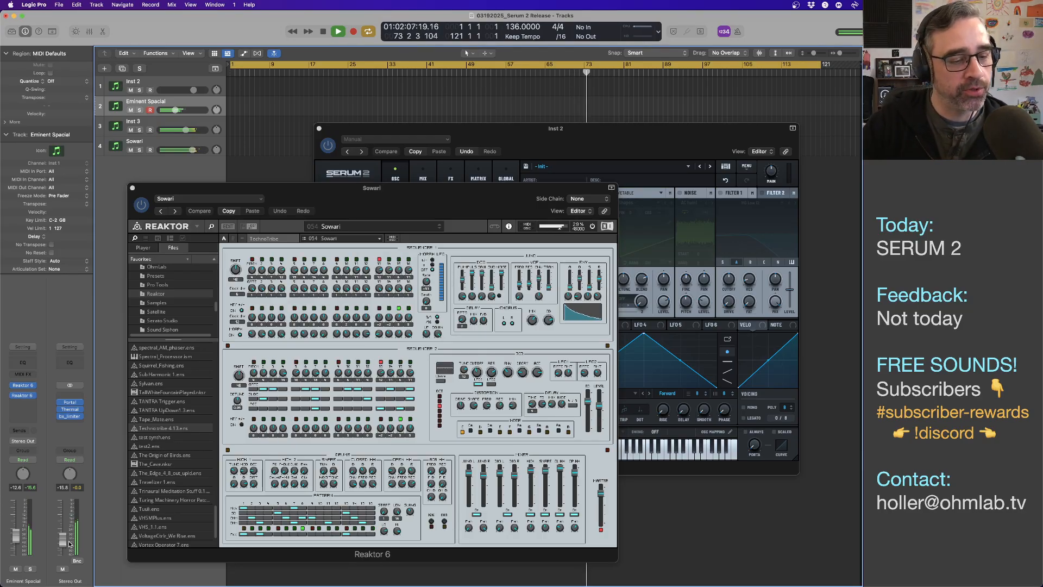
- Lower the Stereo Out channel level to -20.0 dB during playback
{"action": "left_click_drag", "start_coordinate": [62, 538], "coordinate": [62, 545]}
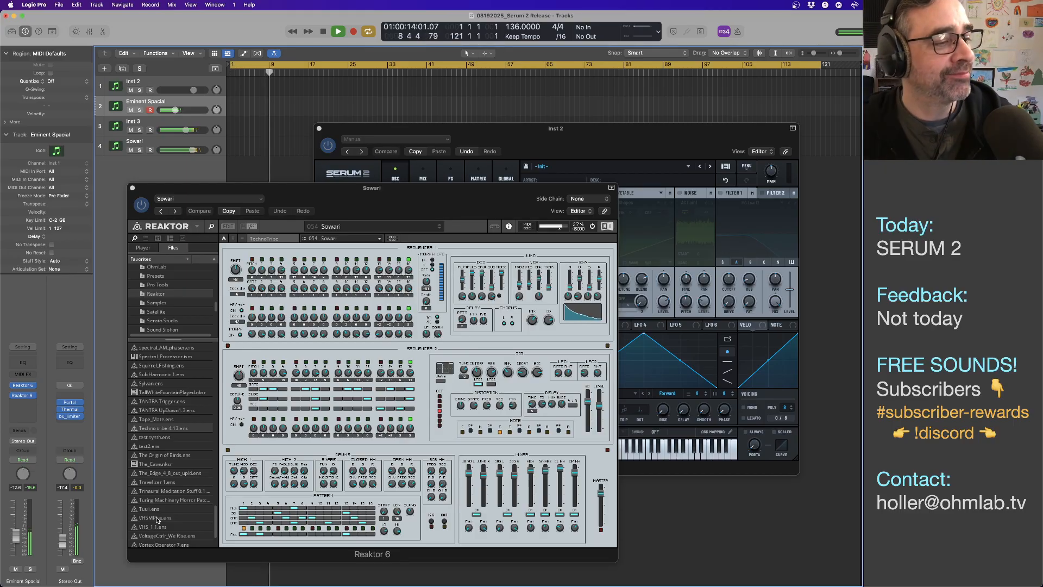
{"action": "left_click_drag", "start_coordinate": [62, 545], "coordinate": [63, 548]}
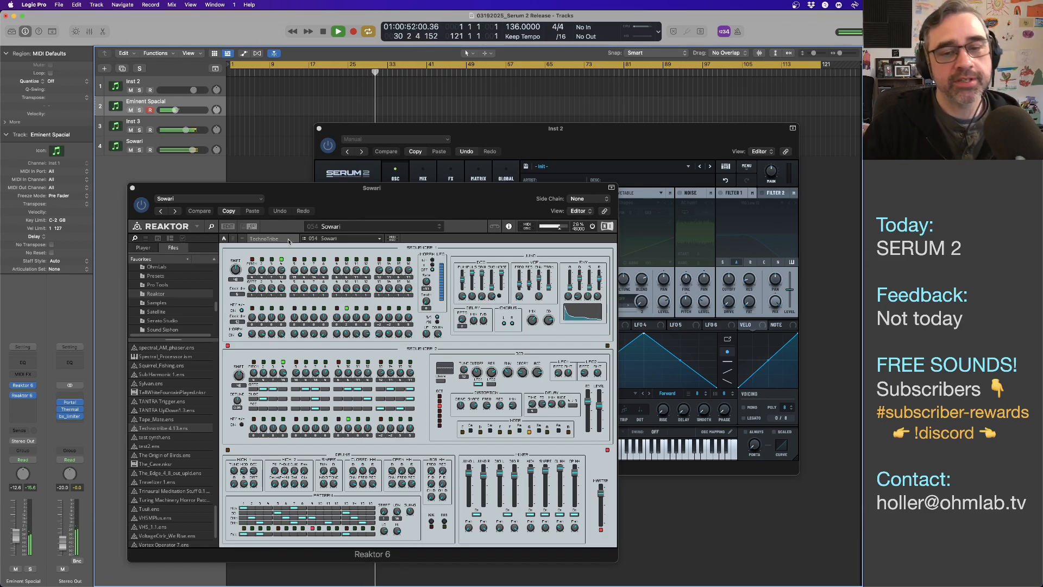
{"action": "mouse_move", "coordinate": [289, 241]}
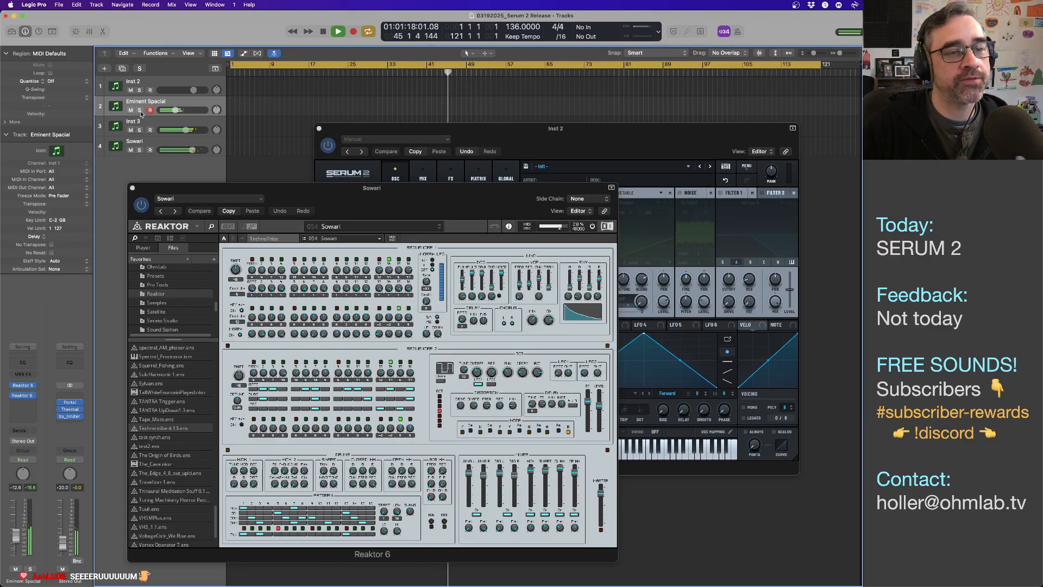
- Solo the Eminent Spacial track with its Reaktor 6 instrument open, and raise the Stereo Out level to -0.1 dB
{"action": "key", "text": "s"}
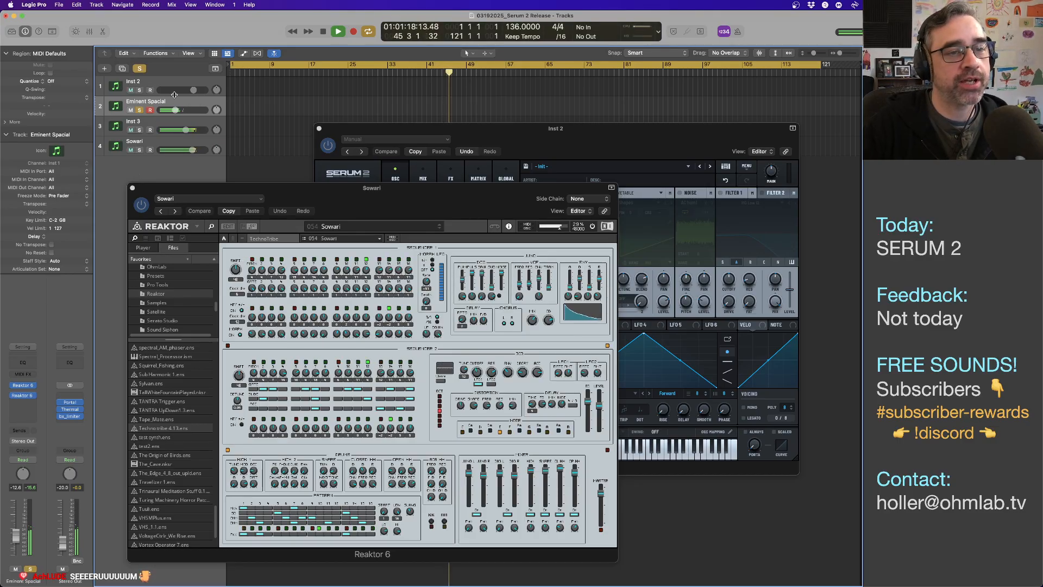
{"action": "left_click", "coordinate": [23, 387]}
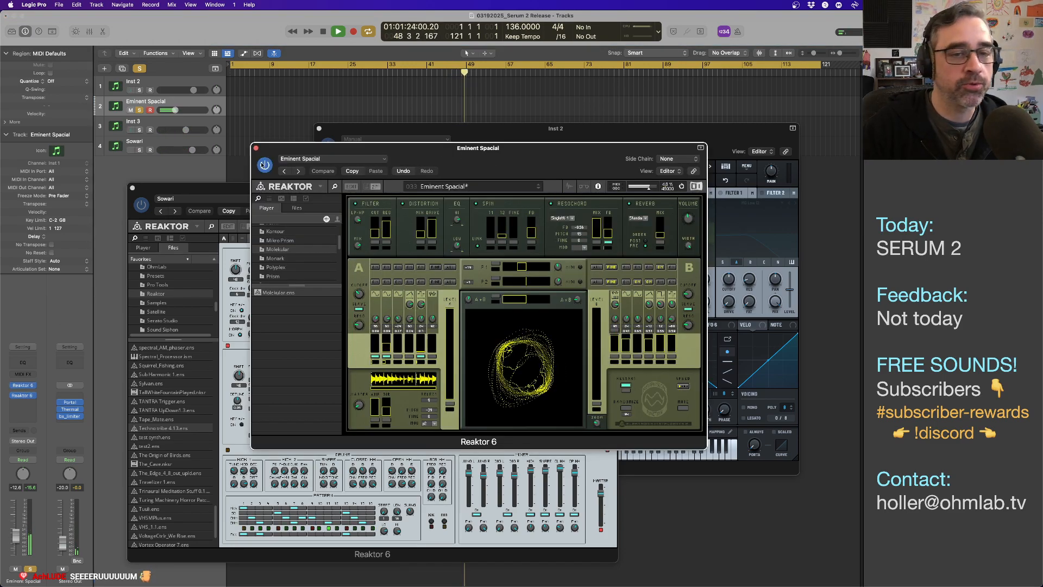
{"action": "left_click_drag", "start_coordinate": [506, 148], "coordinate": [483, 139]}
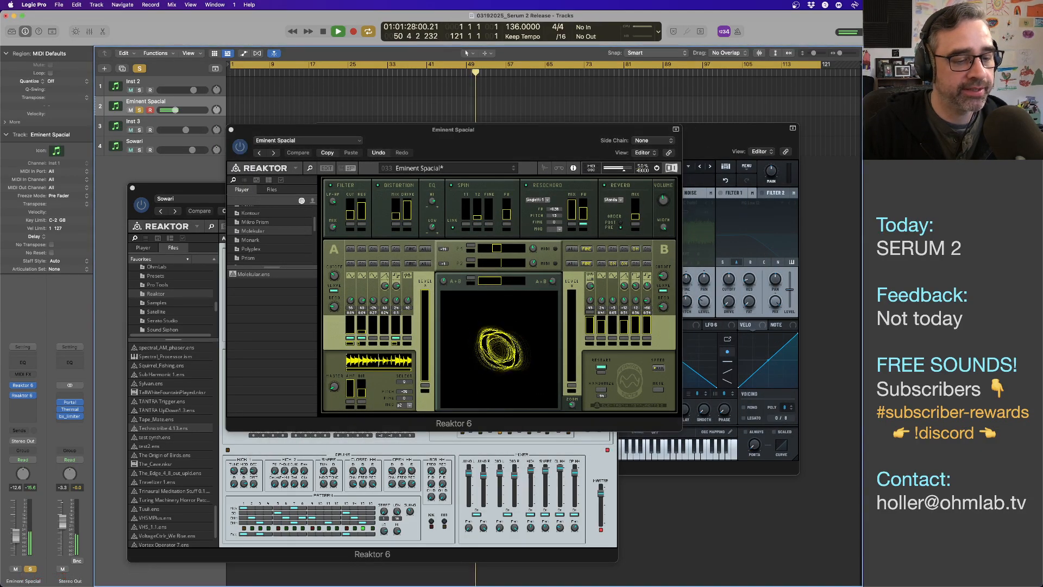
{"action": "left_click_drag", "start_coordinate": [62, 542], "coordinate": [62, 513]}
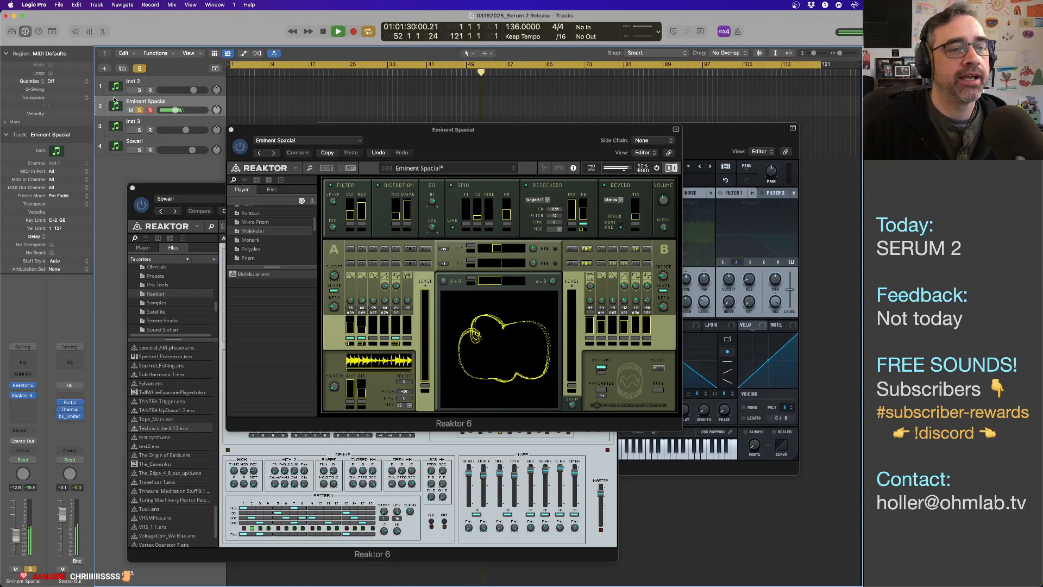
- Turn up the Eminent Spacial channel and compare its sound with the Molekular effect bypassed and active, closing the effect window when done
{"action": "left_click", "coordinate": [25, 395]}
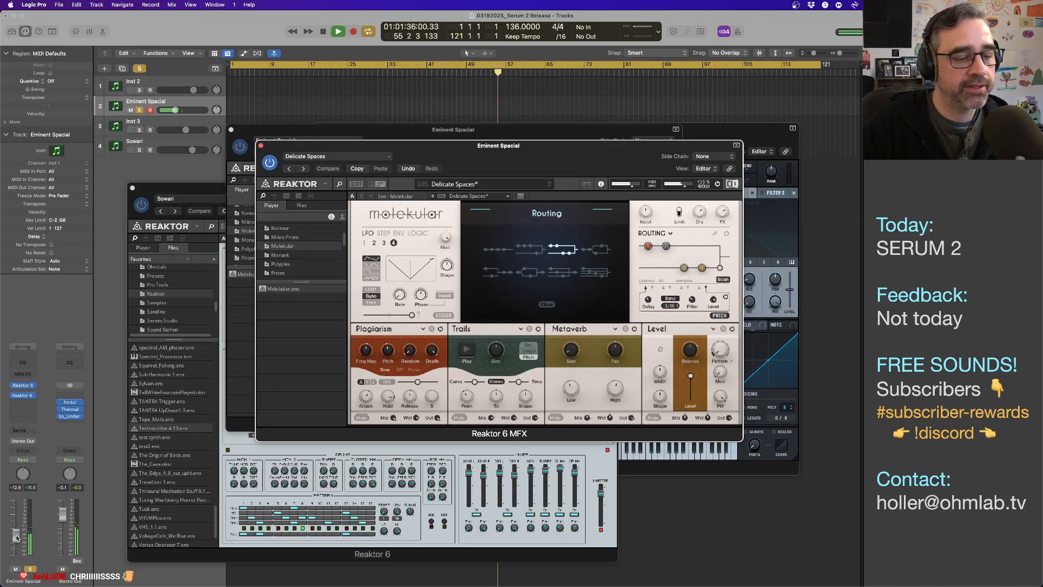
{"action": "left_click_drag", "start_coordinate": [16, 536], "coordinate": [15, 505]}
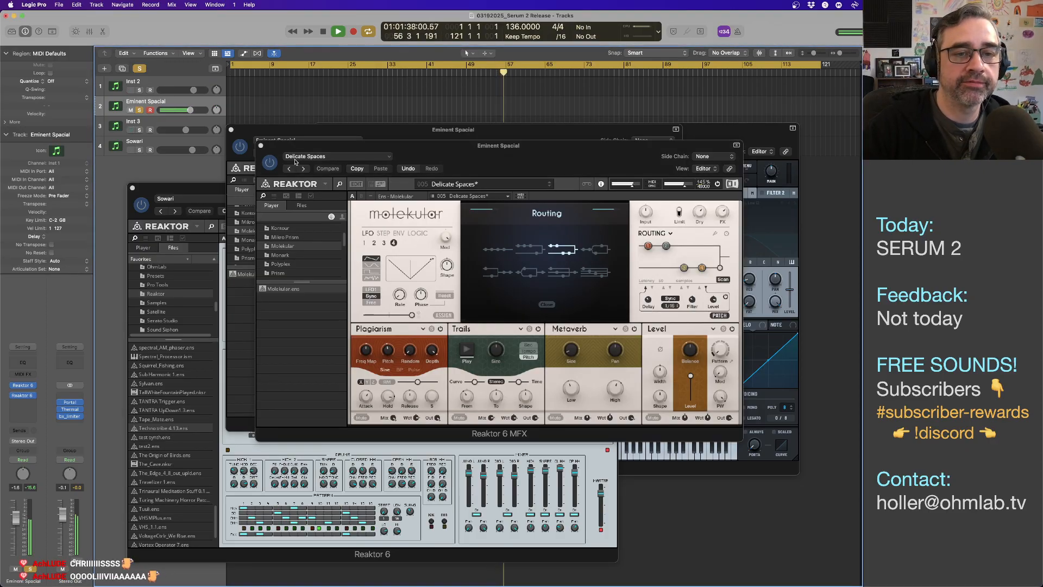
{"action": "left_click", "coordinate": [270, 165]}
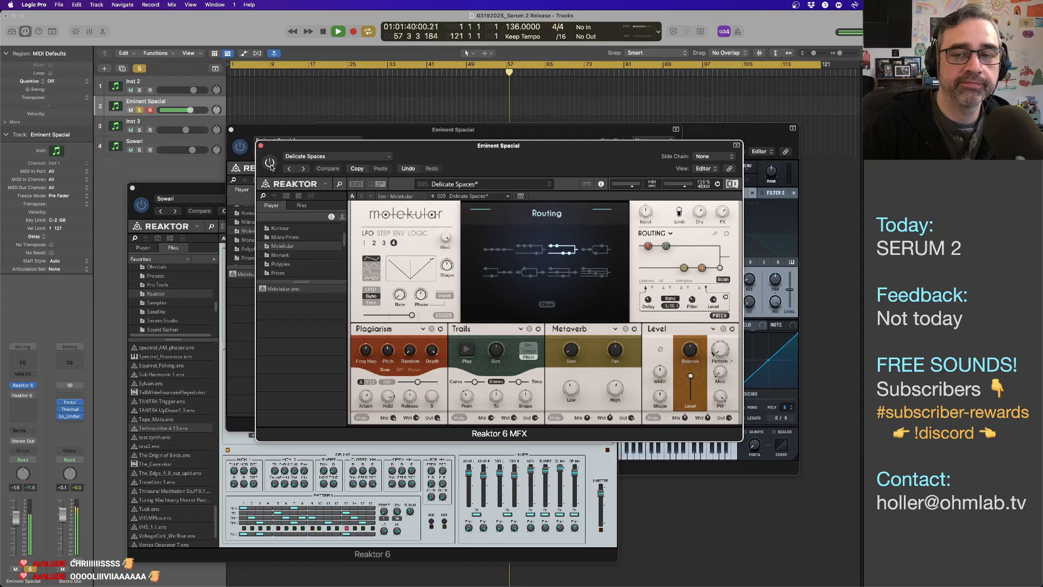
{"action": "left_click", "coordinate": [270, 164]}
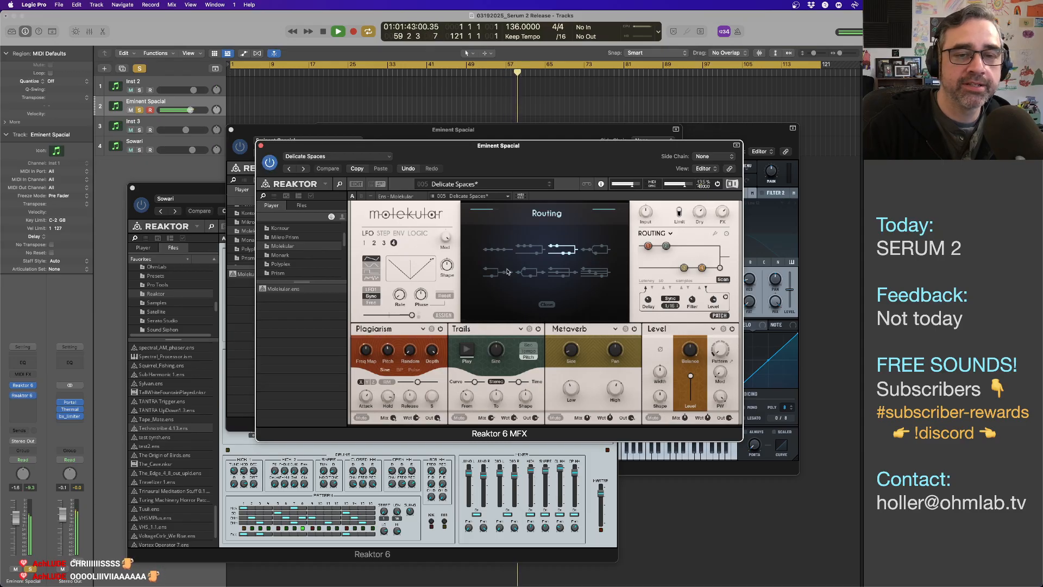
{"action": "left_click", "coordinate": [261, 145]}
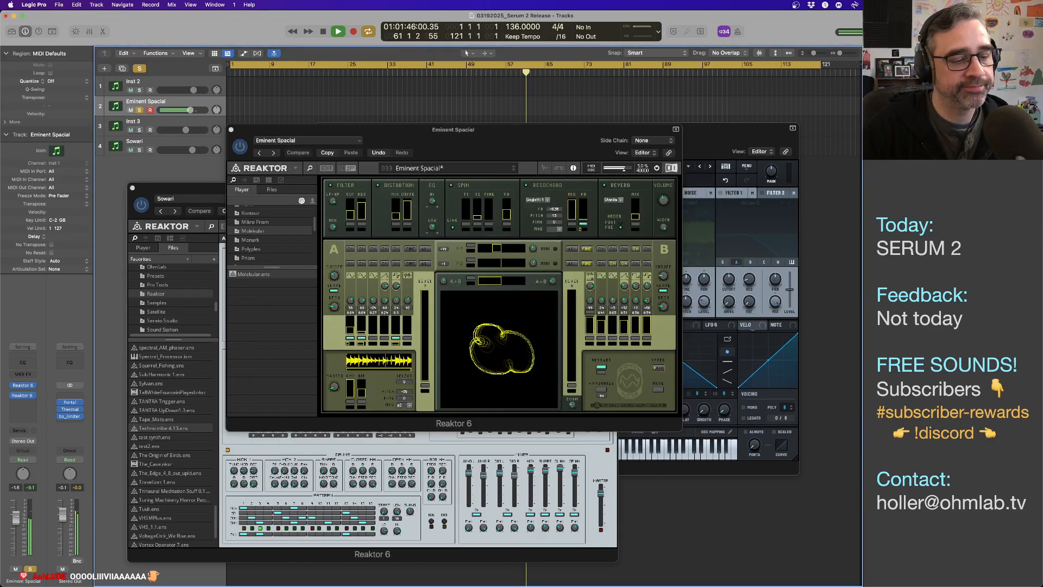
- Solo the Inst 3 track instead of Eminent Spacial and show the Space view of its XO instrument
{"action": "left_click", "coordinate": [140, 110]}
{"action": "left_click", "coordinate": [139, 130]}
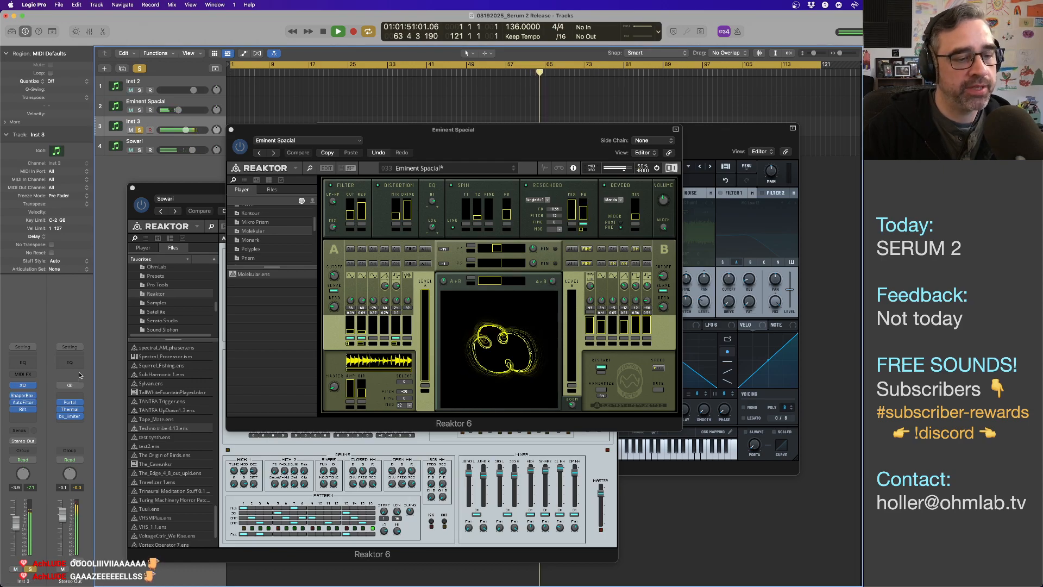
{"action": "left_click", "coordinate": [23, 385]}
{"action": "left_click", "coordinate": [217, 161]}
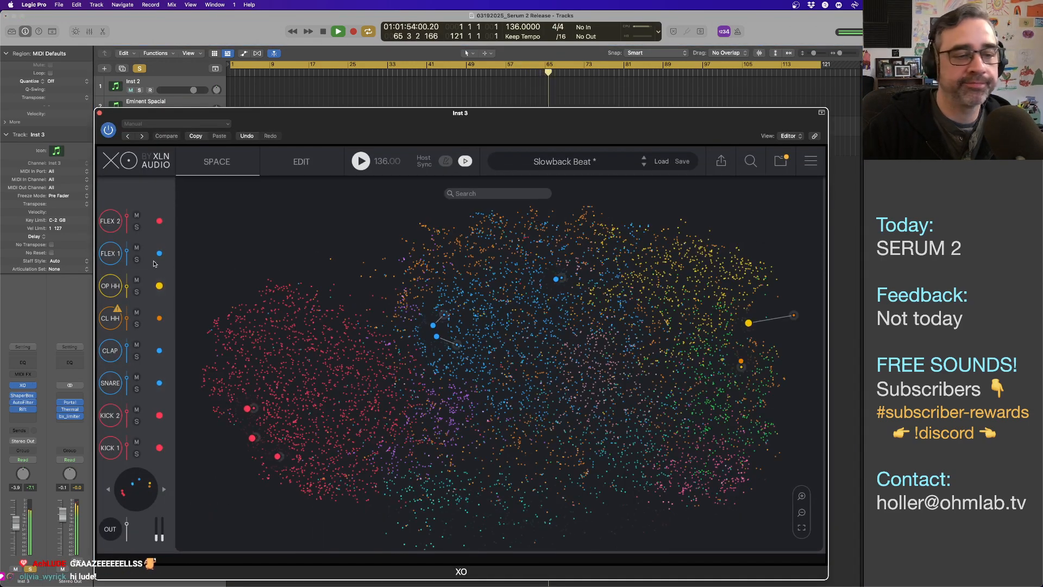
- Examine the ShaperBox 3, AutoFilter and Rift effects on Inst 3, closing all of the track's plugin windows at the end
{"action": "left_click", "coordinate": [25, 396]}
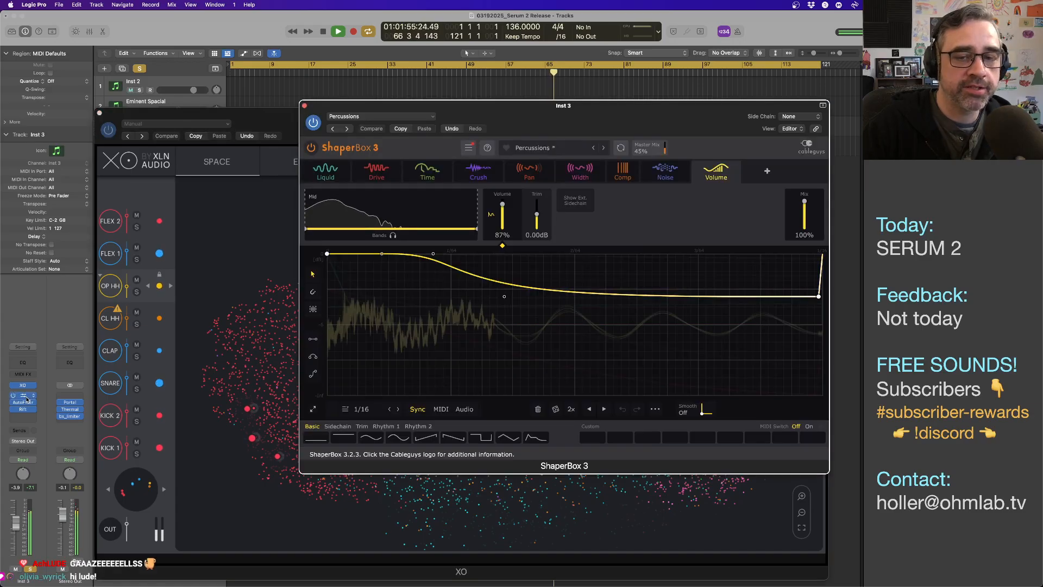
{"action": "left_click", "coordinate": [24, 403]}
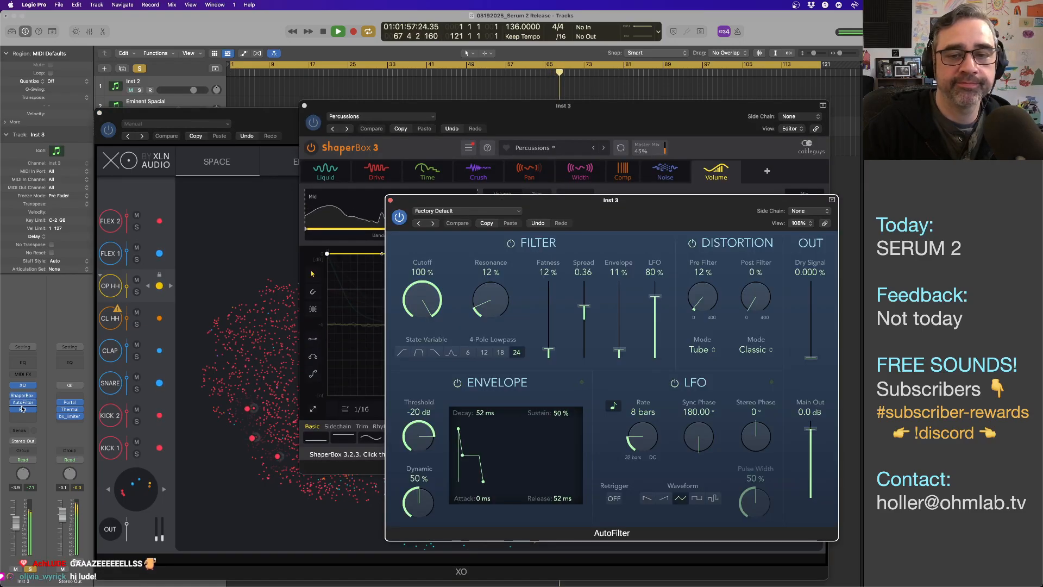
{"action": "left_click", "coordinate": [23, 410]}
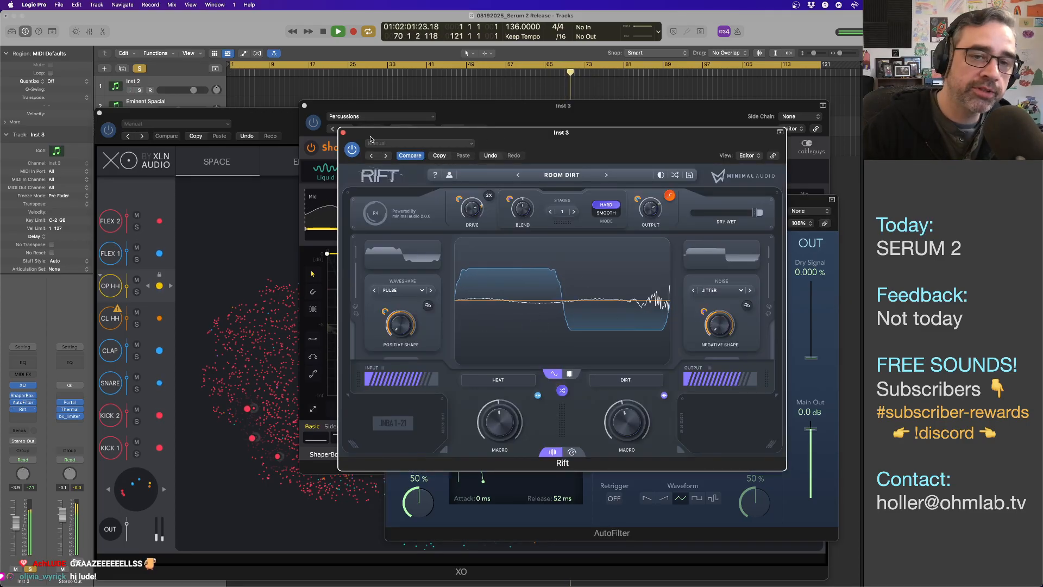
{"action": "left_click", "coordinate": [343, 134]}
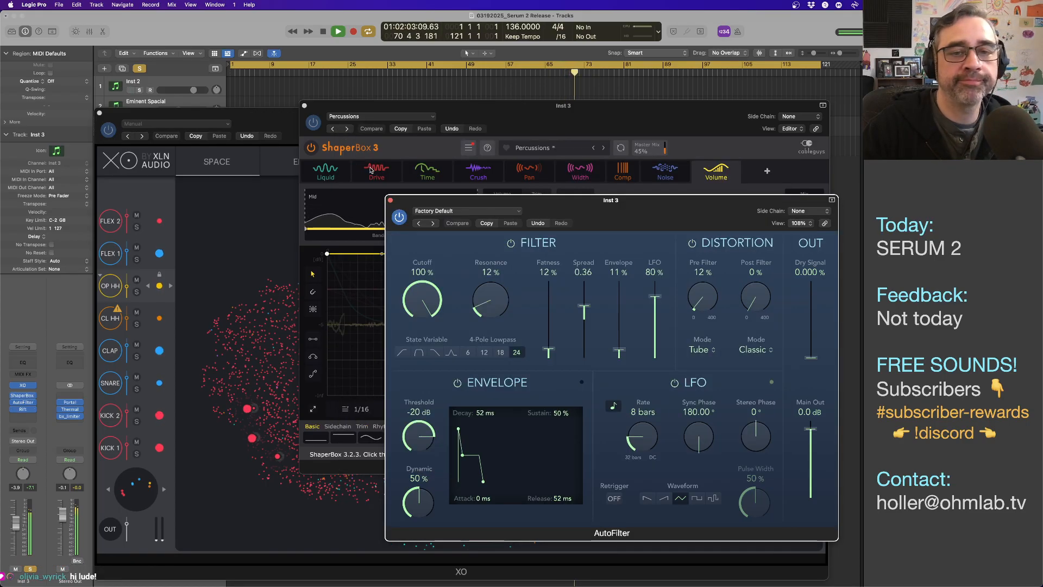
{"action": "left_click", "coordinate": [389, 200]}
{"action": "left_click", "coordinate": [304, 106]}
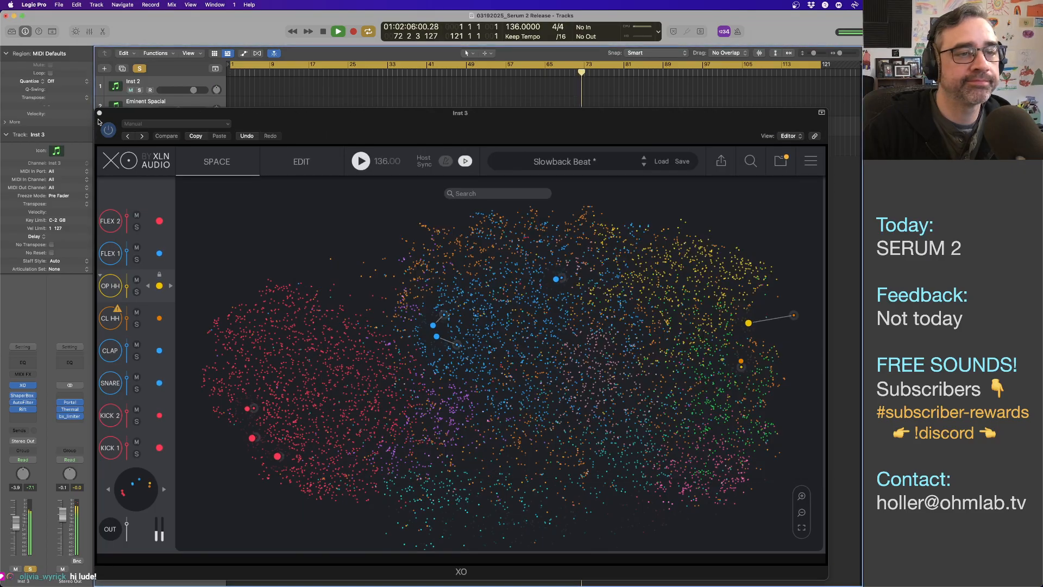
{"action": "left_click", "coordinate": [99, 112]}
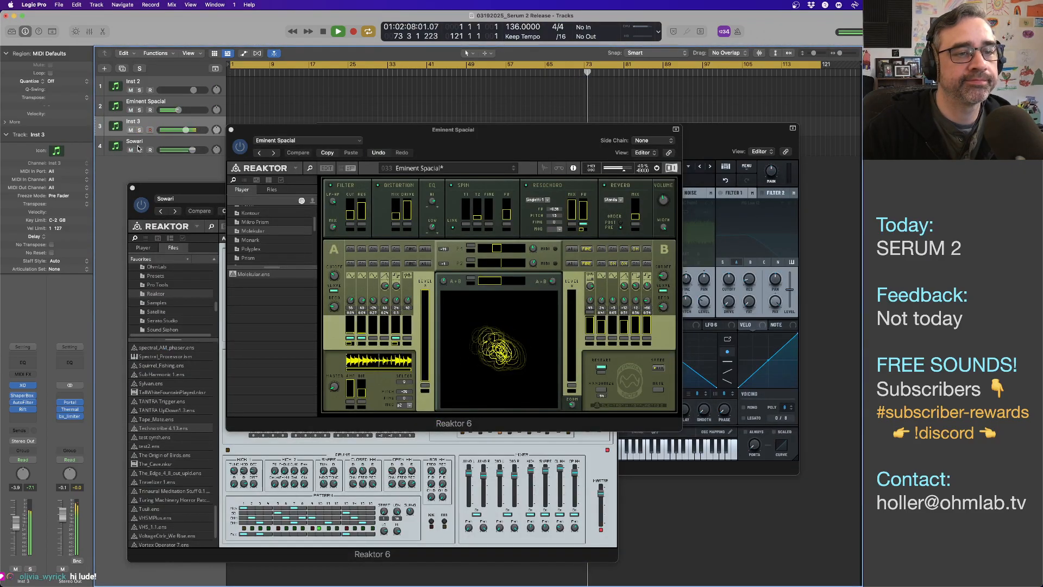
- Solo the Sowari track, uncover its Reaktor instrument and audition it with the Reaktor 6 and Thermal effects bypassed
{"action": "left_click", "coordinate": [144, 143]}
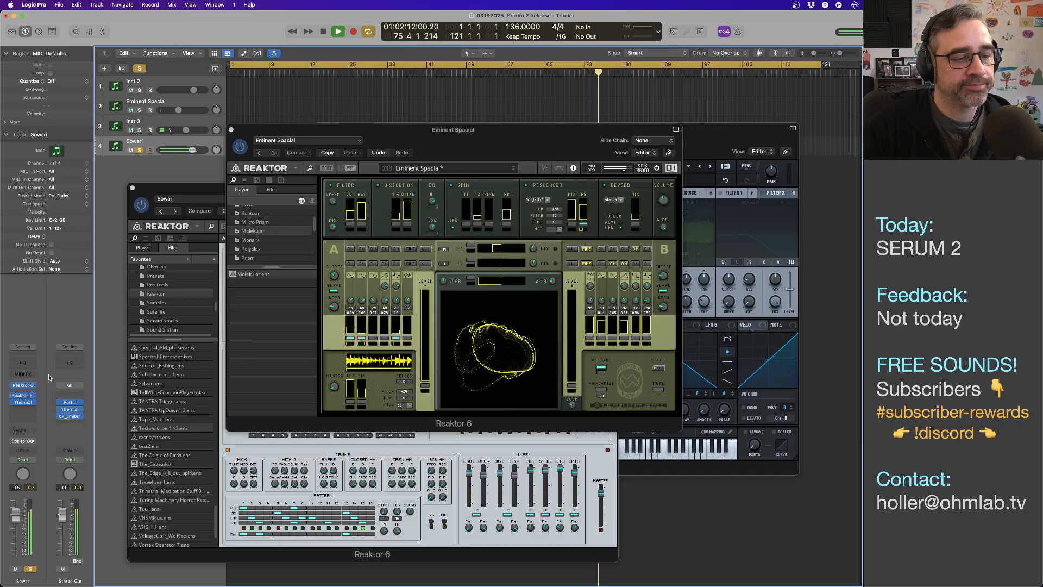
{"action": "left_click", "coordinate": [231, 130]}
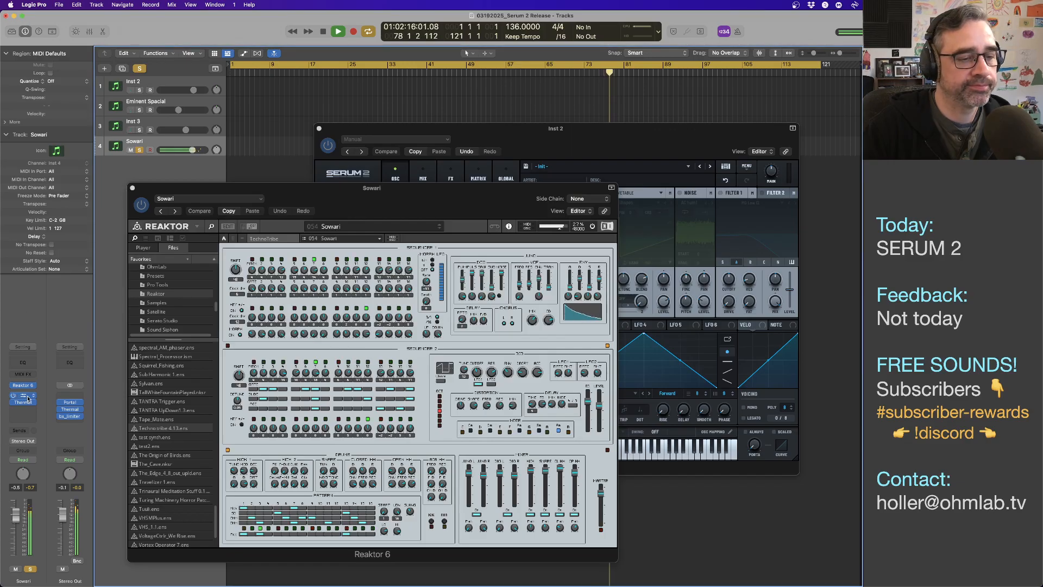
{"action": "mouse_move", "coordinate": [13, 404]}
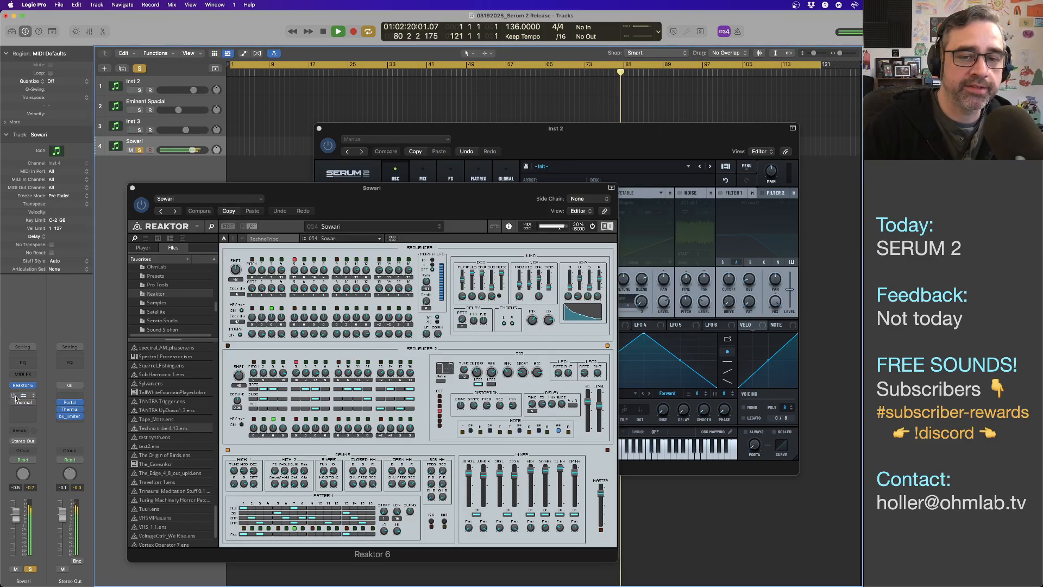
{"action": "left_click_drag", "start_coordinate": [15, 397], "coordinate": [13, 403]}
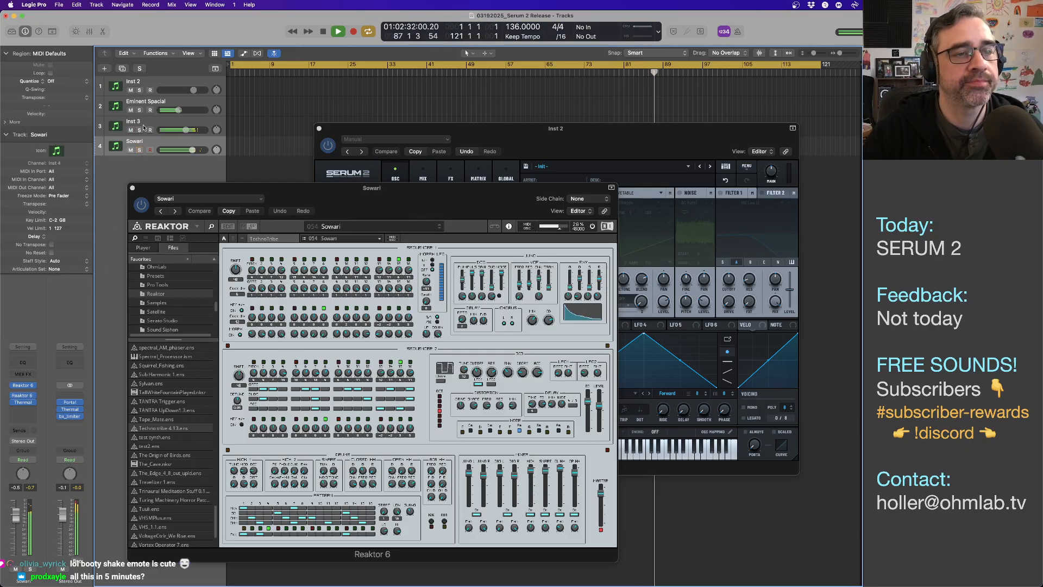
- Solo the Eminent Spacial, Inst 3 and Sowari tracks together and stop playback
{"action": "left_click_drag", "start_coordinate": [139, 110], "coordinate": [139, 151]}
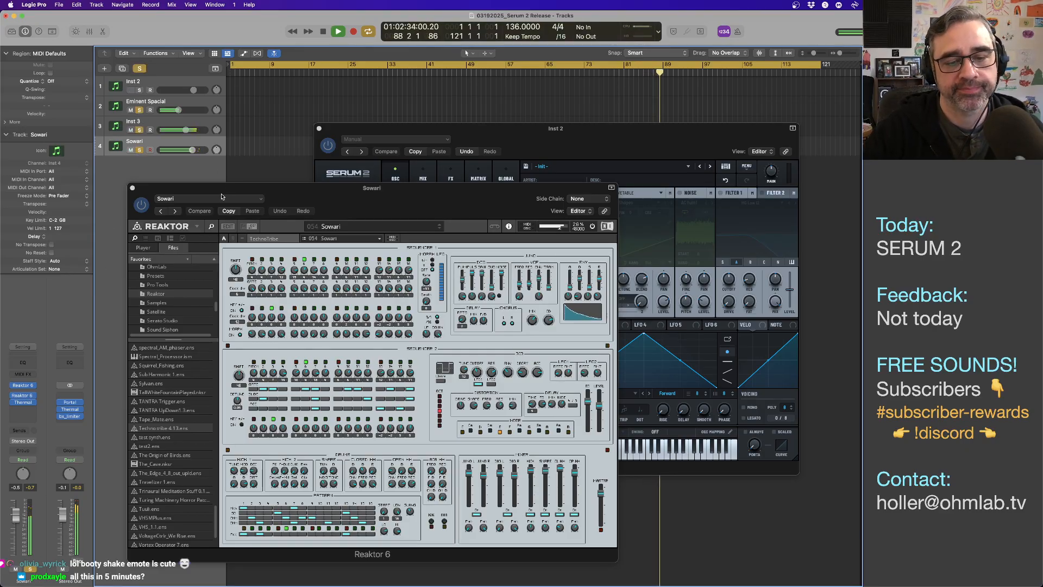
{"action": "left_click", "coordinate": [445, 206]}
{"action": "key", "text": "space"}
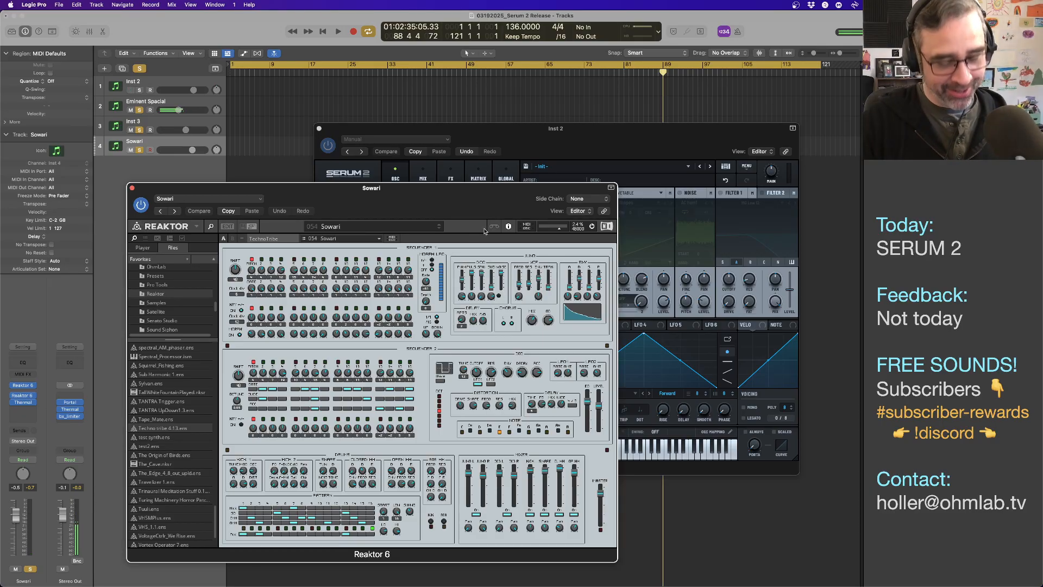
- Show the mixer and select the Eminent Spacial track, with the Sowari instrument window closed
{"action": "key", "text": "x"}
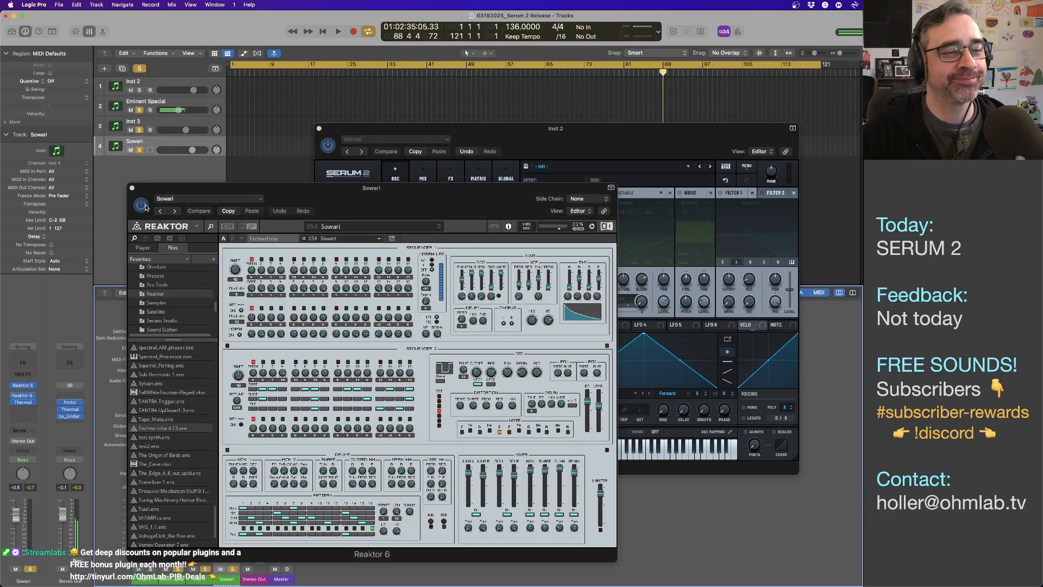
{"action": "left_click", "coordinate": [131, 188]}
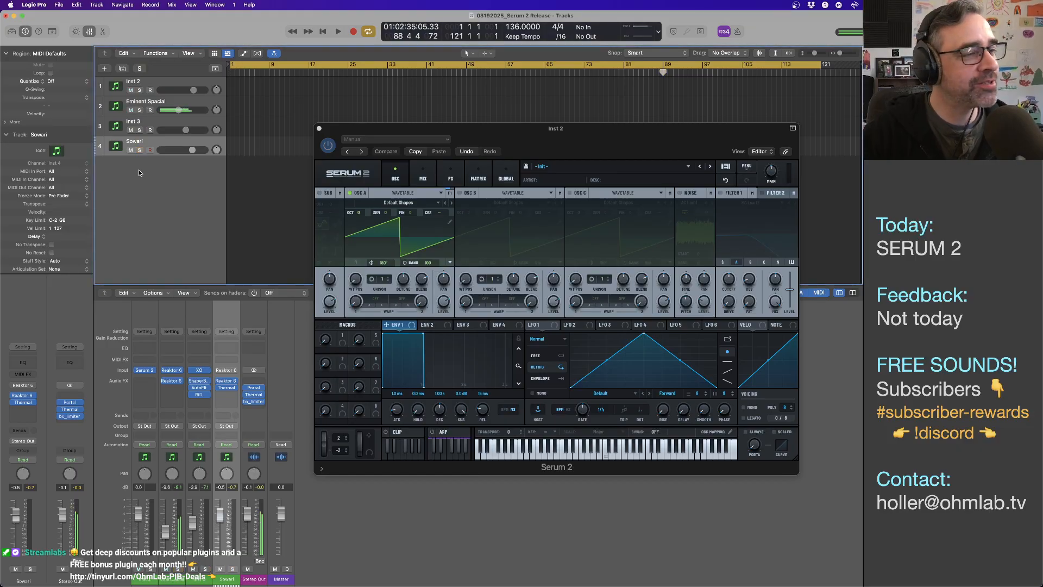
{"action": "left_click", "coordinate": [174, 104]}
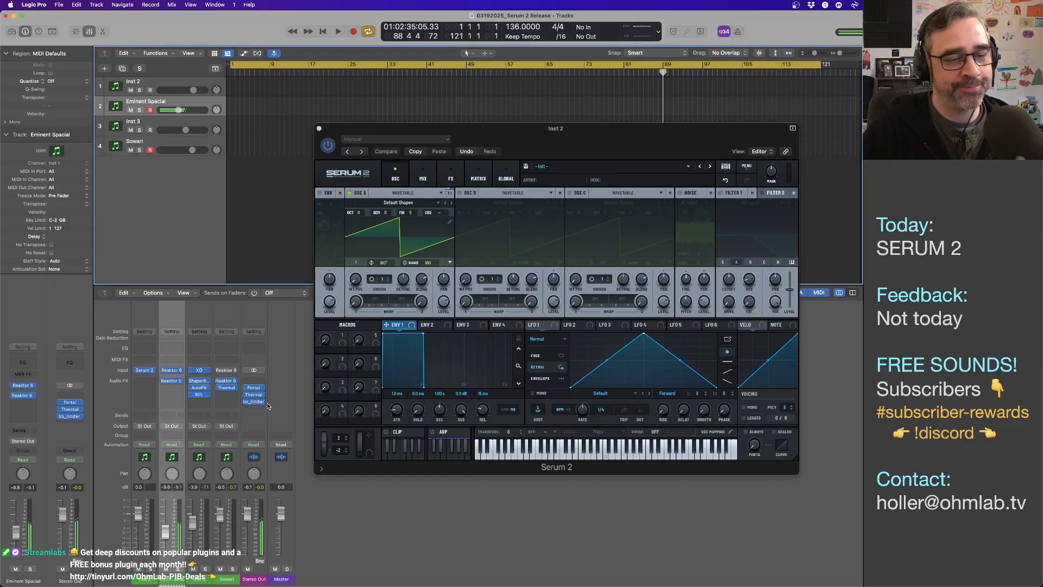
{"action": "mouse_move", "coordinate": [179, 375]}
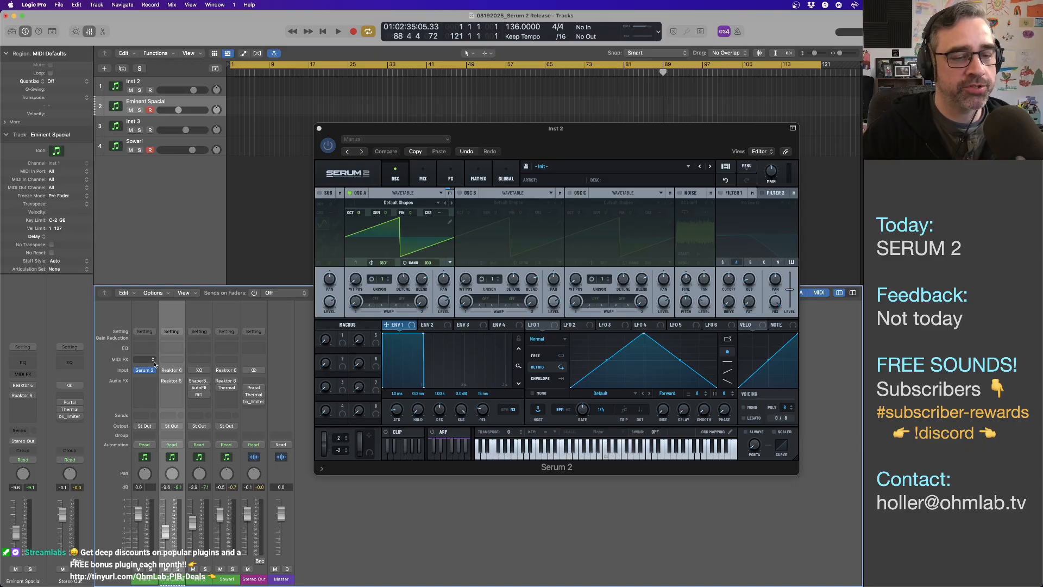
- Select and solo the Inst 2 track, moving its Serum 2 window up towards the track ruler
{"action": "left_click", "coordinate": [165, 86]}
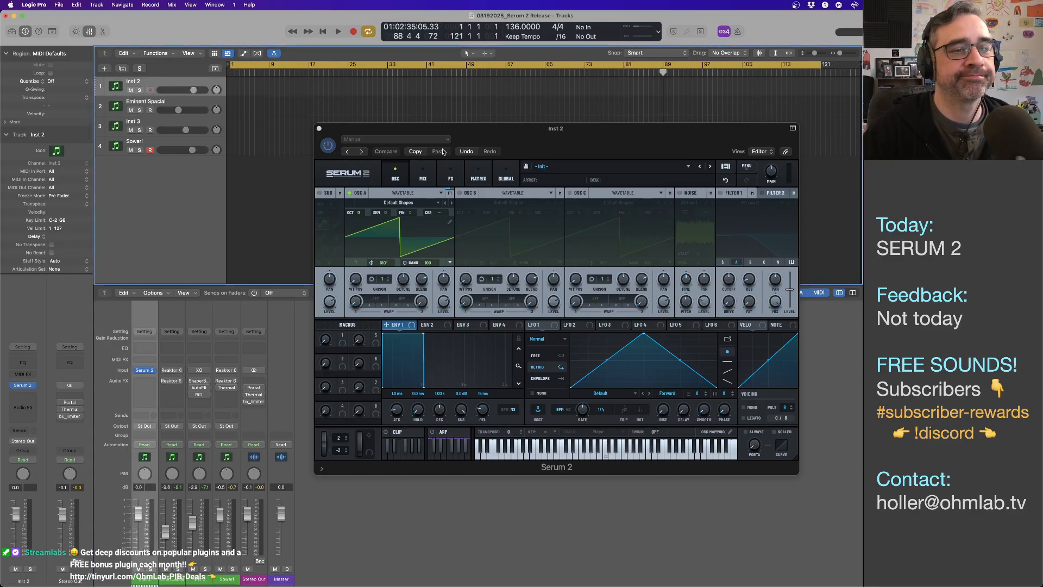
{"action": "left_click_drag", "start_coordinate": [538, 127], "coordinate": [501, 92]}
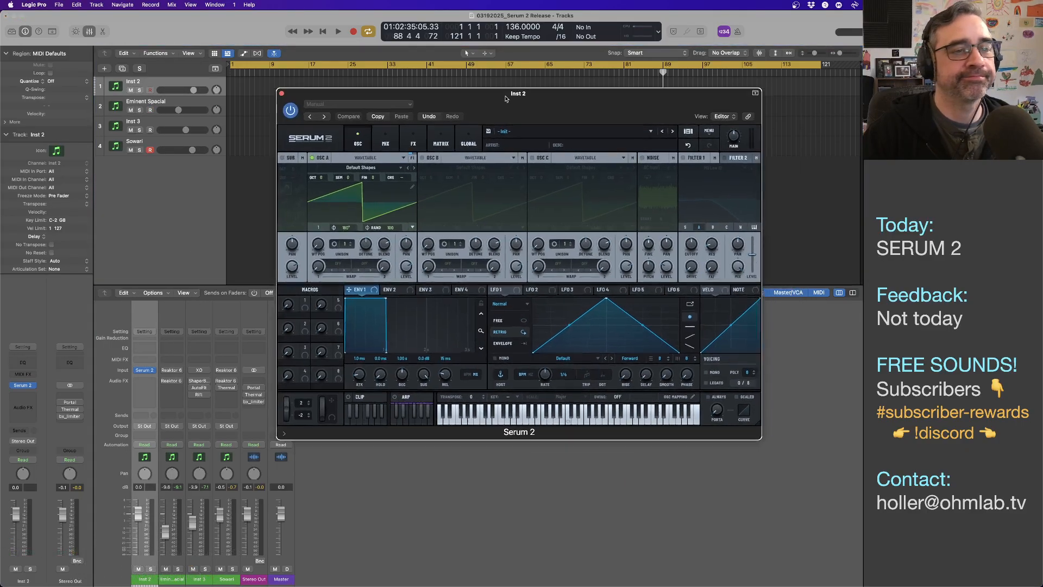
{"action": "left_click", "coordinate": [141, 91]}
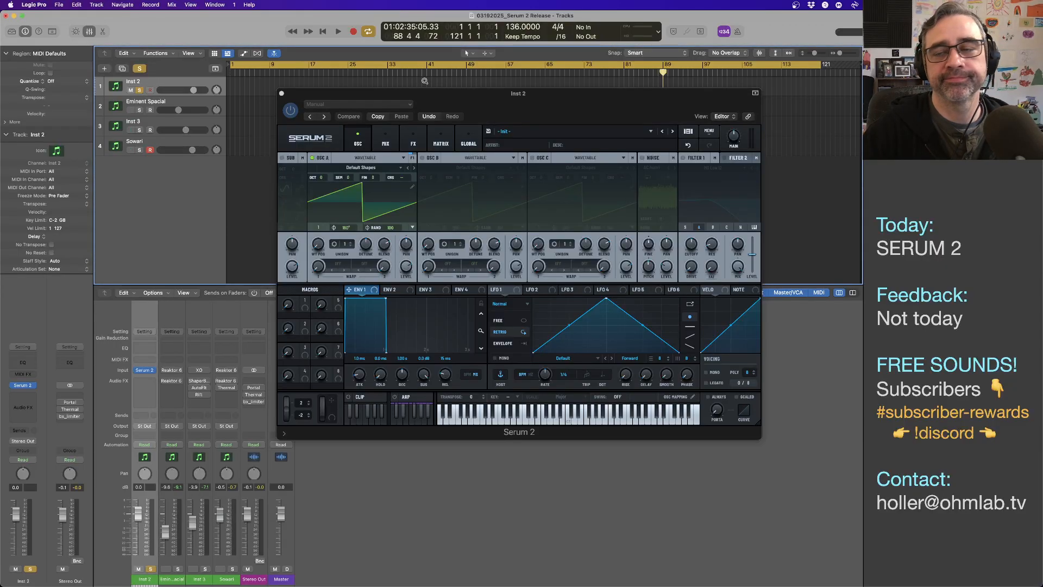
- Turn off the cycle range and return the playhead to the project start, with the Eminent Spacial track selected
{"action": "left_click", "coordinate": [440, 70]}
{"action": "key", "text": "Return"}
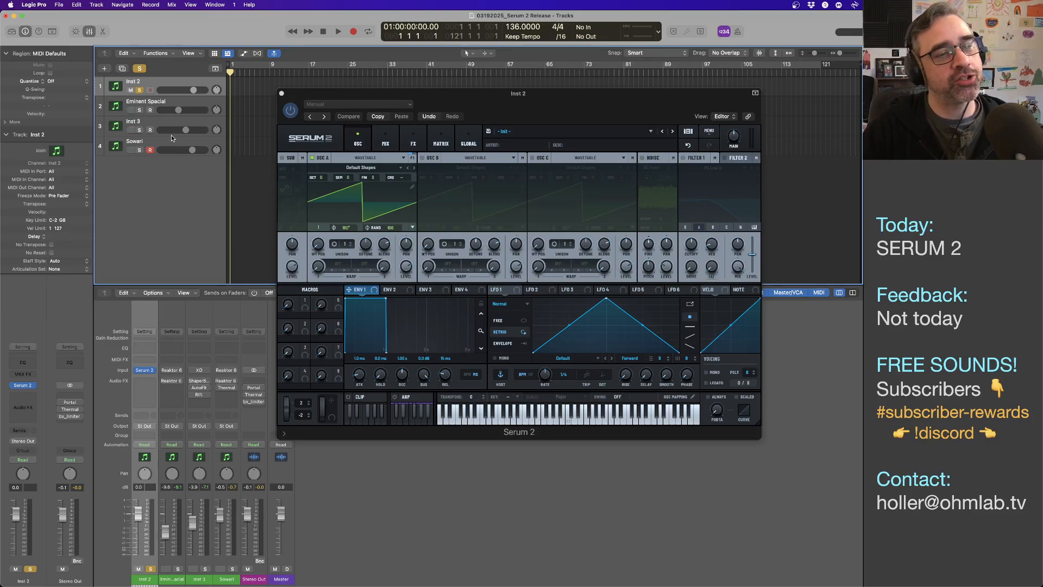
{"action": "left_click", "coordinate": [166, 104]}
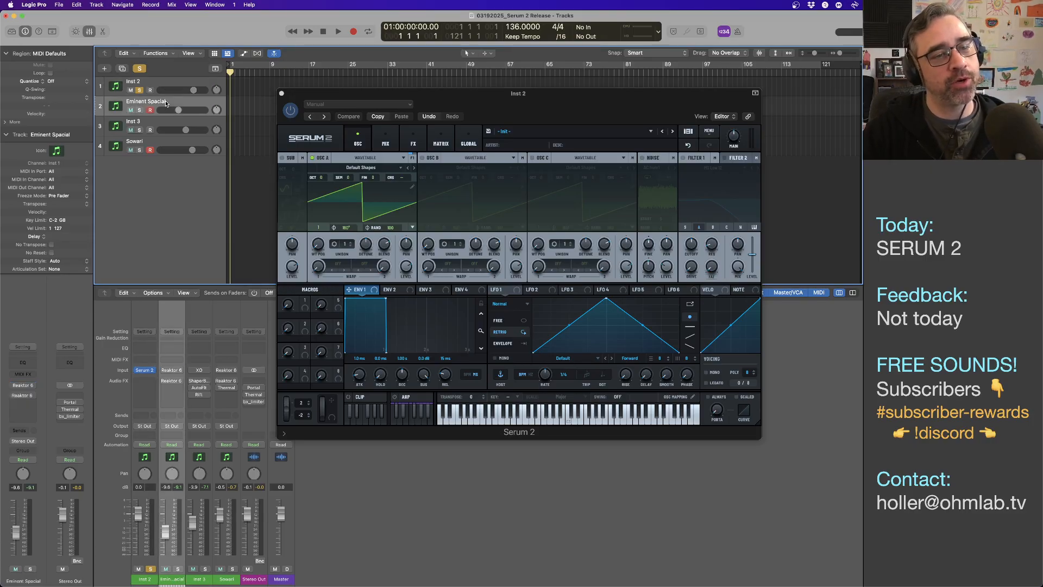
- Extend the track selection from Eminent Spacial through Sowari and enlarge the Serum 2 window, placing it just clear of the track headers
{"action": "left_click", "coordinate": [168, 144], "text": "shift"}
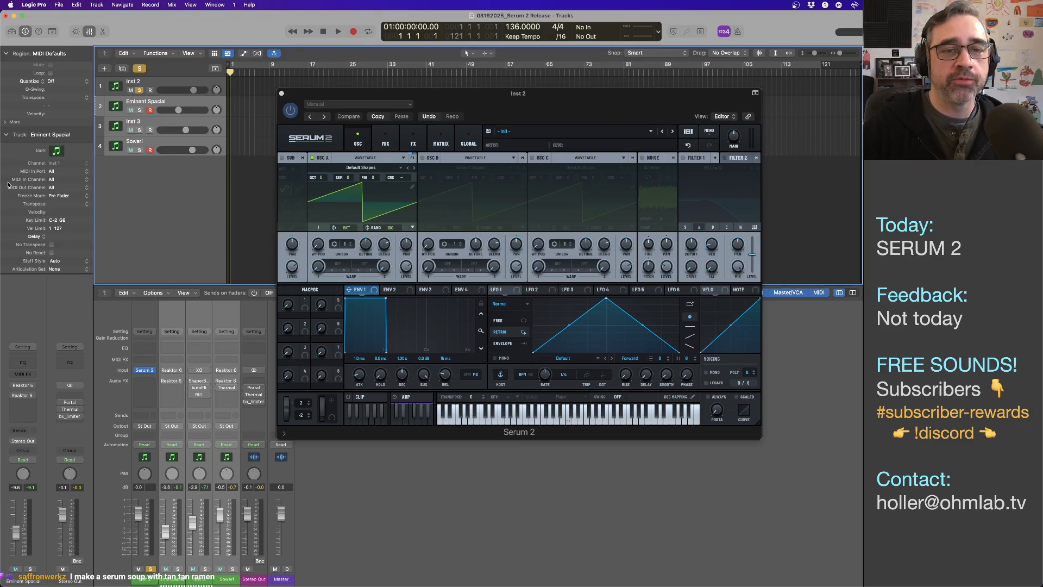
{"action": "left_click_drag", "start_coordinate": [608, 94], "coordinate": [490, 97]}
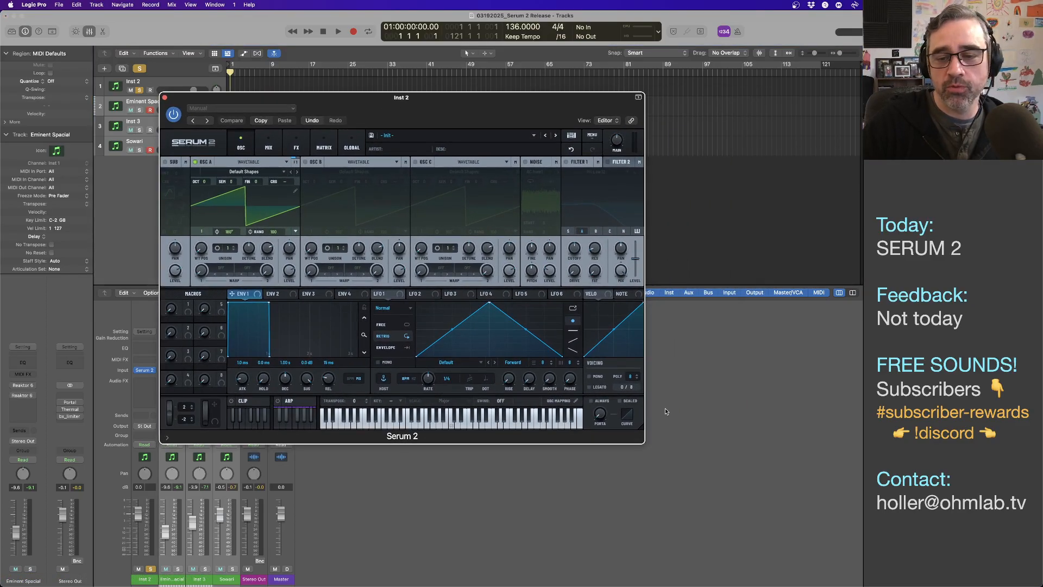
{"action": "left_click_drag", "start_coordinate": [705, 469], "coordinate": [759, 513]}
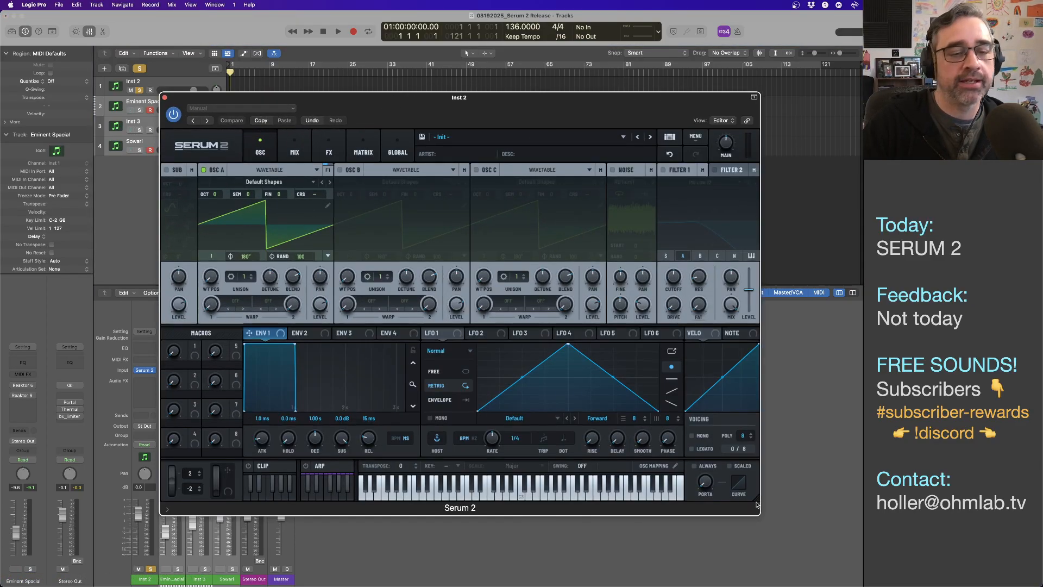
{"action": "left_click_drag", "start_coordinate": [383, 104], "coordinate": [465, 99]}
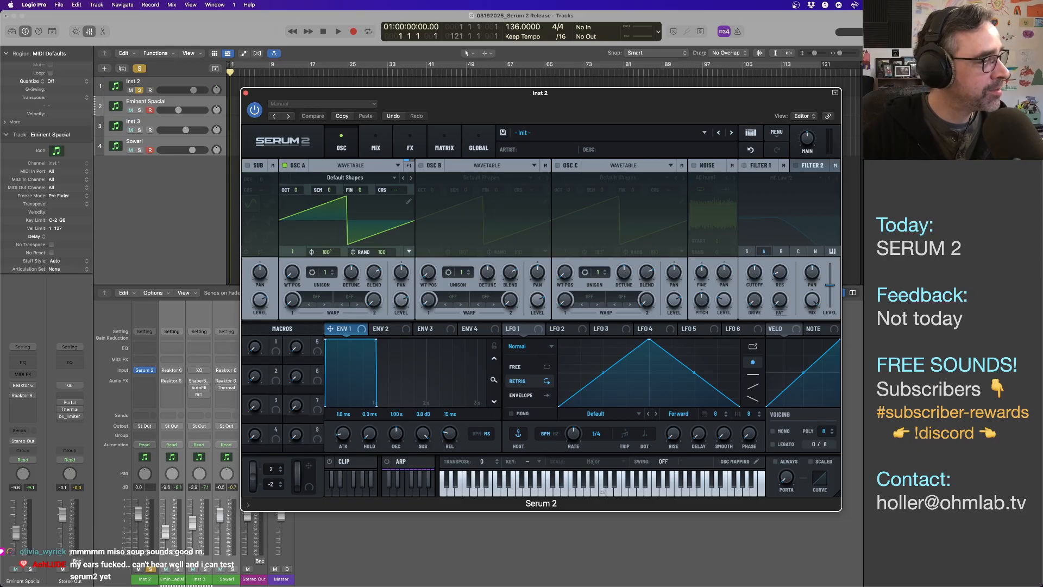
- Switch to Discord and play the newest YouTube beat posted in the public-feedback channel
{"action": "key", "text": "super+Tab"}
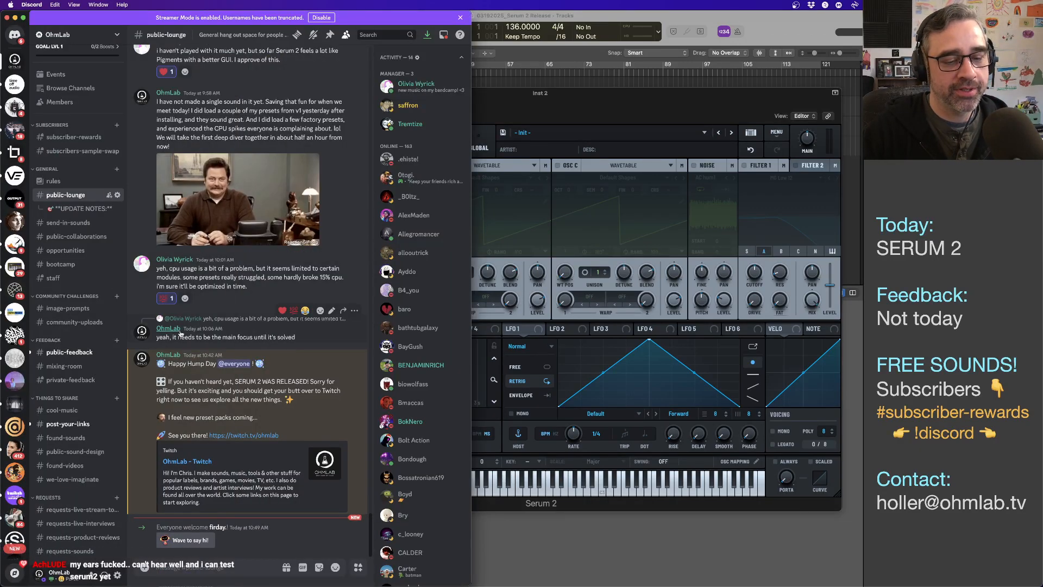
{"action": "left_click", "coordinate": [69, 354]}
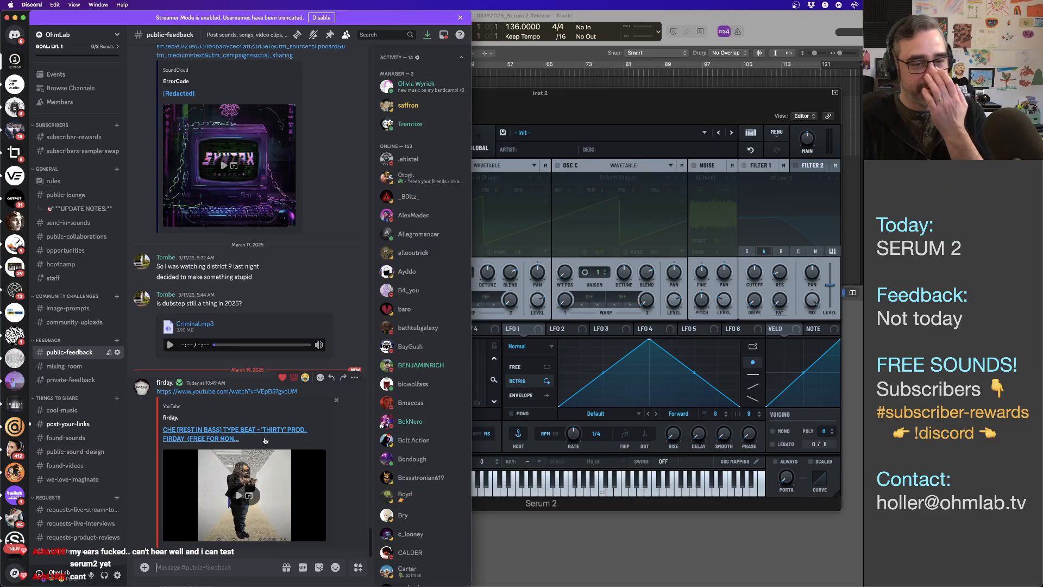
{"action": "left_click", "coordinate": [237, 497]}
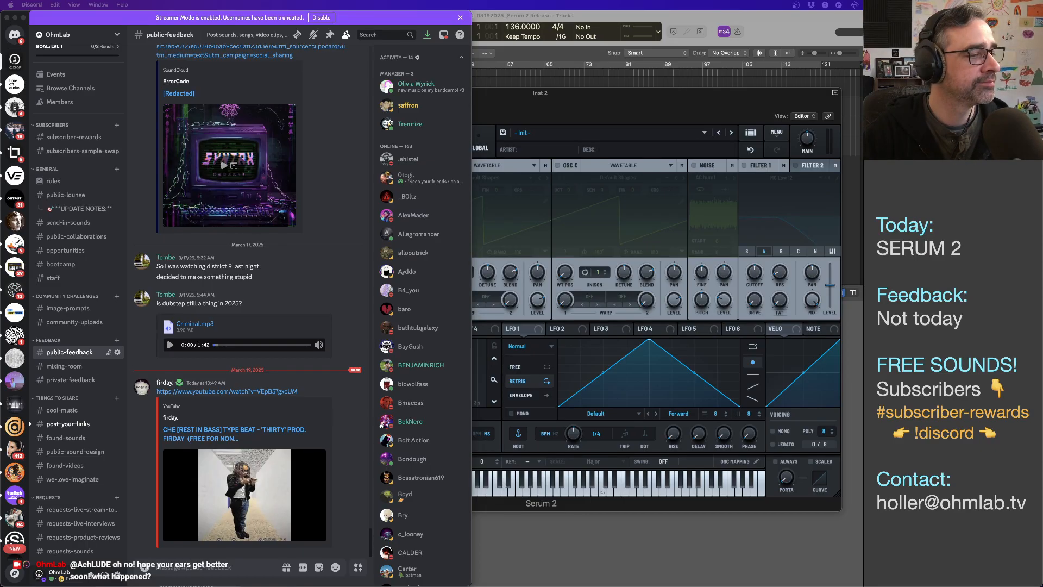
- Switch to TextEdit and replace the note with the submitter's username as one word, followed by a separate line "Colorful :)"
{"action": "key", "text": "super+Tab"}
{"action": "key", "text": "super+a"}
{"action": "type", "text": "f"}
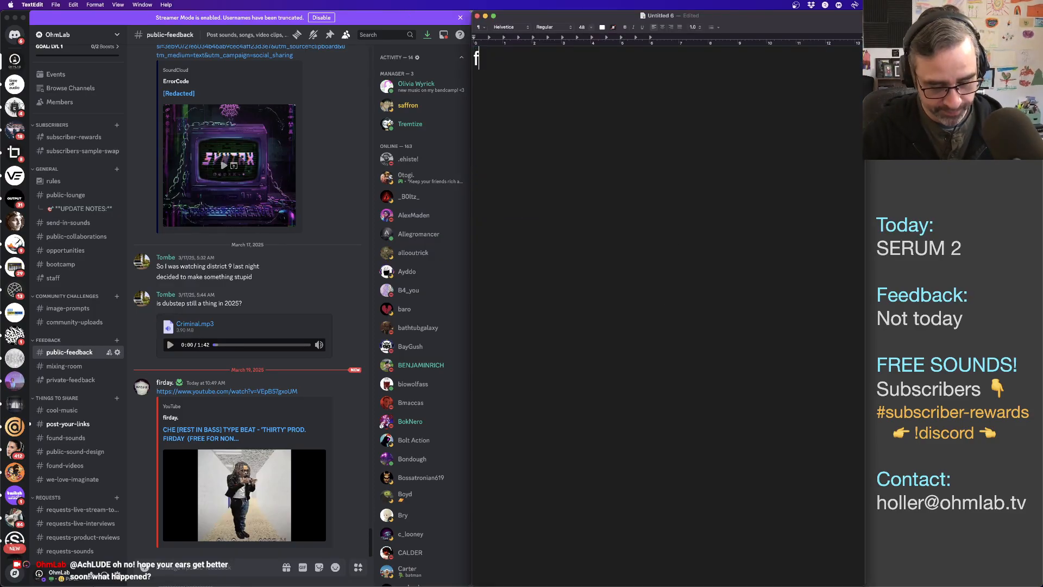
{"action": "type", "text": "irday"}
{"action": "key", "text": "Return"}
{"action": "key", "text": "Return"}
{"action": "type", "text": "colorful :)"}
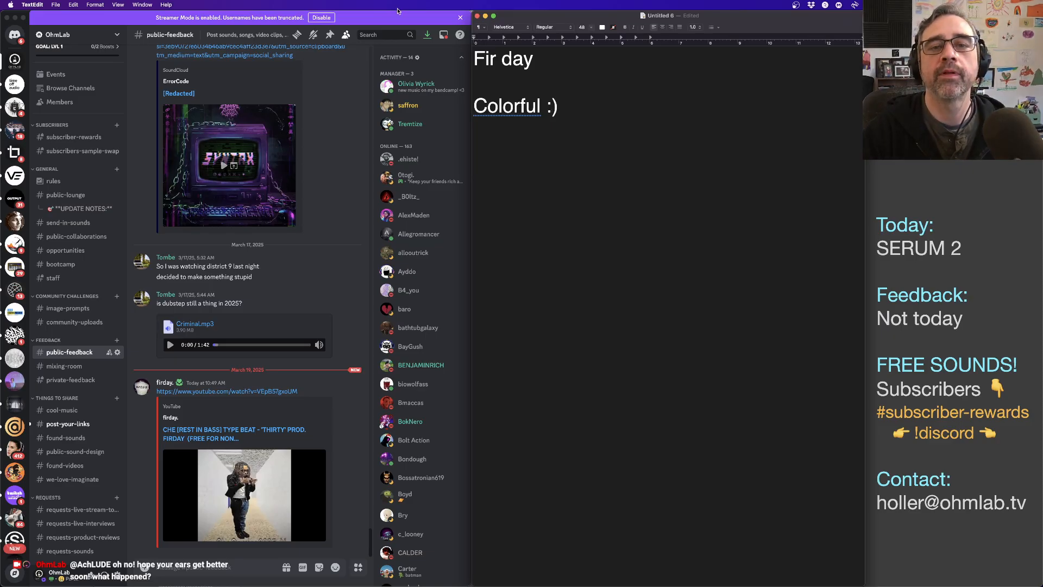
{"action": "mouse_move", "coordinate": [501, 59]}
{"action": "left_click", "coordinate": [482, 75]}
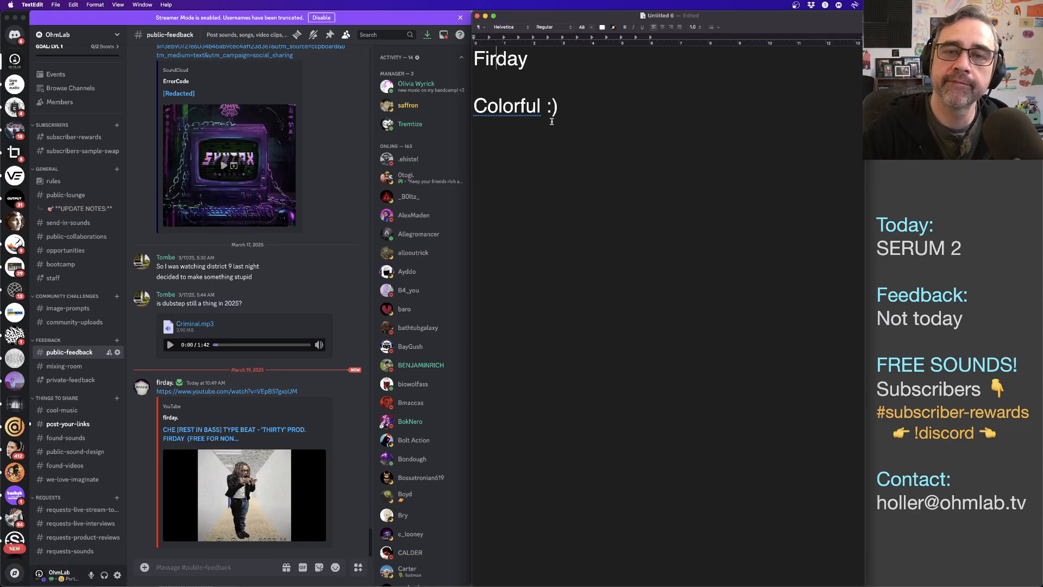
{"action": "left_click", "coordinate": [573, 147]}
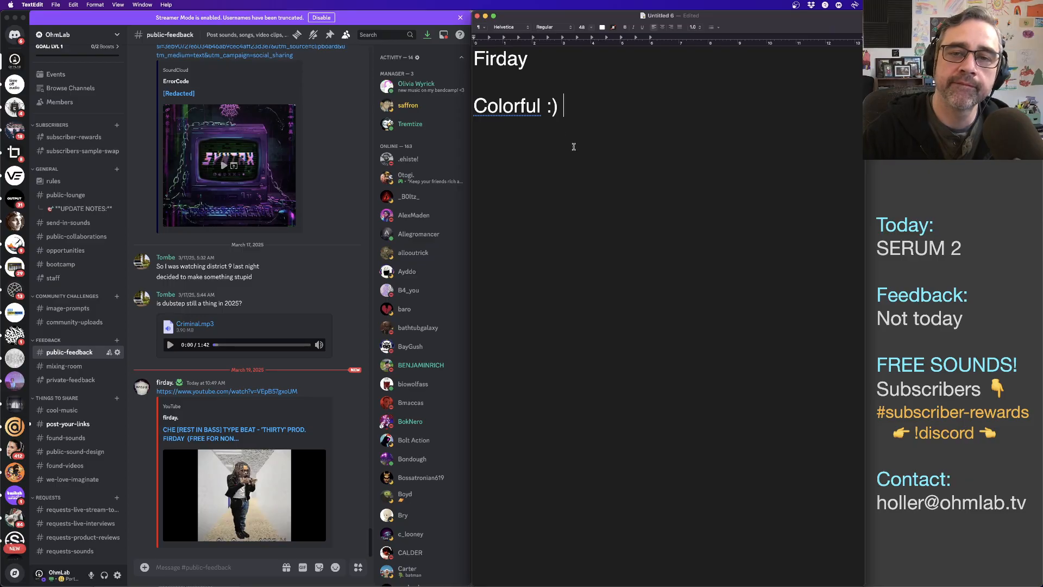
- Add a new feedback paragraph reading "Want some crunch saturation and a little extra warble to finish this one."
{"action": "key", "text": "Return"}
{"action": "key", "text": "Return"}
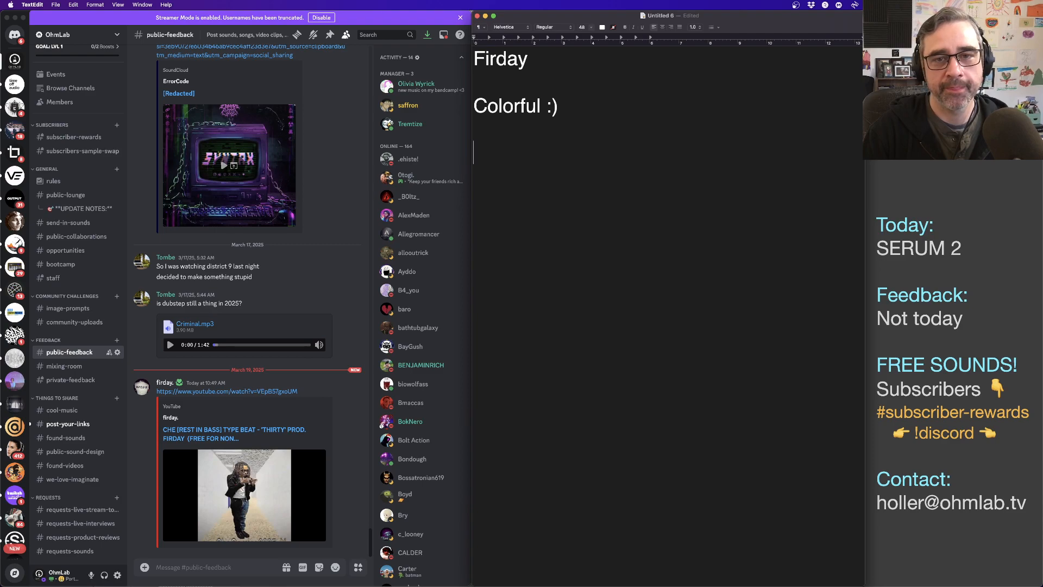
{"action": "type", "text": "W"}
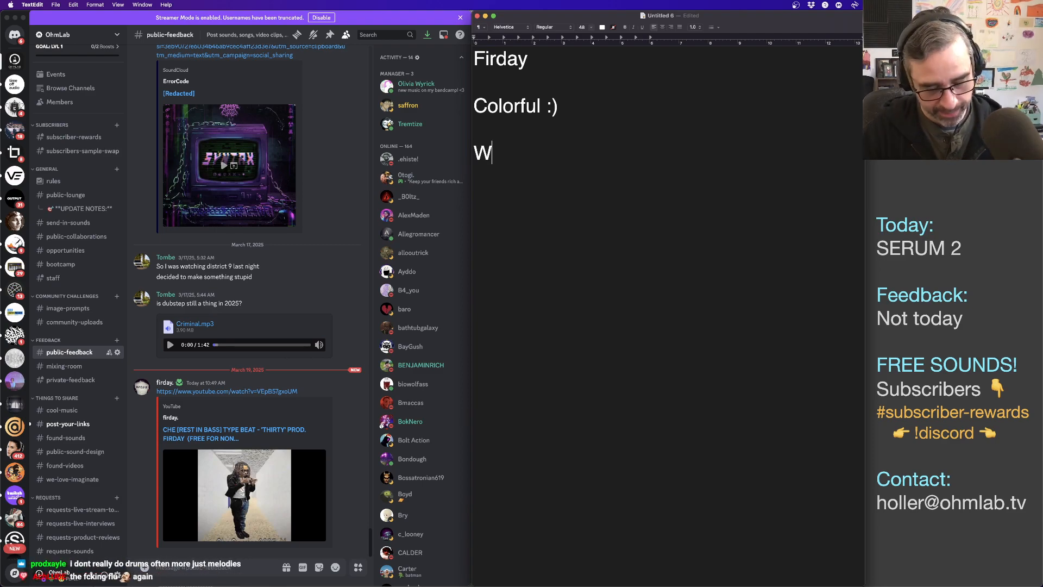
{"action": "type", "text": "ant some crunch "}
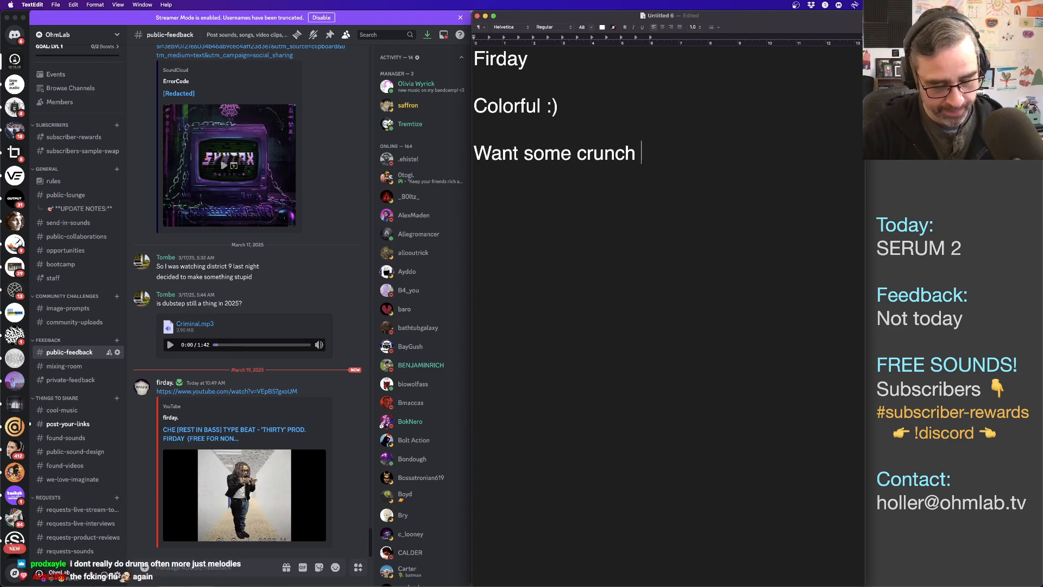
{"action": "type", "text": "saturation and a little"}
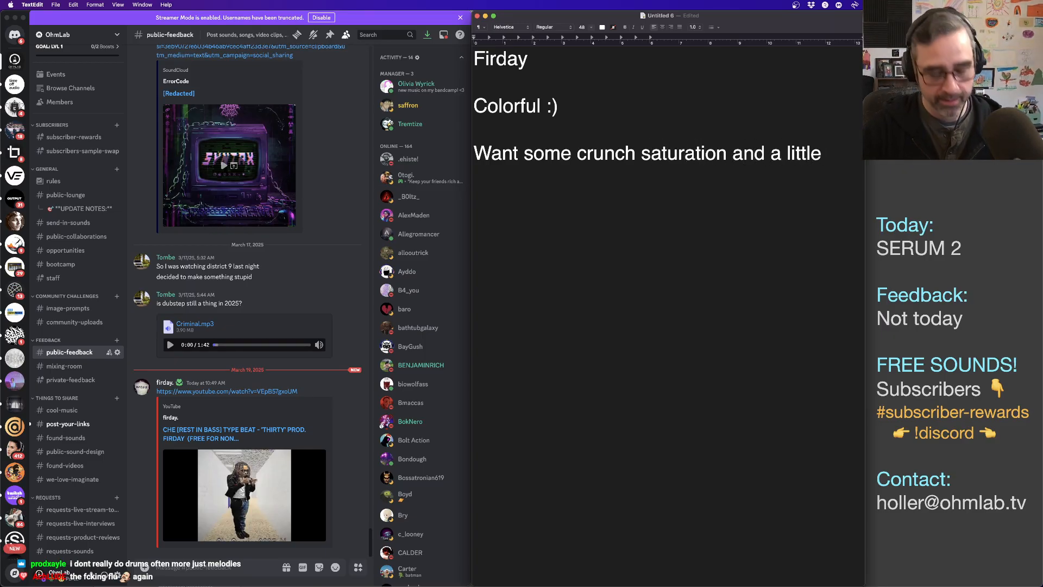
{"action": "type", "text": " extra warb"}
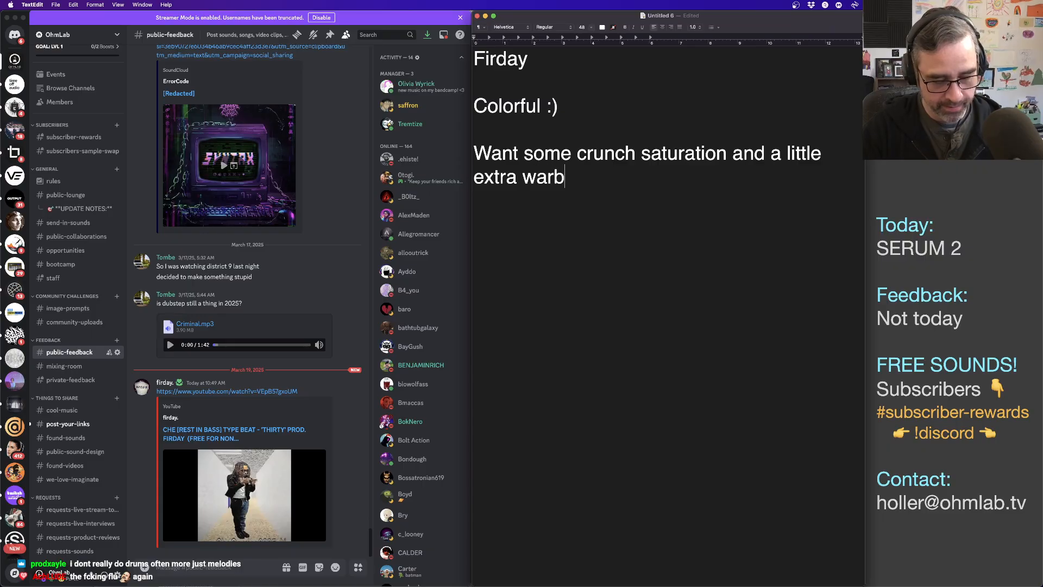
{"action": "type", "text": "le"}
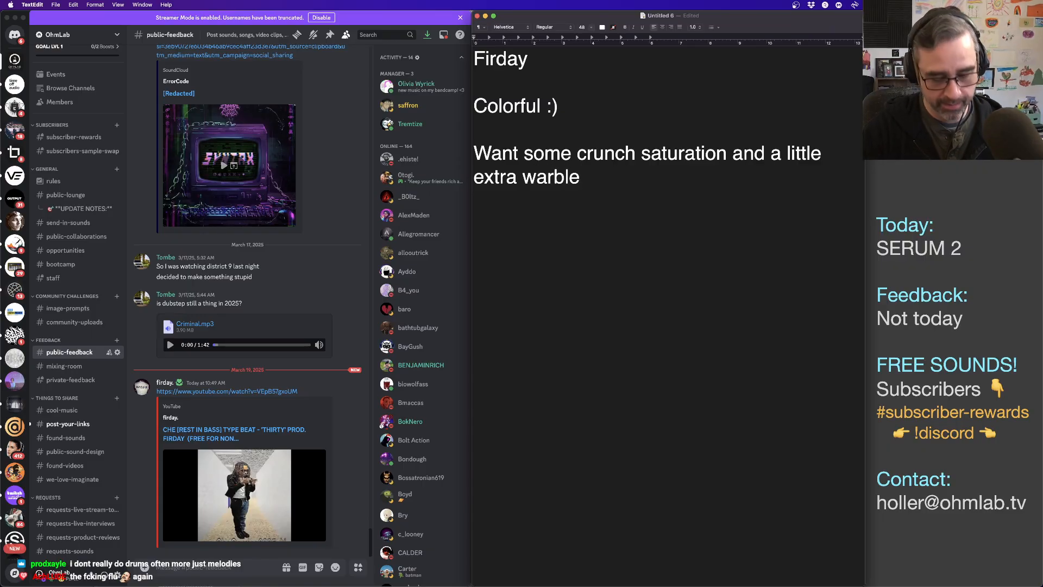
{"action": "type", "text": " to fini"}
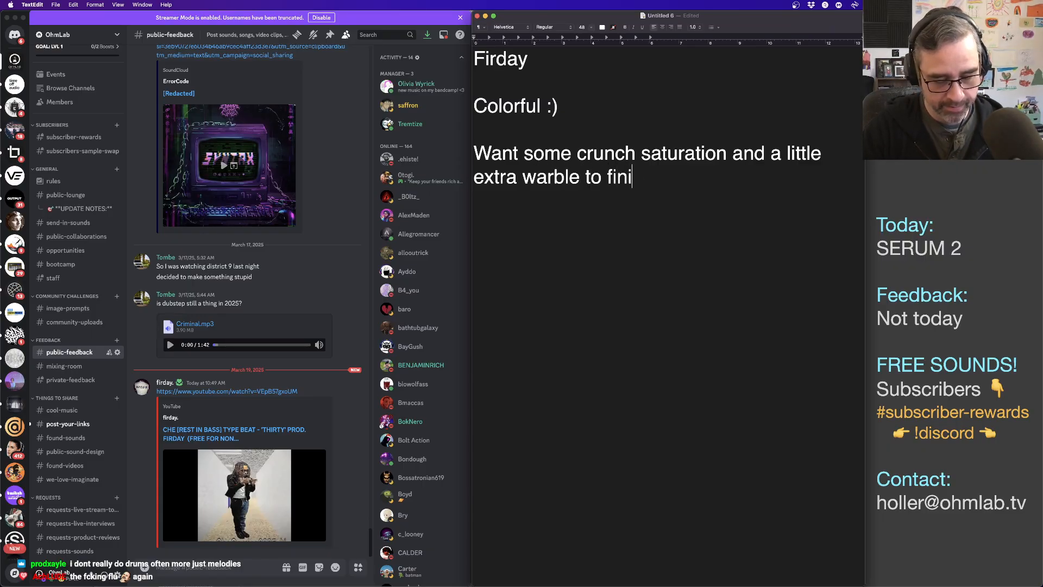
{"action": "type", "text": "sh this one."}
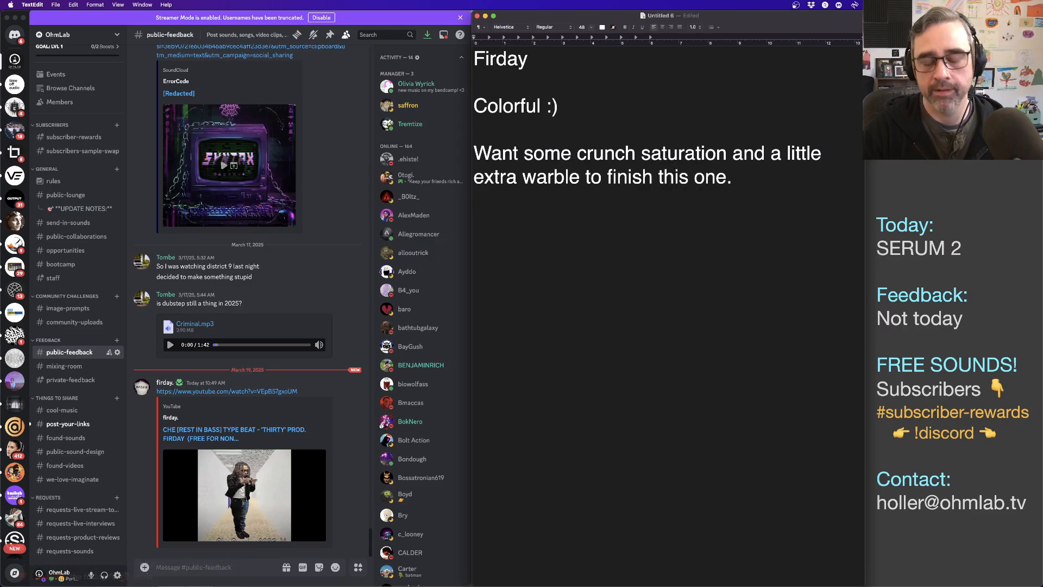
- Continue the paragraph with "Get a little extra edge on the sounds and a little more swagger in the pad (detune, drift)"
{"action": "type", "text": " Get a lit"}
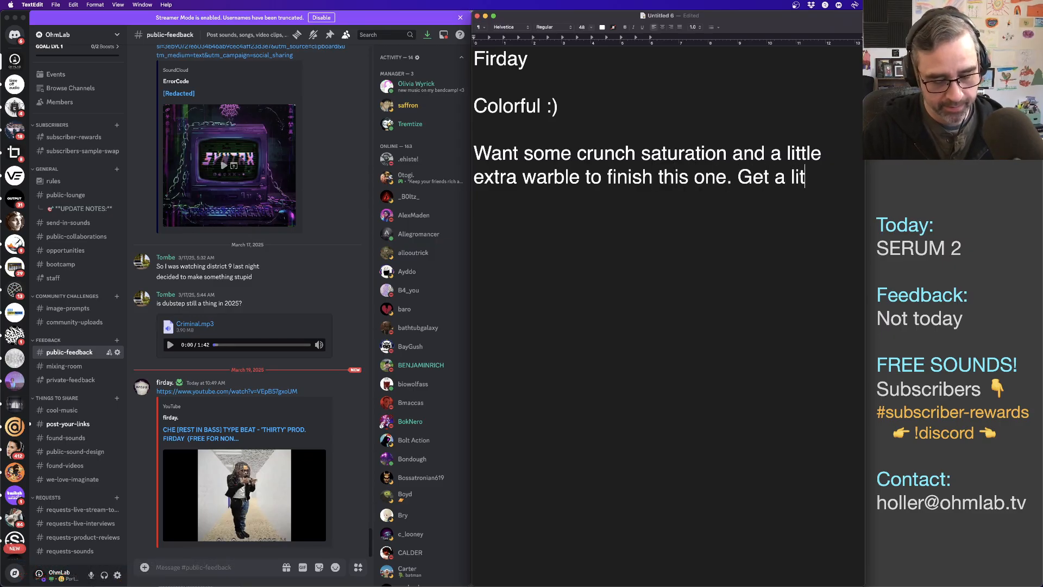
{"action": "type", "text": "tle extra "}
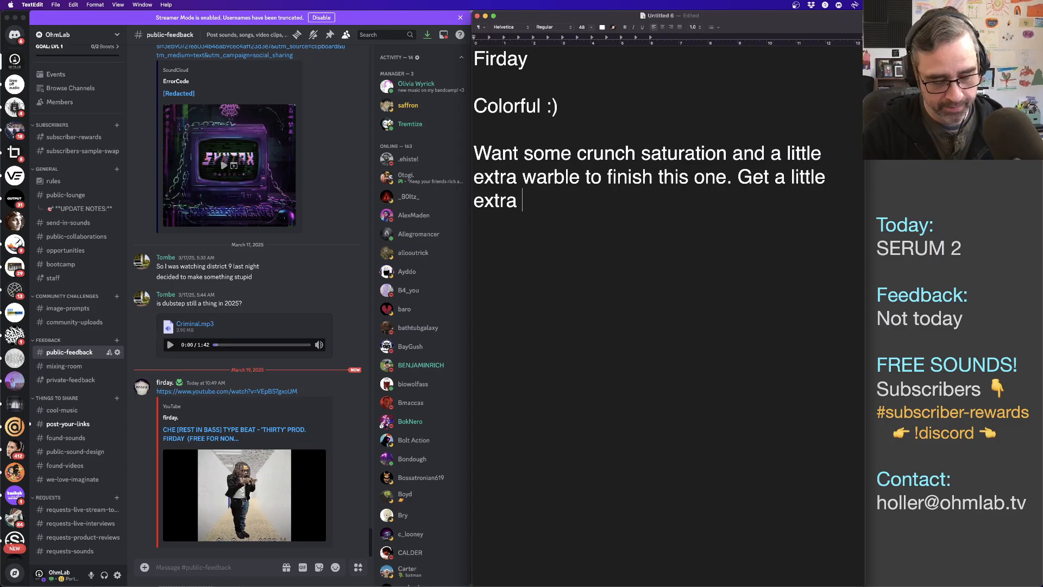
{"action": "type", "text": "edge on the soun"}
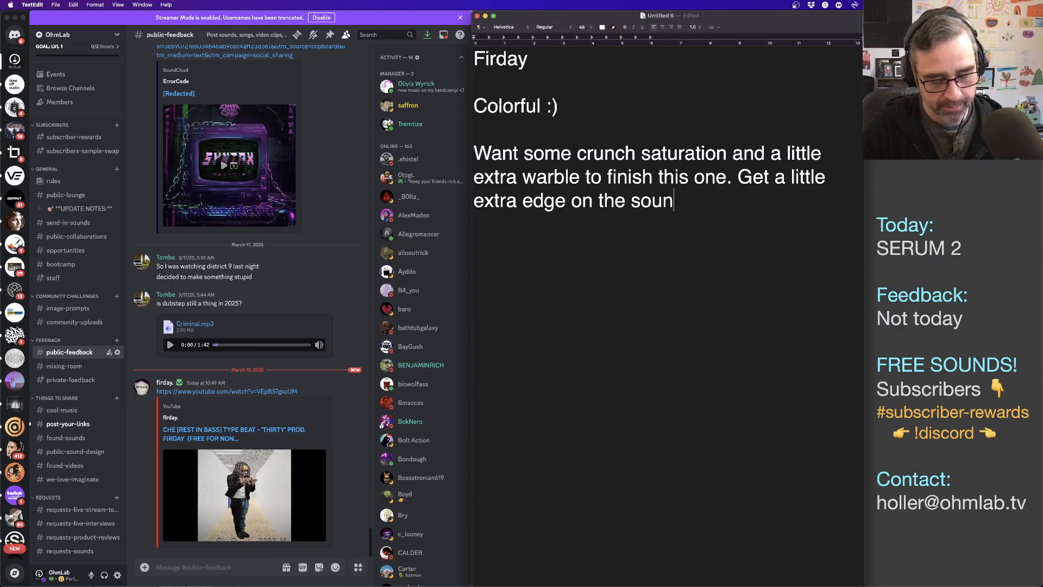
{"action": "type", "text": "ds and a littl"}
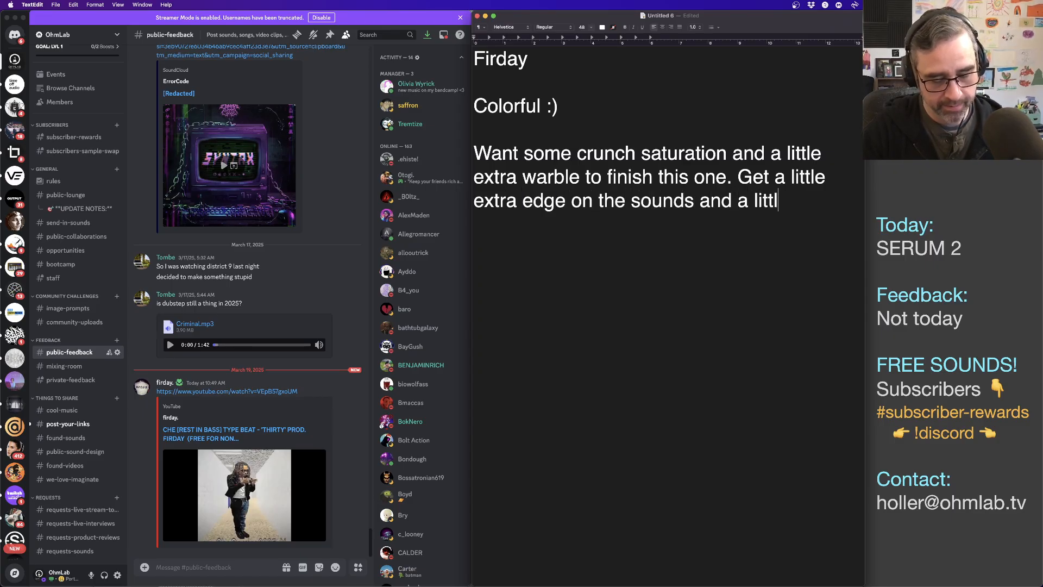
{"action": "type", "text": "e more swagger "}
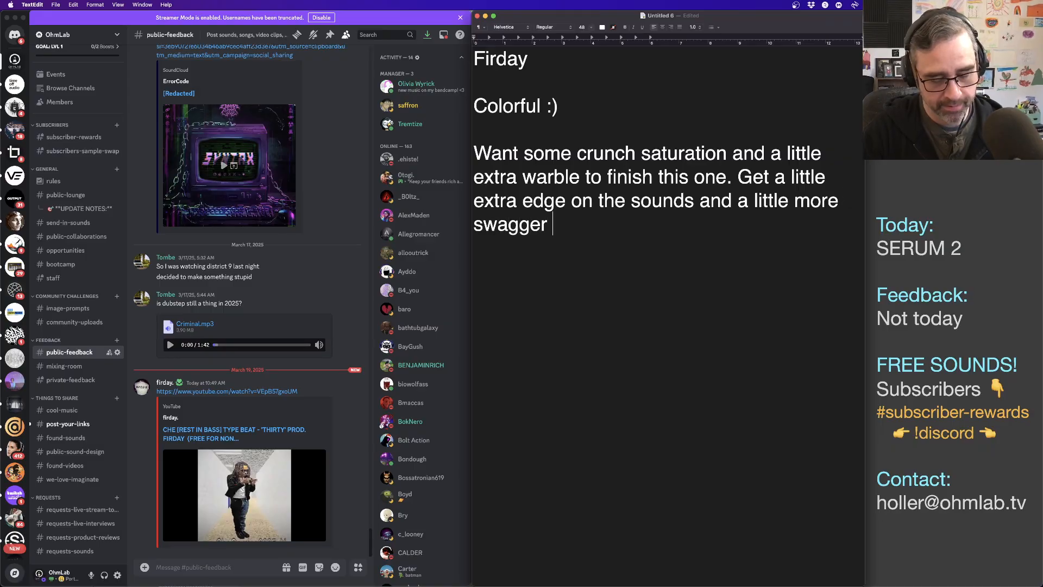
{"action": "type", "text": "in the"}
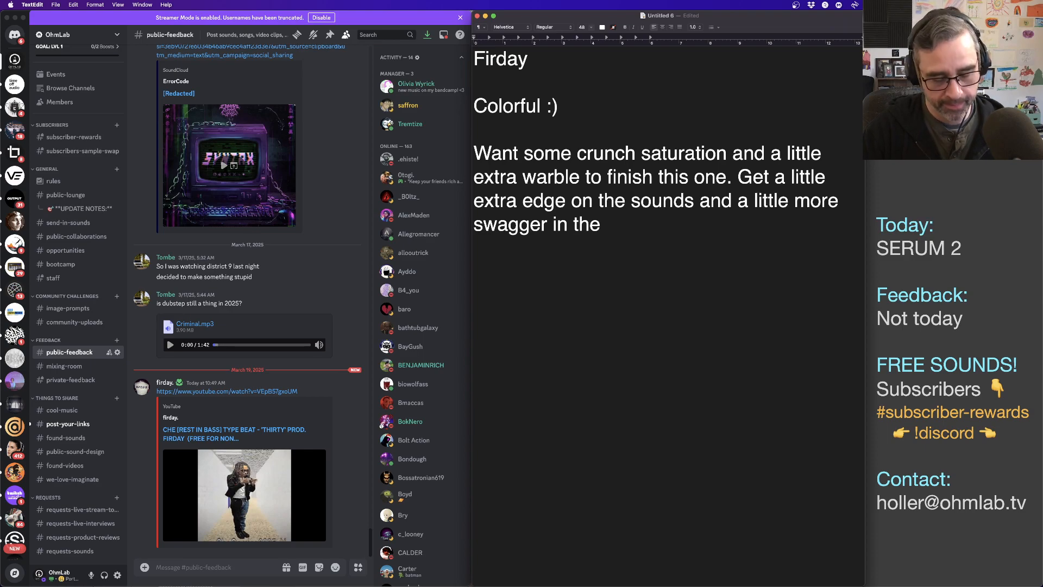
{"action": "type", "text": " pad"}
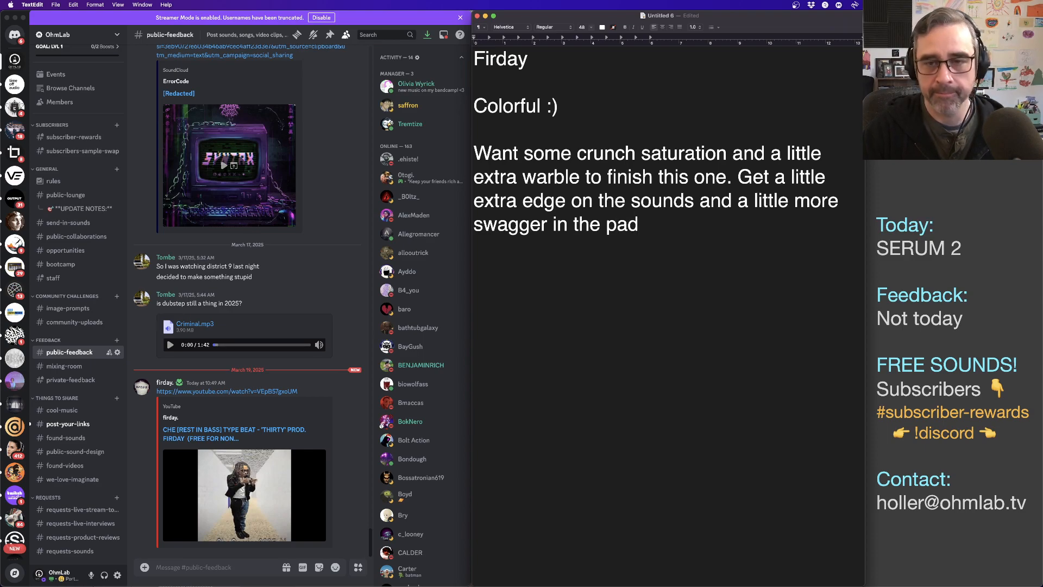
{"action": "type", "text": " (d"}
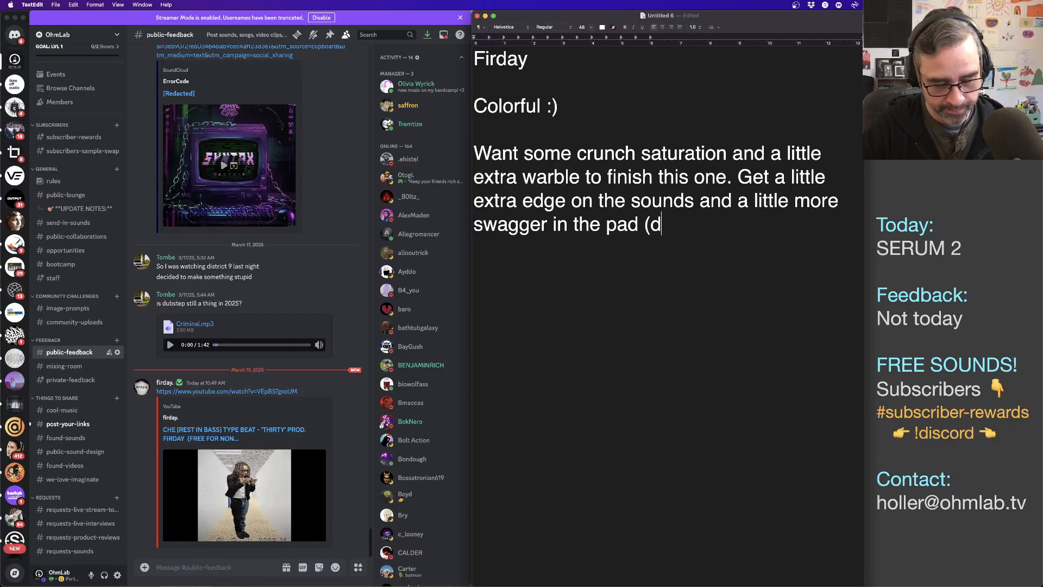
{"action": "type", "text": "etune, drift)"}
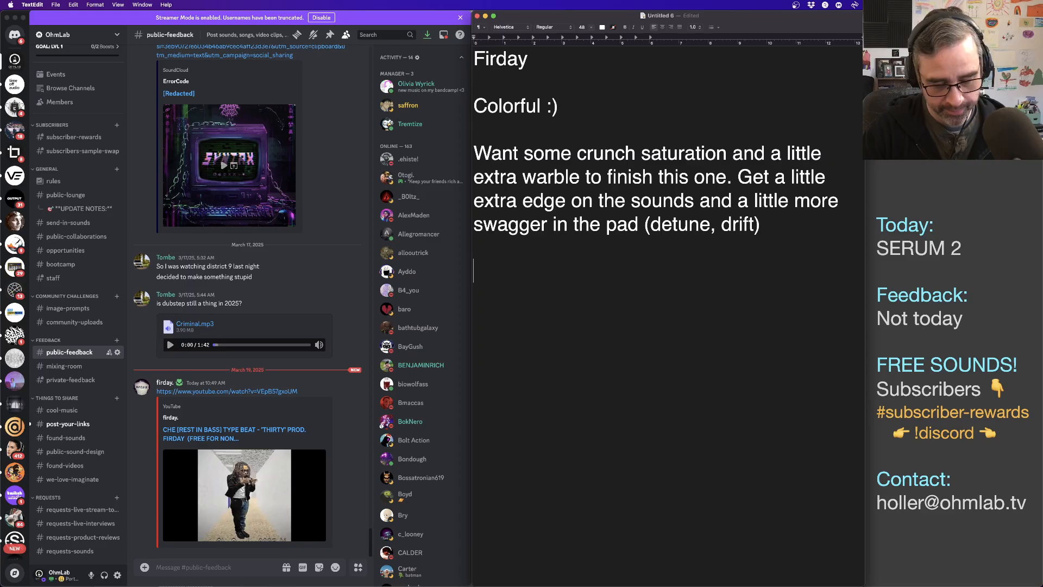
- Add a separate closing line to the feedback note reading "Saturate the claps, too :)"
{"action": "type", "text": "saturate the claop"}
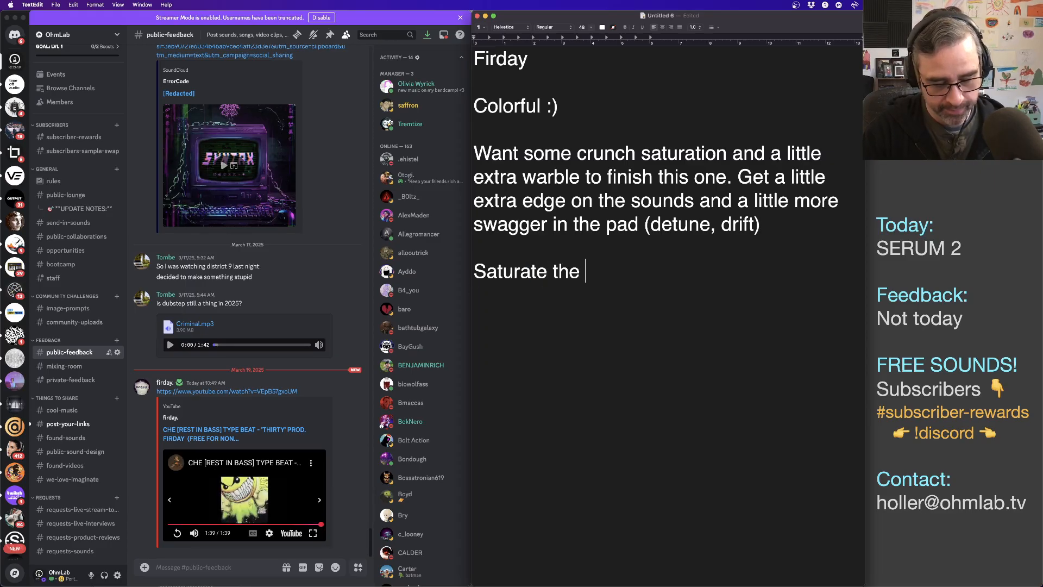
{"action": "key", "text": "BackSpace"}
{"action": "key", "text": "BackSpace"}
{"action": "type", "text": "ps, too"}
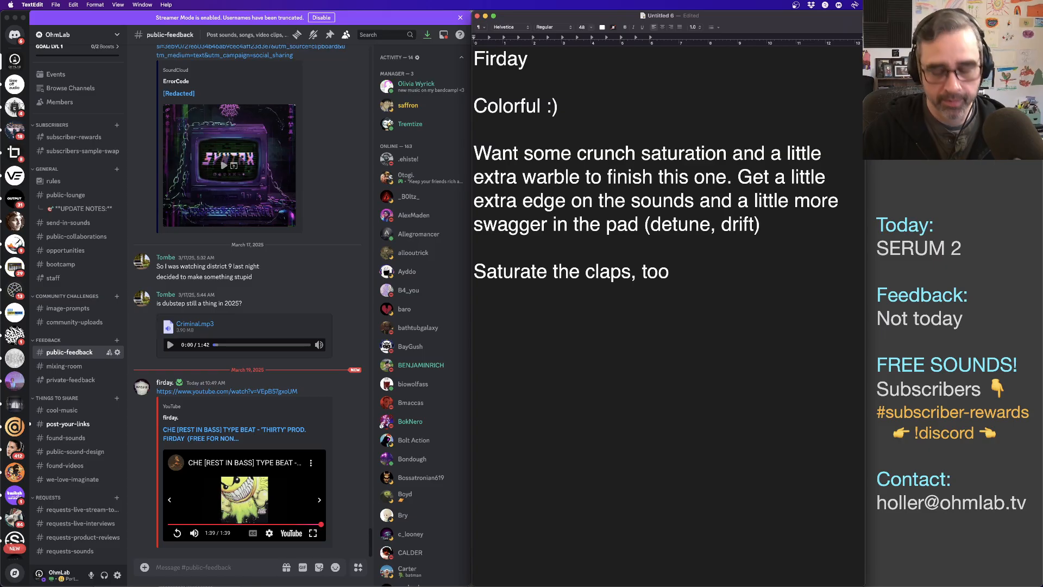
{"action": "type", "text": " :)"}
{"action": "key", "text": "BackSpace"}
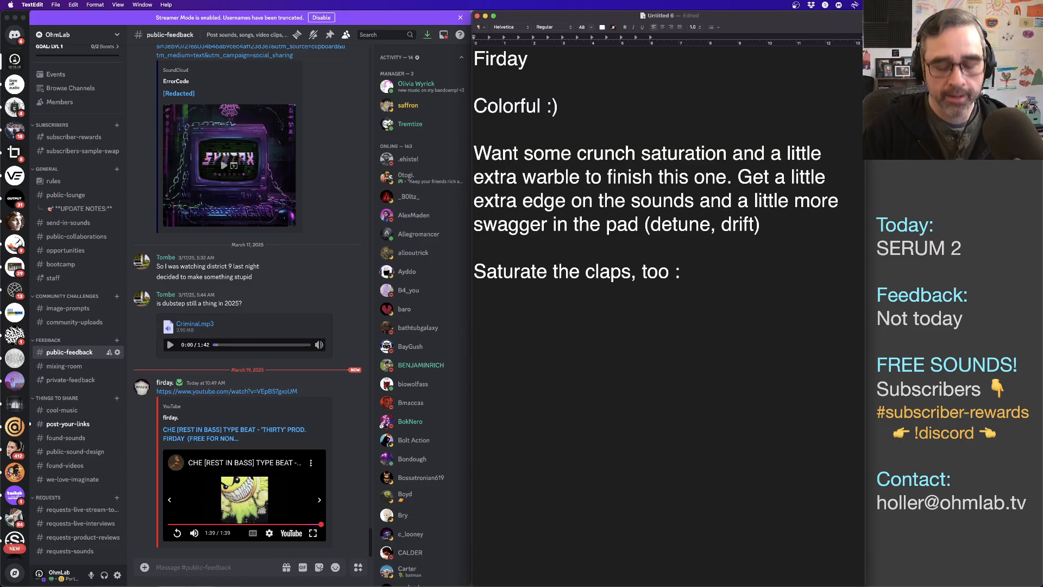
{"action": "type", "text": ")"}
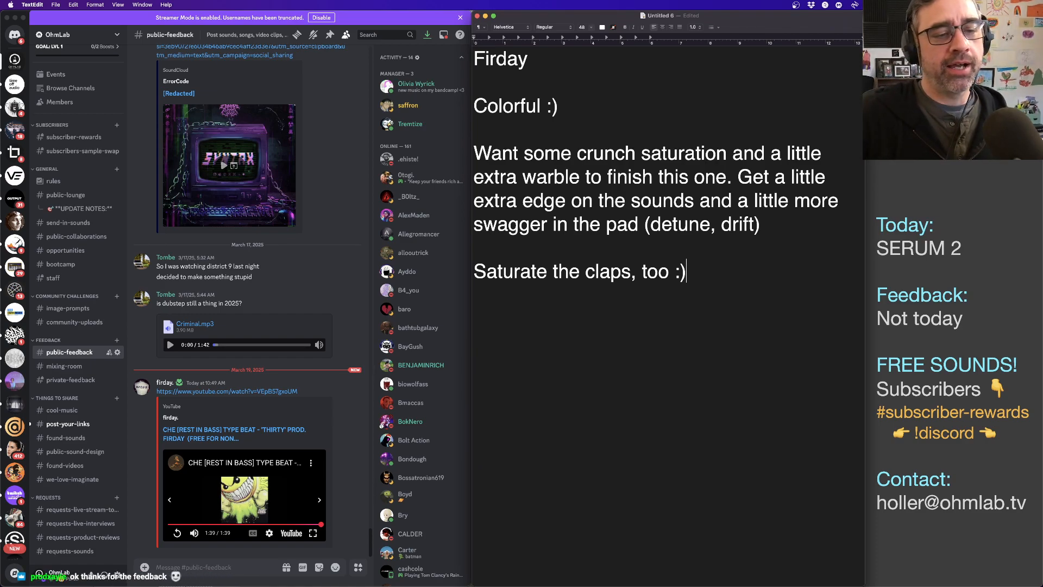
- Open the public-lounge channel in Discord and erase the entire feedback note in TextEdit
{"action": "left_click", "coordinate": [16, 64]}
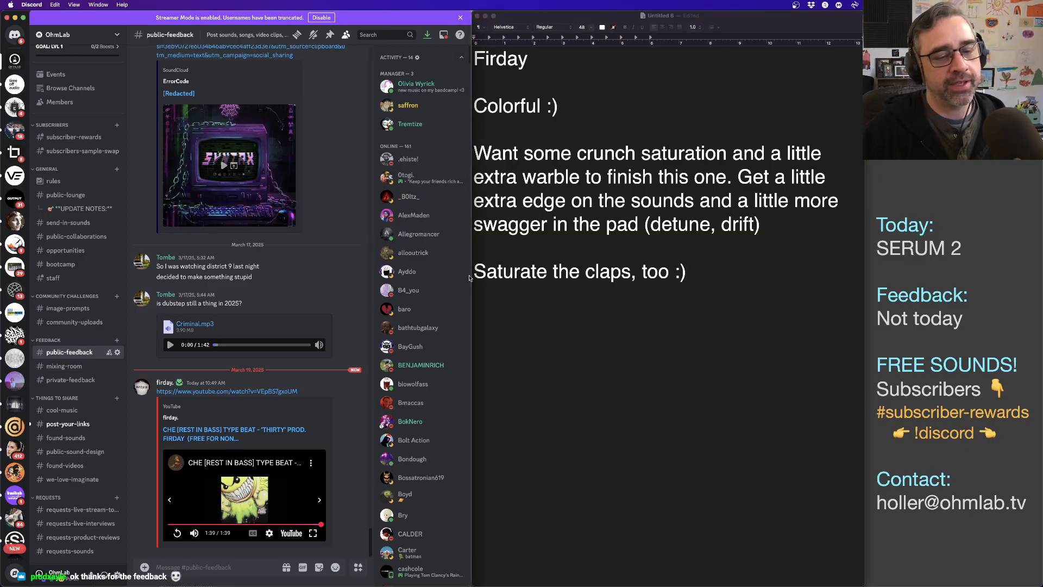
{"action": "left_click", "coordinate": [70, 197]}
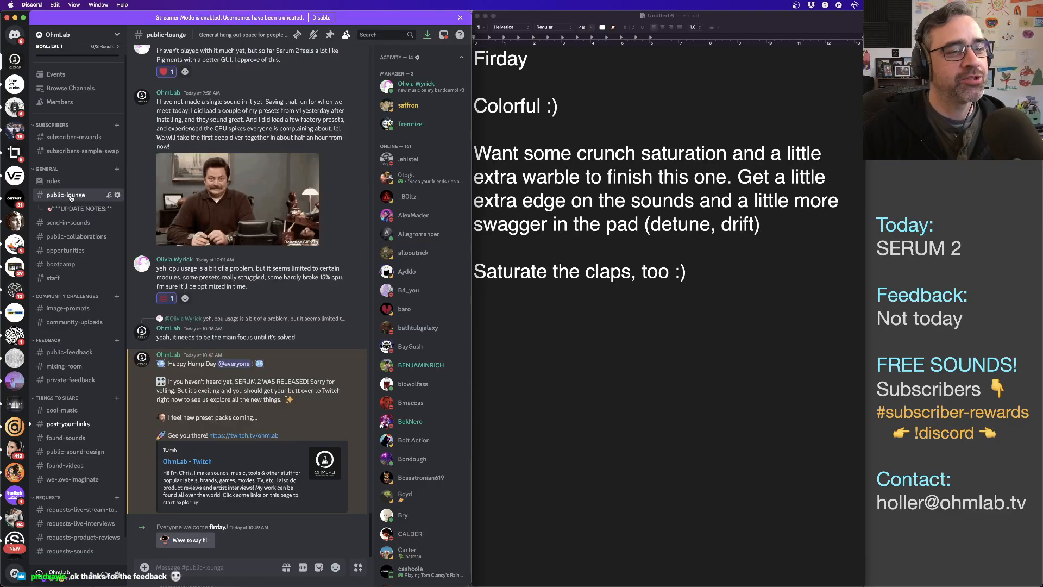
{"action": "key", "text": "super+Tab"}
{"action": "key", "text": "super+a"}
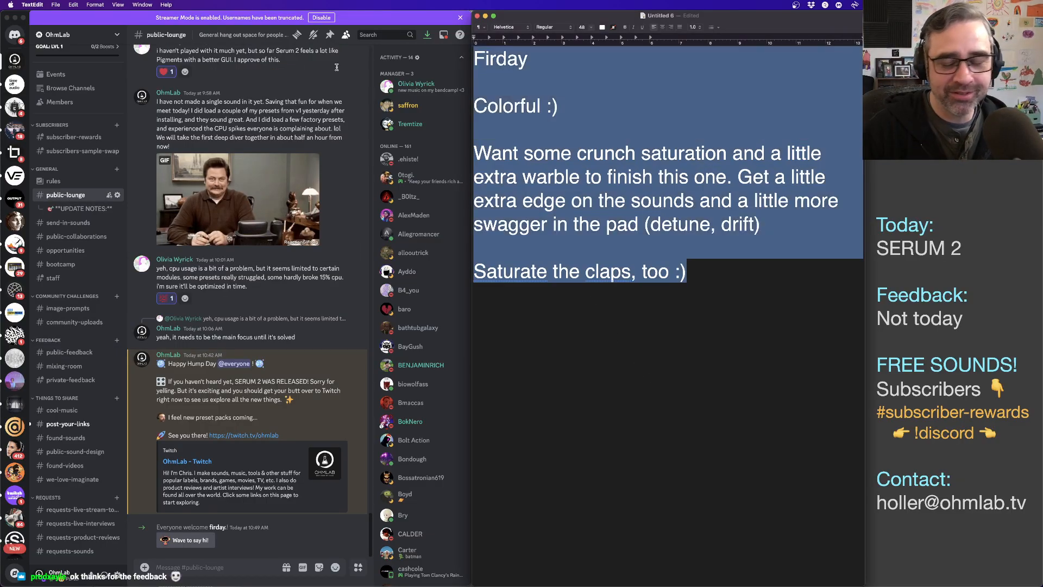
{"action": "key", "text": "BackSpace"}
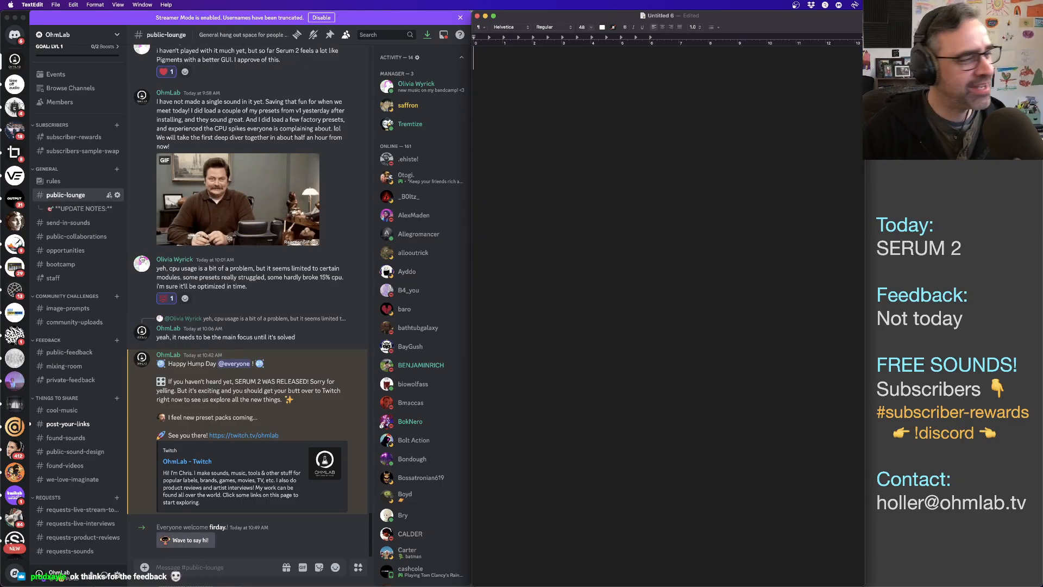
- Switch to Logic Pro, lower the Serum 2 window slightly, and view Oscillator A's wavetable categories and oscillator types
{"action": "key", "text": "super+Tab"}
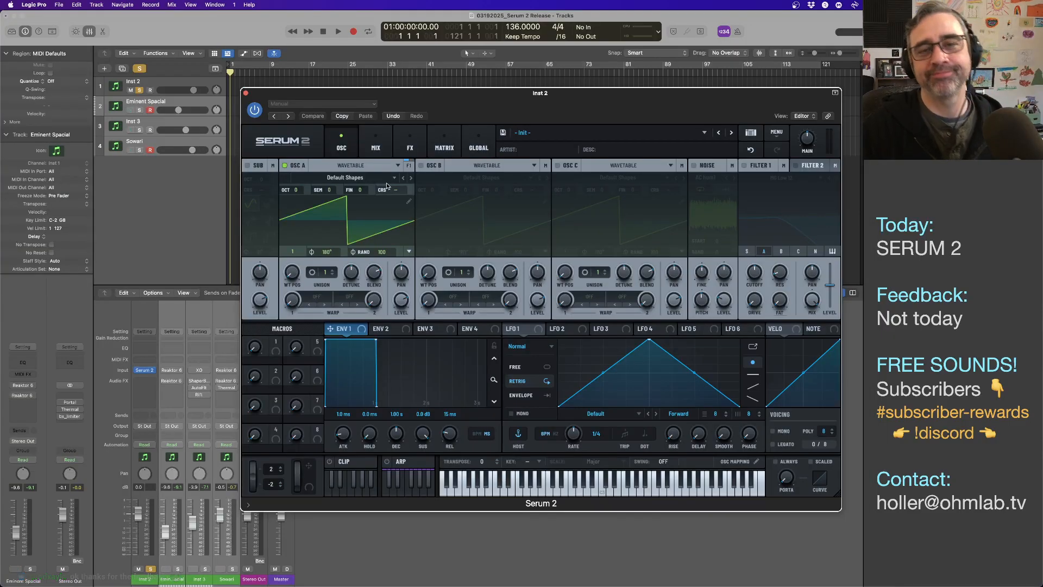
{"action": "left_click_drag", "start_coordinate": [470, 110], "coordinate": [469, 122]}
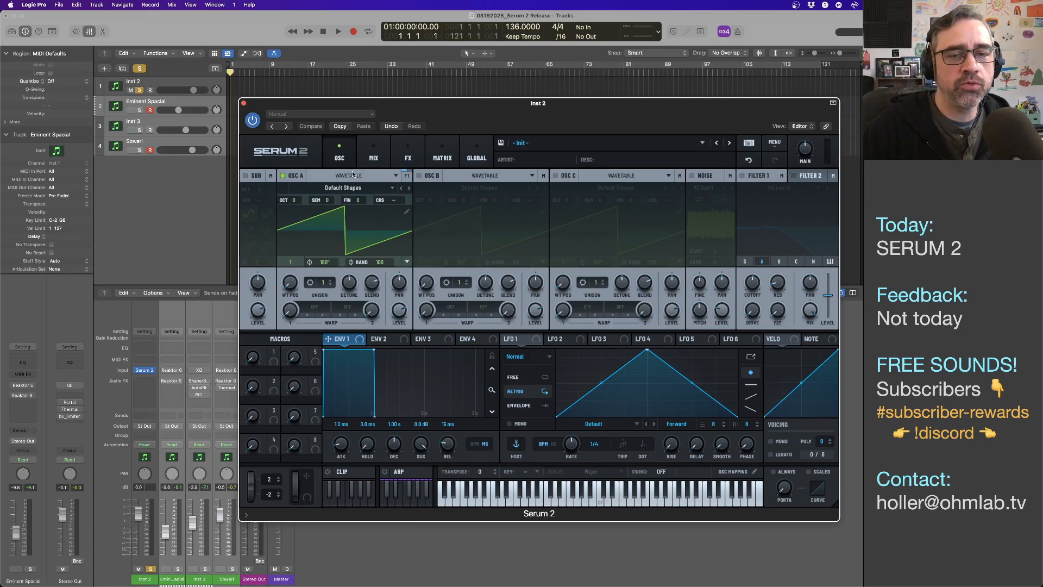
{"action": "left_click", "coordinate": [384, 189]}
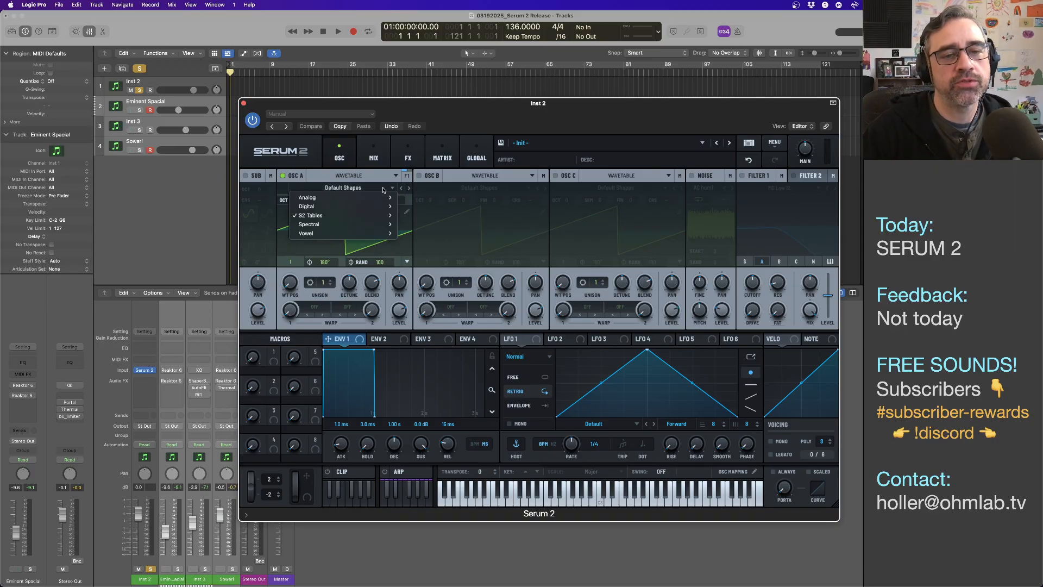
{"action": "left_click", "coordinate": [364, 178]}
{"action": "left_click", "coordinate": [361, 176]}
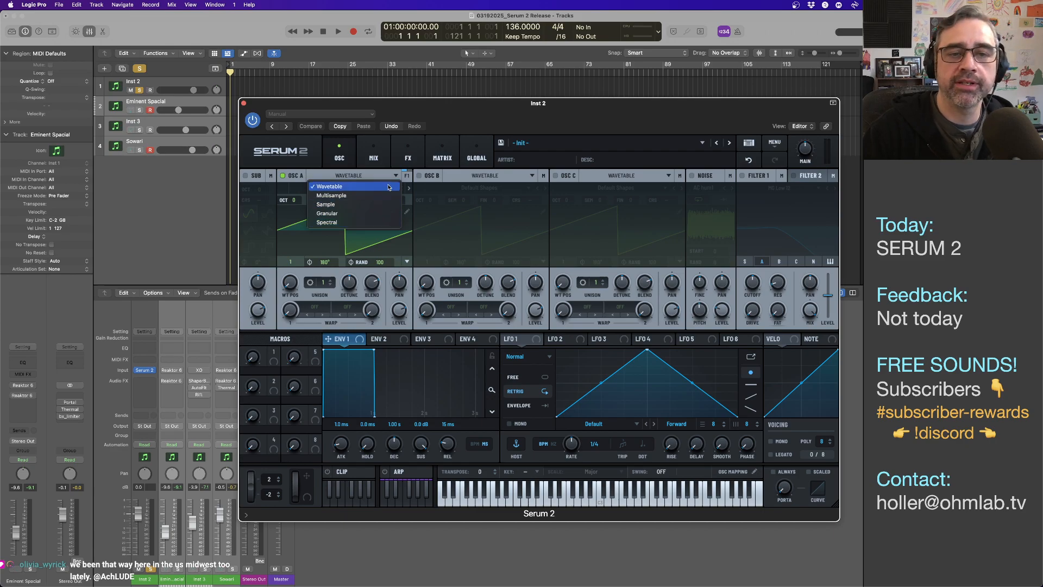
- View Serum 2's mixer page and the effects that can be added on its FX page, without adding any
{"action": "left_click", "coordinate": [373, 156]}
{"action": "left_click", "coordinate": [373, 157]}
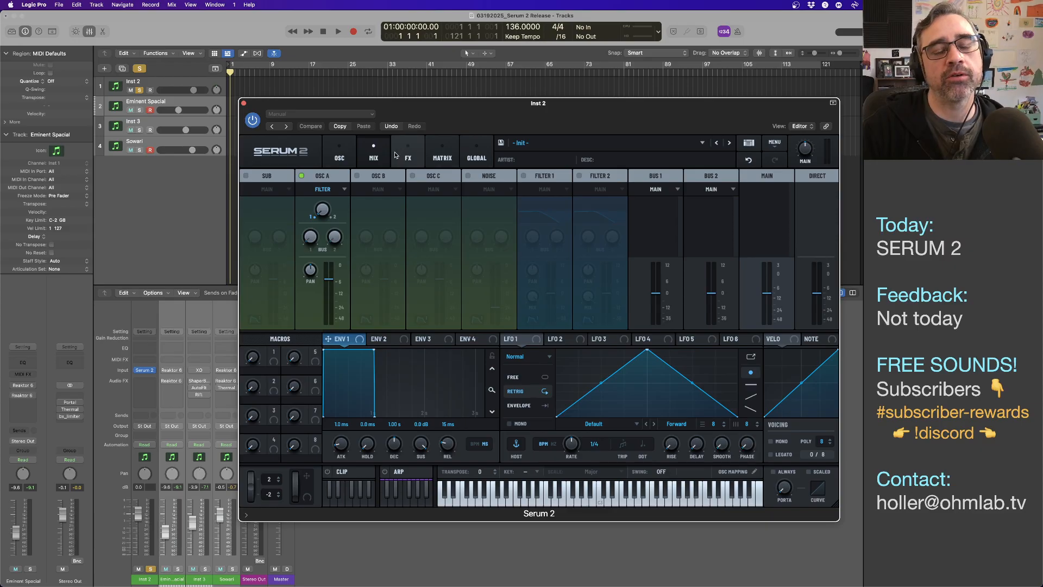
{"action": "left_click", "coordinate": [409, 157]}
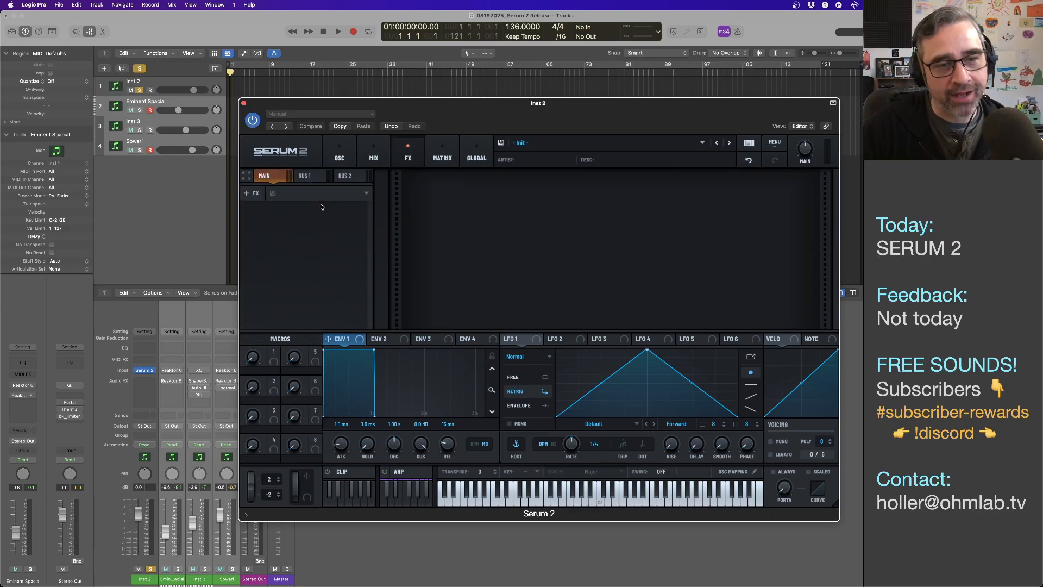
{"action": "left_click", "coordinate": [255, 196]}
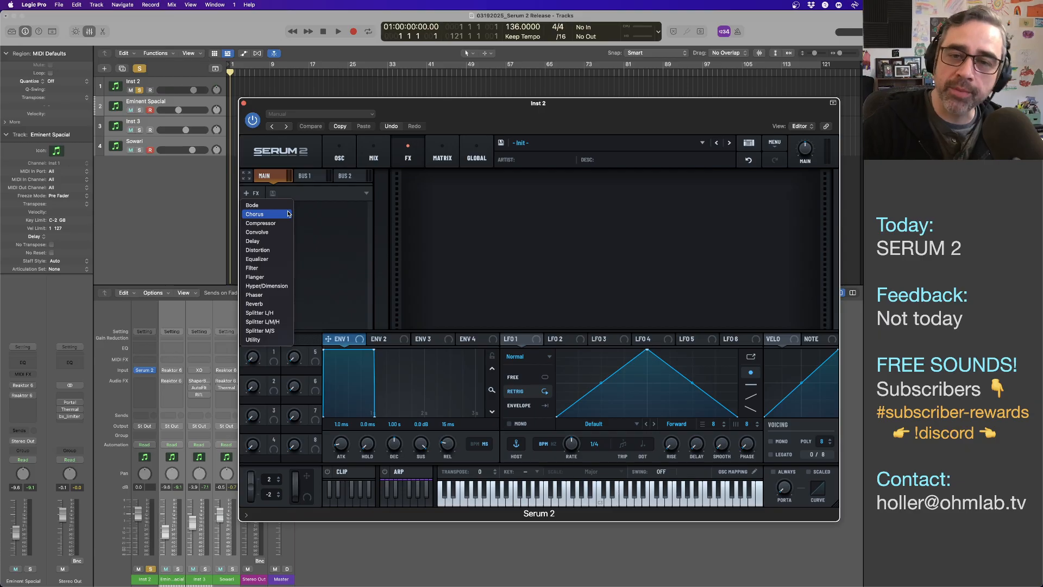
{"action": "left_click", "coordinate": [424, 205]}
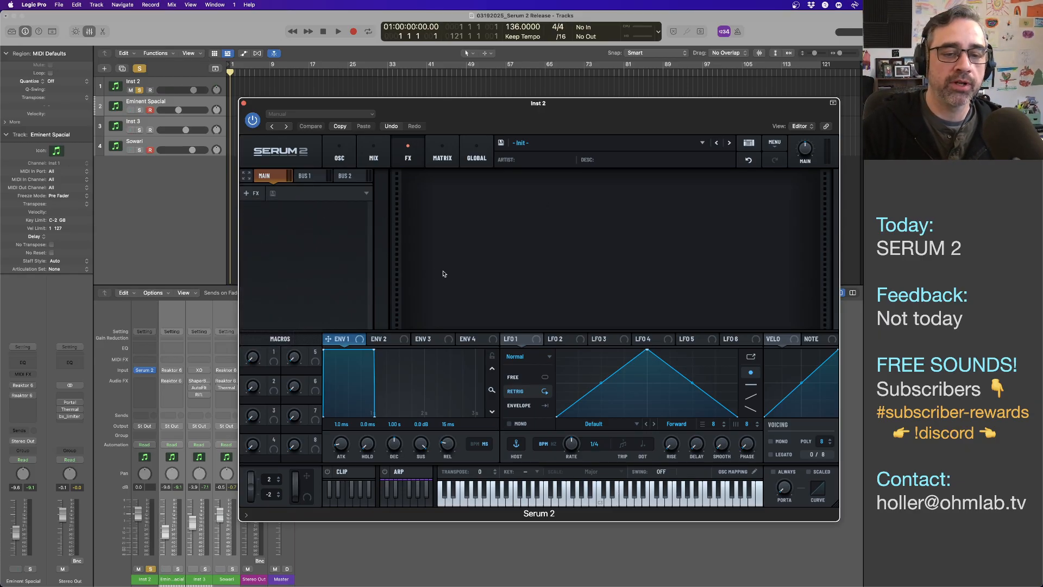
- From the oscillator page, examine the arpeggiator and clip editor, and trigger a slot on the small clip keyboard
{"action": "left_click", "coordinate": [336, 153]}
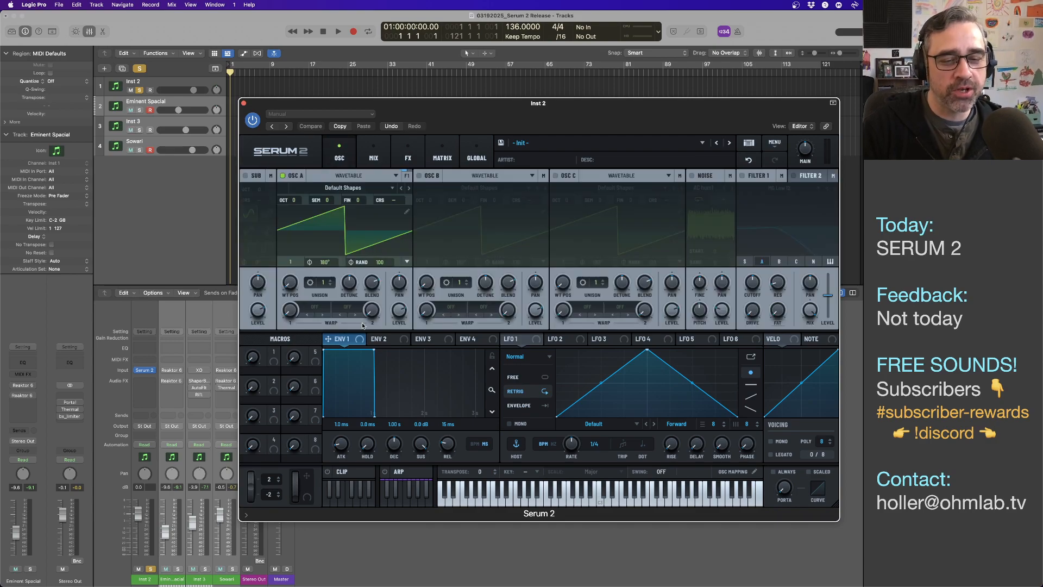
{"action": "left_click", "coordinate": [416, 474]}
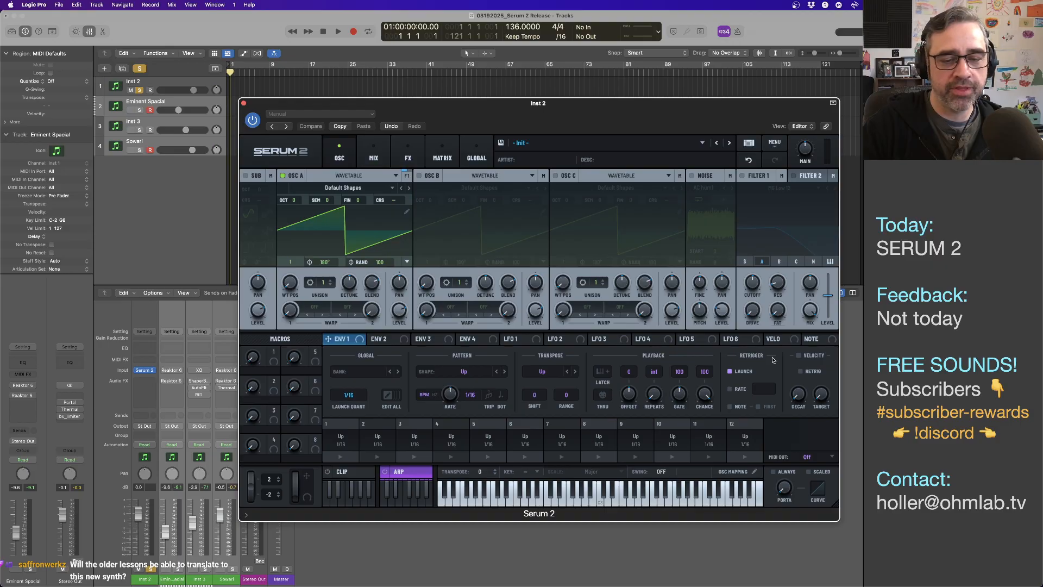
{"action": "left_click", "coordinate": [360, 474]}
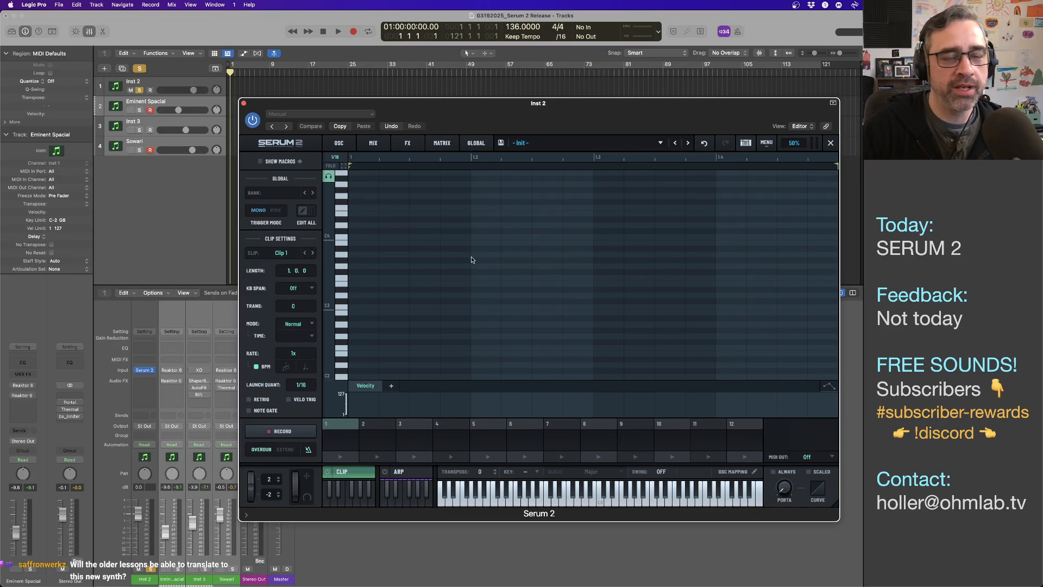
{"action": "left_click", "coordinate": [411, 479]}
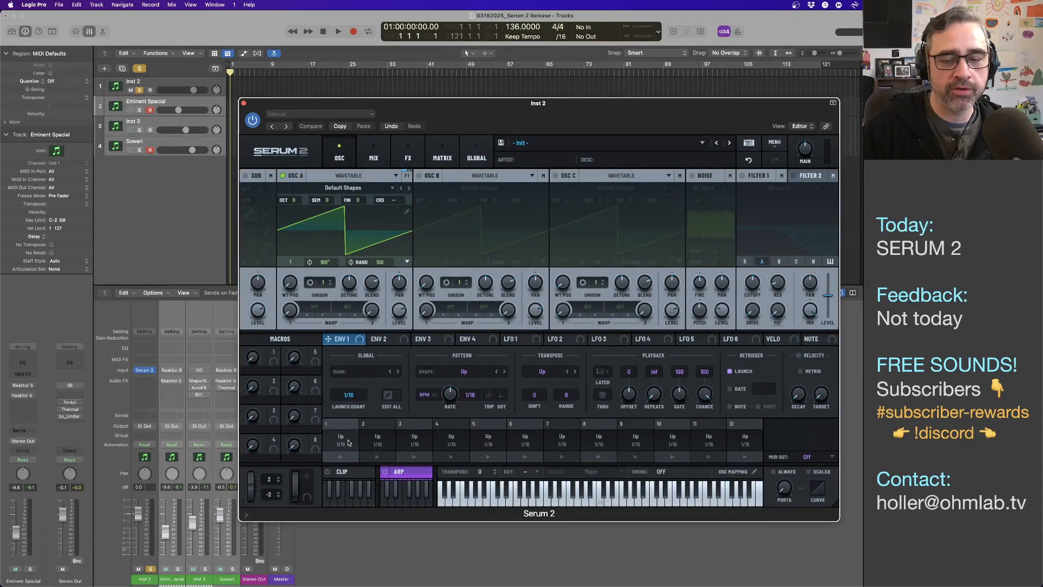
{"action": "left_click", "coordinate": [356, 494]}
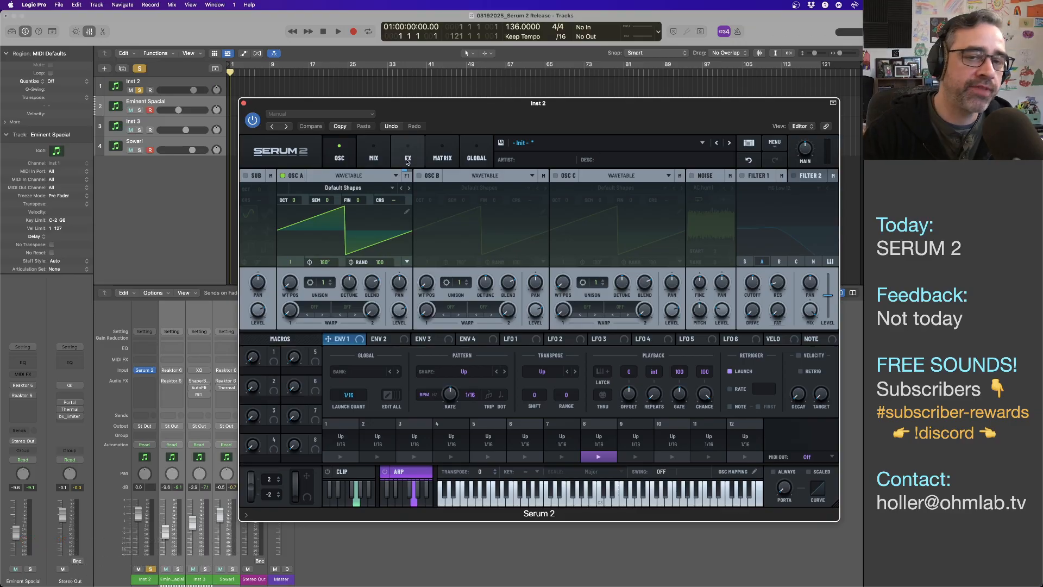
- Examine the modulation matrix and the Global page's preferences, and return to the oscillator page
{"action": "left_click", "coordinate": [442, 159]}
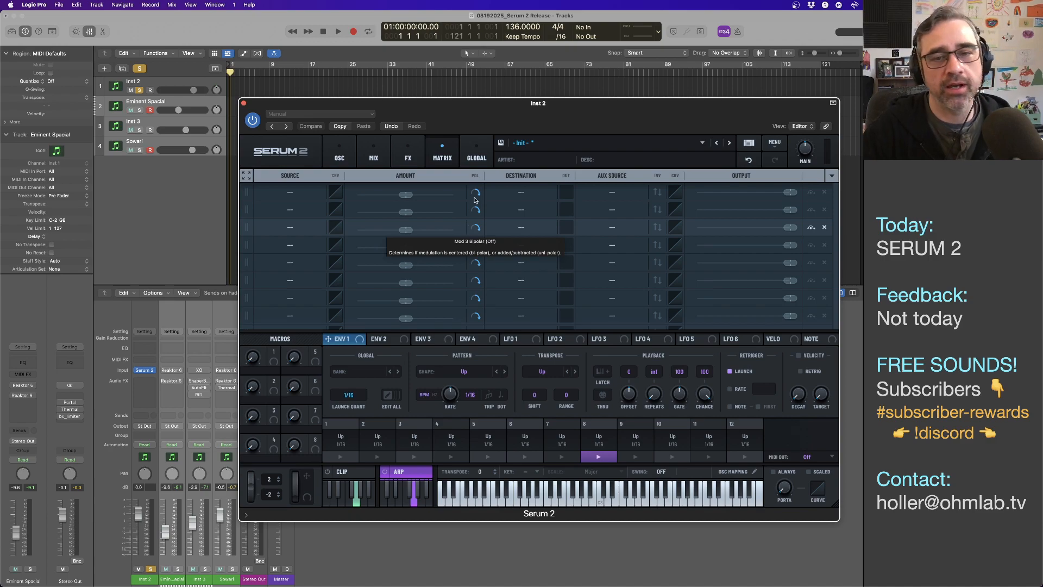
{"action": "left_click", "coordinate": [476, 154]}
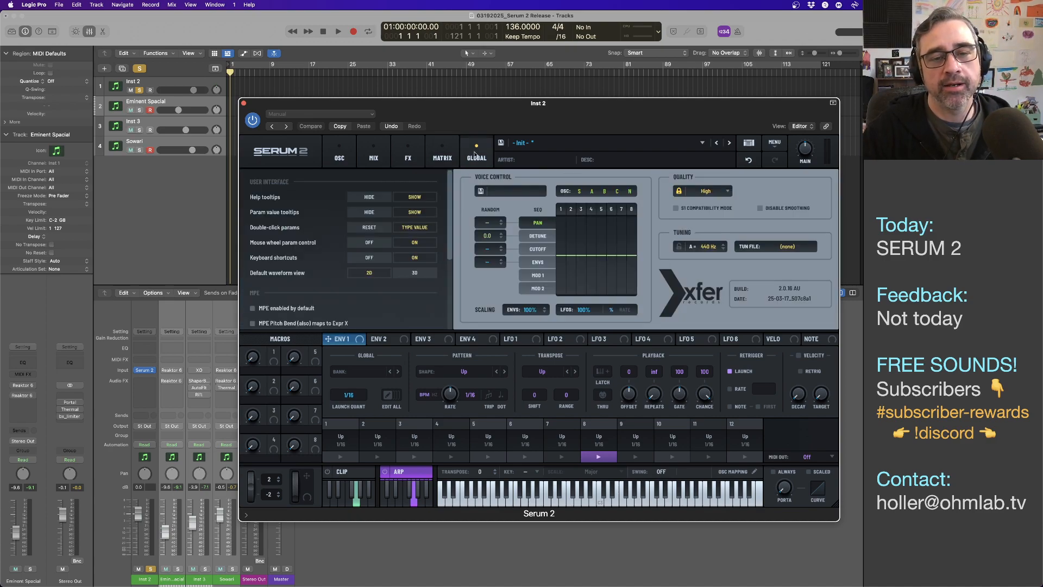
{"action": "left_click", "coordinate": [442, 158]}
{"action": "left_click", "coordinate": [442, 158]}
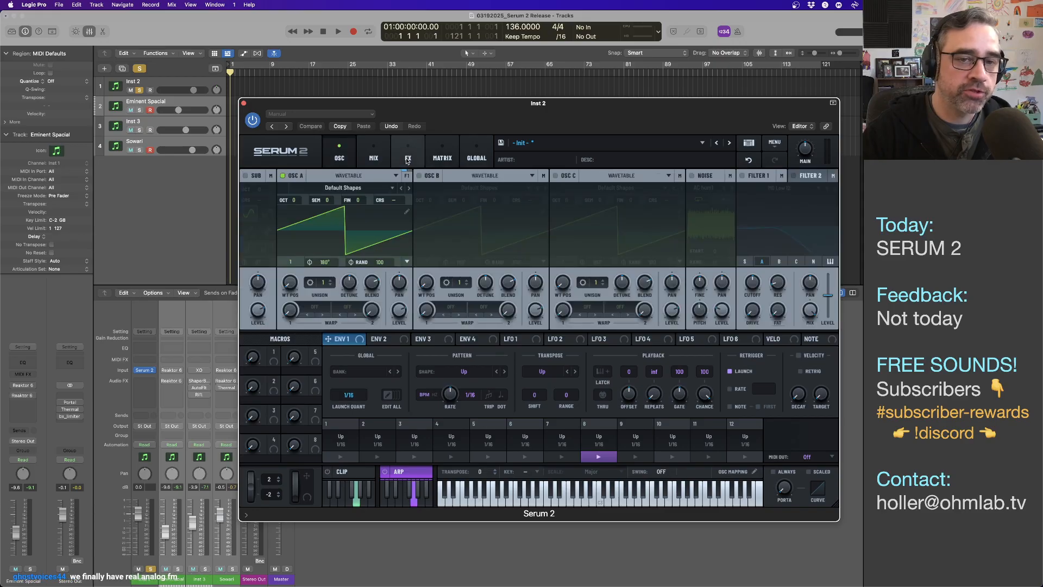
{"action": "left_click", "coordinate": [442, 161]}
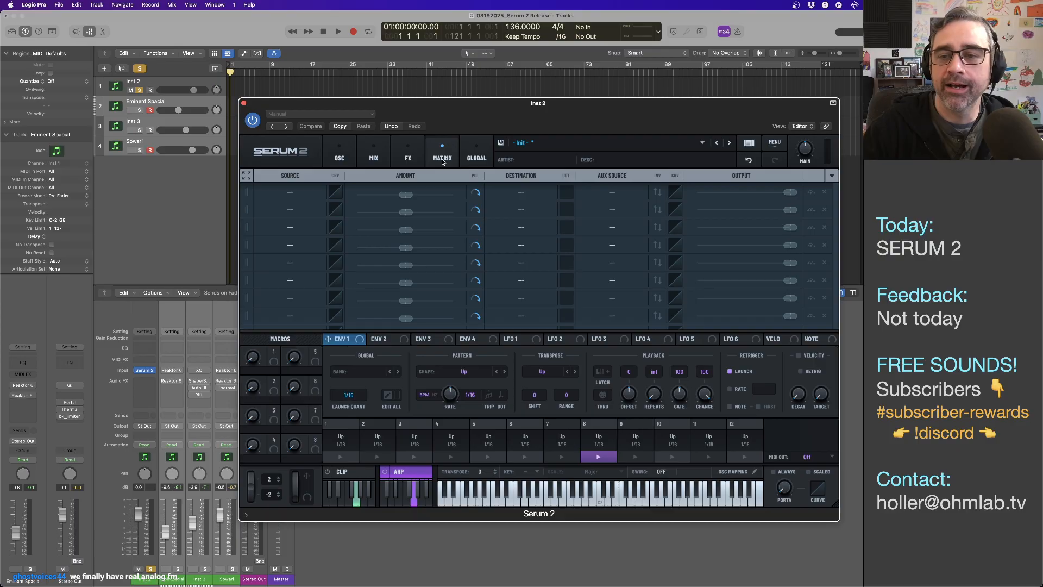
{"action": "left_click", "coordinate": [472, 157]}
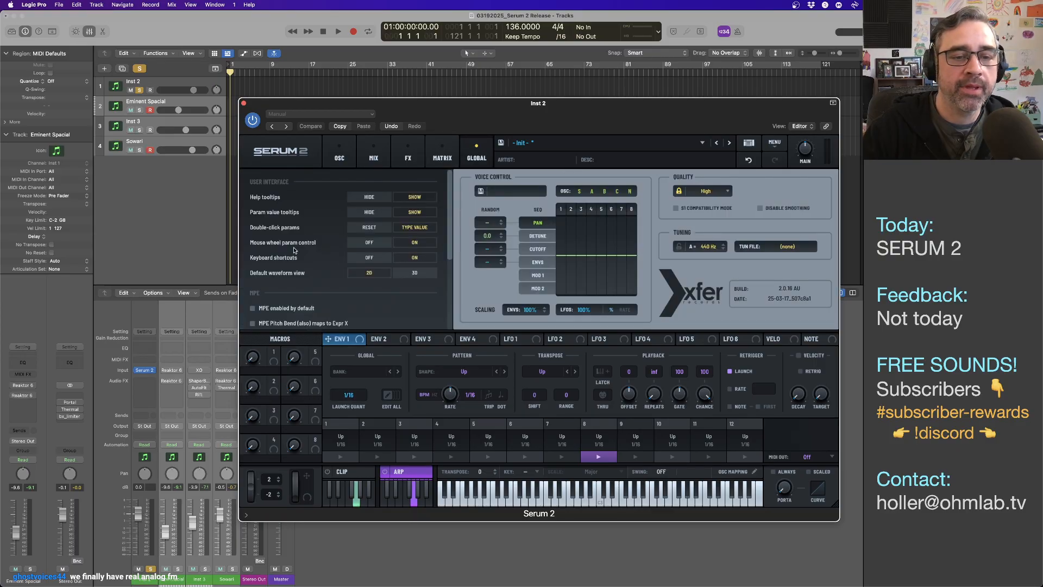
{"action": "scroll", "coordinate": [306, 224], "scroll_direction": "down", "scroll_amount": 5}
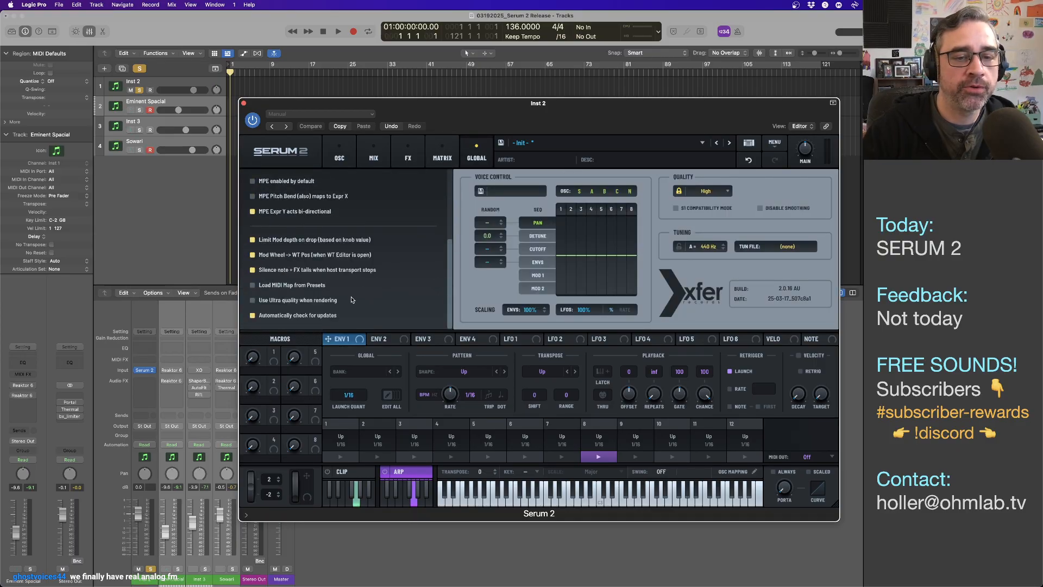
{"action": "scroll", "coordinate": [343, 272], "scroll_direction": "up", "scroll_amount": 5}
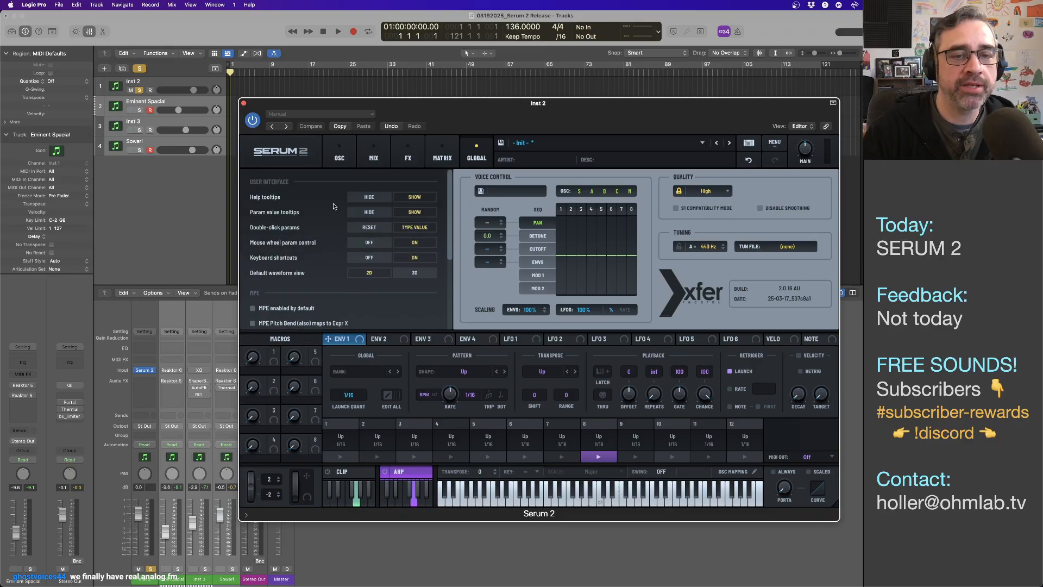
{"action": "left_click", "coordinate": [340, 155]}
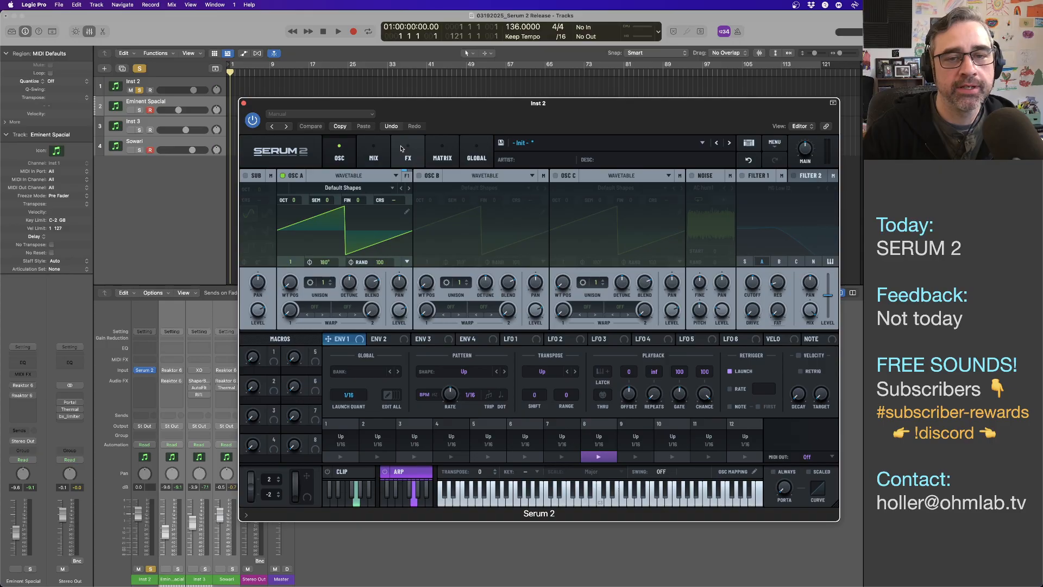
{"action": "left_click", "coordinate": [397, 150]}
{"action": "left_click", "coordinate": [380, 150]}
{"action": "left_click", "coordinate": [348, 150]}
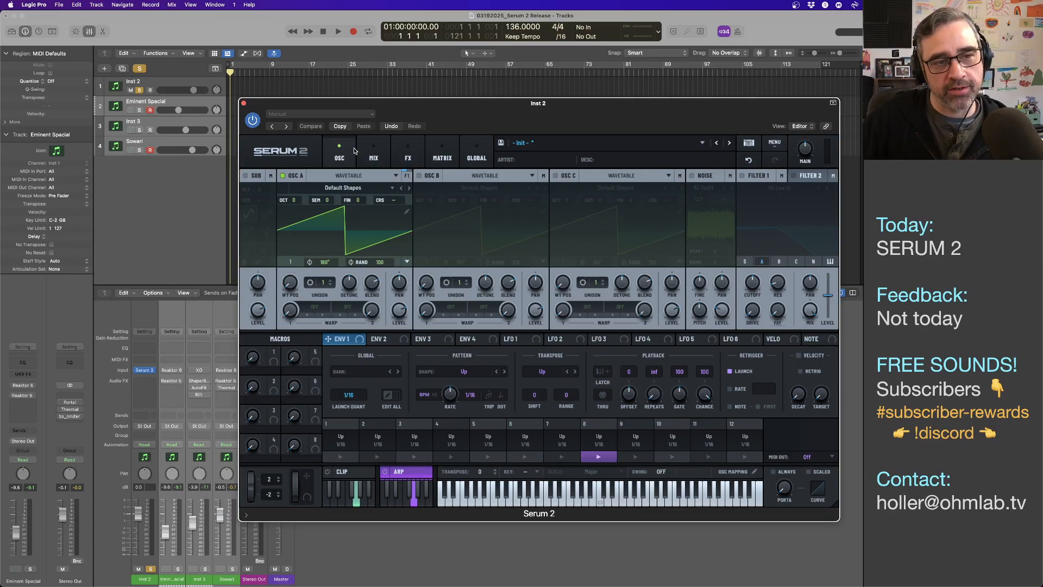
- Select the Inst 2 track and load the BA Dubba [OHM] preset from the S1 user presets, Lo-Fi & Detuned, Undone_OhmLab
{"action": "left_click", "coordinate": [209, 83]}
{"action": "mouse_move", "coordinate": [489, 117]}
{"action": "left_mouse_down"}
{"action": "mouse_move", "coordinate": [483, 166]}
{"action": "mouse_move", "coordinate": [496, 118]}
{"action": "left_mouse_up"}
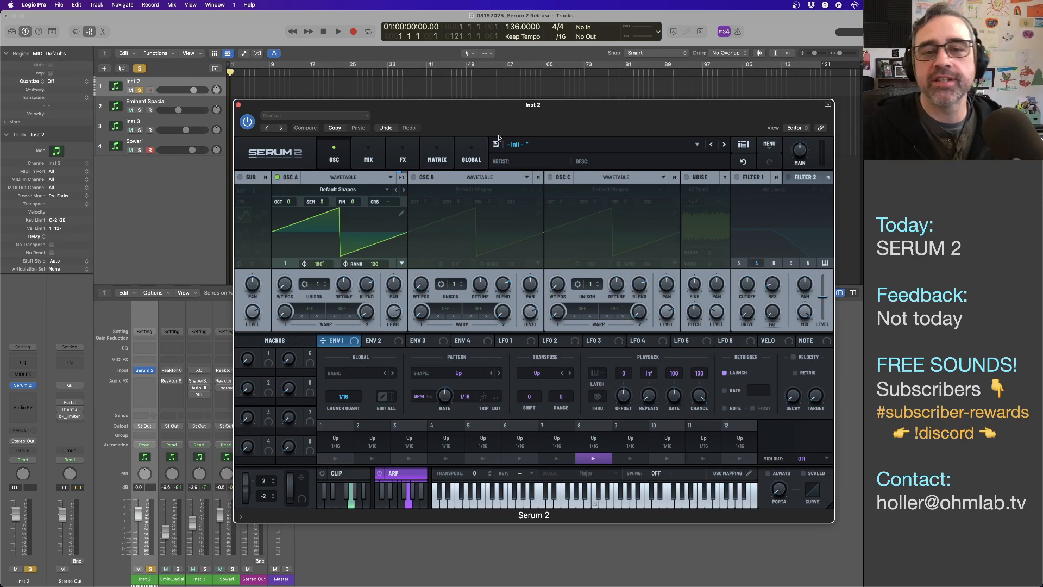
{"action": "left_click", "coordinate": [558, 146]}
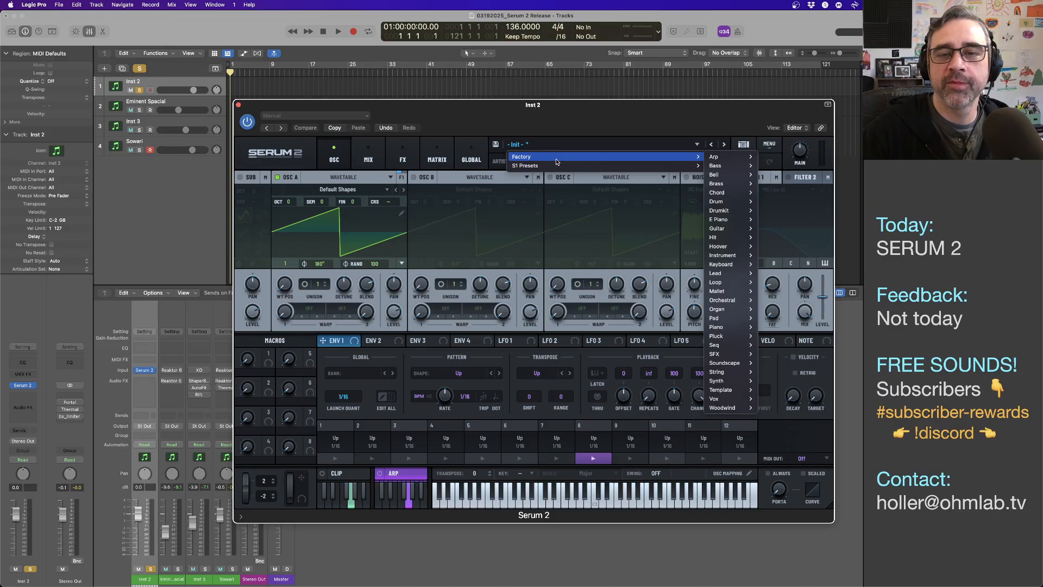
{"action": "mouse_move", "coordinate": [556, 166]}
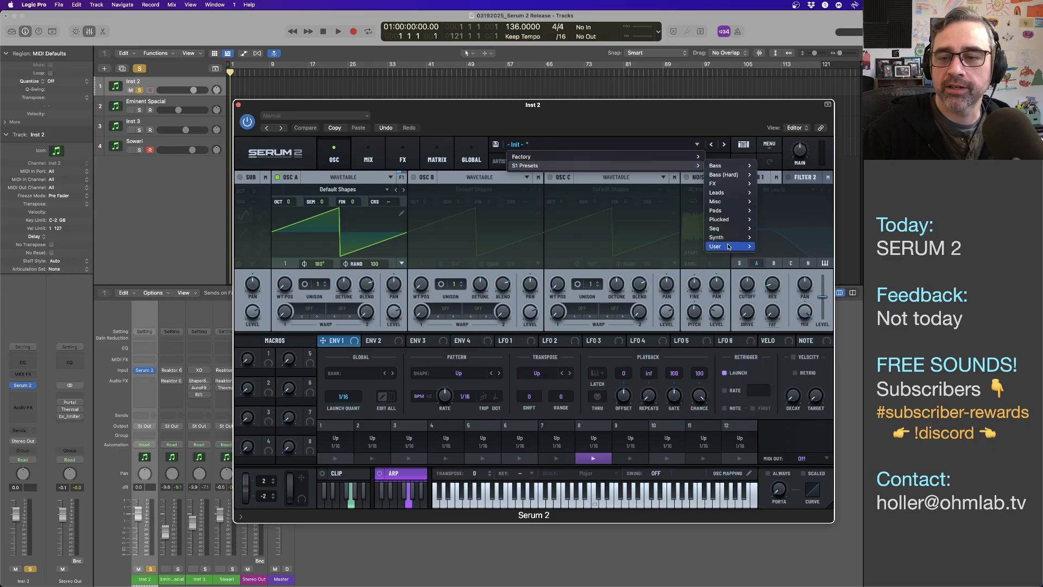
{"action": "mouse_move", "coordinate": [716, 246]}
{"action": "mouse_move", "coordinate": [778, 337]}
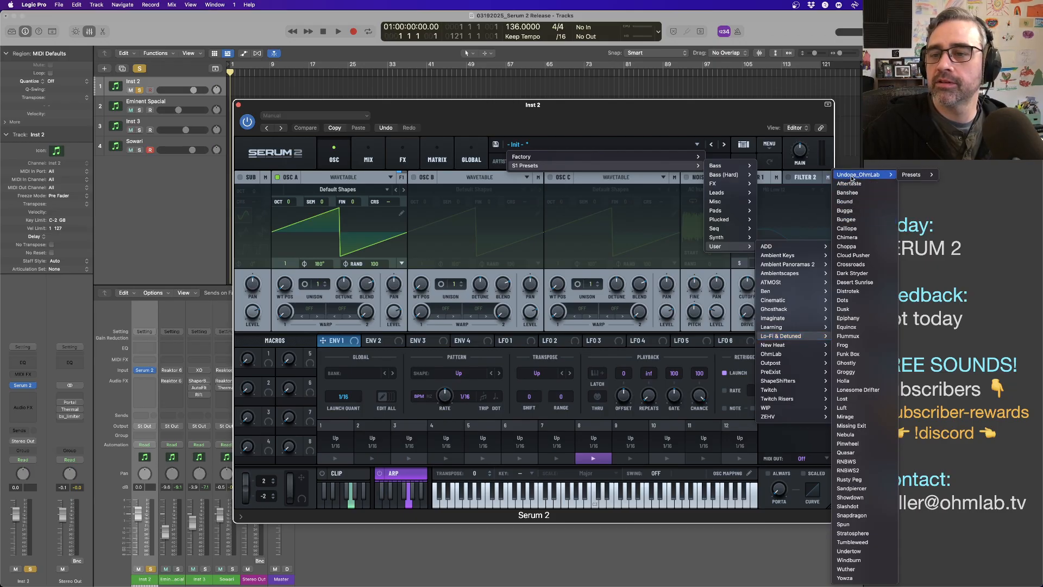
{"action": "mouse_move", "coordinate": [864, 174]}
{"action": "mouse_move", "coordinate": [912, 175]}
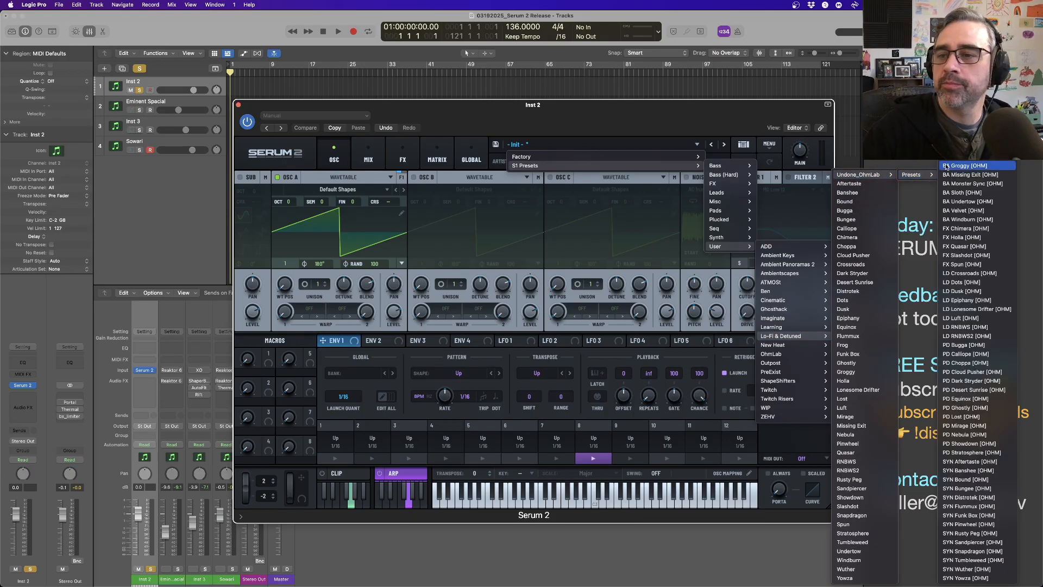
{"action": "left_click", "coordinate": [964, 148]}
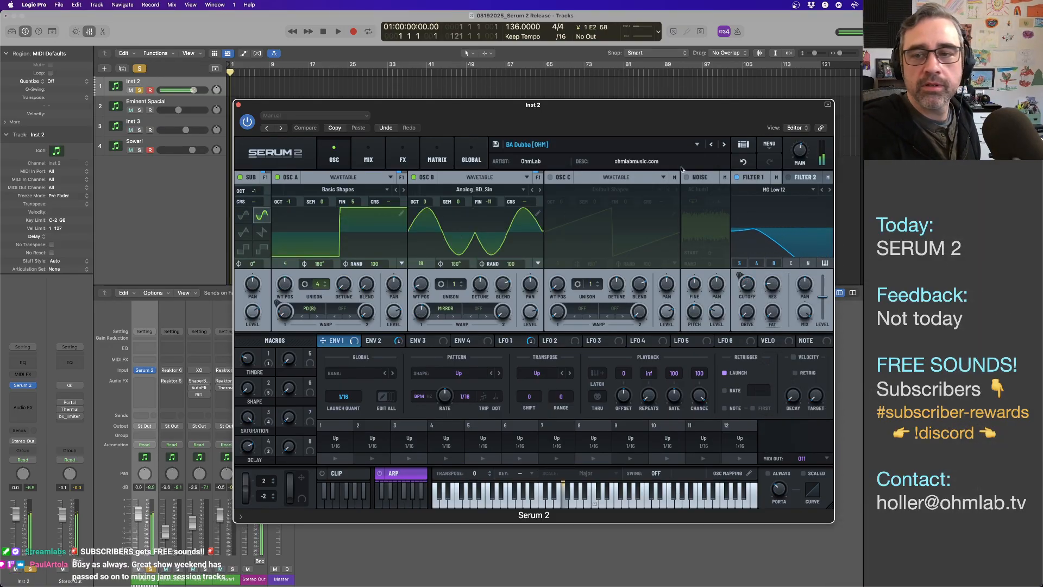
- Audition the presets BA Duster [OHM], BA Frog [OHM] and BA Groggy [OHM] in succession
{"action": "left_click", "coordinate": [723, 146]}
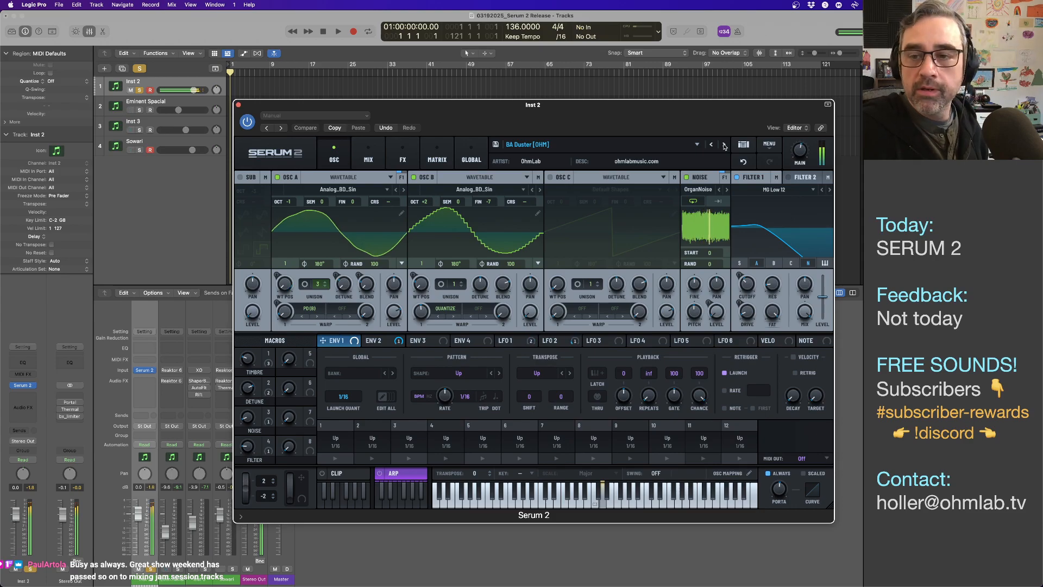
{"action": "left_click", "coordinate": [724, 144]}
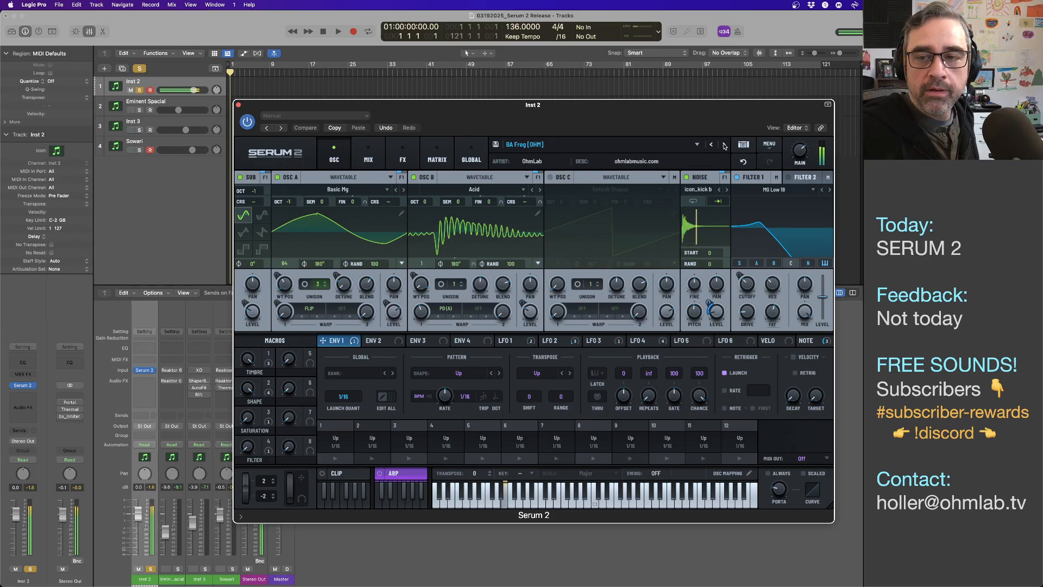
{"action": "left_click", "coordinate": [724, 145]}
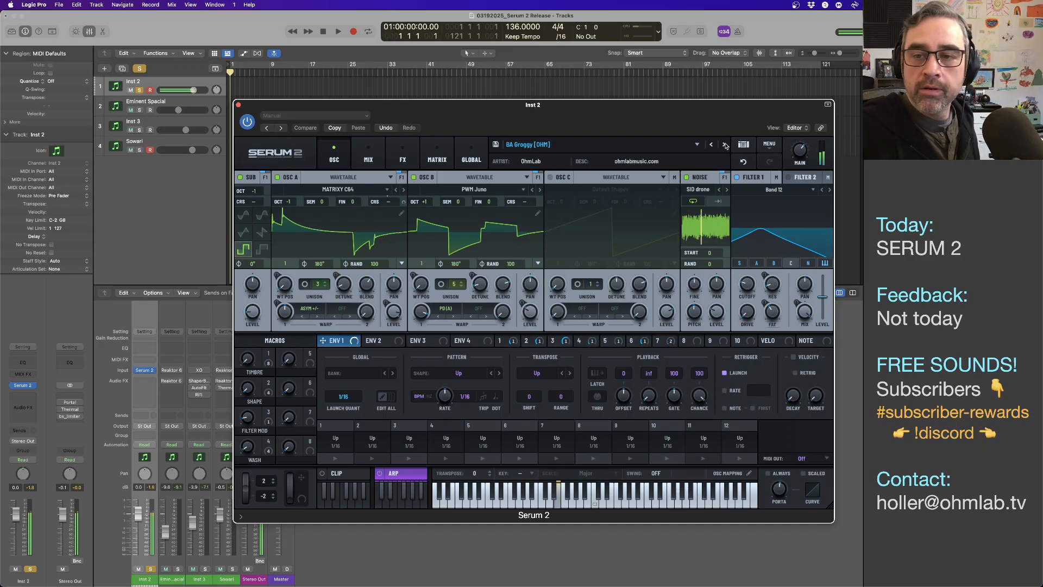
- Audition the presets BA Missing Exit [OHM], LD Crossroads [OHM] and LD Dots [OHM] from the Undone_OhmLab folder in succession
{"action": "left_click", "coordinate": [725, 145]}
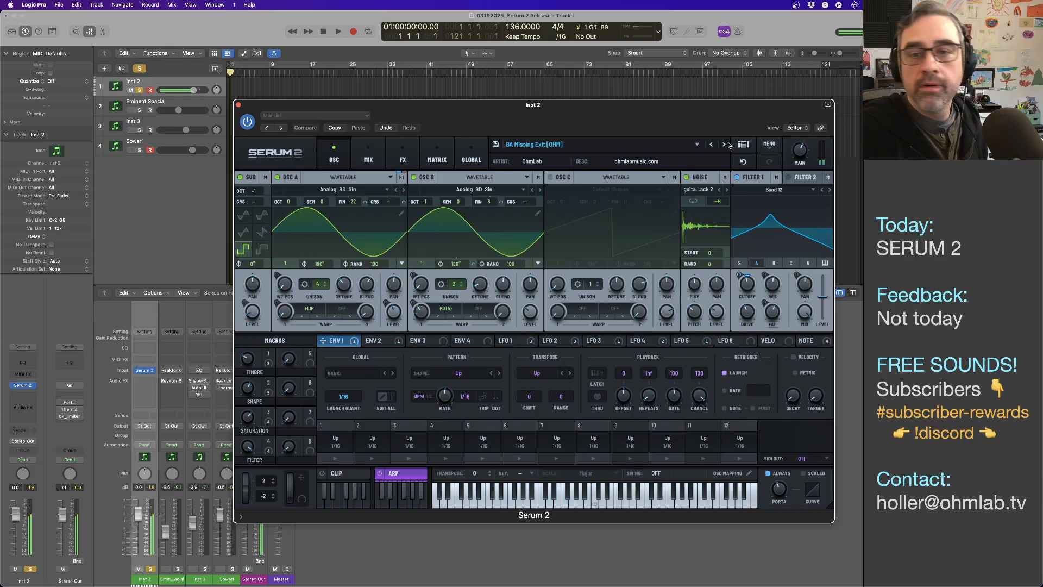
{"action": "left_click", "coordinate": [638, 146]}
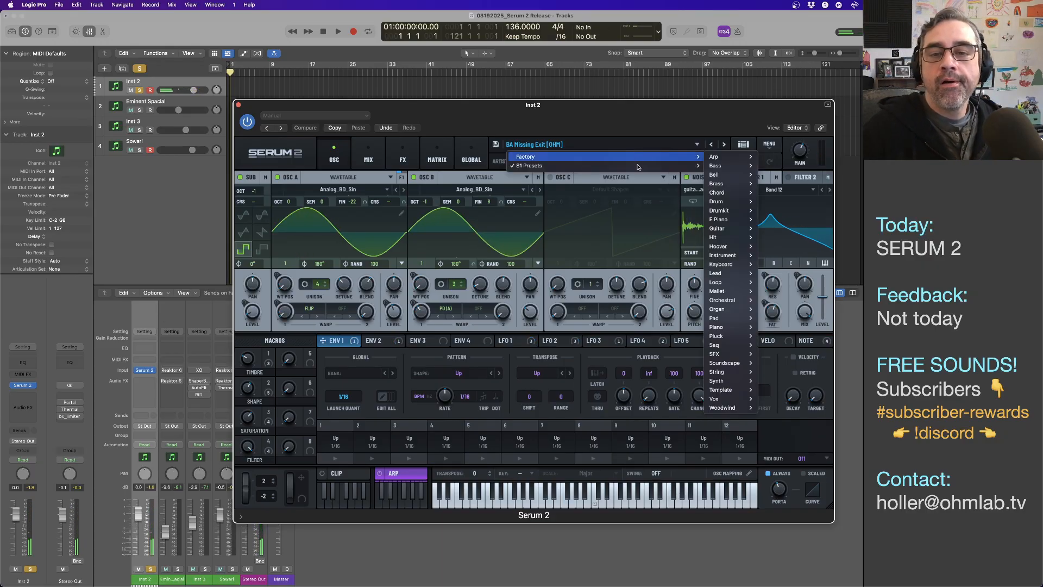
{"action": "mouse_move", "coordinate": [638, 166]}
{"action": "mouse_move", "coordinate": [799, 265]}
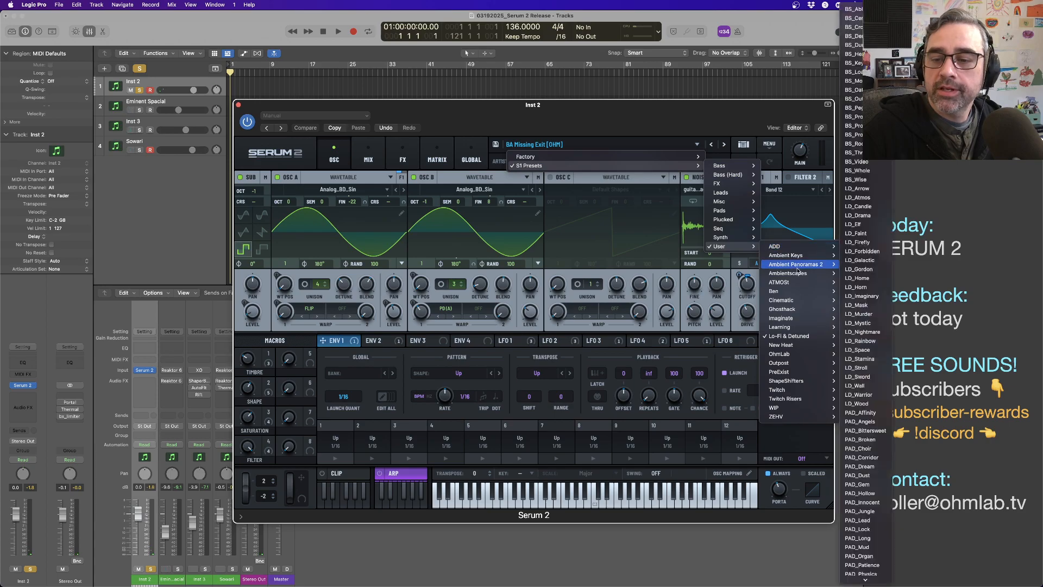
{"action": "mouse_move", "coordinate": [874, 175]}
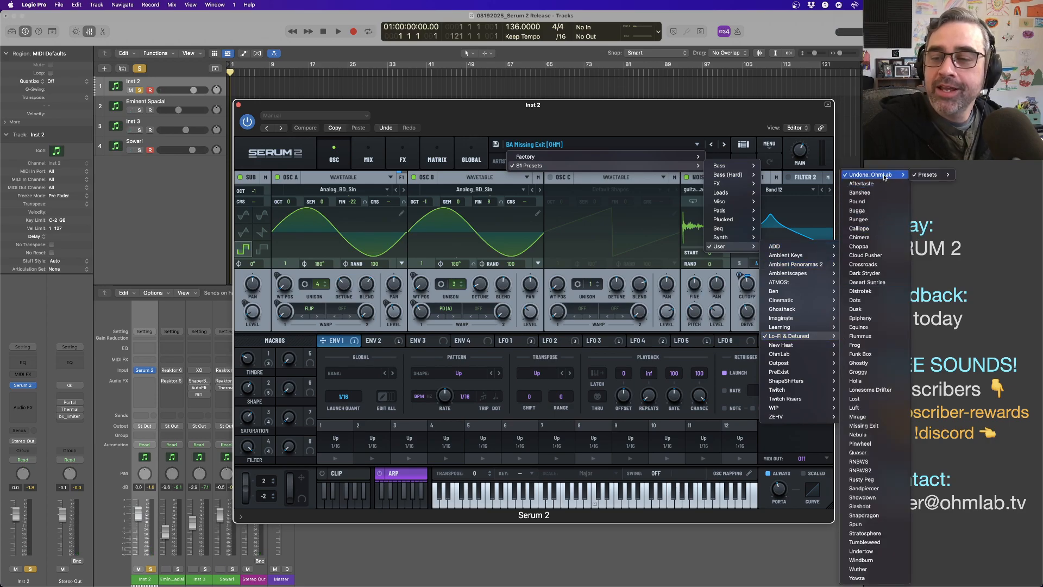
{"action": "mouse_move", "coordinate": [928, 175]}
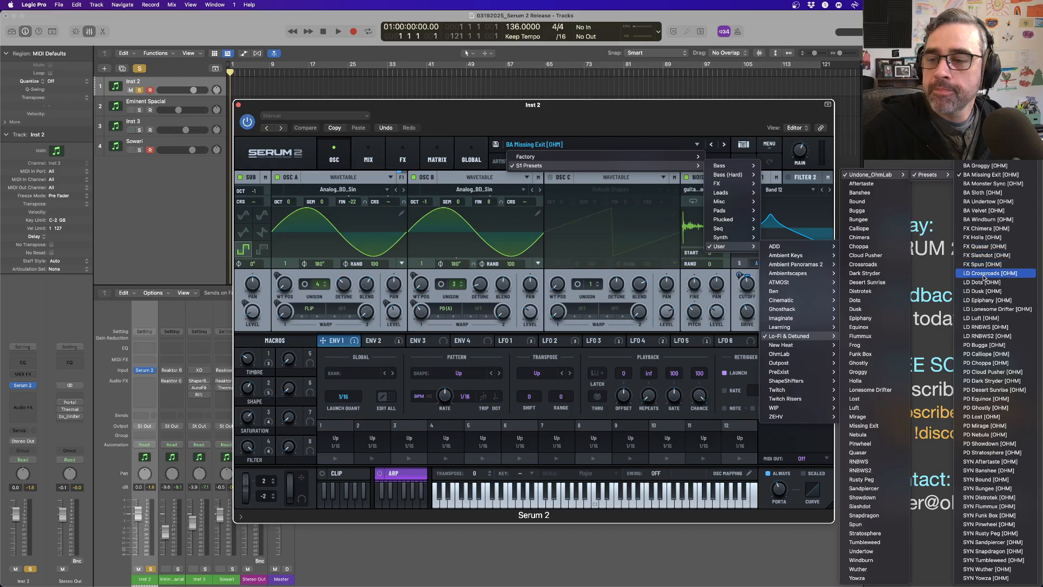
{"action": "left_click", "coordinate": [984, 274]}
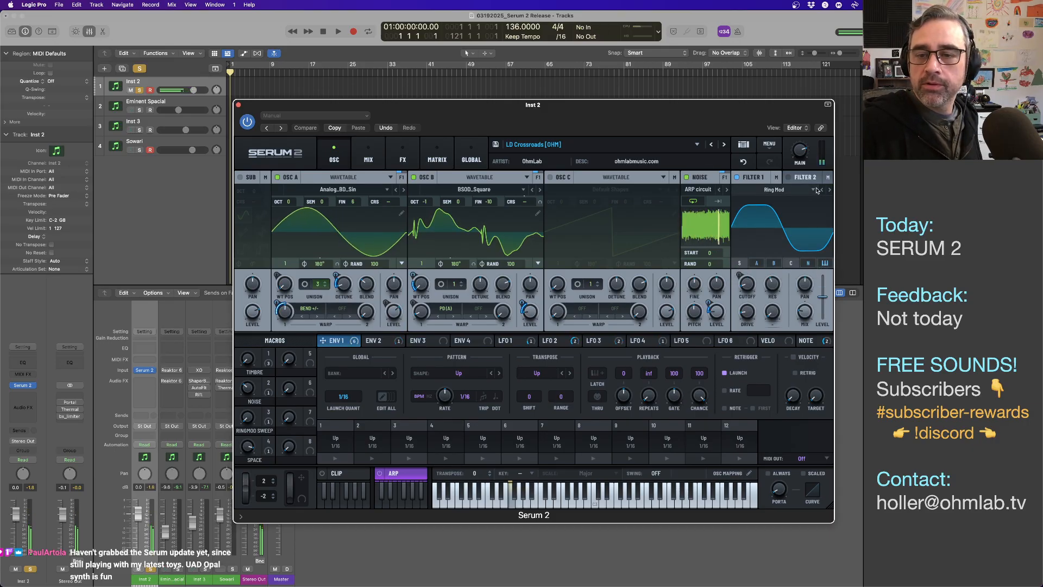
{"action": "left_click", "coordinate": [723, 147]}
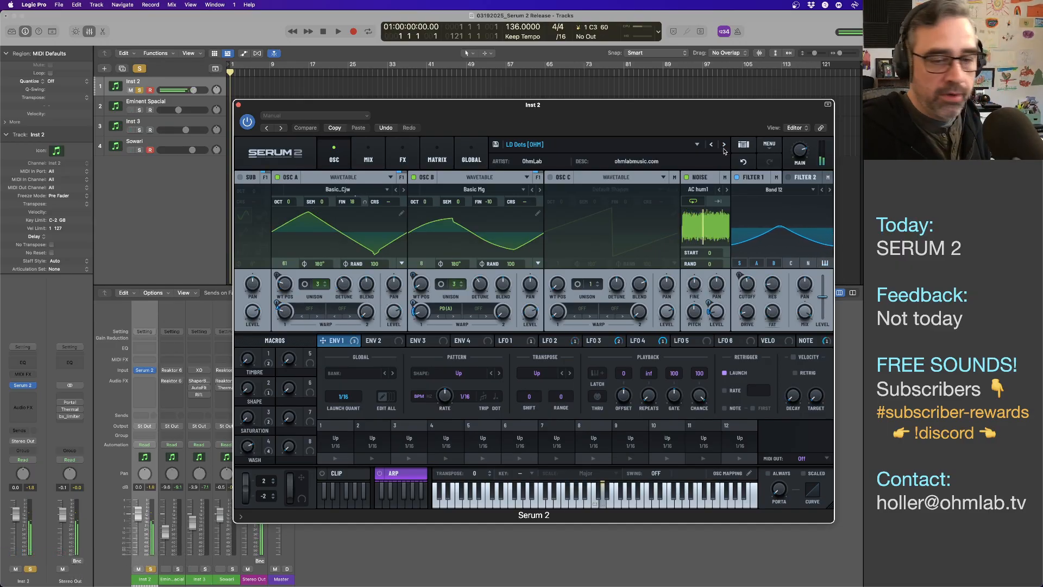
- Turn on the arpeggiator for the LD Dots [OHM] preset and lower the project tempo to 76 BPM
{"action": "left_click", "coordinate": [379, 473]}
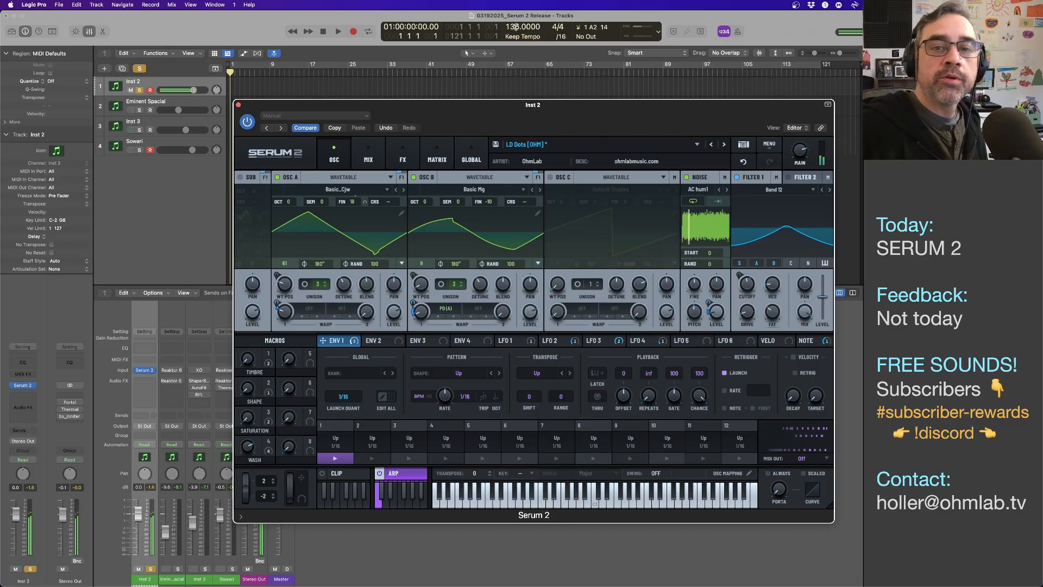
{"action": "left_click", "coordinate": [529, 64]}
{"action": "left_click_drag", "start_coordinate": [528, 64], "coordinate": [530, 211]}
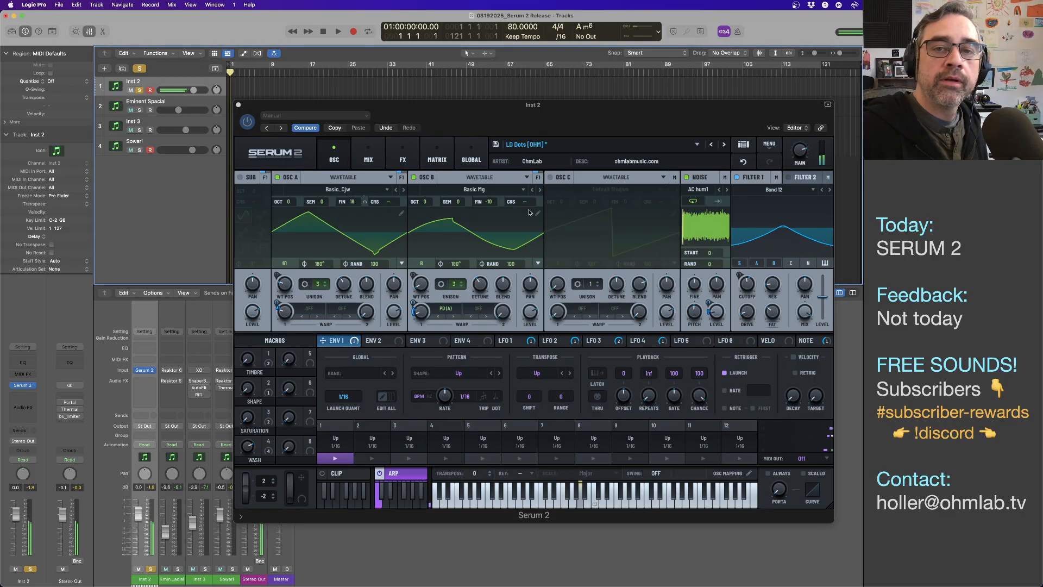
{"action": "scroll", "coordinate": [525, 33], "scroll_direction": "down", "scroll_amount": 4}
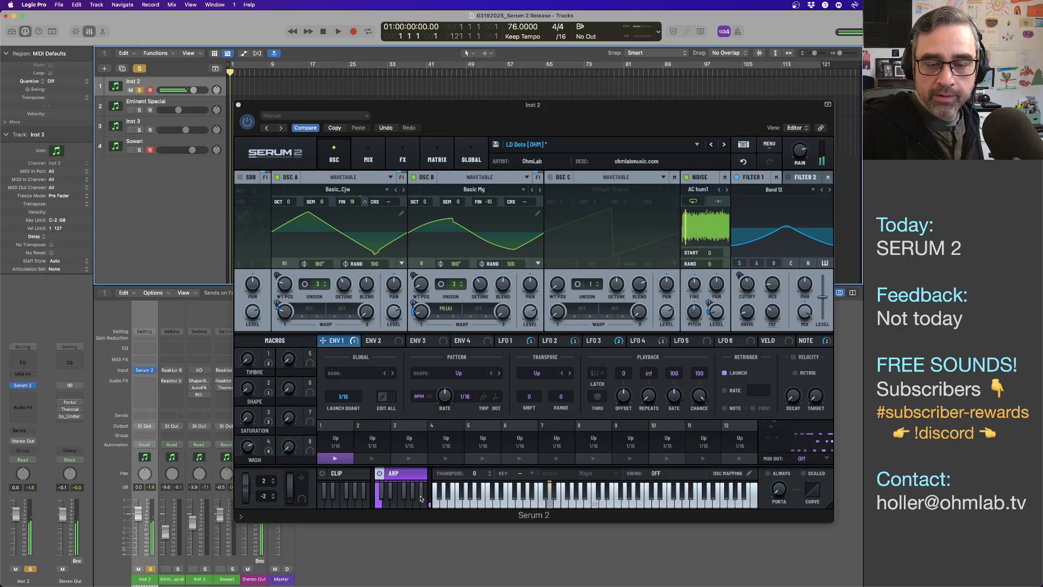
- Advance to the LD Dusk [OHM] preset and turn on its arpeggiator
{"action": "left_click", "coordinate": [724, 145]}
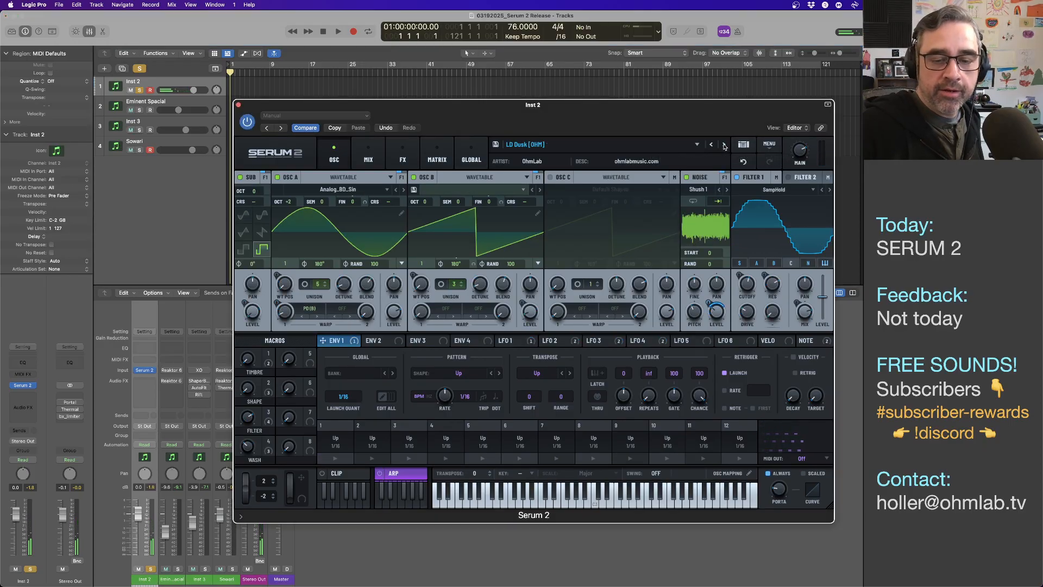
{"action": "left_click", "coordinate": [382, 474]}
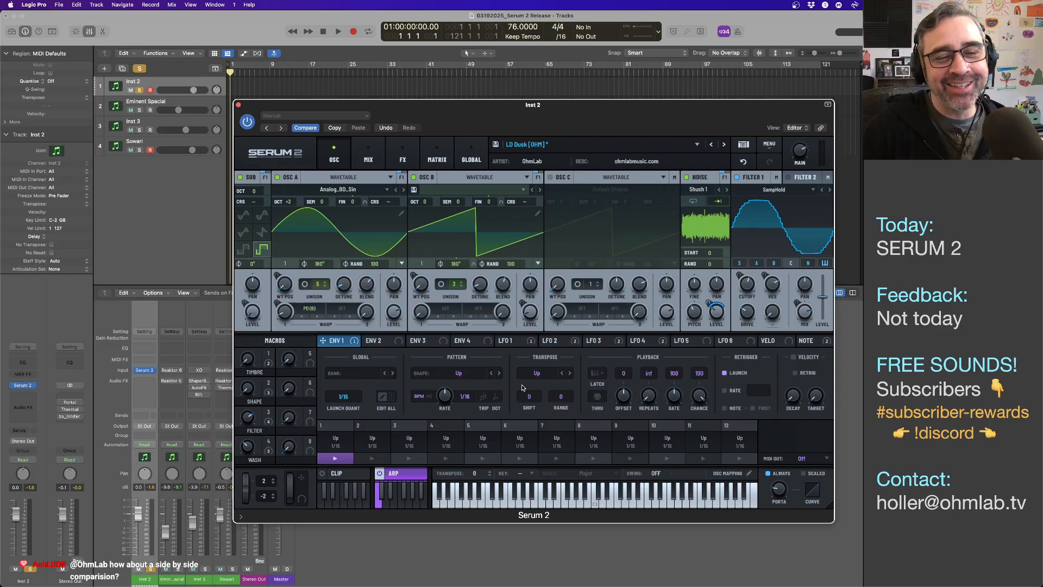
{"action": "left_click", "coordinate": [415, 474]}
{"action": "left_click", "coordinate": [416, 474]}
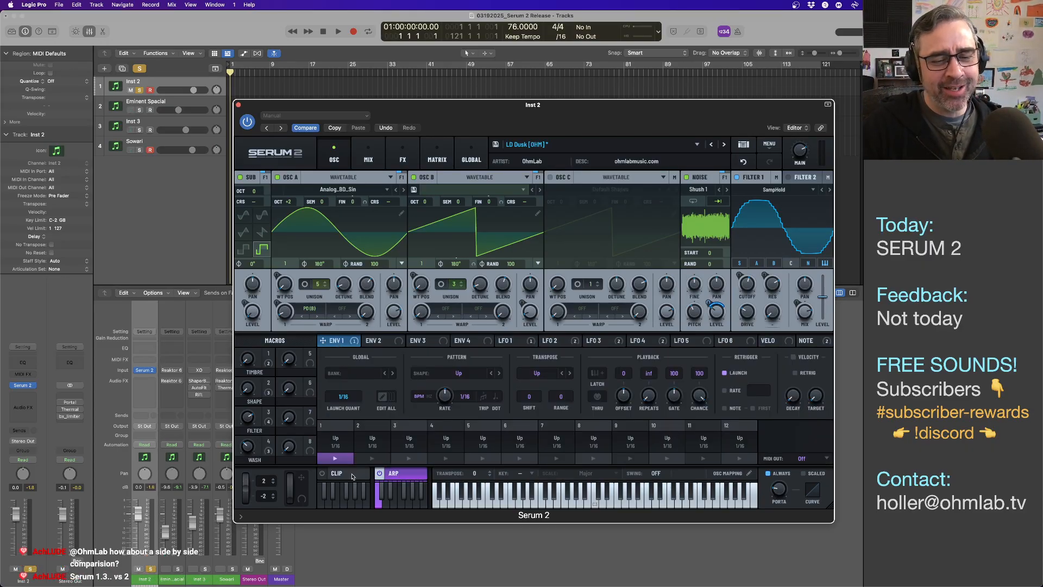
- Examine the empty clip editor's piano roll and return to the oscillator page
{"action": "left_click", "coordinate": [336, 474]}
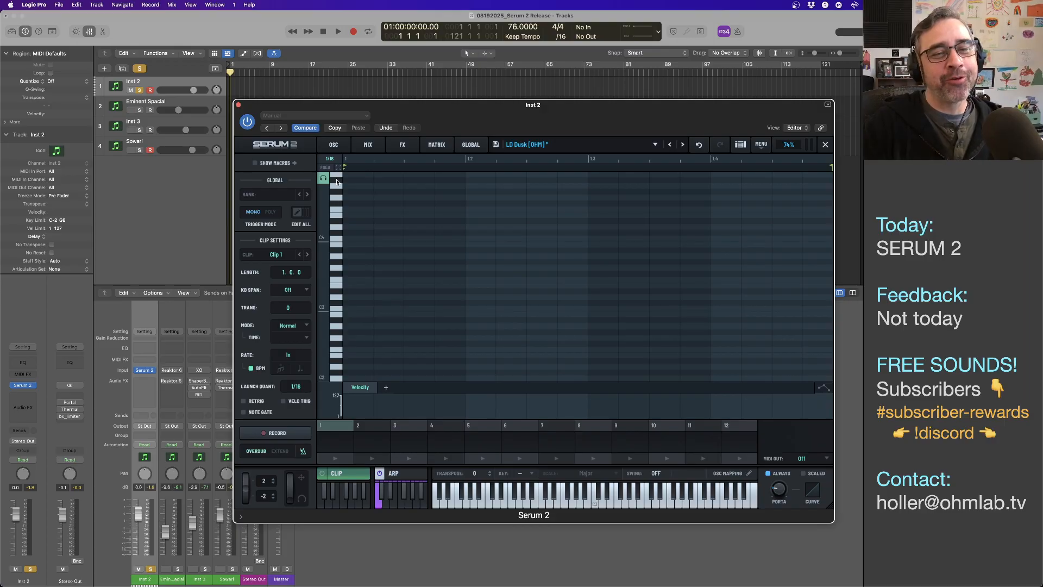
{"action": "left_click", "coordinate": [343, 151]}
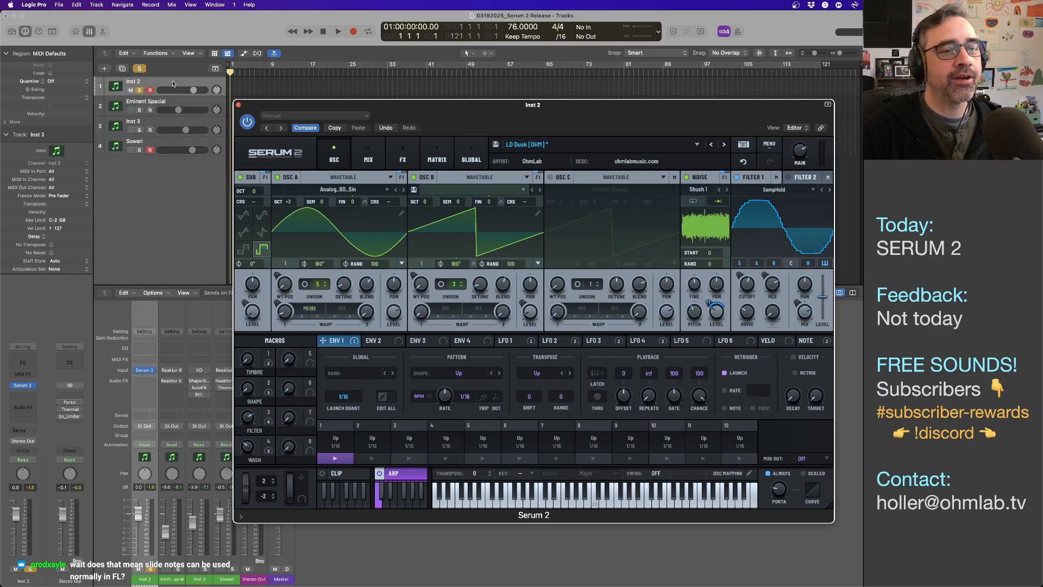
- Create a new software instrument track directly below Inst 2 and load the original Serum on it in stereo
{"action": "double_click", "coordinate": [177, 169]}
{"action": "left_click_drag", "start_coordinate": [161, 166], "coordinate": [148, 105]}
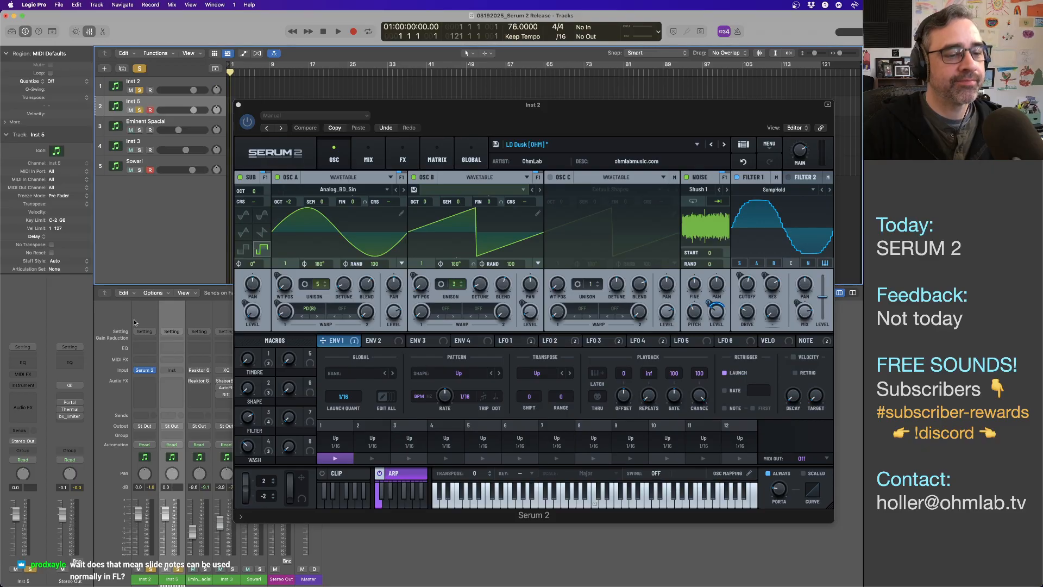
{"action": "left_click", "coordinate": [33, 386]}
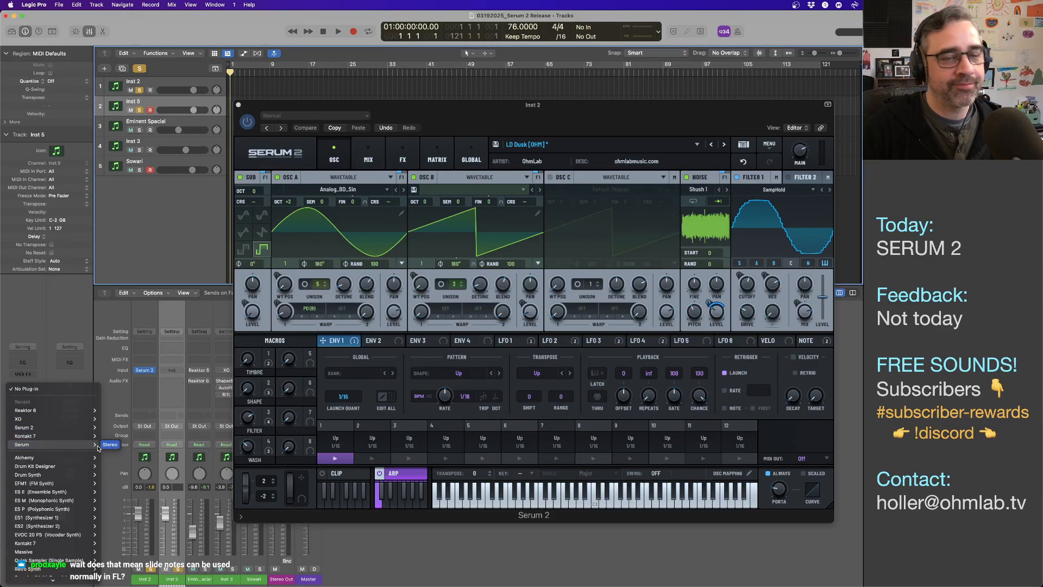
{"action": "left_click", "coordinate": [102, 445]}
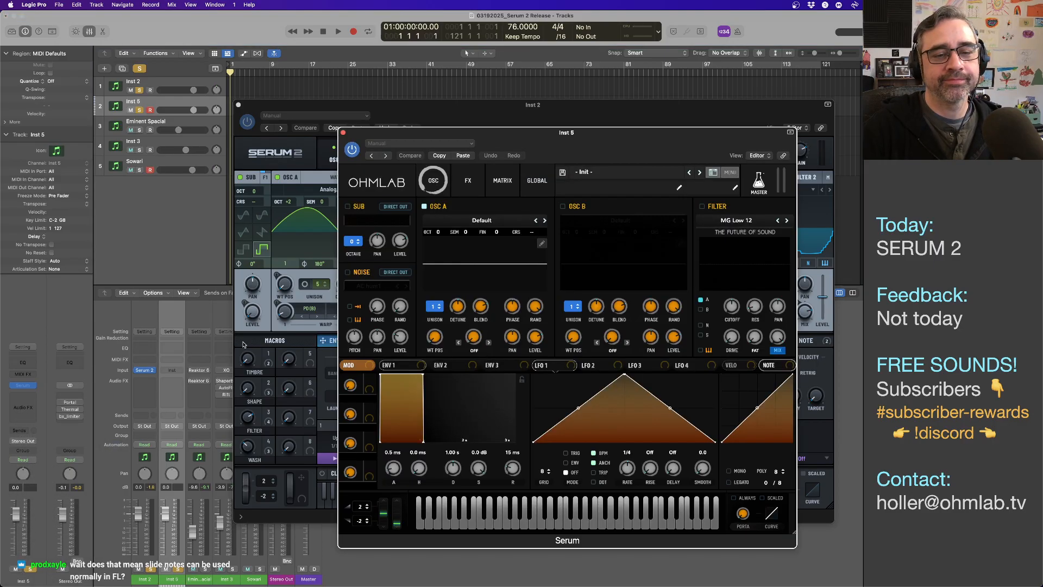
- Scale down the Serum and Serum 2 windows and arrange them side by side
{"action": "left_click_drag", "start_coordinate": [577, 143], "coordinate": [250, 134]}
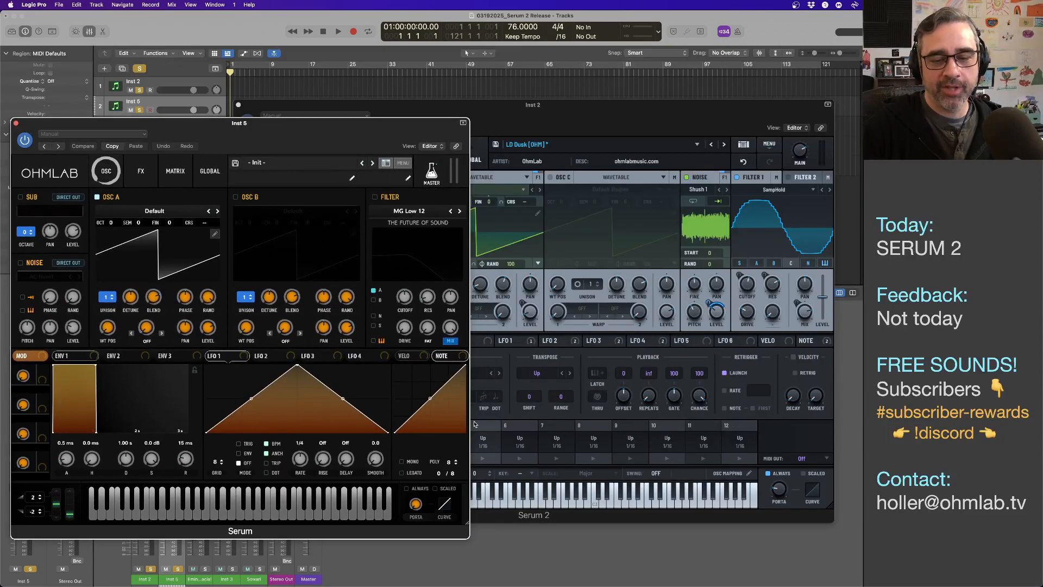
{"action": "left_click_drag", "start_coordinate": [468, 525], "coordinate": [373, 461]}
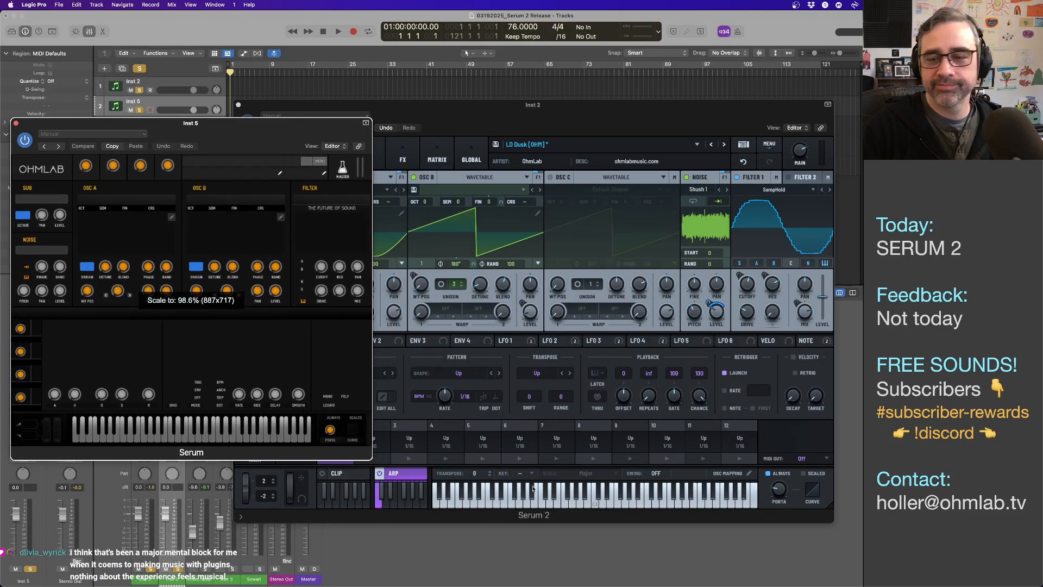
{"action": "left_click_drag", "start_coordinate": [837, 507], "coordinate": [716, 448]}
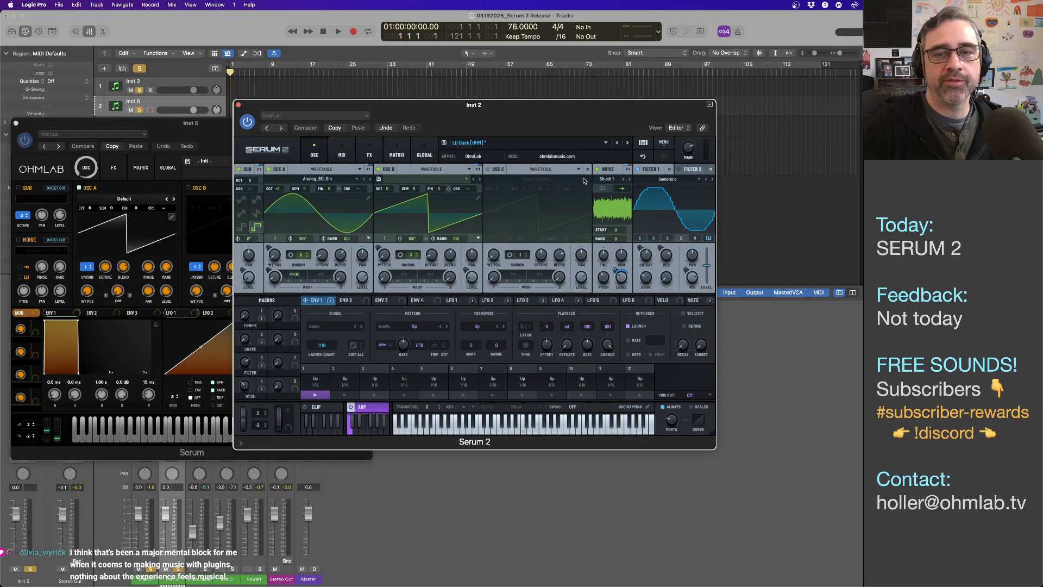
{"action": "left_click_drag", "start_coordinate": [474, 118], "coordinate": [617, 133]}
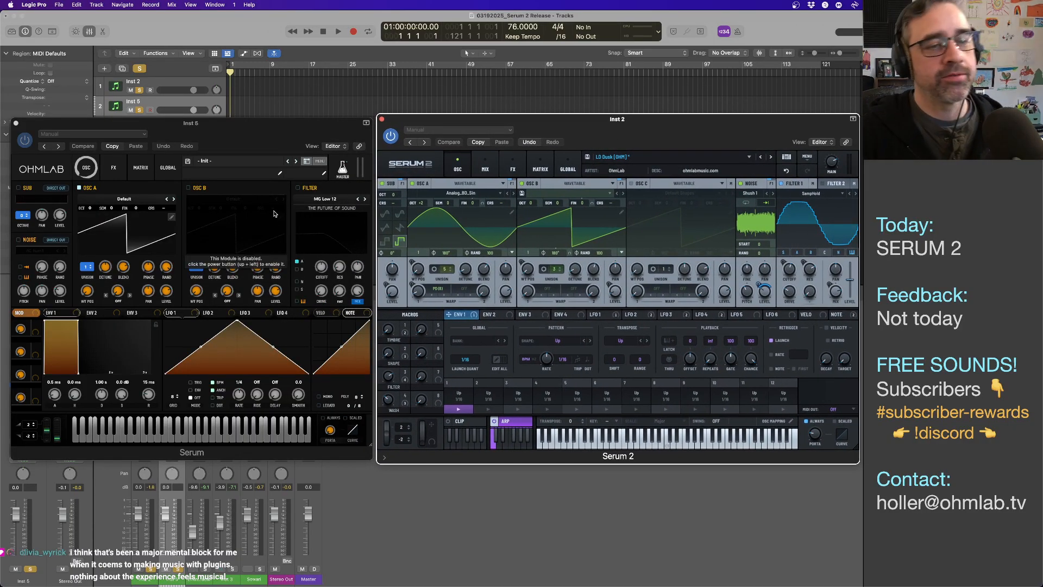
- In the original Serum, load the PD Bugga [OHM] preset from User, Lo-Fi & Detuned, Undone_OhmLab, Presets
{"action": "left_click", "coordinate": [232, 164]}
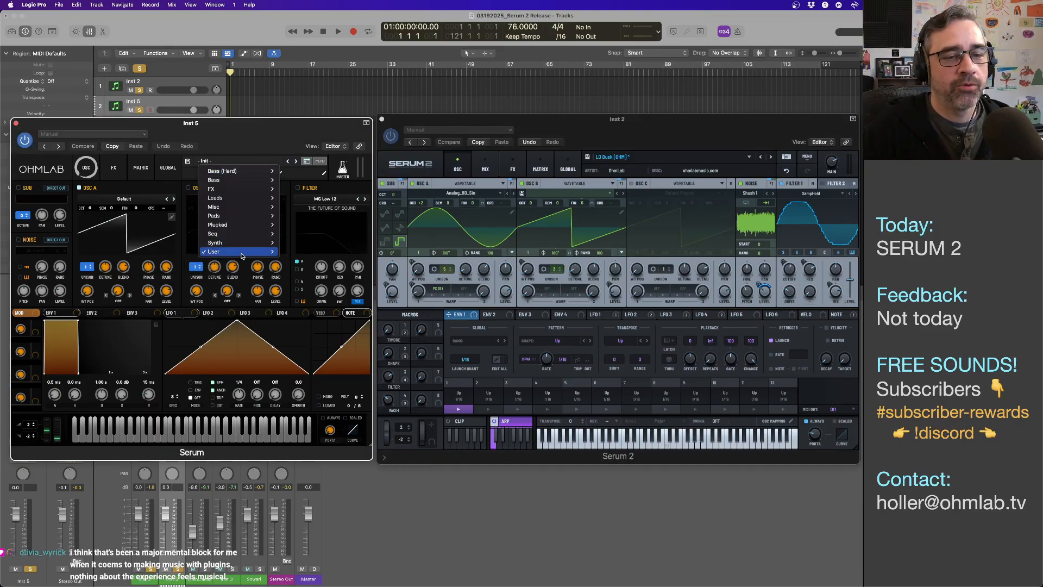
{"action": "mouse_move", "coordinate": [242, 253]}
{"action": "mouse_move", "coordinate": [313, 386]}
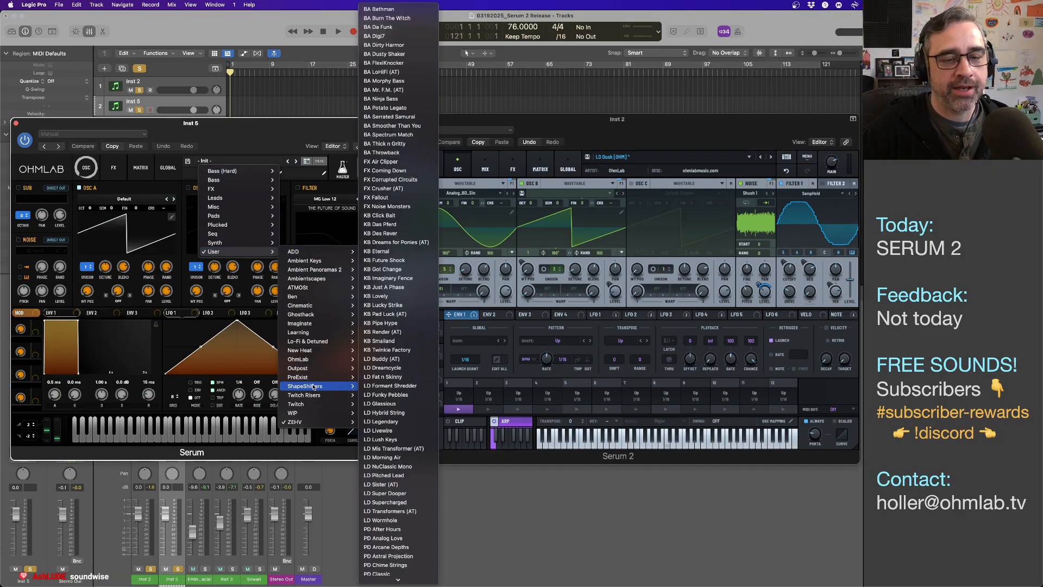
{"action": "mouse_move", "coordinate": [314, 341]}
{"action": "mouse_move", "coordinate": [385, 175]}
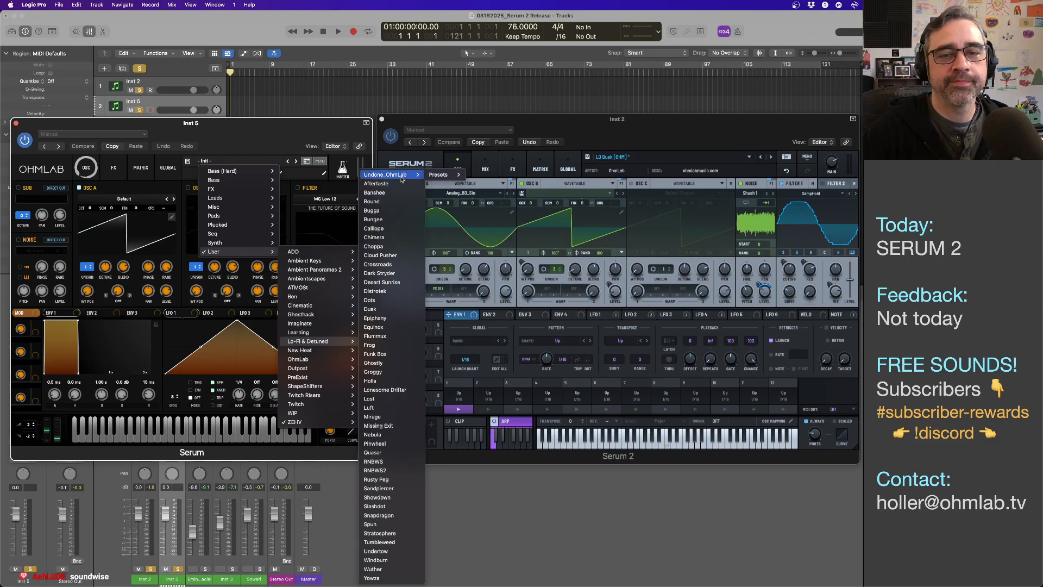
{"action": "mouse_move", "coordinate": [434, 175]}
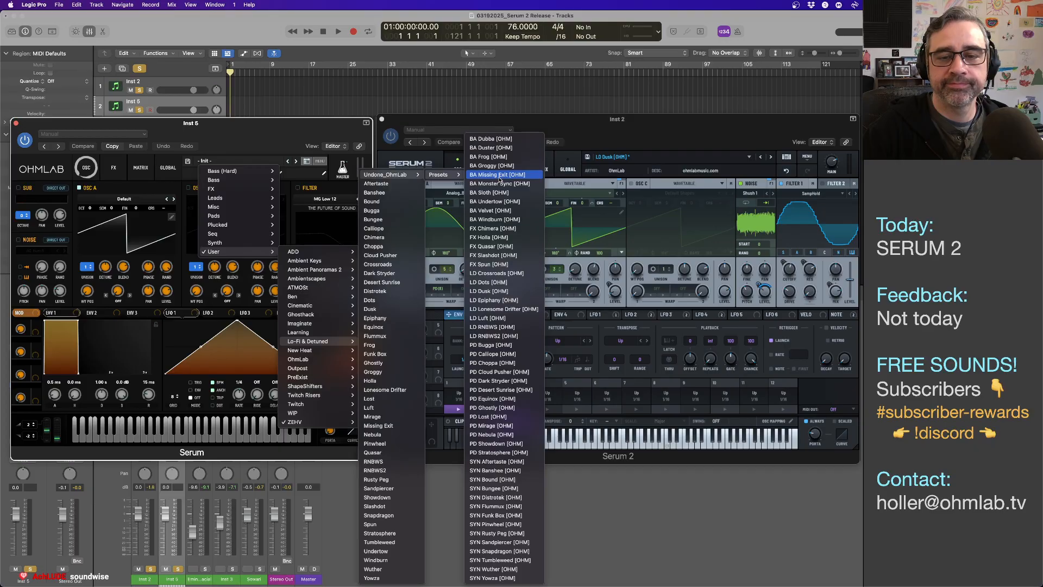
{"action": "left_click", "coordinate": [504, 346]}
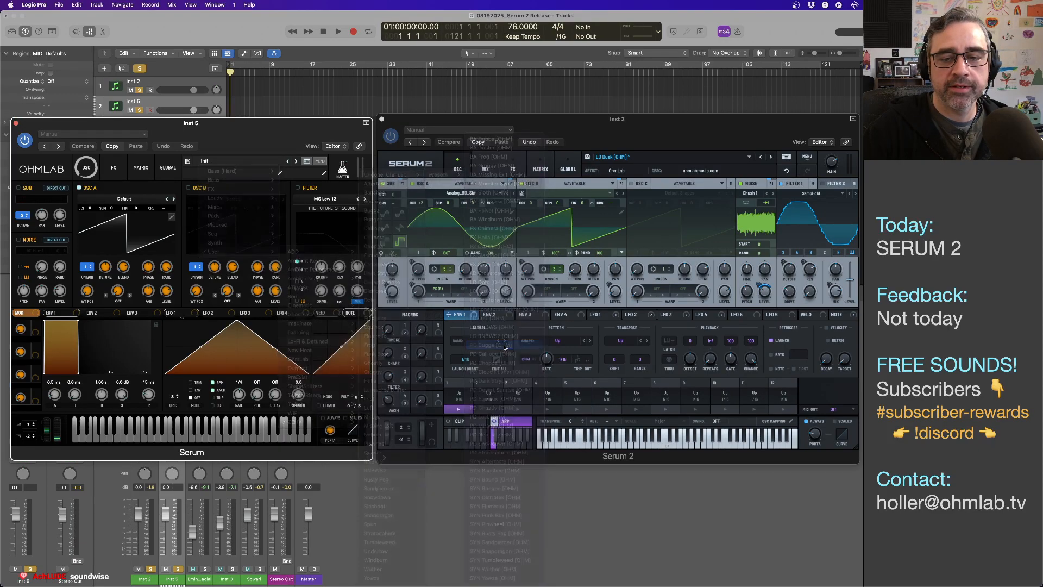
- In Serum 2, load the same PD Bugga [OHM] preset from S1 Presets, User, Lo-Fi & Detuned, Undone_OhmLab, Presets
{"action": "left_click", "coordinate": [663, 158]}
{"action": "mouse_move", "coordinate": [728, 176]}
{"action": "mouse_move", "coordinate": [780, 181]}
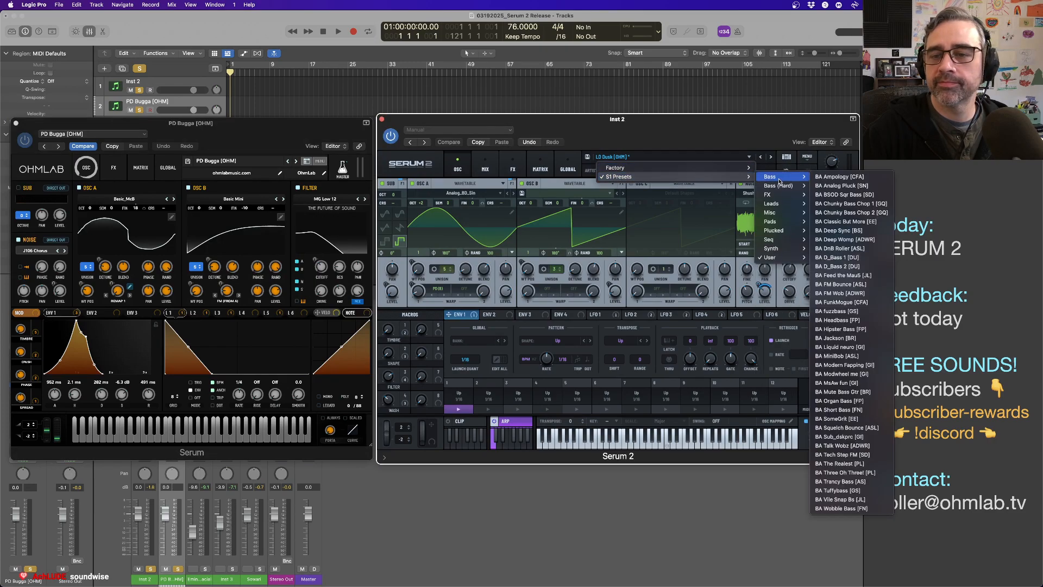
{"action": "mouse_move", "coordinate": [782, 258]}
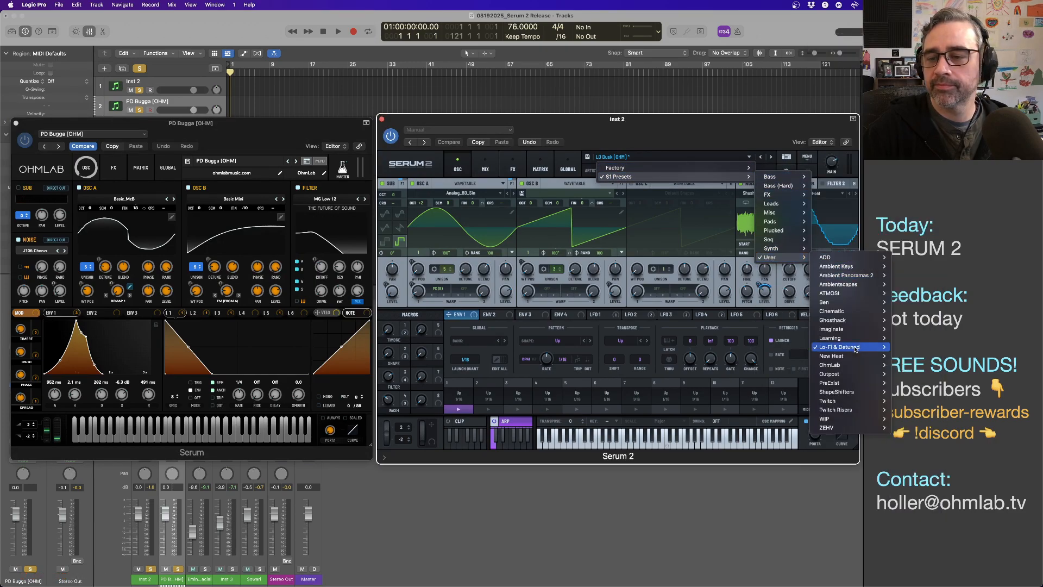
{"action": "mouse_move", "coordinate": [855, 349]}
{"action": "mouse_move", "coordinate": [923, 175]}
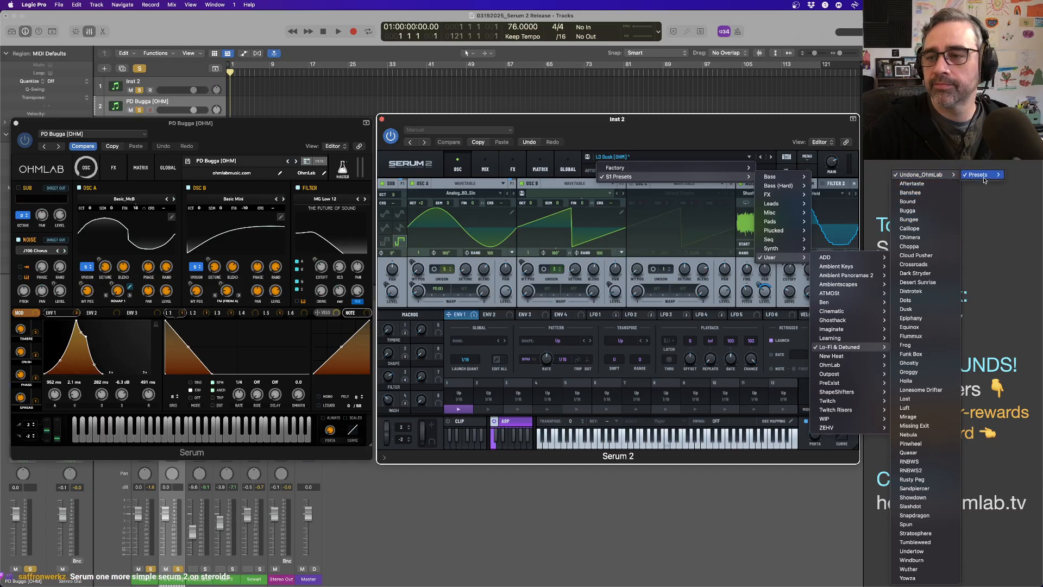
{"action": "mouse_move", "coordinate": [984, 179]}
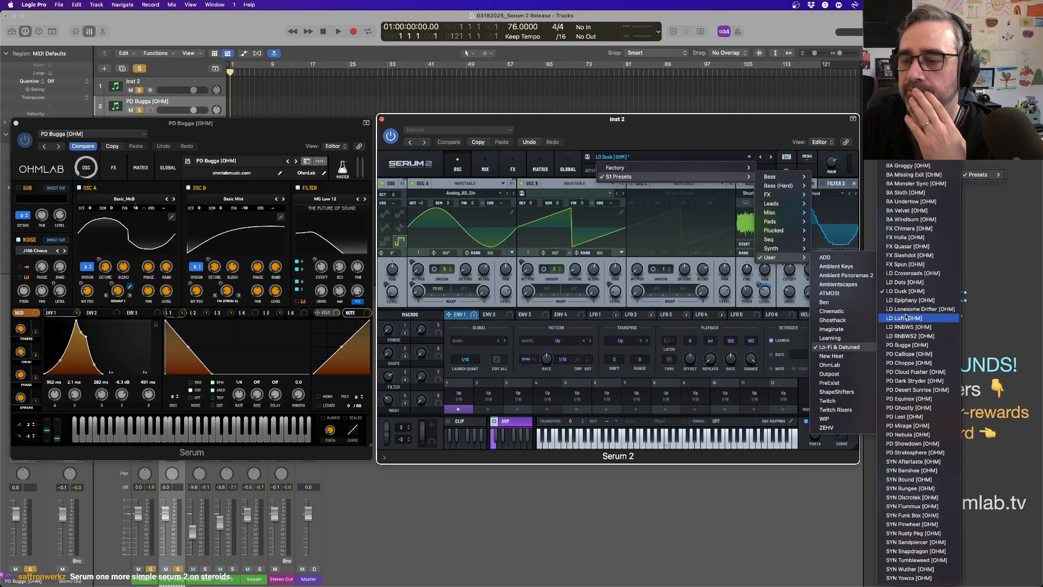
{"action": "left_click", "coordinate": [903, 346]}
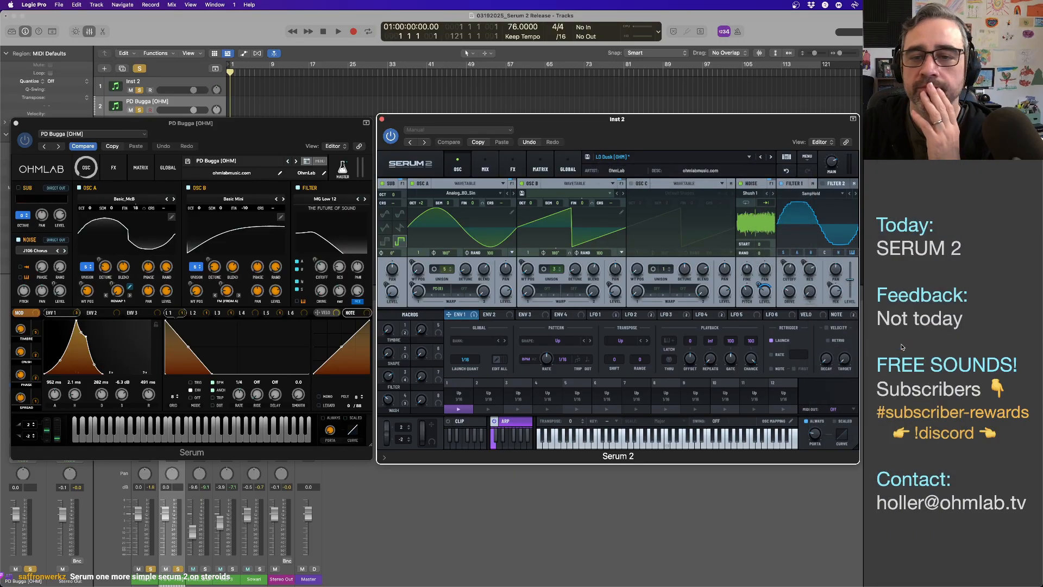
- Alternate between the Inst 2 and PD Bugga [OHM] tracks to compare the preset's sound in both Serum versions
{"action": "left_click", "coordinate": [165, 84]}
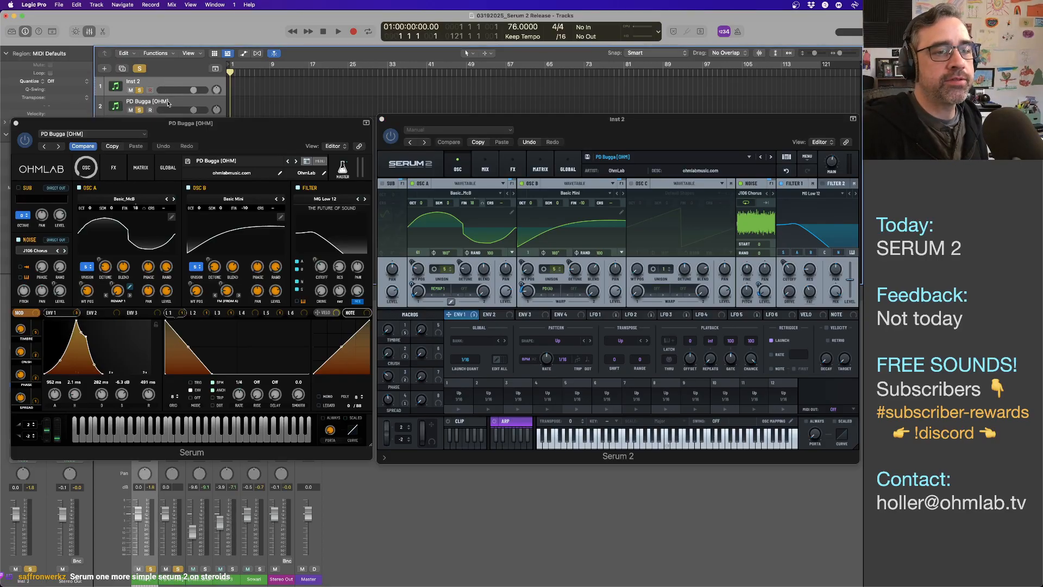
{"action": "left_click", "coordinate": [168, 103]}
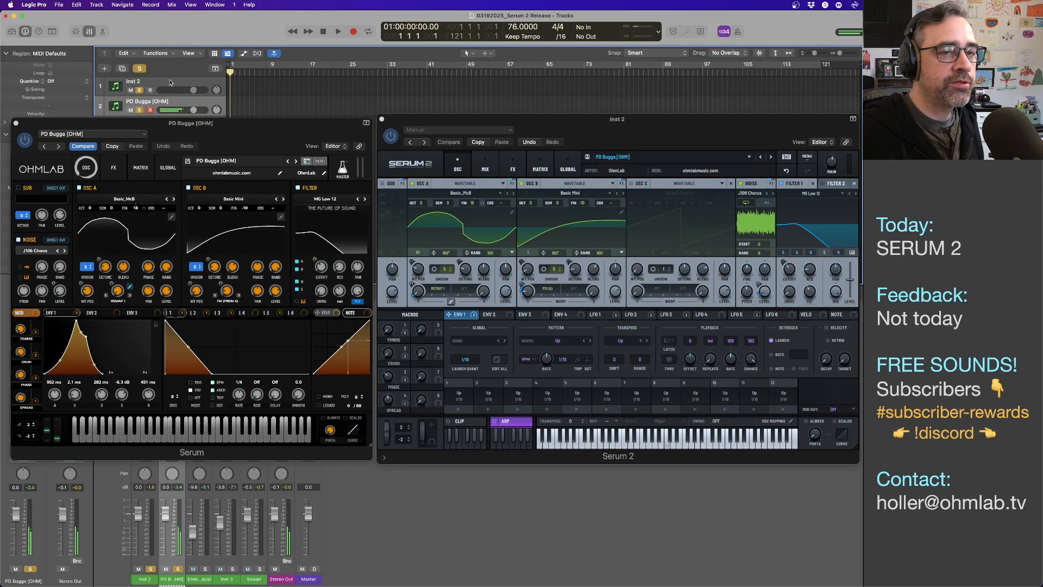
{"action": "left_click", "coordinate": [170, 82]}
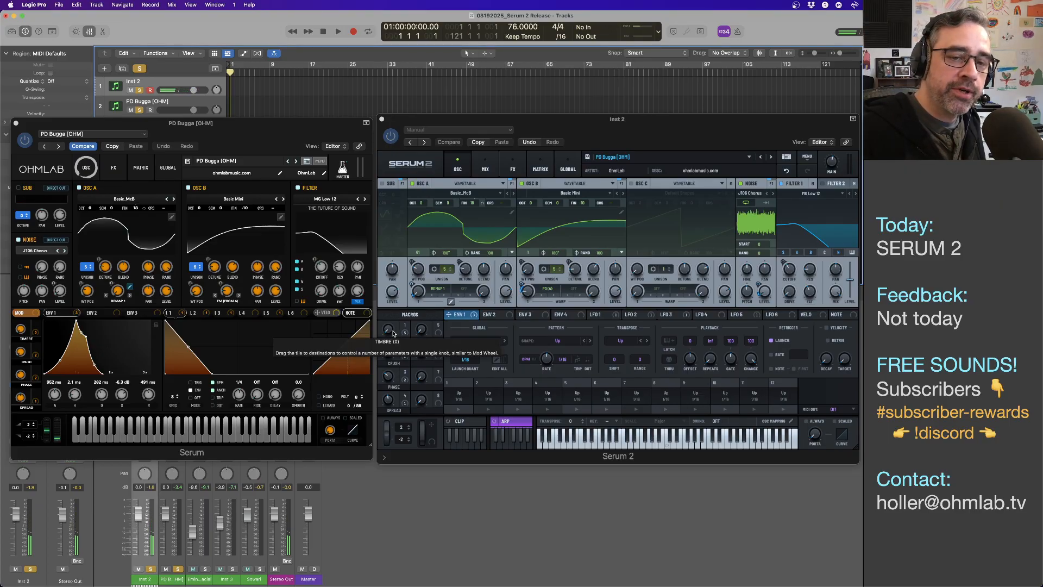
- Raise the Timbre, Crush, Phase and Spread macros of the PD Bugga [OHM] preset in Serum 2, then ease Spread back slightly
{"action": "left_click_drag", "start_coordinate": [393, 332], "coordinate": [388, 284]}
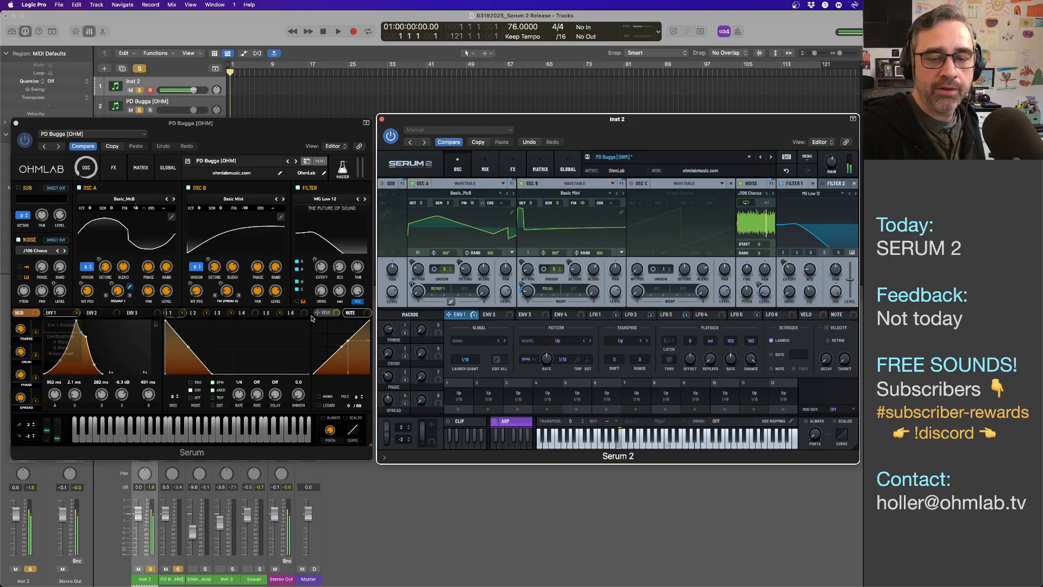
{"action": "left_click_drag", "start_coordinate": [394, 355], "coordinate": [382, 270]}
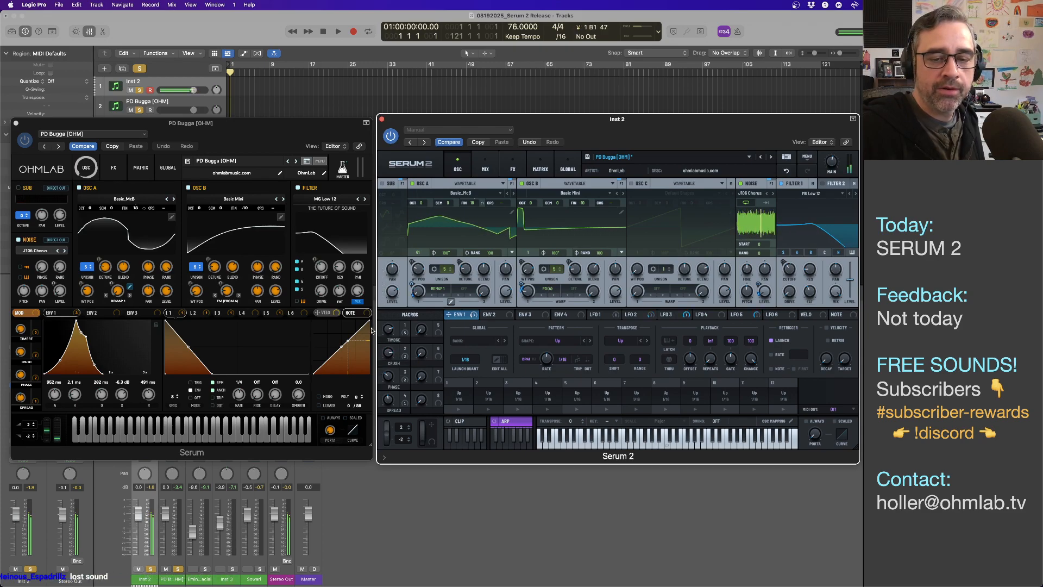
{"action": "left_click_drag", "start_coordinate": [389, 379], "coordinate": [388, 342]}
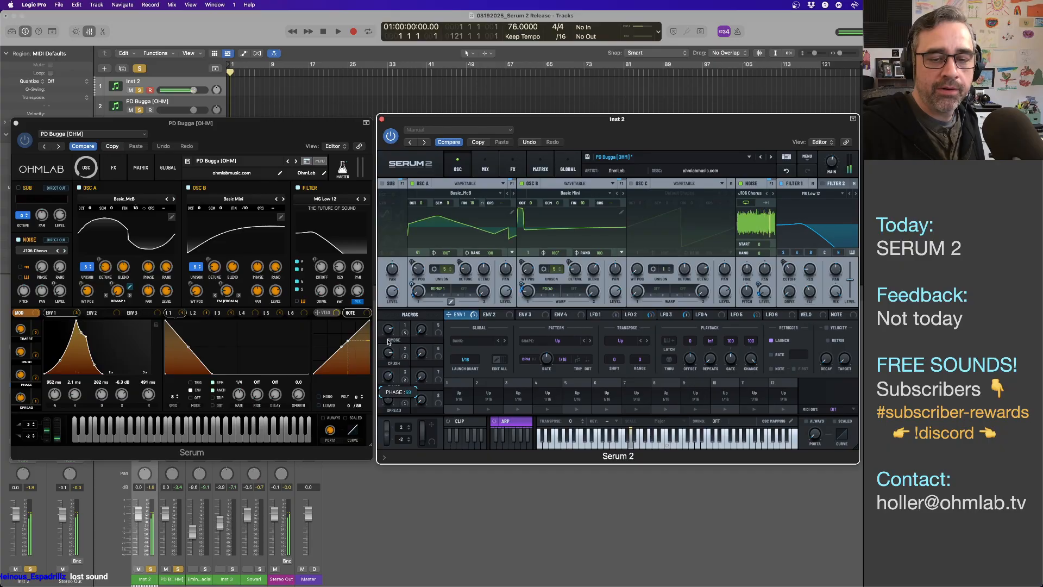
{"action": "left_click_drag", "start_coordinate": [389, 400], "coordinate": [386, 373]}
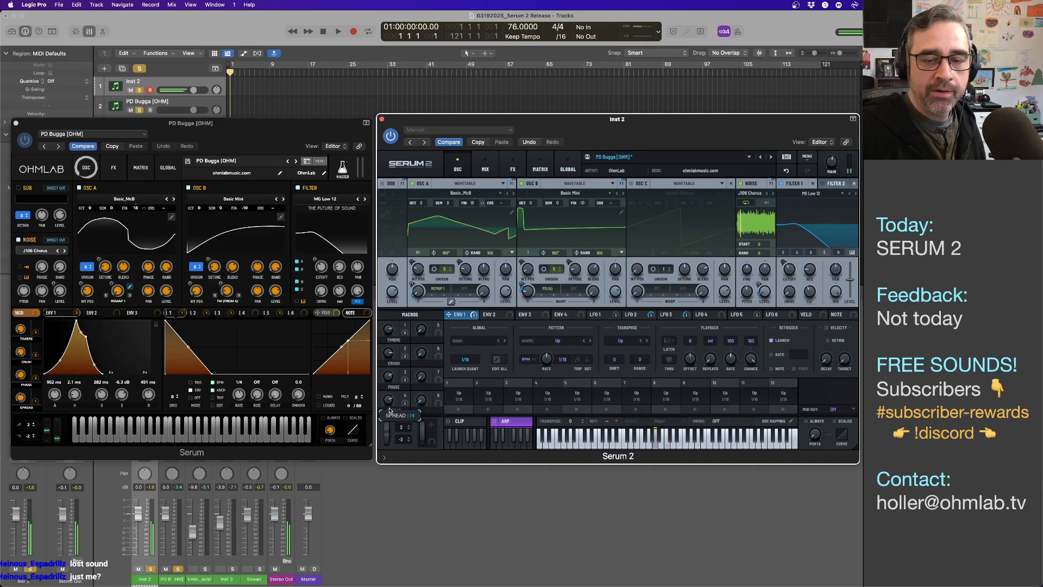
{"action": "left_click_drag", "start_coordinate": [389, 400], "coordinate": [389, 419]}
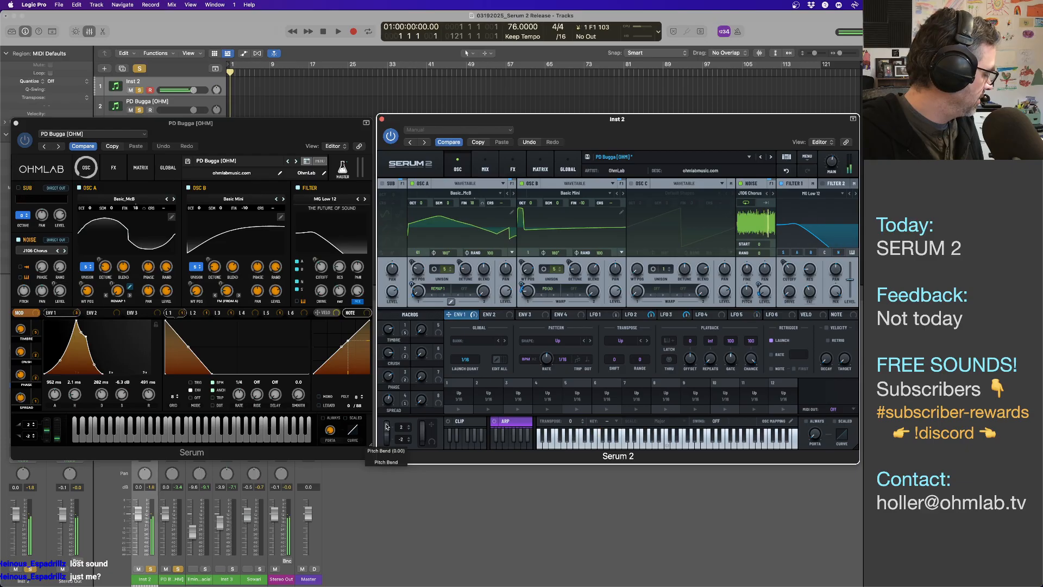
- Raise the Timbre, Crush and Phase macros in the original Serum on the PD Bugga [OHM] track, then return to the Inst 2 track
{"action": "left_click", "coordinate": [172, 102]}
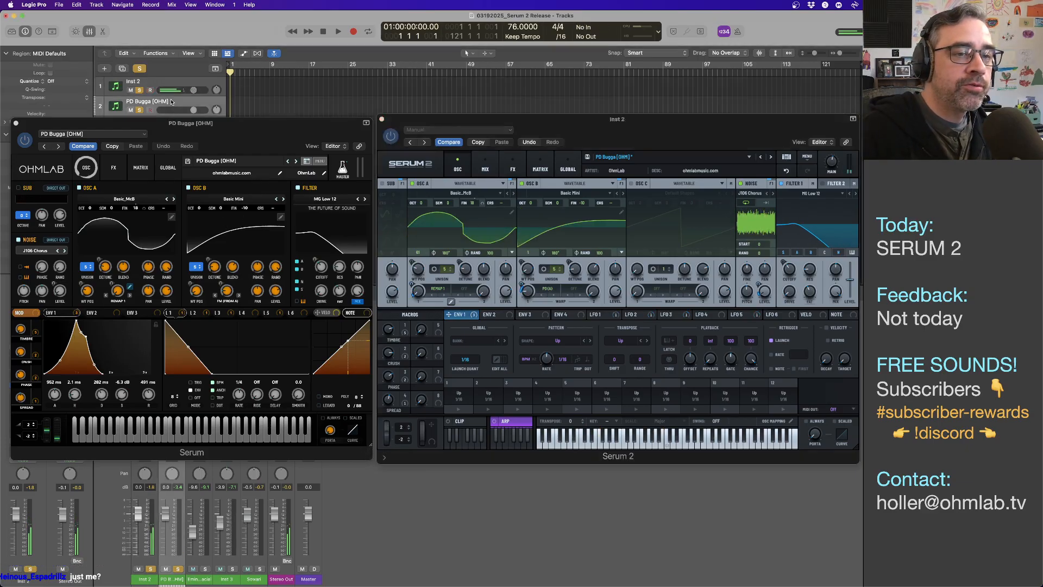
{"action": "left_click", "coordinate": [21, 329]}
{"action": "left_click_drag", "start_coordinate": [21, 329], "coordinate": [29, 268]}
{"action": "left_click_drag", "start_coordinate": [21, 351], "coordinate": [24, 276]}
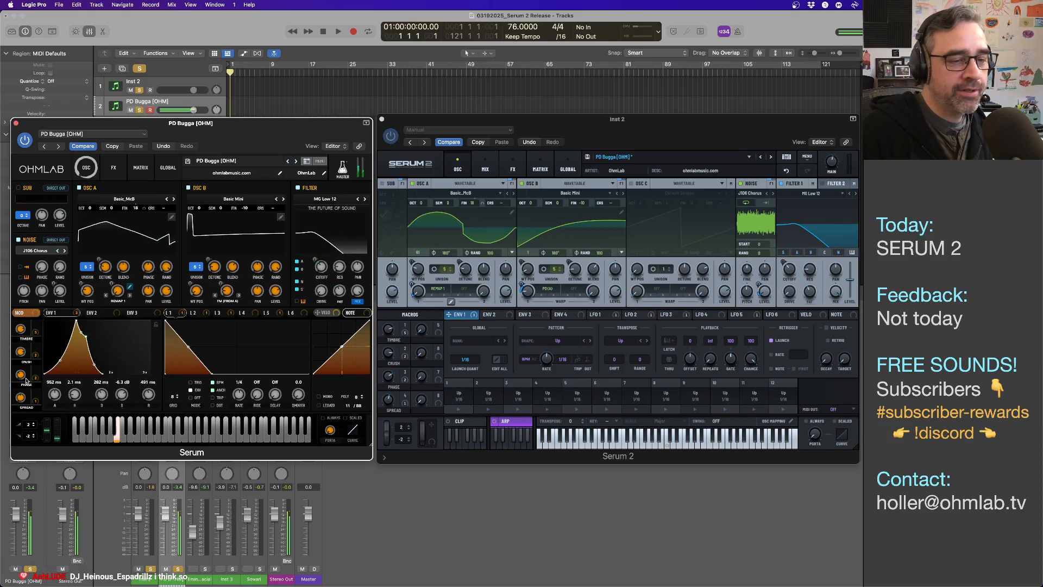
{"action": "left_click_drag", "start_coordinate": [25, 379], "coordinate": [22, 338]}
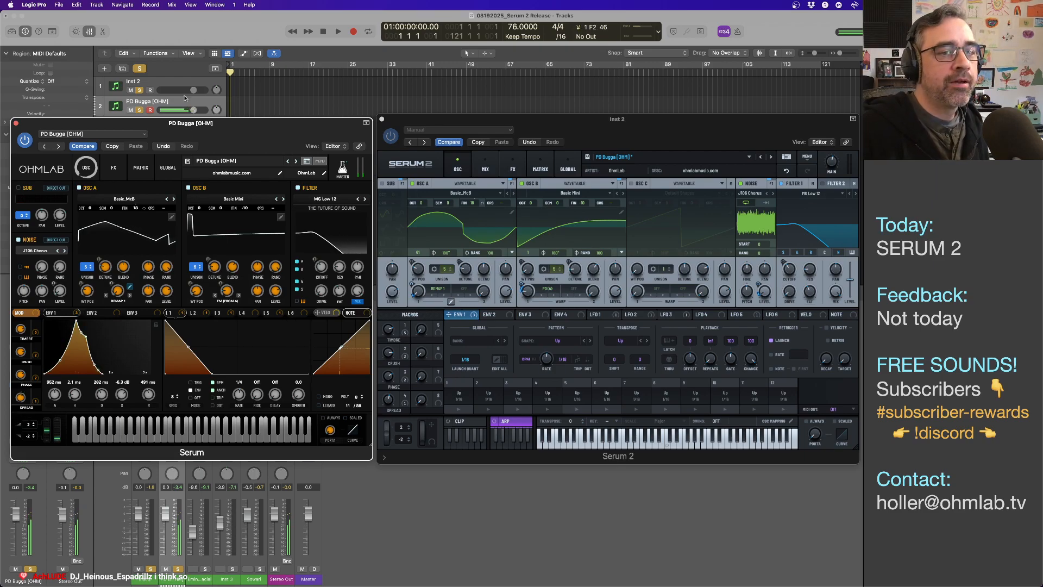
{"action": "left_click", "coordinate": [170, 83]}
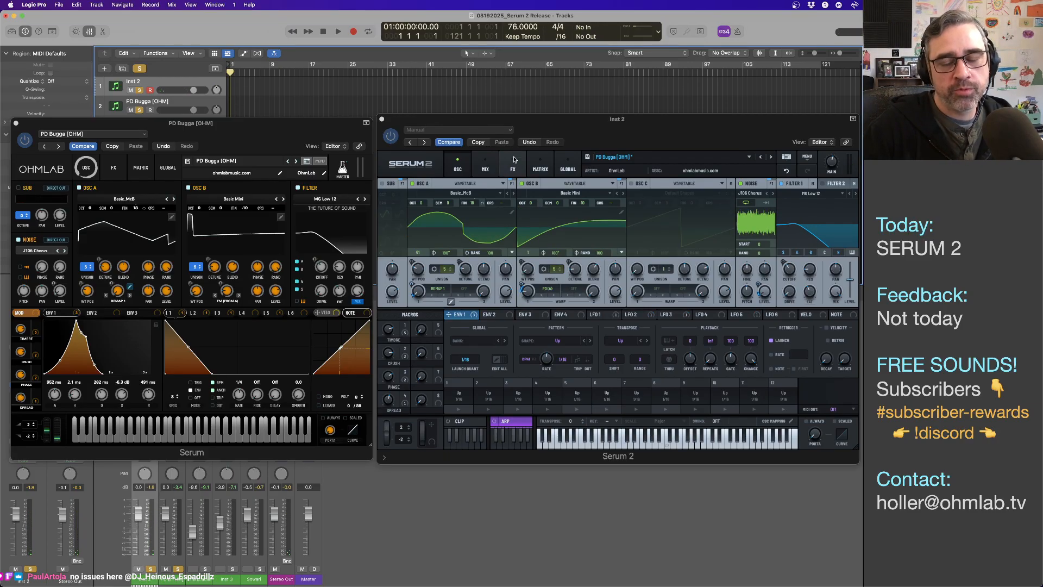
- Advance both Serum and Serum 2 to the PD Calliope [OHM] preset, selecting the original Serum's track for playing
{"action": "left_click", "coordinate": [223, 163]}
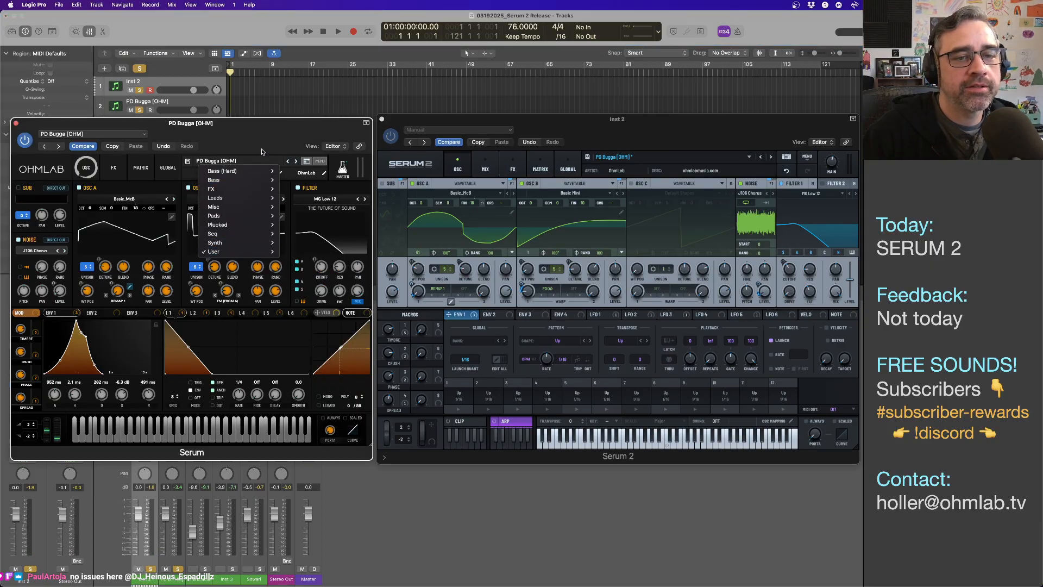
{"action": "left_click", "coordinate": [298, 155]}
{"action": "left_click", "coordinate": [297, 161]}
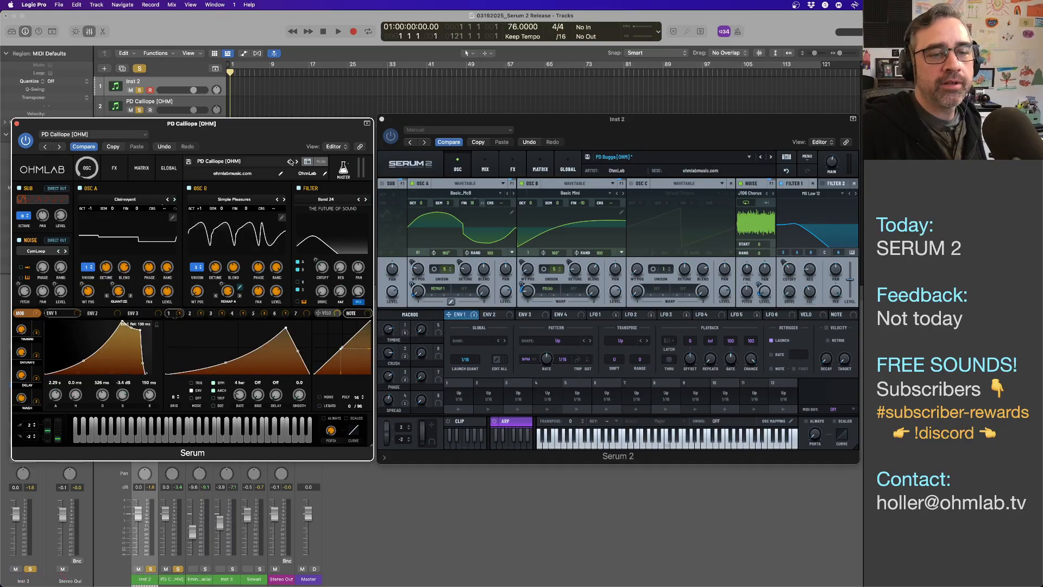
{"action": "left_click", "coordinate": [184, 101]}
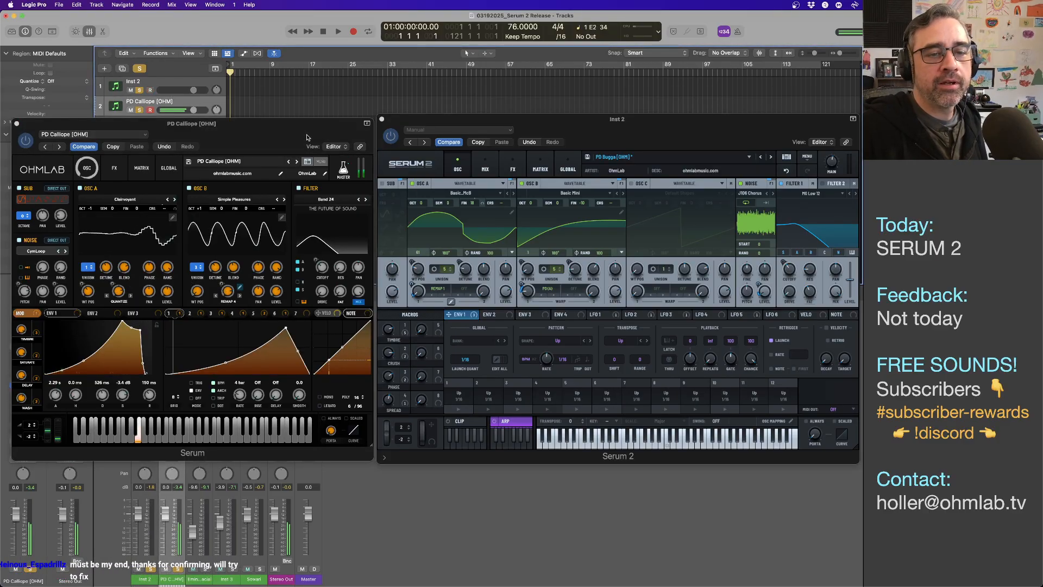
{"action": "left_click", "coordinate": [770, 157]}
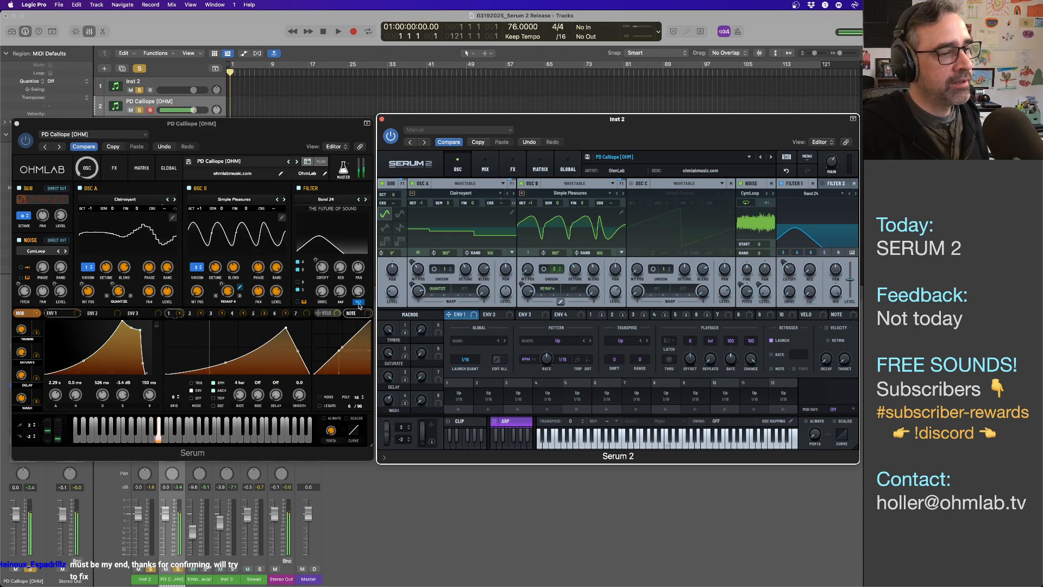
{"action": "mouse_move", "coordinate": [574, 265]}
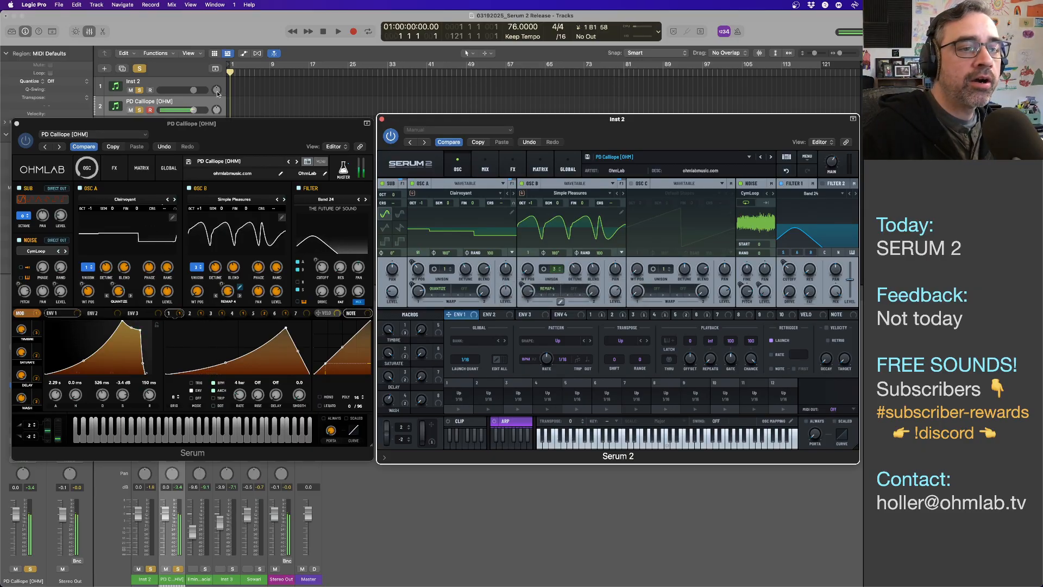
- Alternate between the Inst 2 and PD Calliope [OHM] tracks to compare the preset's sound in both Serum versions
{"action": "left_click", "coordinate": [180, 82]}
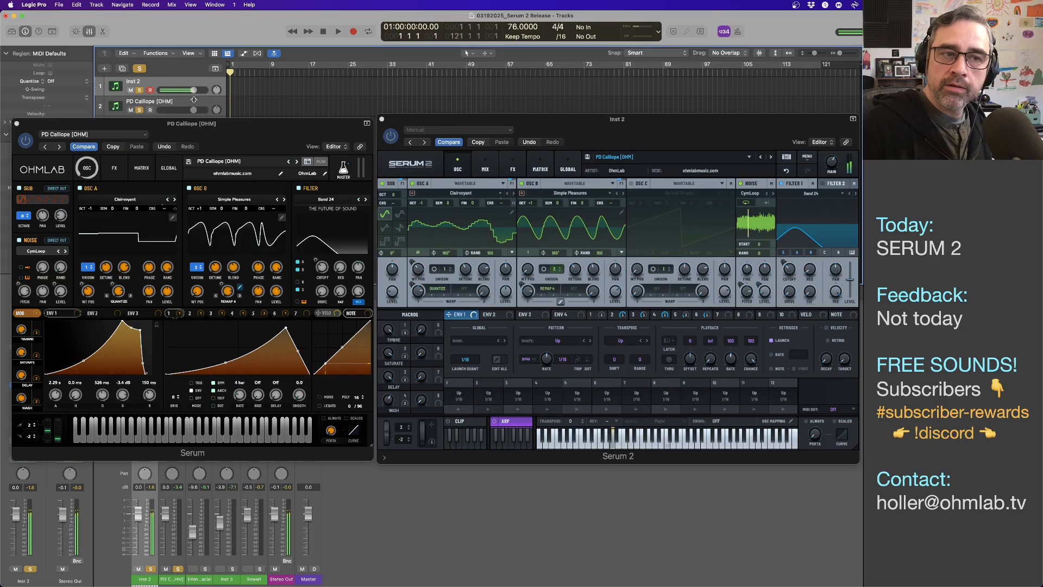
{"action": "left_click", "coordinate": [195, 103]}
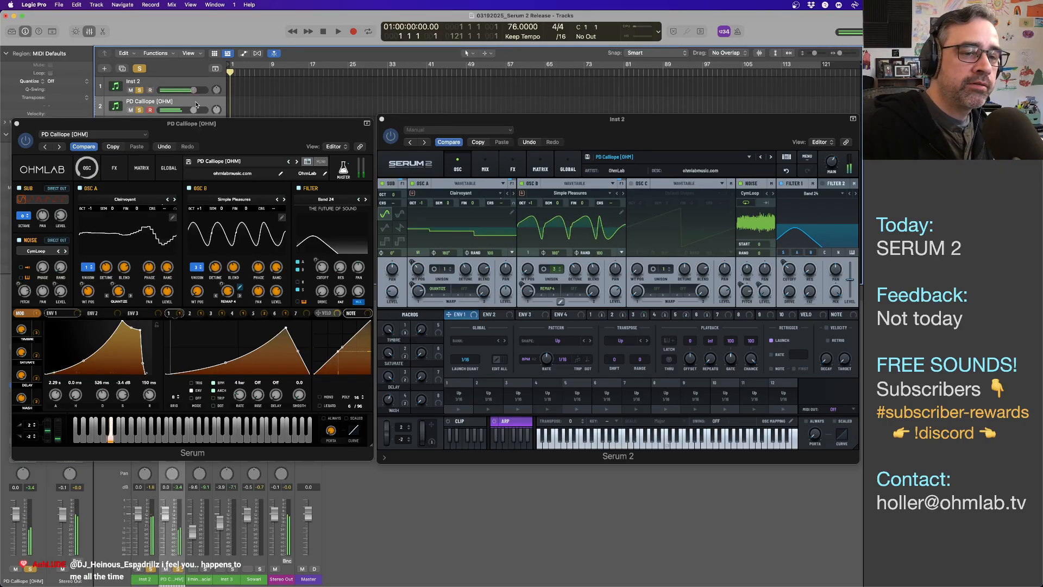
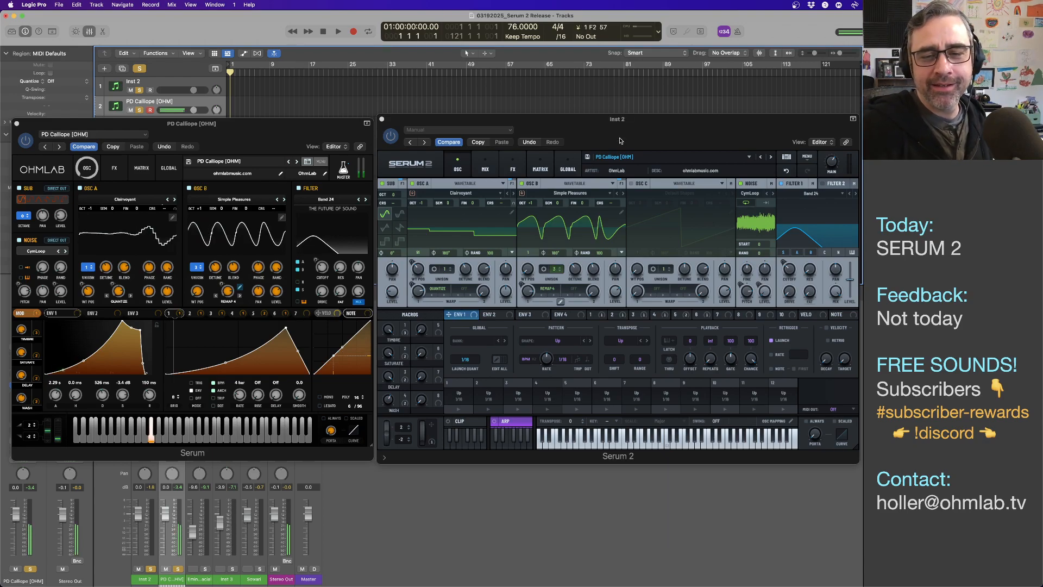
{"action": "left_click", "coordinate": [179, 83]}
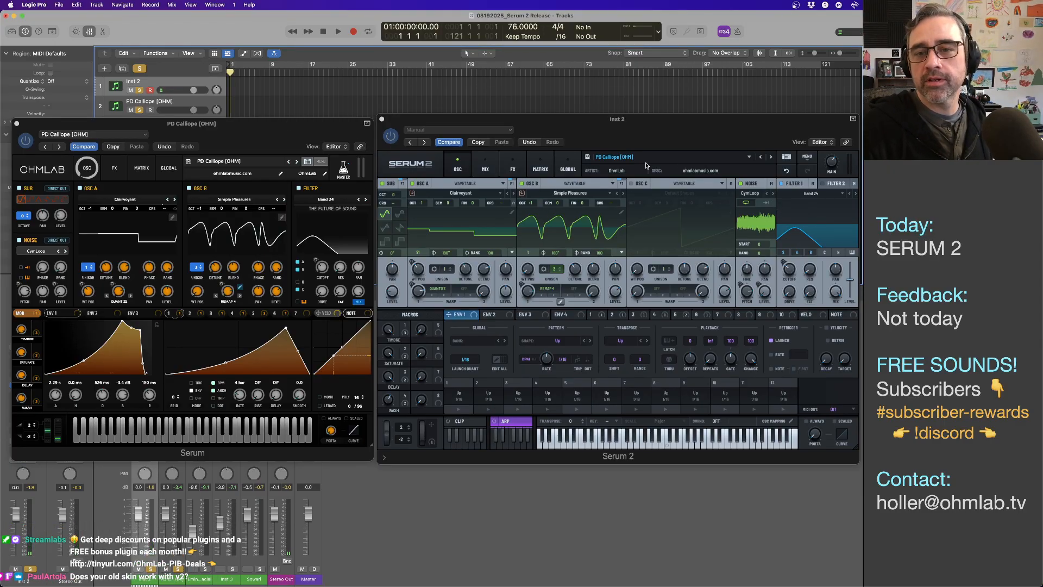
- Advance both Serum and Serum 2 to the PD Choppa [OHM] preset, selecting the original Serum's track for playing
{"action": "left_click", "coordinate": [296, 162]}
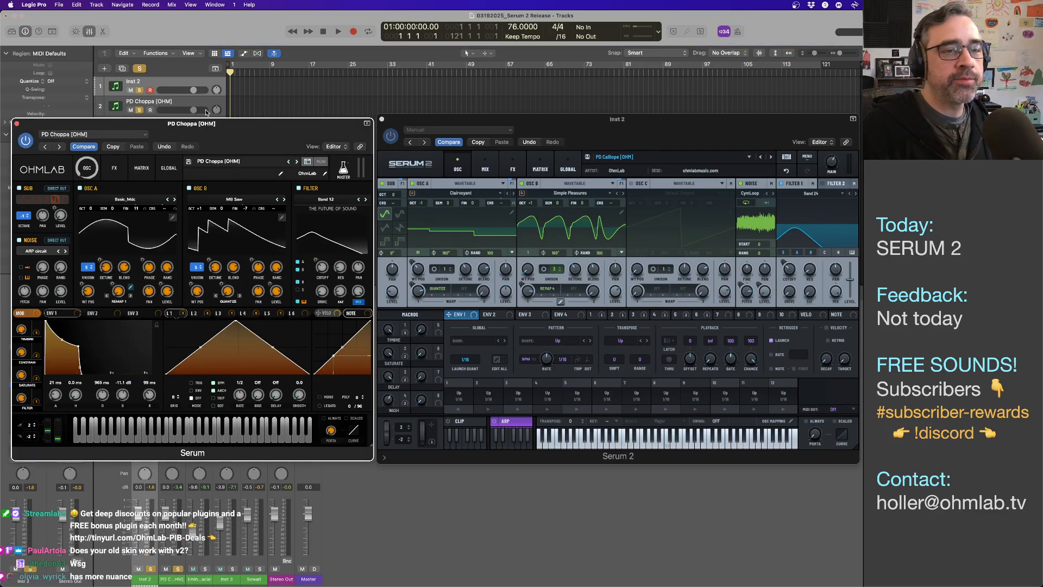
{"action": "left_click", "coordinate": [181, 101]}
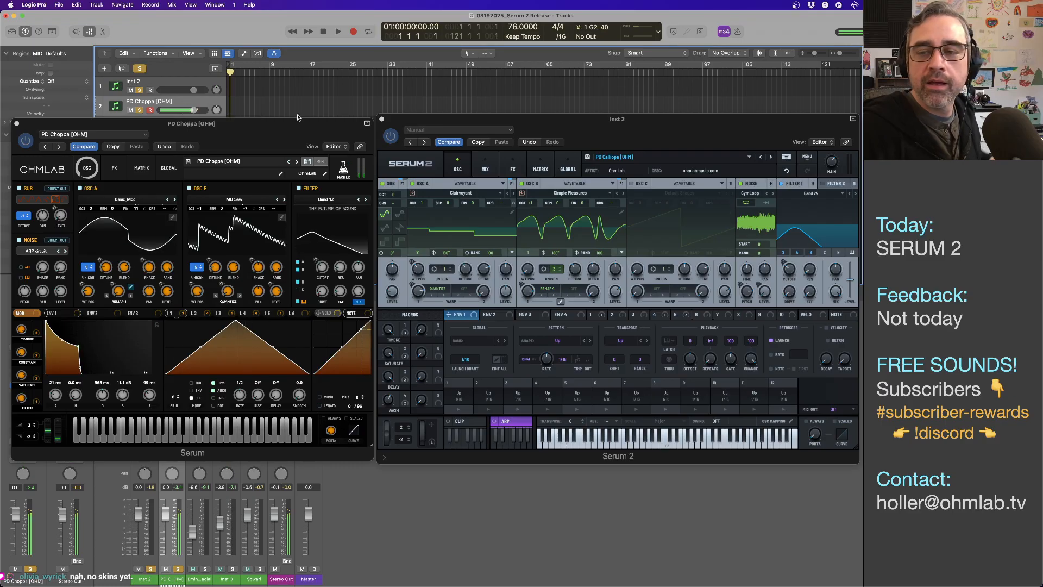
{"action": "left_click", "coordinate": [769, 158]}
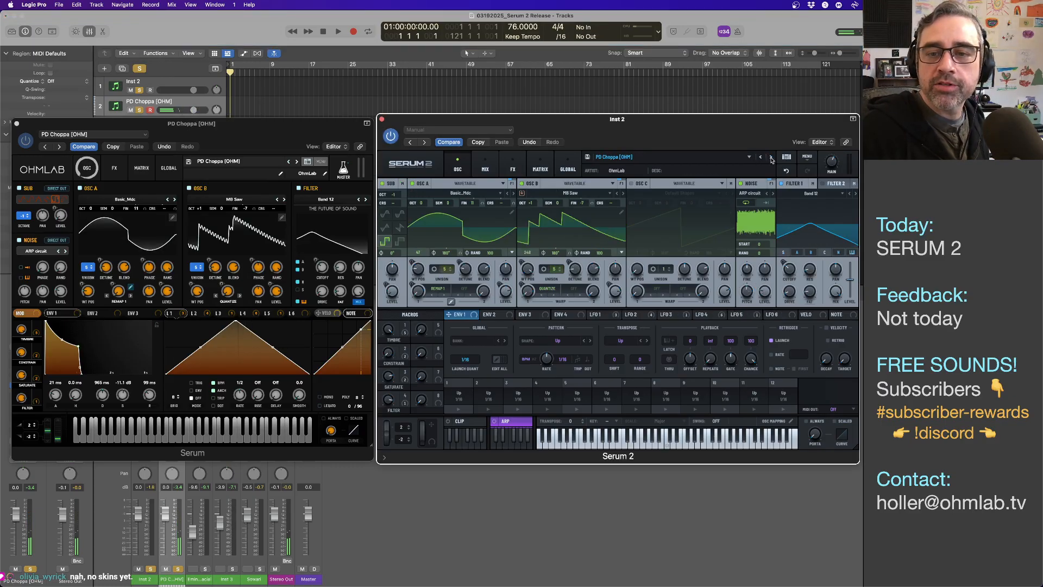
- Alternate between the Inst 2 and PD Choppa [OHM] tracks to compare the preset's sound in both Serum versions
{"action": "left_click", "coordinate": [174, 85]}
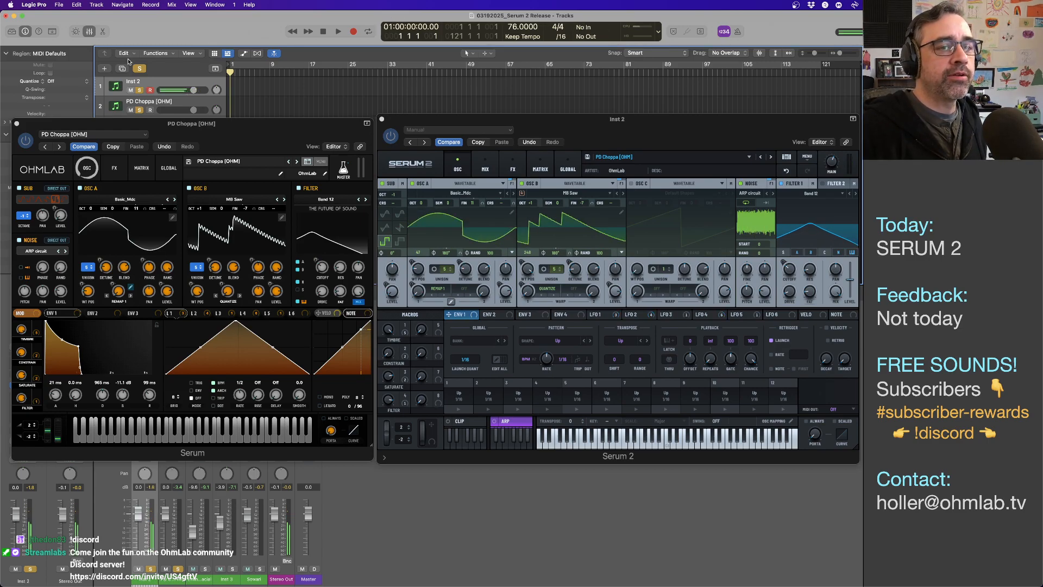
{"action": "left_click", "coordinate": [186, 102]}
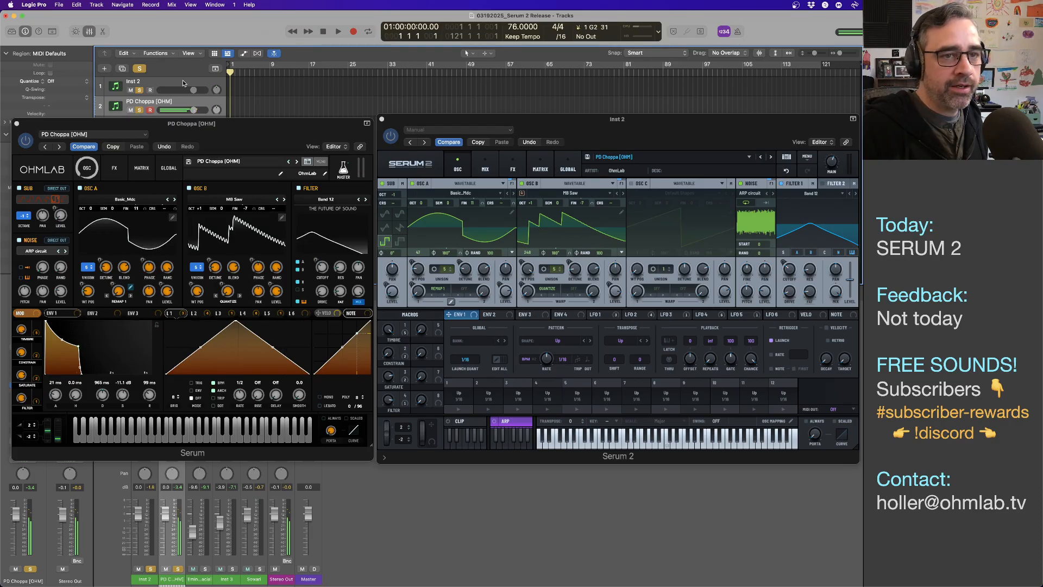
{"action": "left_click", "coordinate": [183, 83]}
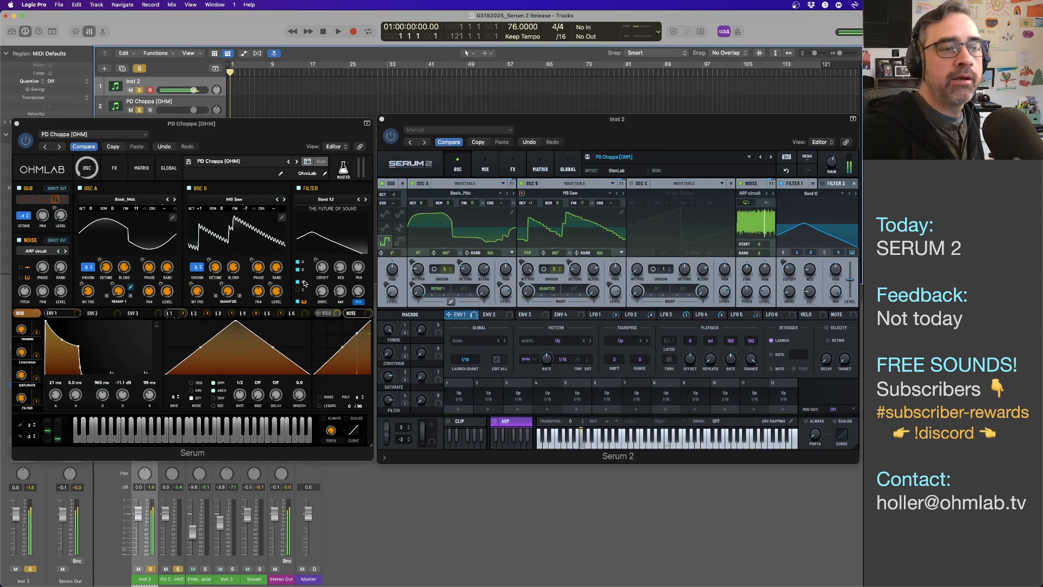
- Adjust the Timbre, Constrain and Saturate macros of the PD Choppa [OHM] preset in Serum 2
{"action": "left_click_drag", "start_coordinate": [388, 329], "coordinate": [389, 313]}
{"action": "left_click_drag", "start_coordinate": [389, 359], "coordinate": [388, 337]}
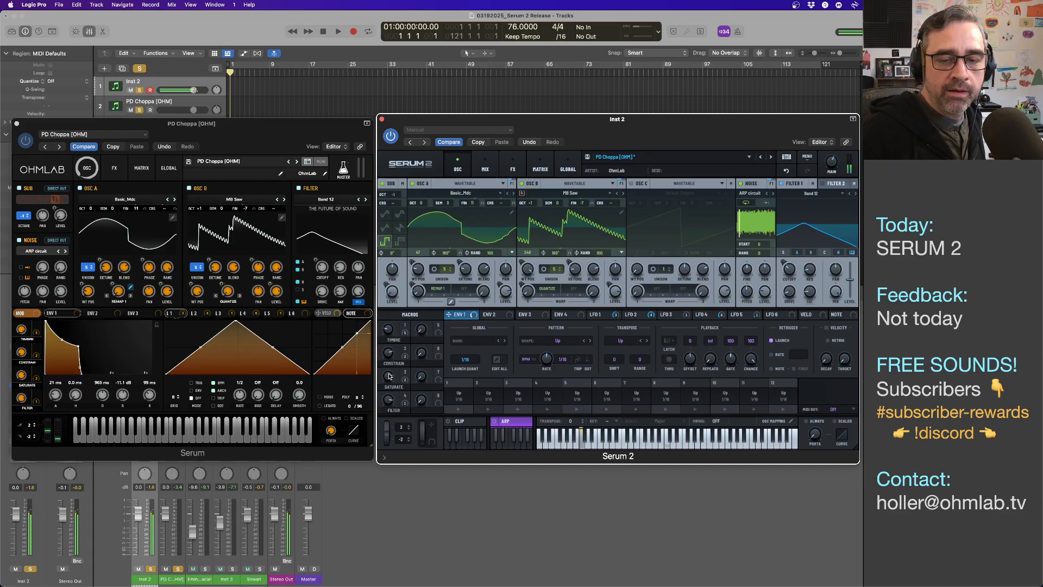
{"action": "left_click_drag", "start_coordinate": [389, 376], "coordinate": [389, 415]}
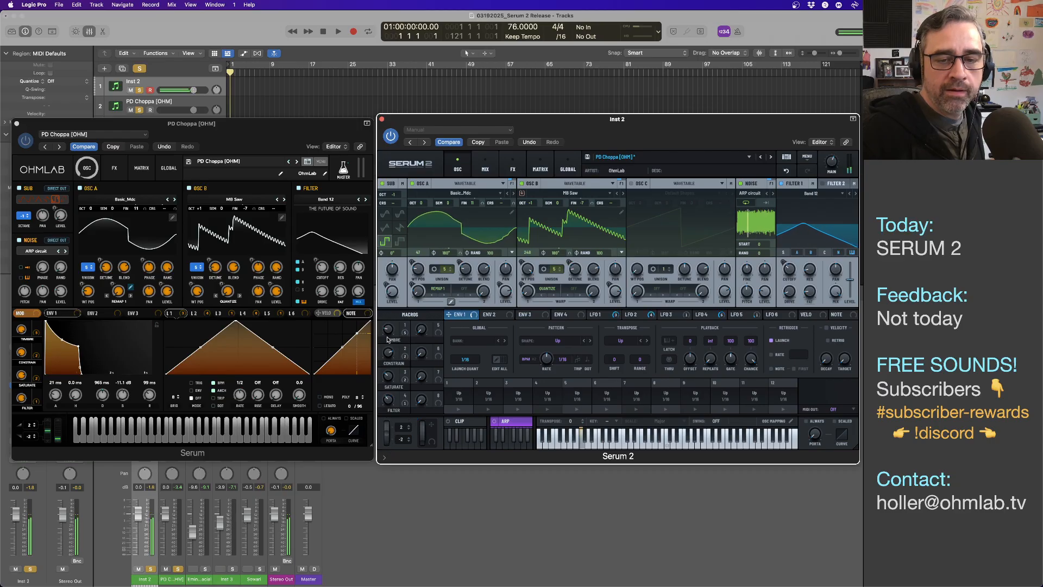
{"action": "left_click_drag", "start_coordinate": [388, 334], "coordinate": [389, 284]}
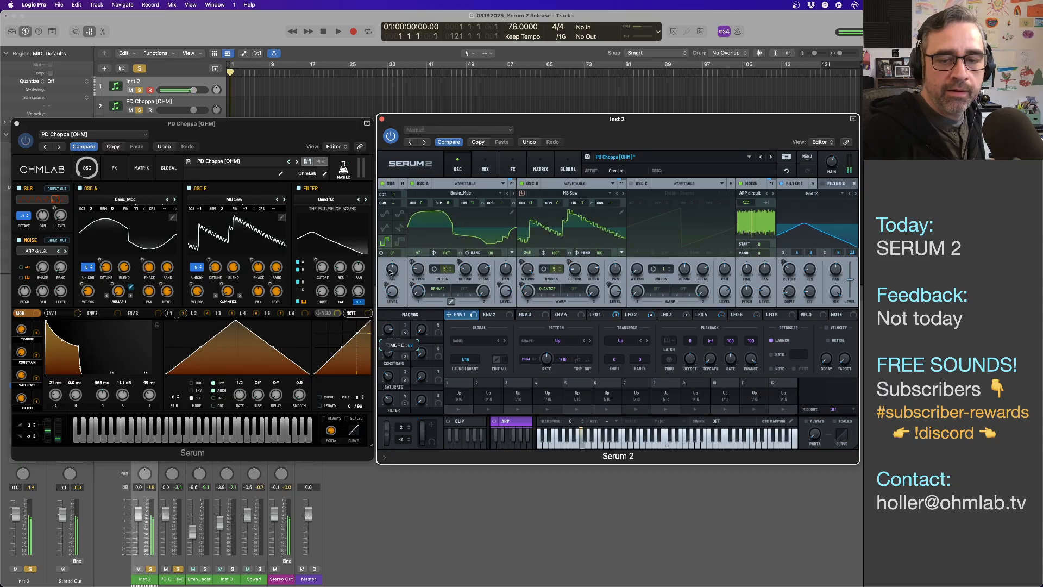
{"action": "mouse_move", "coordinate": [389, 355]}
{"action": "left_mouse_down"}
{"action": "mouse_move", "coordinate": [389, 401]}
{"action": "mouse_move", "coordinate": [389, 343]}
{"action": "left_mouse_up"}
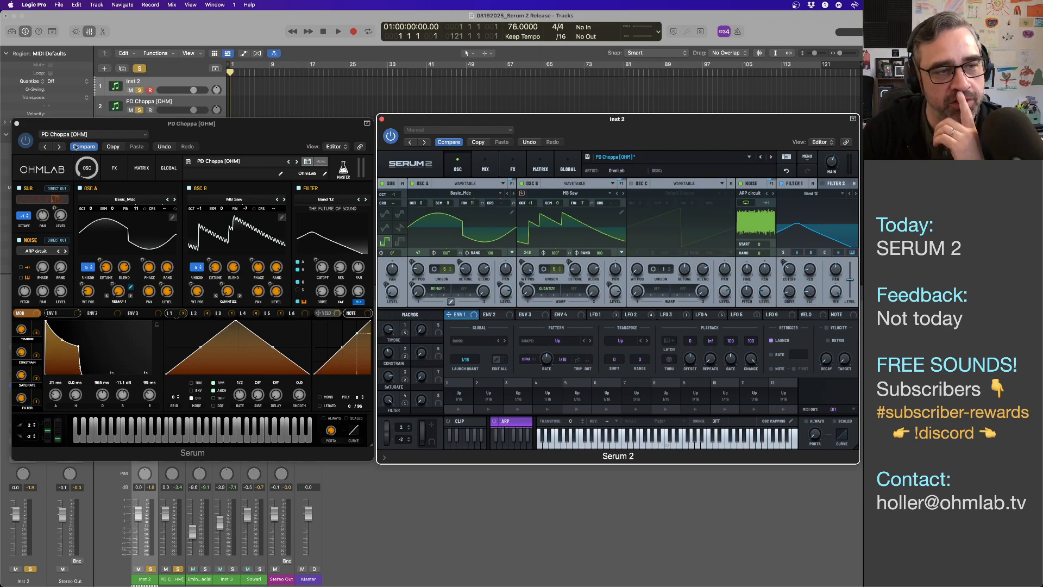
- Close the original Serum window, move the Serum 2 window clear of the track list, and unsolo the PD Choppa [OHM] track
{"action": "left_click", "coordinate": [17, 124]}
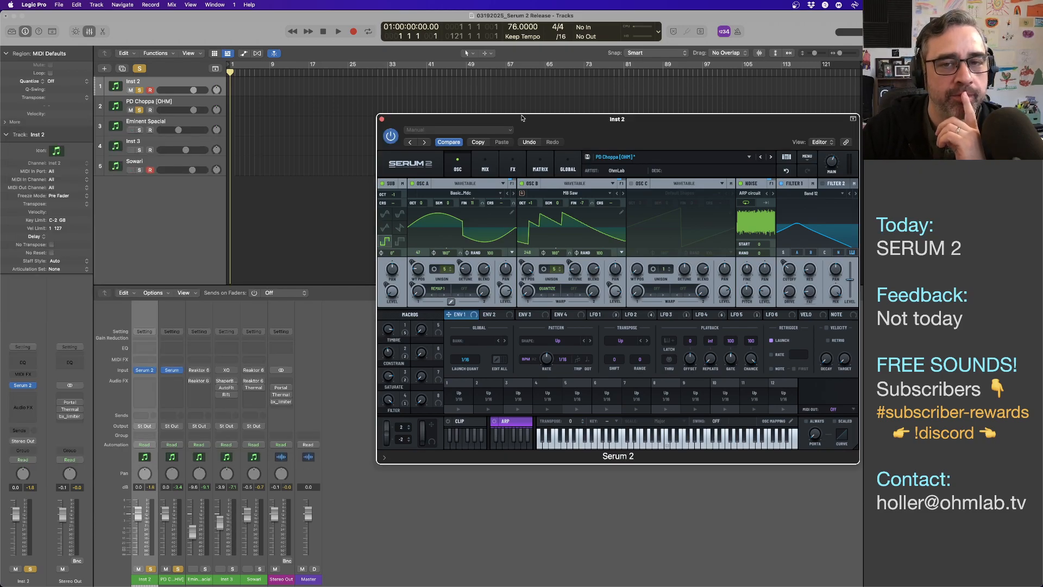
{"action": "left_click_drag", "start_coordinate": [521, 117], "coordinate": [416, 100]}
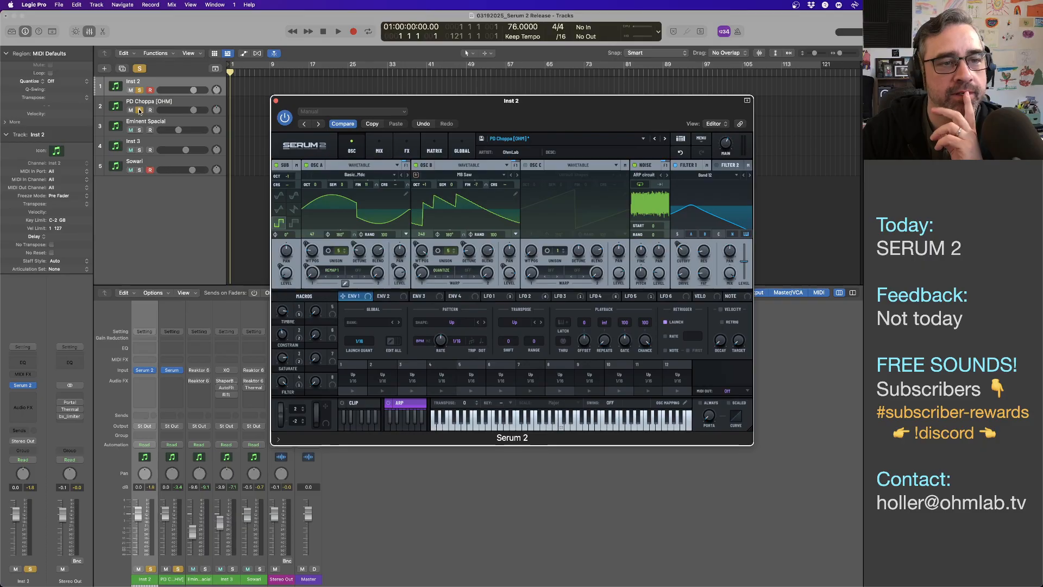
{"action": "left_click", "coordinate": [140, 110]}
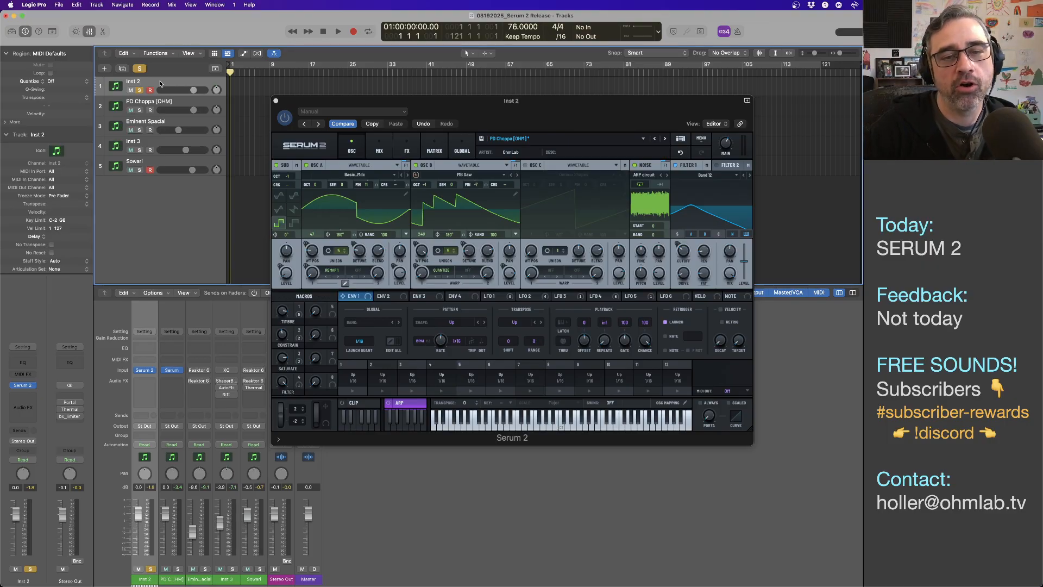
- Enlarge and reposition the Serum 2 window, and switch from the arpeggiator editor back to the envelope and LFO view
{"action": "left_click_drag", "start_coordinate": [475, 114], "coordinate": [364, 118]}
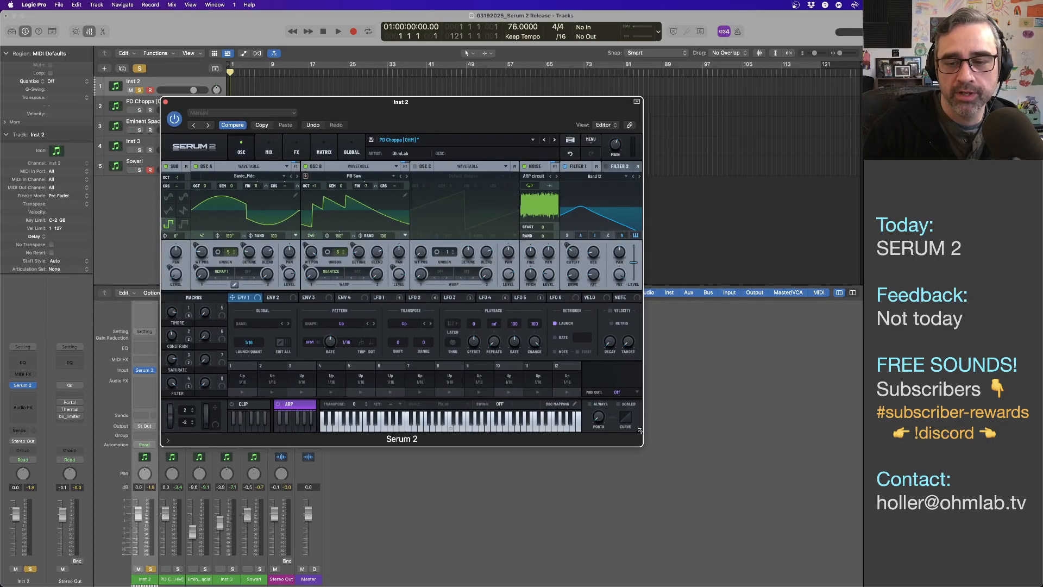
{"action": "left_click_drag", "start_coordinate": [662, 446], "coordinate": [766, 489]}
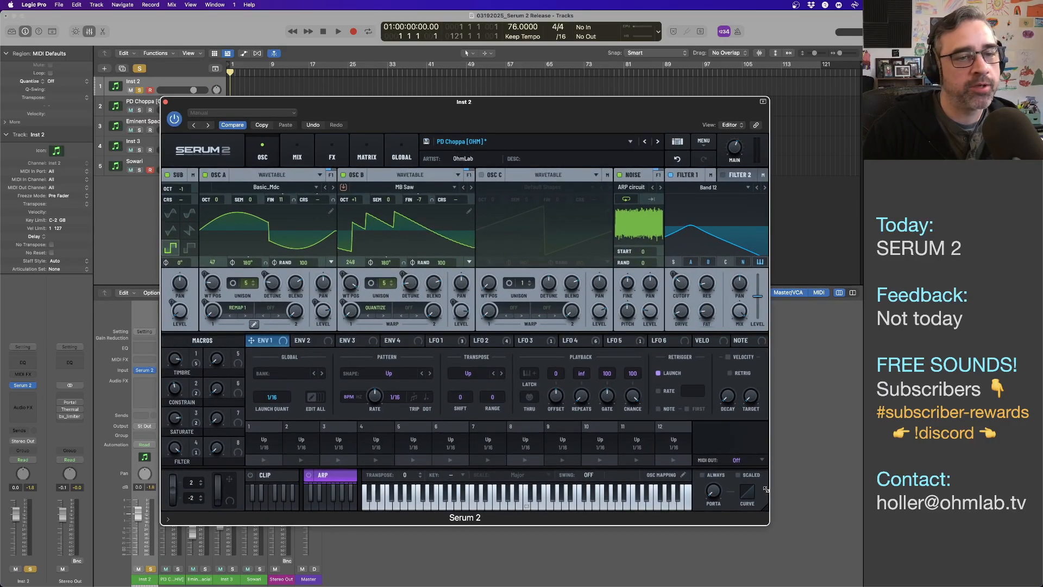
{"action": "left_click_drag", "start_coordinate": [328, 112], "coordinate": [405, 115]}
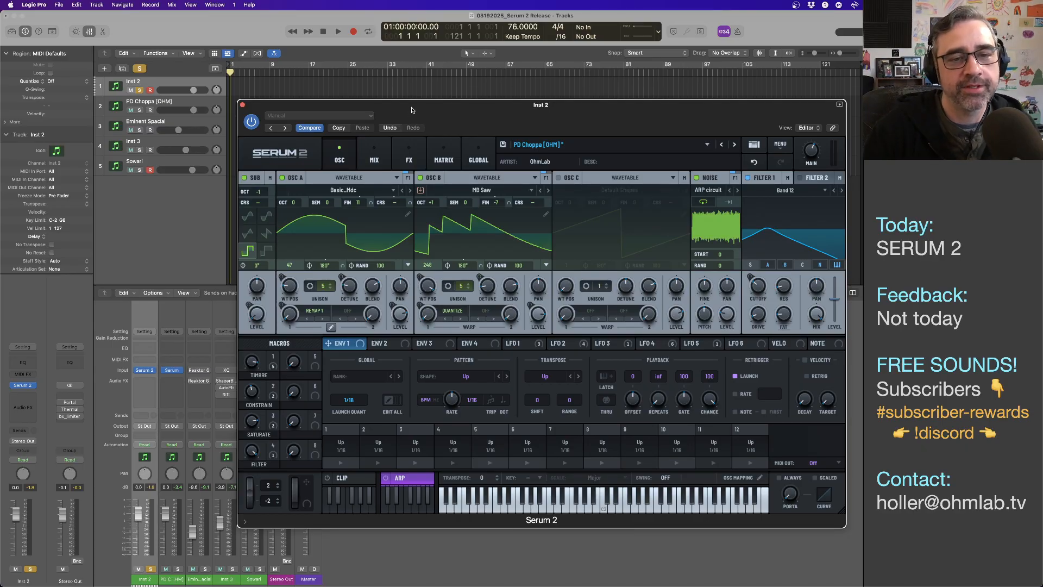
{"action": "left_click", "coordinate": [407, 477]}
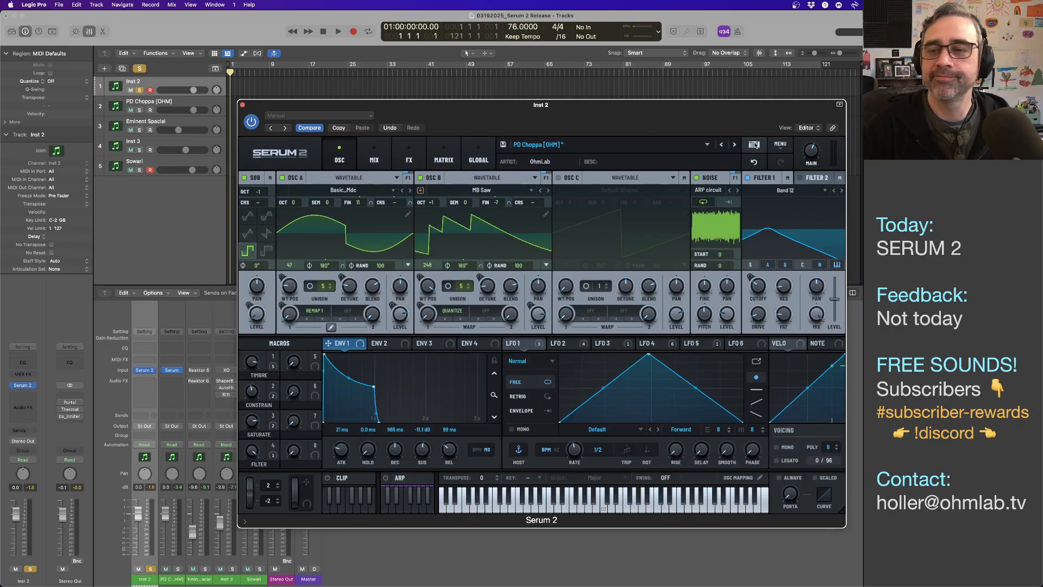
- Reset Serum 2 to the Init preset and nudge its window slightly down
{"action": "left_click", "coordinate": [780, 147]}
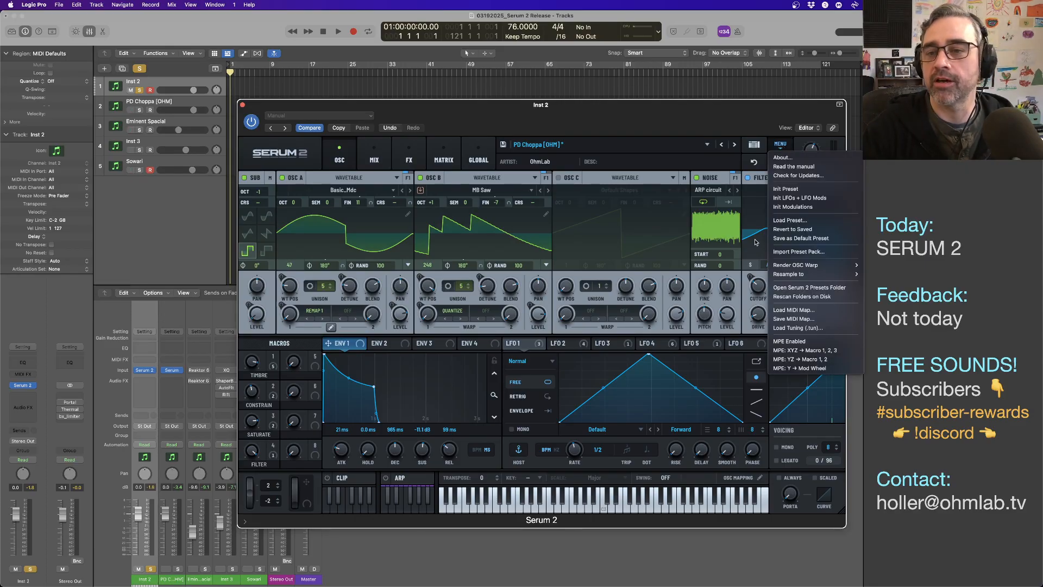
{"action": "left_click", "coordinate": [785, 189]}
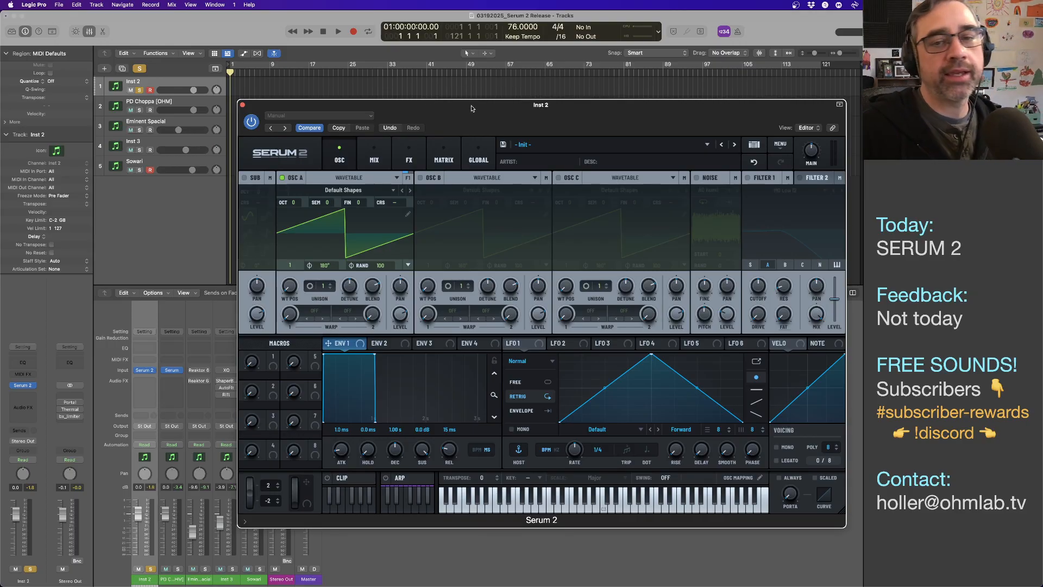
{"action": "left_click_drag", "start_coordinate": [468, 112], "coordinate": [466, 114]}
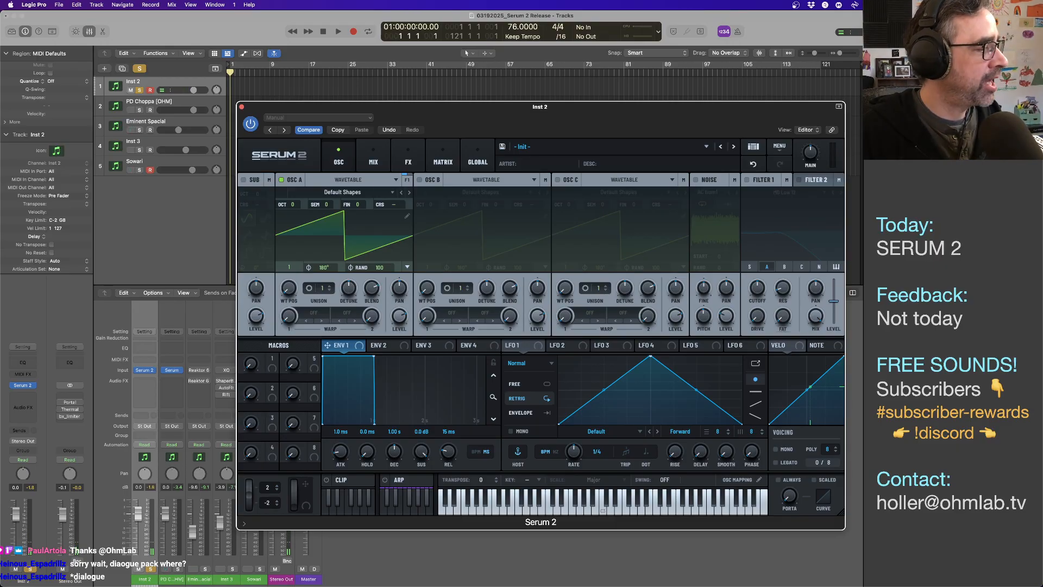
- Switch to Finder, open the One Shots folder of the Gateways to the Mind sample pack, and widen the column to show full file names
{"action": "key", "text": "super+Tab"}
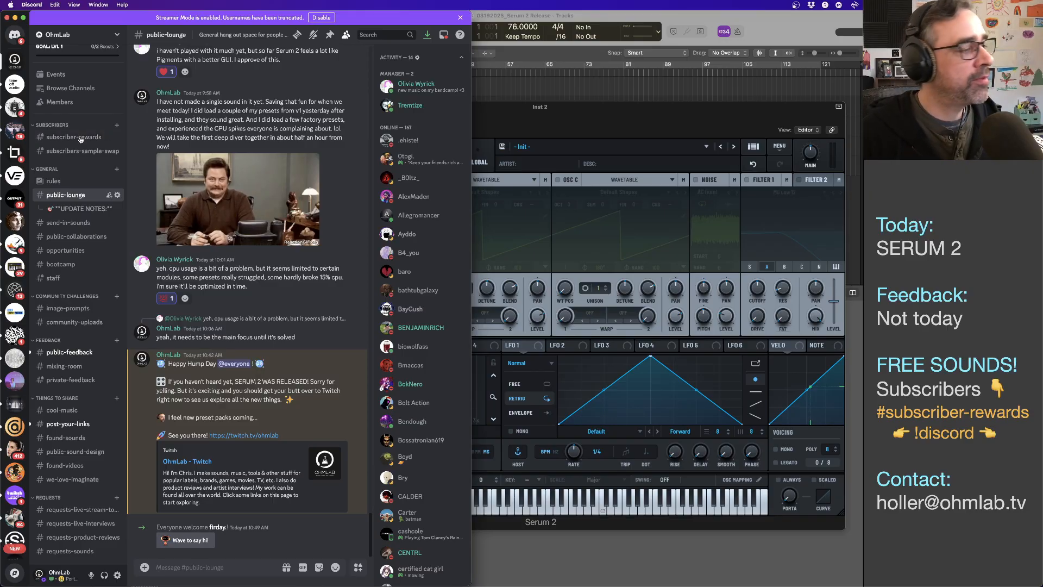
{"action": "key", "text": "super+Tab"}
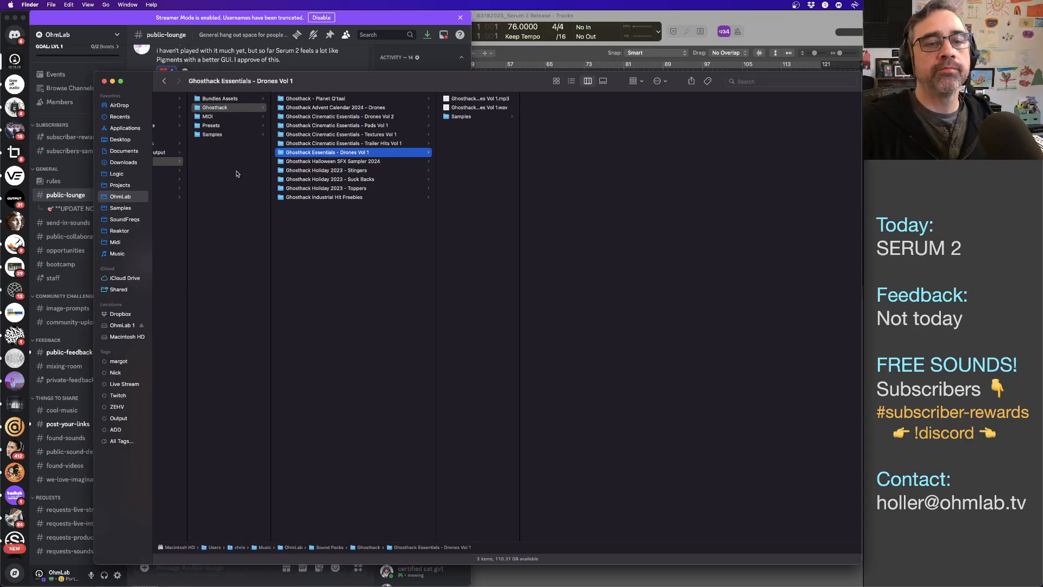
{"action": "left_click", "coordinate": [223, 134]}
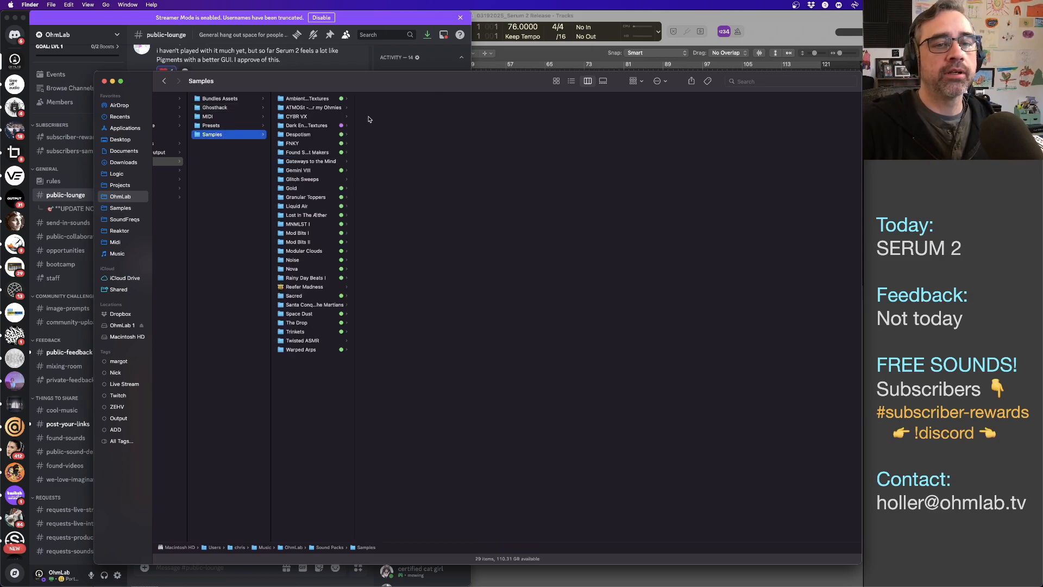
{"action": "left_click", "coordinate": [324, 161]}
{"action": "left_click", "coordinate": [406, 108]}
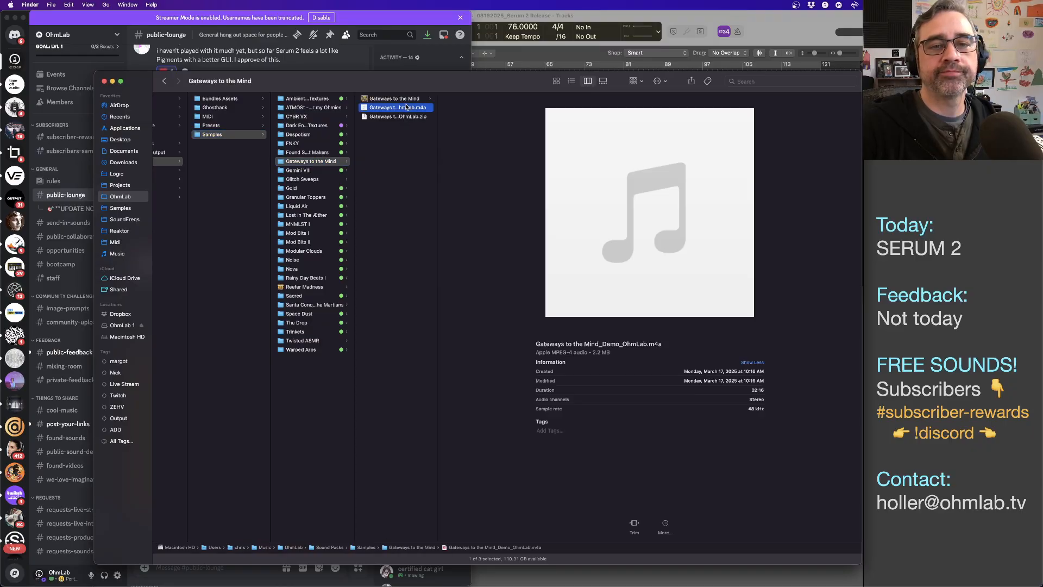
{"action": "left_click", "coordinate": [409, 100]}
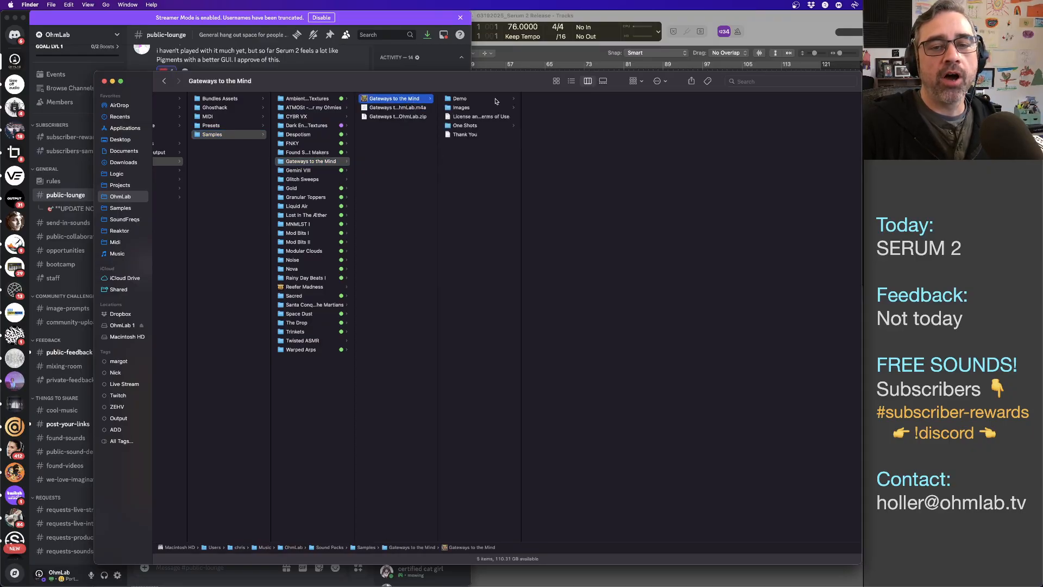
{"action": "left_click", "coordinate": [494, 128]}
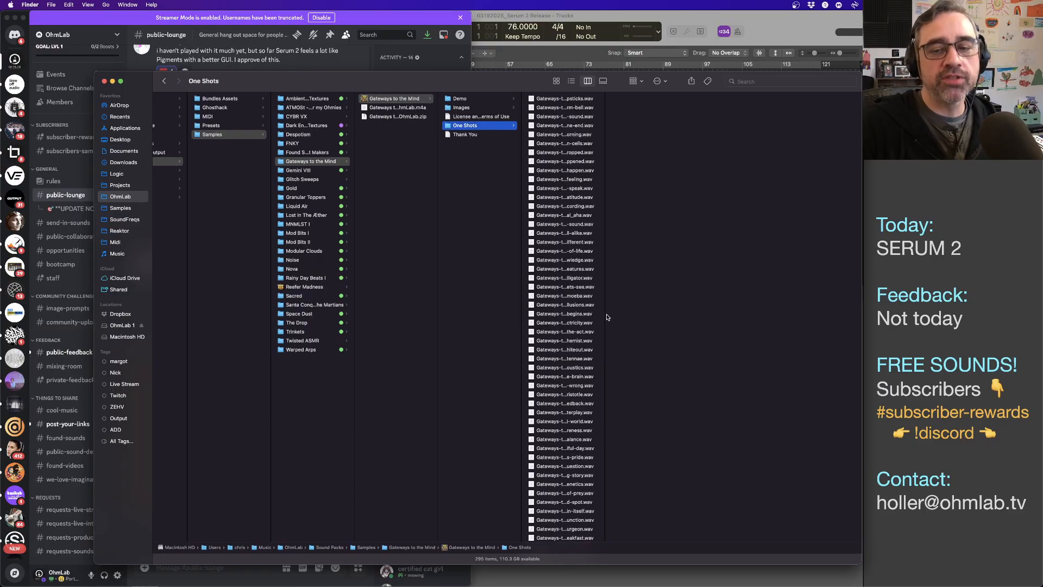
{"action": "left_click_drag", "start_coordinate": [605, 318], "coordinate": [805, 318]}
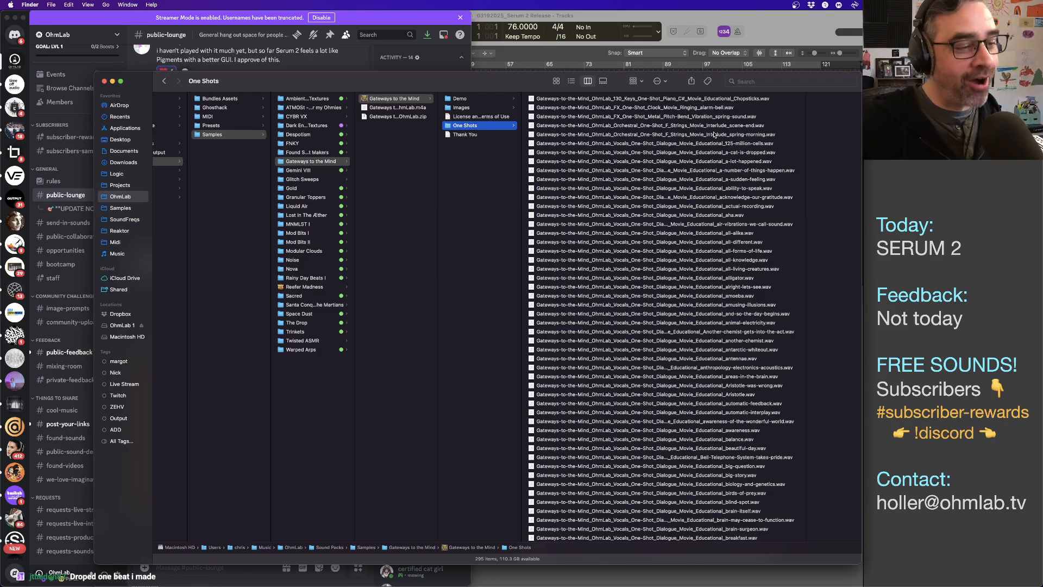
- Preview the a-cat-is-dropped dialogue sample from the One Shots folder, and close the preview
{"action": "left_click", "coordinate": [701, 171]}
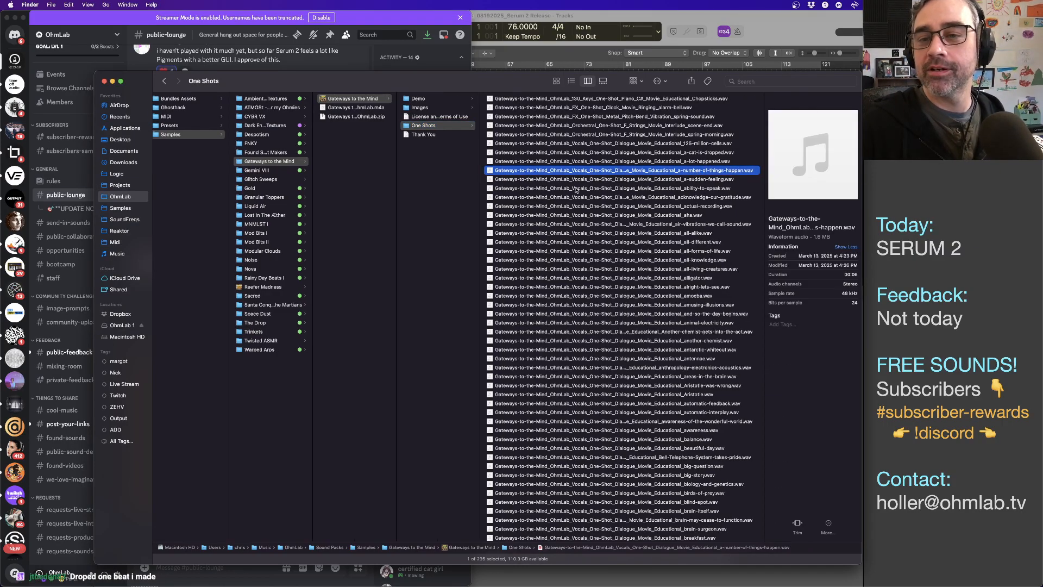
{"action": "left_click", "coordinate": [687, 155]}
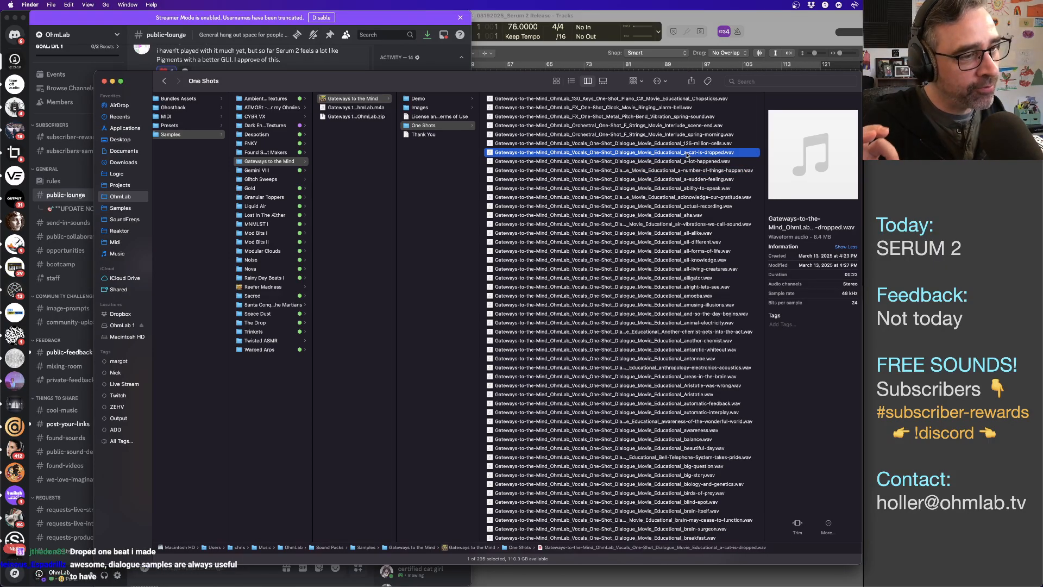
{"action": "key", "text": "space"}
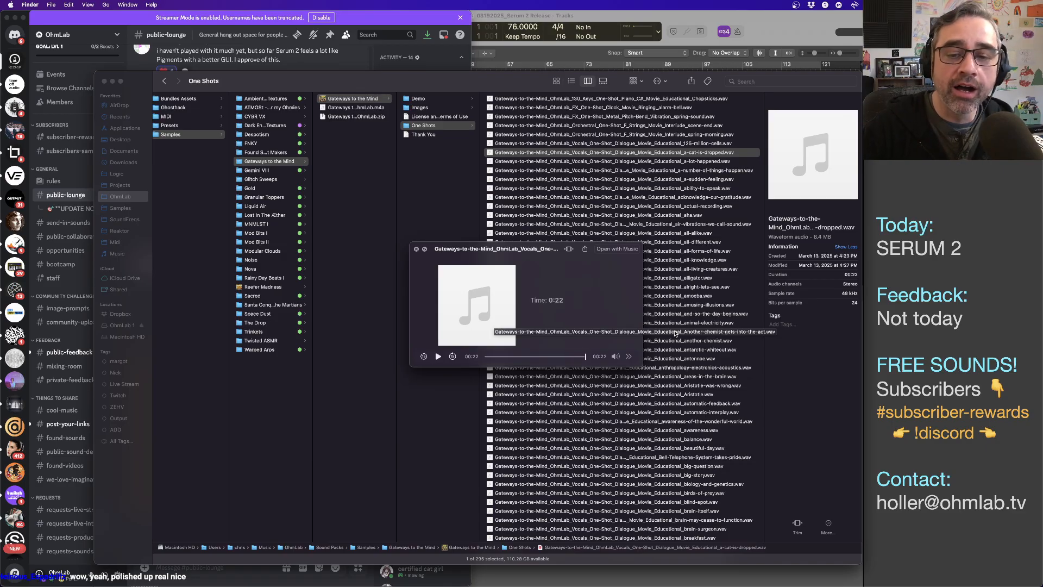
{"action": "key", "text": "space"}
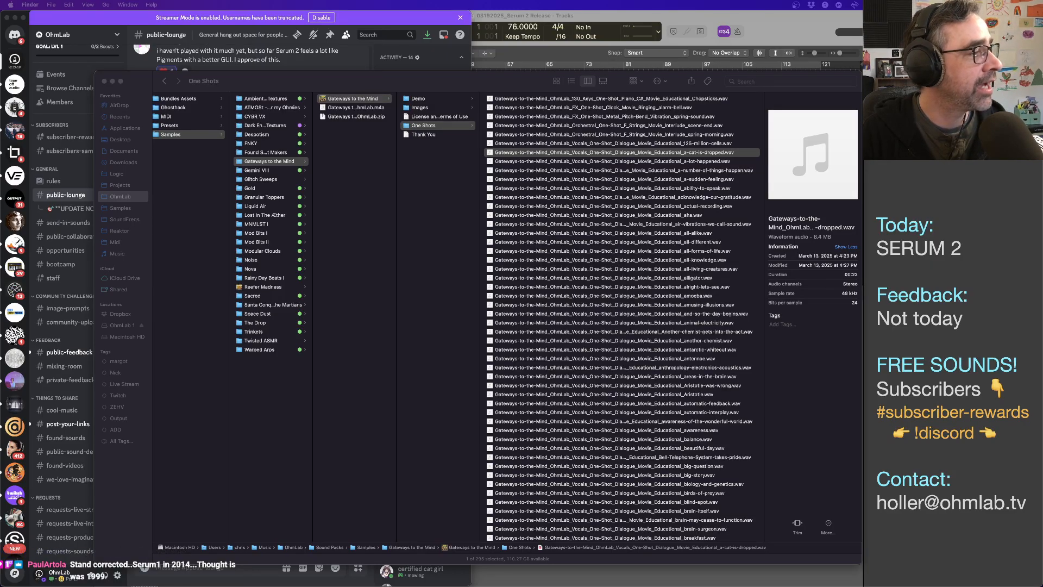
- Preview the gateways_to_the_mind.mpeg video, skip through to about 35 minutes, and close the preview
{"action": "key", "text": "space"}
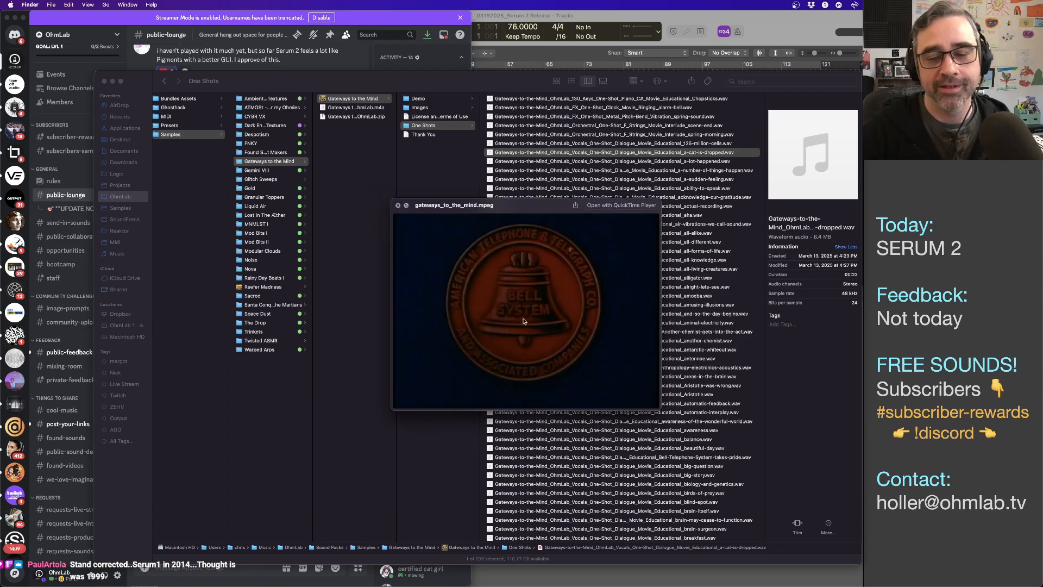
{"action": "left_click_drag", "start_coordinate": [490, 401], "coordinate": [532, 401]}
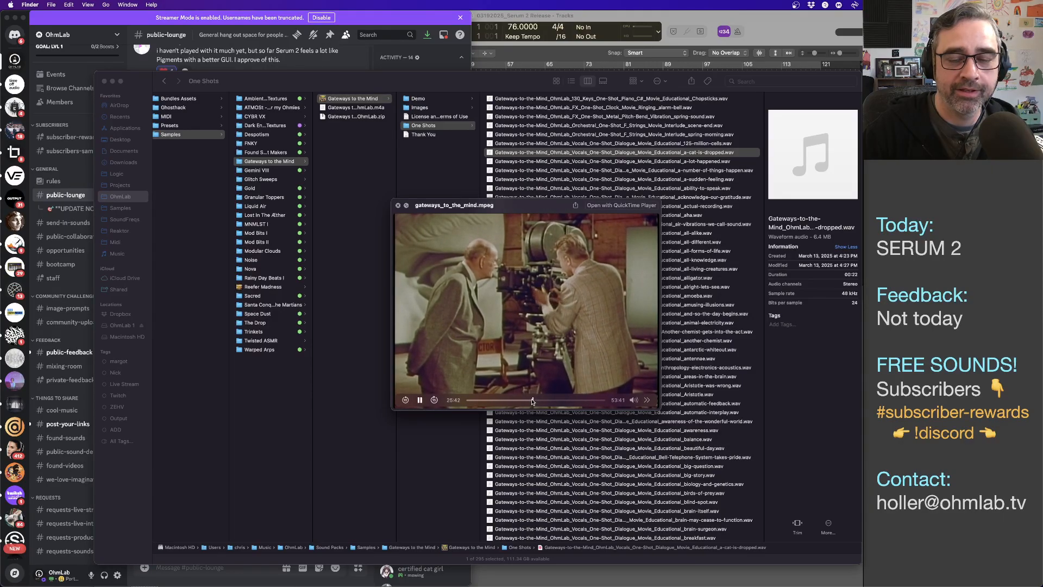
{"action": "left_click_drag", "start_coordinate": [524, 205], "coordinate": [295, 184]}
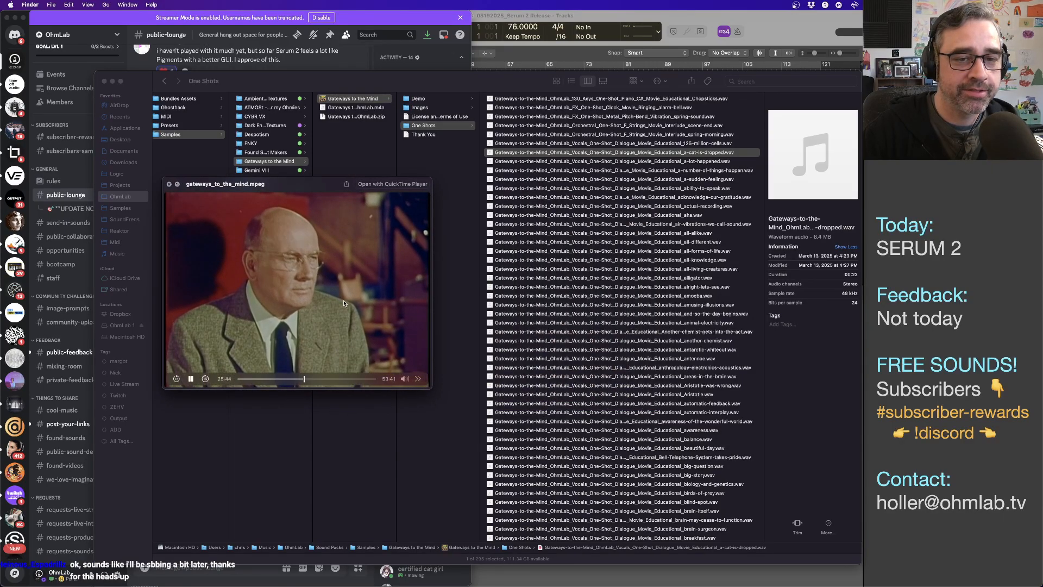
{"action": "mouse_move", "coordinate": [405, 380]}
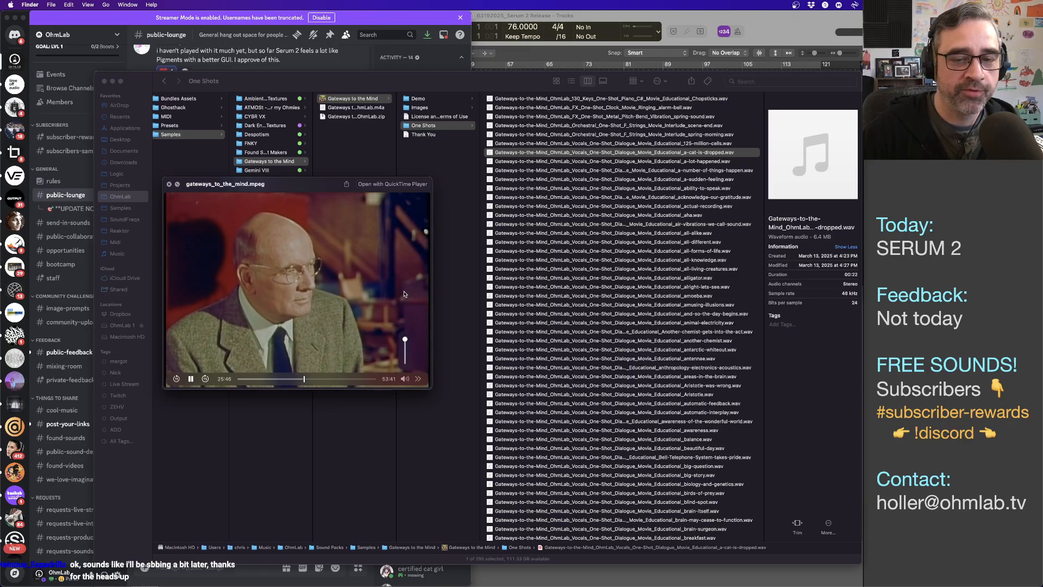
{"action": "left_click", "coordinate": [329, 379]}
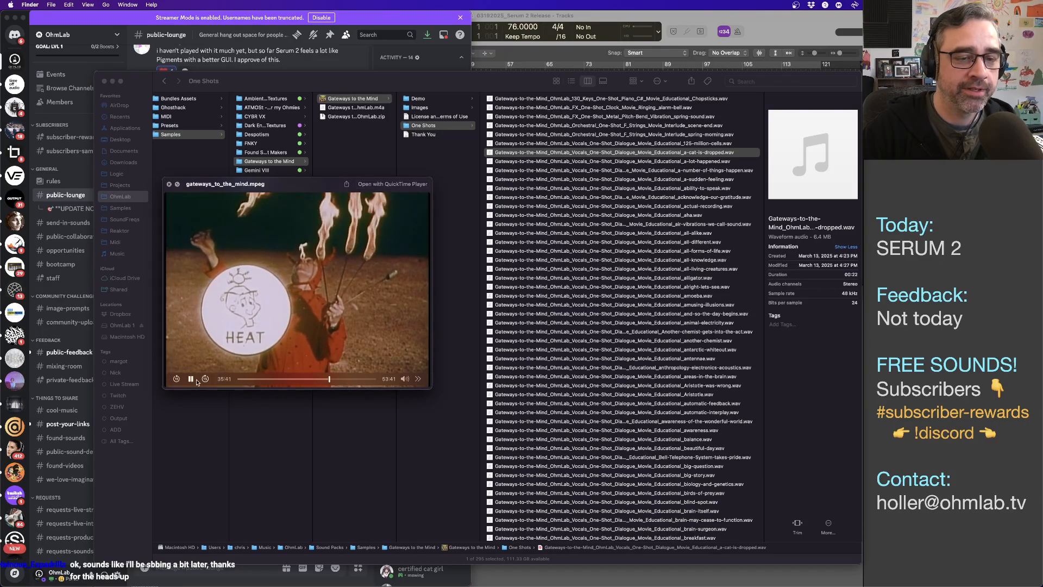
{"action": "left_click", "coordinate": [169, 184]}
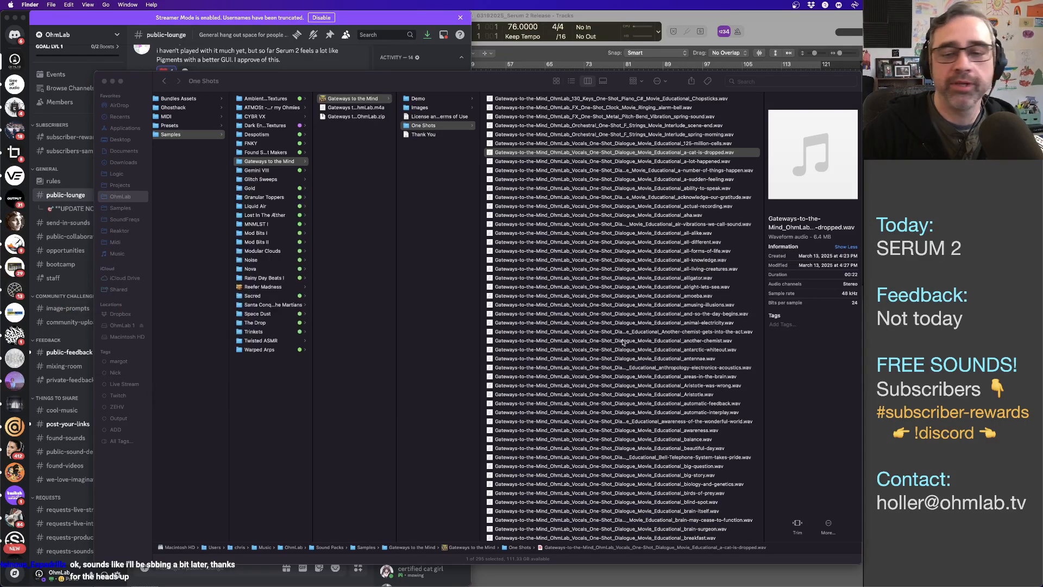
- Preview the amusing-illusions, another-chemist, antarctic-whiteout and brain-itself dialogue samples, and close the preview
{"action": "left_click", "coordinate": [644, 305]}
{"action": "key", "text": "space"}
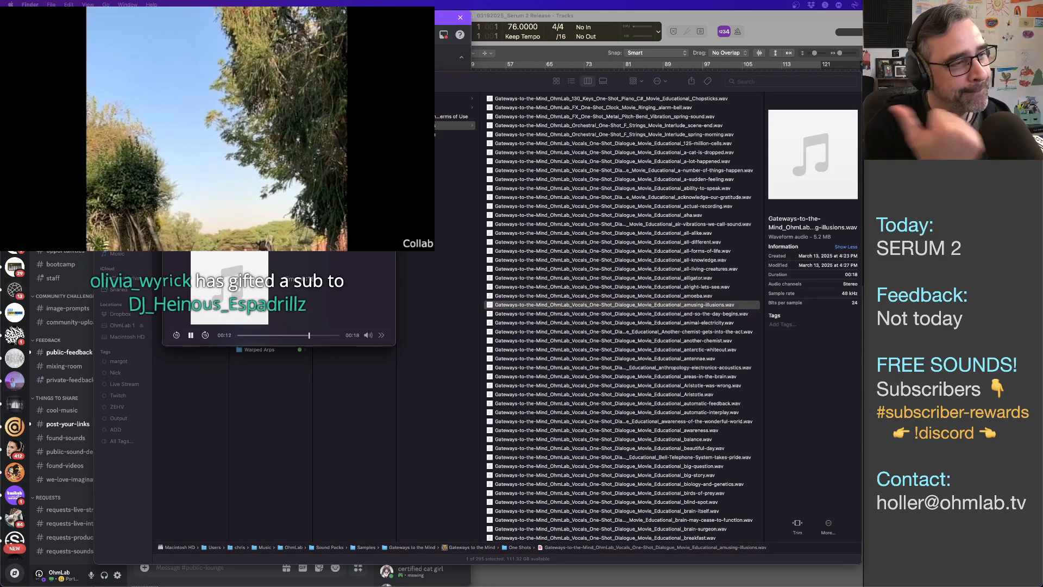
{"action": "left_click", "coordinate": [585, 341]}
{"action": "left_click", "coordinate": [630, 341]}
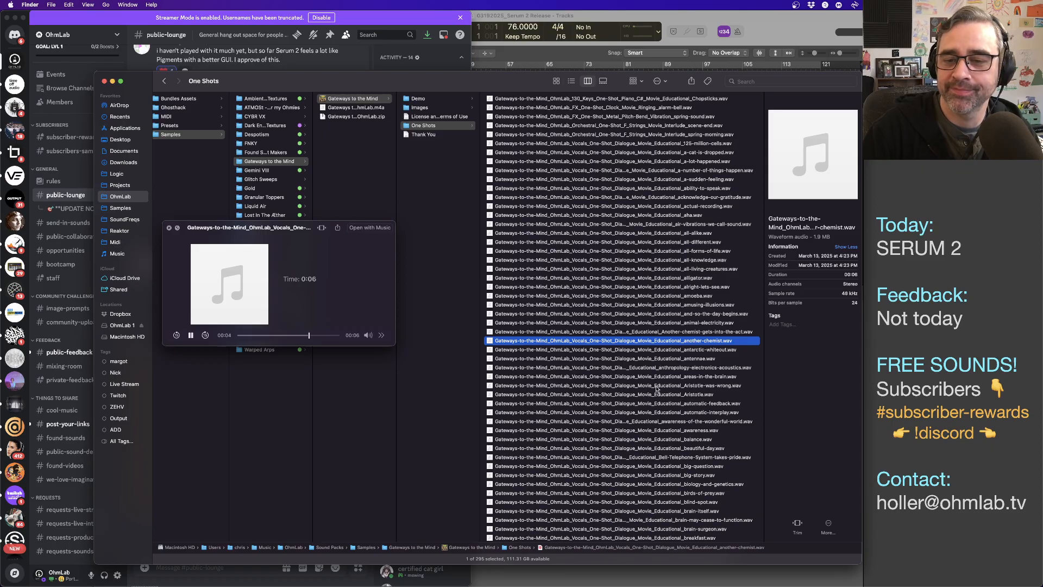
{"action": "key", "text": "Down"}
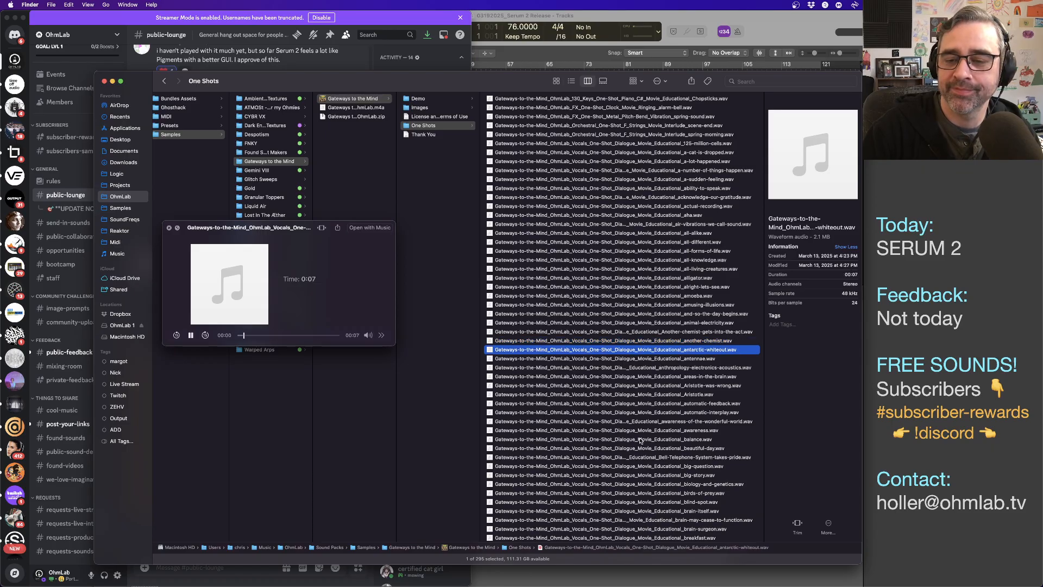
{"action": "scroll", "coordinate": [624, 353], "scroll_direction": "down", "scroll_amount": 5}
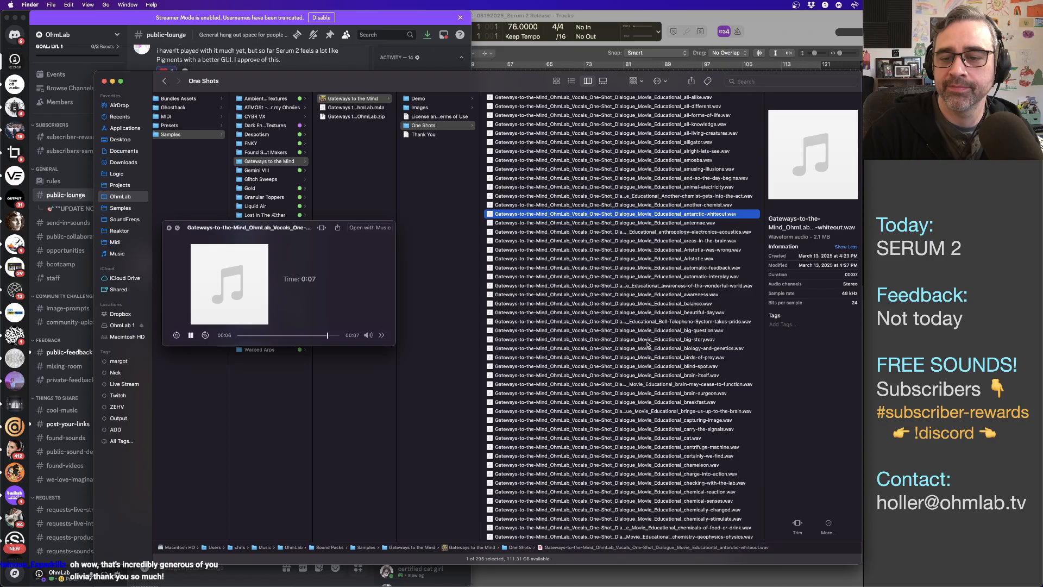
{"action": "left_click", "coordinate": [674, 375]}
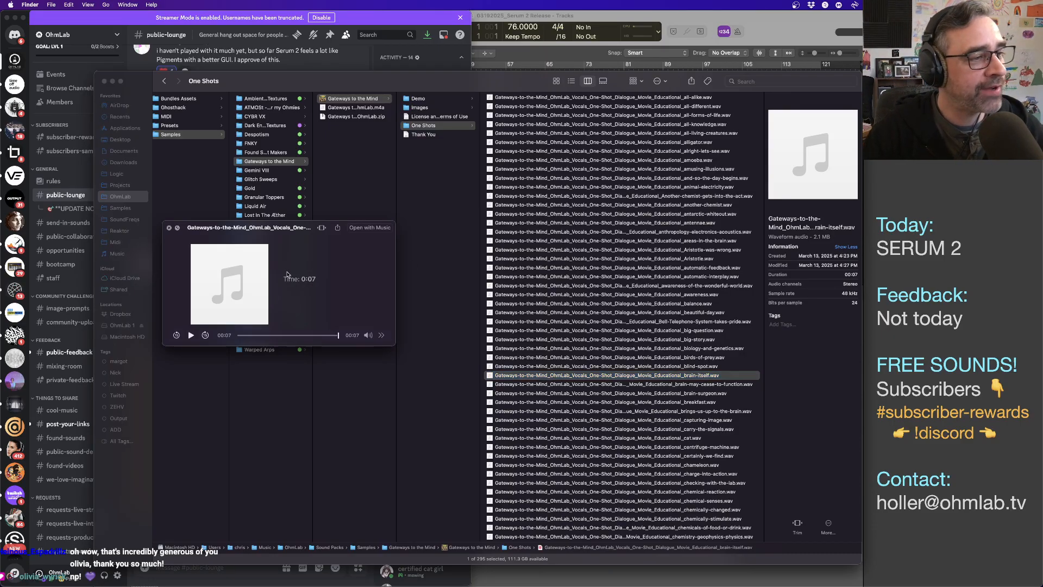
{"action": "key", "text": "space"}
- Return to Logic Pro and load the Analog_BD_Sin wavetable from the Analog category into oscillator A of Serum 2
{"action": "key", "text": "super+Tab"}
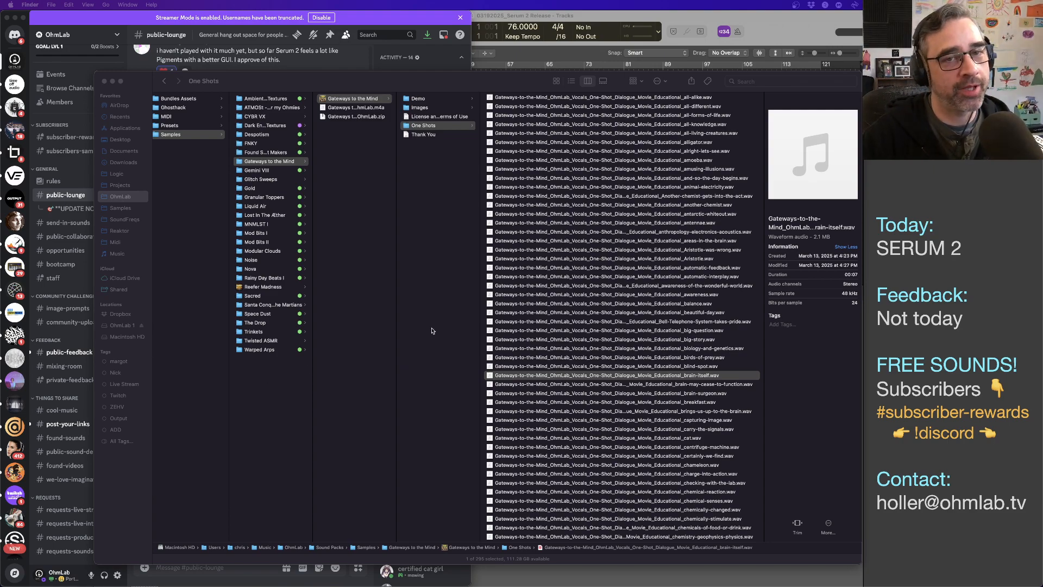
{"action": "left_click", "coordinate": [572, 52]}
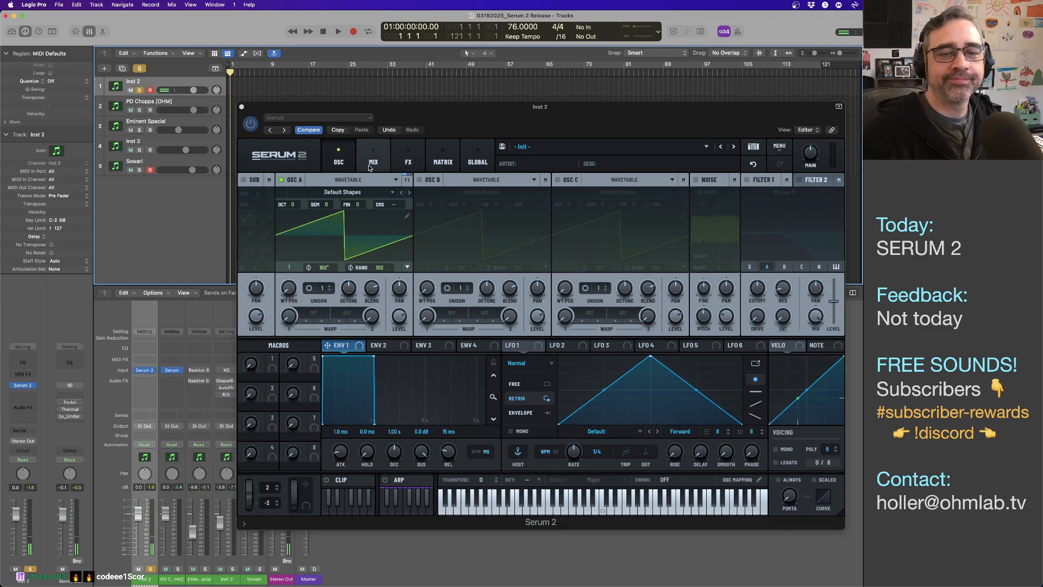
{"action": "left_click", "coordinate": [346, 192]}
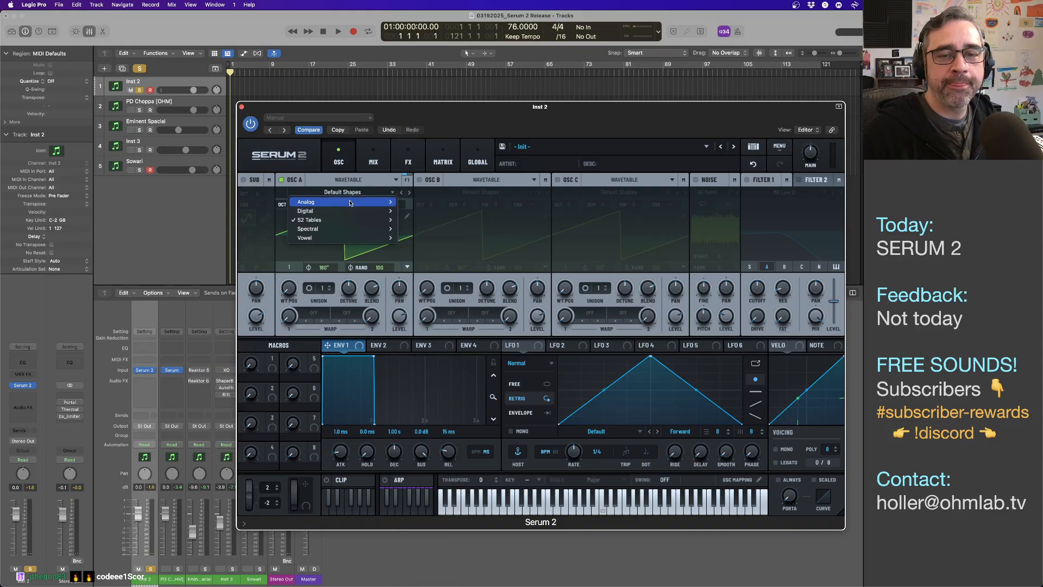
{"action": "mouse_move", "coordinate": [361, 201]}
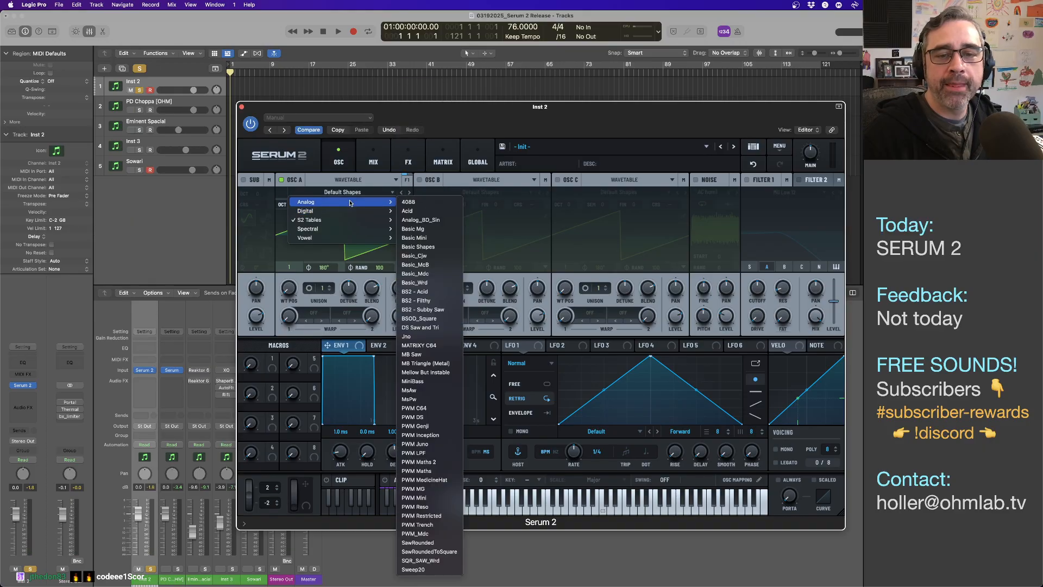
{"action": "left_click", "coordinate": [437, 220]}
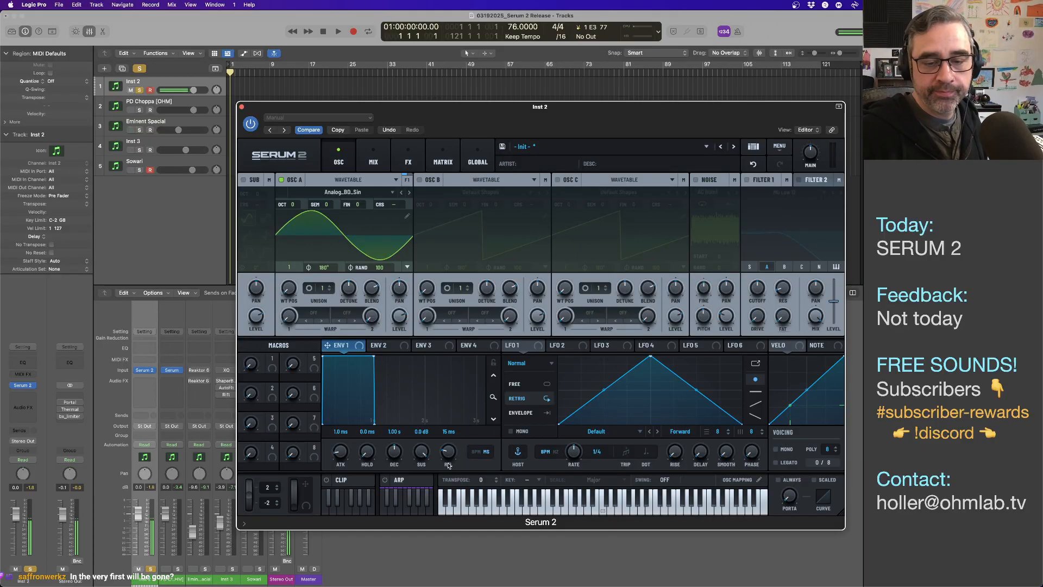
- Lower the Env 1 sustain to its minimum and raise the main volume to 75%
{"action": "left_click_drag", "start_coordinate": [421, 451], "coordinate": [417, 485]}
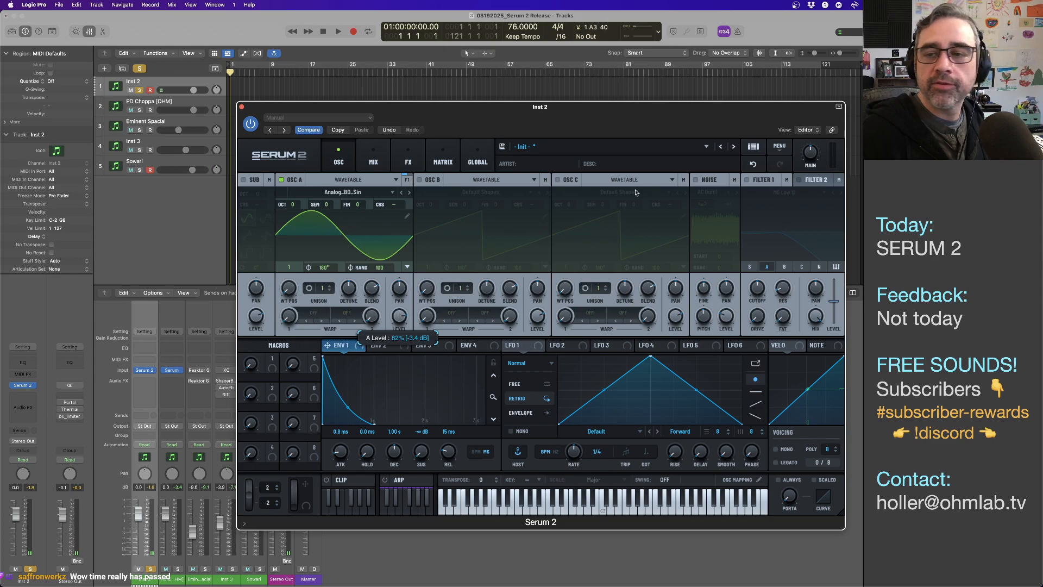
{"action": "mouse_move", "coordinate": [809, 152]}
{"action": "left_click_drag", "start_coordinate": [810, 152], "coordinate": [810, 127]}
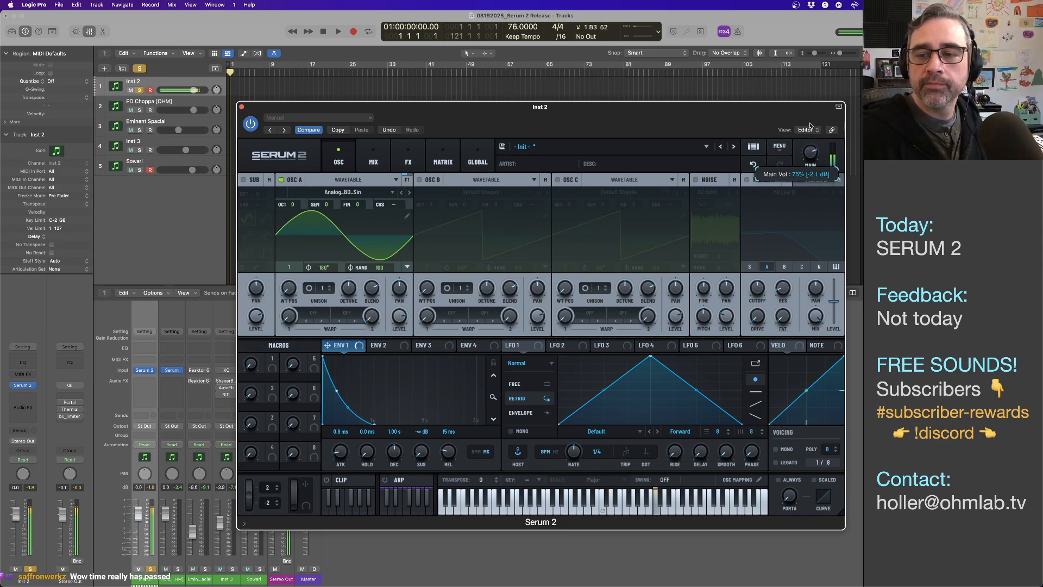
- Enable Filter 1 and set its type to Wsp from the S2 Filters category
{"action": "left_click", "coordinate": [748, 180]}
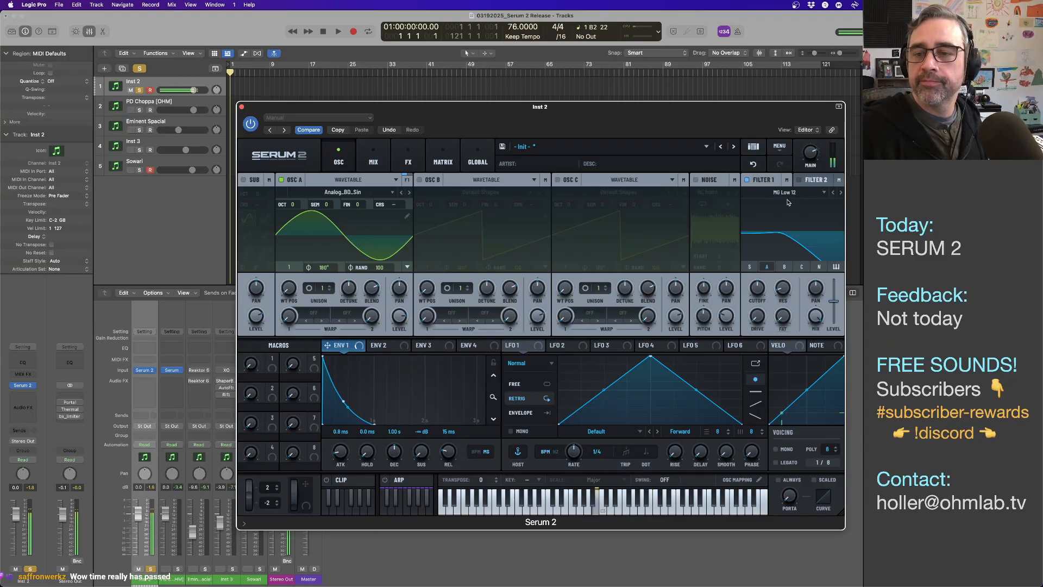
{"action": "left_click", "coordinate": [787, 194]}
{"action": "mouse_move", "coordinate": [784, 203]}
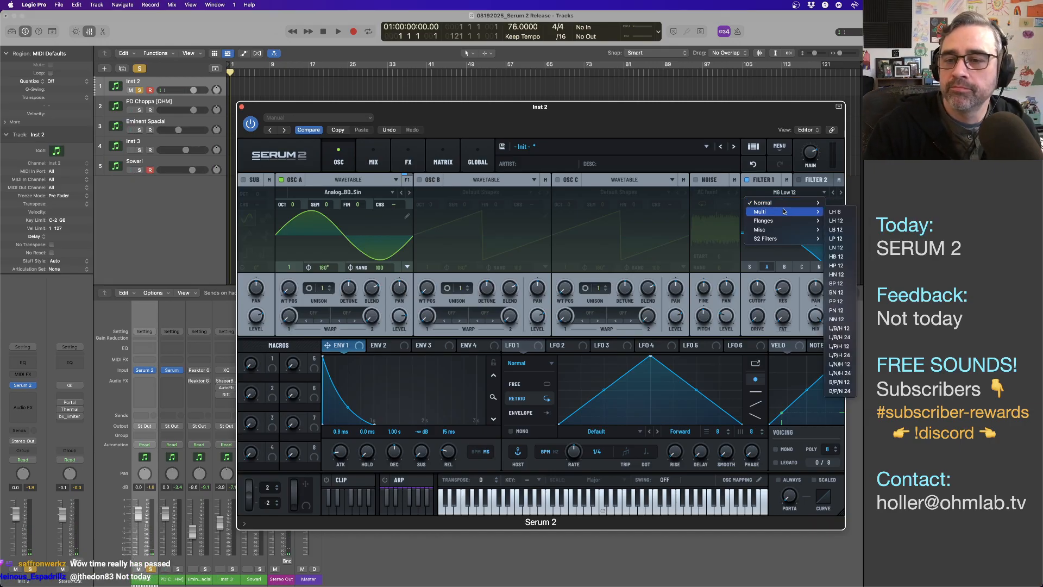
{"action": "mouse_move", "coordinate": [781, 233]}
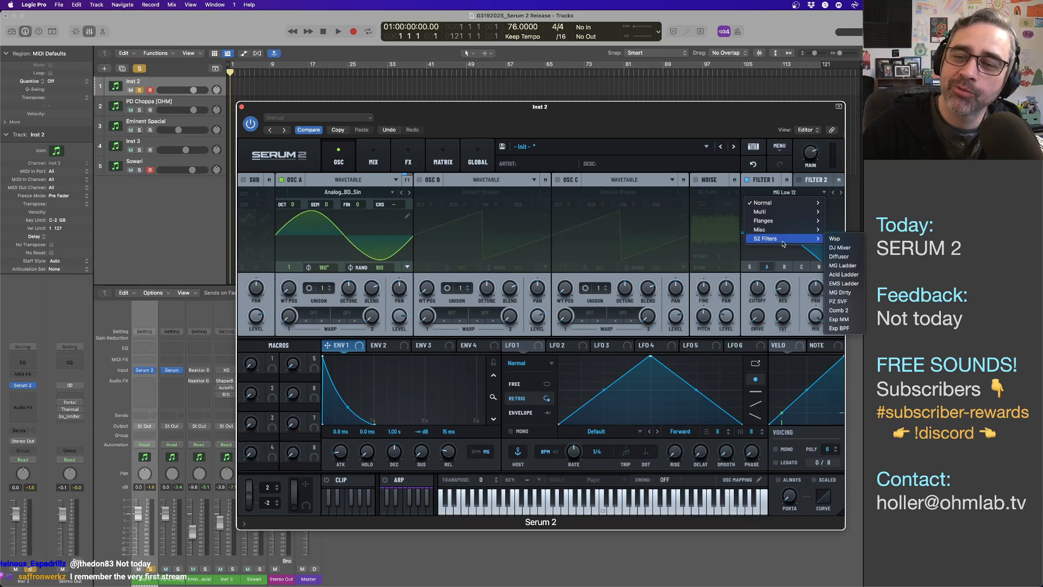
{"action": "left_click", "coordinate": [853, 241]}
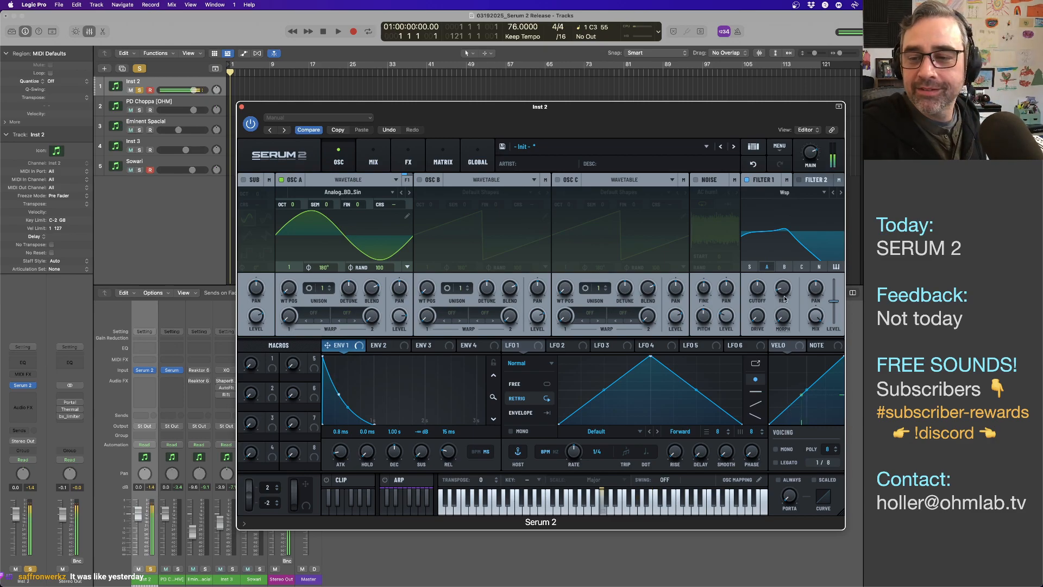
- Raise Filter 1's drive to 55% and morph to 87%, and modulate its cutoff with LFO 1 at a 1/16 rate
{"action": "left_click_drag", "start_coordinate": [757, 291], "coordinate": [751, 252]}
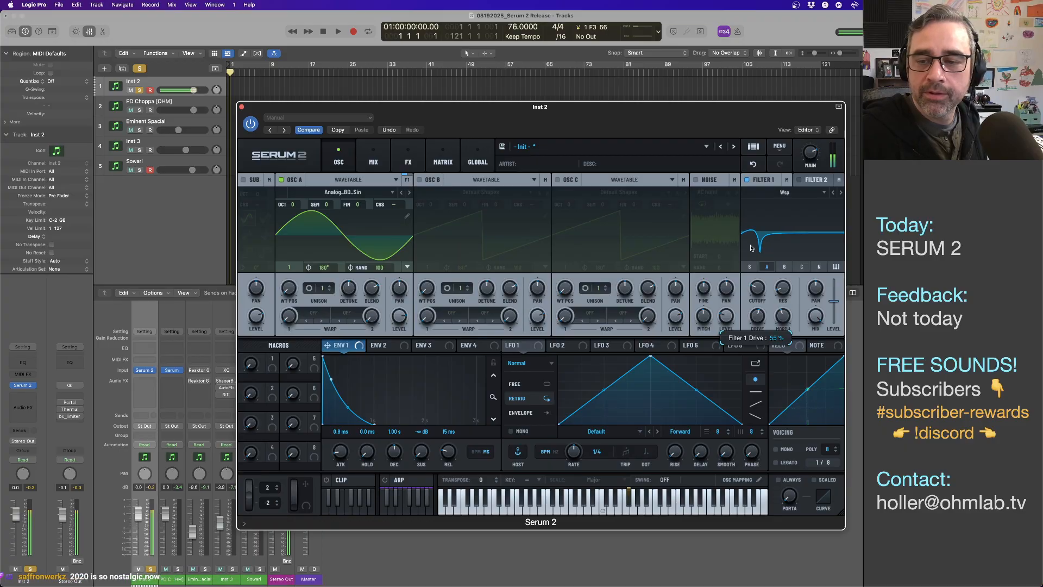
{"action": "left_click_drag", "start_coordinate": [787, 321], "coordinate": [757, 271]}
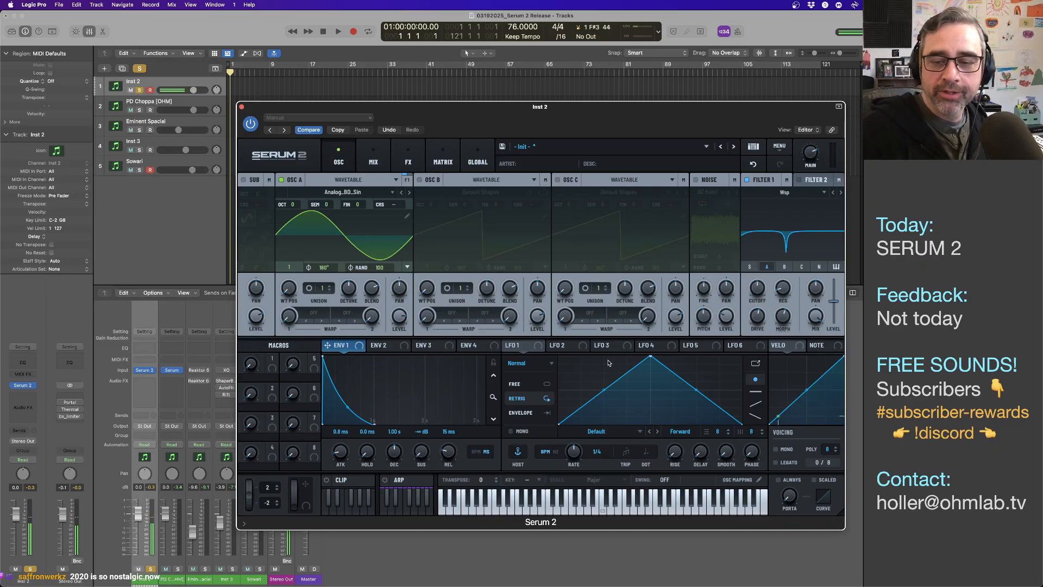
{"action": "left_click_drag", "start_coordinate": [506, 345], "coordinate": [750, 301]}
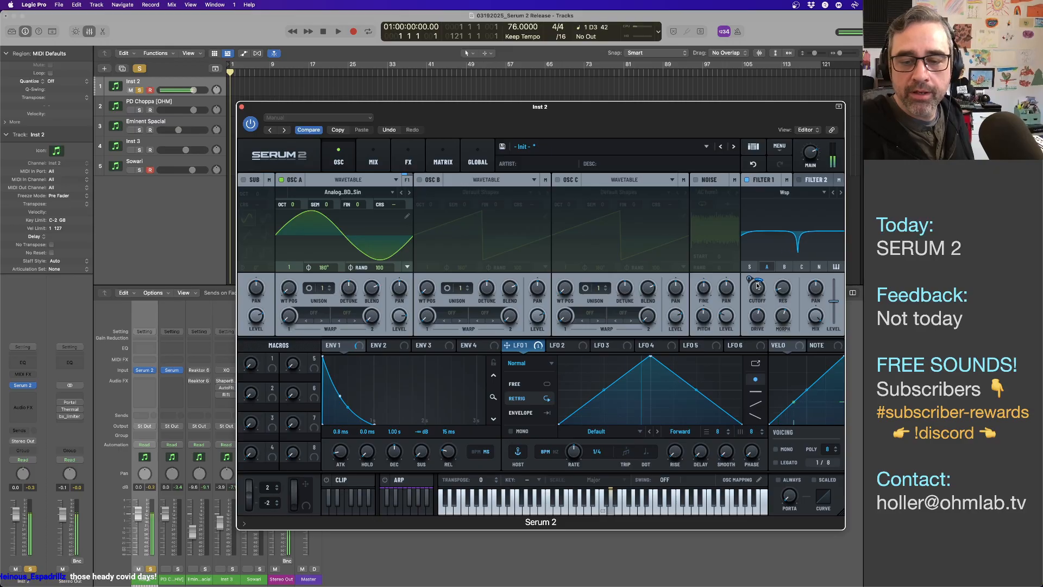
{"action": "left_click_drag", "start_coordinate": [574, 458], "coordinate": [575, 443]}
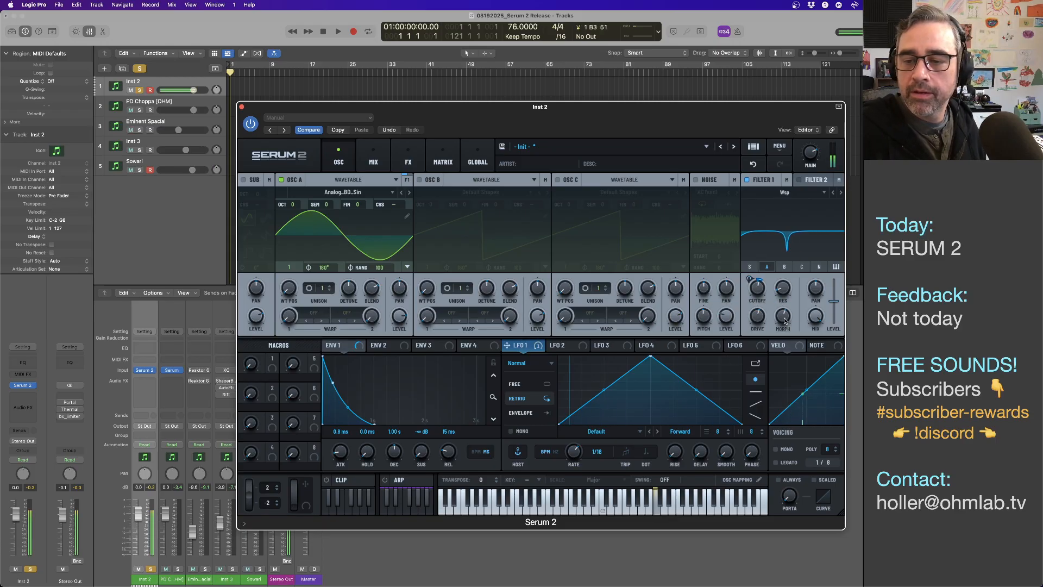
{"action": "mouse_move", "coordinate": [784, 294]}
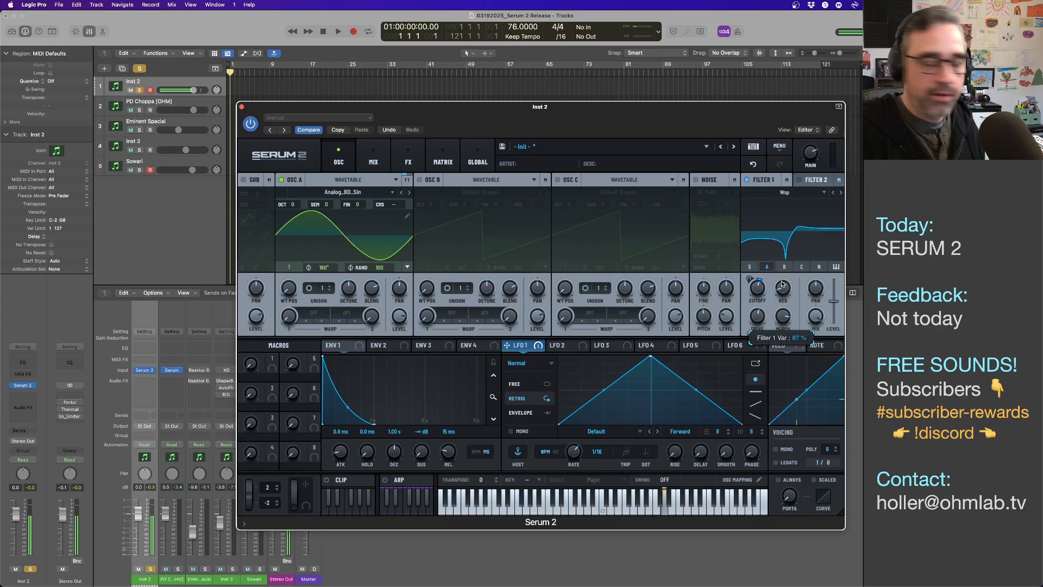
{"action": "left_click_drag", "start_coordinate": [783, 294], "coordinate": [777, 405]}
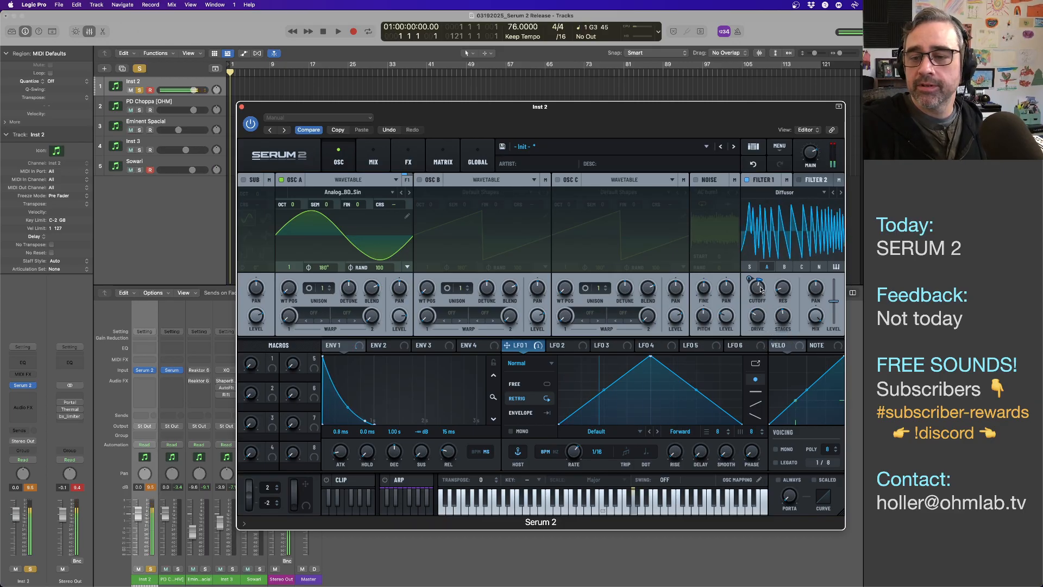
- Try the Diffusor type on Filter 1 with a 19 Hz cutoff, adjusting the LFO 1 modulation depth and the stages
{"action": "left_click_drag", "start_coordinate": [760, 289], "coordinate": [760, 335]}
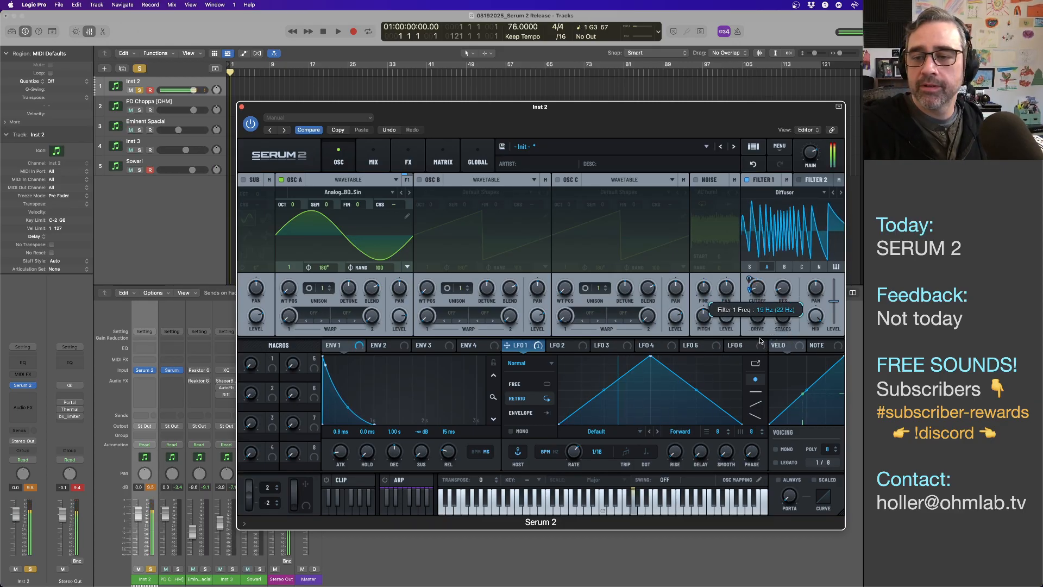
{"action": "left_click_drag", "start_coordinate": [750, 278], "coordinate": [763, 241]}
{"action": "mouse_move", "coordinate": [785, 319]}
{"action": "left_mouse_down"}
{"action": "mouse_move", "coordinate": [784, 366]}
{"action": "mouse_move", "coordinate": [783, 338]}
{"action": "left_mouse_up"}
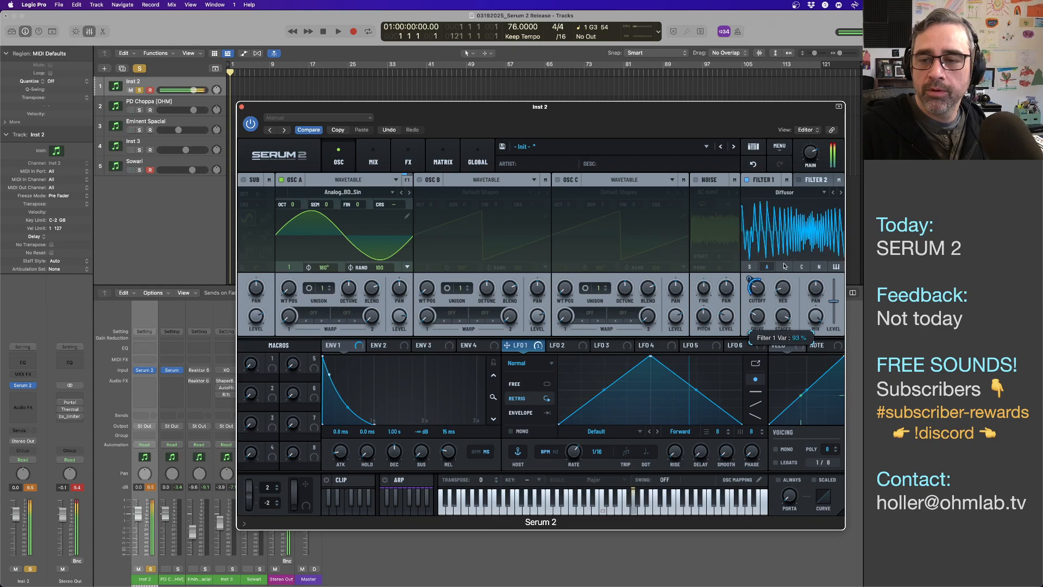
{"action": "left_click_drag", "start_coordinate": [783, 266], "coordinate": [784, 309]}
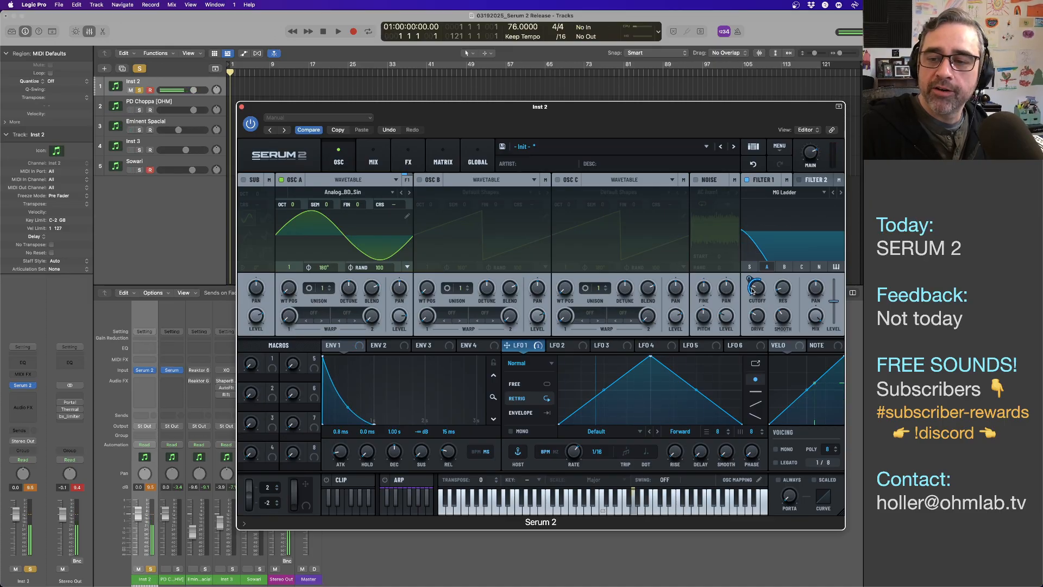
- Switch Filter 1 from MG Ladder to MG Dirty, set its cutoff to 239 Hz, and reduce the LFO 1 modulation depth
{"action": "left_click_drag", "start_coordinate": [753, 290], "coordinate": [755, 261]}
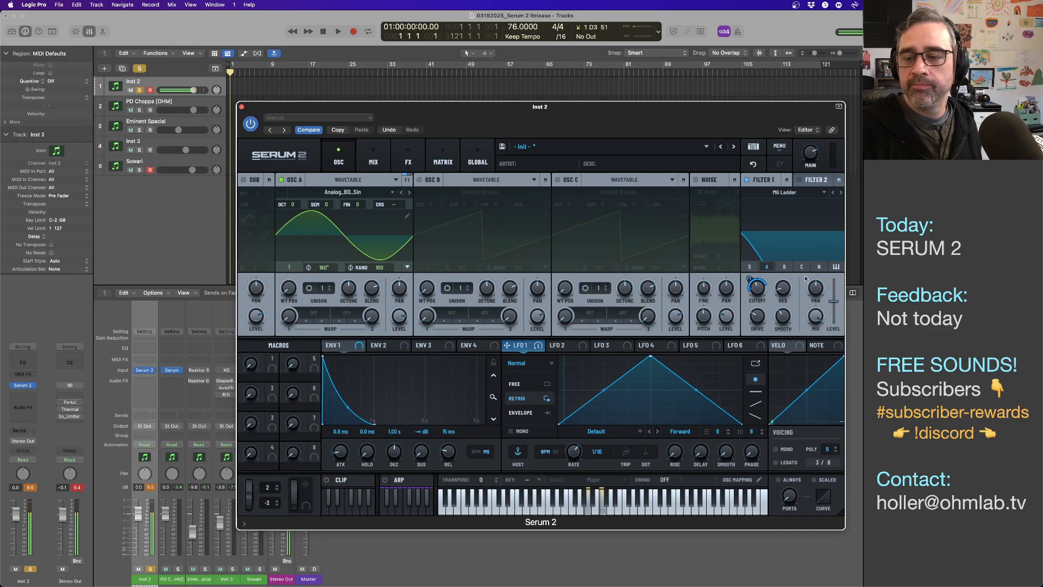
{"action": "left_click", "coordinate": [840, 193]}
{"action": "left_click", "coordinate": [840, 192]}
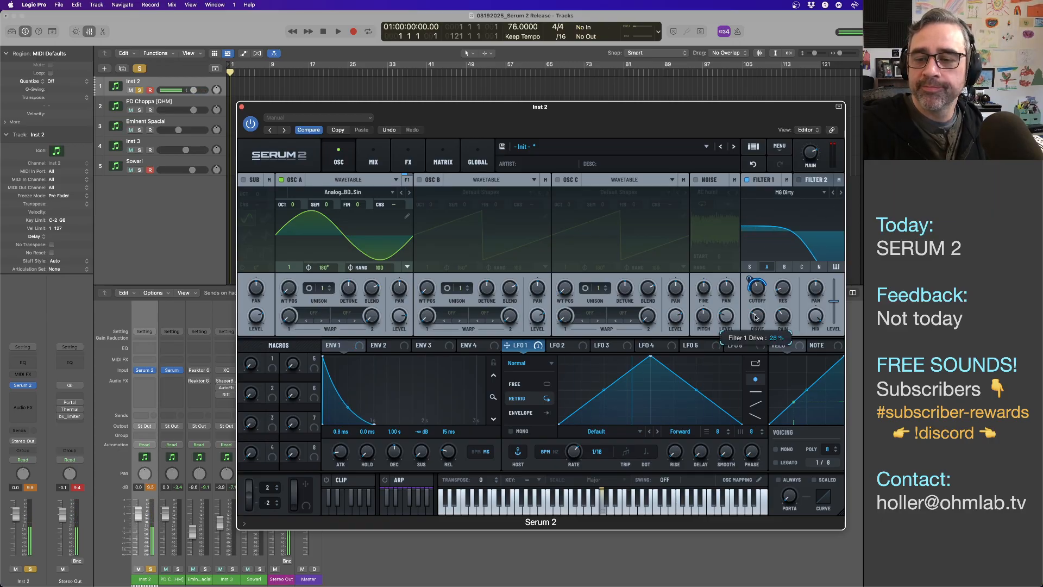
{"action": "mouse_move", "coordinate": [756, 291]}
{"action": "left_mouse_down"}
{"action": "mouse_move", "coordinate": [757, 257]}
{"action": "mouse_move", "coordinate": [755, 275]}
{"action": "left_mouse_up"}
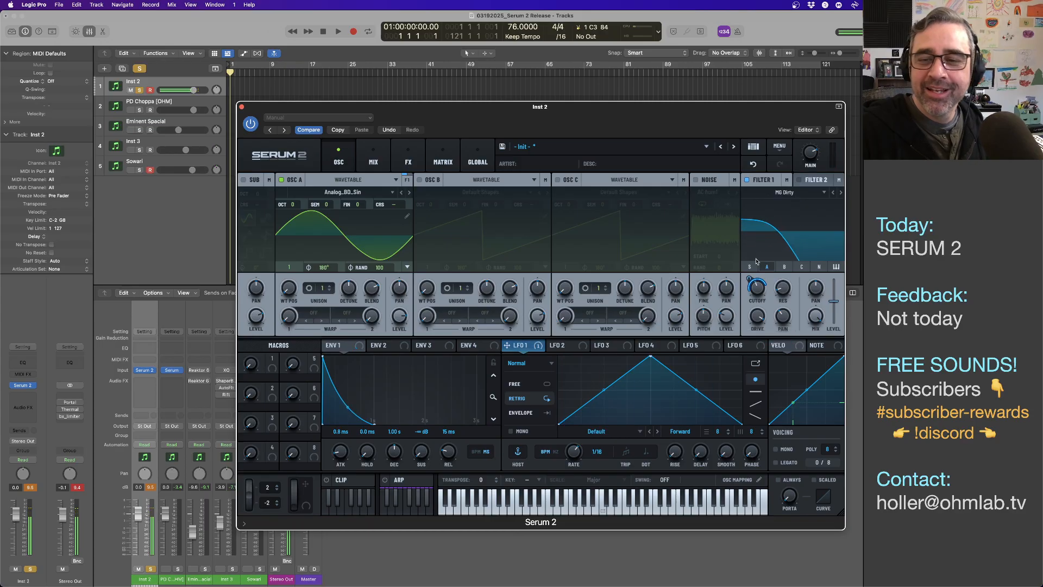
{"action": "mouse_move", "coordinate": [749, 277]}
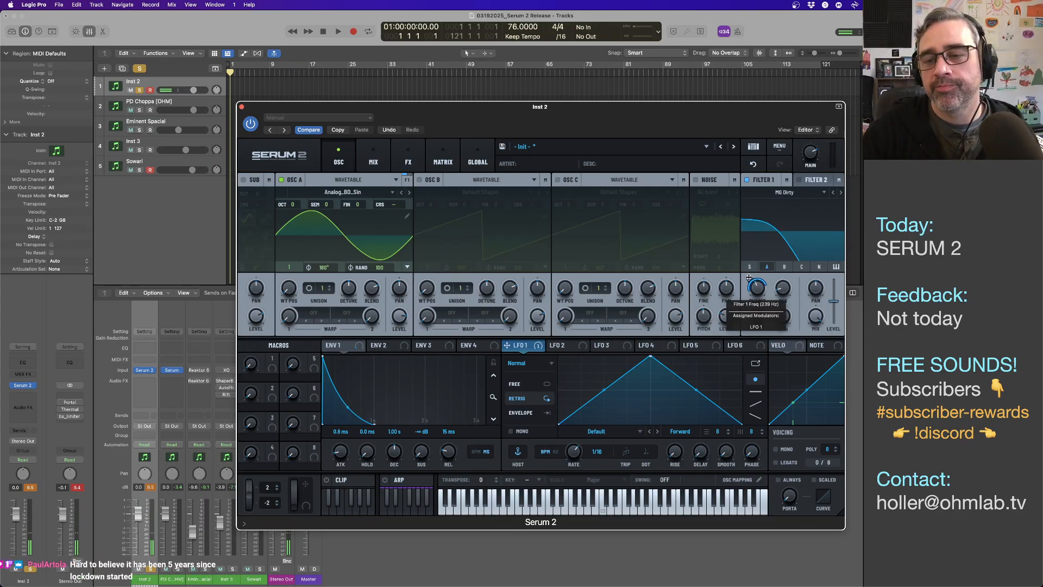
{"action": "left_click_drag", "start_coordinate": [749, 278], "coordinate": [751, 308]}
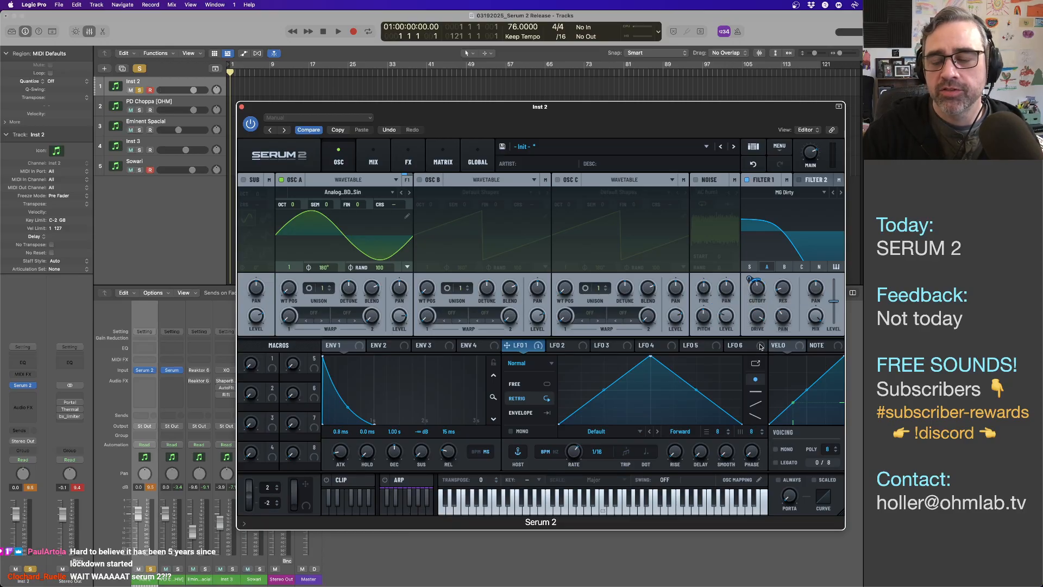
- Raise the MG Dirty filter's drive to 82% and sweep its Var amount and cutoff frequency
{"action": "mouse_move", "coordinate": [755, 326]}
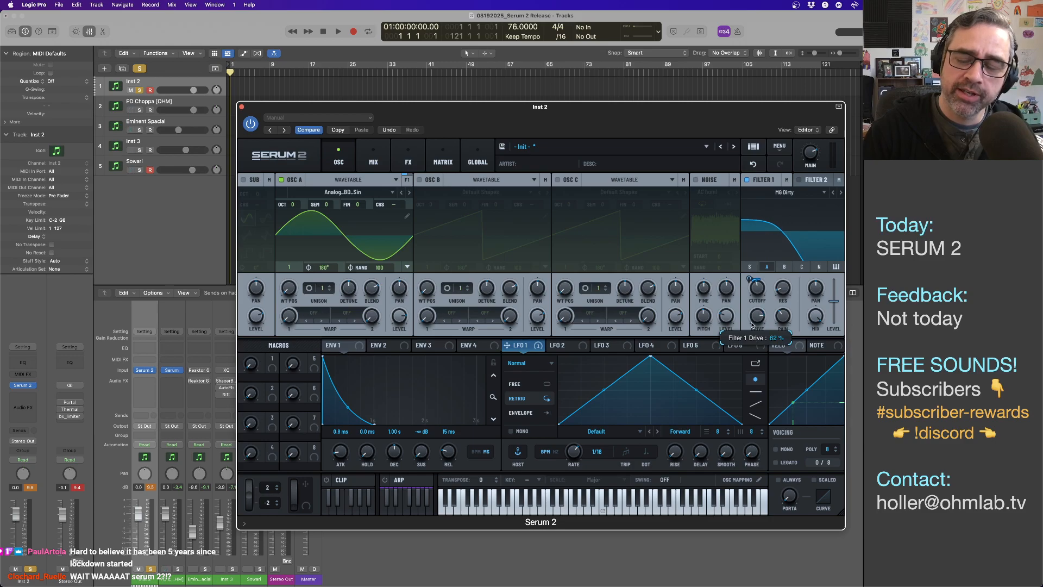
{"action": "left_click_drag", "start_coordinate": [752, 325], "coordinate": [760, 319]}
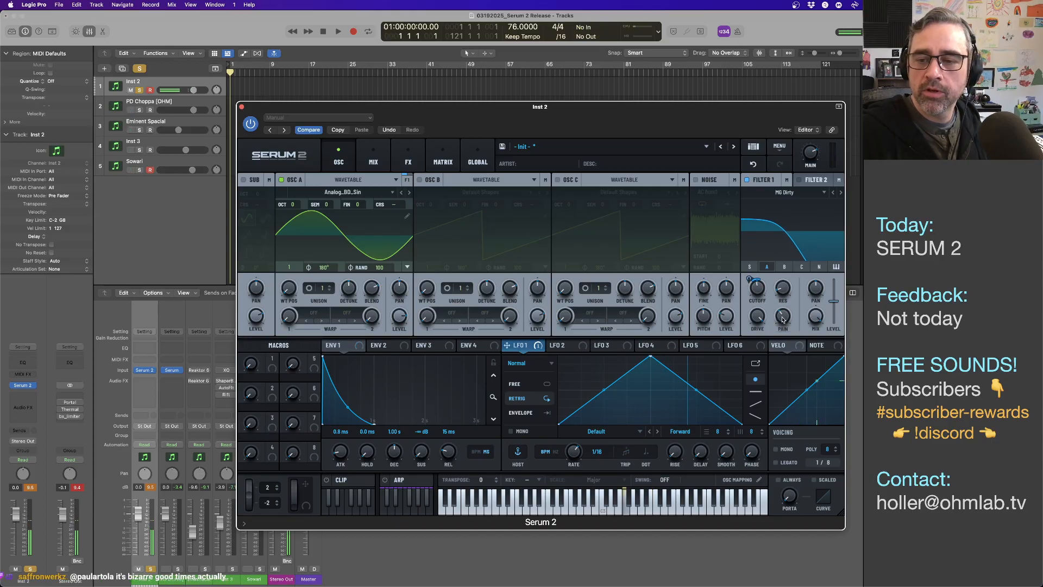
{"action": "left_click_drag", "start_coordinate": [783, 319], "coordinate": [779, 257]}
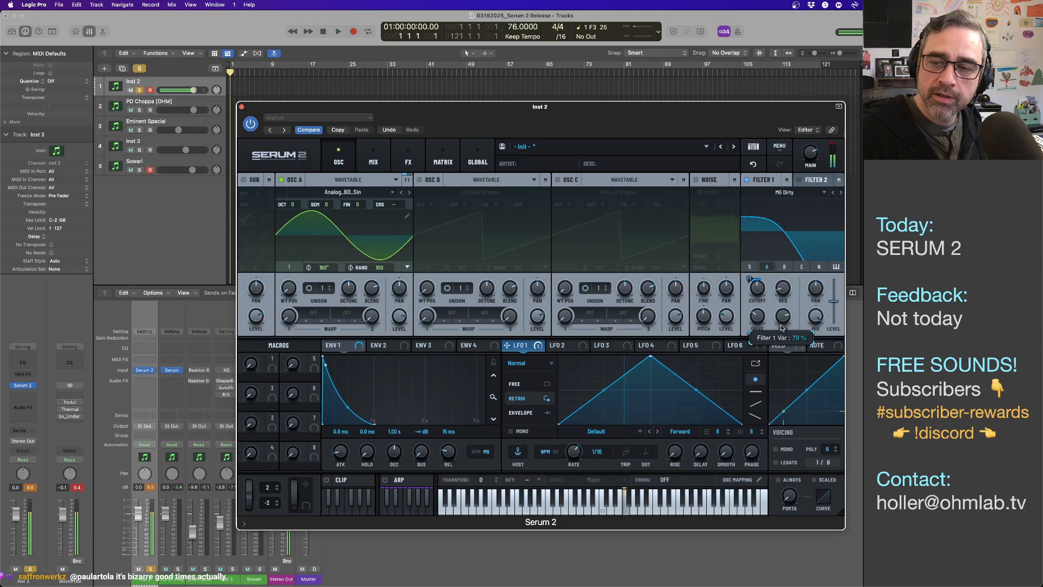
{"action": "left_click_drag", "start_coordinate": [782, 321], "coordinate": [759, 245]}
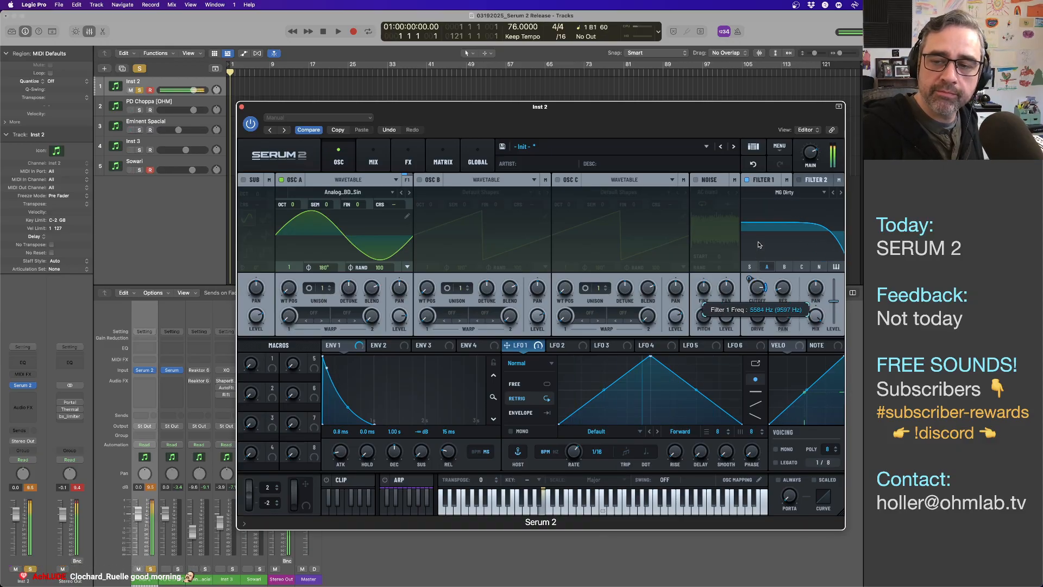
{"action": "left_click_drag", "start_coordinate": [780, 317], "coordinate": [779, 314]}
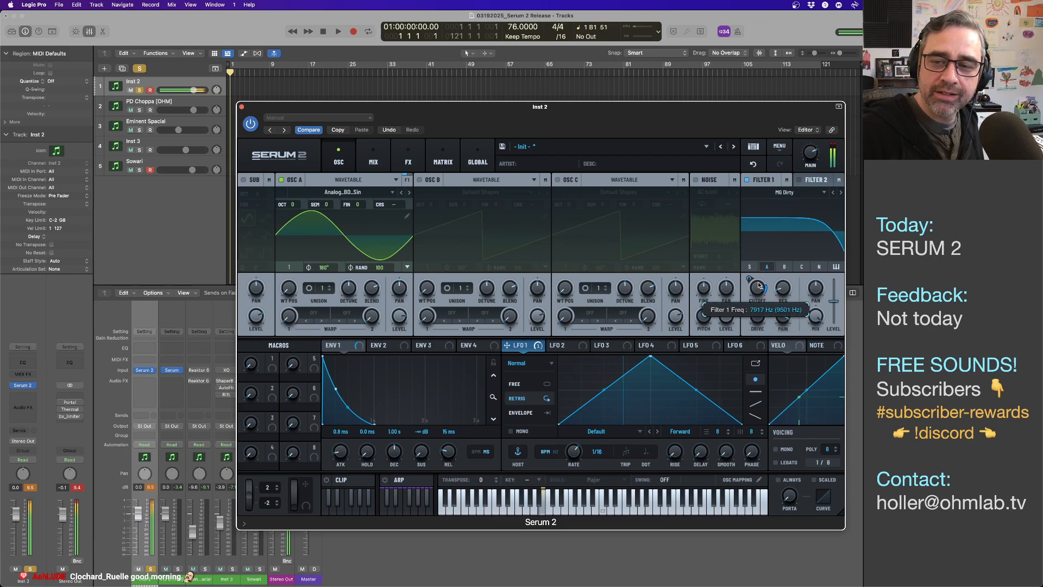
{"action": "left_click_drag", "start_coordinate": [759, 288], "coordinate": [758, 304]}
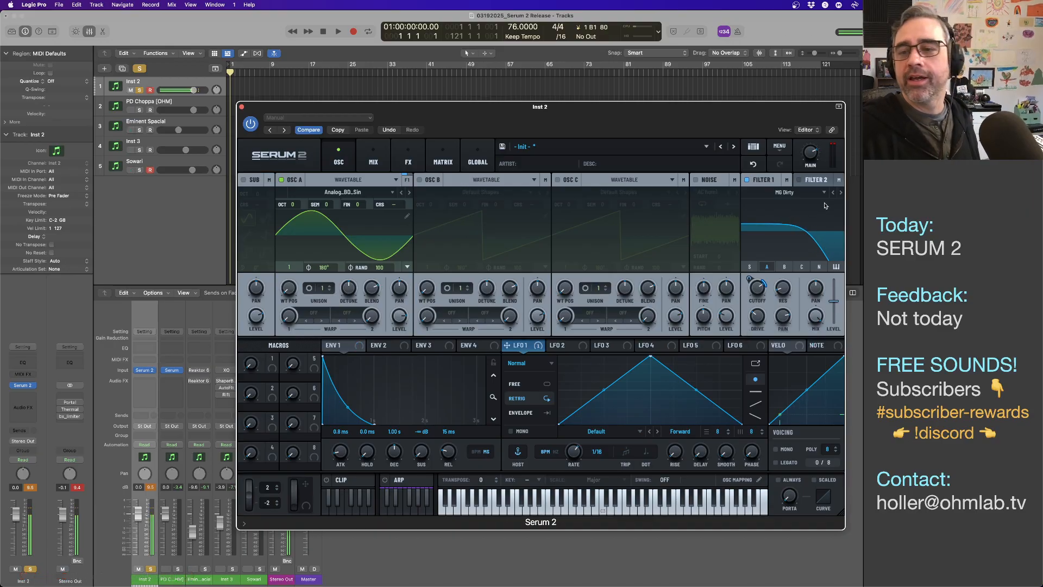
- Step Filter 1 through PZ SVF to the Comb 2 type from the S2 Filters category
{"action": "left_click", "coordinate": [840, 193]}
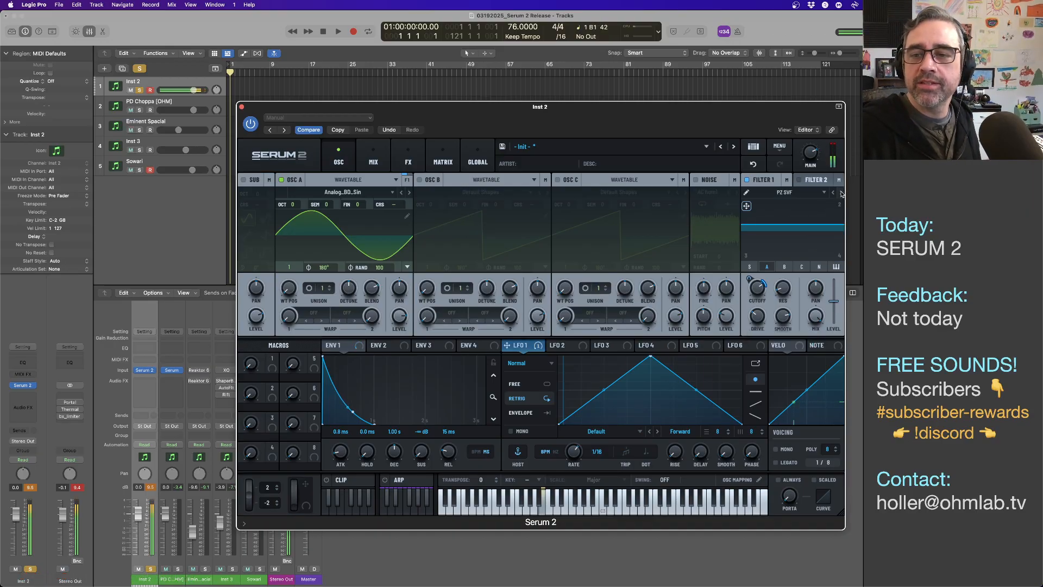
{"action": "left_click", "coordinate": [841, 193]}
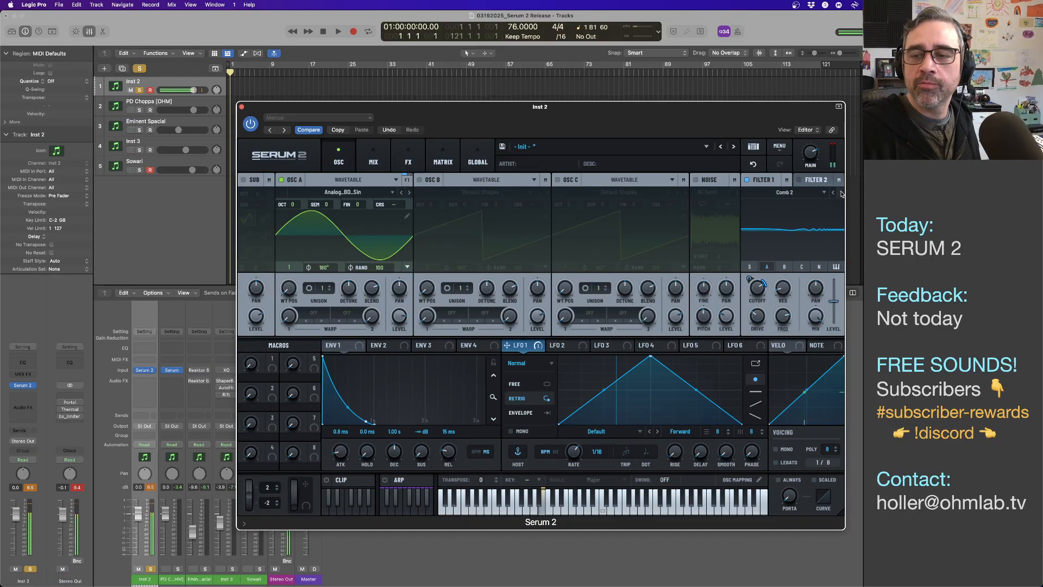
{"action": "left_click", "coordinate": [808, 194]}
{"action": "mouse_move", "coordinate": [807, 239]}
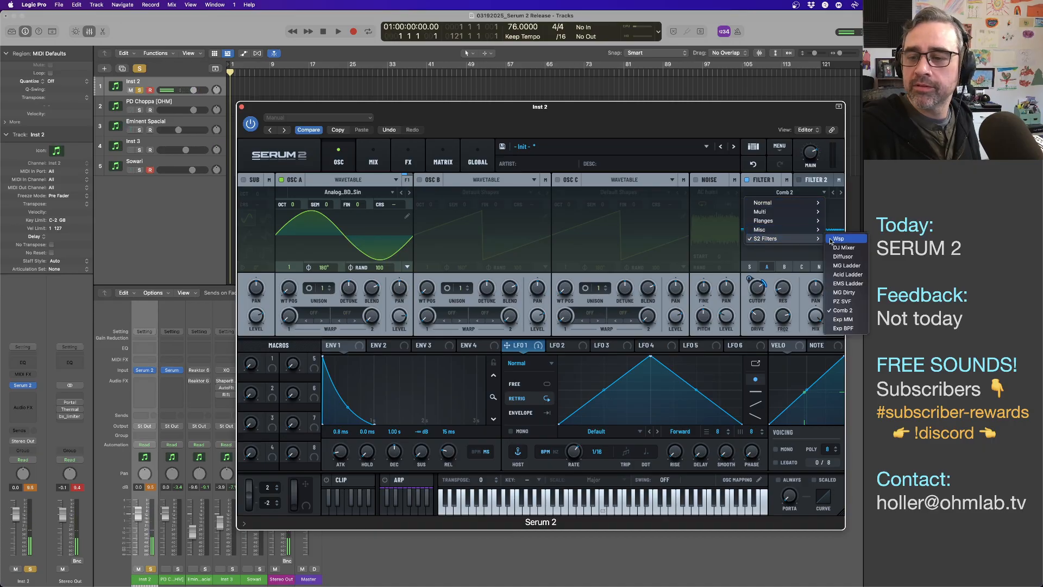
{"action": "left_click", "coordinate": [837, 313]}
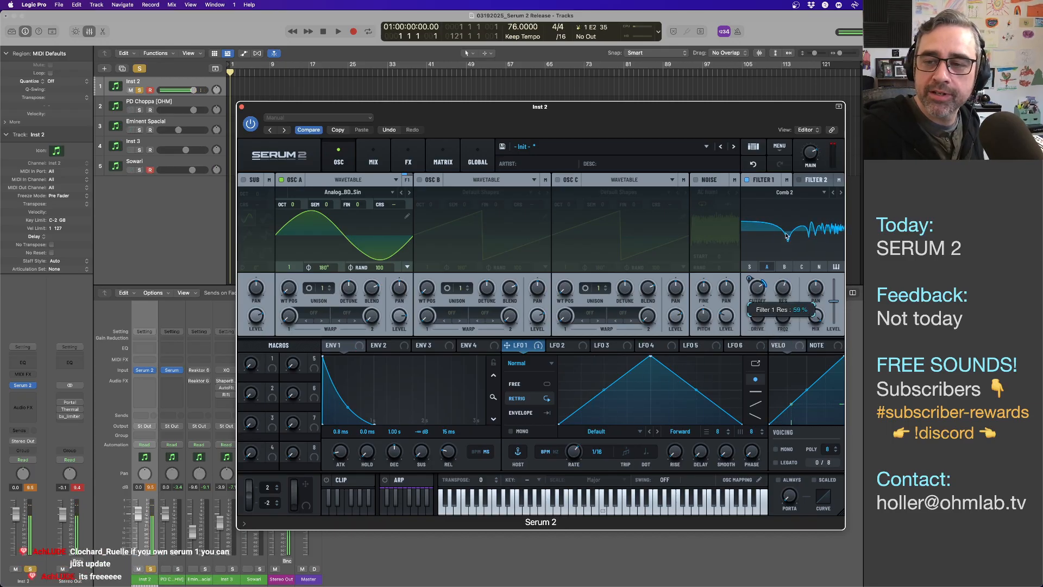
- Set the Comb 2 filter's resonance to 59% and cutoff to 1671 Hz, and remove the LFO 1 modulator from the cutoff
{"action": "mouse_move", "coordinate": [758, 287]}
{"action": "left_mouse_down"}
{"action": "mouse_move", "coordinate": [758, 299]}
{"action": "mouse_move", "coordinate": [784, 274]}
{"action": "mouse_move", "coordinate": [755, 277]}
{"action": "left_mouse_up"}
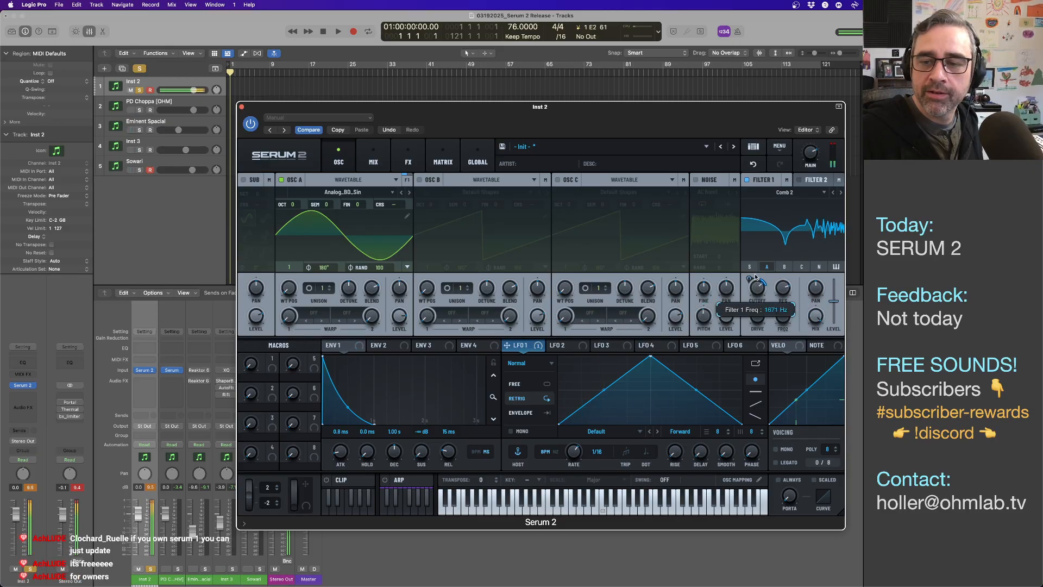
{"action": "right_click", "coordinate": [767, 284]}
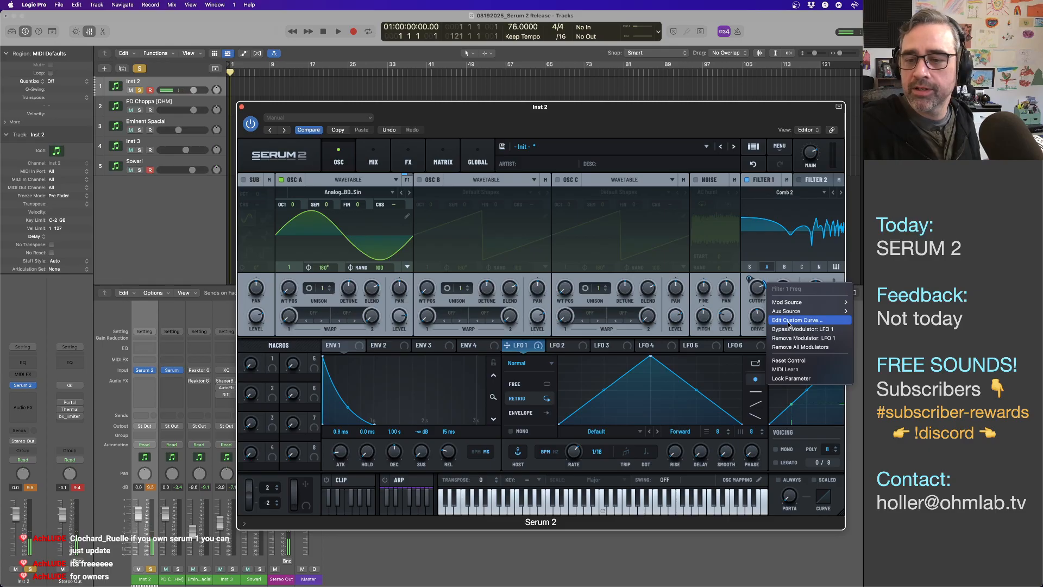
{"action": "left_click", "coordinate": [780, 337]}
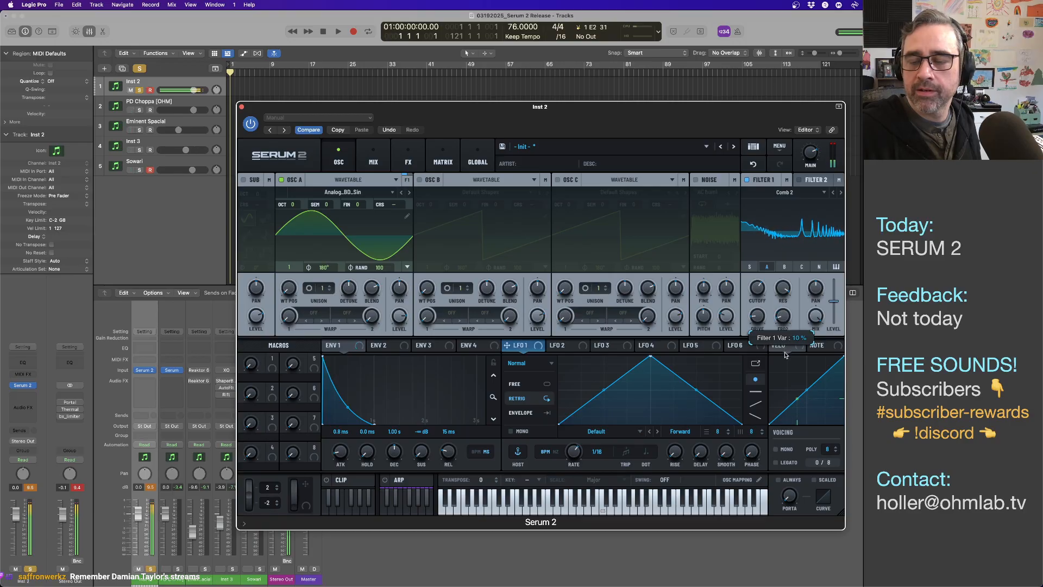
- Vary the Comb 2 filter's Var amount, lower its cutoff to about 724 Hz, and raise its resonance to 99%
{"action": "left_click_drag", "start_coordinate": [785, 350], "coordinate": [784, 311]}
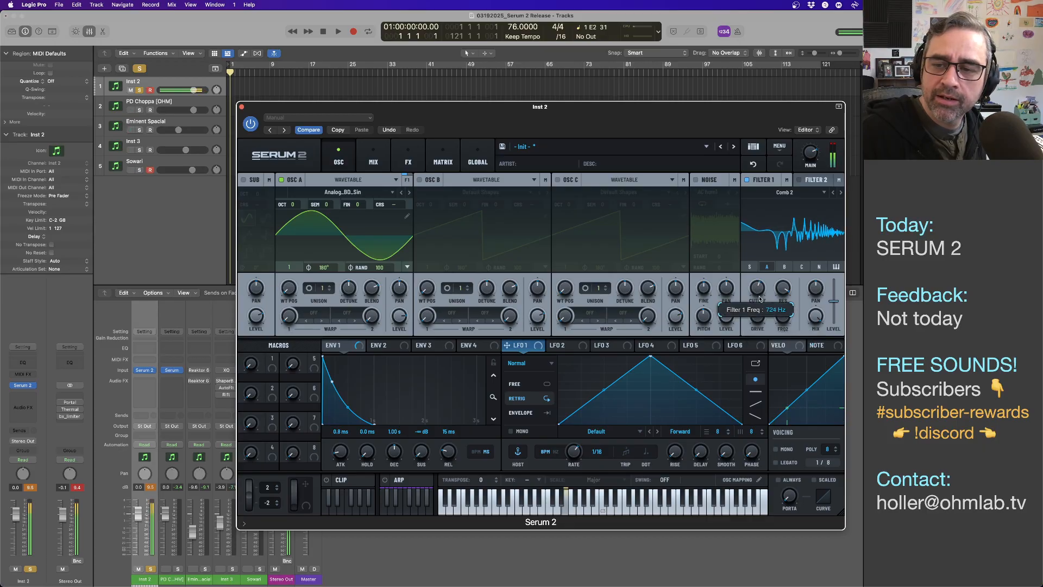
{"action": "mouse_move", "coordinate": [781, 314]}
{"action": "left_mouse_down"}
{"action": "mouse_move", "coordinate": [778, 357]}
{"action": "mouse_move", "coordinate": [778, 294]}
{"action": "left_mouse_up"}
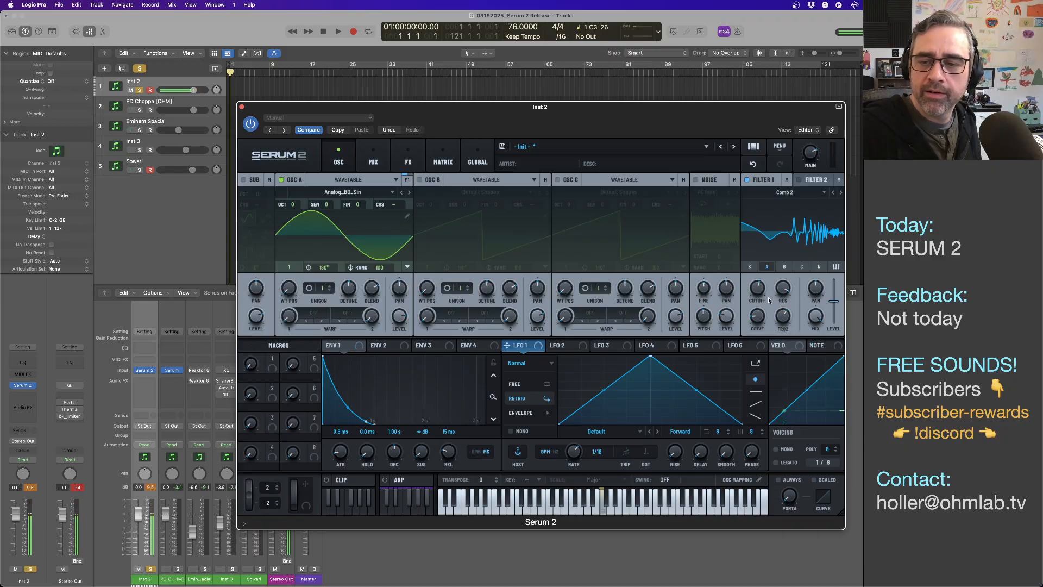
{"action": "mouse_move", "coordinate": [783, 292]}
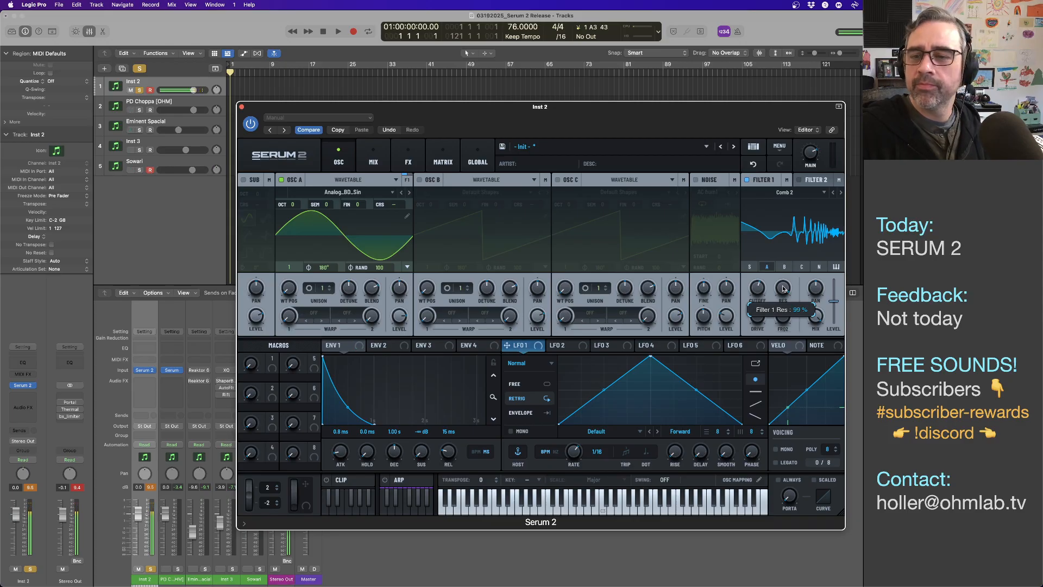
{"action": "left_click_drag", "start_coordinate": [783, 289], "coordinate": [781, 288]}
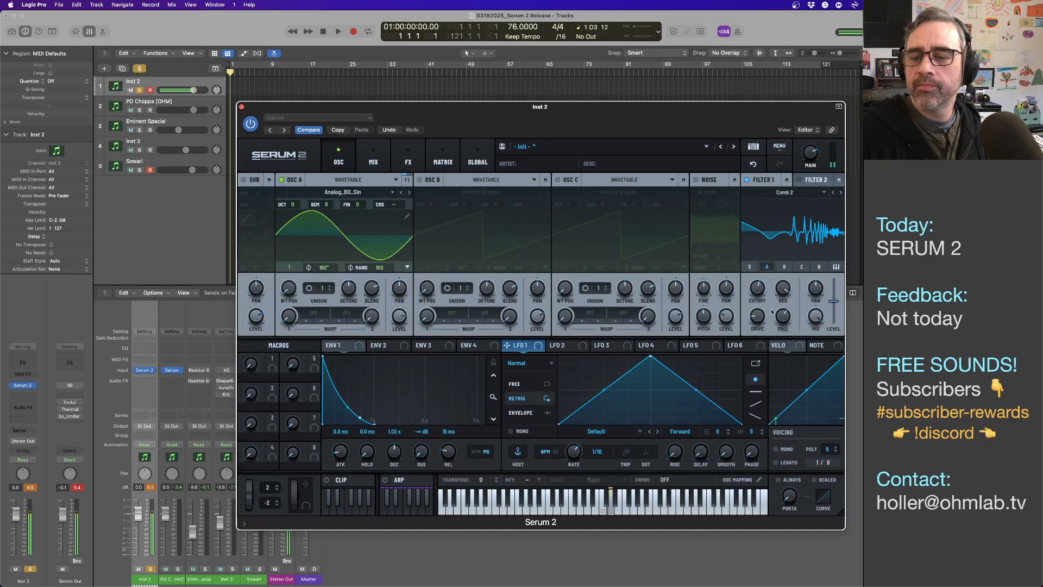
- Turn down the Comb 2 filter's Freq amount and switch Filter 1 to the Diffusor type from the S2 Filters category
{"action": "mouse_move", "coordinate": [784, 318]}
{"action": "left_click_drag", "start_coordinate": [783, 318], "coordinate": [780, 393]}
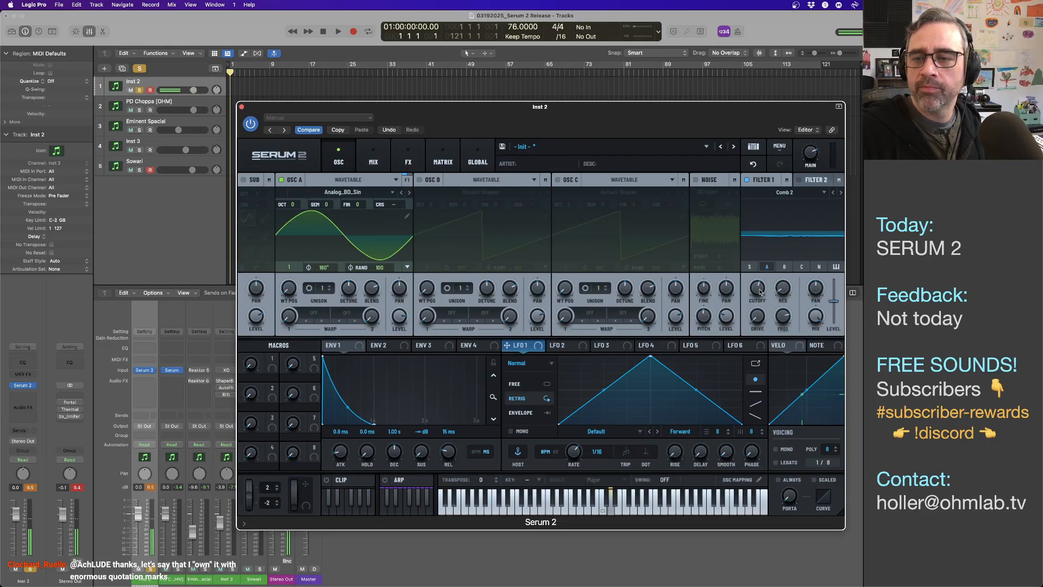
{"action": "left_click", "coordinate": [841, 193]}
{"action": "left_click", "coordinate": [799, 193]}
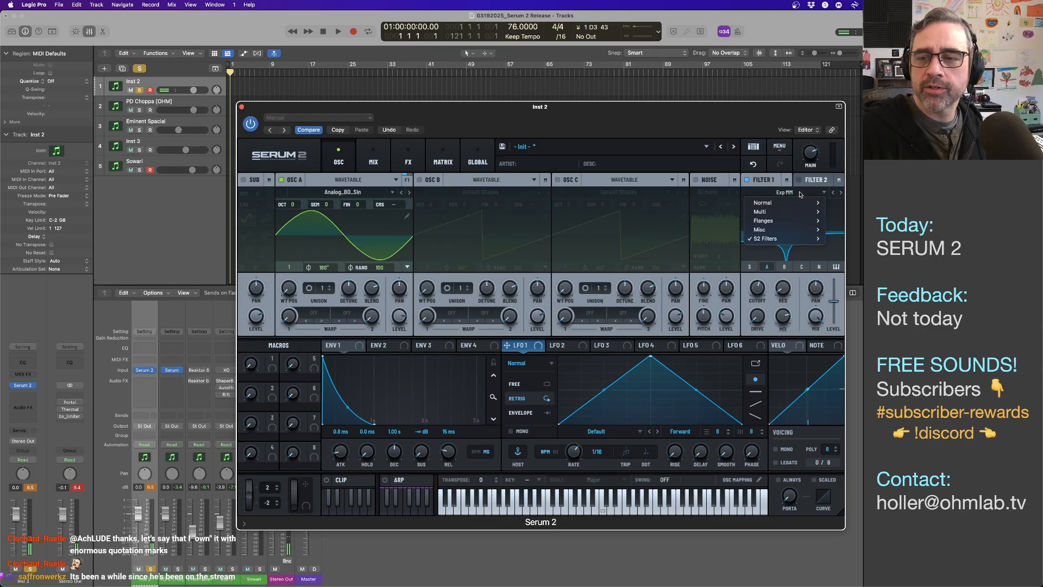
{"action": "mouse_move", "coordinate": [778, 238]}
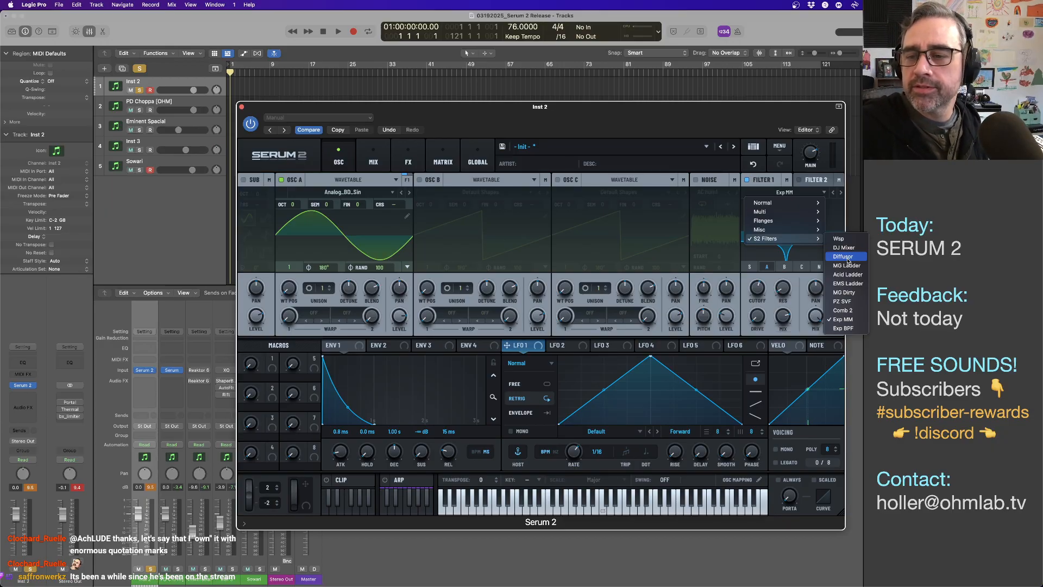
{"action": "left_click", "coordinate": [846, 257]}
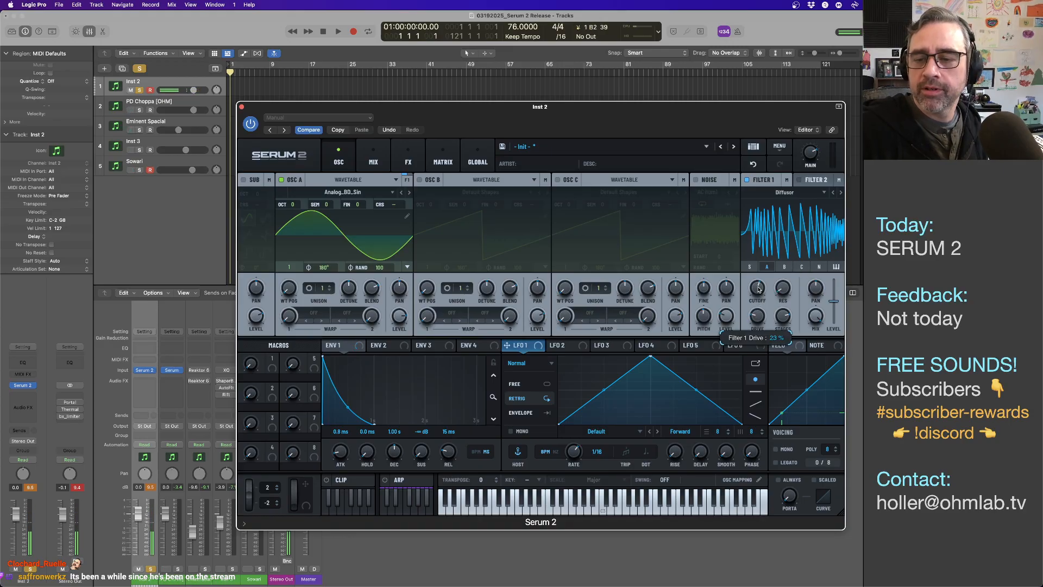
- Lower the Diffusor filter's cutoff and assign LFO 1 to modulate it
{"action": "mouse_move", "coordinate": [759, 286]}
{"action": "left_click_drag", "start_coordinate": [759, 286], "coordinate": [755, 353]}
{"action": "mouse_move", "coordinate": [759, 321]}
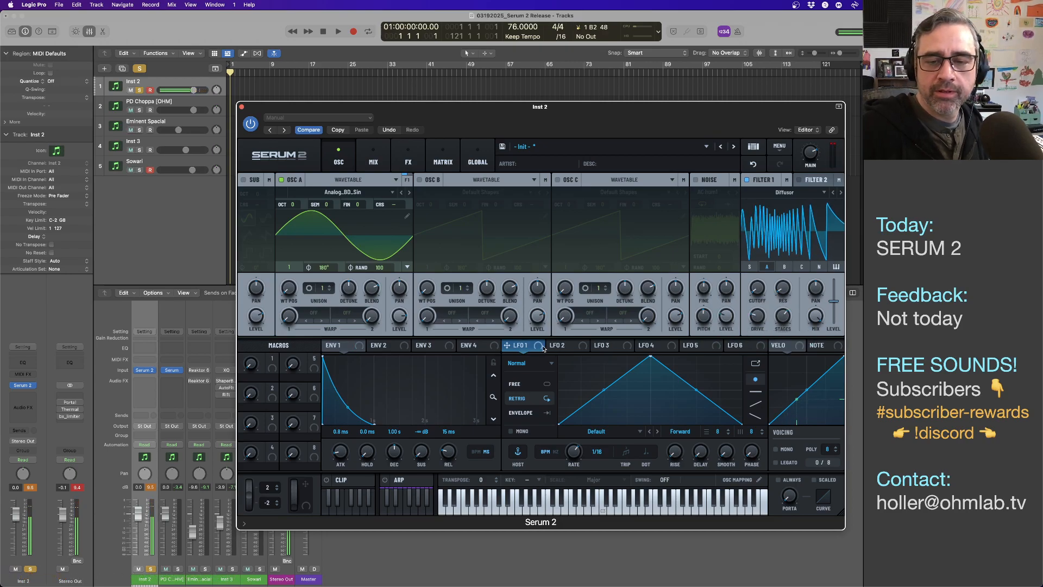
{"action": "left_click_drag", "start_coordinate": [544, 347], "coordinate": [750, 336]}
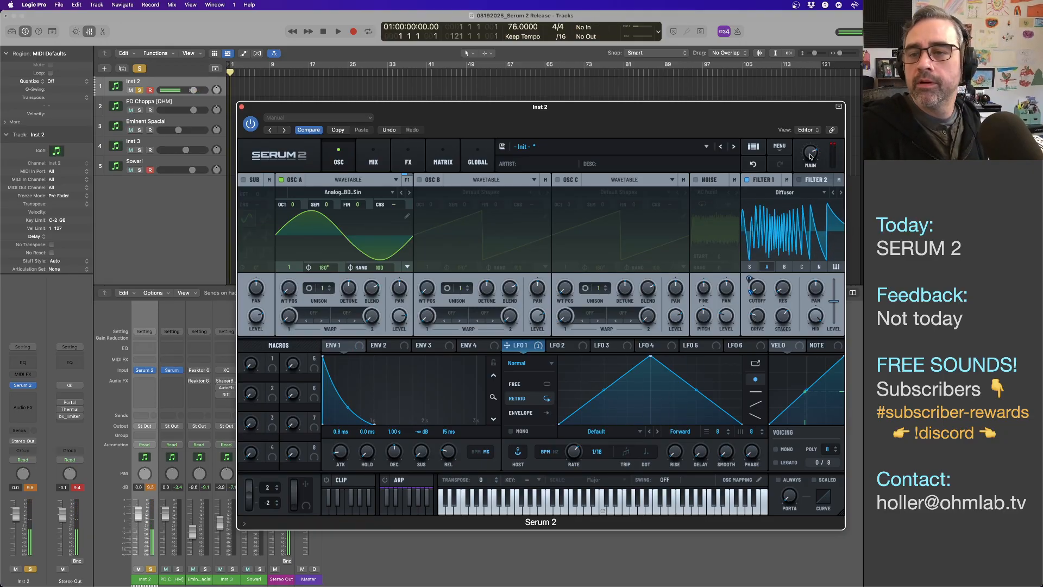
{"action": "mouse_move", "coordinate": [810, 157]}
{"action": "mouse_move", "coordinate": [397, 327]}
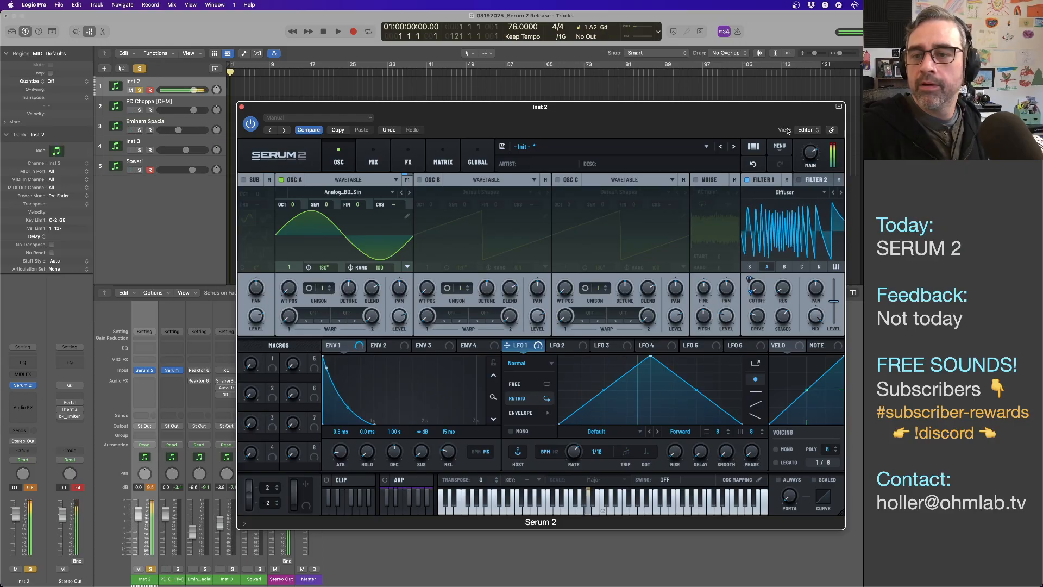
- Add a Bode effect to the main effects rack and vary its Shift amount
{"action": "left_click", "coordinate": [369, 163]}
{"action": "left_click", "coordinate": [408, 159]}
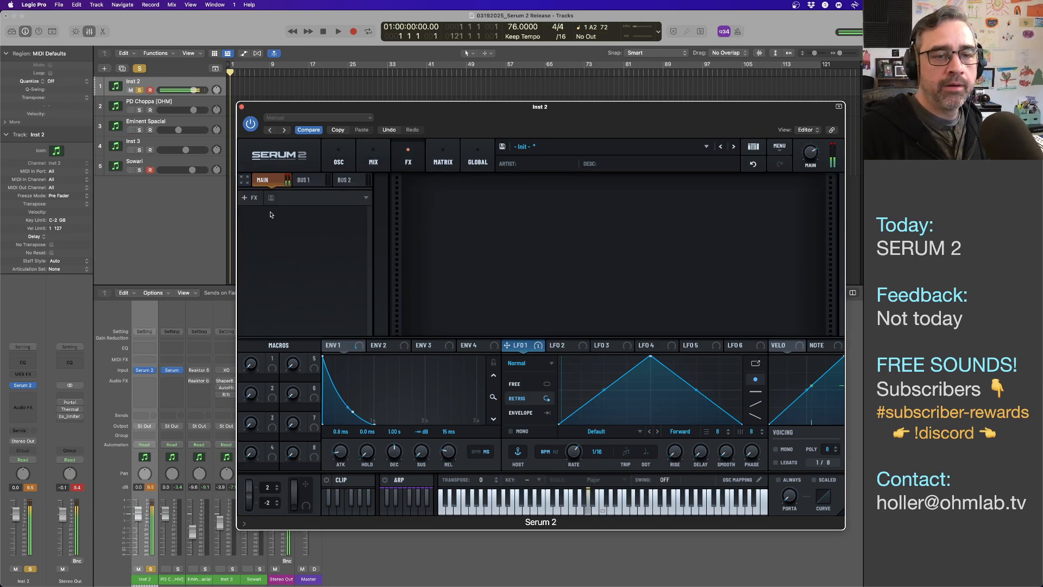
{"action": "left_click", "coordinate": [253, 198]}
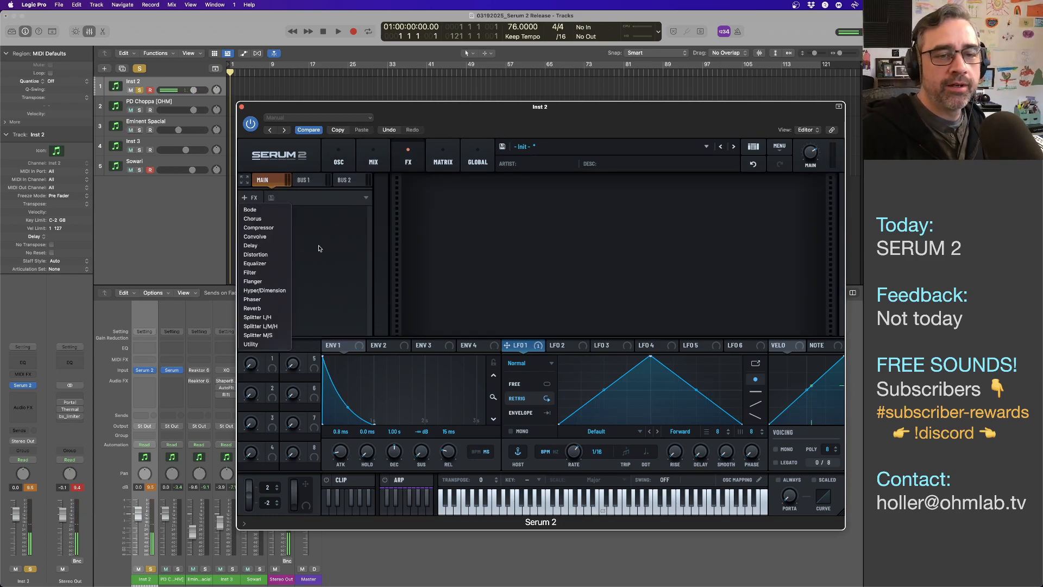
{"action": "left_click", "coordinate": [254, 211]}
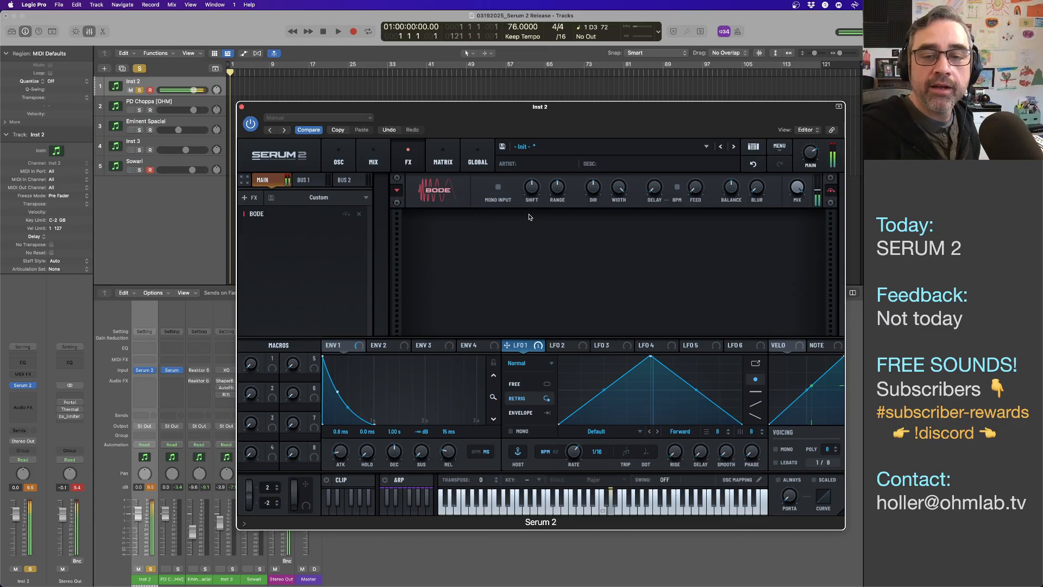
{"action": "mouse_move", "coordinate": [532, 191]}
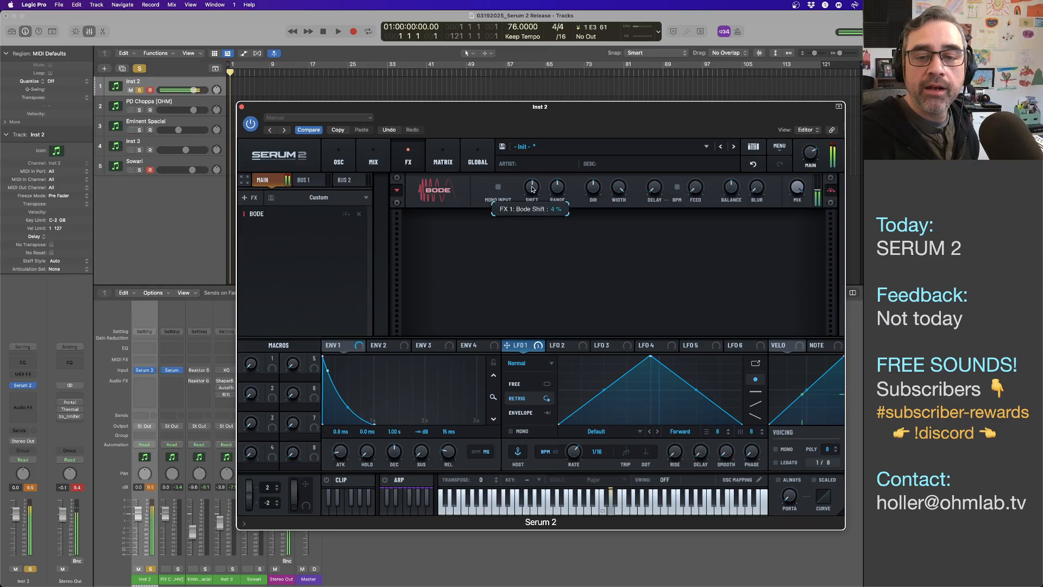
{"action": "mouse_move", "coordinate": [532, 188]}
{"action": "left_mouse_down"}
{"action": "mouse_move", "coordinate": [532, 164]}
{"action": "mouse_move", "coordinate": [532, 172]}
{"action": "left_mouse_up"}
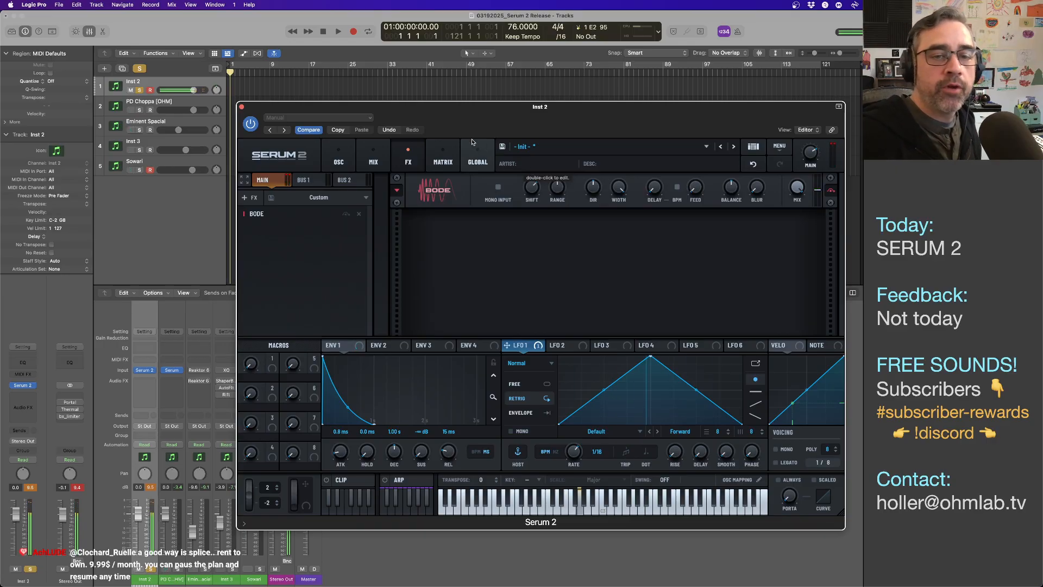
- Set oscillator A's unison to 3 voices and its unison detune to 0.13
{"action": "left_click", "coordinate": [337, 159]}
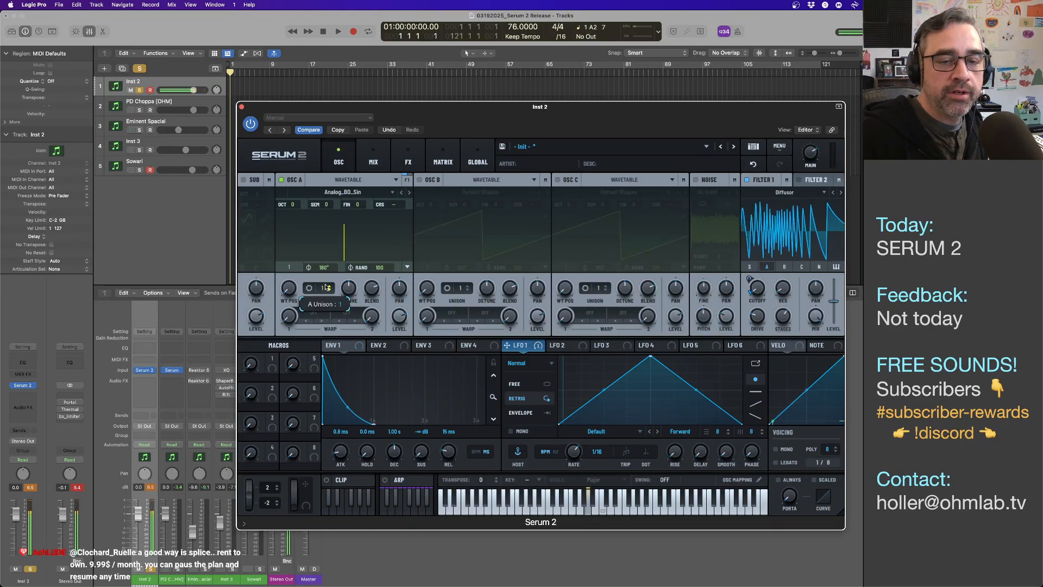
{"action": "left_click_drag", "start_coordinate": [328, 282], "coordinate": [326, 269]}
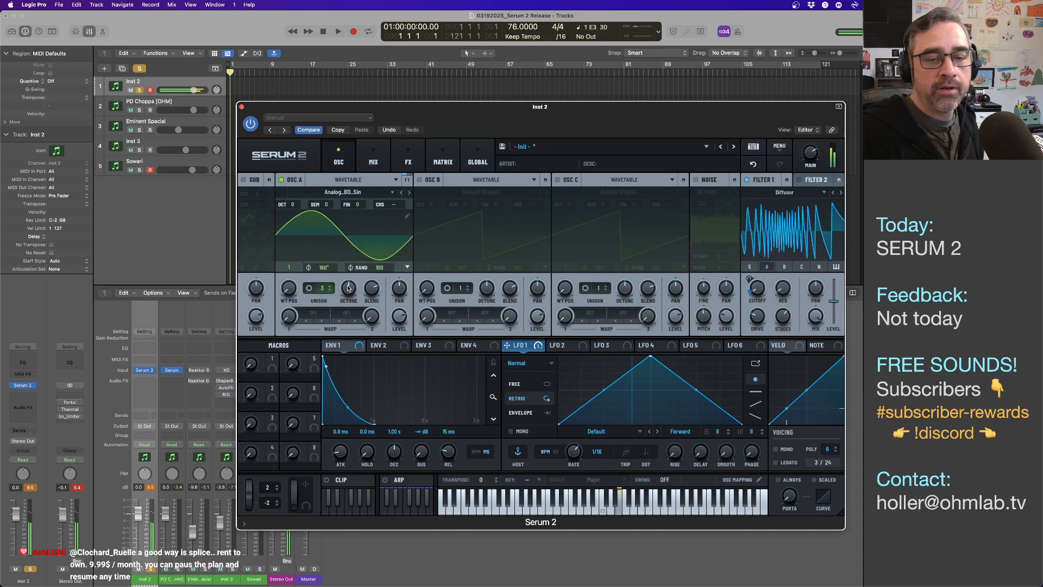
{"action": "left_click_drag", "start_coordinate": [349, 288], "coordinate": [349, 306]}
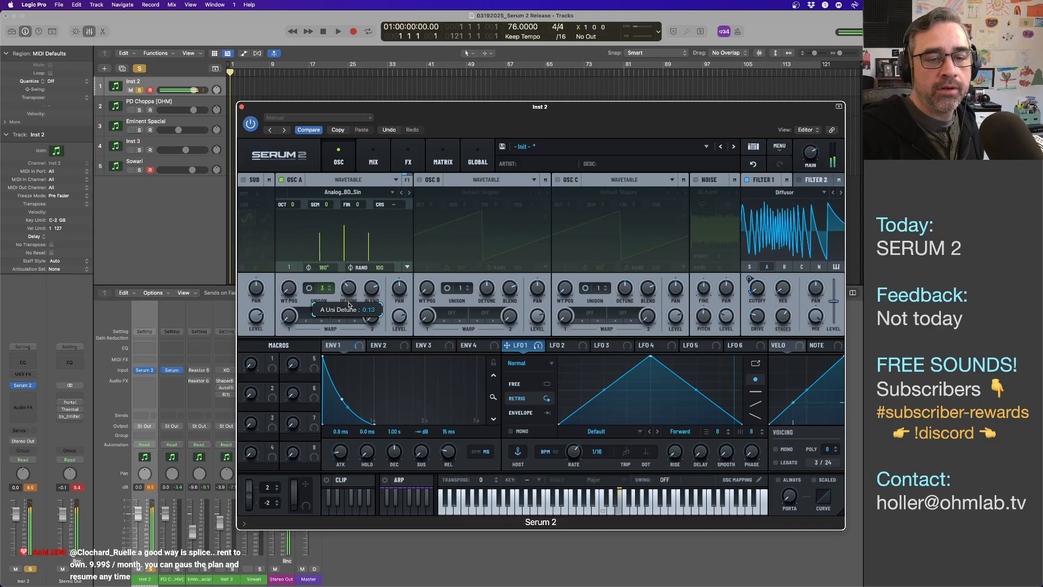
- Adjust oscillator A's wavetable position and assign LFO 2 to modulate it
{"action": "left_click", "coordinate": [321, 194]}
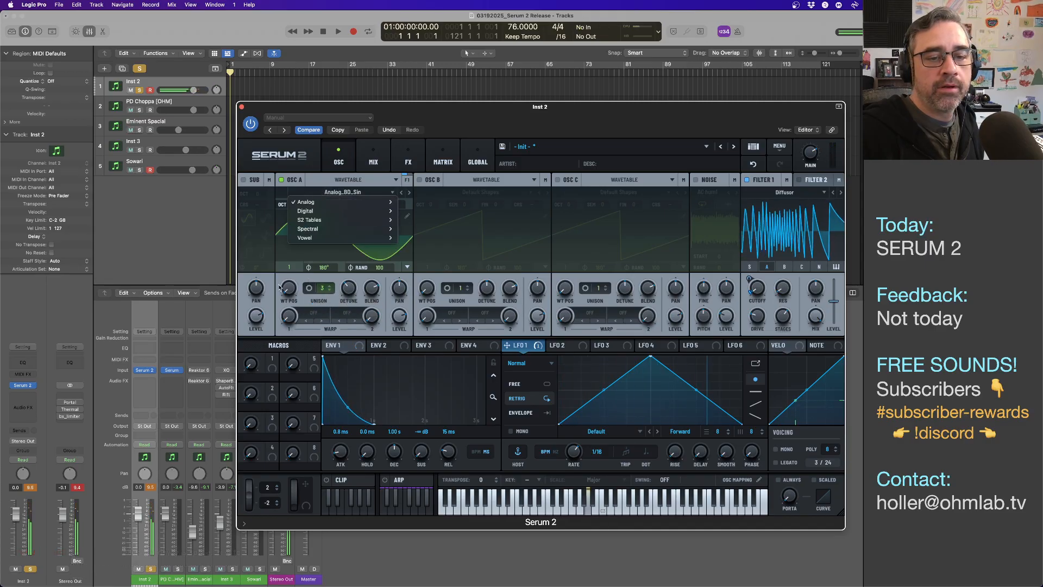
{"action": "mouse_move", "coordinate": [289, 288]}
{"action": "left_mouse_down"}
{"action": "mouse_move", "coordinate": [288, 237]}
{"action": "mouse_move", "coordinate": [289, 292]}
{"action": "left_mouse_up"}
{"action": "left_click", "coordinate": [566, 347]}
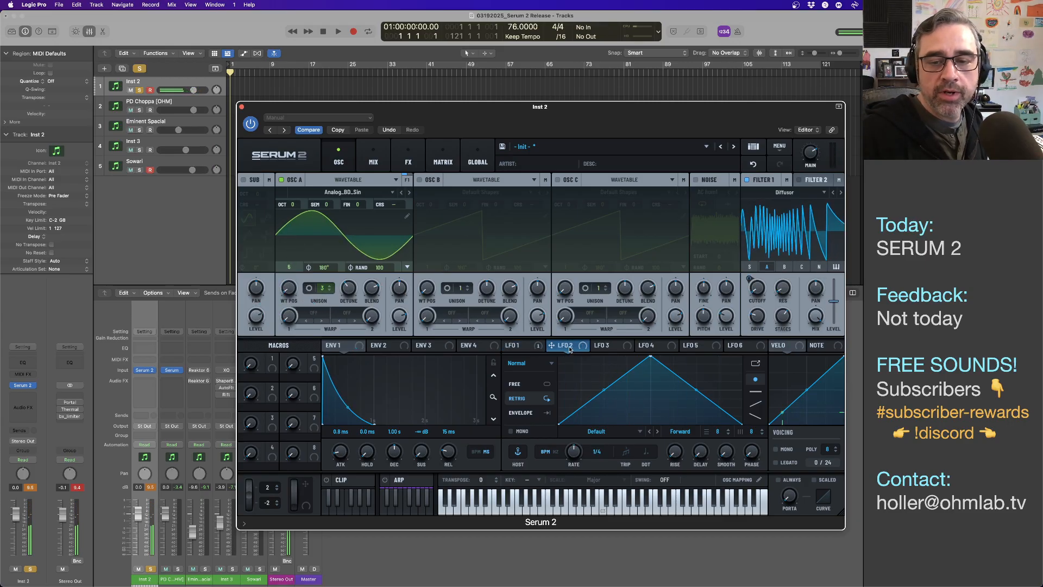
{"action": "left_click_drag", "start_coordinate": [582, 346], "coordinate": [289, 289]}
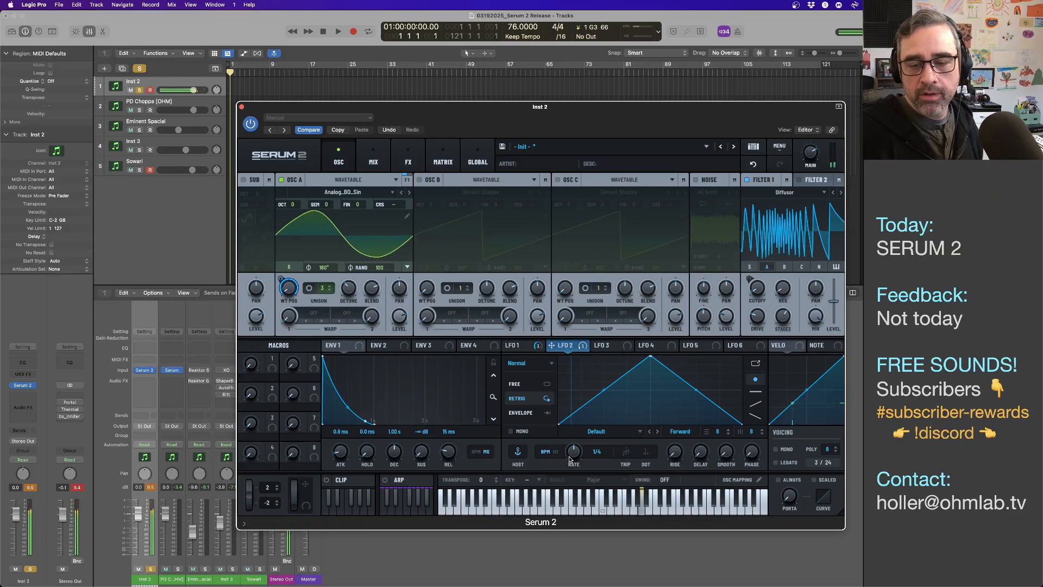
- Set LFO 2 to Free mode with a rate of 2 bar
{"action": "left_click_drag", "start_coordinate": [574, 466], "coordinate": [574, 474]}
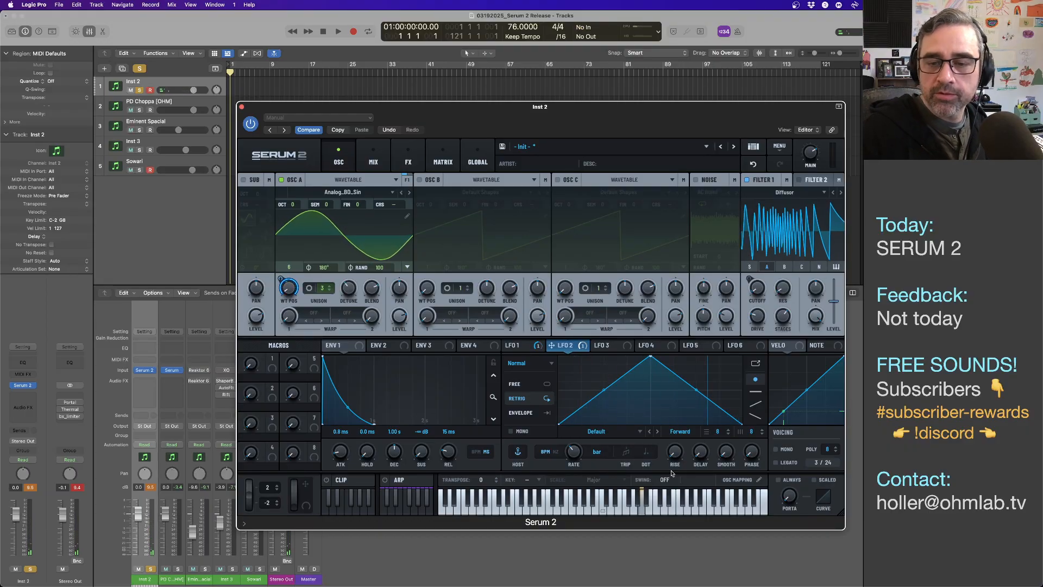
{"action": "left_click", "coordinate": [545, 384]}
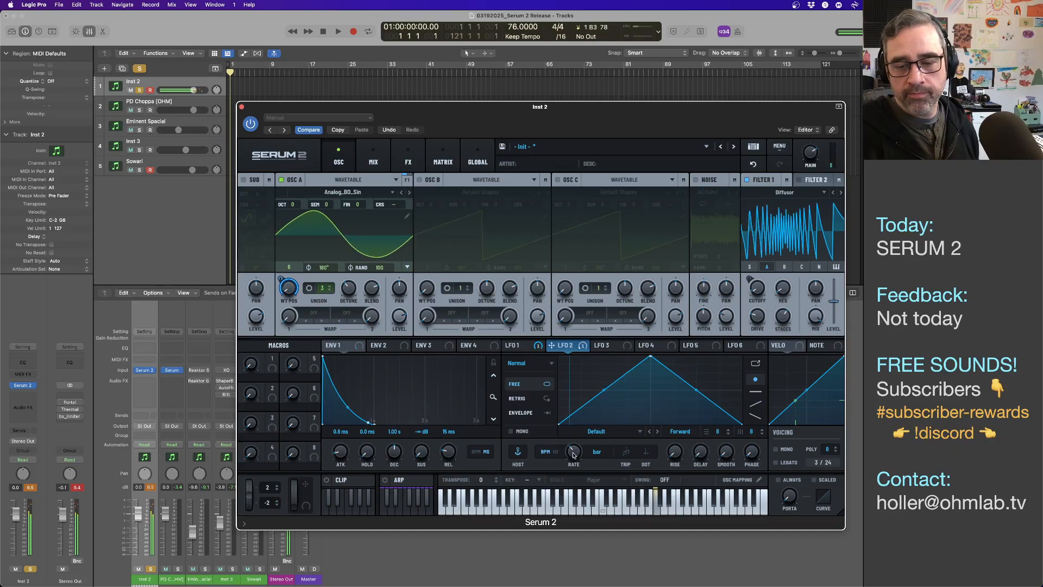
{"action": "left_click_drag", "start_coordinate": [573, 455], "coordinate": [573, 460]}
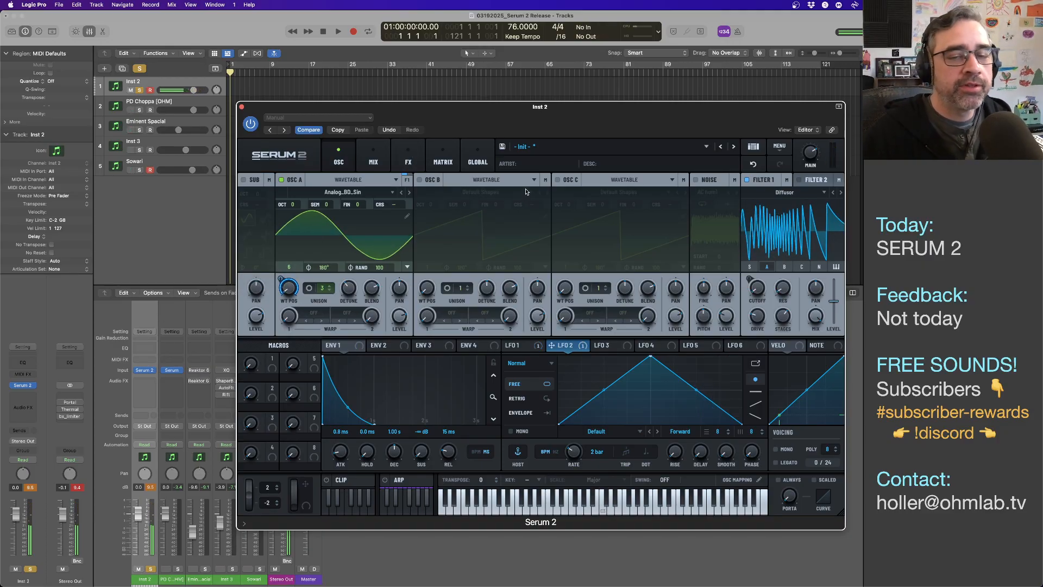
- Enable oscillator B at octave -1 and set oscillator A's first warp mode to FM (B)
{"action": "left_click", "coordinate": [420, 180]}
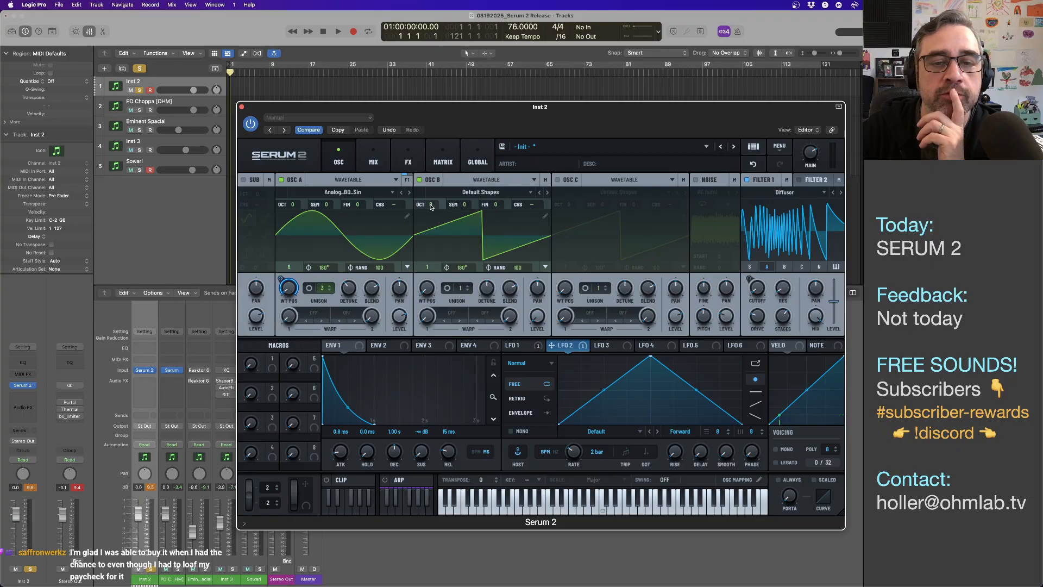
{"action": "left_click_drag", "start_coordinate": [431, 206], "coordinate": [431, 213]}
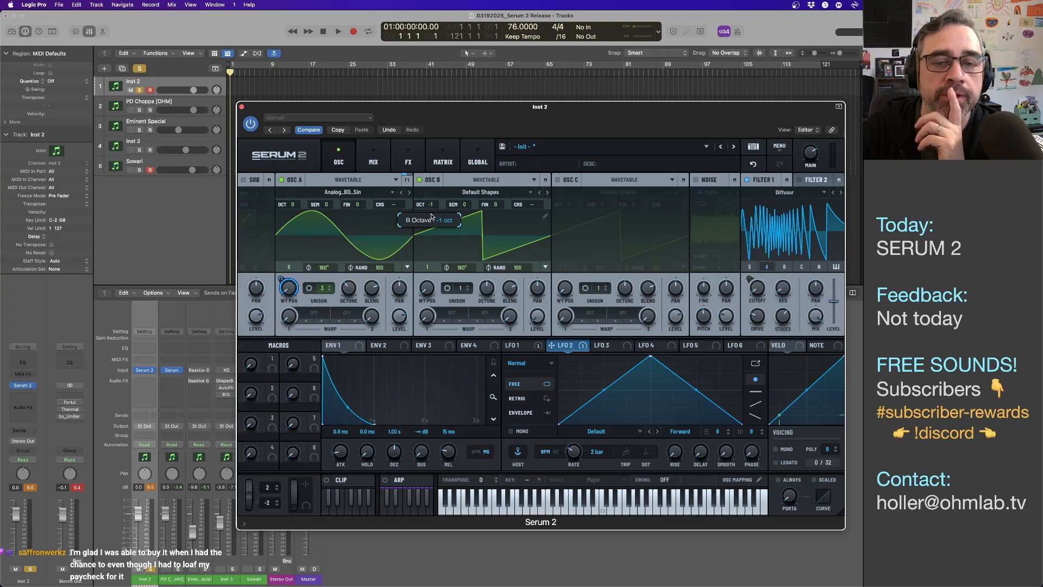
{"action": "left_click", "coordinate": [318, 314]}
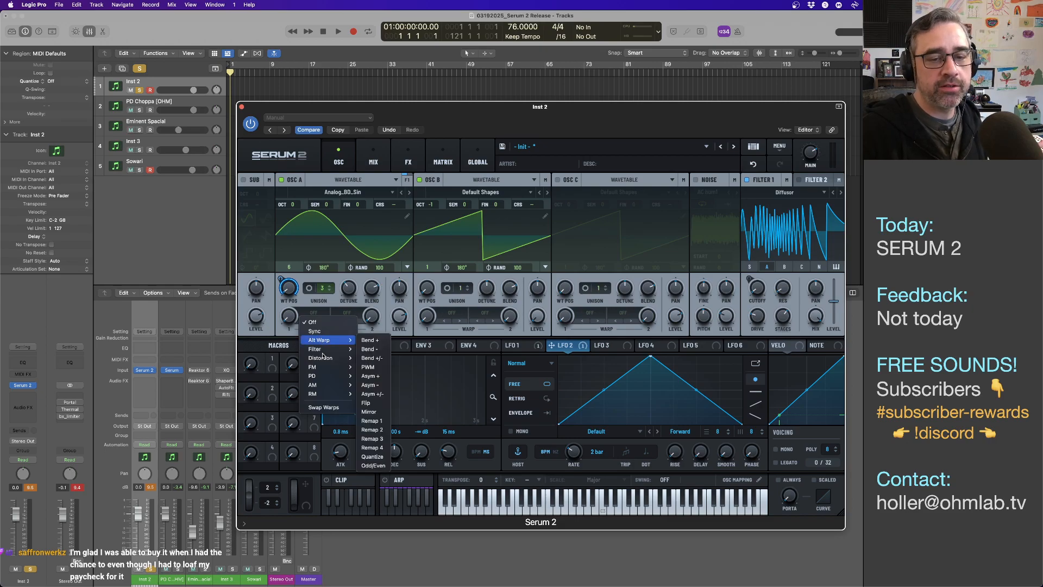
{"action": "mouse_move", "coordinate": [323, 366]}
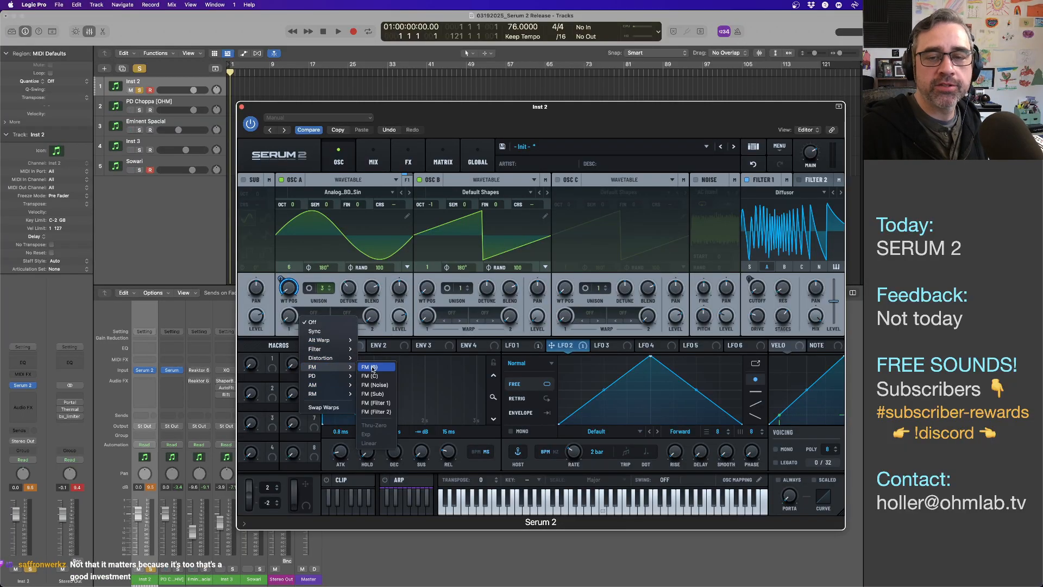
{"action": "left_click", "coordinate": [384, 367]}
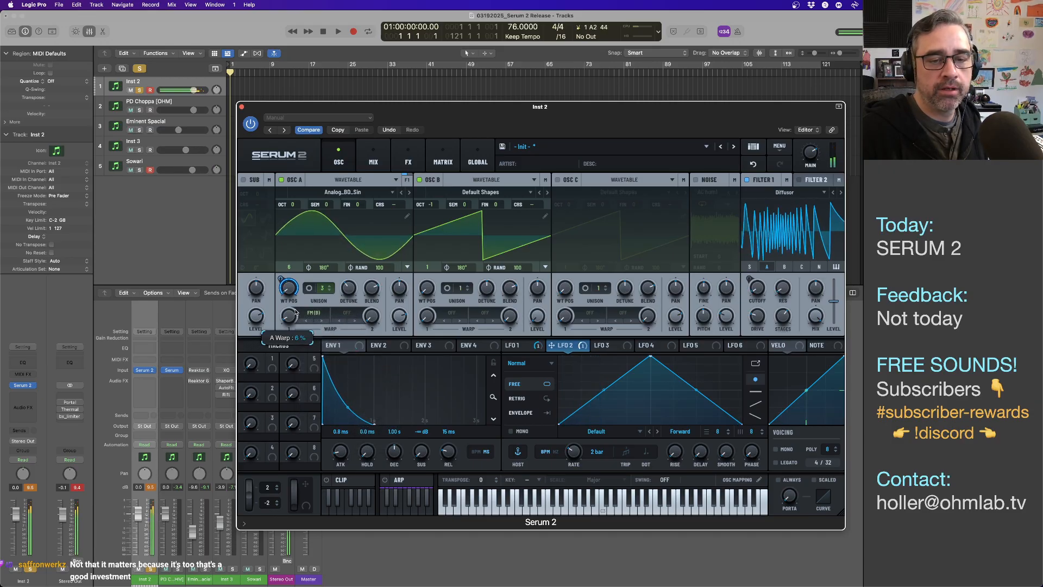
- Sweep oscillator A's FM (B) warp amount up and back down to a low setting
{"action": "left_click_drag", "start_coordinate": [296, 318], "coordinate": [289, 282]}
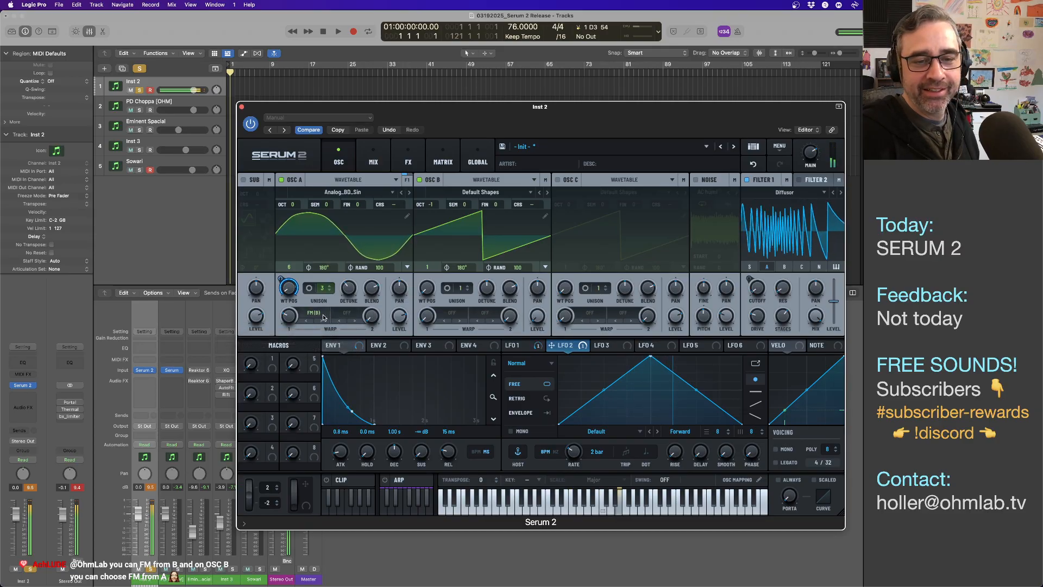
{"action": "left_click_drag", "start_coordinate": [311, 320], "coordinate": [283, 360]}
{"action": "mouse_move", "coordinate": [281, 323]}
{"action": "left_mouse_down"}
{"action": "mouse_move", "coordinate": [281, 363]}
{"action": "mouse_move", "coordinate": [283, 305]}
{"action": "mouse_move", "coordinate": [277, 339]}
{"action": "left_mouse_up"}
- Set oscillator A's second warp mode to AM (B) and bring its amount to about 54%
{"action": "left_click", "coordinate": [352, 317]}
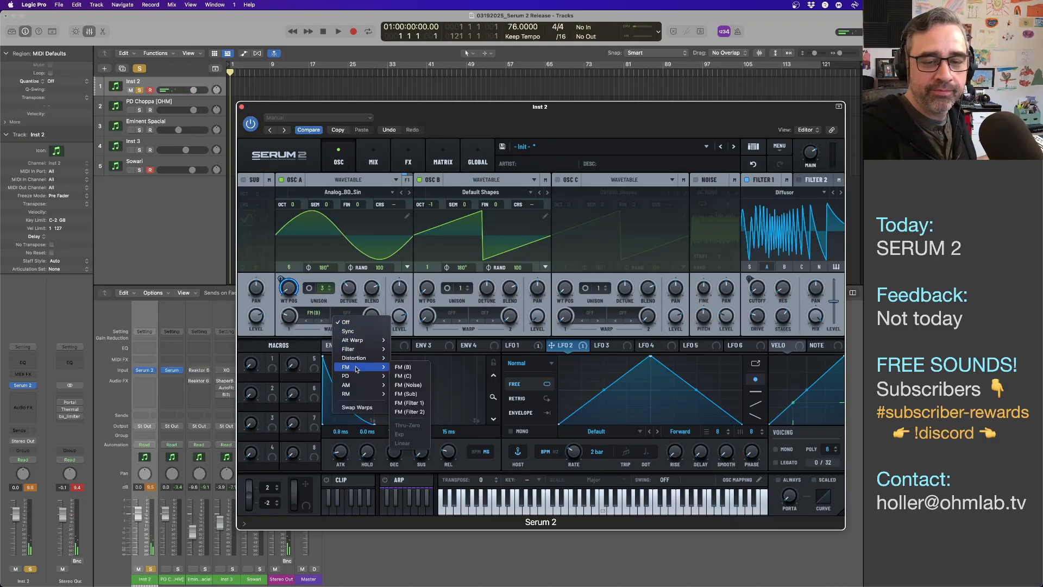
{"action": "mouse_move", "coordinate": [358, 384]}
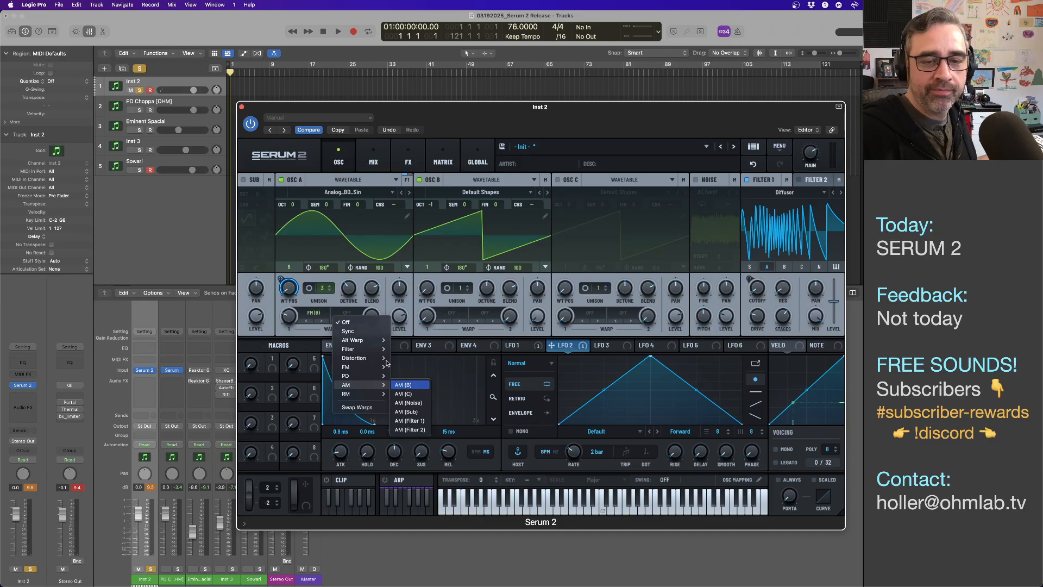
{"action": "left_click", "coordinate": [404, 385]}
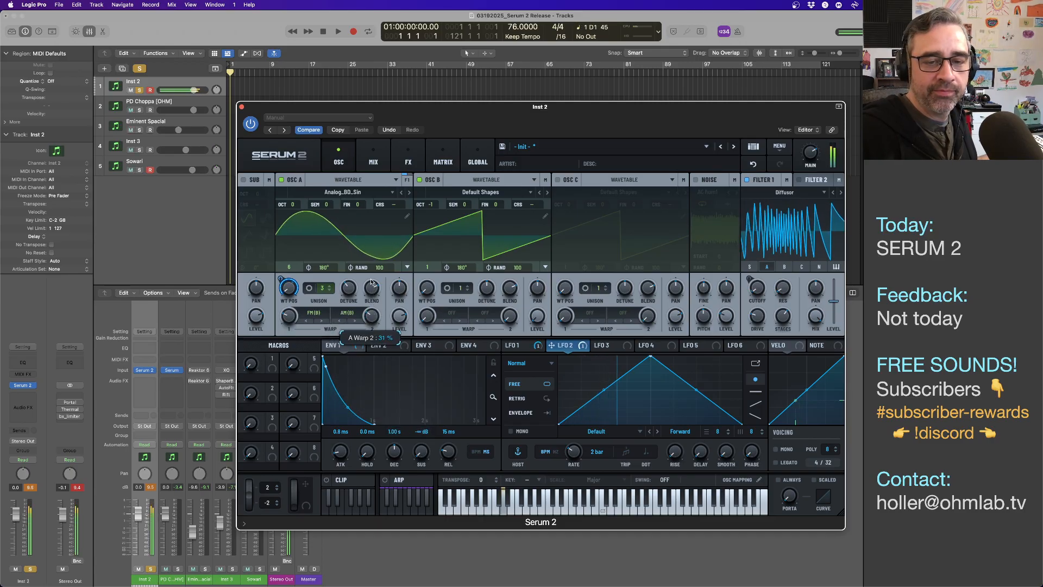
{"action": "left_click_drag", "start_coordinate": [371, 271], "coordinate": [374, 315]}
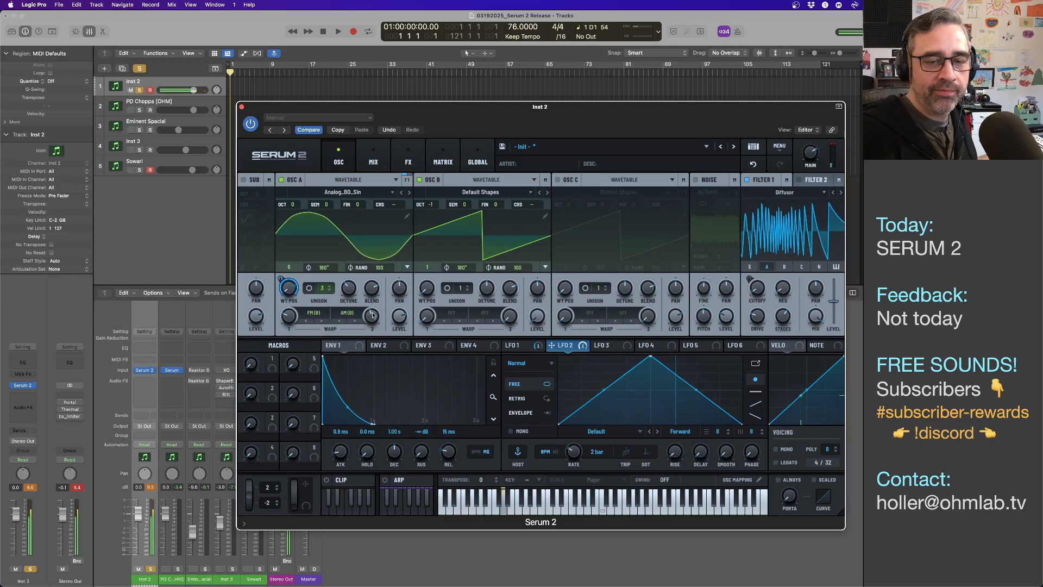
{"action": "scroll", "coordinate": [373, 316], "scroll_direction": "up", "scroll_amount": 2}
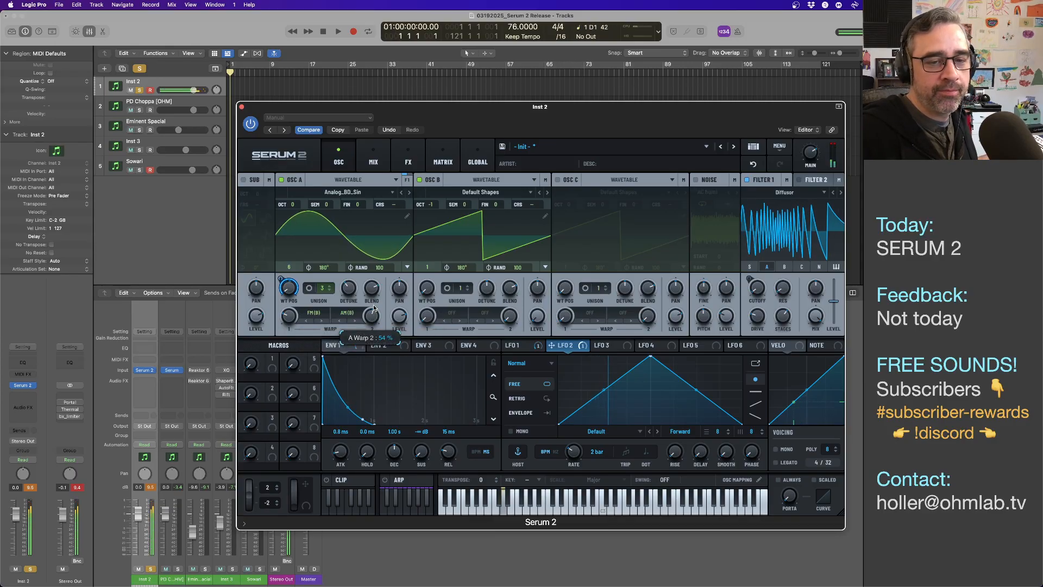
- Readjust oscillator A's FM (B) warp amount to around 16% alongside the AM (B) warp
{"action": "mouse_move", "coordinate": [288, 316]}
{"action": "left_mouse_down"}
{"action": "mouse_move", "coordinate": [288, 329]}
{"action": "mouse_move", "coordinate": [284, 302]}
{"action": "mouse_move", "coordinate": [284, 321]}
{"action": "left_mouse_up"}
{"action": "left_click_drag", "start_coordinate": [283, 328], "coordinate": [282, 311]}
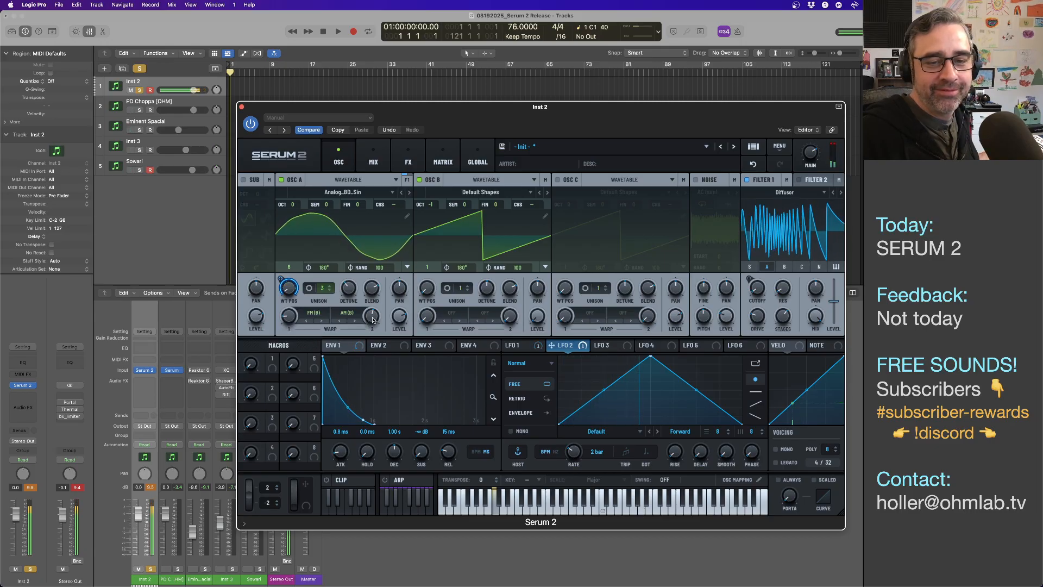
{"action": "mouse_move", "coordinate": [289, 323]}
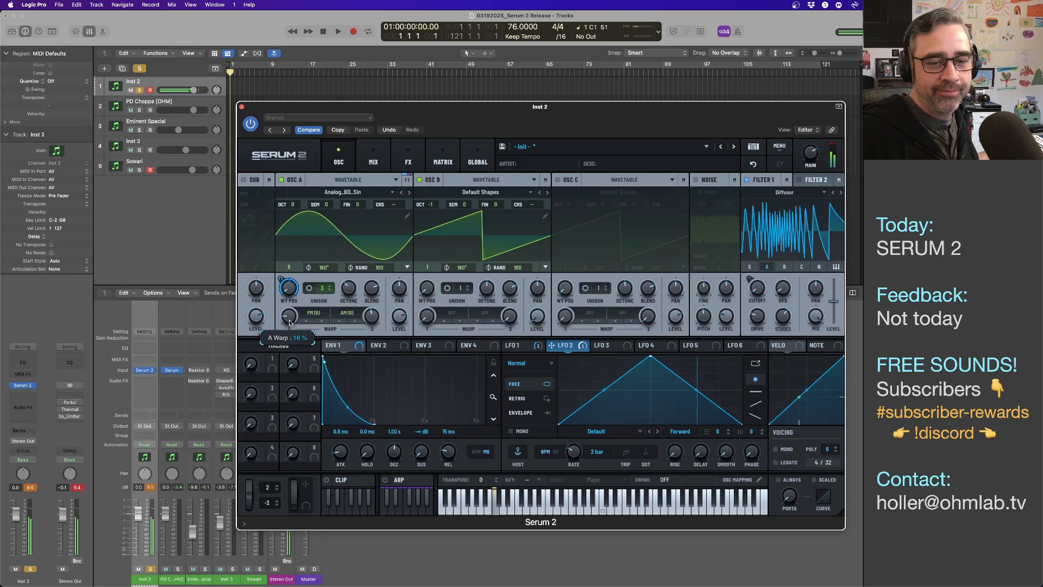
{"action": "left_click_drag", "start_coordinate": [289, 322], "coordinate": [291, 320]}
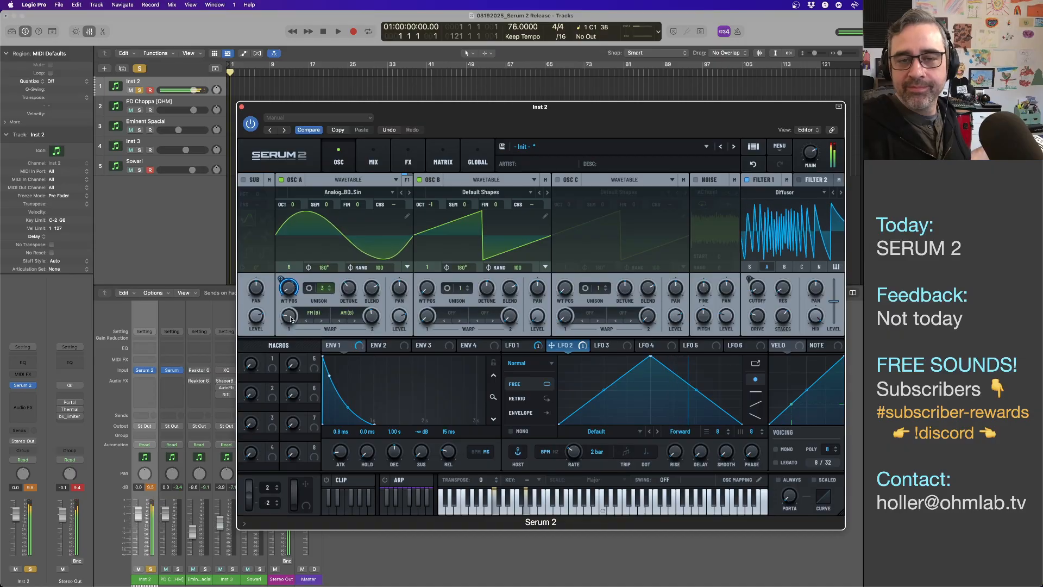
- Add a Distortion effect to the main FX chain after Bode and set its type to X-Shaper (Asym)
{"action": "left_click", "coordinate": [373, 158]}
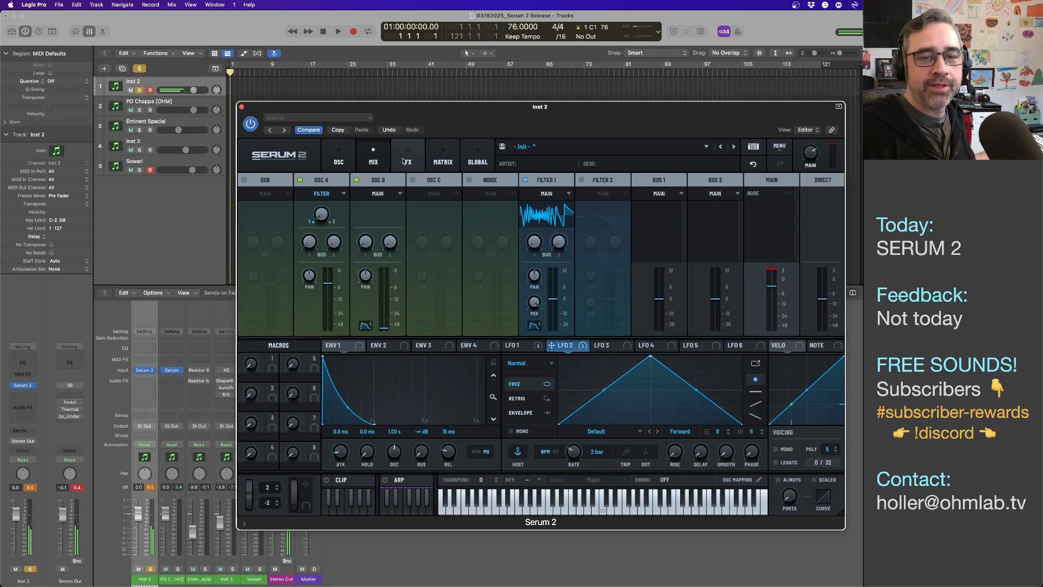
{"action": "left_click", "coordinate": [406, 159]}
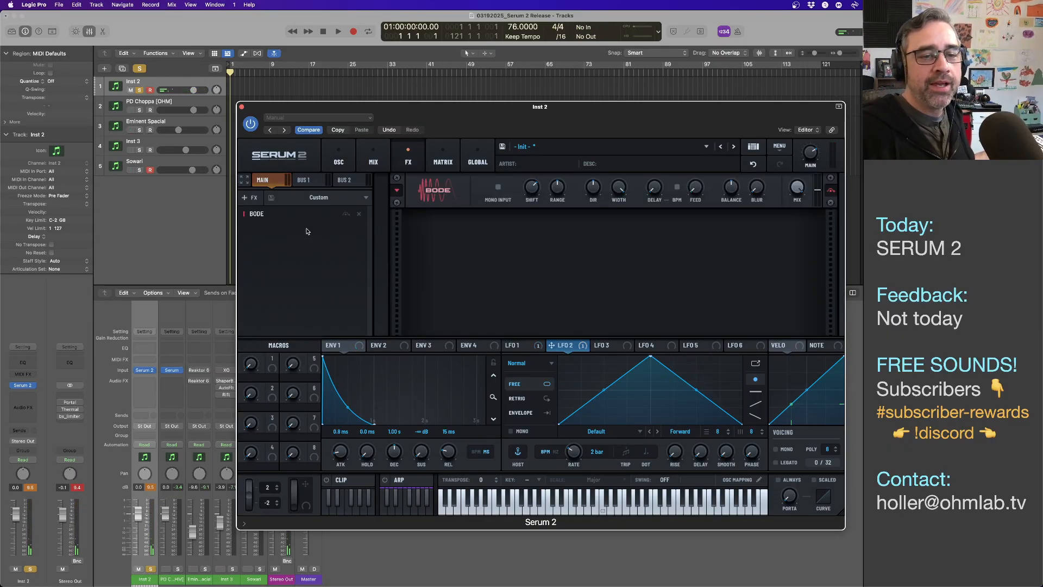
{"action": "left_click", "coordinate": [246, 199]}
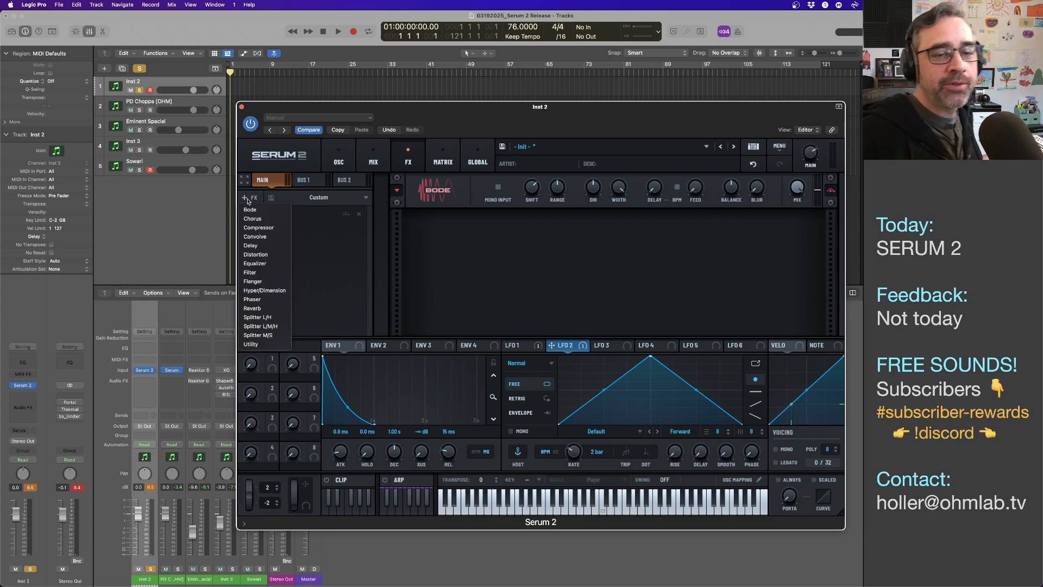
{"action": "left_click", "coordinate": [264, 255]}
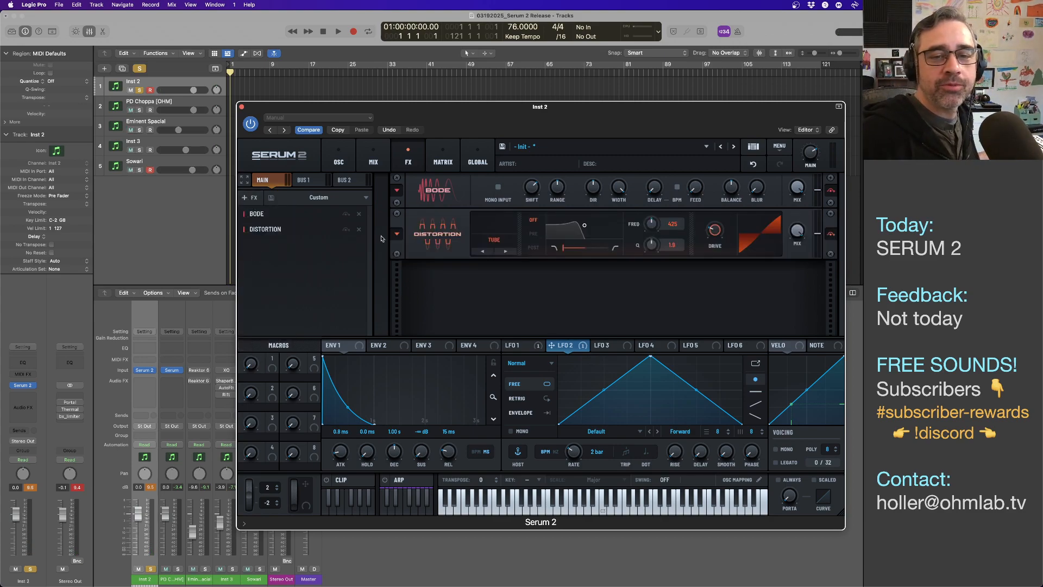
{"action": "left_click", "coordinate": [507, 242]}
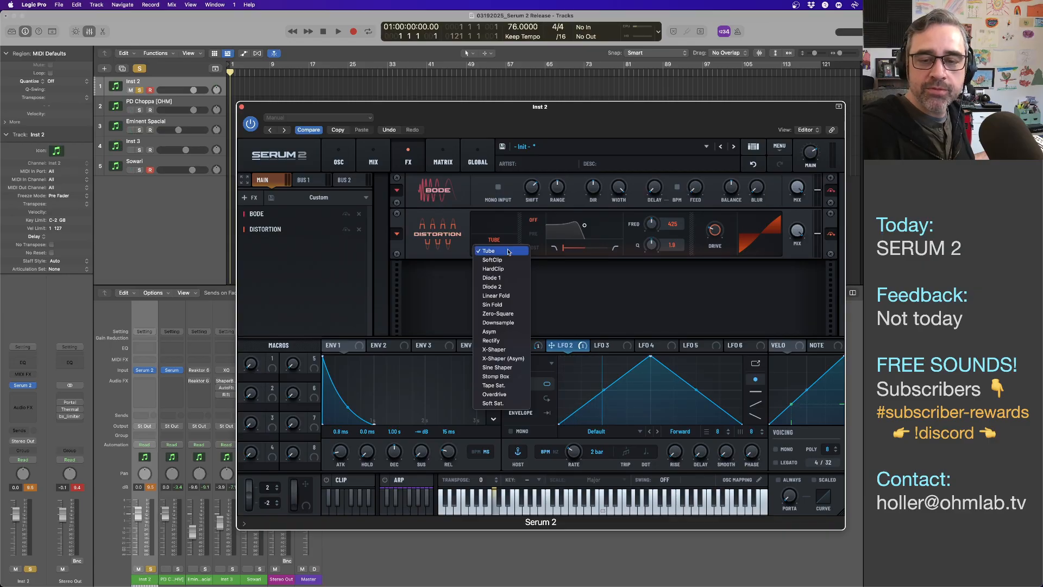
{"action": "left_click", "coordinate": [516, 360]}
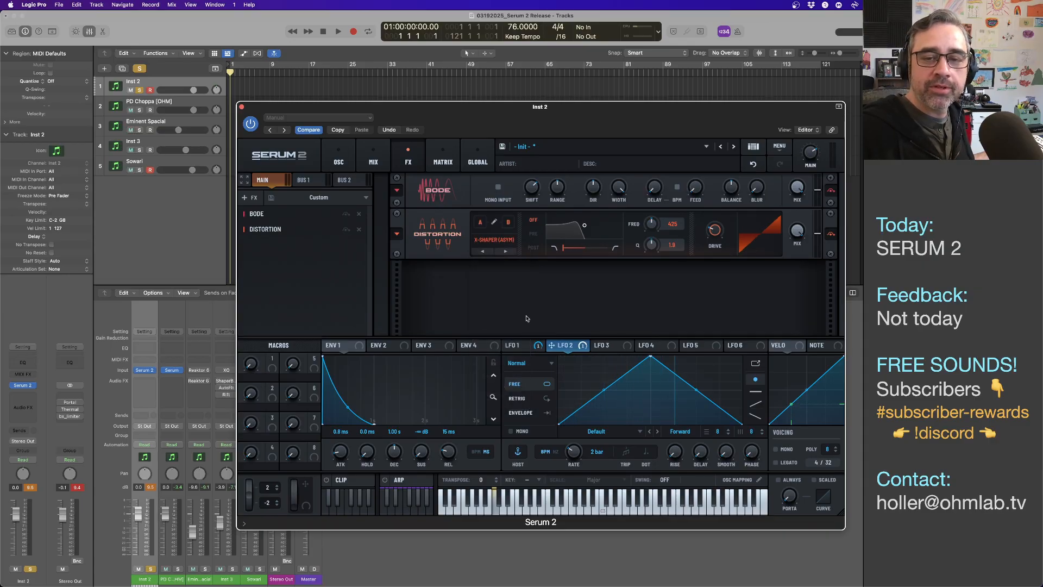
- Add a series of points along the X-Shaper B curve to form an uneven, stepped distortion shape
{"action": "left_click", "coordinate": [482, 224]}
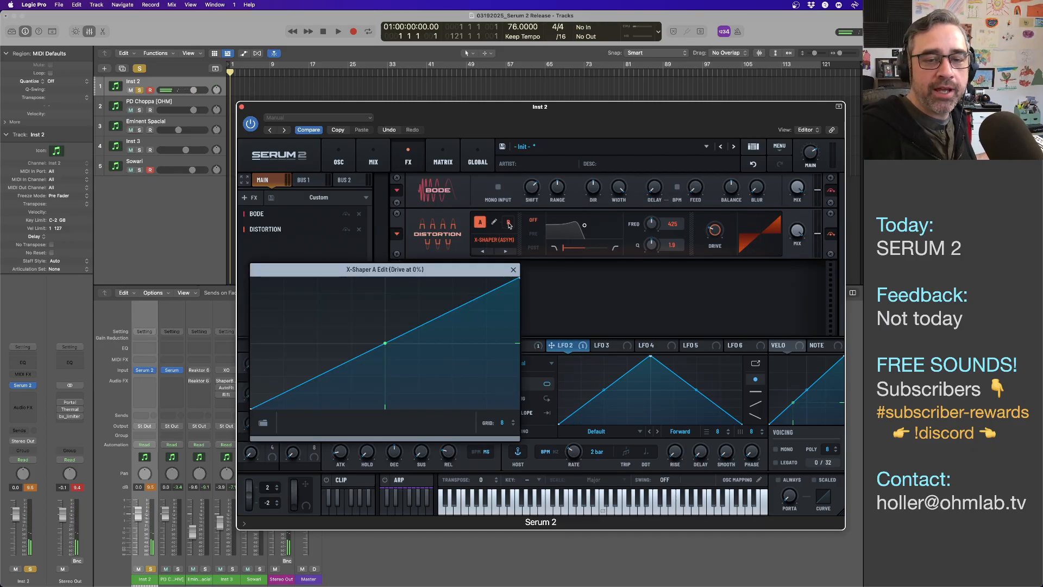
{"action": "left_click", "coordinate": [508, 223]}
{"action": "double_click", "coordinate": [323, 369]}
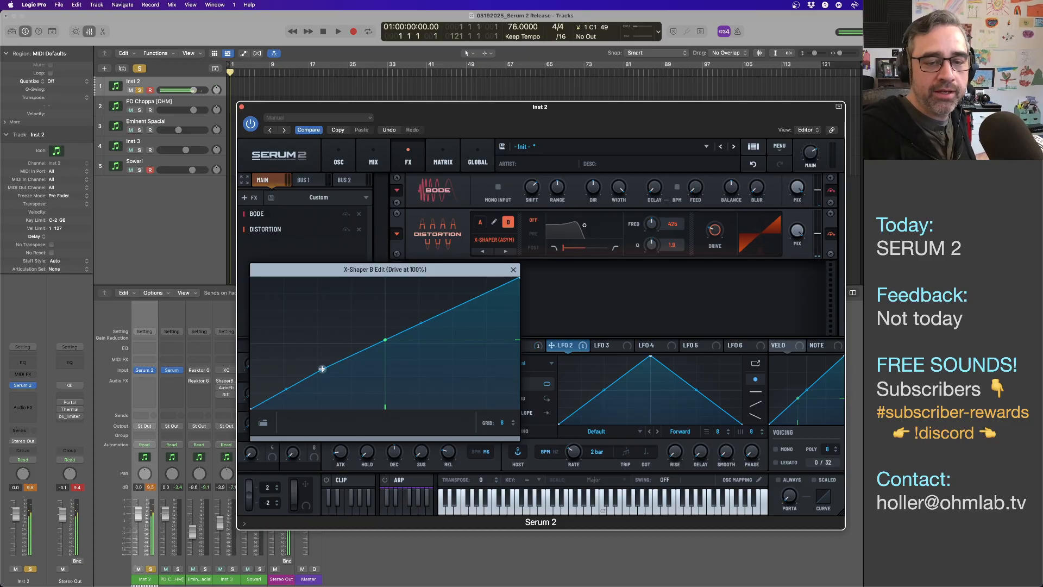
{"action": "double_click", "coordinate": [356, 357]}
{"action": "double_click", "coordinate": [378, 346]}
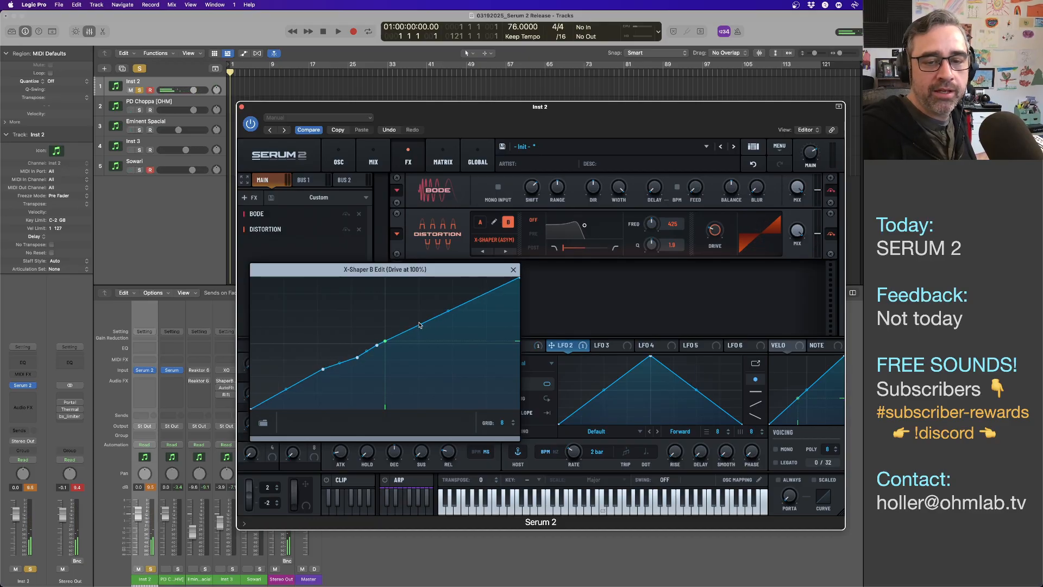
{"action": "double_click", "coordinate": [419, 324]}
{"action": "double_click", "coordinate": [435, 306]}
{"action": "double_click", "coordinate": [463, 299]}
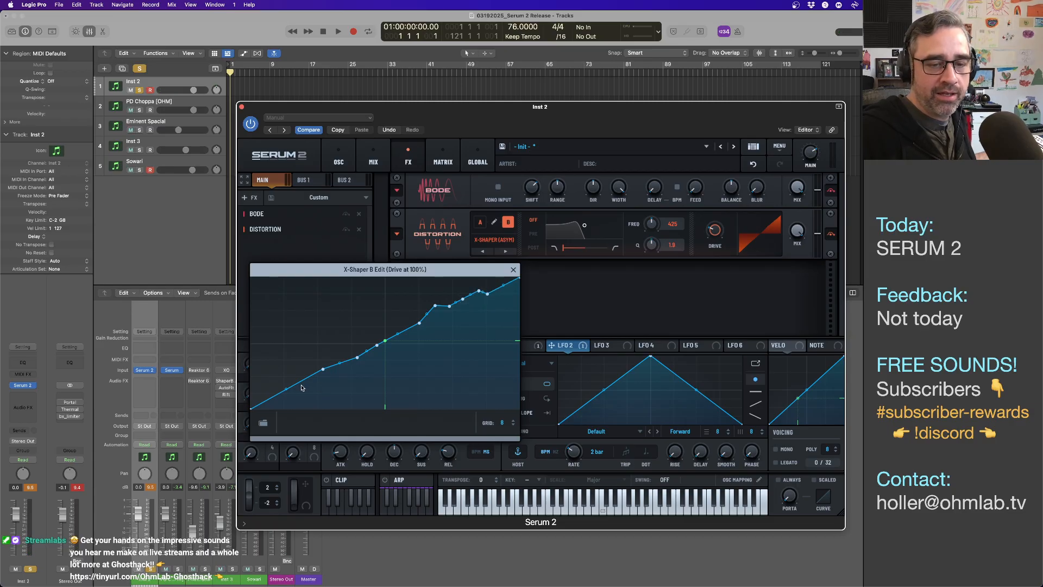
{"action": "double_click", "coordinate": [284, 400]}
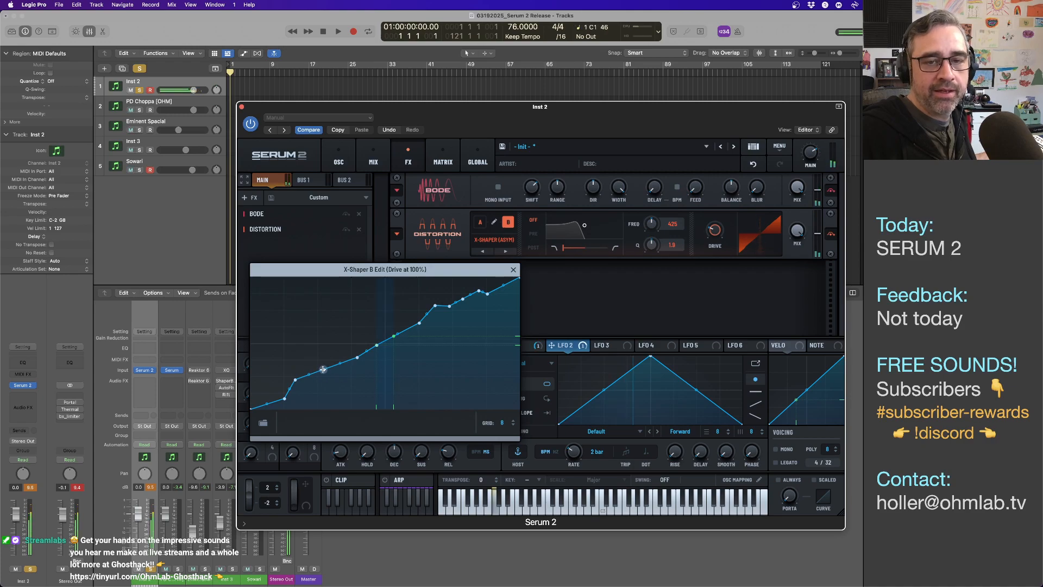
- Reposition several X-Shaper B curve points for a more jagged shape and sweep the distortion's Drive up to about 69%
{"action": "left_click_drag", "start_coordinate": [322, 369], "coordinate": [325, 373]}
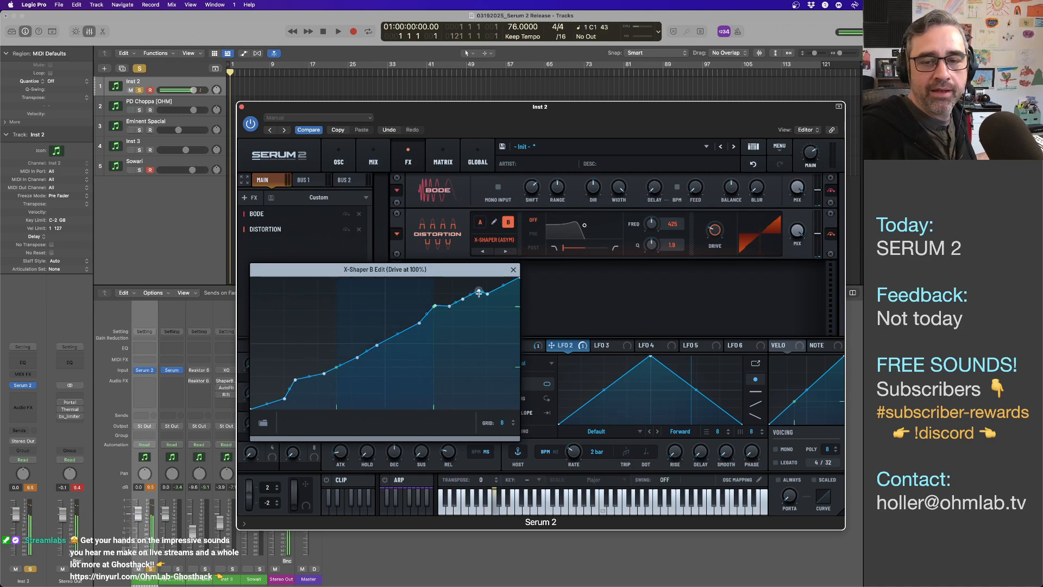
{"action": "mouse_move", "coordinate": [479, 293]}
{"action": "left_mouse_down"}
{"action": "mouse_move", "coordinate": [474, 282]}
{"action": "mouse_move", "coordinate": [497, 295]}
{"action": "left_mouse_up"}
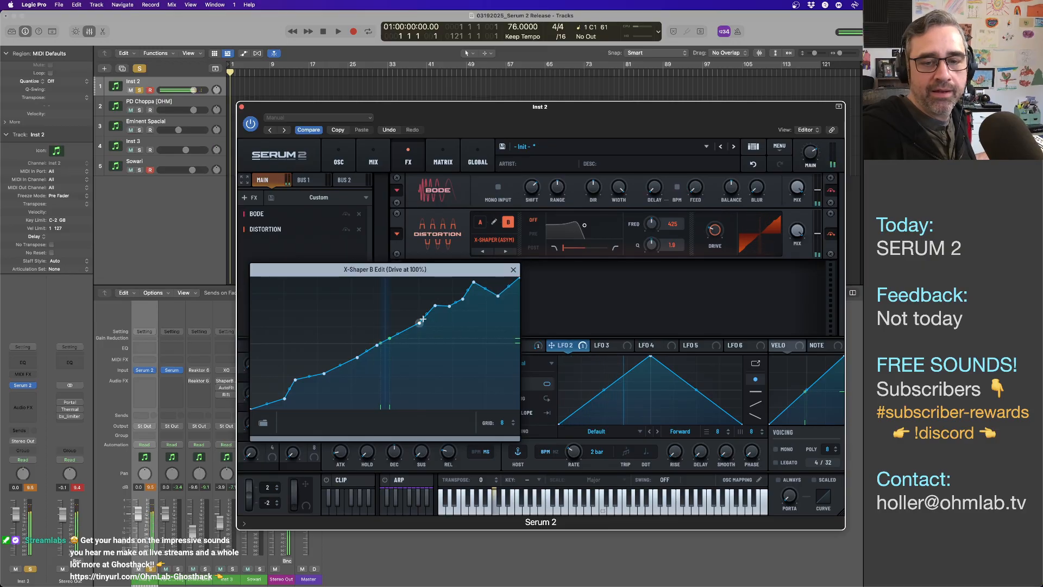
{"action": "left_click_drag", "start_coordinate": [423, 320], "coordinate": [421, 328]}
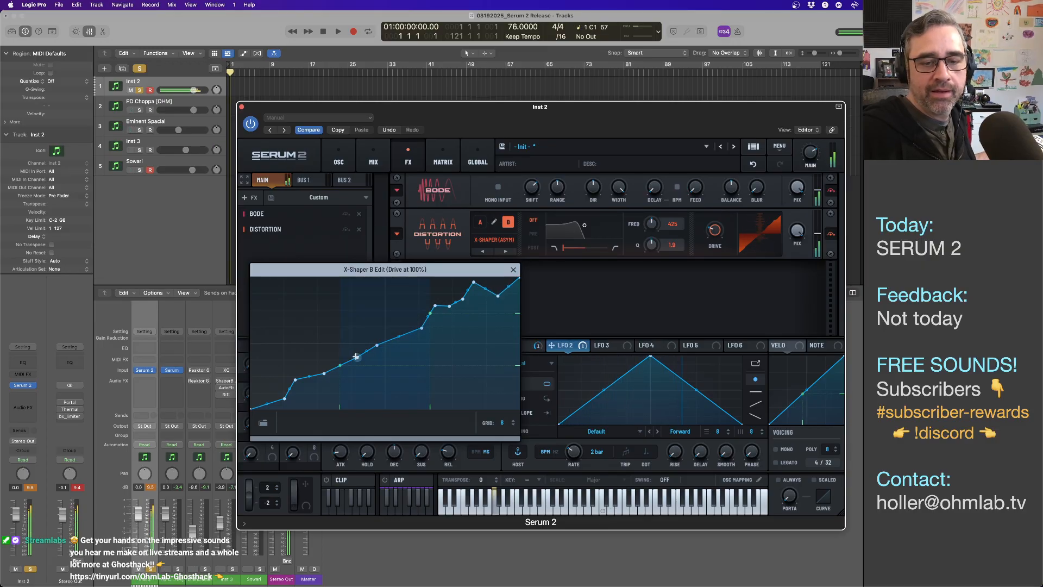
{"action": "left_click_drag", "start_coordinate": [356, 356], "coordinate": [356, 351]}
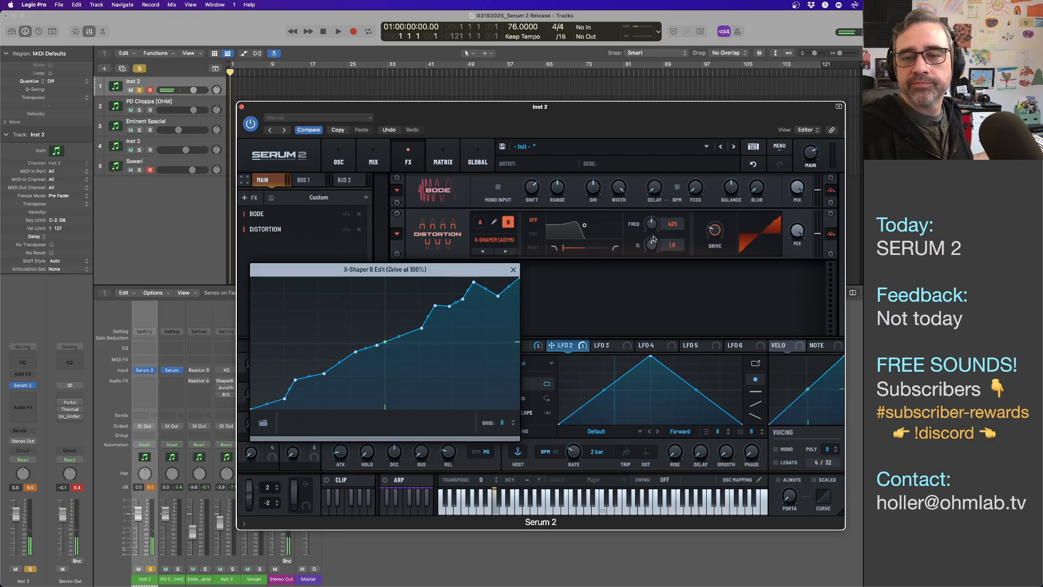
{"action": "mouse_move", "coordinate": [716, 221]}
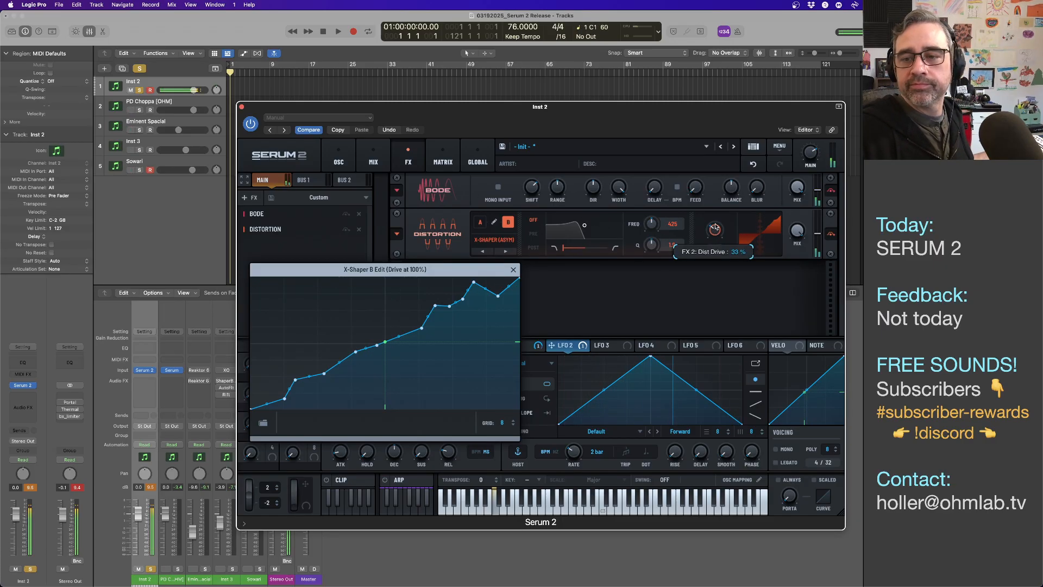
{"action": "left_click_drag", "start_coordinate": [716, 221], "coordinate": [716, 157]}
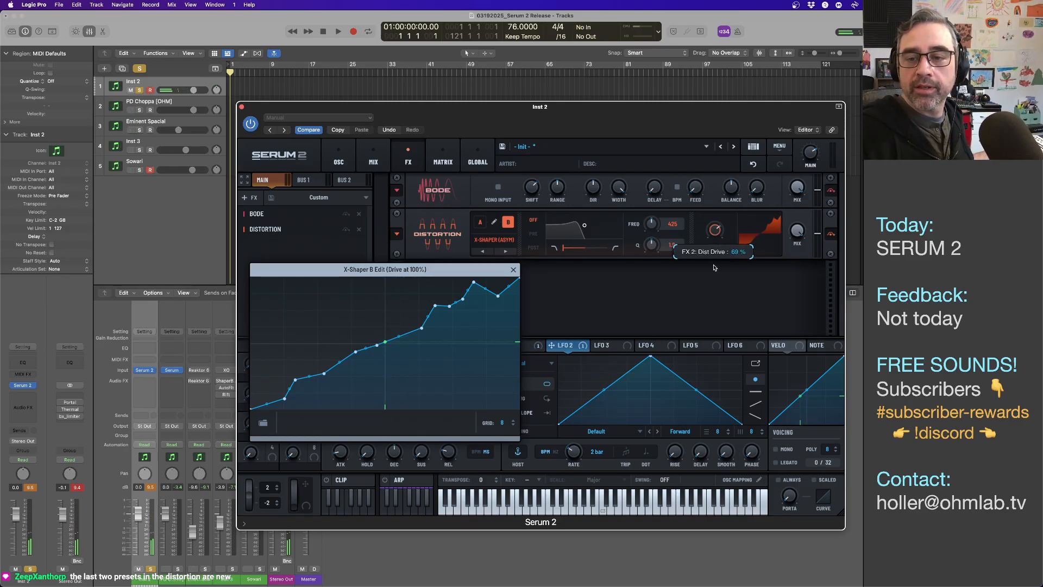
- Set LFO 3 to Envelope mode and shape it into an early peak with a steep curved decay
{"action": "left_click", "coordinate": [611, 348]}
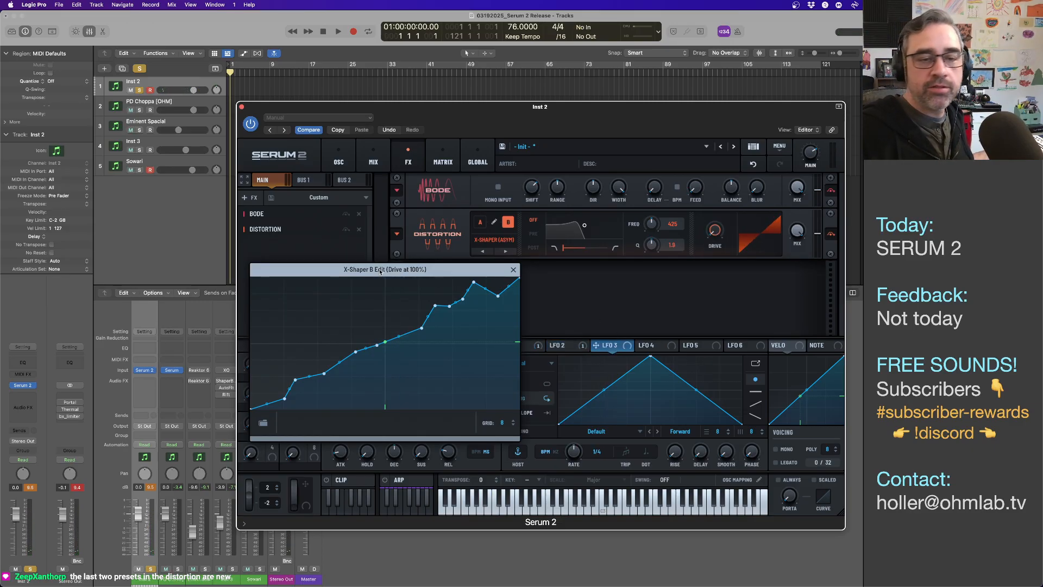
{"action": "left_click", "coordinate": [513, 270]}
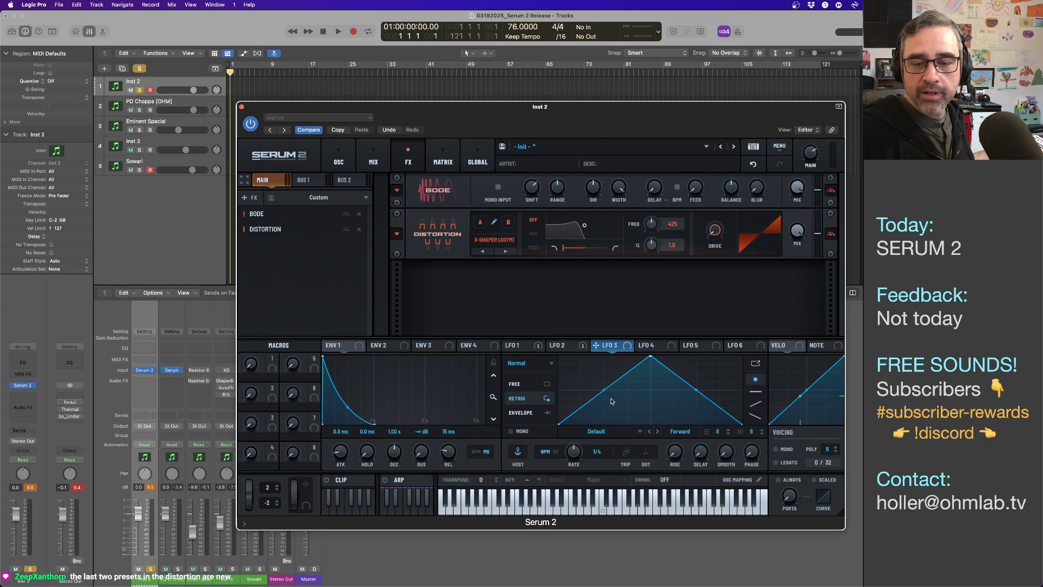
{"action": "left_click", "coordinate": [537, 414]}
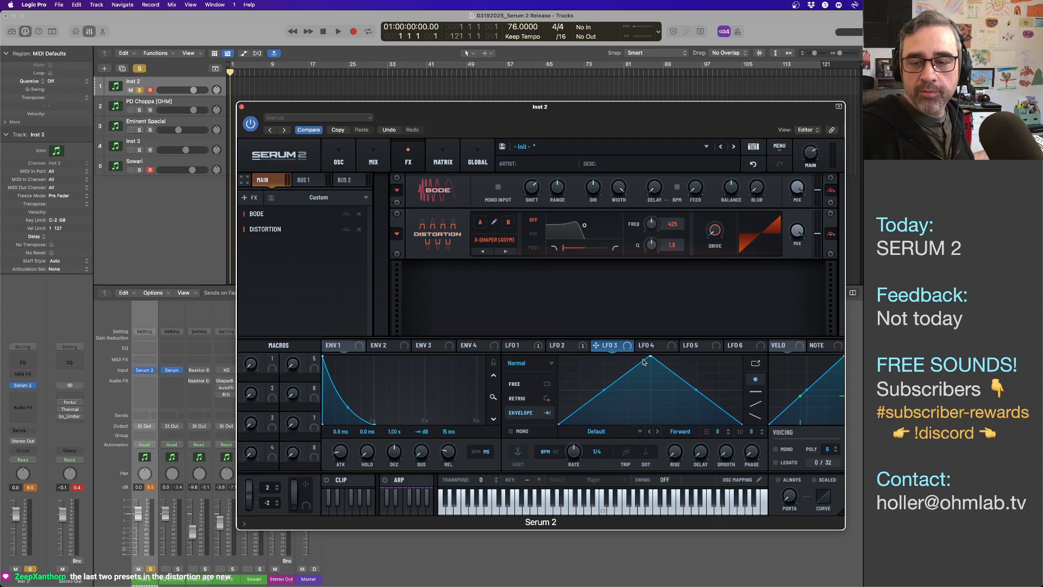
{"action": "left_click_drag", "start_coordinate": [643, 362], "coordinate": [579, 356]}
{"action": "left_click_drag", "start_coordinate": [659, 391], "coordinate": [638, 416]}
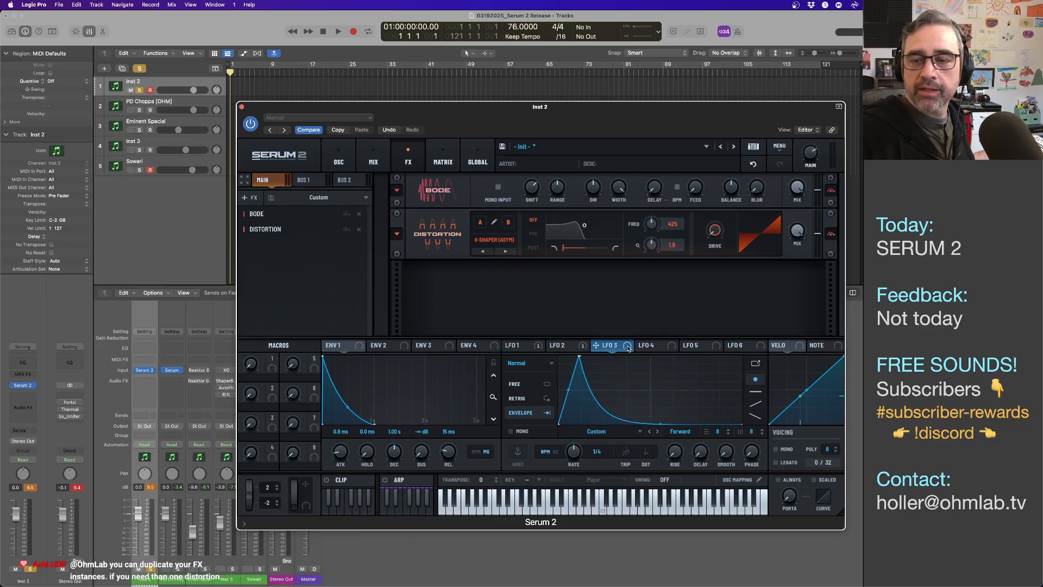
- Assign LFO 3 to the distortion's Drive and refine its shape with an earlier peak and a low point on the decay
{"action": "left_click_drag", "start_coordinate": [628, 348], "coordinate": [707, 230]}
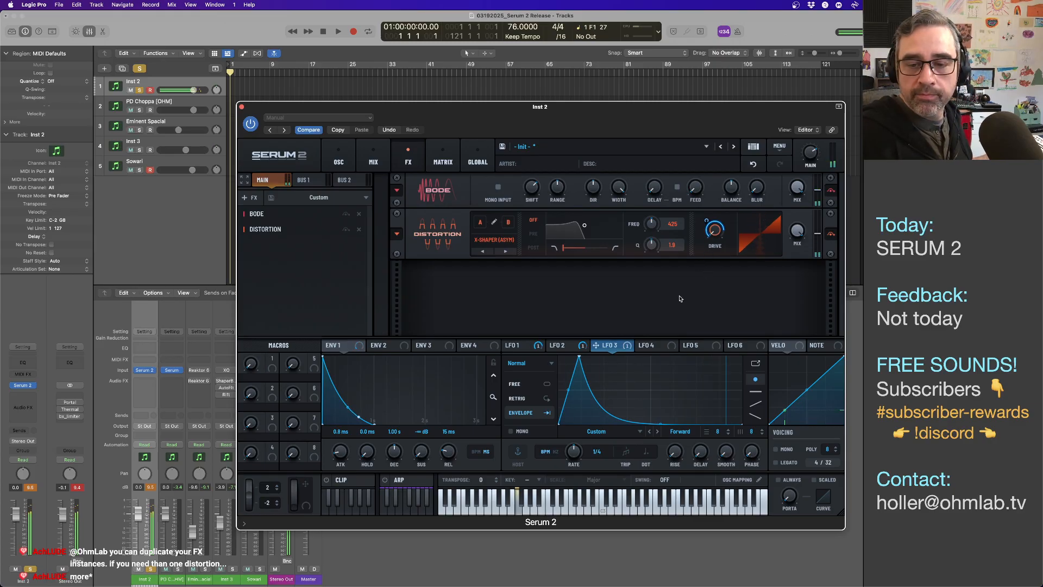
{"action": "left_click_drag", "start_coordinate": [579, 357], "coordinate": [565, 356]}
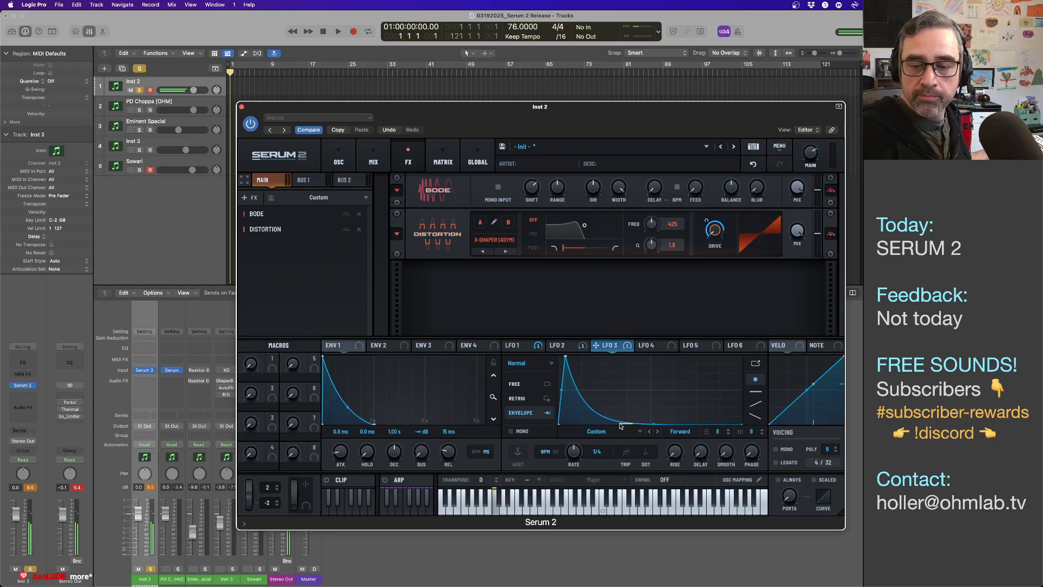
{"action": "double_click", "coordinate": [600, 416]}
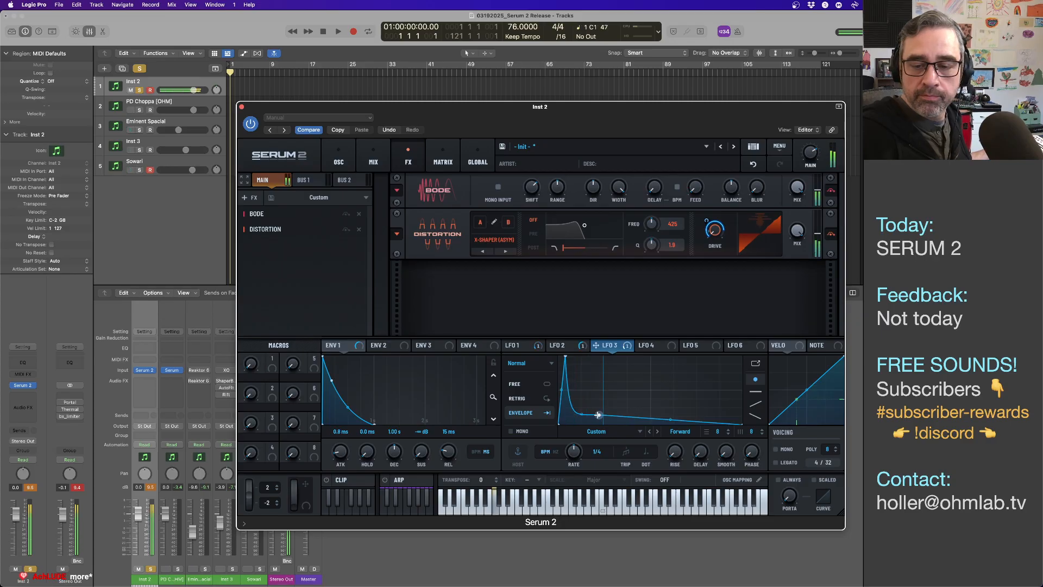
{"action": "left_click_drag", "start_coordinate": [599, 415], "coordinate": [600, 417]}
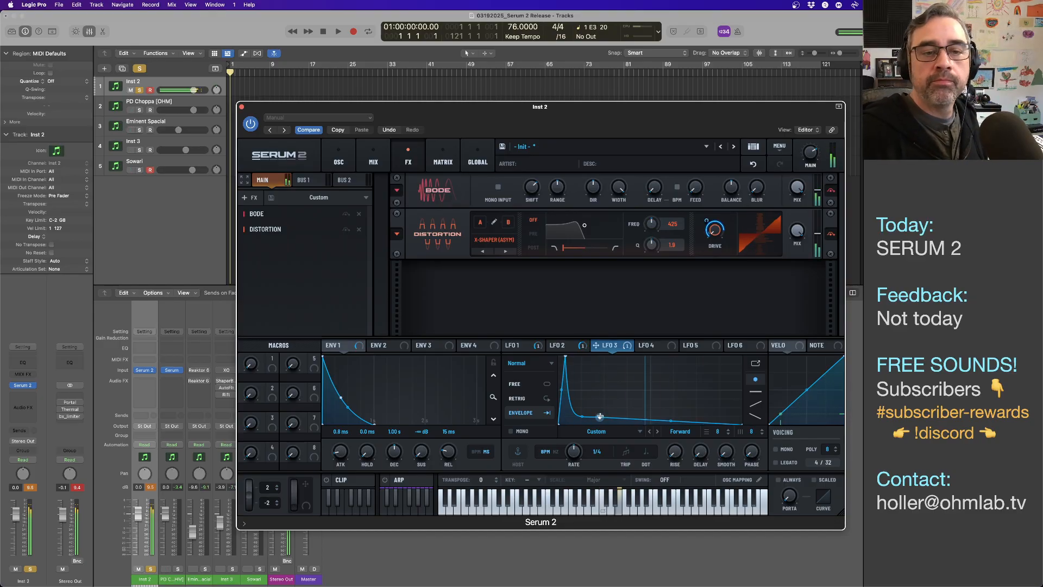
- Return to the oscillator settings
{"action": "left_click", "coordinate": [338, 158]}
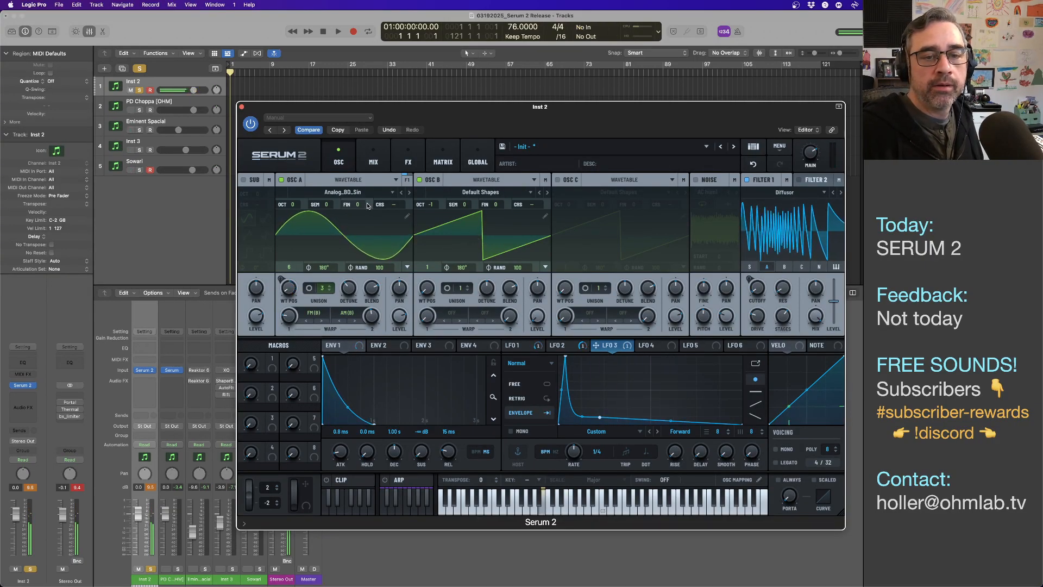
- Detune the two active oscillators by setting oscillator A's fine tuning to 3 cents and oscillator B's to -4 cents
{"action": "left_click_drag", "start_coordinate": [362, 206], "coordinate": [362, 203]}
{"action": "left_click_drag", "start_coordinate": [501, 205], "coordinate": [501, 211]}
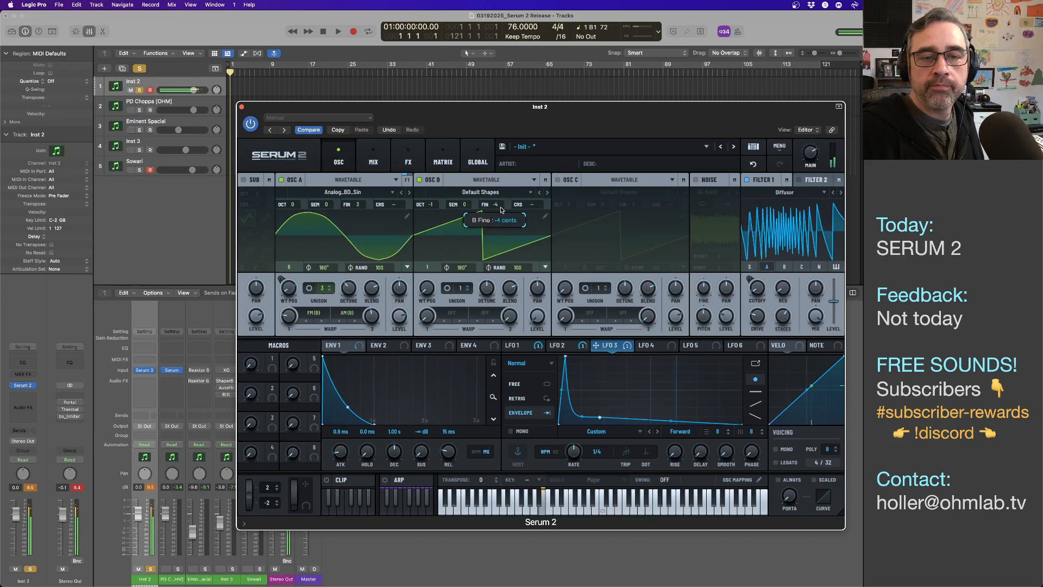
- Add a Flanger after the Distortion in the main effects chain and audition its wet/dry mix
{"action": "left_click", "coordinate": [373, 162]}
{"action": "left_click", "coordinate": [408, 161]}
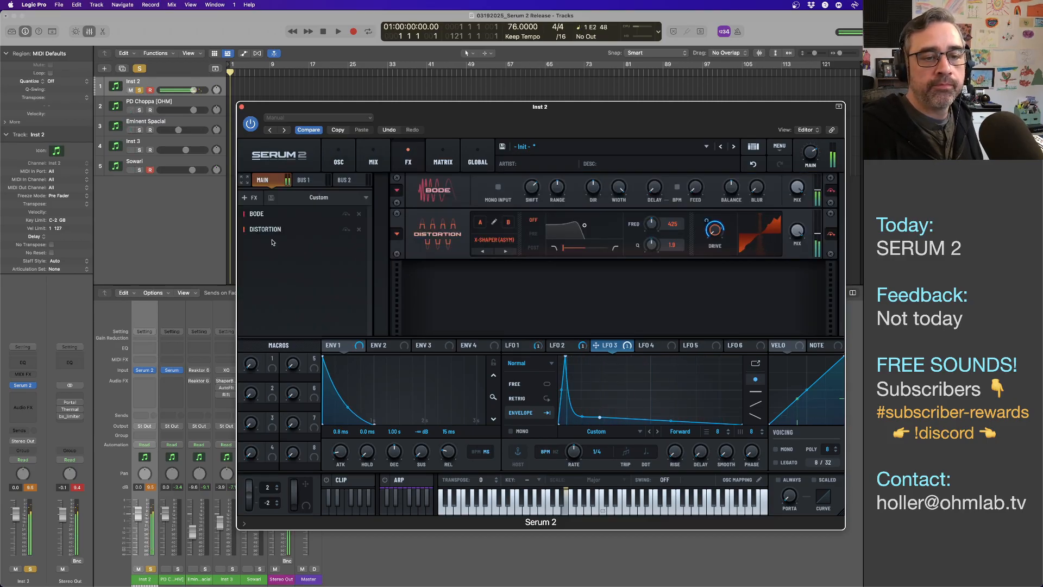
{"action": "left_click", "coordinate": [250, 200]}
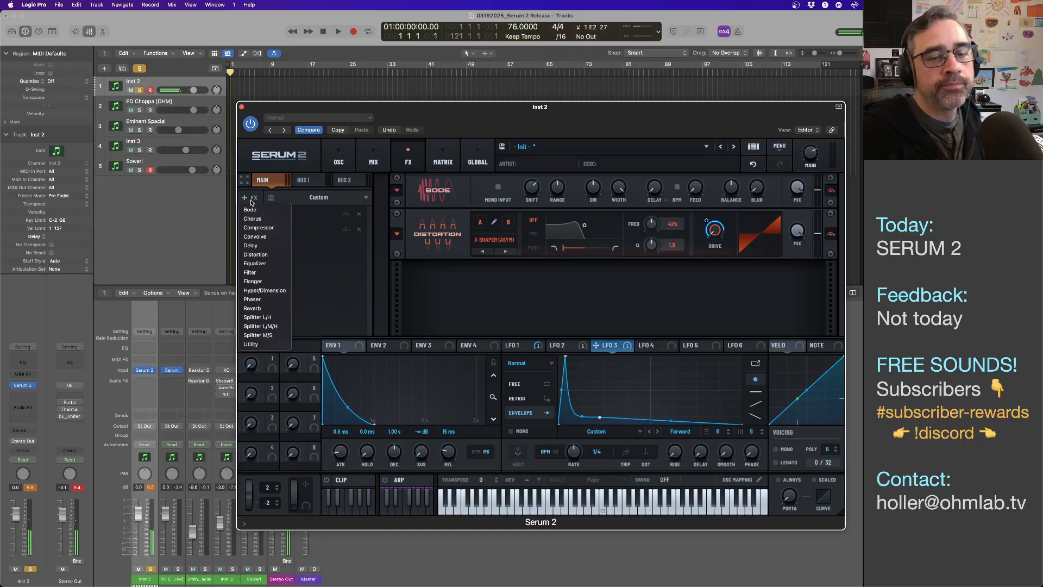
{"action": "left_click", "coordinate": [265, 281]}
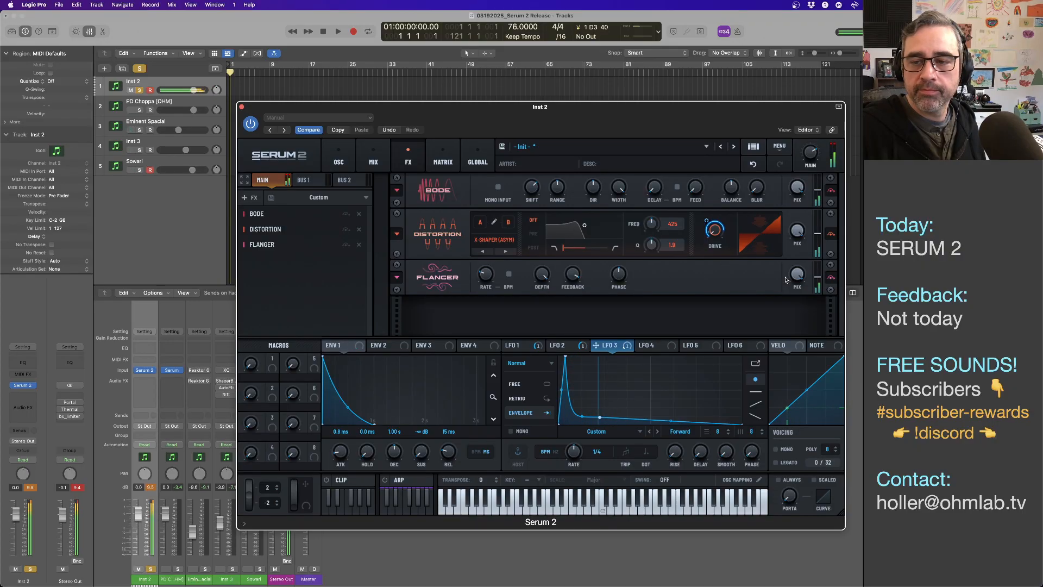
{"action": "left_click_drag", "start_coordinate": [795, 275], "coordinate": [785, 309]}
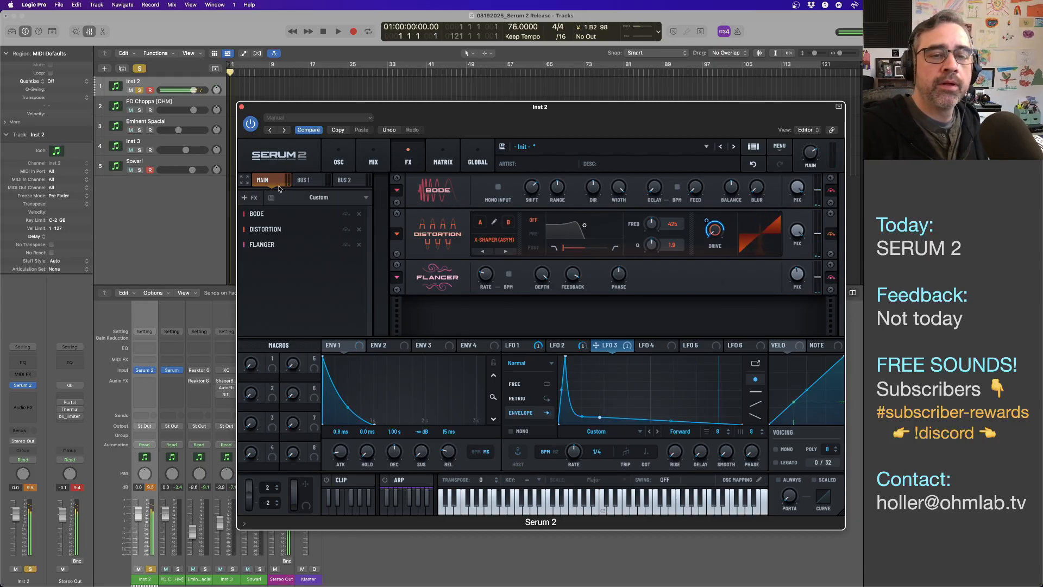
- Check the oscillator and filter routing in the mixer and the Flanger's wet/dry mix in the effects chain
{"action": "left_click", "coordinate": [379, 160]}
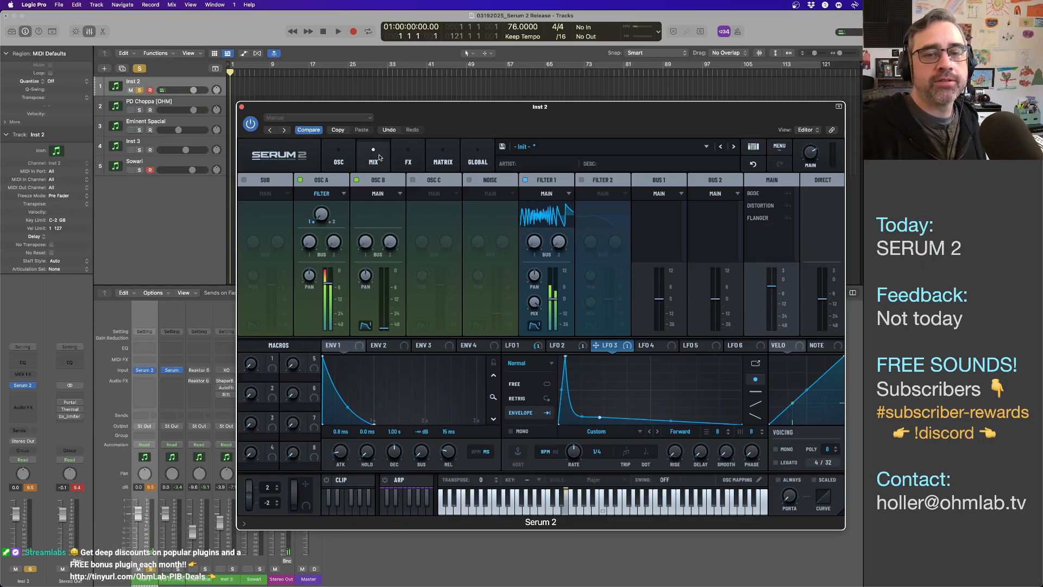
{"action": "left_click", "coordinate": [403, 159]}
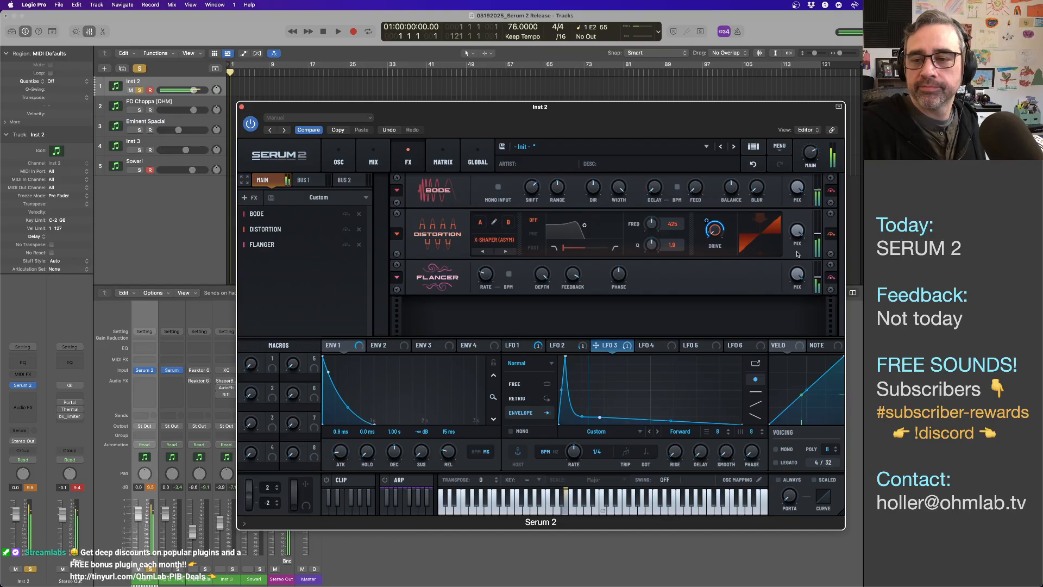
{"action": "mouse_move", "coordinate": [800, 281]}
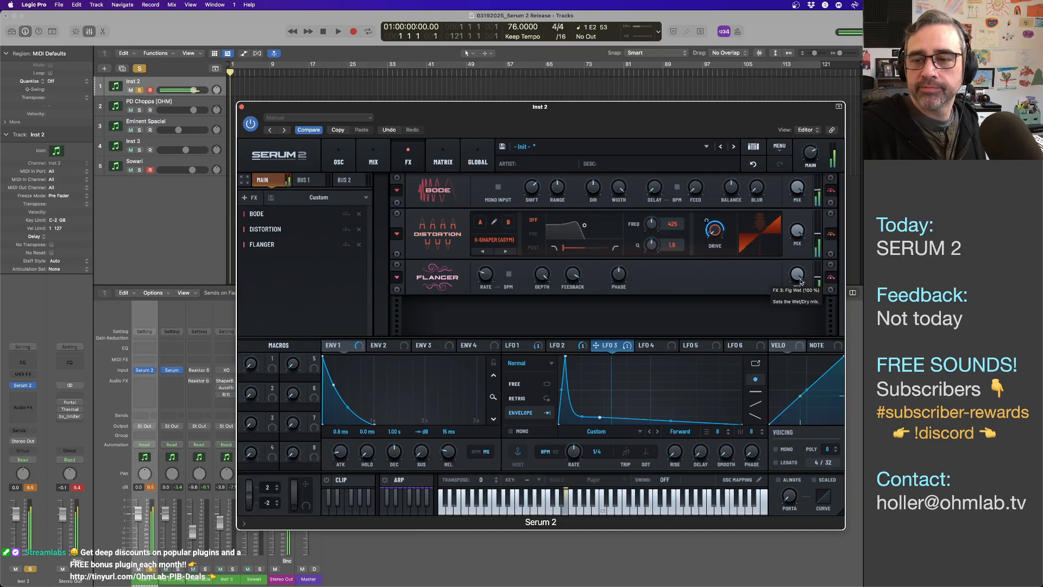
- Audition the Diffuser in Filter 1 and adjust its mix amount
{"action": "left_click", "coordinate": [339, 158]}
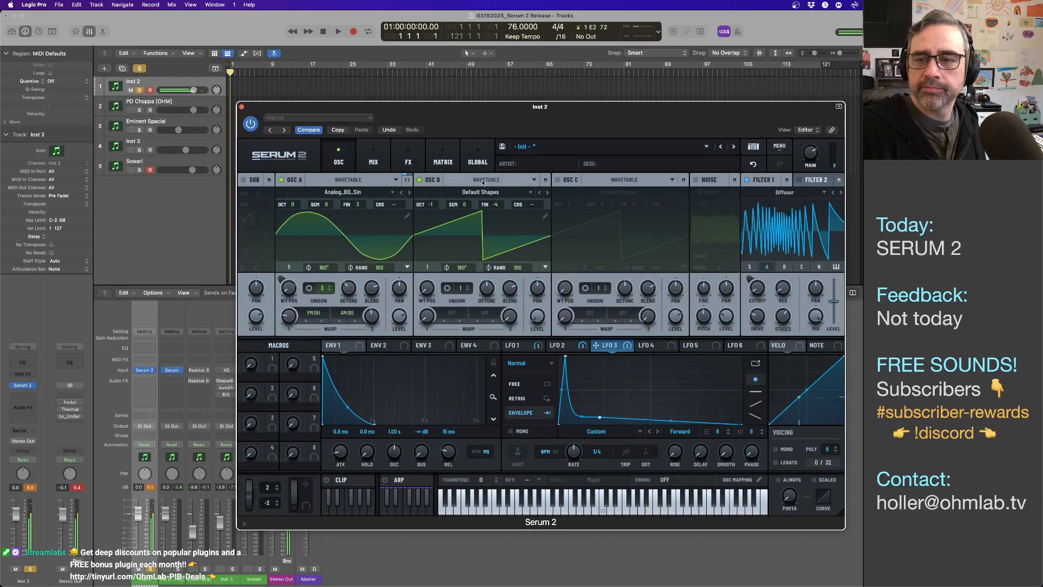
{"action": "left_click", "coordinate": [746, 180]}
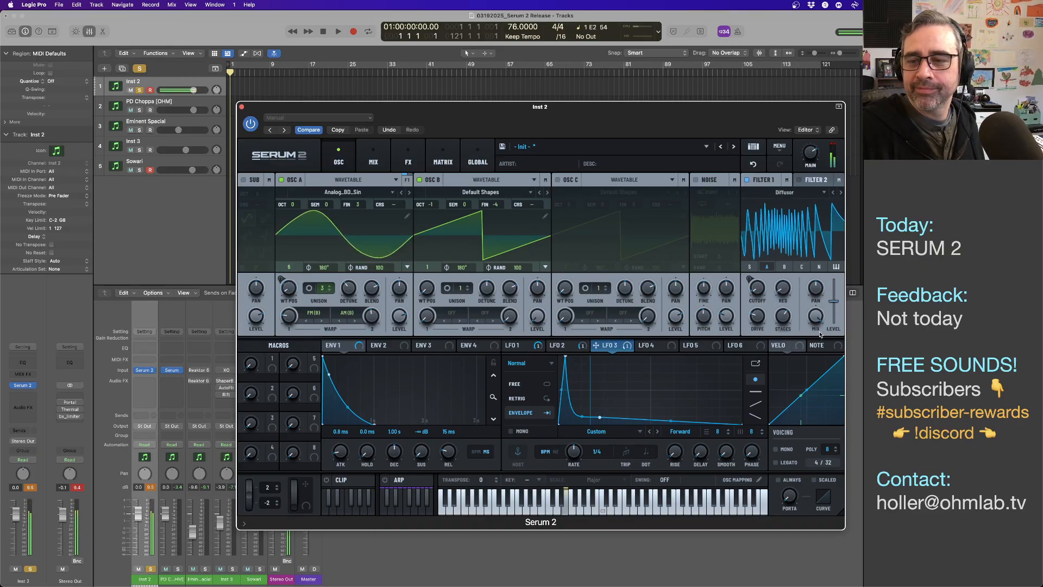
{"action": "mouse_move", "coordinate": [815, 318]}
{"action": "left_mouse_down"}
{"action": "mouse_move", "coordinate": [815, 412]}
{"action": "mouse_move", "coordinate": [813, 311]}
{"action": "left_mouse_up"}
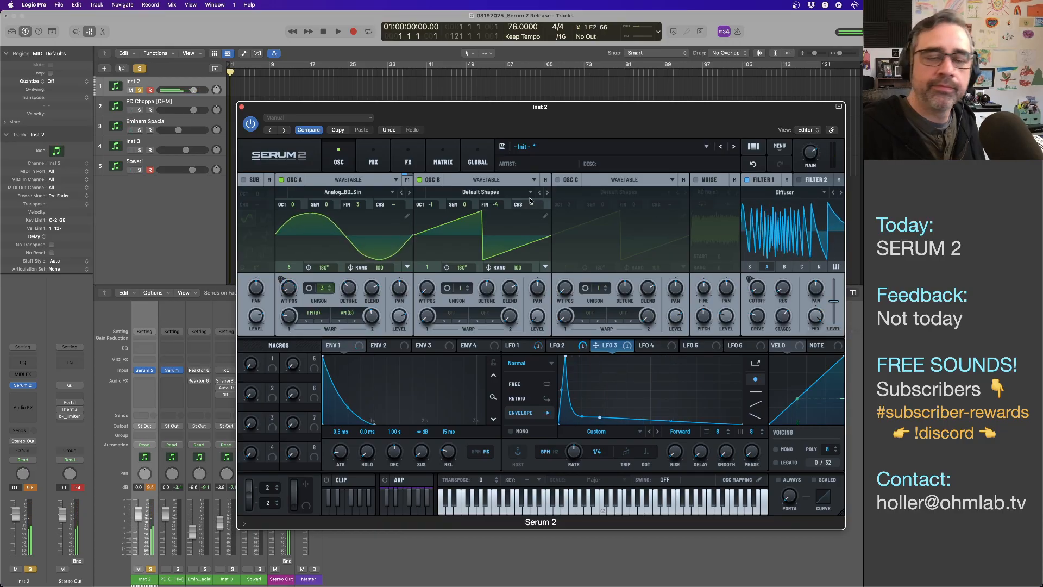
- Remove the Flanger from the main effects chain
{"action": "left_click", "coordinate": [373, 161]}
{"action": "left_click", "coordinate": [408, 161]}
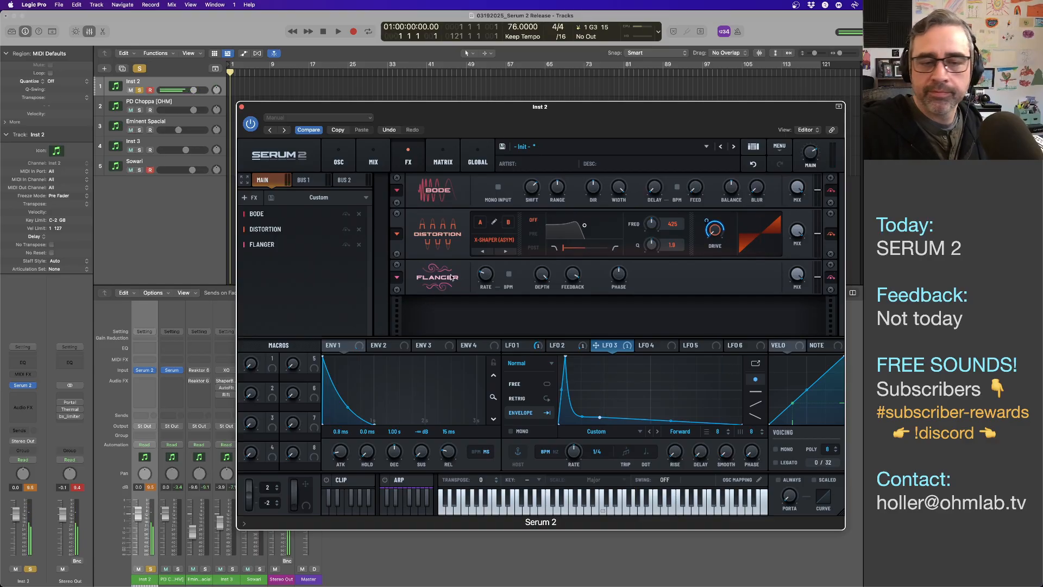
{"action": "left_click", "coordinate": [358, 246]}
- Add a Splitter M/S after the Distortion and switch between its Side and Mid bands, ending on Mid
{"action": "left_click", "coordinate": [250, 200]}
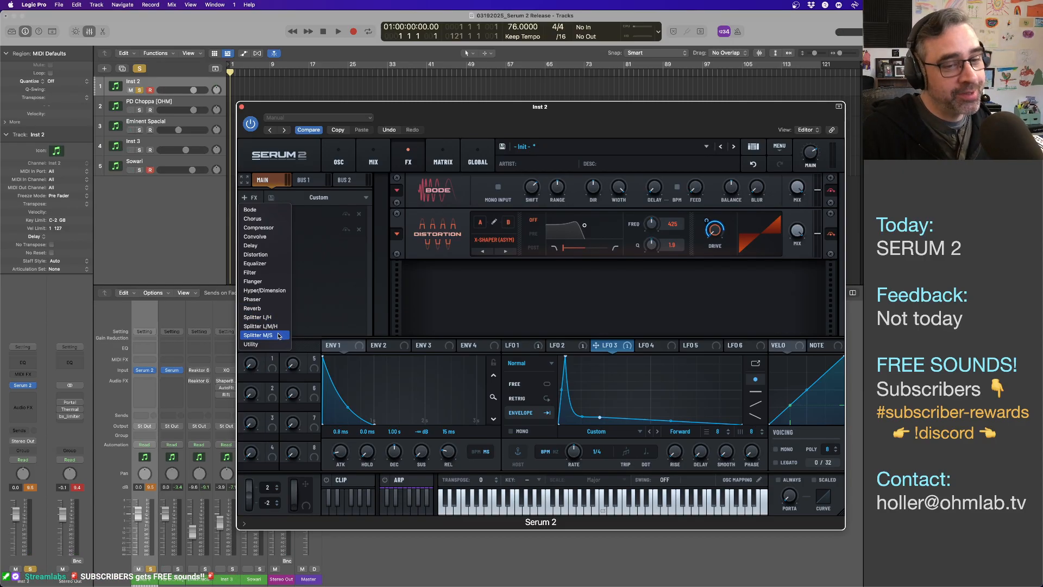
{"action": "key", "text": "Escape"}
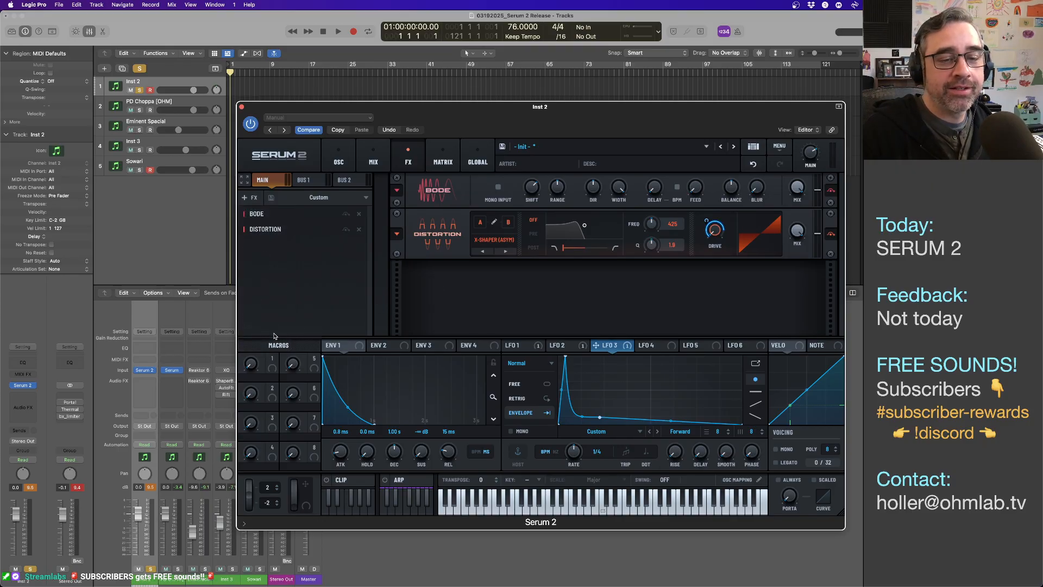
{"action": "left_click", "coordinate": [250, 198]}
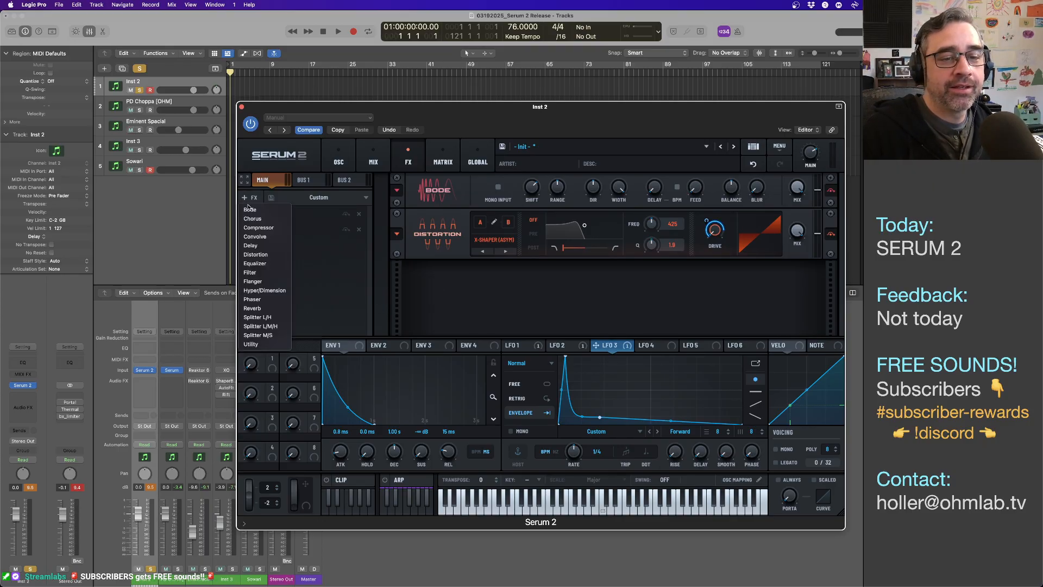
{"action": "left_click", "coordinate": [267, 336]}
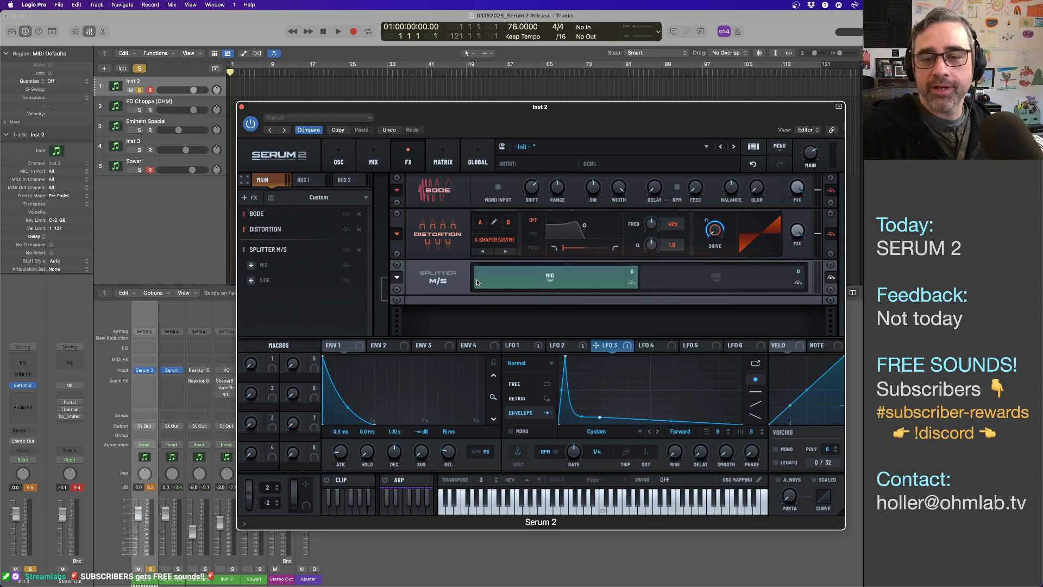
{"action": "left_click", "coordinate": [688, 283]}
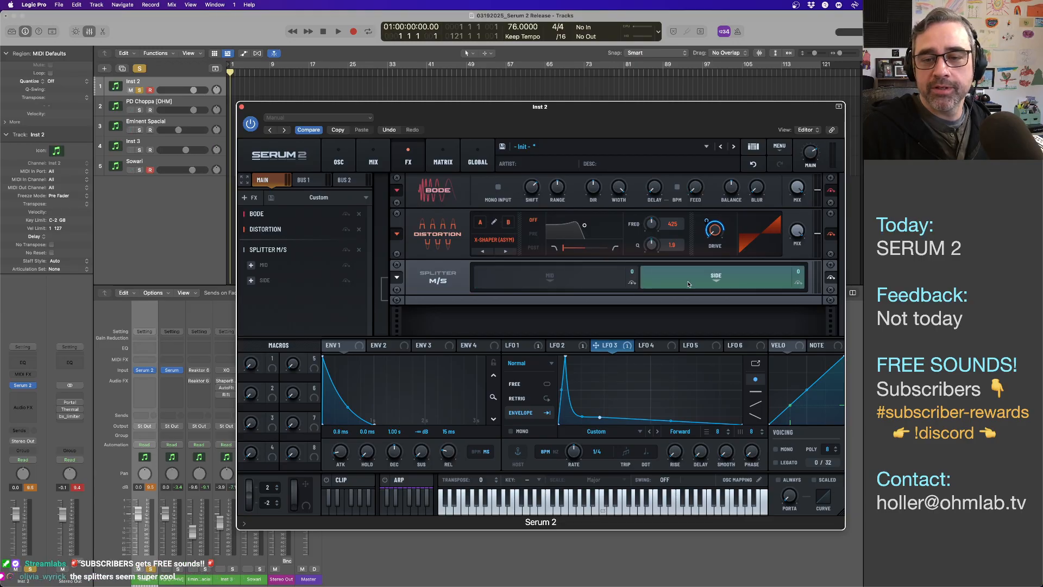
{"action": "left_click", "coordinate": [540, 281]}
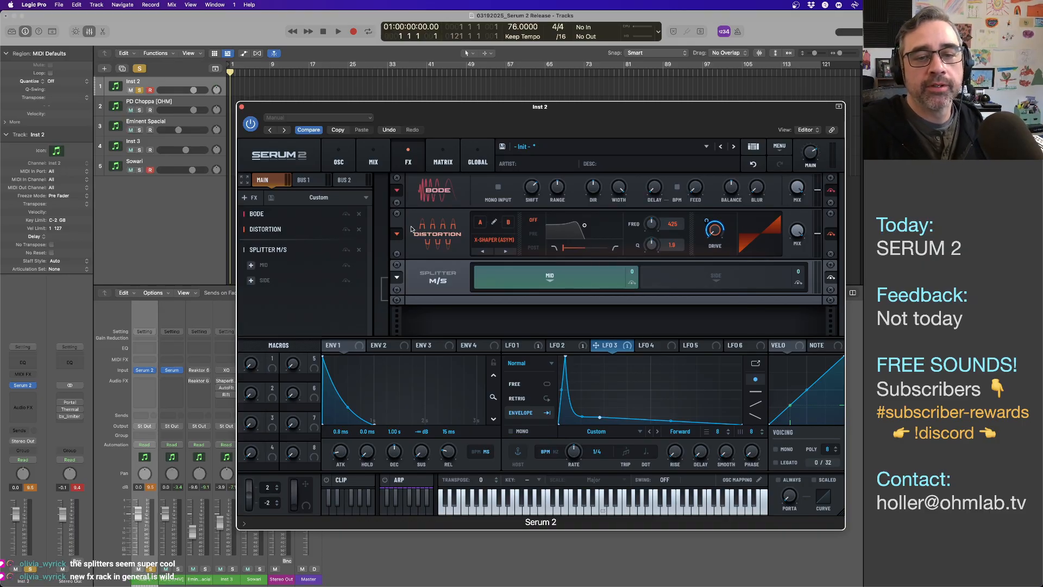
- Add an Equalizer to the splitter's Mid band with the low gain at 1.3 and the high gain at -7.6
{"action": "left_click", "coordinate": [251, 266]}
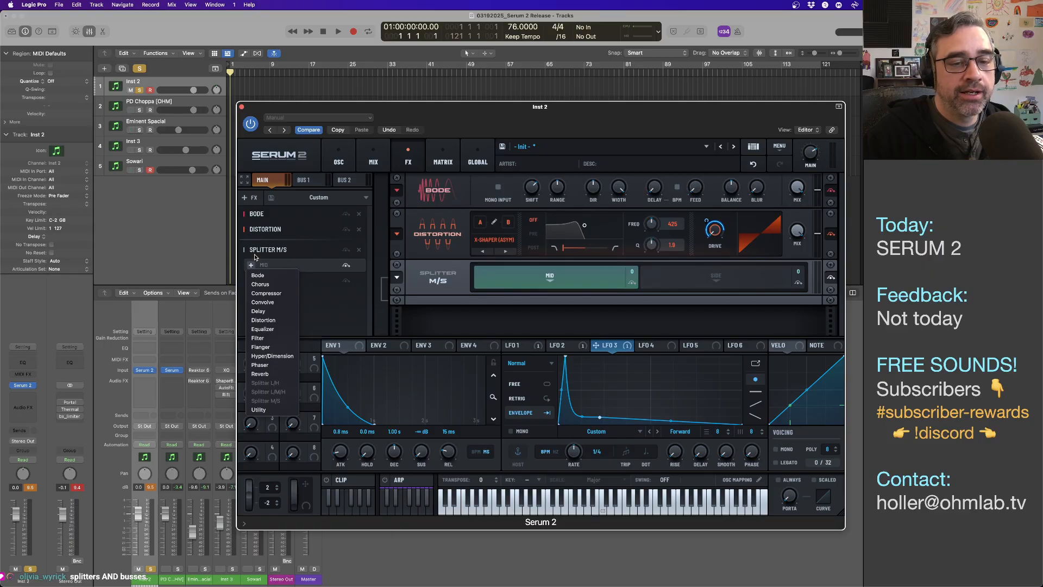
{"action": "left_click", "coordinate": [270, 329]}
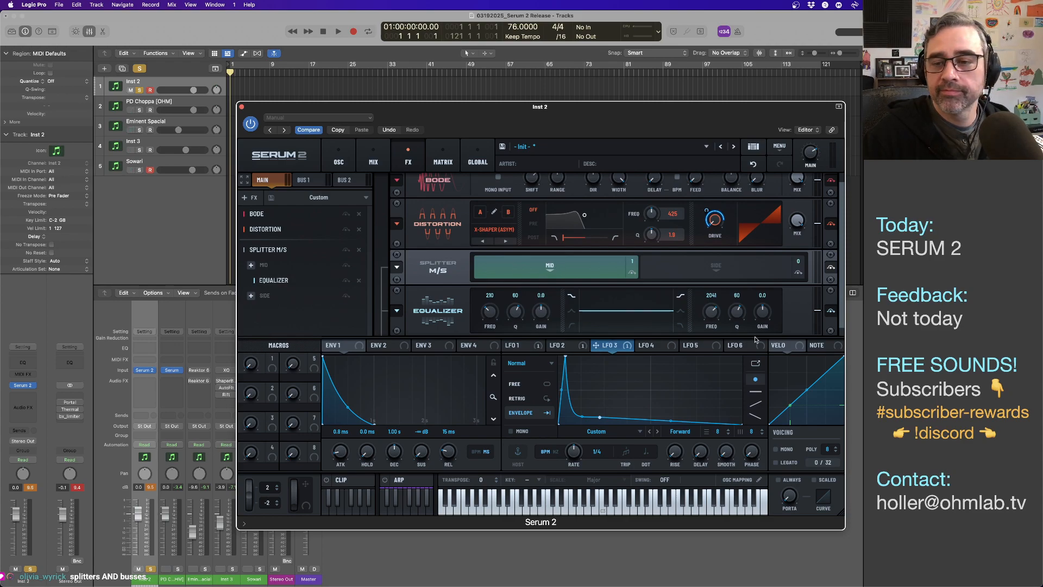
{"action": "left_click_drag", "start_coordinate": [764, 318], "coordinate": [764, 334]}
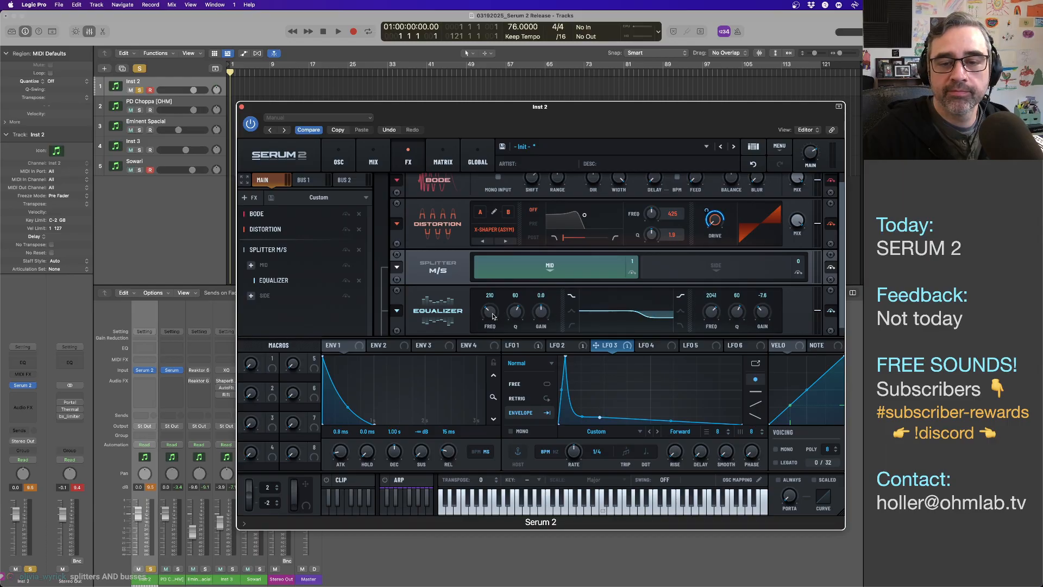
{"action": "left_click_drag", "start_coordinate": [494, 320], "coordinate": [540, 313]}
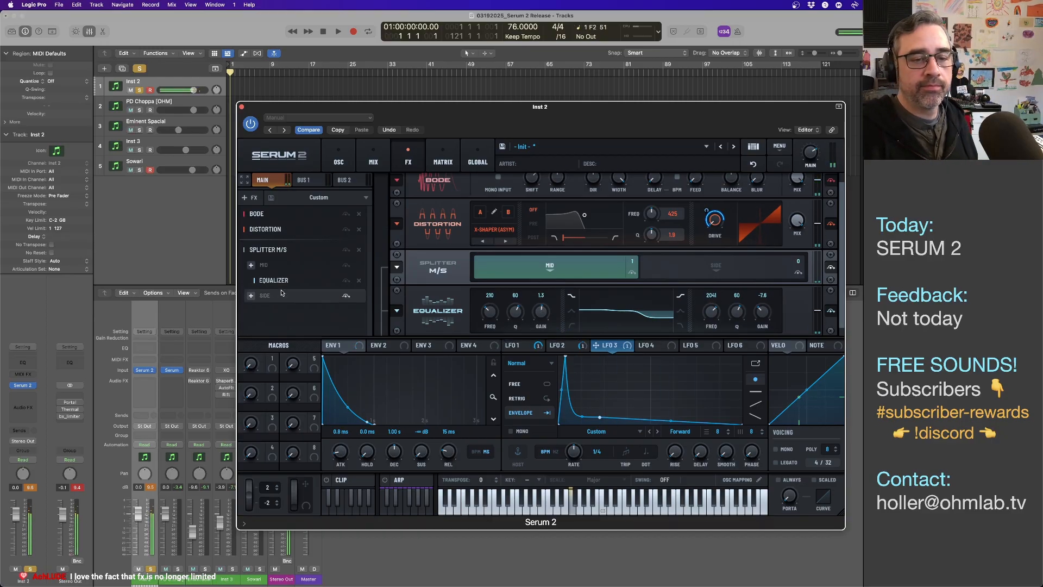
- Add an Equalizer to the splitter's Side band, cut its low gain and set its high gain to 2.1
{"action": "left_click", "coordinate": [262, 296]}
{"action": "left_click", "coordinate": [251, 296]}
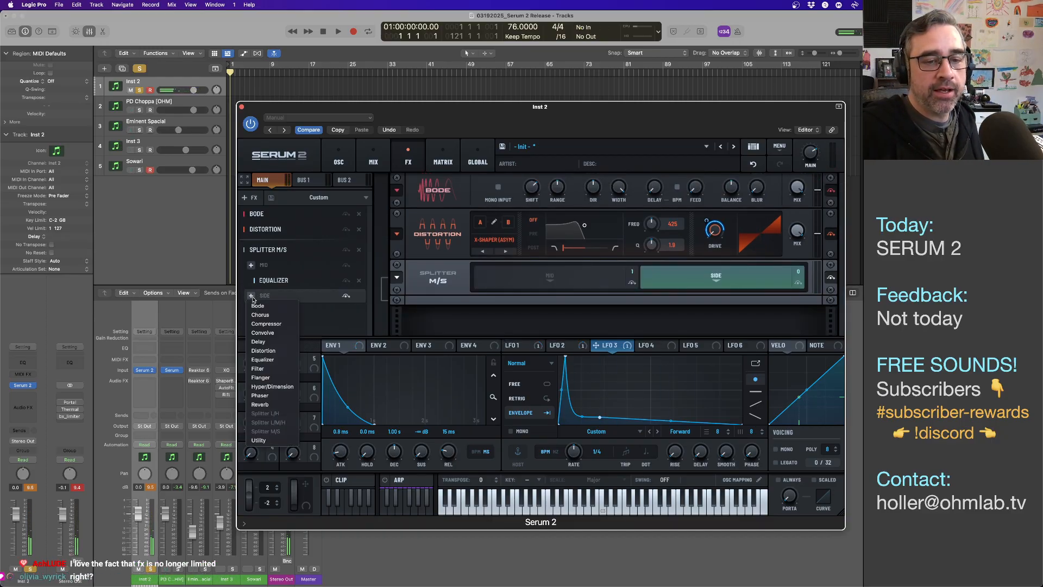
{"action": "left_click", "coordinate": [262, 359]}
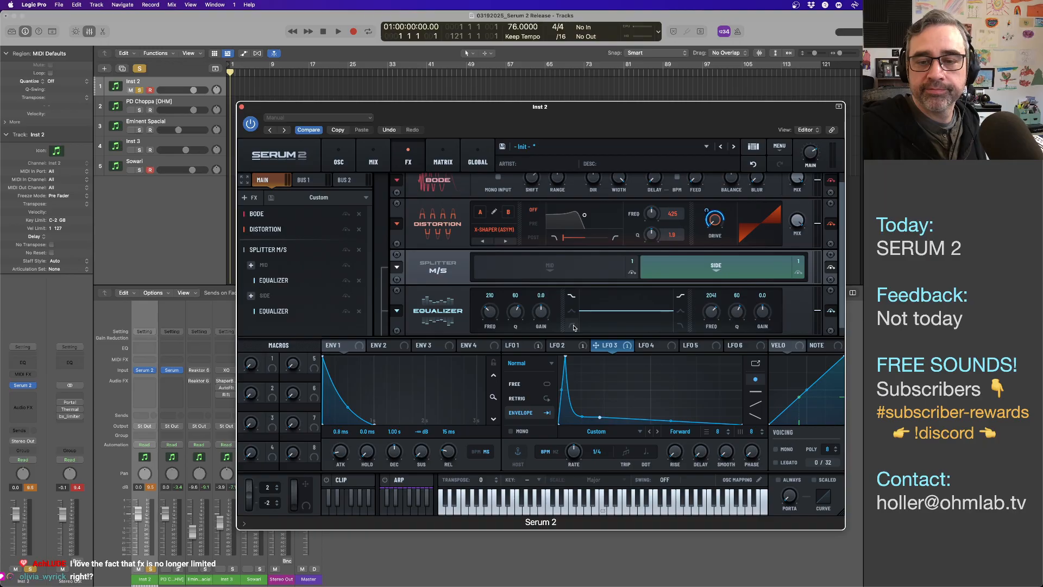
{"action": "left_click_drag", "start_coordinate": [543, 320], "coordinate": [541, 335]}
{"action": "left_click_drag", "start_coordinate": [763, 313], "coordinate": [763, 308]}
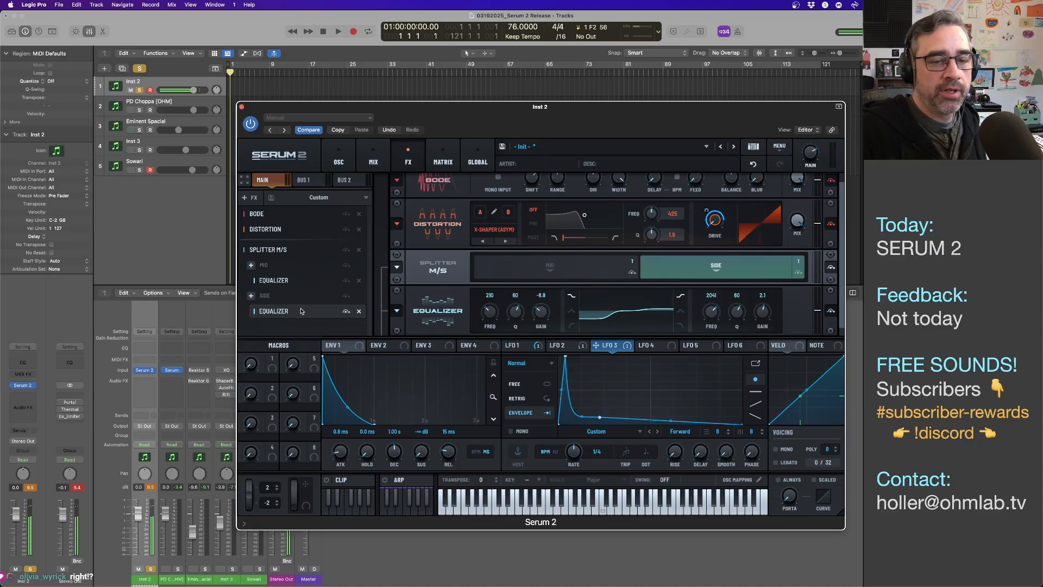
- Add a Delay to the Side band with the left time at 1/32 and the right time at 1/8
{"action": "left_click", "coordinate": [251, 296]}
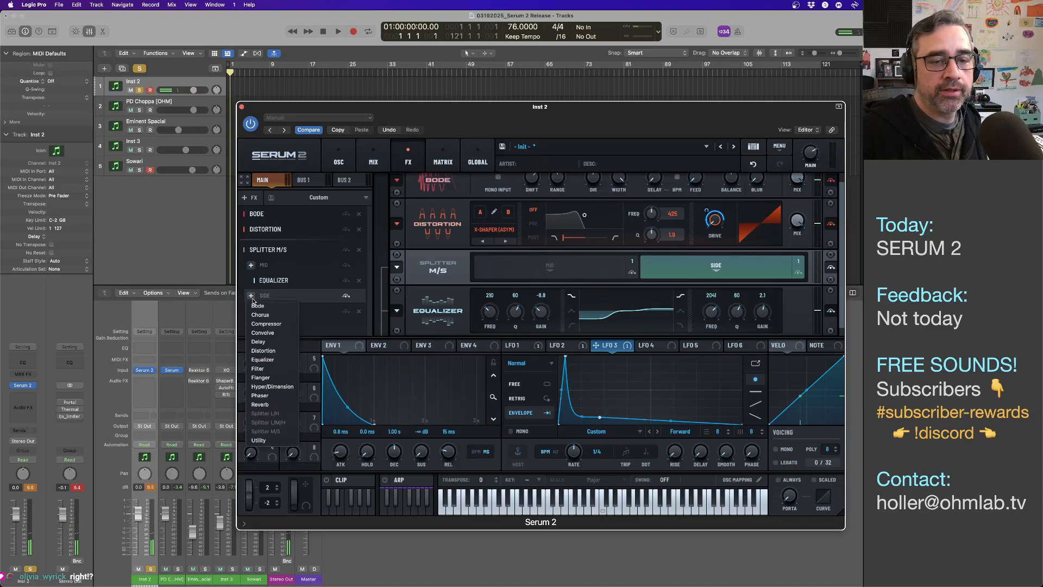
{"action": "left_click", "coordinate": [258, 341]}
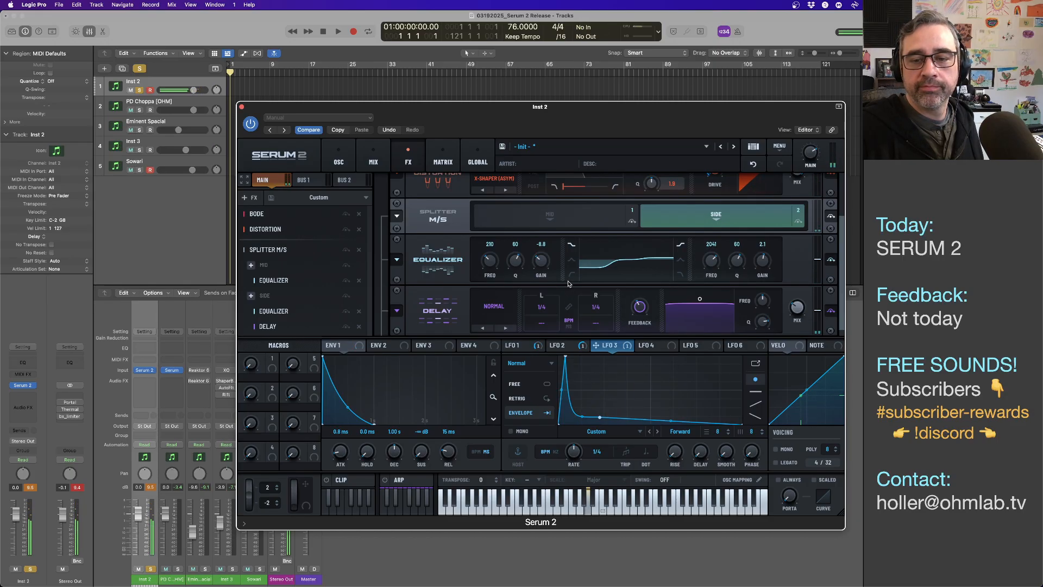
{"action": "left_click_drag", "start_coordinate": [550, 307], "coordinate": [546, 351]}
{"action": "left_click_drag", "start_coordinate": [596, 307], "coordinate": [598, 318]}
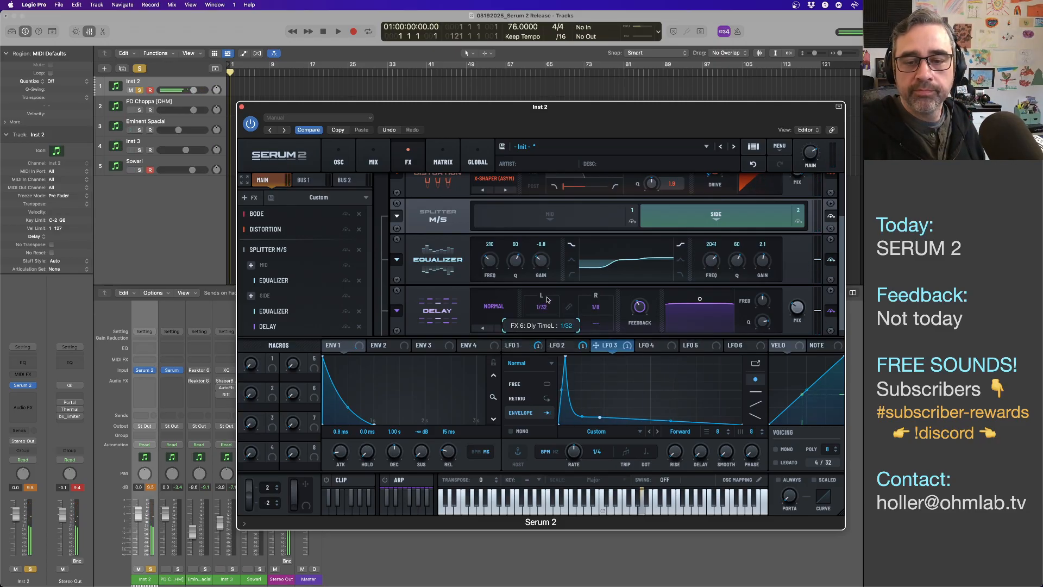
{"action": "mouse_move", "coordinate": [597, 307]}
{"action": "left_mouse_down"}
{"action": "mouse_move", "coordinate": [602, 317]}
{"action": "mouse_move", "coordinate": [604, 309]}
{"action": "left_mouse_up"}
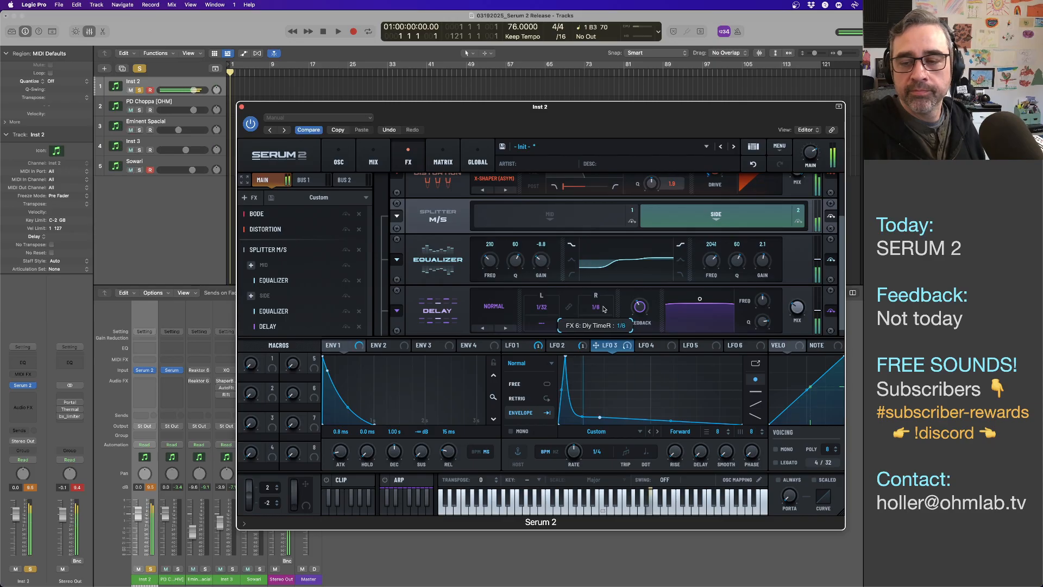
- Narrow the Side delay's filter band and switch the delay mode to Ping-Pong
{"action": "left_click_drag", "start_coordinate": [700, 298], "coordinate": [703, 318]}
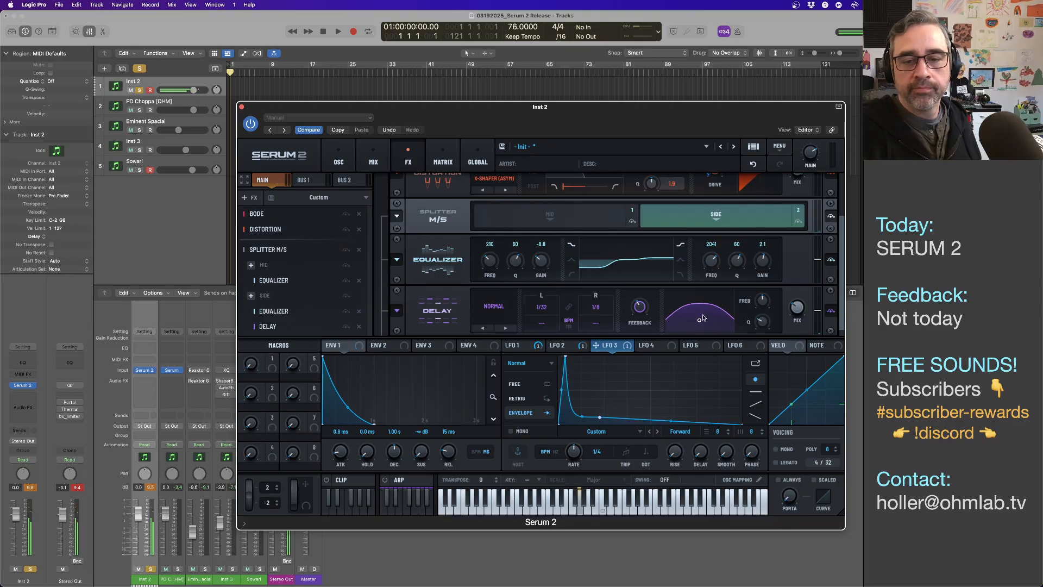
{"action": "left_click", "coordinate": [506, 328]}
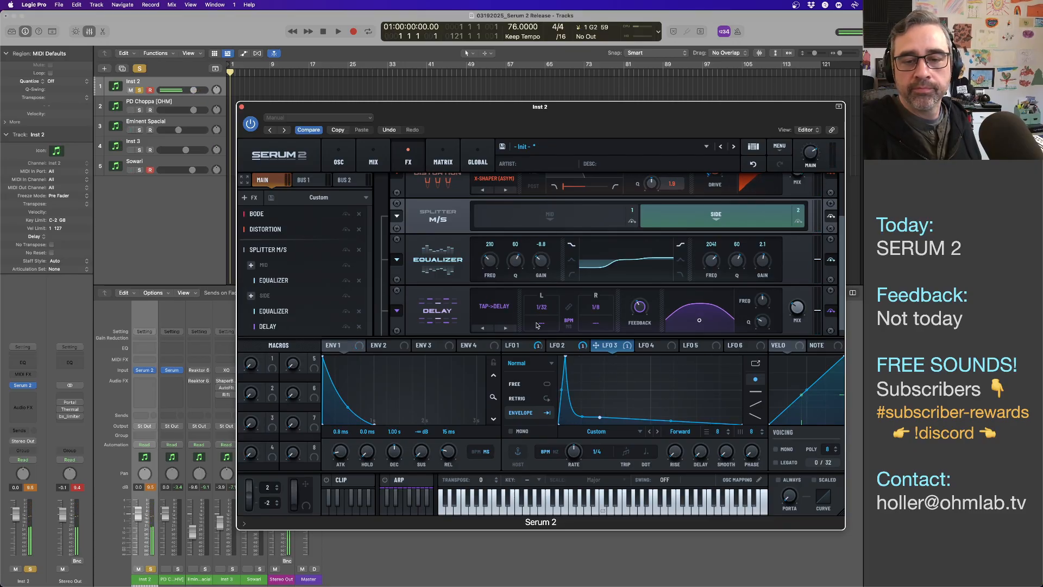
{"action": "left_click", "coordinate": [506, 328]}
{"action": "left_click", "coordinate": [506, 328]}
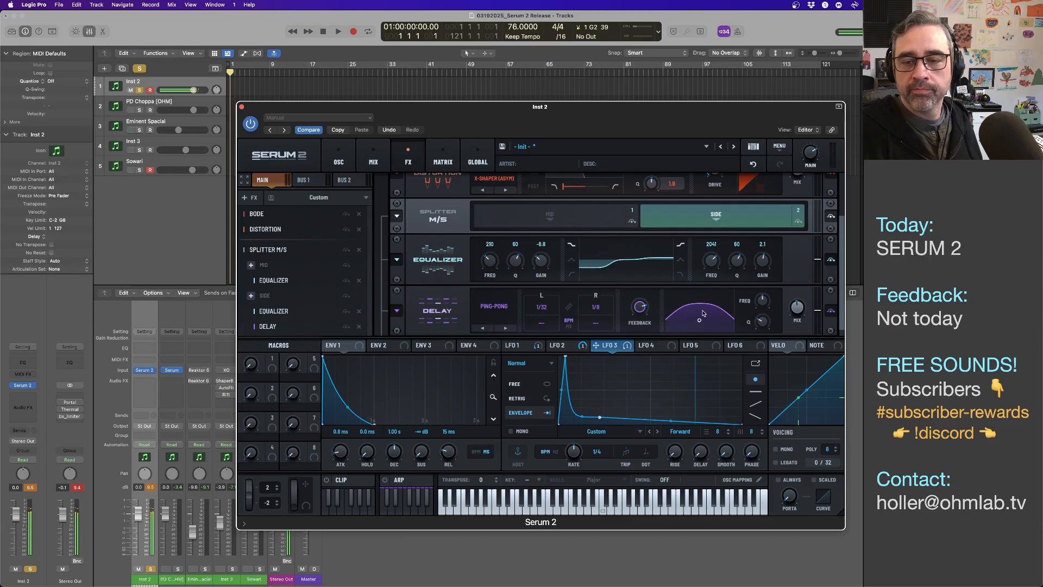
- Widen the Side delay's filter band slightly and raise the delay's wet mix to 74%
{"action": "left_click_drag", "start_coordinate": [700, 320], "coordinate": [699, 314]}
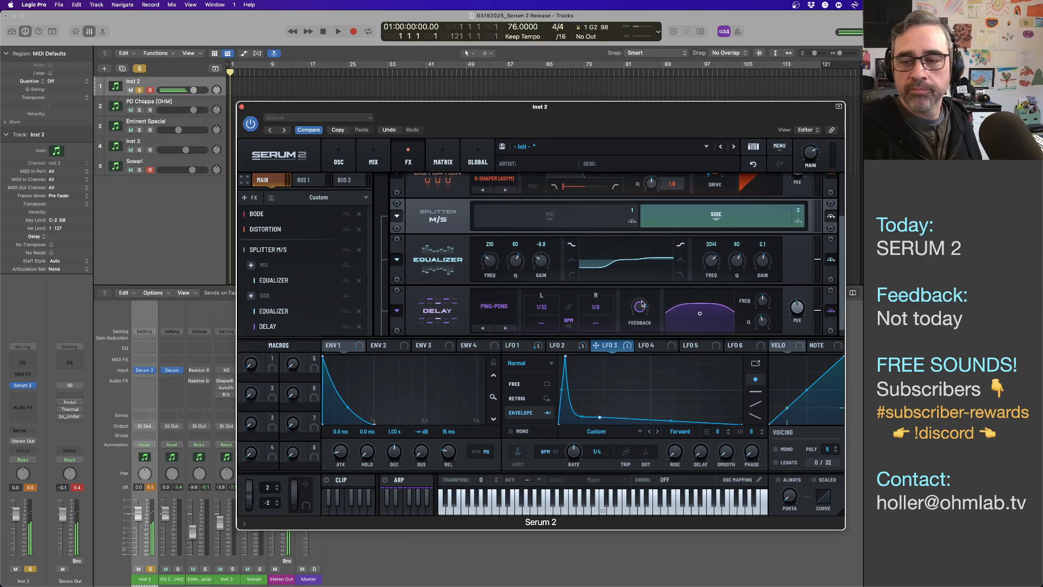
{"action": "left_click_drag", "start_coordinate": [794, 306], "coordinate": [794, 286]}
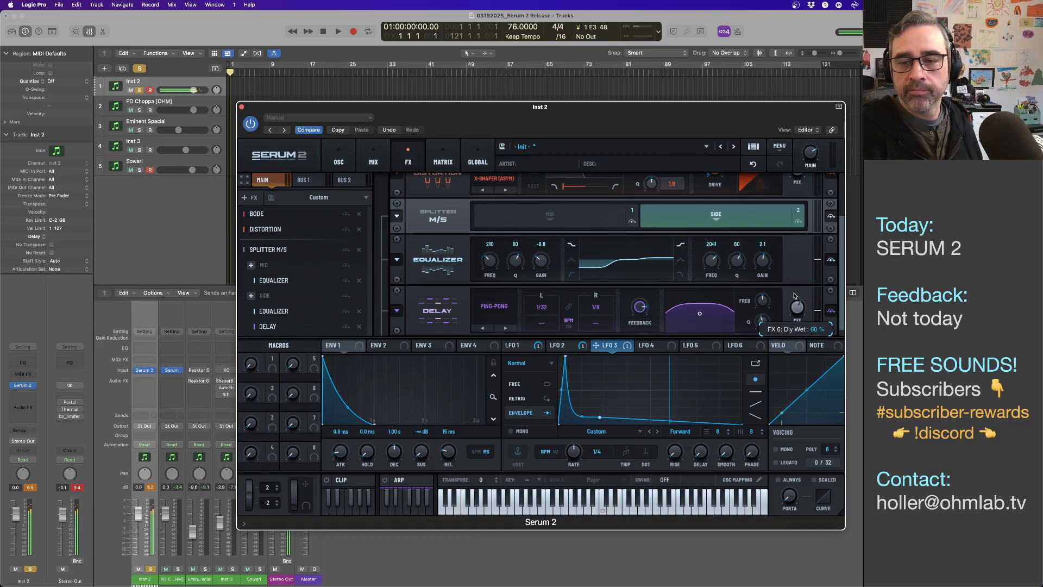
{"action": "mouse_move", "coordinate": [640, 308]}
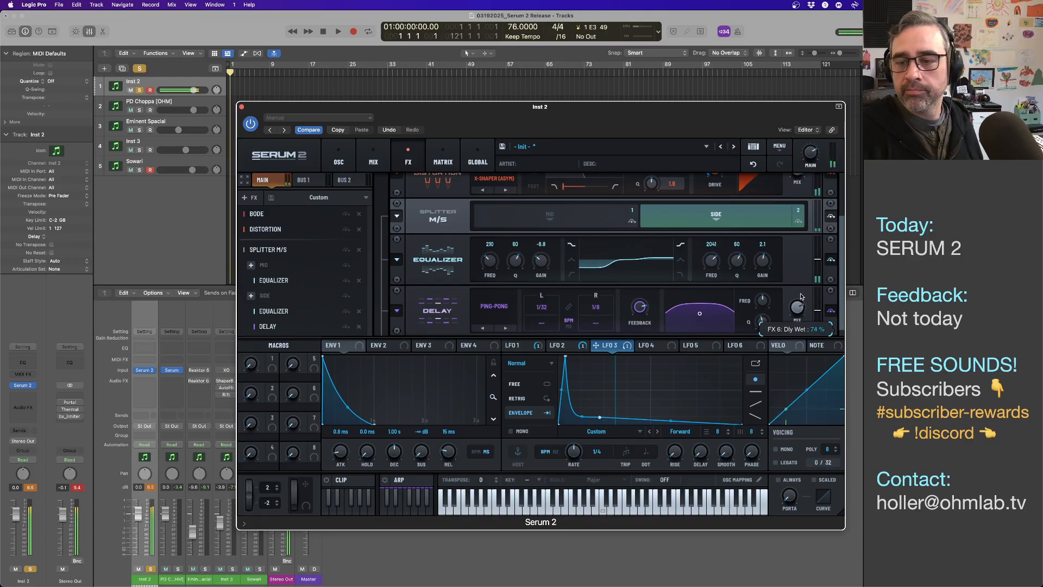
- Compare the sound with the Side Delay bypassed and active, and move the Delay ahead of the Side Equalizer
{"action": "left_click", "coordinate": [831, 312]}
{"action": "left_click", "coordinate": [831, 312]}
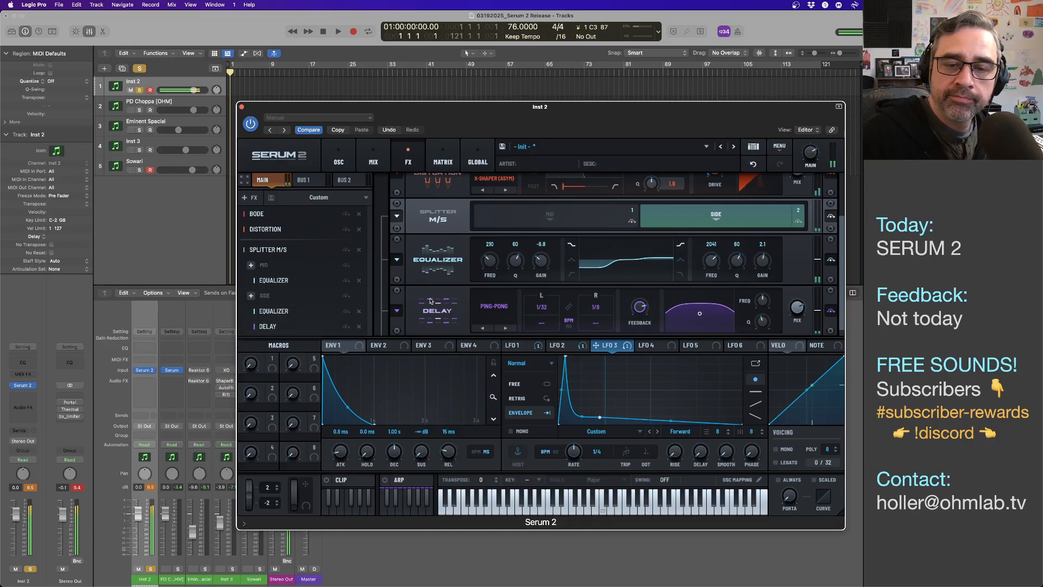
{"action": "left_click_drag", "start_coordinate": [436, 315], "coordinate": [440, 282]}
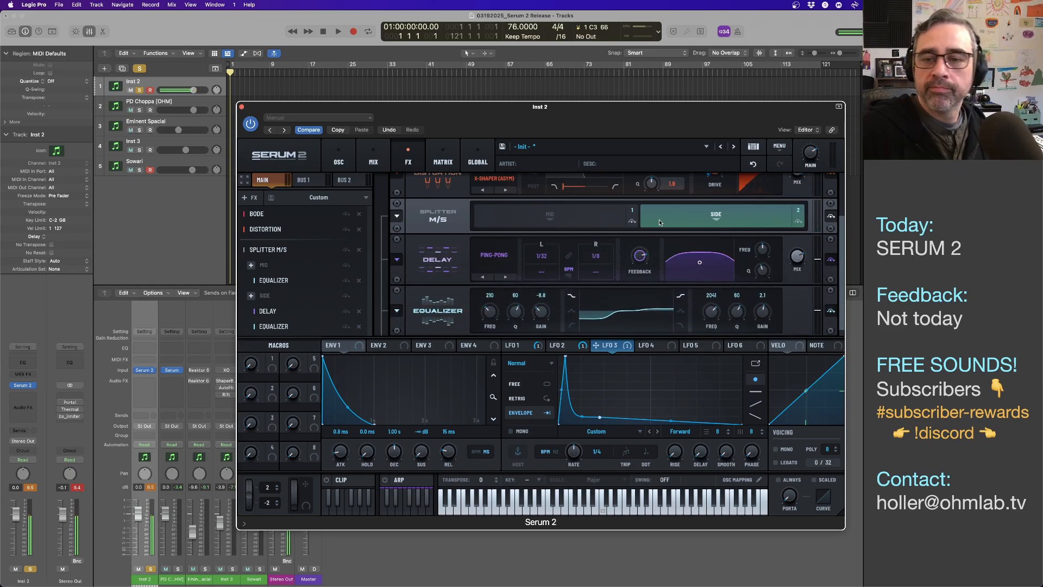
- Check the M/S splitter's Mid and Side bands and compare the sound with the whole splitter bypassed and active
{"action": "left_click", "coordinate": [575, 219]}
{"action": "left_click", "coordinate": [687, 255]}
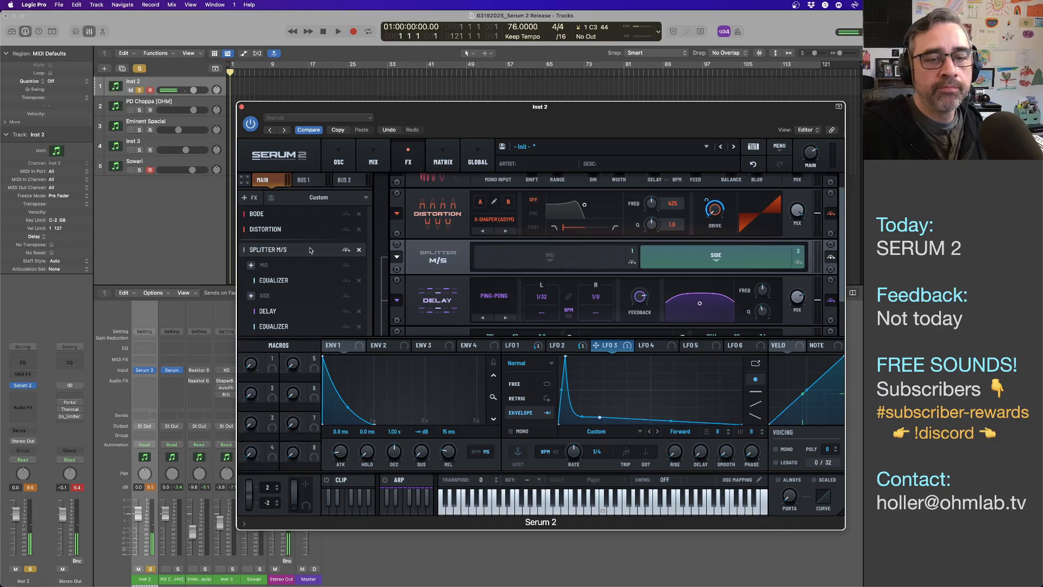
{"action": "left_click", "coordinate": [346, 251]}
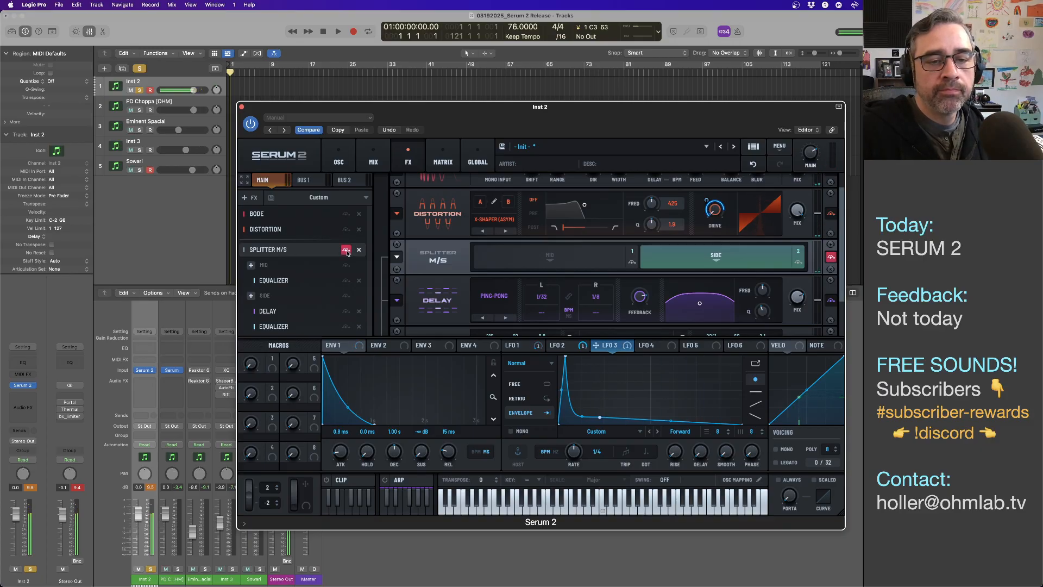
{"action": "left_click", "coordinate": [346, 251]}
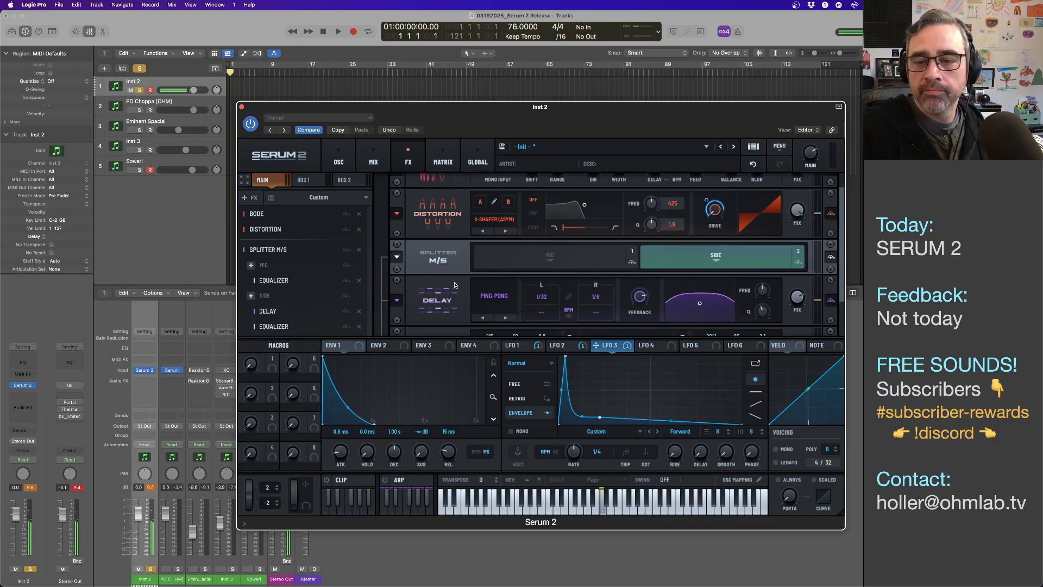
- Set the Side Delay's left time to fast and right time to 1/16, and switch its mode to Tap->Delay
{"action": "left_click_drag", "start_coordinate": [596, 305], "coordinate": [544, 334]}
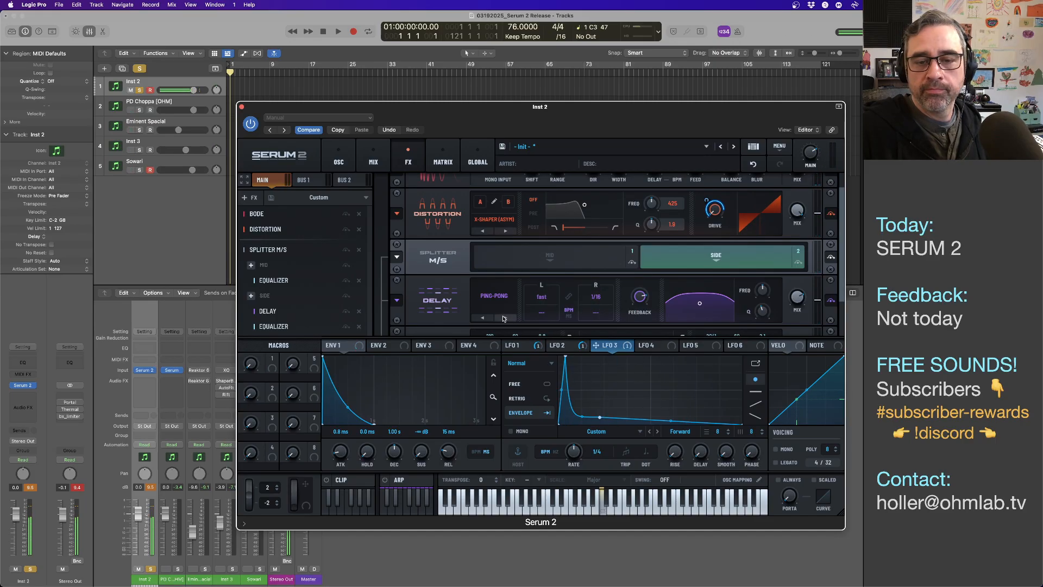
{"action": "left_click", "coordinate": [505, 318]}
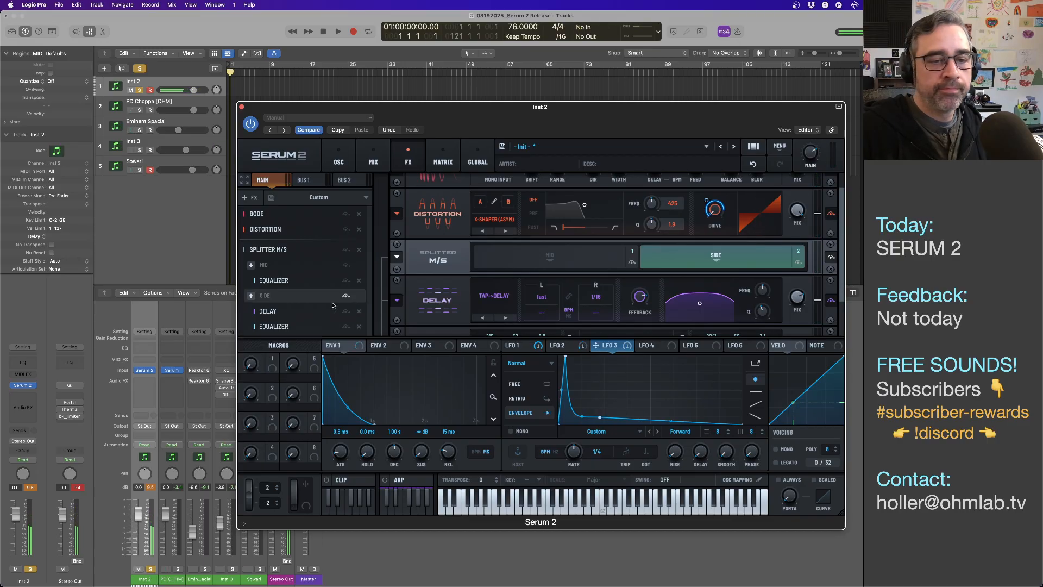
- Replace the Side band's Delay with a Reverb
{"action": "left_click", "coordinate": [359, 310]}
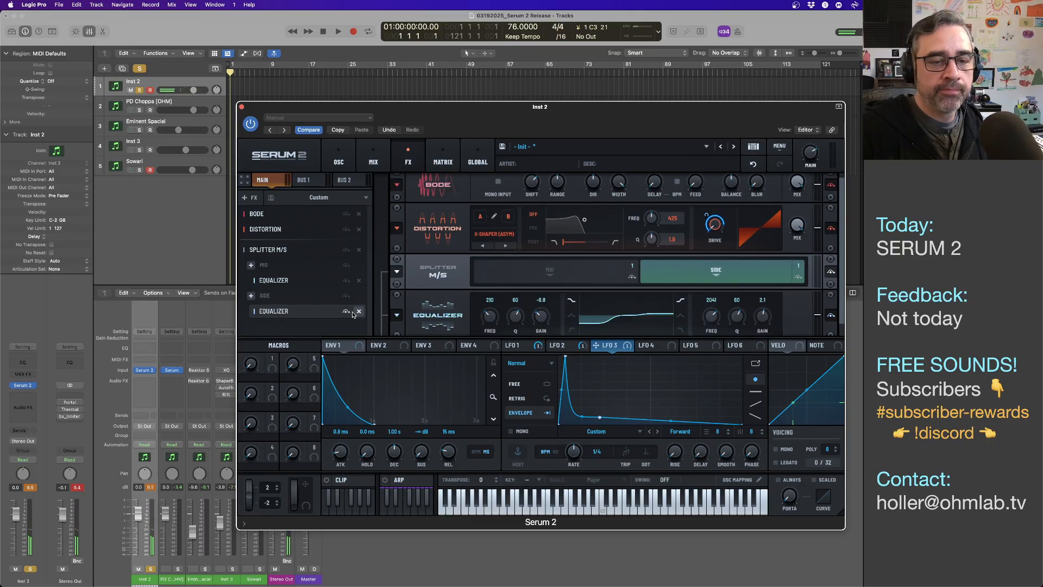
{"action": "left_click", "coordinate": [251, 296]}
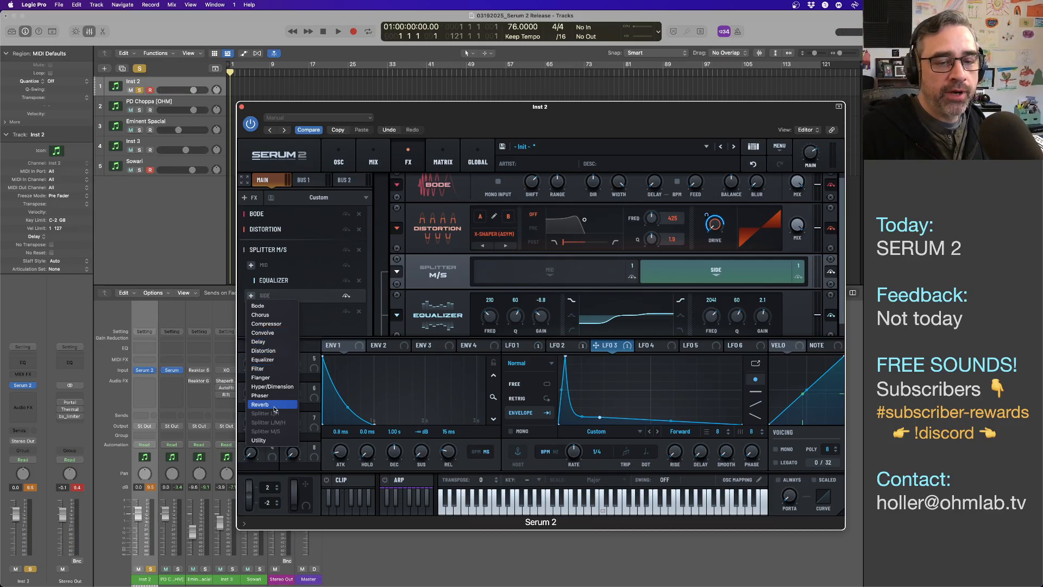
{"action": "left_click", "coordinate": [260, 405]}
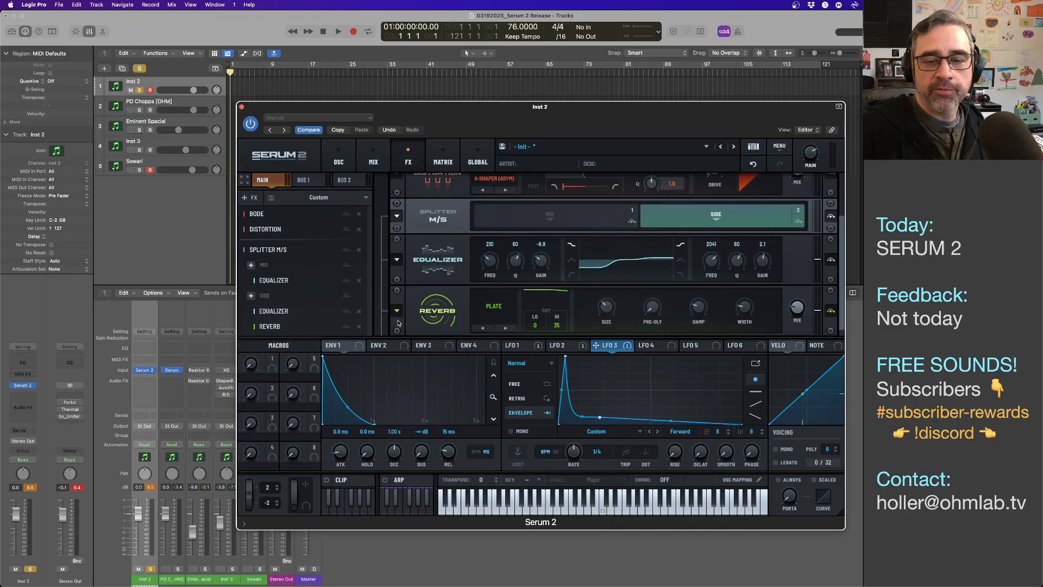
- Try the Nitrous and Basin types on the Side Reverb, raising Basin's feedback to 191, and return to Plate
{"action": "left_click", "coordinate": [506, 328]}
{"action": "left_click", "coordinate": [506, 328]}
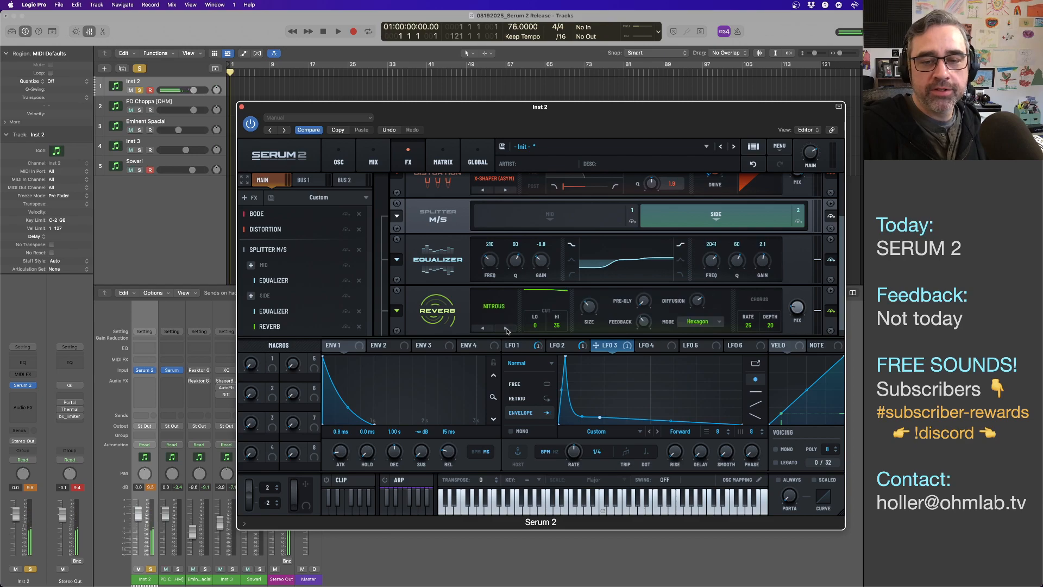
{"action": "left_click", "coordinate": [505, 328]}
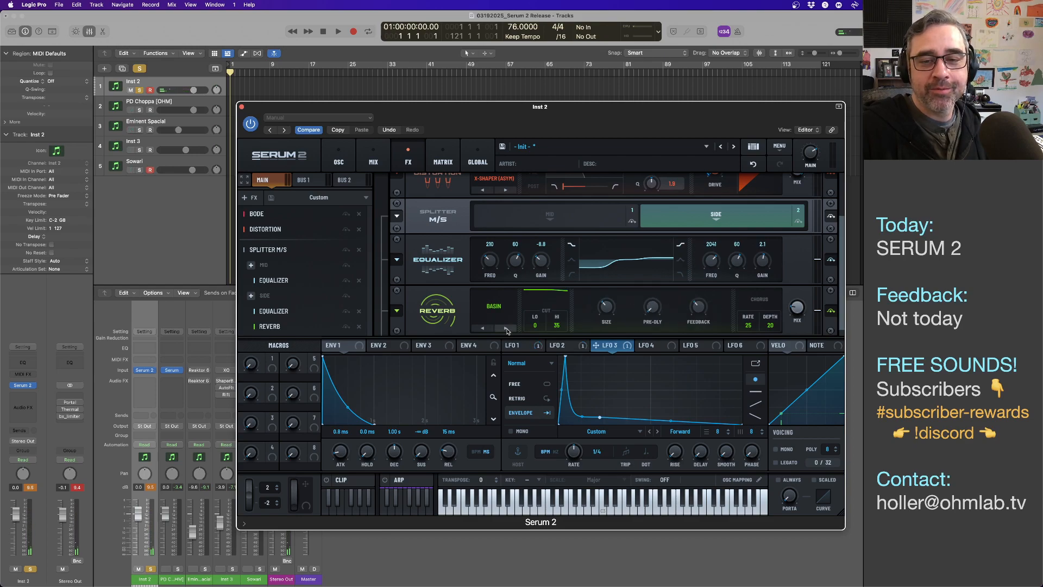
{"action": "left_click", "coordinate": [506, 329]}
{"action": "left_click", "coordinate": [483, 328]}
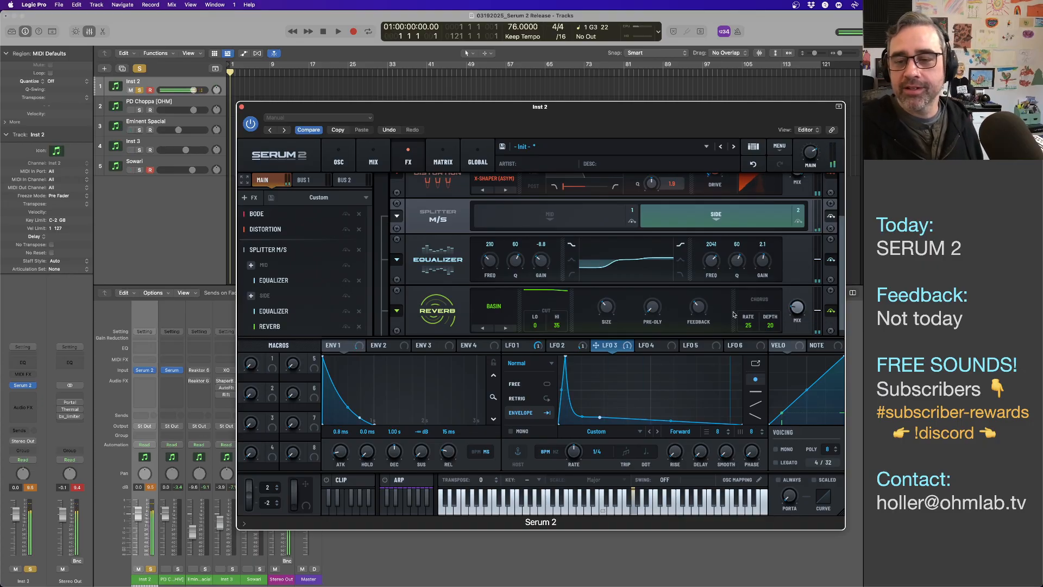
{"action": "left_click", "coordinate": [482, 328]}
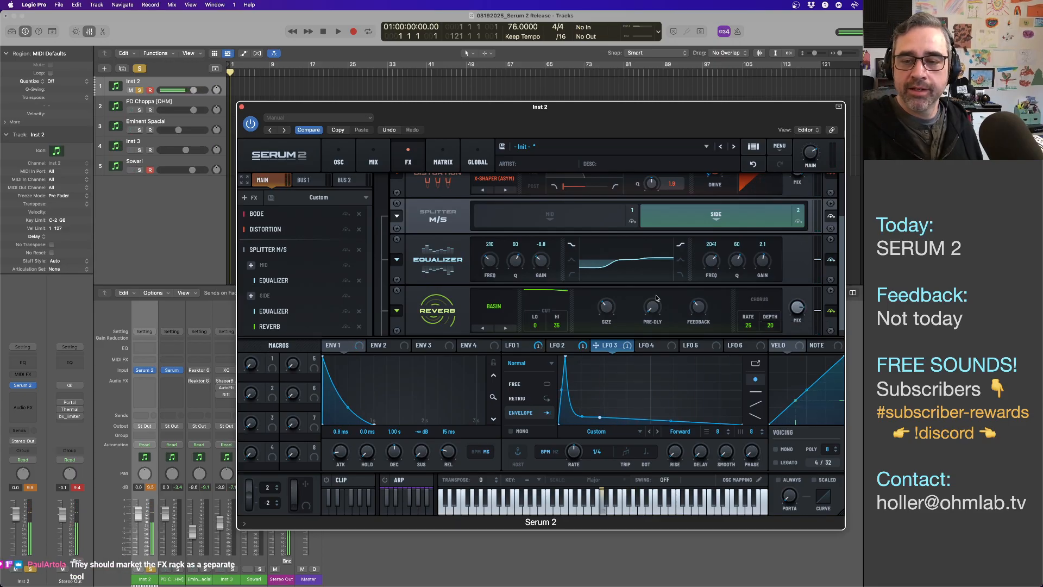
{"action": "left_click_drag", "start_coordinate": [693, 311], "coordinate": [696, 261]}
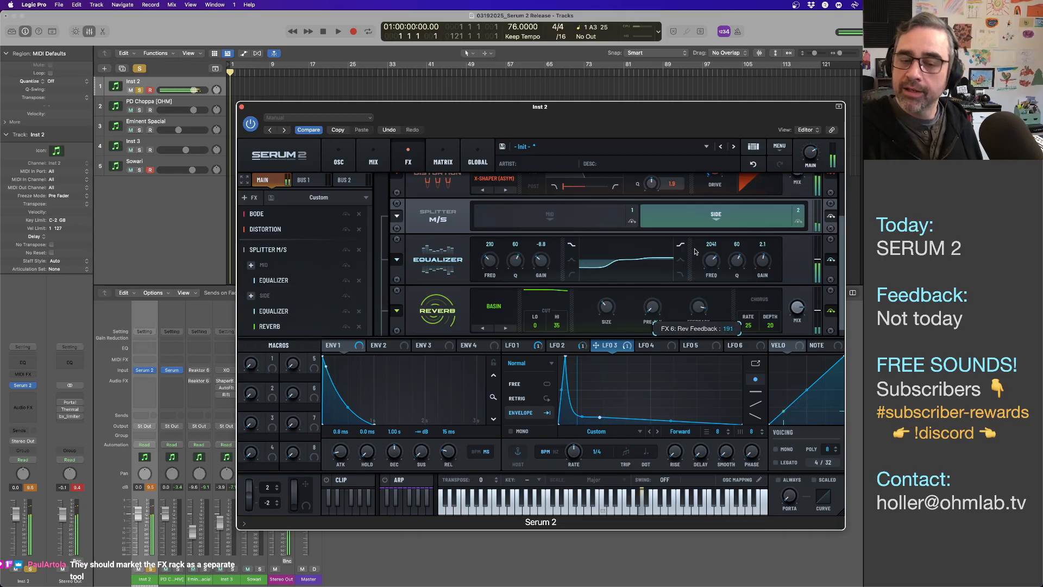
{"action": "left_click", "coordinate": [507, 329]}
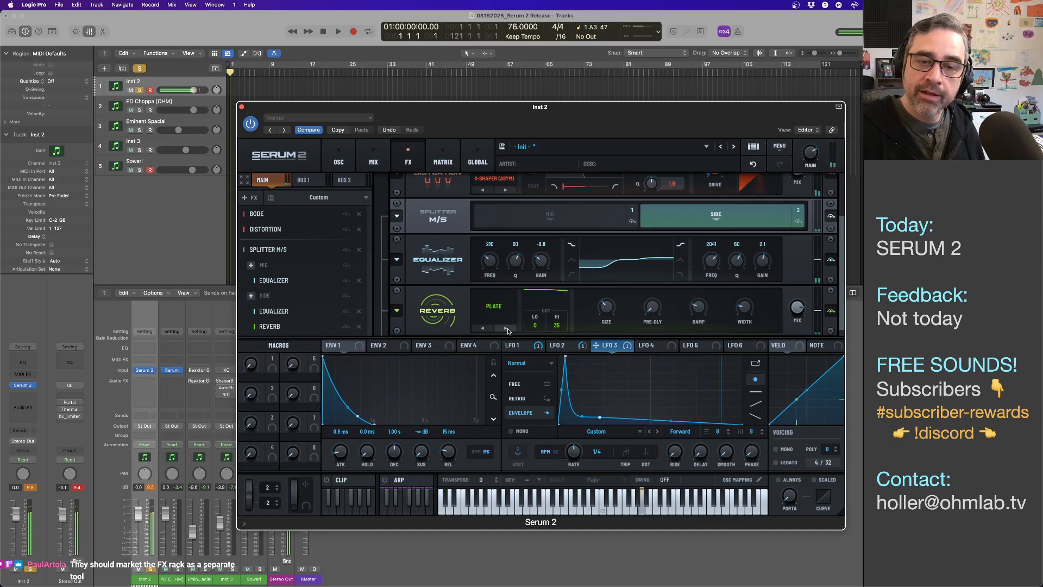
- Remove the Equalizer from the Side band and switch the Side Reverb's type to Hall
{"action": "left_click_drag", "start_coordinate": [299, 328], "coordinate": [298, 307]}
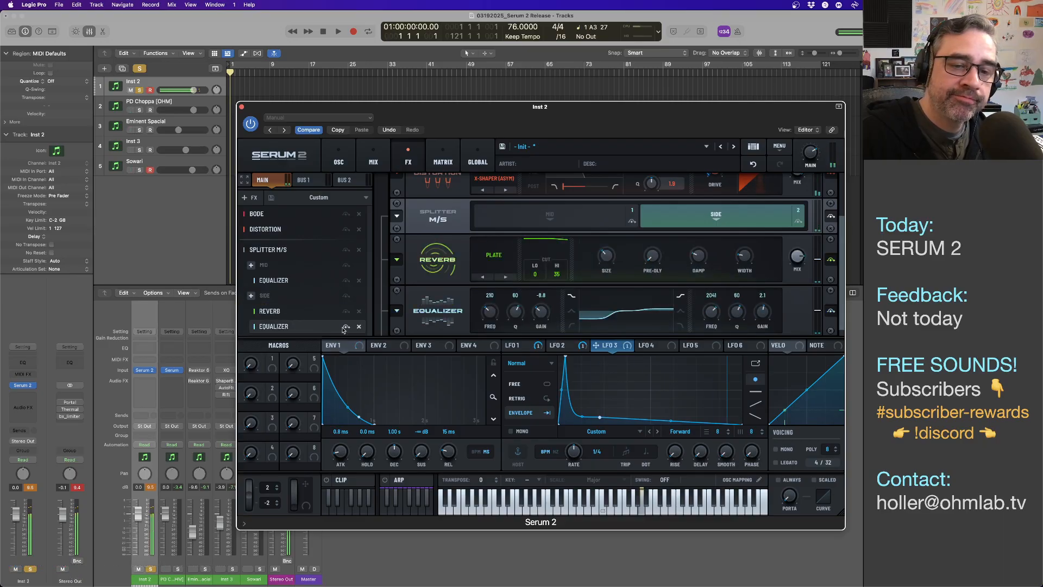
{"action": "left_click", "coordinate": [359, 326]}
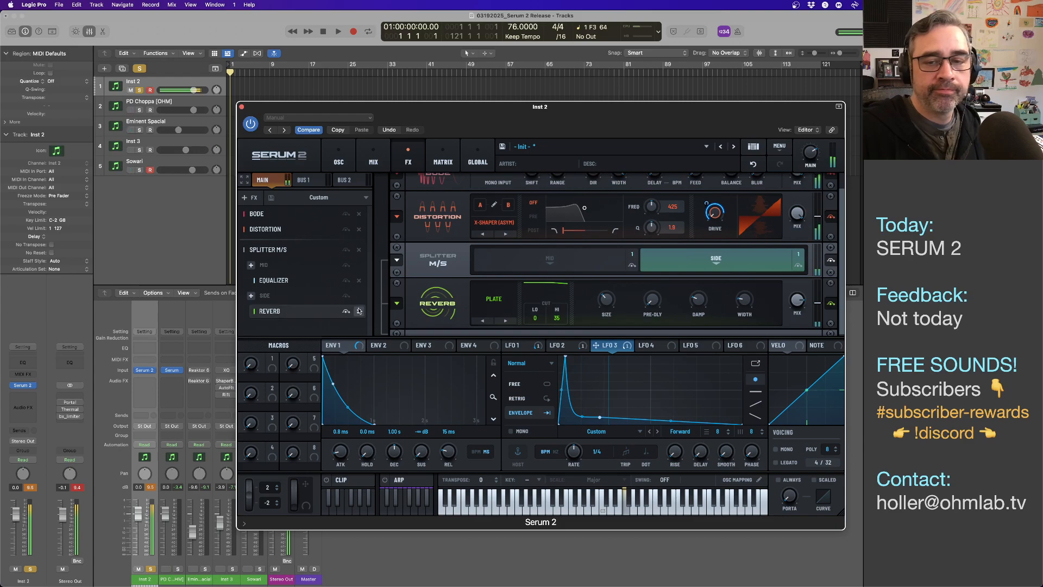
{"action": "left_click", "coordinate": [508, 321]}
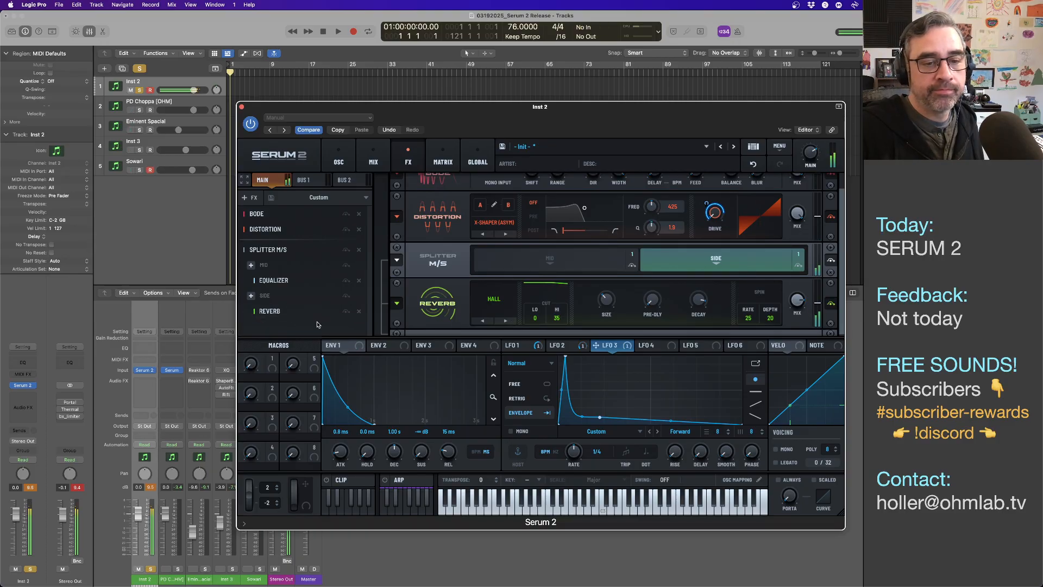
- Add an Equalizer after the Reverb in the Side band and set its low gain to -14.8
{"action": "left_click", "coordinate": [251, 296]}
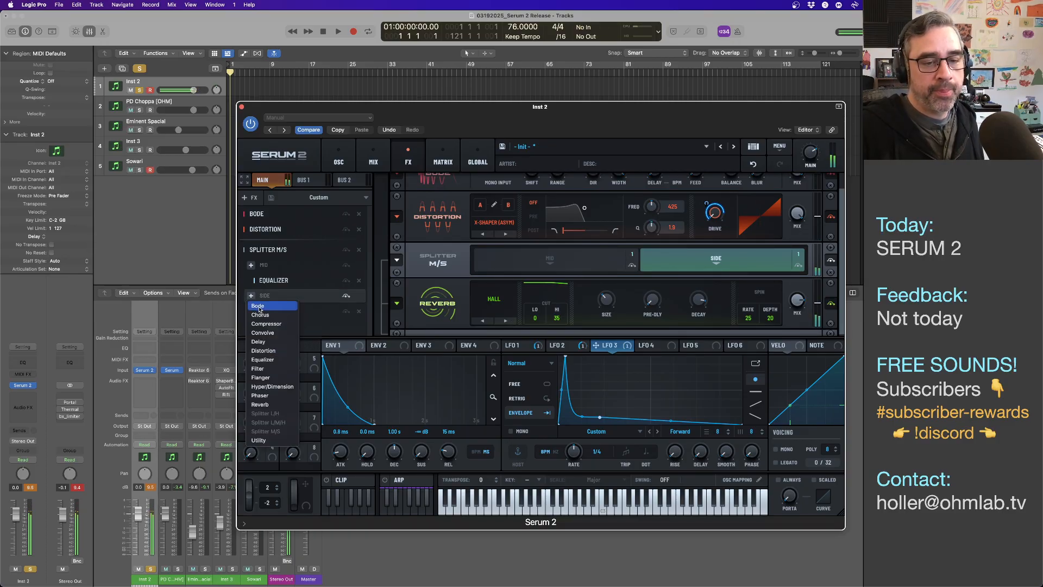
{"action": "left_click", "coordinate": [263, 359]}
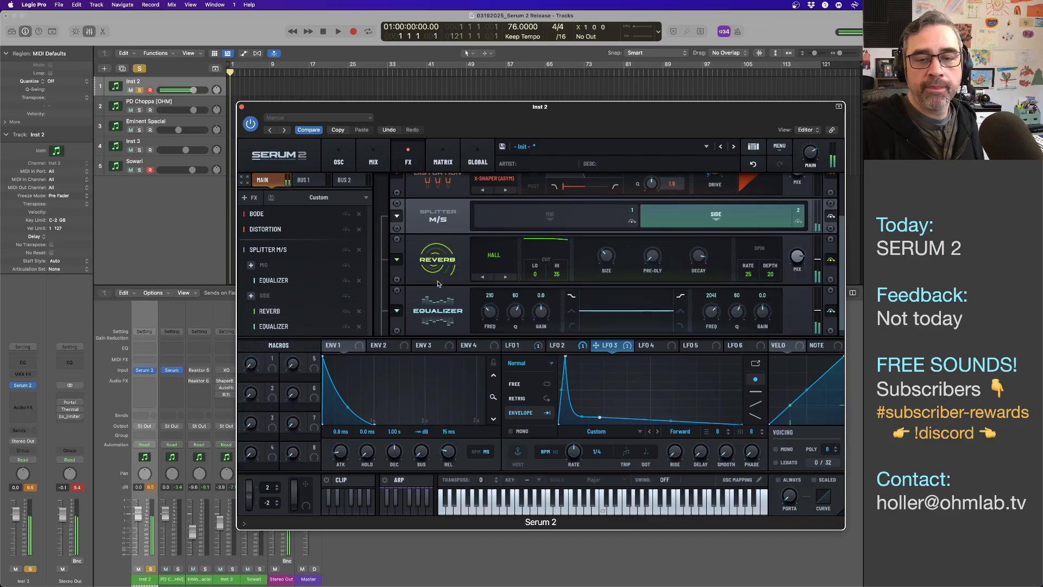
{"action": "mouse_move", "coordinate": [540, 311]}
{"action": "left_mouse_down"}
{"action": "mouse_move", "coordinate": [538, 346]}
{"action": "mouse_move", "coordinate": [542, 315]}
{"action": "left_mouse_up"}
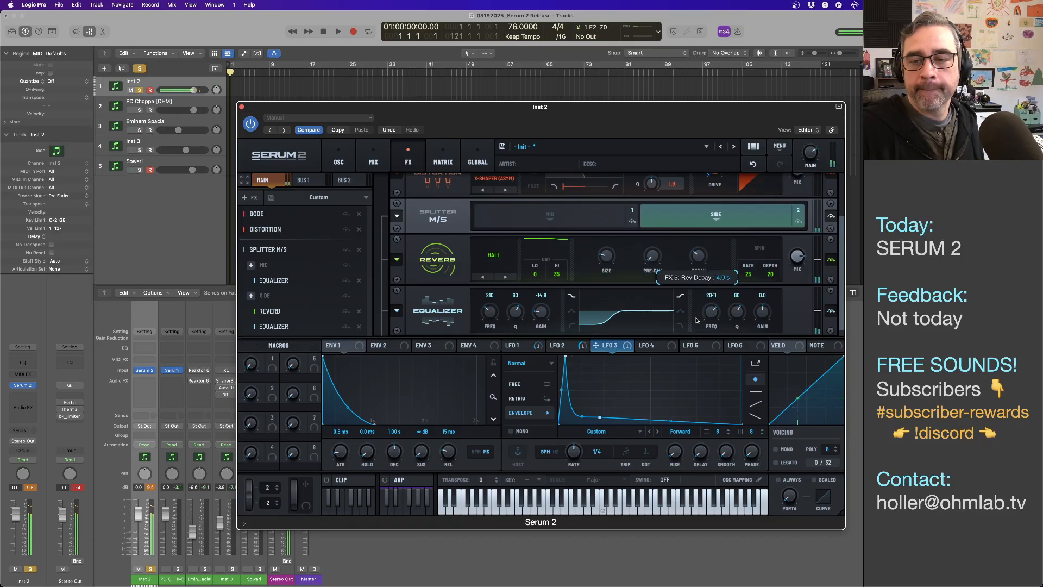
- Shorten the Side Reverb's decay and adjust its size and wet mix
{"action": "left_click_drag", "start_coordinate": [697, 324], "coordinate": [696, 349]}
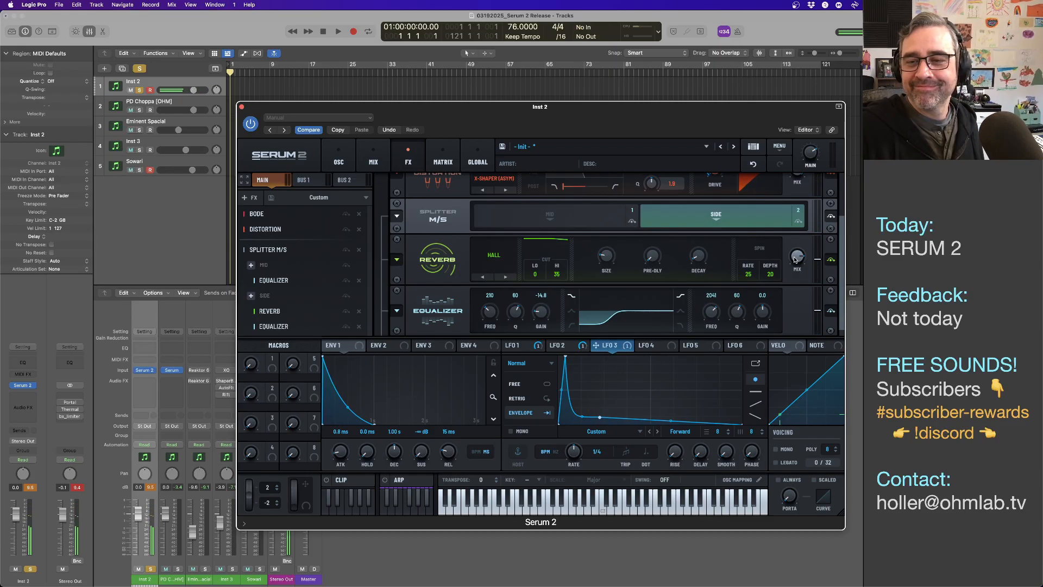
{"action": "left_click_drag", "start_coordinate": [794, 260], "coordinate": [791, 332]}
{"action": "left_click_drag", "start_coordinate": [605, 255], "coordinate": [624, 259]}
{"action": "mouse_move", "coordinate": [797, 253]}
{"action": "left_mouse_down"}
{"action": "mouse_move", "coordinate": [792, 192]}
{"action": "mouse_move", "coordinate": [789, 263]}
{"action": "left_mouse_up"}
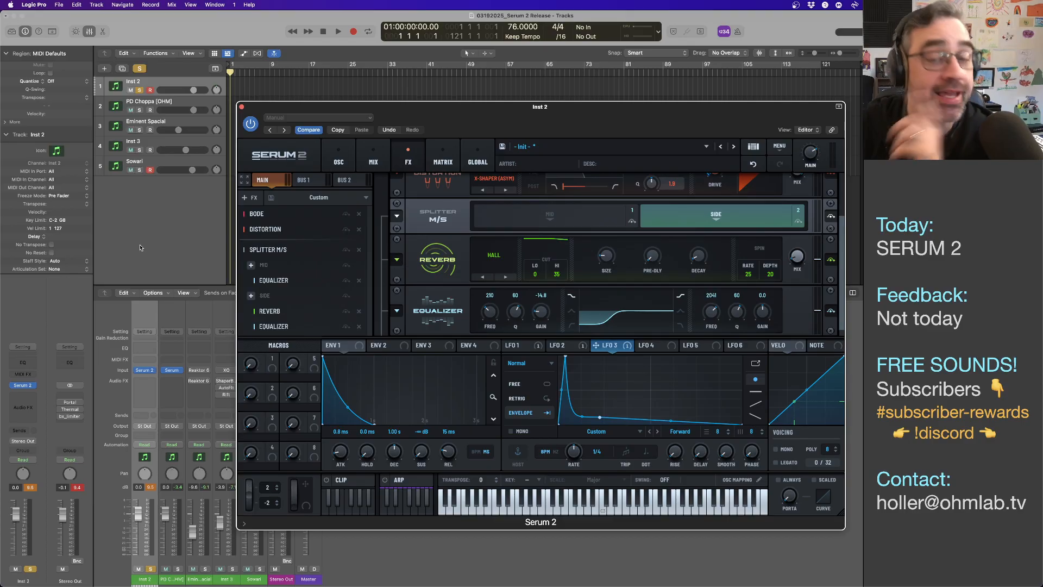
- Set oscillator B's first warp mode to FM (A)
{"action": "left_click", "coordinate": [344, 162]}
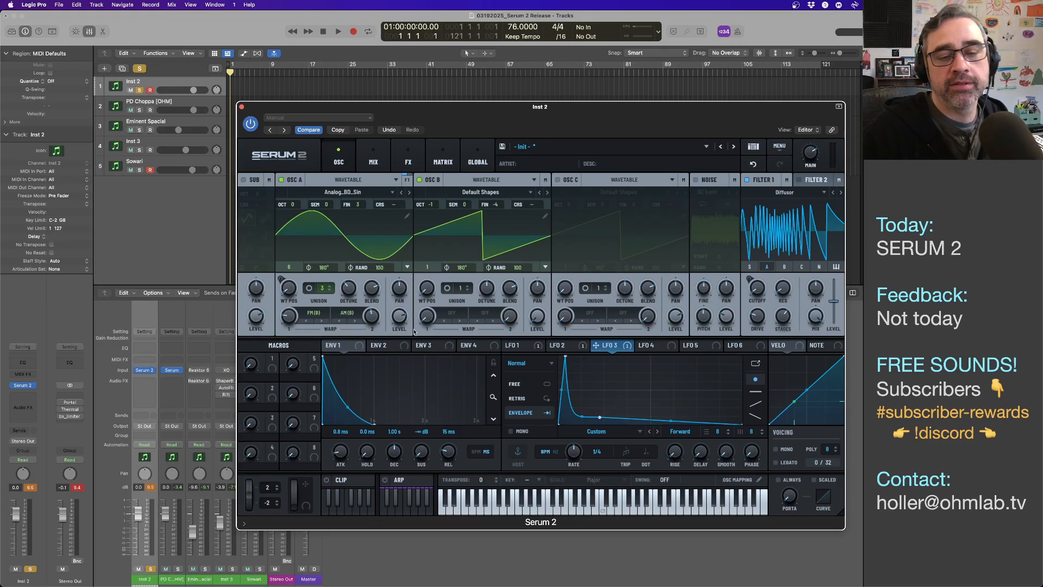
{"action": "left_click", "coordinate": [453, 314]}
{"action": "mouse_move", "coordinate": [463, 368]}
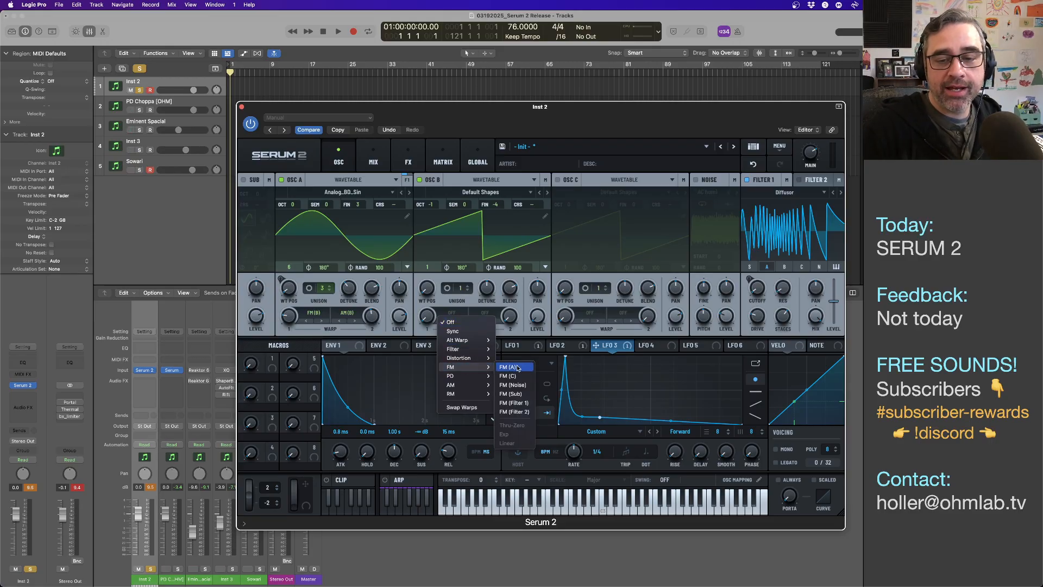
{"action": "left_click", "coordinate": [518, 368]}
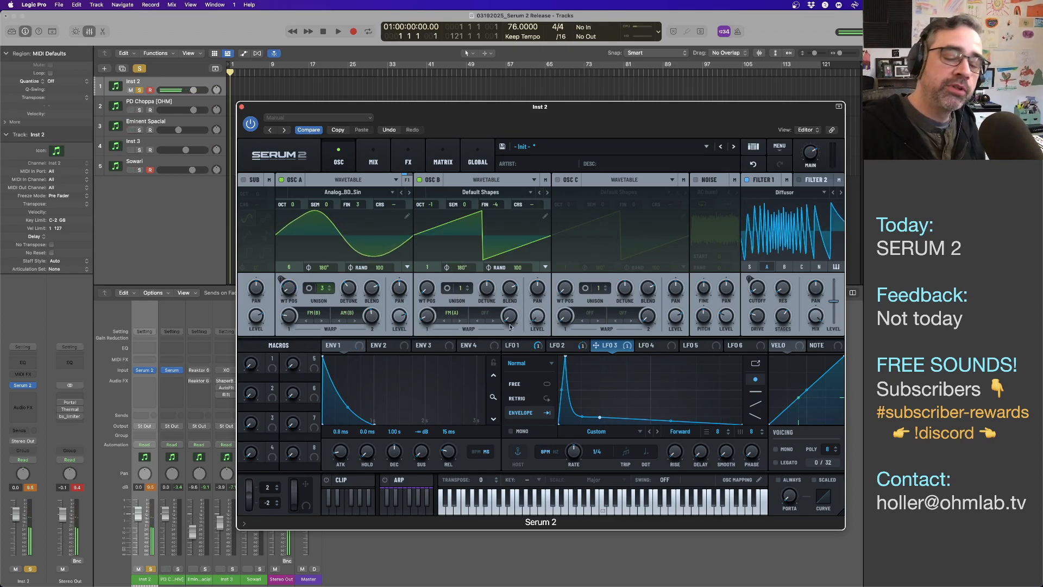
- Sweep oscillator B's FM (A) warp amount and bring it to about 20%
{"action": "left_click_drag", "start_coordinate": [432, 321], "coordinate": [432, 320]}
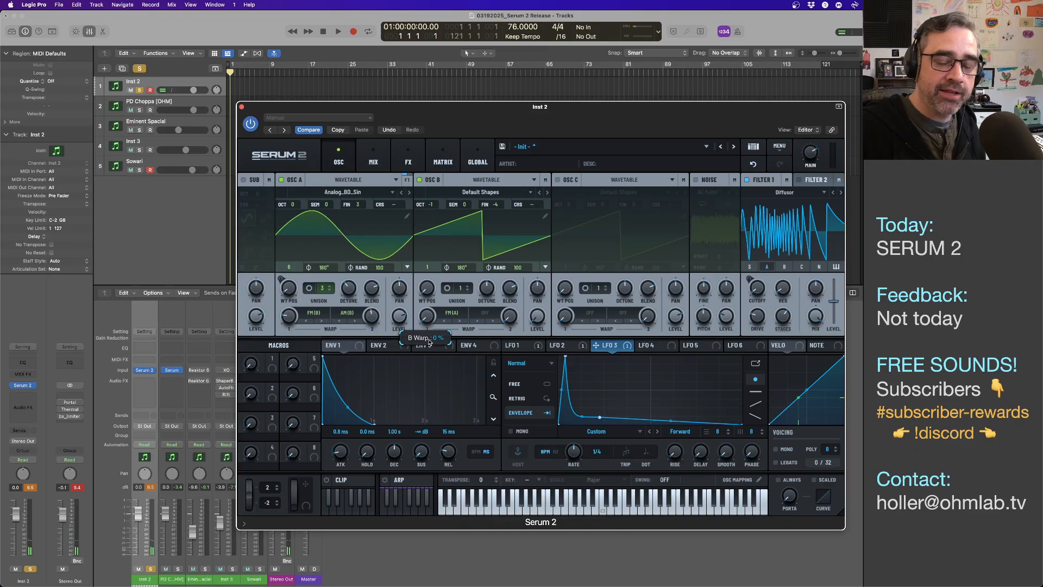
{"action": "mouse_move", "coordinate": [428, 320]}
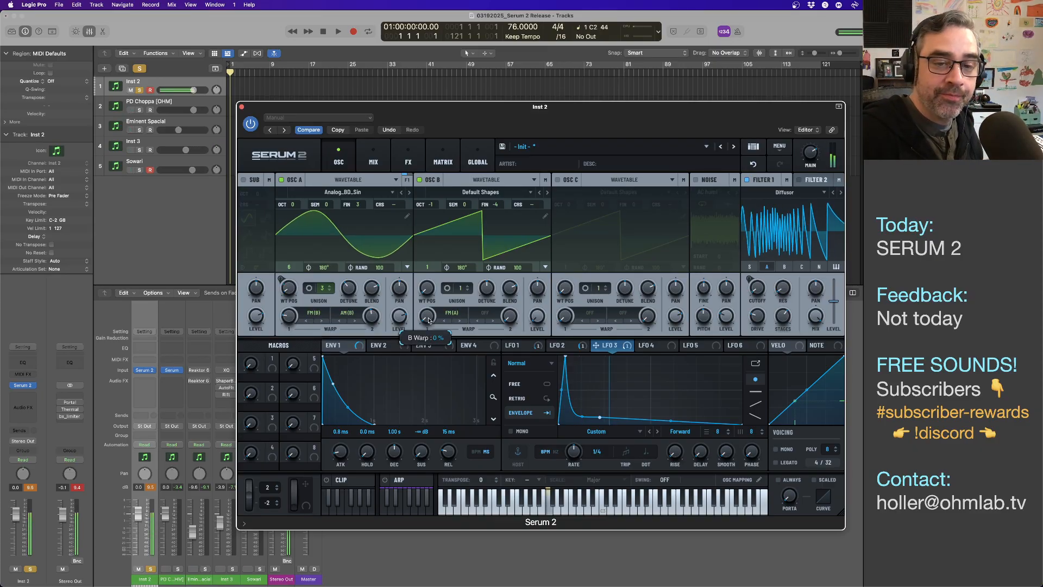
{"action": "left_click_drag", "start_coordinate": [427, 317], "coordinate": [419, 285]}
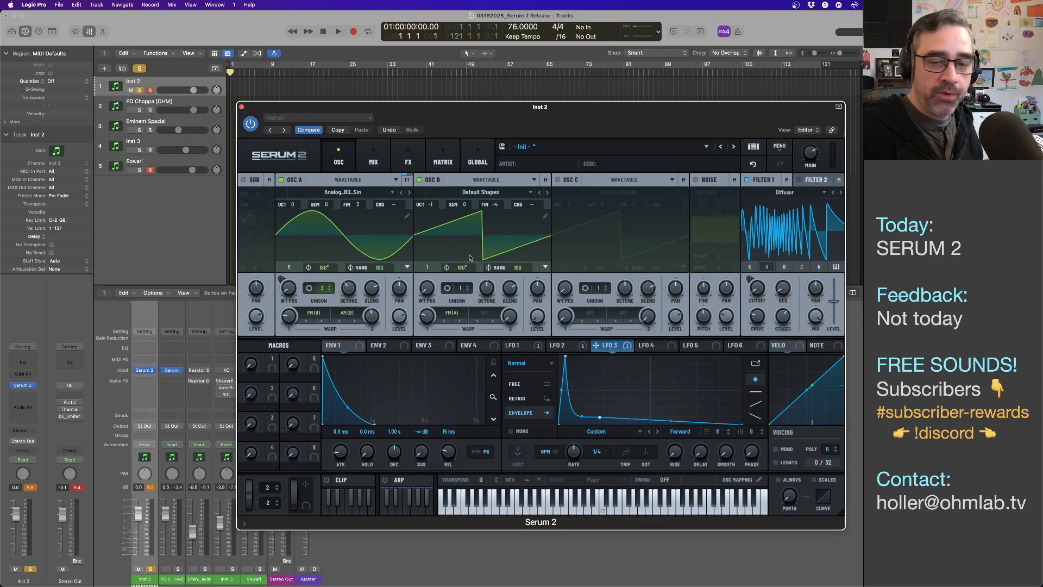
{"action": "left_click_drag", "start_coordinate": [427, 315], "coordinate": [427, 320]}
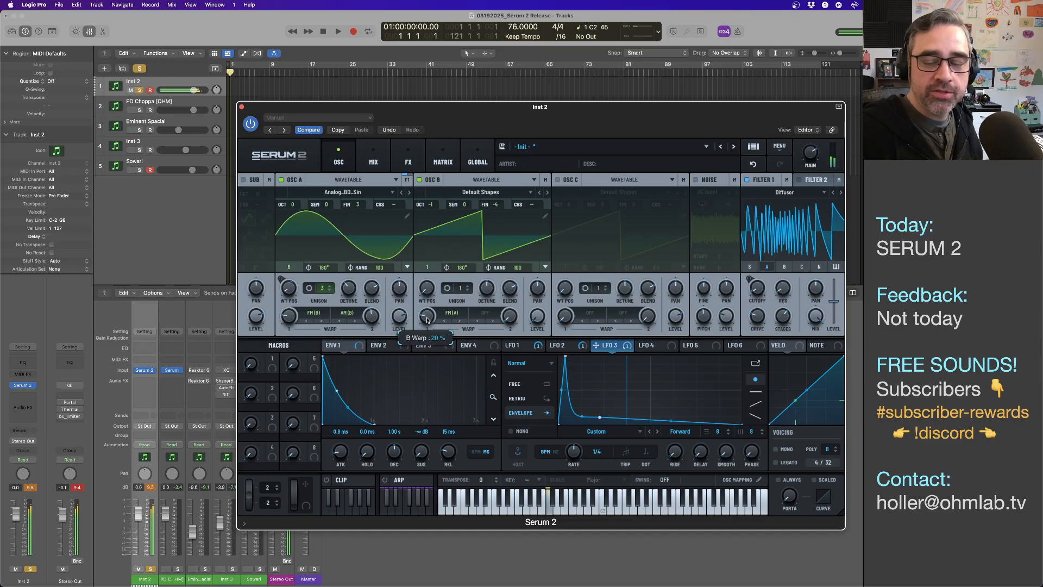
- Switch oscillator B's first warp mode to AM (A) and raise the warp amount to about 64%
{"action": "left_click", "coordinate": [464, 309]}
{"action": "mouse_move", "coordinate": [459, 375]}
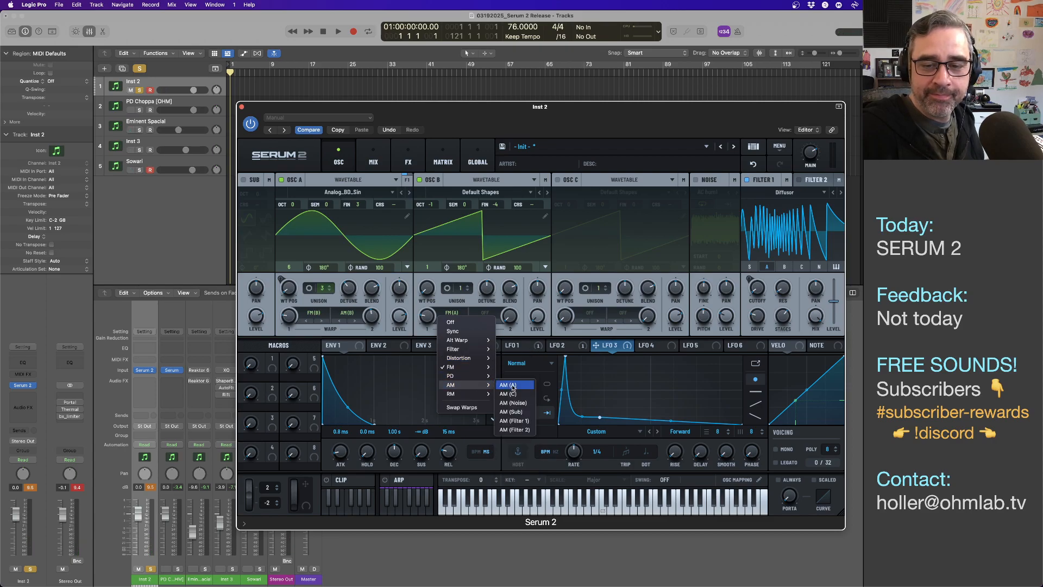
{"action": "left_click", "coordinate": [511, 385]}
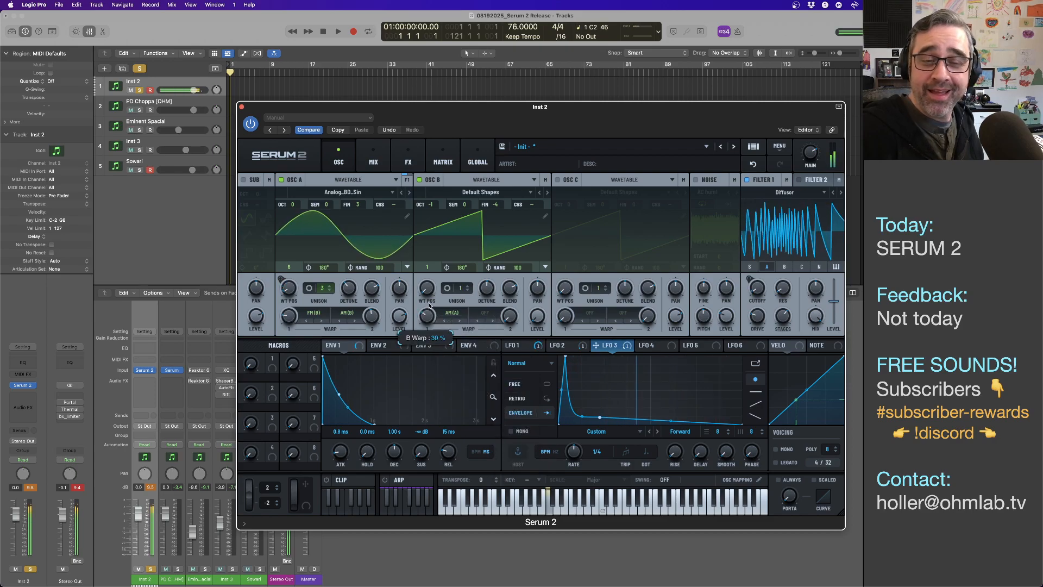
{"action": "mouse_move", "coordinate": [429, 305]}
{"action": "left_mouse_down"}
{"action": "mouse_move", "coordinate": [430, 290]}
{"action": "mouse_move", "coordinate": [428, 300]}
{"action": "left_mouse_up"}
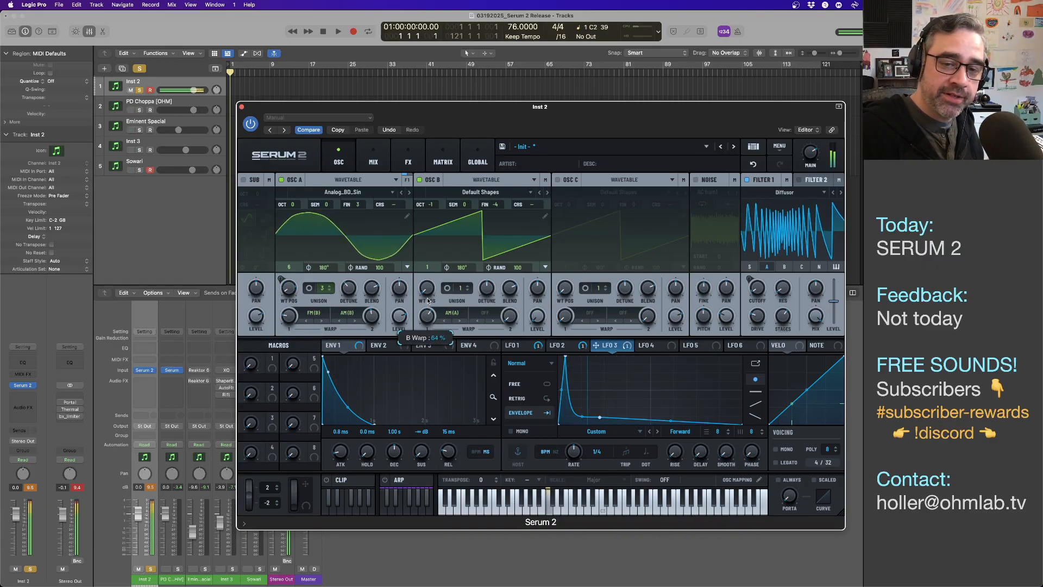
- Switch oscillator B's first warp mode to RM (A) and sweep its amount, ending at about 8%
{"action": "left_click", "coordinate": [459, 314]}
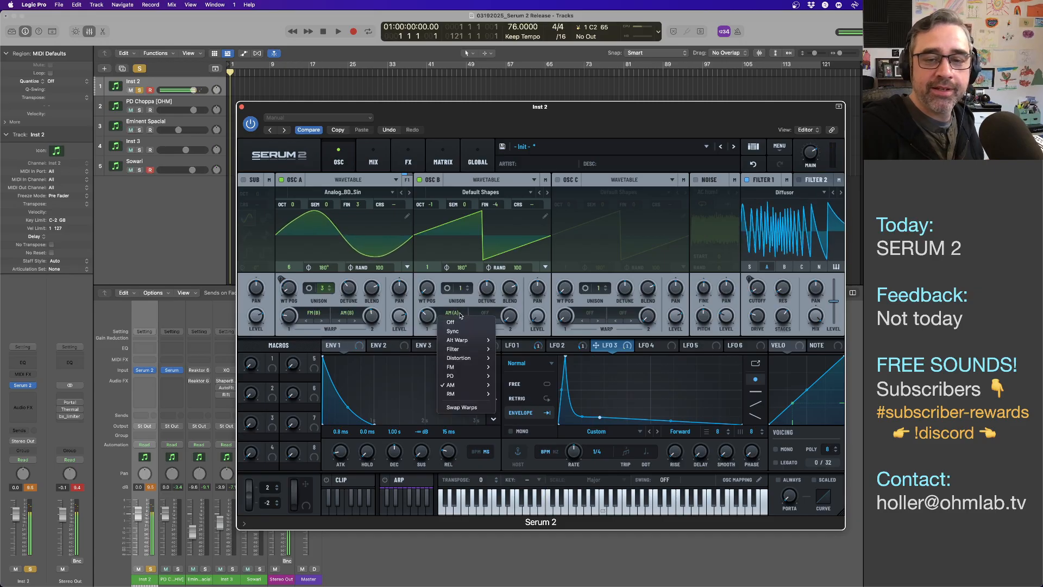
{"action": "mouse_move", "coordinate": [467, 393]}
{"action": "left_click", "coordinate": [513, 397]}
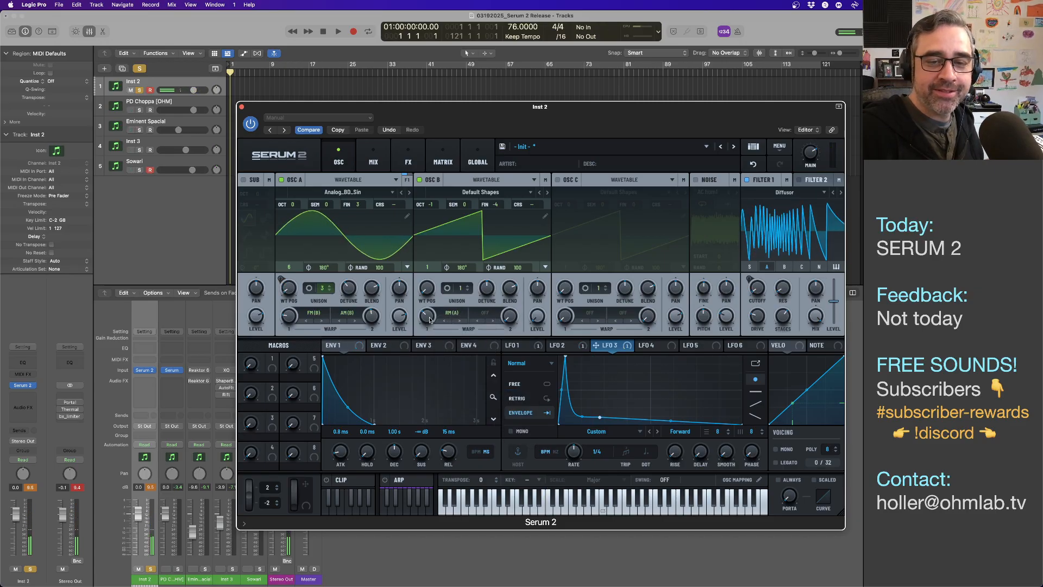
{"action": "left_click_drag", "start_coordinate": [430, 319], "coordinate": [430, 300]}
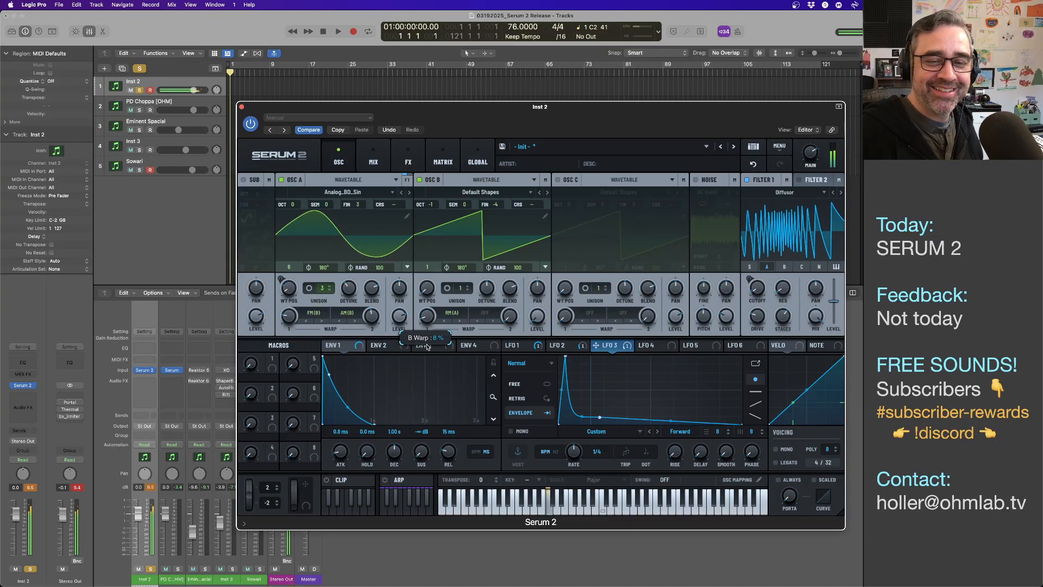
- Set oscillator B's first warp mode to Sync and sweep its warp amount up and back to a low setting
{"action": "left_click", "coordinate": [451, 314]}
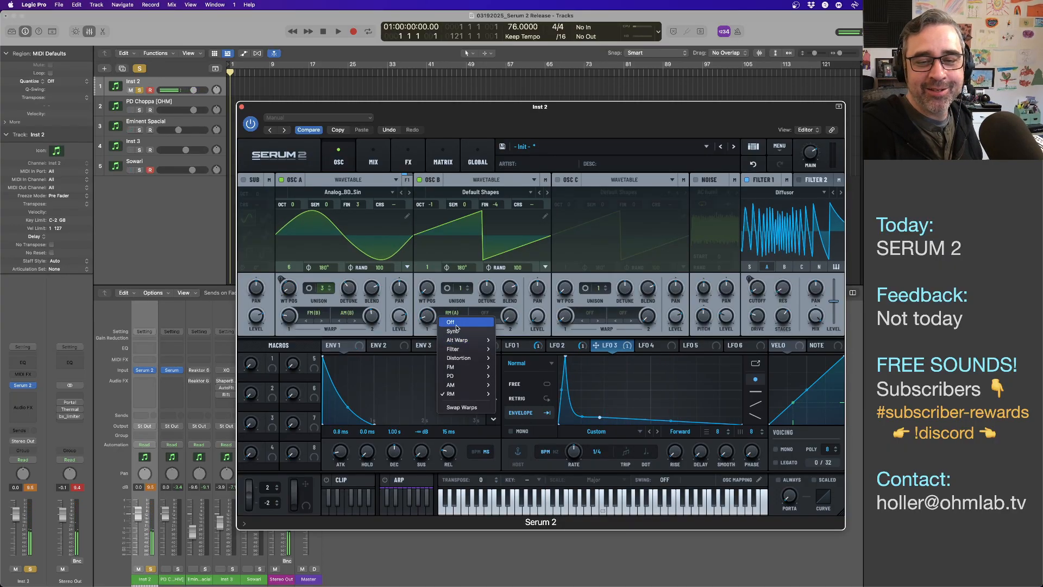
{"action": "left_click", "coordinate": [453, 331]}
{"action": "mouse_move", "coordinate": [429, 317]}
{"action": "left_mouse_down"}
{"action": "mouse_move", "coordinate": [431, 259]}
{"action": "mouse_move", "coordinate": [426, 325]}
{"action": "left_mouse_up"}
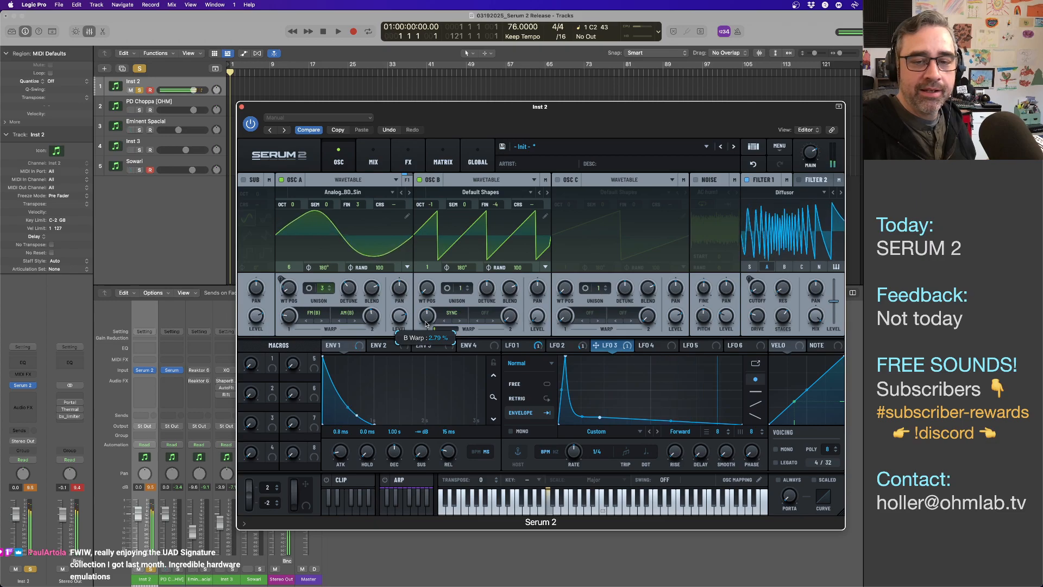
{"action": "left_click_drag", "start_coordinate": [426, 325], "coordinate": [428, 311]}
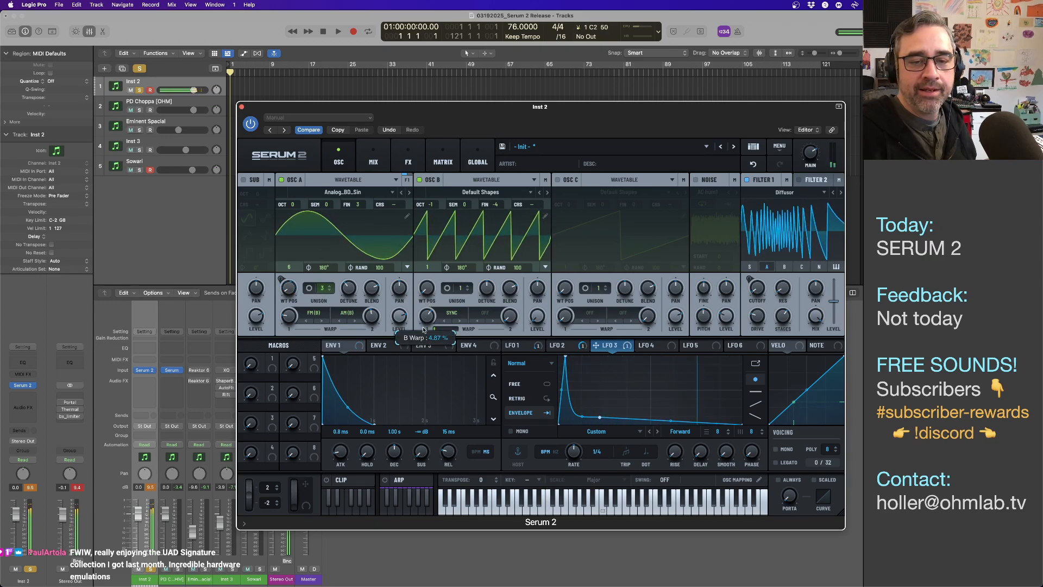
{"action": "left_click_drag", "start_coordinate": [423, 351], "coordinate": [429, 353]}
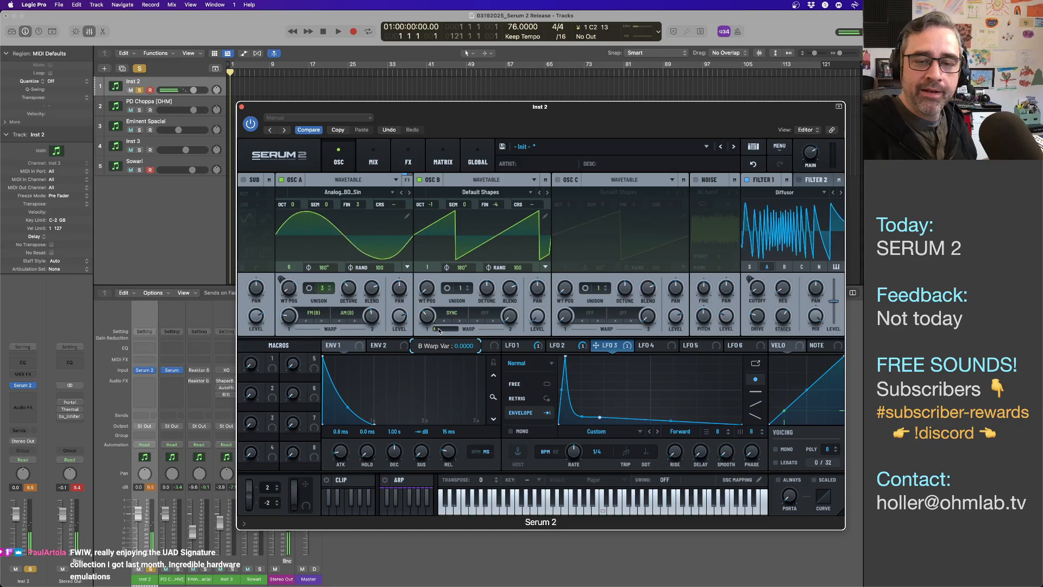
- Raise the warp variation of oscillator B's Sync mode and set the warp amount to about 1.48%
{"action": "left_click_drag", "start_coordinate": [440, 328], "coordinate": [440, 318]}
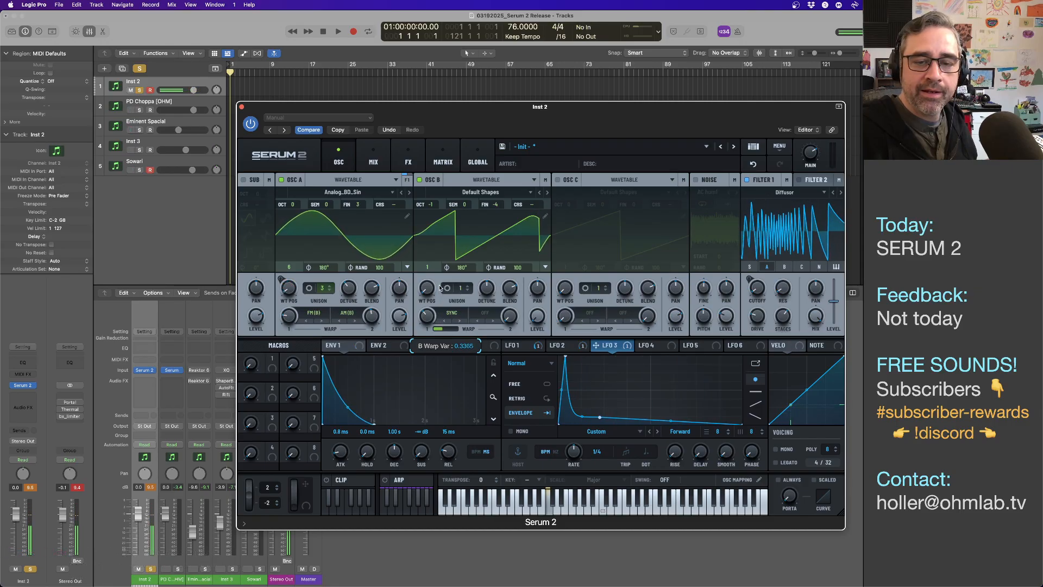
{"action": "left_click_drag", "start_coordinate": [439, 278], "coordinate": [439, 271]}
{"action": "mouse_move", "coordinate": [428, 317]}
{"action": "left_mouse_down"}
{"action": "mouse_move", "coordinate": [428, 288]}
{"action": "mouse_move", "coordinate": [428, 321]}
{"action": "left_mouse_up"}
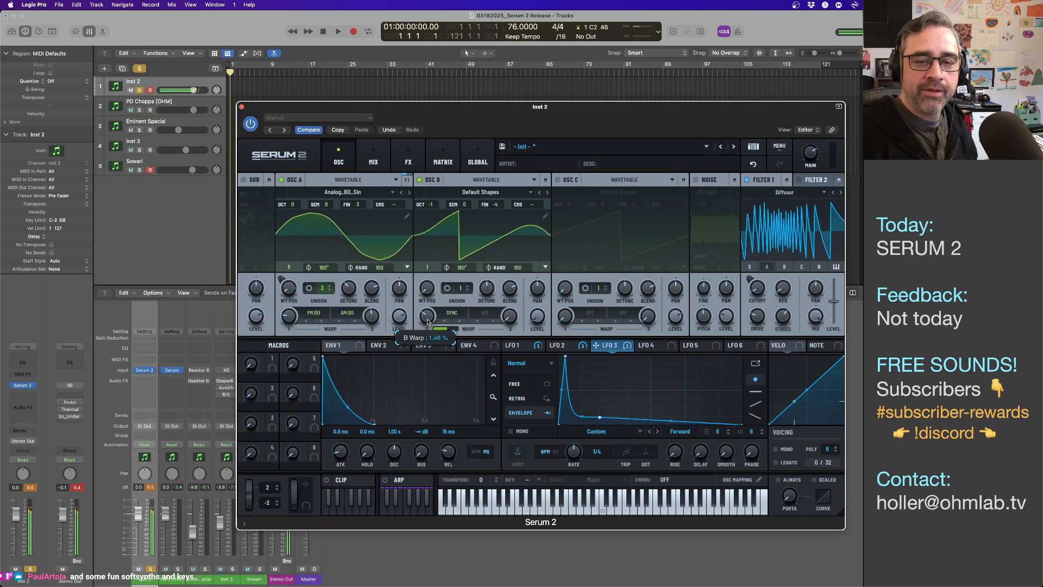
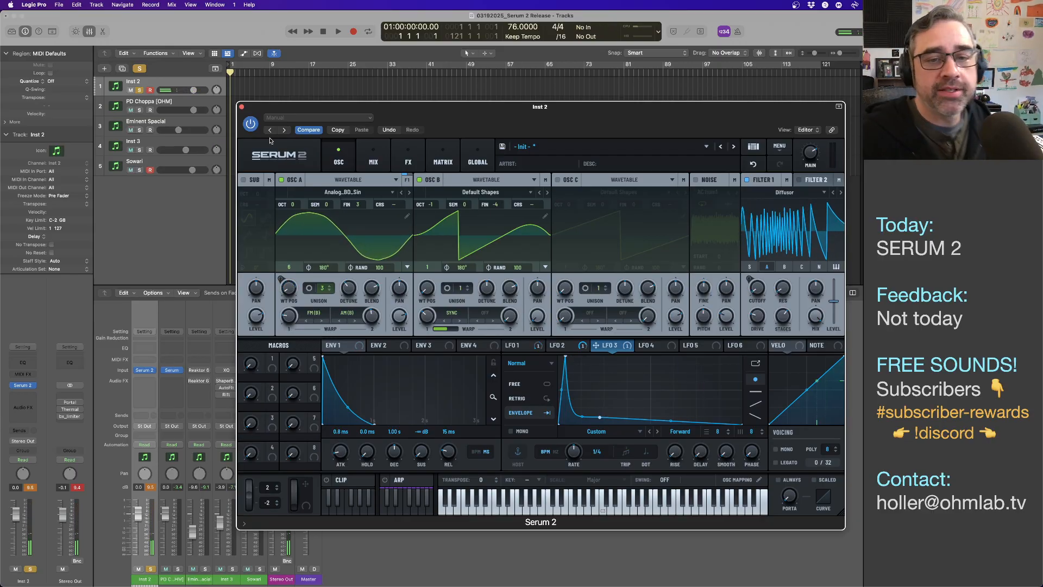
- Review the main effects chain and show the Mid branch of the M/S splitter
{"action": "left_click", "coordinate": [408, 158]}
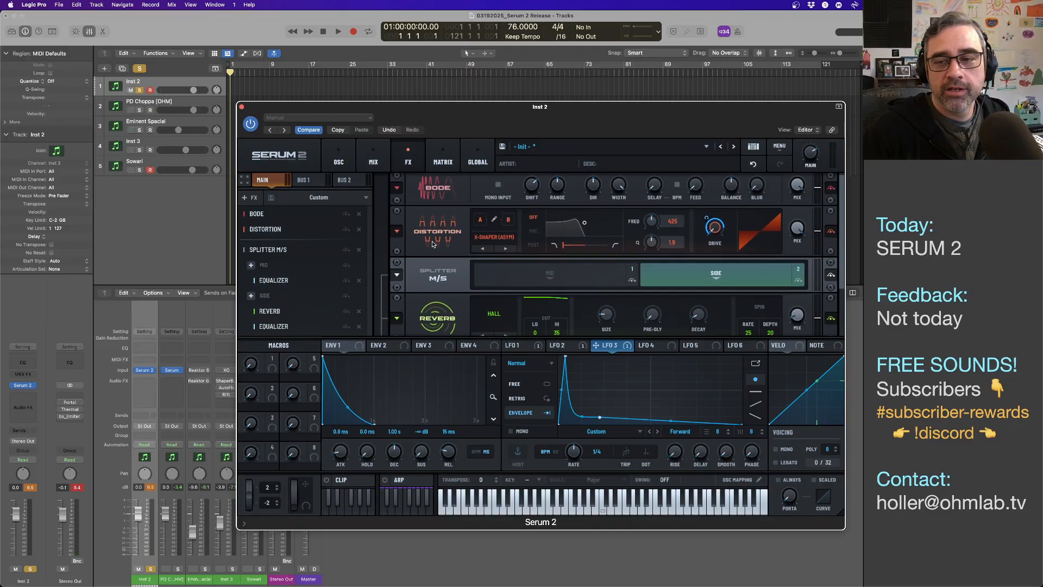
{"action": "scroll", "coordinate": [433, 245], "scroll_direction": "down", "scroll_amount": 3}
{"action": "scroll", "coordinate": [427, 281], "scroll_direction": "up", "scroll_amount": 3}
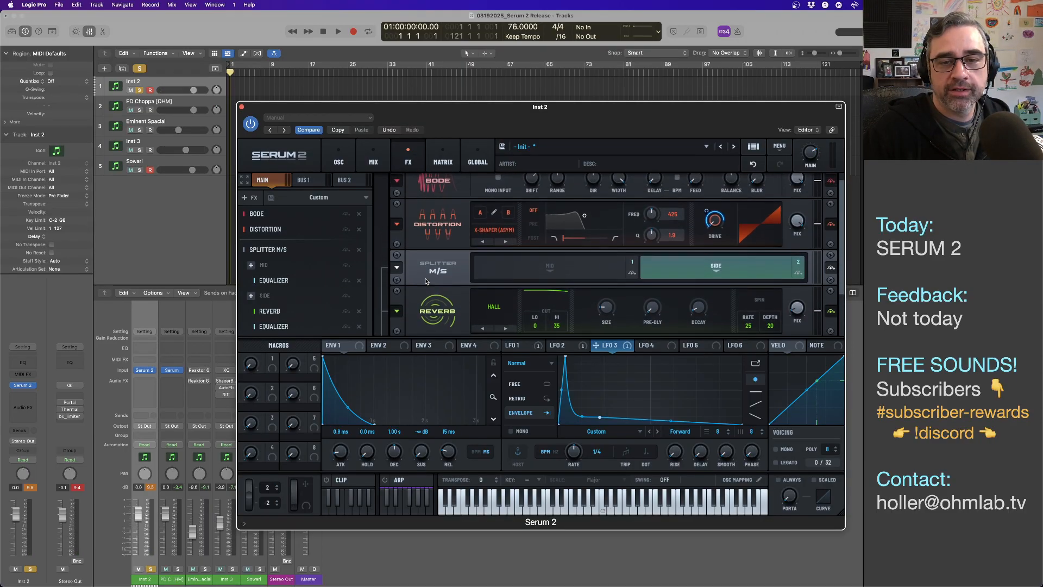
{"action": "scroll", "coordinate": [428, 280], "scroll_direction": "down", "scroll_amount": 3}
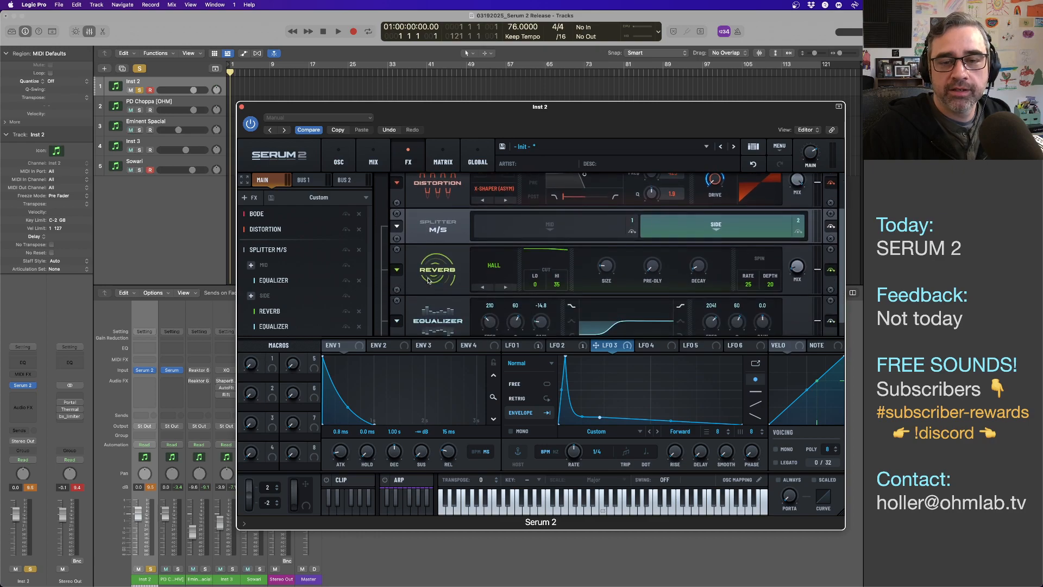
{"action": "scroll", "coordinate": [428, 280], "scroll_direction": "up", "scroll_amount": 3}
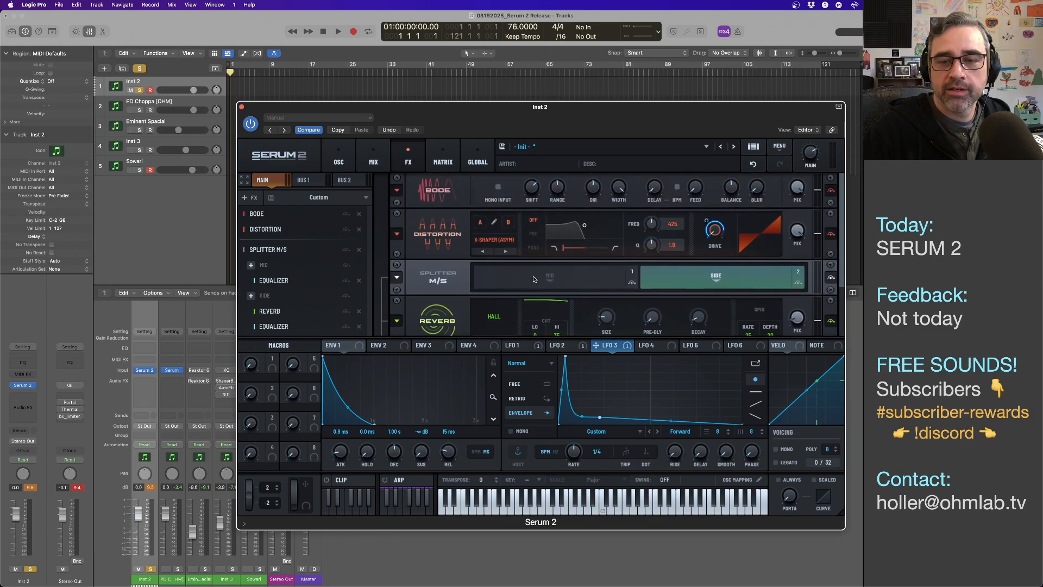
{"action": "left_click", "coordinate": [533, 278]}
{"action": "scroll", "coordinate": [444, 268], "scroll_direction": "down", "scroll_amount": 1}
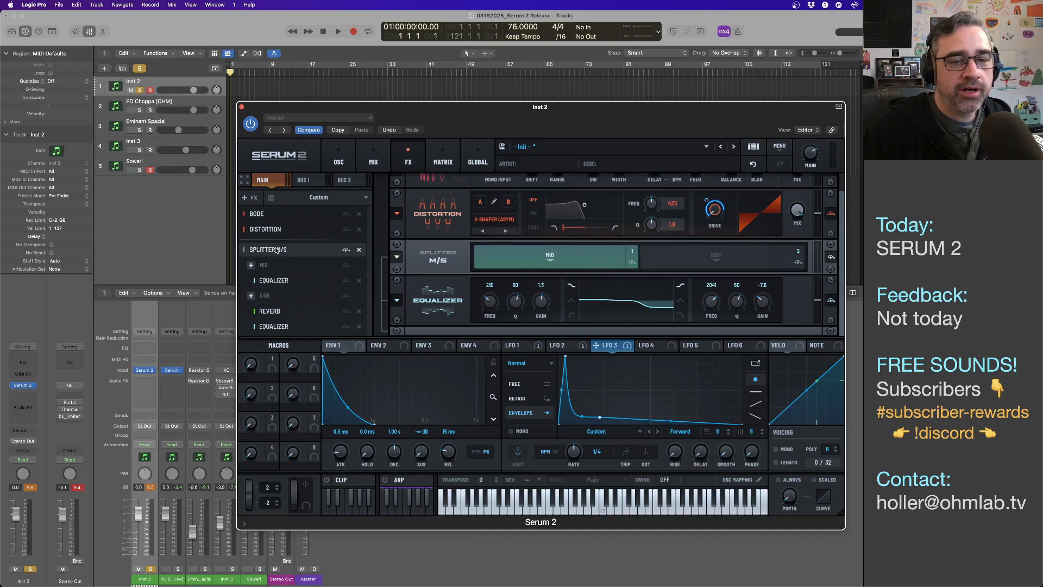
- Add a Compressor to the main effects chain and place it between Distortion and Splitter M/S
{"action": "left_click", "coordinate": [254, 199]}
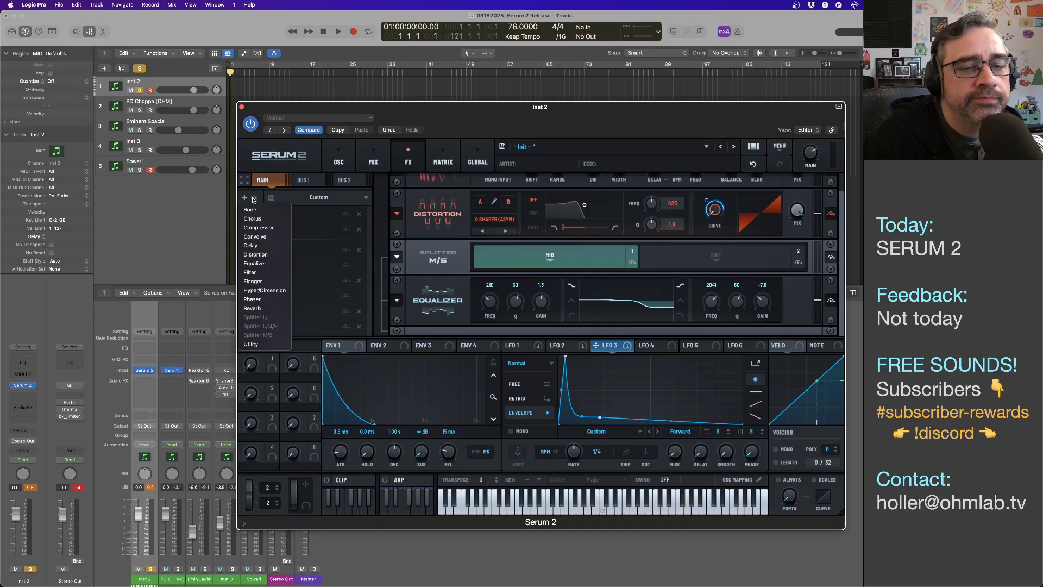
{"action": "left_click", "coordinate": [258, 228]}
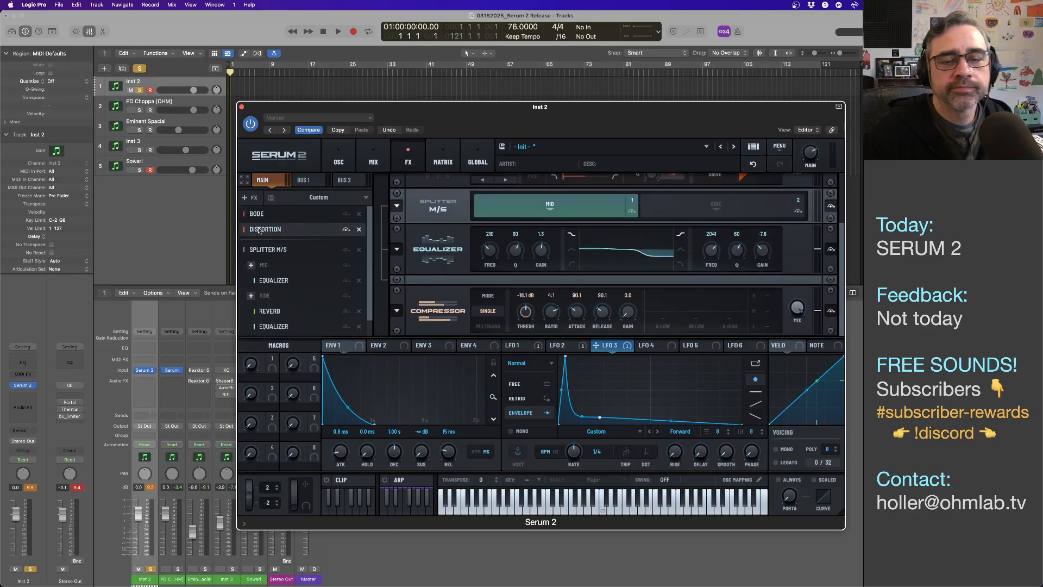
{"action": "scroll", "coordinate": [304, 294], "scroll_direction": "down", "scroll_amount": 1}
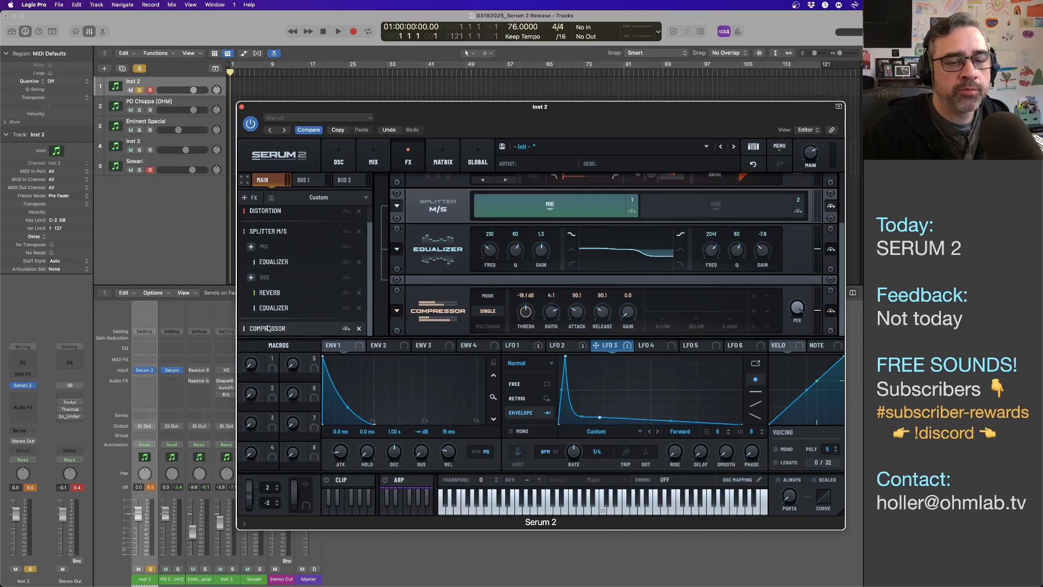
{"action": "left_click_drag", "start_coordinate": [267, 327], "coordinate": [271, 224]}
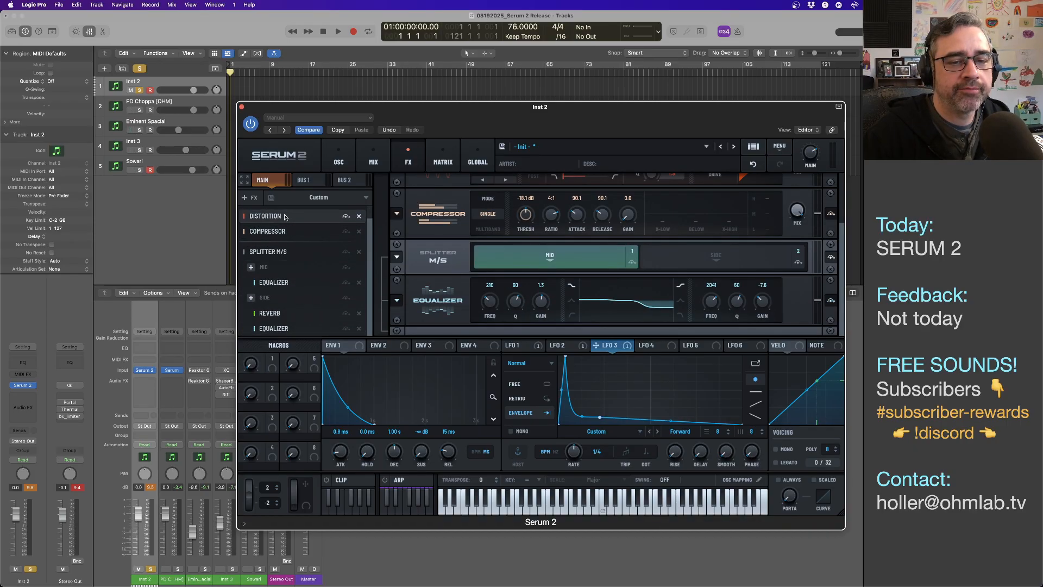
{"action": "scroll", "coordinate": [304, 243], "scroll_direction": "up", "scroll_amount": 1}
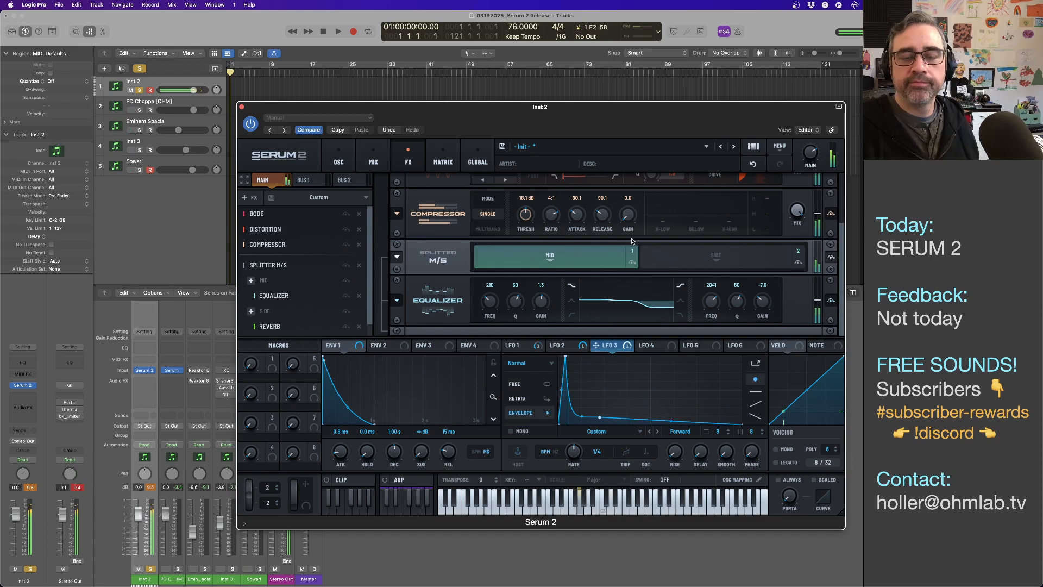
- Switch the compressor to multiband mode with threshold about -8.4 dB, attack about 10.9 and release about 52.6
{"action": "left_click", "coordinate": [488, 228]}
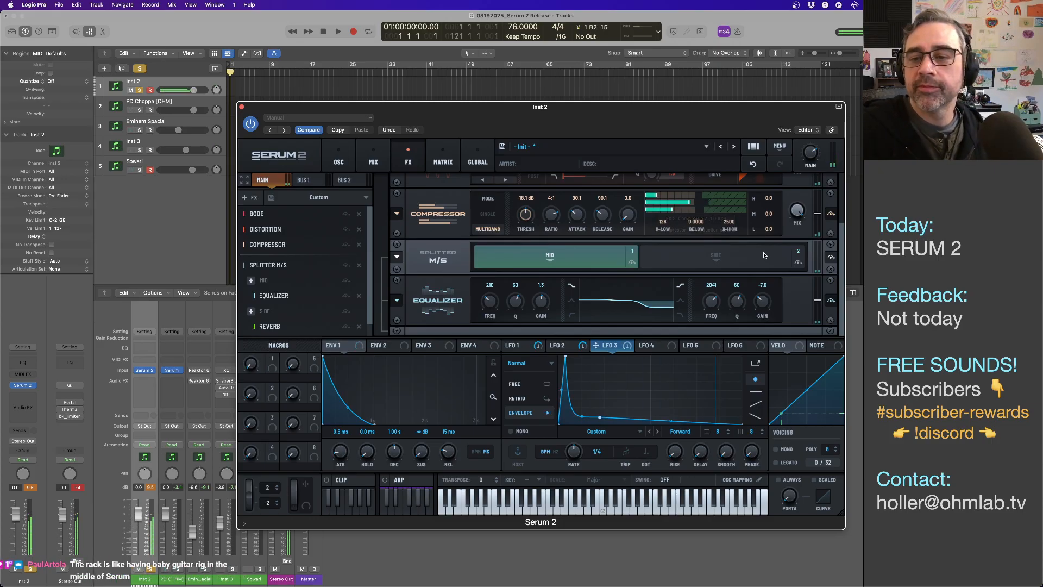
{"action": "left_click_drag", "start_coordinate": [525, 216], "coordinate": [528, 247]}
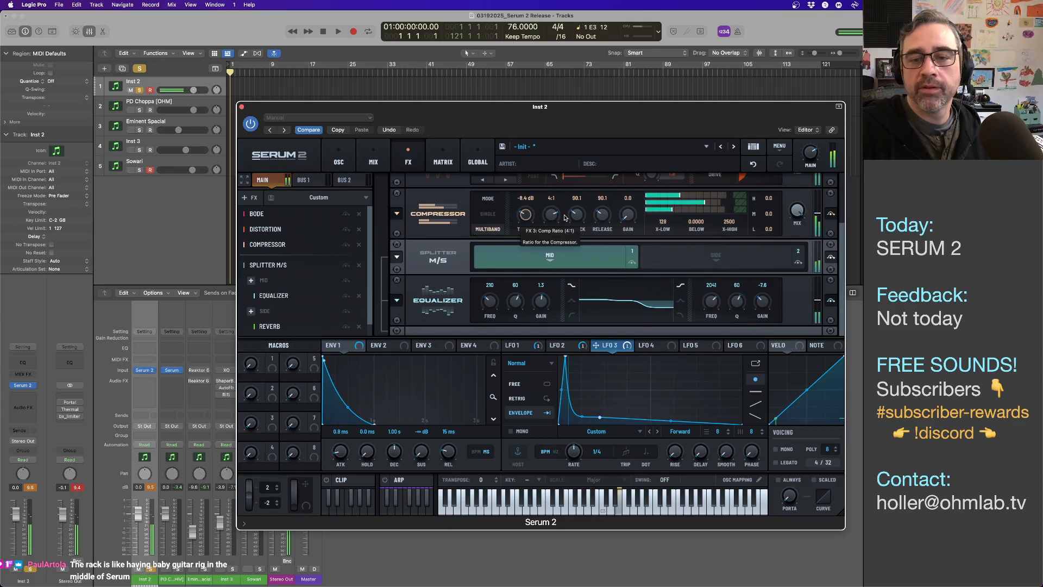
{"action": "left_click_drag", "start_coordinate": [575, 215], "coordinate": [574, 239]}
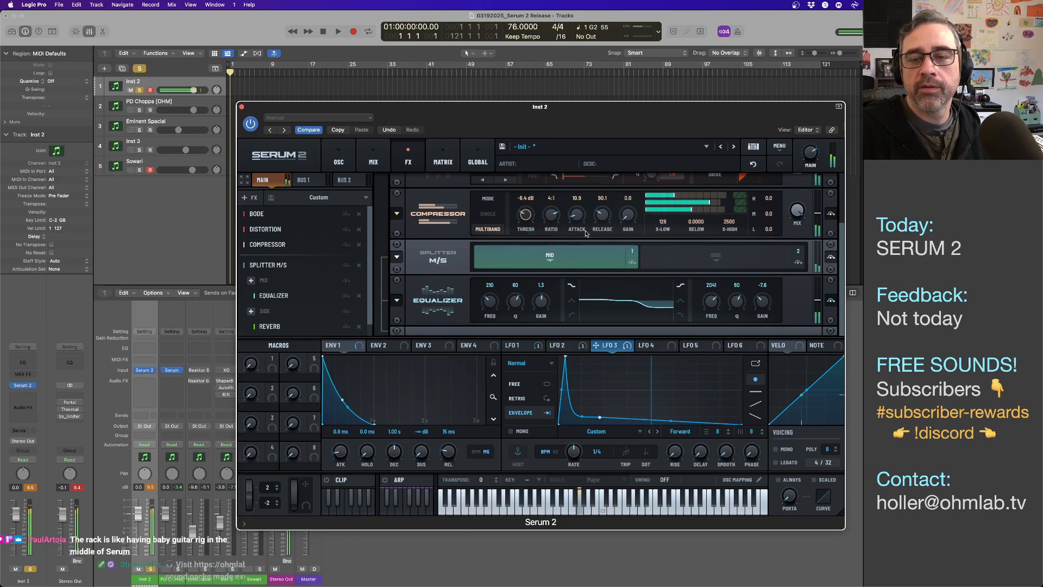
{"action": "left_click_drag", "start_coordinate": [606, 214], "coordinate": [606, 221]}
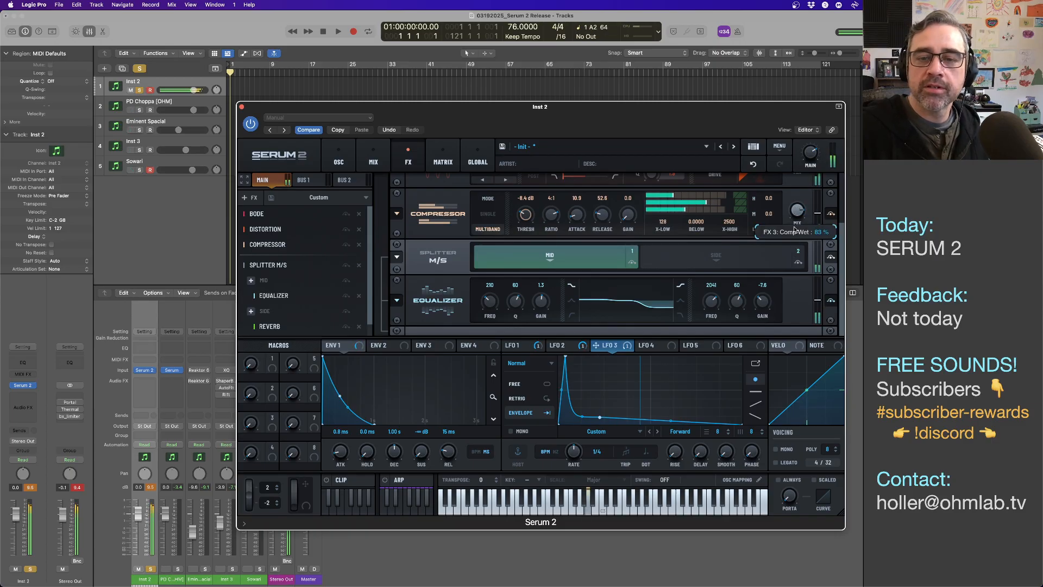
- Sweep the compressor's threshold, bring it to about -8.3 dB, and adjust the high band's ratio
{"action": "scroll", "coordinate": [526, 216], "scroll_direction": "up", "scroll_amount": 3}
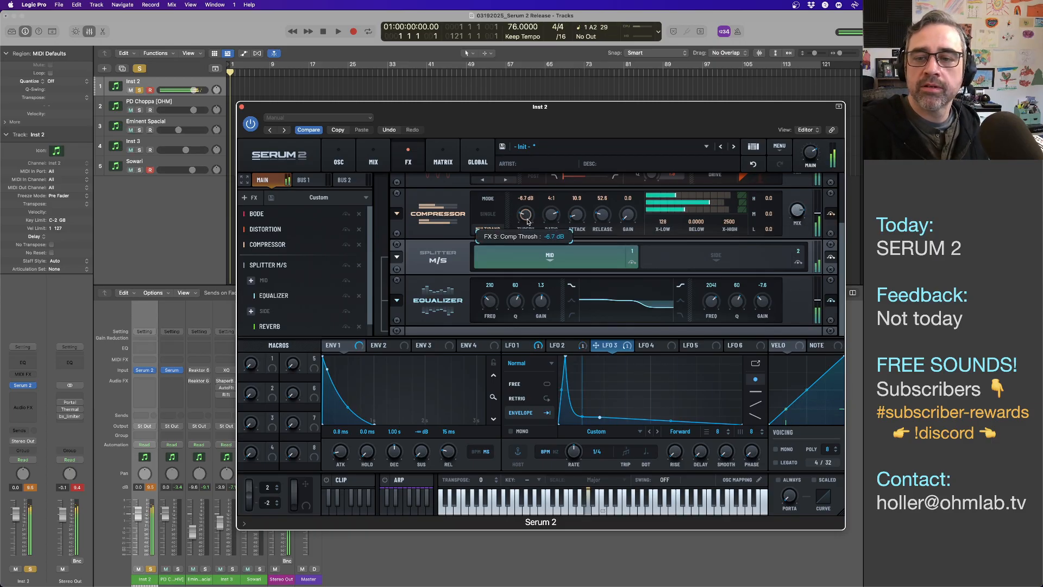
{"action": "scroll", "coordinate": [527, 218], "scroll_direction": "down", "scroll_amount": 10}
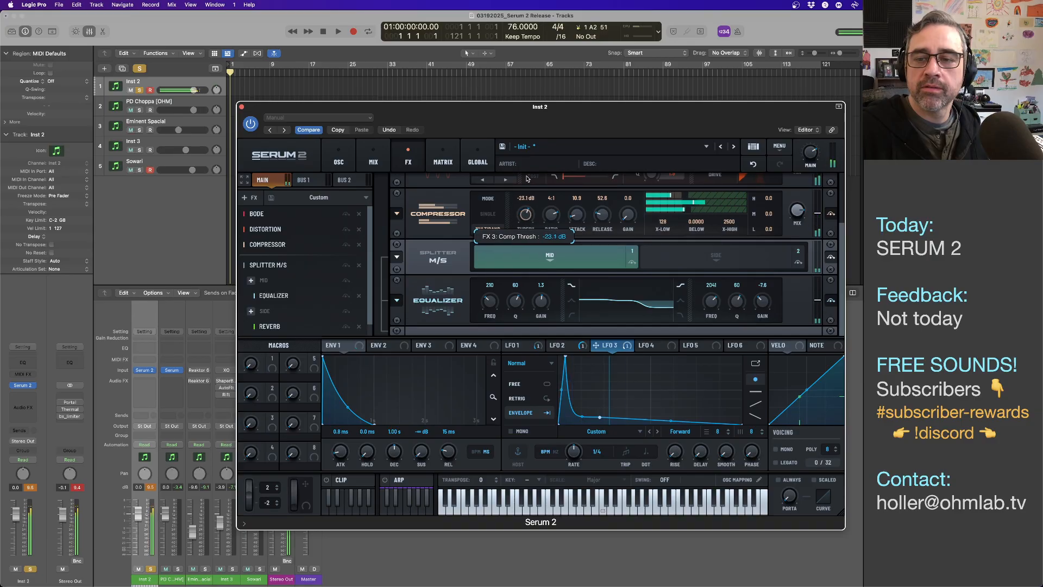
{"action": "left_click_drag", "start_coordinate": [527, 164], "coordinate": [527, 124]}
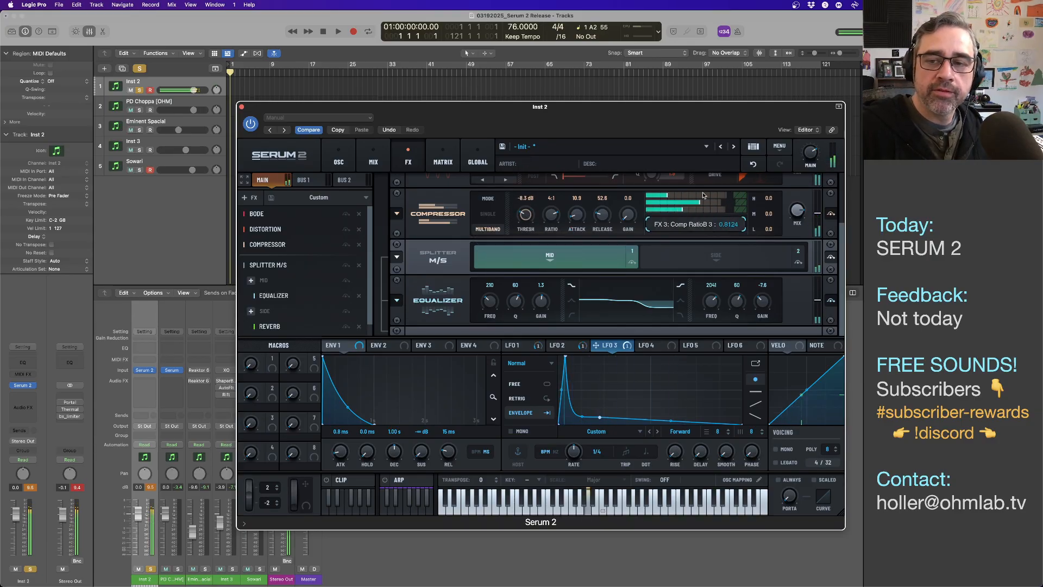
- Set the compressor's band gains to about 7.4 dB high, 1.8 dB mid and -1.4 dB low
{"action": "left_click_drag", "start_coordinate": [767, 199], "coordinate": [768, 171]}
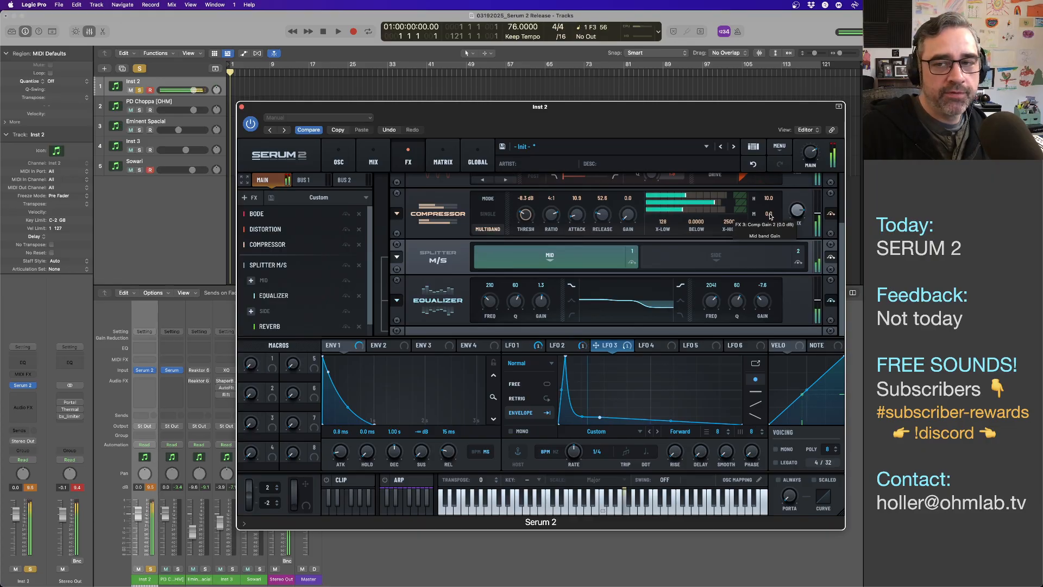
{"action": "mouse_move", "coordinate": [769, 216]}
{"action": "left_mouse_down"}
{"action": "mouse_move", "coordinate": [770, 207]}
{"action": "mouse_move", "coordinate": [769, 246]}
{"action": "mouse_move", "coordinate": [769, 232]}
{"action": "left_mouse_up"}
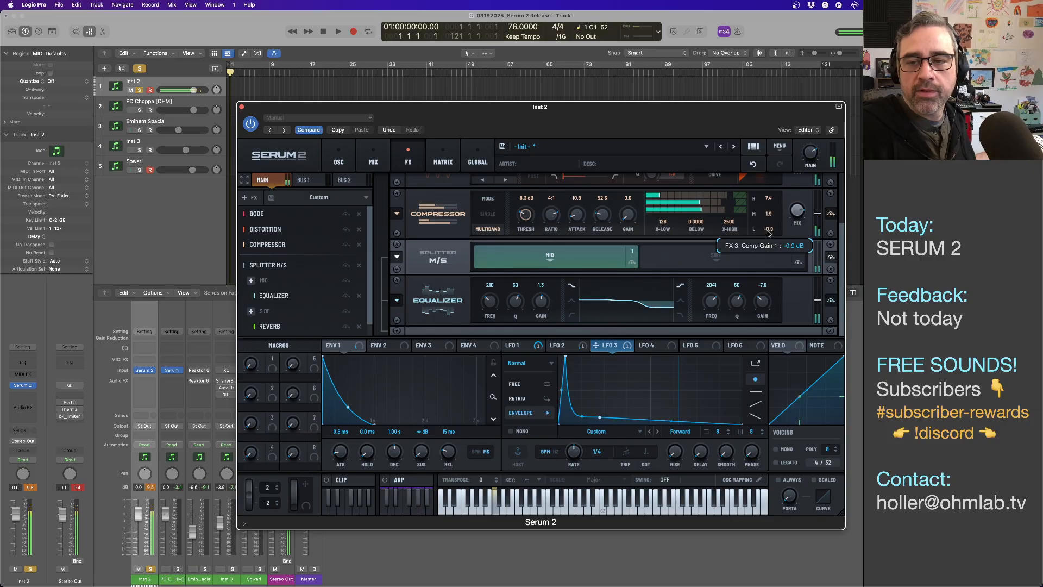
{"action": "mouse_move", "coordinate": [769, 234]}
{"action": "left_mouse_down"}
{"action": "mouse_move", "coordinate": [768, 216]}
{"action": "mouse_move", "coordinate": [769, 236]}
{"action": "left_mouse_up"}
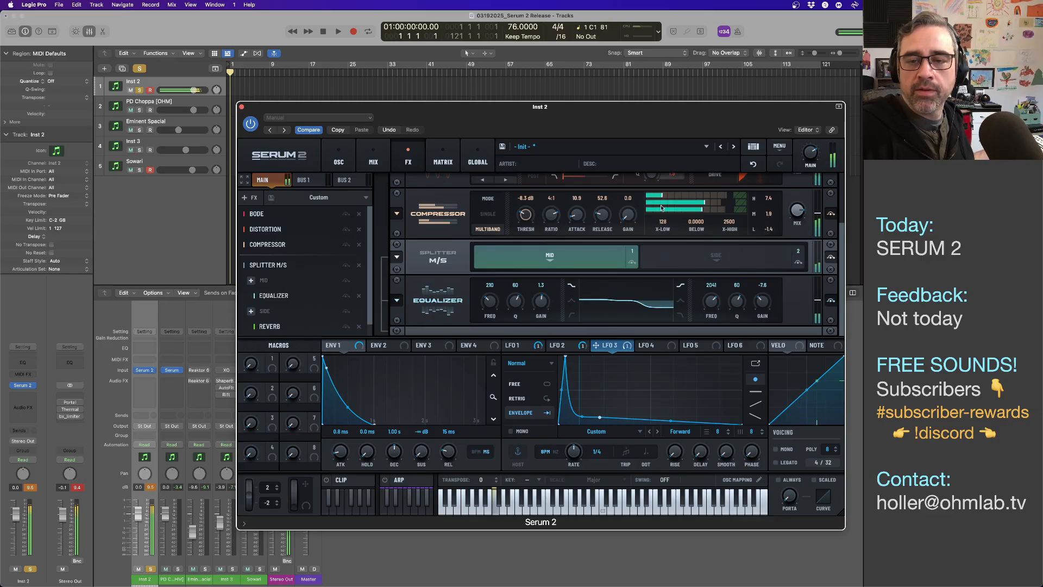
- Raise the compressor's gain to about 1.3 dB, set the threshold to about -5.6 dB and adjust the wet mix
{"action": "left_click_drag", "start_coordinate": [627, 215], "coordinate": [629, 207]}
{"action": "mouse_move", "coordinate": [525, 234]}
{"action": "left_mouse_down"}
{"action": "mouse_move", "coordinate": [525, 191]}
{"action": "mouse_move", "coordinate": [527, 230]}
{"action": "left_mouse_up"}
{"action": "left_click_drag", "start_coordinate": [797, 213], "coordinate": [793, 238]}
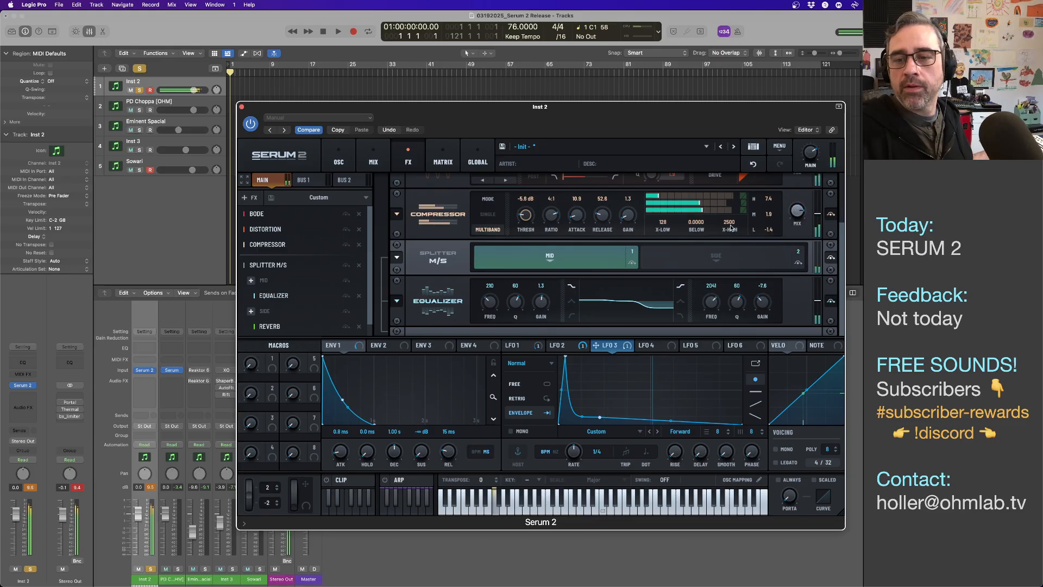
- Lower the compressor's low band gain to -2.2 dB and its low crossover frequency to 73
{"action": "left_click_drag", "start_coordinate": [770, 232], "coordinate": [769, 235]}
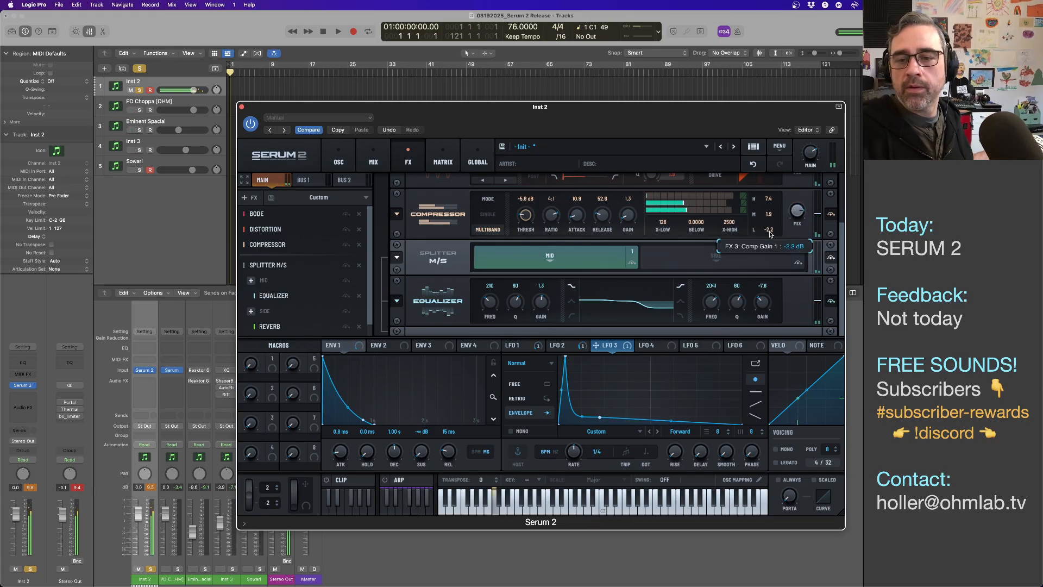
{"action": "left_click_drag", "start_coordinate": [662, 223], "coordinate": [663, 238]}
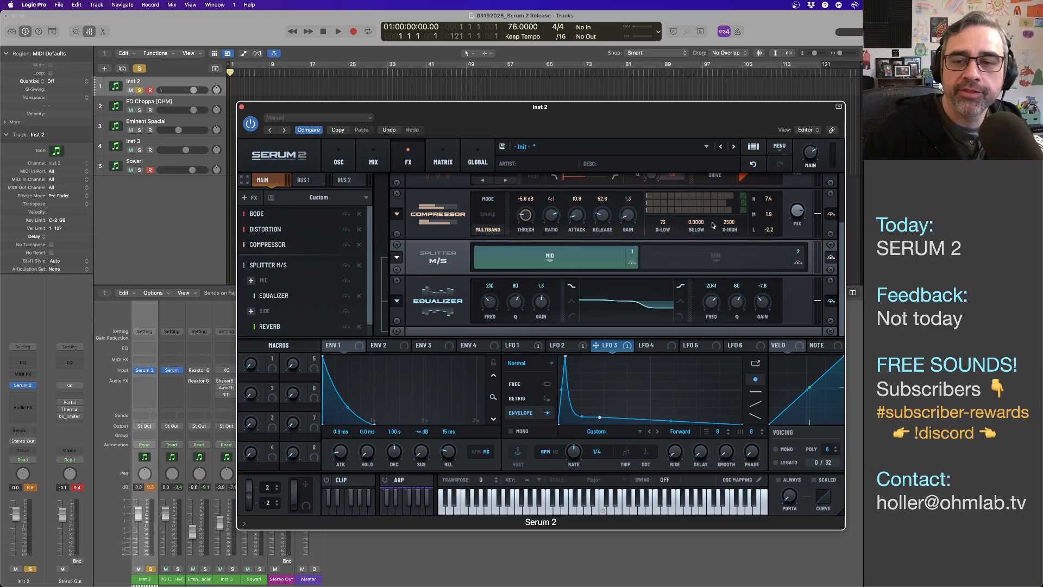
{"action": "mouse_move", "coordinate": [736, 223]}
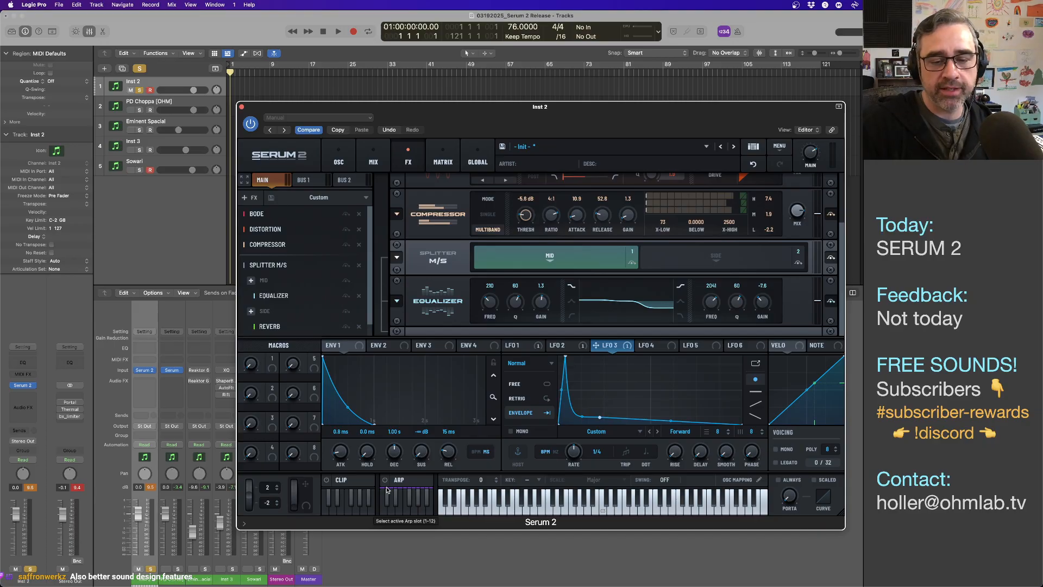
- Open the arpeggiator's settings for viewing
{"action": "left_click", "coordinate": [402, 481]}
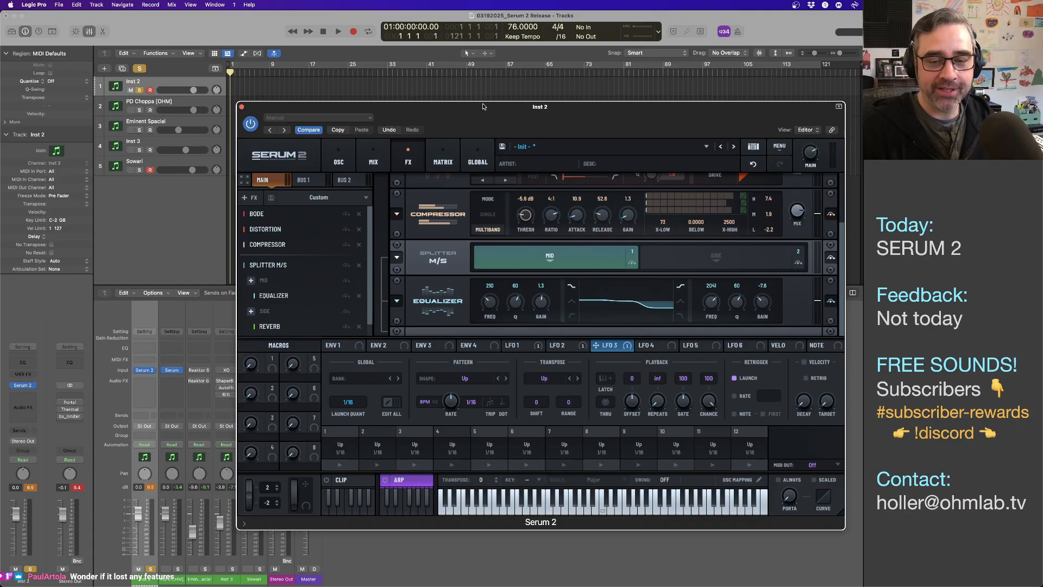
{"action": "left_click_drag", "start_coordinate": [483, 107], "coordinate": [473, 95]}
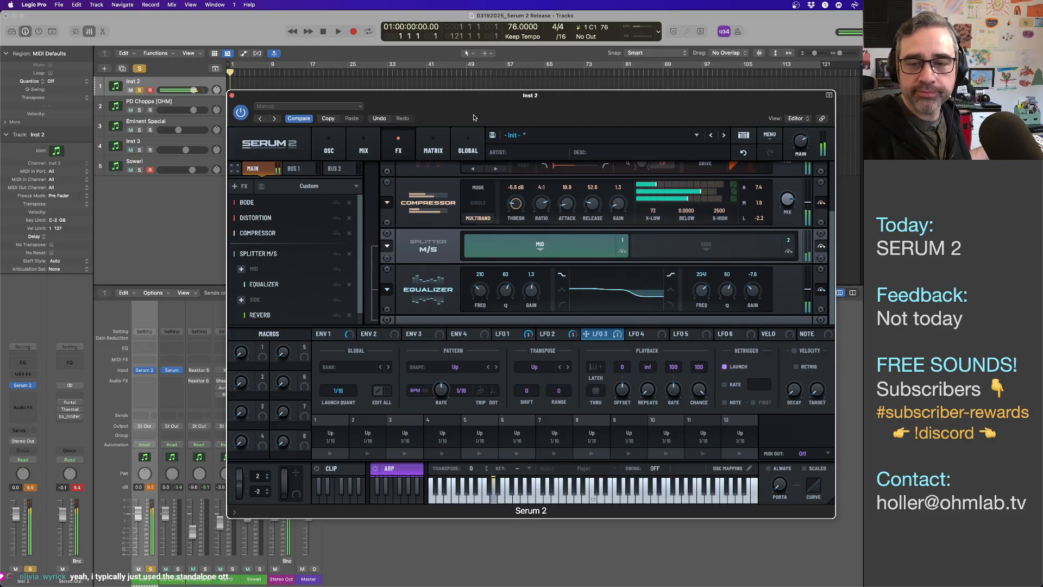
{"action": "left_click", "coordinate": [338, 152]}
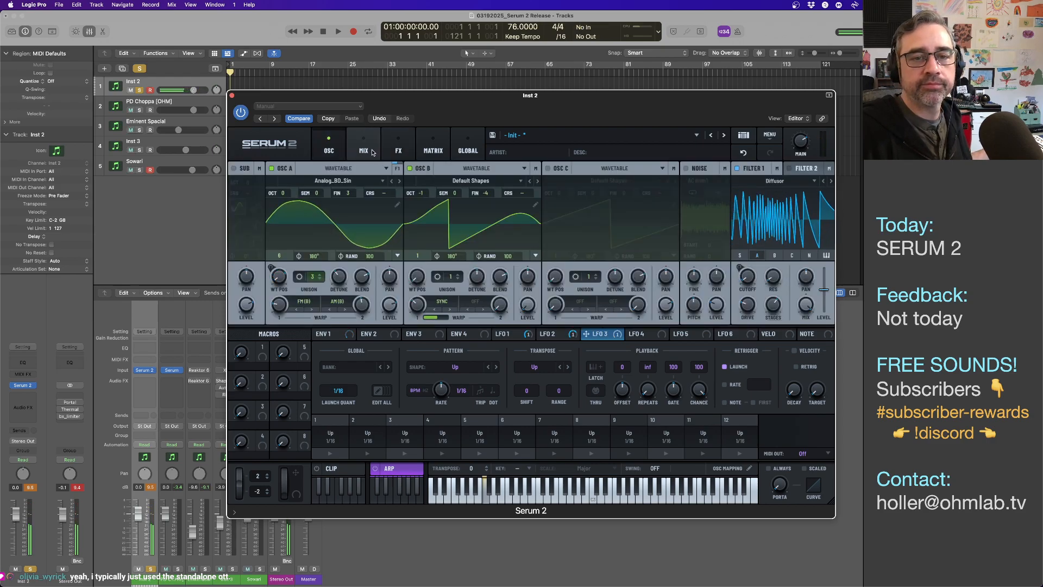
{"action": "left_click", "coordinate": [372, 152]}
{"action": "left_click", "coordinate": [397, 151]}
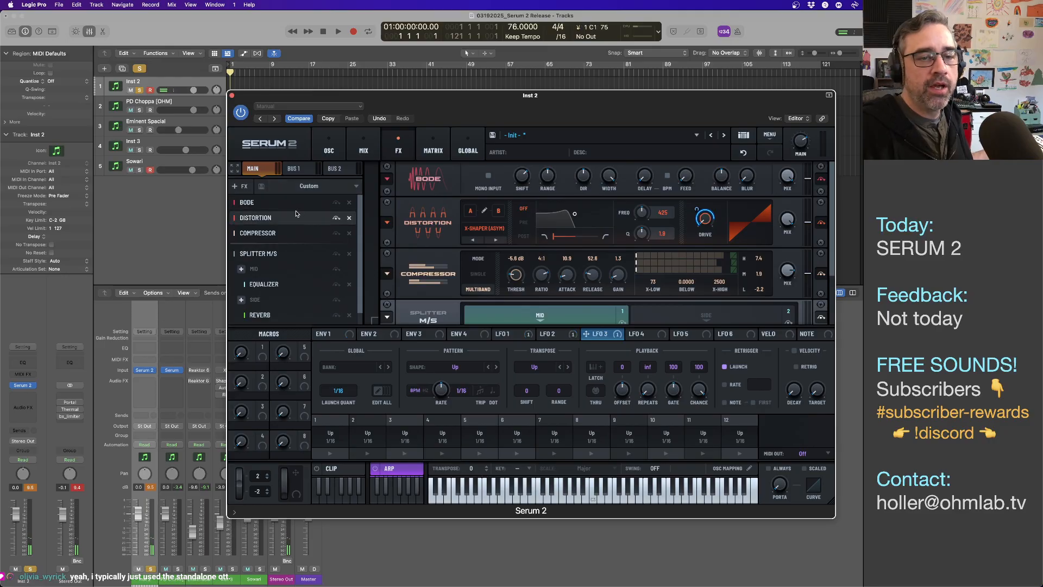
- Add an equalizer at the start of the main effects chain and set its low band to cut below 485 Hz with Q 48
{"action": "left_click", "coordinate": [241, 186]}
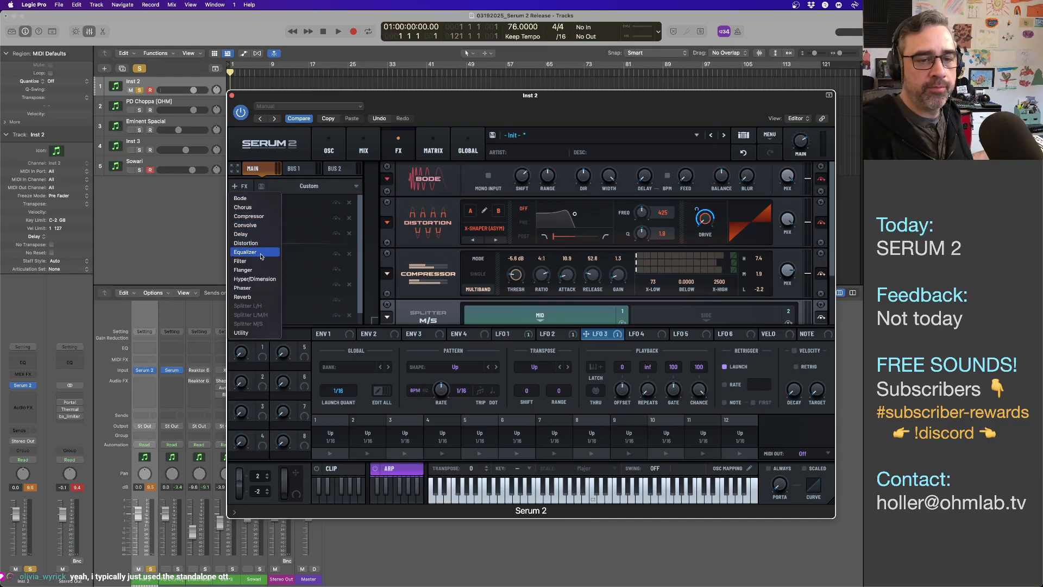
{"action": "left_click", "coordinate": [261, 254]}
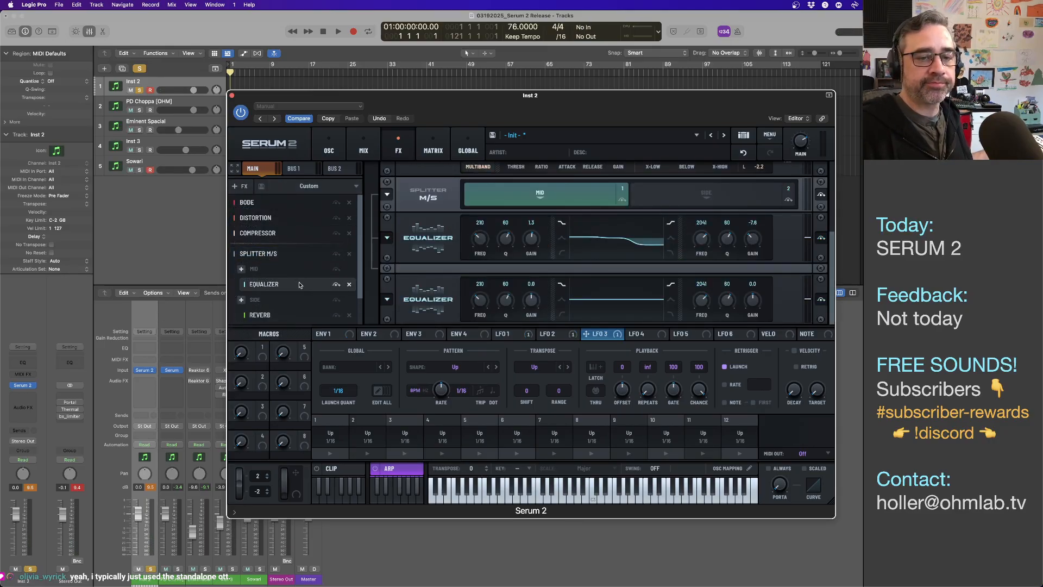
{"action": "scroll", "coordinate": [300, 285], "scroll_direction": "down", "scroll_amount": 2}
{"action": "left_click_drag", "start_coordinate": [289, 316], "coordinate": [284, 202]}
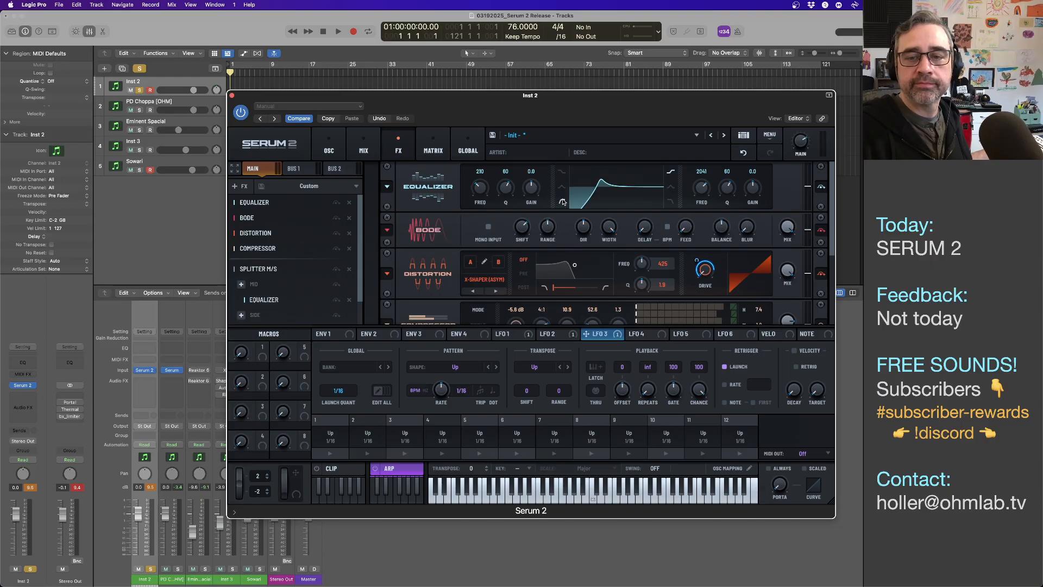
{"action": "mouse_move", "coordinate": [482, 191]}
{"action": "left_mouse_down"}
{"action": "mouse_move", "coordinate": [480, 216]}
{"action": "mouse_move", "coordinate": [482, 200]}
{"action": "mouse_move", "coordinate": [507, 194]}
{"action": "mouse_move", "coordinate": [506, 205]}
{"action": "mouse_move", "coordinate": [482, 193]}
{"action": "mouse_move", "coordinate": [503, 183]}
{"action": "mouse_move", "coordinate": [500, 209]}
{"action": "mouse_move", "coordinate": [502, 188]}
{"action": "mouse_move", "coordinate": [483, 203]}
{"action": "mouse_move", "coordinate": [482, 172]}
{"action": "left_mouse_up"}
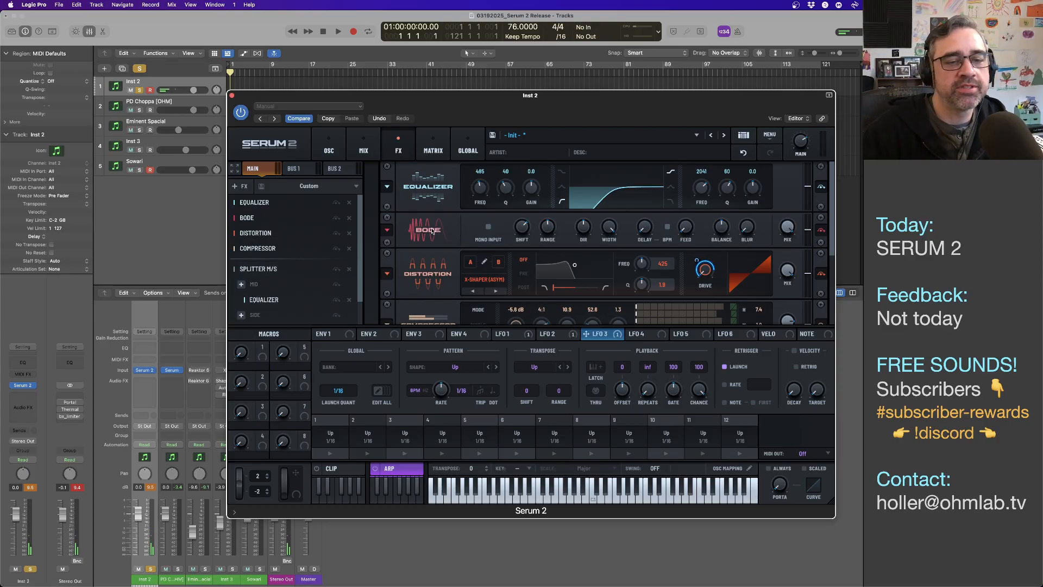
- Compare the sound with the M/S splitter bypassed and active, and remove the splitter with its nested effects from the main chain
{"action": "scroll", "coordinate": [432, 231], "scroll_direction": "down", "scroll_amount": 5}
{"action": "scroll", "coordinate": [291, 215], "scroll_direction": "down", "scroll_amount": 2}
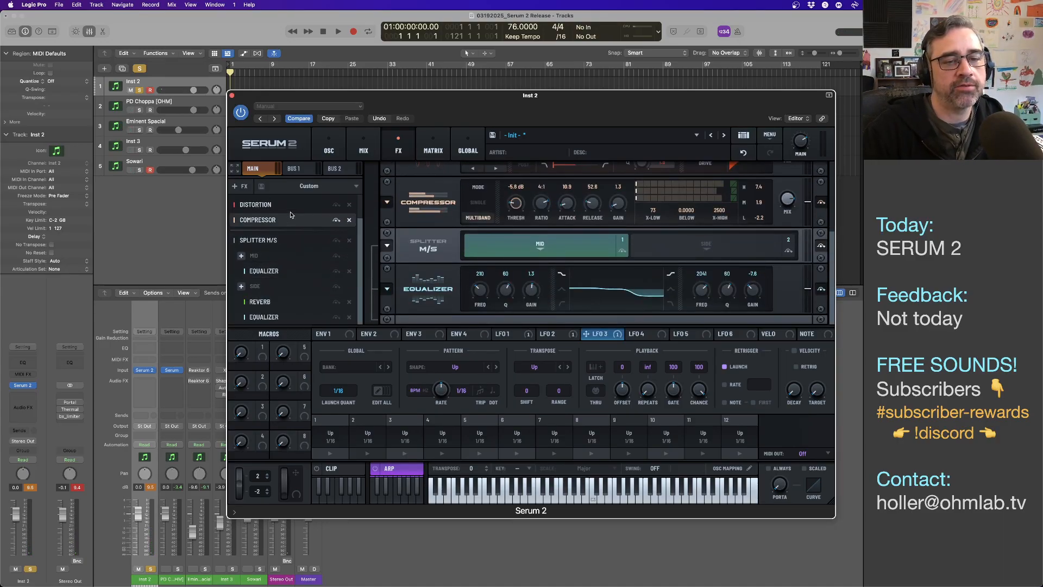
{"action": "left_click", "coordinate": [243, 189]}
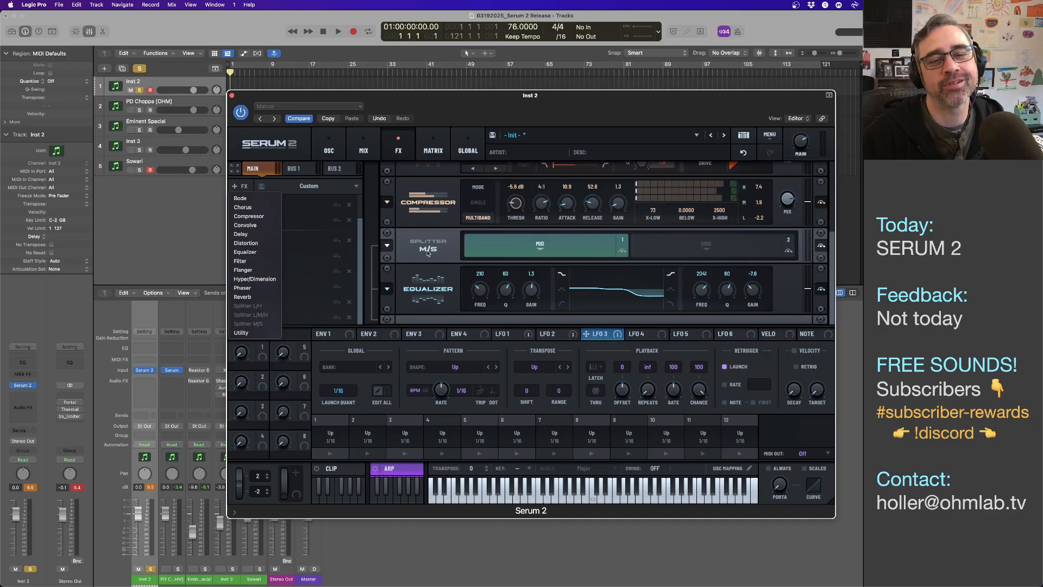
{"action": "left_click", "coordinate": [387, 248]}
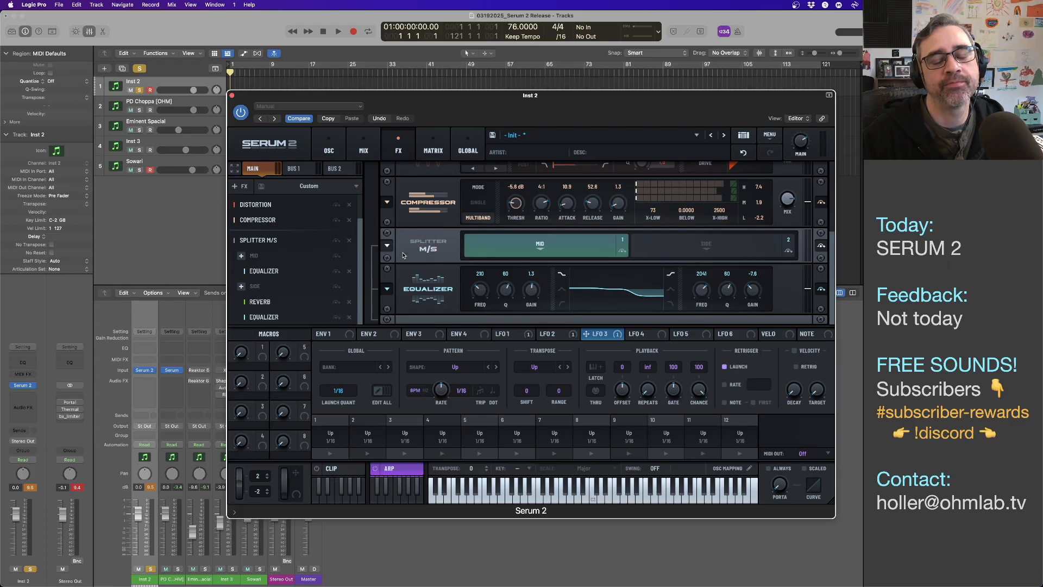
{"action": "scroll", "coordinate": [403, 255], "scroll_direction": "up", "scroll_amount": 4}
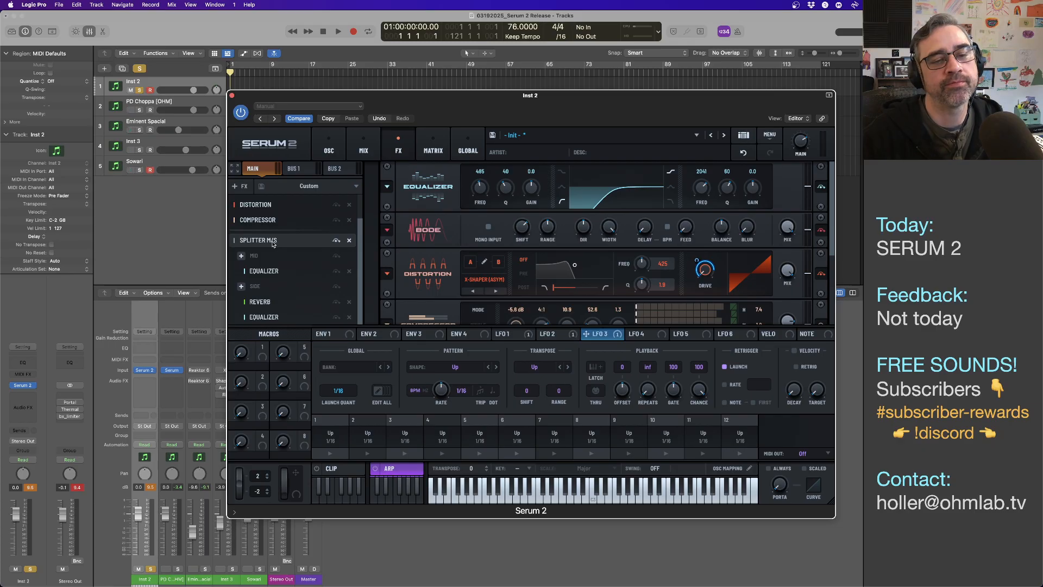
{"action": "left_click", "coordinate": [336, 241]}
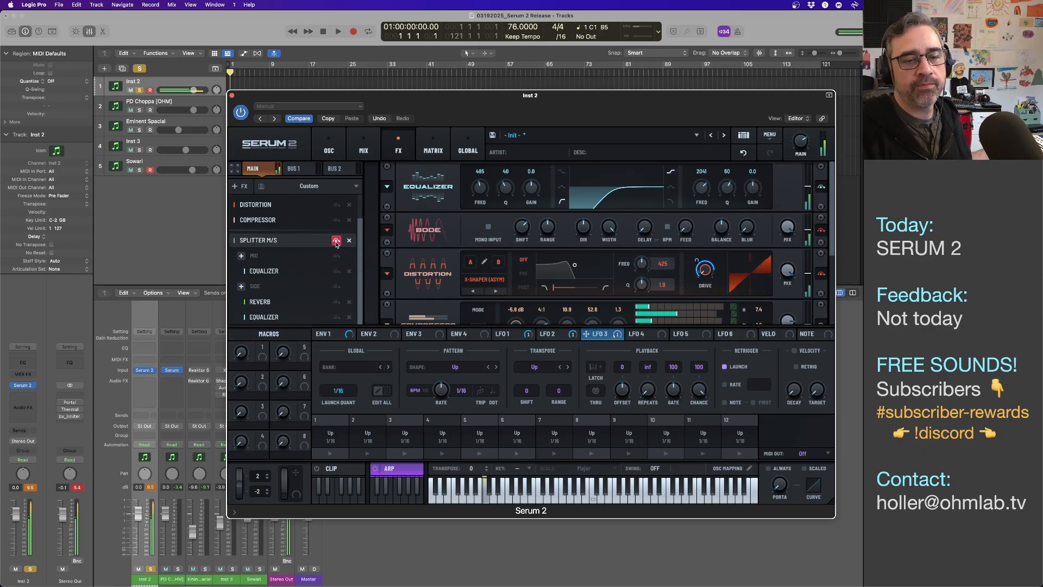
{"action": "left_click", "coordinate": [337, 242]}
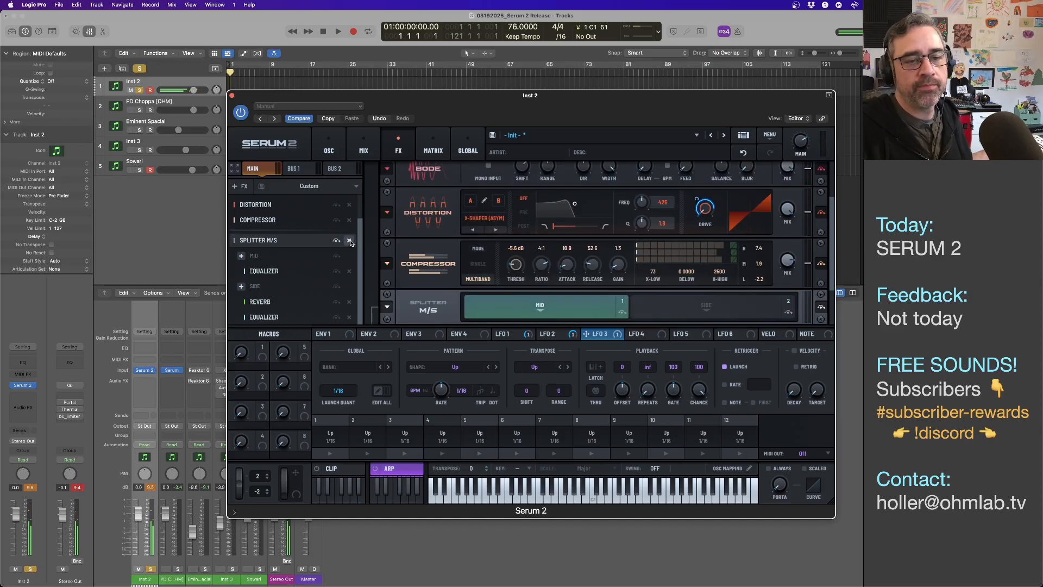
{"action": "left_click", "coordinate": [349, 241]}
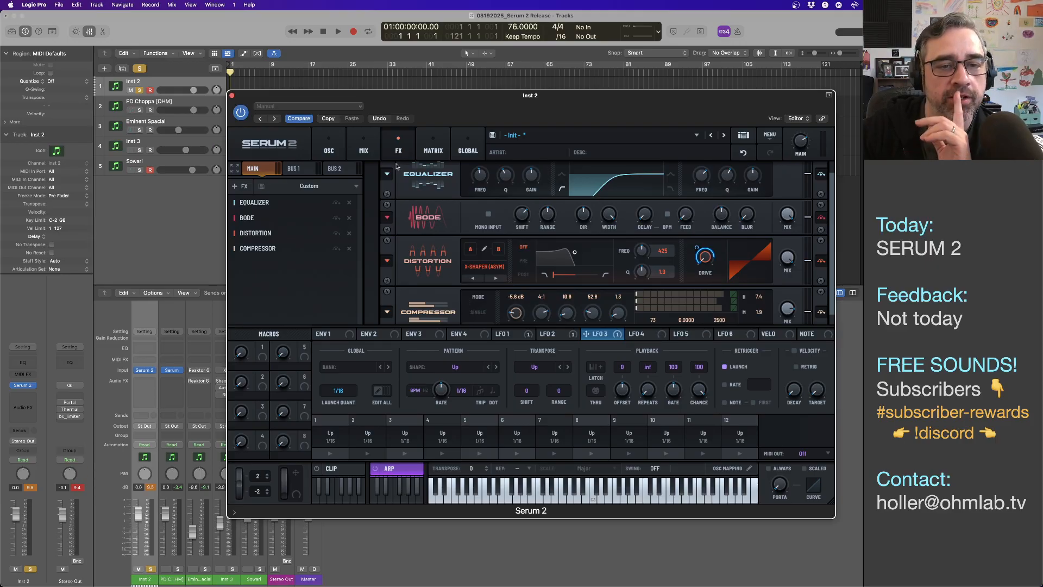
- Enable oscillator C and set its octave to -1
{"action": "left_click", "coordinate": [328, 148]}
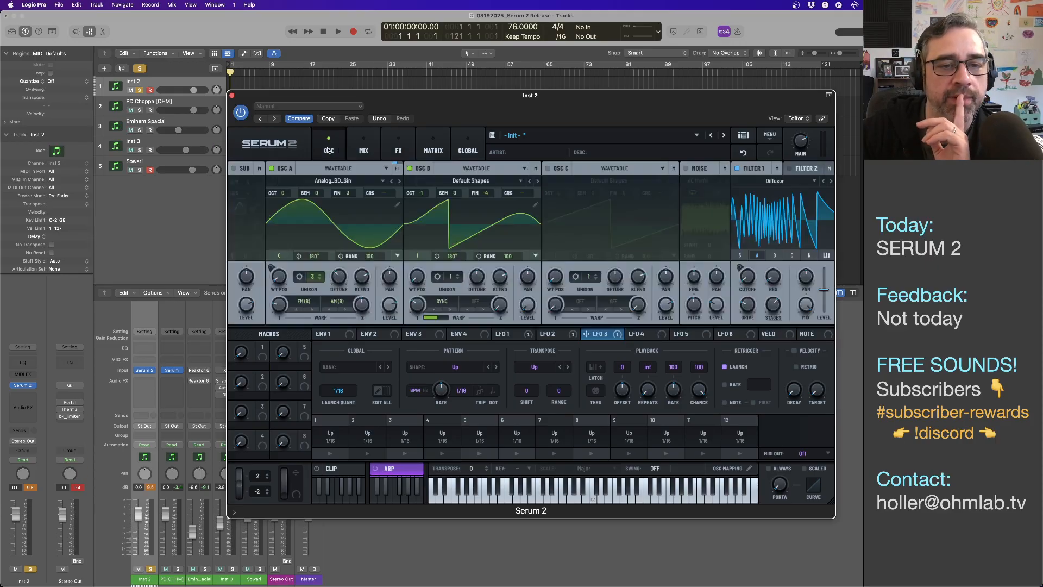
{"action": "left_click", "coordinate": [548, 169]}
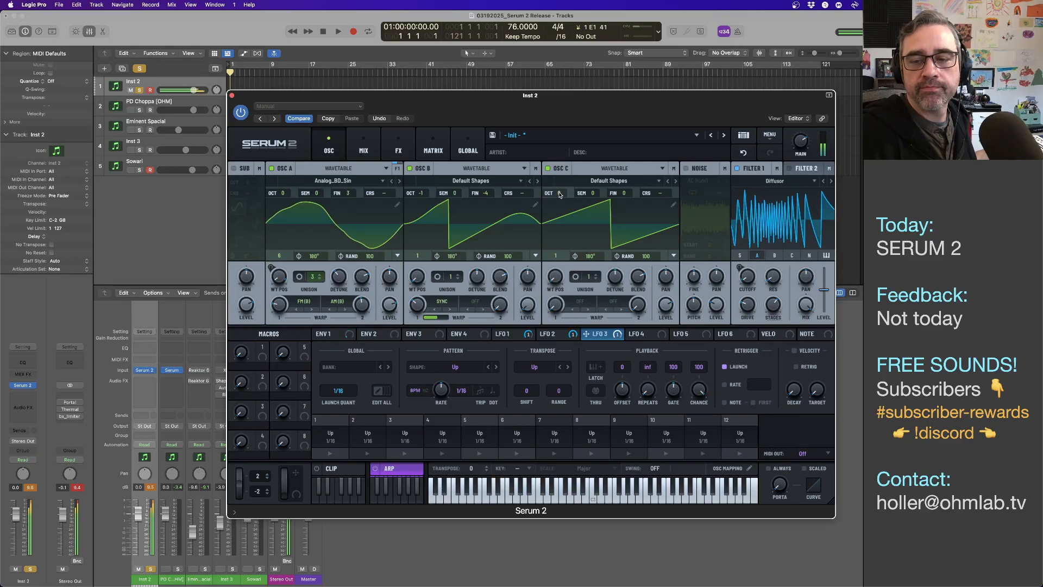
{"action": "mouse_move", "coordinate": [561, 195]}
{"action": "left_mouse_down"}
{"action": "mouse_move", "coordinate": [560, 225]}
{"action": "mouse_move", "coordinate": [569, 203]}
{"action": "left_mouse_up"}
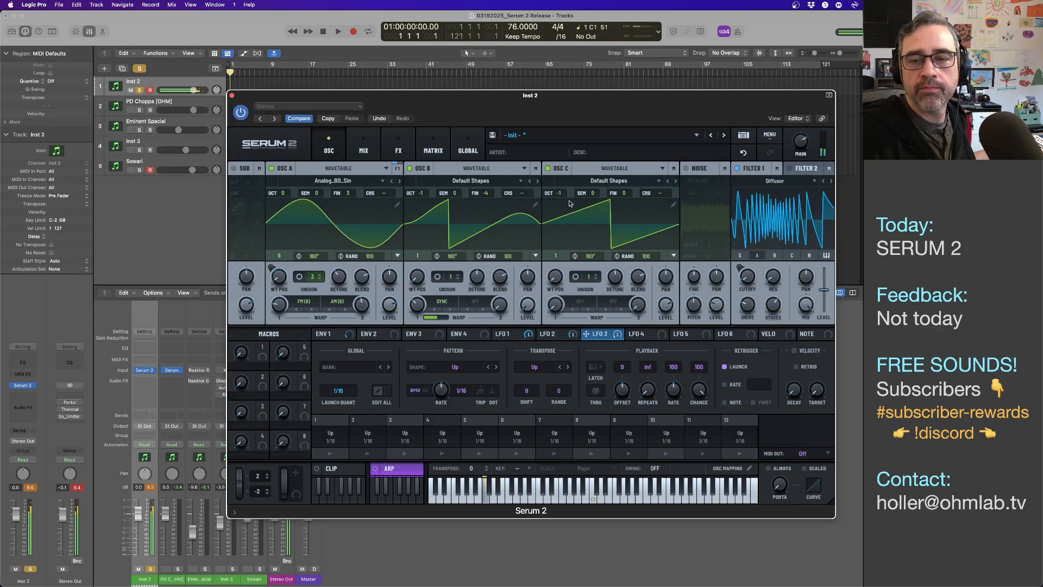
- Load the Analog_BD_Sin wavetable into oscillator C and raise its level slightly, with the octave at -1
{"action": "left_click", "coordinate": [615, 169]}
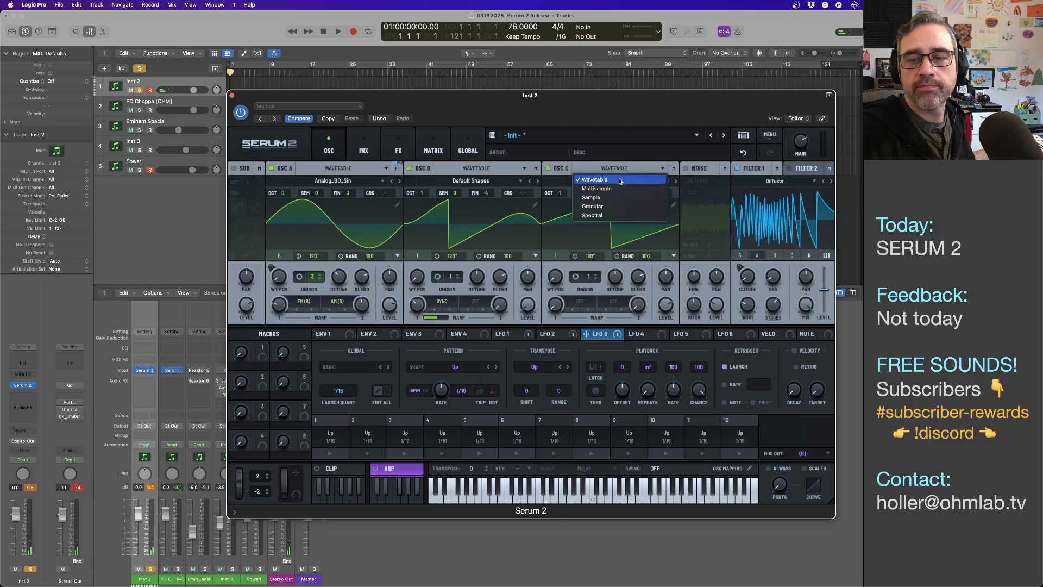
{"action": "left_click", "coordinate": [620, 181]}
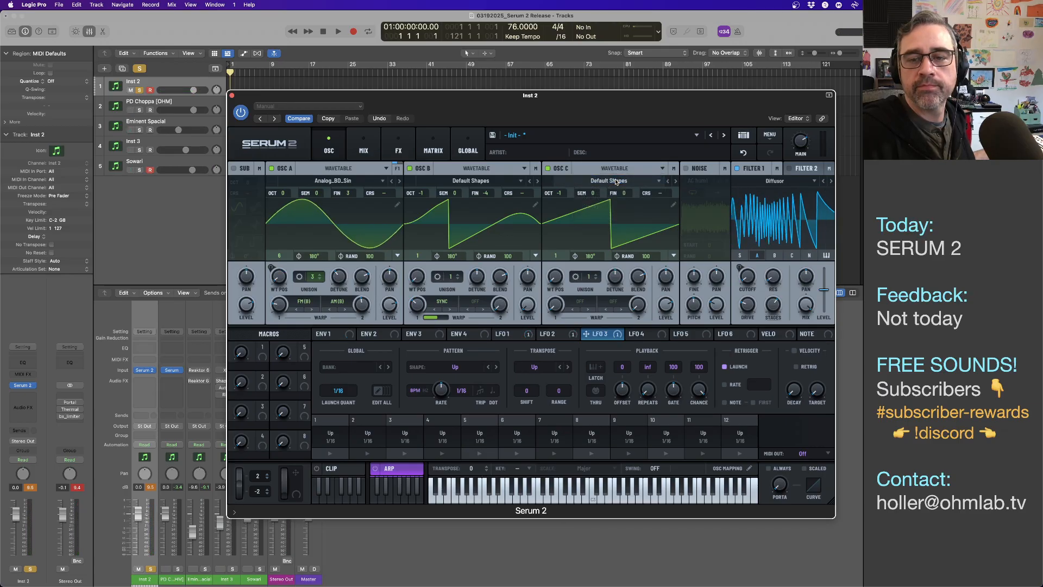
{"action": "left_click", "coordinate": [618, 182]}
{"action": "mouse_move", "coordinate": [617, 197]}
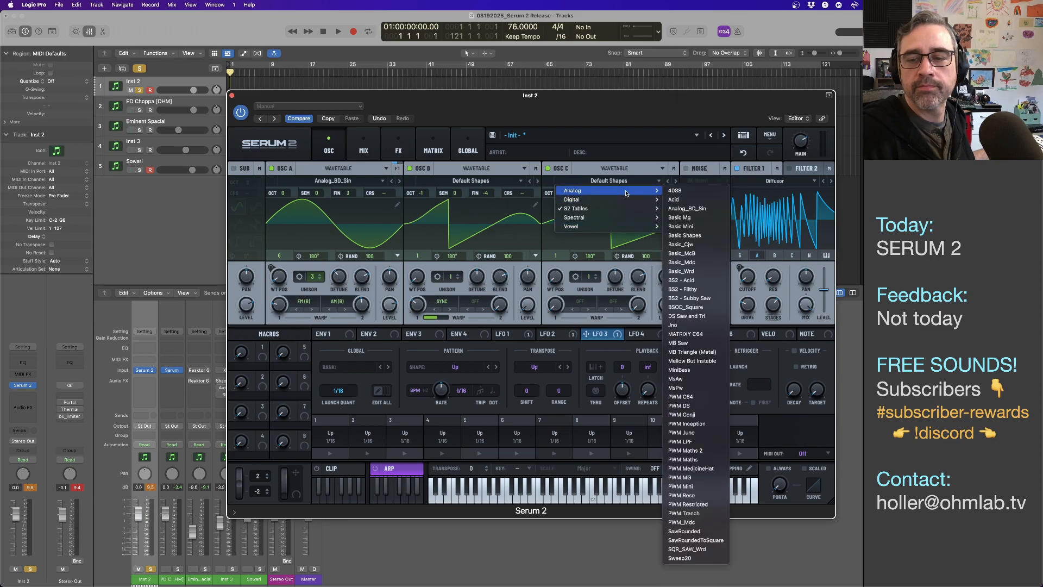
{"action": "left_click", "coordinate": [681, 209]}
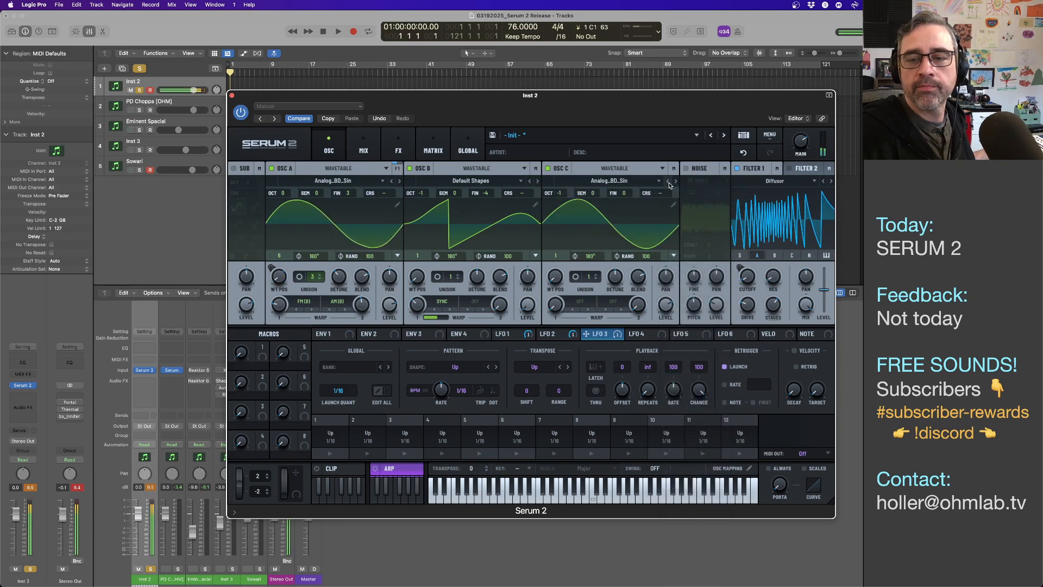
{"action": "left_click_drag", "start_coordinate": [669, 304], "coordinate": [668, 294]}
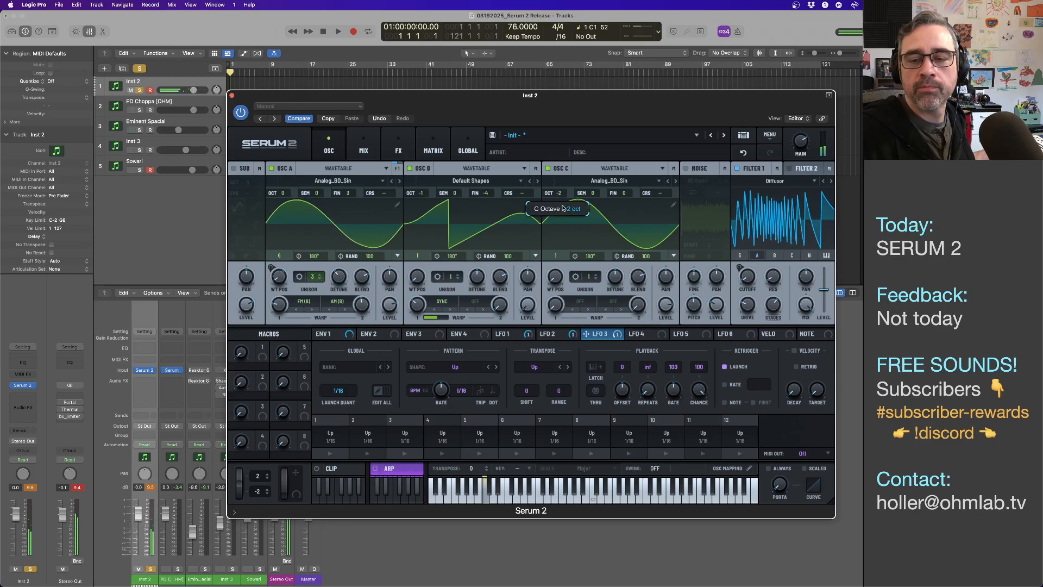
{"action": "left_click_drag", "start_coordinate": [562, 205], "coordinate": [563, 200]}
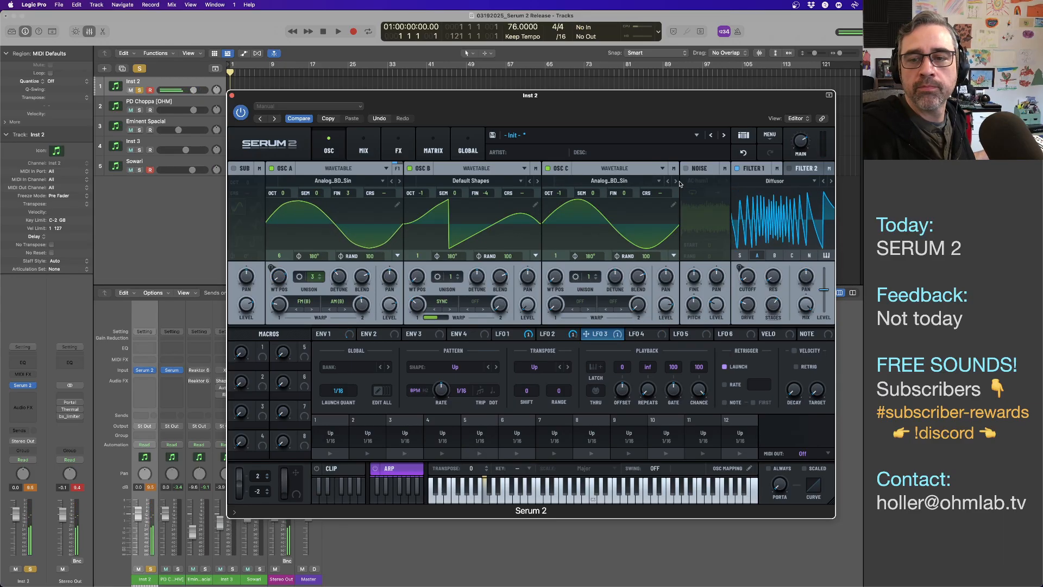
- Step oscillator C through the following analog wavetables to Basic Shapes and try a different octave
{"action": "left_click", "coordinate": [675, 181]}
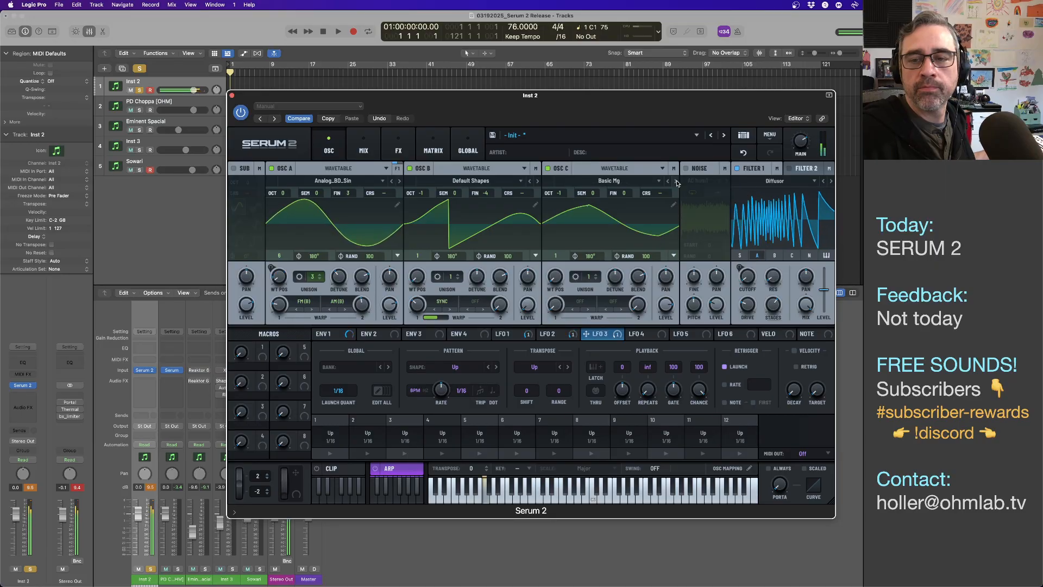
{"action": "left_click", "coordinate": [676, 181]}
{"action": "left_click", "coordinate": [676, 181]}
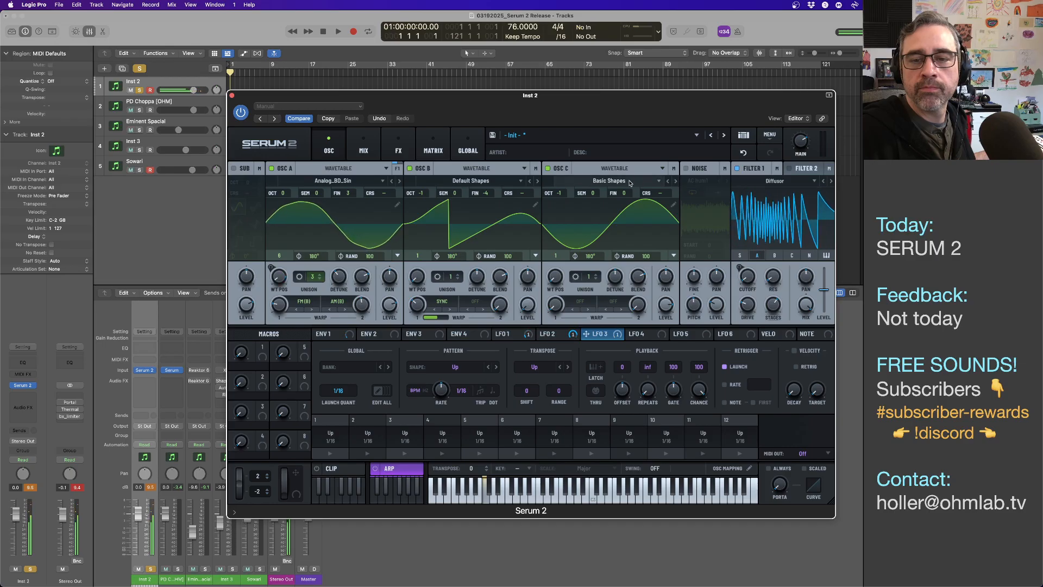
{"action": "left_click_drag", "start_coordinate": [558, 194], "coordinate": [559, 210]}
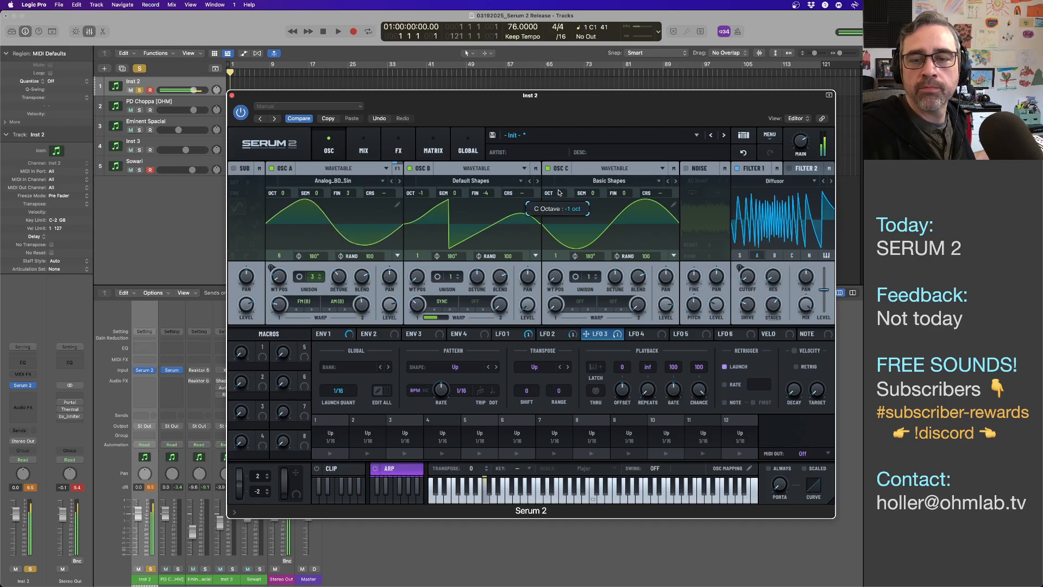
- Load the 808 Harms wavetable from the analog S2 Tables into oscillator C
{"action": "left_click", "coordinate": [609, 181]}
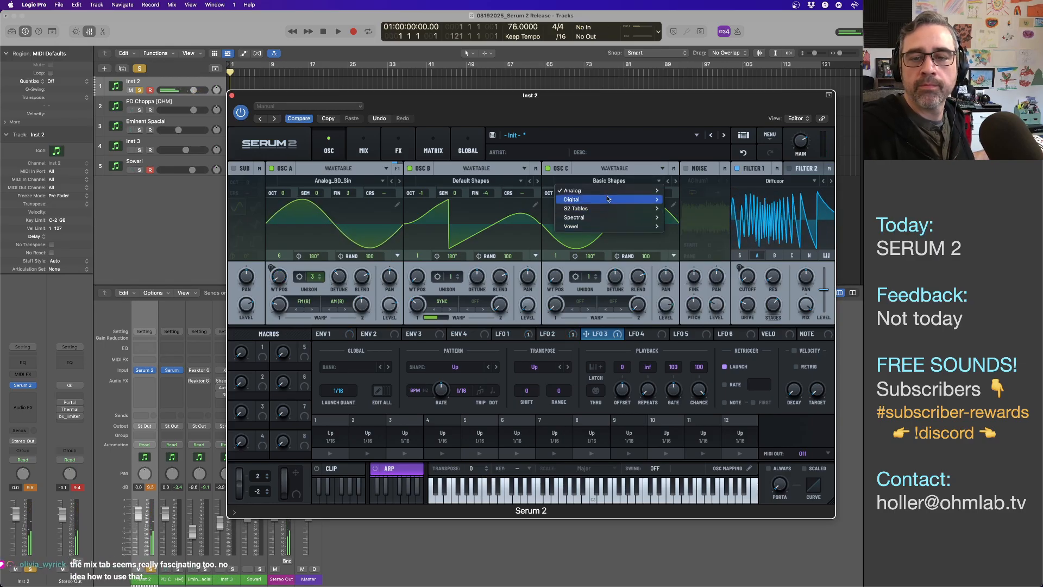
{"action": "mouse_move", "coordinate": [605, 209]}
{"action": "mouse_move", "coordinate": [699, 208]}
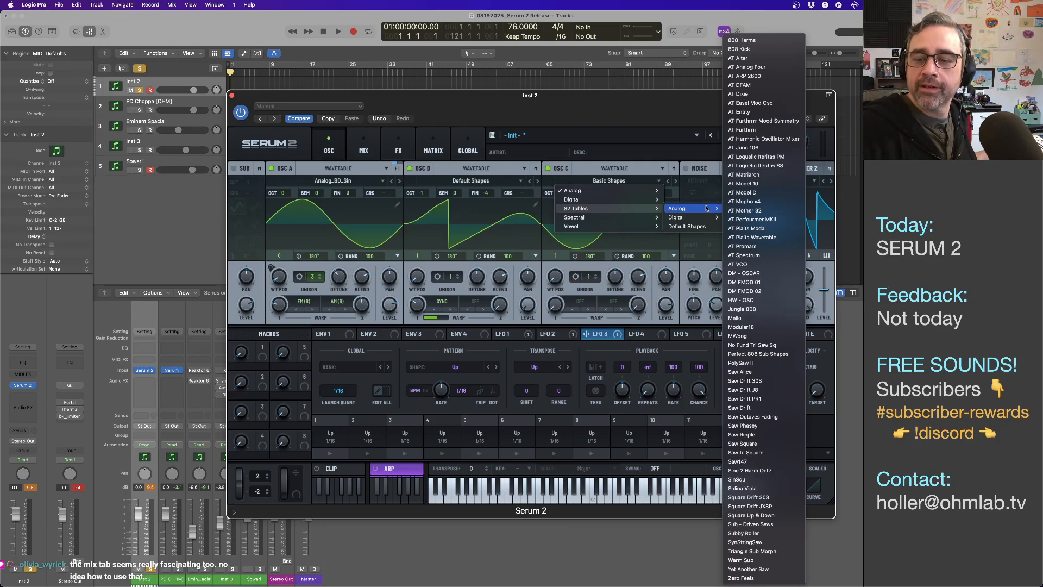
{"action": "left_click", "coordinate": [758, 42]}
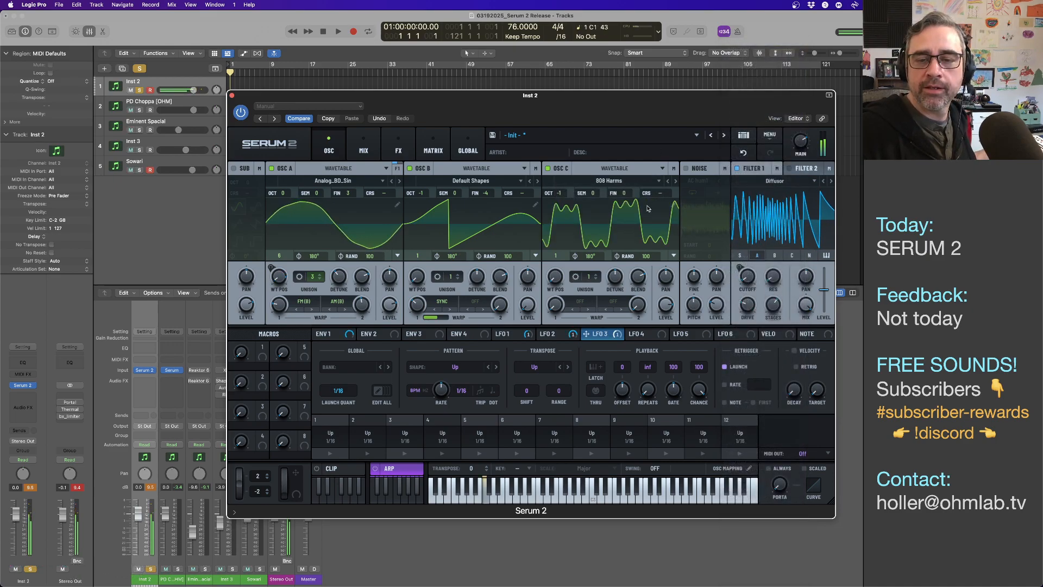
- Turn off oscillators A and B, and compare oscillator C with the main chain's equalizer bypassed and active
{"action": "left_click", "coordinate": [271, 169]}
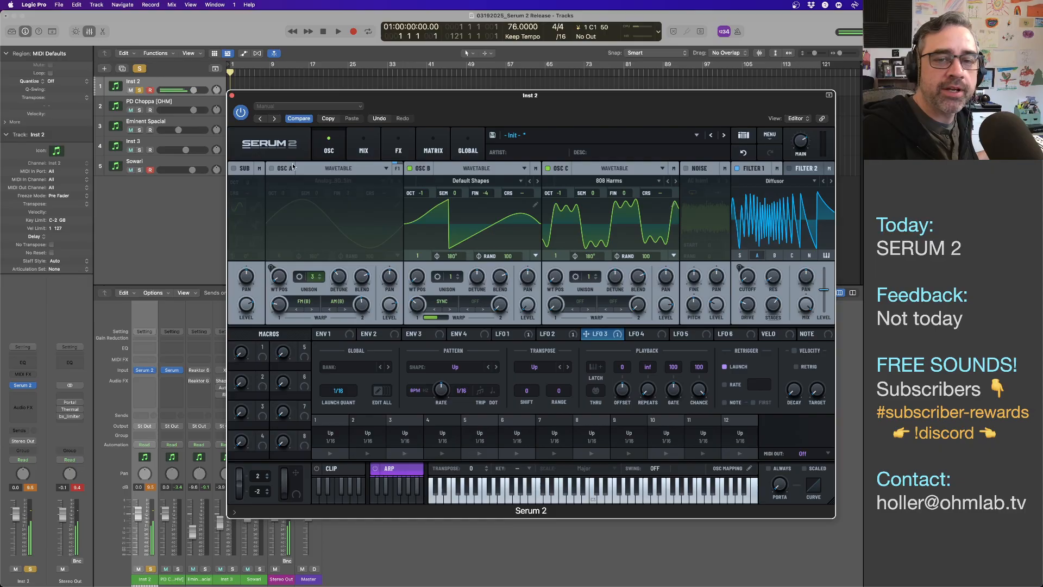
{"action": "left_click", "coordinate": [409, 169]}
{"action": "left_click", "coordinate": [398, 148]}
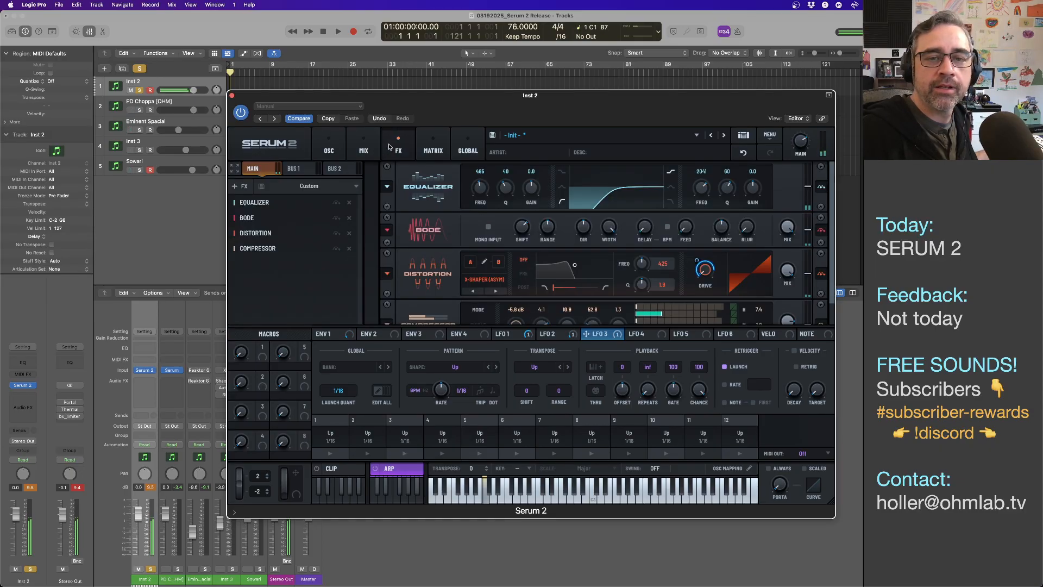
{"action": "left_click", "coordinate": [337, 202]}
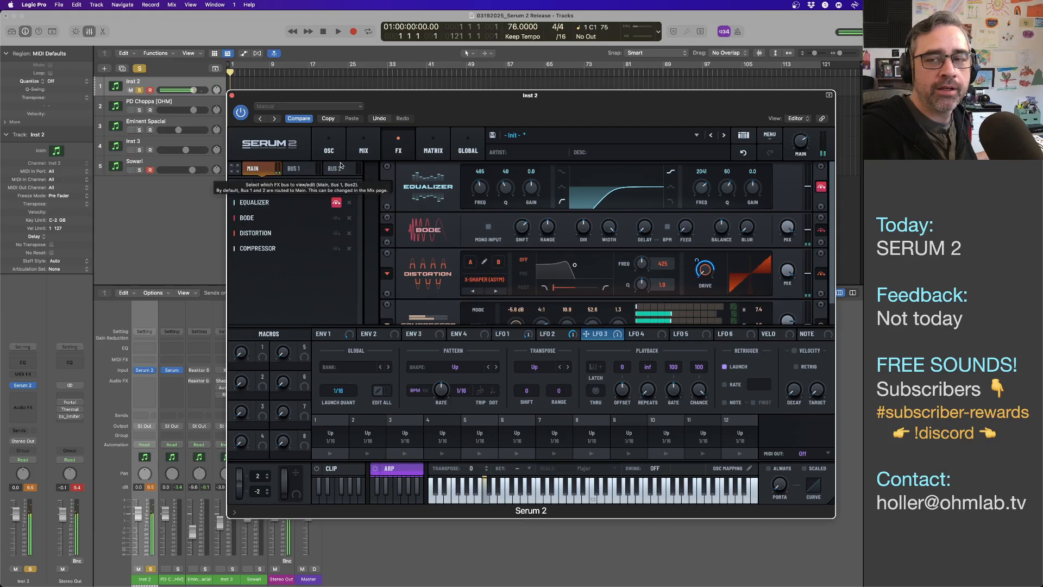
{"action": "left_click", "coordinate": [336, 203]}
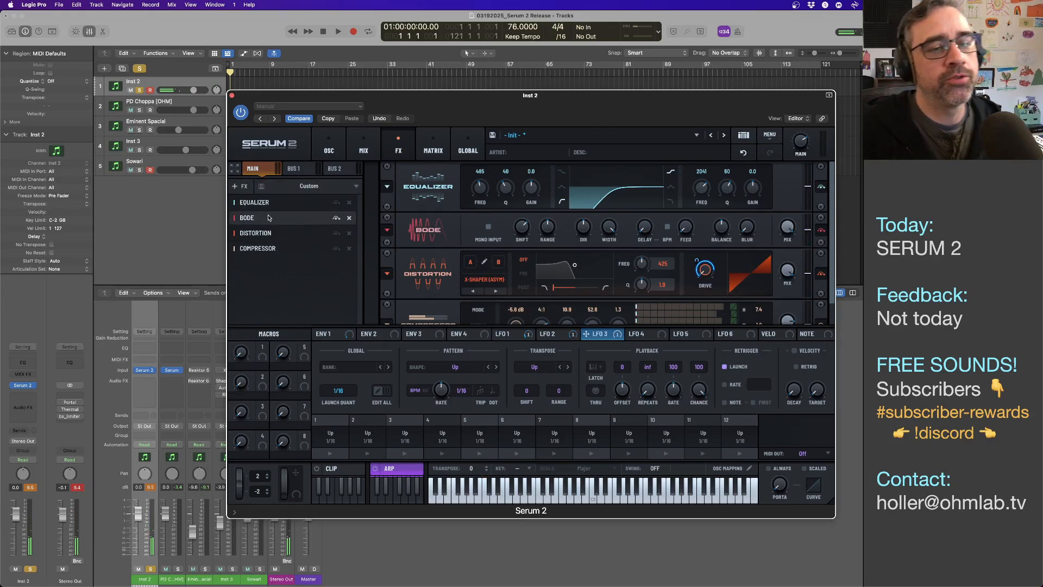
- Add a Splitter L/H after the compressor in the main effects chain
{"action": "left_click", "coordinate": [242, 187]}
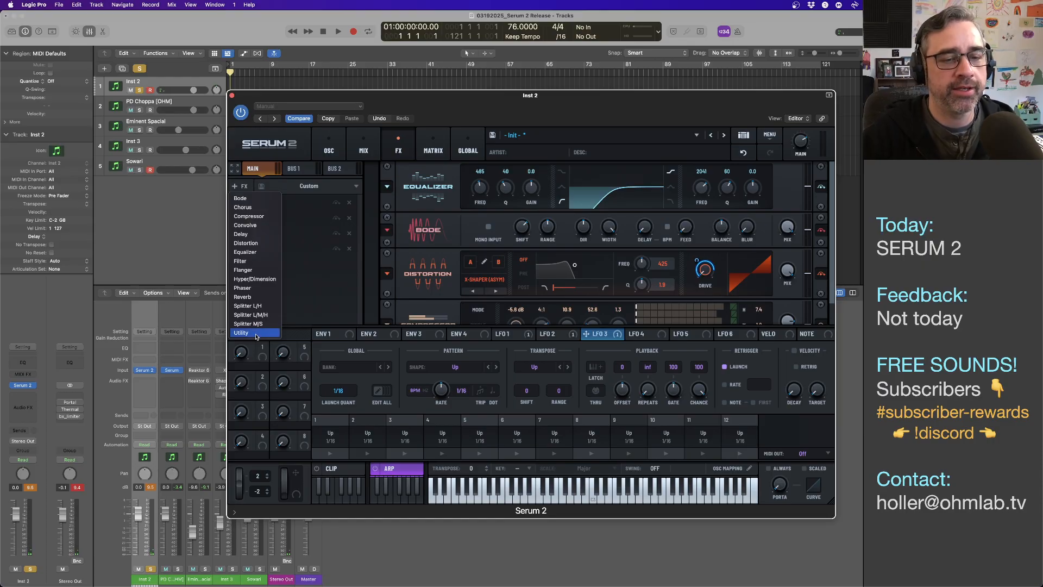
{"action": "left_click", "coordinate": [269, 306]}
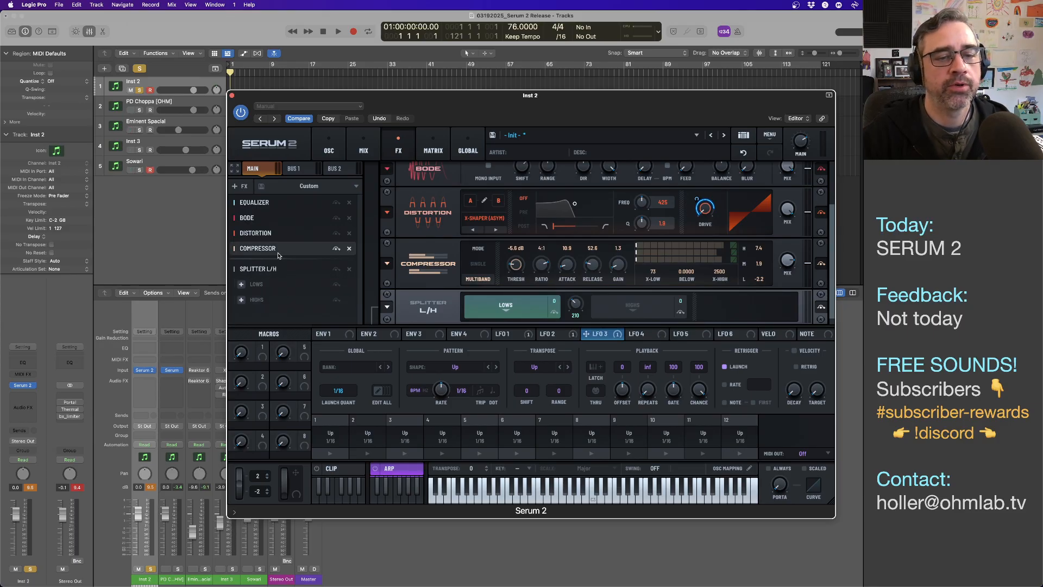
- Move the compressor, distortion, Bode and equalizer into the highs band of the Splitter L/H and set its crossover frequency to 158
{"action": "left_click", "coordinate": [283, 202]}
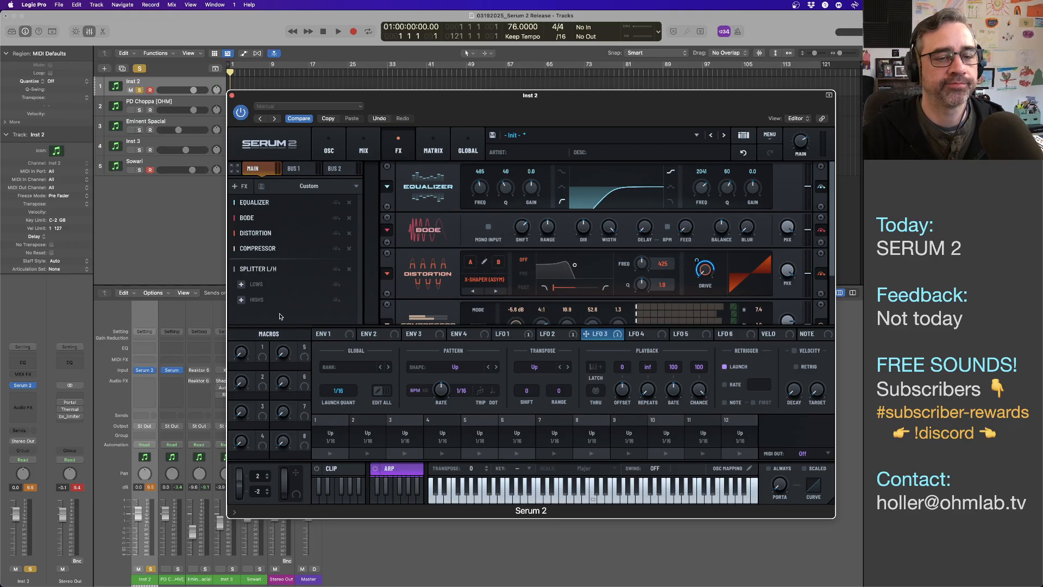
{"action": "left_click_drag", "start_coordinate": [291, 248], "coordinate": [292, 284]}
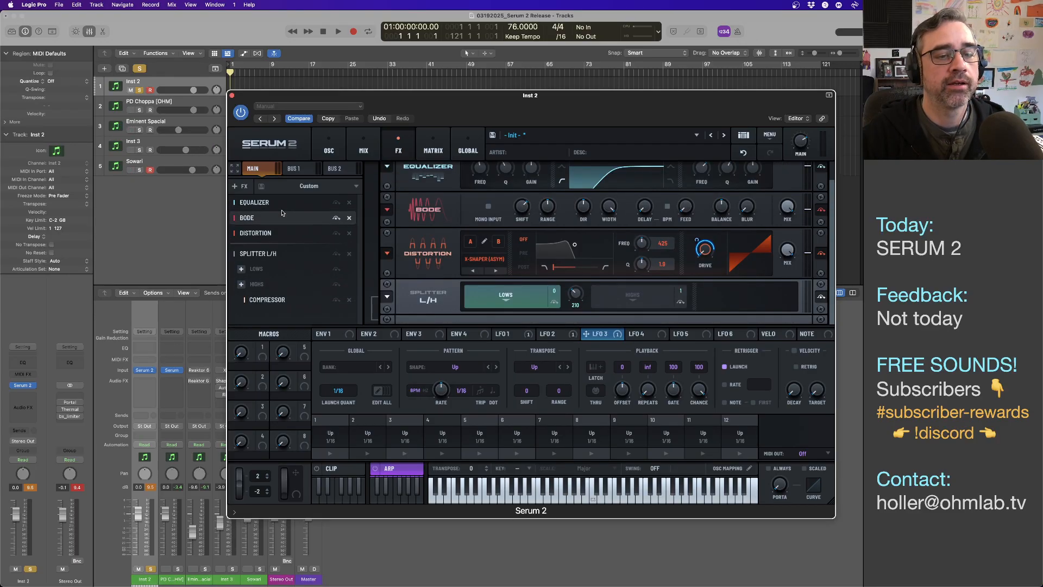
{"action": "left_click_drag", "start_coordinate": [287, 235], "coordinate": [288, 294]}
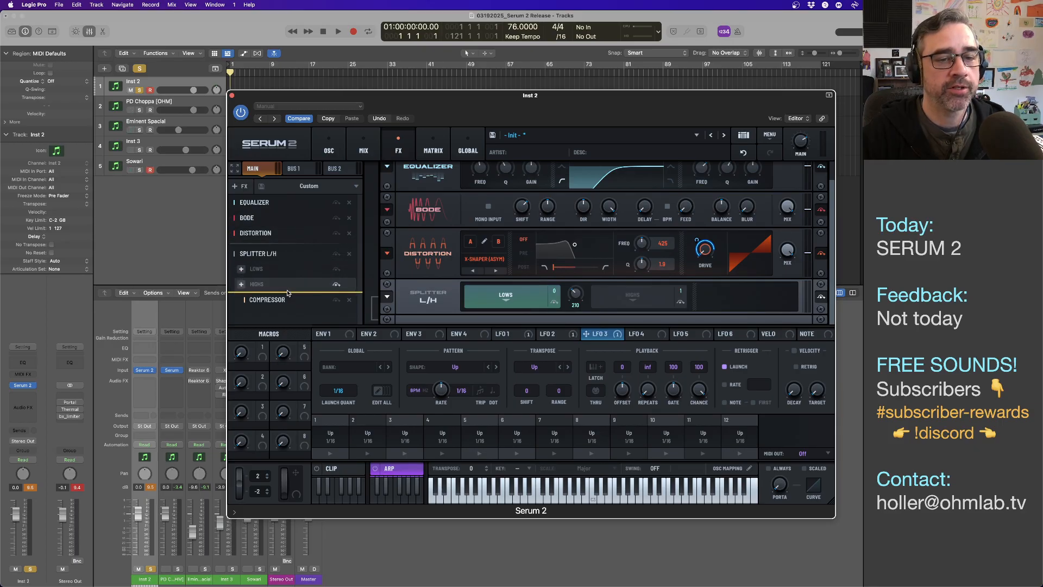
{"action": "left_click_drag", "start_coordinate": [280, 218], "coordinate": [282, 277]}
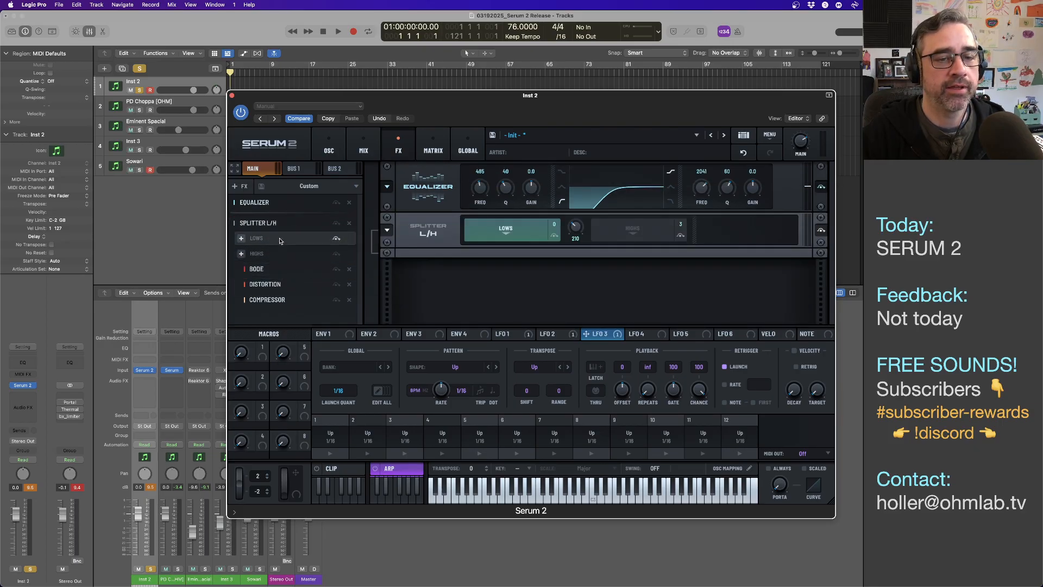
{"action": "left_click_drag", "start_coordinate": [278, 207], "coordinate": [279, 263]}
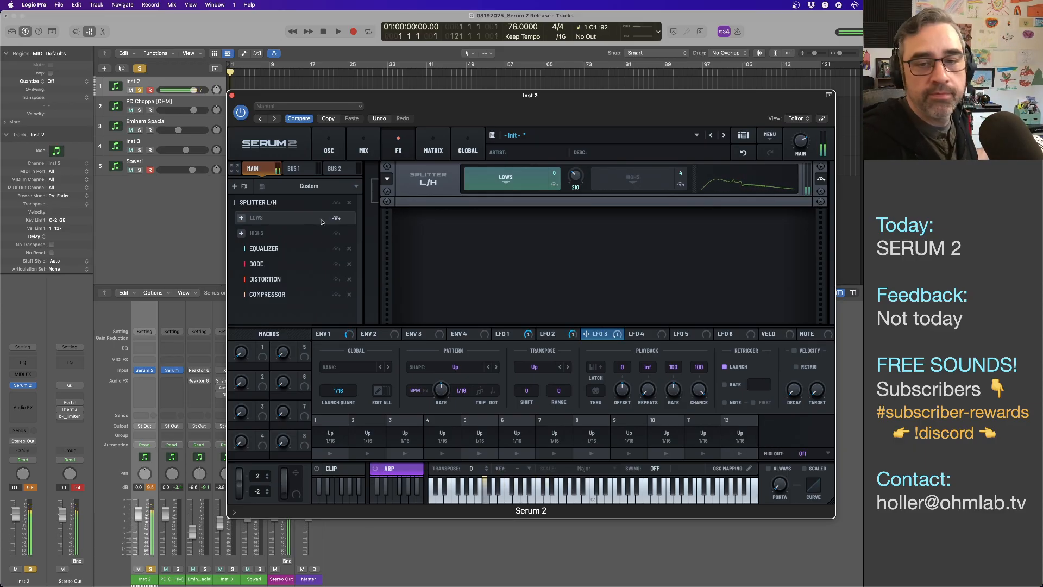
{"action": "mouse_move", "coordinate": [580, 183]}
{"action": "left_mouse_down"}
{"action": "mouse_move", "coordinate": [578, 199]}
{"action": "mouse_move", "coordinate": [579, 181]}
{"action": "left_mouse_up"}
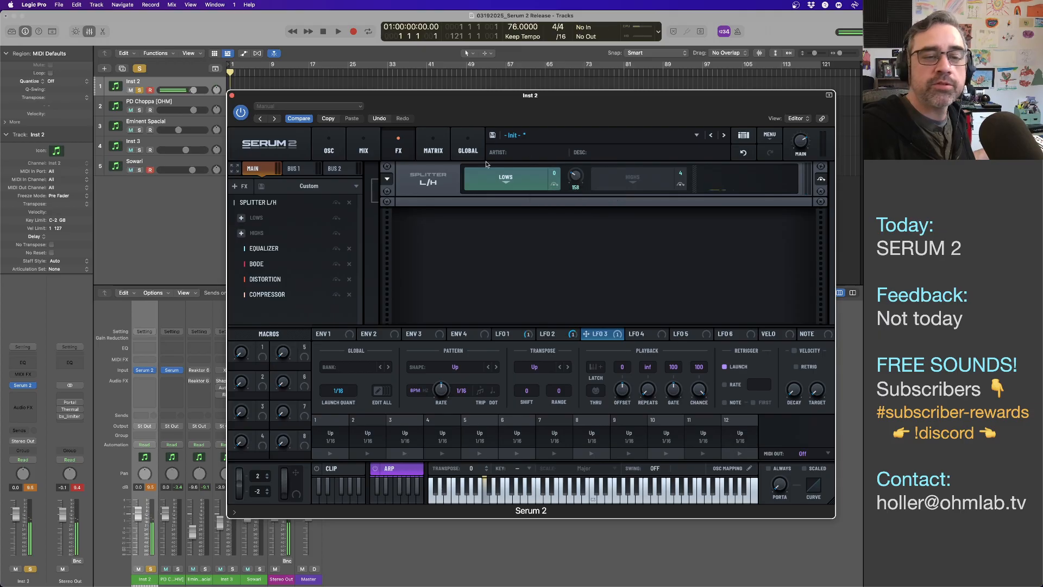
- Turn oscillators A and B back on alongside oscillator C's 808 Harms wavetable
{"action": "left_click", "coordinate": [332, 151]}
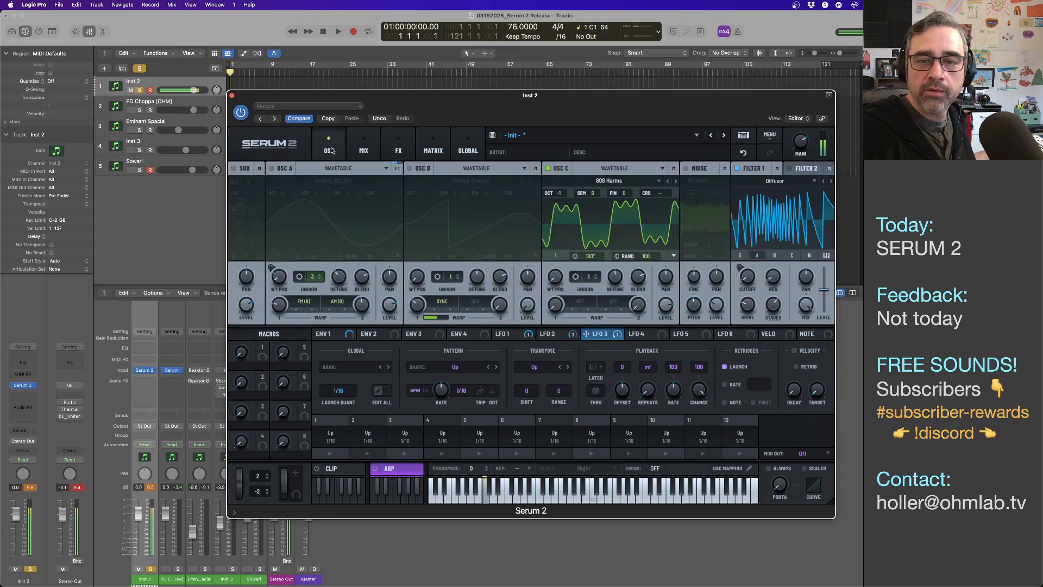
{"action": "left_click", "coordinate": [272, 169]}
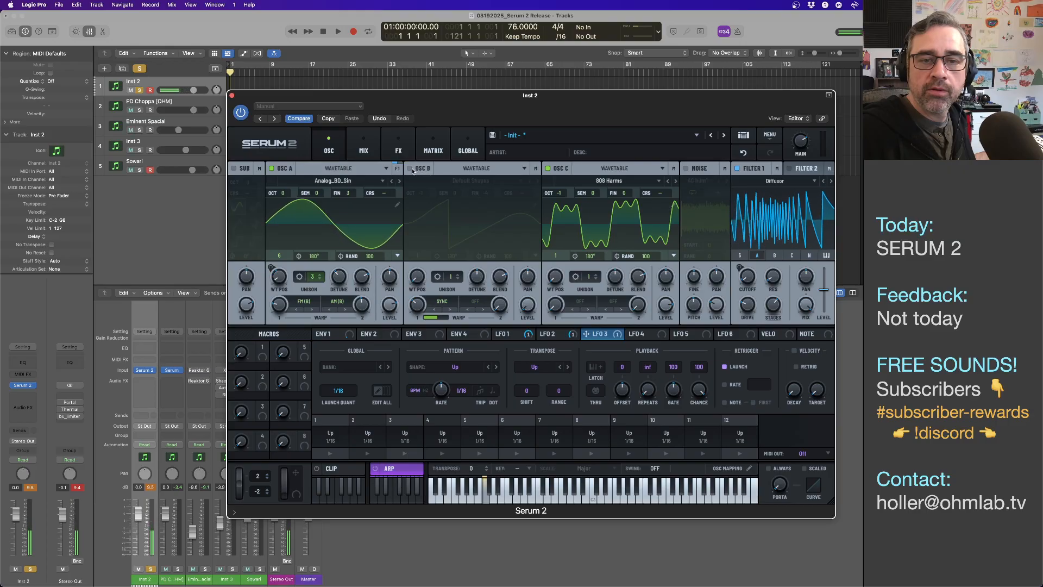
{"action": "left_click", "coordinate": [410, 168]}
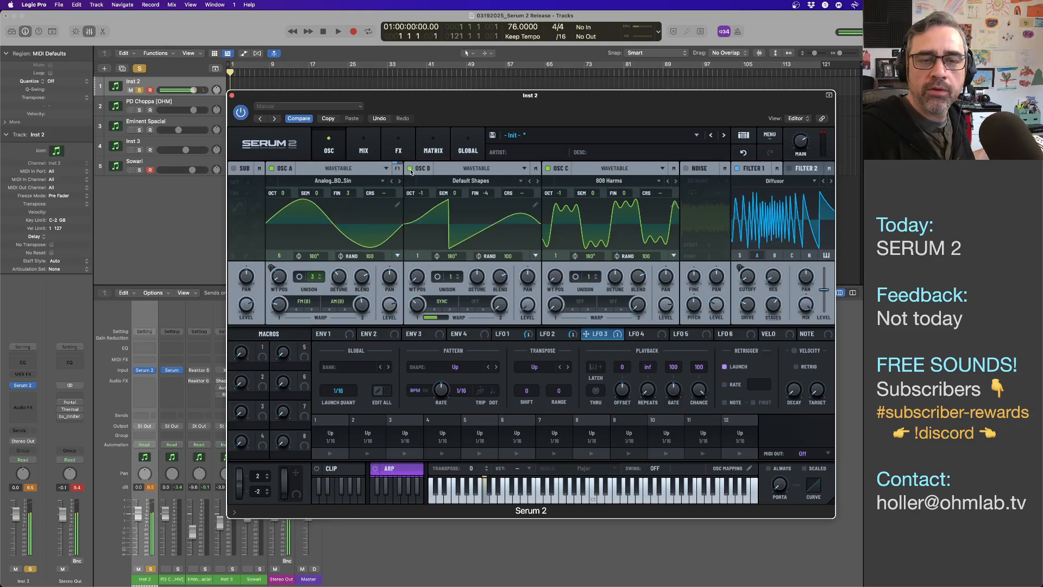
- Examine the mixer's signal routing for the oscillators and filter, including the available output destinations of Bus 1 and Bus 2
{"action": "left_click", "coordinate": [368, 156]}
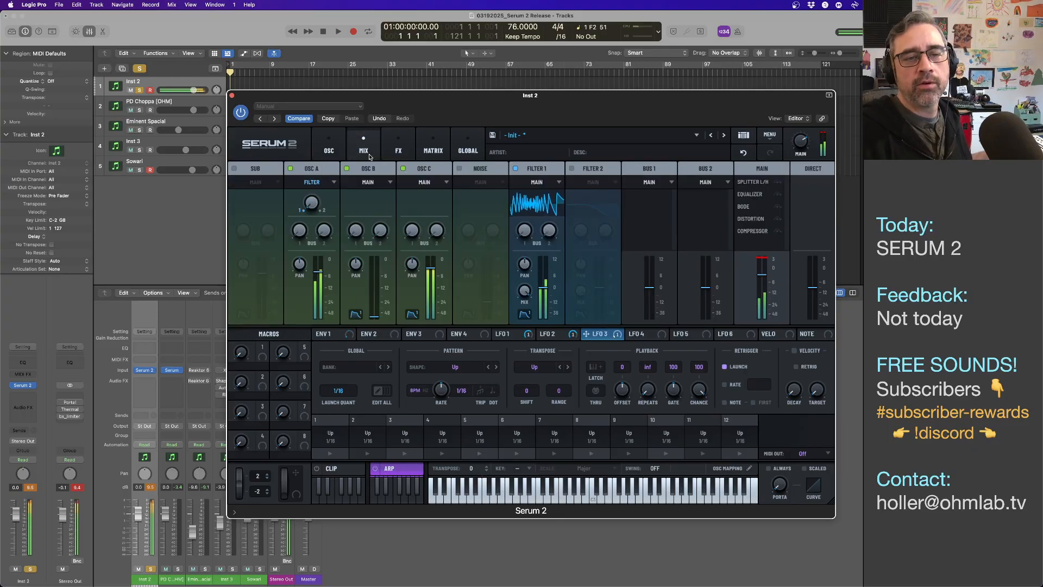
{"action": "left_click", "coordinate": [334, 153]}
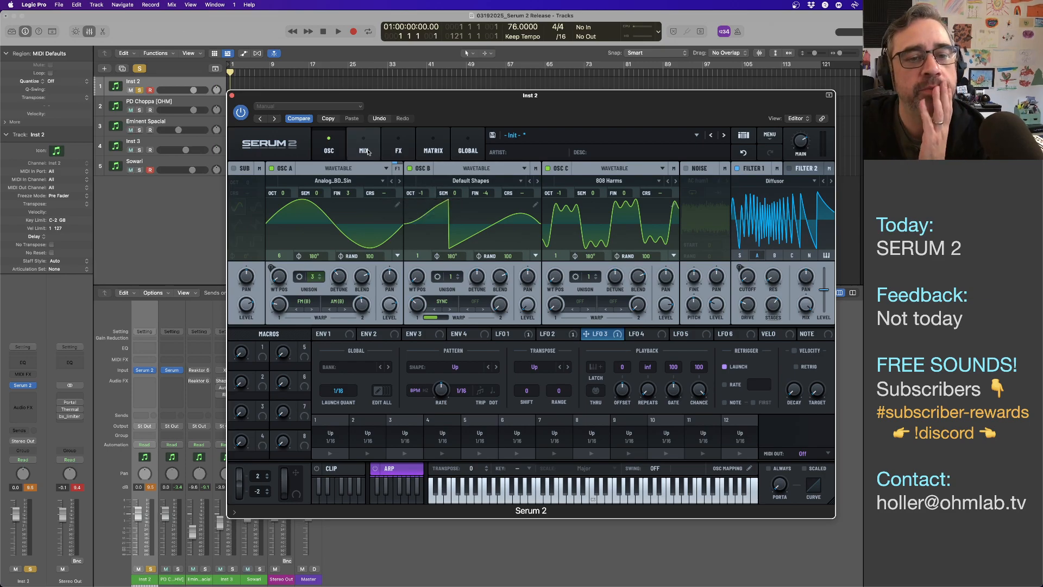
{"action": "left_click", "coordinate": [364, 146]}
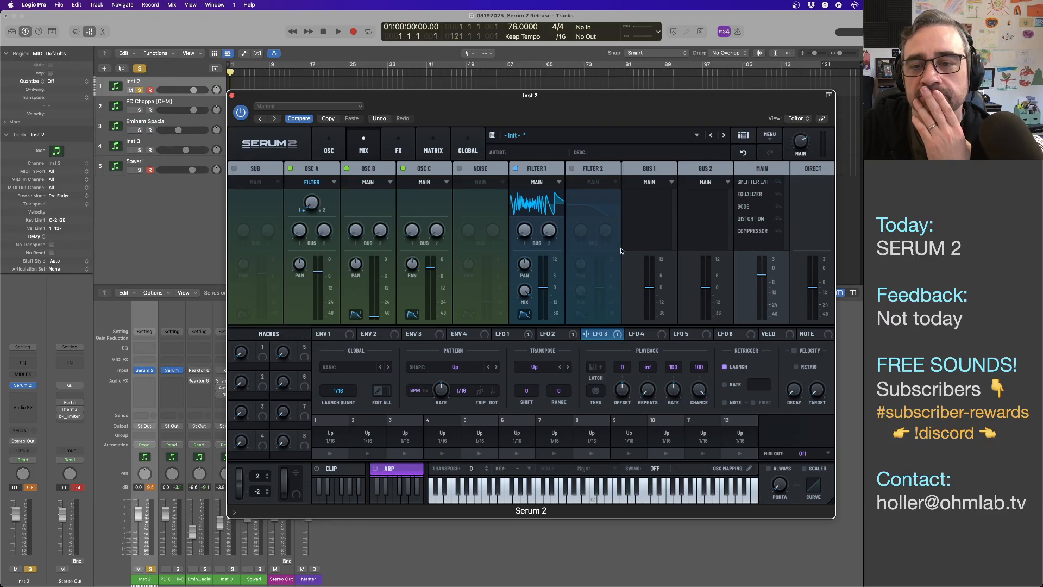
{"action": "left_click", "coordinate": [659, 183]}
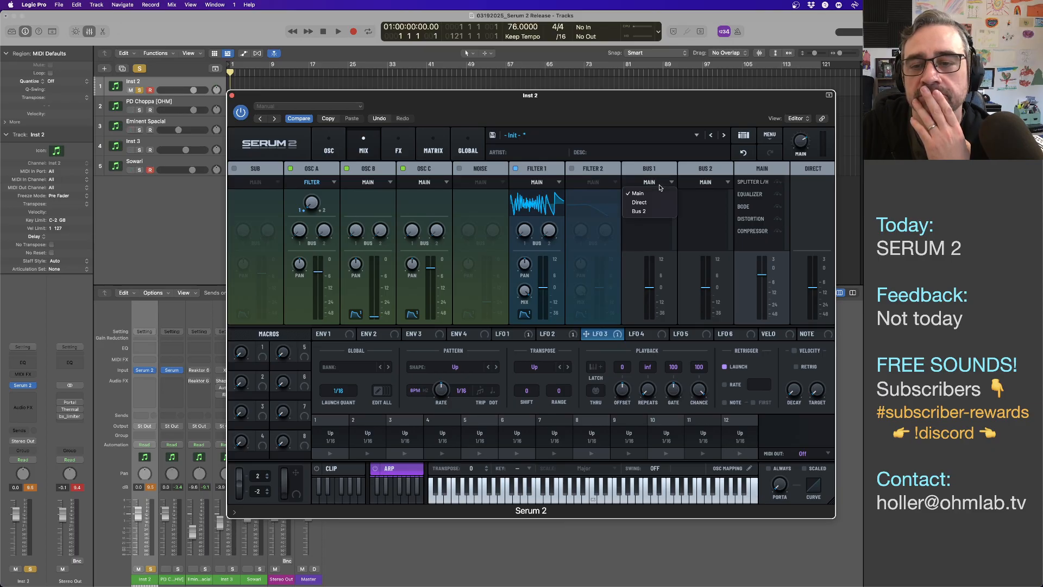
{"action": "left_click", "coordinate": [709, 183]}
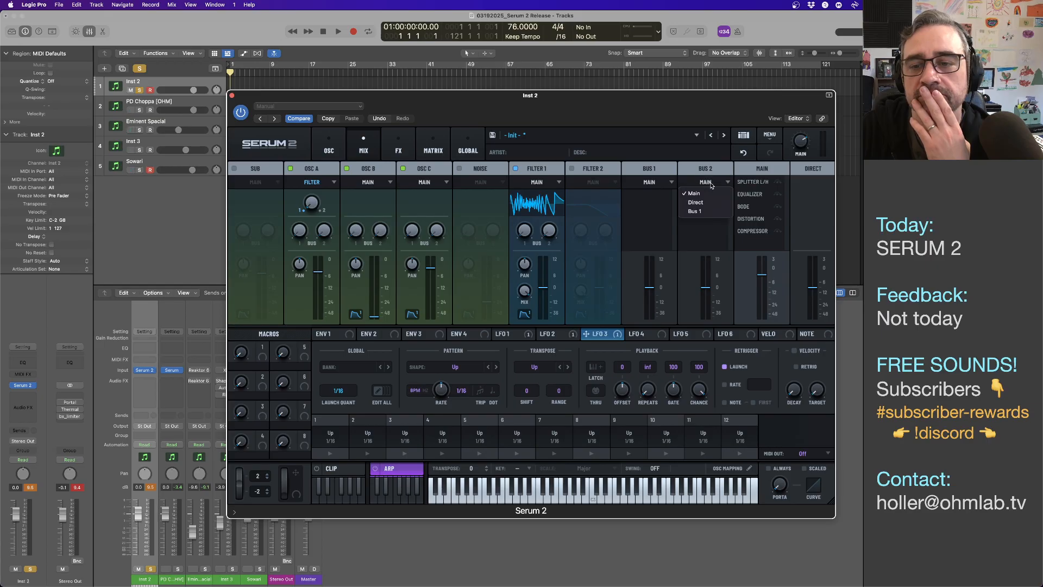
{"action": "left_click", "coordinate": [711, 186]}
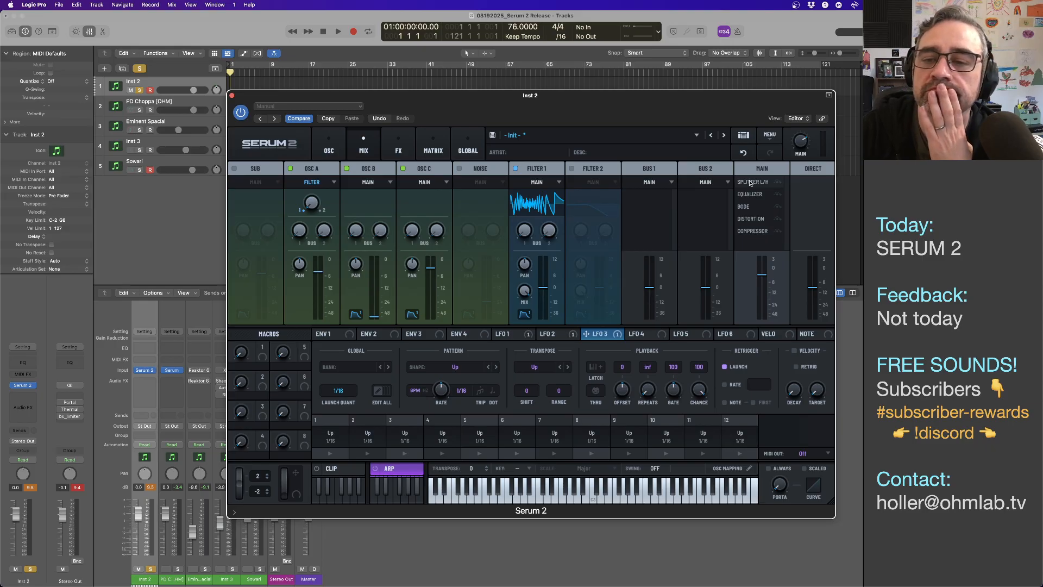
{"action": "left_click", "coordinate": [648, 183]}
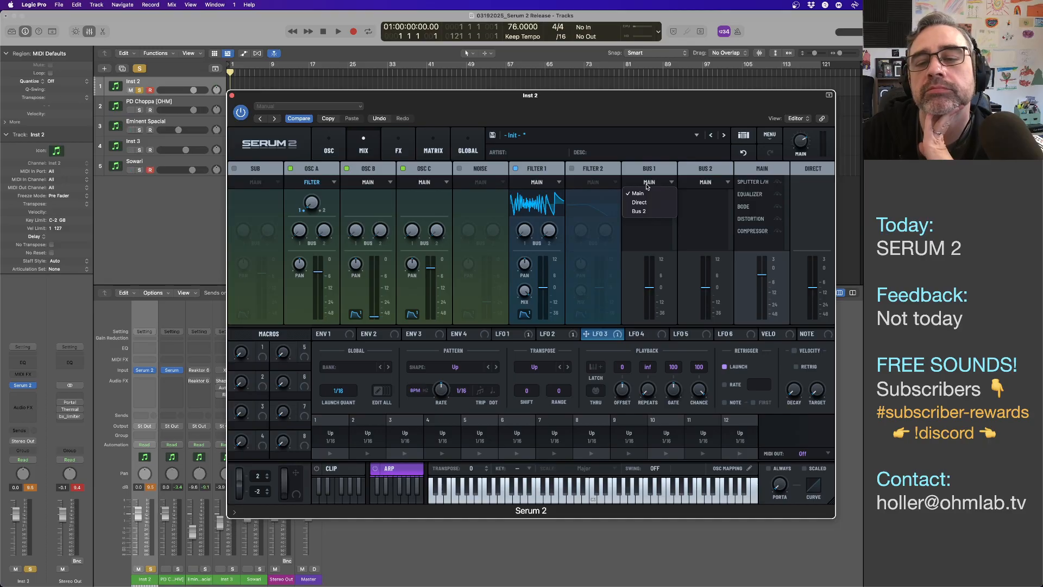
{"action": "left_click", "coordinate": [816, 193]}
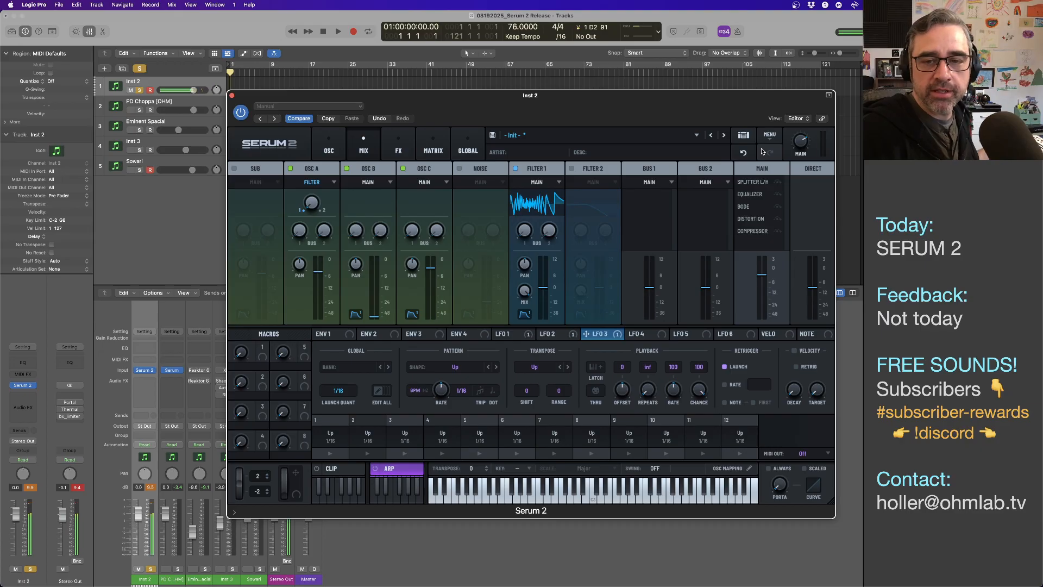
- Reset the synth to the Init preset and show its oscillator page
{"action": "left_click", "coordinate": [769, 135]}
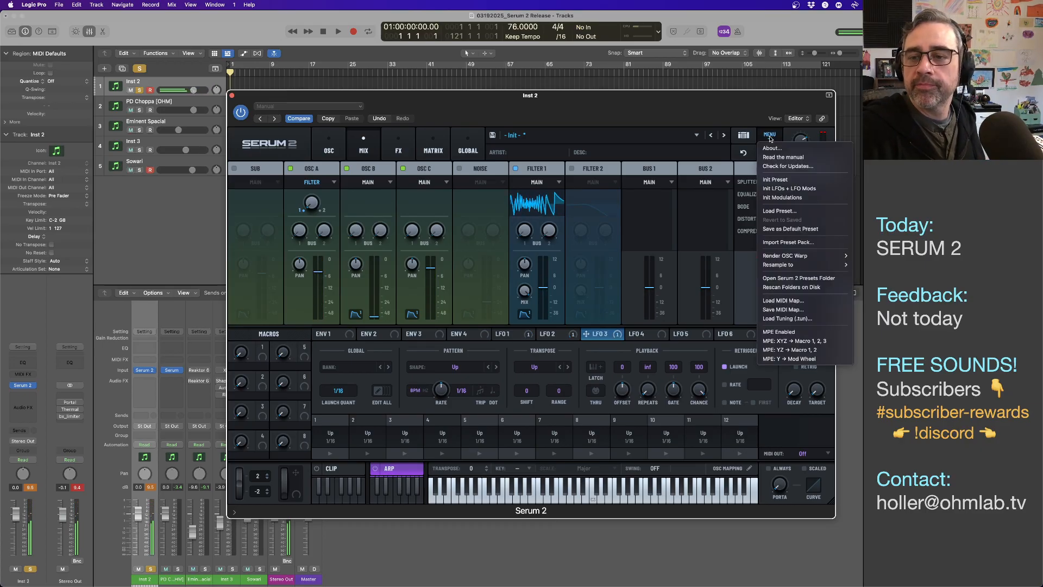
{"action": "left_click", "coordinate": [774, 179]}
{"action": "left_click", "coordinate": [335, 134]}
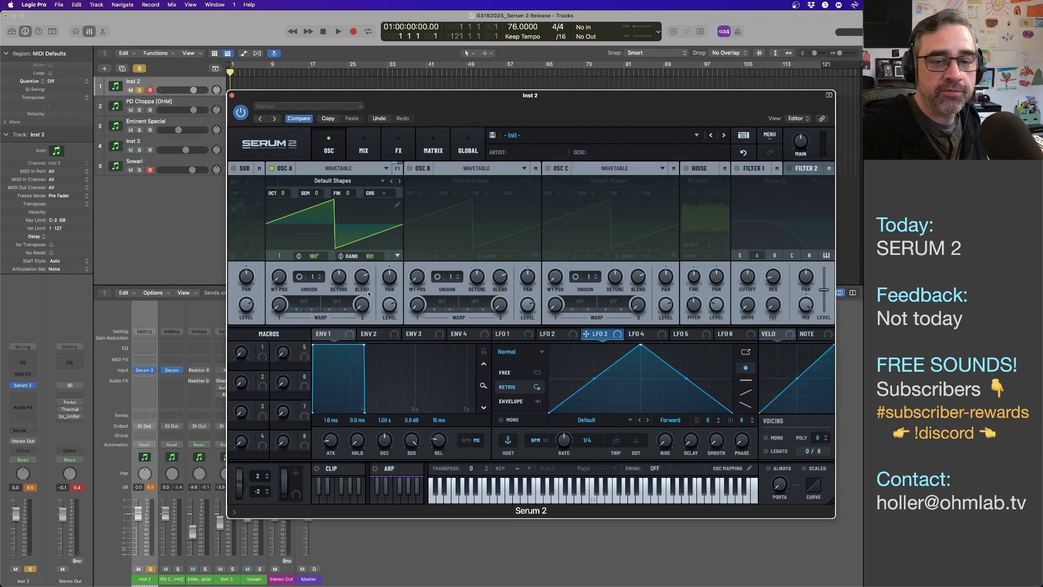
- Shape Envelope 1 as a pluck with the sustain at minimum and the decay at 436 ms
{"action": "left_click_drag", "start_coordinate": [411, 440], "coordinate": [383, 454]}
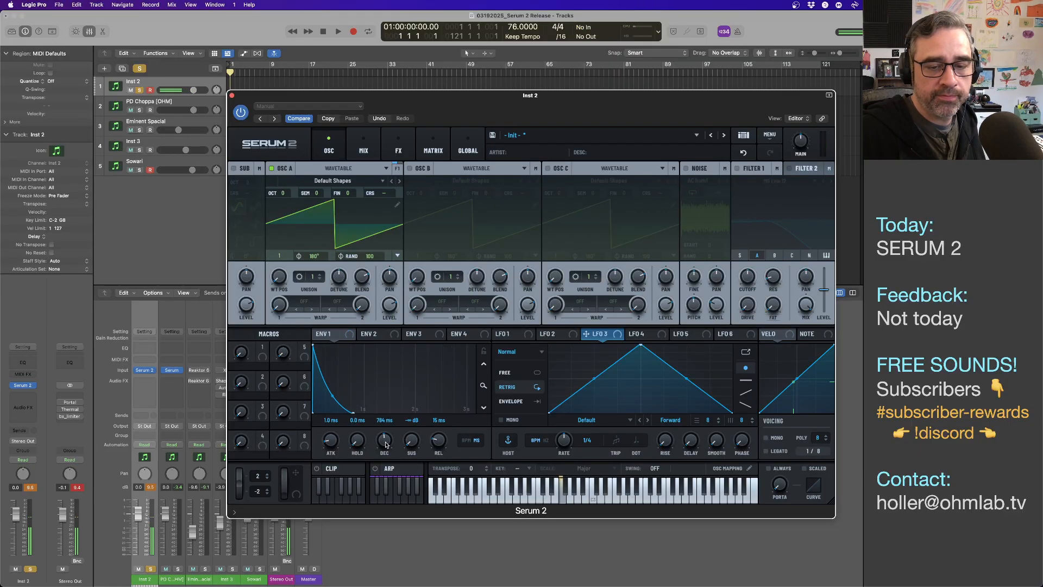
{"action": "left_click_drag", "start_coordinate": [385, 445], "coordinate": [385, 451]}
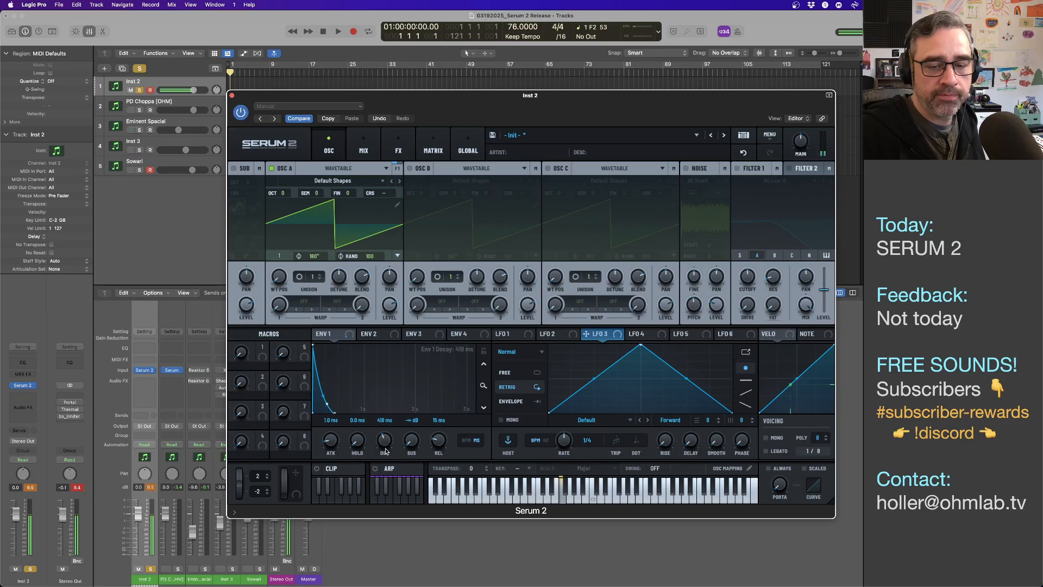
{"action": "scroll", "coordinate": [385, 451], "scroll_direction": "up", "scroll_amount": 1}
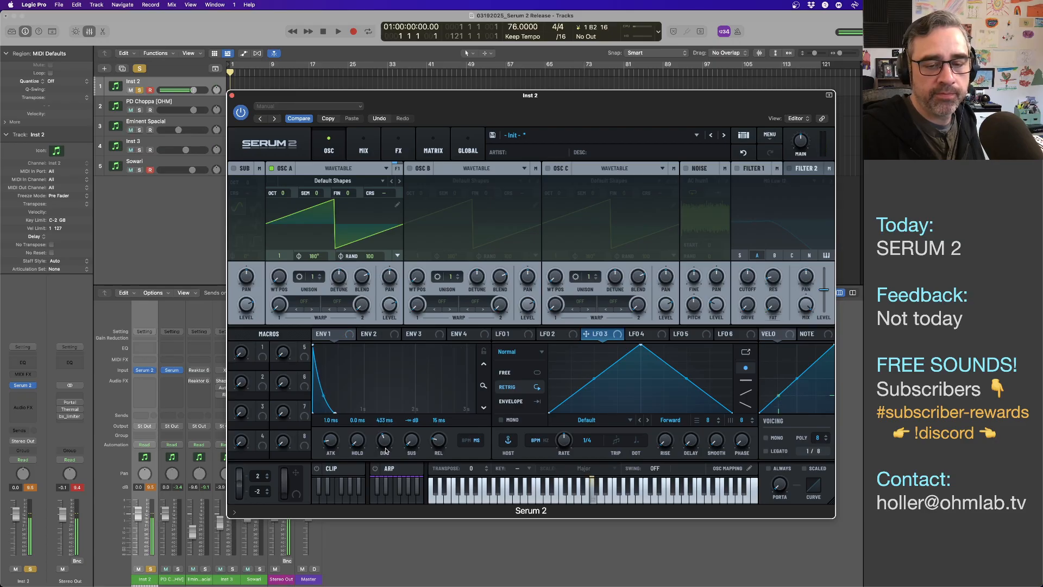
{"action": "scroll", "coordinate": [385, 451], "scroll_direction": "up", "scroll_amount": 1}
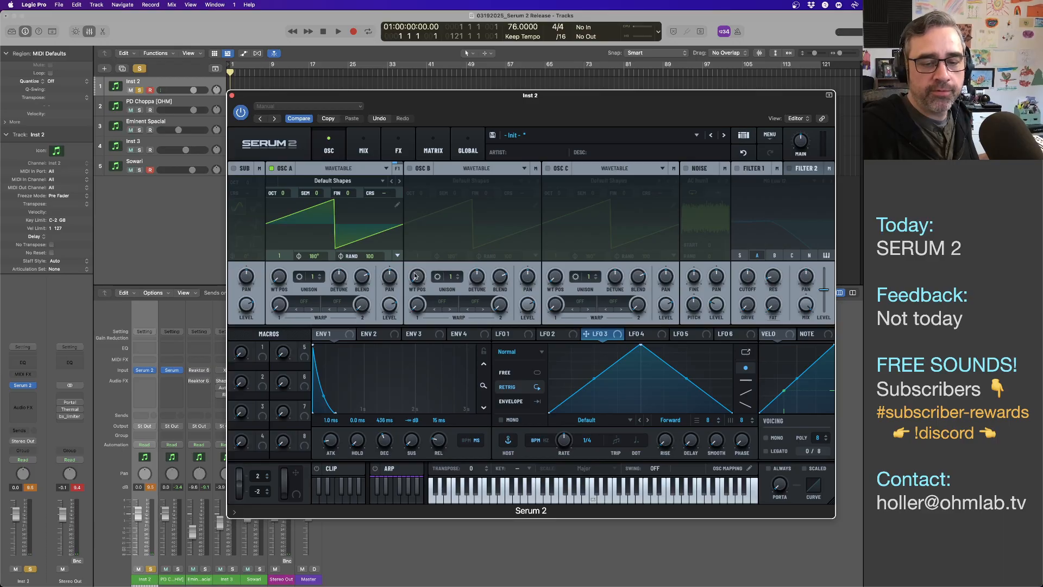
- Turn on the arpeggiator and Filter 1, and lower the cutoff of the MG Low 12 filter
{"action": "left_click", "coordinate": [375, 469]}
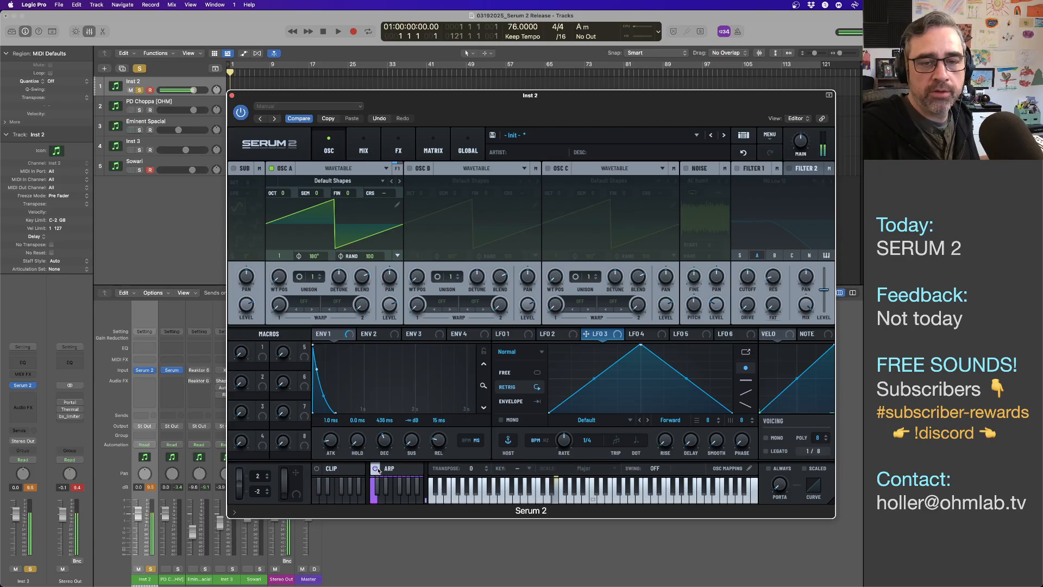
{"action": "left_click", "coordinate": [738, 170]}
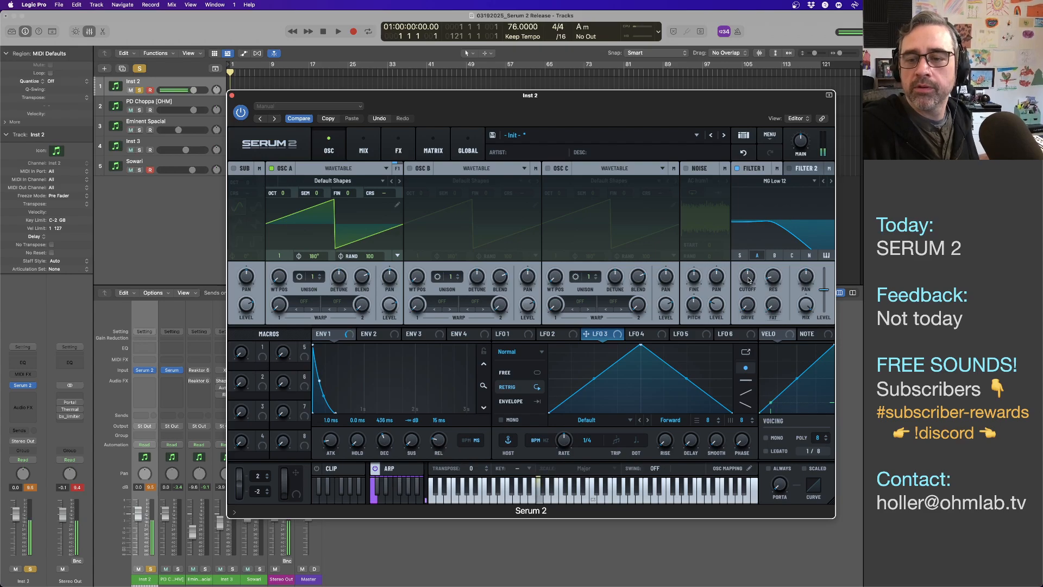
{"action": "mouse_move", "coordinate": [748, 286]}
{"action": "left_click_drag", "start_coordinate": [748, 287], "coordinate": [747, 300]}
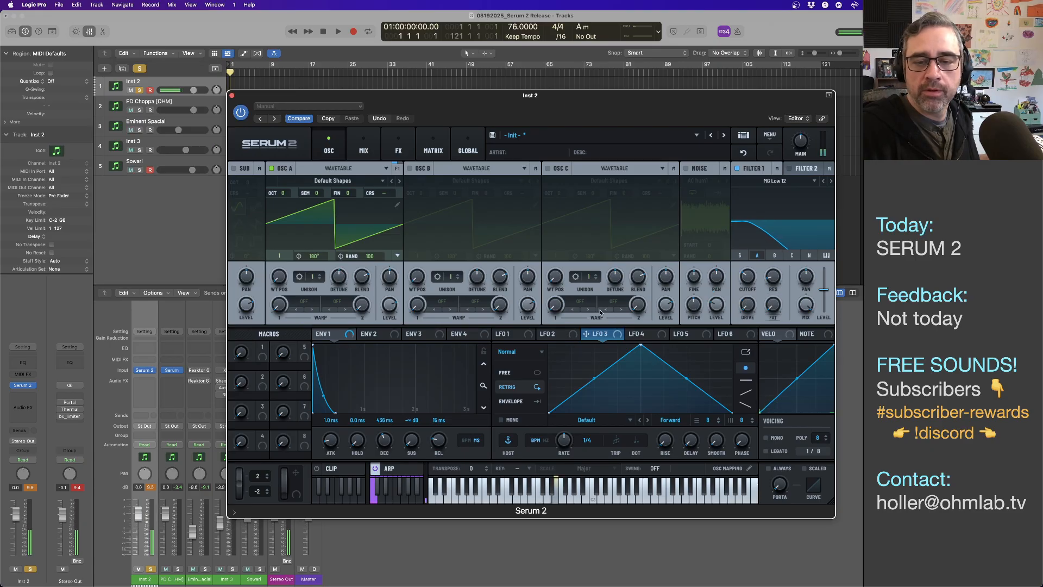
- Modulate the Filter 1 cutoff with LFO 1, try synced rates of 1/8 and 1/2, and set a free rate of 10.2 Hz
{"action": "left_click_drag", "start_coordinate": [531, 336], "coordinate": [747, 277]}
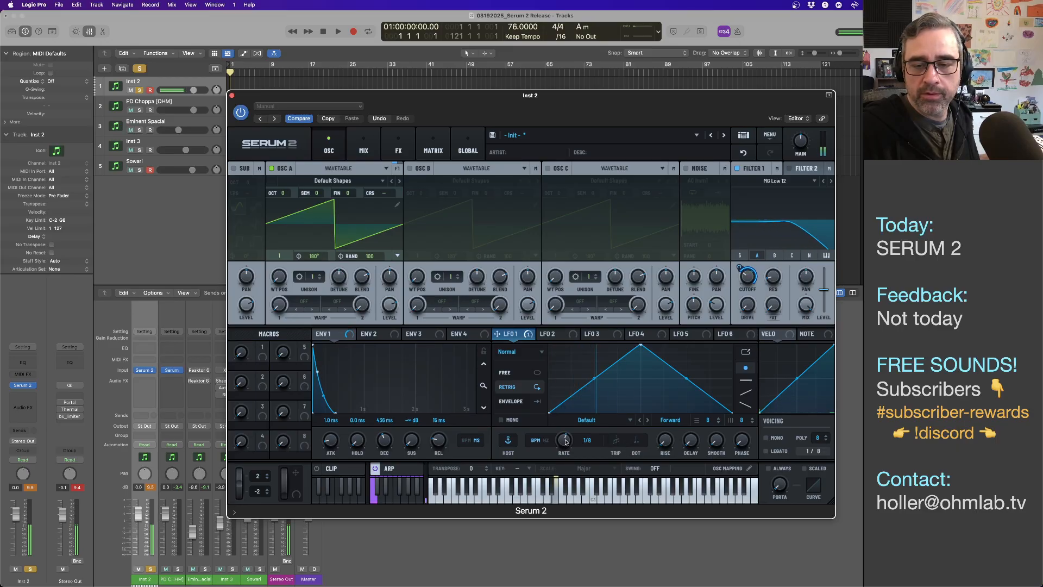
{"action": "left_click_drag", "start_coordinate": [565, 444], "coordinate": [565, 441]}
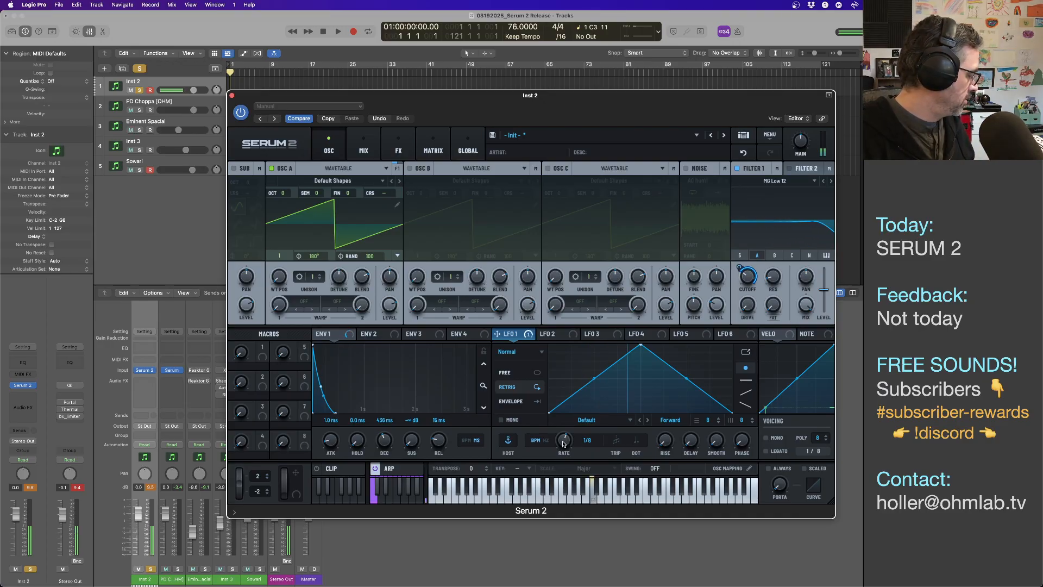
{"action": "left_click_drag", "start_coordinate": [563, 445], "coordinate": [565, 452]}
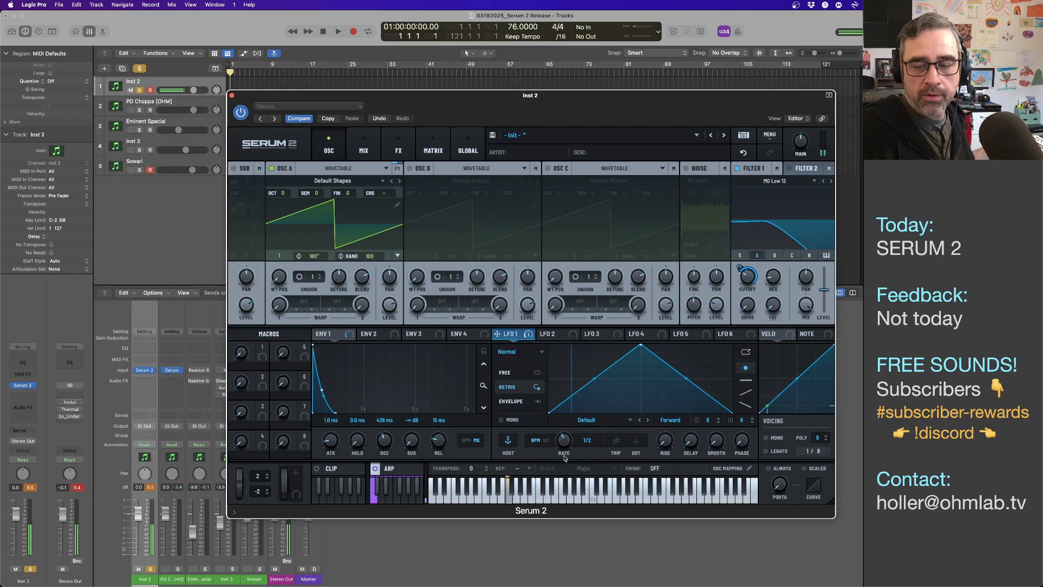
{"action": "left_click_drag", "start_coordinate": [565, 452], "coordinate": [564, 445]}
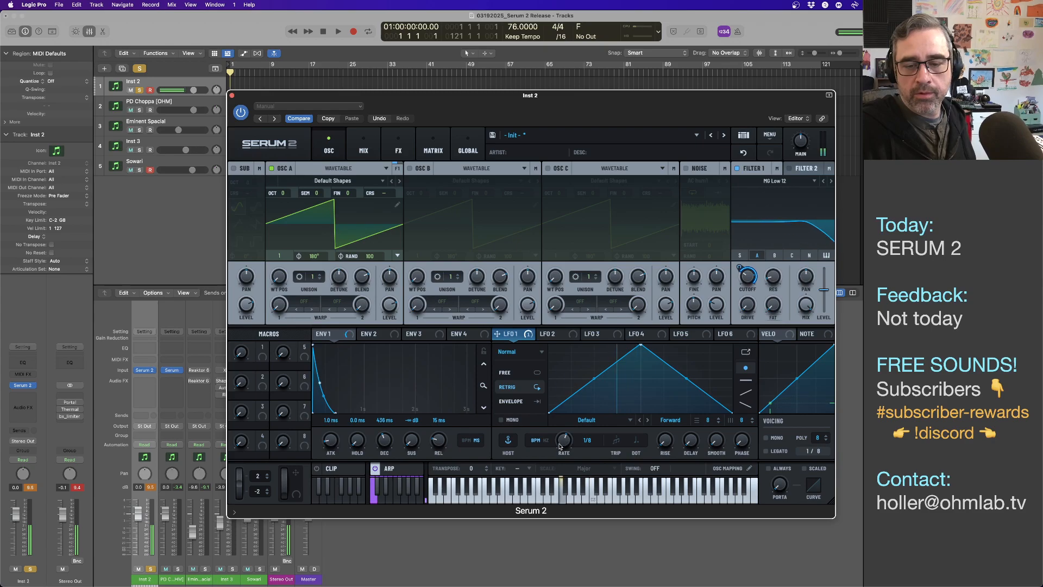
{"action": "left_click", "coordinate": [548, 441]}
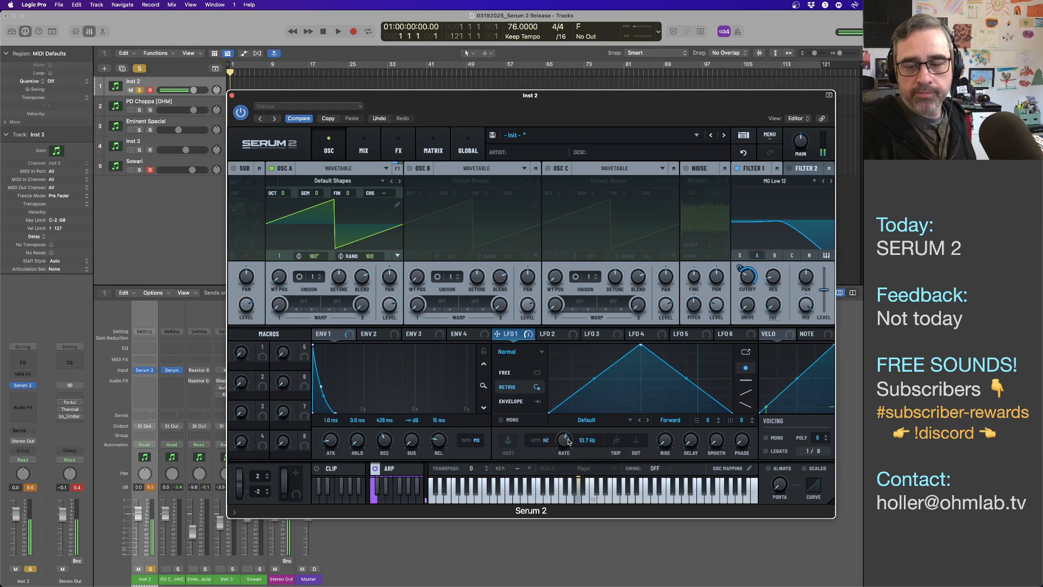
{"action": "left_click_drag", "start_coordinate": [567, 441], "coordinate": [569, 443]}
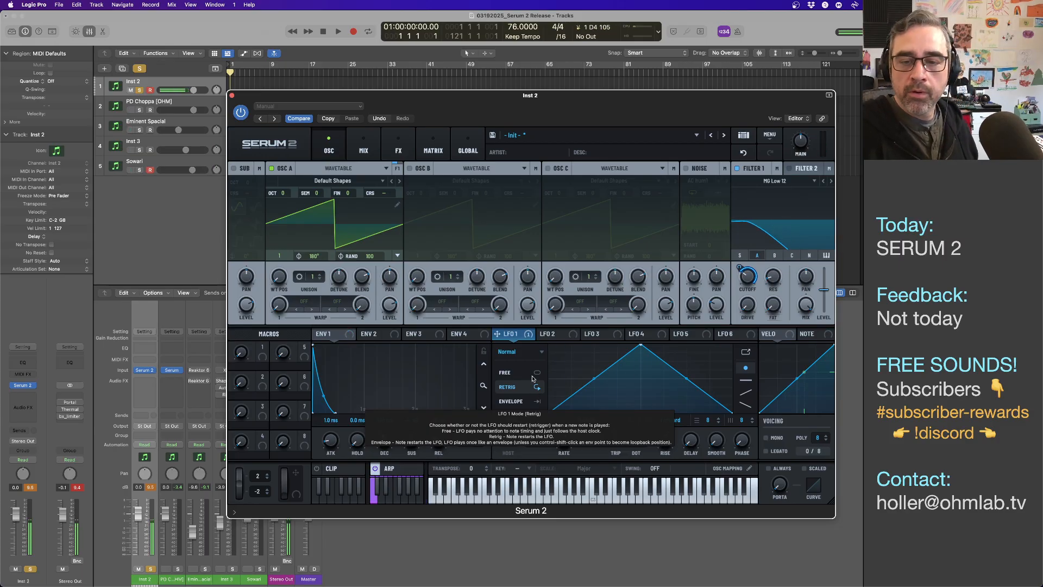
- Bypass the LFO 1 modulation on the Filter 1 cutoff and turn off the arpeggiator
{"action": "right_click", "coordinate": [743, 270]}
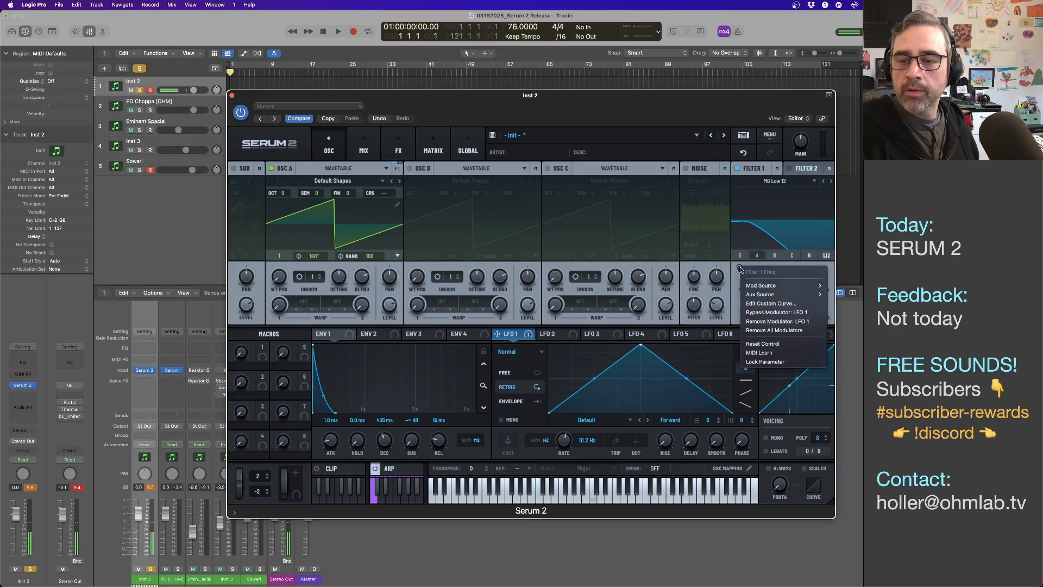
{"action": "left_click", "coordinate": [749, 313]}
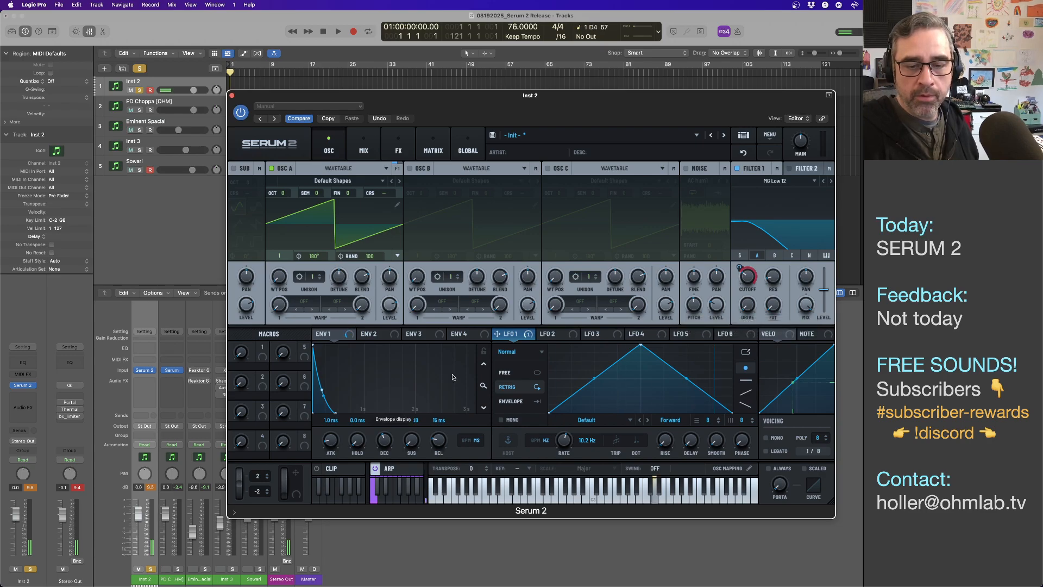
{"action": "left_click", "coordinate": [375, 468]}
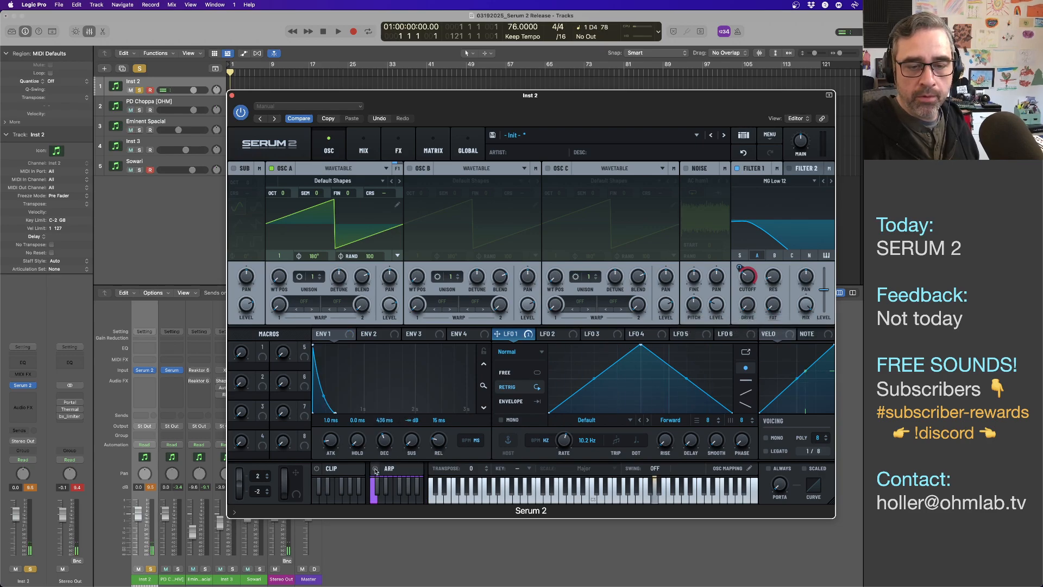
- Turn the arpeggiator on and re-enable the bypassed LFO 1 modulation on the Filter 1 cutoff
{"action": "left_click", "coordinate": [375, 468]}
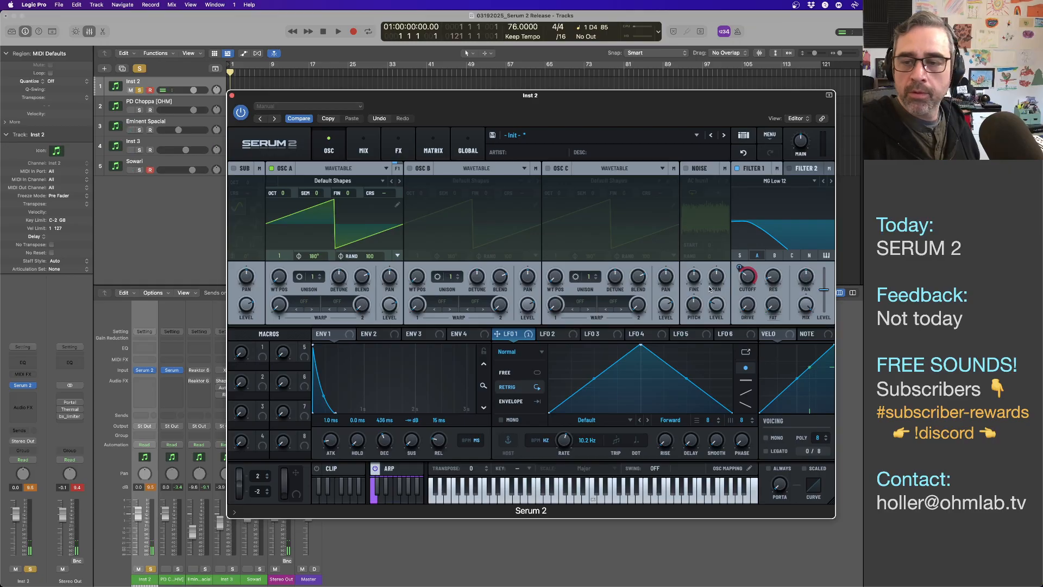
{"action": "right_click", "coordinate": [740, 267]}
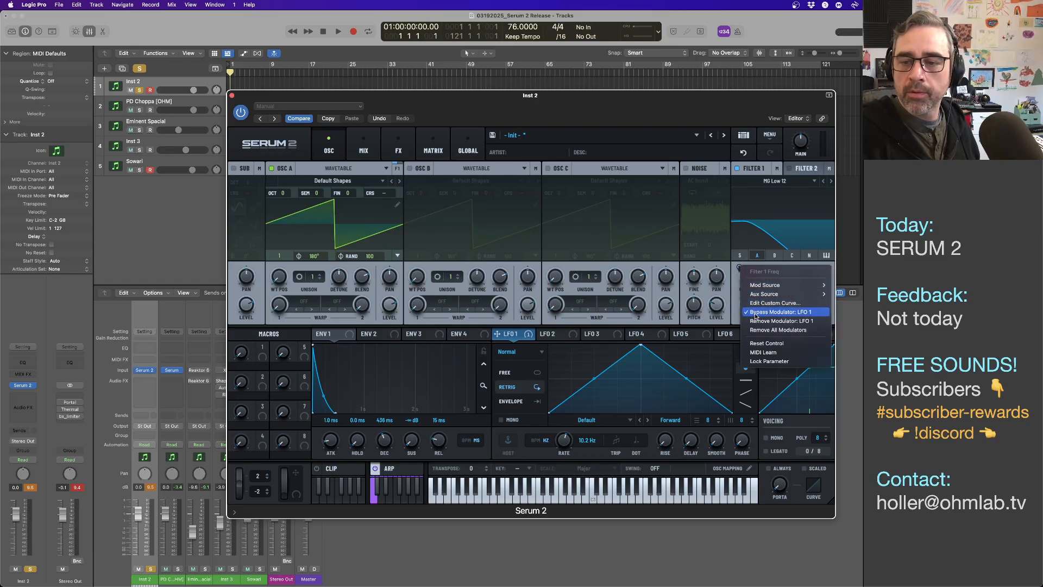
{"action": "left_click", "coordinate": [755, 317]}
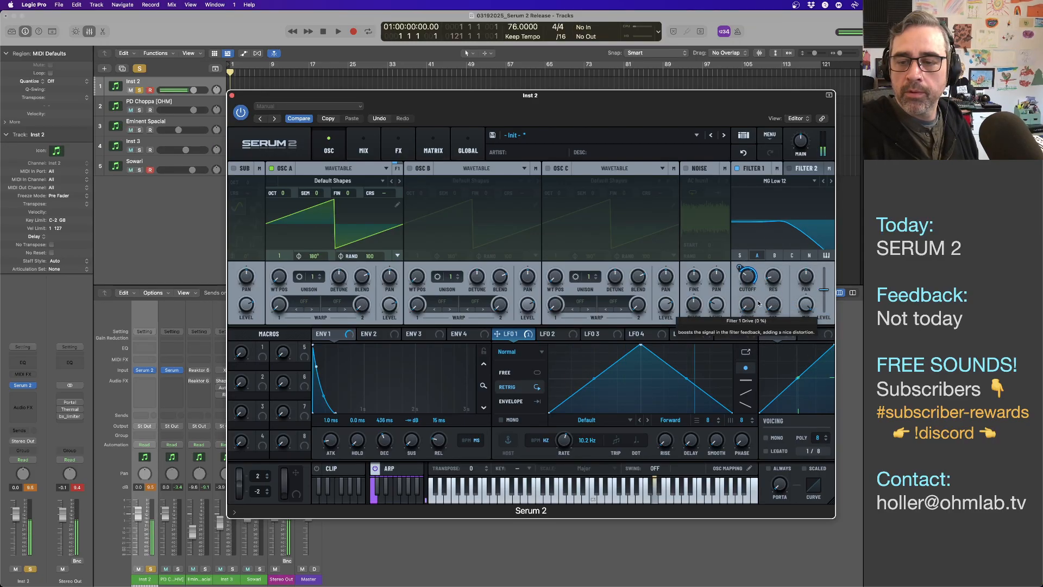
{"action": "mouse_move", "coordinate": [775, 276]}
{"action": "left_click_drag", "start_coordinate": [775, 276], "coordinate": [775, 273]}
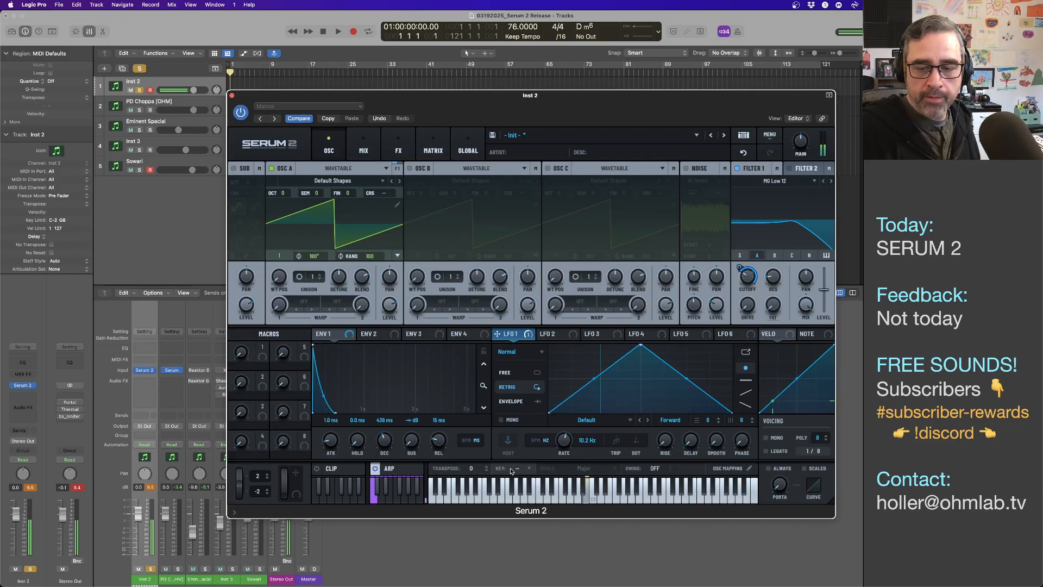
- Set the key of the keyboard scale to D#
{"action": "left_click", "coordinate": [527, 468]}
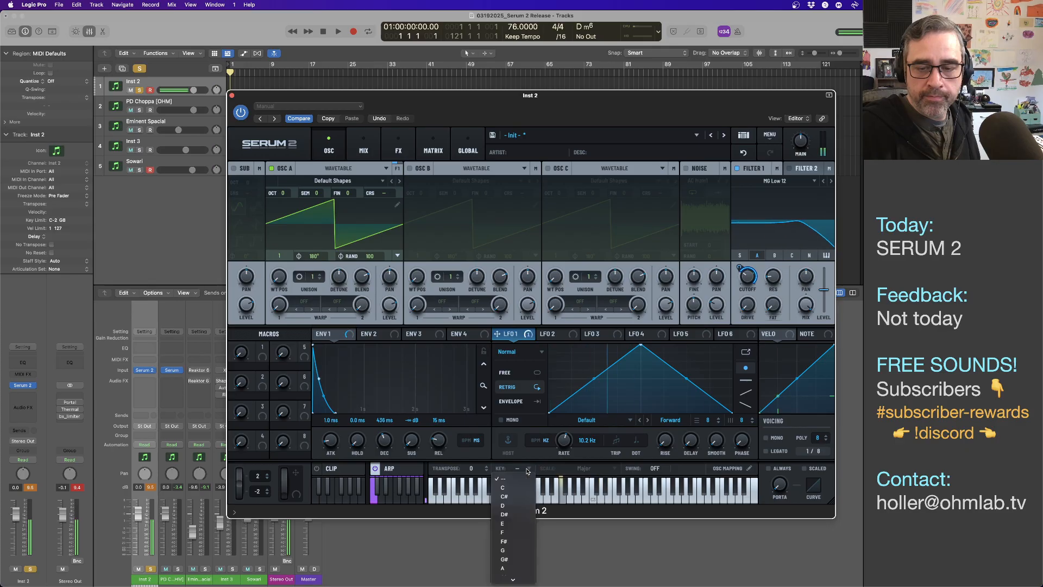
{"action": "left_click", "coordinate": [516, 514]}
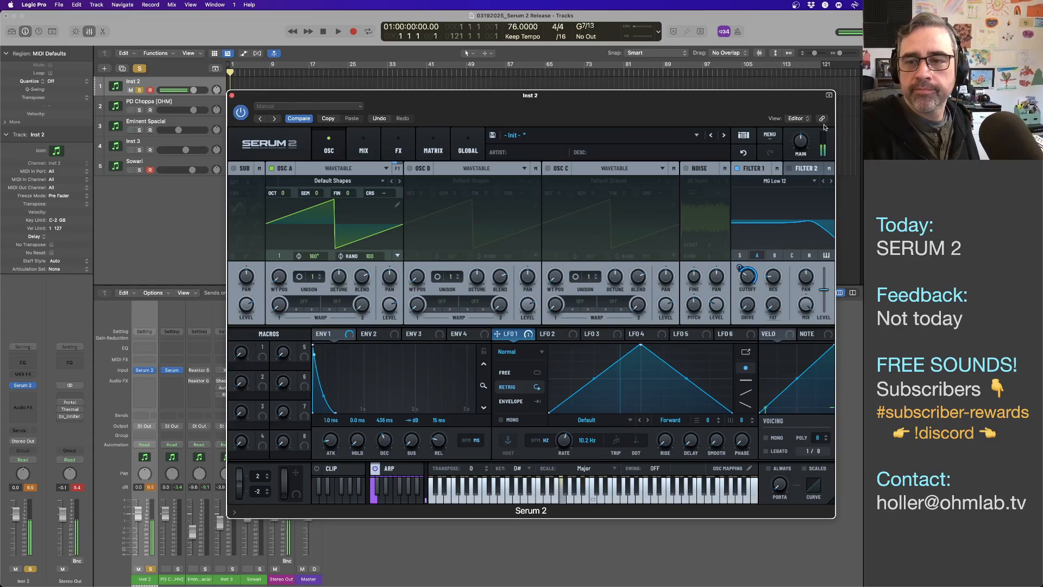
- Look over the mixer, oscillator and effects pages of the patch
{"action": "left_click", "coordinate": [363, 148]}
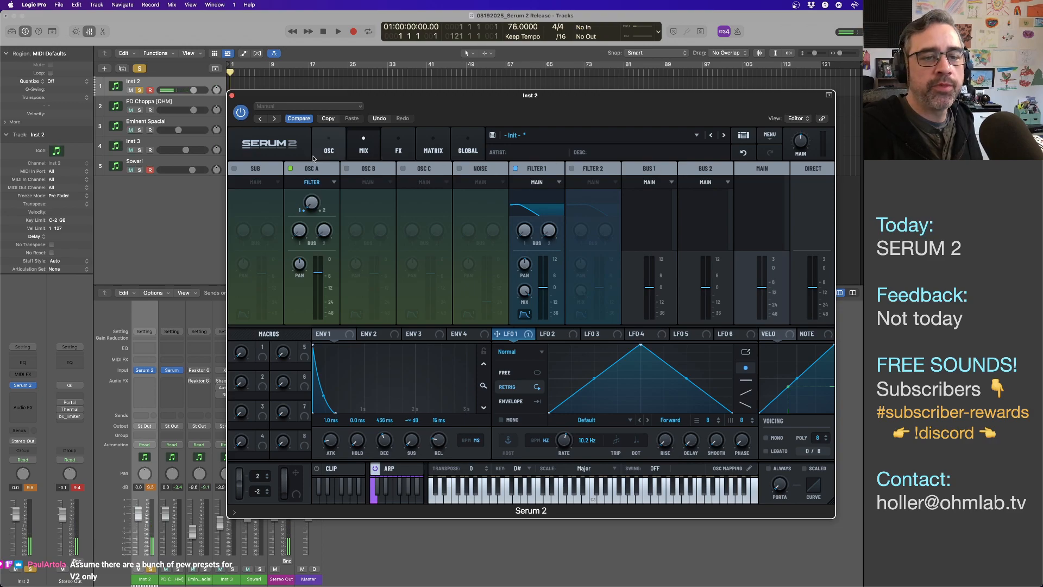
{"action": "left_click", "coordinate": [328, 152]}
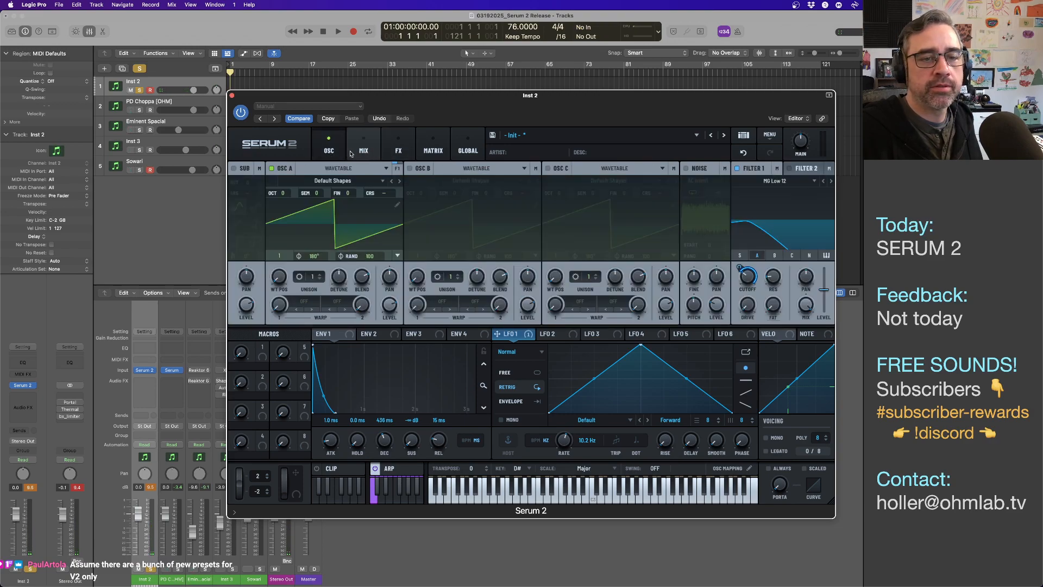
{"action": "left_click", "coordinate": [400, 150]}
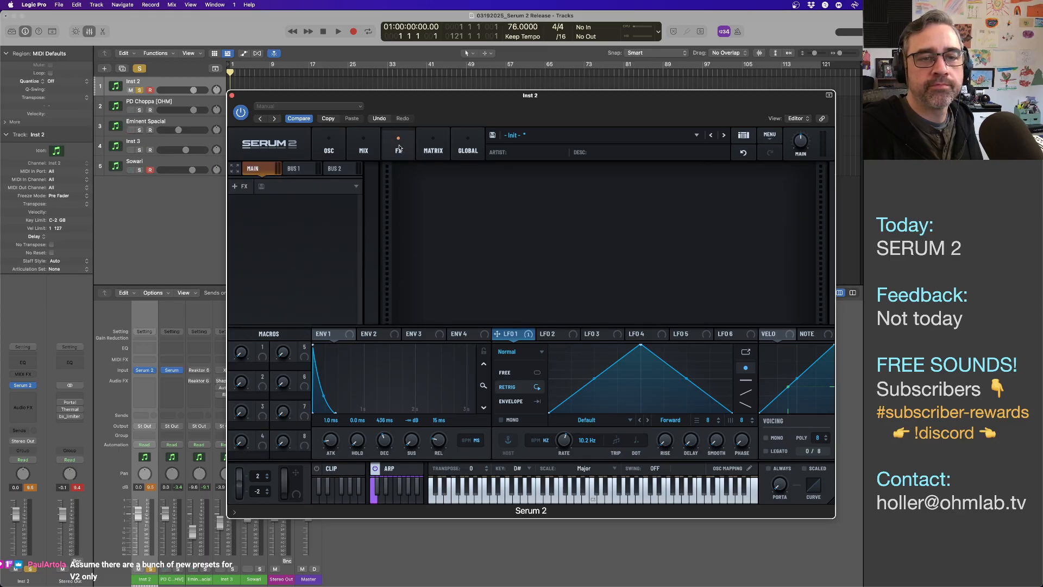
- Open the Serum 2 user guide and go to its table of contents
{"action": "left_click", "coordinate": [772, 137]}
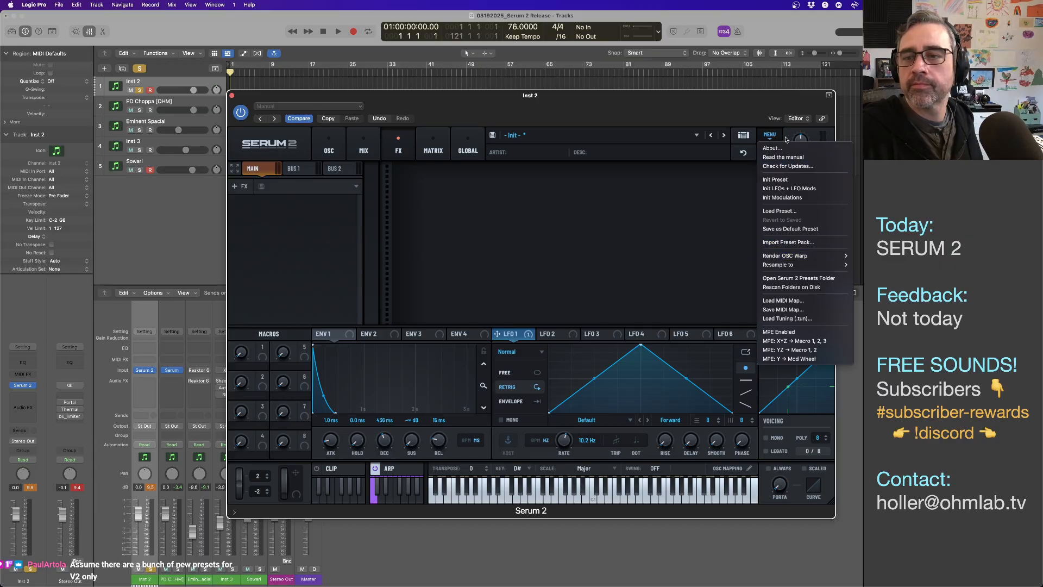
{"action": "left_click", "coordinate": [783, 157]}
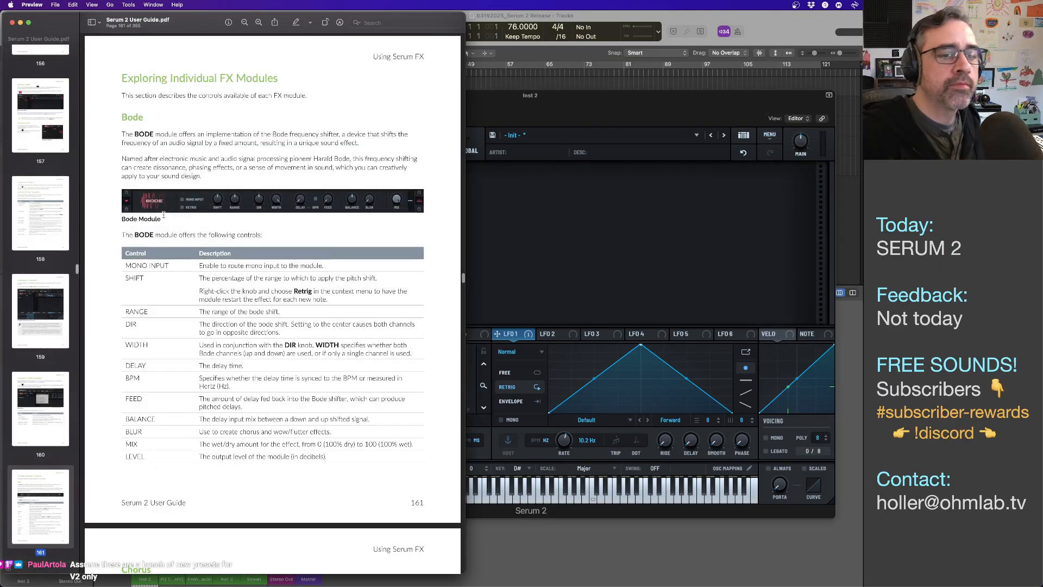
{"action": "scroll", "coordinate": [39, 156], "scroll_direction": "up", "scroll_amount": 20}
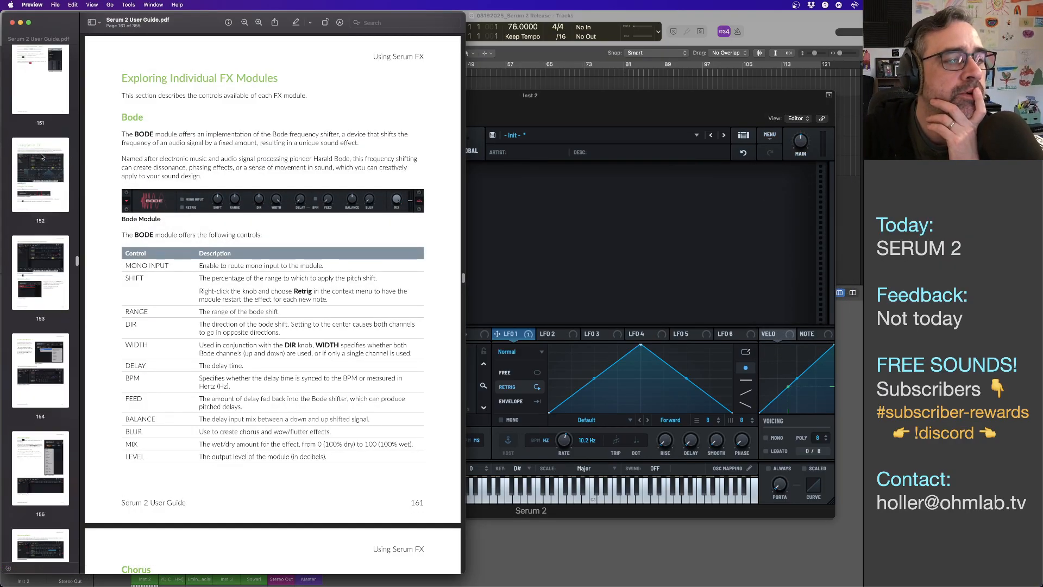
{"action": "scroll", "coordinate": [39, 155], "scroll_direction": "up", "scroll_amount": 15}
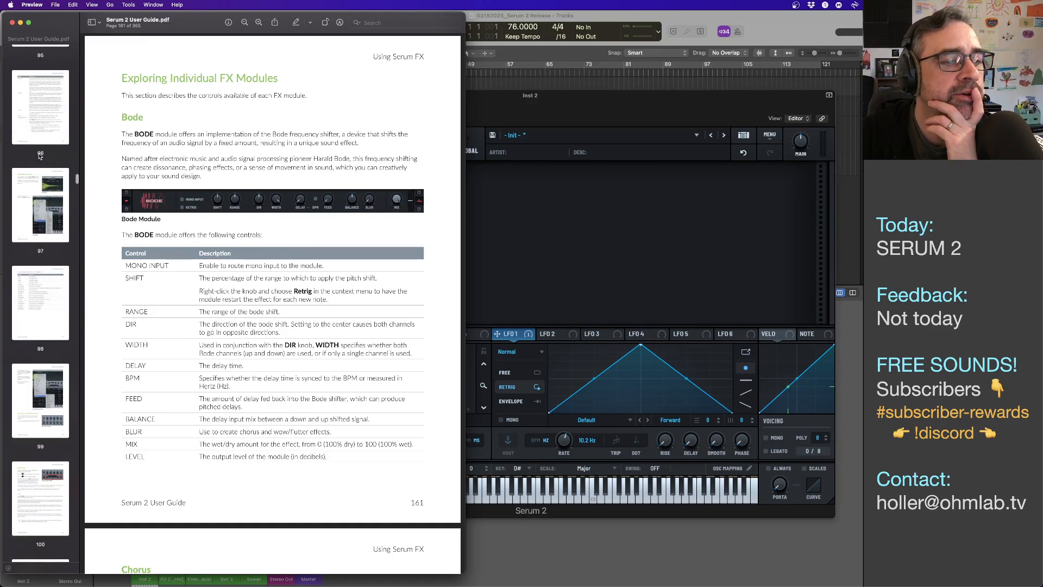
{"action": "scroll", "coordinate": [56, 157], "scroll_direction": "up", "scroll_amount": 20}
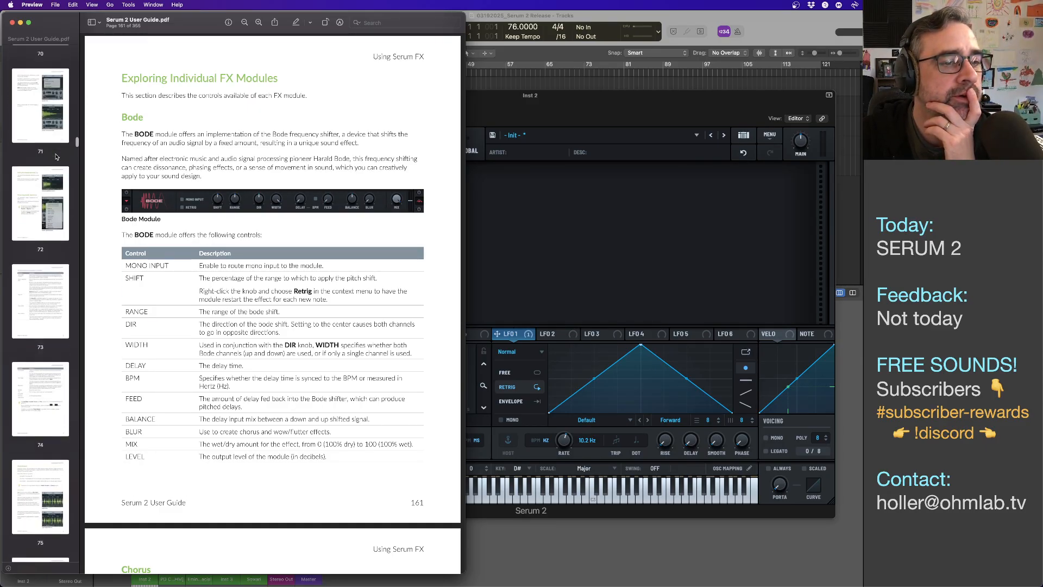
{"action": "scroll", "coordinate": [55, 157], "scroll_direction": "down", "scroll_amount": 20}
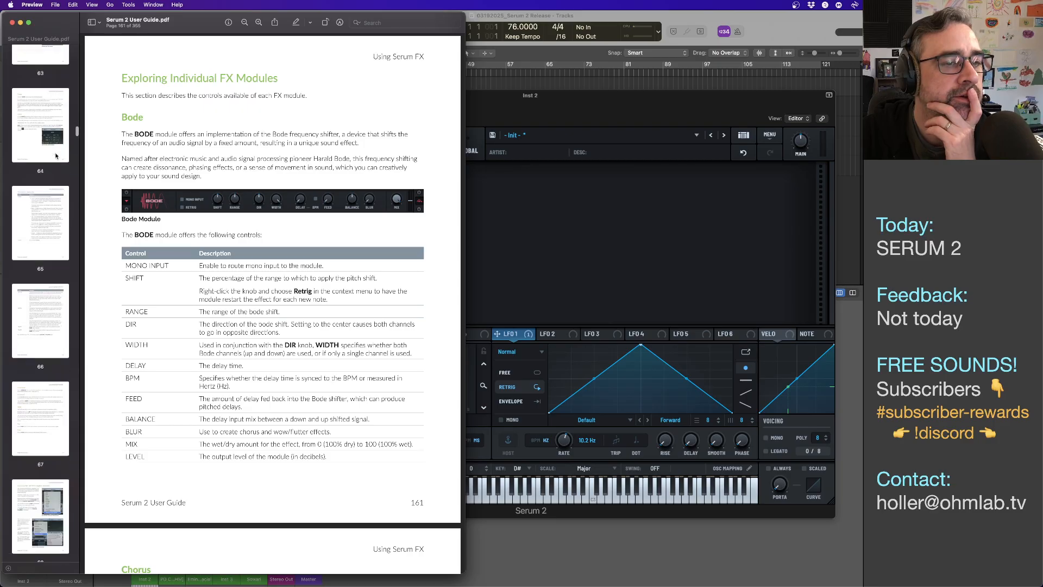
{"action": "scroll", "coordinate": [56, 156], "scroll_direction": "up", "scroll_amount": 20}
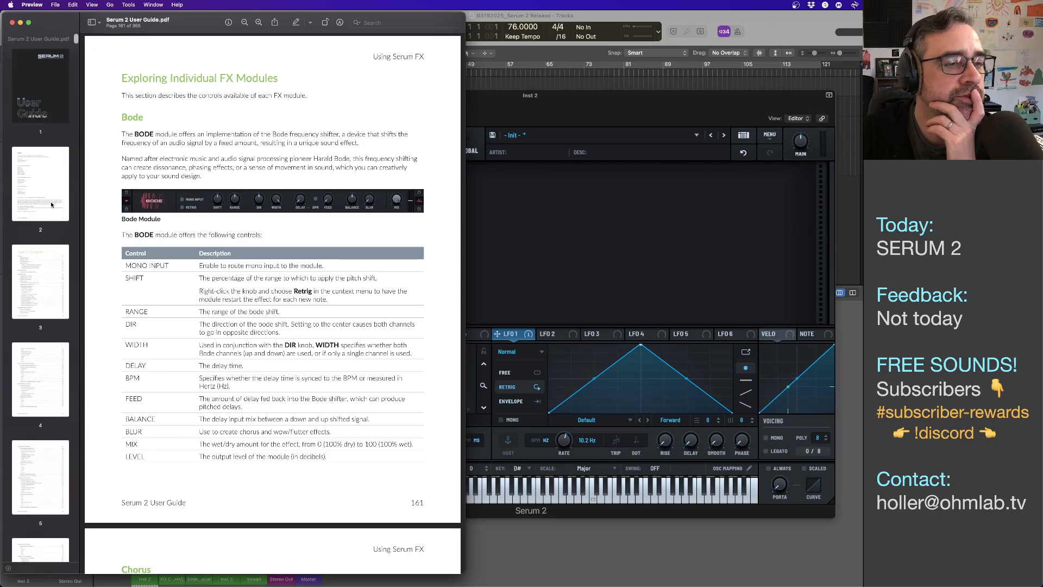
{"action": "left_click", "coordinate": [52, 205]}
{"action": "left_click", "coordinate": [50, 282]}
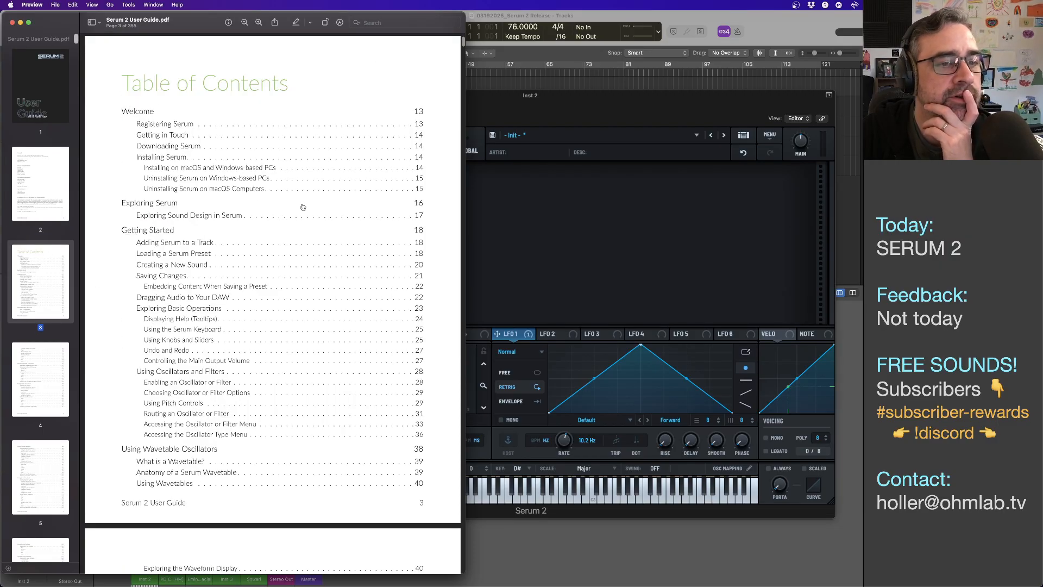
- Read through the guide's table of contents and open the Sending to the Busses section
{"action": "scroll", "coordinate": [298, 207], "scroll_direction": "down", "scroll_amount": 10}
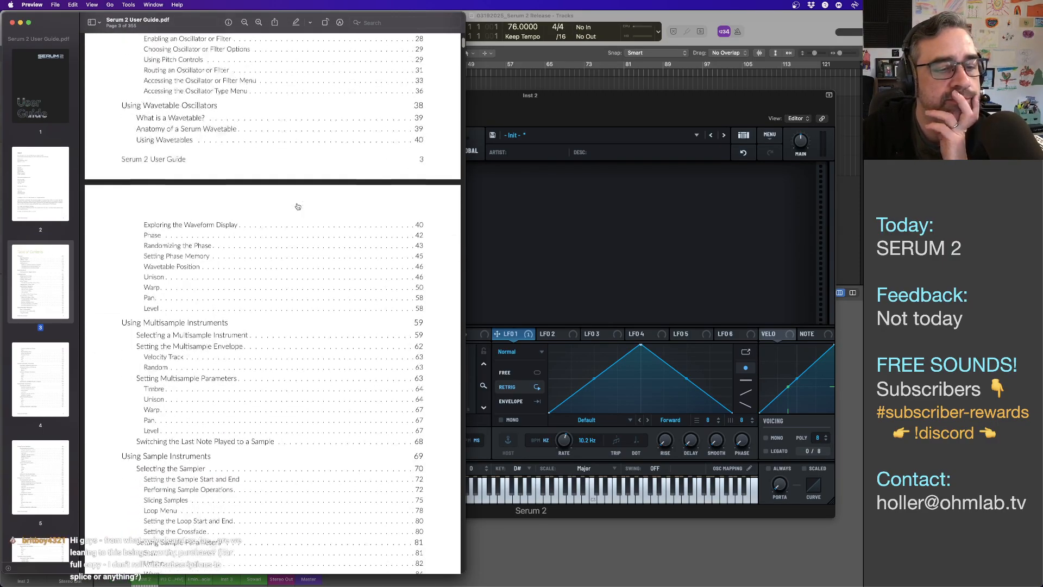
{"action": "scroll", "coordinate": [298, 206], "scroll_direction": "up", "scroll_amount": 9}
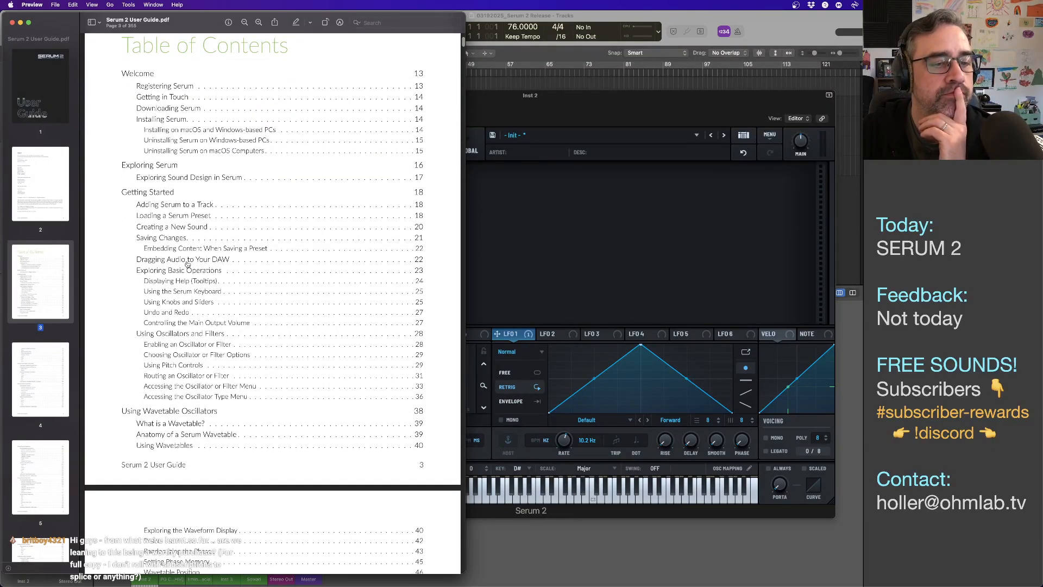
{"action": "scroll", "coordinate": [237, 337], "scroll_direction": "down", "scroll_amount": 1}
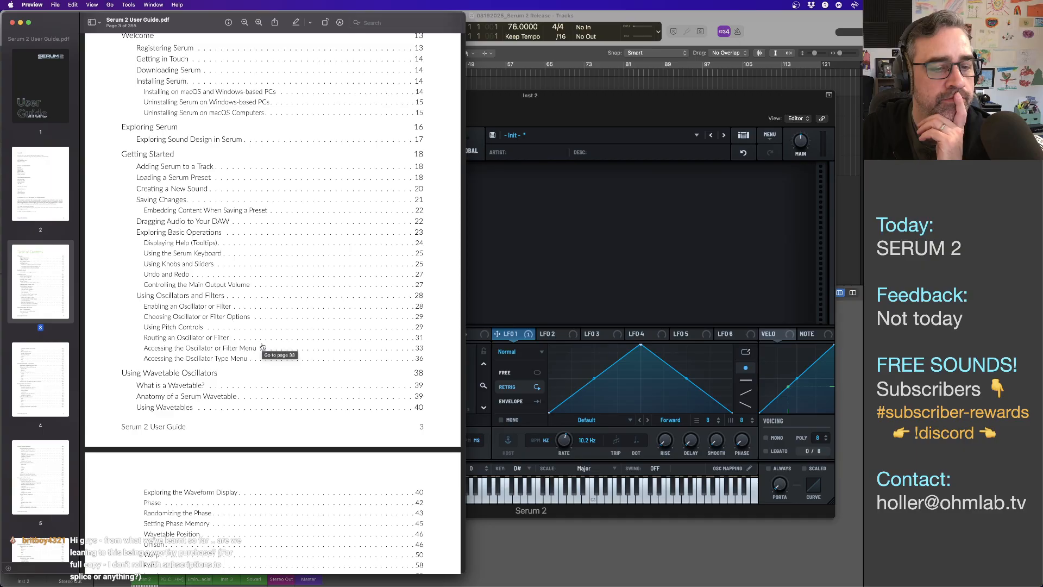
{"action": "scroll", "coordinate": [262, 346], "scroll_direction": "down", "scroll_amount": 2}
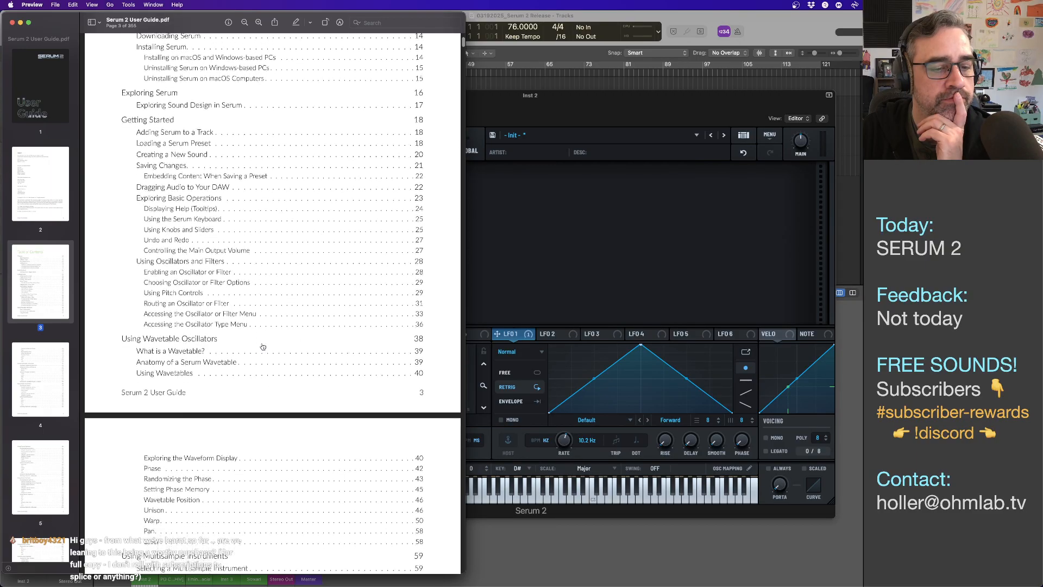
{"action": "scroll", "coordinate": [263, 346], "scroll_direction": "down", "scroll_amount": 4}
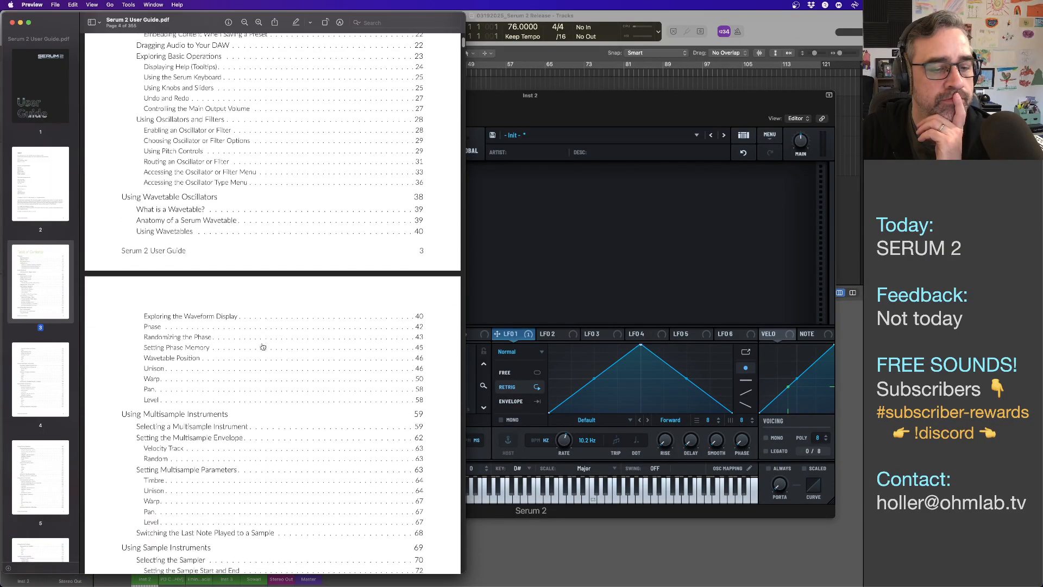
{"action": "scroll", "coordinate": [262, 346], "scroll_direction": "down", "scroll_amount": 14}
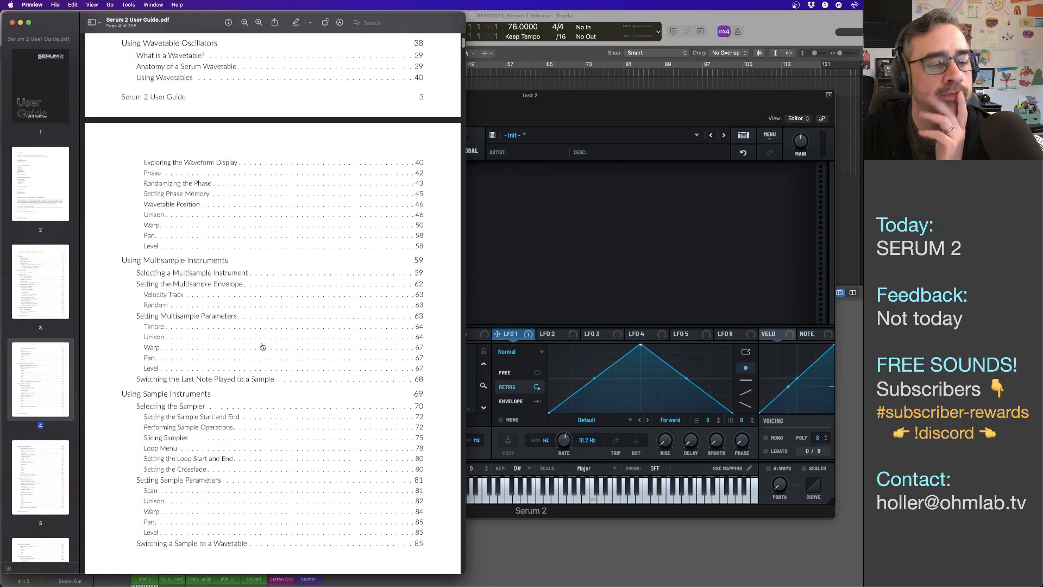
{"action": "scroll", "coordinate": [263, 347], "scroll_direction": "down", "scroll_amount": 12}
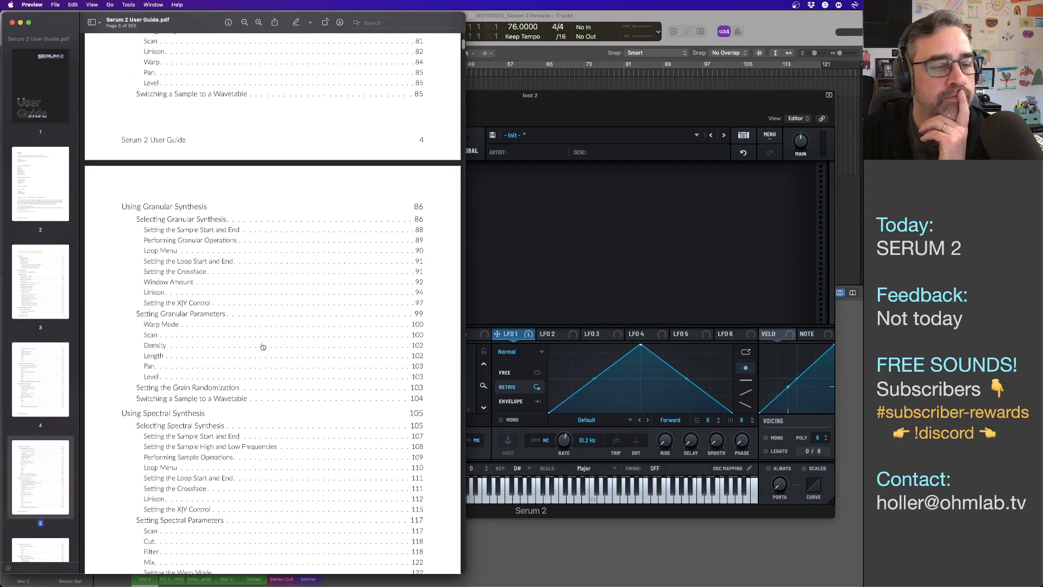
{"action": "scroll", "coordinate": [263, 347], "scroll_direction": "down", "scroll_amount": 9}
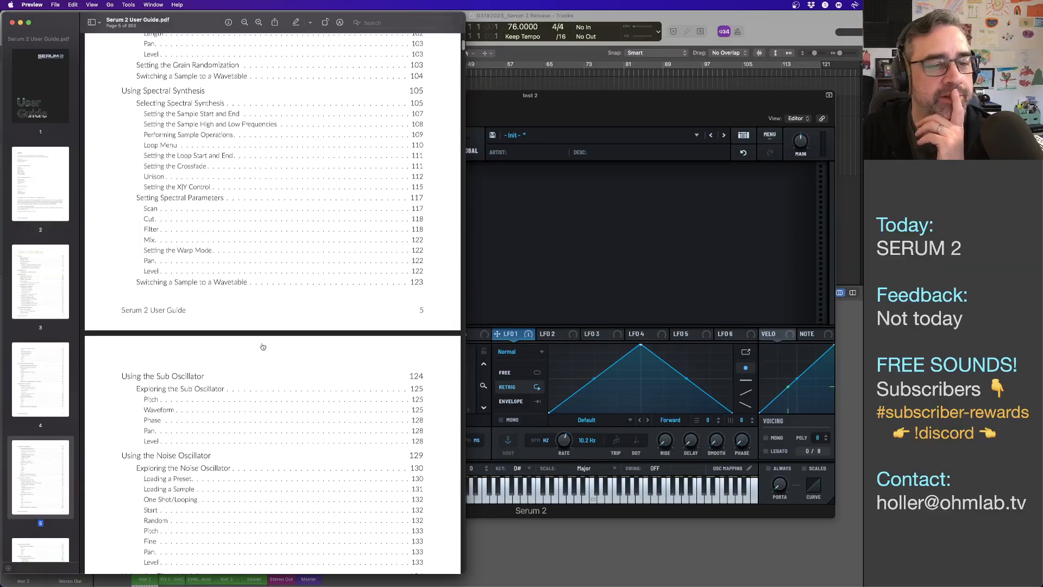
{"action": "scroll", "coordinate": [263, 346], "scroll_direction": "down", "scroll_amount": 5}
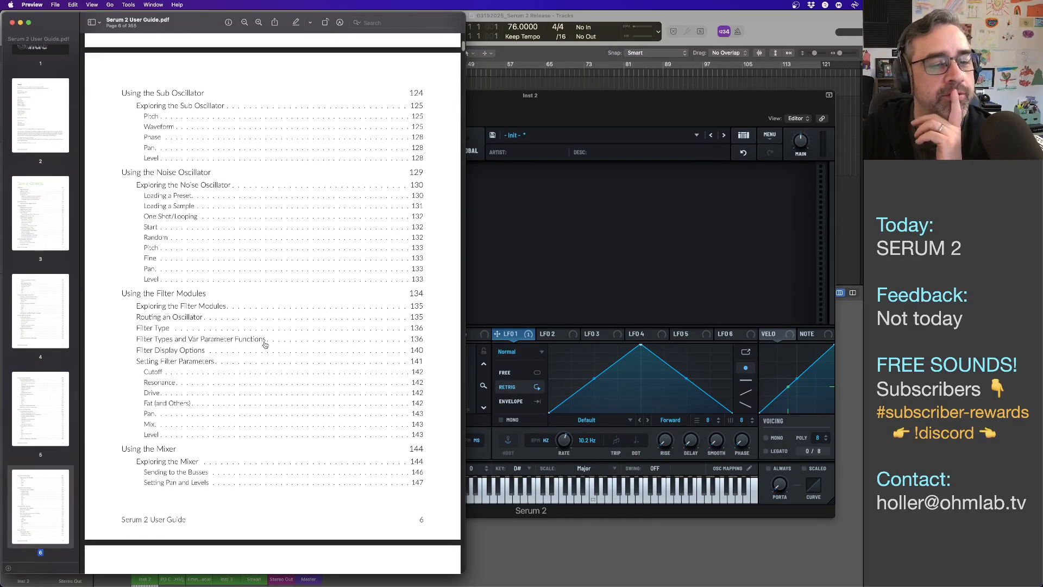
{"action": "scroll", "coordinate": [265, 345], "scroll_direction": "down", "scroll_amount": 2}
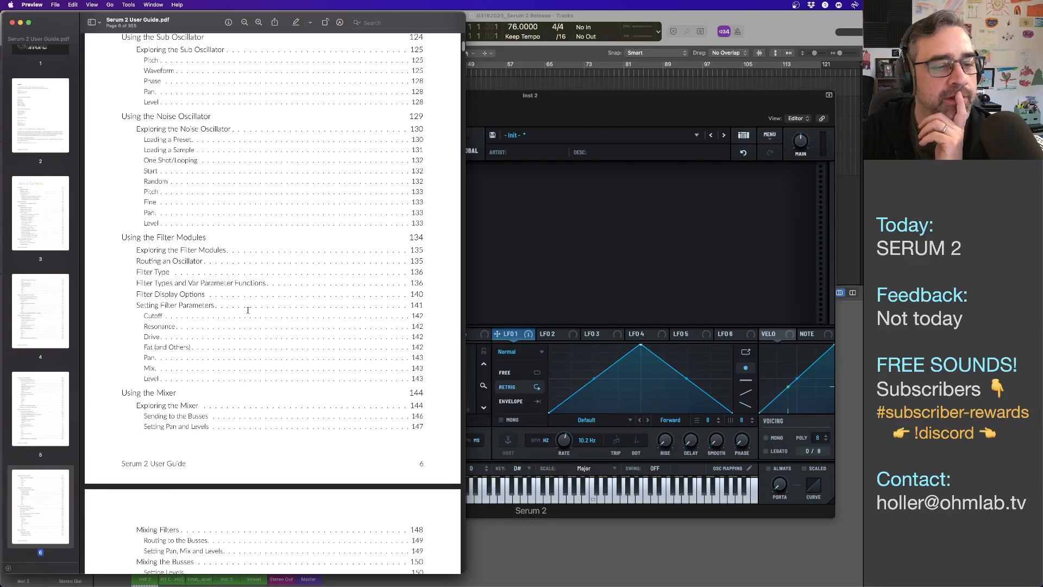
{"action": "scroll", "coordinate": [247, 310], "scroll_direction": "down", "scroll_amount": 3}
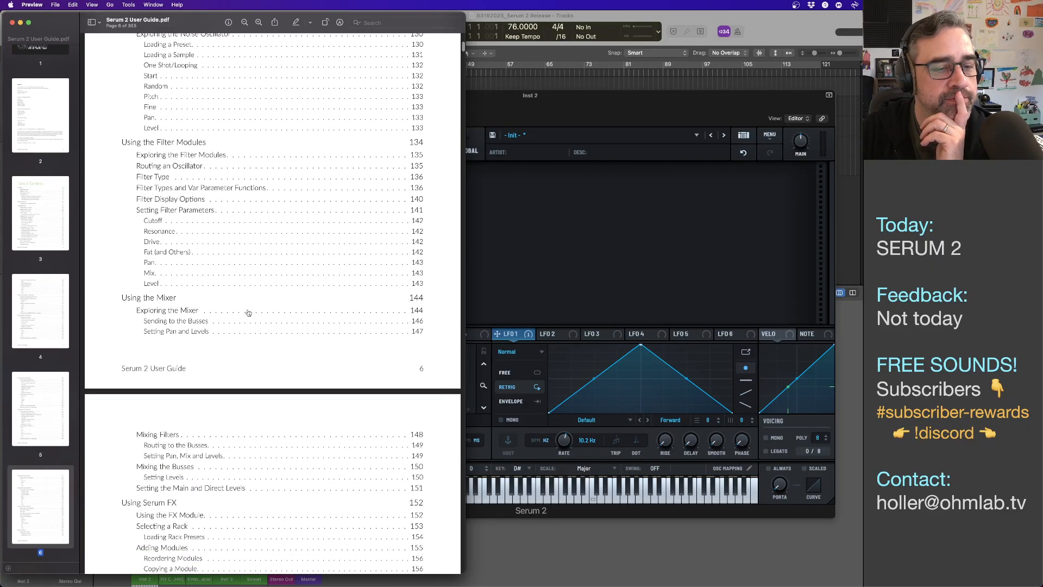
{"action": "scroll", "coordinate": [248, 311], "scroll_direction": "down", "scroll_amount": 1}
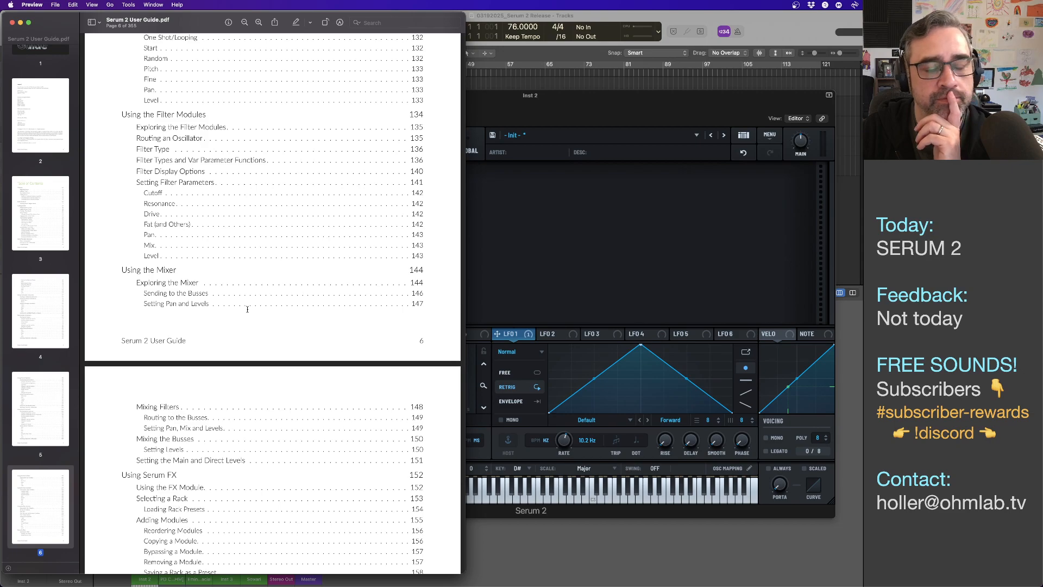
{"action": "left_click", "coordinate": [196, 295]}
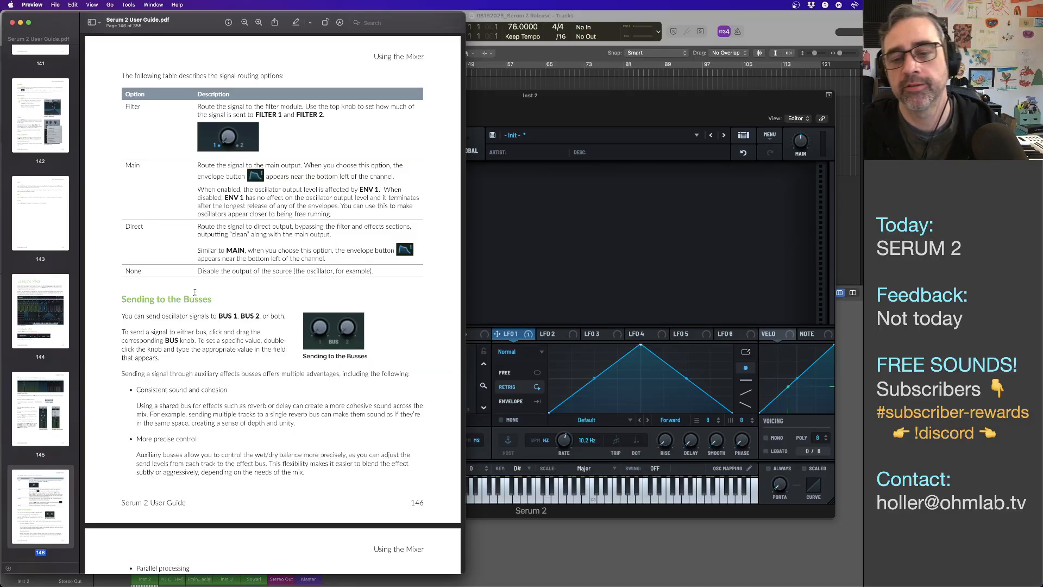
- Switch back to Serum 2, add a Delay module to the Bus 1 effects rack and open the mixer
{"action": "left_click", "coordinate": [539, 292]}
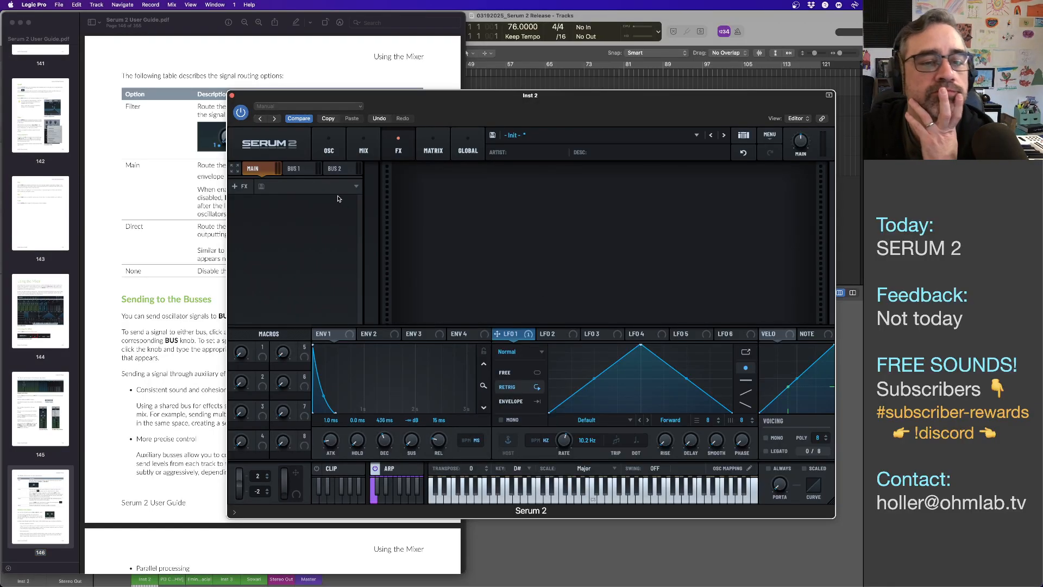
{"action": "left_click", "coordinate": [301, 173]}
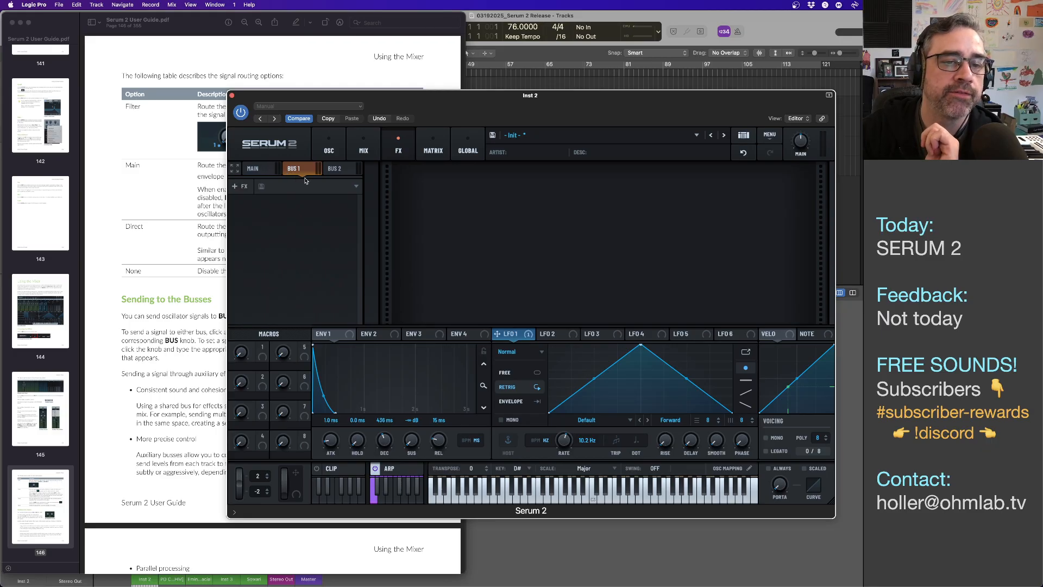
{"action": "left_click", "coordinate": [238, 187]}
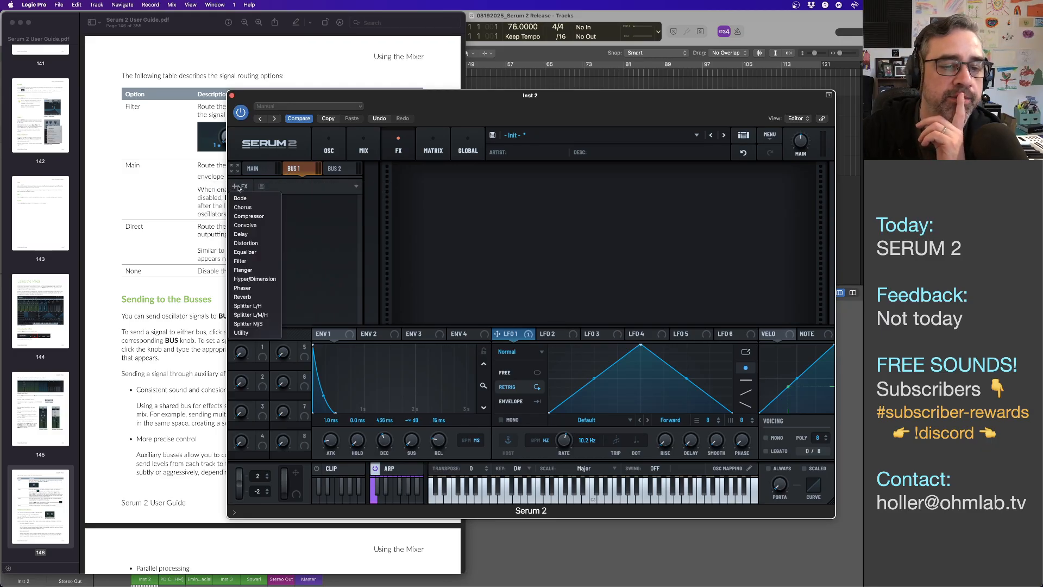
{"action": "left_click", "coordinate": [255, 235]}
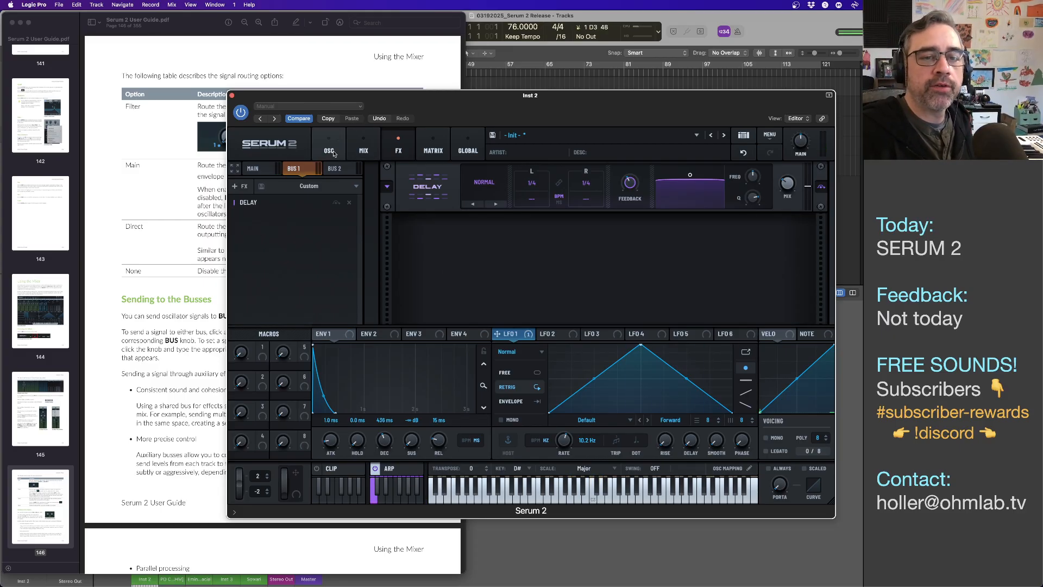
{"action": "left_click", "coordinate": [363, 151]}
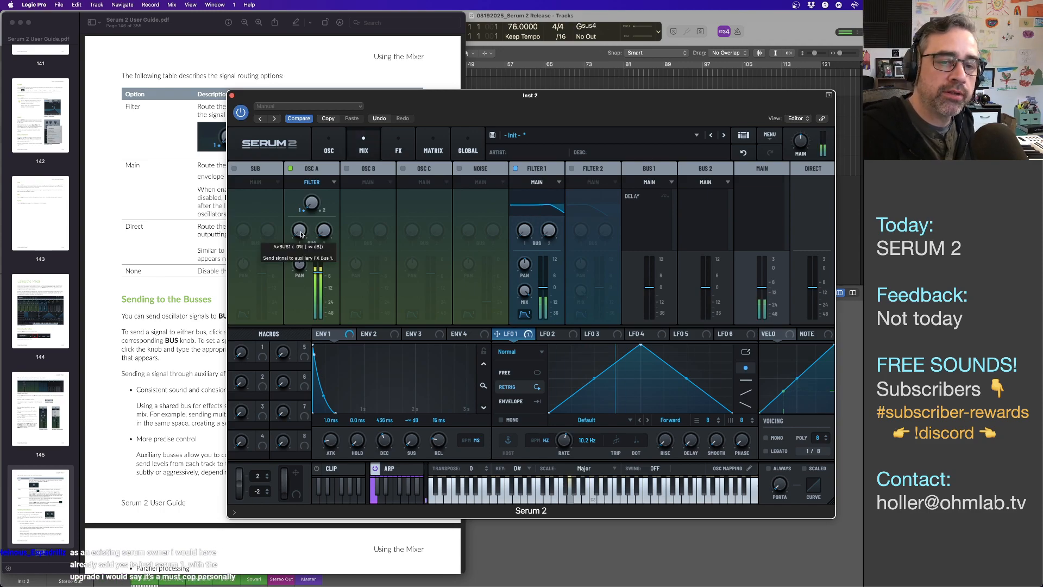
- Raise oscillator A's send level to Bus 1 in the mixer
{"action": "left_click_drag", "start_coordinate": [300, 231], "coordinate": [302, 178]}
{"action": "left_click_drag", "start_coordinate": [300, 231], "coordinate": [299, 206]}
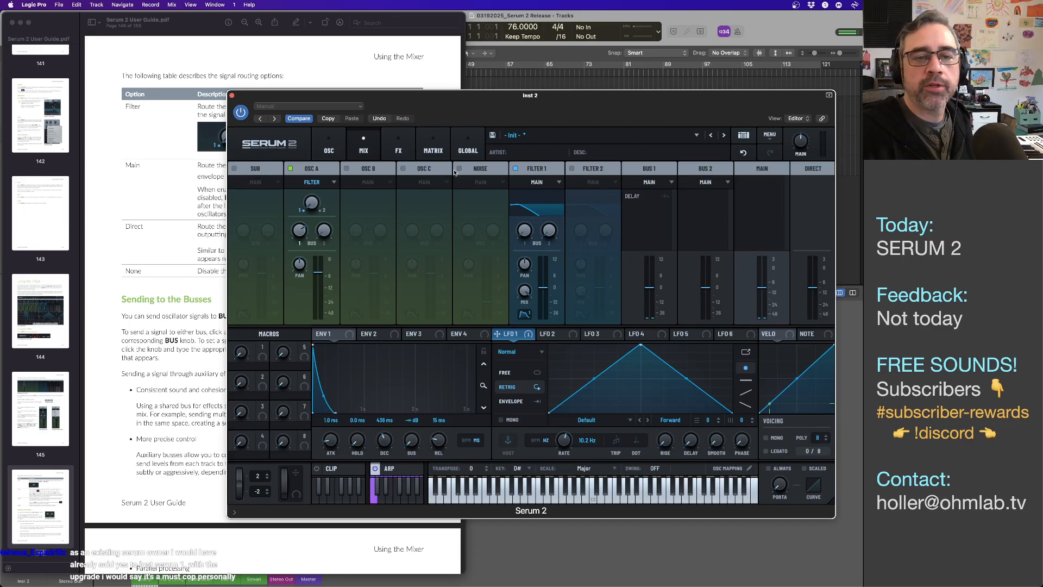
- Set the Bus 1 Delay to Ping-Pong with unsynced times of 53.09 ms left and 194.79 ms right, and narrow its filter band
{"action": "left_click", "coordinate": [400, 152]}
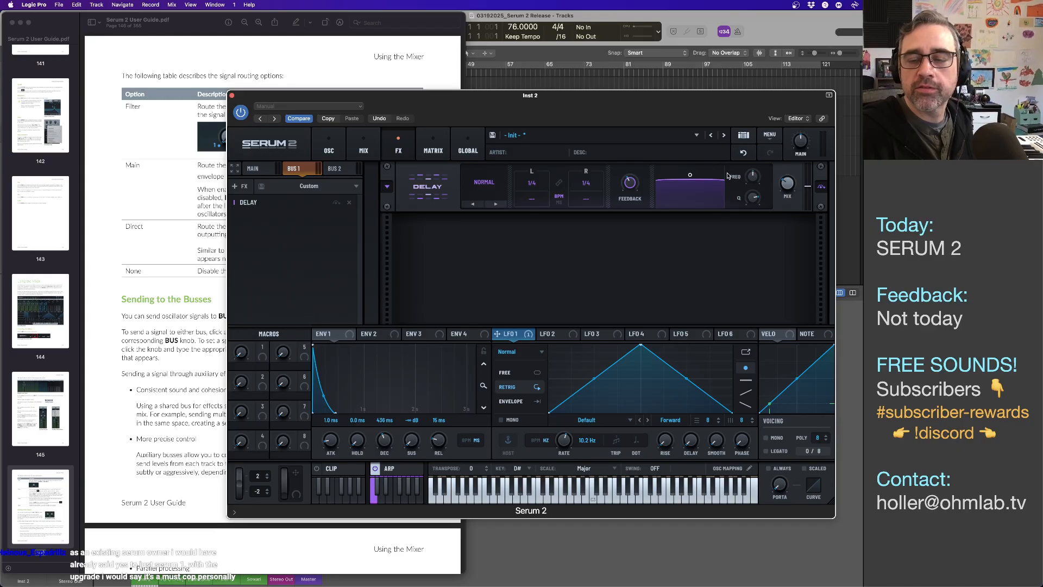
{"action": "left_click", "coordinate": [495, 204]}
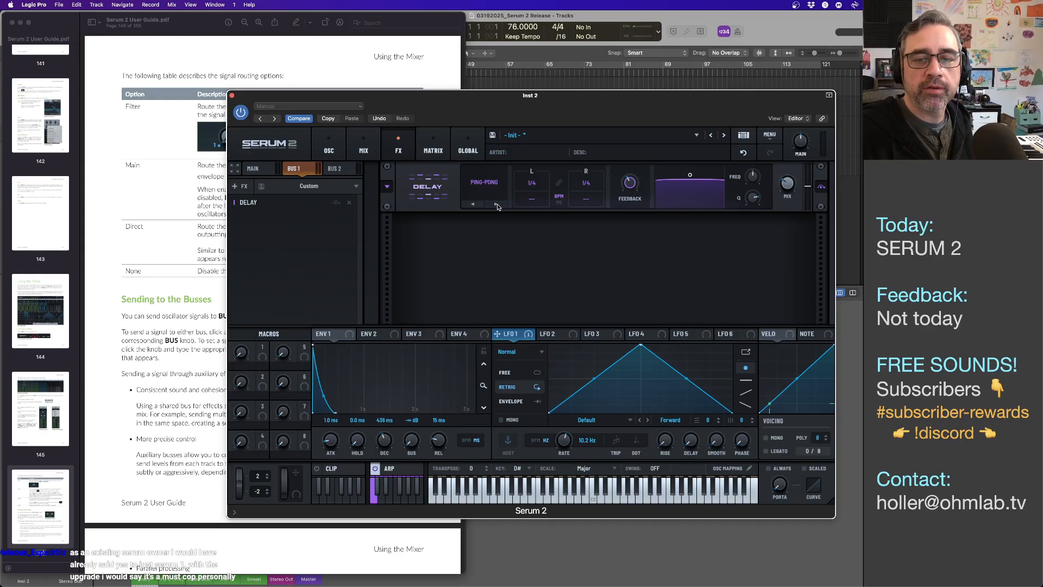
{"action": "left_click", "coordinate": [560, 203]}
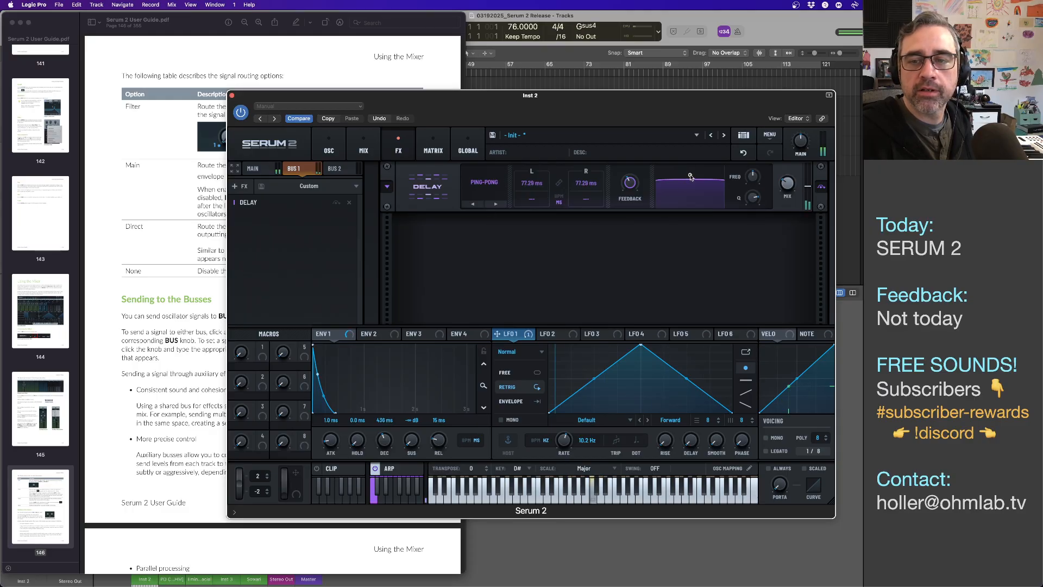
{"action": "left_click_drag", "start_coordinate": [690, 175], "coordinate": [690, 195]}
{"action": "left_click_drag", "start_coordinate": [537, 185], "coordinate": [580, 163]}
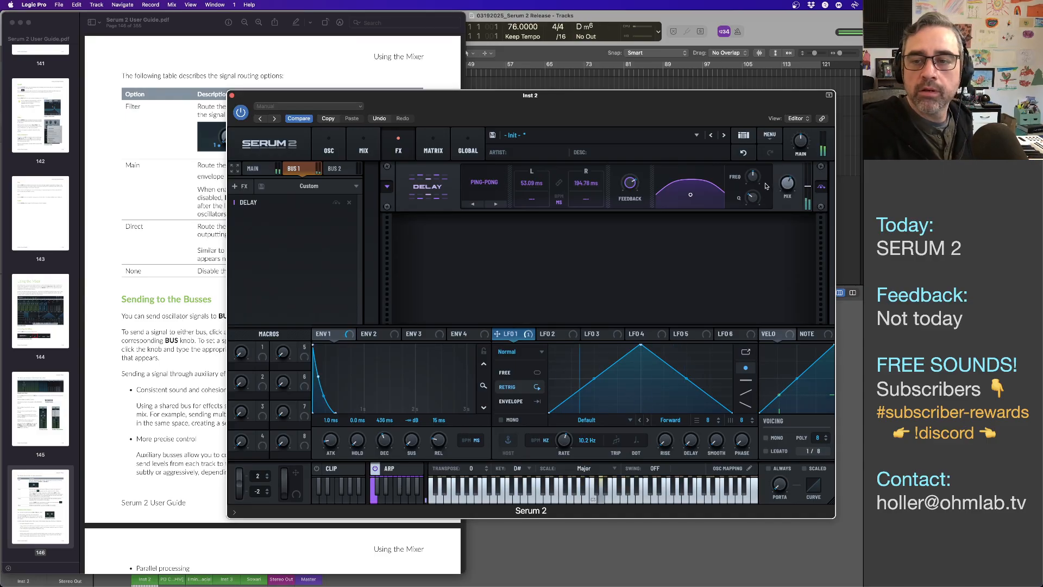
- Try routing the Bus 1 output into Bus 2 in the mixer, and return it to Main
{"action": "left_click", "coordinate": [329, 151]}
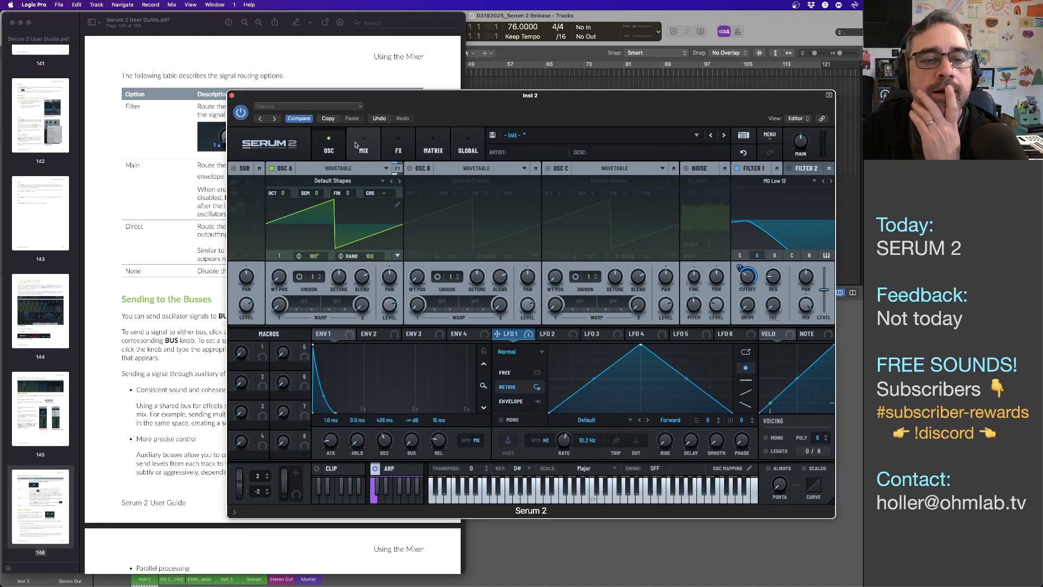
{"action": "left_click", "coordinate": [356, 146]}
{"action": "mouse_move", "coordinate": [302, 233]}
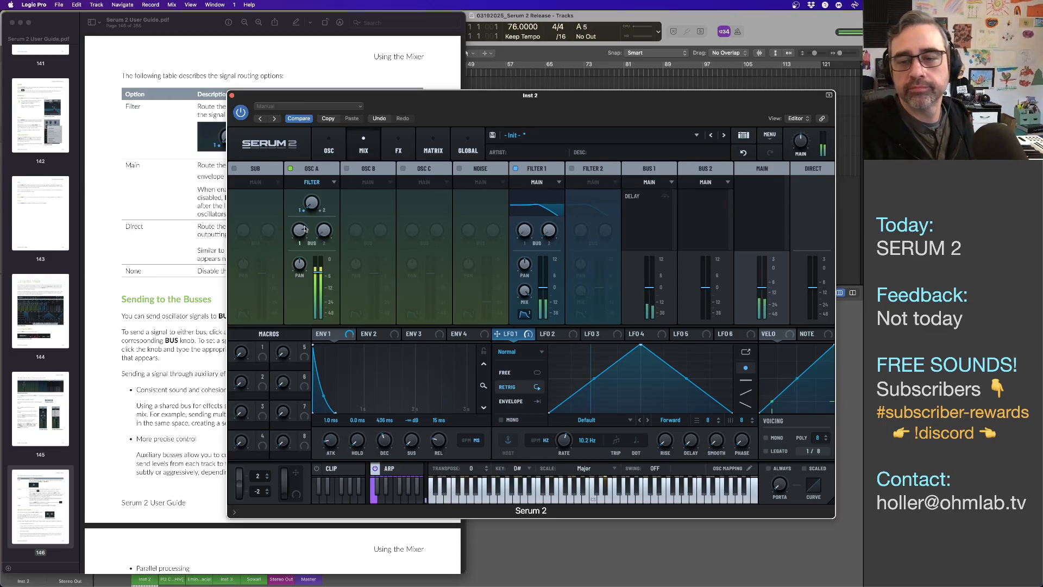
{"action": "left_click", "coordinate": [651, 182]}
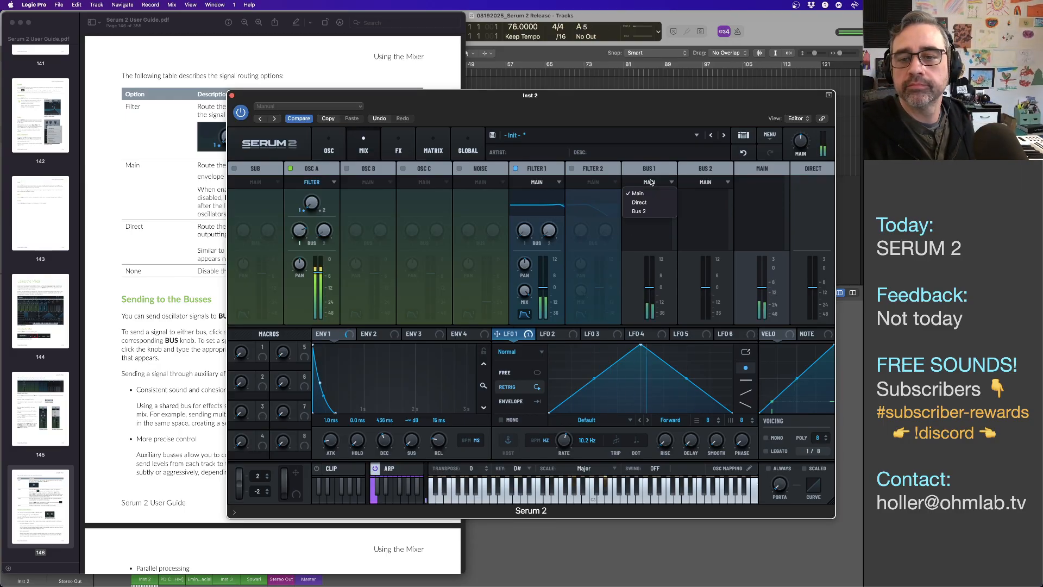
{"action": "left_click", "coordinate": [659, 213]}
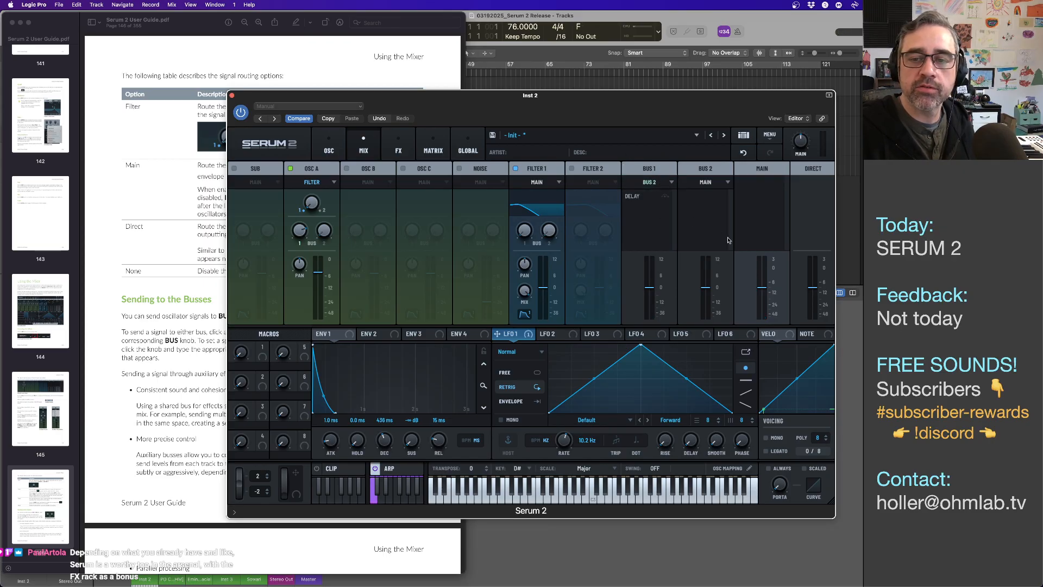
{"action": "left_click", "coordinate": [663, 183]}
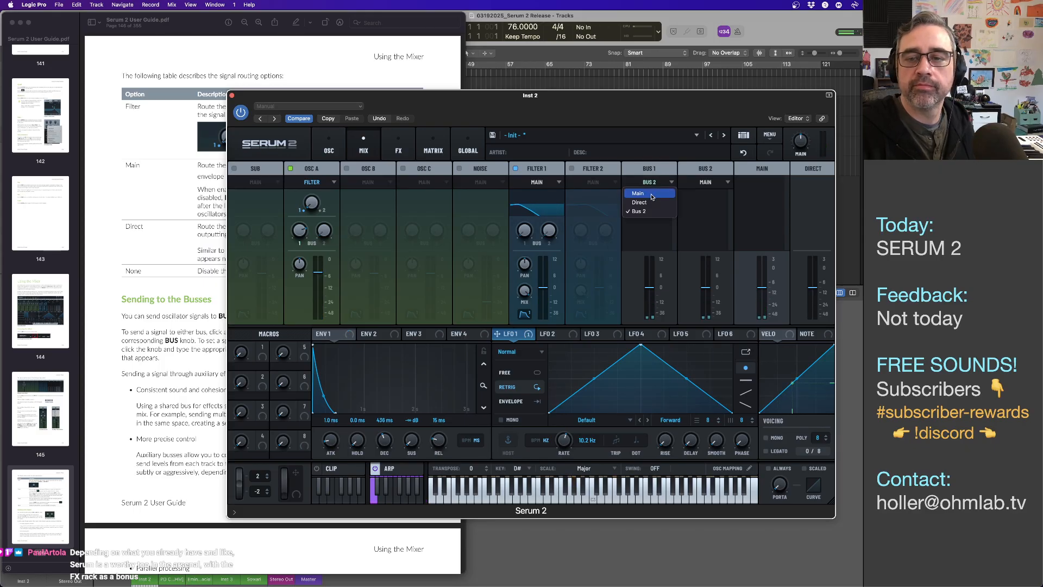
{"action": "left_click", "coordinate": [652, 194]}
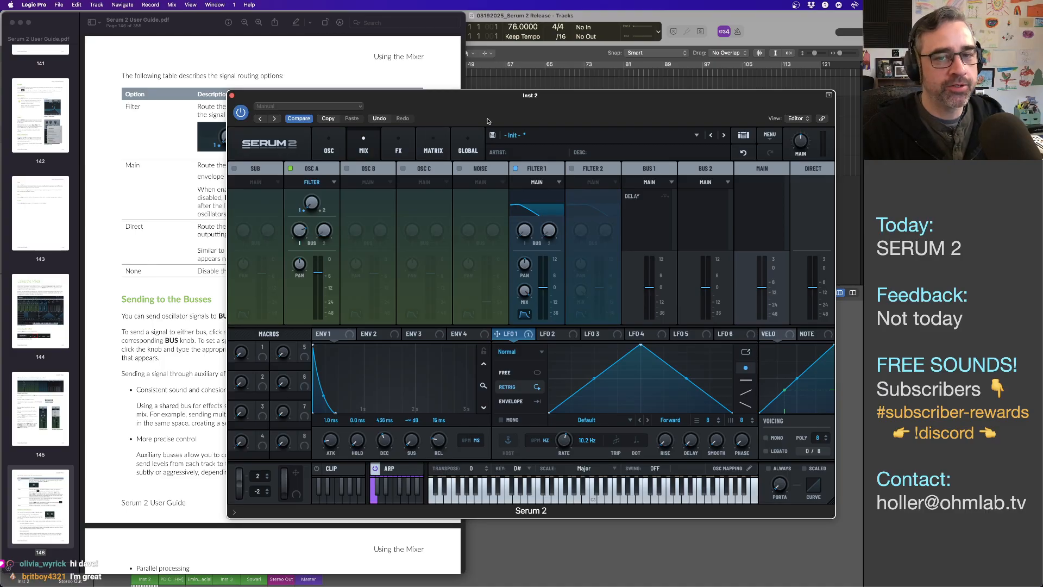
- Return to the oscillator page and load the Analog_BD_Sin wavetable into oscillator A
{"action": "left_click_drag", "start_coordinate": [488, 102], "coordinate": [535, 106]}
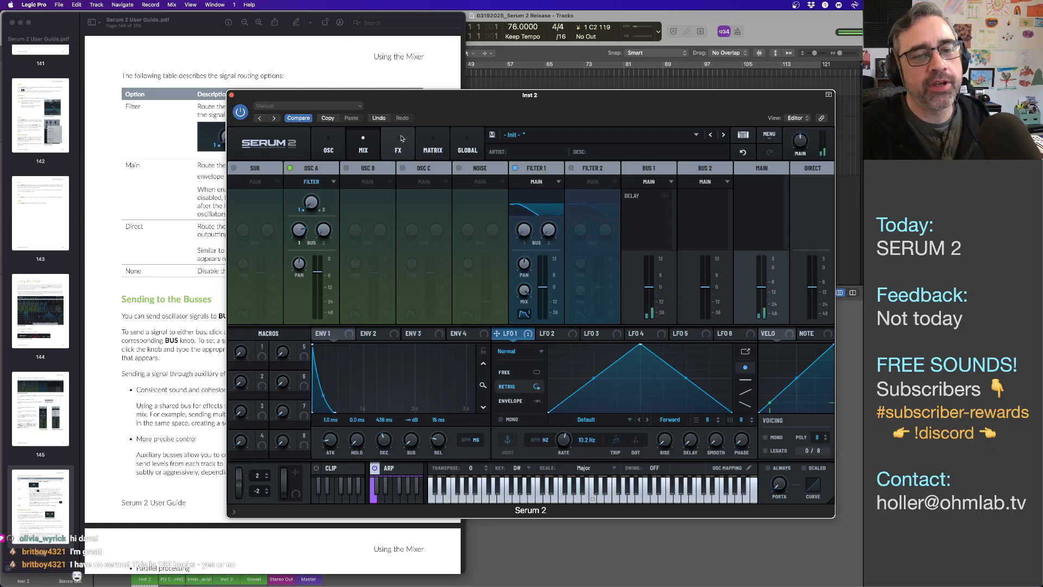
{"action": "left_click", "coordinate": [333, 151]}
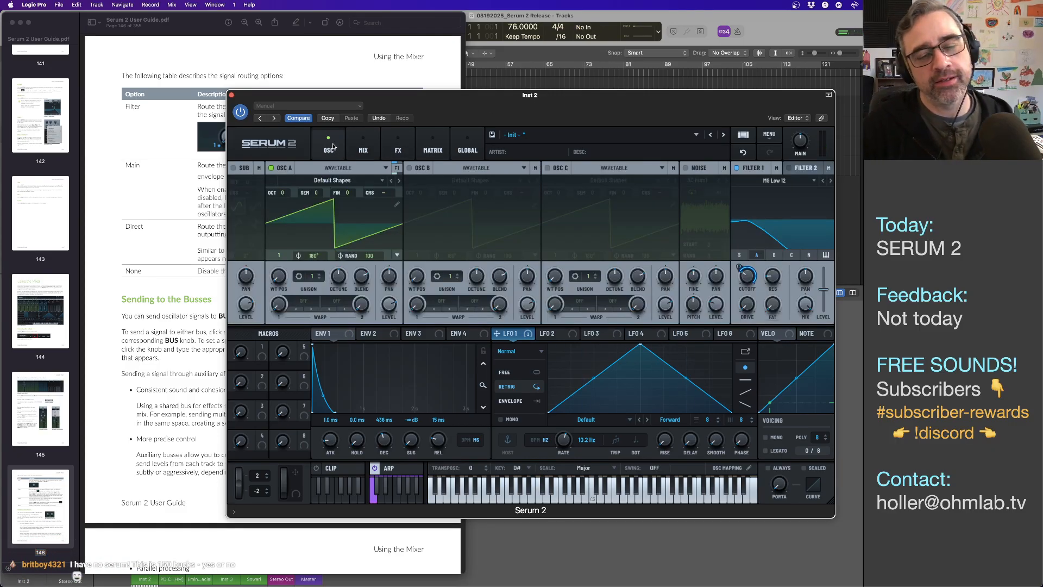
{"action": "left_click", "coordinate": [522, 58]}
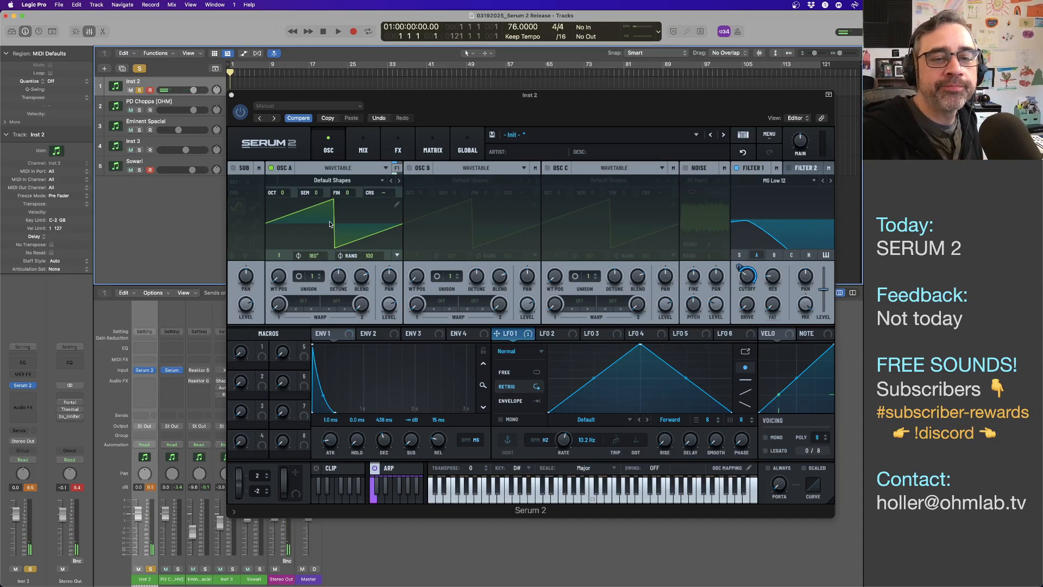
{"action": "left_click", "coordinate": [349, 181]}
{"action": "mouse_move", "coordinate": [359, 190]}
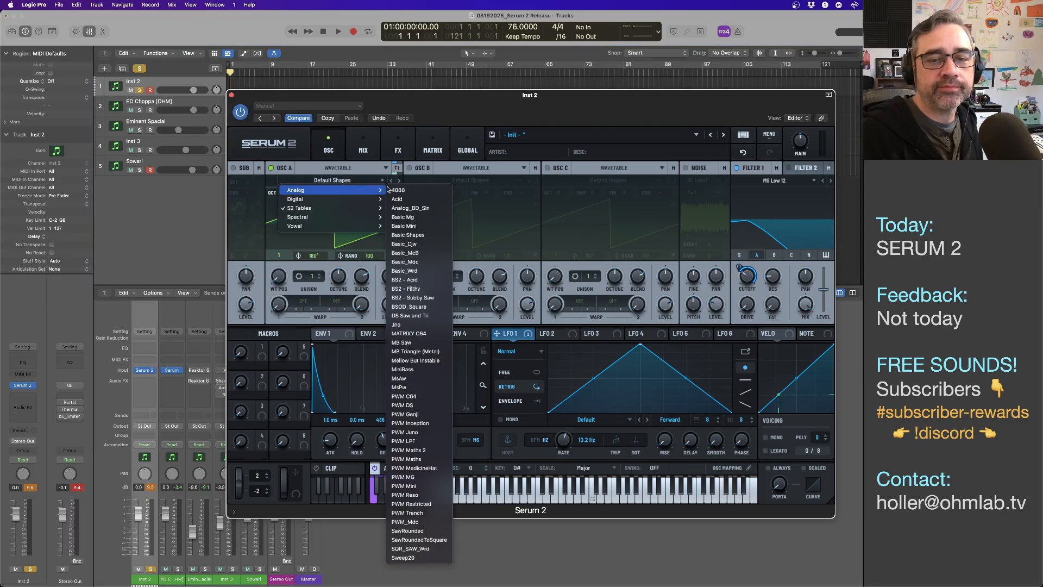
{"action": "left_click", "coordinate": [408, 210]}
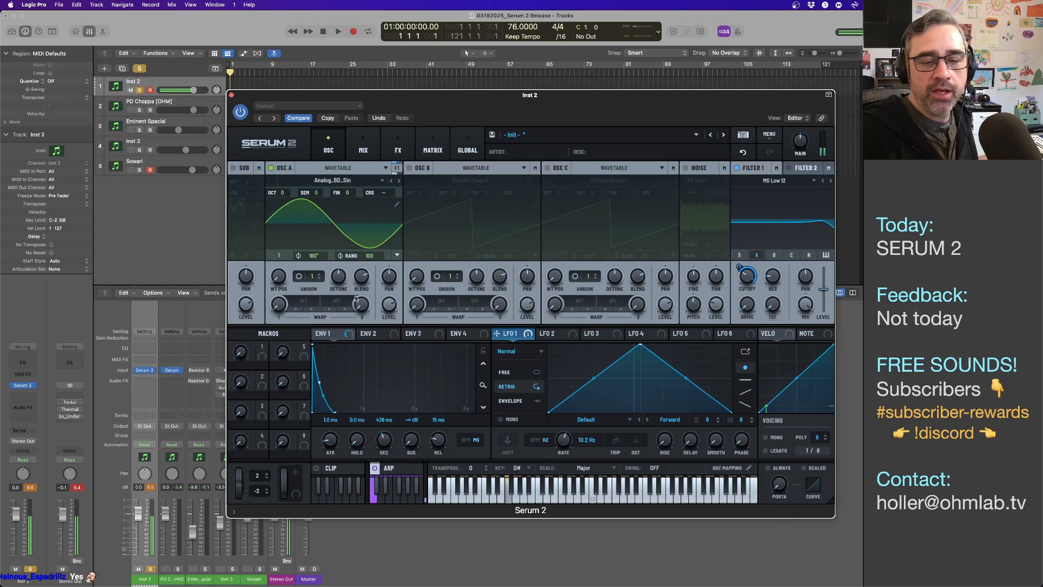
- Modulate oscillator A's wavetable position with LFO 2, set to a 4 bar rate in Free mode
{"action": "left_click", "coordinate": [557, 333]}
{"action": "left_click_drag", "start_coordinate": [573, 336], "coordinate": [267, 274]}
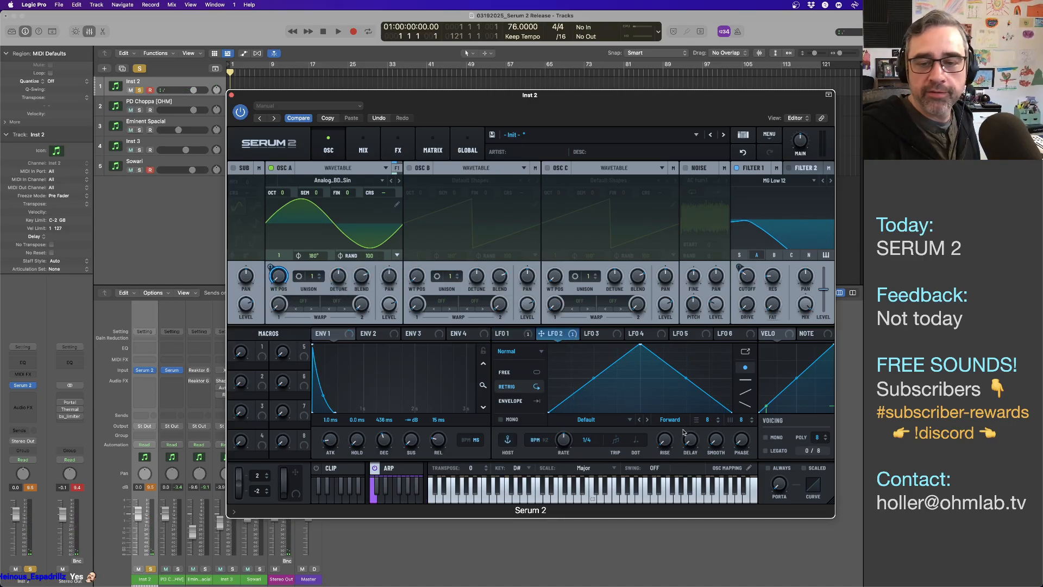
{"action": "left_click_drag", "start_coordinate": [565, 441], "coordinate": [566, 486]}
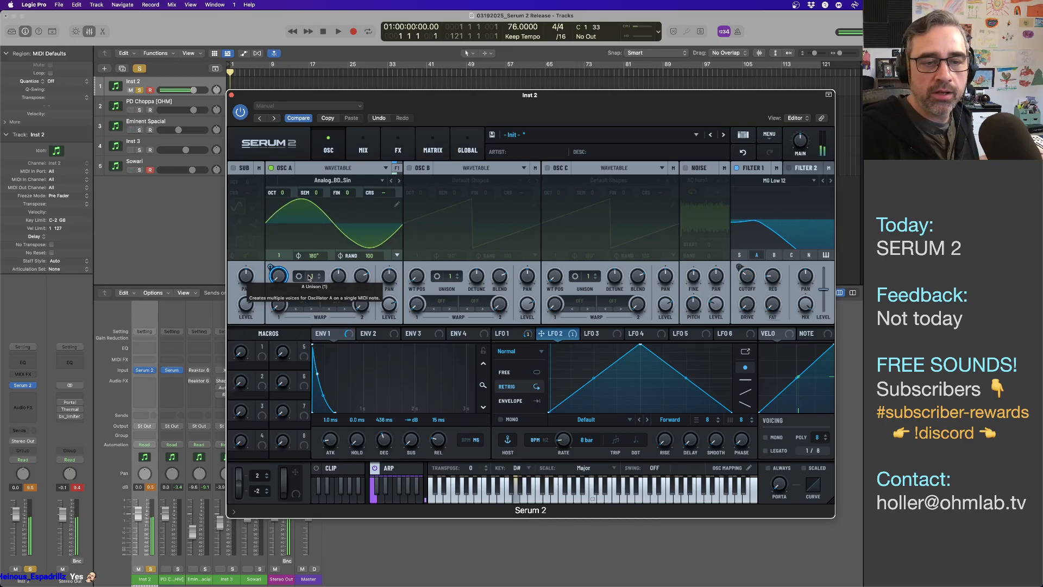
{"action": "left_click", "coordinate": [536, 373]}
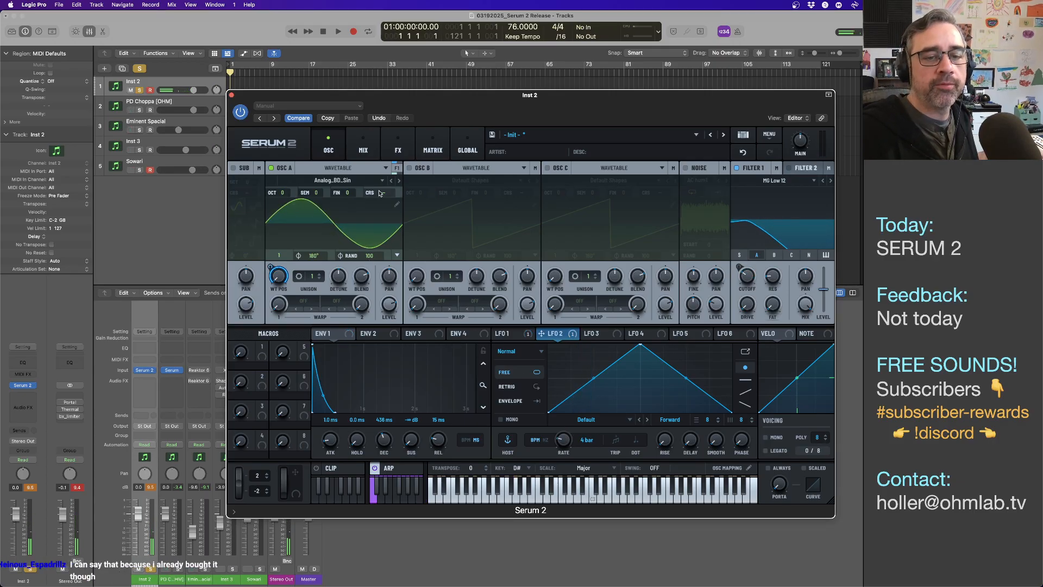
- Enable oscillator B, set its octave to -1 and load the Analog_BD_Sin wavetable into it
{"action": "left_click", "coordinate": [410, 168]}
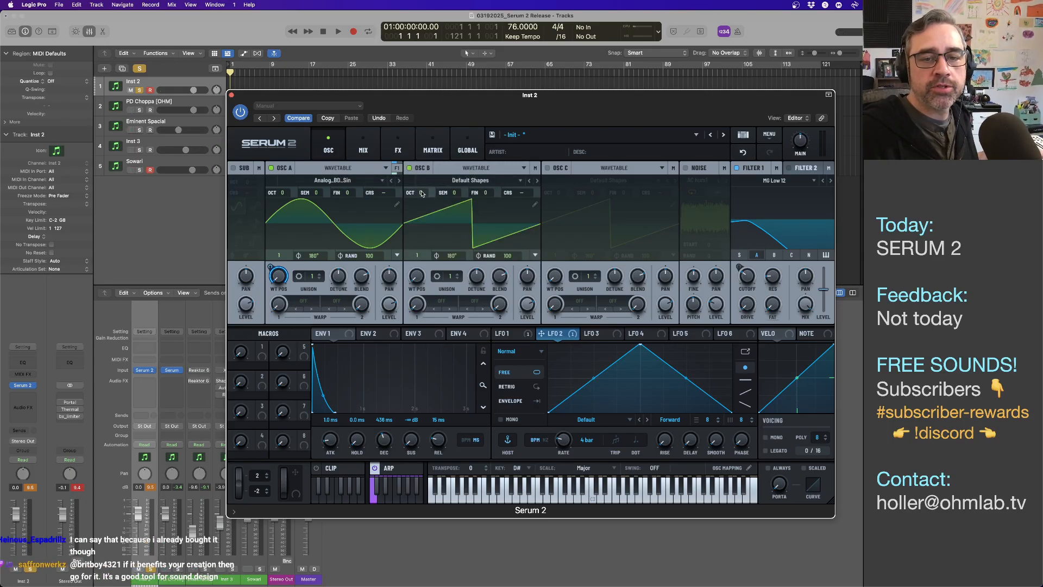
{"action": "left_click_drag", "start_coordinate": [420, 194], "coordinate": [421, 206]}
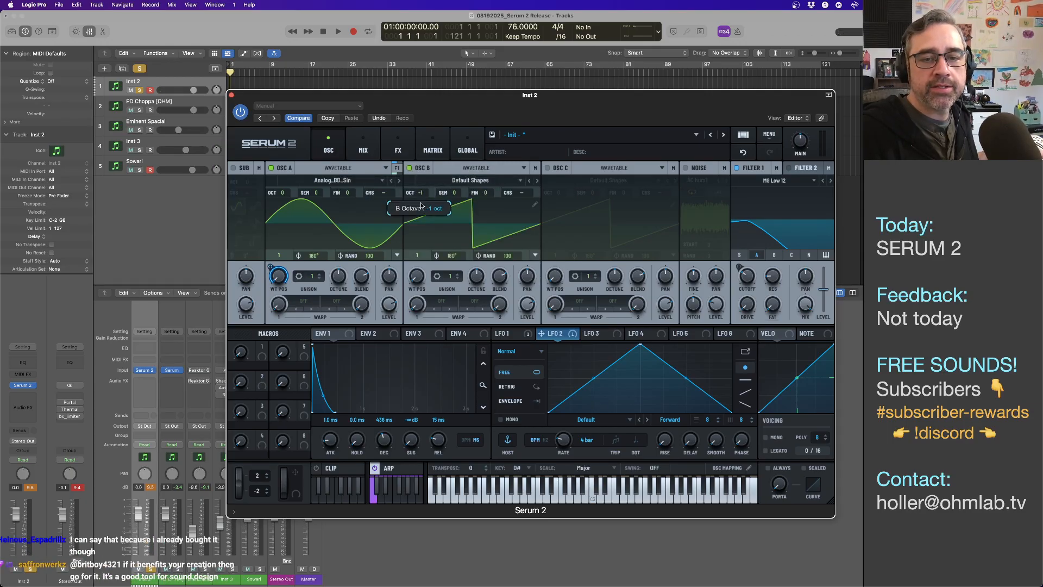
{"action": "left_click", "coordinate": [492, 183]}
{"action": "mouse_move", "coordinate": [478, 191]}
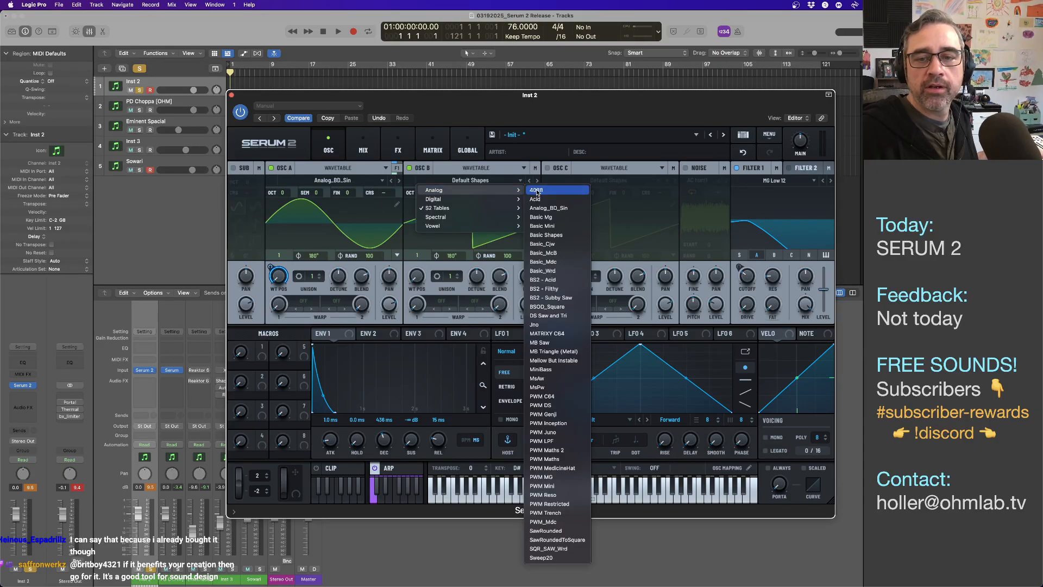
{"action": "left_click", "coordinate": [543, 207]}
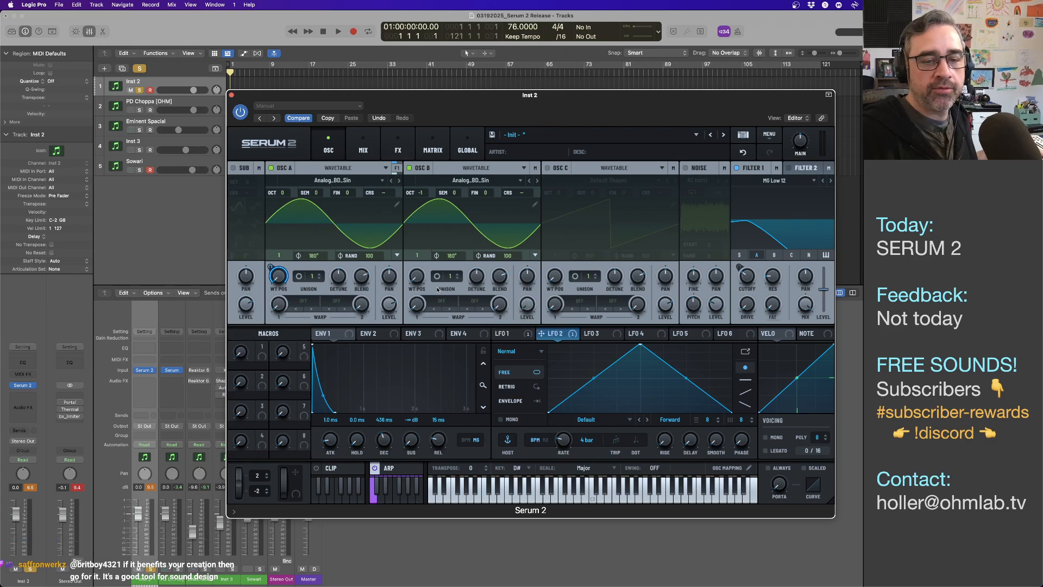
- Set oscillator A's first warp mode to FM from oscillator B with an amount of about 15%
{"action": "left_click", "coordinate": [302, 302]}
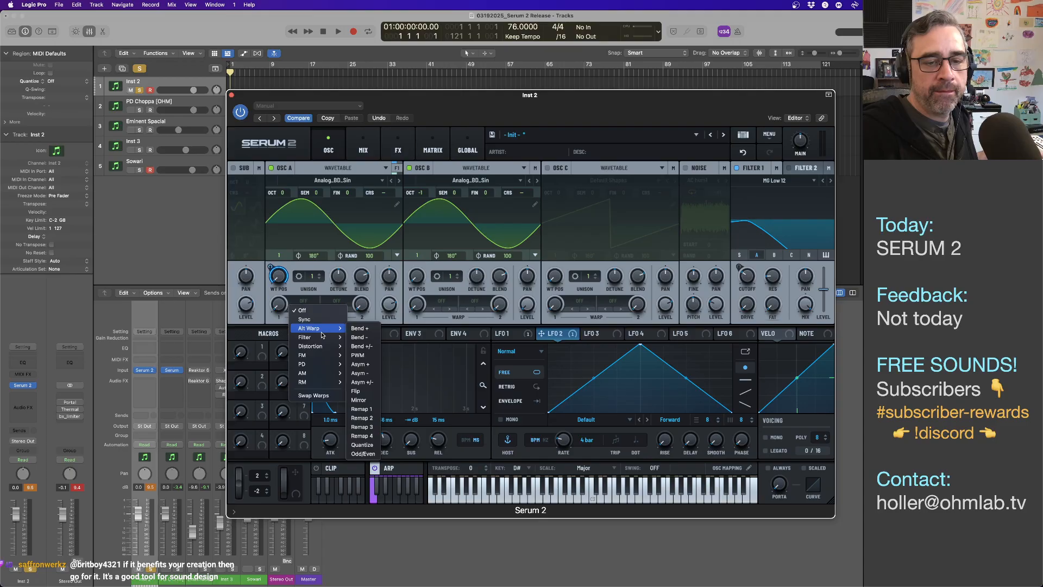
{"action": "mouse_move", "coordinate": [325, 355]}
{"action": "left_click", "coordinate": [359, 356]}
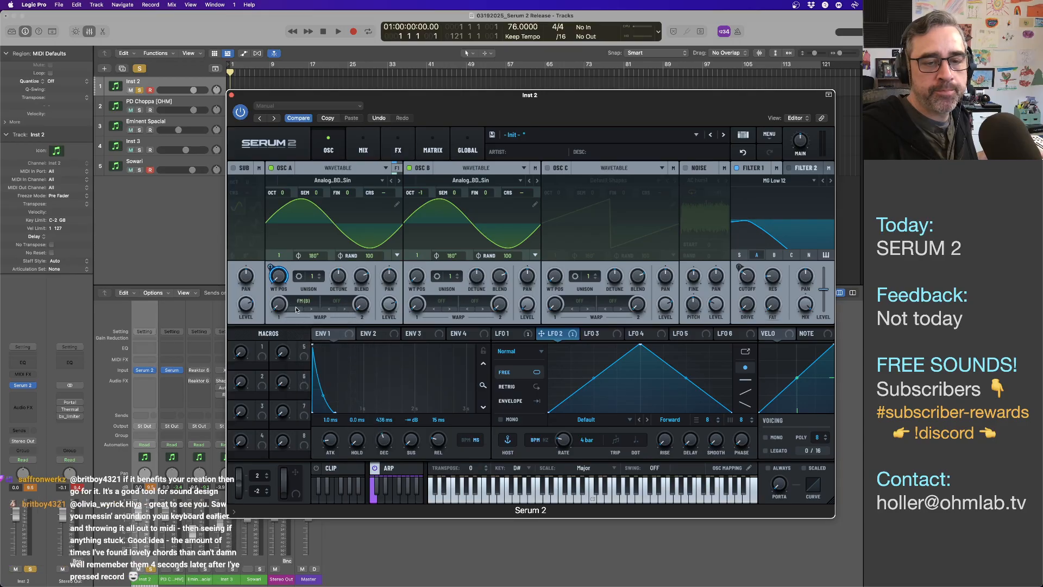
{"action": "left_click_drag", "start_coordinate": [282, 288], "coordinate": [282, 285]}
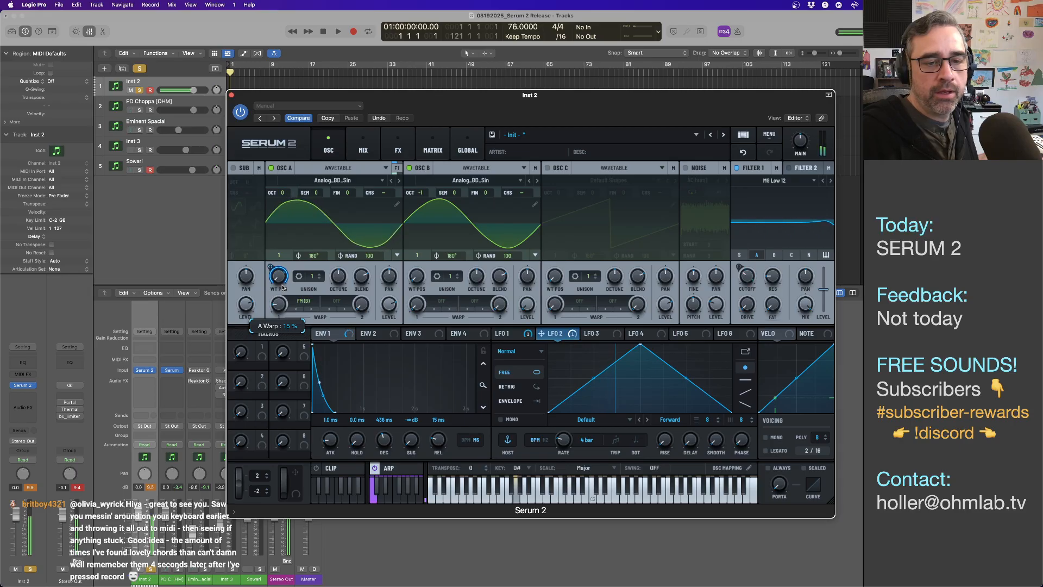
- Assign LFO 3 to oscillator A's FM warp amount, lower the base amount and adjust the modulation depth
{"action": "left_click", "coordinate": [594, 334]}
{"action": "left_click_drag", "start_coordinate": [586, 334], "coordinate": [281, 308]}
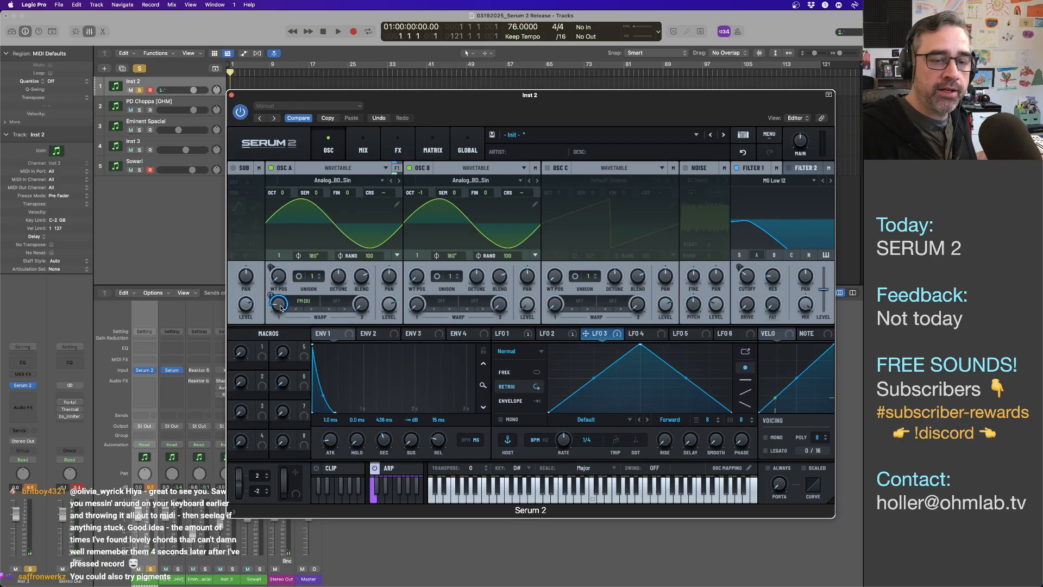
{"action": "mouse_move", "coordinate": [280, 308]}
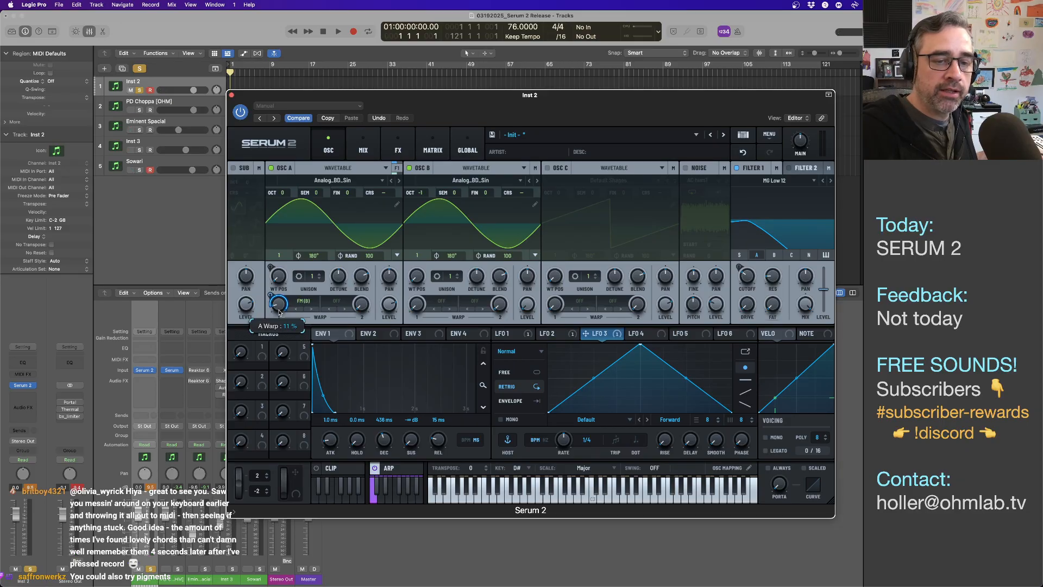
{"action": "left_click_drag", "start_coordinate": [271, 294], "coordinate": [270, 327]}
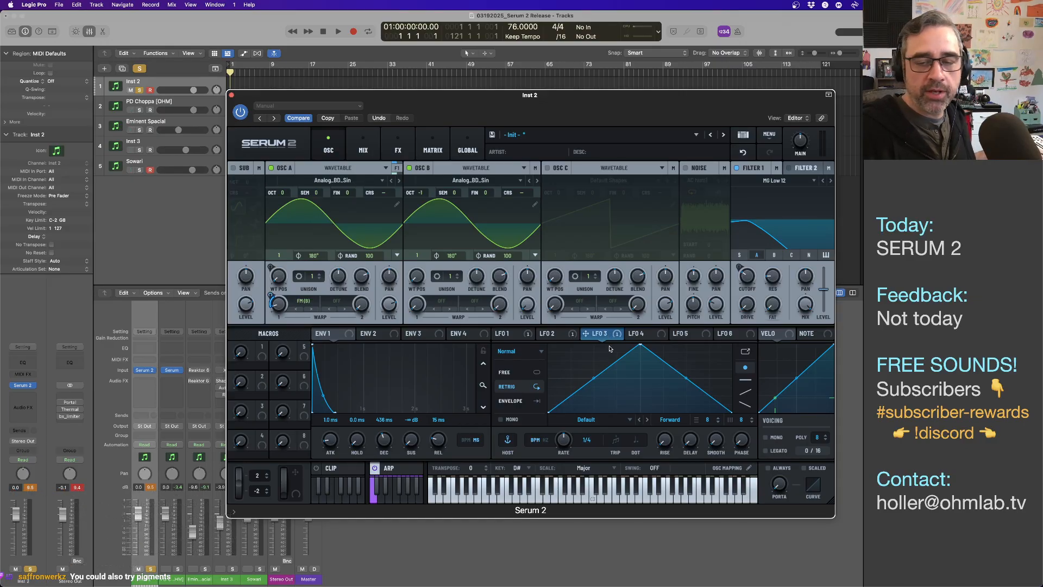
- Audition the Chaos: Lorenz and Chaos: Rossler types on LFO 3, and settle on S&H
{"action": "left_click", "coordinate": [541, 354]}
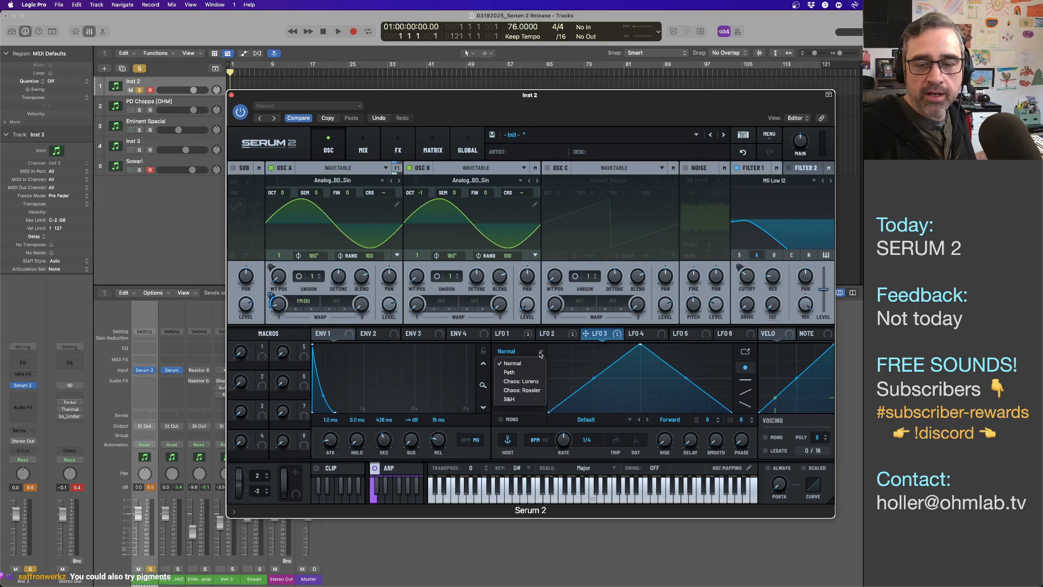
{"action": "left_click", "coordinate": [534, 382]}
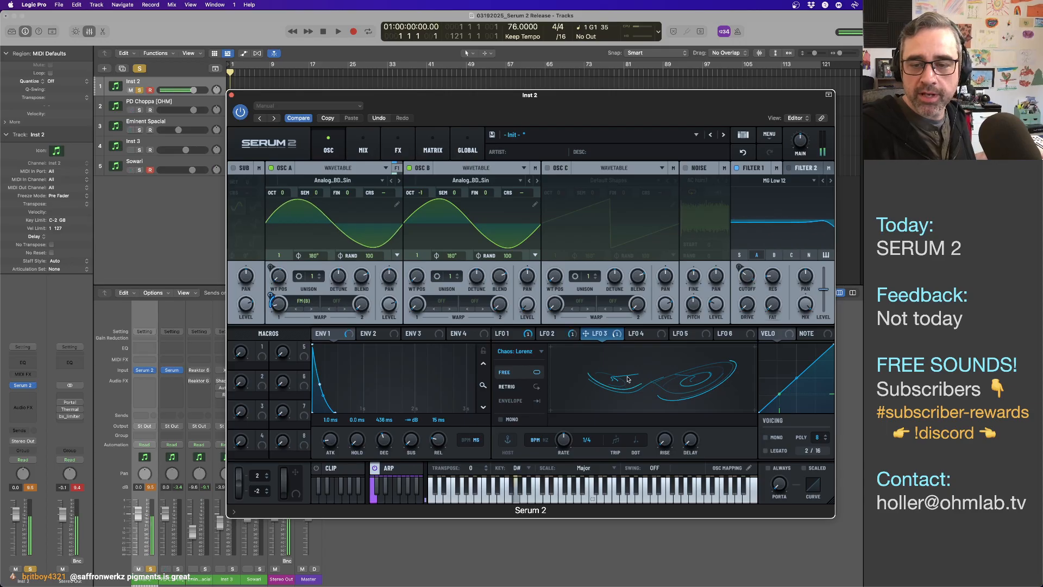
{"action": "left_click", "coordinate": [541, 352]}
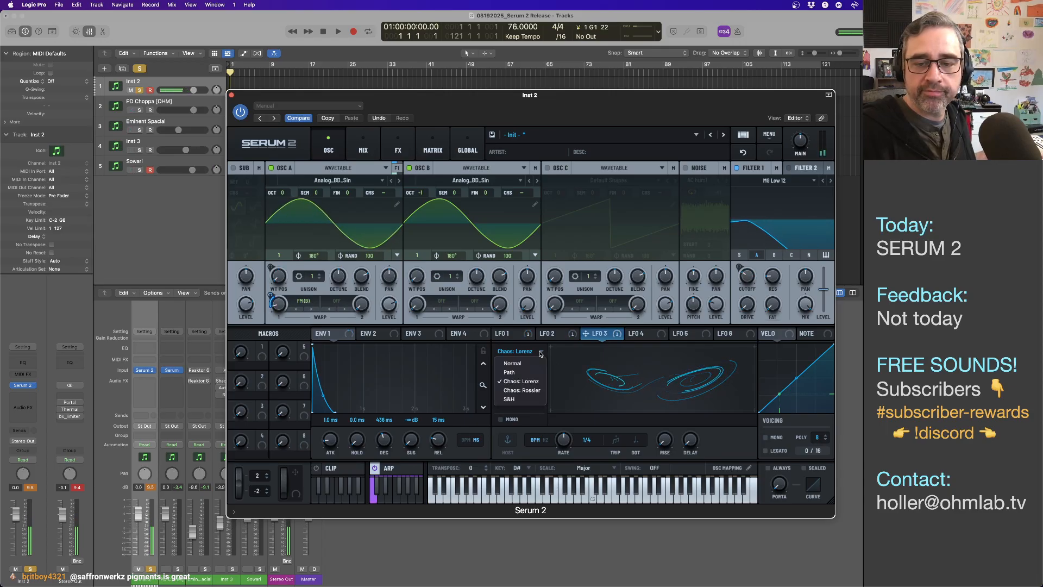
{"action": "left_click", "coordinate": [533, 391]}
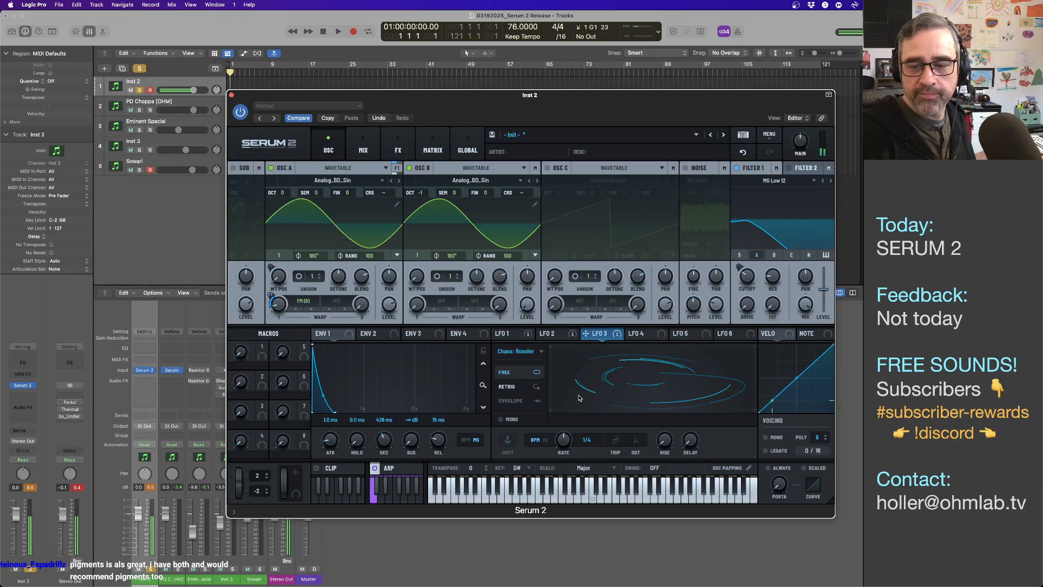
{"action": "left_click", "coordinate": [526, 351]}
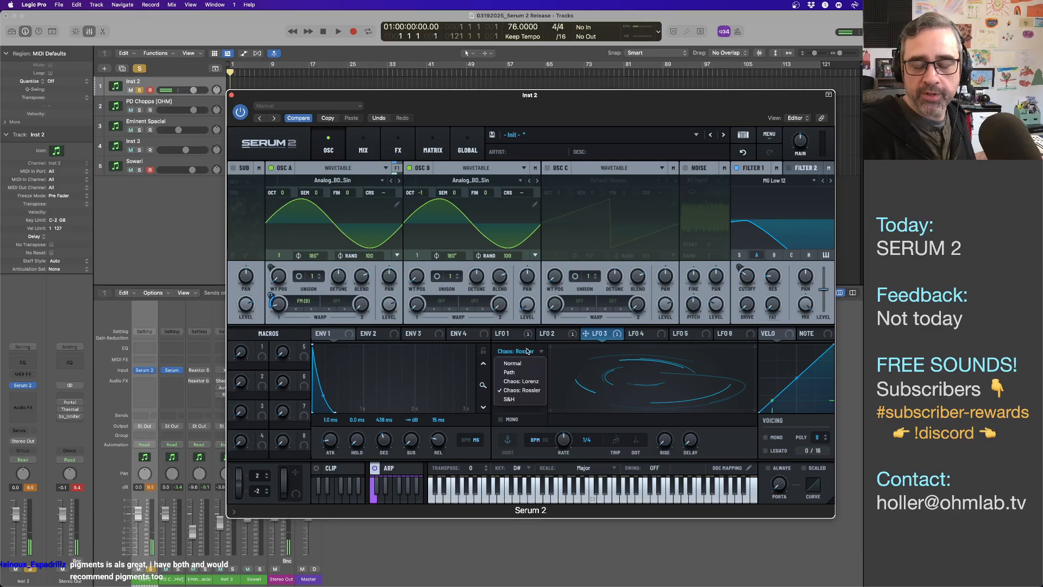
{"action": "left_click", "coordinate": [523, 399]}
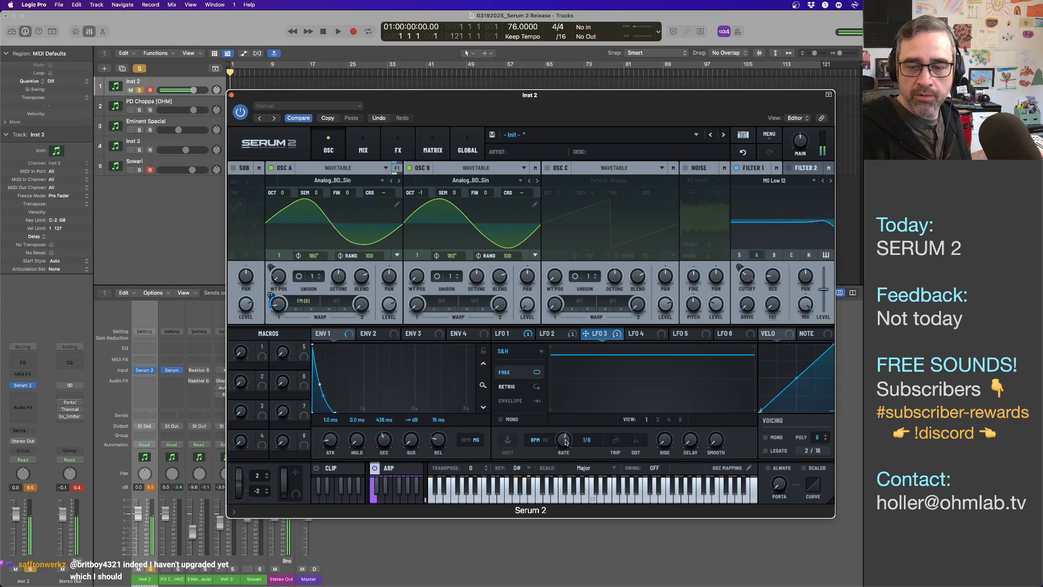
- Switch LFO 3's rate from tempo sync to Hz, lower it to 0.2 Hz and raise it to about 50 Hz
{"action": "left_click", "coordinate": [545, 440]}
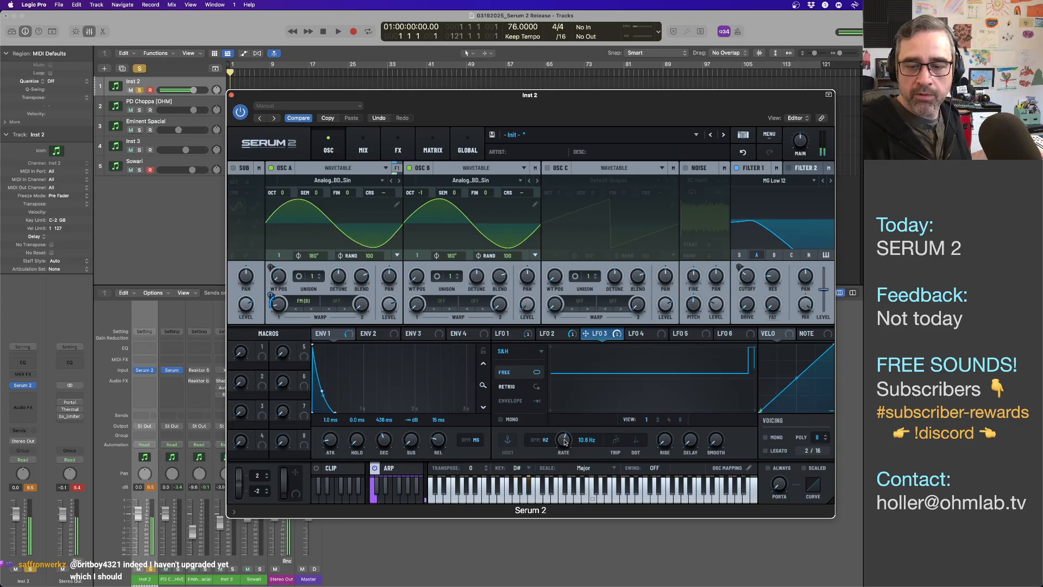
{"action": "left_click_drag", "start_coordinate": [564, 441], "coordinate": [558, 477]}
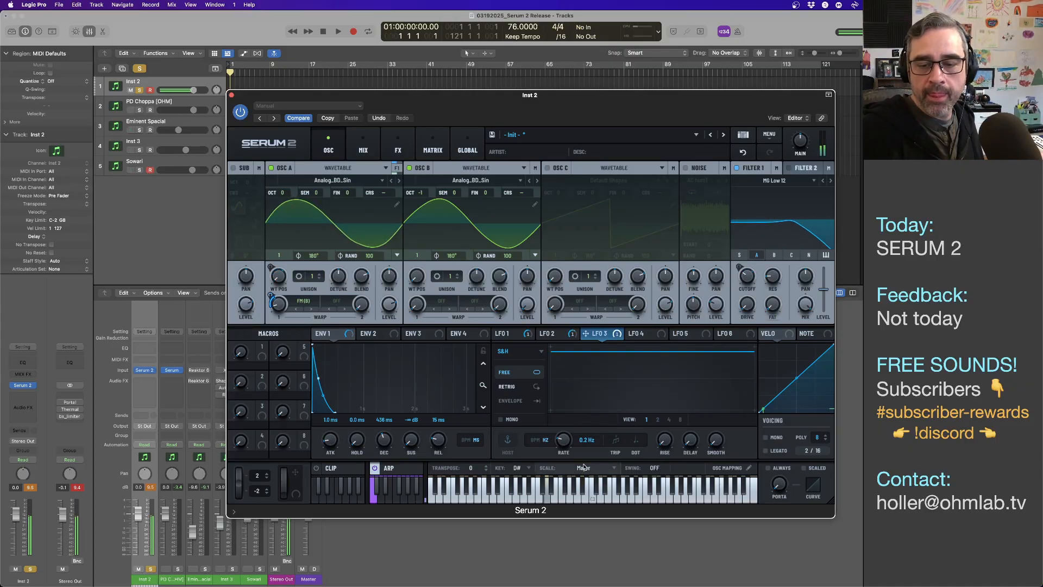
{"action": "left_click_drag", "start_coordinate": [563, 440], "coordinate": [565, 368]}
- Change LFO 3 to the Path type and draw a closed custom path with eight points
{"action": "left_click", "coordinate": [521, 350]}
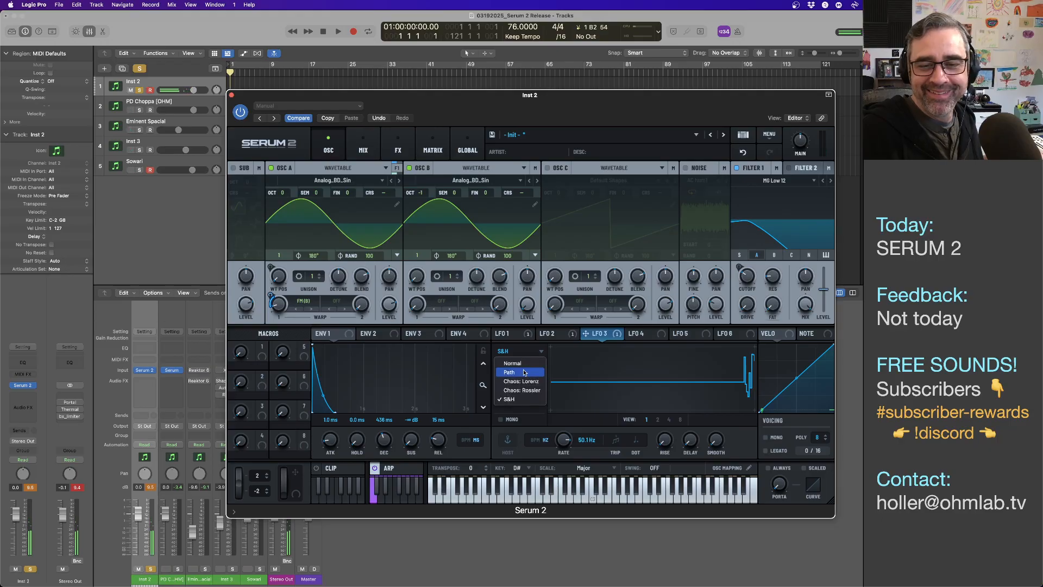
{"action": "left_click", "coordinate": [524, 372]}
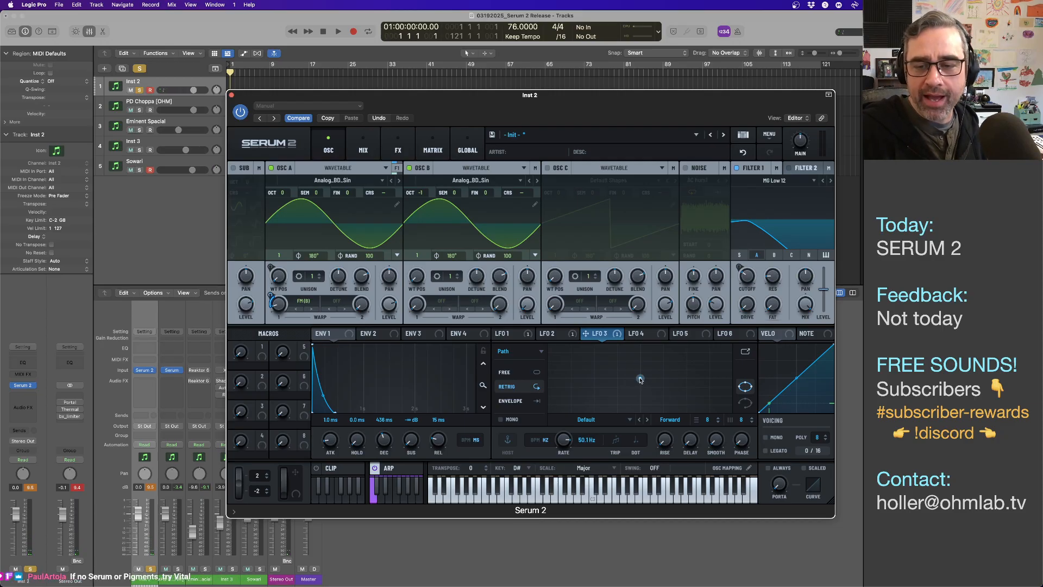
{"action": "mouse_move", "coordinate": [640, 379]}
{"action": "left_mouse_down"}
{"action": "mouse_move", "coordinate": [619, 397]}
{"action": "mouse_move", "coordinate": [639, 380]}
{"action": "left_mouse_up"}
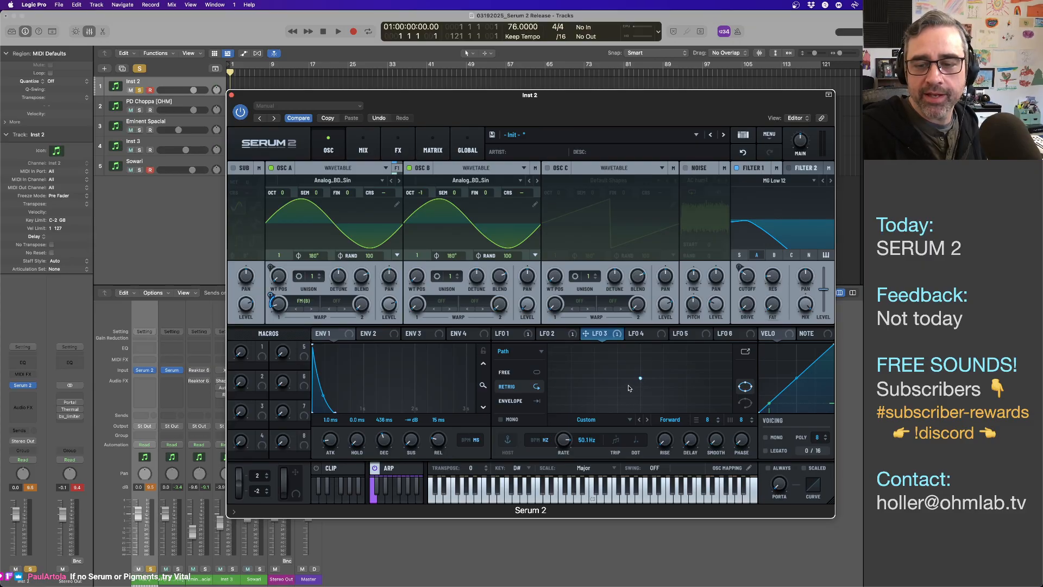
{"action": "right_click", "coordinate": [625, 389]}
{"action": "right_click", "coordinate": [610, 395]}
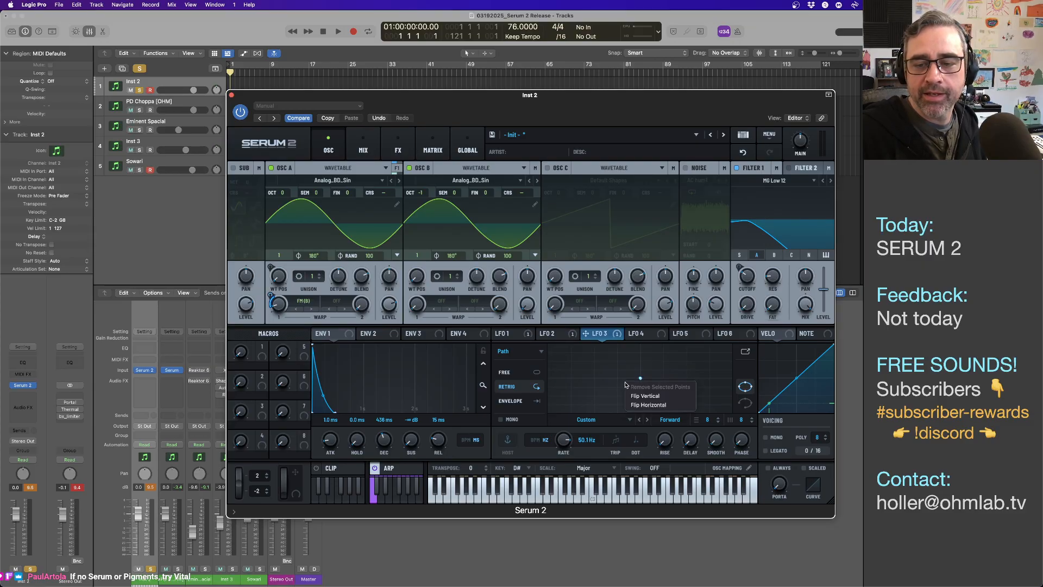
{"action": "left_click", "coordinate": [610, 395]}
{"action": "double_click", "coordinate": [580, 396]}
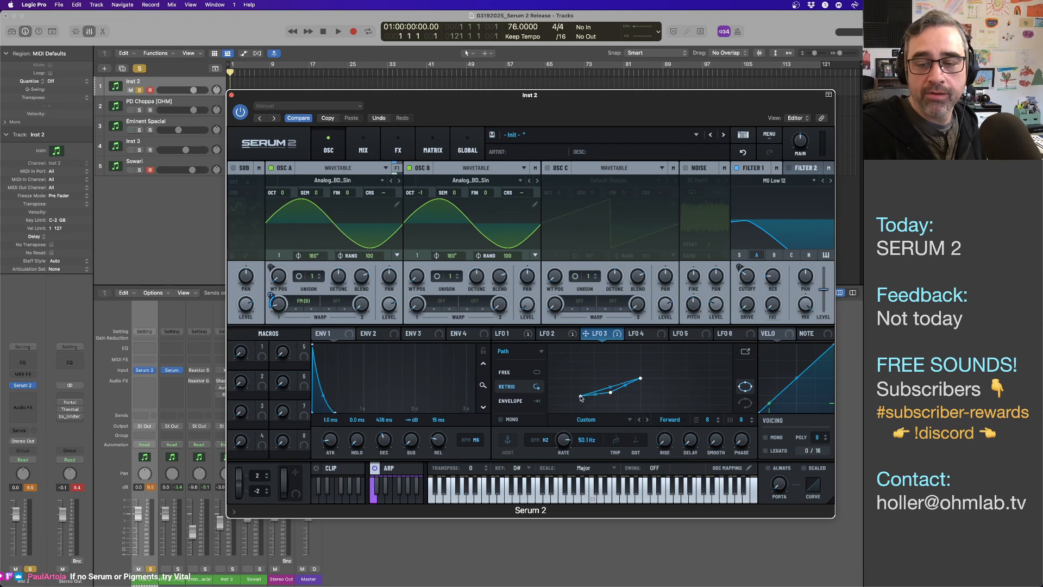
{"action": "double_click", "coordinate": [574, 374]}
{"action": "double_click", "coordinate": [612, 359]}
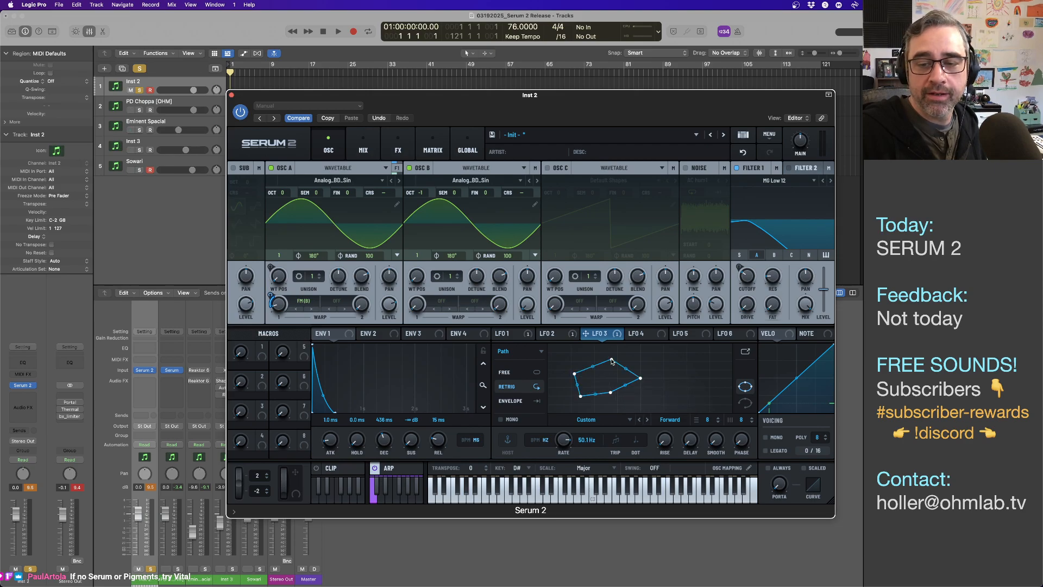
{"action": "double_click", "coordinate": [656, 353]}
{"action": "double_click", "coordinate": [692, 365]}
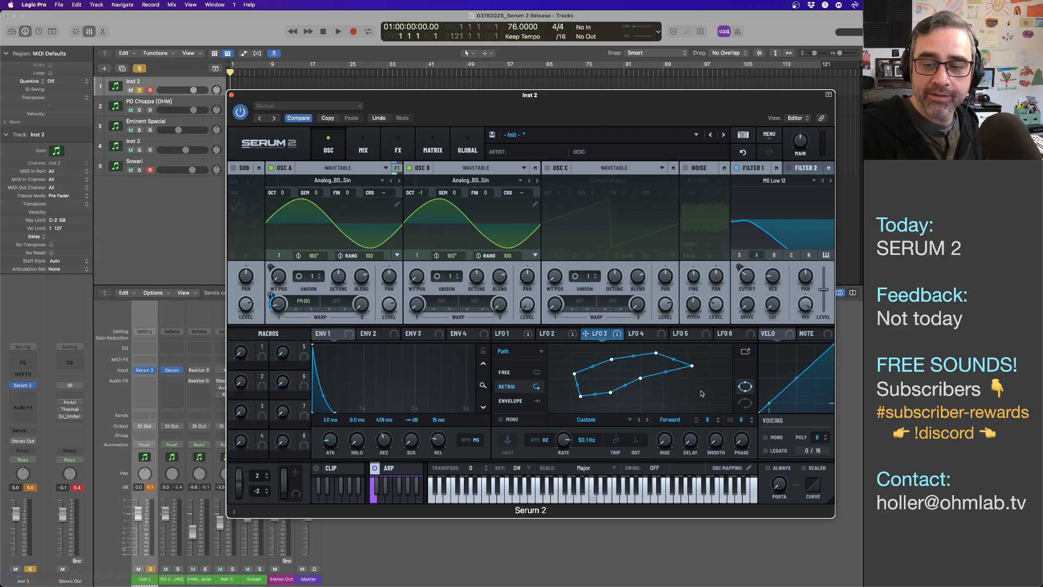
{"action": "double_click", "coordinate": [698, 390]}
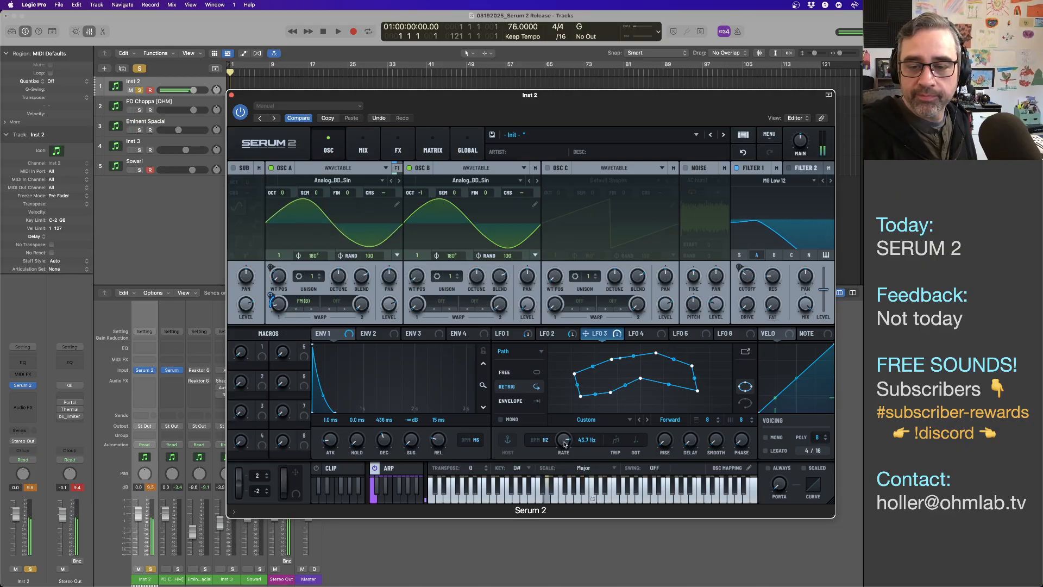
- Slow LFO 3's rate to 0.1 Hz and run it in Free mode with the Ping Pong direction
{"action": "left_click_drag", "start_coordinate": [564, 439], "coordinate": [563, 519]}
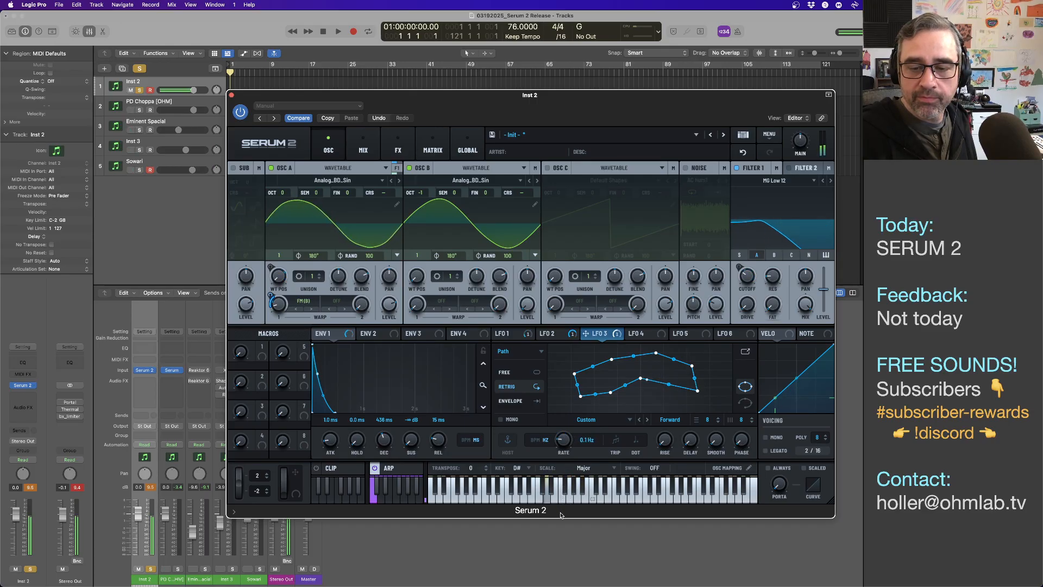
{"action": "left_click", "coordinate": [537, 373]}
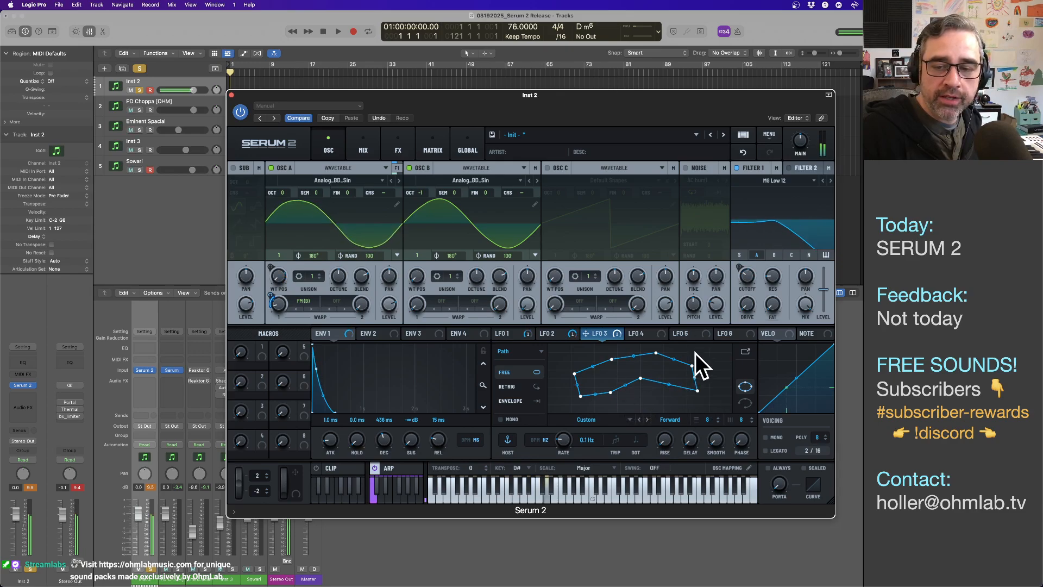
{"action": "left_click", "coordinate": [672, 420]}
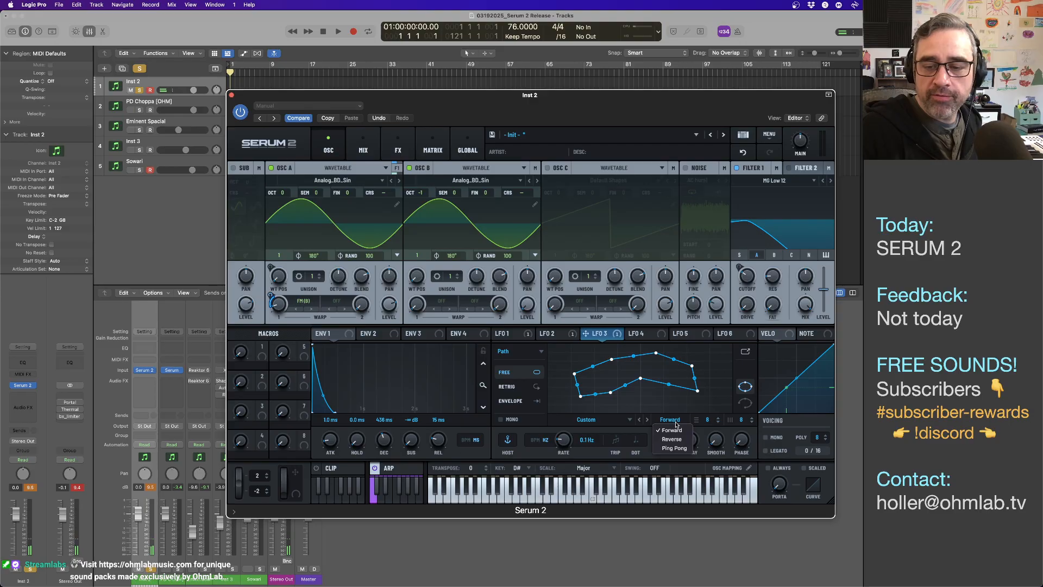
{"action": "left_click", "coordinate": [681, 448]}
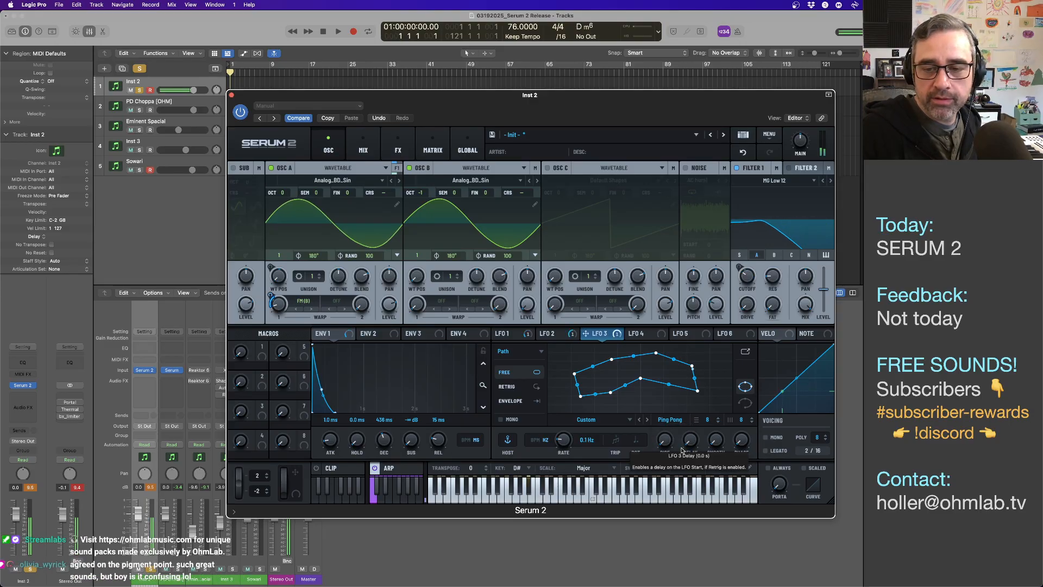
- Look through the factory path shapes without loading one, and switch LFO 3 to Normal and back to Path
{"action": "left_click", "coordinate": [568, 420]}
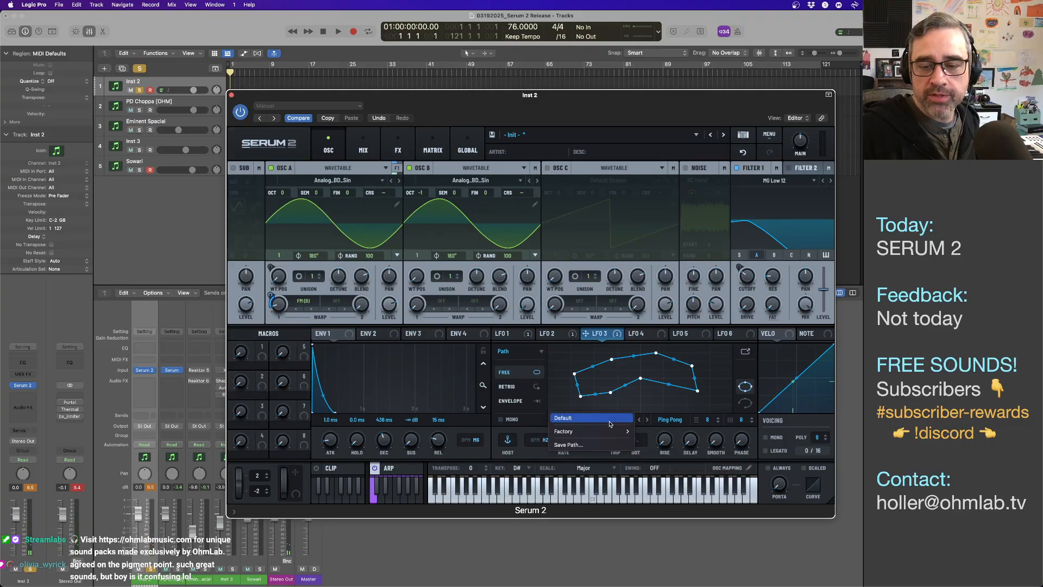
{"action": "mouse_move", "coordinate": [613, 430]}
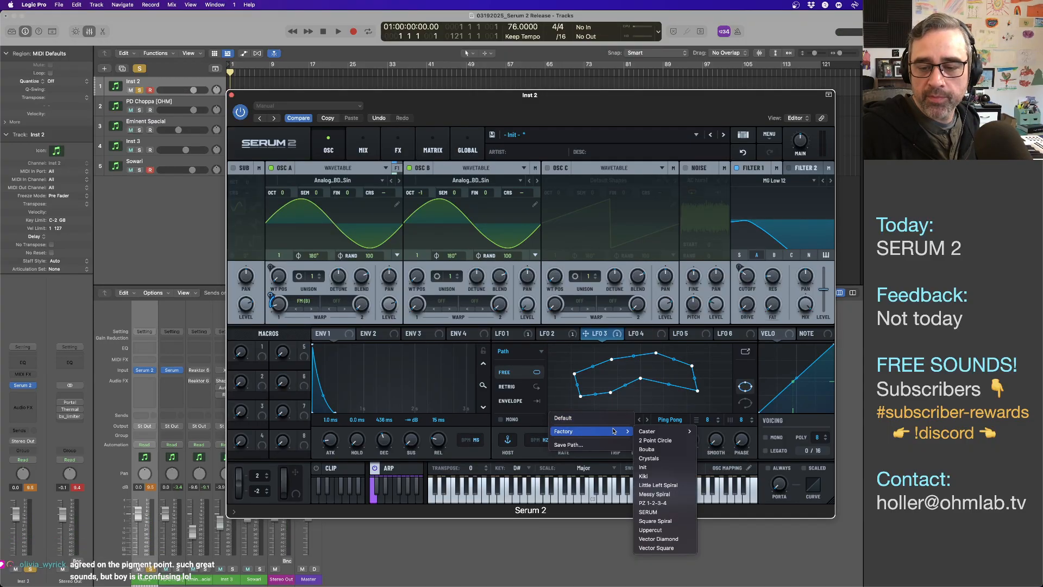
{"action": "left_click", "coordinate": [655, 435]}
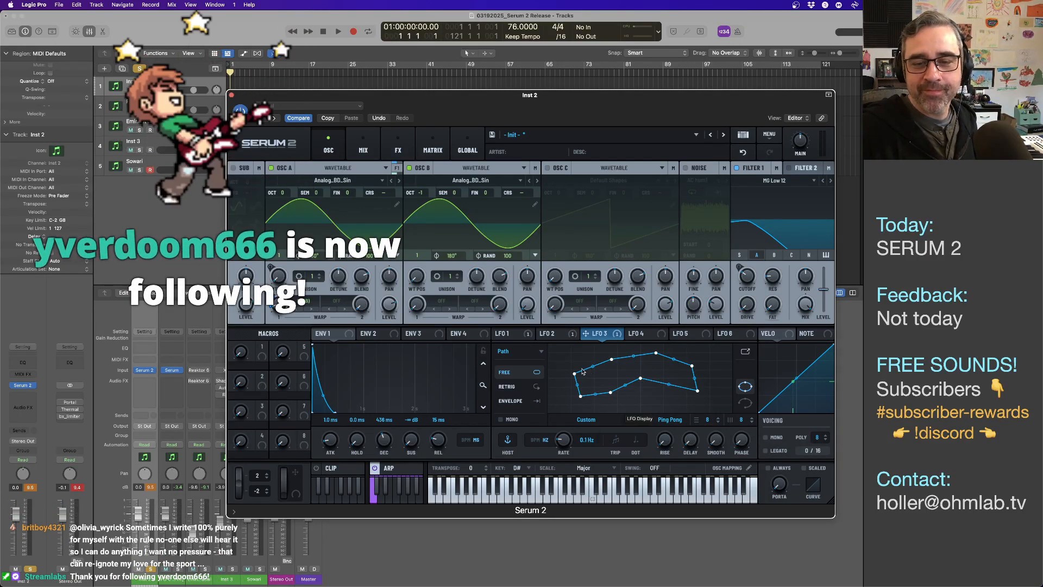
{"action": "left_click", "coordinate": [536, 351]}
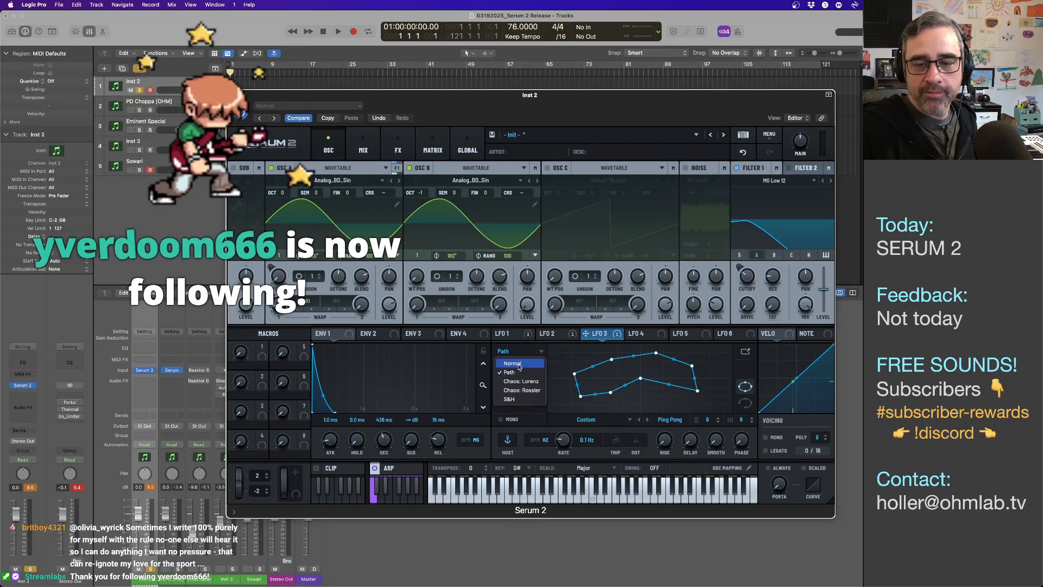
{"action": "left_click", "coordinate": [513, 363]}
{"action": "left_click", "coordinate": [520, 352]}
{"action": "left_click", "coordinate": [519, 373]}
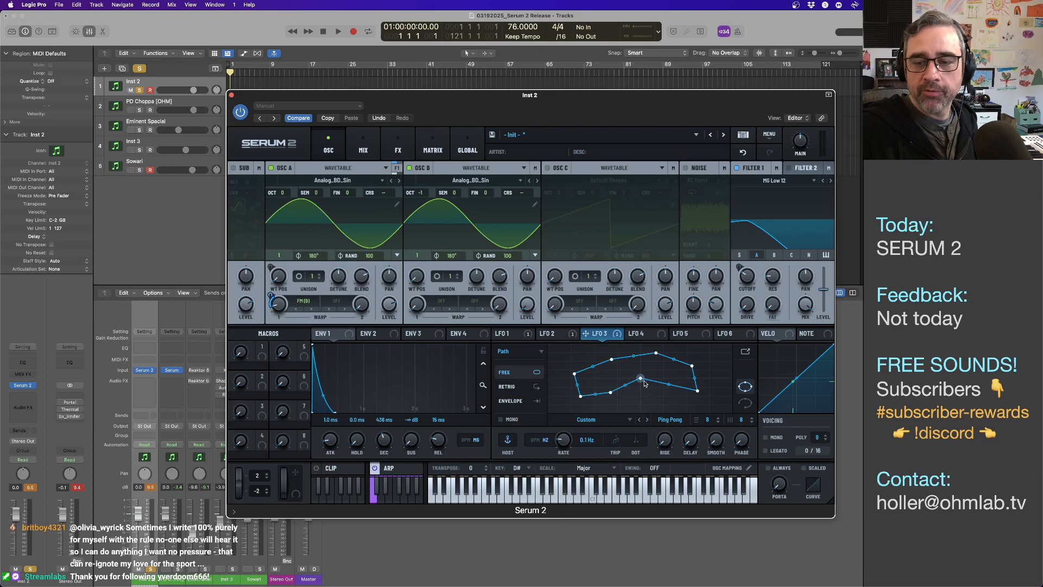
- Reshape LFO 3's custom path into a four-point outline by removing extra points and repositioning the remaining ones
{"action": "double_click", "coordinate": [697, 391]}
{"action": "left_click_drag", "start_coordinate": [692, 370], "coordinate": [690, 391]}
{"action": "left_click_drag", "start_coordinate": [611, 359], "coordinate": [656, 349]}
{"action": "left_click_drag", "start_coordinate": [575, 375], "coordinate": [610, 383]}
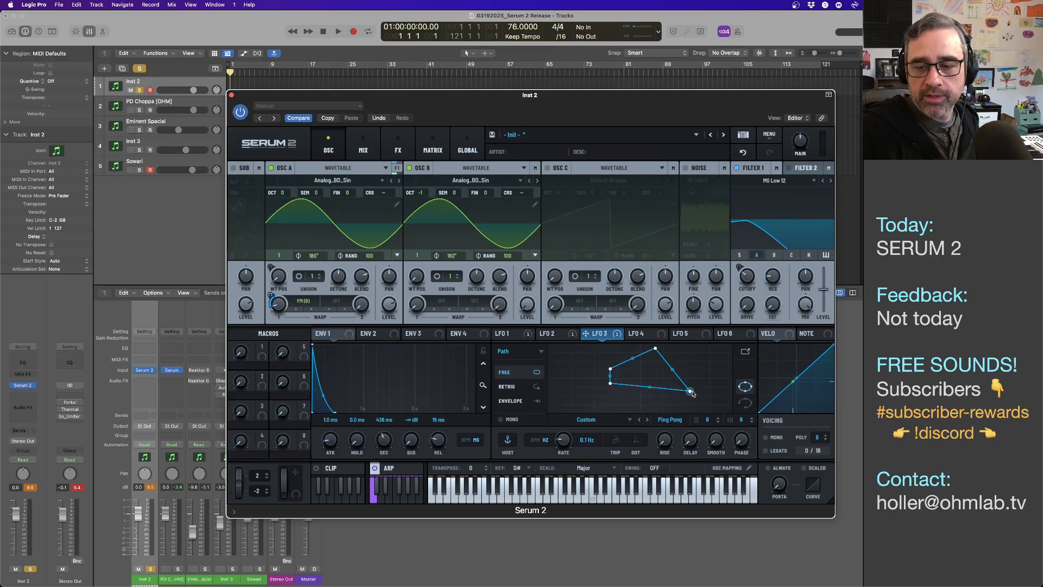
{"action": "left_click_drag", "start_coordinate": [691, 391], "coordinate": [693, 409]}
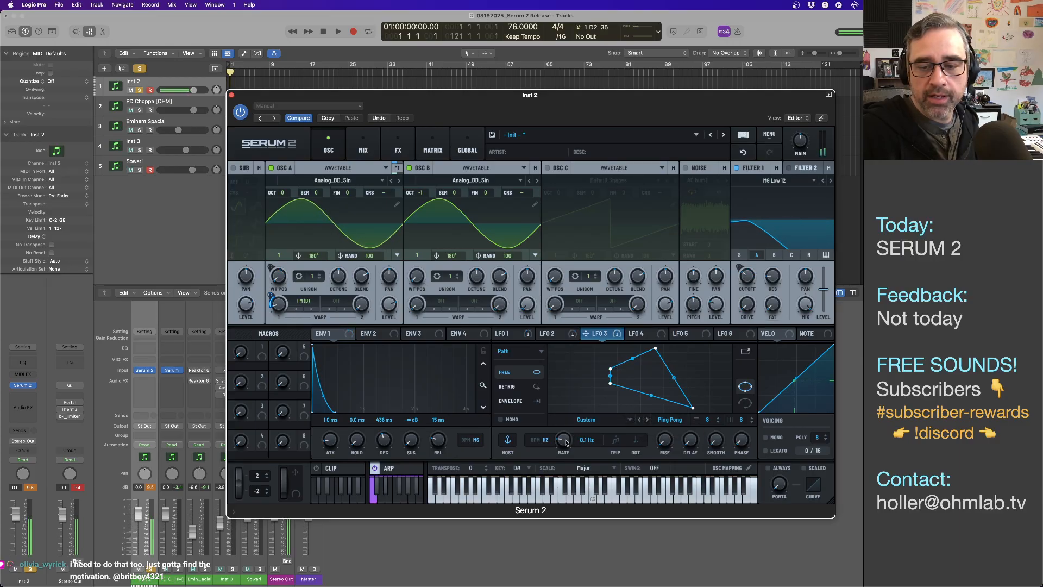
- Set LFO 3's rate to 0.7 Hz and change its path from a closed loop to an open path
{"action": "mouse_move", "coordinate": [566, 442]}
{"action": "left_mouse_down"}
{"action": "mouse_move", "coordinate": [568, 420]}
{"action": "mouse_move", "coordinate": [569, 455]}
{"action": "left_mouse_up"}
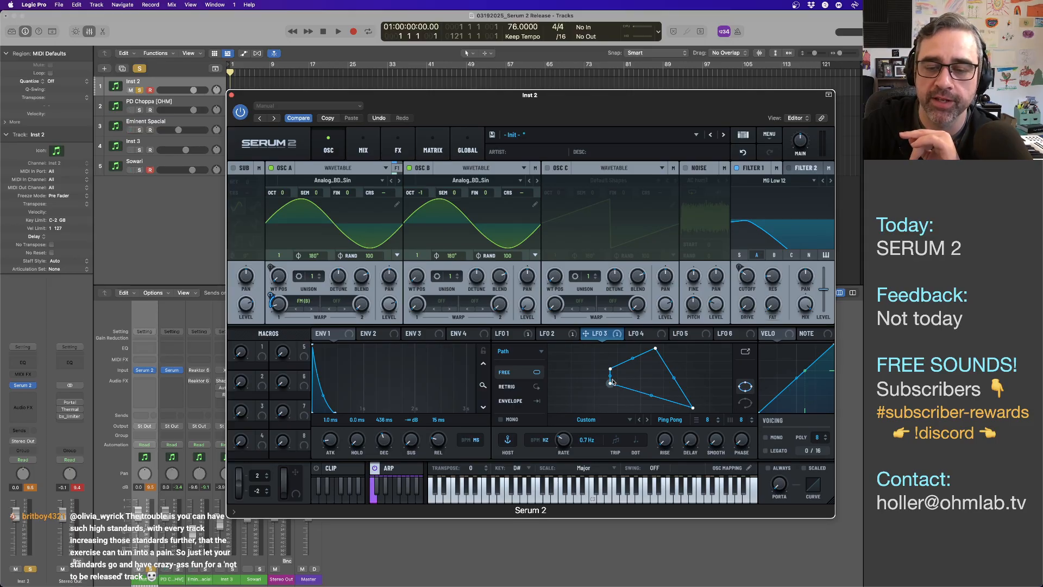
{"action": "left_click", "coordinate": [745, 404]}
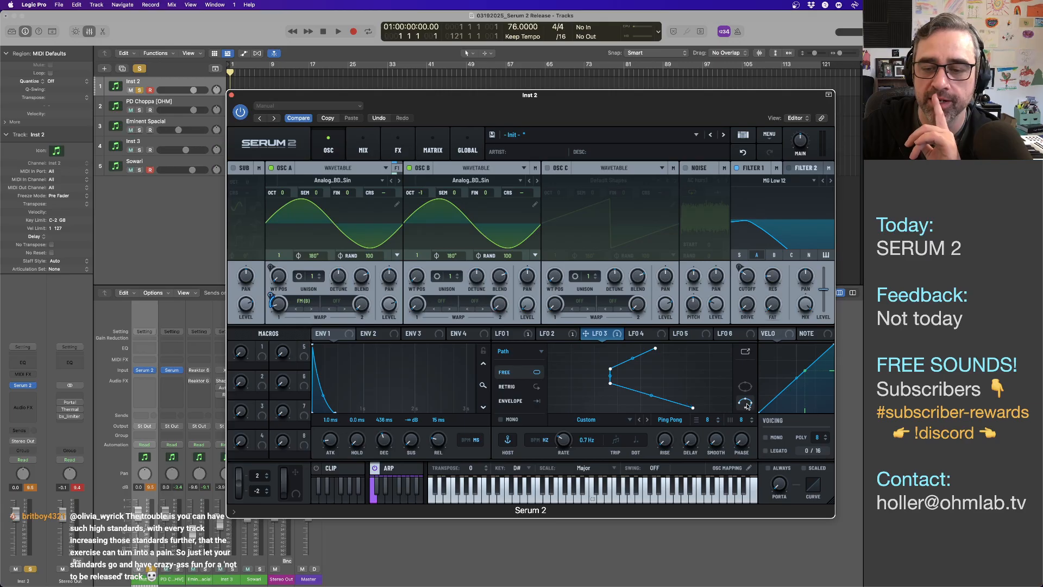
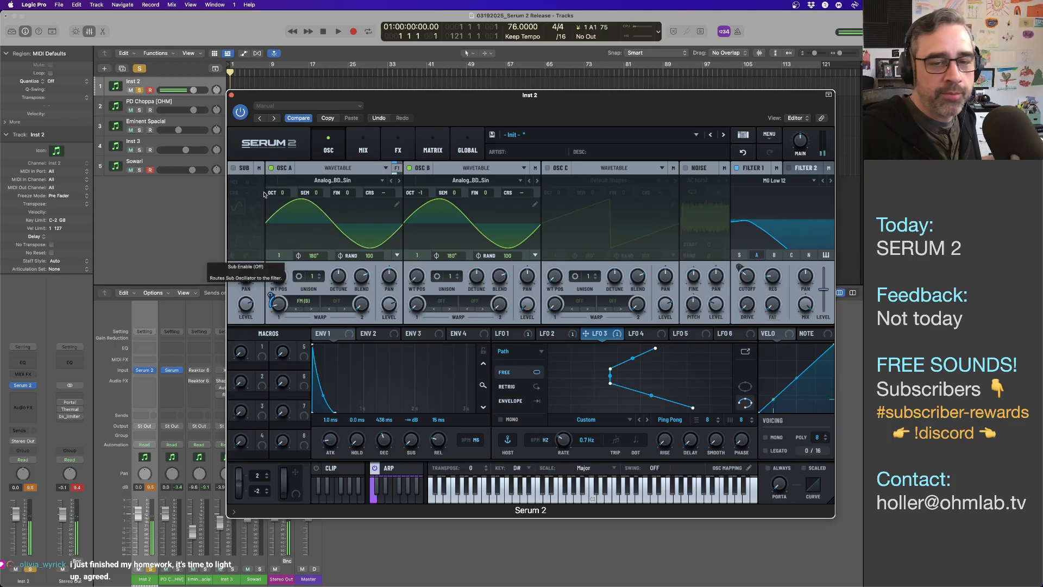
- Initialize the preset and switch oscillator A to the Multisample type
{"action": "left_click", "coordinate": [769, 136]}
{"action": "left_click", "coordinate": [778, 178]}
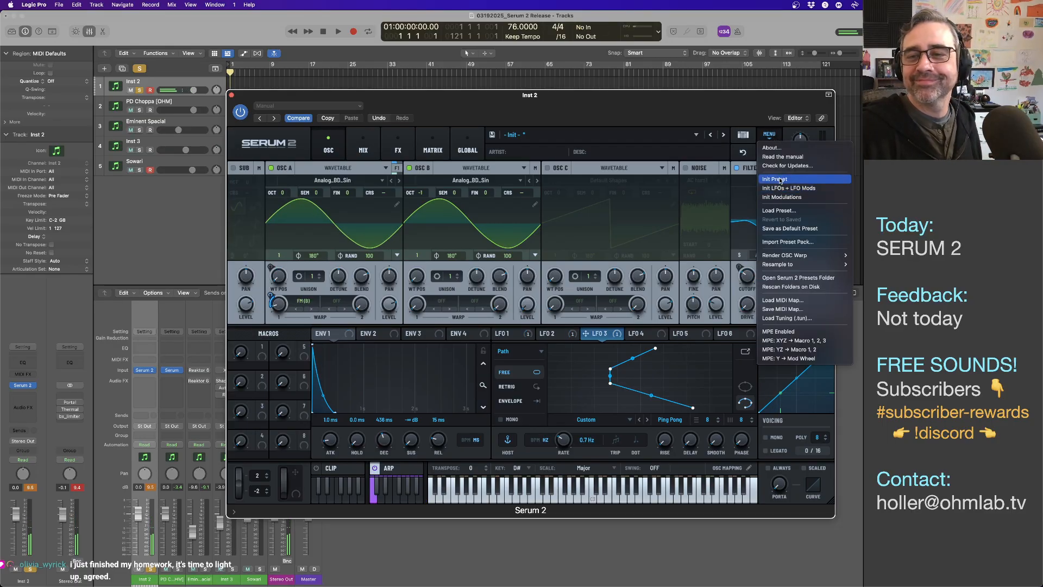
{"action": "left_click", "coordinate": [344, 168]}
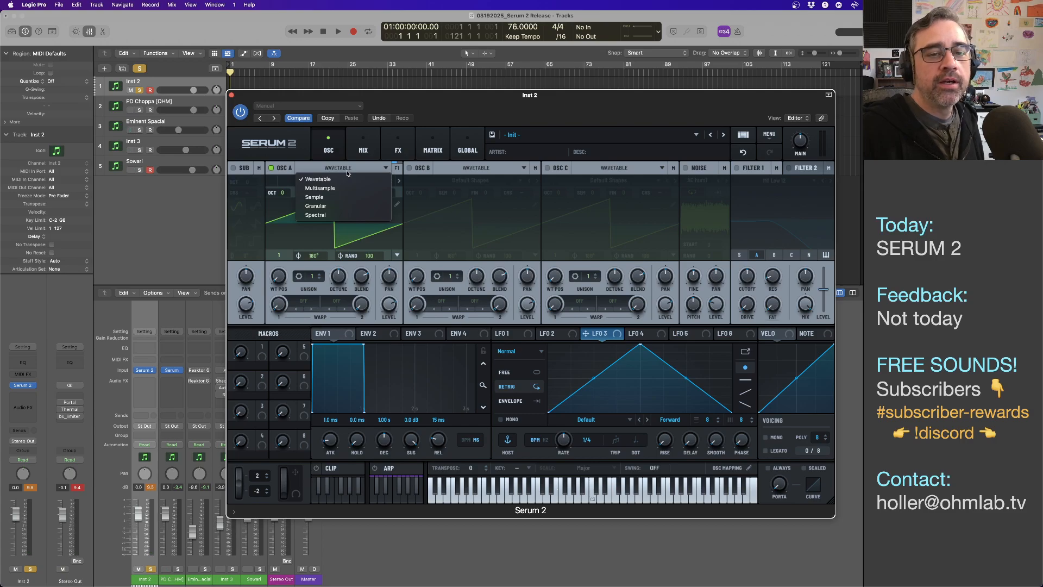
{"action": "left_click", "coordinate": [342, 188]}
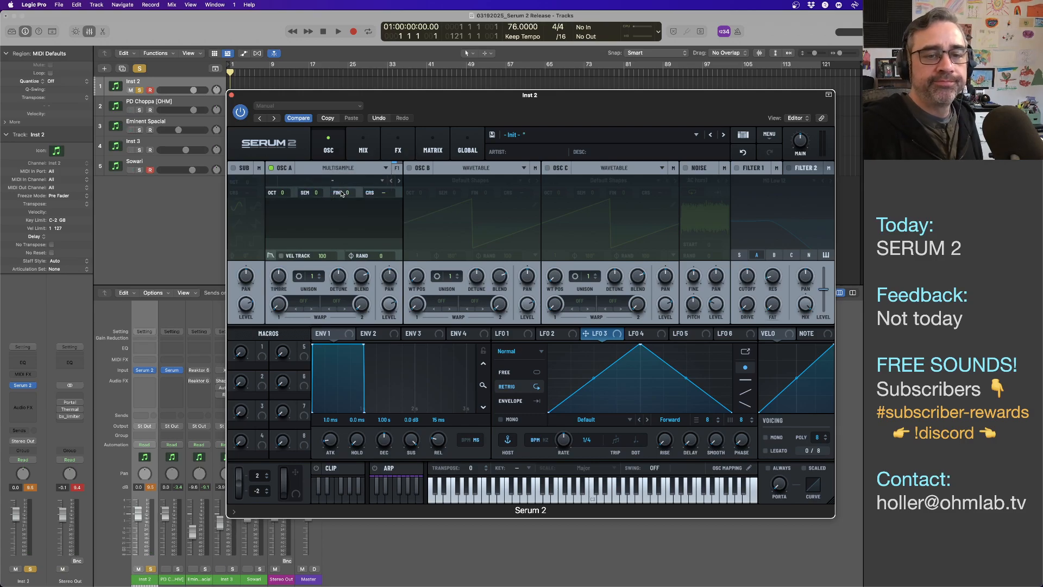
- Load the factory Mallet multisample Gamelan into oscillator A, and advance to Glockenspiel
{"action": "left_click", "coordinate": [332, 180]}
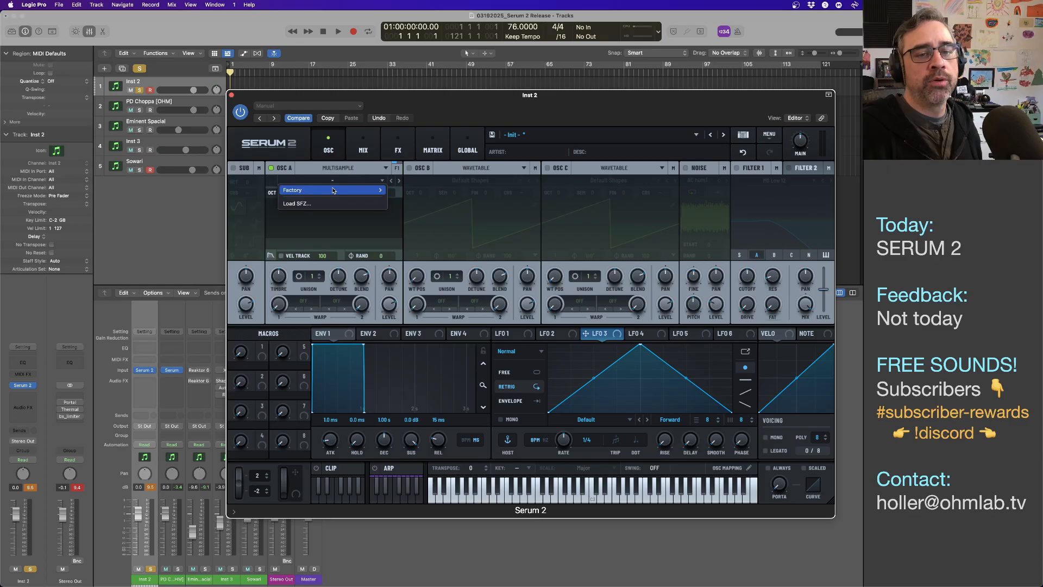
{"action": "mouse_move", "coordinate": [333, 190]}
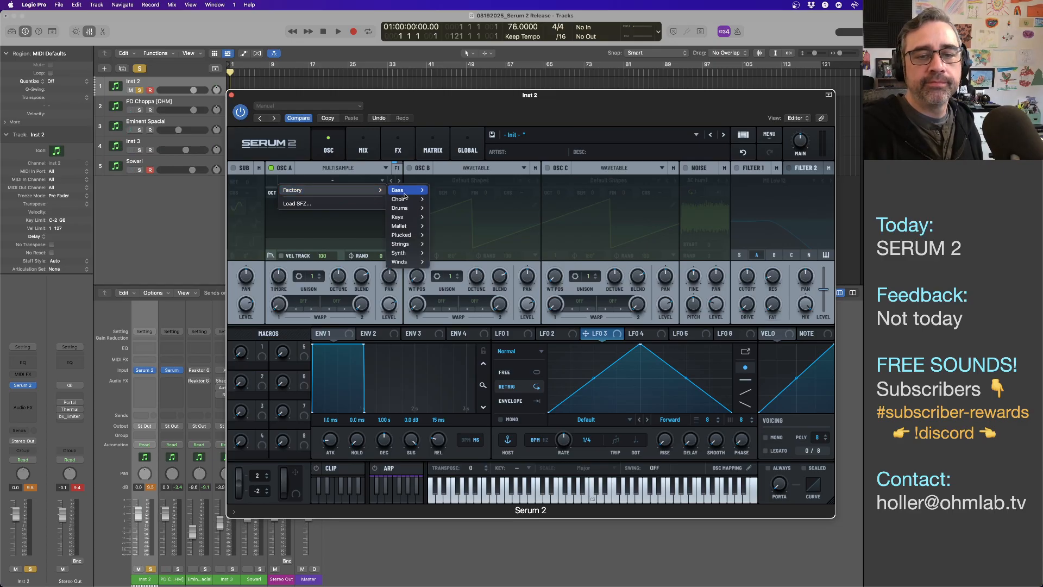
{"action": "mouse_move", "coordinate": [404, 195]}
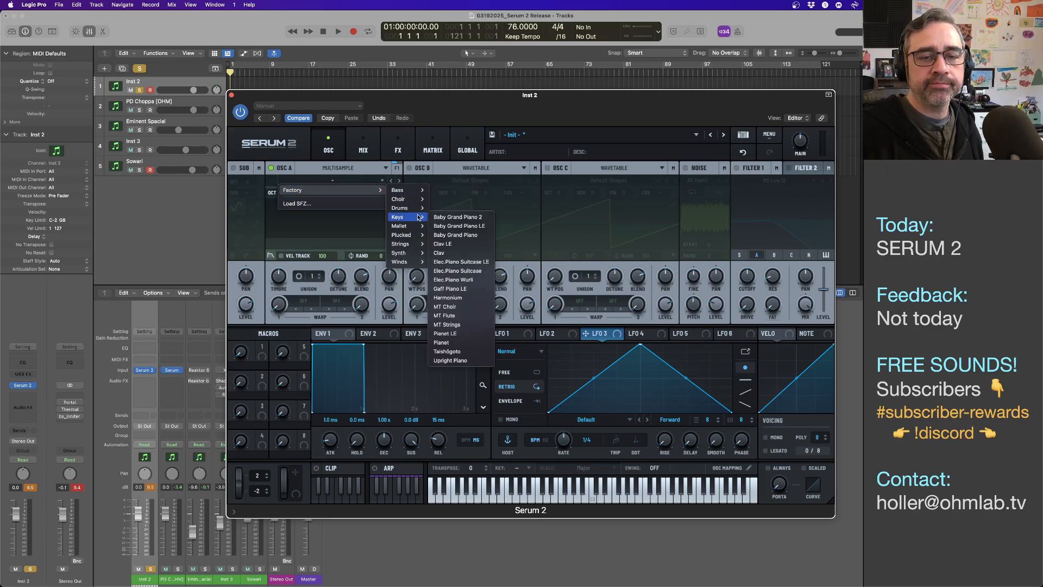
{"action": "mouse_move", "coordinate": [416, 229]}
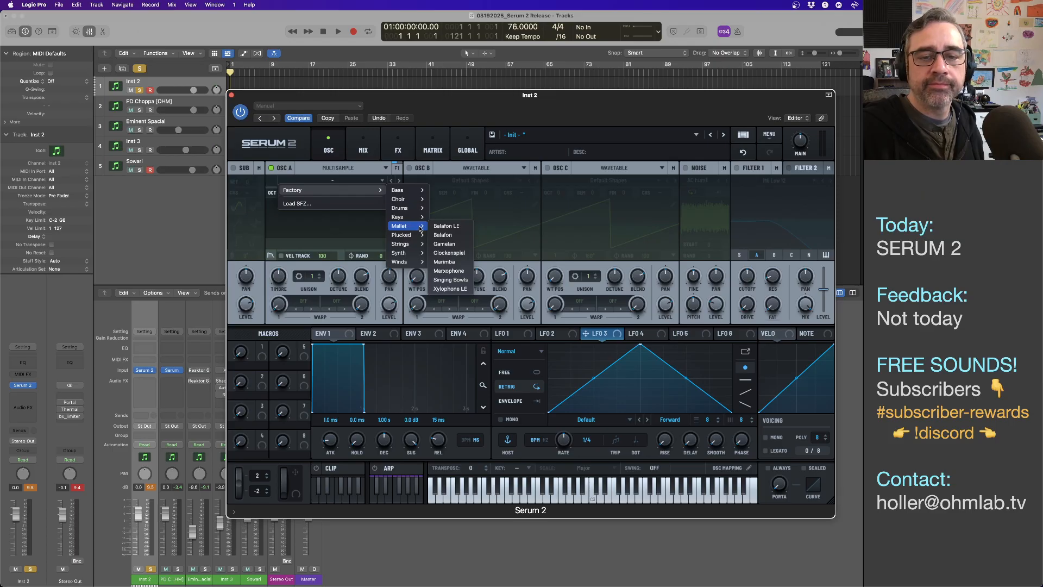
{"action": "left_click", "coordinate": [447, 243]}
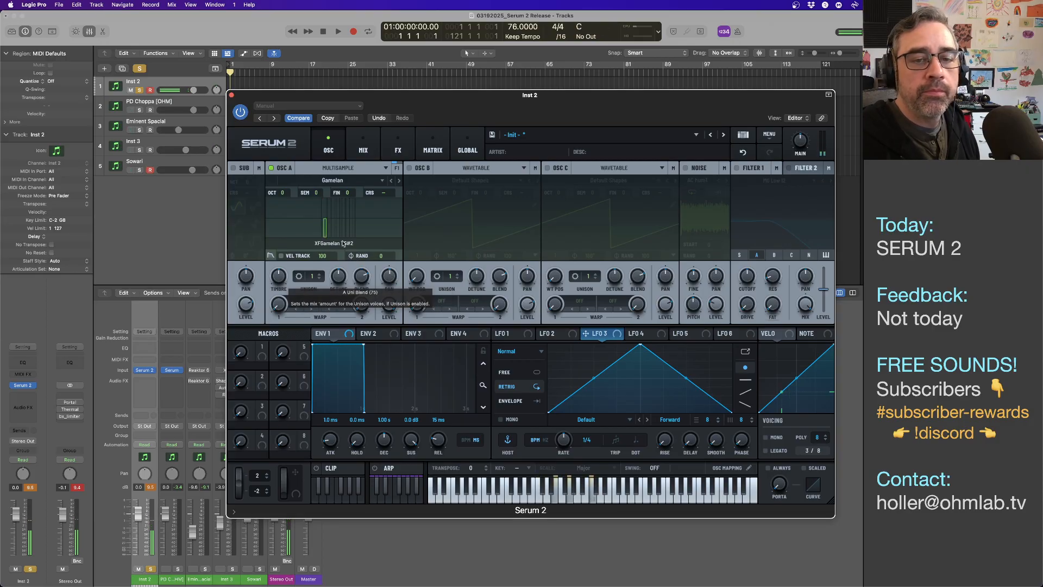
{"action": "left_click", "coordinate": [399, 181]}
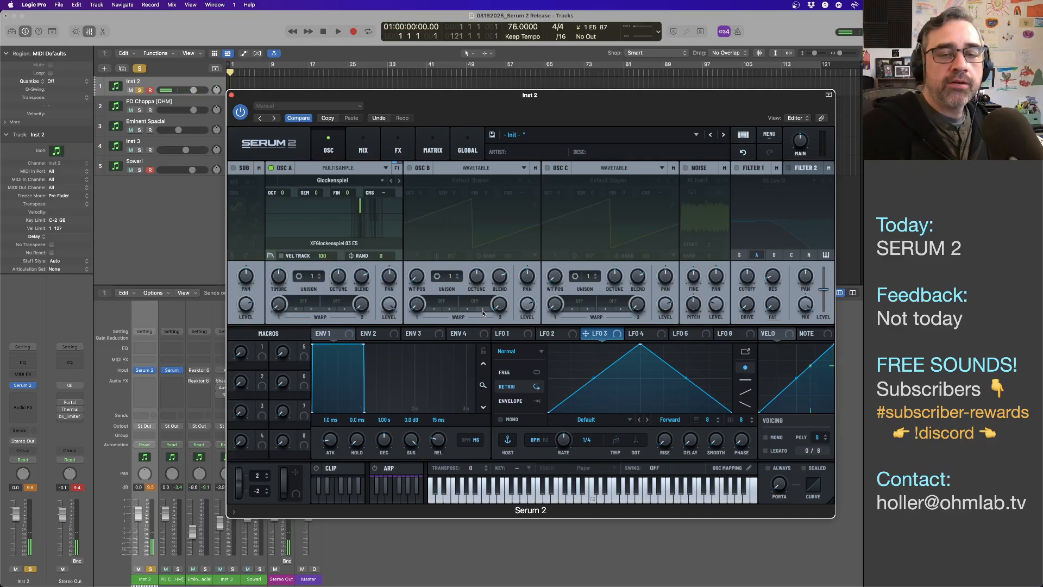
- Enable oscillator B and switch it from Wavetable to the Granular type
{"action": "left_click", "coordinate": [409, 168]}
{"action": "left_click", "coordinate": [480, 180]}
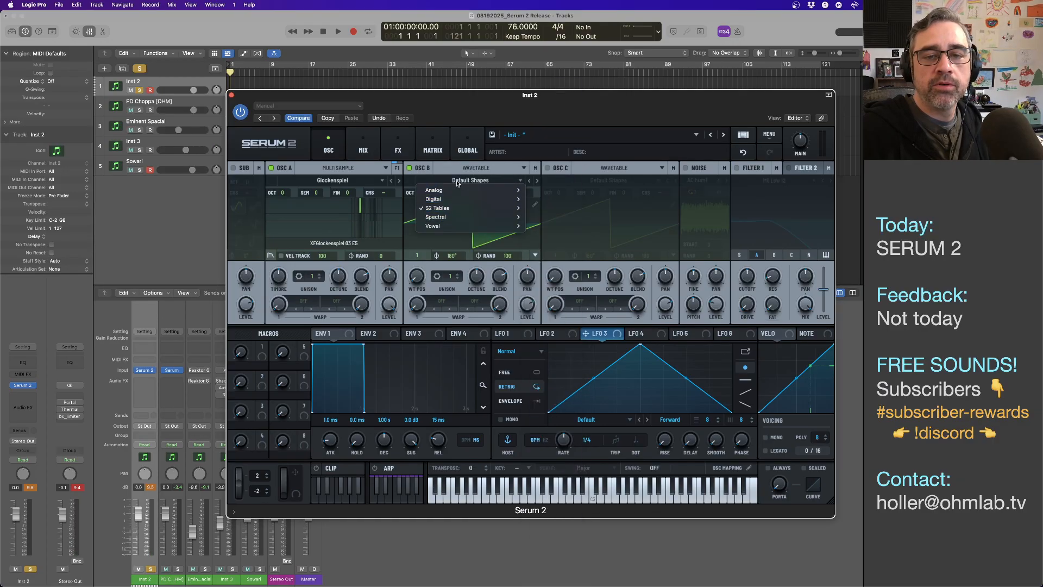
{"action": "left_click", "coordinate": [477, 168]}
{"action": "left_click", "coordinate": [477, 168]}
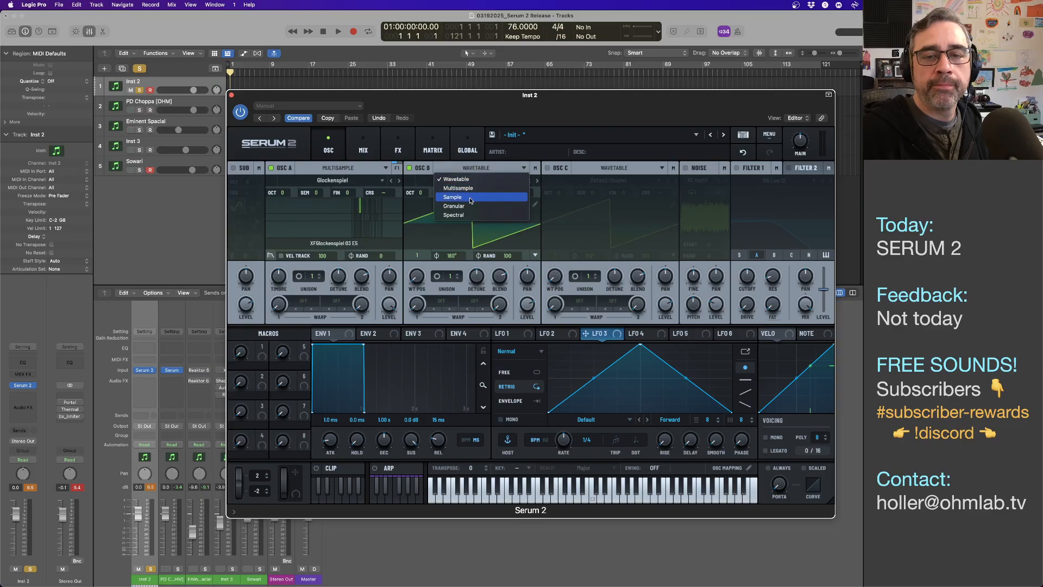
{"action": "left_click", "coordinate": [470, 206]}
- Load the factory Piano sample Breathy Pianoish into oscillator B
{"action": "left_click", "coordinate": [471, 182]}
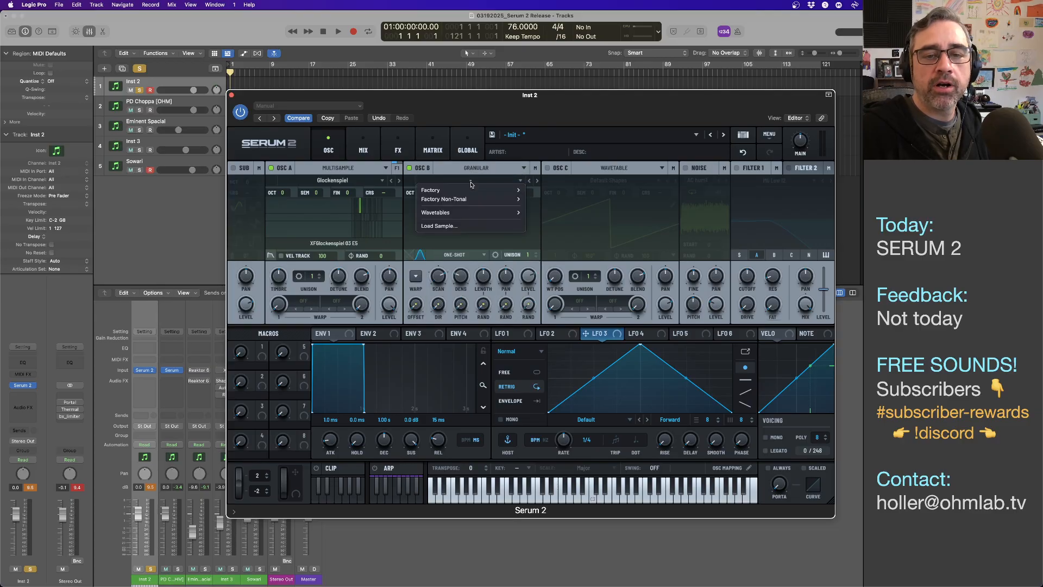
{"action": "mouse_move", "coordinate": [472, 192]}
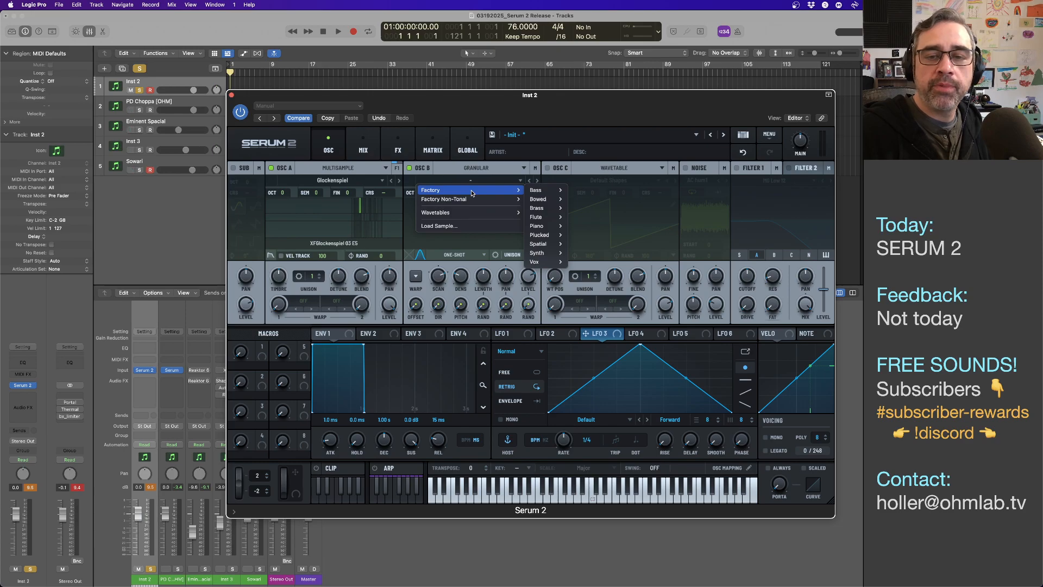
{"action": "mouse_move", "coordinate": [543, 217]}
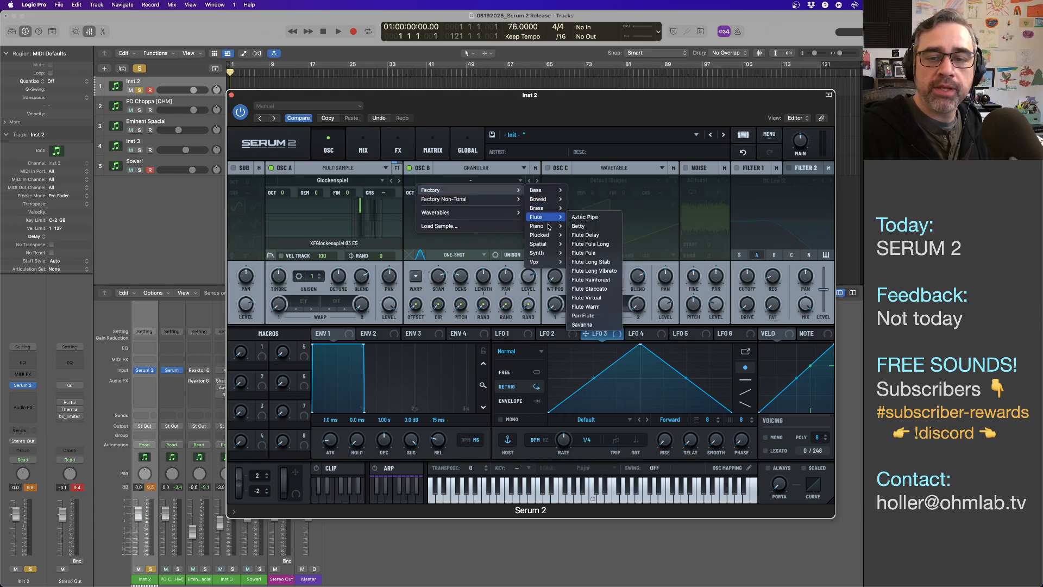
{"action": "mouse_move", "coordinate": [548, 253]}
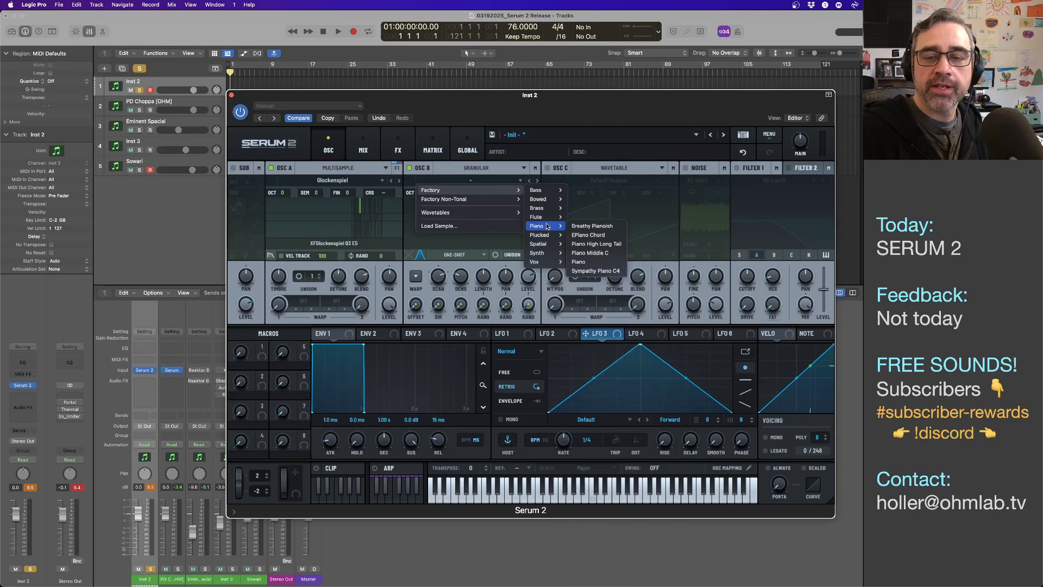
{"action": "left_click", "coordinate": [586, 226]}
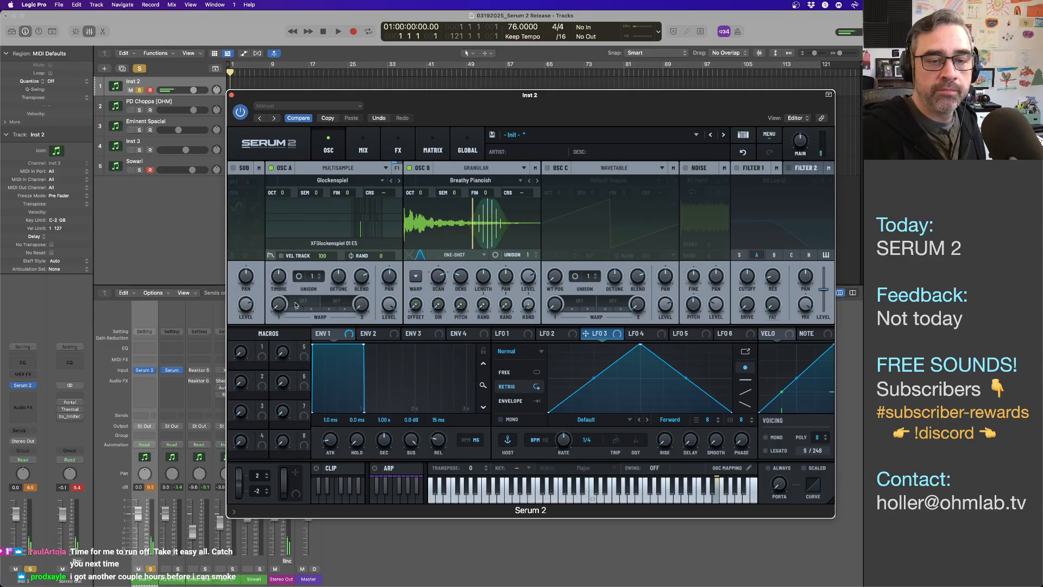
- Set oscillator A's first warp mode to FM (B) and raise its amount to about 87%
{"action": "left_click", "coordinate": [296, 308]}
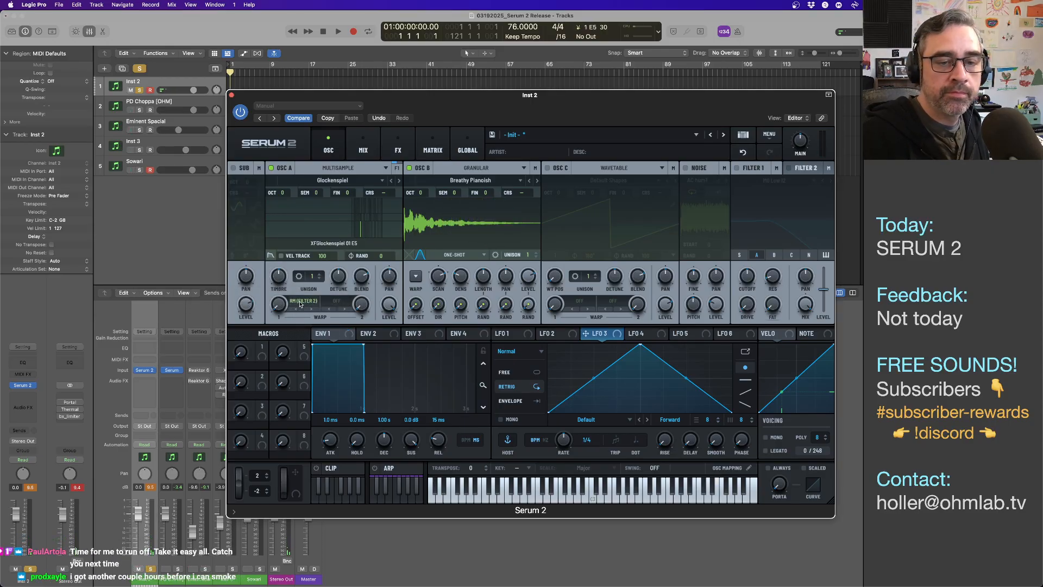
{"action": "left_click", "coordinate": [299, 304]}
{"action": "mouse_move", "coordinate": [326, 337]}
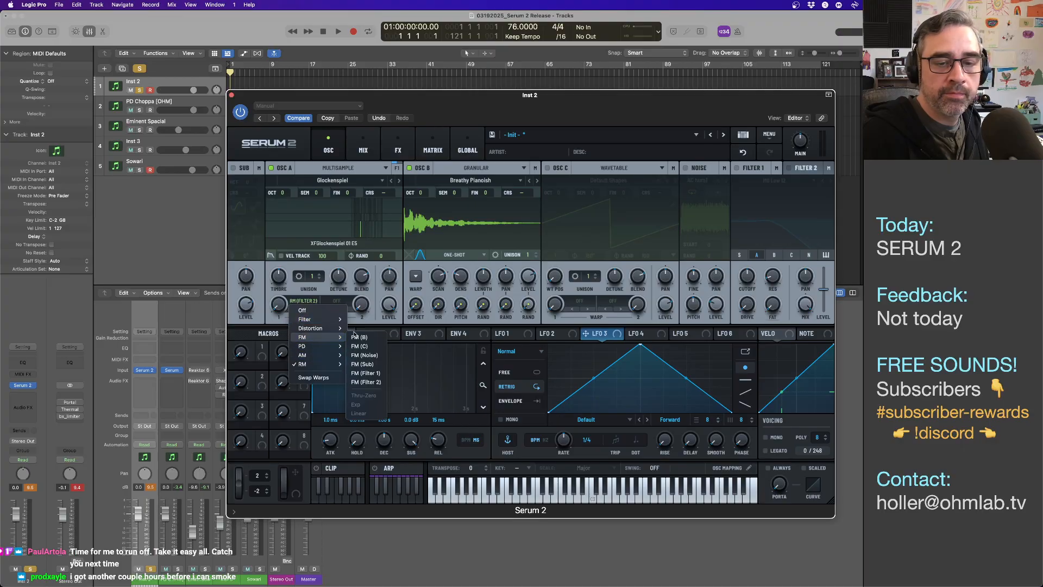
{"action": "left_click", "coordinate": [371, 337]}
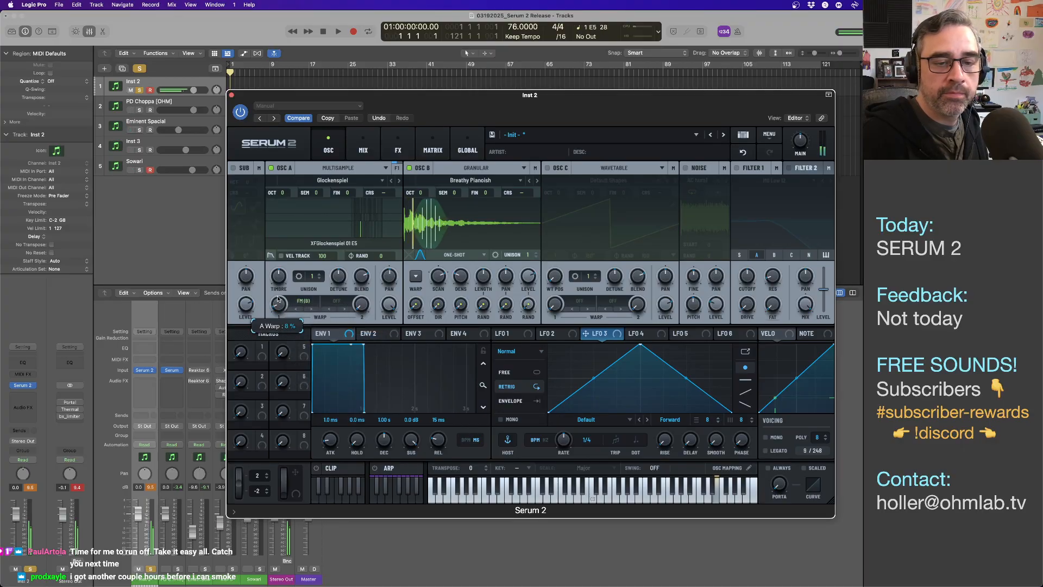
{"action": "mouse_move", "coordinate": [278, 280]}
{"action": "left_mouse_down"}
{"action": "mouse_move", "coordinate": [279, 239]}
{"action": "mouse_move", "coordinate": [279, 271]}
{"action": "left_mouse_up"}
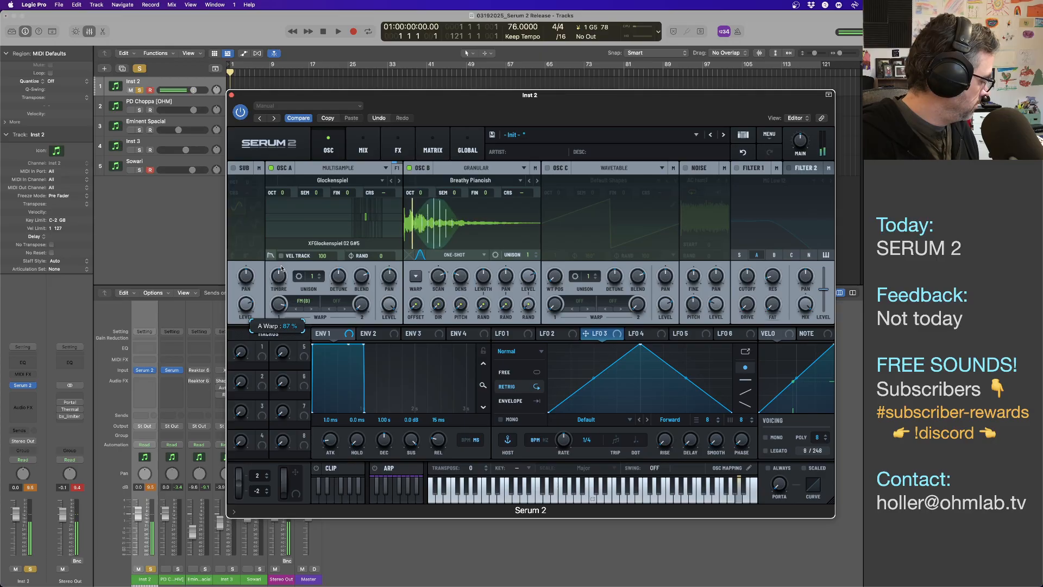
- Change oscillator A's first warp mode to RM (B)
{"action": "left_click", "coordinate": [303, 300]}
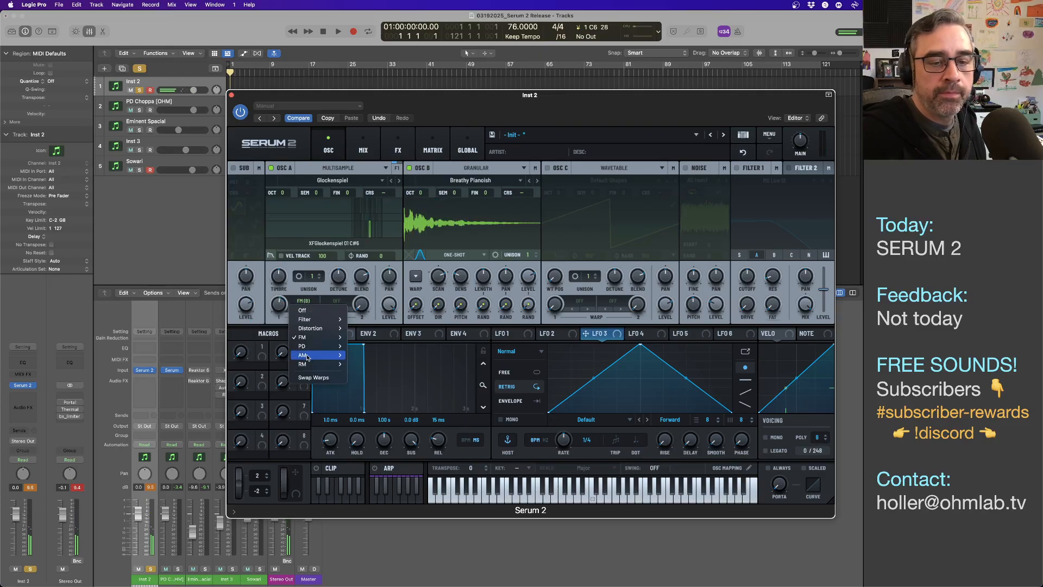
{"action": "mouse_move", "coordinate": [321, 364]}
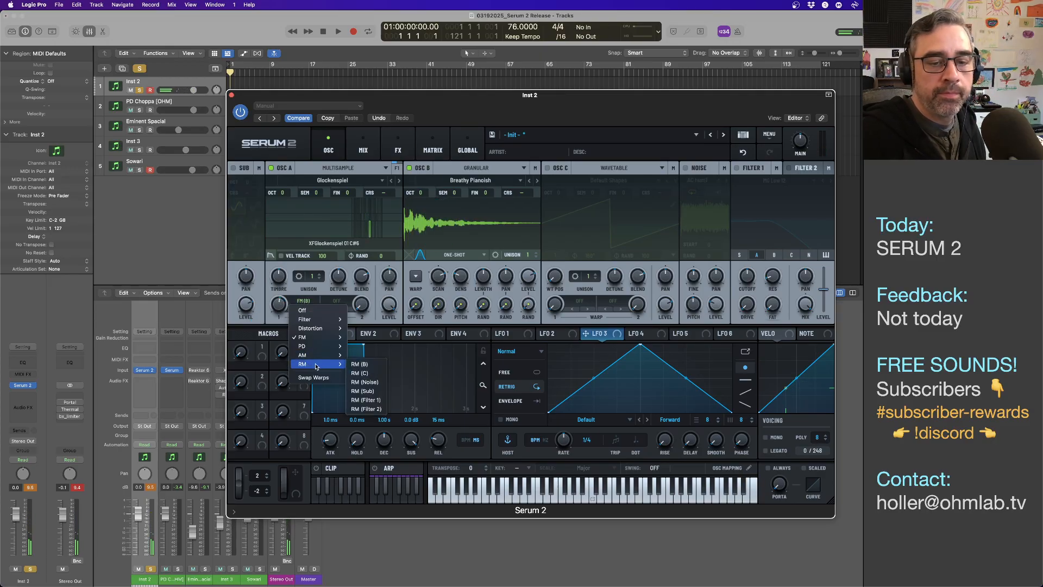
{"action": "left_click", "coordinate": [366, 365]}
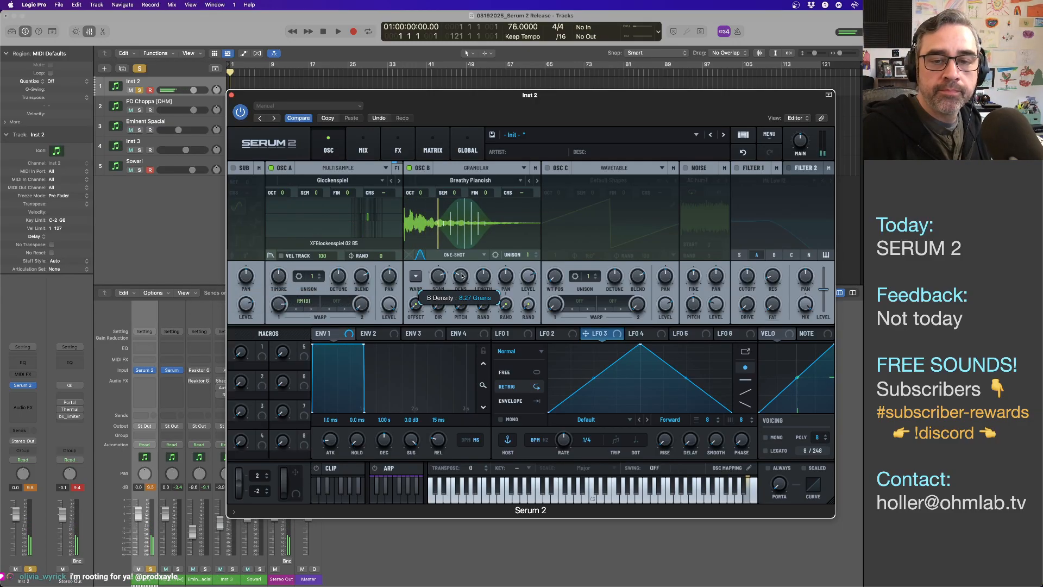
- Adjust oscillator B's grain density and random pitch, and raise its level to about 91%
{"action": "left_click_drag", "start_coordinate": [461, 276], "coordinate": [486, 262]}
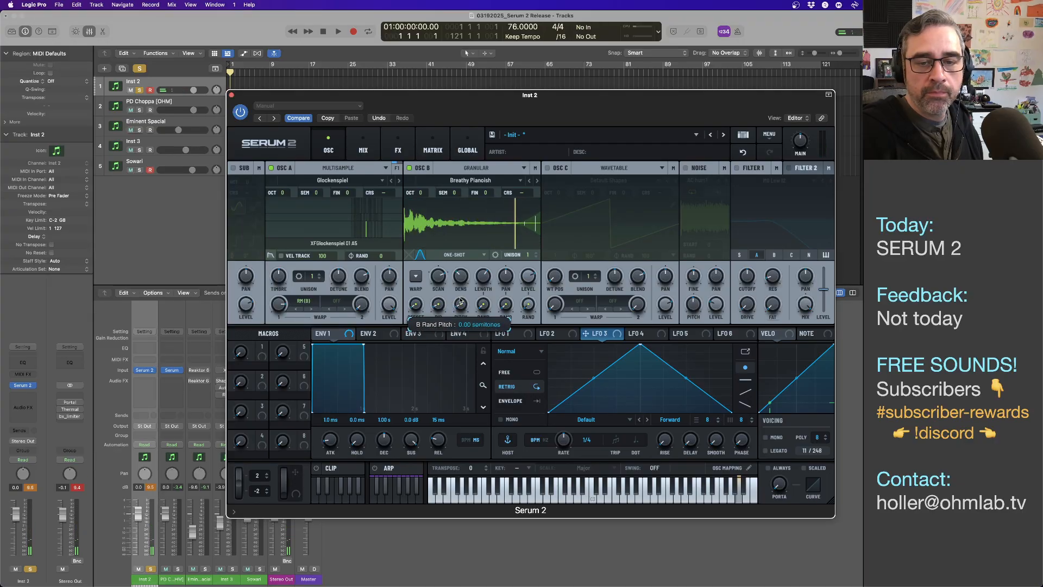
{"action": "left_click_drag", "start_coordinate": [460, 301], "coordinate": [460, 288]}
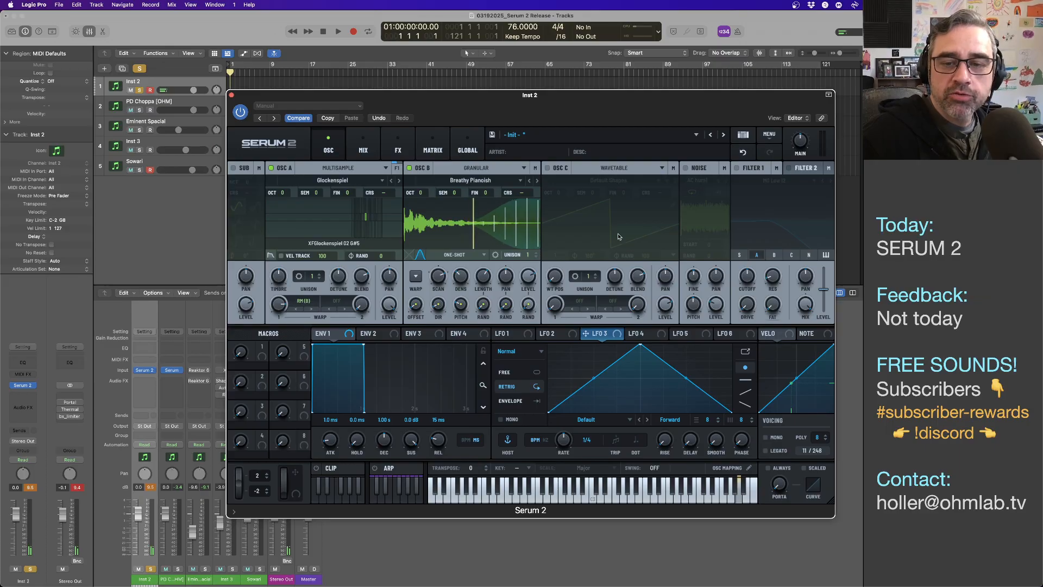
{"action": "left_click_drag", "start_coordinate": [526, 277], "coordinate": [525, 265]}
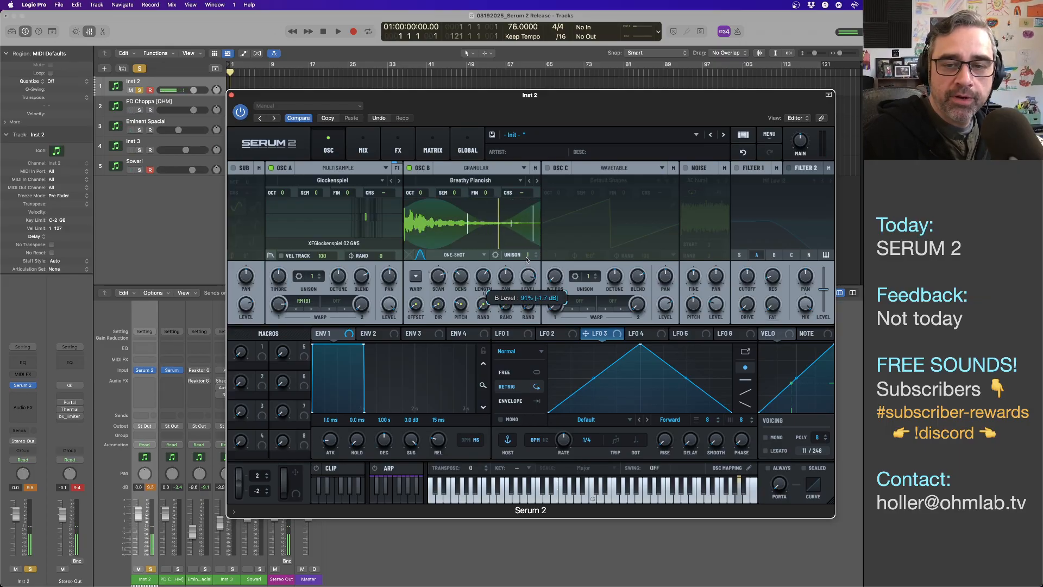
- Fine-tune the amount of random pitch applied to oscillator B's grains
{"action": "mouse_move", "coordinate": [484, 305]}
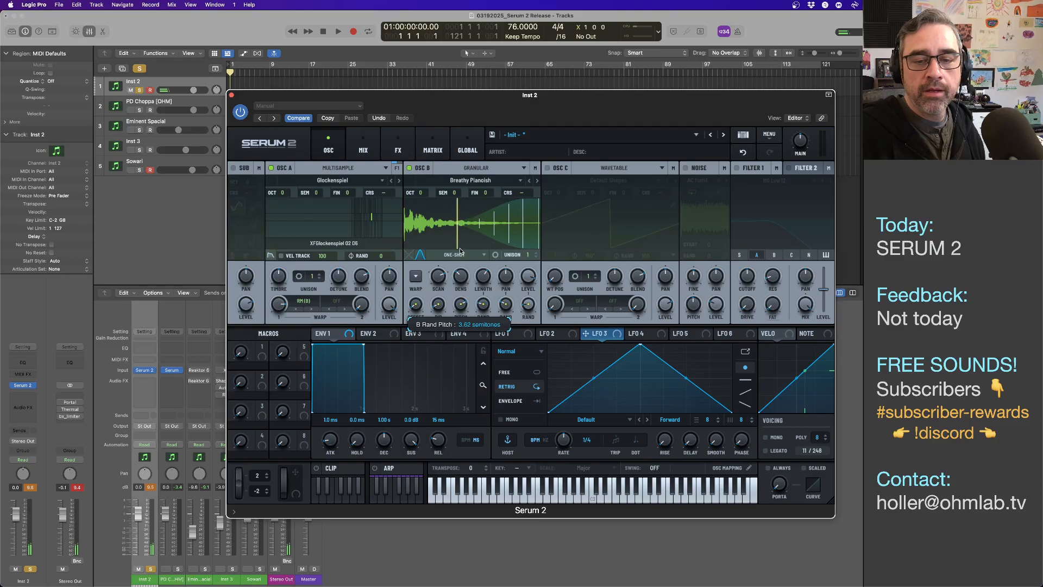
{"action": "mouse_move", "coordinate": [460, 251]}
{"action": "left_mouse_down"}
{"action": "mouse_move", "coordinate": [460, 238]}
{"action": "mouse_move", "coordinate": [461, 253]}
{"action": "left_mouse_up"}
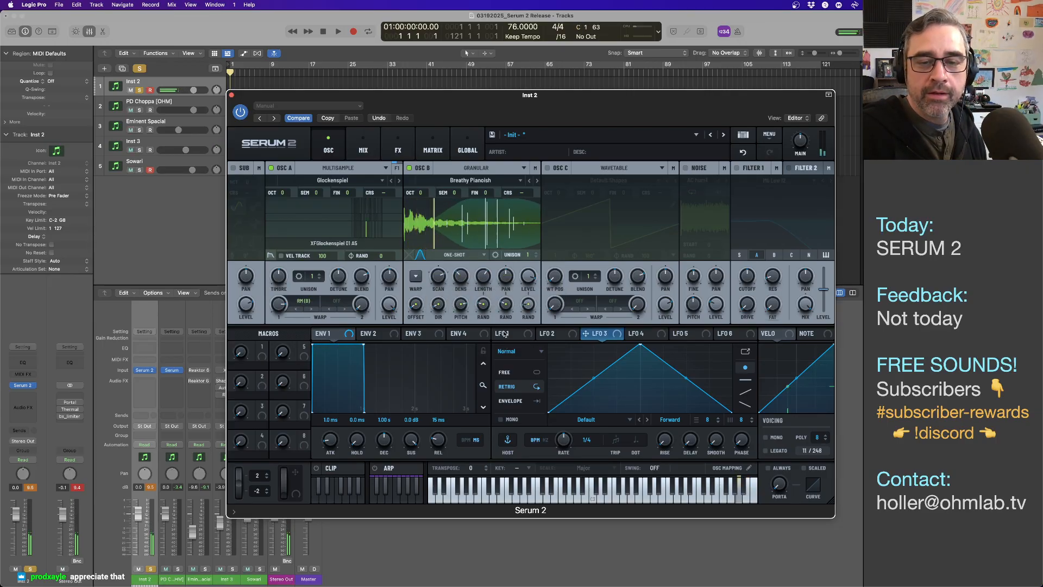
{"action": "left_click_drag", "start_coordinate": [461, 308], "coordinate": [460, 296]}
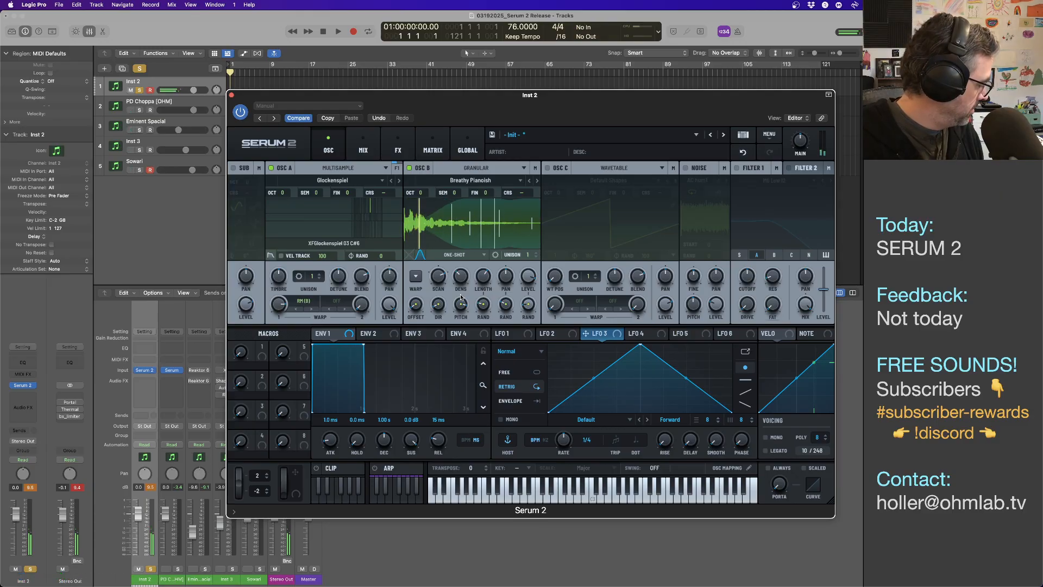
- Try a longer grain length in oscillator B and bring it back down somewhat
{"action": "mouse_move", "coordinate": [484, 288]}
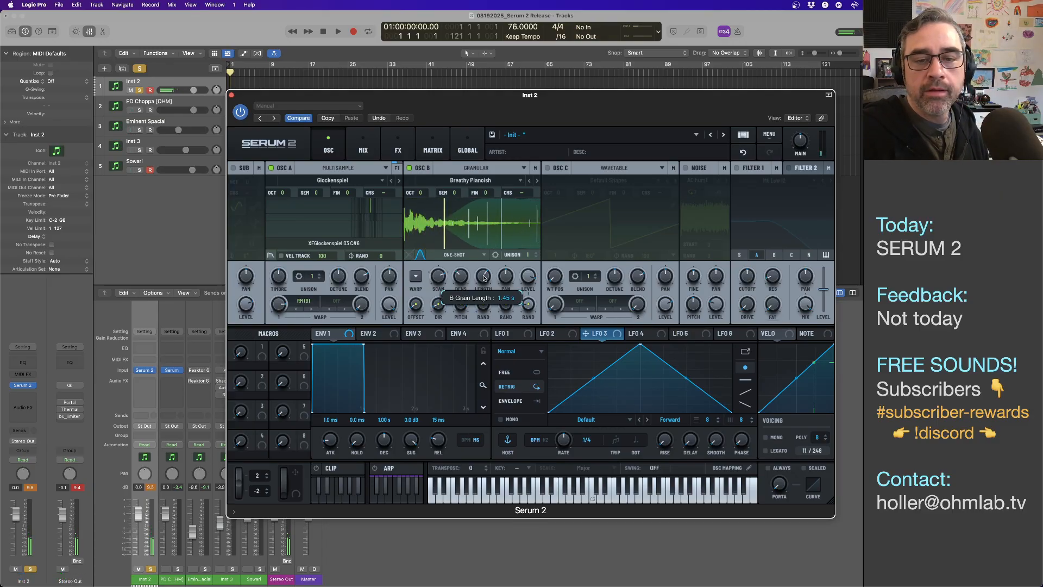
{"action": "left_click_drag", "start_coordinate": [484, 288], "coordinate": [483, 246]}
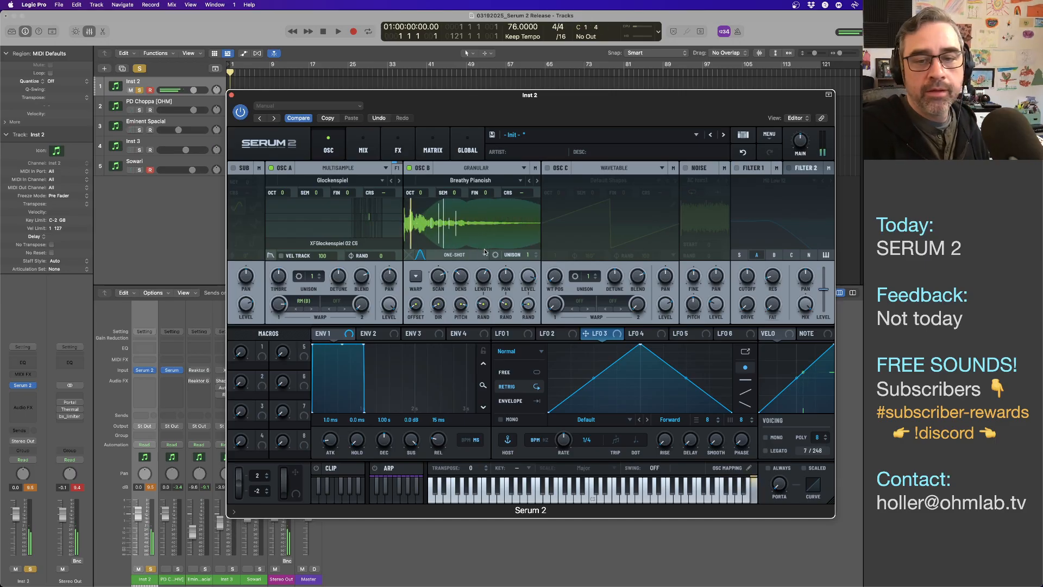
{"action": "mouse_move", "coordinate": [483, 283]}
{"action": "left_mouse_down"}
{"action": "mouse_move", "coordinate": [487, 272]}
{"action": "mouse_move", "coordinate": [482, 294]}
{"action": "left_mouse_up"}
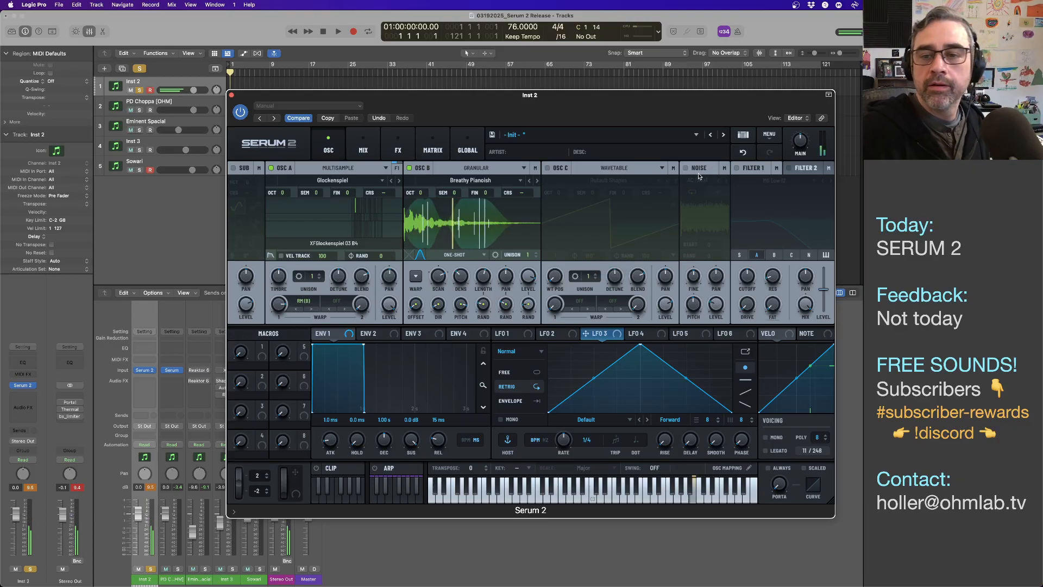
- Enable oscillator C and switch its type from Wavetable to Sample
{"action": "left_click", "coordinate": [548, 168]}
{"action": "left_click", "coordinate": [624, 167]}
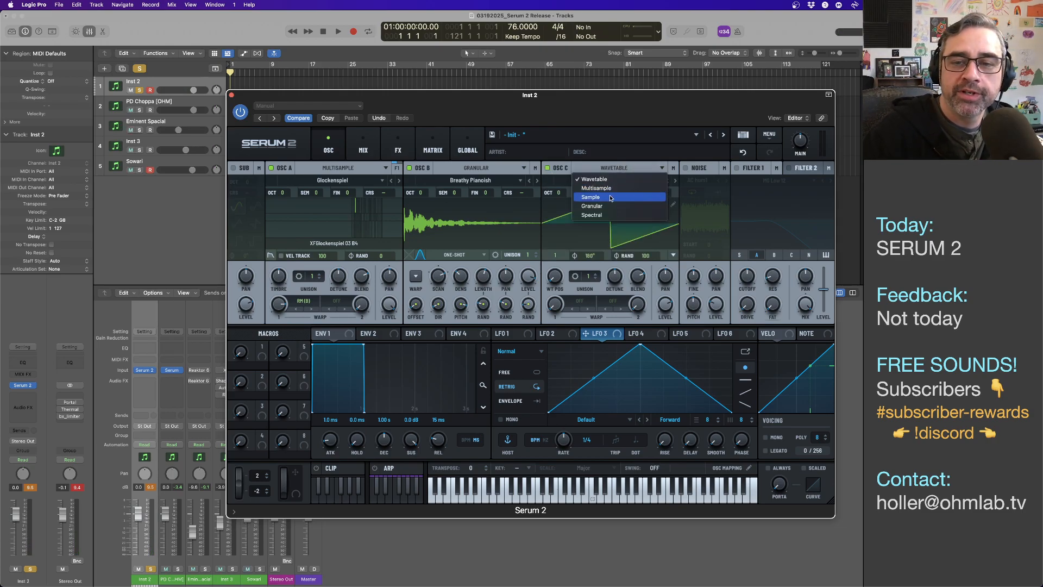
{"action": "left_click", "coordinate": [610, 197]}
- Load the factory bowed sample Doubled Tension into oscillator C
{"action": "left_click", "coordinate": [609, 180]}
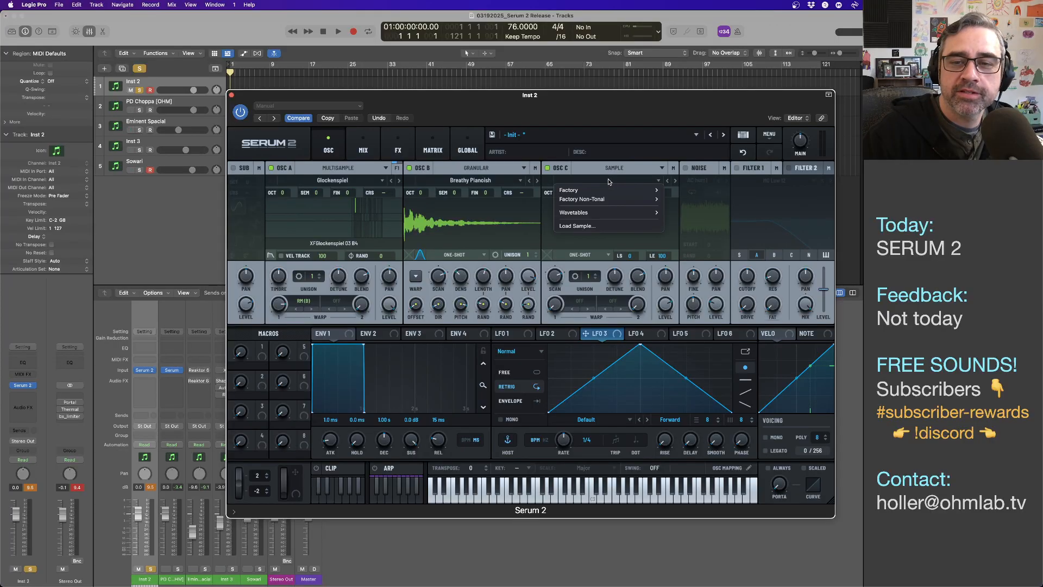
{"action": "mouse_move", "coordinate": [616, 189]}
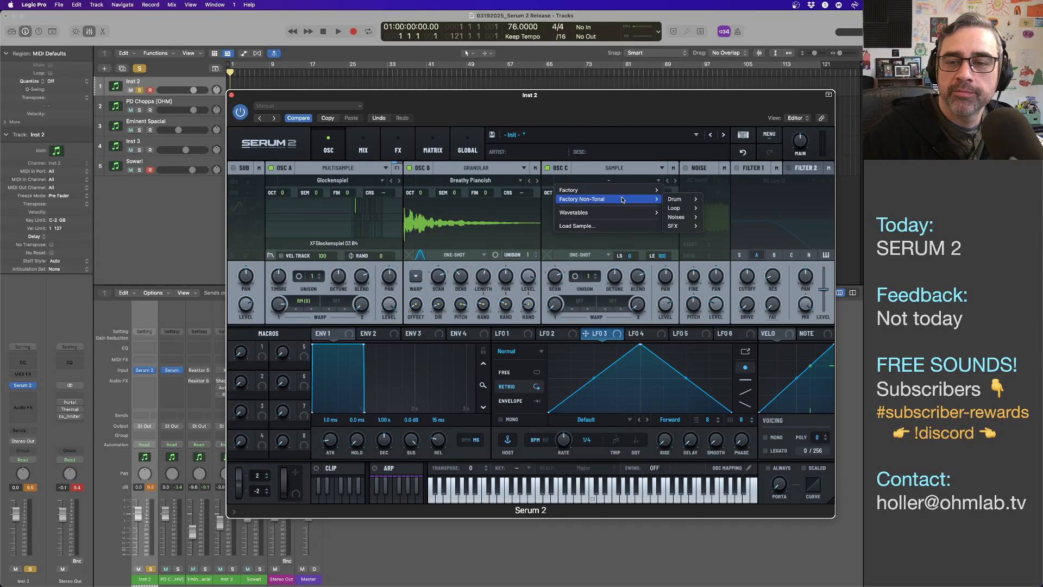
{"action": "mouse_move", "coordinate": [679, 217]}
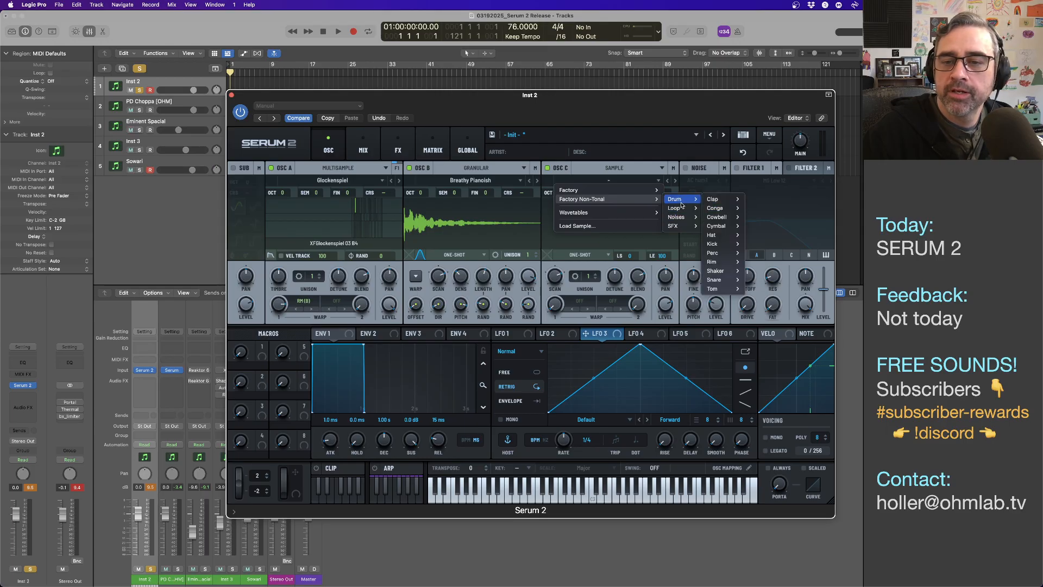
{"action": "mouse_move", "coordinate": [727, 218]}
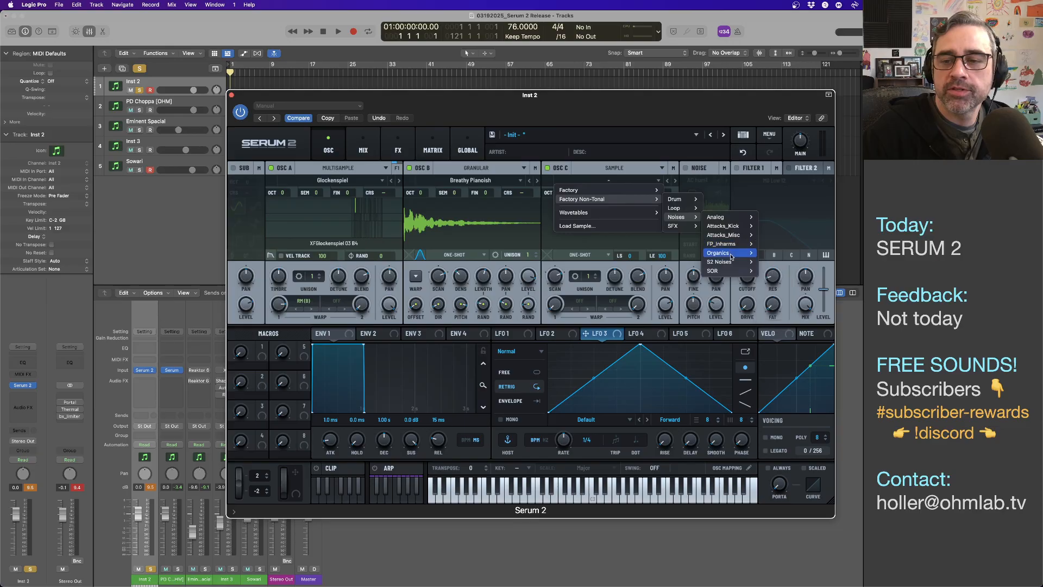
{"action": "mouse_move", "coordinate": [731, 262]}
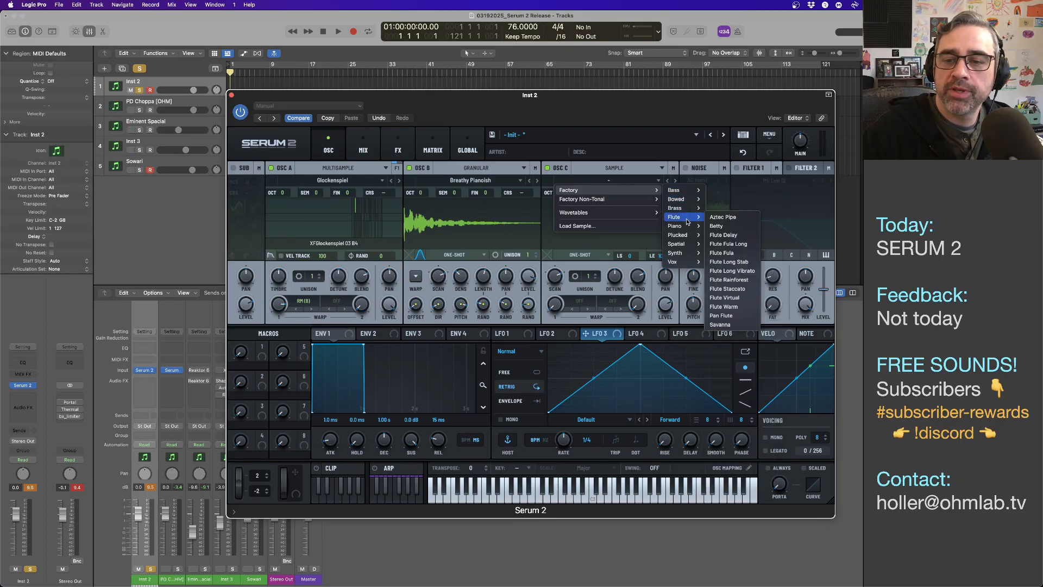
{"action": "mouse_move", "coordinate": [686, 260]}
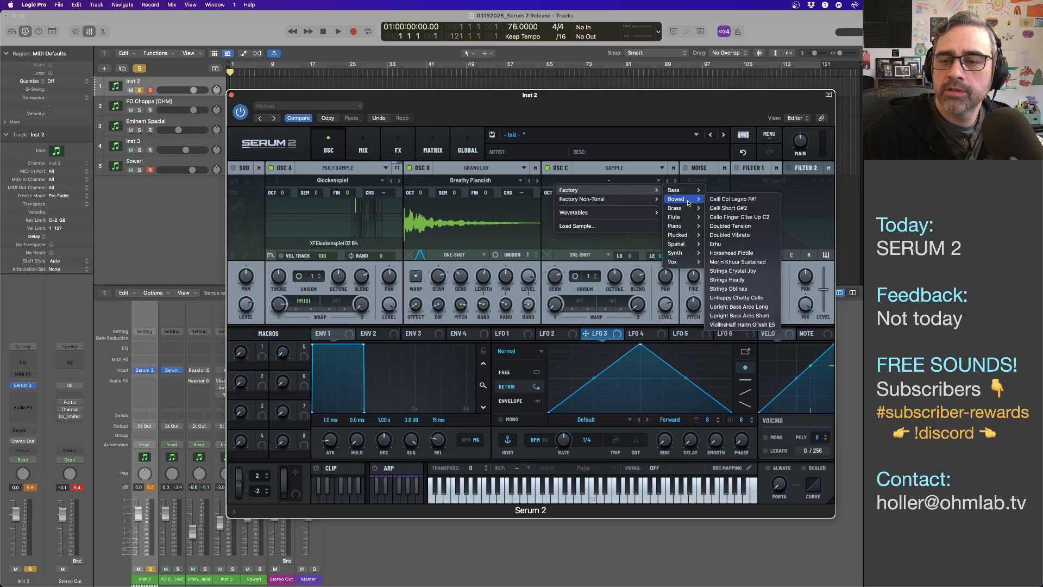
{"action": "left_click", "coordinate": [728, 226]}
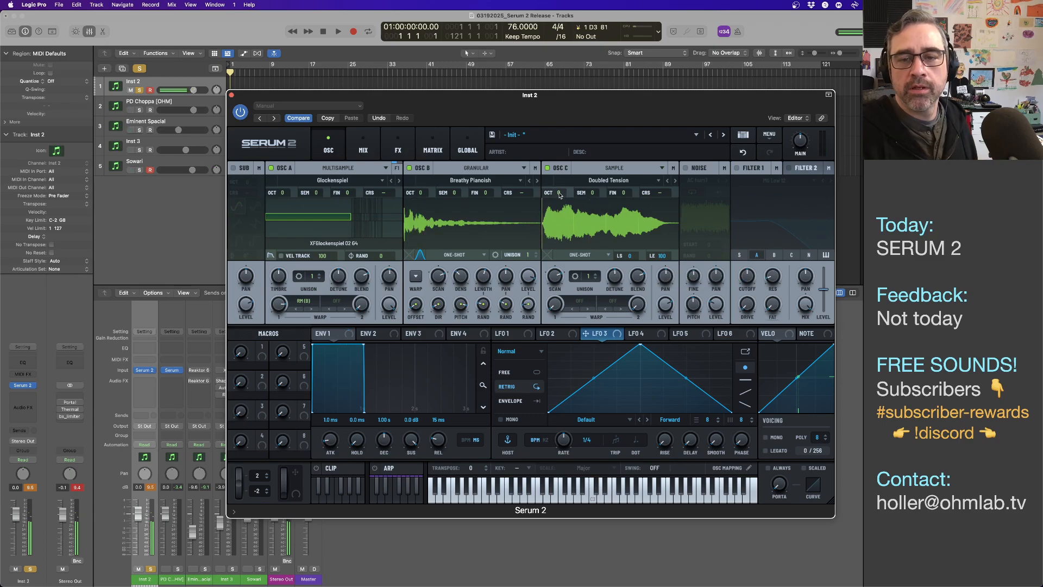
- Tune oscillator C to octave -4 and semitone -12, and give it 2 unison voices with reduced detune
{"action": "left_click_drag", "start_coordinate": [559, 195], "coordinate": [555, 252]}
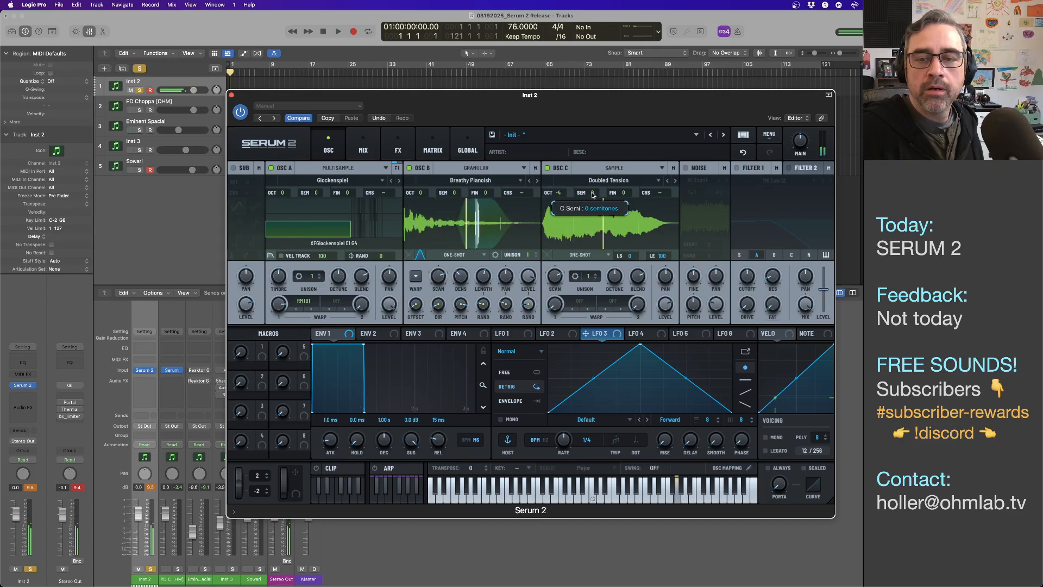
{"action": "left_click_drag", "start_coordinate": [592, 195], "coordinate": [592, 271]}
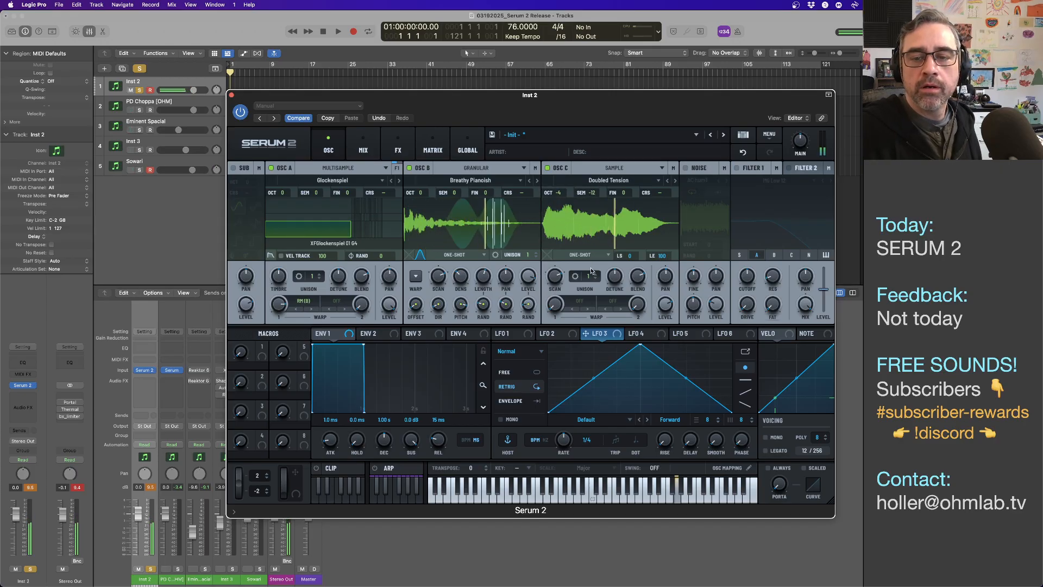
{"action": "left_click", "coordinate": [592, 272]}
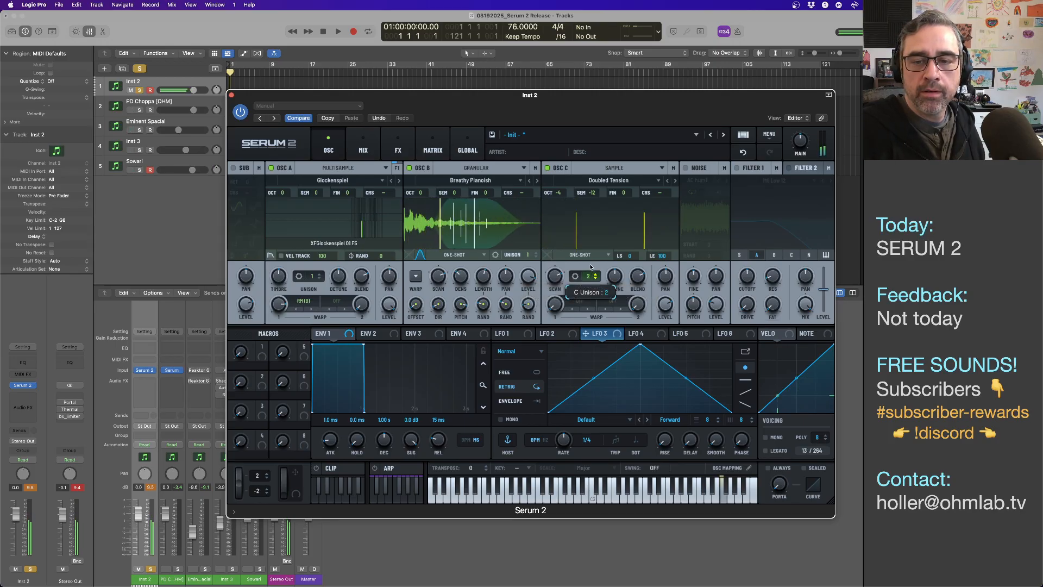
{"action": "left_click_drag", "start_coordinate": [616, 276], "coordinate": [617, 306]}
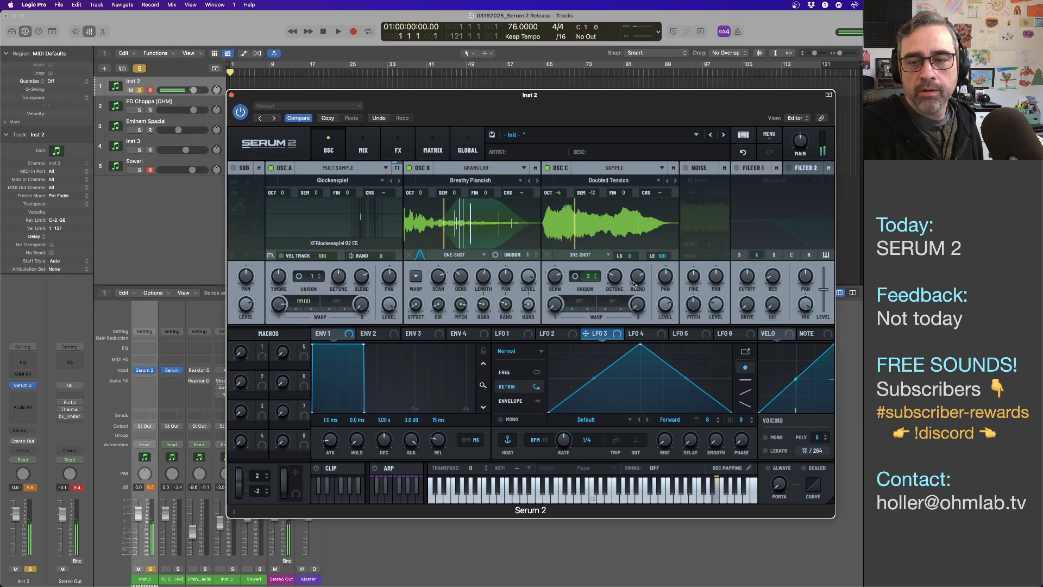
{"action": "mouse_move", "coordinate": [636, 279]}
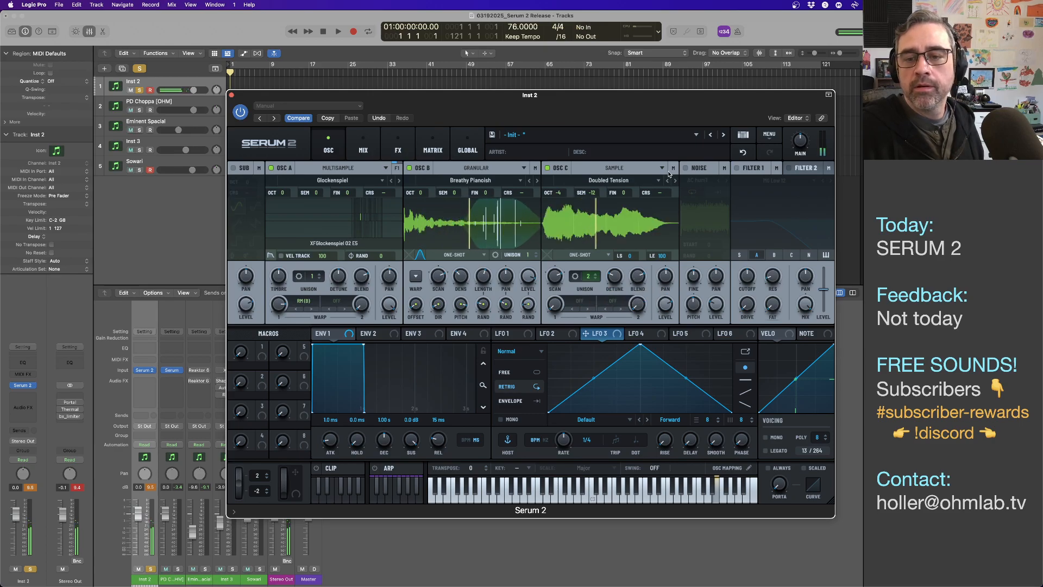
- Raise oscillator C's level and fine-tune oscillator B's level to balance the two layers
{"action": "left_click_drag", "start_coordinate": [668, 309], "coordinate": [668, 285]}
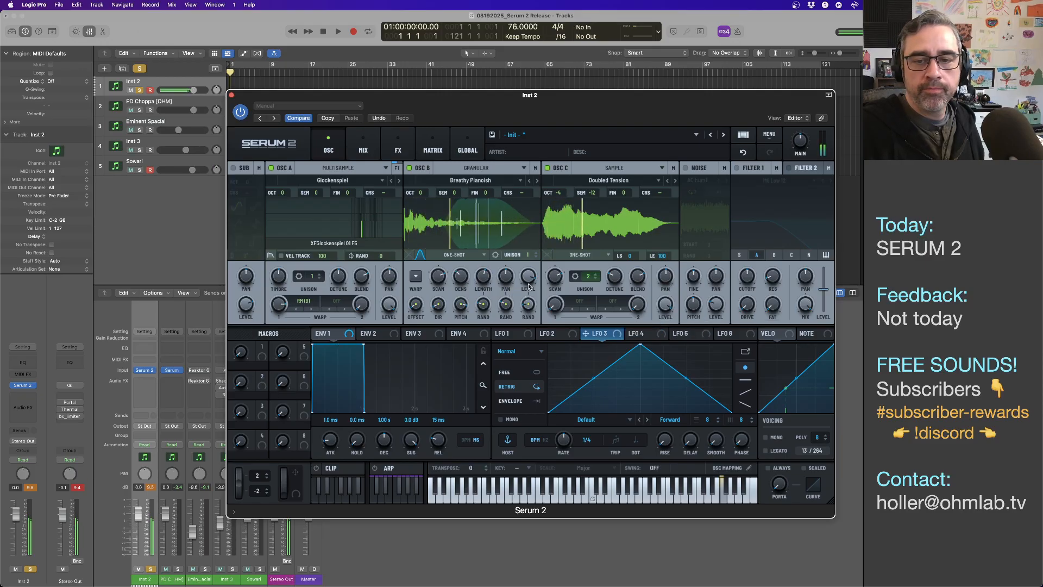
{"action": "left_click_drag", "start_coordinate": [530, 286], "coordinate": [530, 283]}
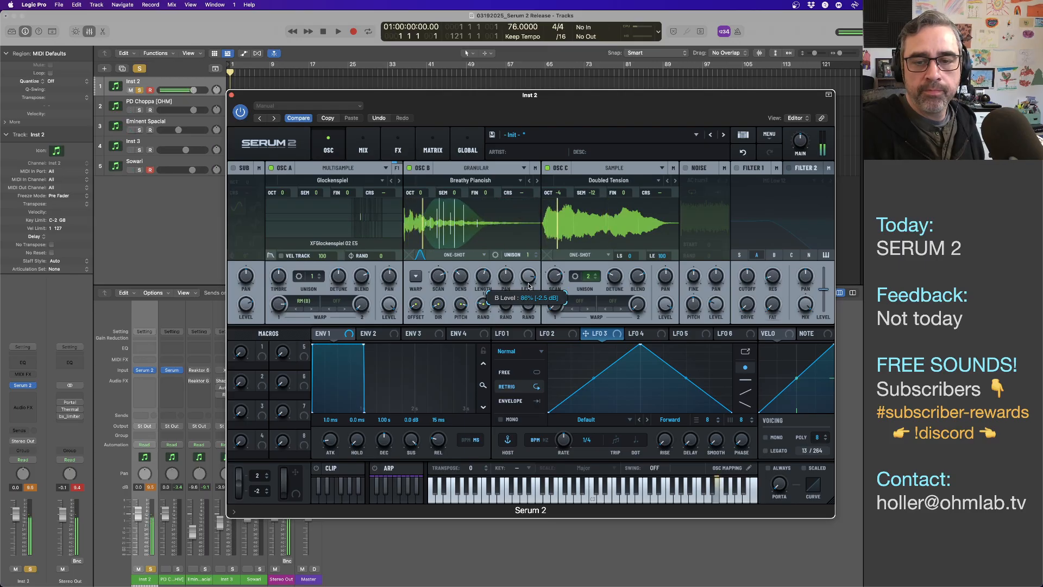
{"action": "left_click_drag", "start_coordinate": [528, 286], "coordinate": [527, 286]}
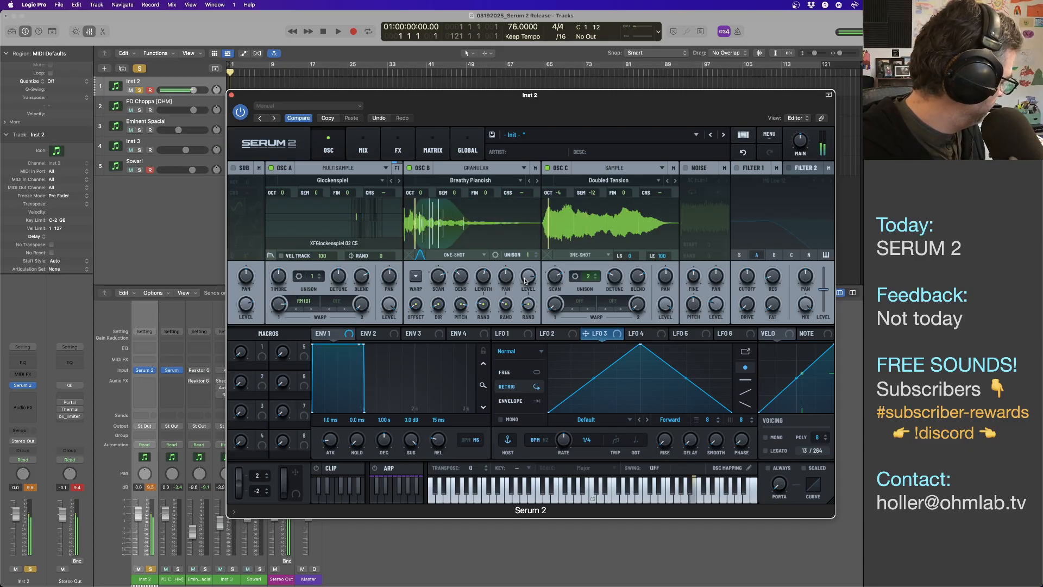
{"action": "left_click_drag", "start_coordinate": [530, 280], "coordinate": [531, 276]}
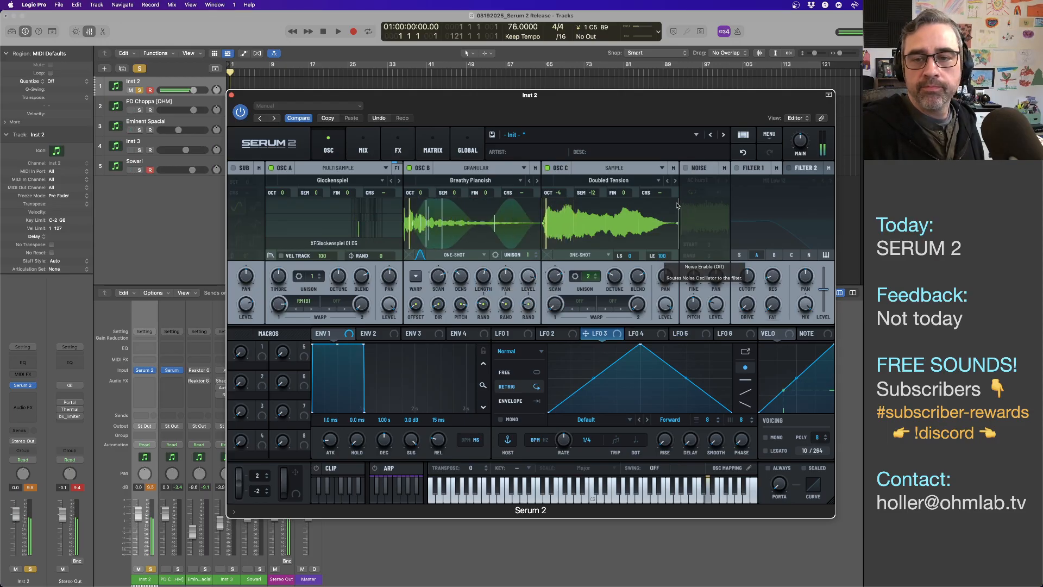
- Enable the noise oscillator and turn off oscillators B and C to hear the noise more clearly
{"action": "left_click", "coordinate": [685, 168]}
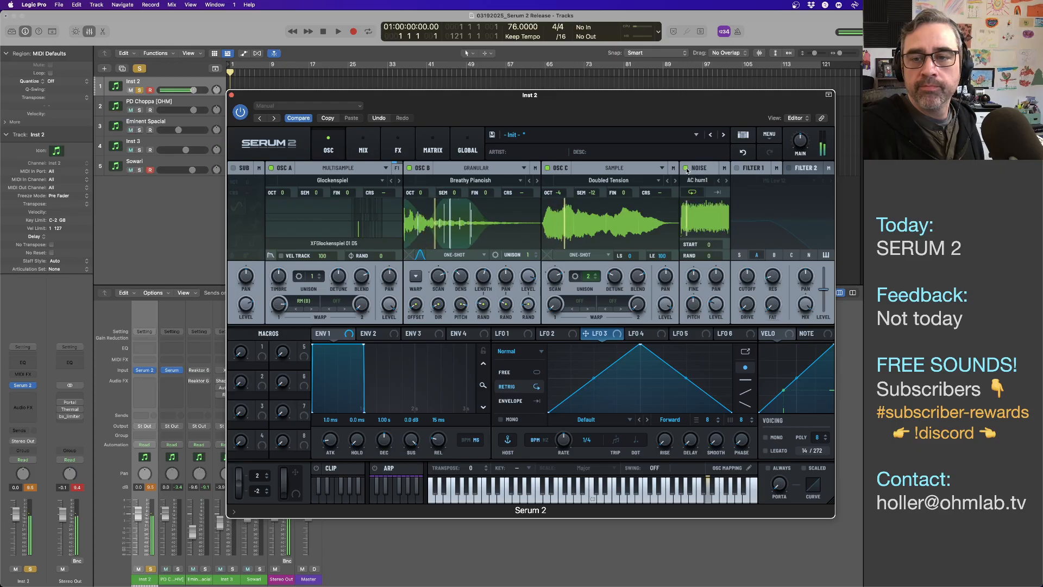
{"action": "left_click", "coordinate": [701, 180]}
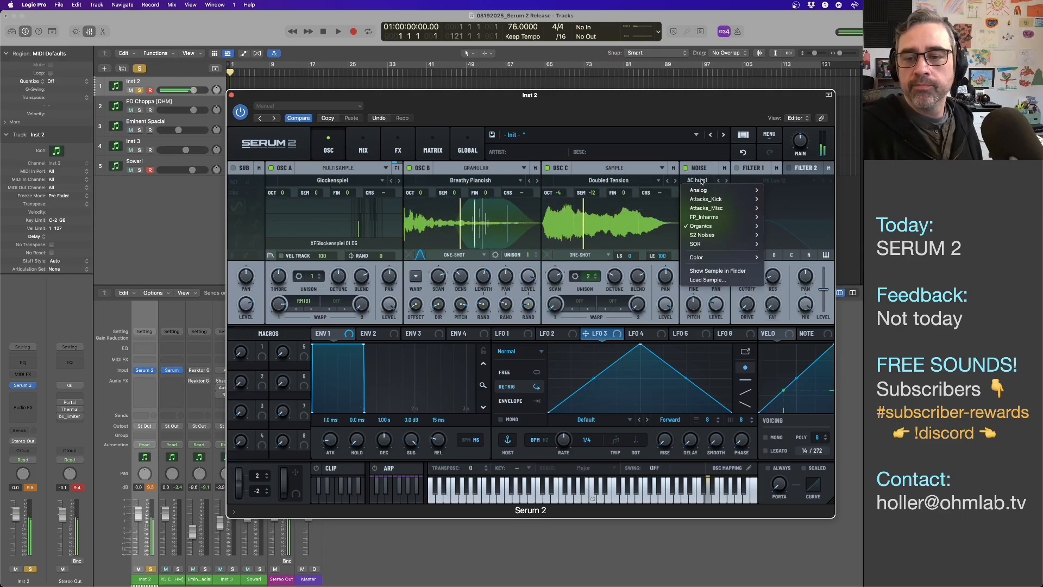
{"action": "left_click", "coordinate": [272, 169]}
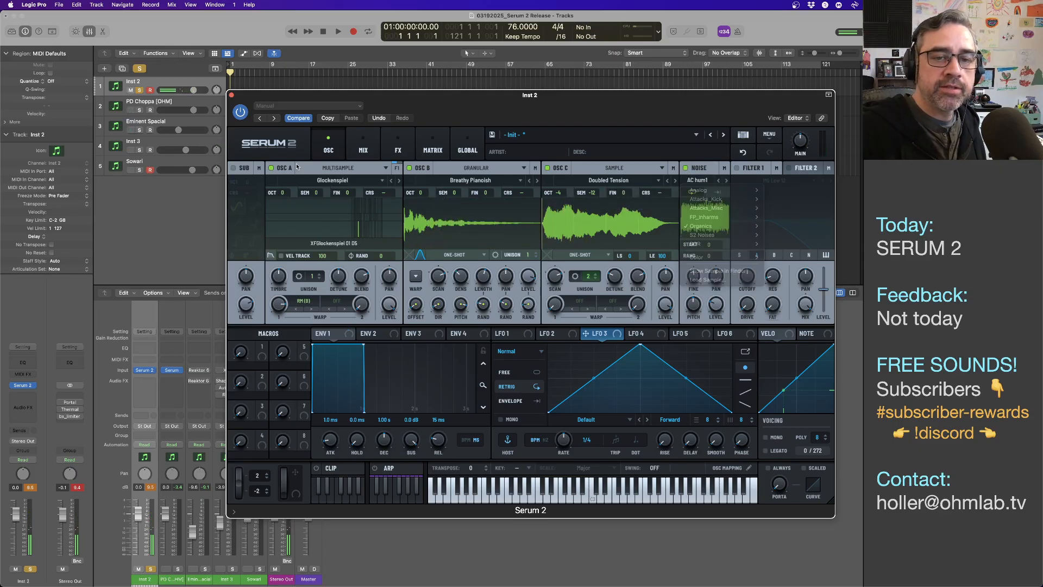
{"action": "left_click", "coordinate": [409, 167]}
{"action": "left_click", "coordinate": [548, 168]}
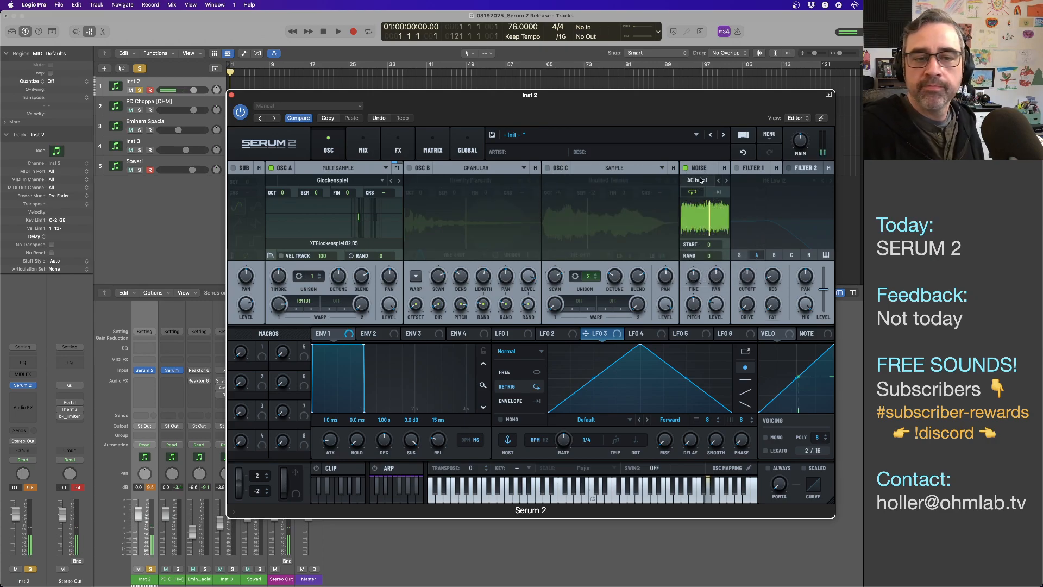
- Load the FP_Inharms sample Inharmx 2 into the noise oscillator, auditioning Inharmx 0 and 1 first
{"action": "left_click", "coordinate": [701, 181]}
{"action": "mouse_move", "coordinate": [714, 218]}
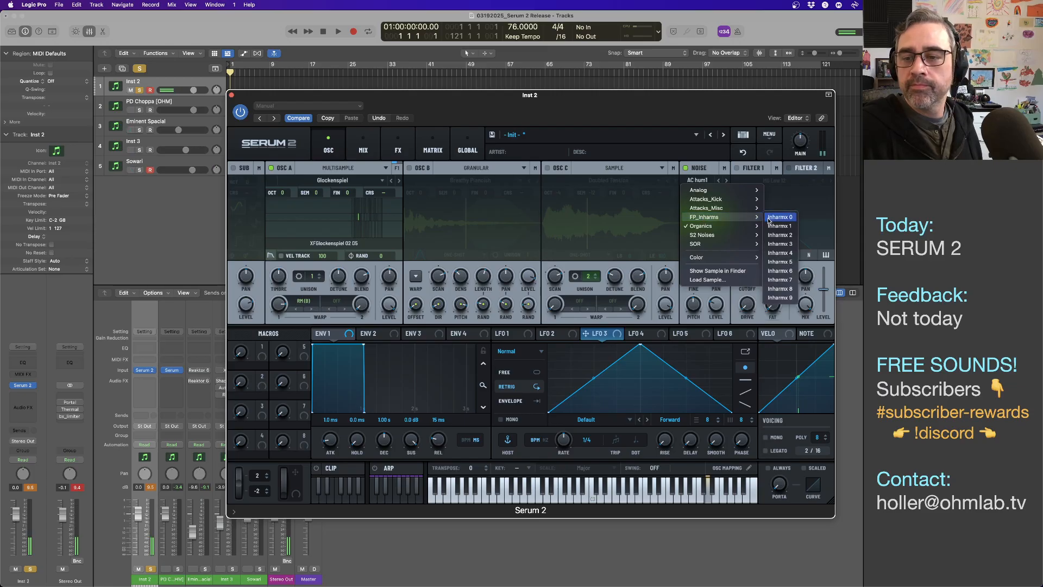
{"action": "left_click", "coordinate": [770, 218]}
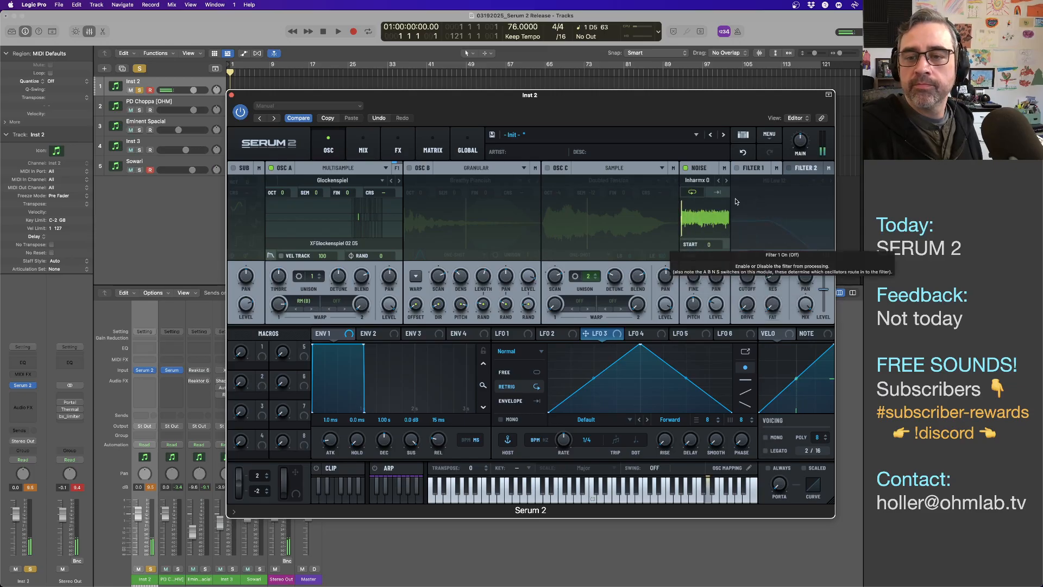
{"action": "left_click", "coordinate": [727, 181]}
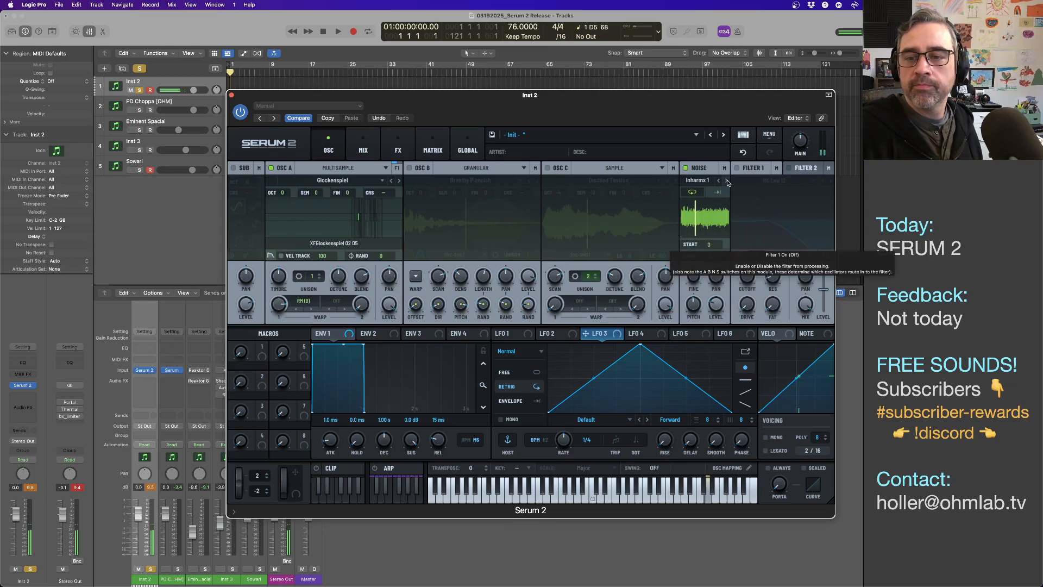
{"action": "left_click", "coordinate": [728, 181]}
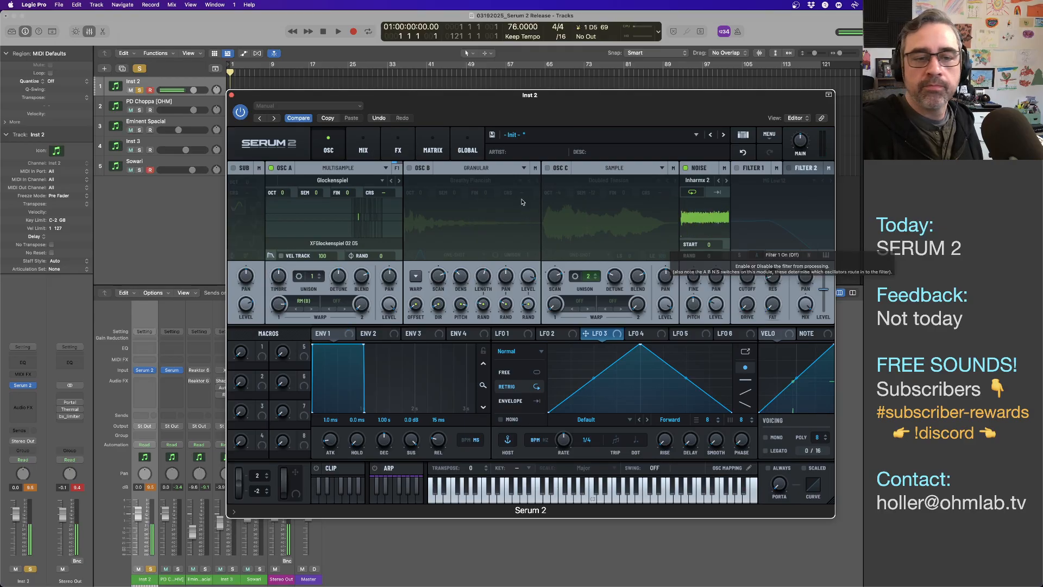
- Turn oscillators B and C back on and lower the noise oscillator's level in the mix
{"action": "left_click", "coordinate": [409, 169]}
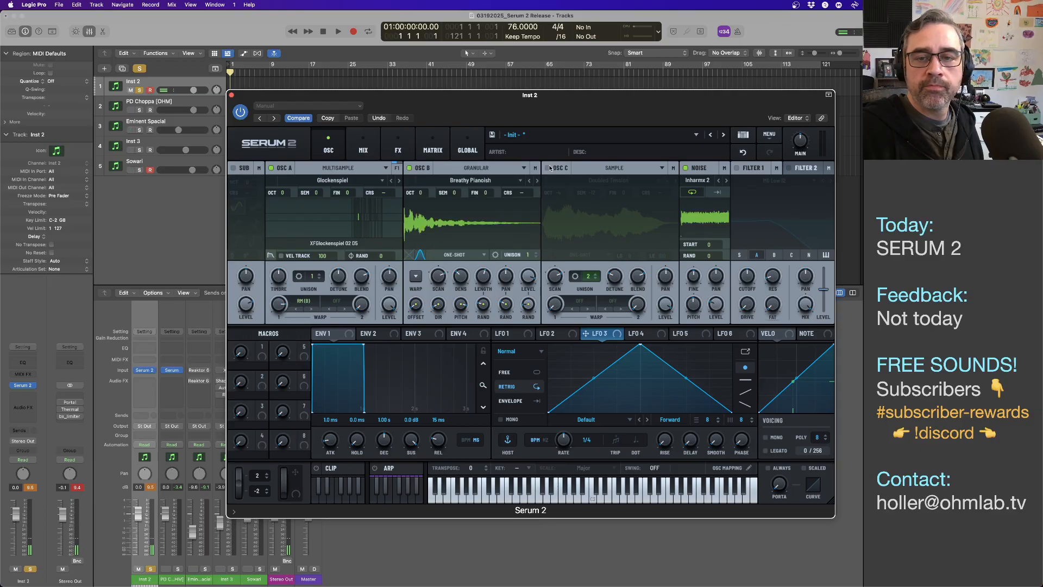
{"action": "left_click", "coordinate": [547, 169]}
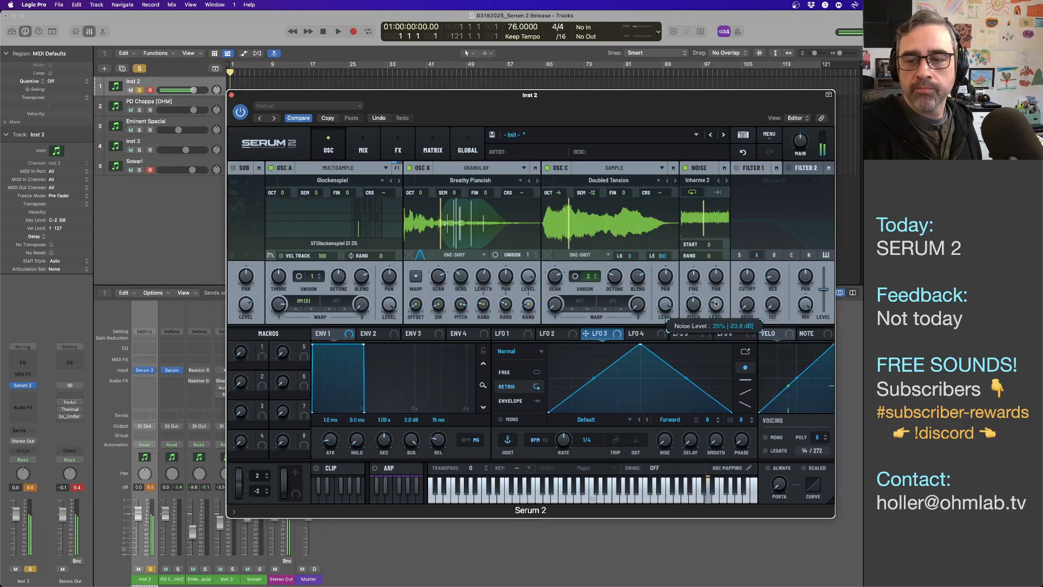
{"action": "left_click_drag", "start_coordinate": [716, 303], "coordinate": [716, 307]}
- Set envelope 1's release to 60 ms and its attack to 4.1 ms
{"action": "left_click_drag", "start_coordinate": [438, 441], "coordinate": [421, 437]}
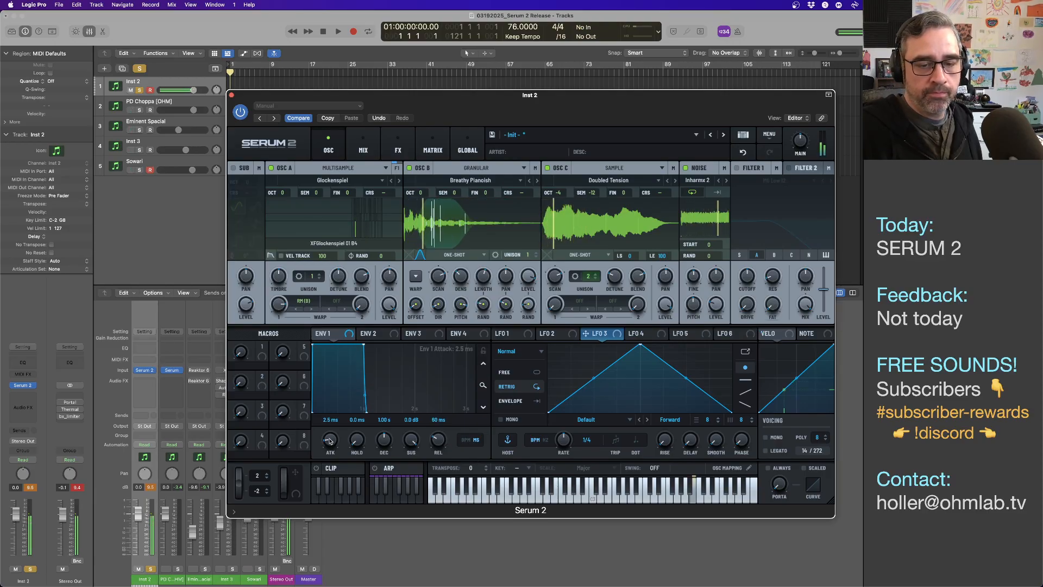
{"action": "left_click_drag", "start_coordinate": [329, 443], "coordinate": [330, 440]}
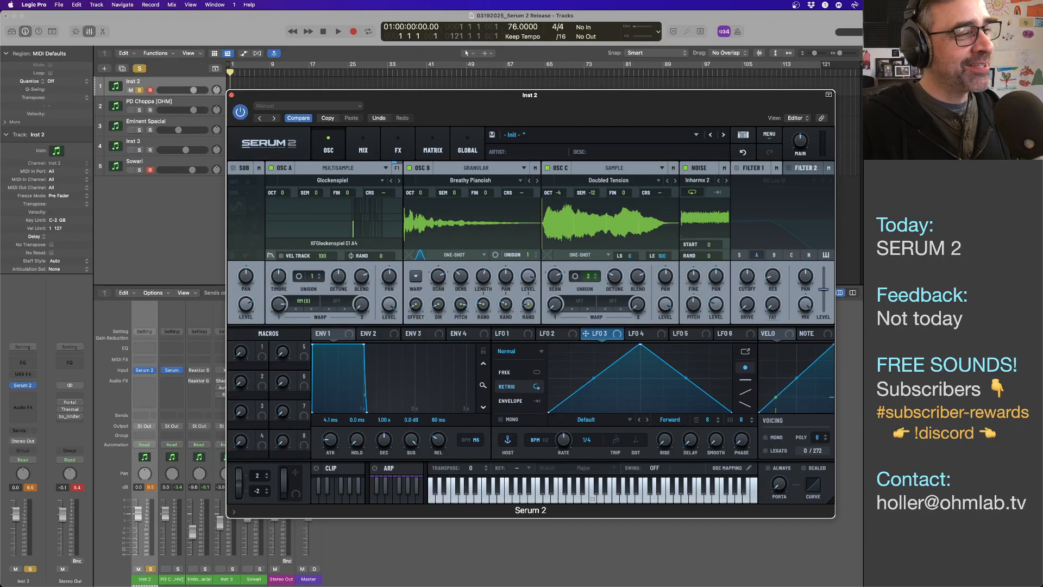
- Enable filter 1 with the MG Low 12 type and route oscillators B and C and the noise into it
{"action": "left_click_drag", "start_coordinate": [466, 102], "coordinate": [477, 120]}
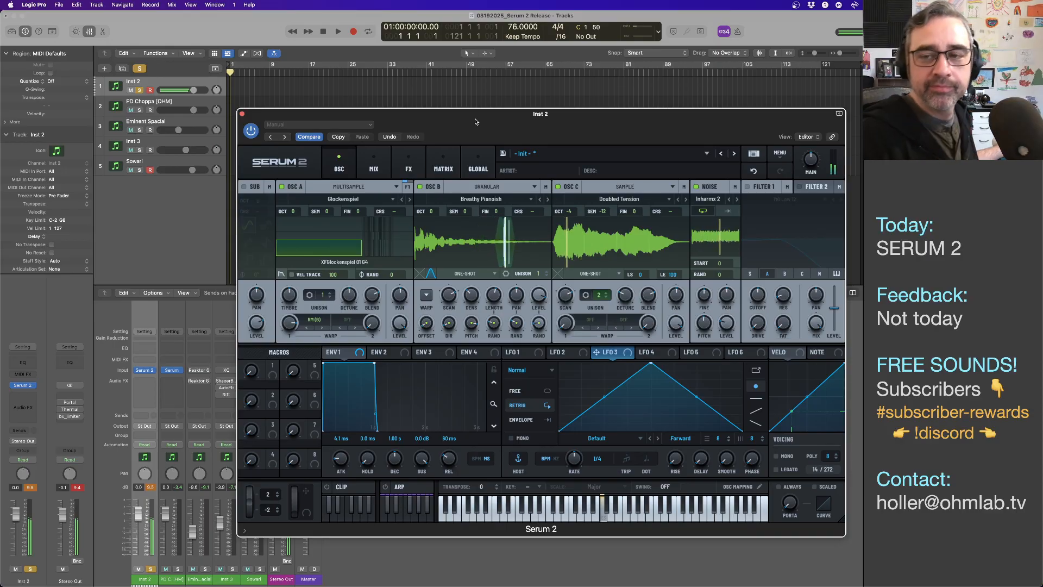
{"action": "left_click", "coordinate": [747, 186]}
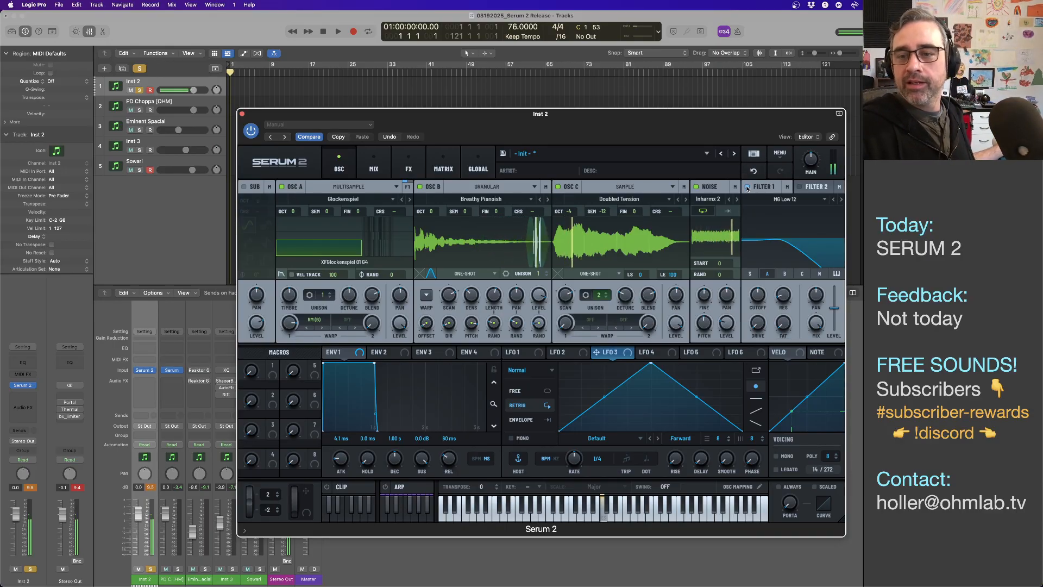
{"action": "left_click", "coordinate": [785, 274]}
{"action": "left_click", "coordinate": [802, 273]}
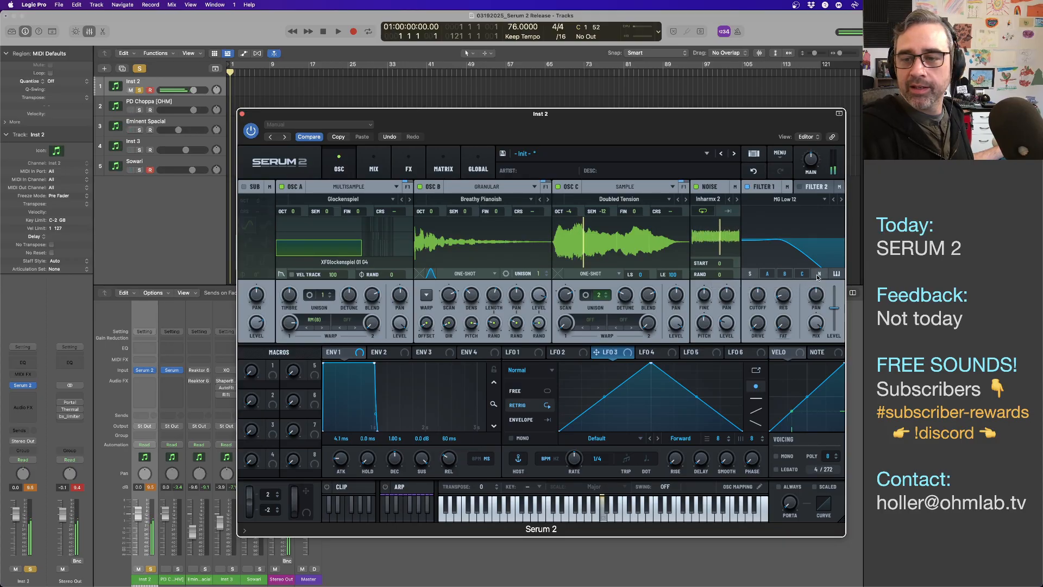
{"action": "left_click_drag", "start_coordinate": [762, 307], "coordinate": [761, 277]}
{"action": "left_click", "coordinate": [818, 275]}
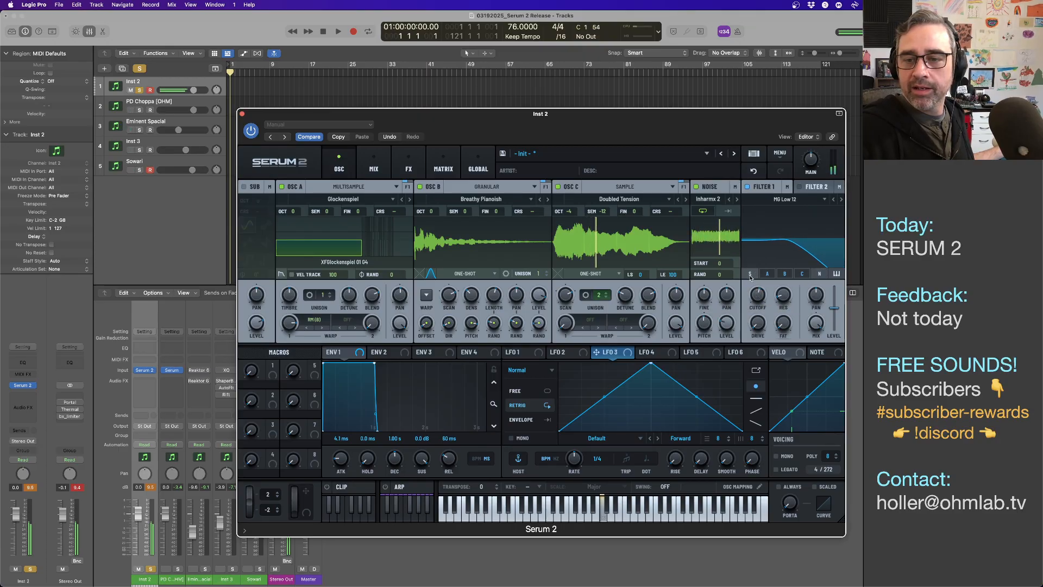
- Lower the noise oscillator's level and bring filter 1's cutoff down slightly
{"action": "left_click_drag", "start_coordinate": [726, 324], "coordinate": [727, 334]}
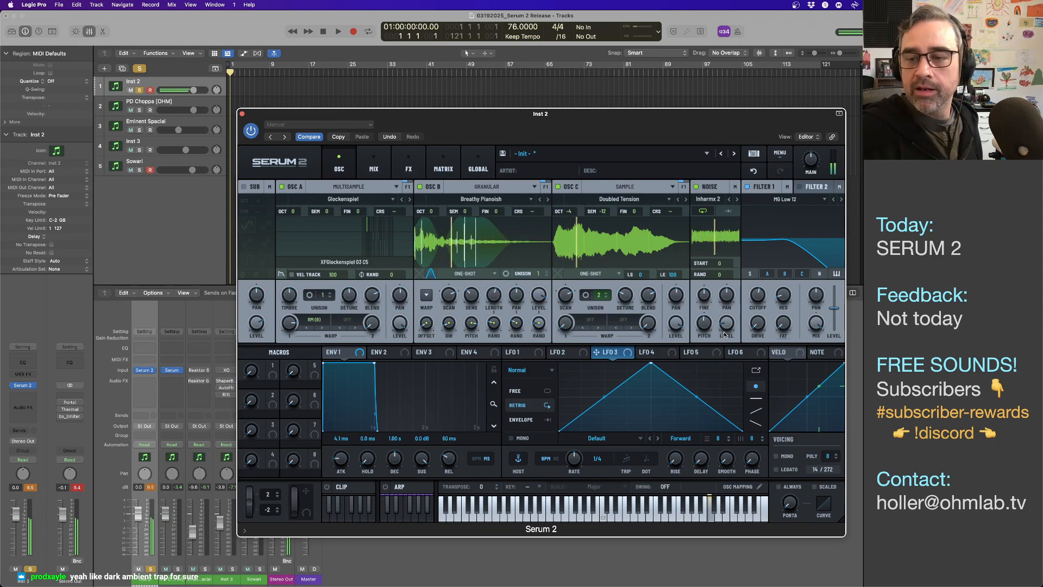
{"action": "mouse_move", "coordinate": [757, 295]}
{"action": "left_mouse_down"}
{"action": "mouse_move", "coordinate": [756, 278]}
{"action": "mouse_move", "coordinate": [756, 299]}
{"action": "left_mouse_up"}
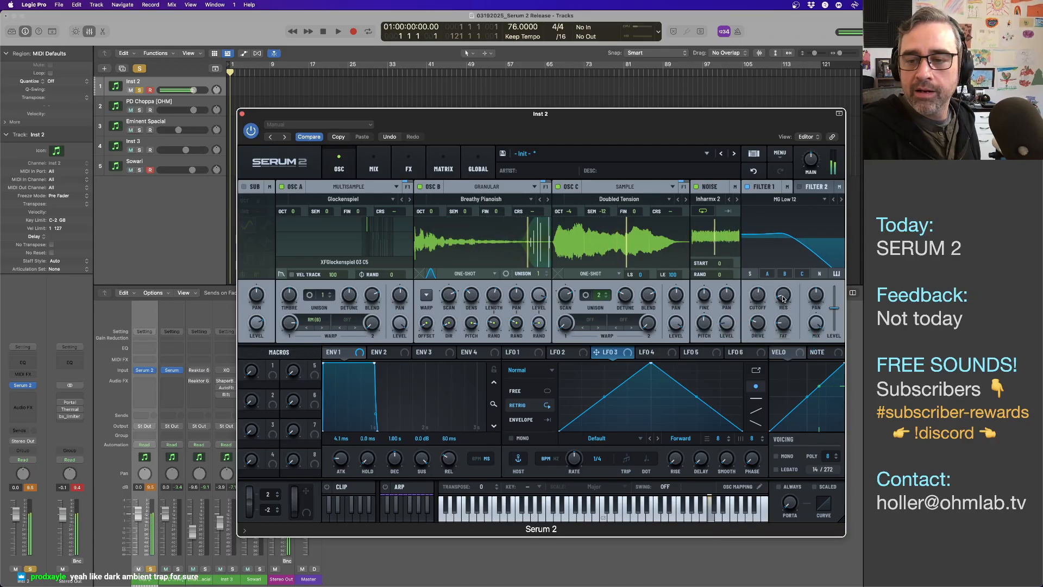
- Fine-tune filter 1's cutoff and modulate it with LFO 1 at a 2 bar rate
{"action": "mouse_move", "coordinate": [755, 297]}
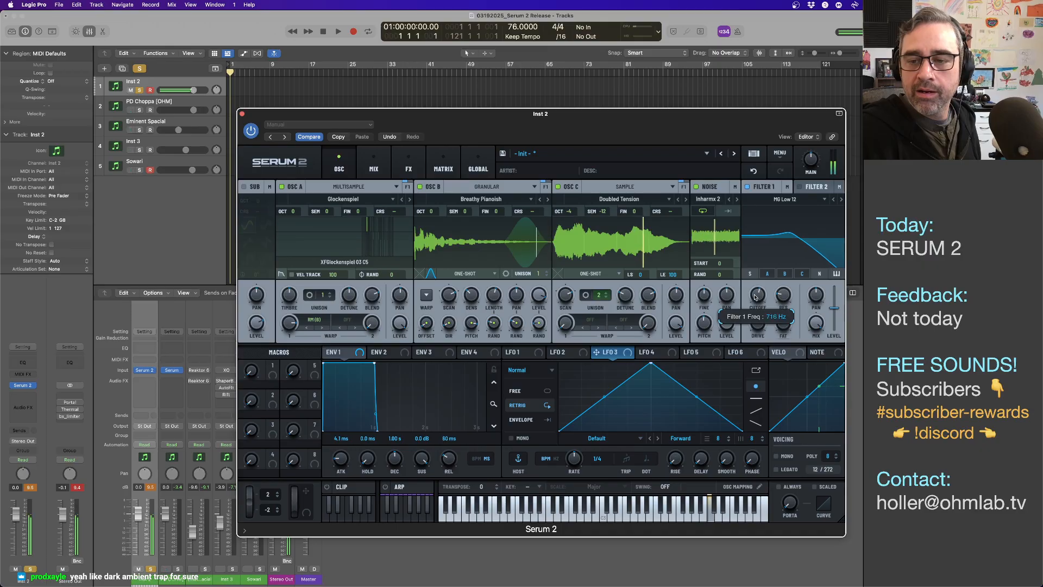
{"action": "mouse_move", "coordinate": [755, 297]}
{"action": "left_mouse_down"}
{"action": "mouse_move", "coordinate": [755, 279]}
{"action": "mouse_move", "coordinate": [753, 308]}
{"action": "mouse_move", "coordinate": [749, 278]}
{"action": "left_mouse_up"}
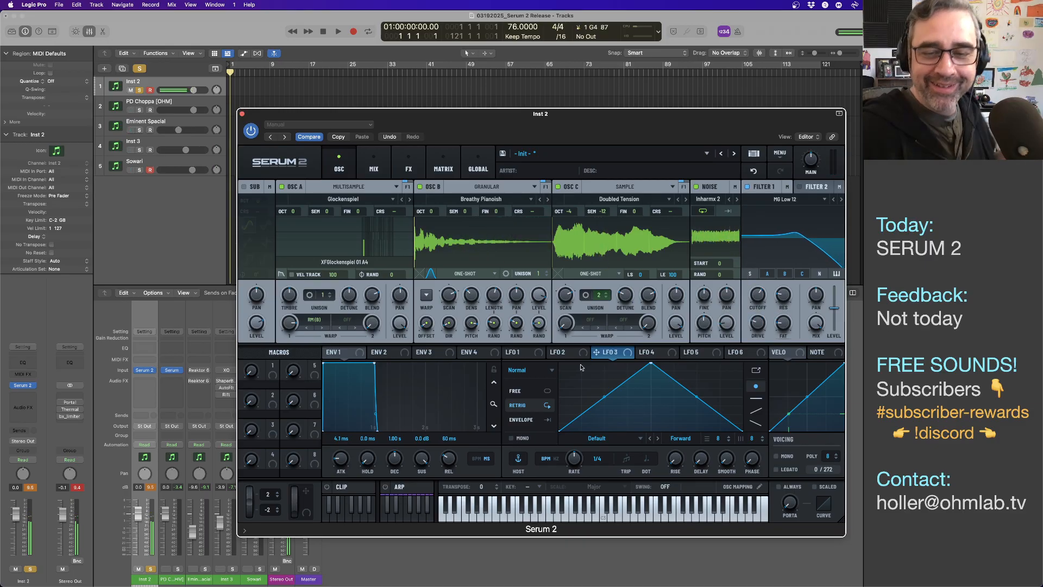
{"action": "left_click", "coordinate": [521, 353]}
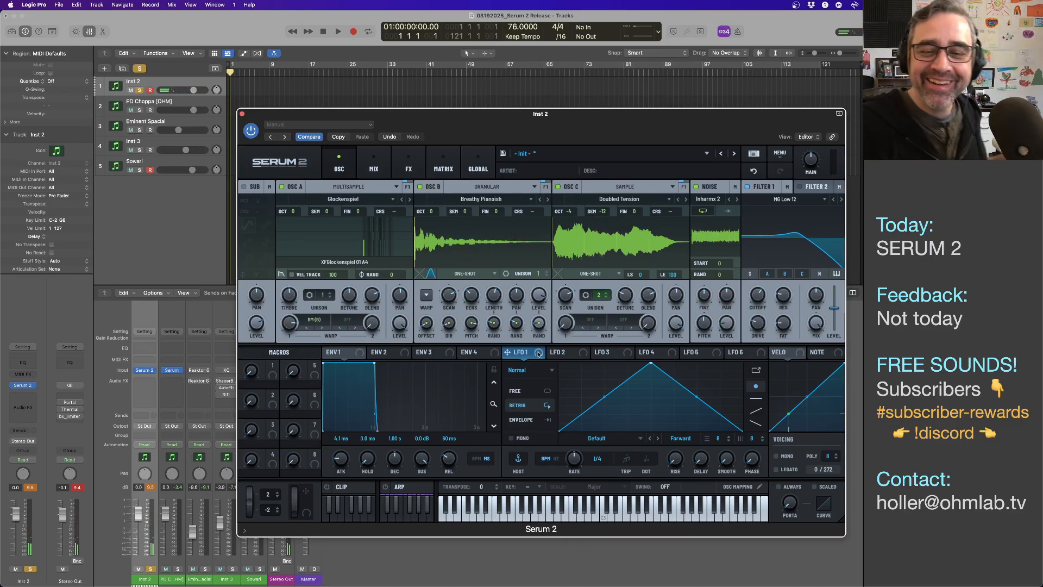
{"action": "left_click_drag", "start_coordinate": [539, 353], "coordinate": [759, 299]}
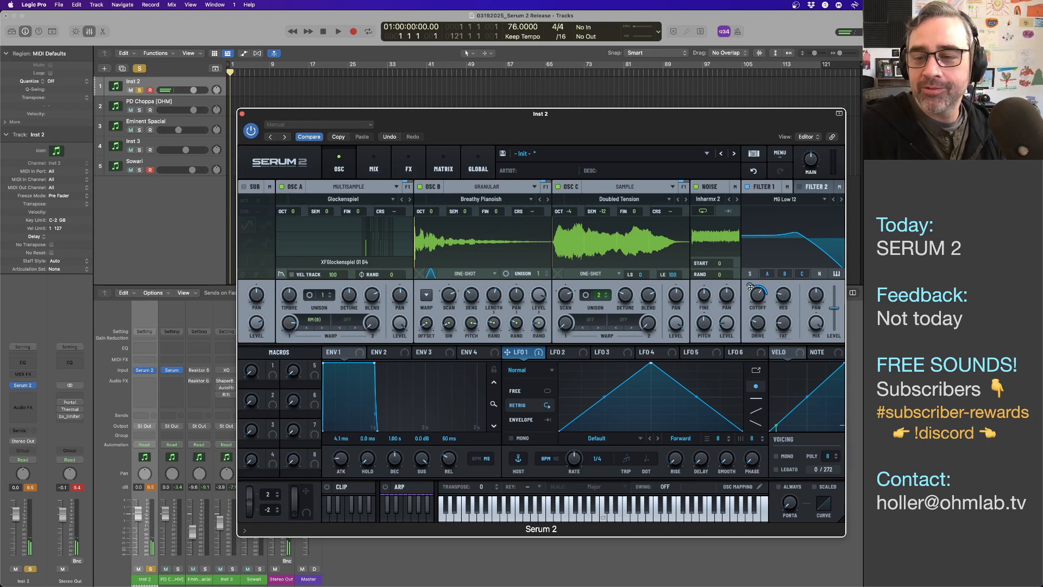
{"action": "mouse_move", "coordinate": [749, 286]}
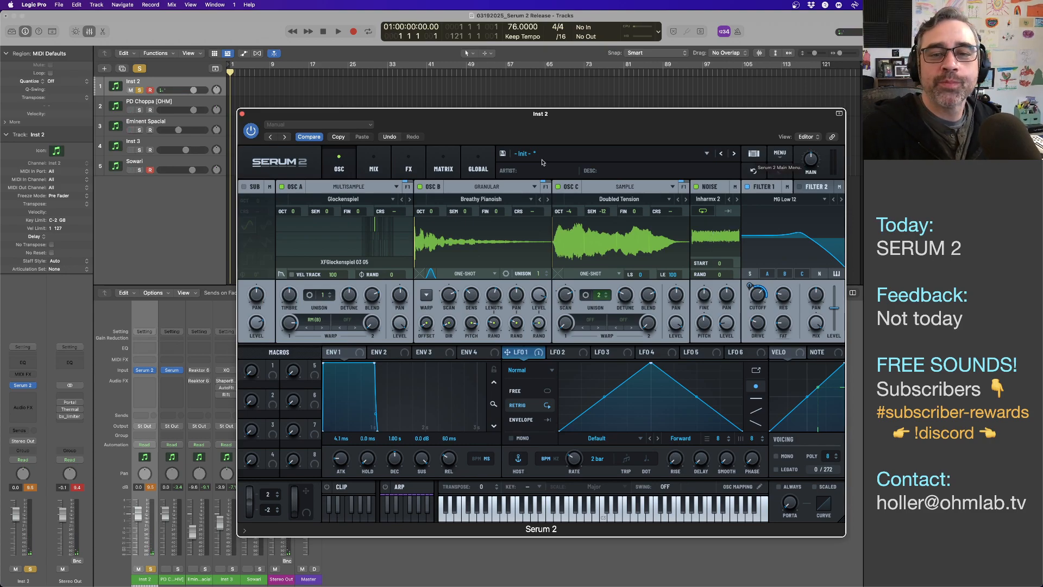
- Enter OHMLAB as the preset's artist and "Dreamscapes need knobs... Twist 'em!" as its description
{"action": "left_click", "coordinate": [503, 155]}
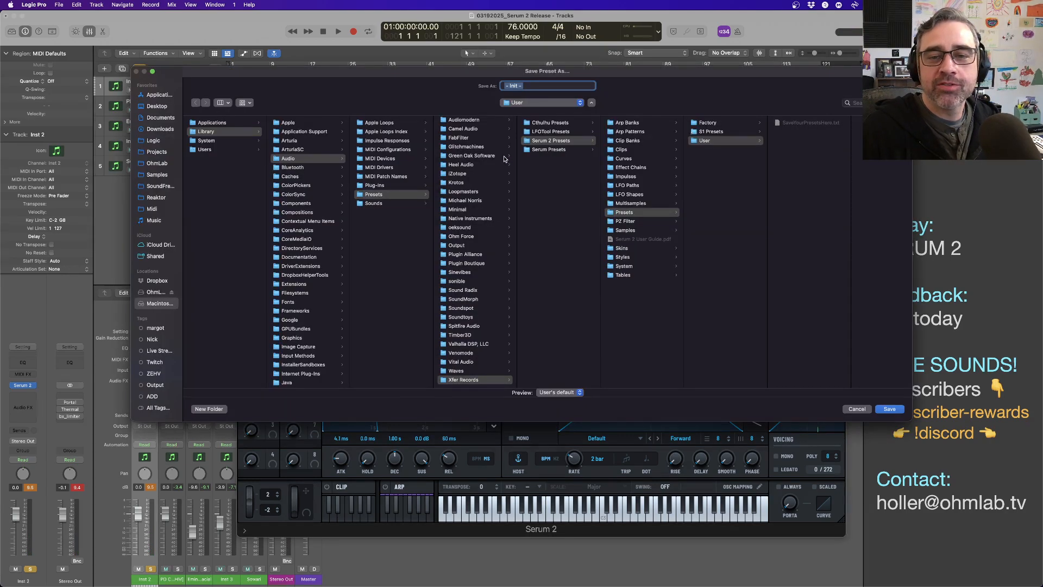
{"action": "left_click", "coordinate": [856, 409]}
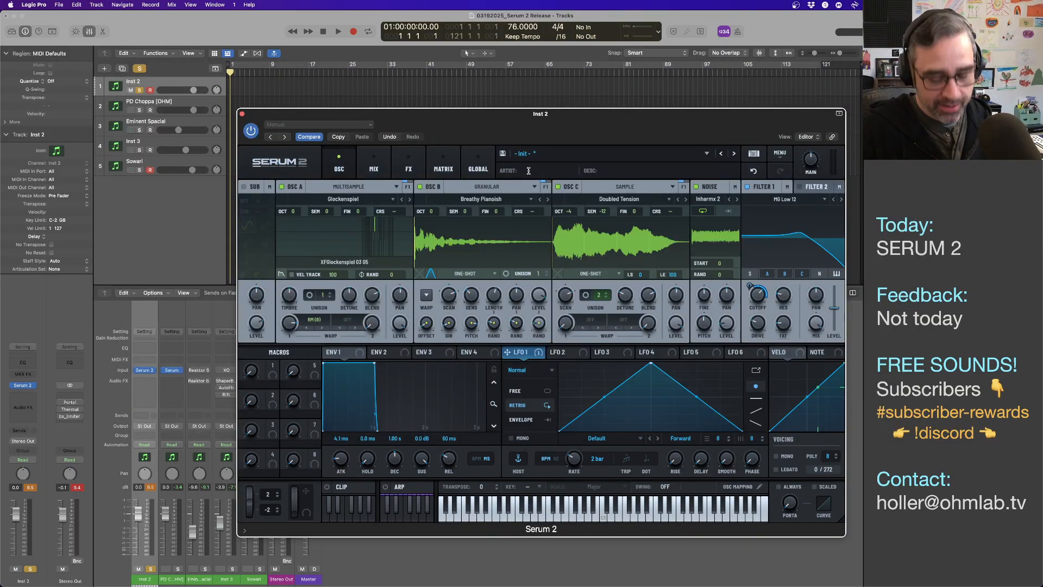
{"action": "type", "text": "LAB"}
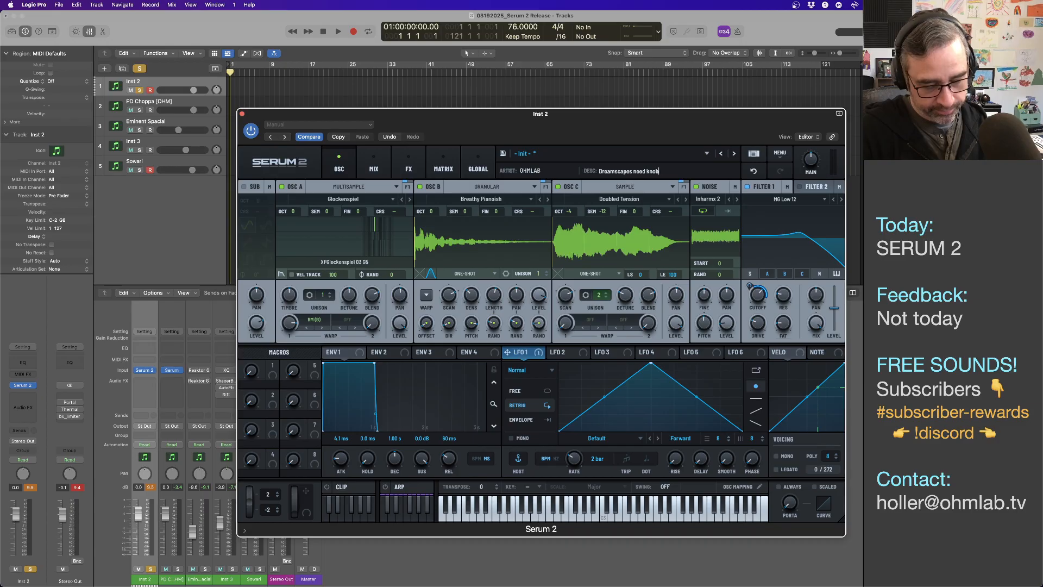
{"action": "type", "text": "... Twist 'em"}
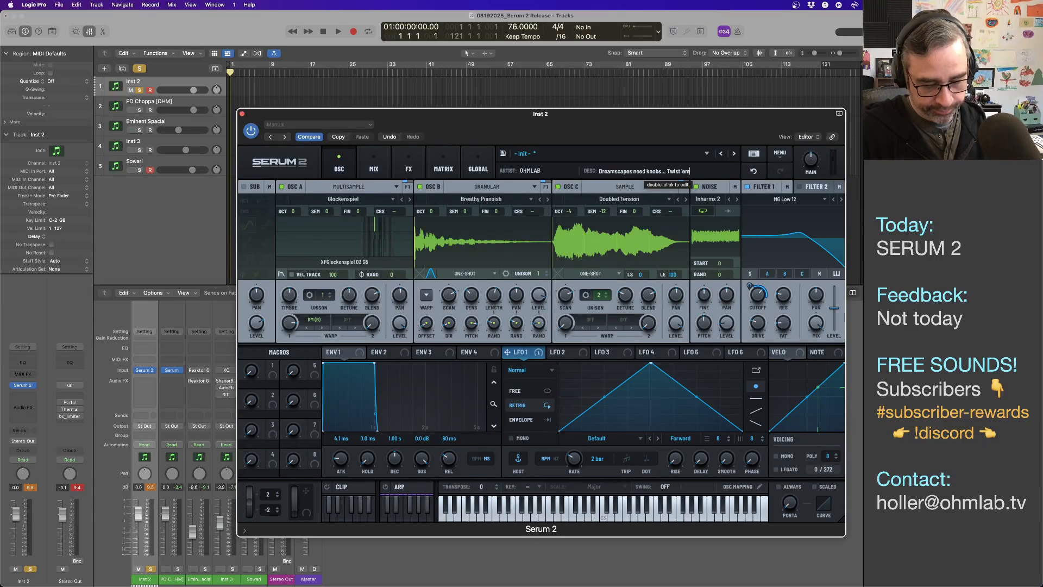
{"action": "key", "text": "Return"}
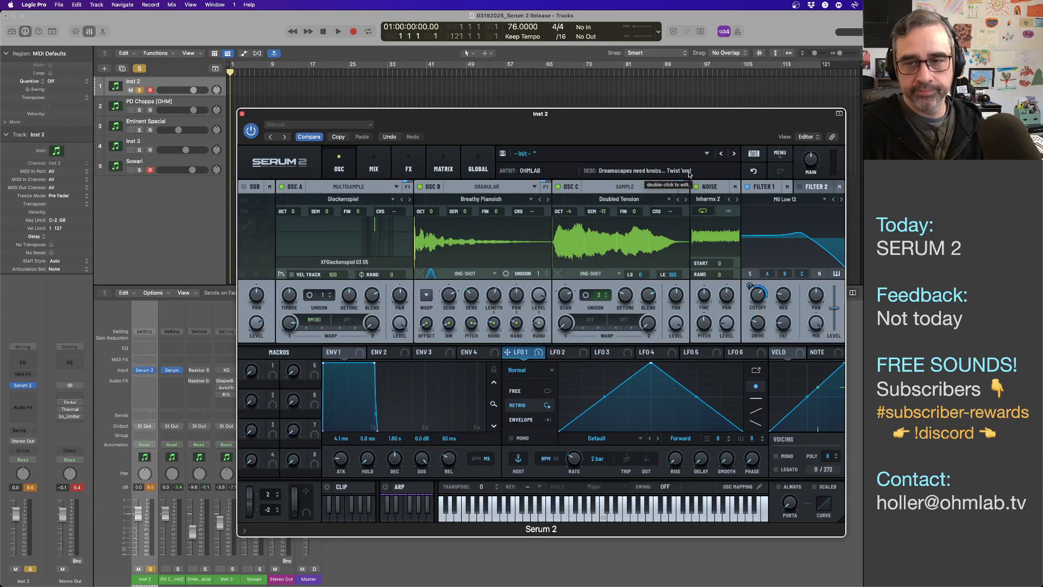
- Save the preset as "Twisted Dreamscape OHM" in the User presets folder
{"action": "left_click", "coordinate": [504, 154]}
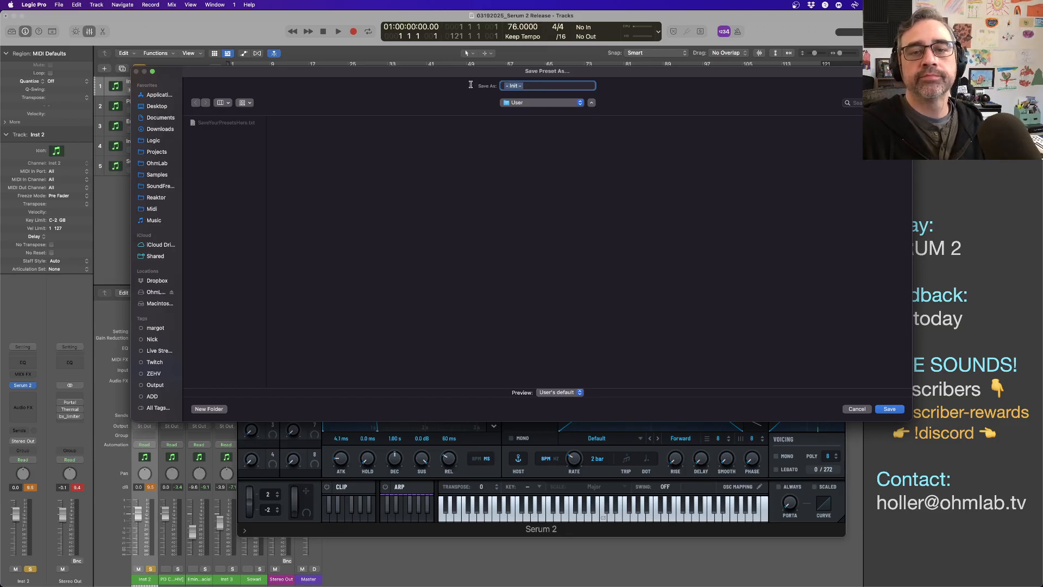
{"action": "type", "text": "Twisted Dreamscape OHM"}
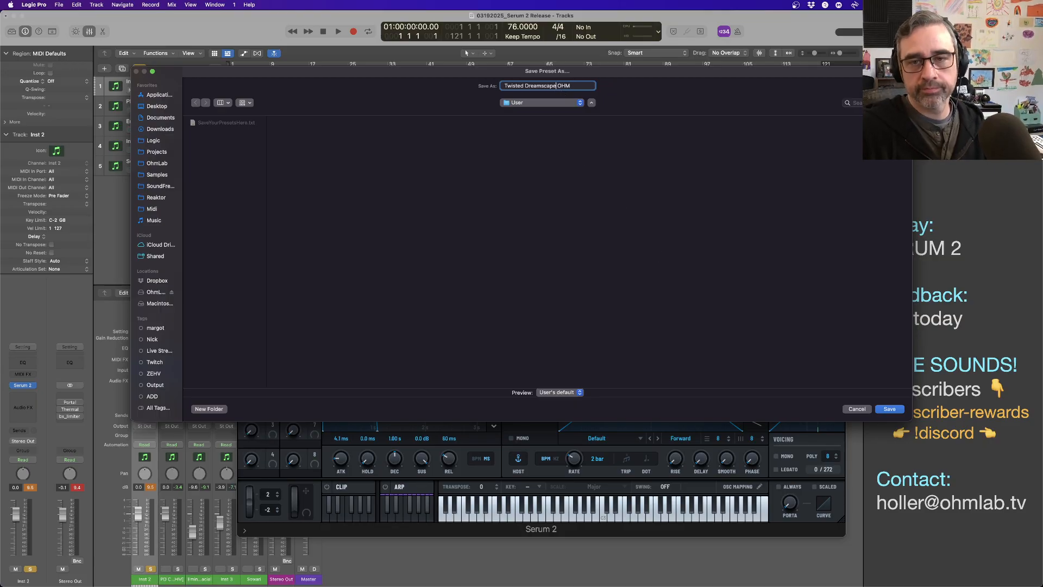
{"action": "left_click", "coordinate": [890, 409]}
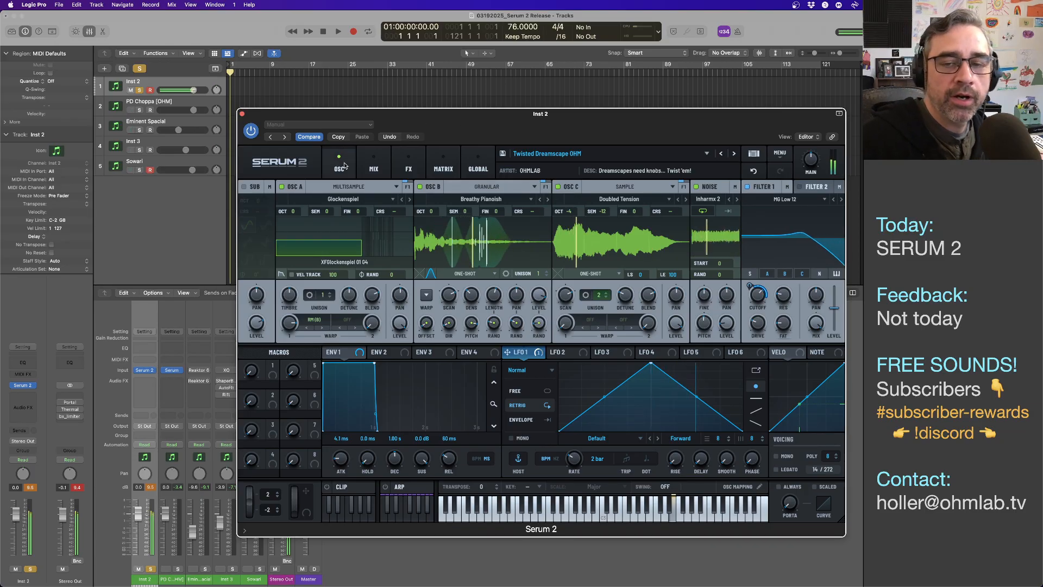
{"action": "left_click", "coordinate": [410, 166]}
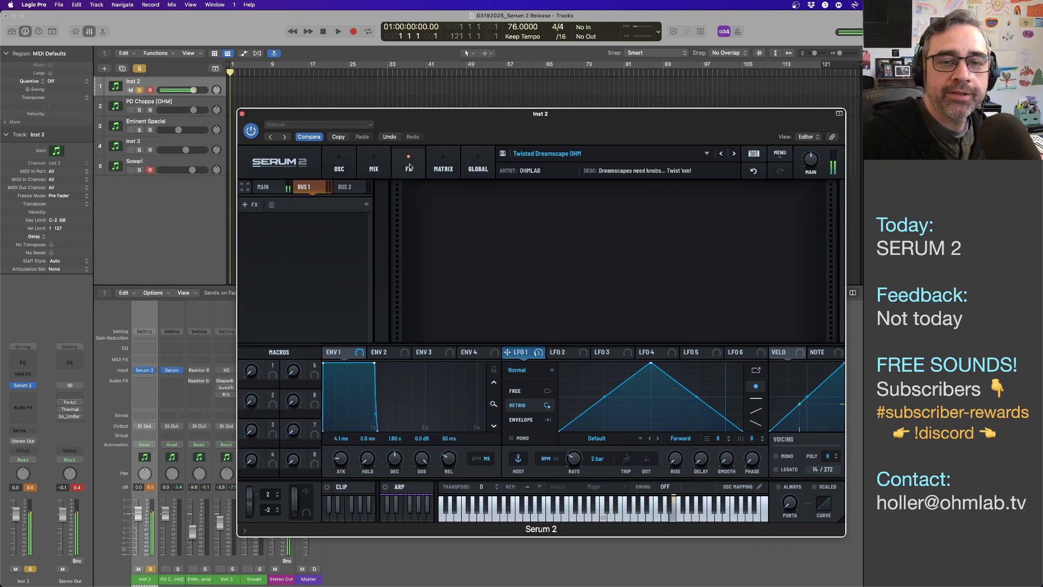
{"action": "left_click", "coordinate": [257, 205]}
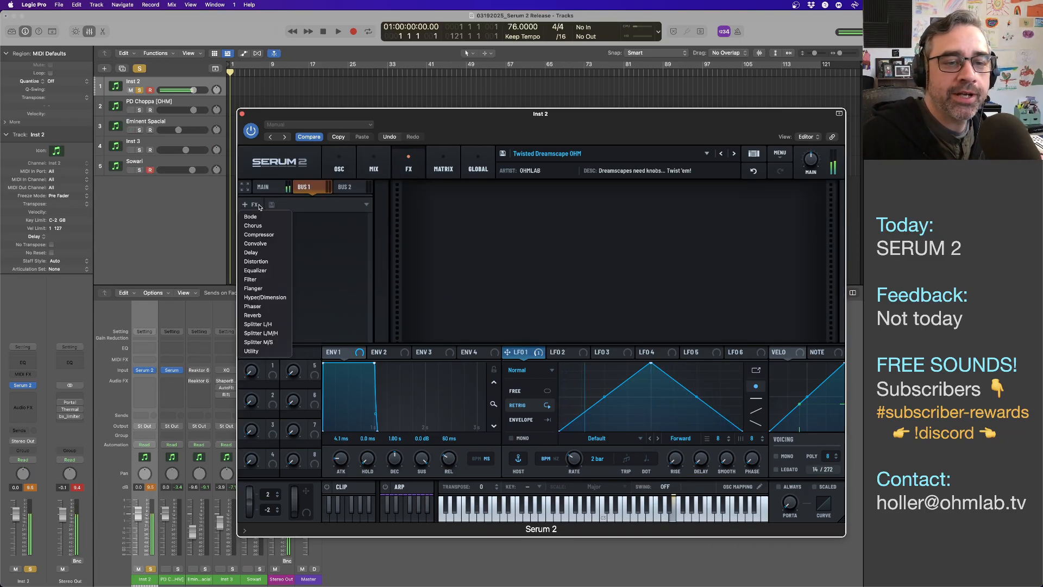
{"action": "left_click", "coordinate": [256, 261]}
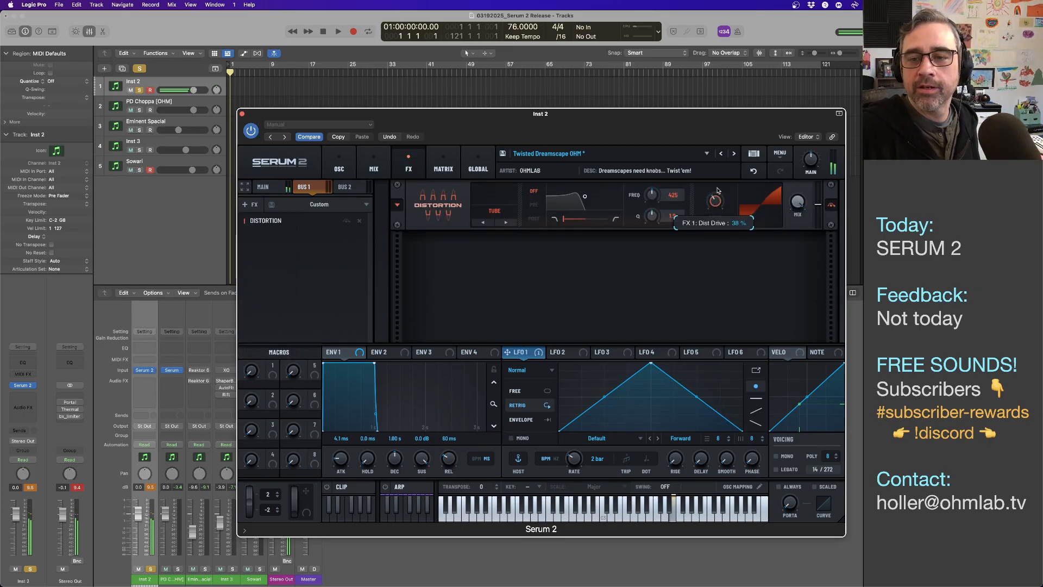
{"action": "scroll", "coordinate": [716, 203], "scroll_direction": "up", "scroll_amount": 6}
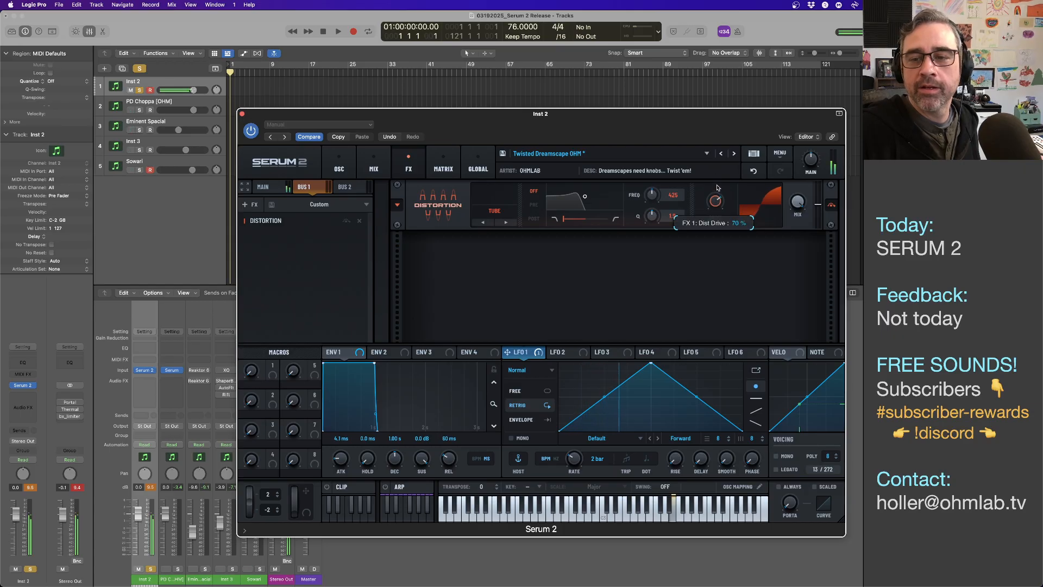
{"action": "left_click", "coordinate": [503, 212]}
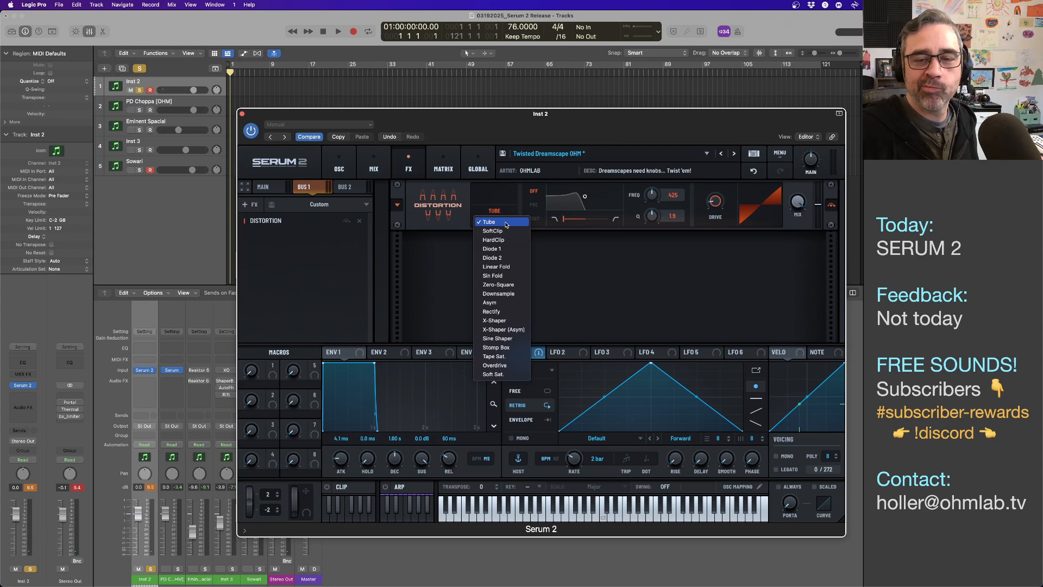
{"action": "left_click", "coordinate": [497, 231]}
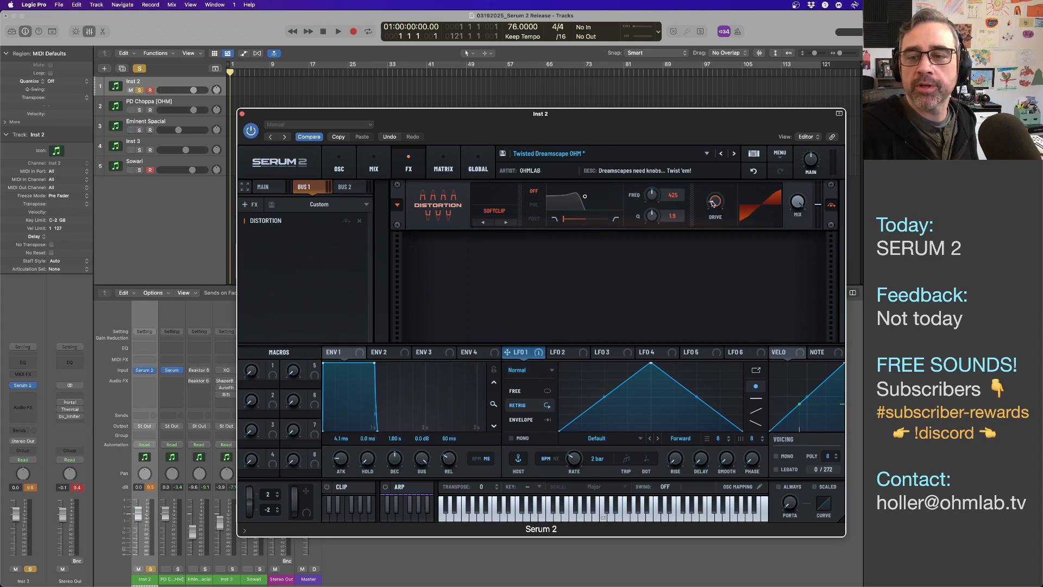
{"action": "left_click_drag", "start_coordinate": [712, 204], "coordinate": [720, 184]}
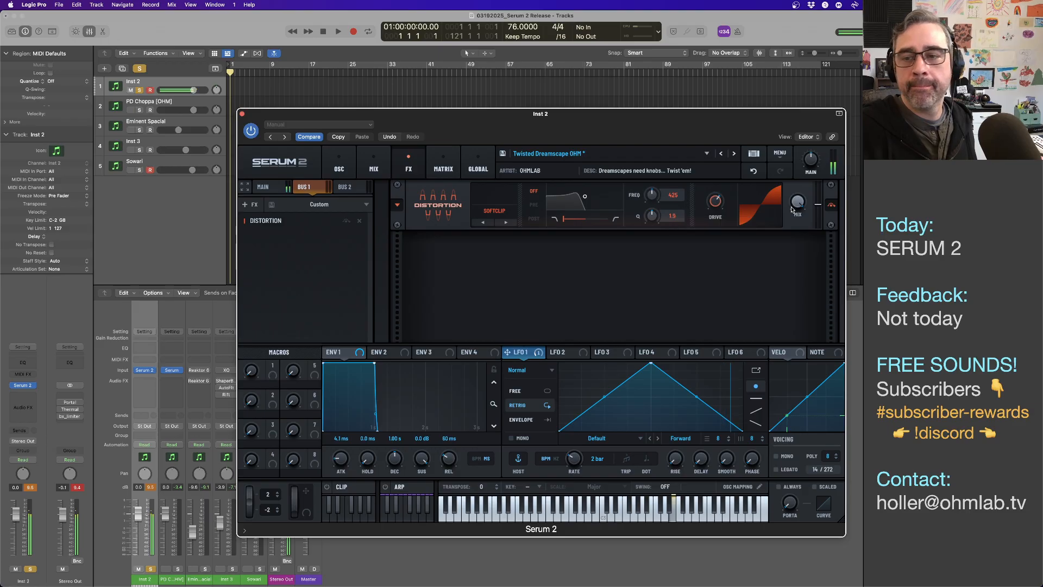
{"action": "left_click", "coordinate": [830, 206]}
{"action": "left_click", "coordinate": [831, 206]}
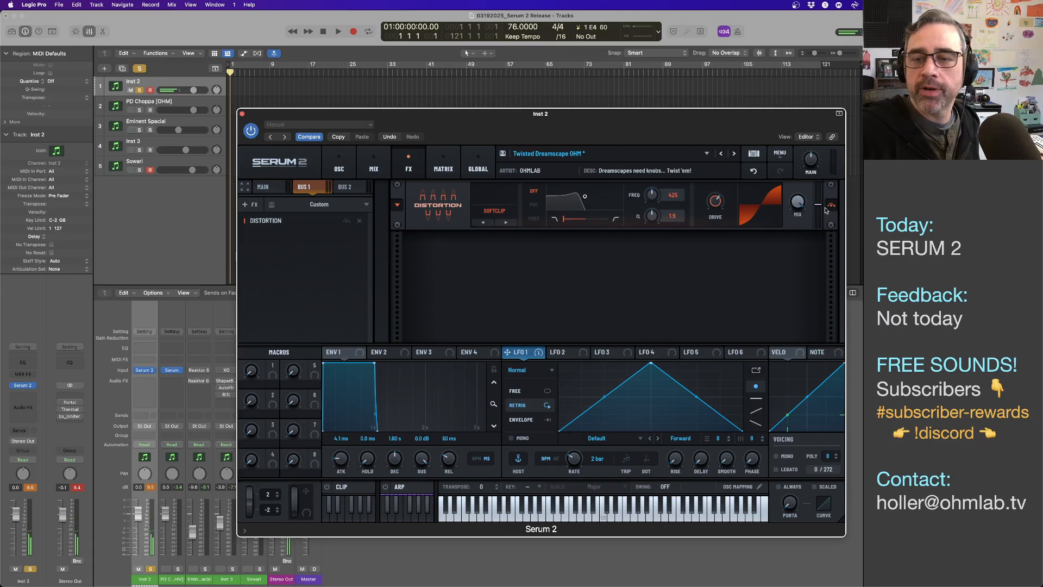
{"action": "left_click", "coordinate": [359, 220]}
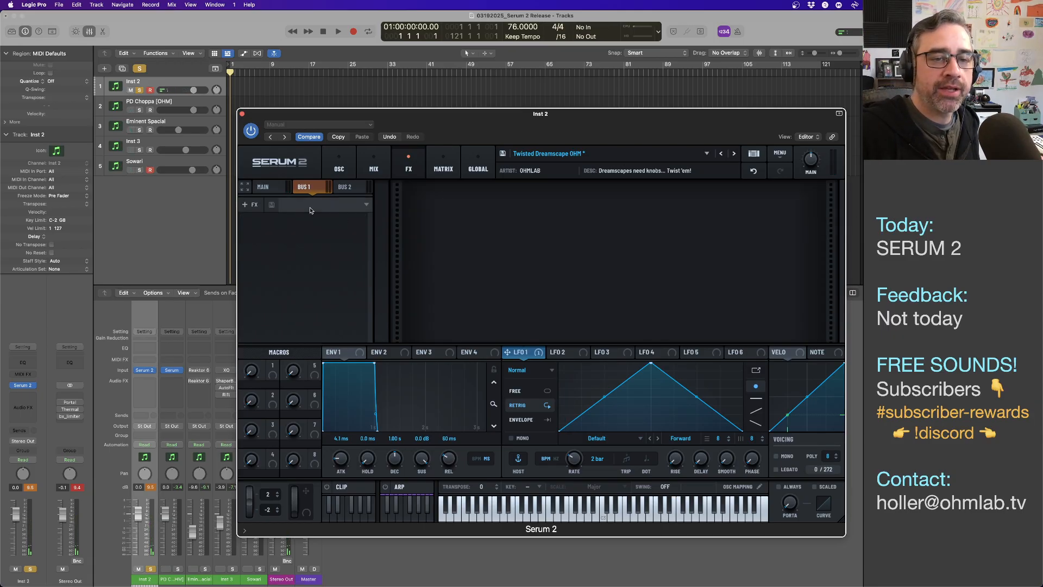
- Add a Tube distortion to the main effects chain and raise its drive
{"action": "left_click", "coordinate": [270, 189]}
{"action": "left_click", "coordinate": [251, 204]}
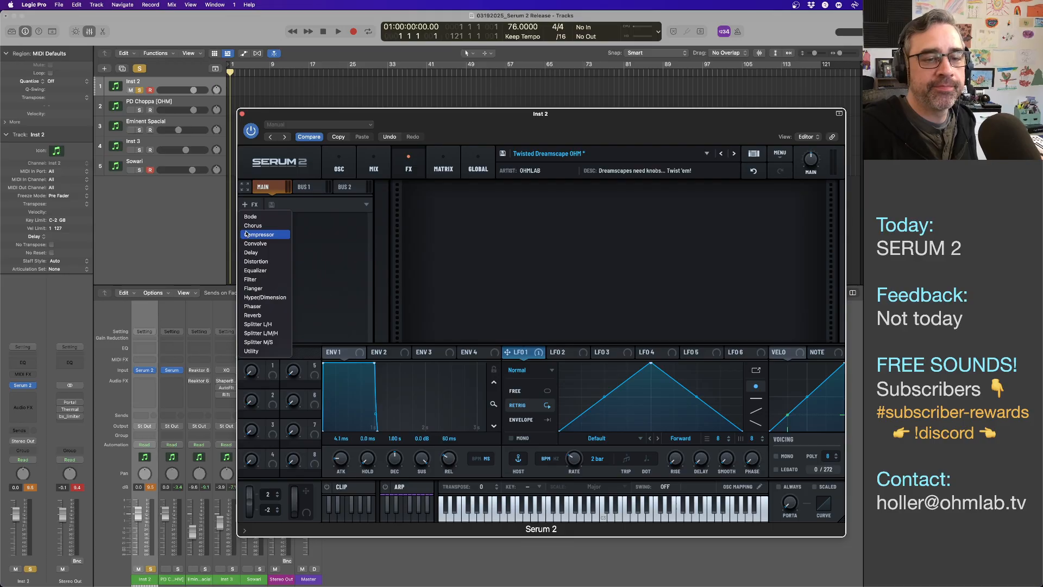
{"action": "left_click", "coordinate": [256, 261]}
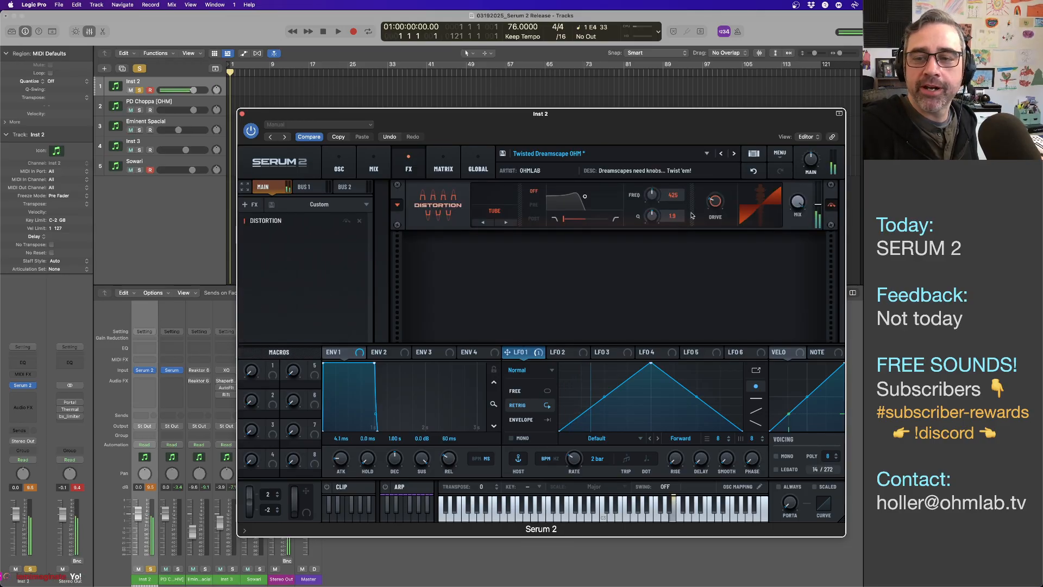
{"action": "mouse_move", "coordinate": [715, 201]}
{"action": "left_click_drag", "start_coordinate": [715, 201], "coordinate": [709, 153]}
- Adjust the main distortion's drive to about 69% and rebalance its wet mix
{"action": "mouse_move", "coordinate": [800, 205]}
{"action": "left_mouse_down"}
{"action": "mouse_move", "coordinate": [800, 225]}
{"action": "mouse_move", "coordinate": [803, 205]}
{"action": "left_mouse_up"}
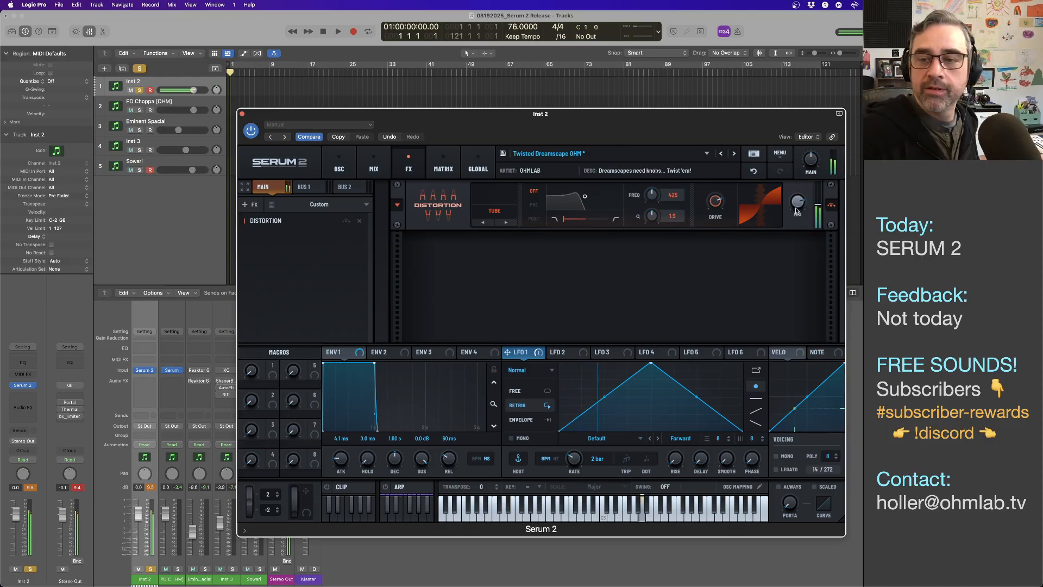
{"action": "mouse_move", "coordinate": [717, 211]}
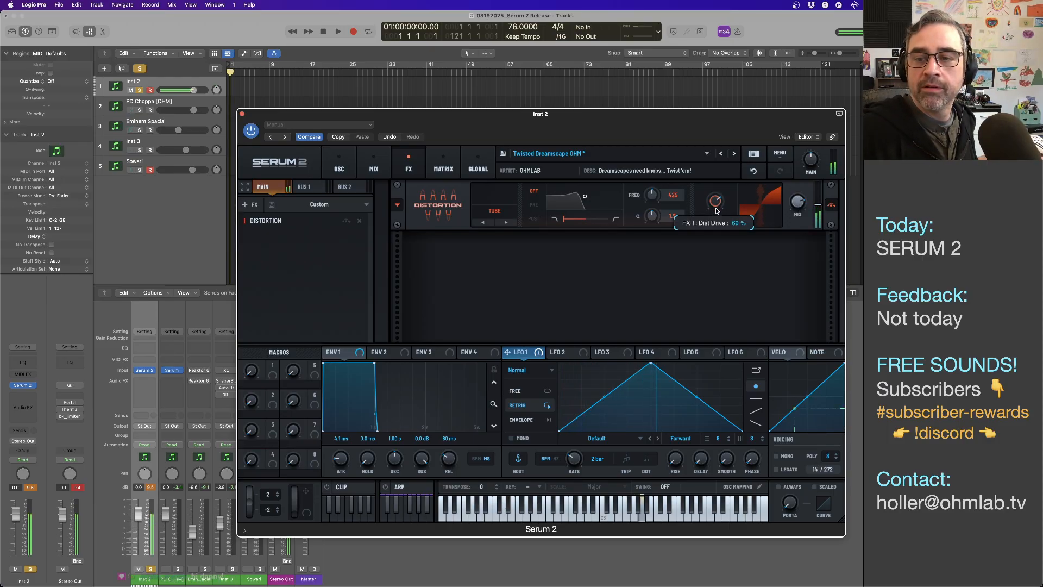
{"action": "mouse_move", "coordinate": [796, 228]}
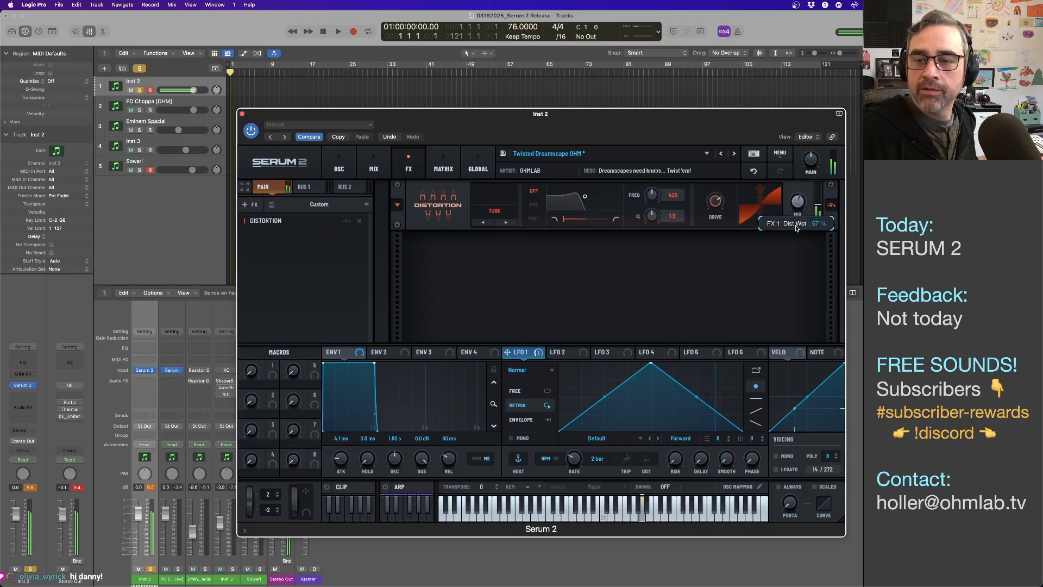
{"action": "left_click_drag", "start_coordinate": [797, 228], "coordinate": [797, 239]}
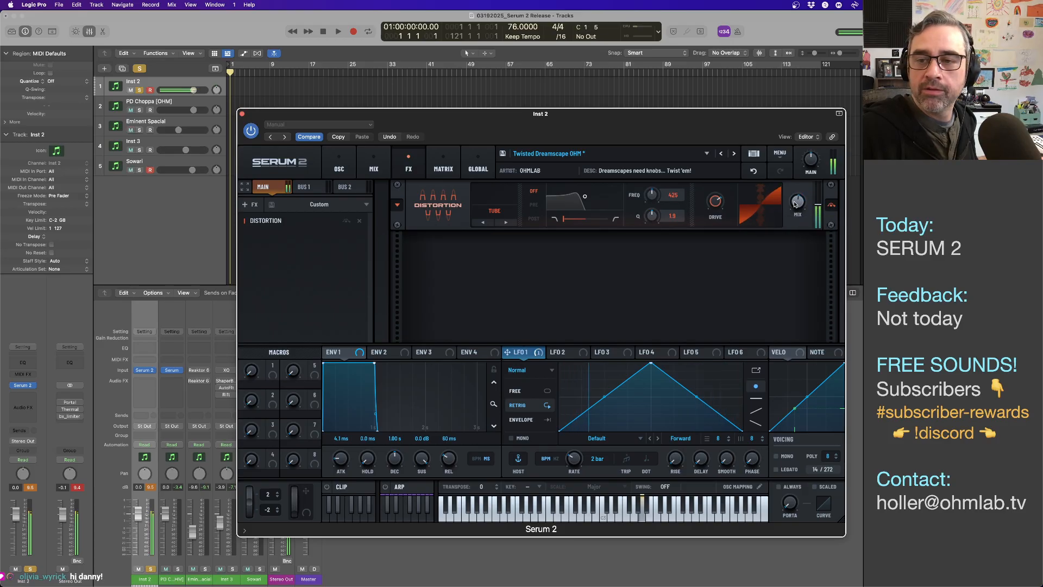
{"action": "mouse_move", "coordinate": [716, 207]}
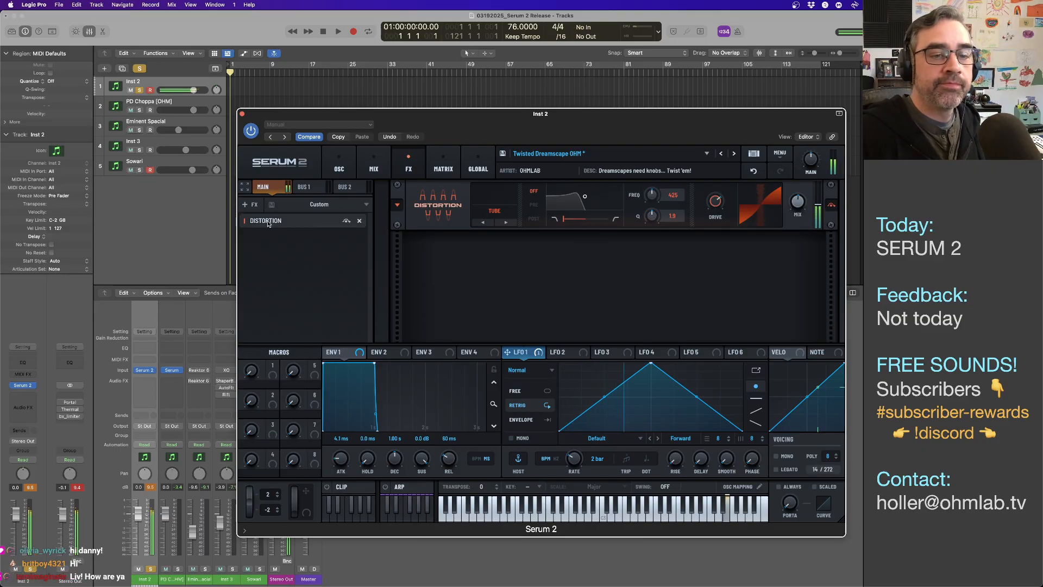
- Add a Bode effect after the distortion in the main chain and adjust its shift
{"action": "left_click", "coordinate": [245, 204]}
{"action": "left_click_drag", "start_coordinate": [261, 217], "coordinate": [508, 271]}
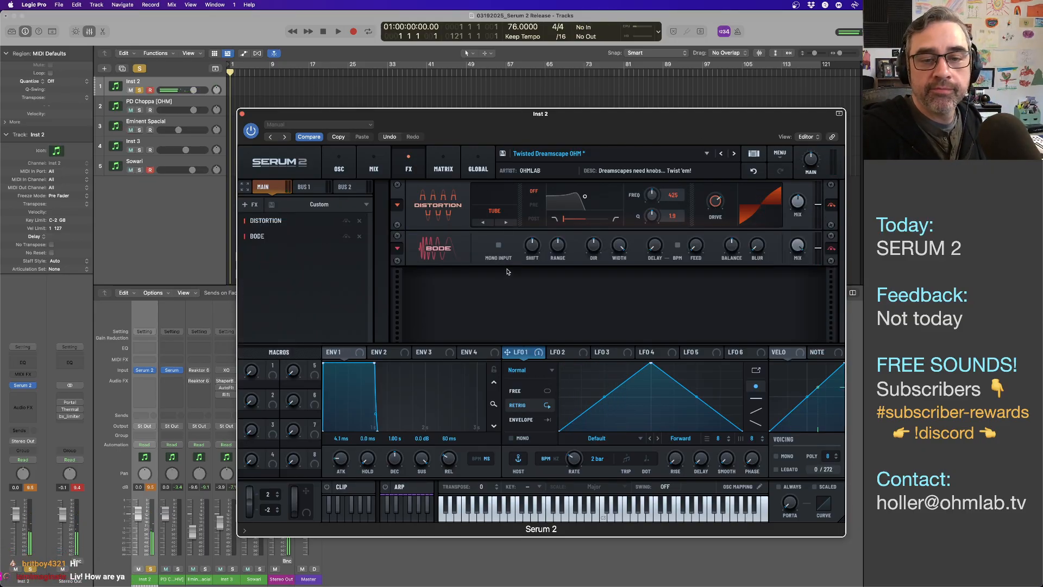
{"action": "mouse_move", "coordinate": [535, 245]}
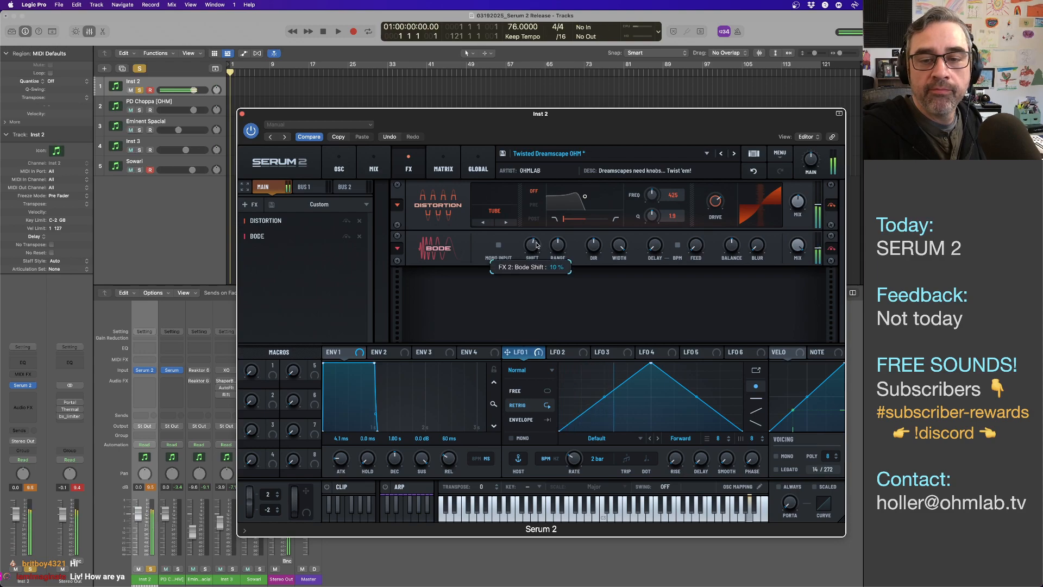
{"action": "scroll", "coordinate": [537, 246], "scroll_direction": "up", "scroll_amount": 2}
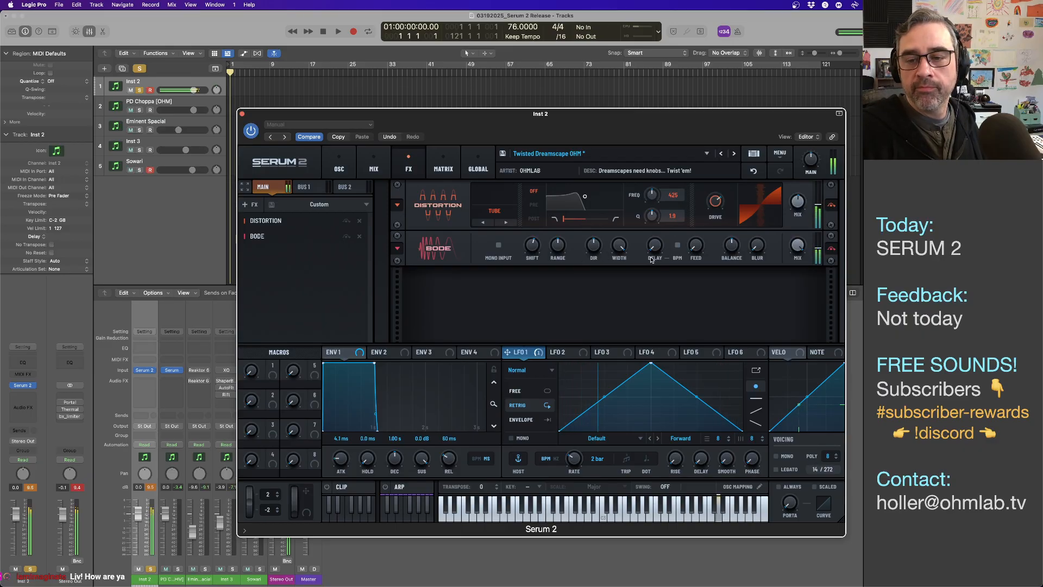
- Raise the delay and feedback of the Bode effect in the main effects chain
{"action": "mouse_move", "coordinate": [695, 235]}
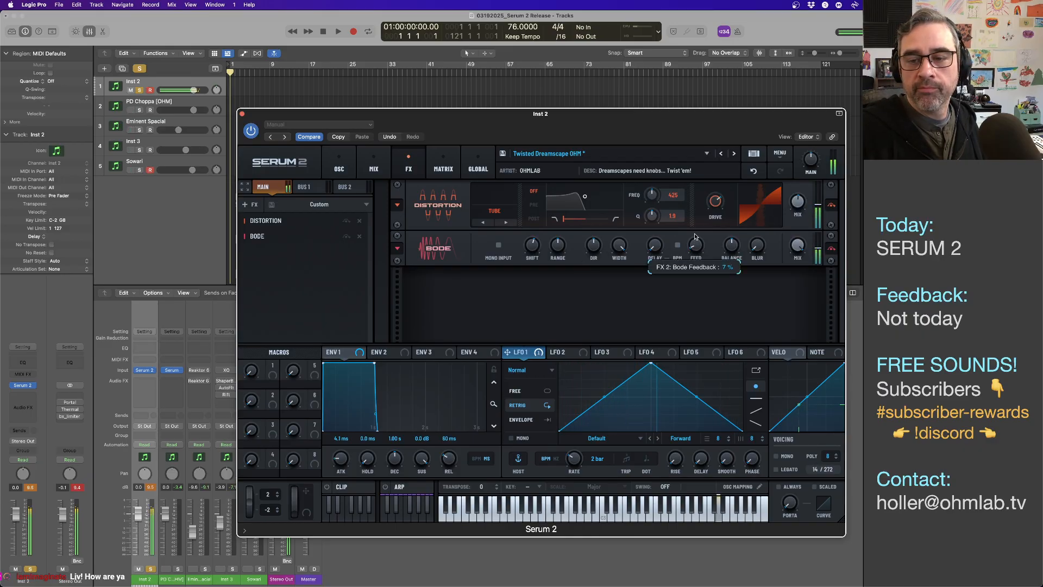
{"action": "left_click_drag", "start_coordinate": [695, 234], "coordinate": [695, 233]}
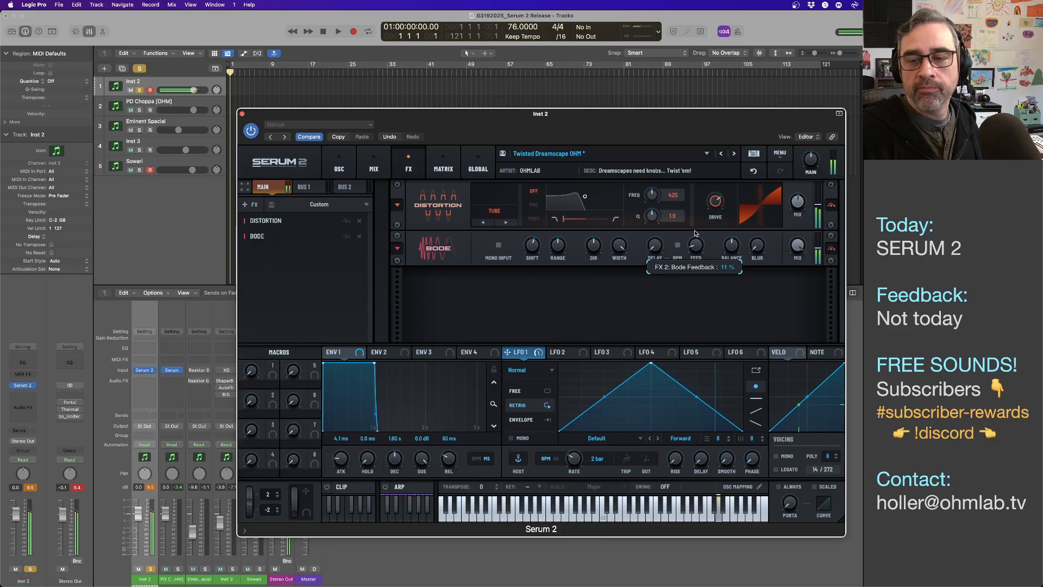
{"action": "mouse_move", "coordinate": [658, 243]}
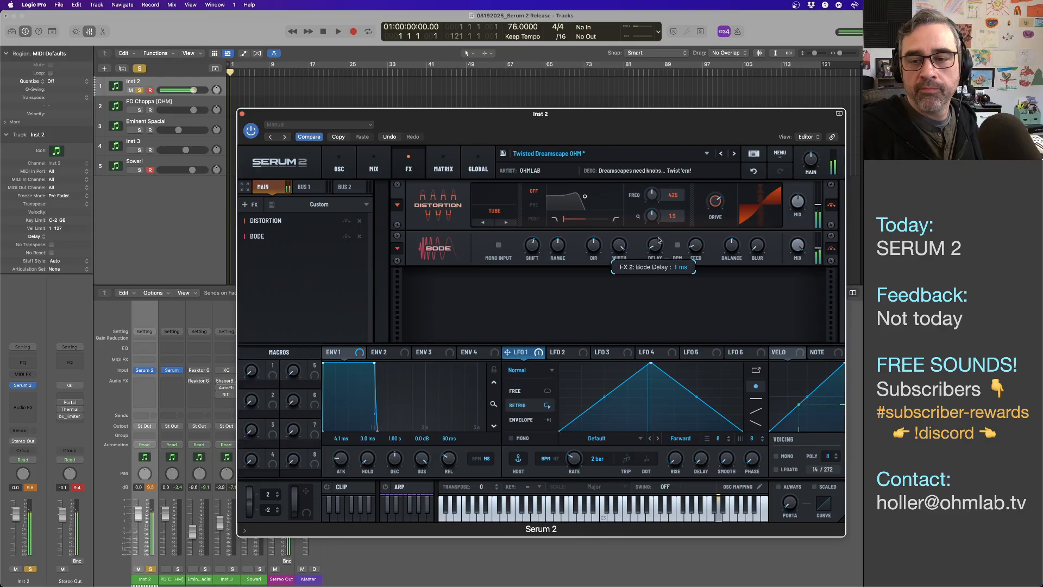
{"action": "left_click_drag", "start_coordinate": [659, 237], "coordinate": [658, 223]}
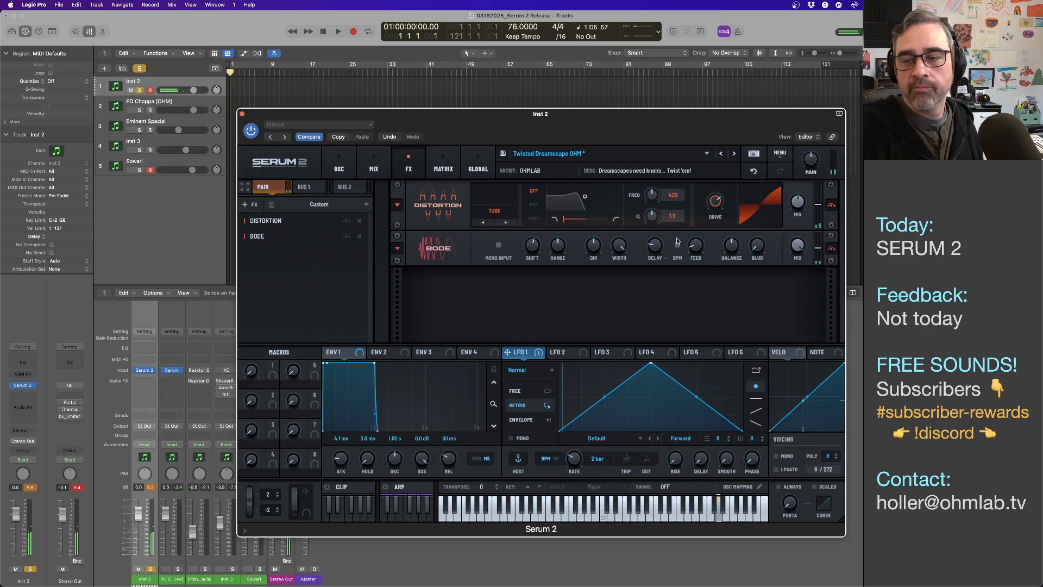
{"action": "mouse_move", "coordinate": [699, 248]}
{"action": "left_click_drag", "start_coordinate": [699, 248], "coordinate": [698, 218]}
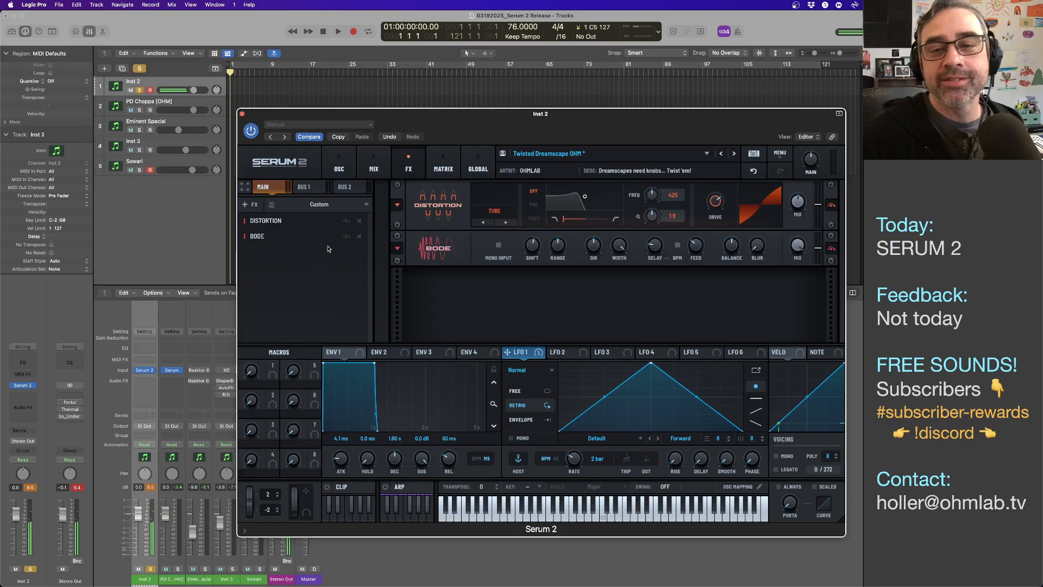
- Save over the existing "Twisted Dreamscape OHM" preset in the User folder and reset the synth to an initialised patch
{"action": "left_click", "coordinate": [503, 155]}
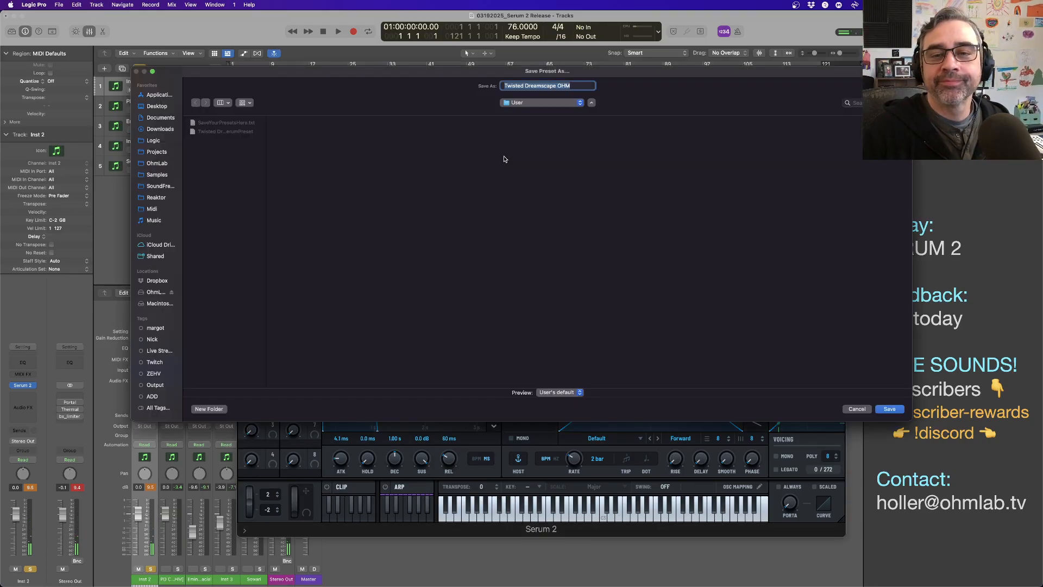
{"action": "left_click", "coordinate": [889, 409]}
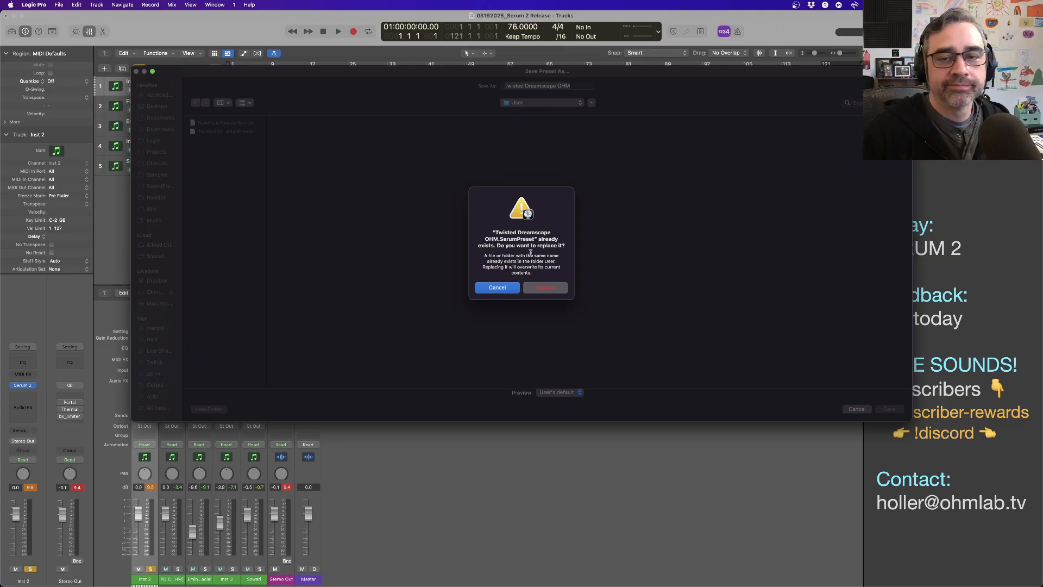
{"action": "left_click", "coordinate": [545, 287]}
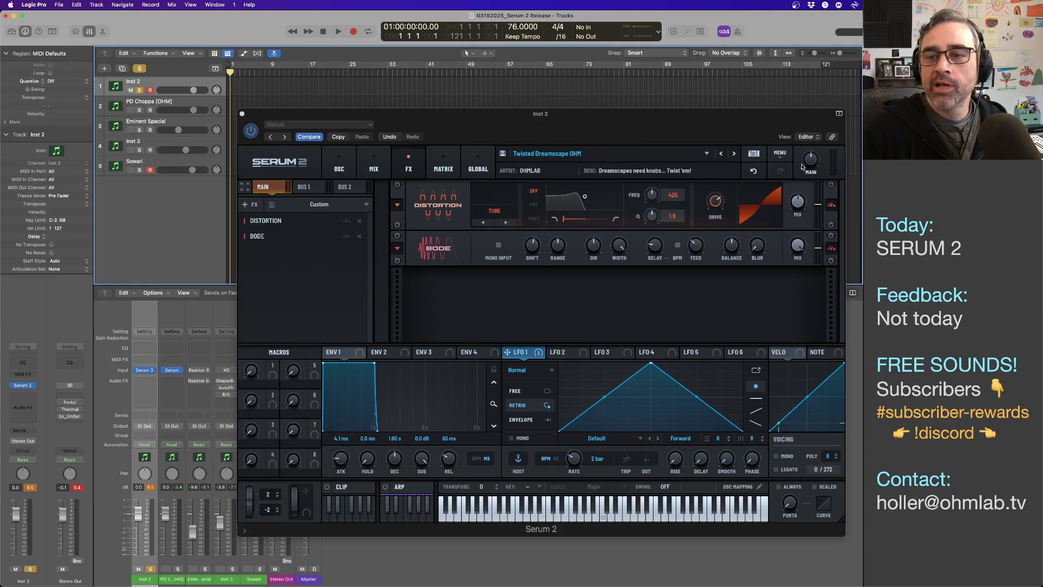
{"action": "left_click", "coordinate": [779, 154]}
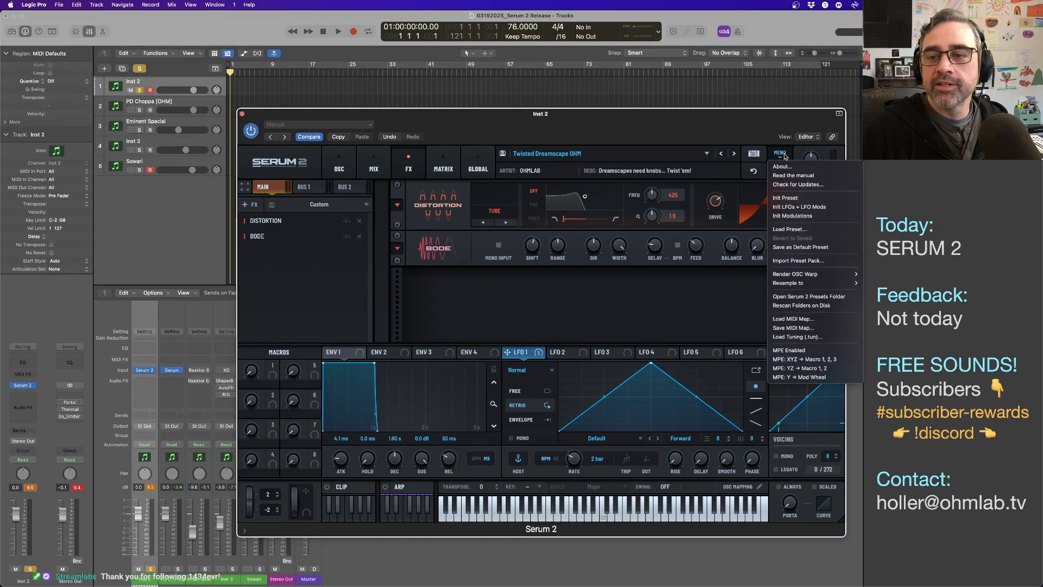
{"action": "left_click", "coordinate": [785, 198]}
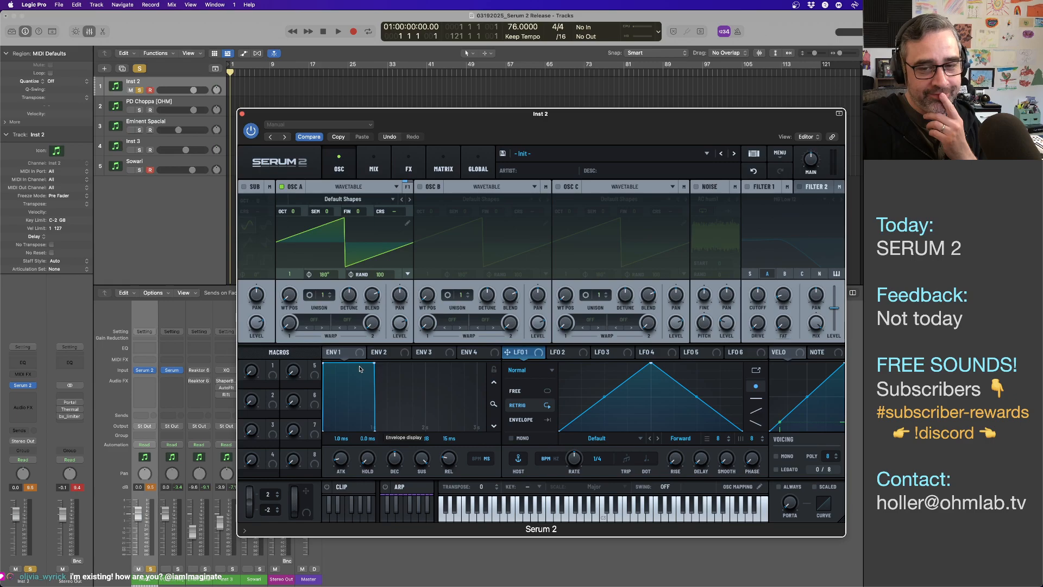
- Load the "LD Funky Pebbles" preset from the ShapeShifters folder of the S1 user presets
{"action": "left_click", "coordinate": [644, 154]}
{"action": "mouse_move", "coordinate": [604, 176]}
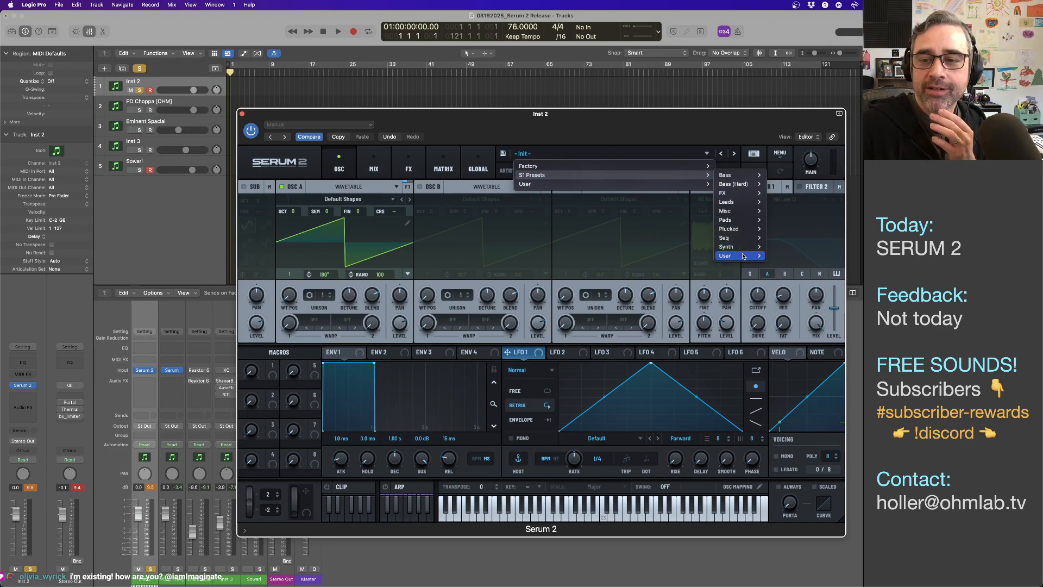
{"action": "mouse_move", "coordinate": [733, 256]}
{"action": "mouse_move", "coordinate": [815, 390]}
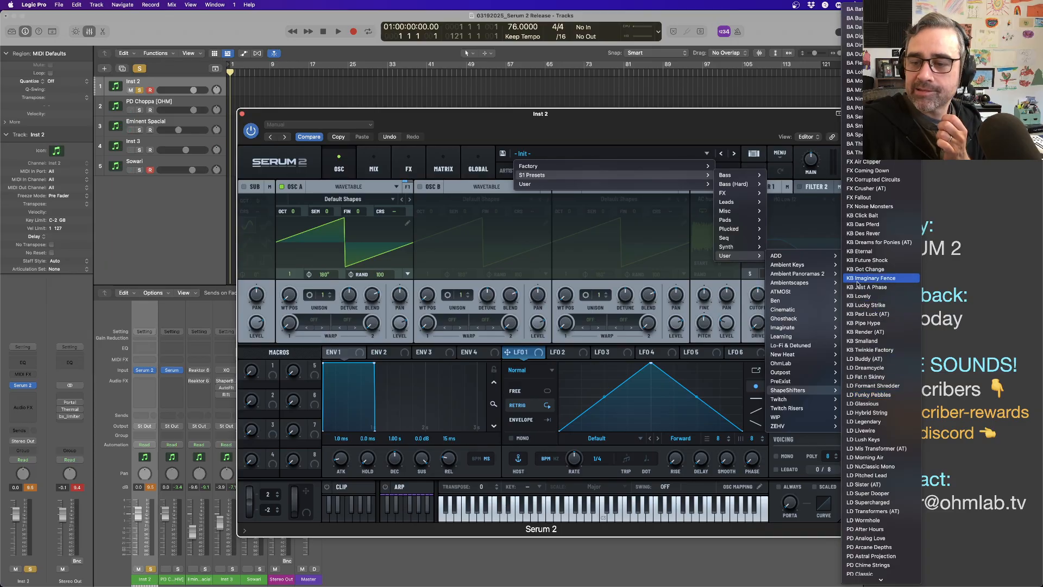
{"action": "left_click", "coordinate": [860, 394]}
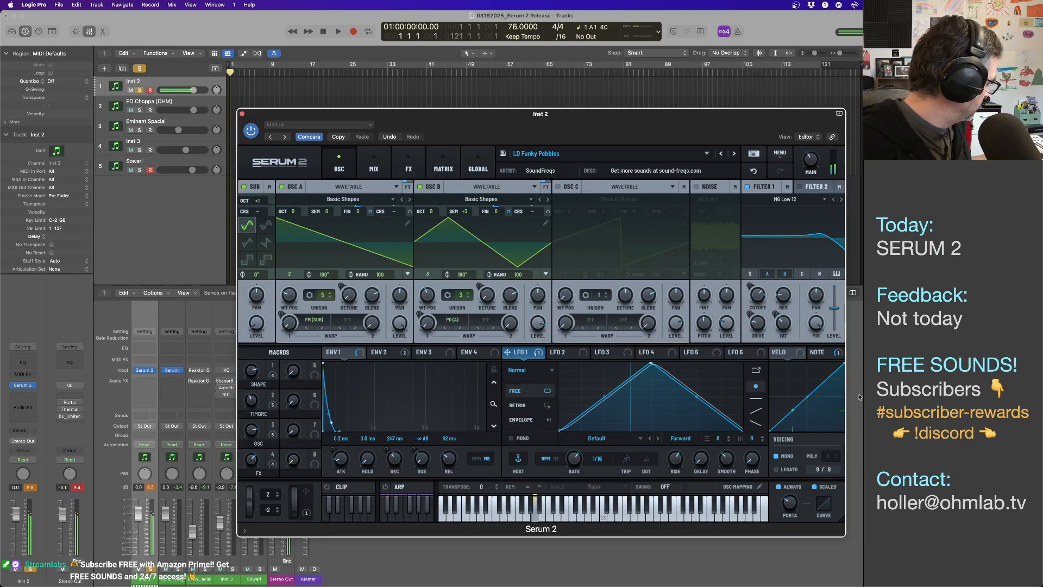
- Audition the "LD Glassious" preset with its Timbre macro raised and return the synth to an initialised patch
{"action": "left_click", "coordinate": [734, 154]}
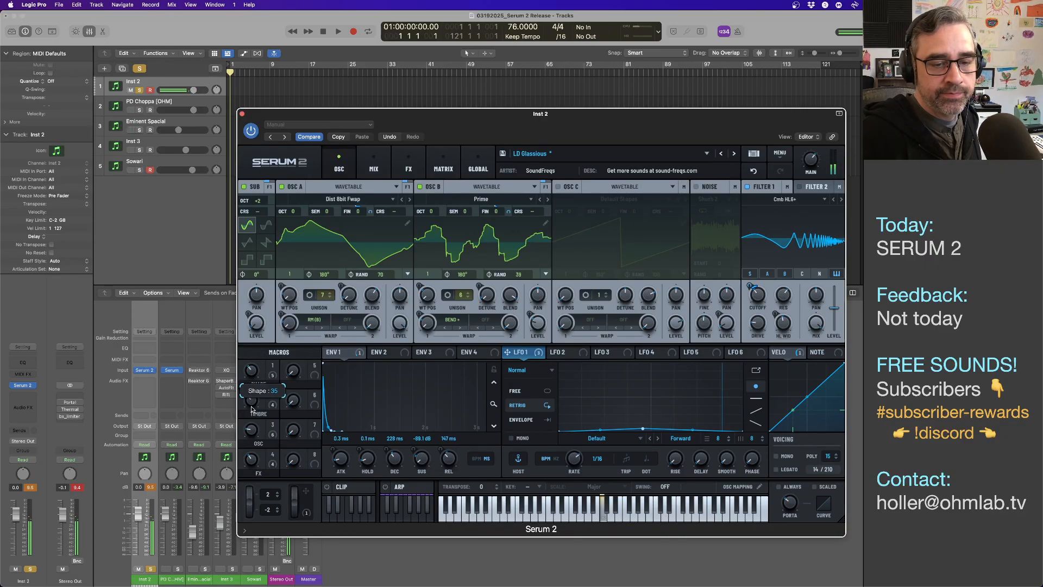
{"action": "left_click_drag", "start_coordinate": [251, 401], "coordinate": [252, 352]}
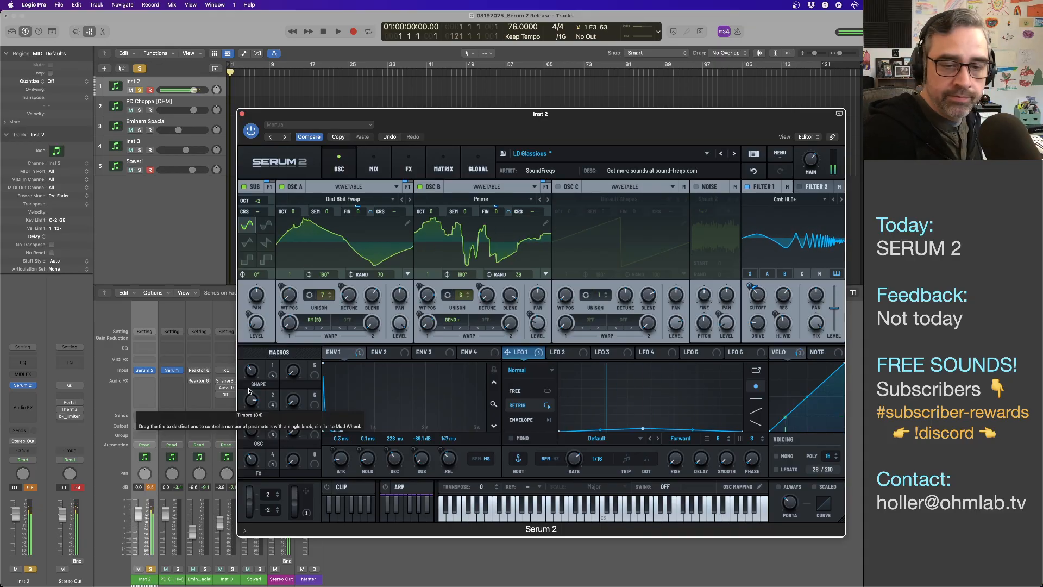
{"action": "left_click", "coordinate": [780, 155]}
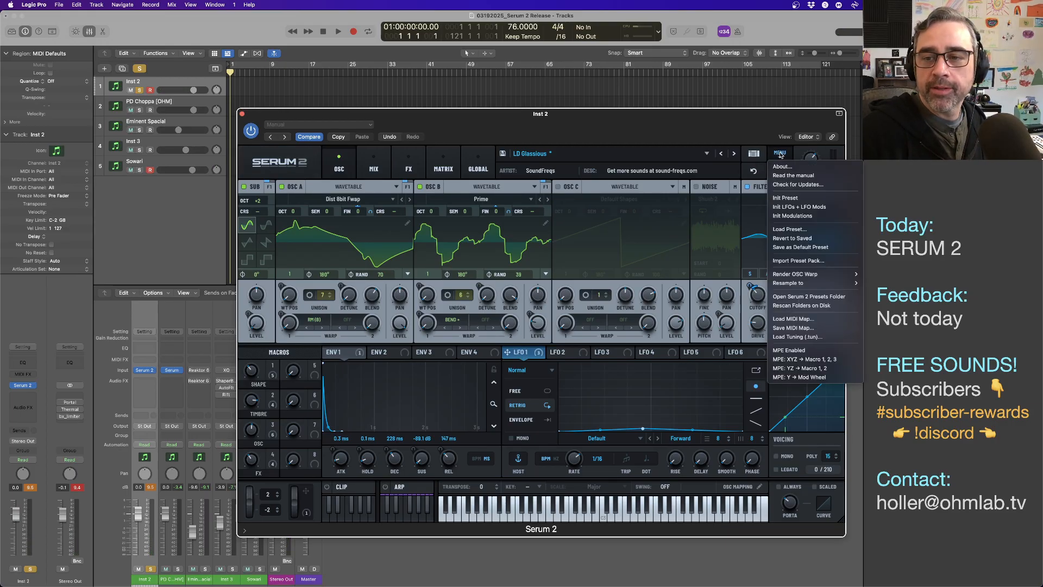
{"action": "left_click", "coordinate": [789, 199]}
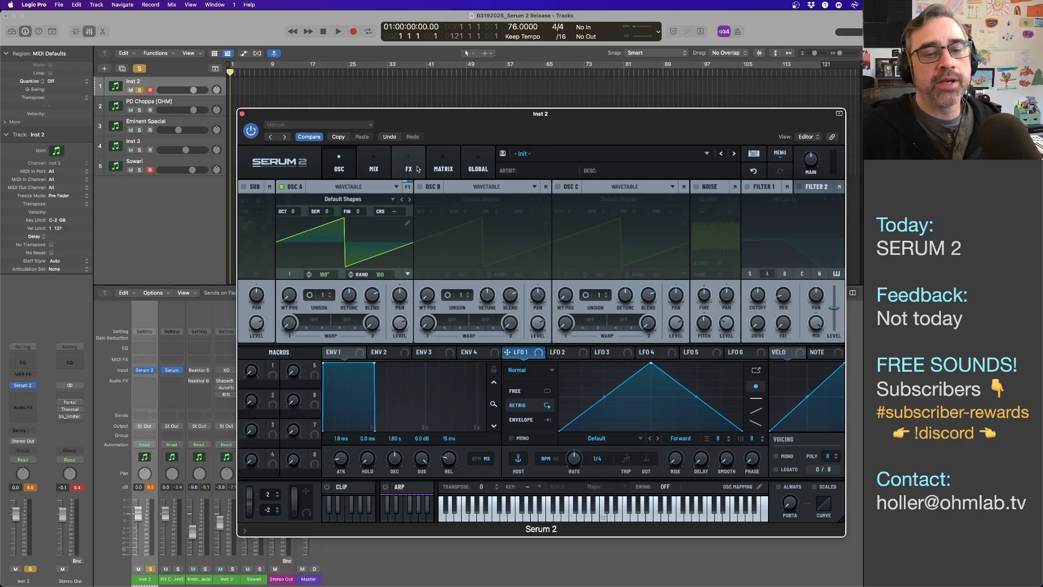
{"action": "left_click", "coordinate": [353, 186]}
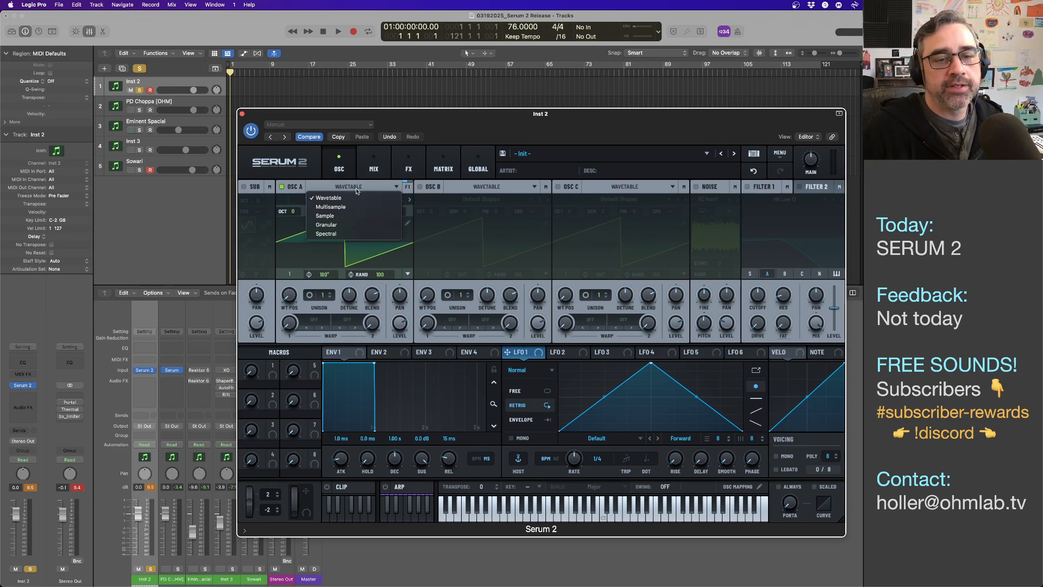
{"action": "left_click", "coordinate": [349, 225]}
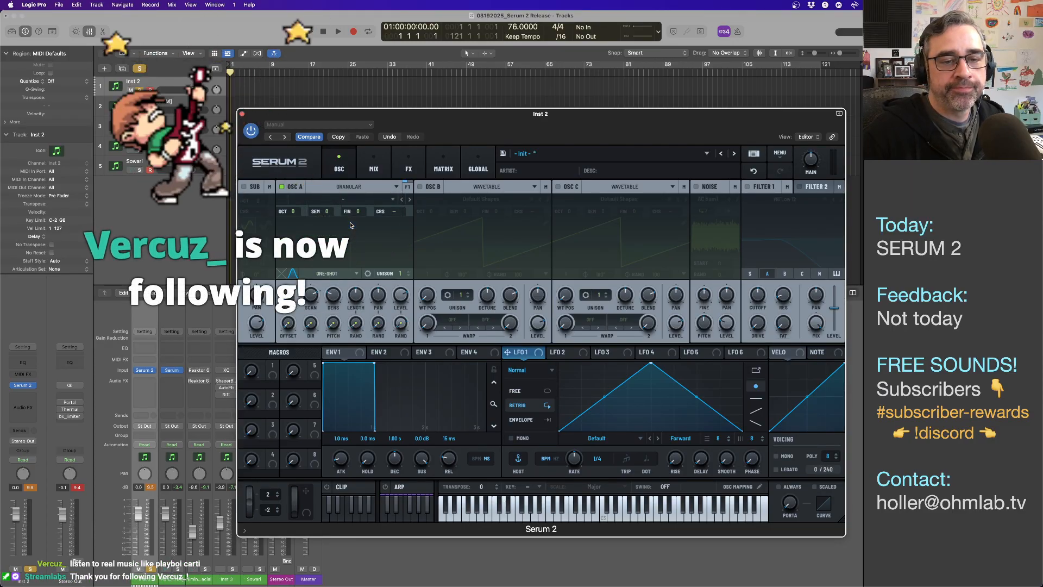
{"action": "left_click", "coordinate": [345, 186]}
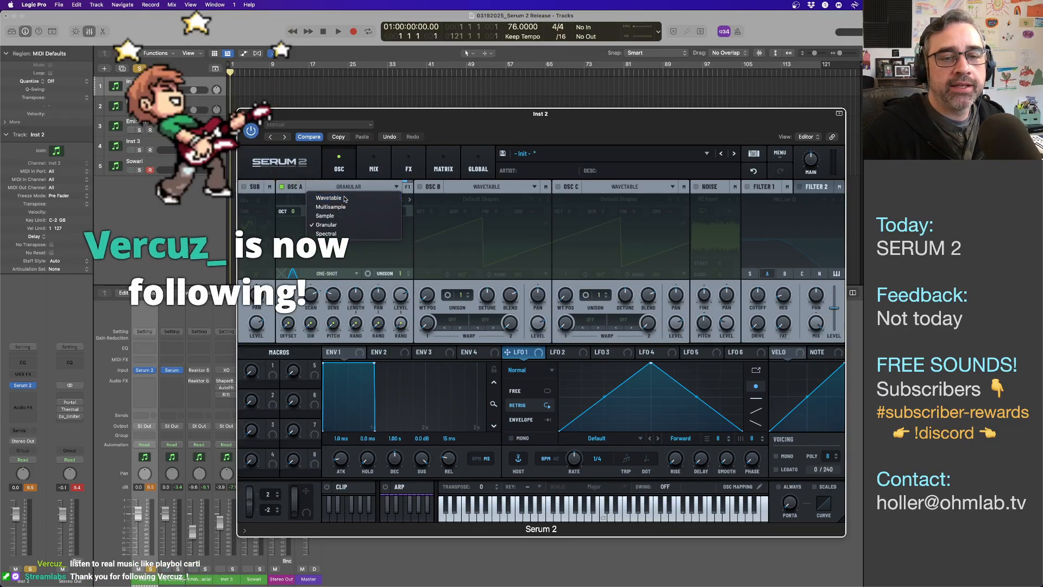
{"action": "left_click", "coordinate": [344, 199]}
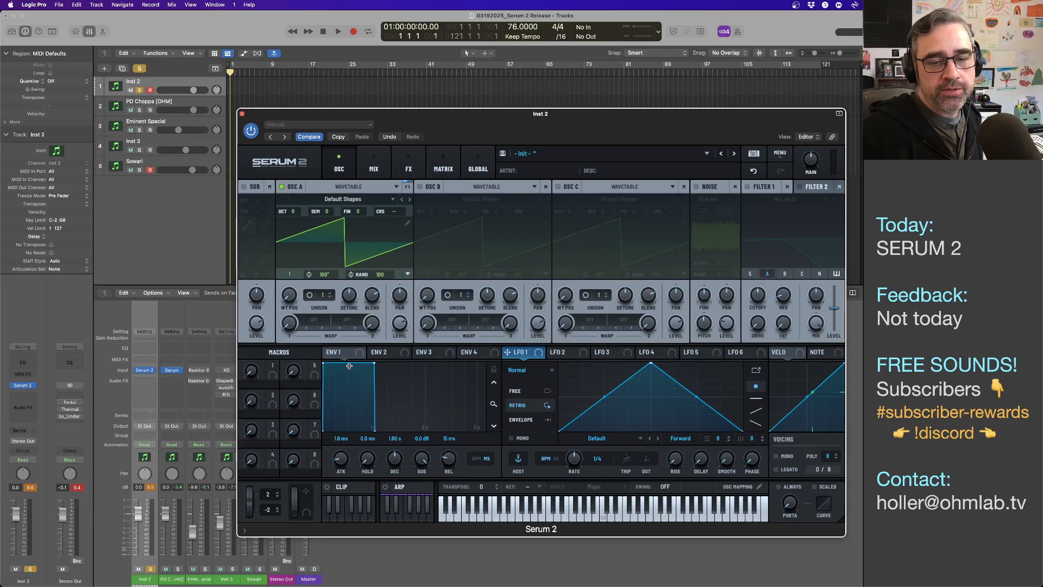
- Load the "AT Matriarch" wavetable into oscillator A from the analog S2 Tables
{"action": "left_click", "coordinate": [356, 200]}
{"action": "mouse_move", "coordinate": [349, 212]}
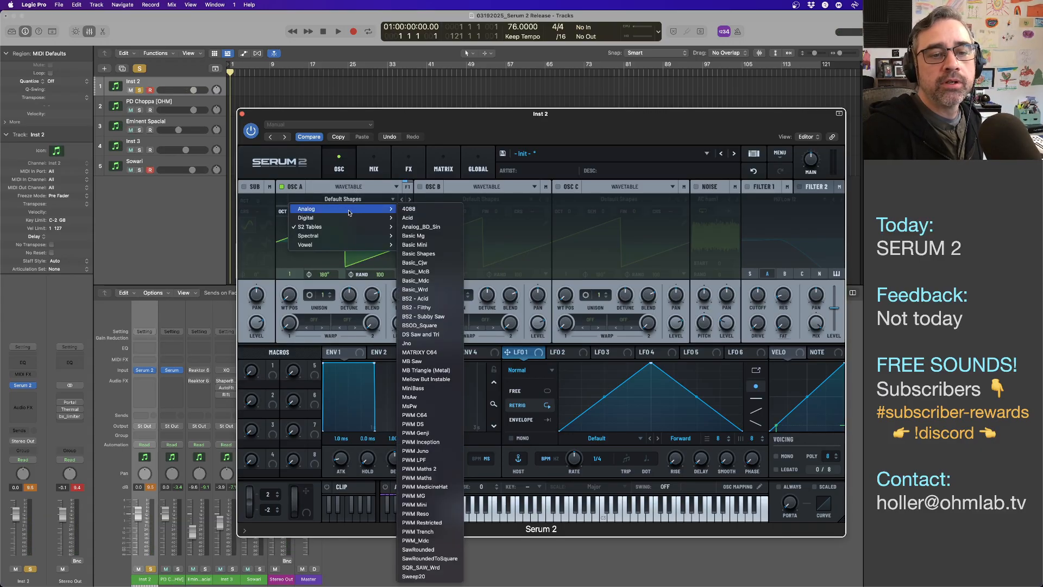
{"action": "mouse_move", "coordinate": [432, 231]}
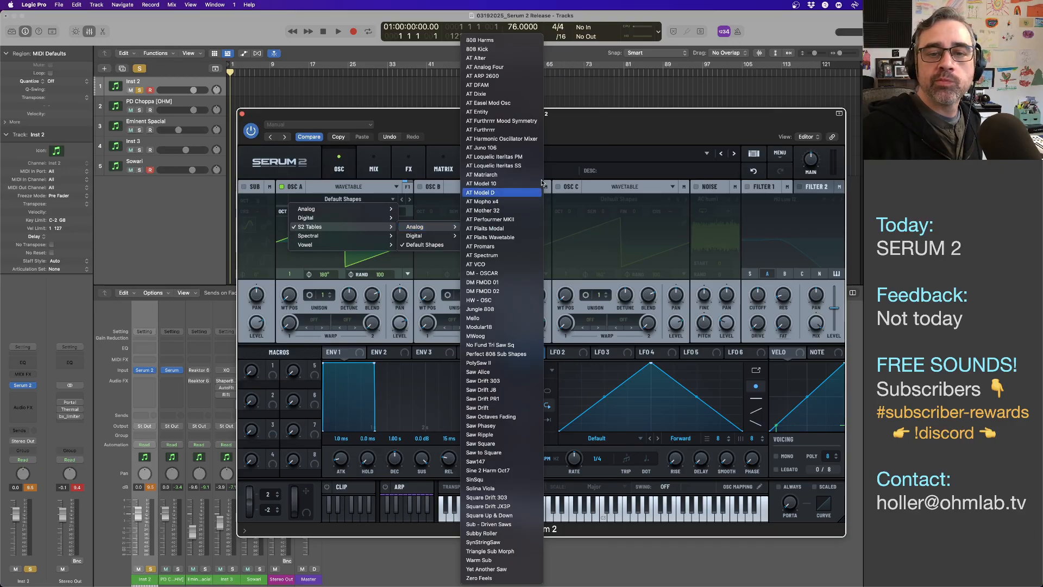
{"action": "left_click", "coordinate": [482, 175]}
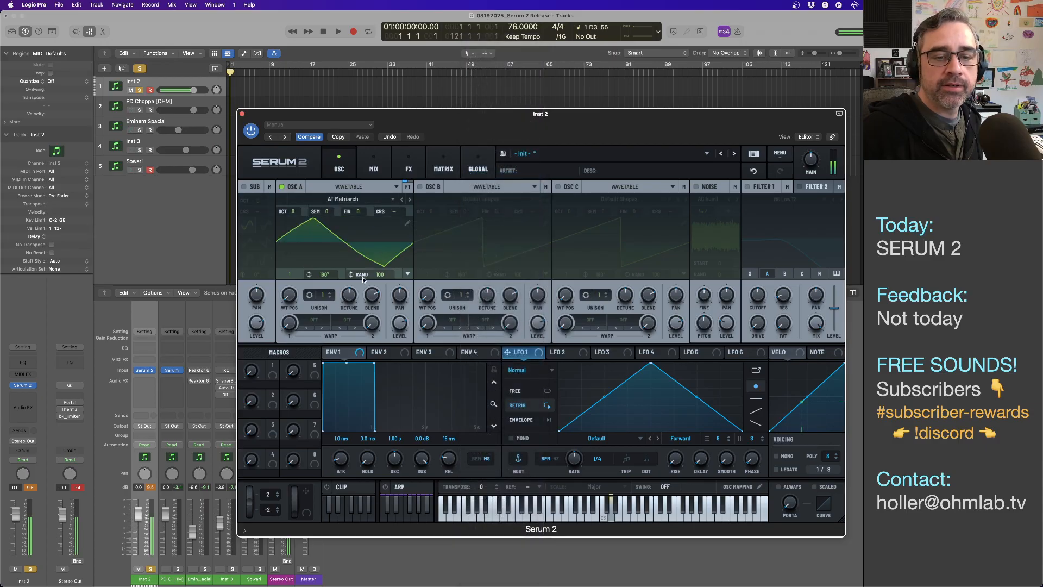
- Change oscillator A's wavetable to "AT Model 10" and sweep its wavetable position up and down
{"action": "left_click", "coordinate": [410, 200]}
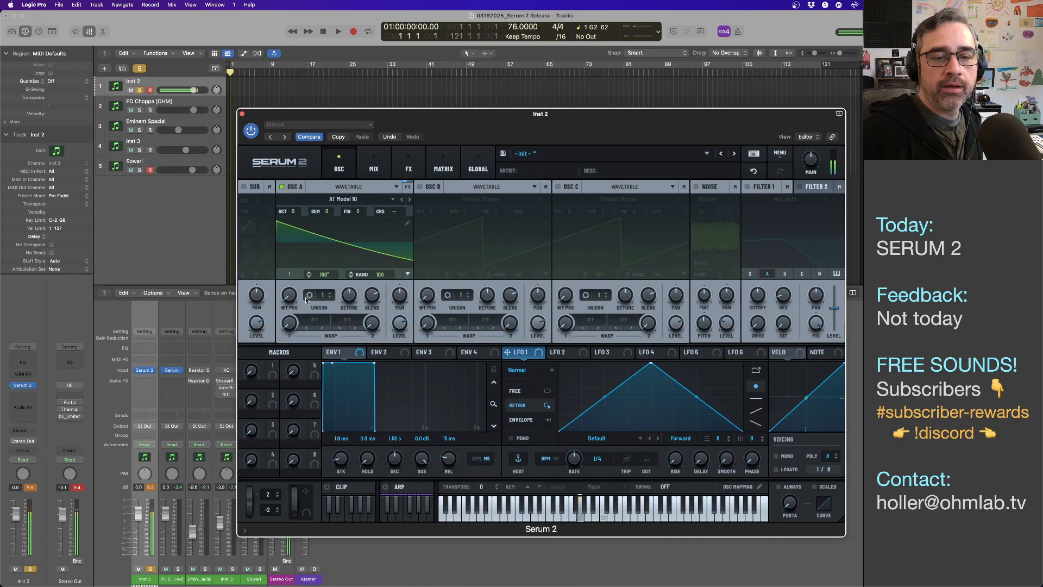
{"action": "left_click_drag", "start_coordinate": [290, 300], "coordinate": [297, 207]}
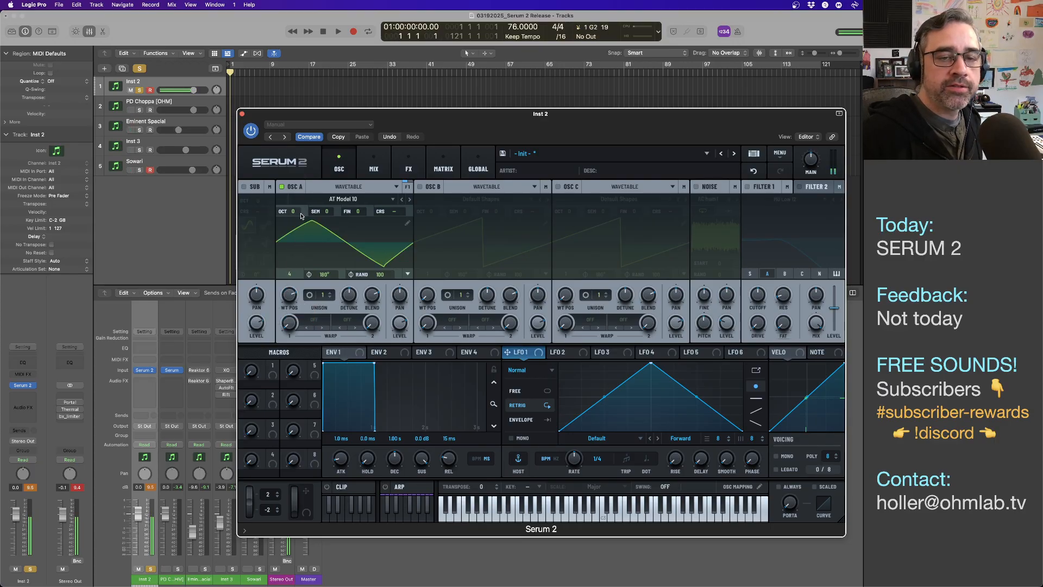
{"action": "left_click_drag", "start_coordinate": [292, 299], "coordinate": [280, 380]}
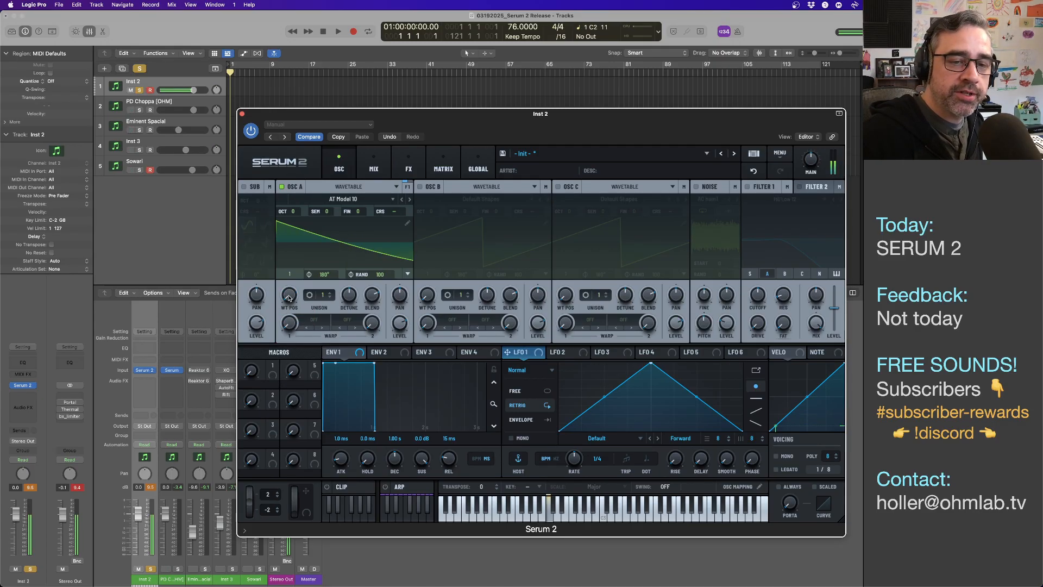
{"action": "left_click_drag", "start_coordinate": [292, 309], "coordinate": [328, 261]}
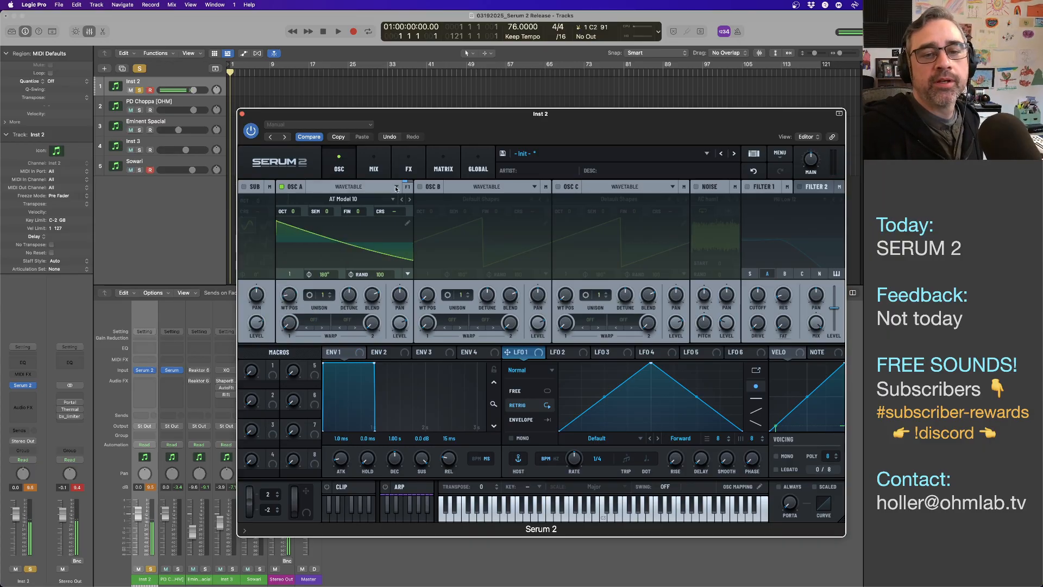
- Change oscillator A's wavetable to "AT Mopho x4" and raise its wavetable position
{"action": "left_click", "coordinate": [409, 198]}
{"action": "left_click", "coordinate": [409, 199]}
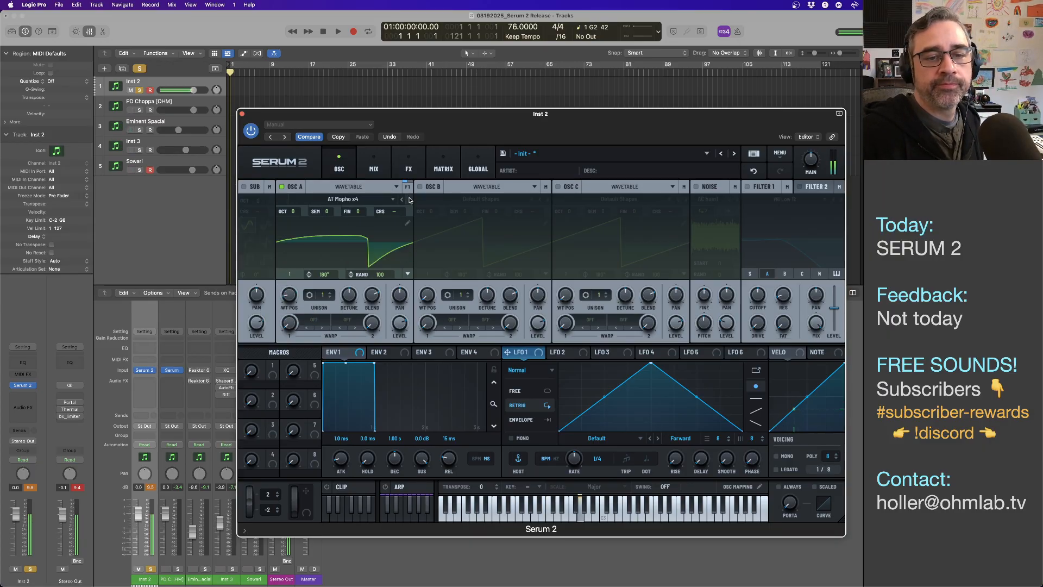
{"action": "left_click_drag", "start_coordinate": [289, 295], "coordinate": [288, 222]}
- Load the "Solina Viola" wavetable from the analog S2 Tables into oscillator A and set its position to frame 34
{"action": "left_click", "coordinate": [343, 199]}
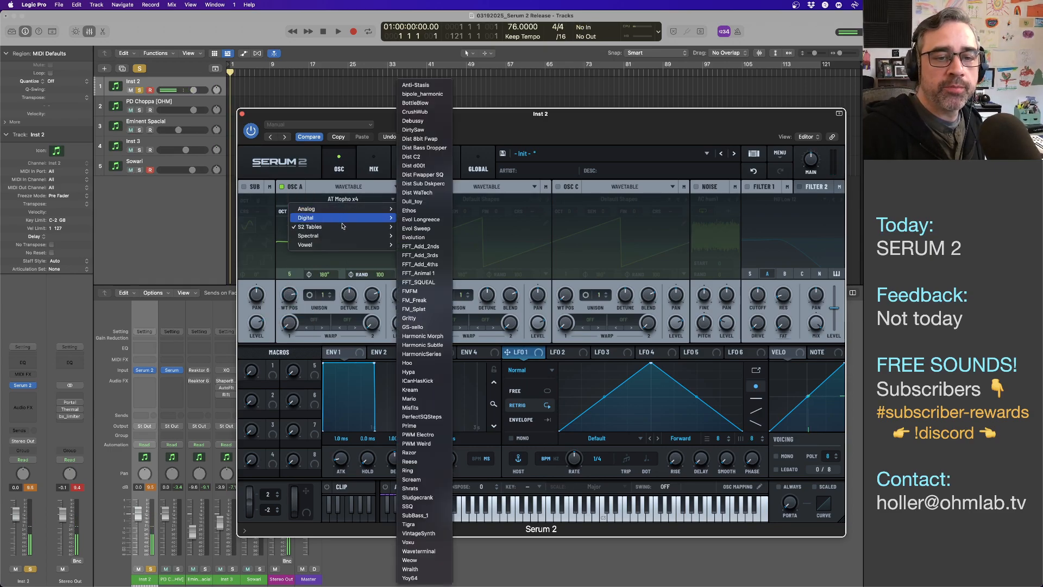
{"action": "mouse_move", "coordinate": [388, 230]}
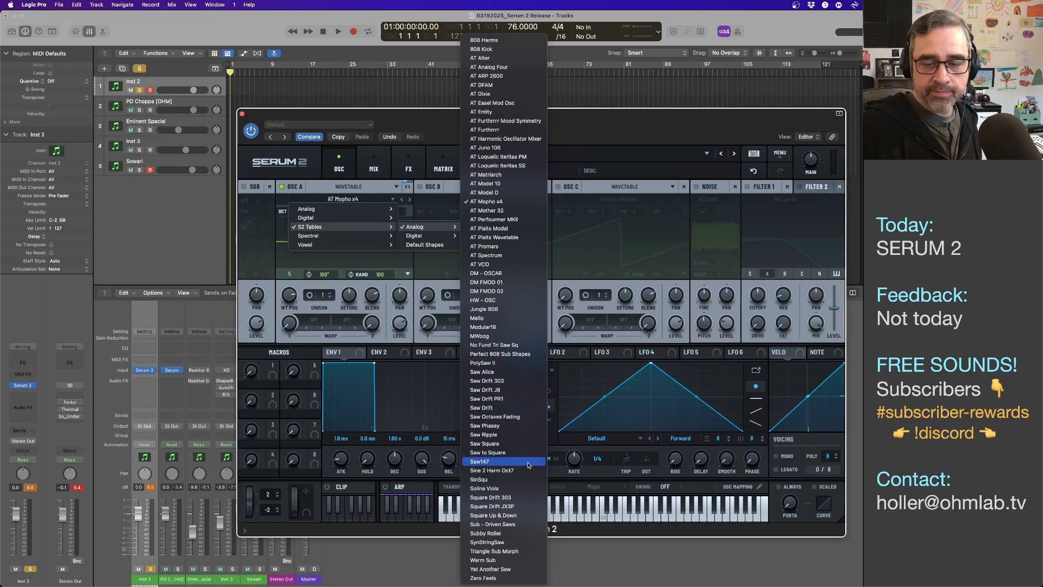
{"action": "left_click", "coordinate": [524, 488]}
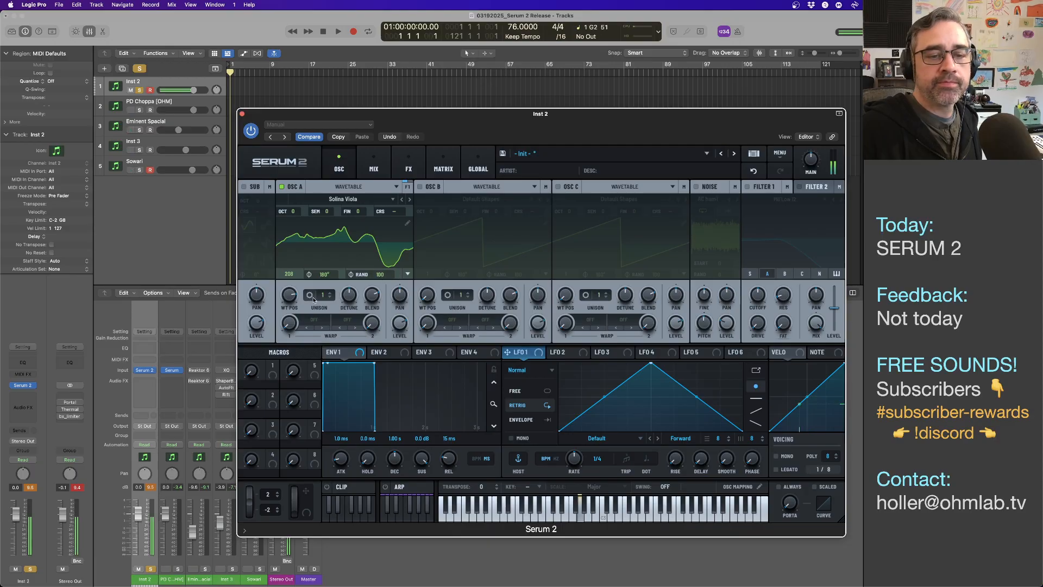
{"action": "left_click_drag", "start_coordinate": [290, 298], "coordinate": [291, 376]}
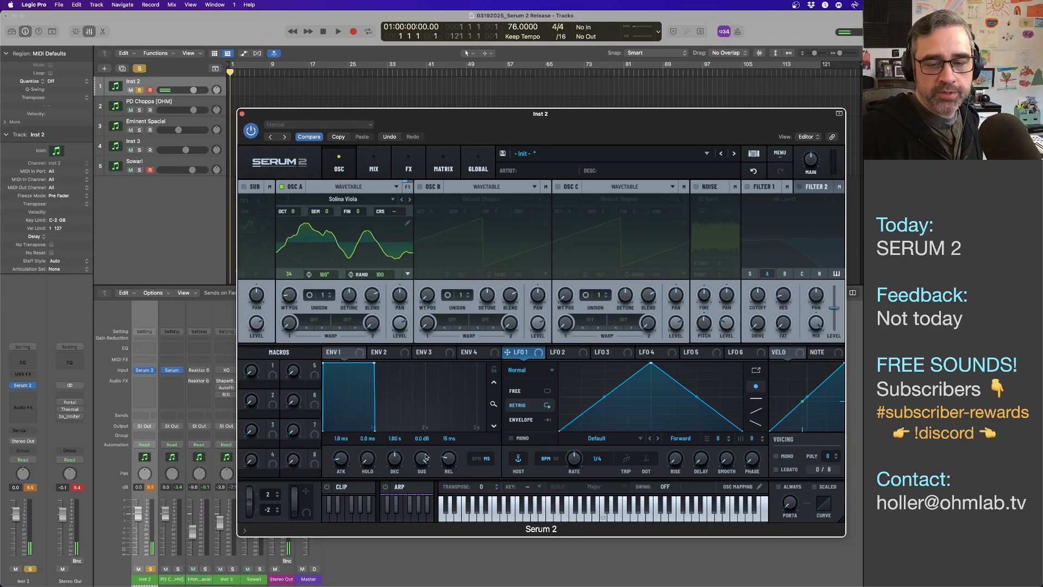
- Set Envelope 1's sustain to −∞ dB and its decay to about 221 ms, and assign Macro 1 to its attack
{"action": "left_click_drag", "start_coordinate": [421, 458], "coordinate": [424, 585]}
{"action": "mouse_move", "coordinate": [394, 458]}
{"action": "left_mouse_down"}
{"action": "mouse_move", "coordinate": [398, 474]}
{"action": "mouse_move", "coordinate": [400, 465]}
{"action": "left_mouse_up"}
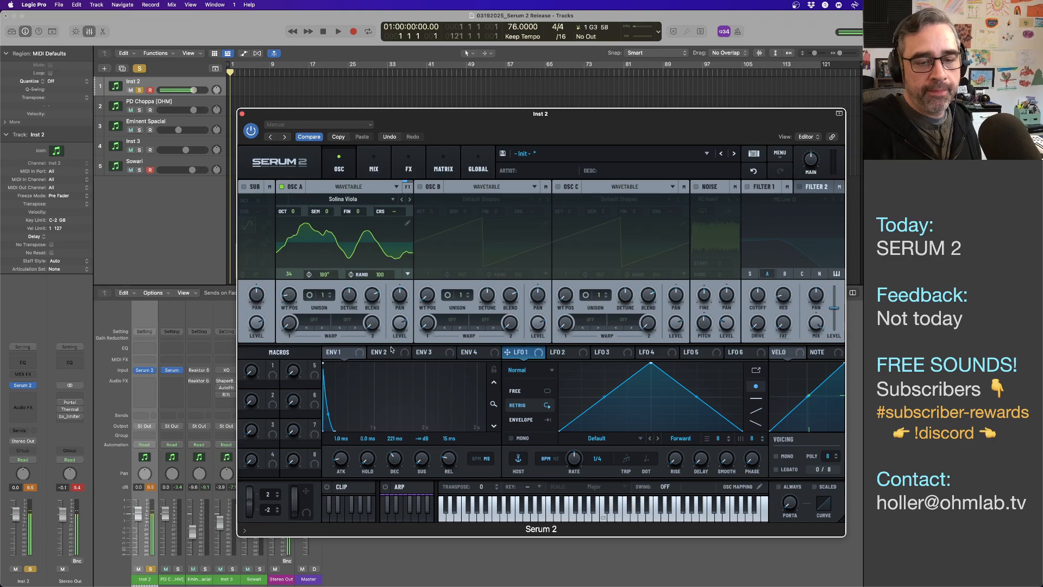
{"action": "left_click_drag", "start_coordinate": [273, 375], "coordinate": [337, 458]}
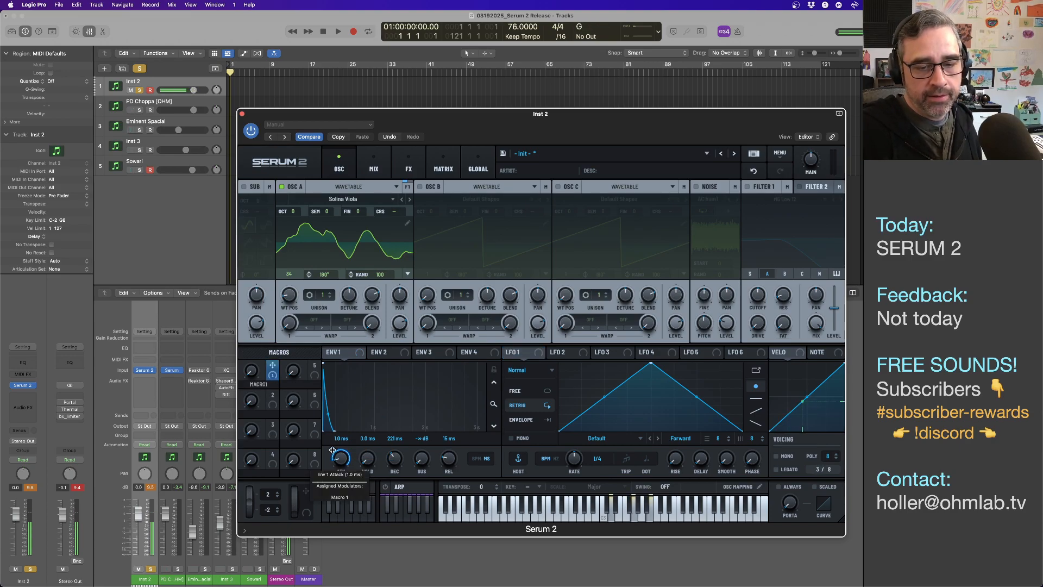
- Assign Macro 1 to Envelope 1's sustain at 76% and decay at 46%, adjust its attack amount, and sweep the macro
{"action": "left_click_drag", "start_coordinate": [251, 371], "coordinate": [251, 271]}
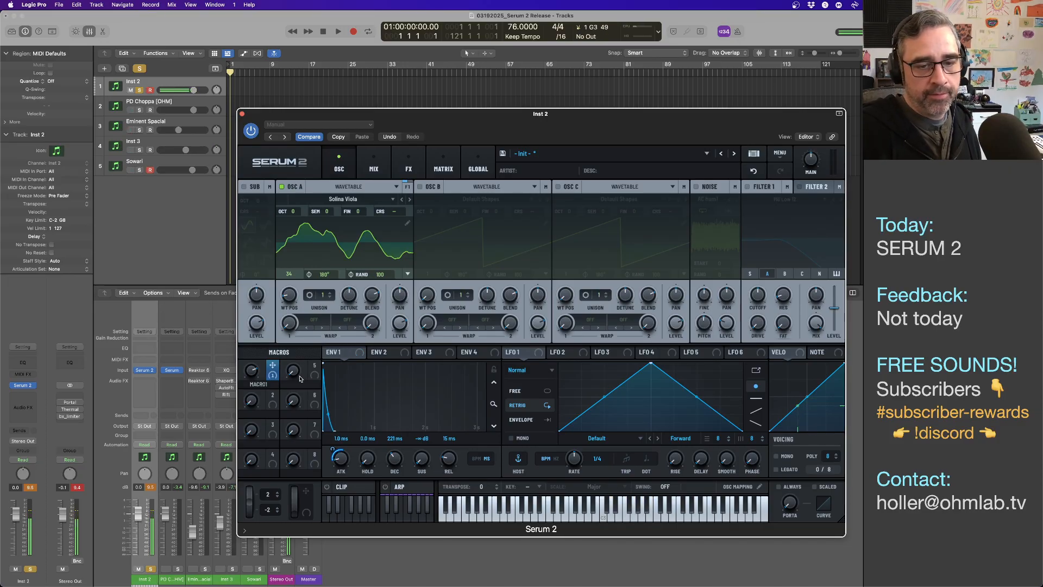
{"action": "left_click_drag", "start_coordinate": [272, 369], "coordinate": [415, 465]}
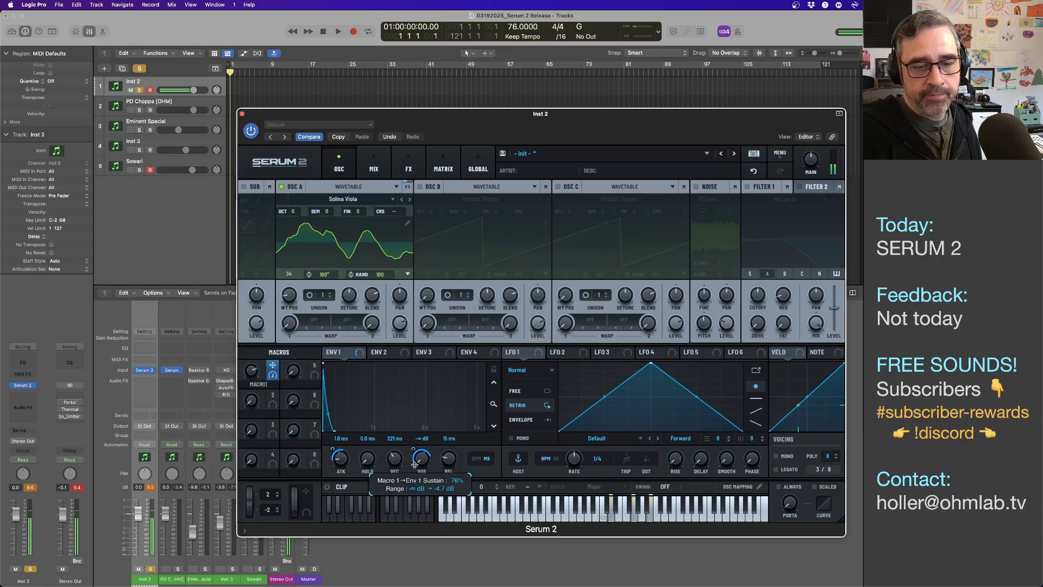
{"action": "left_click_drag", "start_coordinate": [272, 365], "coordinate": [389, 458]}
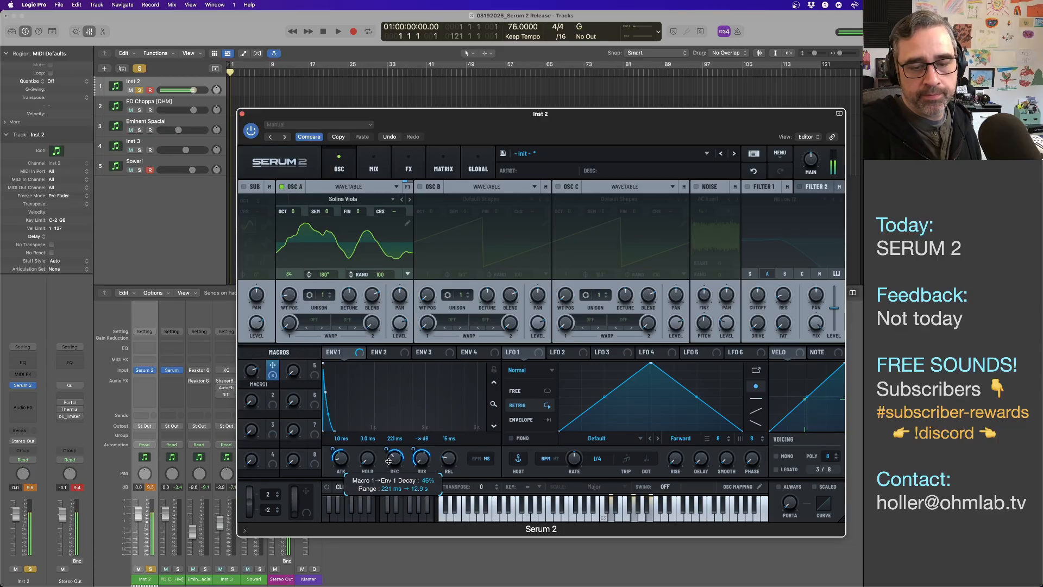
{"action": "mouse_move", "coordinate": [386, 448]}
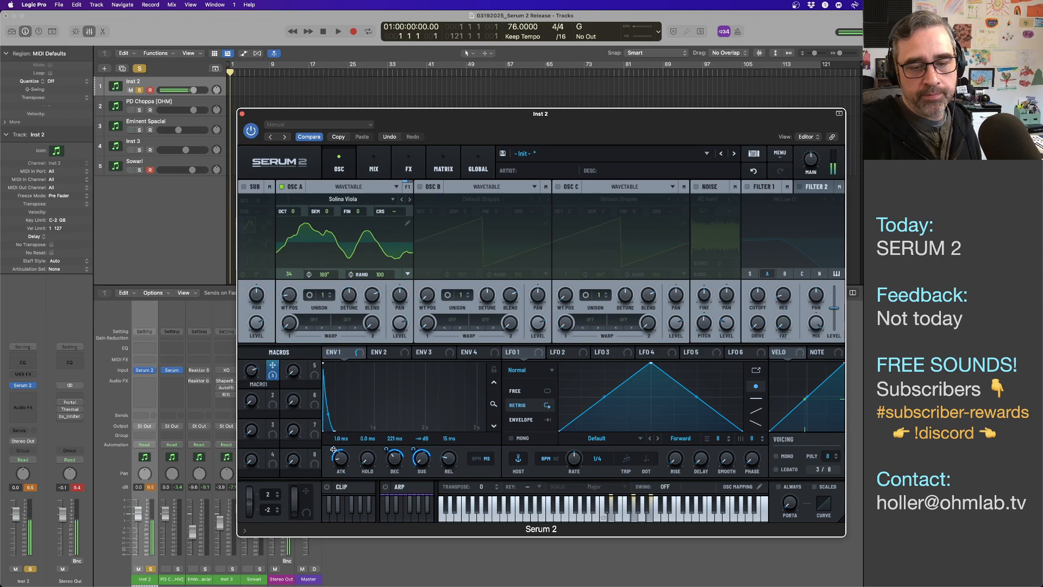
{"action": "mouse_move", "coordinate": [334, 448]}
{"action": "left_click_drag", "start_coordinate": [334, 447], "coordinate": [334, 445]}
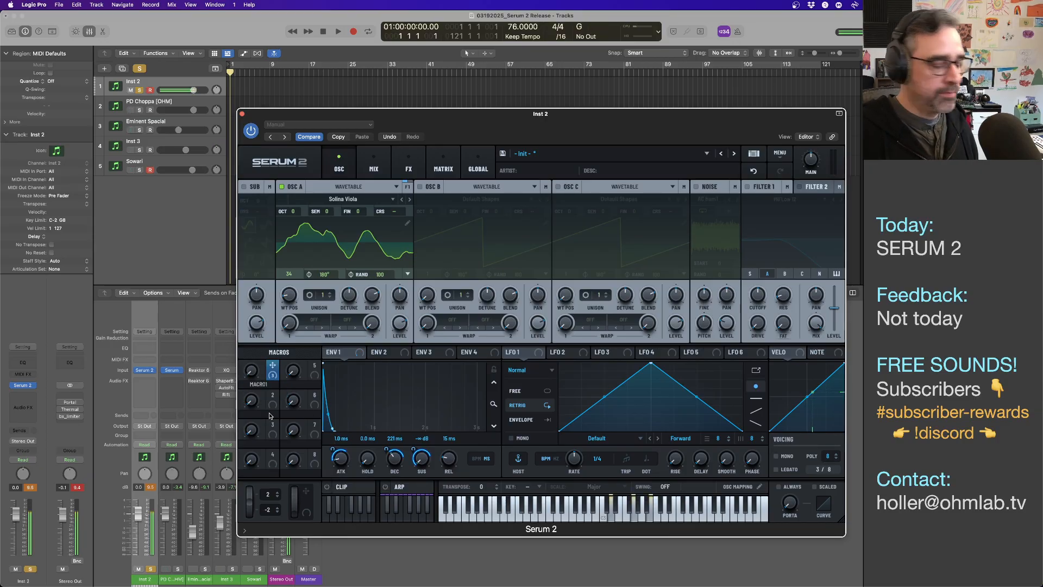
{"action": "left_click_drag", "start_coordinate": [257, 371], "coordinate": [247, 239]}
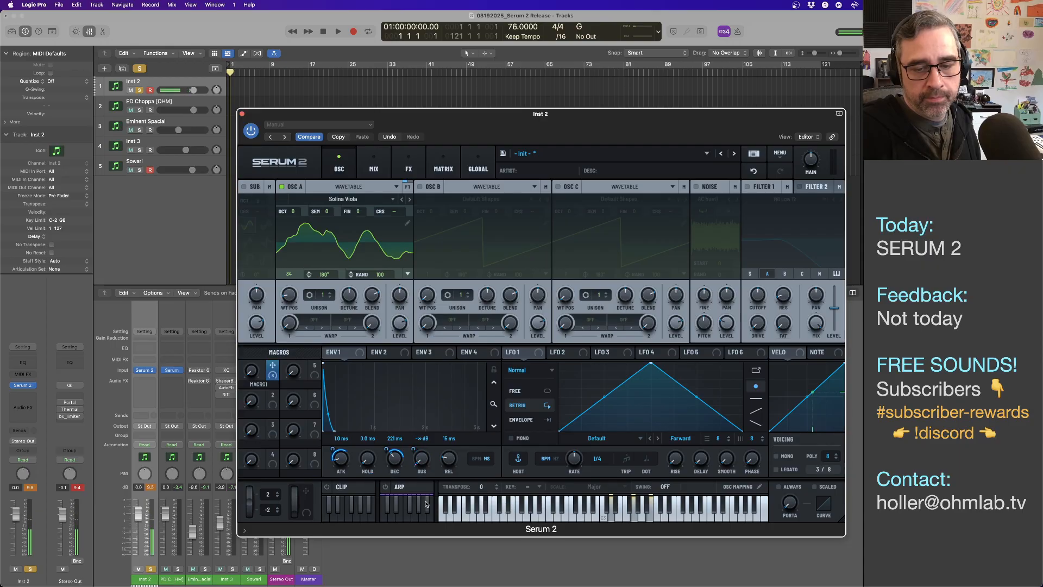
- Remove Macro 1 from Envelope 1's sustain, reduce its decay modulation to 9%, and readjust its attack modulation amount
{"action": "right_click", "coordinate": [424, 460]}
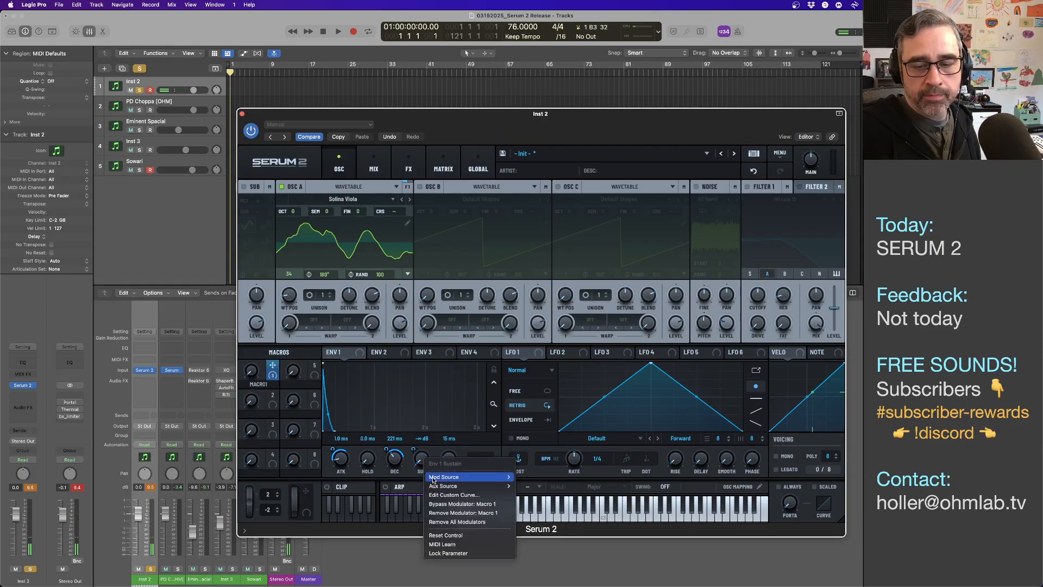
{"action": "left_click", "coordinate": [447, 513]}
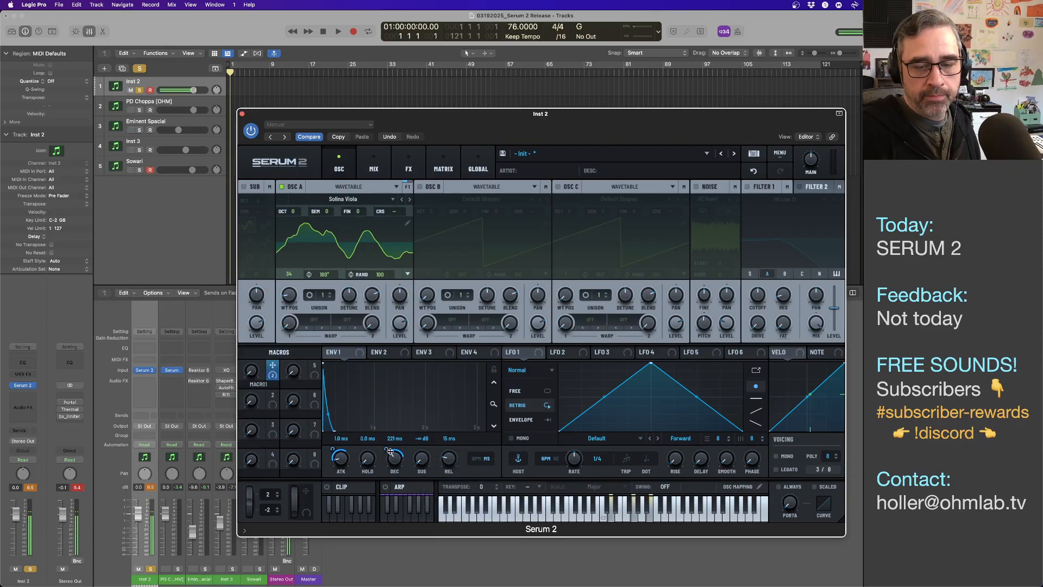
{"action": "left_click_drag", "start_coordinate": [386, 463], "coordinate": [386, 468]}
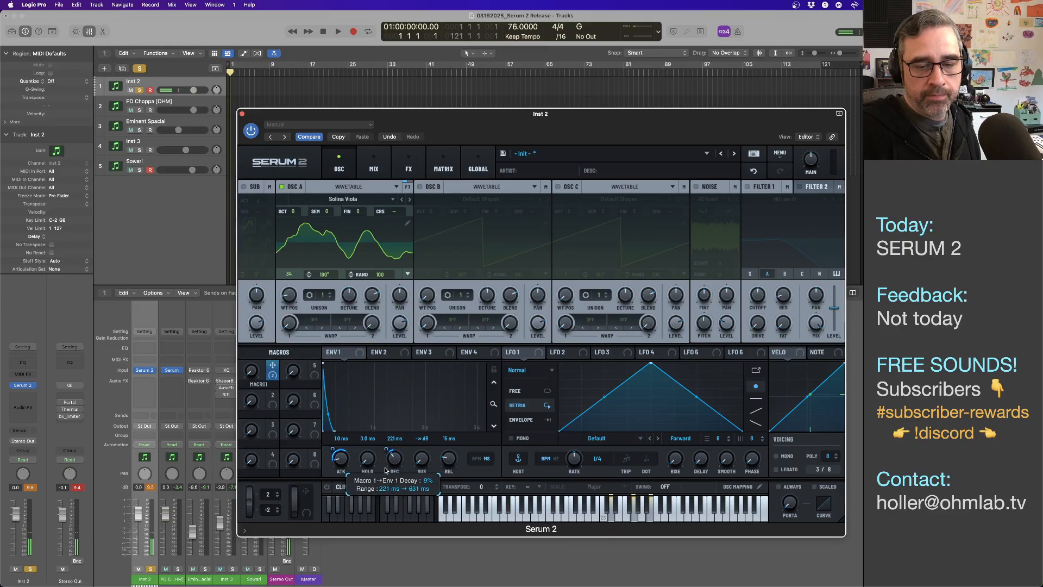
{"action": "left_click_drag", "start_coordinate": [333, 449], "coordinate": [333, 472]}
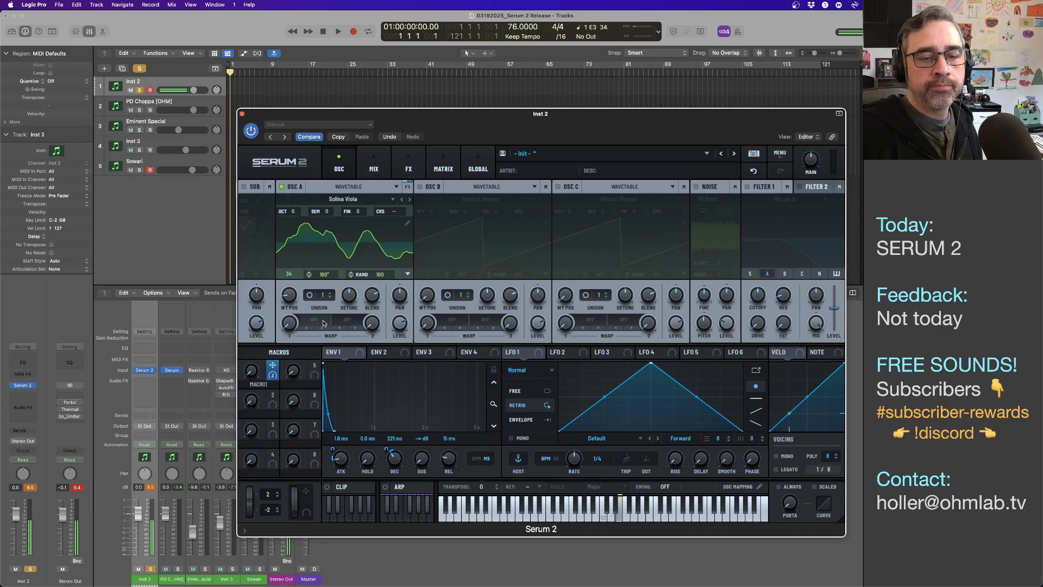
- Set oscillator A to 3 unison voices with reduced detune and a blend of about 67, and its wavetable position to frame 21
{"action": "left_click_drag", "start_coordinate": [324, 294], "coordinate": [374, 311]}
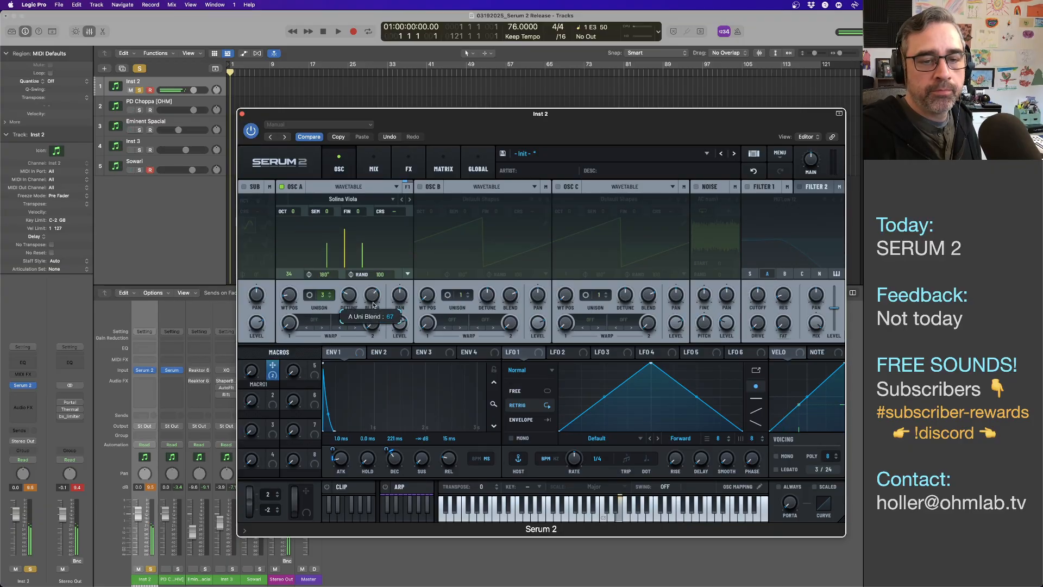
{"action": "mouse_move", "coordinate": [289, 296]}
{"action": "left_mouse_down"}
{"action": "mouse_move", "coordinate": [288, 248]}
{"action": "mouse_move", "coordinate": [289, 305]}
{"action": "left_mouse_up"}
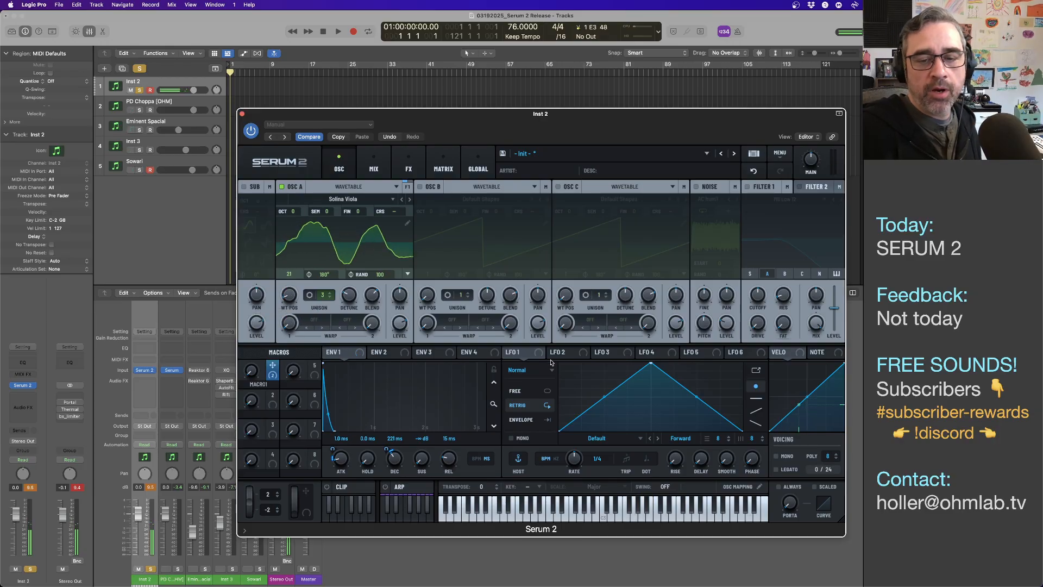
- Modulate oscillator A's wavetable position with LFO 1 in free mode at a 4 bar rate, and raise the oscillator's level
{"action": "left_click_drag", "start_coordinate": [507, 352], "coordinate": [302, 290]}
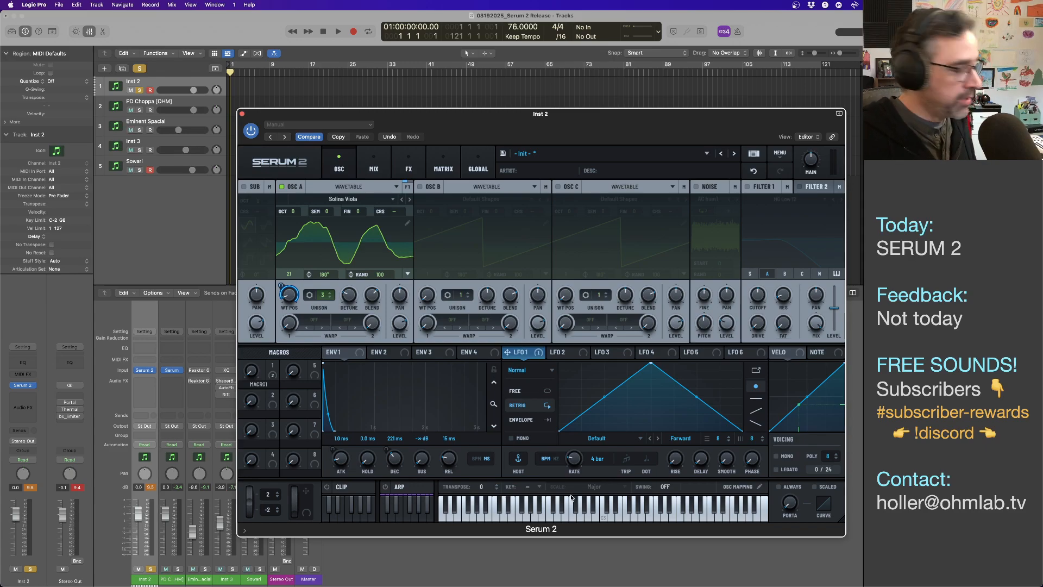
{"action": "left_click", "coordinate": [548, 391]}
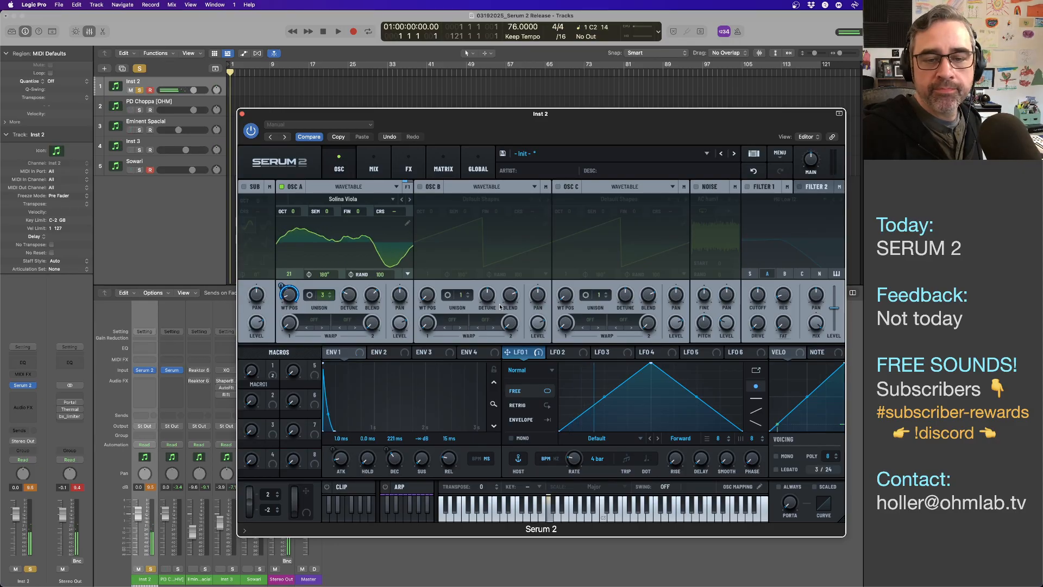
{"action": "mouse_move", "coordinate": [399, 324]}
{"action": "left_mouse_down"}
{"action": "mouse_move", "coordinate": [399, 284]}
{"action": "mouse_move", "coordinate": [398, 326]}
{"action": "mouse_move", "coordinate": [397, 313]}
{"action": "left_mouse_up"}
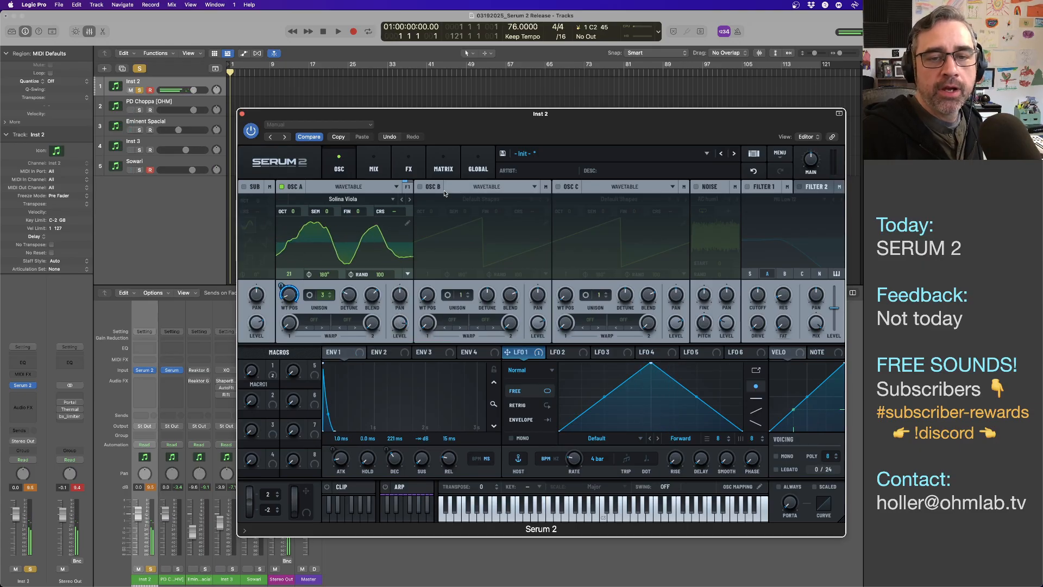
- Enable oscillator B in wavetable mode and load the "Analog_BD_Sin" wavetable
{"action": "left_click", "coordinate": [420, 187]}
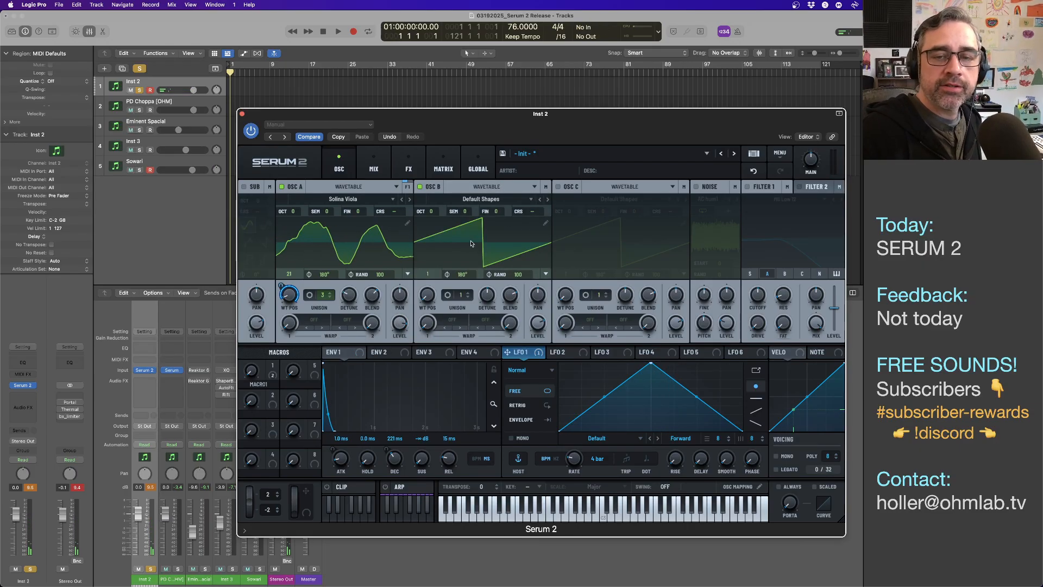
{"action": "left_click", "coordinate": [487, 187]}
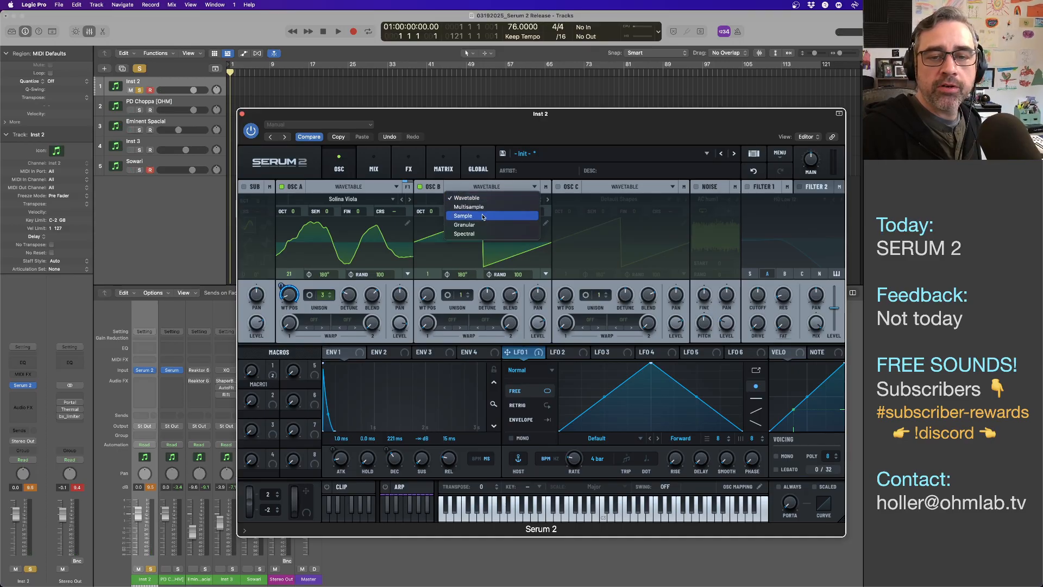
{"action": "left_click", "coordinate": [478, 198]}
{"action": "left_click", "coordinate": [480, 199]}
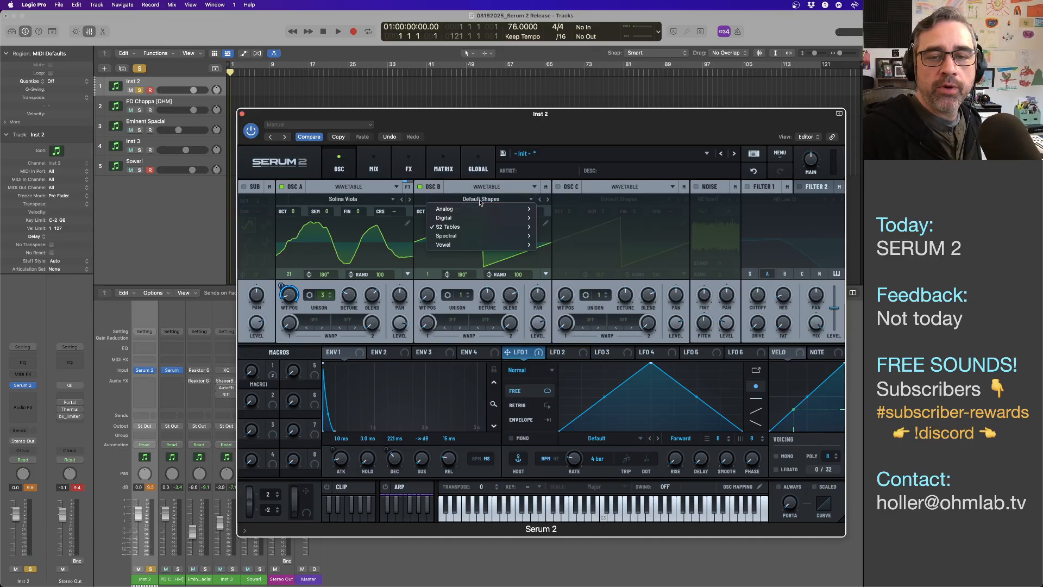
{"action": "mouse_move", "coordinate": [478, 226]}
{"action": "left_click", "coordinate": [555, 228]}
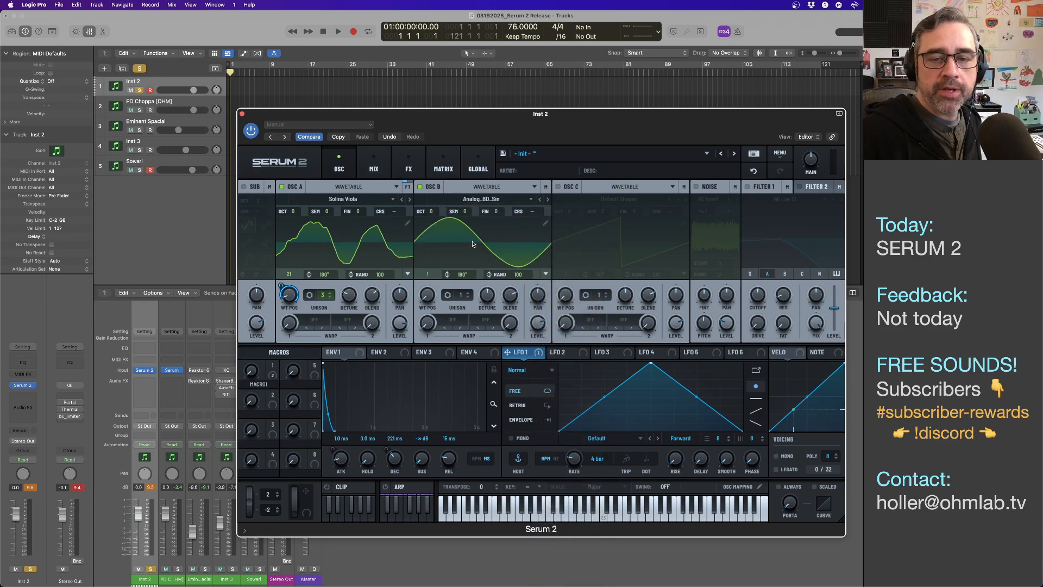
- Set oscillator A's first warp to FM (B) at about 8% and oscillator B's octave to -1
{"action": "left_click", "coordinate": [310, 324]}
{"action": "mouse_move", "coordinate": [320, 373]}
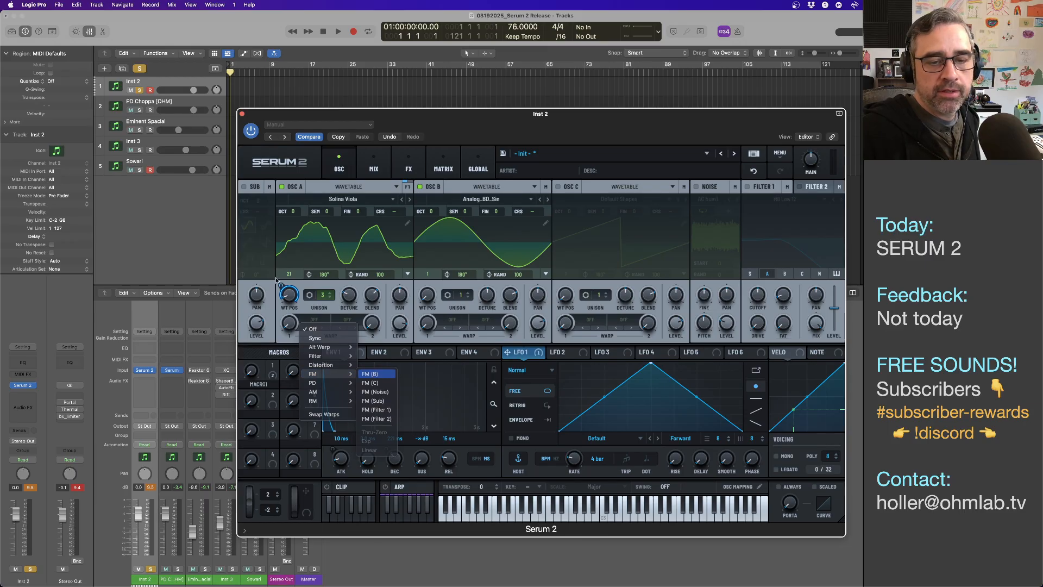
{"action": "left_click", "coordinate": [375, 373]}
{"action": "left_click_drag", "start_coordinate": [288, 323], "coordinate": [291, 290]}
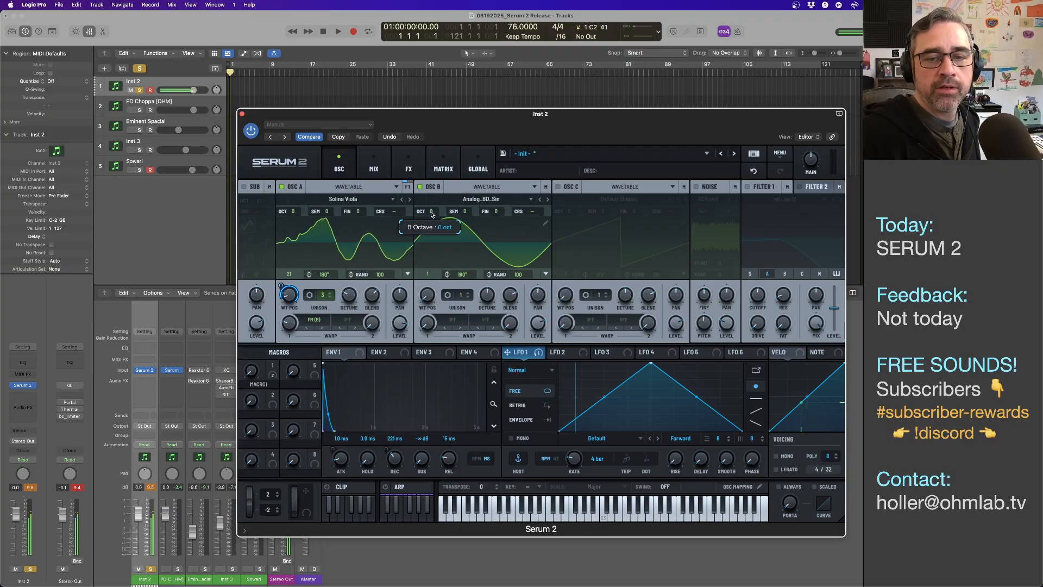
{"action": "left_click_drag", "start_coordinate": [432, 213], "coordinate": [431, 220]}
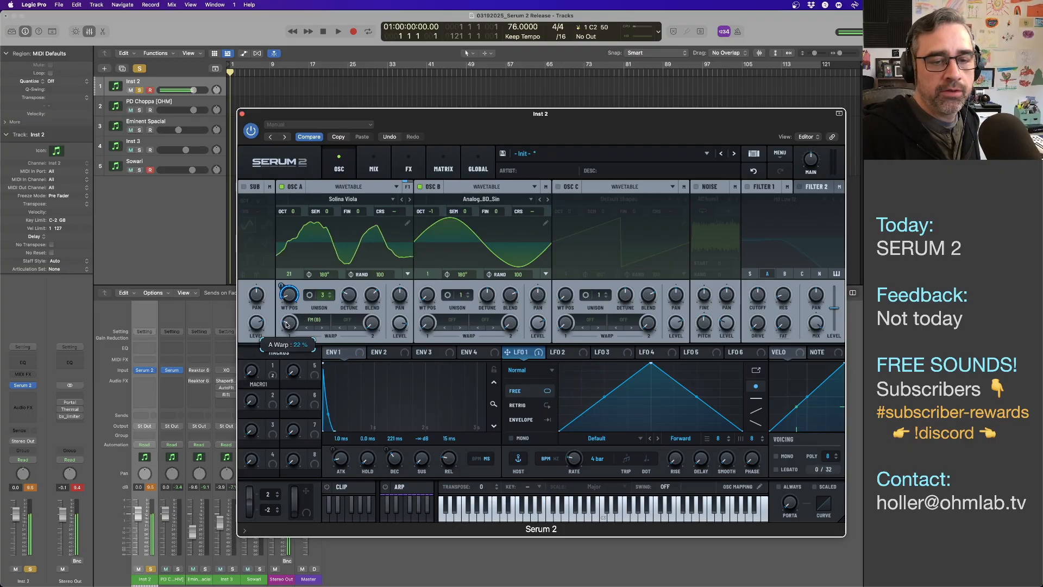
{"action": "left_click_drag", "start_coordinate": [287, 293], "coordinate": [286, 327]}
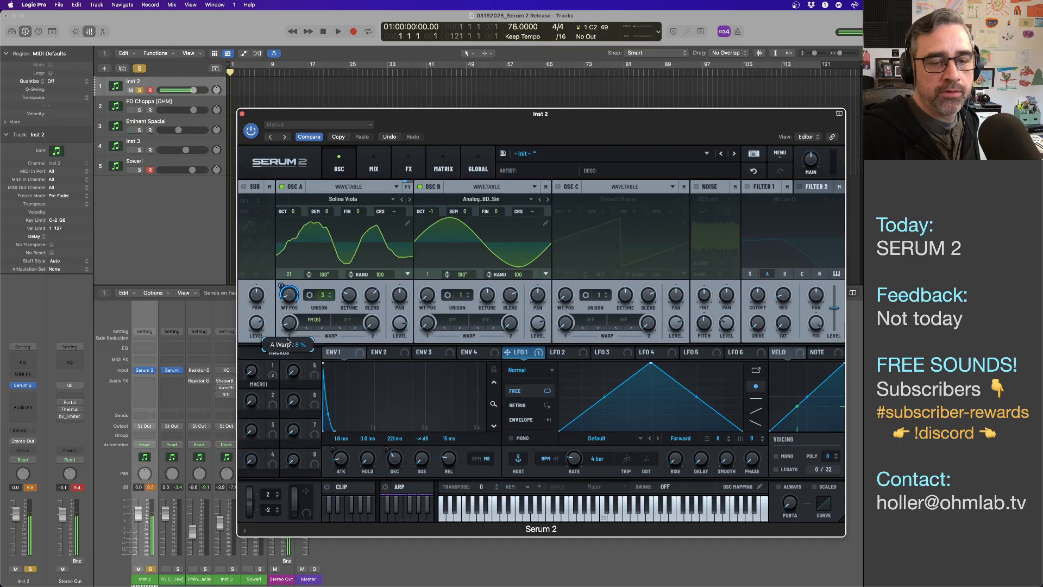
- Assign LFO 2 to oscillator A's FM warp amount and run it in free mode at 0.03 Hz
{"action": "left_click", "coordinate": [577, 352]}
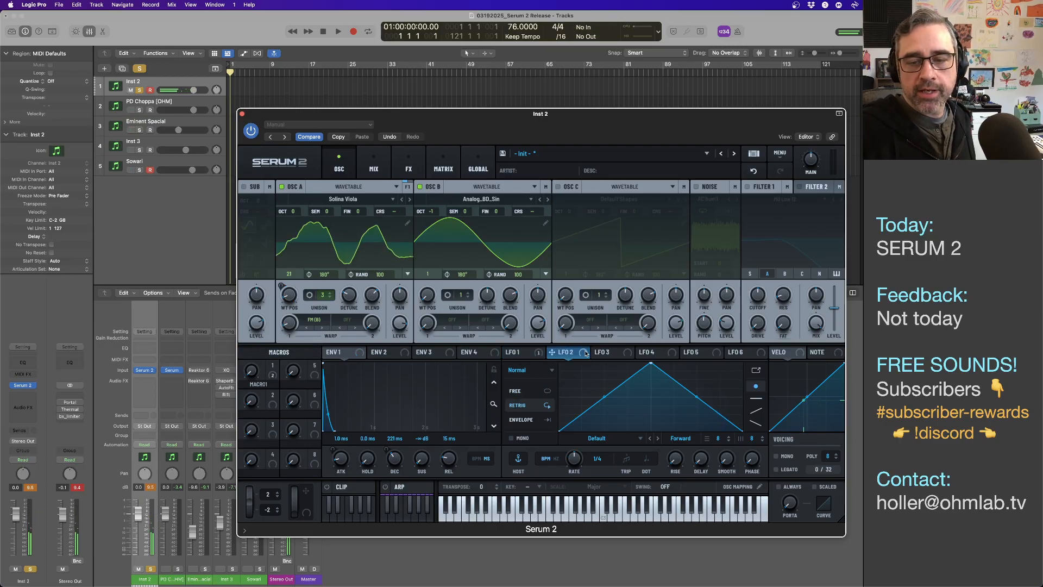
{"action": "left_click_drag", "start_coordinate": [279, 313], "coordinate": [281, 356]}
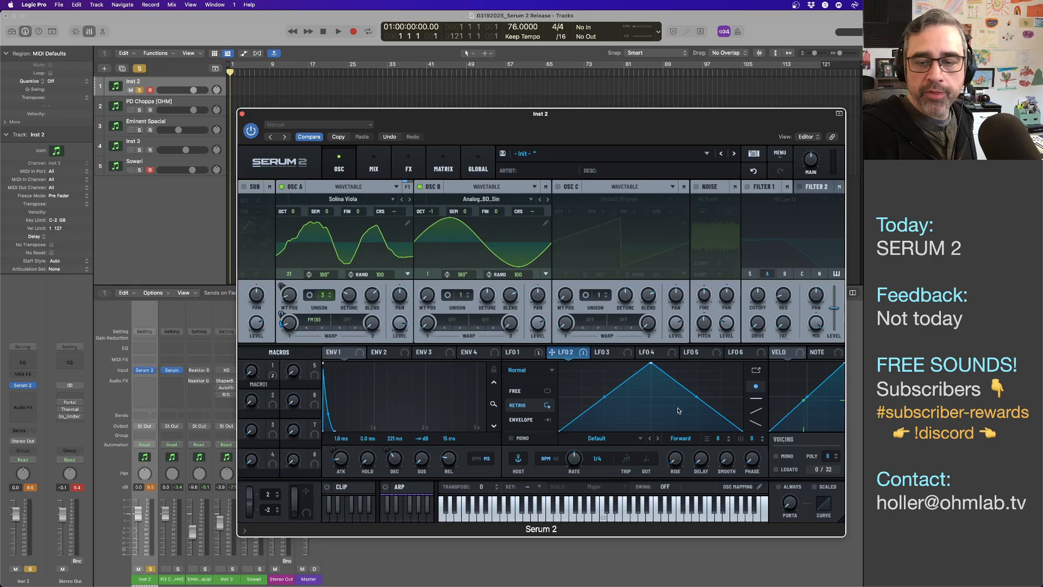
{"action": "left_click", "coordinate": [544, 392]}
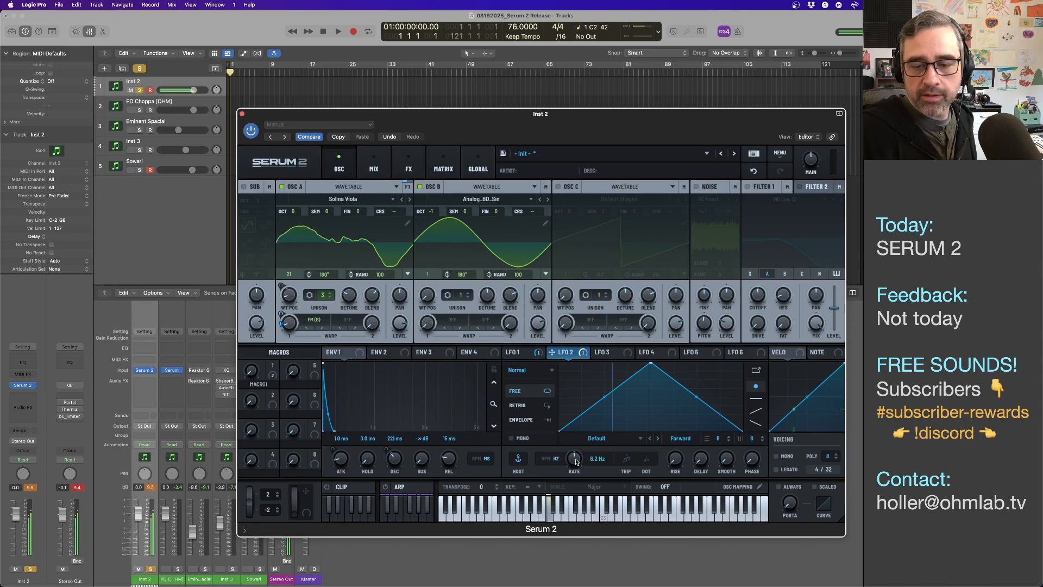
{"action": "left_click_drag", "start_coordinate": [576, 483], "coordinate": [578, 489]}
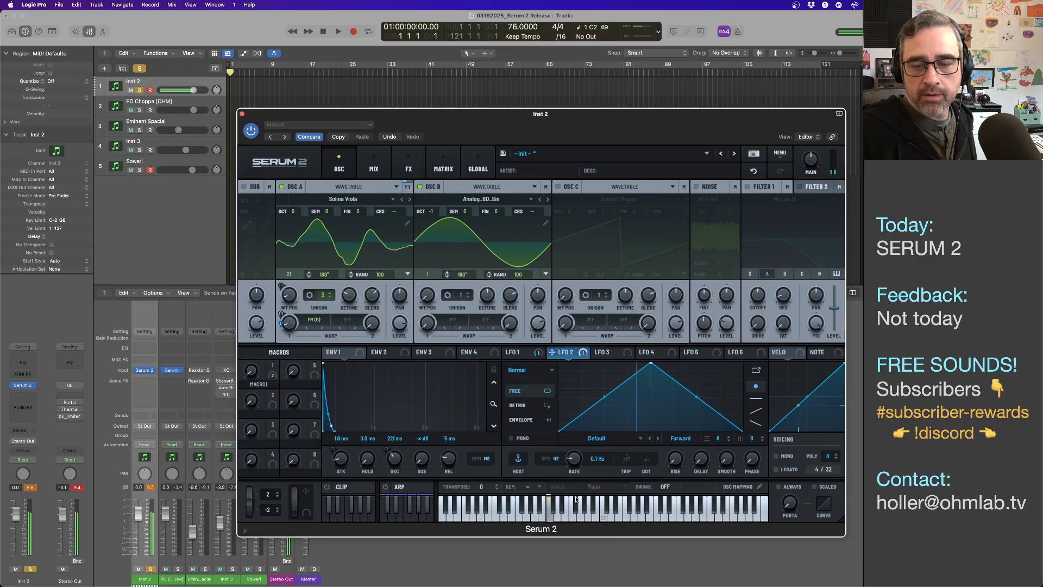
{"action": "left_click_drag", "start_coordinate": [577, 499], "coordinate": [576, 504]}
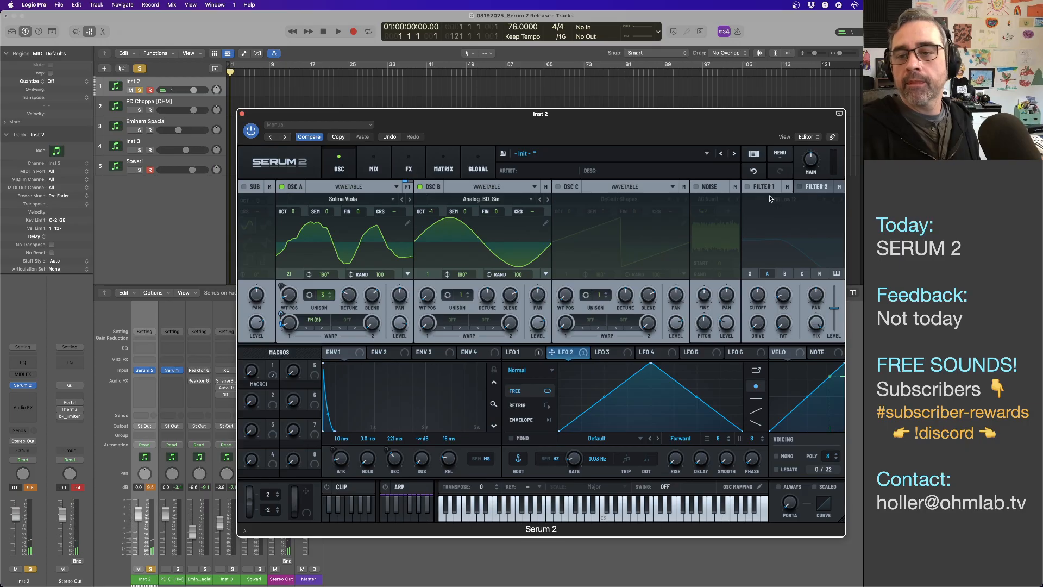
- Enable Filter 1 with the MG Low 12 type and assign LFO 3 to its cutoff
{"action": "left_click", "coordinate": [747, 186]}
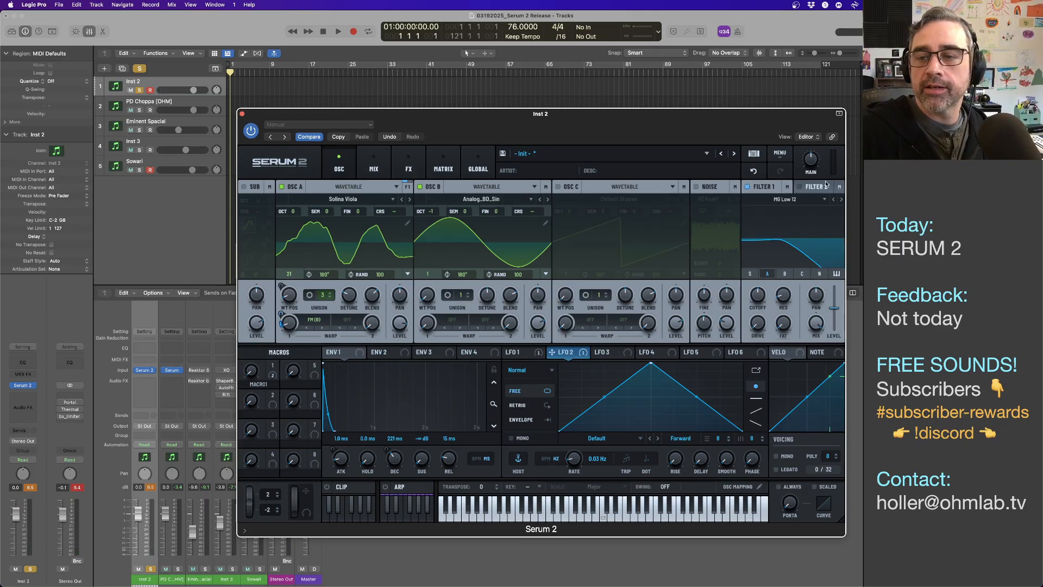
{"action": "mouse_move", "coordinate": [813, 159]}
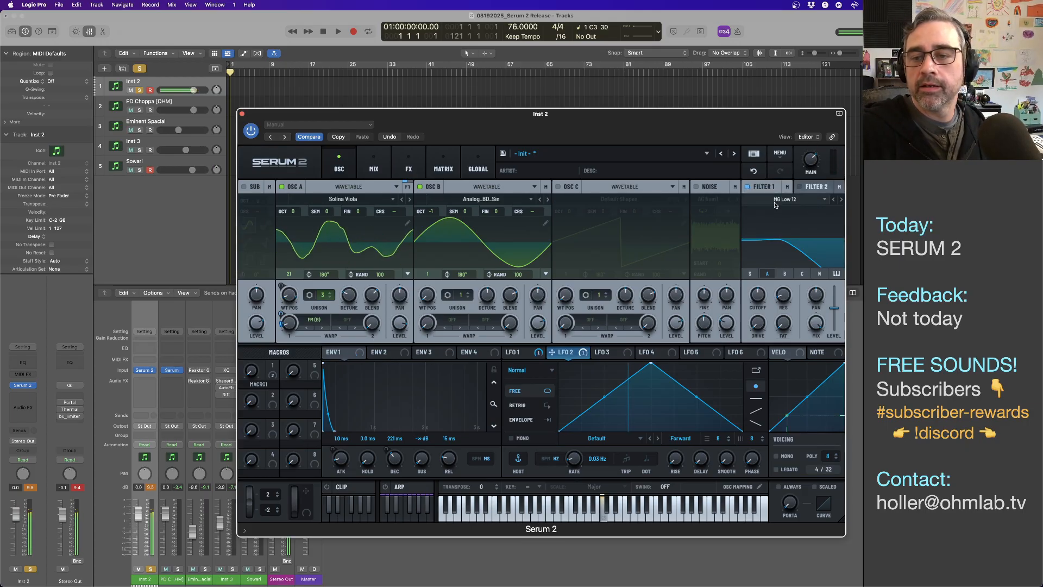
{"action": "left_click", "coordinate": [613, 353]}
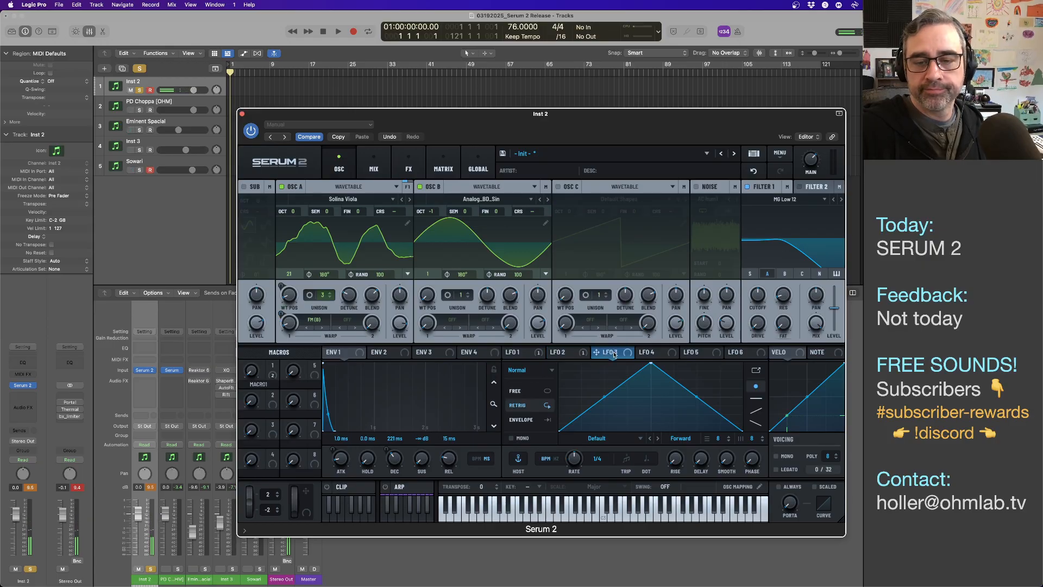
{"action": "left_click_drag", "start_coordinate": [627, 353], "coordinate": [758, 295]}
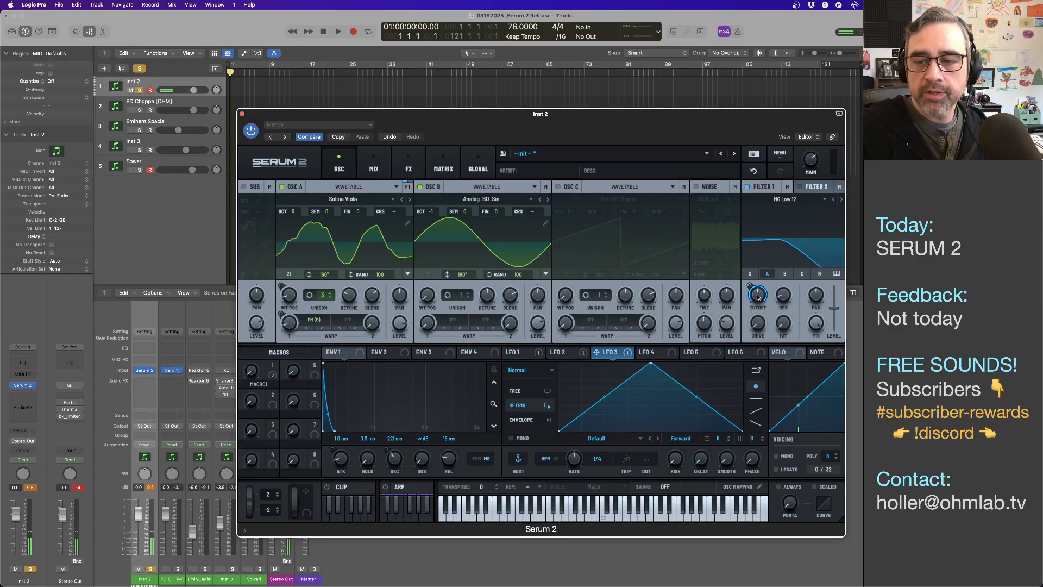
{"action": "mouse_move", "coordinate": [757, 294]}
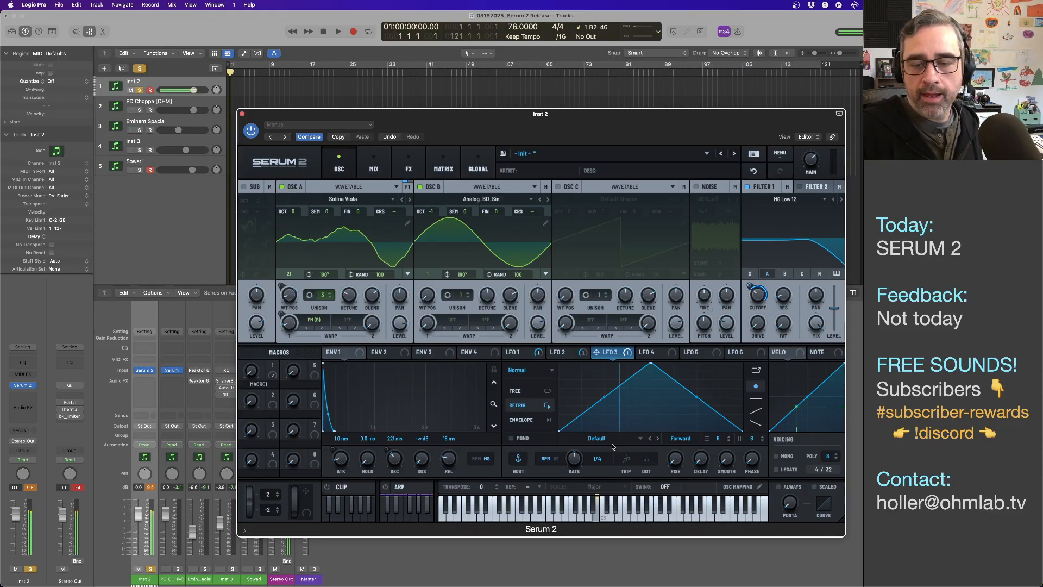
- Reshape LFO 3 into a falling ramp and run it in envelope mode at 2.7 Hz
{"action": "left_click_drag", "start_coordinate": [651, 363], "coordinate": [562, 363]}
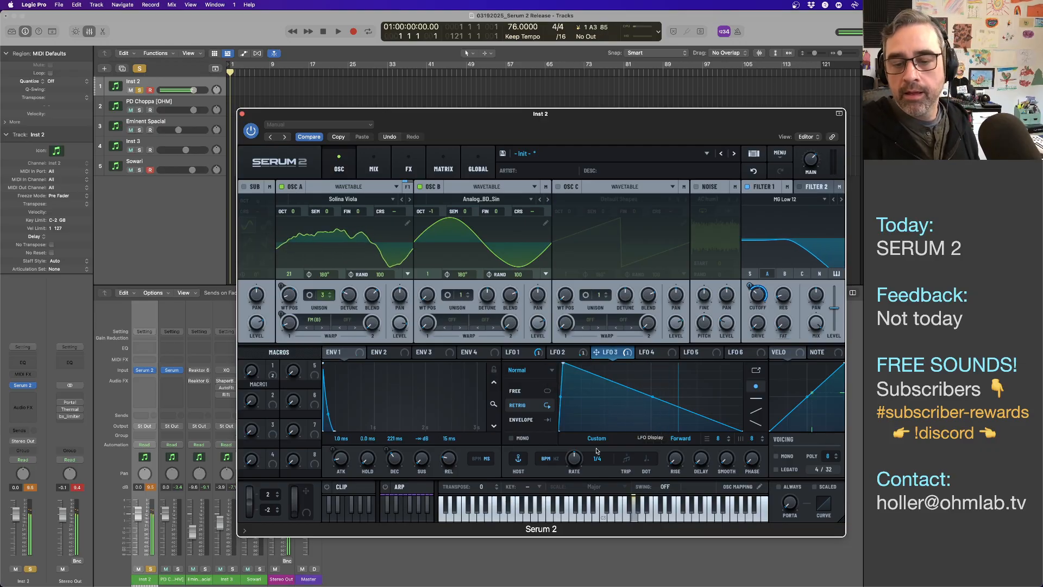
{"action": "left_click", "coordinate": [558, 459]}
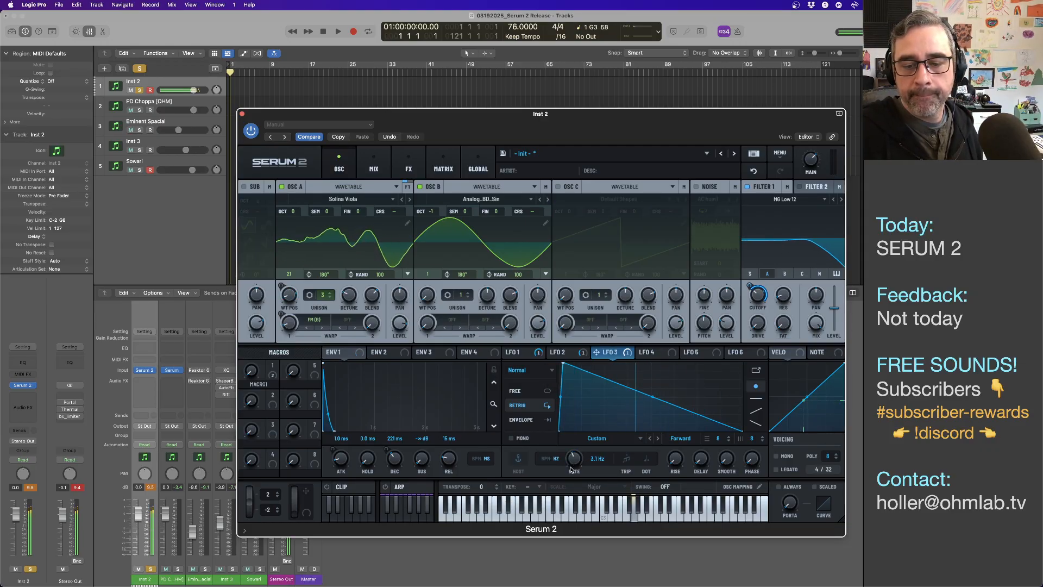
{"action": "left_click", "coordinate": [535, 420]}
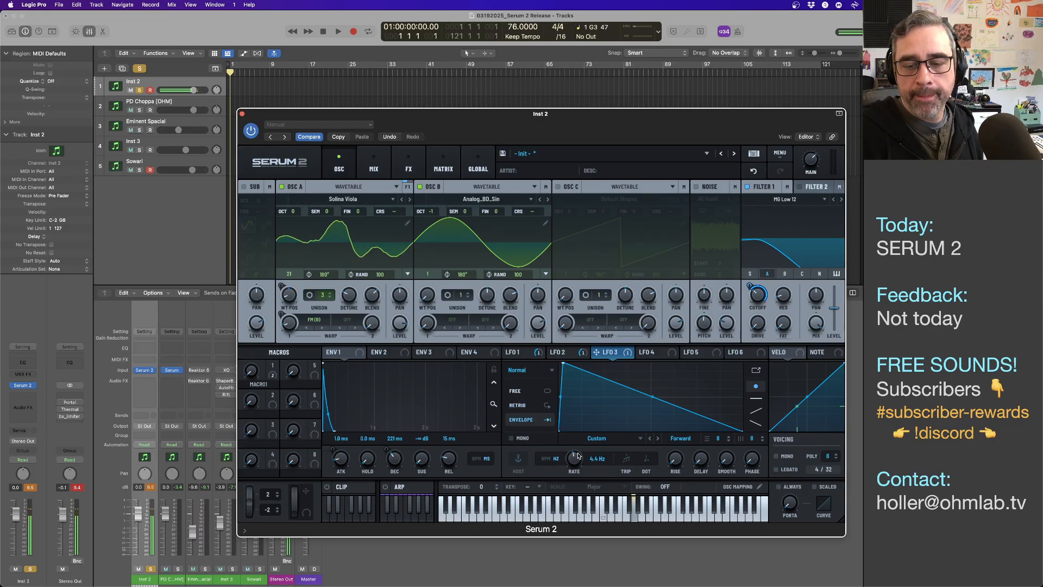
{"action": "left_click_drag", "start_coordinate": [581, 436], "coordinate": [580, 464]}
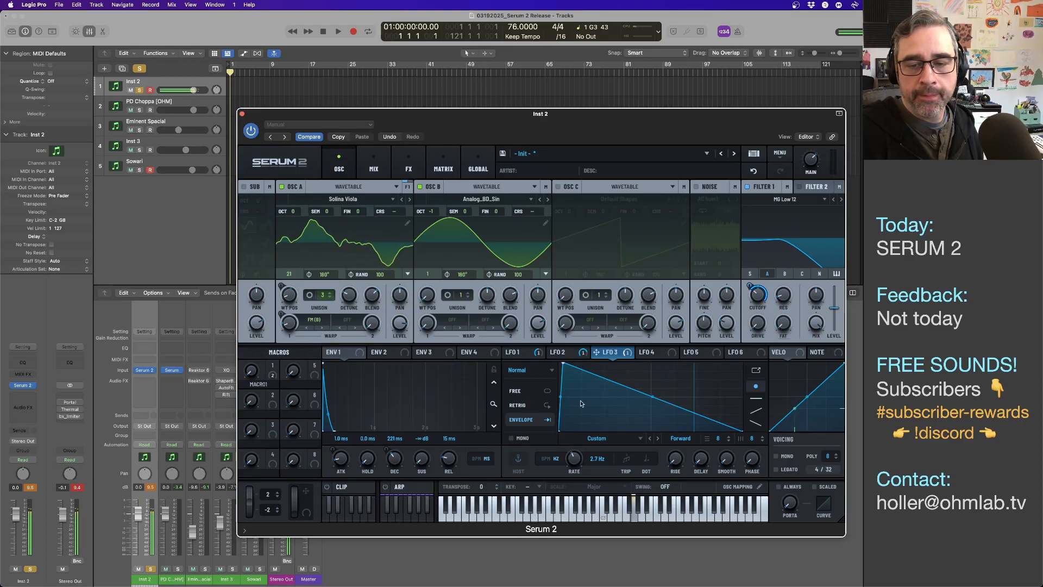
- Keep LFO 3's peak near its start, bend the falling slope into a concave decay, and set Filter 1's resonance to 12%
{"action": "left_click_drag", "start_coordinate": [566, 363], "coordinate": [572, 361]}
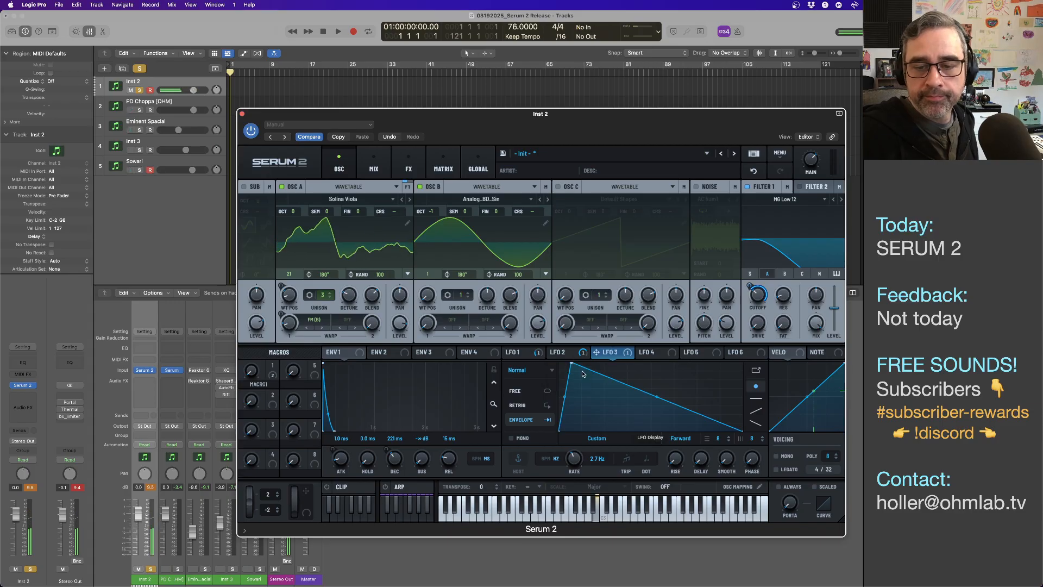
{"action": "left_click_drag", "start_coordinate": [571, 362], "coordinate": [562, 362]}
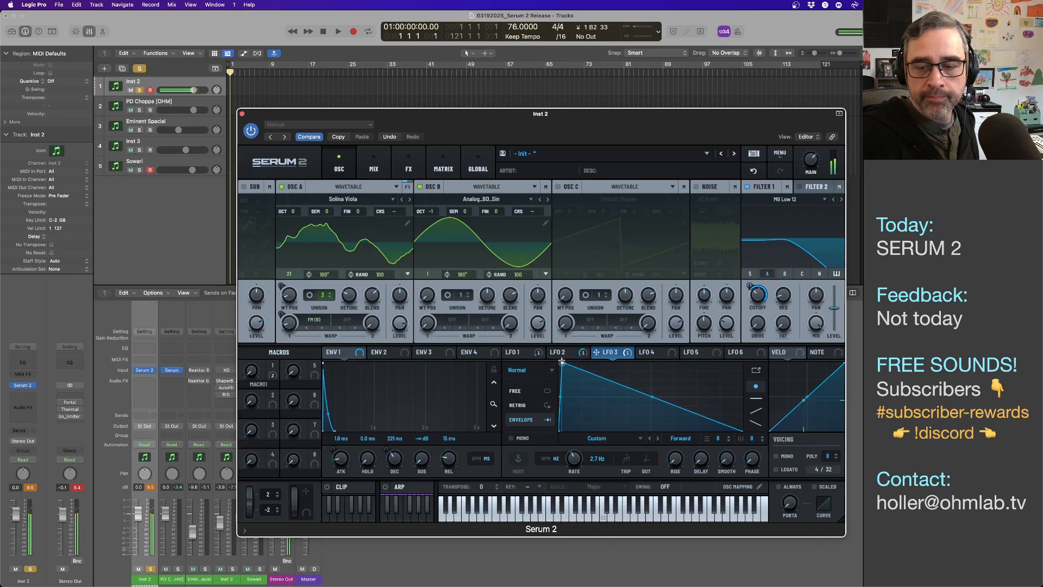
{"action": "left_click_drag", "start_coordinate": [650, 393], "coordinate": [640, 402]}
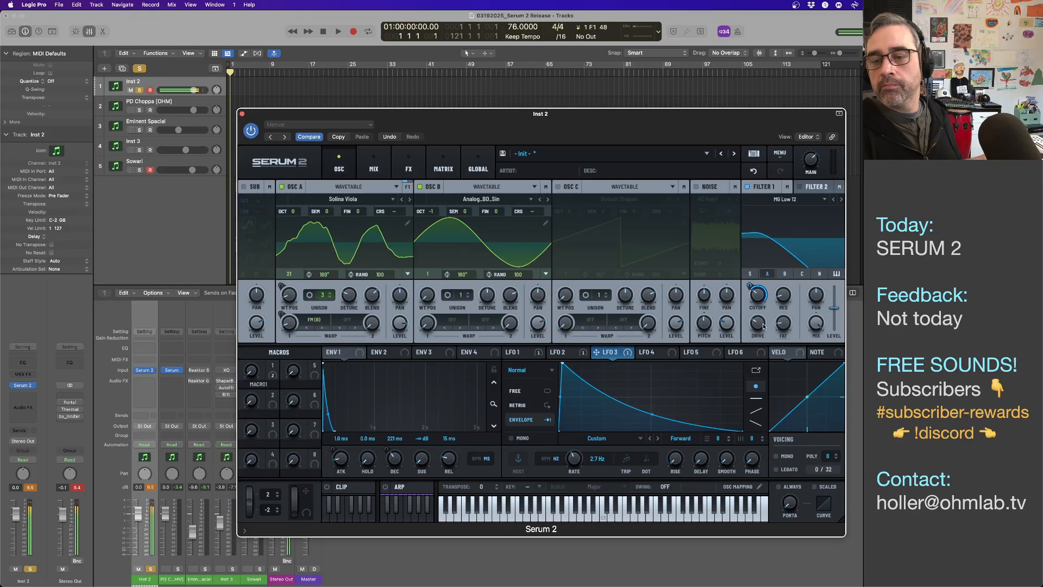
{"action": "mouse_move", "coordinate": [761, 323]}
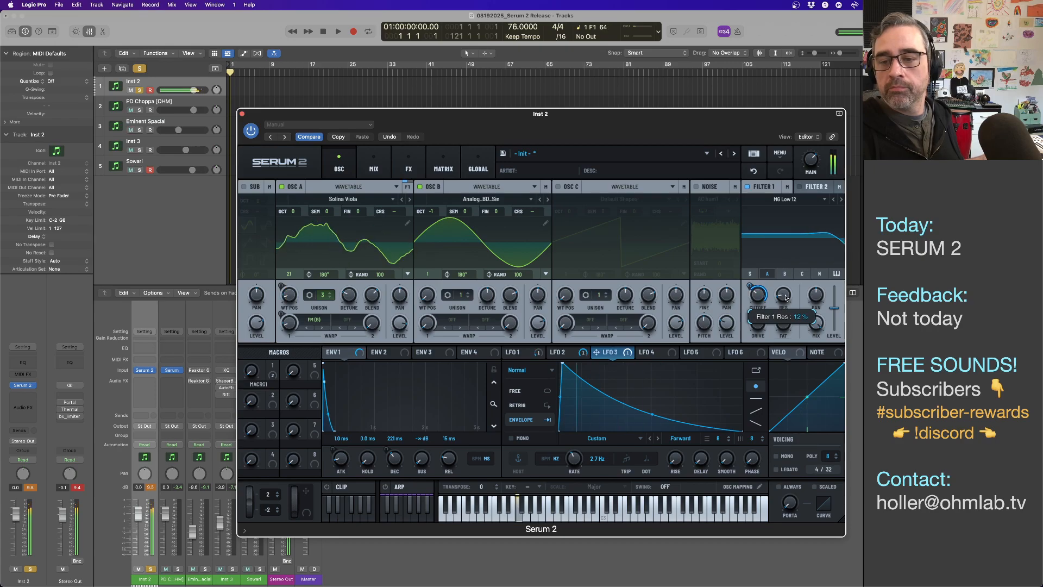
{"action": "left_click_drag", "start_coordinate": [785, 299], "coordinate": [786, 297]}
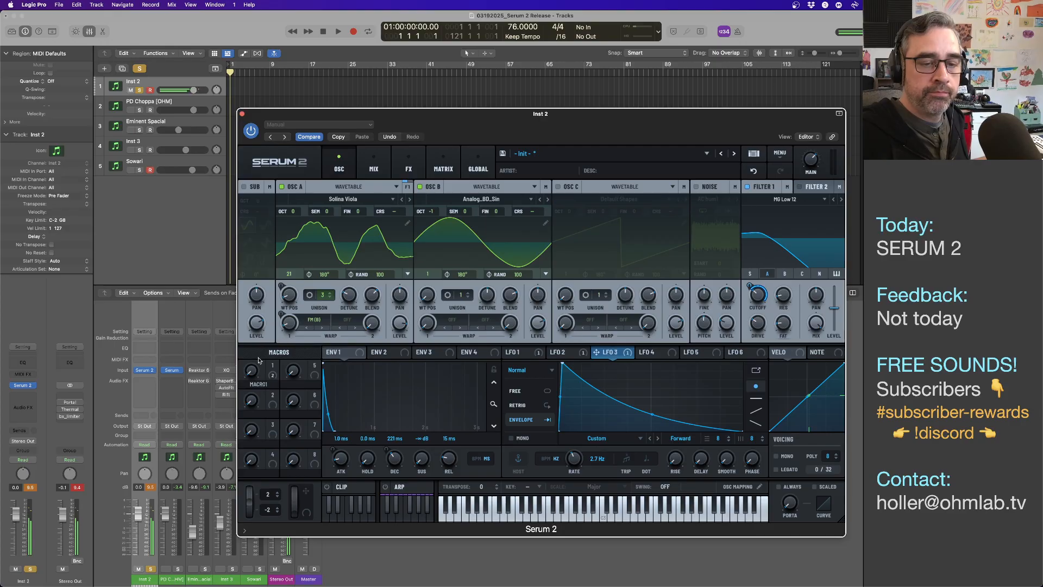
- Rename macro 1 as SHAPE
{"action": "left_click_drag", "start_coordinate": [250, 375], "coordinate": [257, 399]}
{"action": "double_click", "coordinate": [260, 384]}
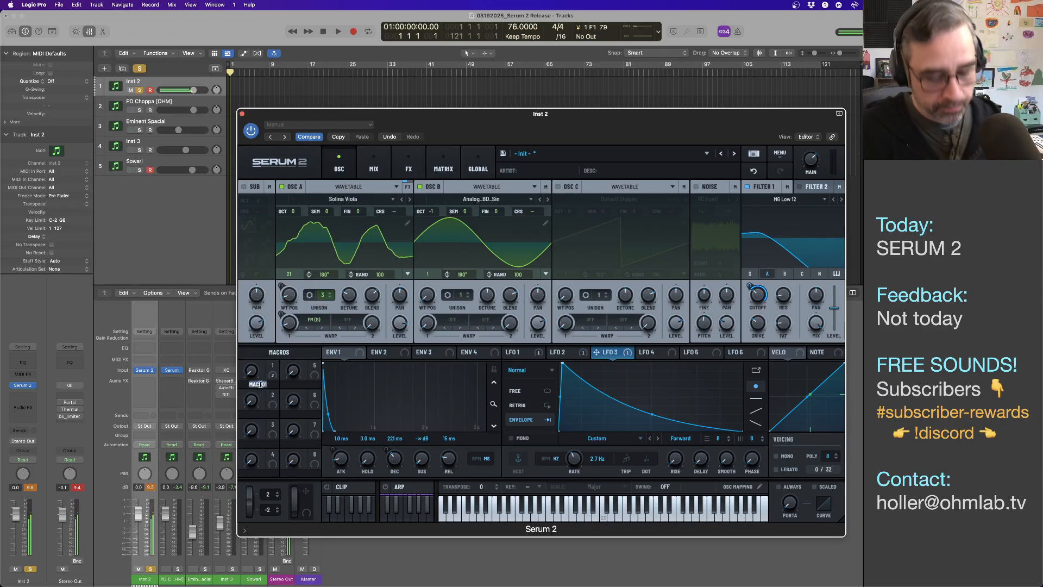
{"action": "type", "text": "Sp"}
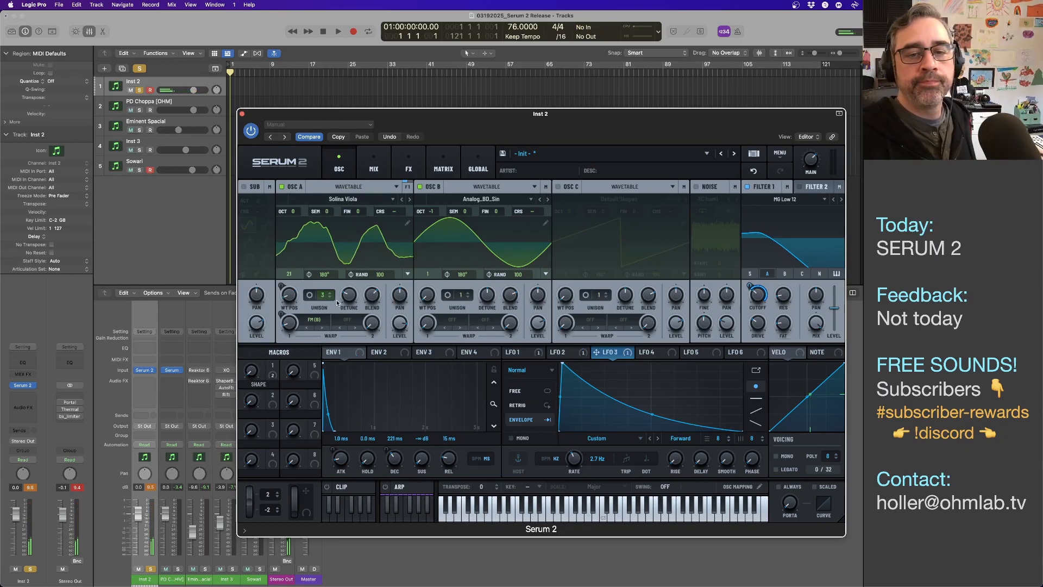
- Enable oscillator C in wavetable mode and load the "Analog_BD_Sin" wavetable
{"action": "left_click", "coordinate": [558, 186]}
{"action": "left_click", "coordinate": [625, 186]}
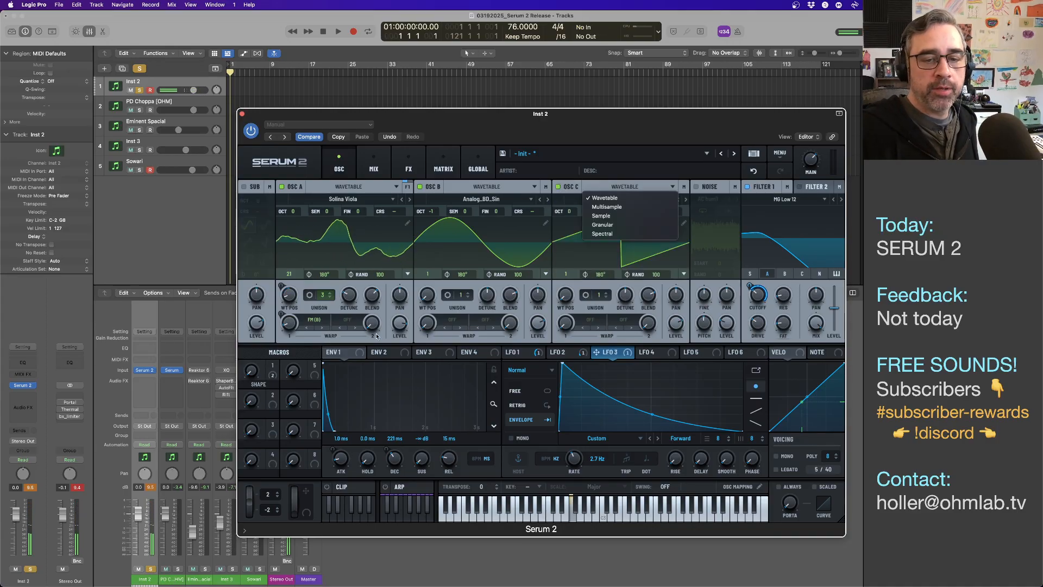
{"action": "left_click", "coordinate": [491, 238]}
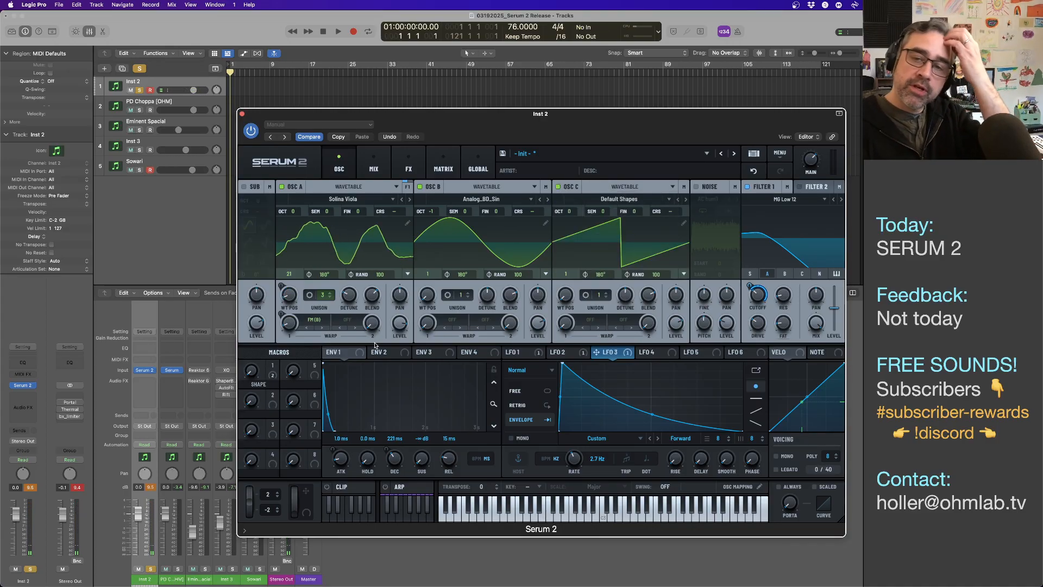
{"action": "left_click", "coordinate": [619, 198]}
{"action": "mouse_move", "coordinate": [670, 214]}
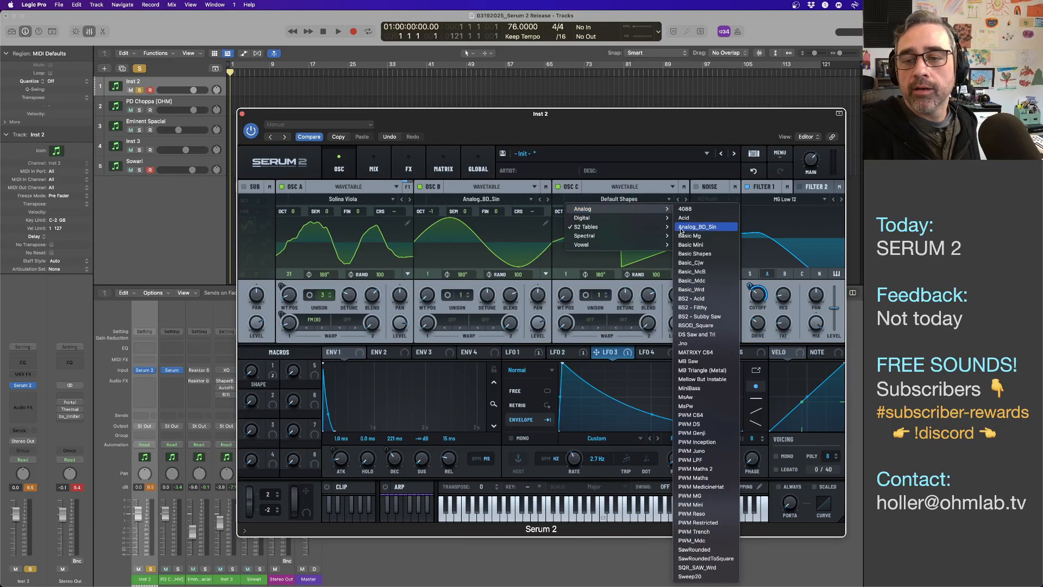
{"action": "left_click", "coordinate": [697, 227]}
- Raise oscillator C's octave to +2 and turn its level all the way down
{"action": "left_click_drag", "start_coordinate": [571, 214], "coordinate": [572, 201]}
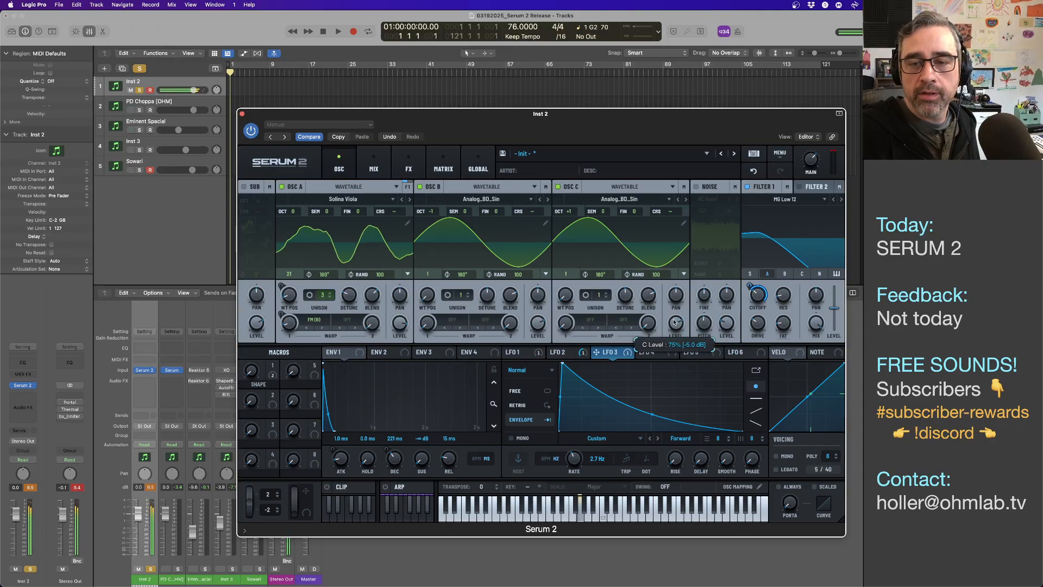
{"action": "left_click_drag", "start_coordinate": [569, 213], "coordinate": [574, 205]}
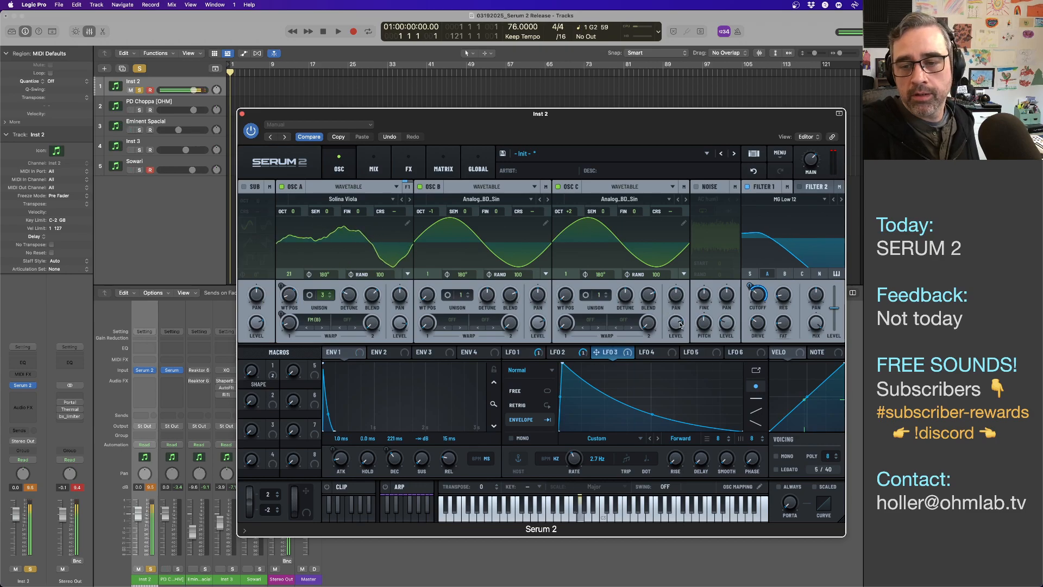
{"action": "left_click_drag", "start_coordinate": [676, 325], "coordinate": [683, 375]}
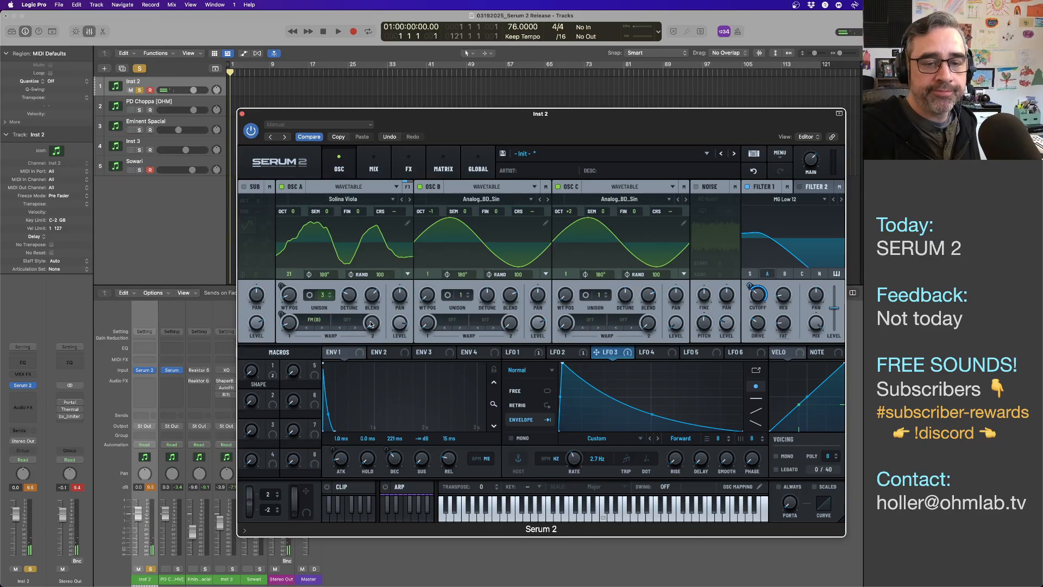
- Set oscillator A's second warp to FM (B) and try out its amount
{"action": "left_click", "coordinate": [348, 320]}
{"action": "mouse_move", "coordinate": [363, 374]}
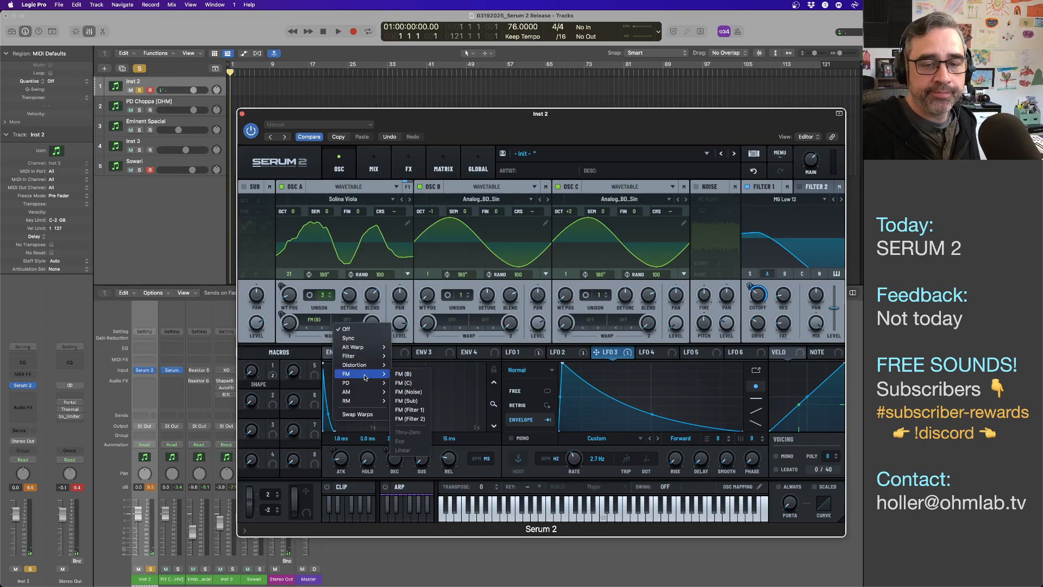
{"action": "left_click", "coordinate": [403, 374]}
{"action": "left_click_drag", "start_coordinate": [373, 324], "coordinate": [372, 284]}
{"action": "left_click_drag", "start_coordinate": [371, 293], "coordinate": [369, 315]}
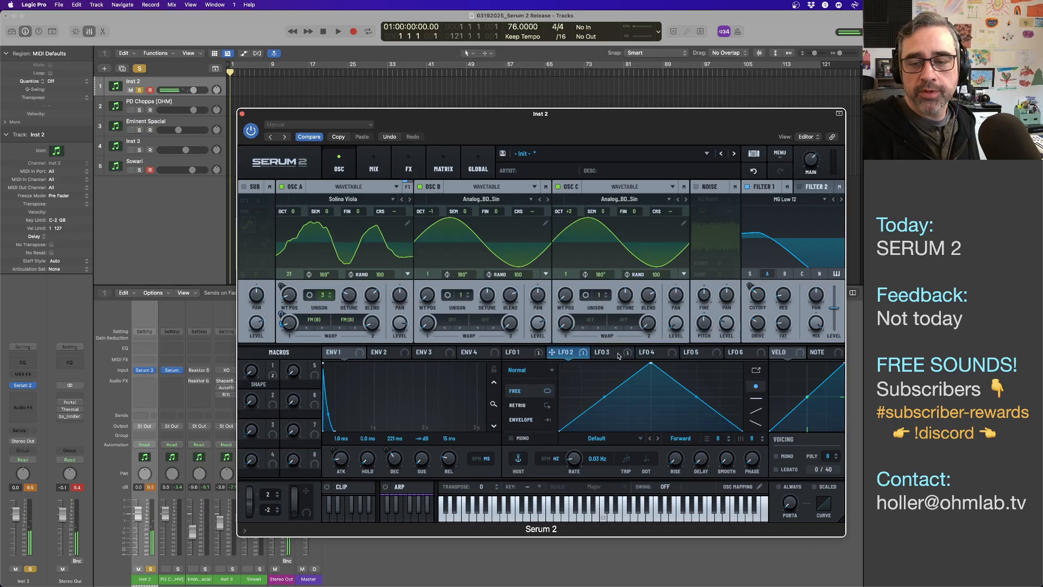
- Assign LFO 4 to oscillator A's second warp amount and run it in free mode at a rate of 8 bar
{"action": "left_click", "coordinate": [670, 355]}
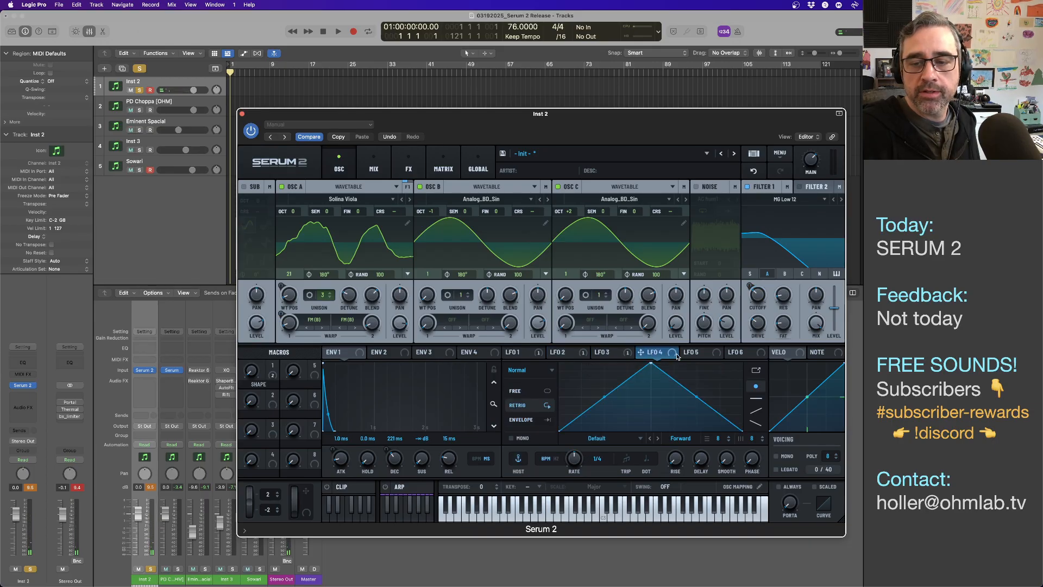
{"action": "left_click_drag", "start_coordinate": [642, 352], "coordinate": [366, 324]}
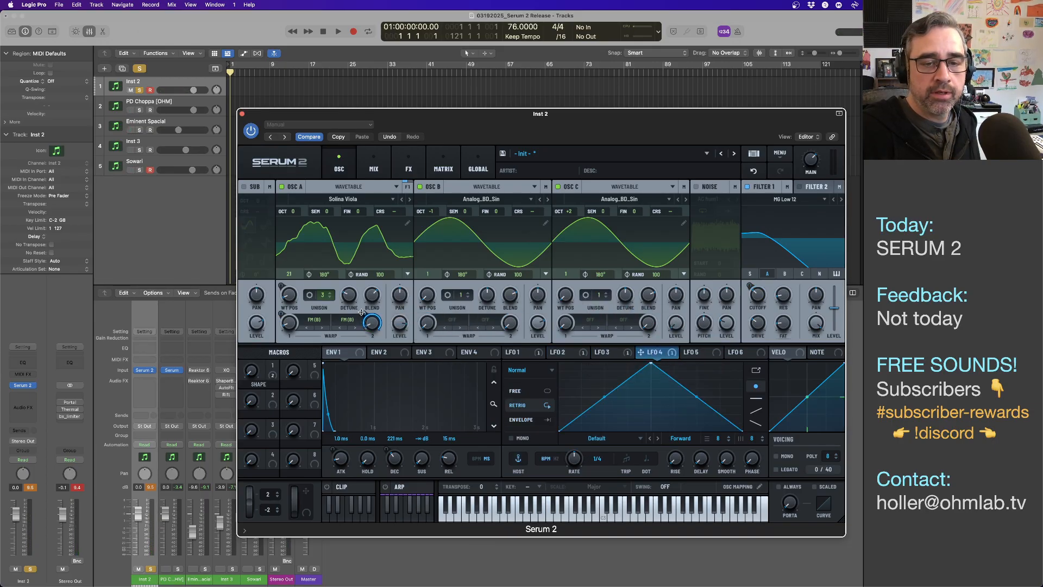
{"action": "mouse_move", "coordinate": [363, 317]}
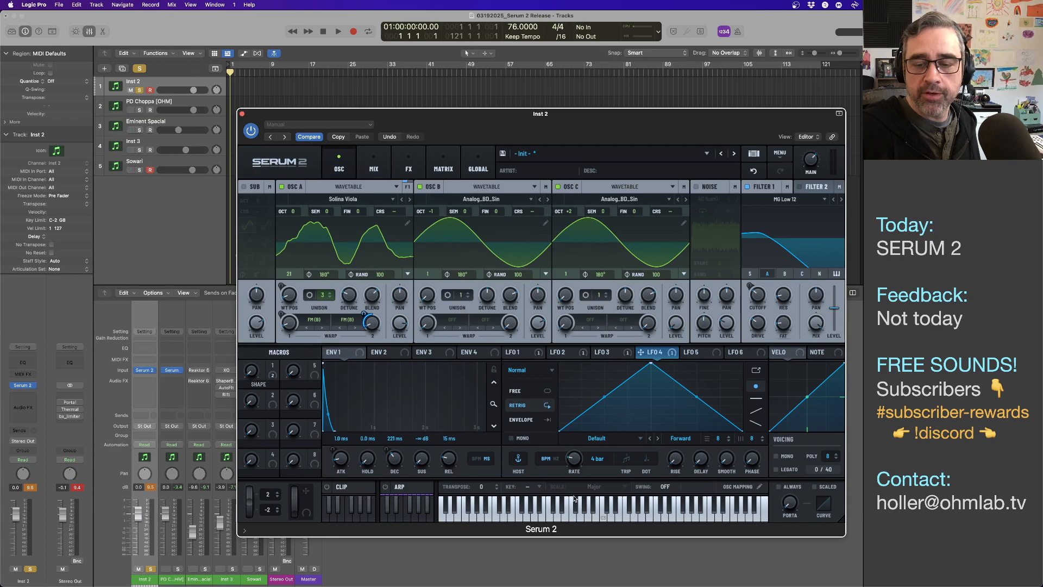
{"action": "left_click", "coordinate": [544, 391]}
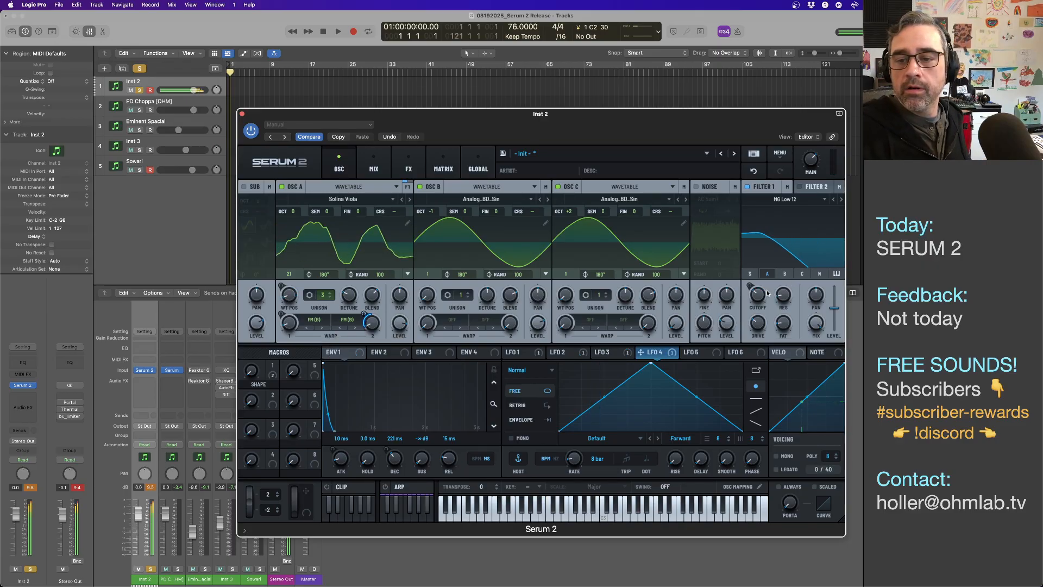
- Add a Bode effect to the main effects chain
{"action": "mouse_move", "coordinate": [759, 296]}
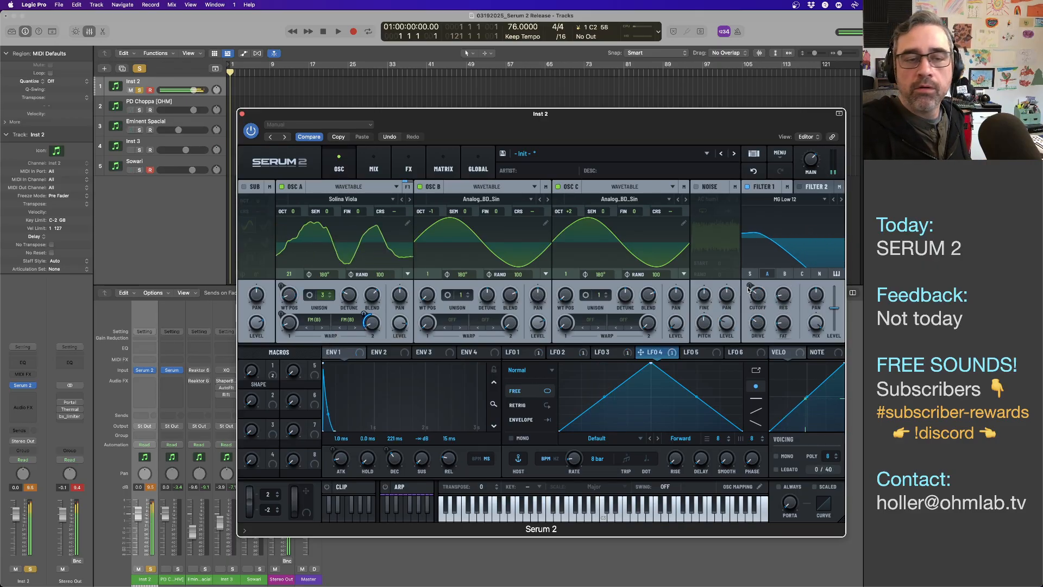
{"action": "left_click", "coordinate": [375, 165]}
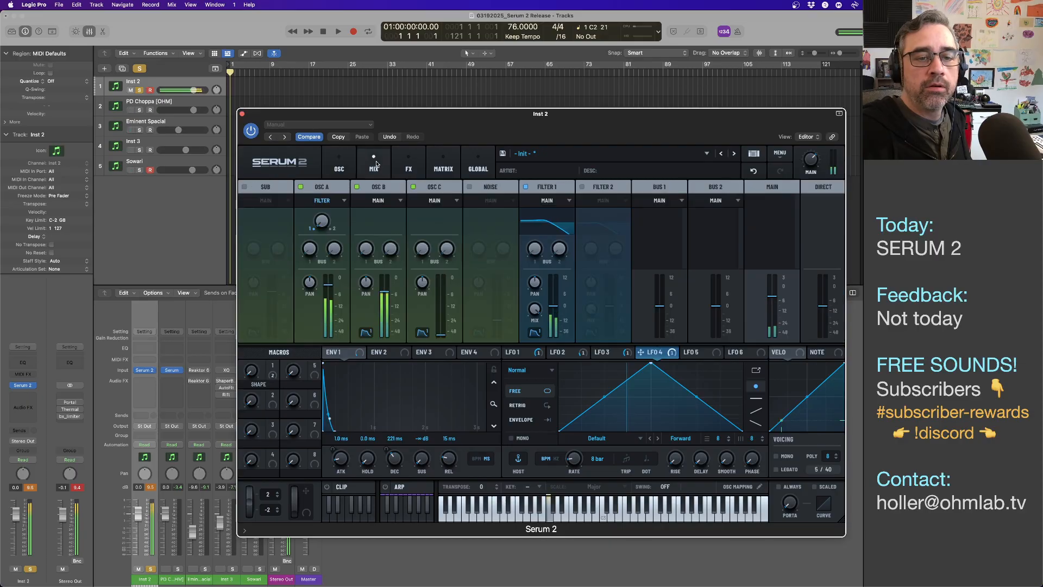
{"action": "left_click", "coordinate": [408, 164]}
{"action": "left_click", "coordinate": [253, 205]}
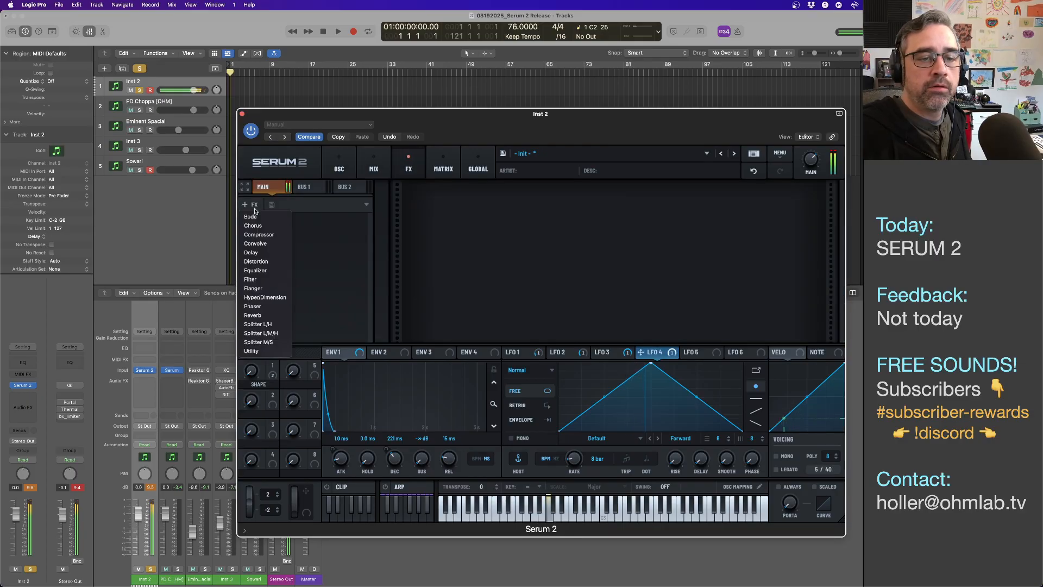
{"action": "left_click", "coordinate": [258, 216]}
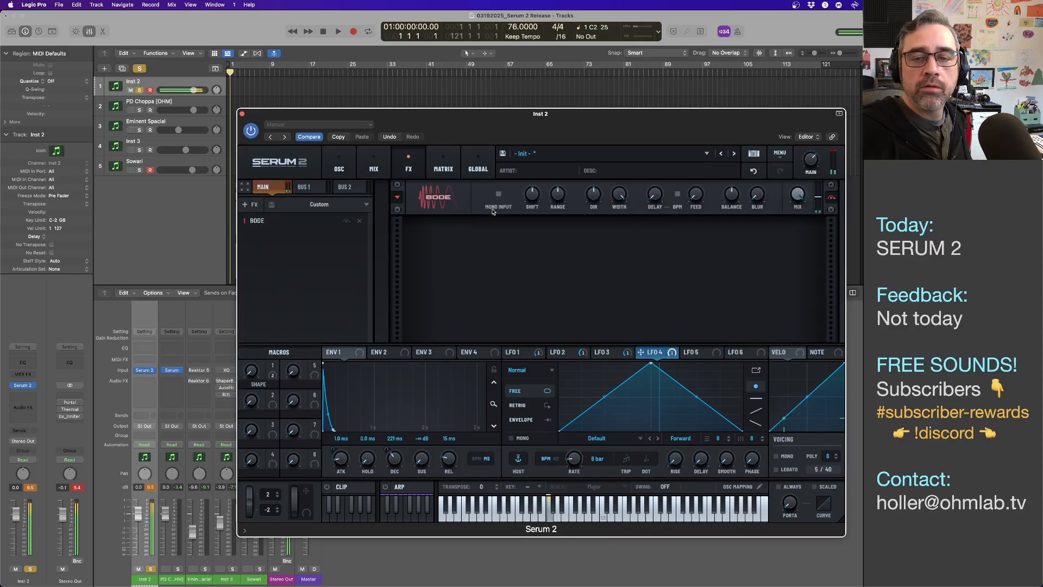
- Adjust the Bode effect's shift and set its feedback to about 10%
{"action": "mouse_move", "coordinate": [528, 199]}
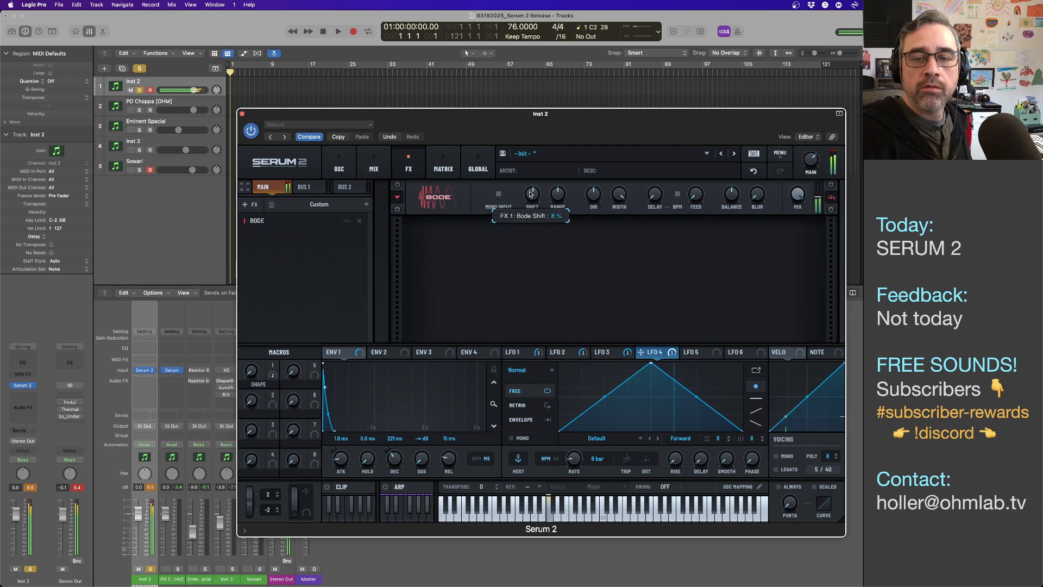
{"action": "left_click_drag", "start_coordinate": [530, 194], "coordinate": [529, 211]}
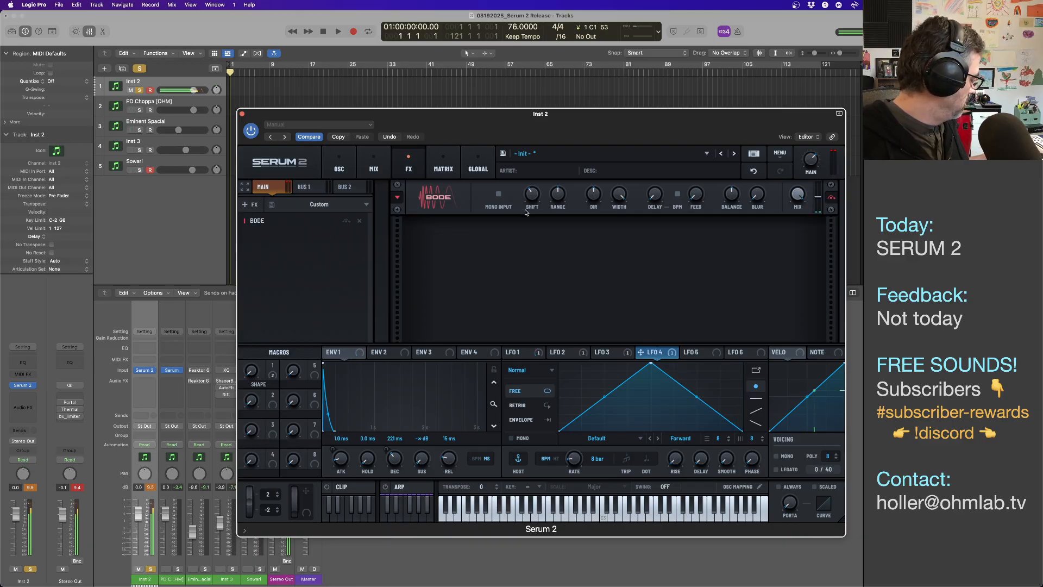
{"action": "left_click_drag", "start_coordinate": [531, 201], "coordinate": [533, 196]}
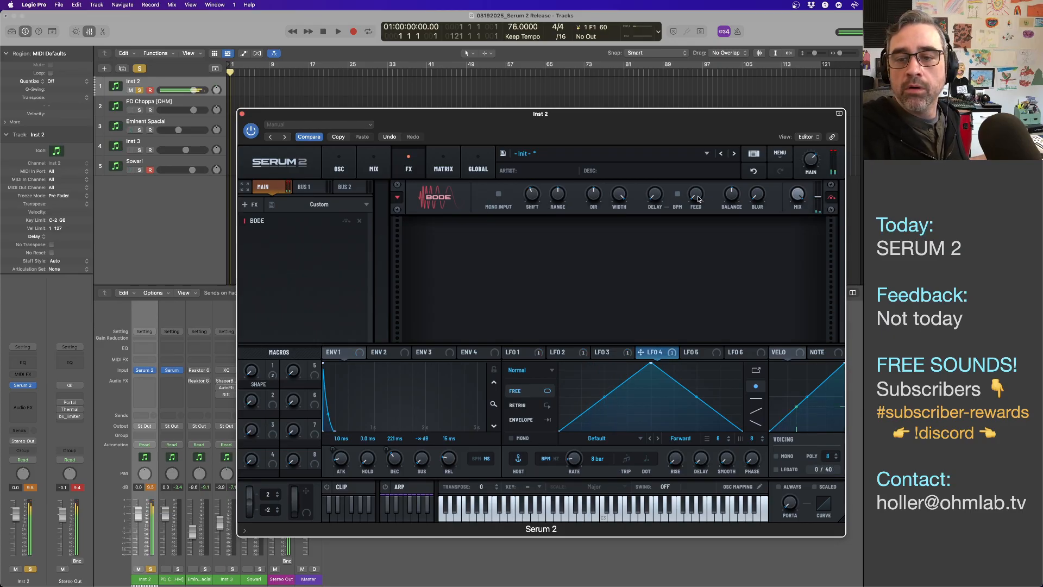
{"action": "mouse_move", "coordinate": [698, 194]}
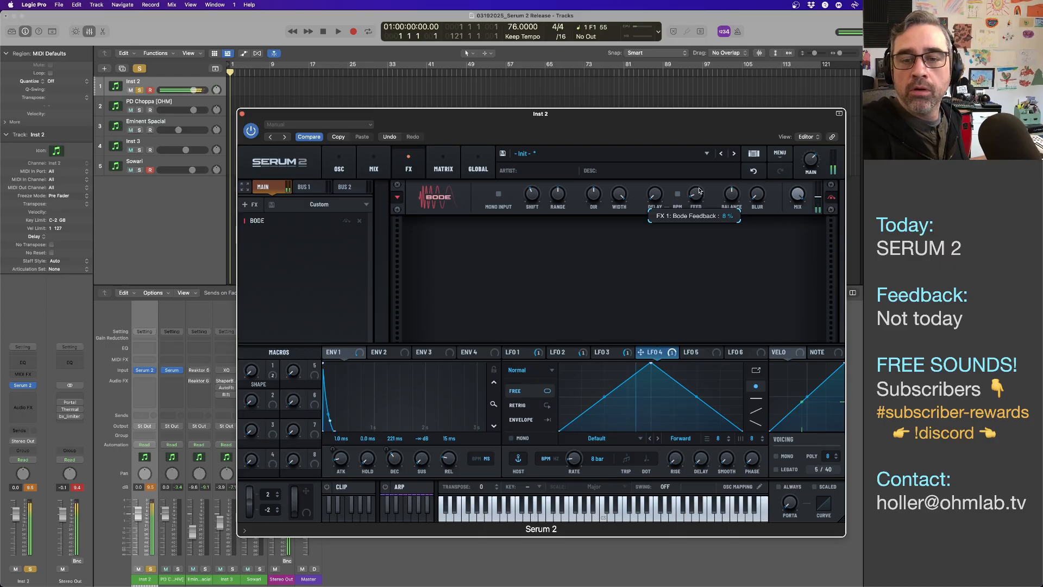
{"action": "left_click_drag", "start_coordinate": [700, 190], "coordinate": [699, 187]}
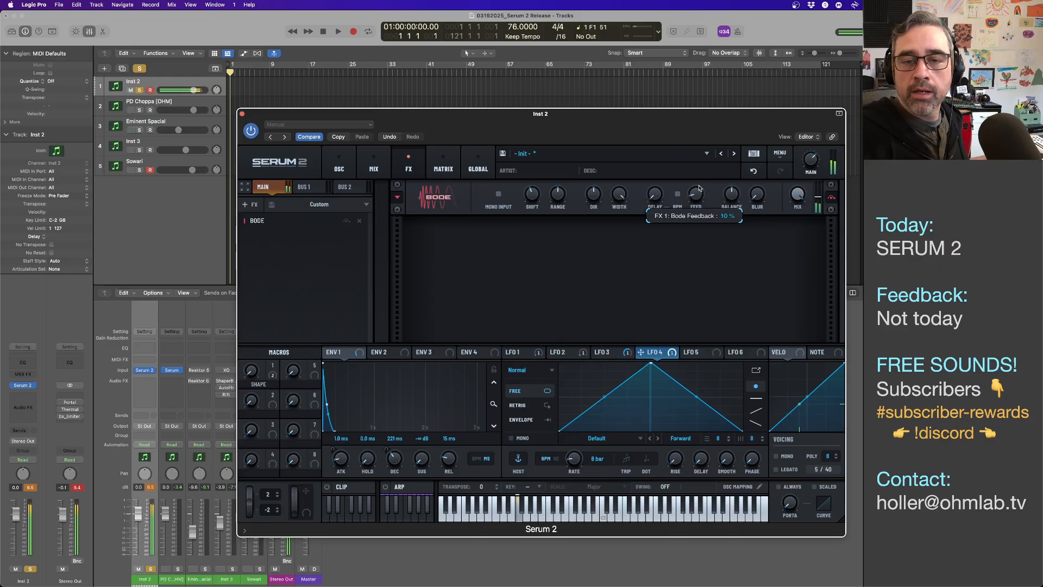
- Set filter 1's resonance to about 12% and assign LFO 3 to modulate its cutoff
{"action": "left_click", "coordinate": [339, 166]}
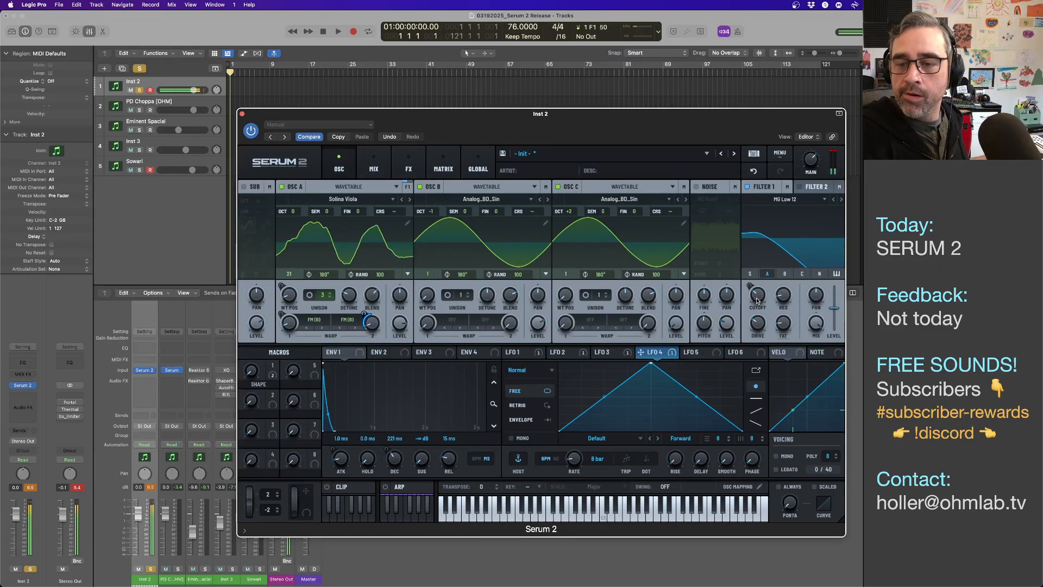
{"action": "mouse_move", "coordinate": [785, 298]}
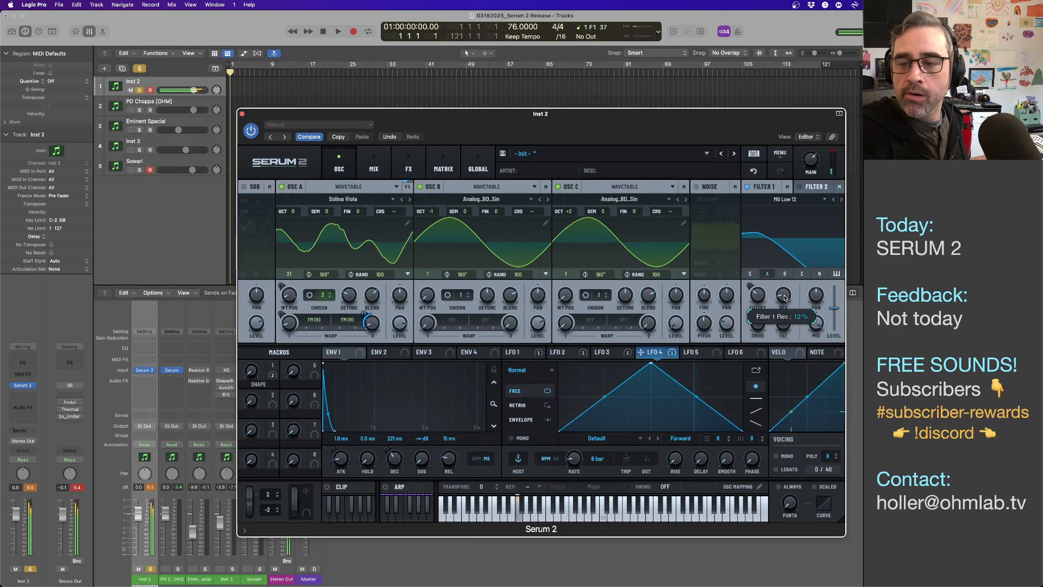
{"action": "left_click", "coordinate": [620, 354]}
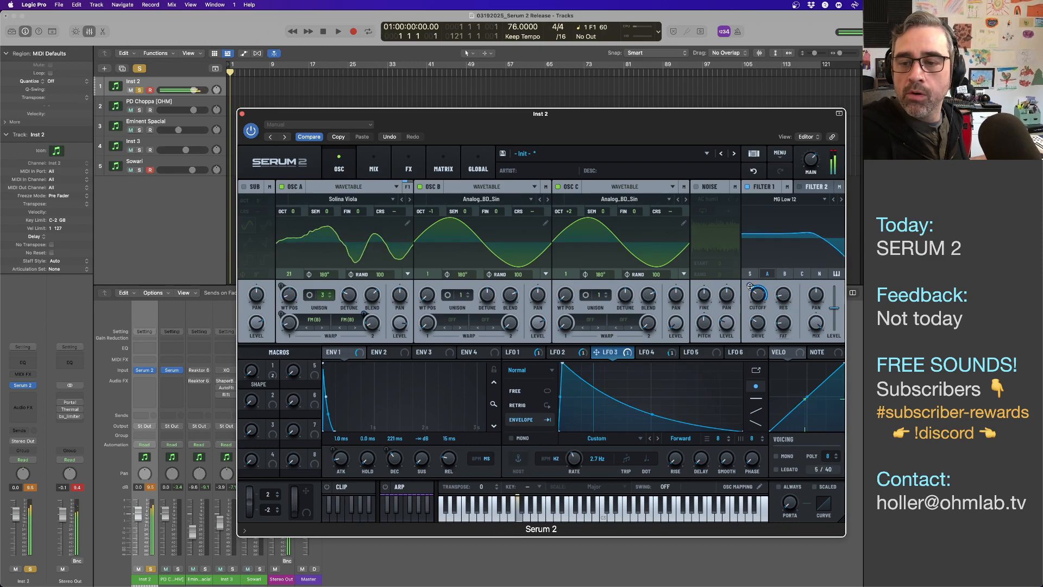
{"action": "mouse_move", "coordinate": [750, 286]}
{"action": "scroll", "coordinate": [750, 287], "scroll_direction": "down", "scroll_amount": 2}
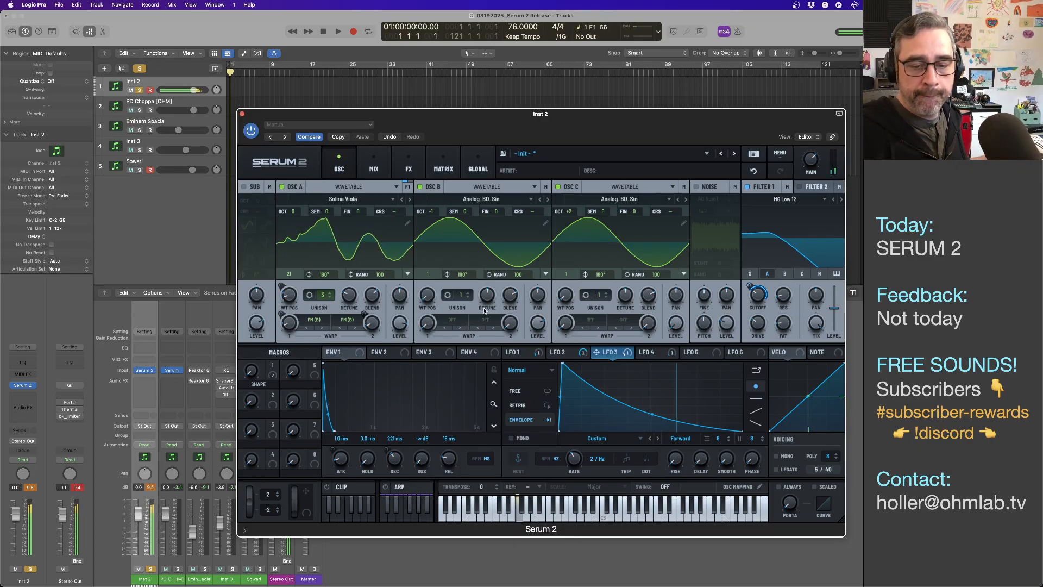
- Turn on the arpeggiator and readjust LFO 3's modulation depth on filter 1's cutoff
{"action": "left_click", "coordinate": [386, 486]}
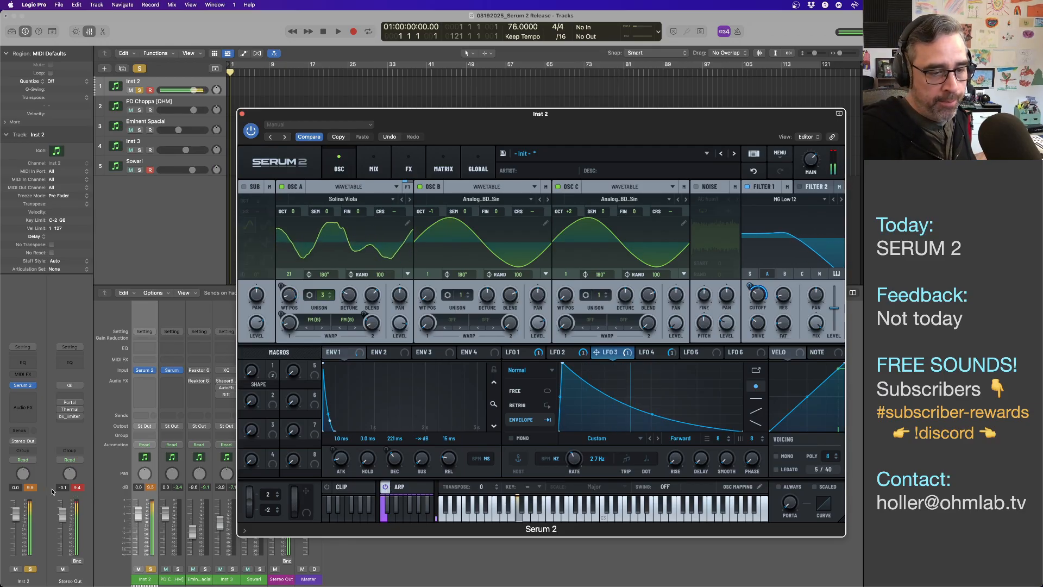
{"action": "left_click", "coordinate": [77, 487]}
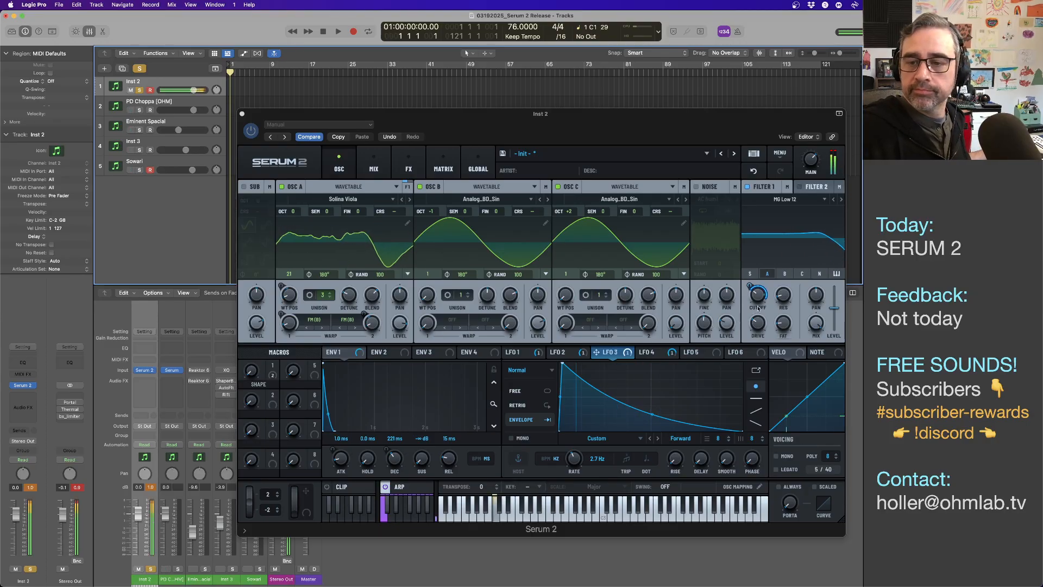
{"action": "left_click", "coordinate": [750, 286]}
{"action": "left_click_drag", "start_coordinate": [750, 286], "coordinate": [747, 285]}
- Add an Equalizer after the Bode effect in the main chain and lower its high-band gain to about -4.5 dB
{"action": "left_click", "coordinate": [408, 163]}
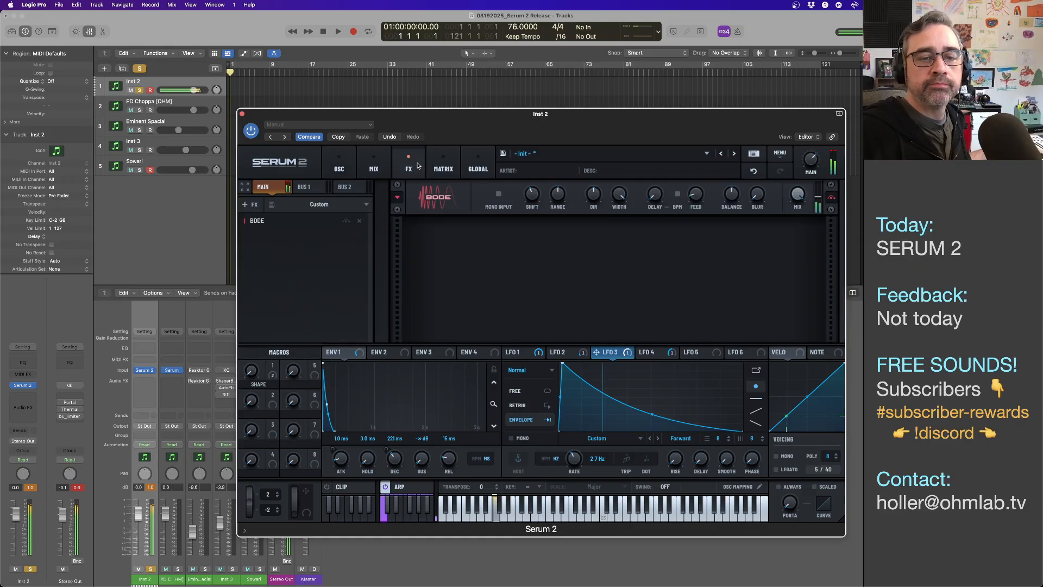
{"action": "left_click", "coordinate": [247, 209]}
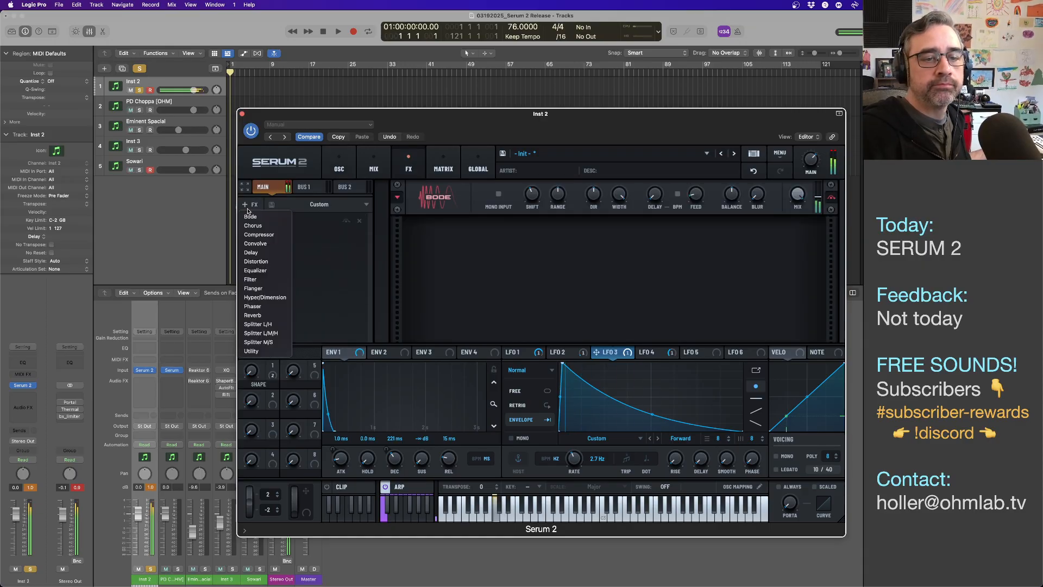
{"action": "left_click", "coordinate": [271, 271]}
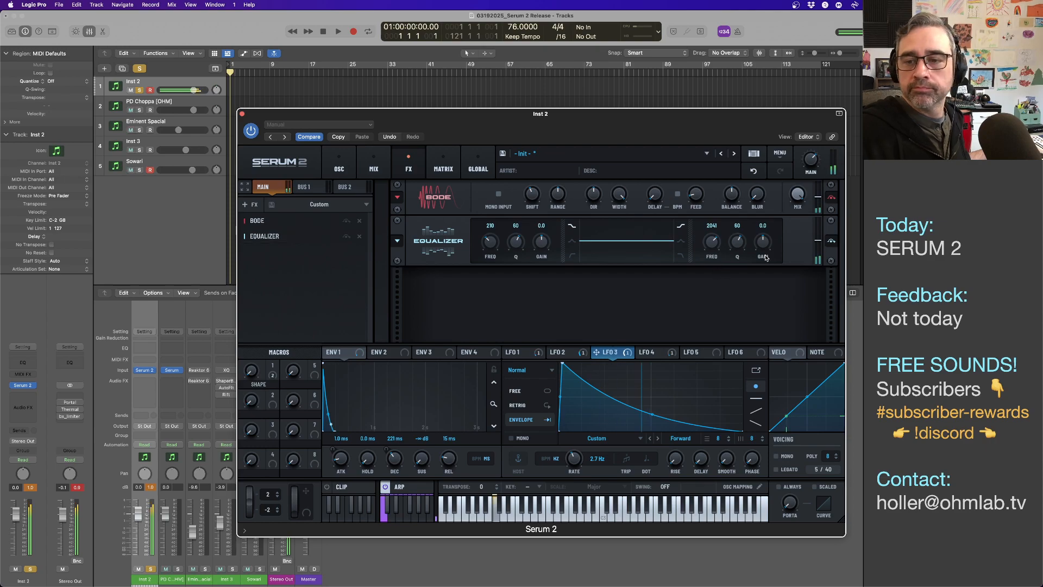
{"action": "left_click_drag", "start_coordinate": [763, 245], "coordinate": [763, 253]}
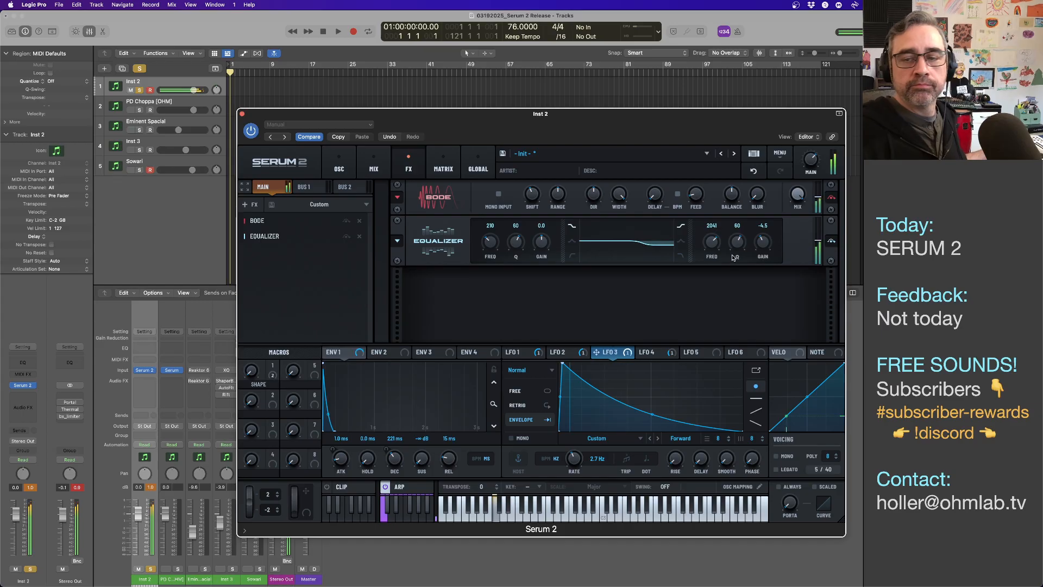
- Try the Equalizer's high band as a low-pass at about 1430 Hz instead of a shelf
{"action": "left_click", "coordinate": [682, 256]}
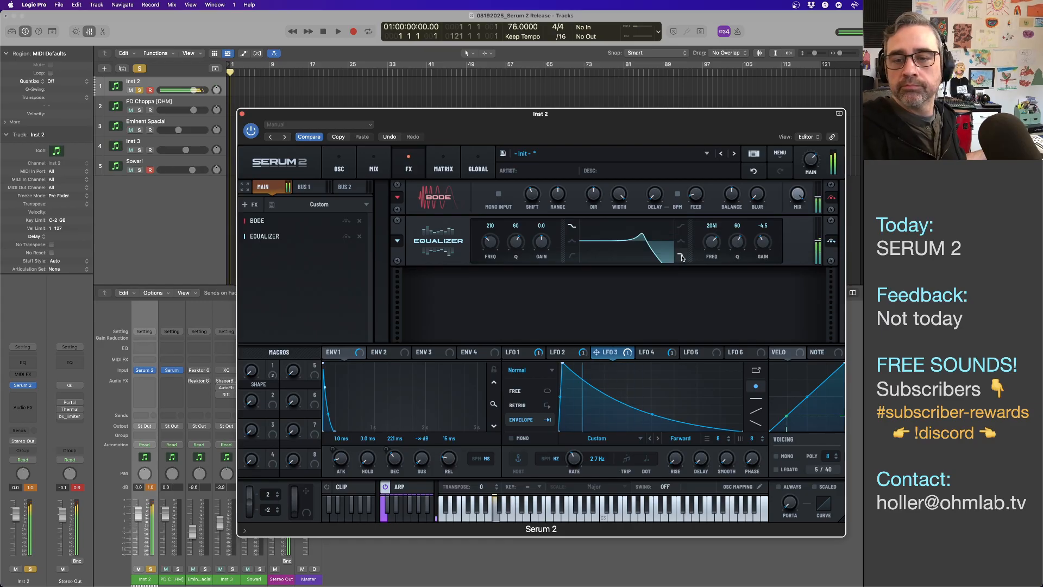
{"action": "left_click_drag", "start_coordinate": [761, 247], "coordinate": [713, 251]}
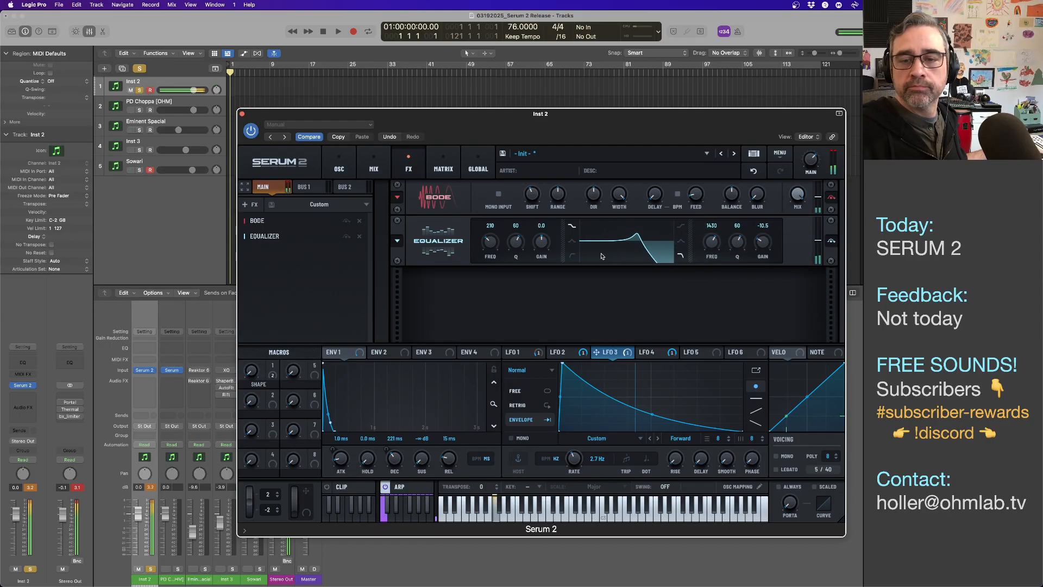
{"action": "left_click", "coordinate": [681, 226]}
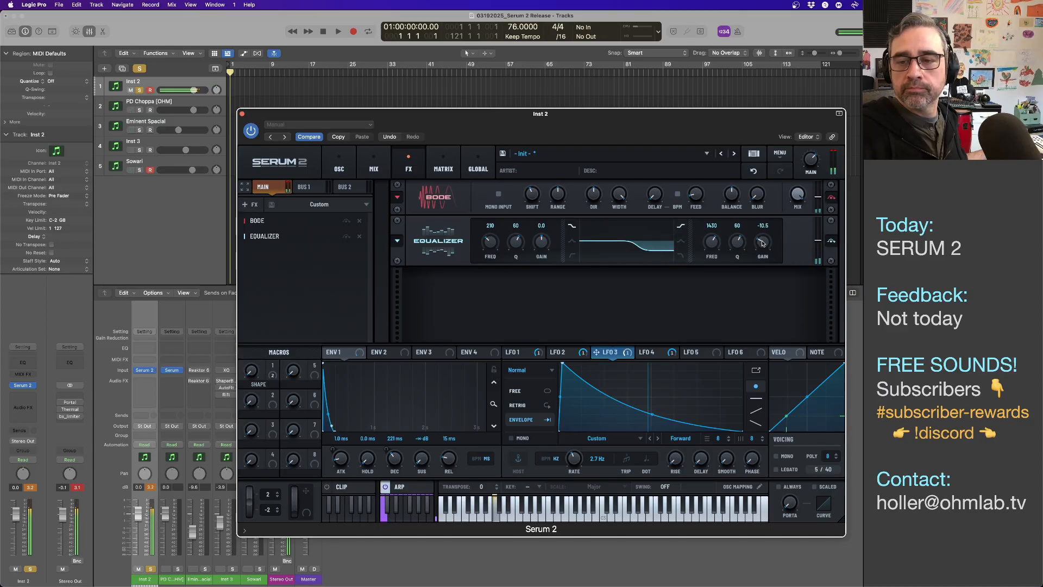
- Set the Equalizer's high shelf to about 1737 Hz with a gain of about -13.2 dB
{"action": "left_click_drag", "start_coordinate": [762, 243], "coordinate": [714, 250]}
{"action": "left_click", "coordinate": [711, 242]}
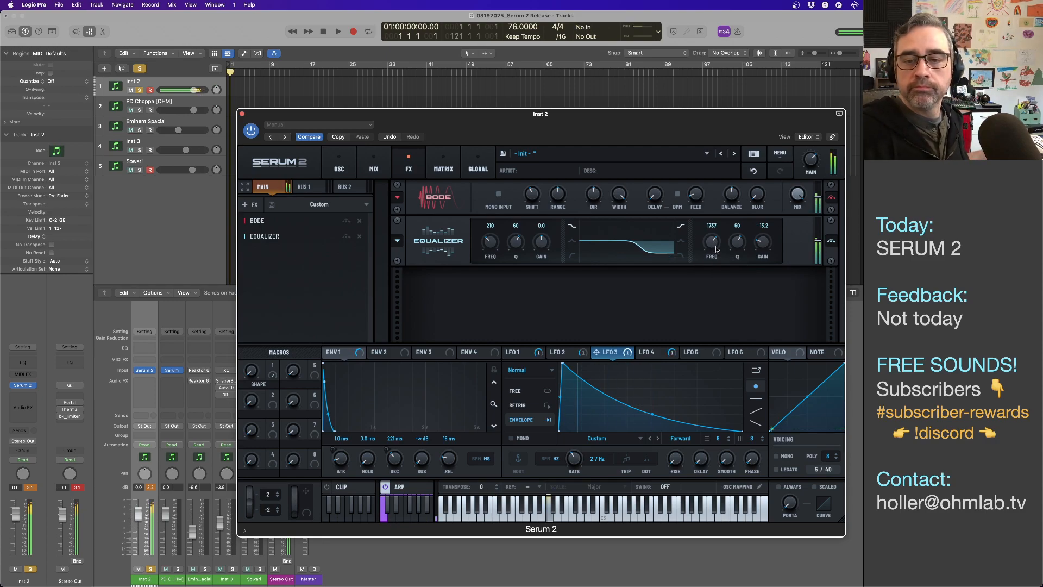
{"action": "left_click", "coordinate": [339, 166]}
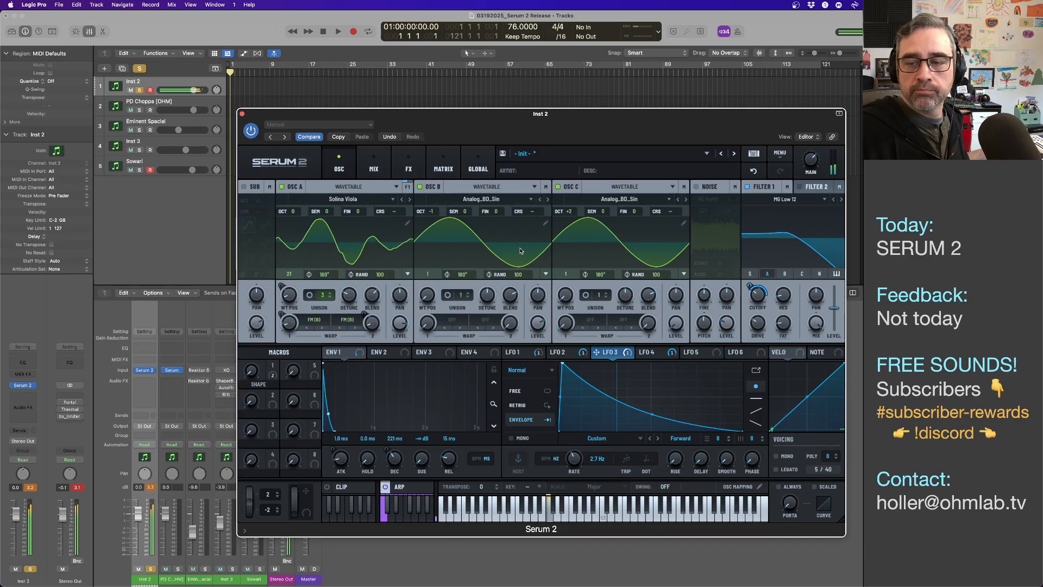
{"action": "left_click", "coordinate": [386, 165]}
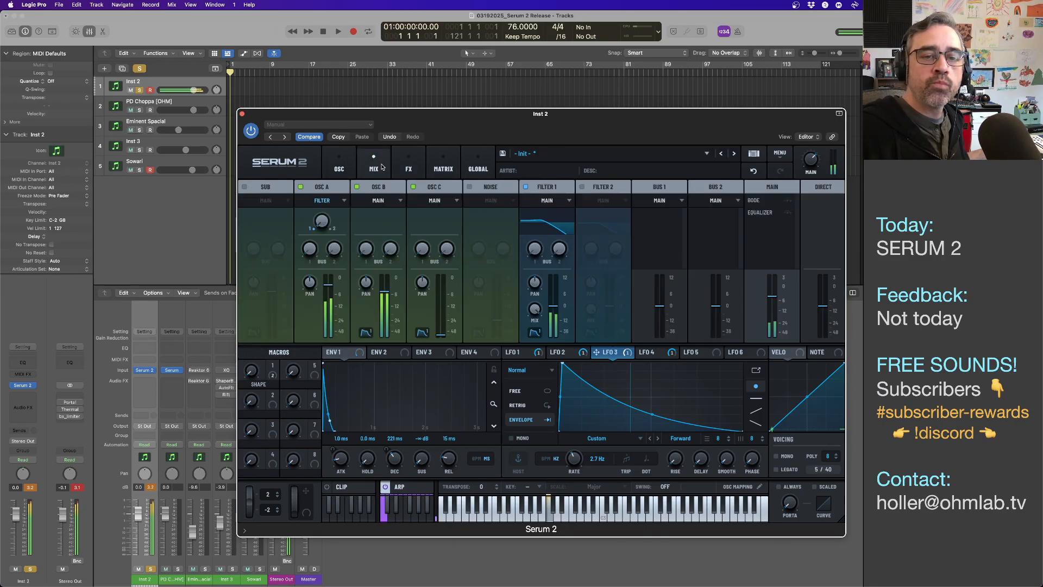
{"action": "left_click", "coordinate": [408, 165]}
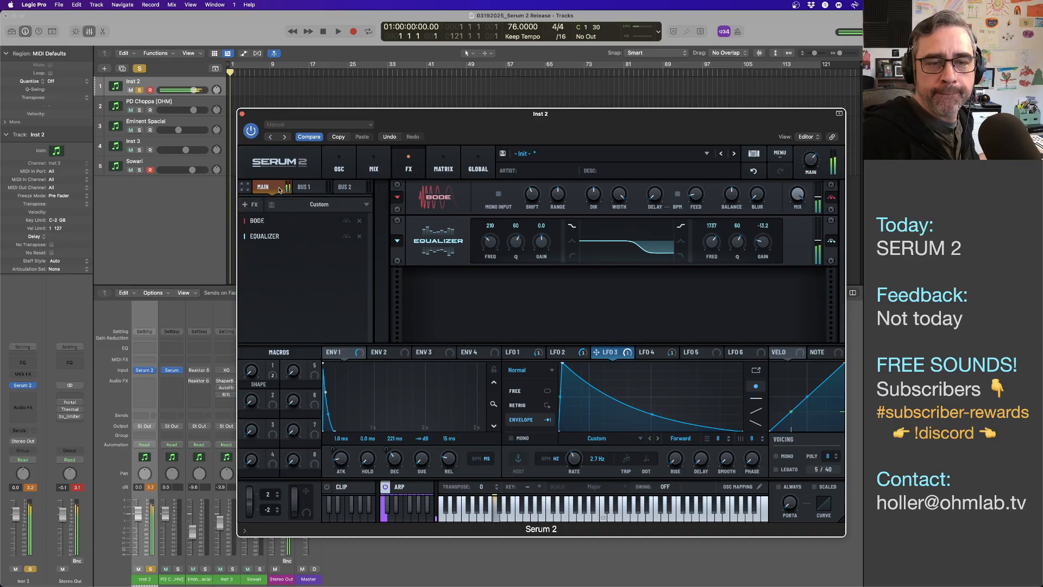
- Add a Flanger at the end of the main effects chain with 90% depth, slightly raised feedback and a reduced mix
{"action": "left_click", "coordinate": [247, 209]}
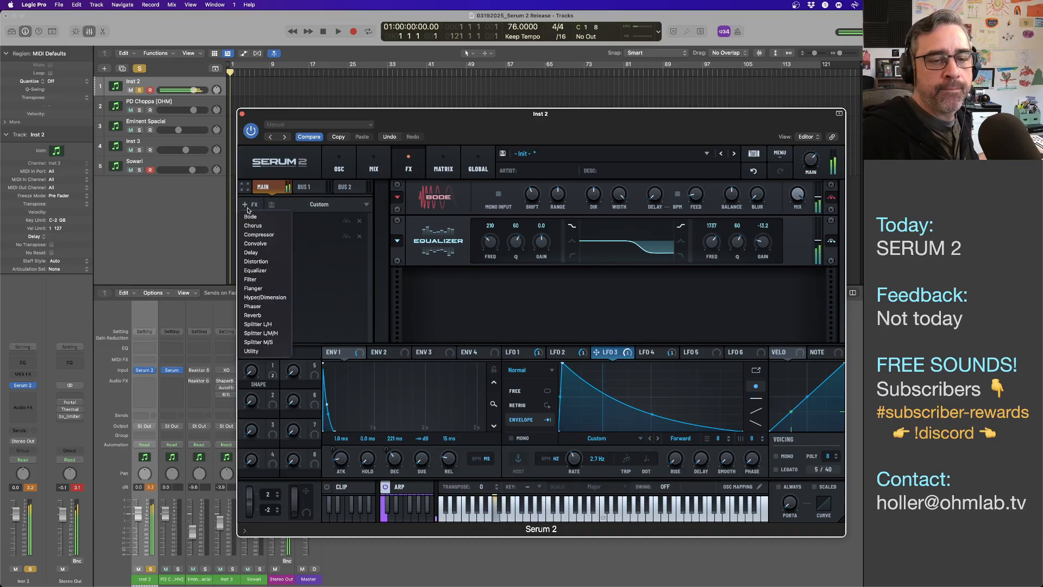
{"action": "left_click", "coordinate": [277, 289]}
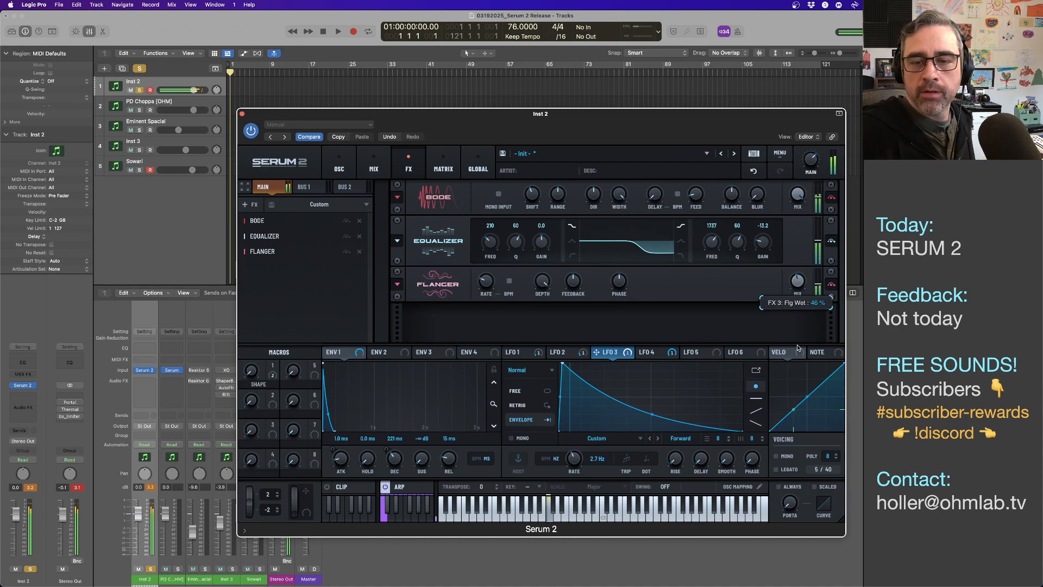
{"action": "left_click_drag", "start_coordinate": [571, 284], "coordinate": [570, 278]}
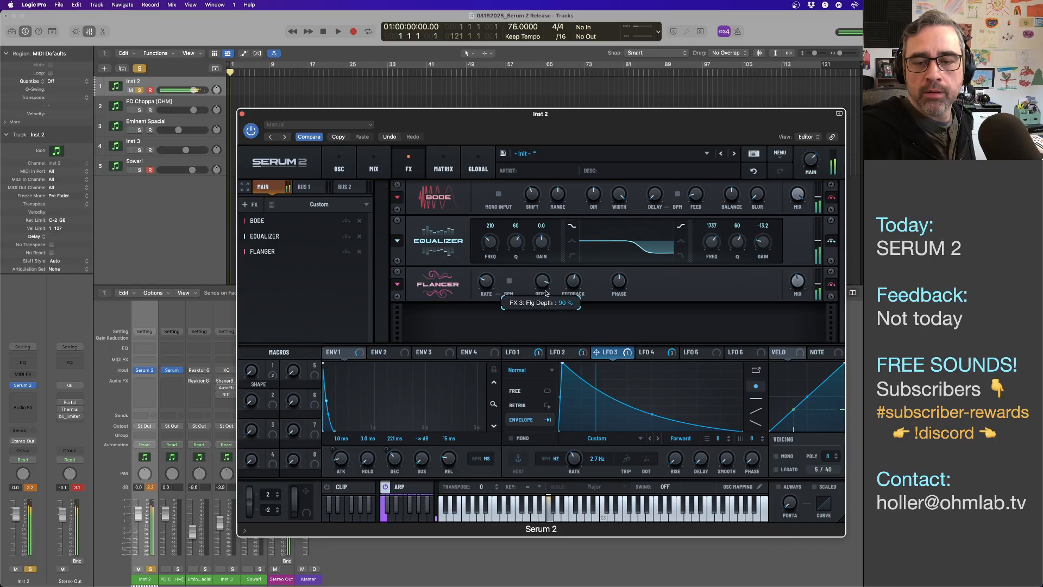
{"action": "left_click_drag", "start_coordinate": [794, 286], "coordinate": [794, 291]}
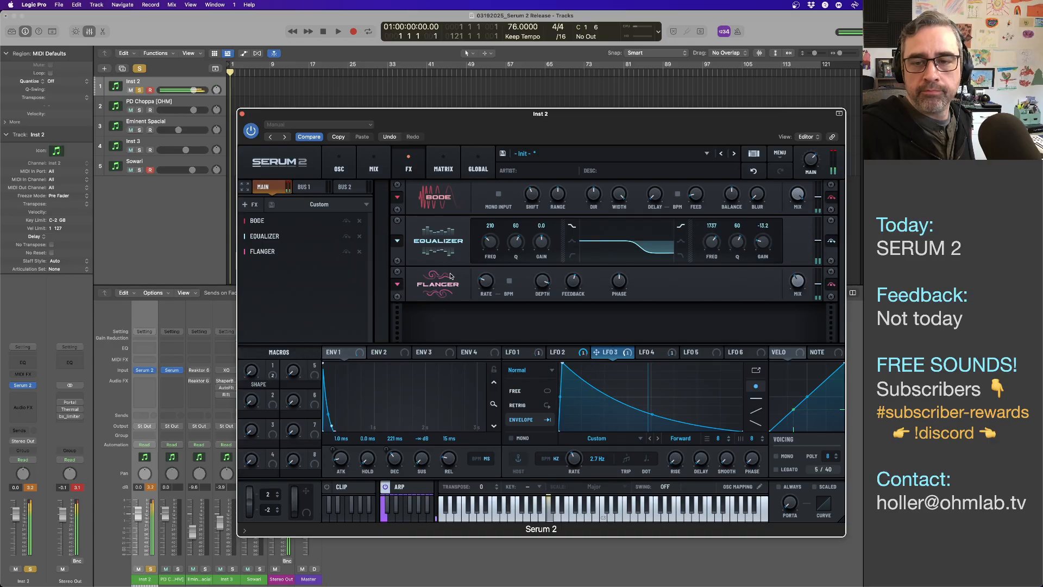
- Try the Bode effect at the end of the chain and move it back to the front
{"action": "left_click_drag", "start_coordinate": [437, 197], "coordinate": [455, 296]}
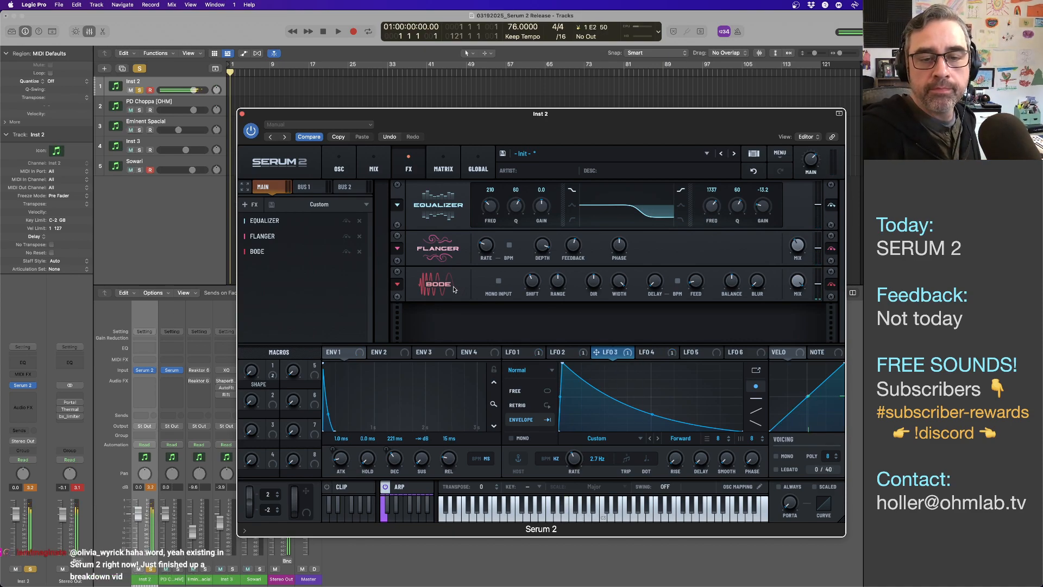
{"action": "left_click_drag", "start_coordinate": [437, 284], "coordinate": [437, 198]}
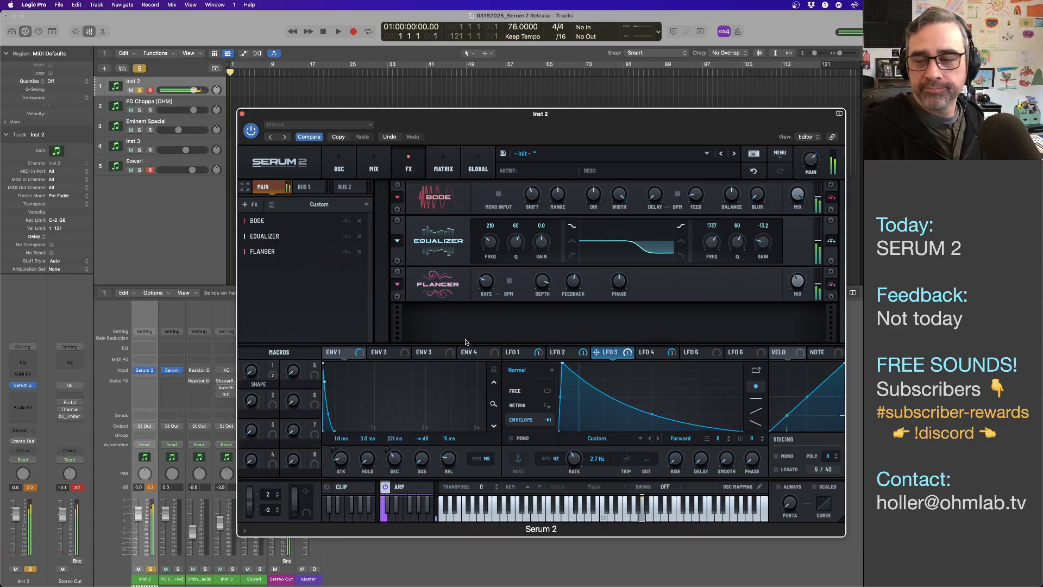
- Reset the Inst 2 channel's peak level and slightly raise oscillator B's wavetable position
{"action": "left_click", "coordinate": [30, 487]}
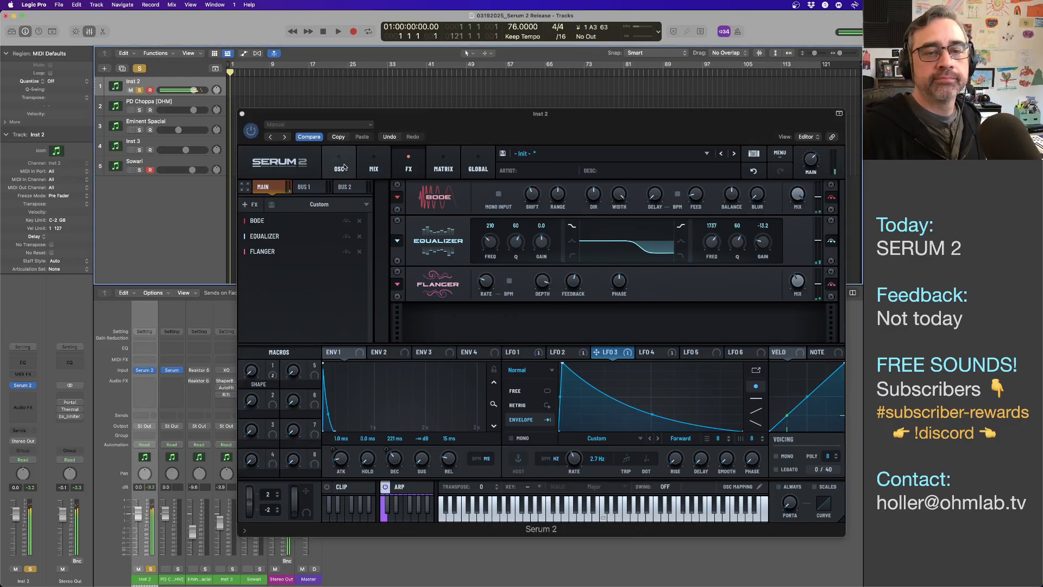
{"action": "left_click", "coordinate": [341, 167]}
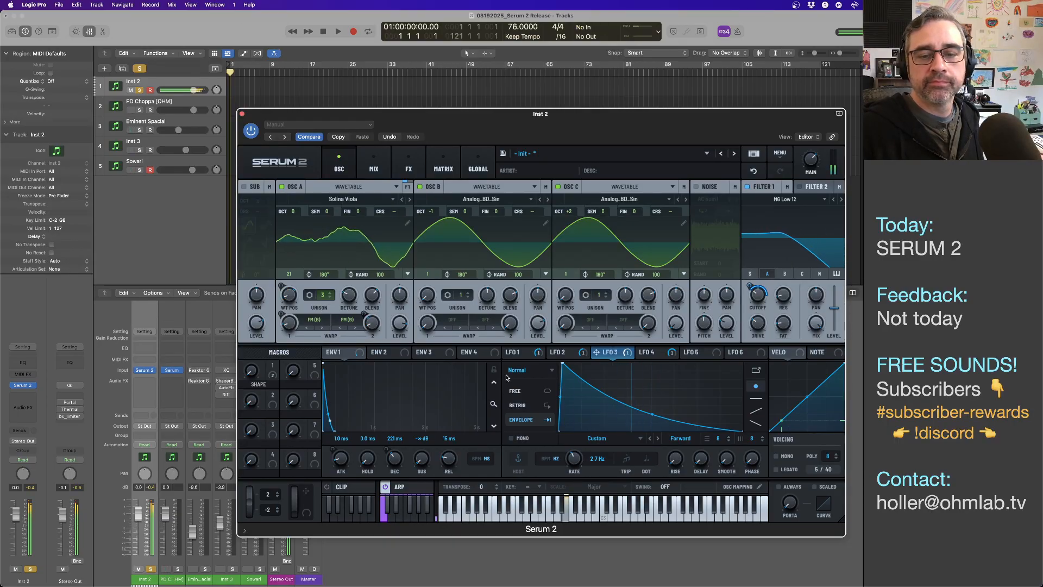
{"action": "left_click_drag", "start_coordinate": [427, 297], "coordinate": [429, 321]}
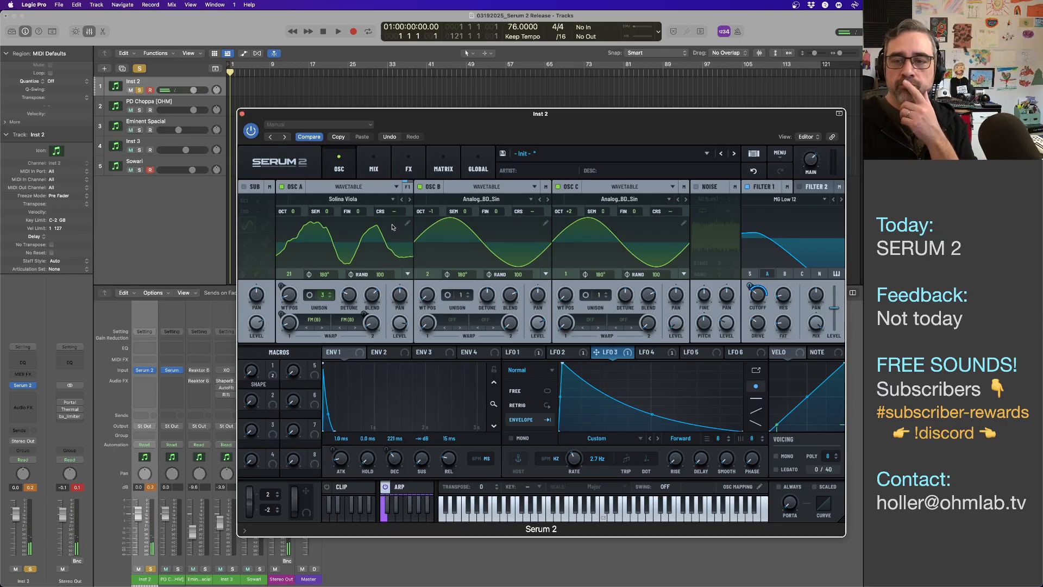
- Enable the noise oscillator with White noise, raise its level to about 59% and try its stereo amount
{"action": "left_click", "coordinate": [696, 187]}
{"action": "left_click", "coordinate": [708, 200]}
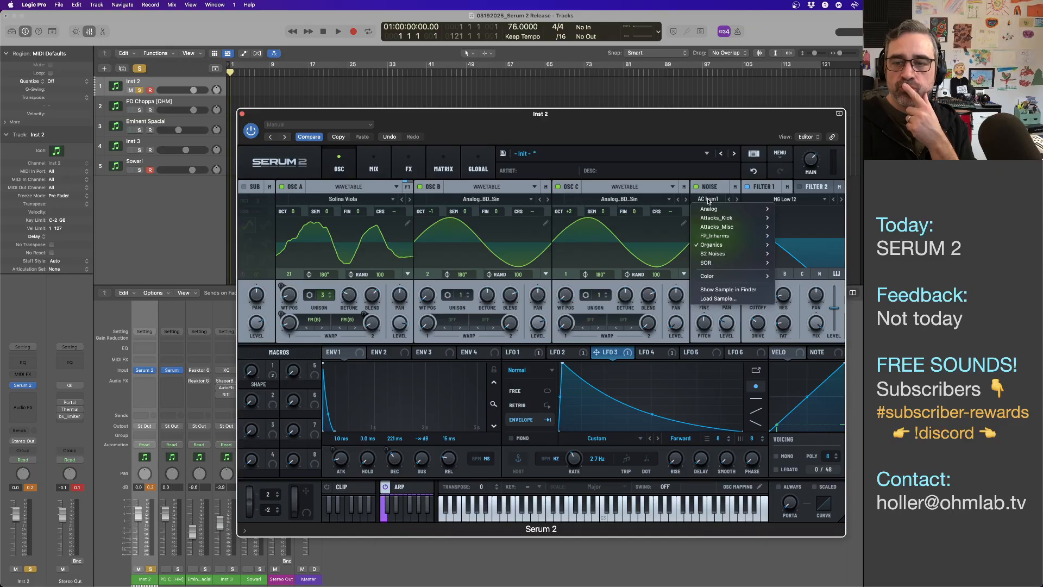
{"action": "mouse_move", "coordinate": [718, 275]}
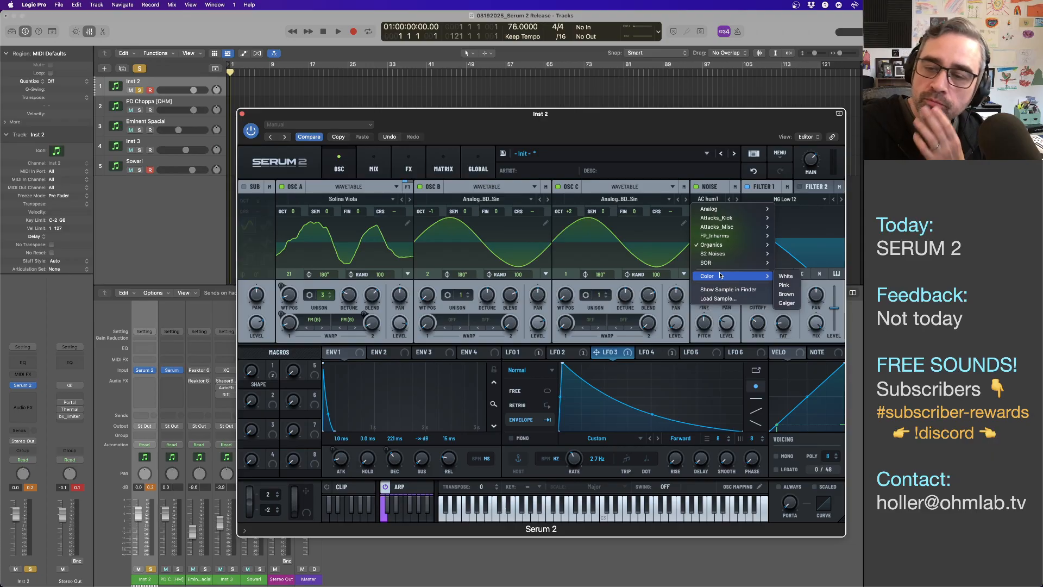
{"action": "left_click", "coordinate": [788, 277]}
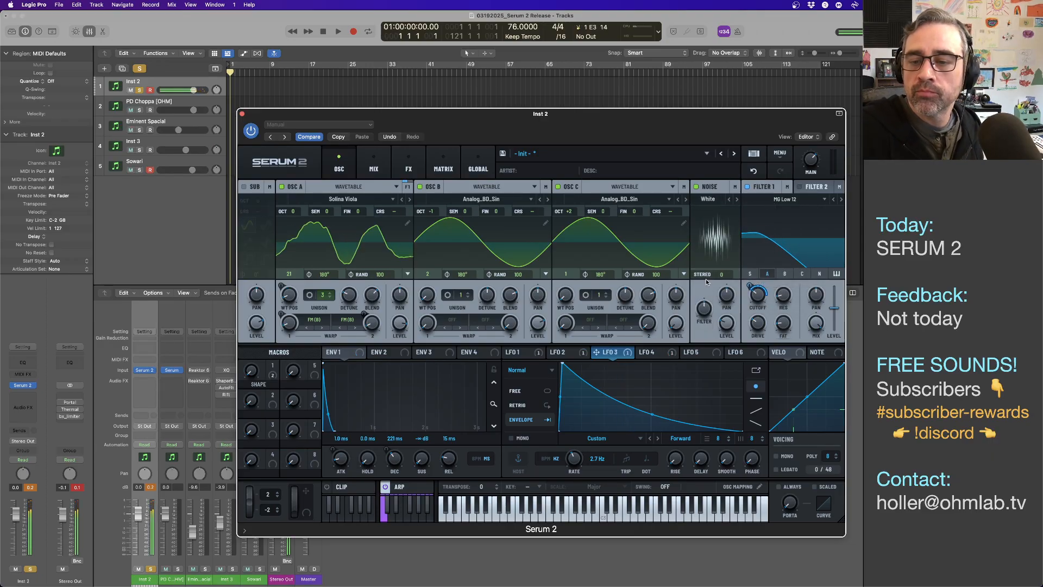
{"action": "left_click_drag", "start_coordinate": [728, 324], "coordinate": [731, 287]}
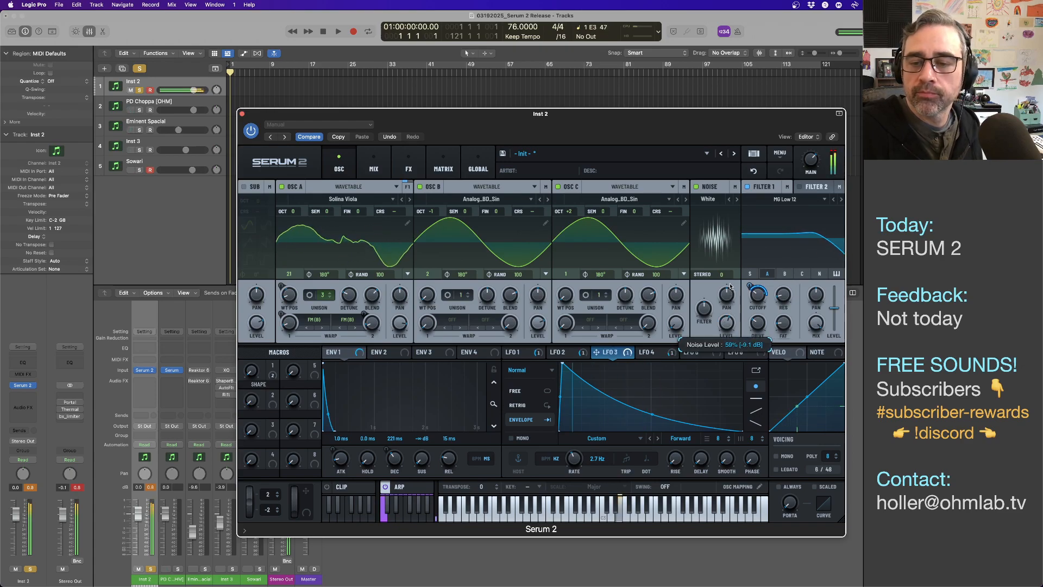
{"action": "mouse_move", "coordinate": [722, 274]}
{"action": "left_mouse_down"}
{"action": "mouse_move", "coordinate": [723, 261]}
{"action": "mouse_move", "coordinate": [722, 285]}
{"action": "left_mouse_up"}
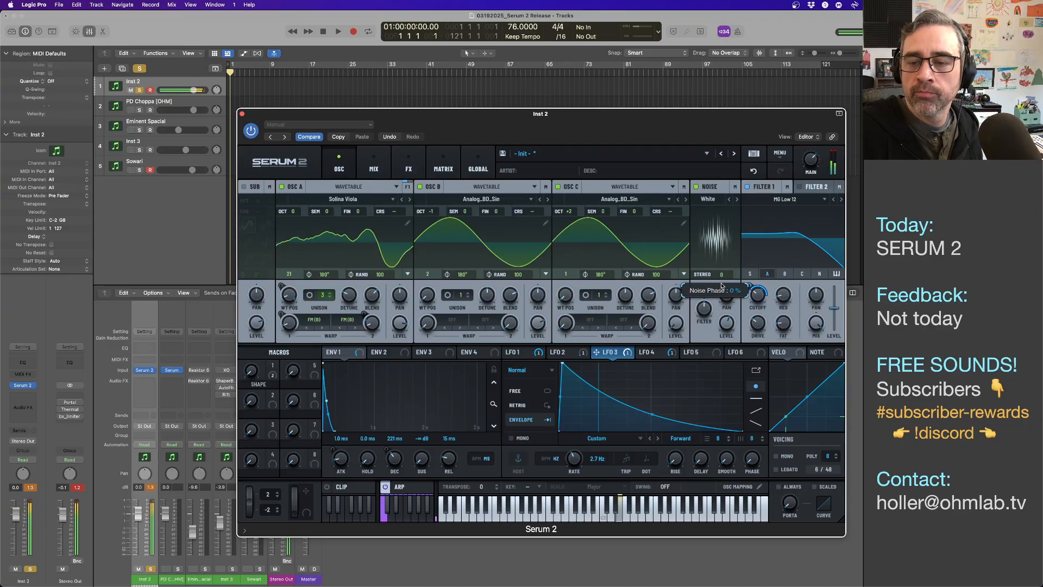
- Load the shaker rice sample from Attacks_Misc into the noise oscillator and turn off oscillators C and B
{"action": "left_click", "coordinate": [714, 200]}
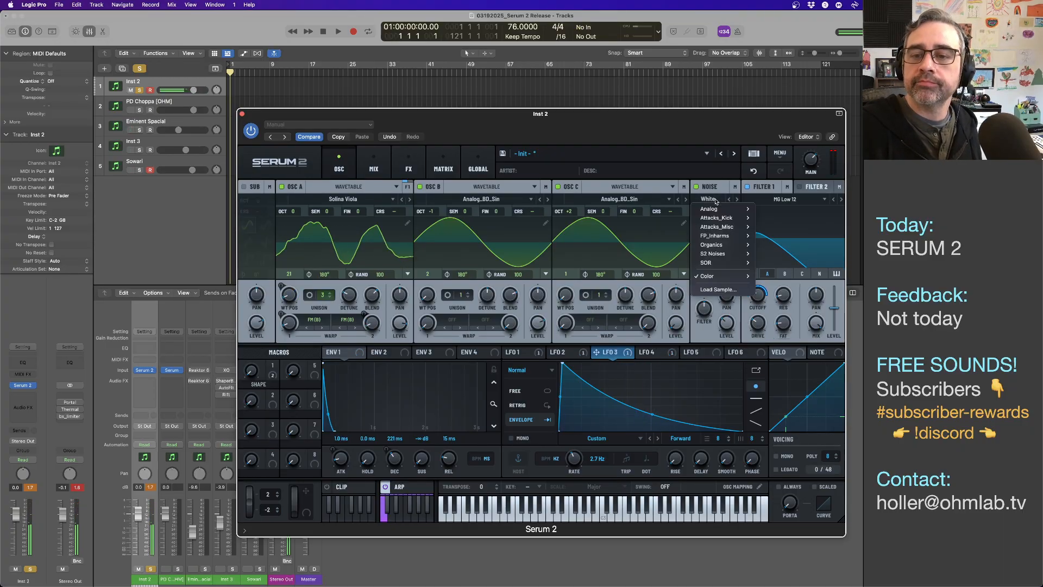
{"action": "mouse_move", "coordinate": [718, 232]}
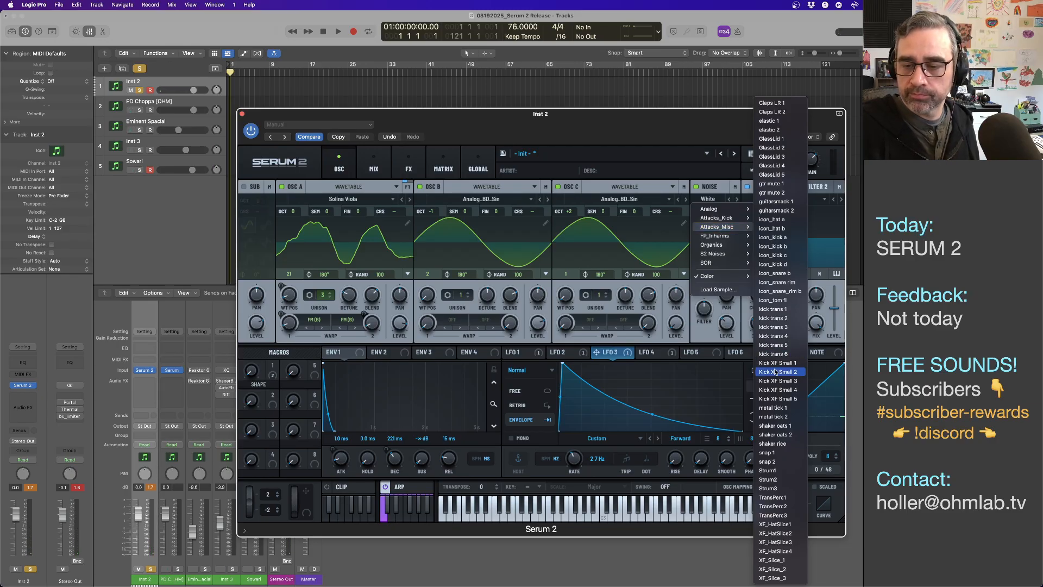
{"action": "left_click", "coordinate": [772, 443]}
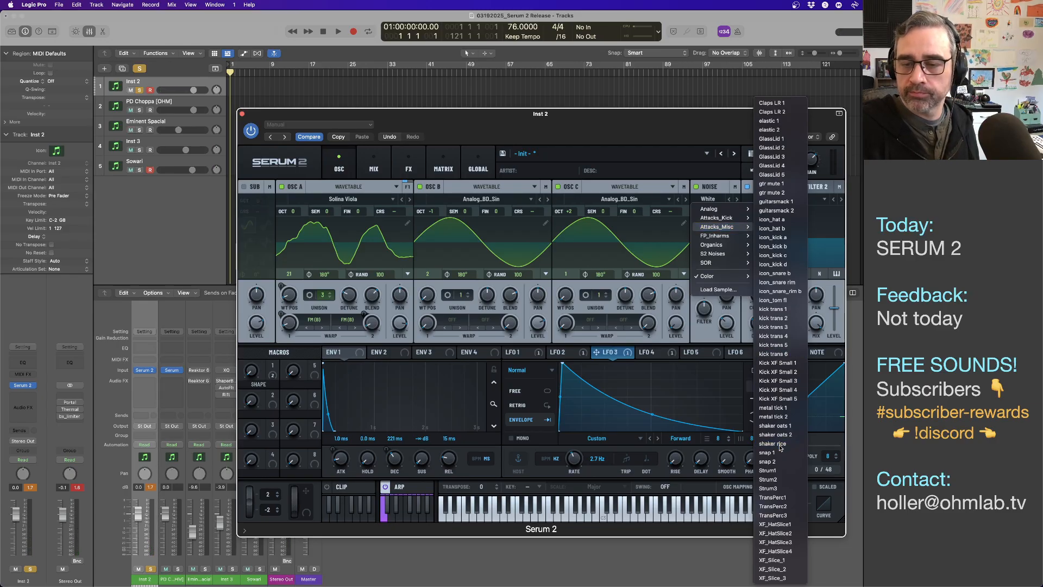
{"action": "left_click", "coordinate": [558, 186]}
{"action": "left_click", "coordinate": [420, 187]}
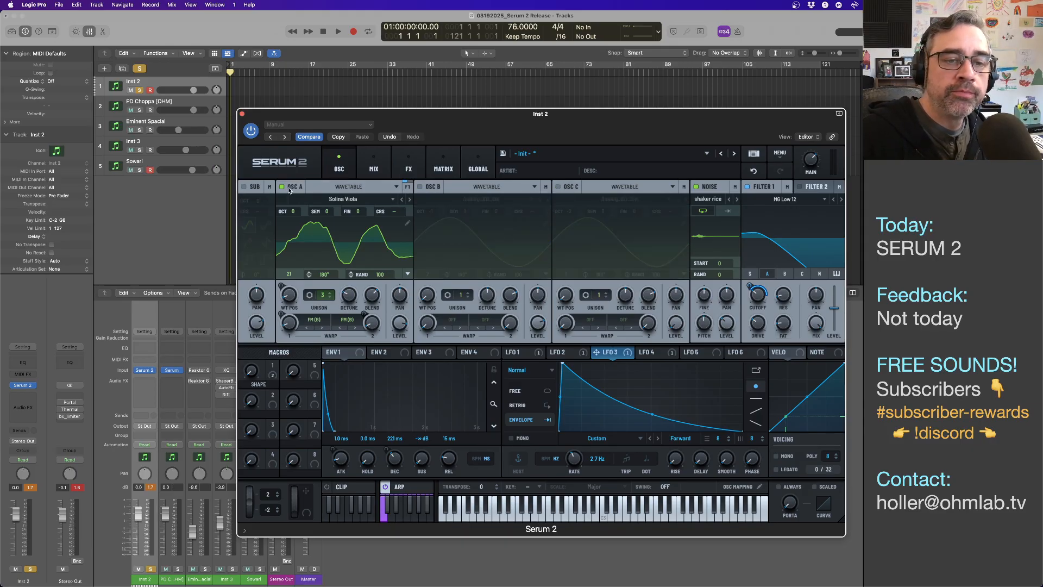
- Turn off oscillator A and audition the Attacks_Misc noise samples from snap 1 up to Strum3
{"action": "left_click", "coordinate": [282, 186]}
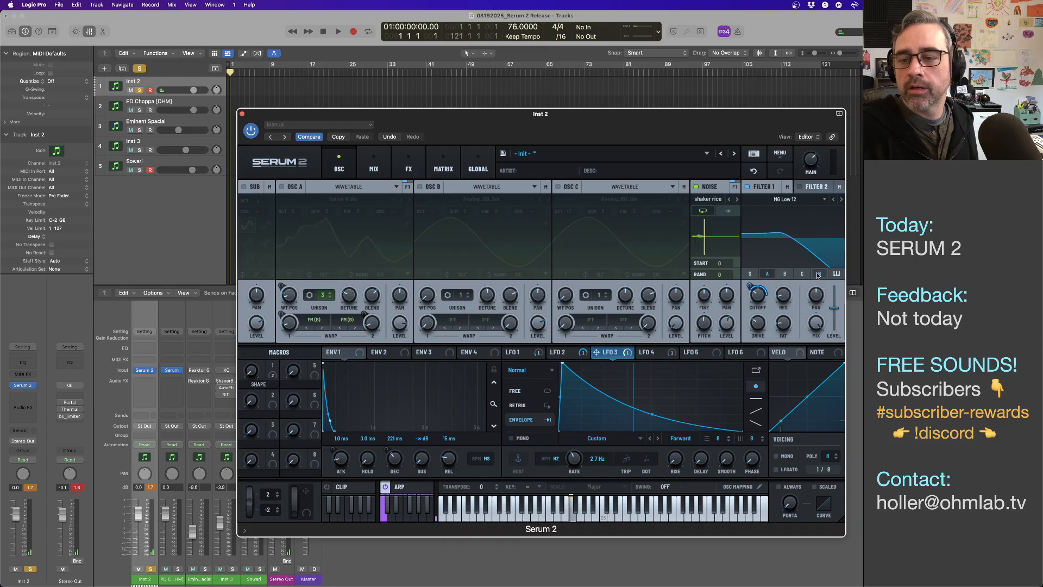
{"action": "left_click", "coordinate": [738, 198]}
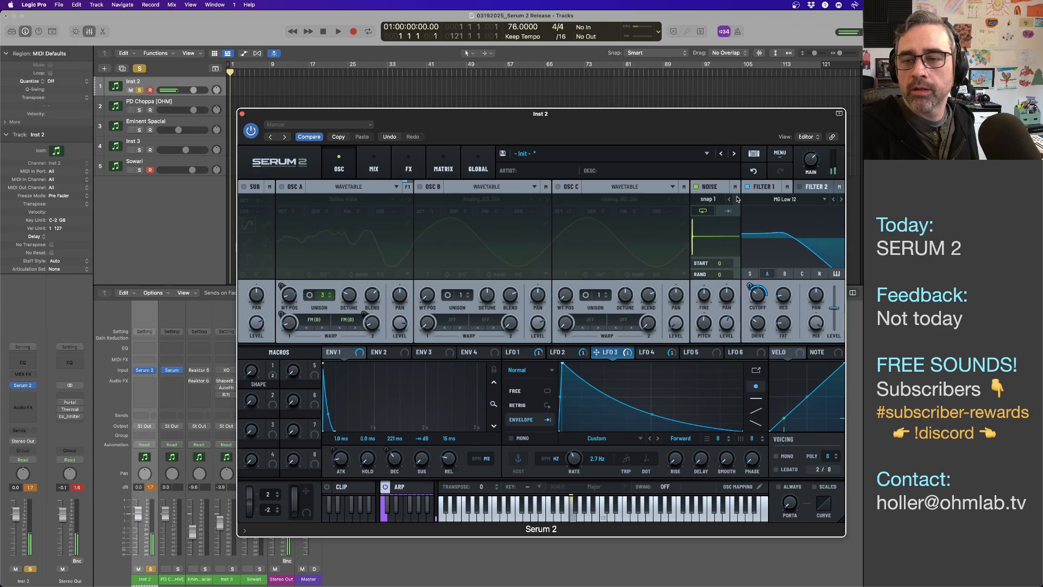
{"action": "left_click", "coordinate": [737, 199]}
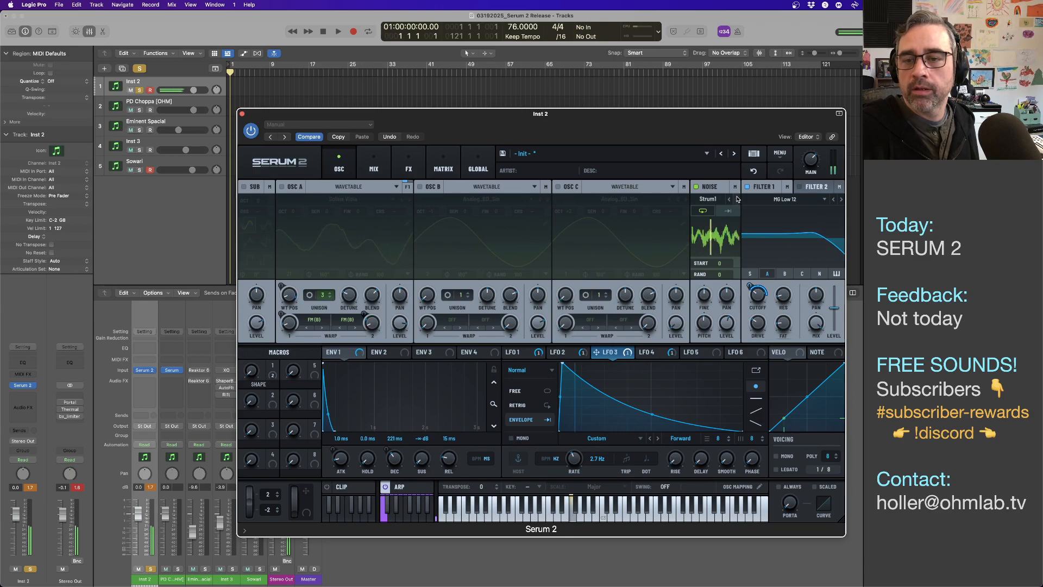
{"action": "left_click", "coordinate": [738, 199]}
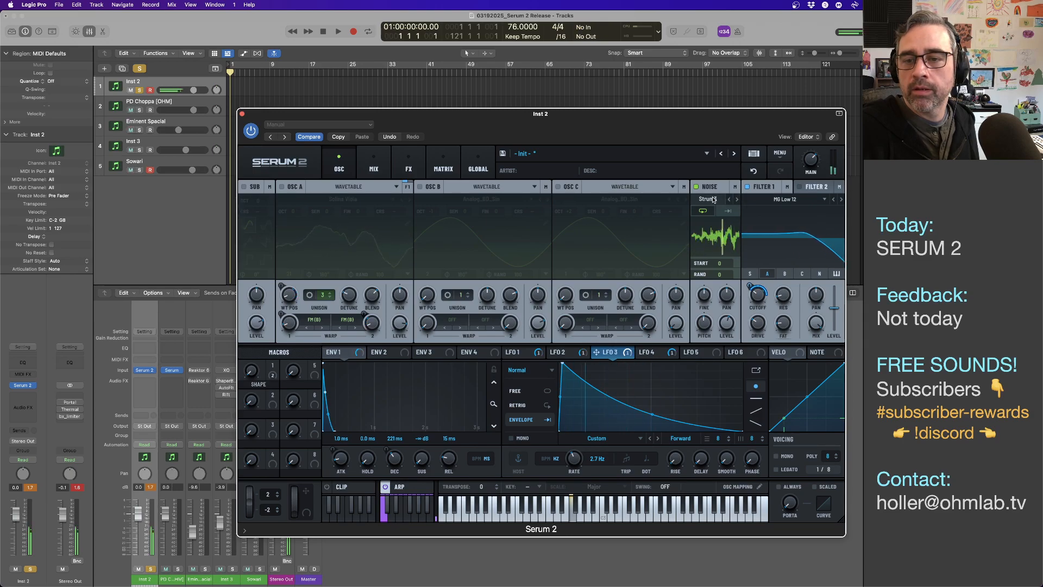
- Load AC hum1 from the Organics samples into the noise oscillator, browse its neighbours and settle on AC hum2
{"action": "left_click", "coordinate": [708, 199]}
{"action": "mouse_move", "coordinate": [717, 225]}
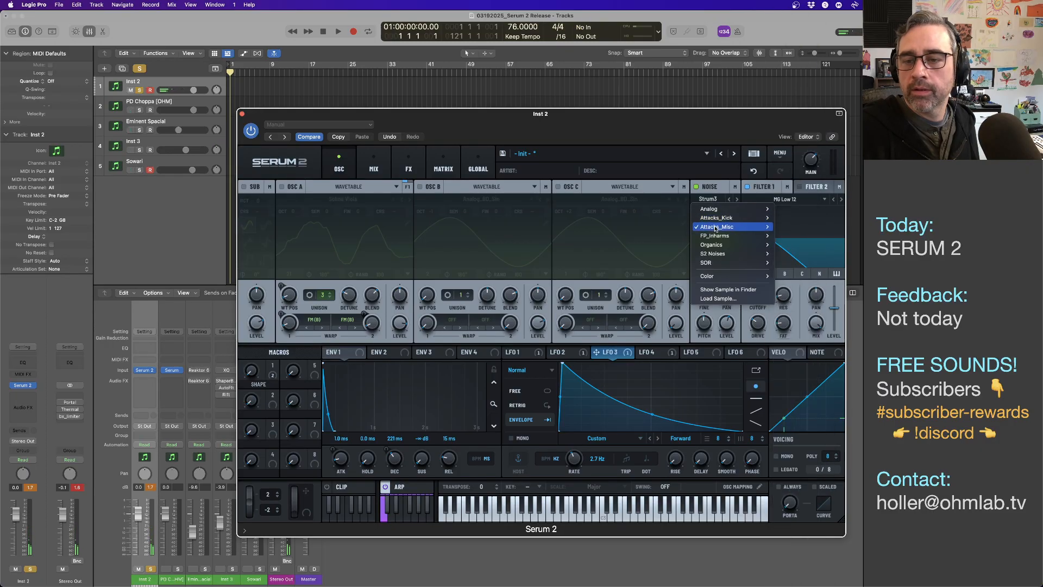
{"action": "mouse_move", "coordinate": [716, 246]}
{"action": "left_click", "coordinate": [810, 247]}
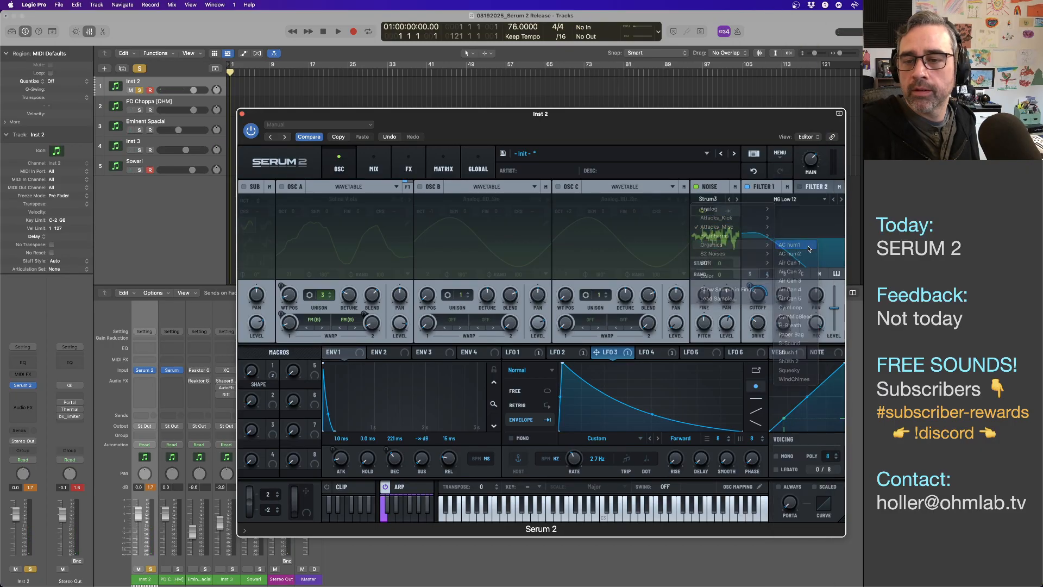
{"action": "left_click", "coordinate": [737, 199]}
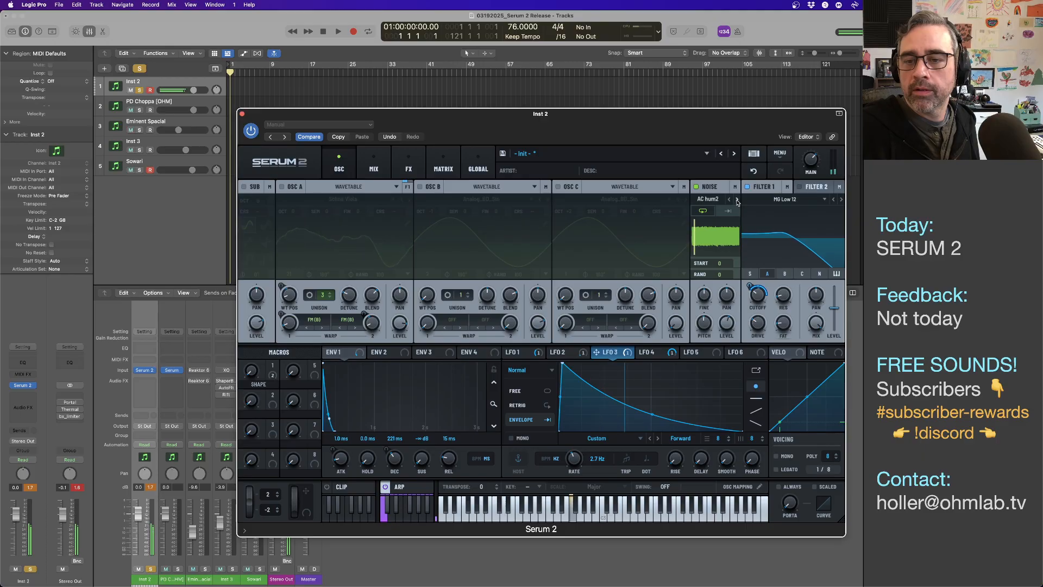
{"action": "left_click", "coordinate": [737, 200]}
{"action": "left_click", "coordinate": [730, 199]}
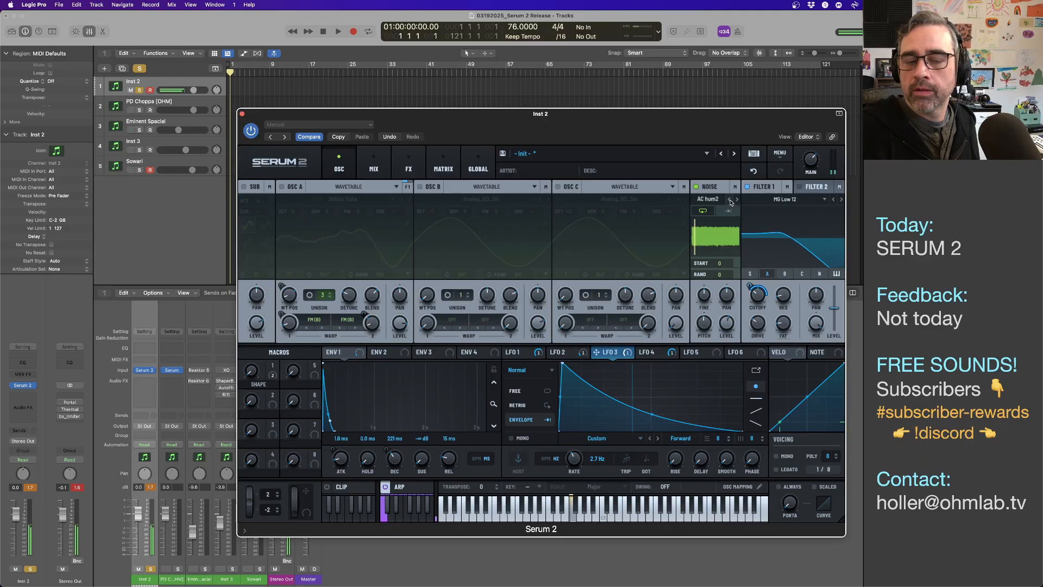
- Turn oscillators A, B and C on to hear the noise in the mix, and turn them off again
{"action": "left_click", "coordinate": [282, 187]}
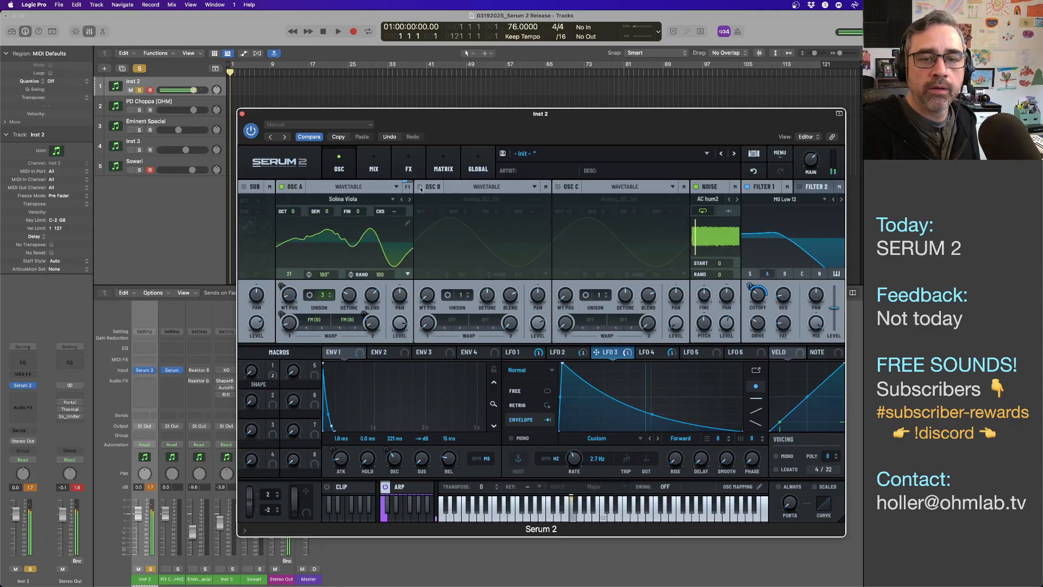
{"action": "left_click", "coordinate": [419, 187]}
{"action": "left_click", "coordinate": [558, 187]}
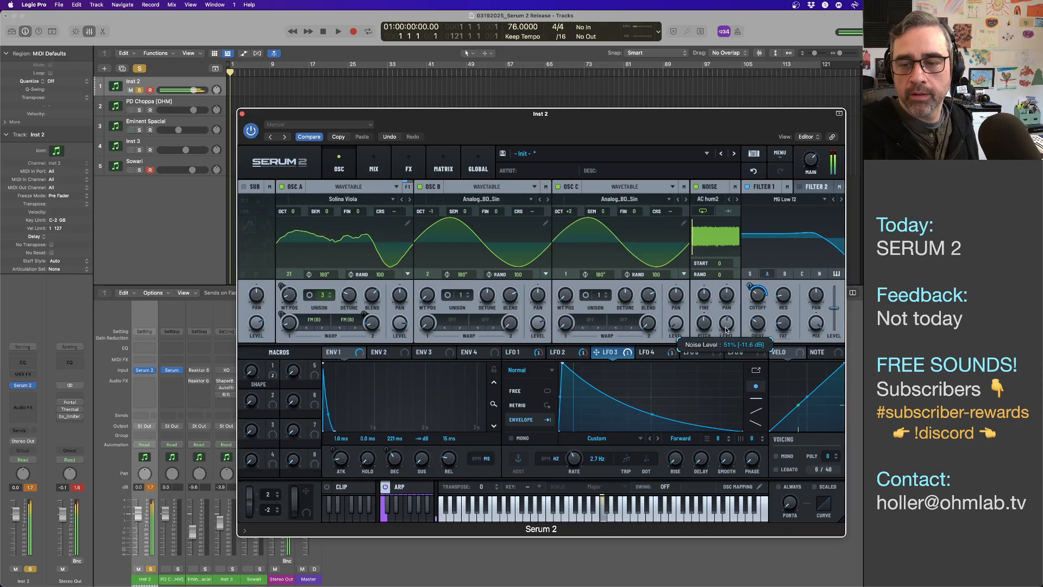
{"action": "left_click", "coordinate": [558, 187]}
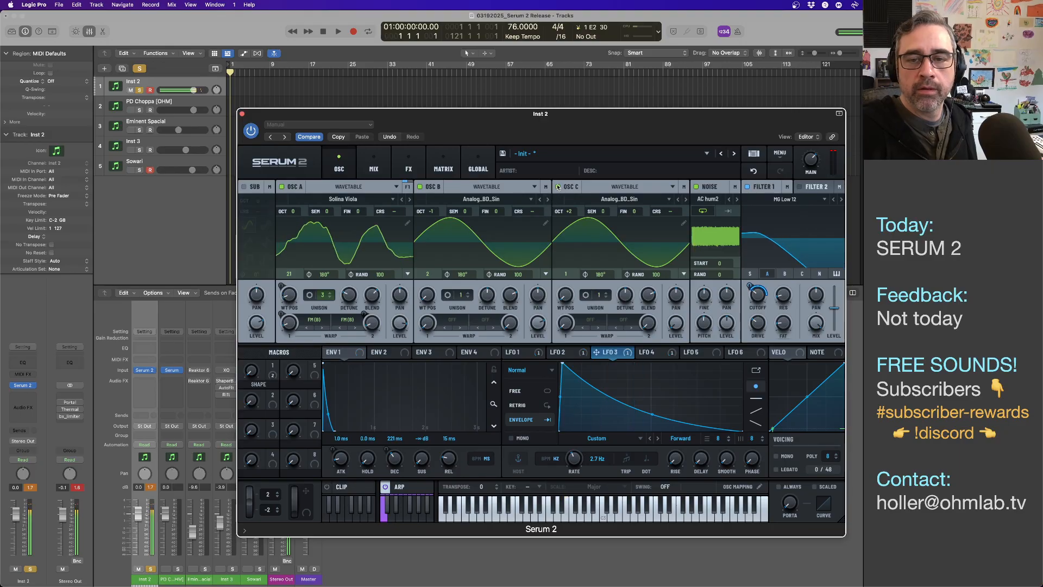
{"action": "left_click", "coordinate": [420, 187]}
{"action": "left_click", "coordinate": [282, 187]}
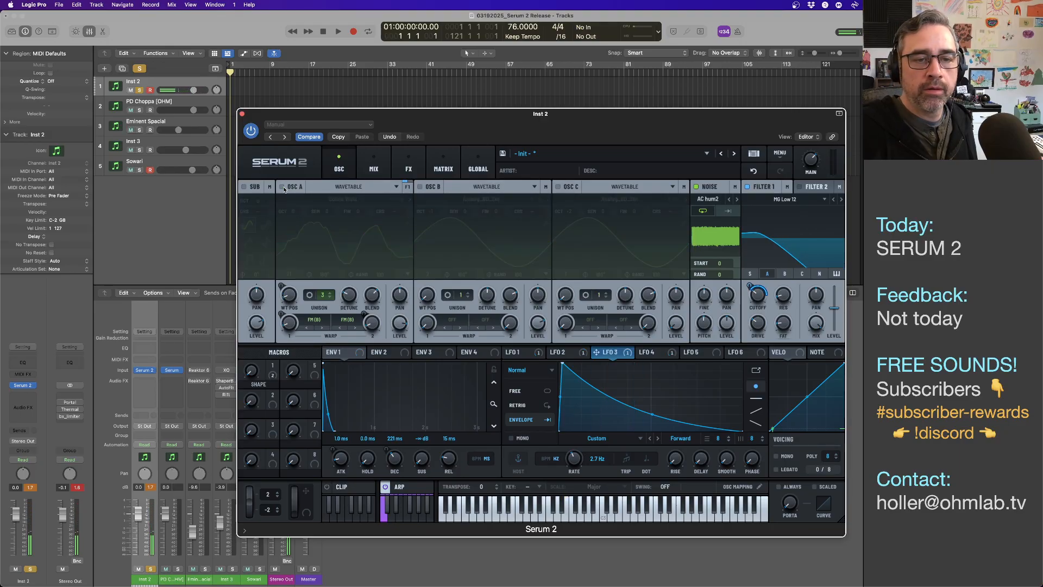
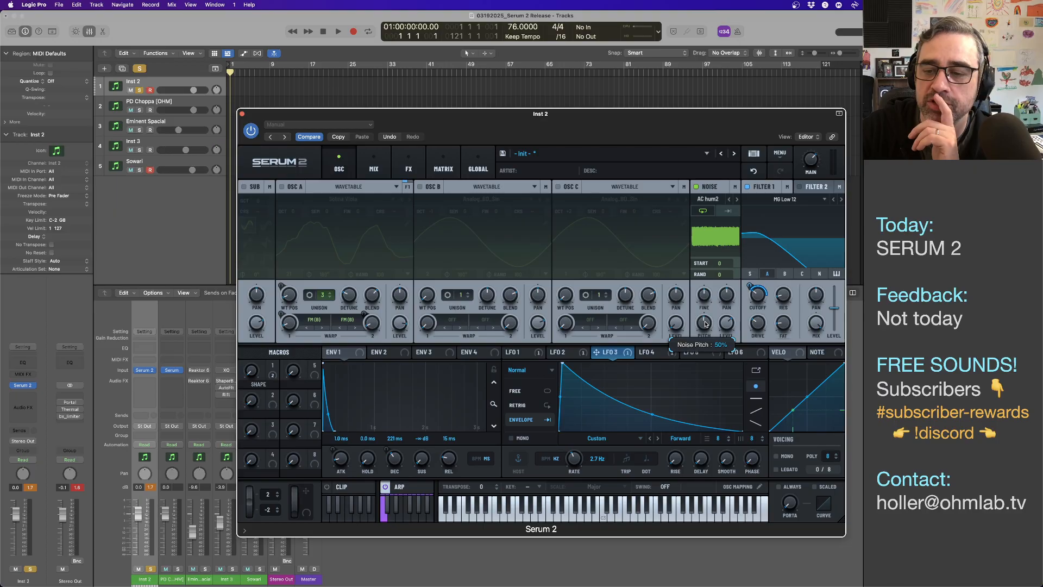
- Assign the Note modulation source to the noise oscillator's pitch and adjust the modulation amount
{"action": "left_click_drag", "start_coordinate": [708, 382], "coordinate": [708, 376]}
{"action": "left_click_drag", "start_coordinate": [829, 354], "coordinate": [696, 313]}
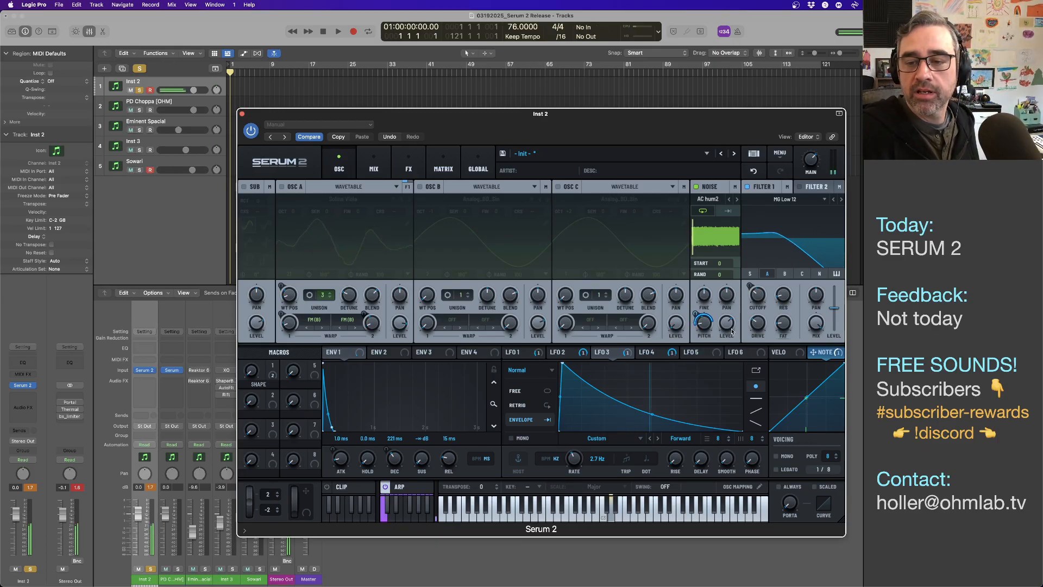
{"action": "mouse_move", "coordinate": [709, 326]}
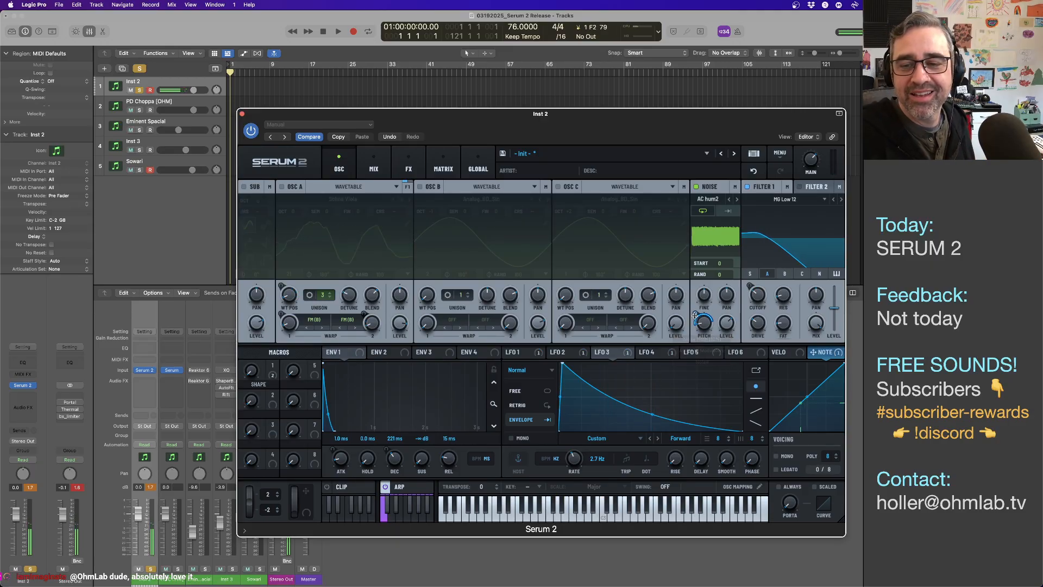
{"action": "left_click_drag", "start_coordinate": [706, 322], "coordinate": [706, 315]}
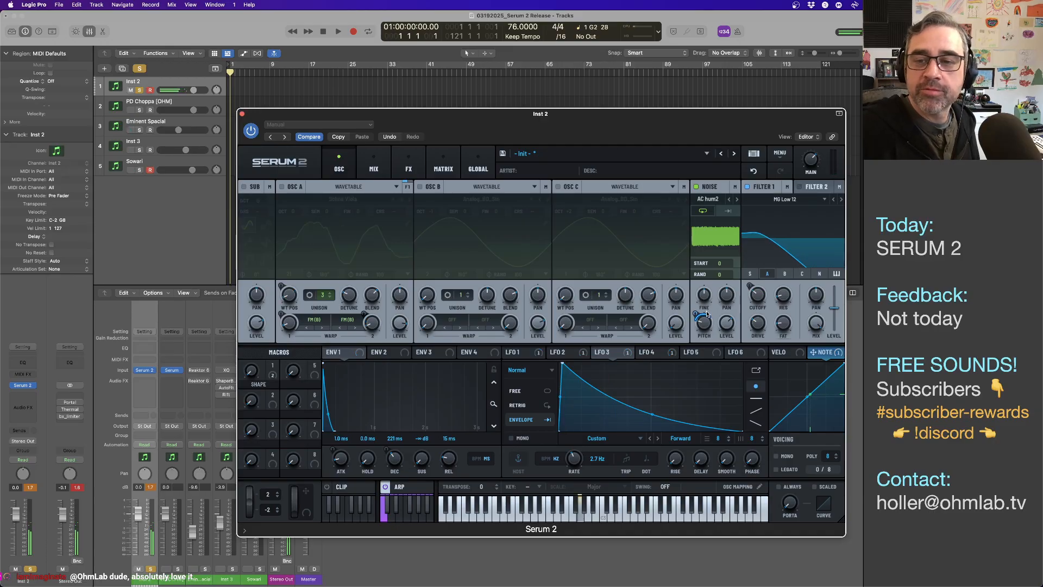
- Switch the noise sample to Air Can 1 and turn oscillators A, B and C back on
{"action": "left_click", "coordinate": [728, 200]}
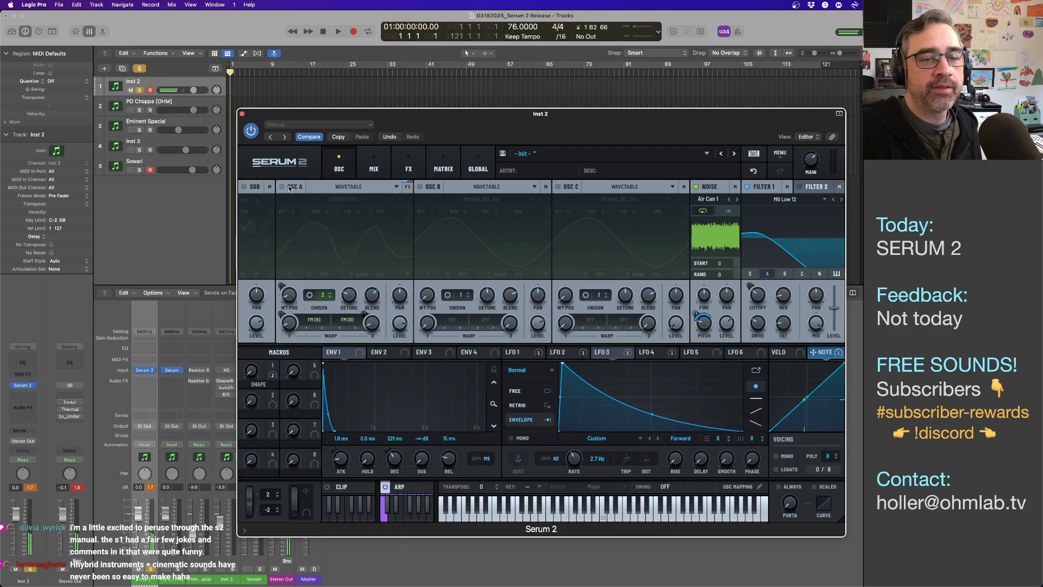
{"action": "left_click", "coordinate": [421, 188]}
{"action": "left_click", "coordinate": [559, 187]}
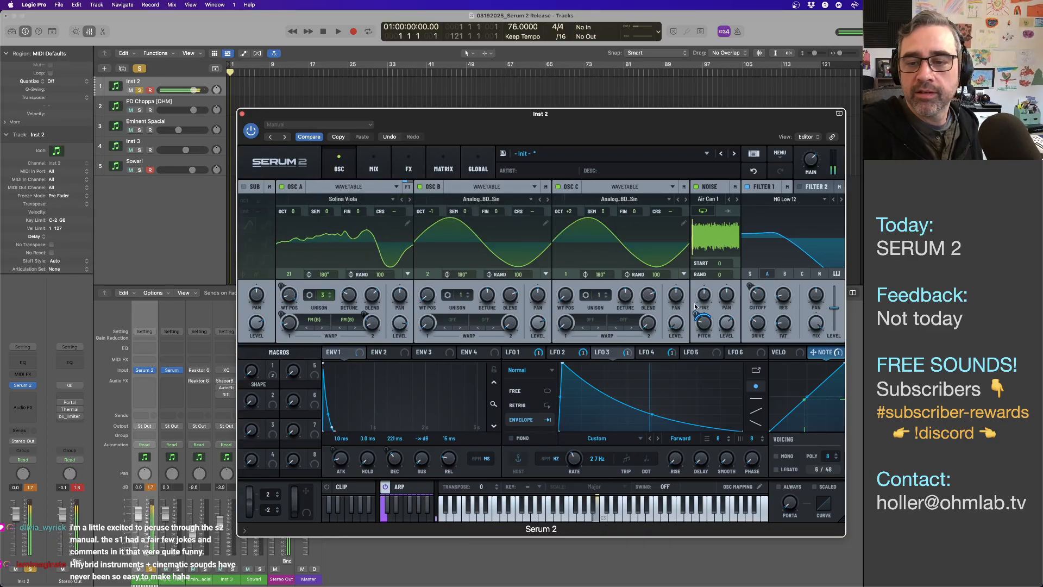
- Lower the noise oscillator's level to blend it under the other oscillators
{"action": "mouse_move", "coordinate": [728, 326]}
{"action": "left_click_drag", "start_coordinate": [728, 333], "coordinate": [727, 347]}
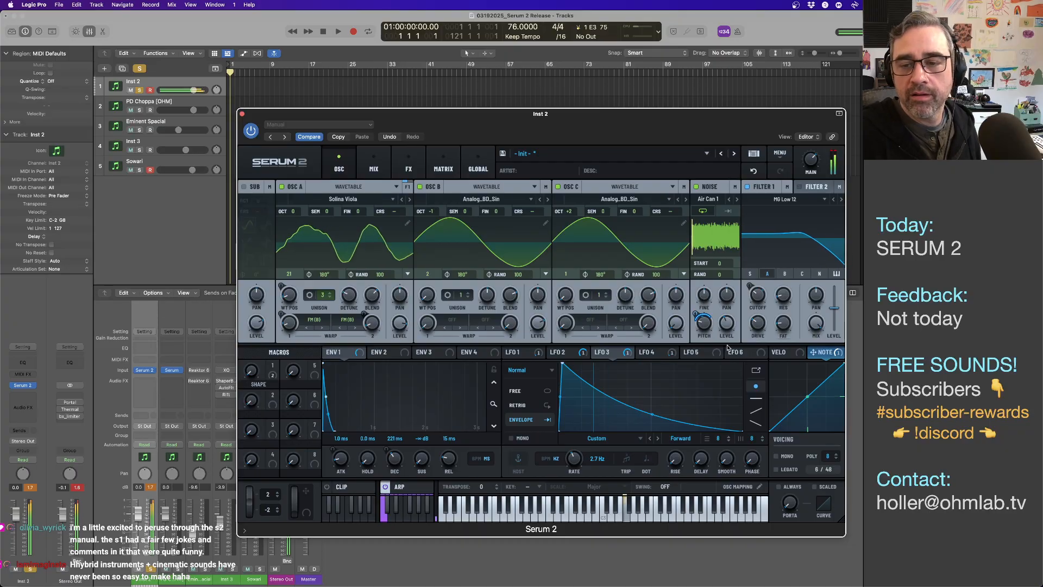
{"action": "mouse_move", "coordinate": [727, 330]}
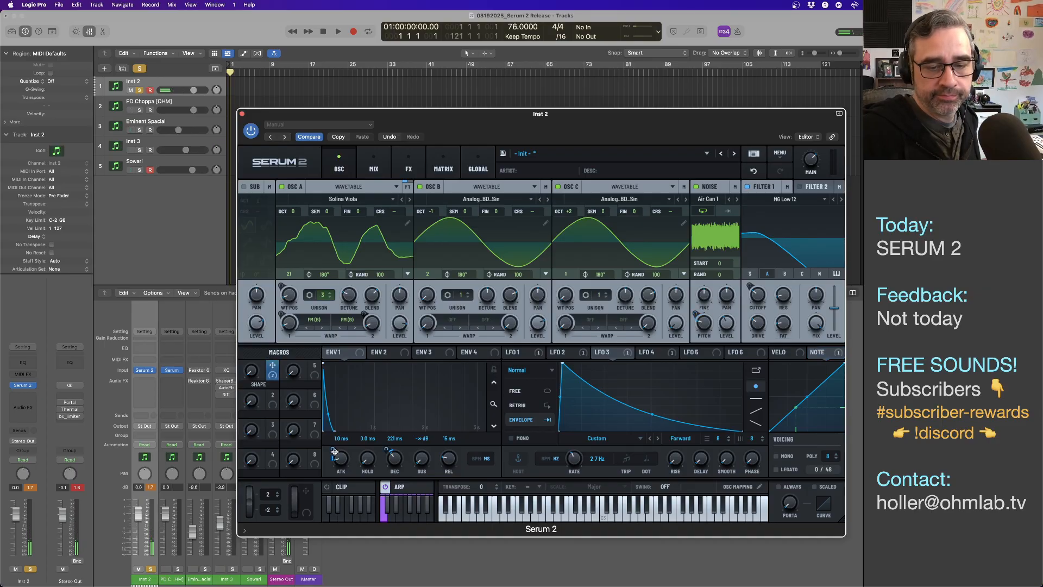
- Slightly raise Macro 1's modulation of the Env 1 decay and sweep the SHAPE macro to test it
{"action": "mouse_move", "coordinate": [333, 449]}
{"action": "left_click_drag", "start_coordinate": [250, 371], "coordinate": [287, 416]}
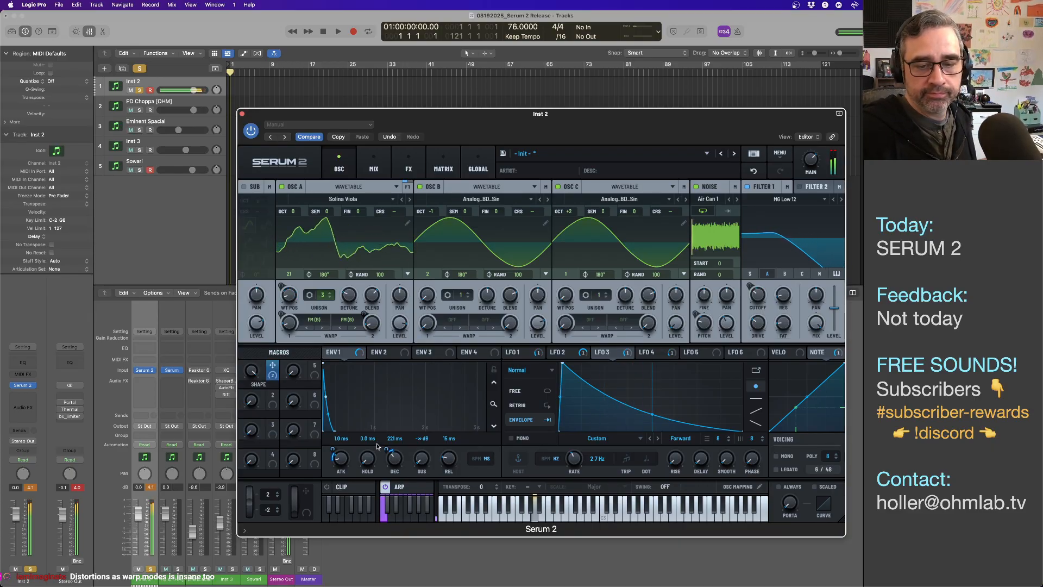
{"action": "mouse_move", "coordinate": [386, 449]}
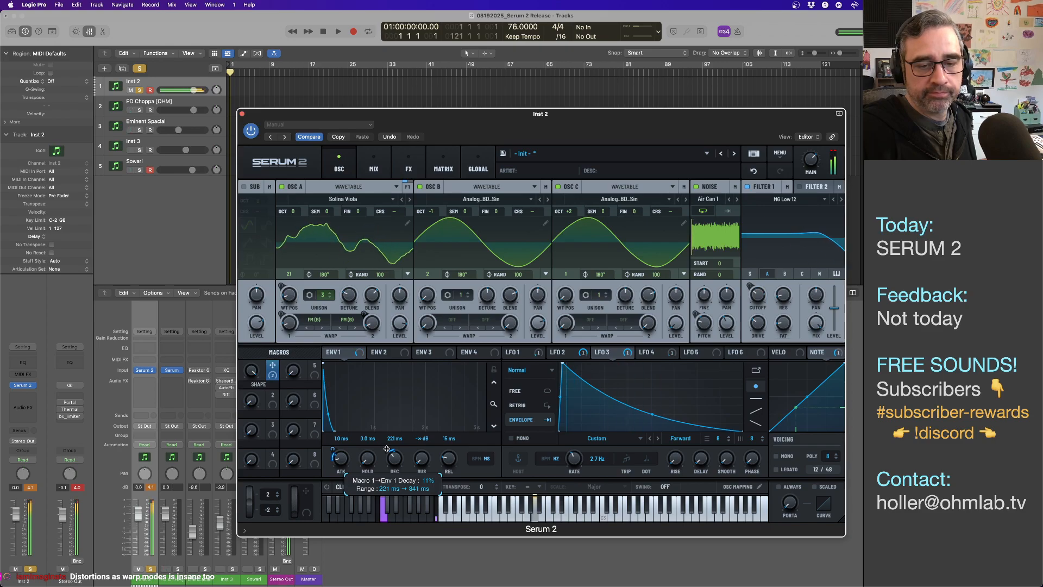
{"action": "left_click_drag", "start_coordinate": [387, 448], "coordinate": [386, 445]}
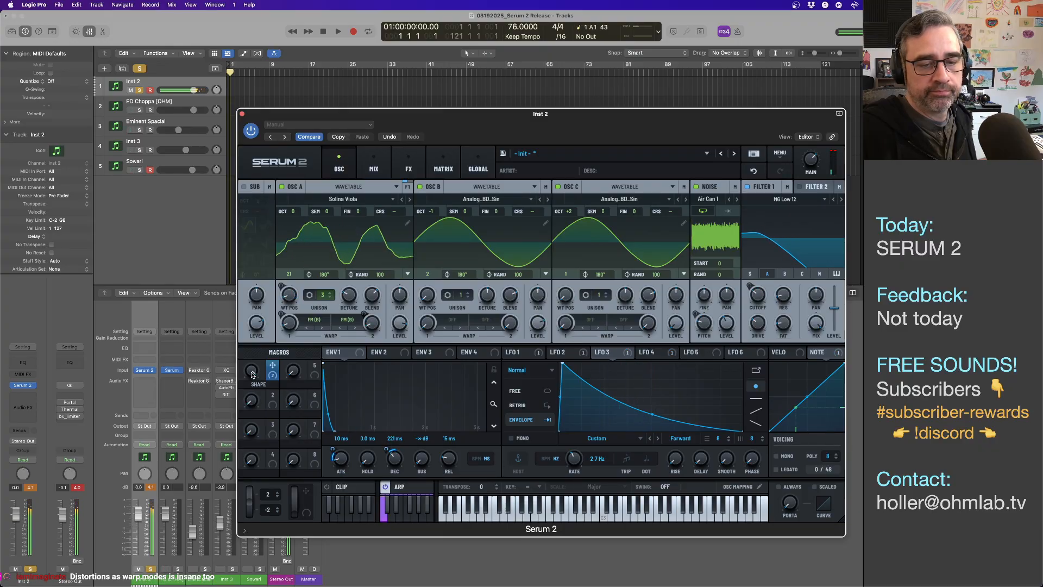
{"action": "mouse_move", "coordinate": [251, 375]}
{"action": "left_mouse_down"}
{"action": "mouse_move", "coordinate": [253, 474]}
{"action": "mouse_move", "coordinate": [252, 389]}
{"action": "left_mouse_up"}
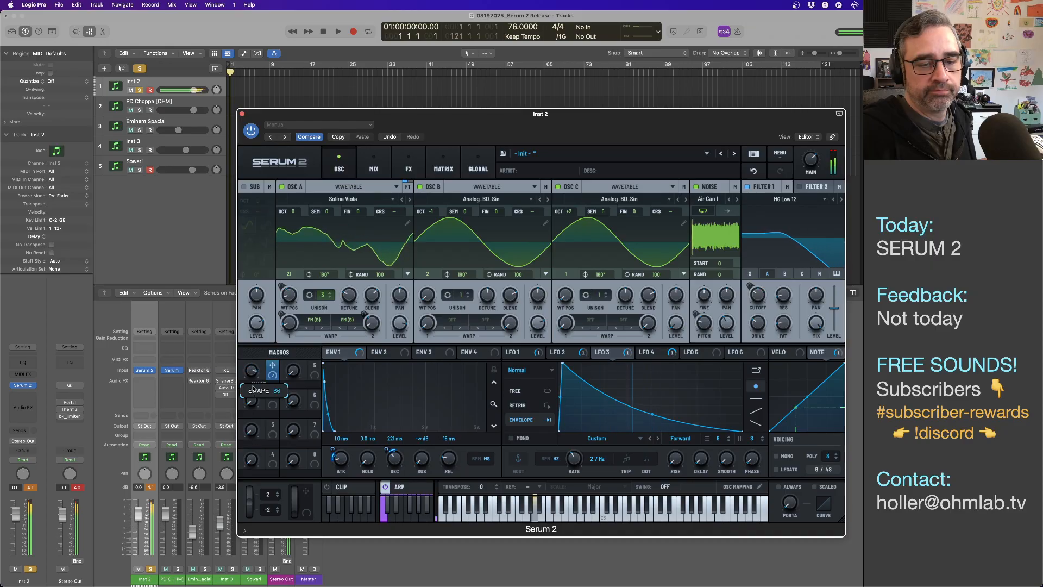
- Add a Distortion effect at the end of the main chain, try Soft Sat. and set its type to Stomp Box
{"action": "left_click", "coordinate": [409, 165]}
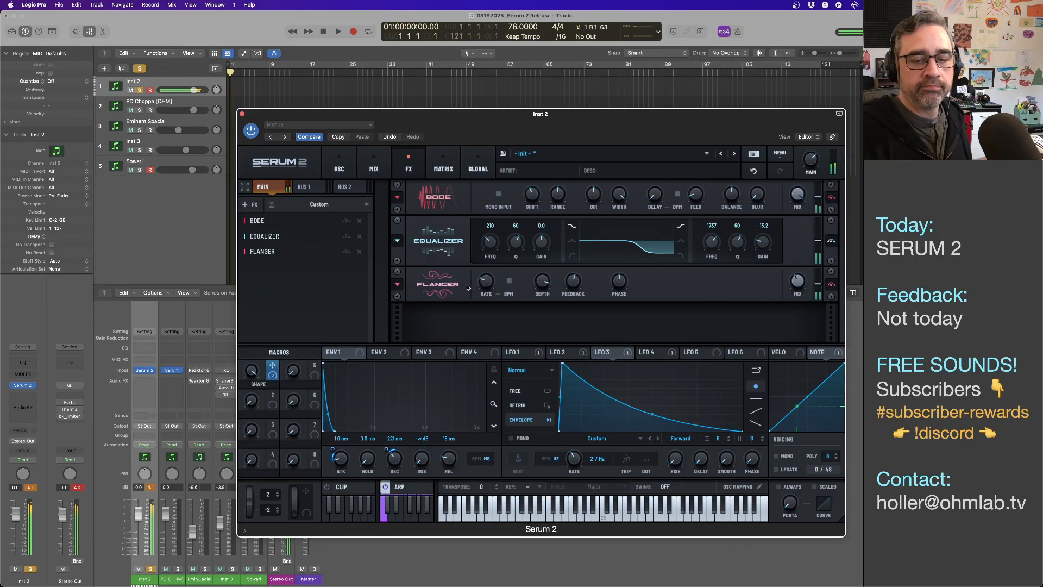
{"action": "left_click", "coordinate": [253, 205]}
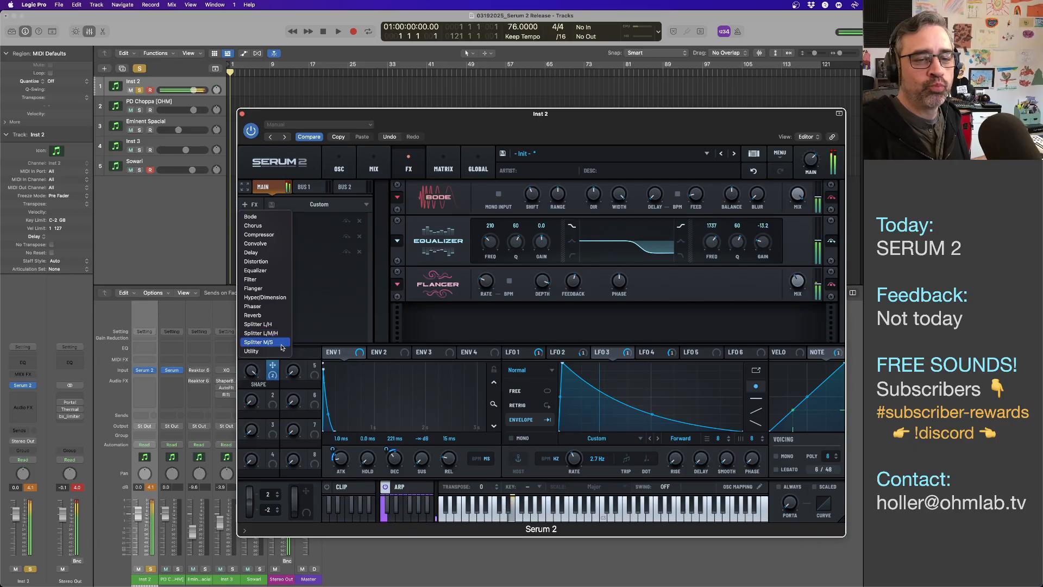
{"action": "left_click", "coordinate": [255, 262]}
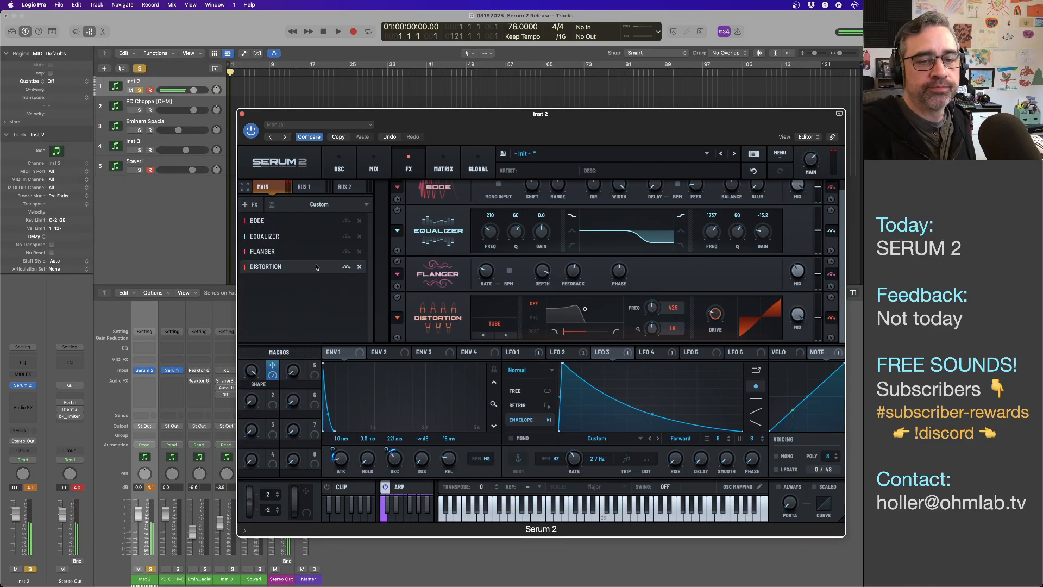
{"action": "left_click", "coordinate": [494, 323]}
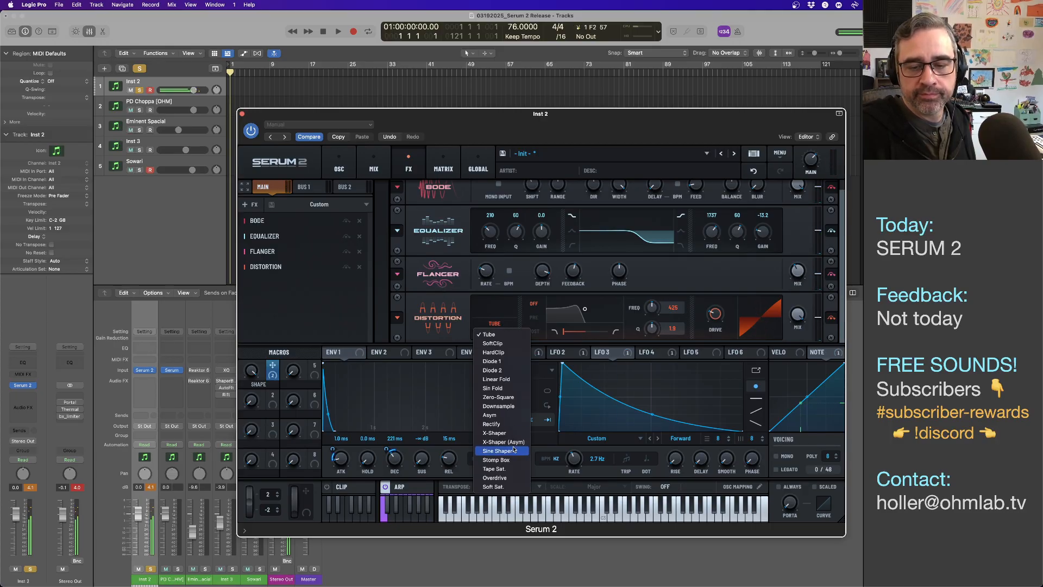
{"action": "key", "text": "Return"}
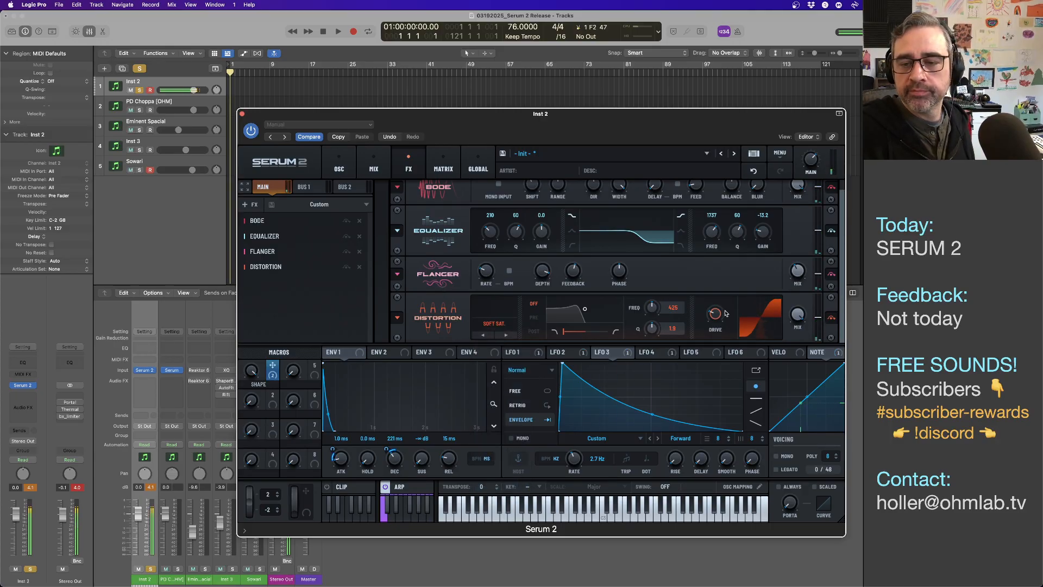
{"action": "left_click", "coordinate": [493, 323]}
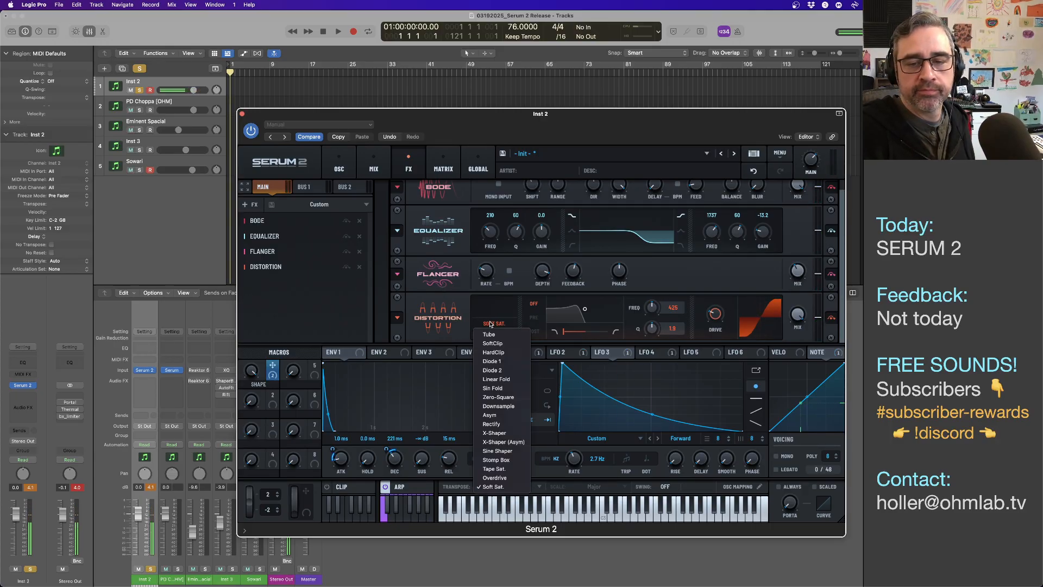
{"action": "left_click", "coordinate": [496, 460]}
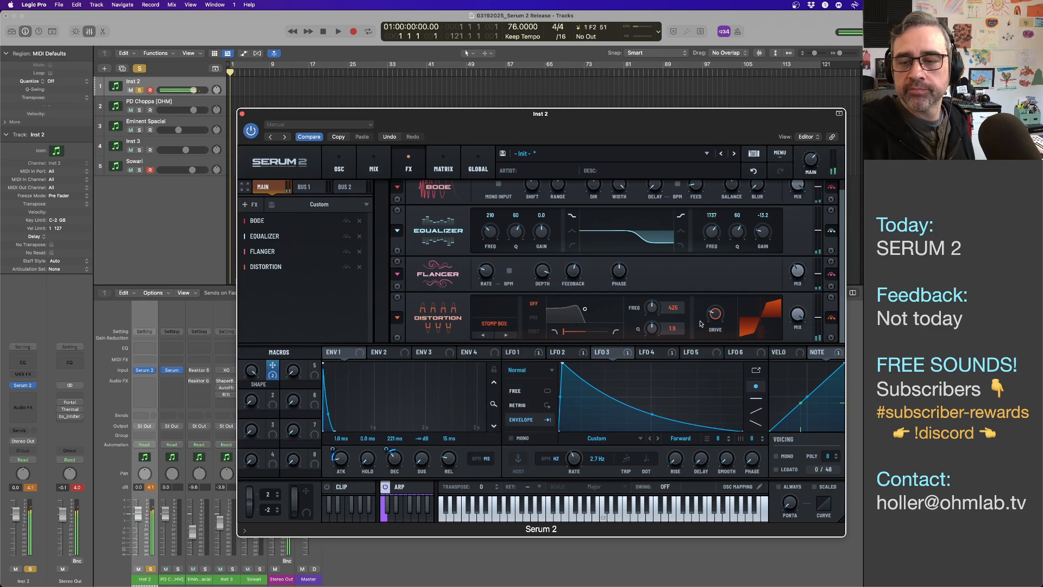
- Try the distortion's drive up to about 71% and its mix, and set its filter to PRE
{"action": "left_click_drag", "start_coordinate": [713, 315], "coordinate": [710, 304]}
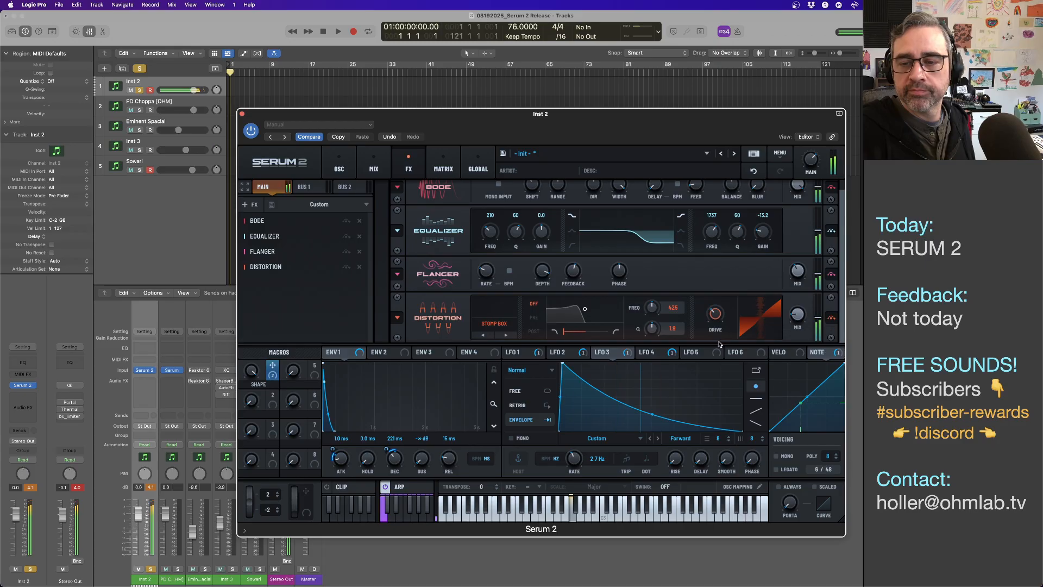
{"action": "left_click_drag", "start_coordinate": [715, 313], "coordinate": [714, 276]}
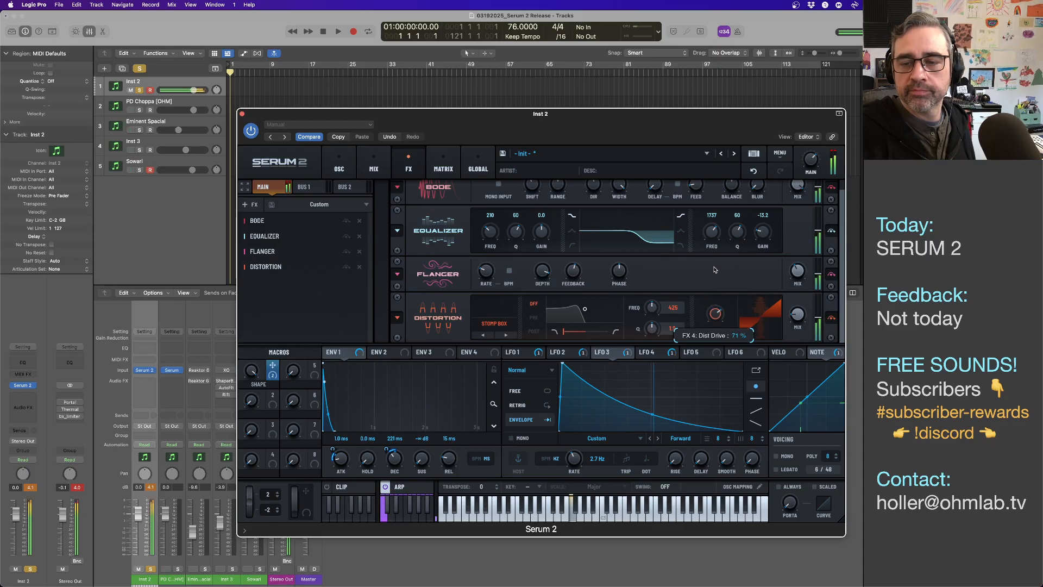
{"action": "left_click_drag", "start_coordinate": [796, 319], "coordinate": [796, 284]}
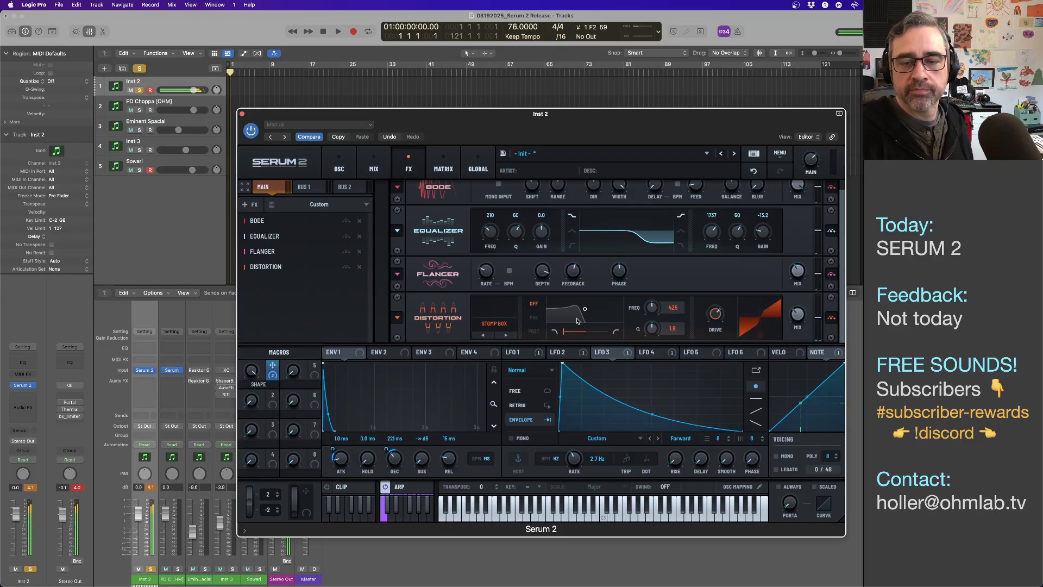
{"action": "left_click", "coordinate": [535, 319]}
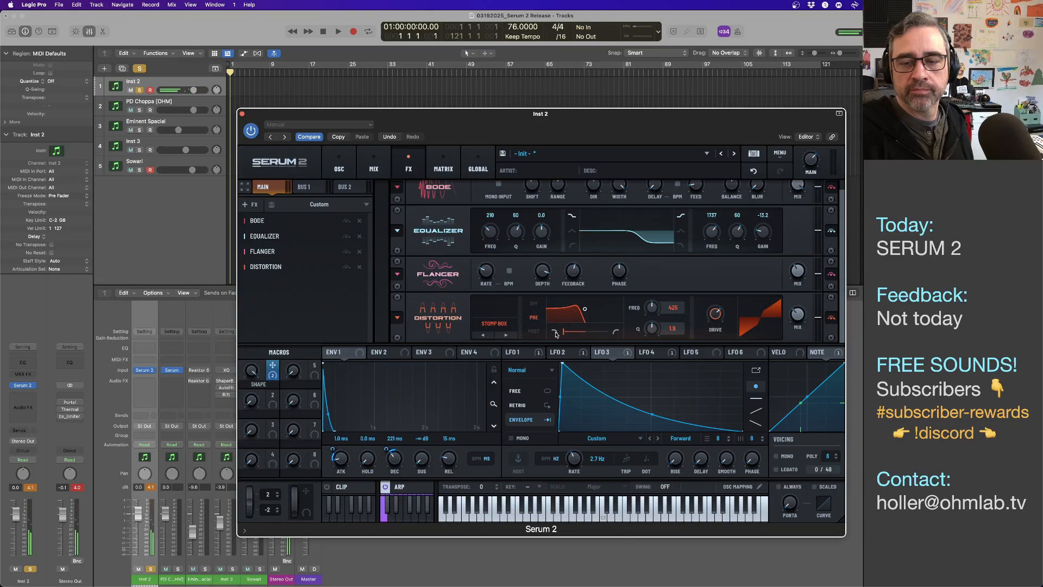
- Morph the distortion's pre-filter away from low-pass, lower its frequency and Q, and readjust the drive and mix
{"action": "left_click_drag", "start_coordinate": [563, 333], "coordinate": [660, 331]}
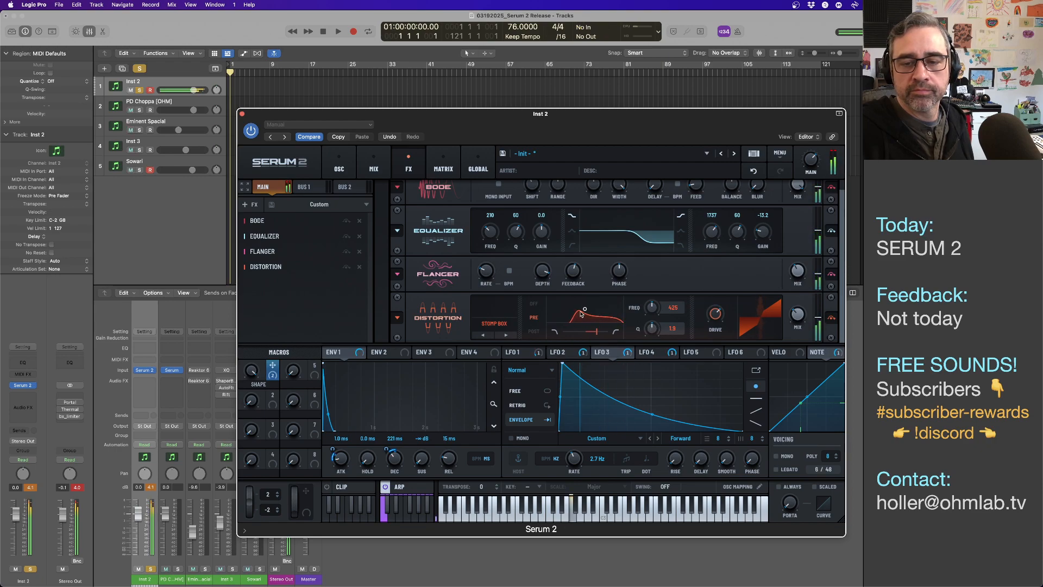
{"action": "left_click_drag", "start_coordinate": [583, 314], "coordinate": [599, 334]}
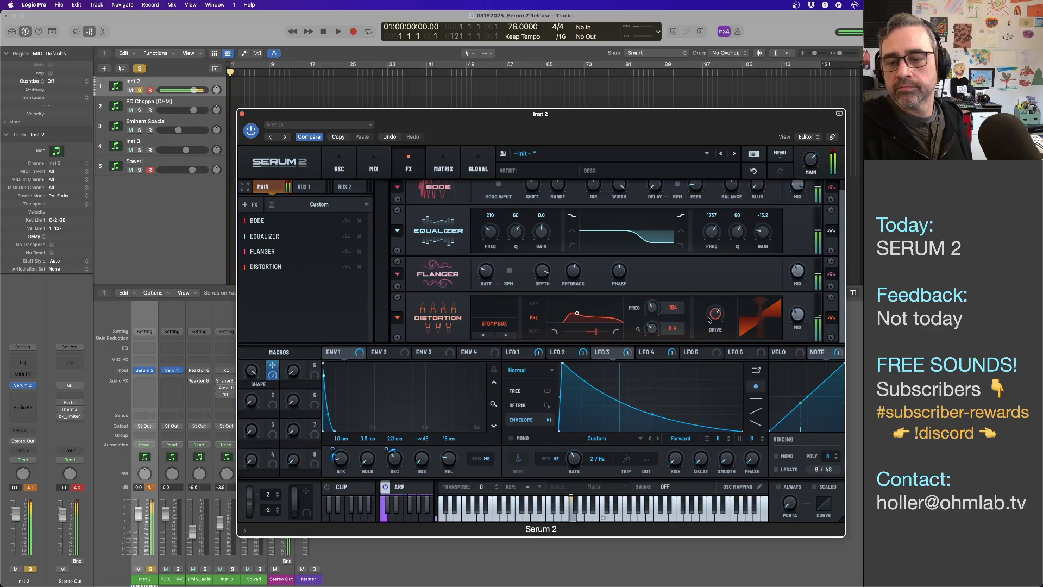
{"action": "mouse_move", "coordinate": [715, 314]}
{"action": "left_mouse_down"}
{"action": "mouse_move", "coordinate": [709, 366]}
{"action": "mouse_move", "coordinate": [705, 307]}
{"action": "left_mouse_up"}
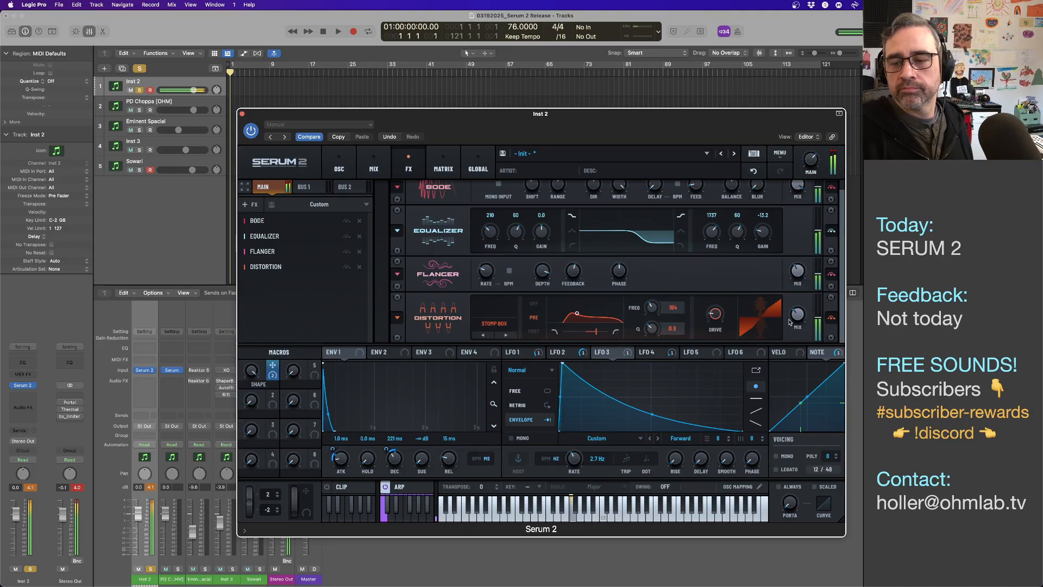
{"action": "left_click_drag", "start_coordinate": [794, 307], "coordinate": [790, 329]}
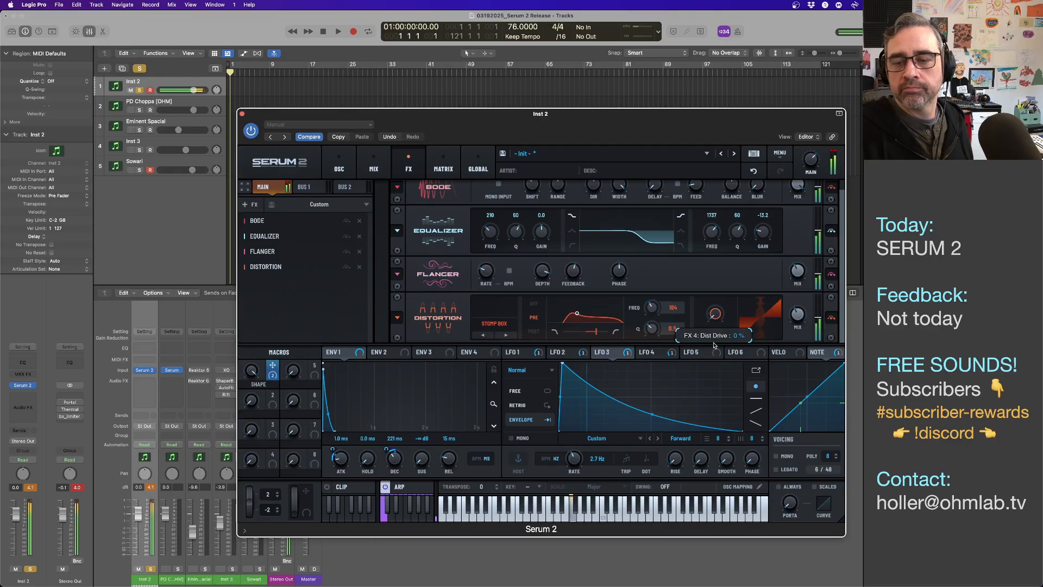
- Lower the noise oscillator's level to about 33%
{"action": "left_click", "coordinate": [336, 165]}
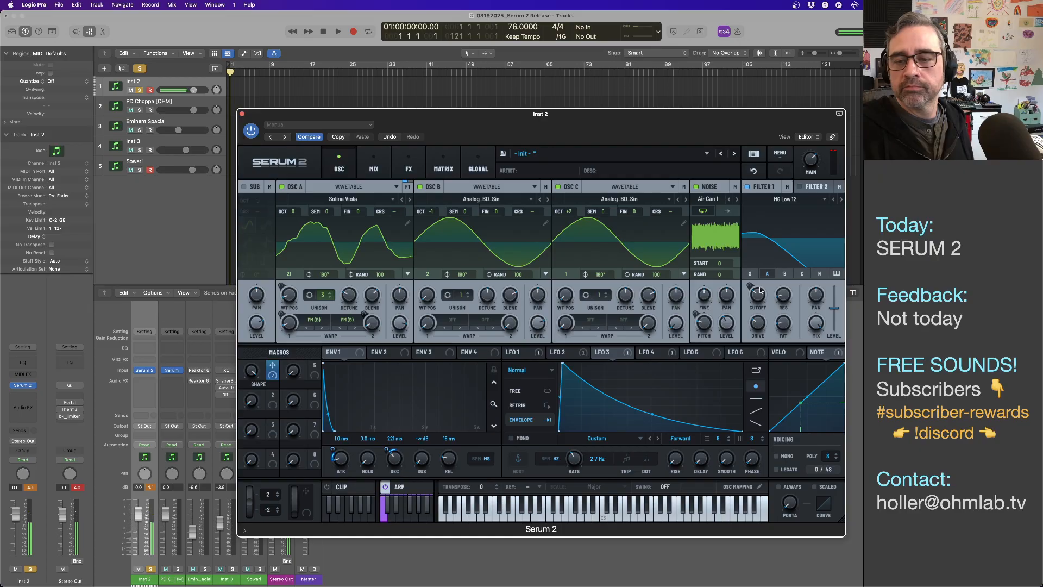
{"action": "left_click_drag", "start_coordinate": [723, 326], "coordinate": [722, 335]}
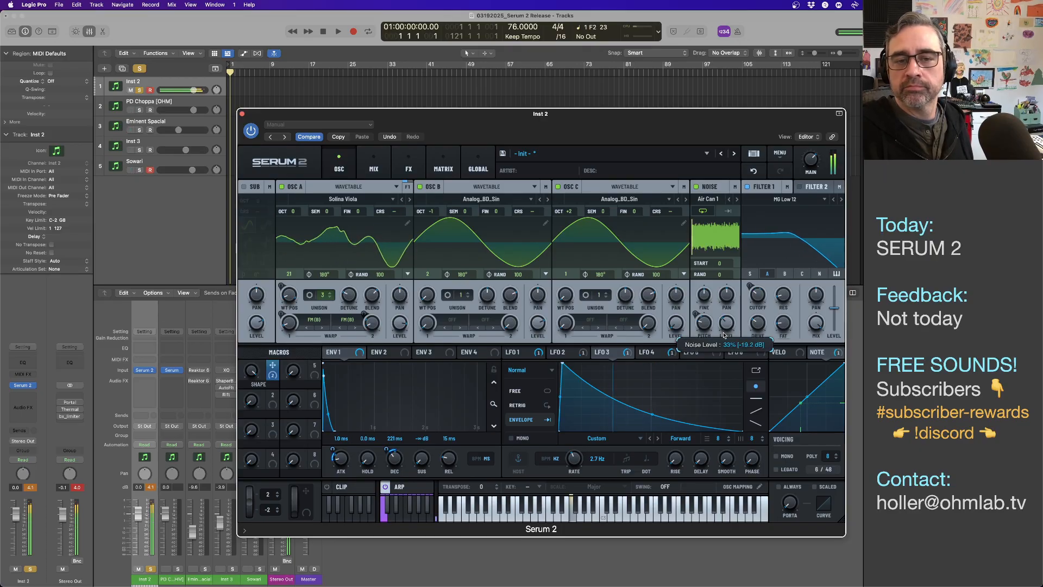
- Try the Stomp Box distortion's drive at about 36%, change the type to HardClip and raise its drive
{"action": "left_click", "coordinate": [408, 165]}
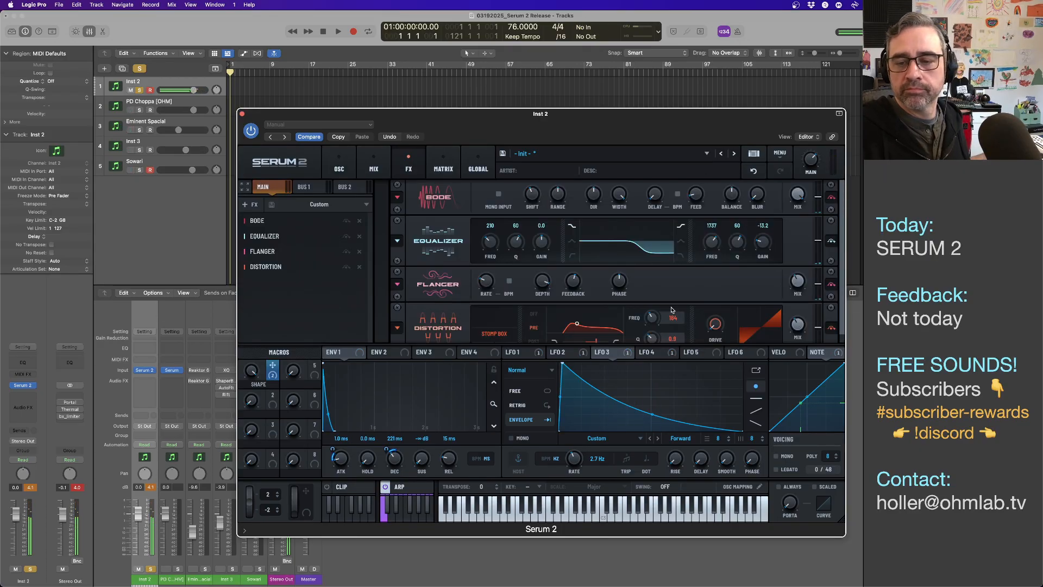
{"action": "left_click_drag", "start_coordinate": [721, 327], "coordinate": [716, 239]}
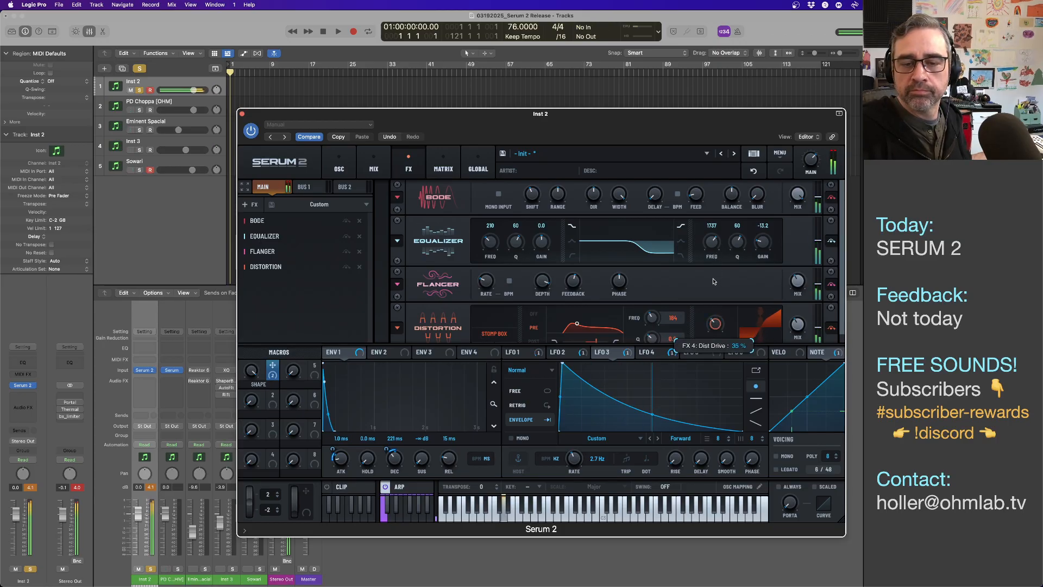
{"action": "left_click_drag", "start_coordinate": [713, 282], "coordinate": [713, 282]}
{"action": "left_click", "coordinate": [502, 336]}
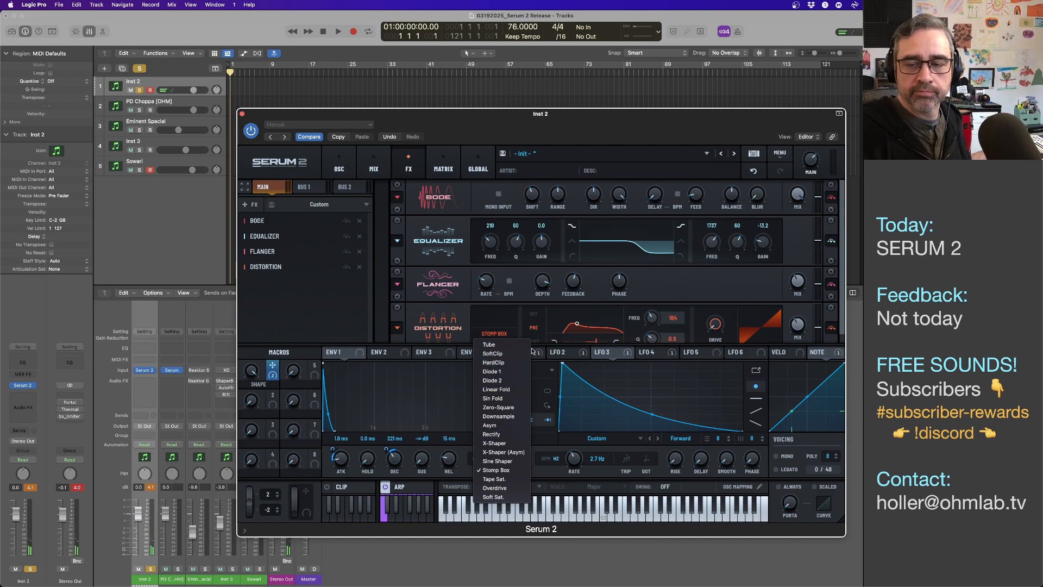
{"action": "left_click", "coordinate": [496, 362]}
{"action": "left_click_drag", "start_coordinate": [717, 326], "coordinate": [717, 247]}
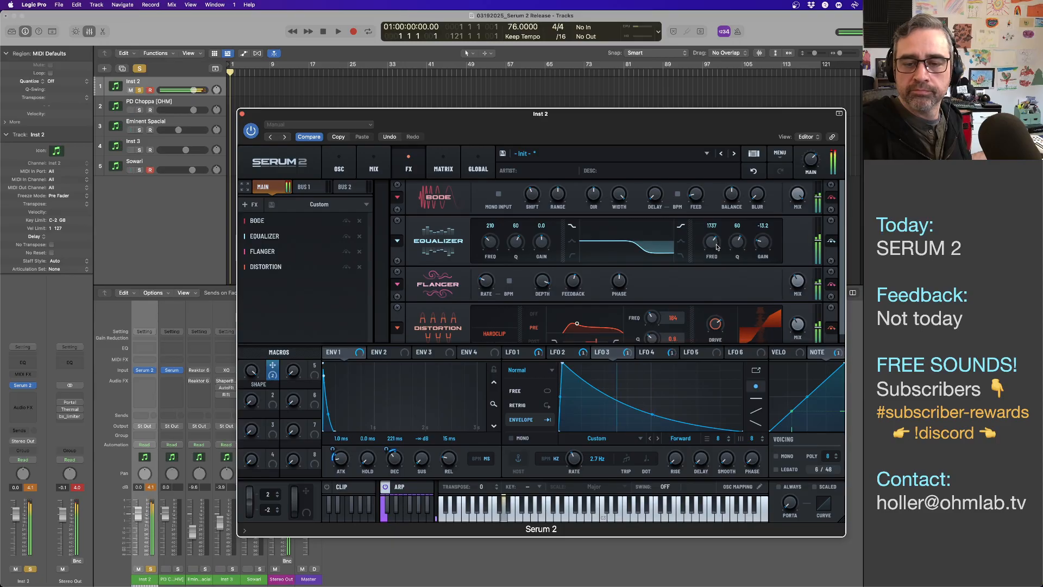
- Tune the HardClip pre-filter to a frequency of about 220, set the drive to about 66% and reduce the mix
{"action": "mouse_move", "coordinate": [714, 325]}
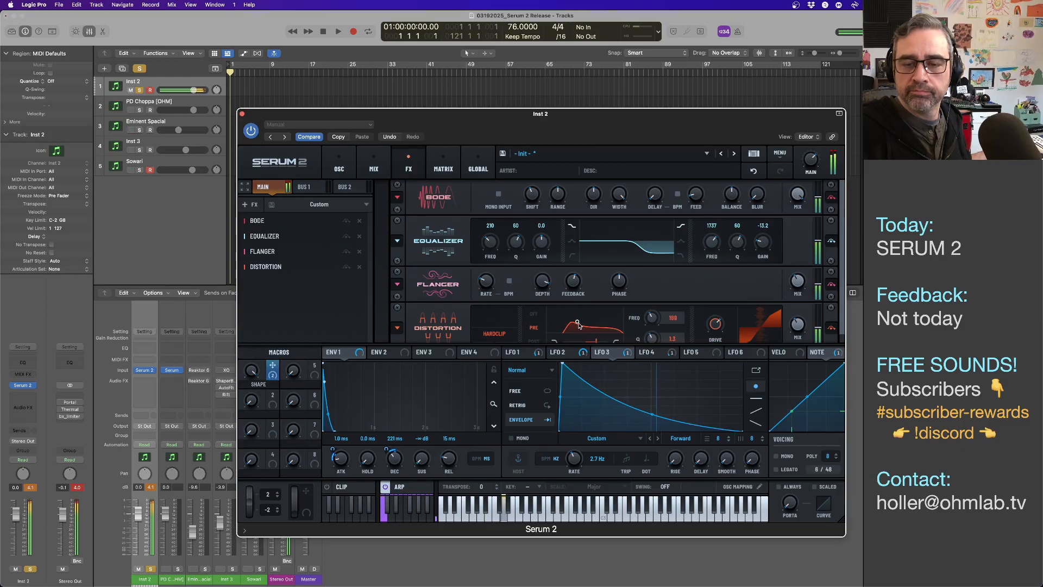
{"action": "mouse_move", "coordinate": [602, 343]}
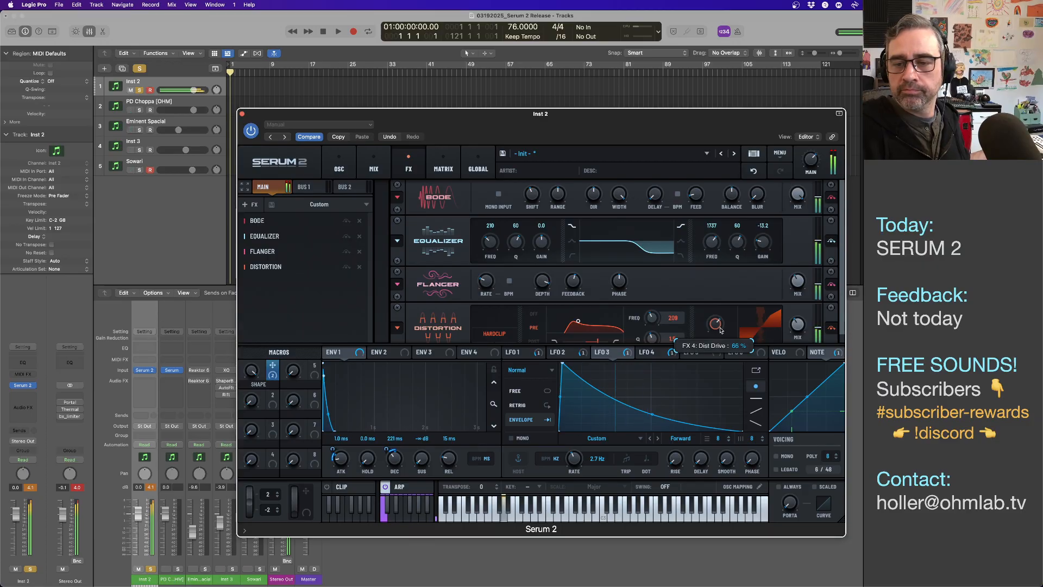
{"action": "mouse_move", "coordinate": [797, 330]}
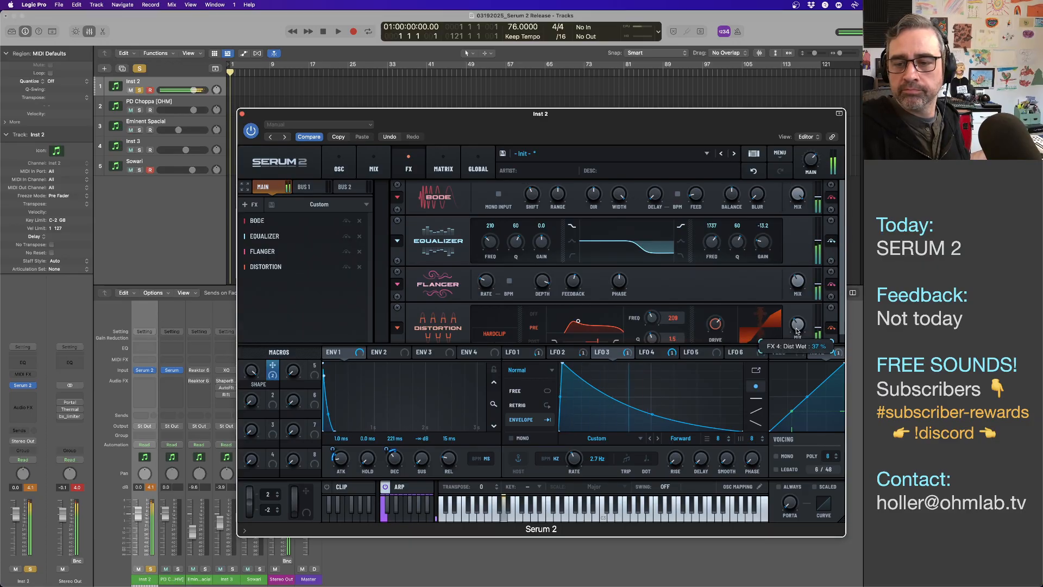
{"action": "left_click_drag", "start_coordinate": [797, 331], "coordinate": [796, 348]}
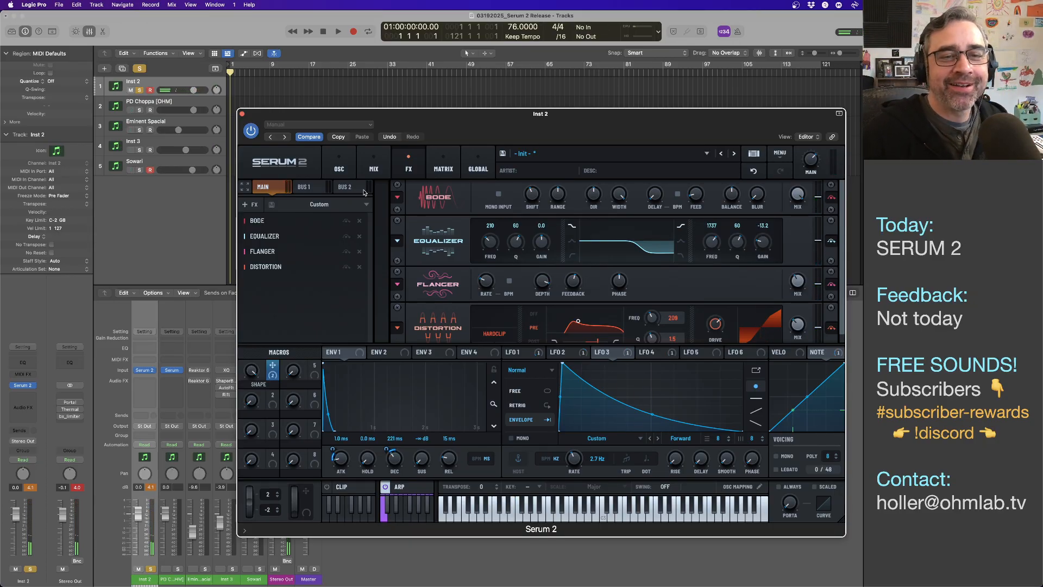
- Try a Soft Clip distortion warp on oscillator B at different amounts and turn that warp back off
{"action": "left_click", "coordinate": [339, 164]}
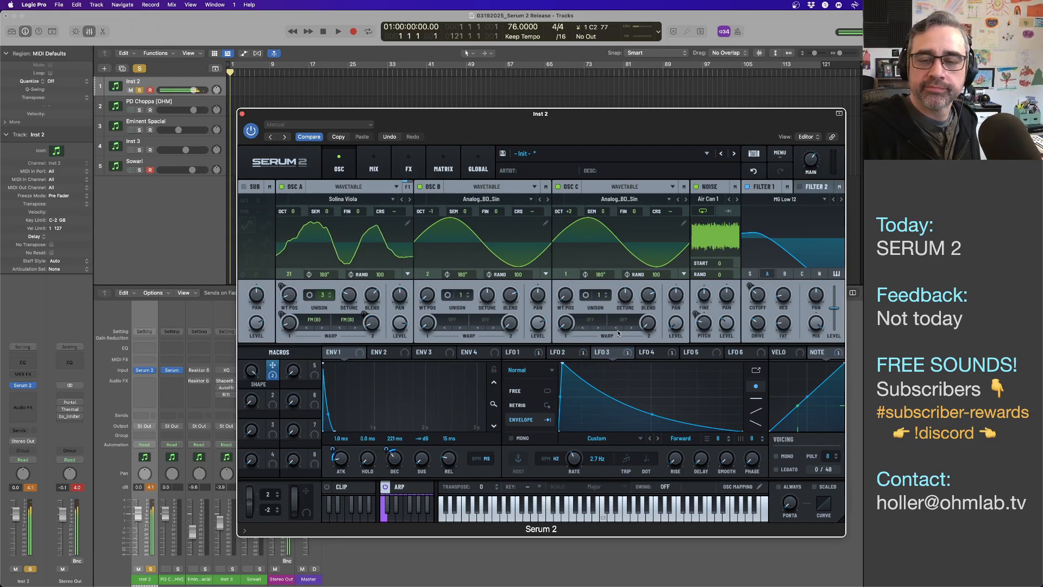
{"action": "left_click", "coordinate": [450, 321]}
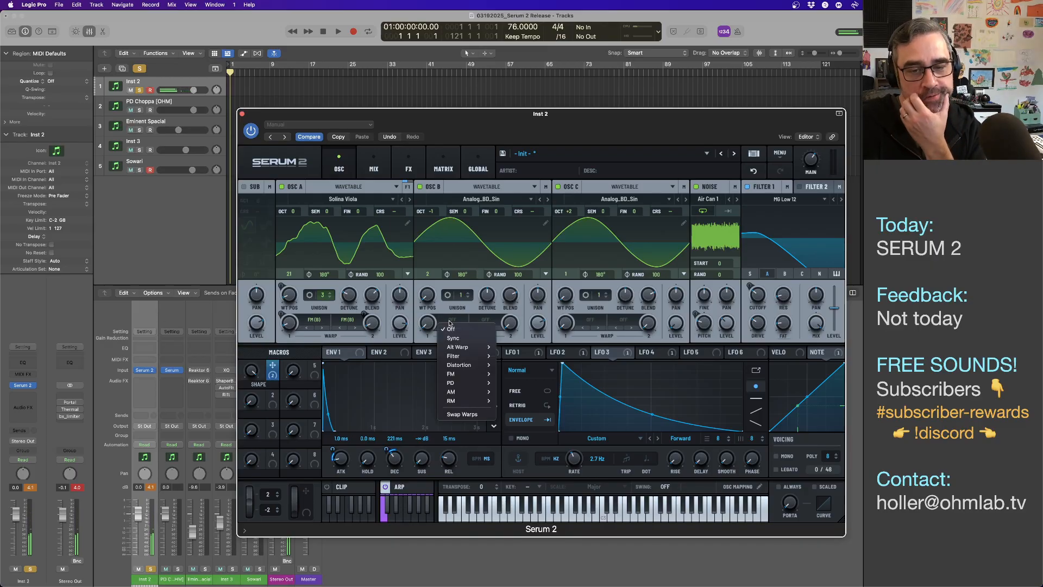
{"action": "mouse_move", "coordinate": [458, 365]}
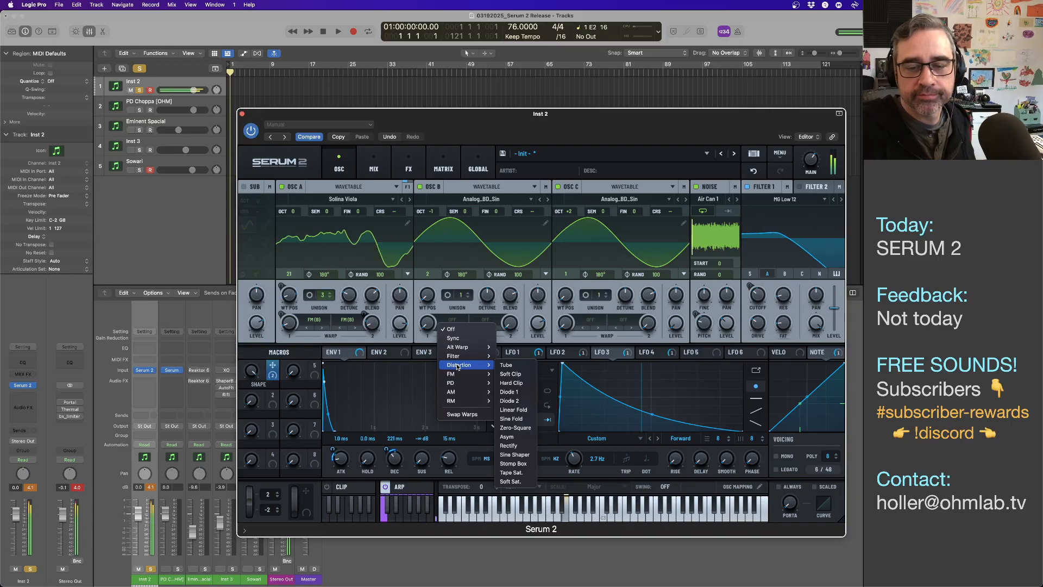
{"action": "left_click", "coordinate": [525, 375]}
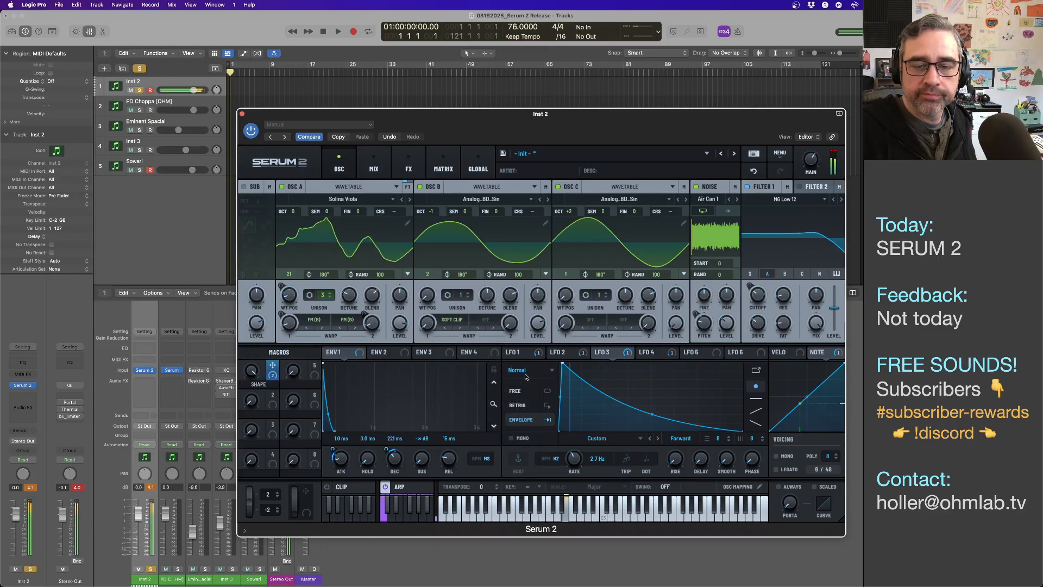
{"action": "left_click_drag", "start_coordinate": [433, 324], "coordinate": [433, 241]}
{"action": "mouse_move", "coordinate": [425, 319]}
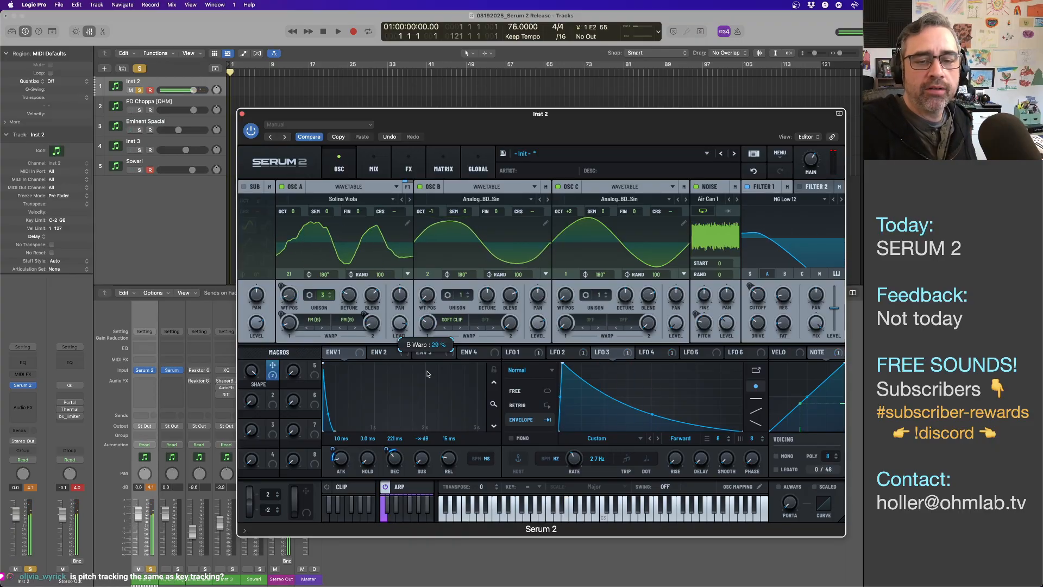
{"action": "left_click", "coordinate": [452, 319]}
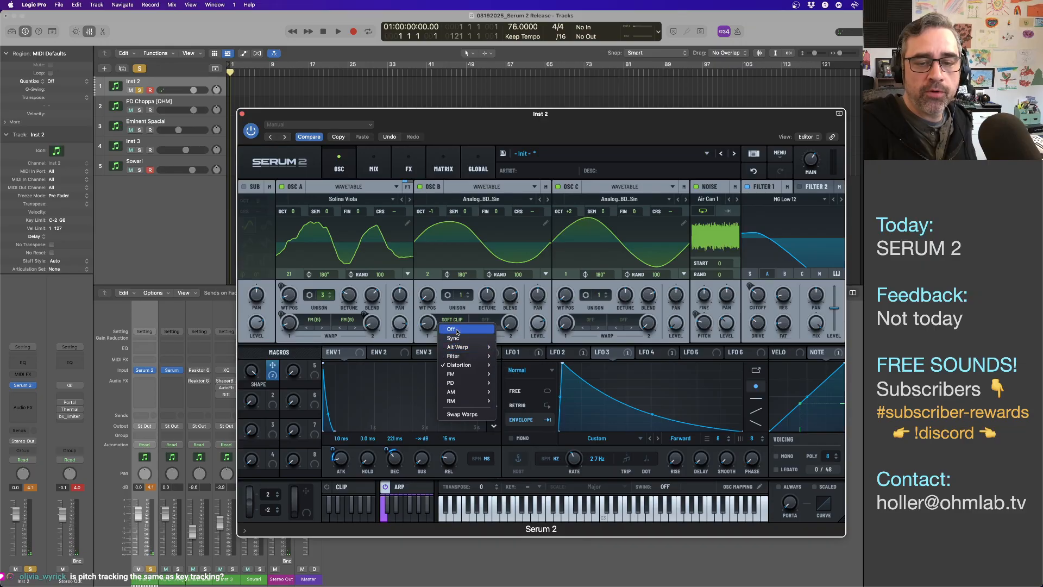
{"action": "left_click", "coordinate": [456, 331]}
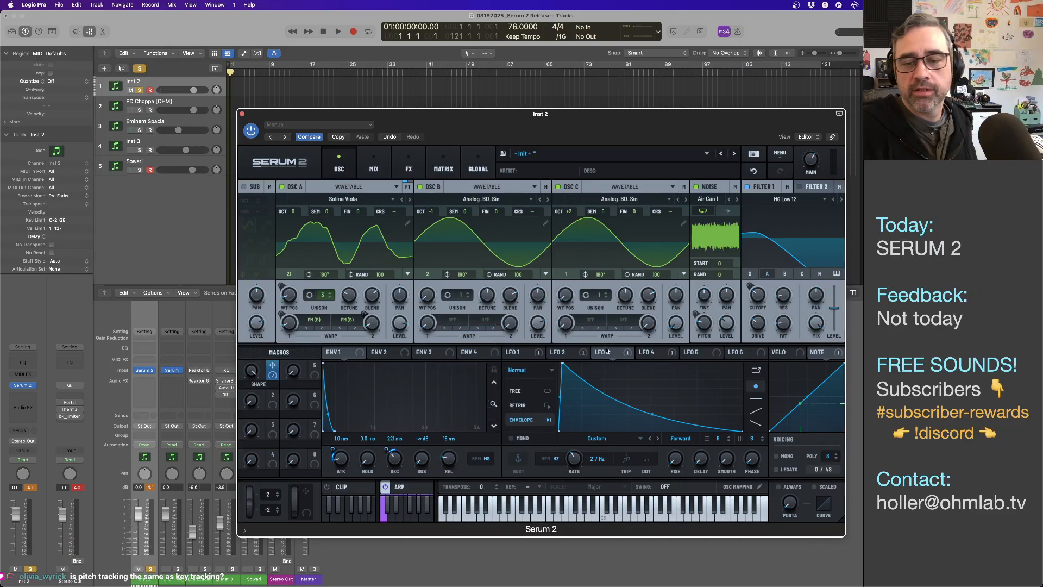
- Try the Zero-Square distortion warp on oscillator C and raise its warp amount to square off the sine
{"action": "left_click", "coordinate": [590, 319]}
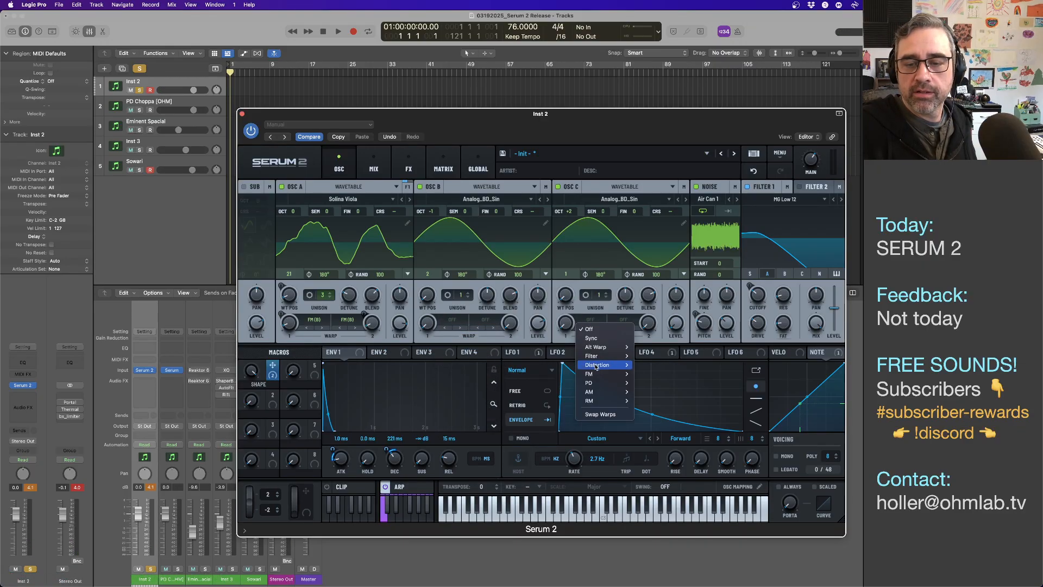
{"action": "mouse_move", "coordinate": [596, 368]}
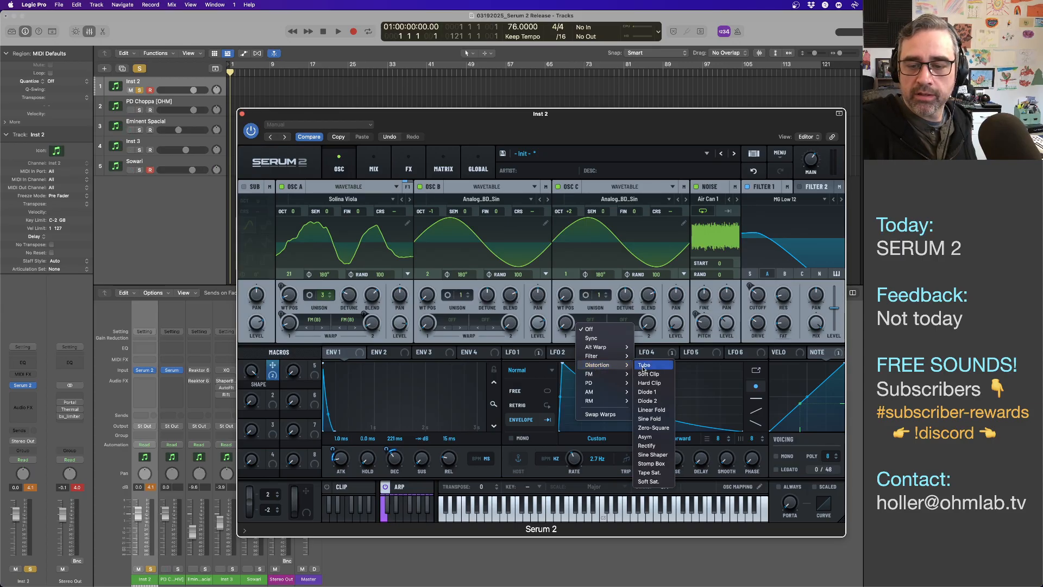
{"action": "left_click", "coordinate": [663, 431]}
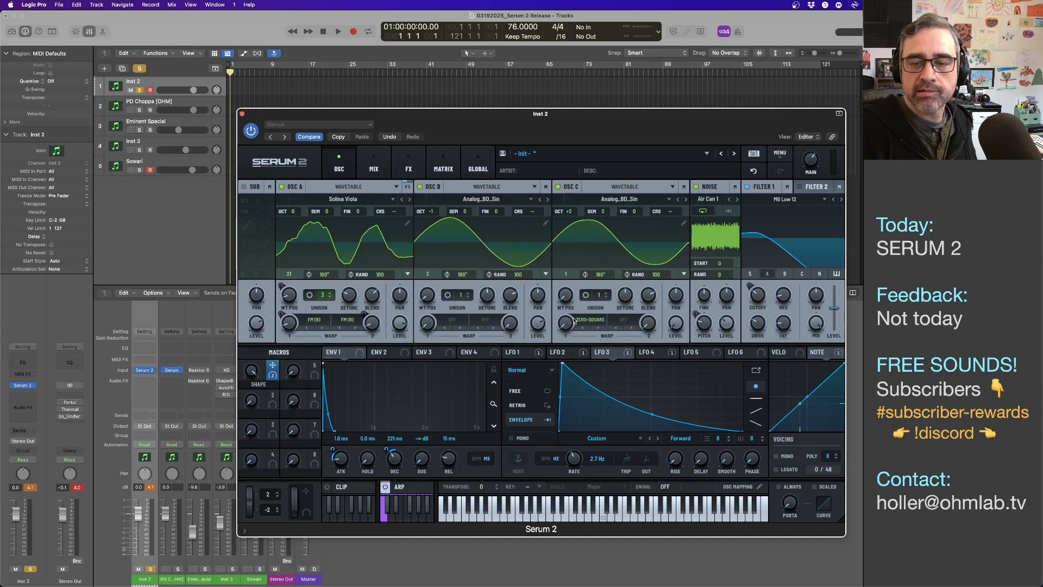
{"action": "left_click_drag", "start_coordinate": [569, 315], "coordinate": [569, 241]}
{"action": "left_click_drag", "start_coordinate": [569, 304], "coordinate": [568, 282]}
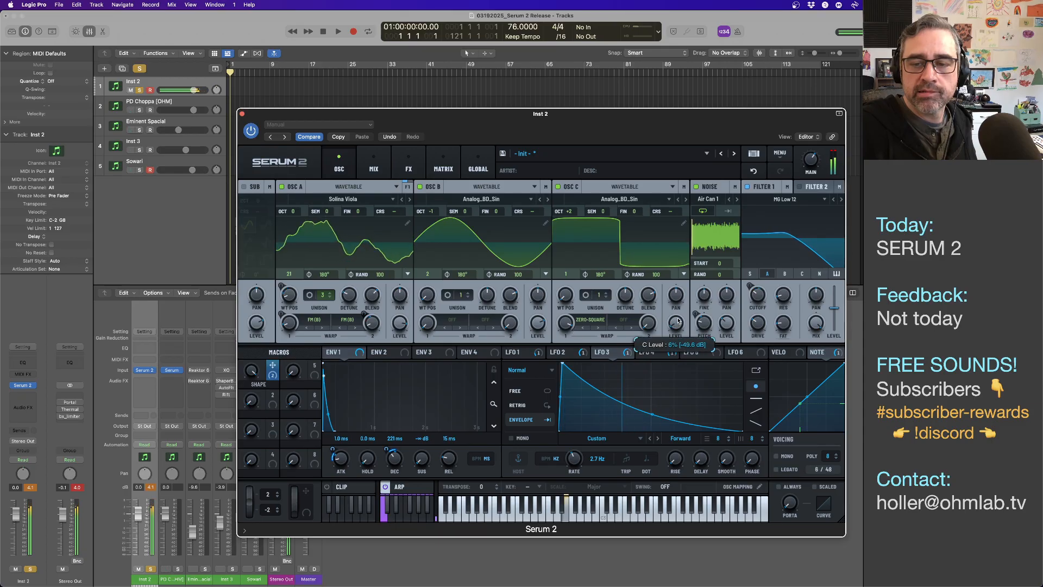
- Try different levels for oscillator C, ending at about 26%
{"action": "left_click_drag", "start_coordinate": [677, 321], "coordinate": [679, 314]}
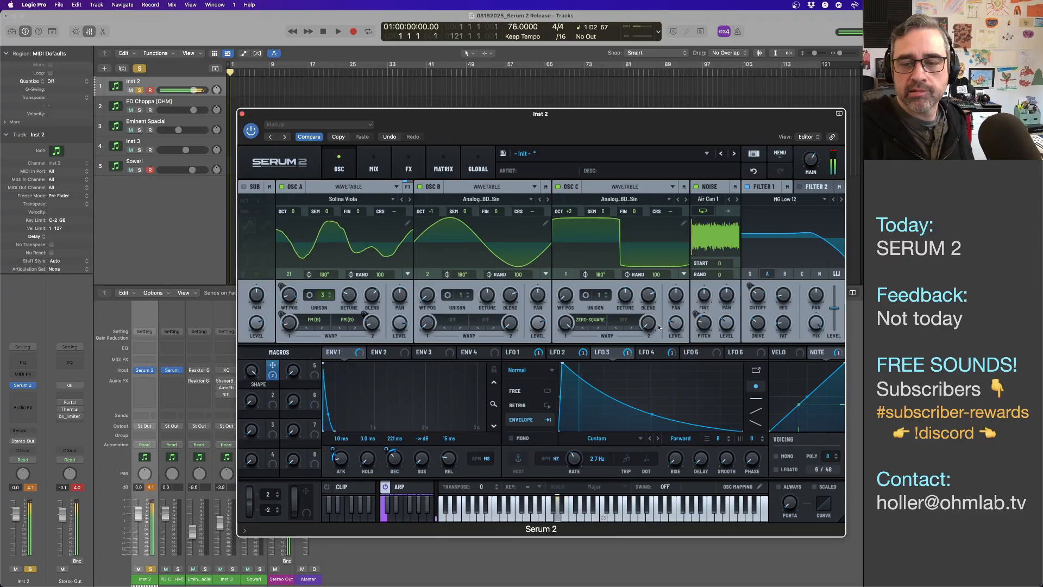
{"action": "scroll", "coordinate": [676, 331], "scroll_direction": "down", "scroll_amount": 1}
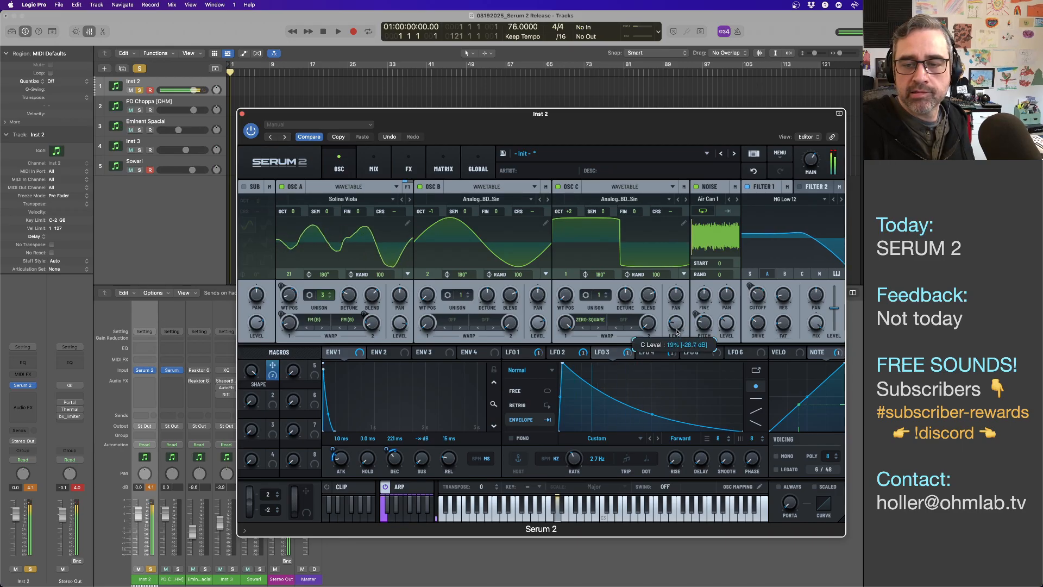
{"action": "scroll", "coordinate": [677, 334], "scroll_direction": "down", "scroll_amount": 1}
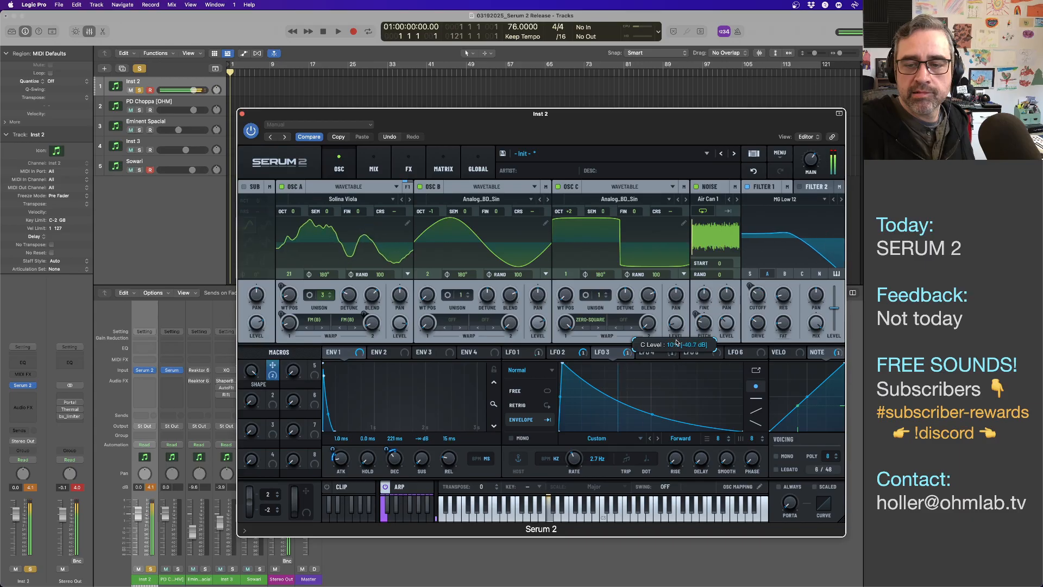
{"action": "left_click_drag", "start_coordinate": [676, 333], "coordinate": [678, 324]}
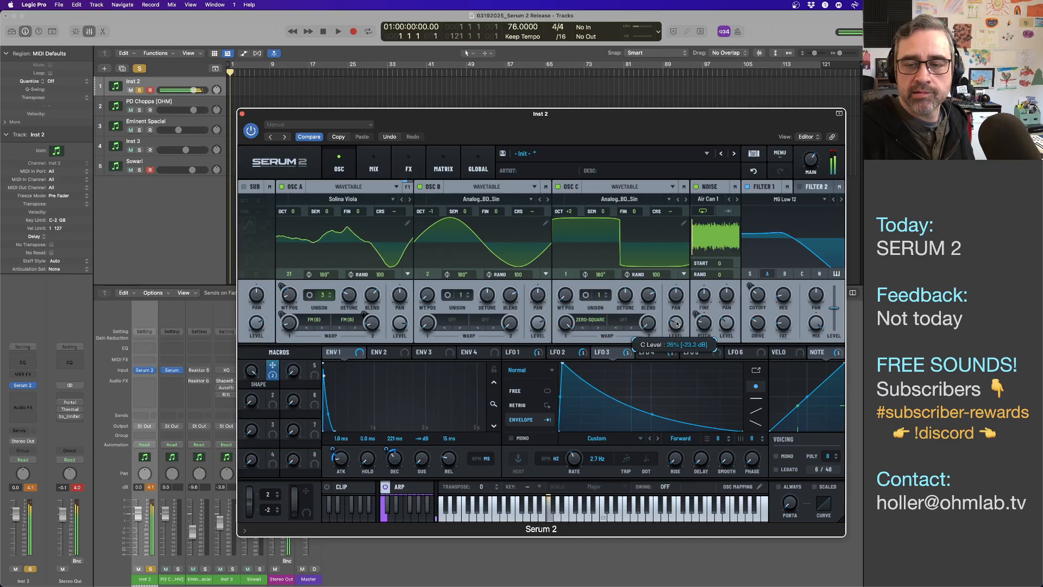
- Change oscillator C's distortion warp to Sine Fold and set the warp amount to about 45%
{"action": "left_click", "coordinate": [591, 324]}
{"action": "mouse_move", "coordinate": [608, 364]}
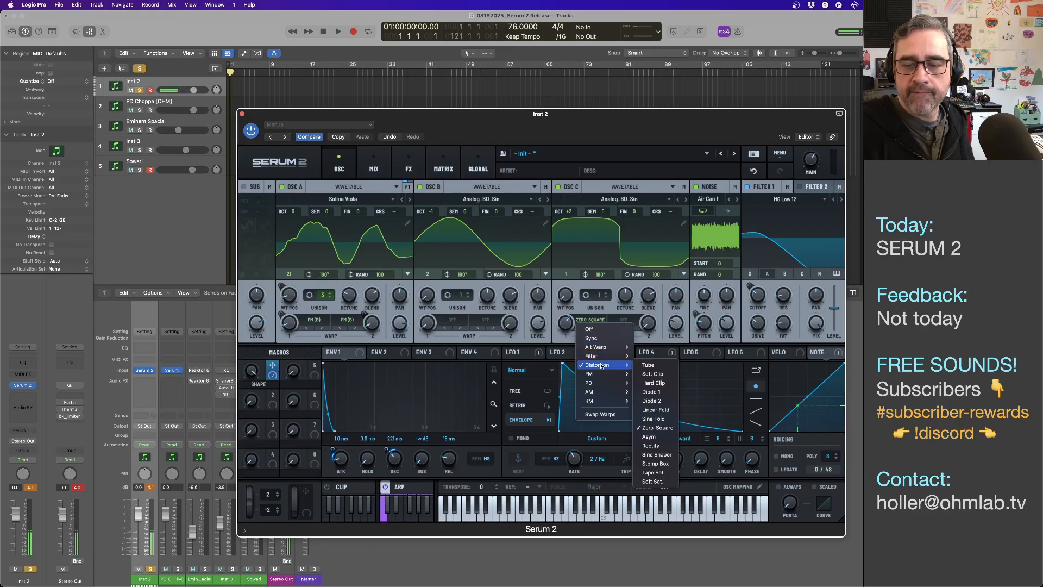
{"action": "left_click", "coordinate": [643, 419]}
{"action": "left_click_drag", "start_coordinate": [570, 323], "coordinate": [570, 383]}
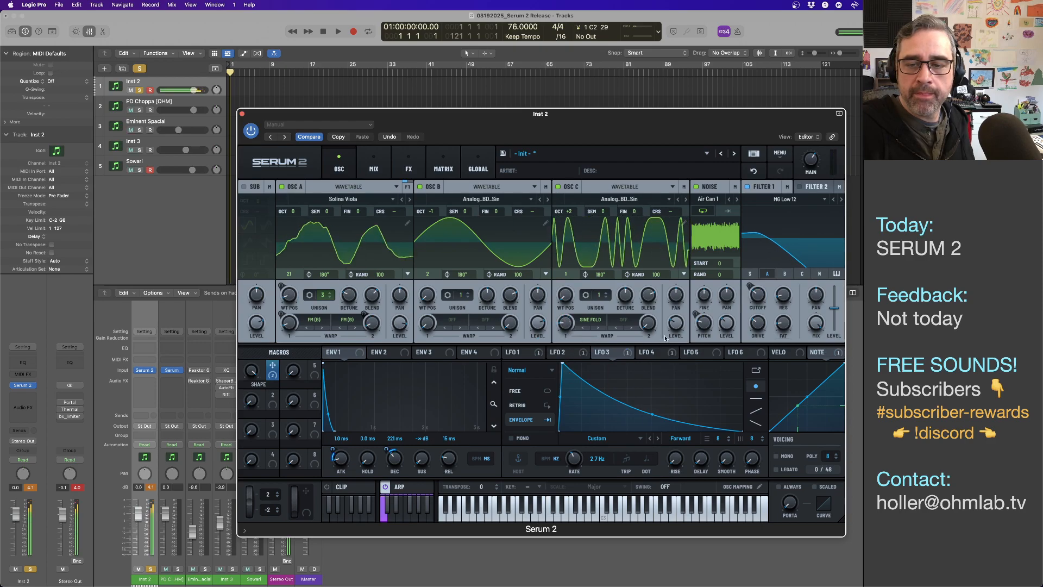
{"action": "left_click_drag", "start_coordinate": [570, 324], "coordinate": [570, 281]}
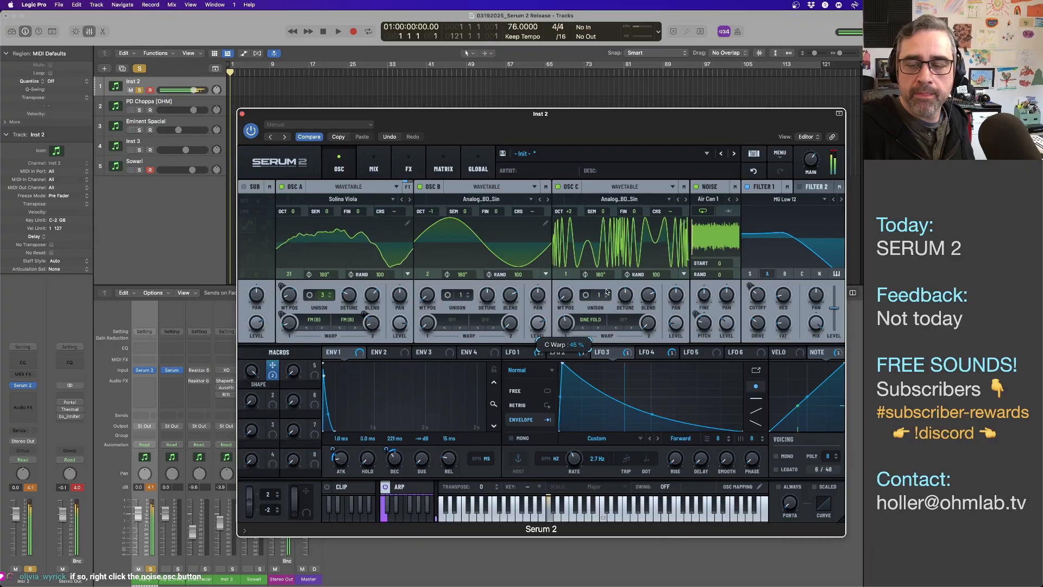
- Lower oscillator C's level to about 9%, touch up its warp amount and move its wavetable position to 23
{"action": "left_click_drag", "start_coordinate": [677, 328], "coordinate": [677, 330]}
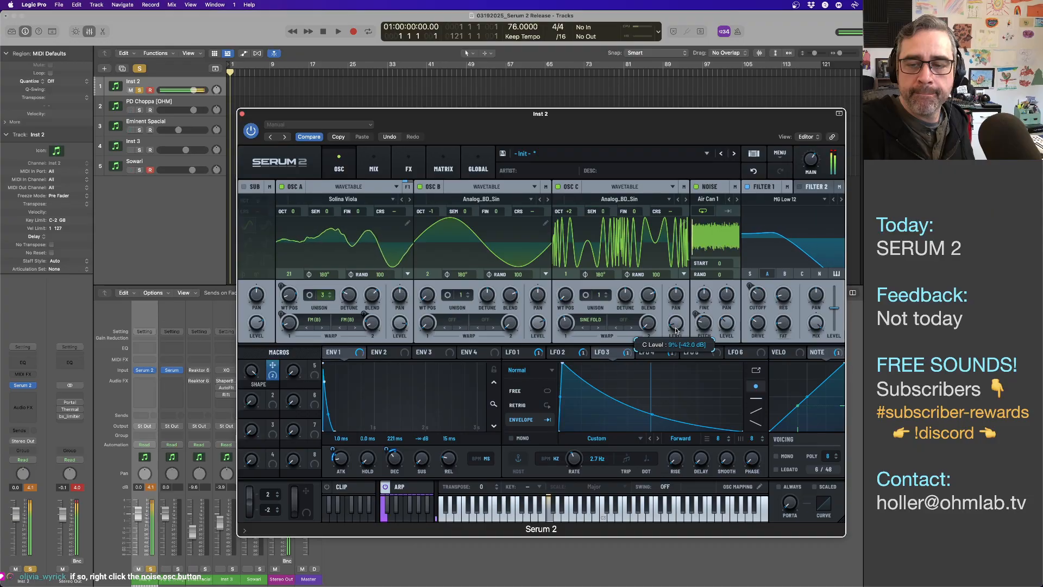
{"action": "left_click_drag", "start_coordinate": [565, 328], "coordinate": [566, 332]}
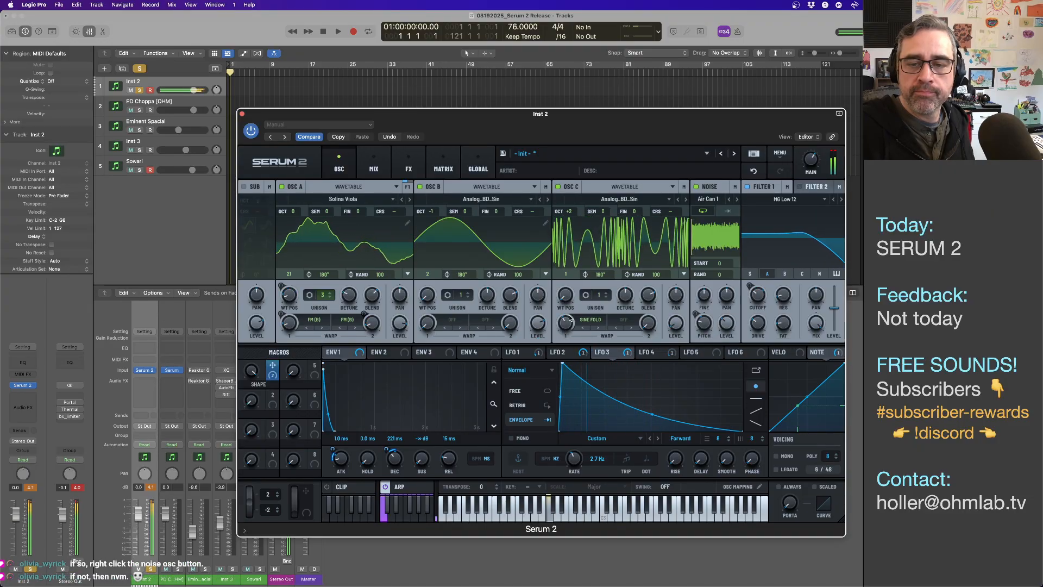
{"action": "mouse_move", "coordinate": [566, 296]}
{"action": "left_mouse_down"}
{"action": "mouse_move", "coordinate": [565, 232]}
{"action": "mouse_move", "coordinate": [570, 292]}
{"action": "left_mouse_up"}
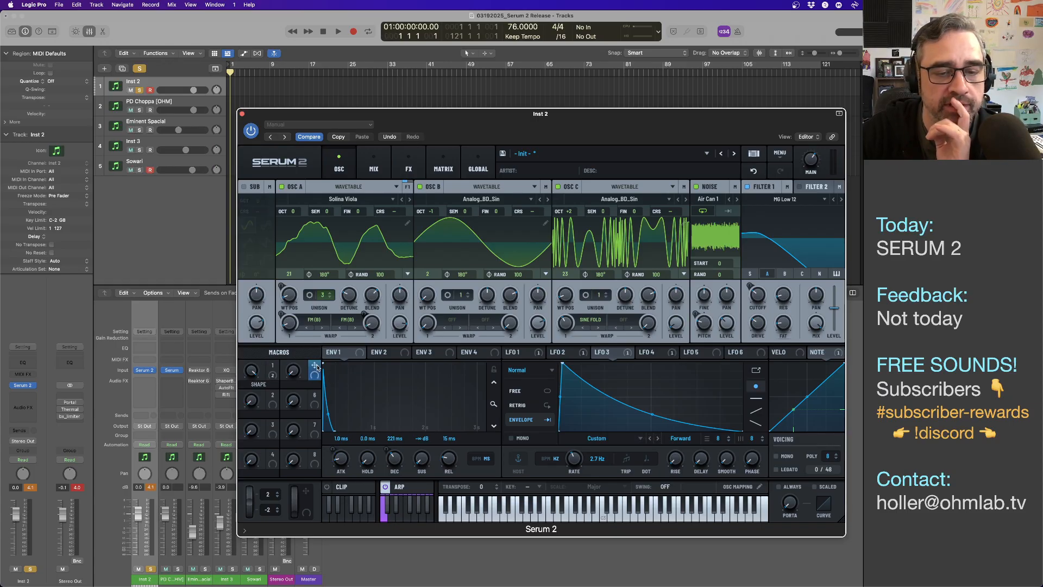
- Enable pitch tracking on the noise oscillator and adjust its pitch
{"action": "left_click_drag", "start_coordinate": [314, 365], "coordinate": [369, 379]}
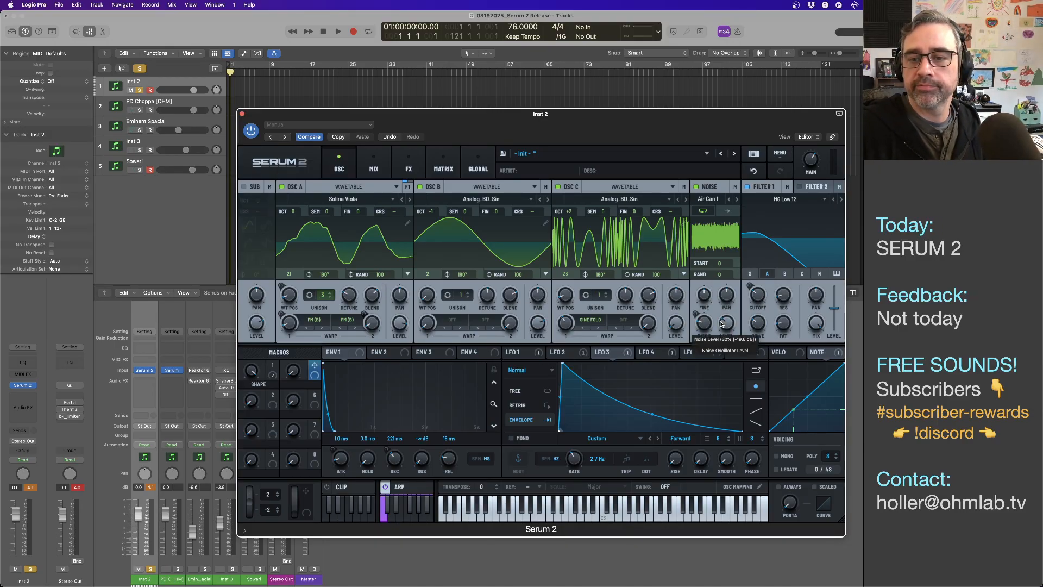
{"action": "right_click", "coordinate": [697, 188]}
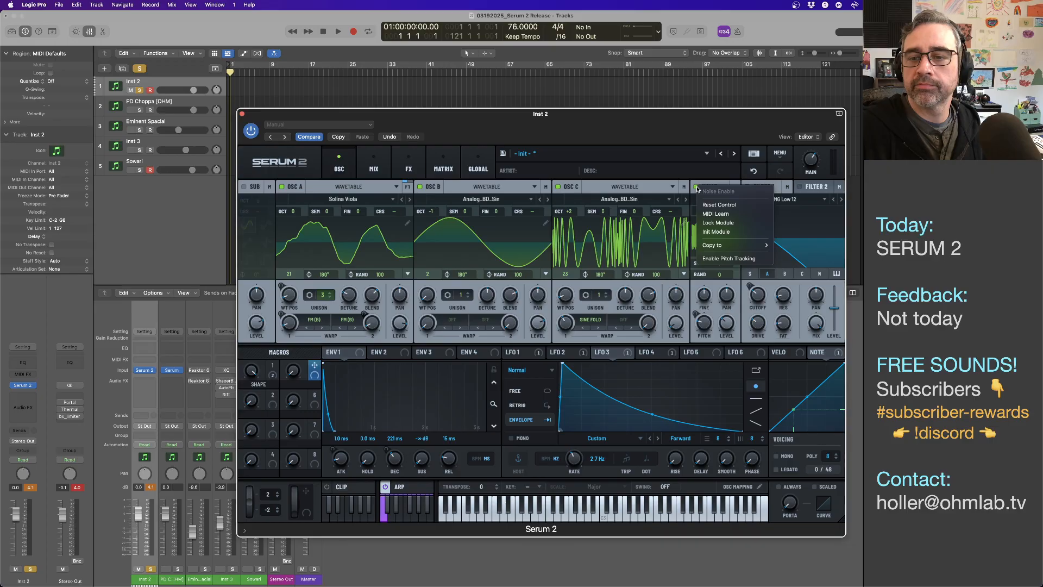
{"action": "left_click", "coordinate": [714, 259]}
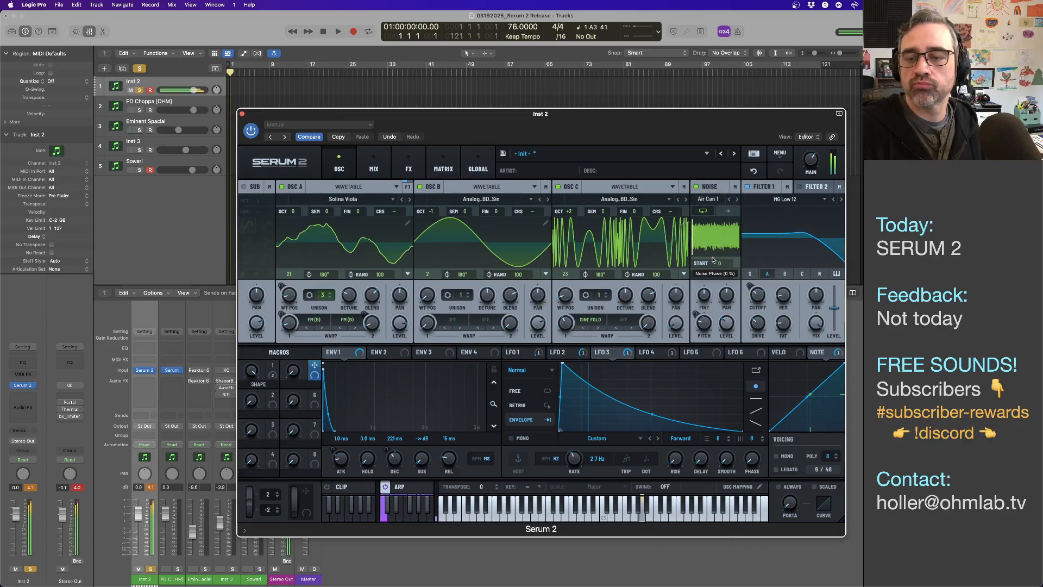
{"action": "right_click", "coordinate": [707, 330]}
{"action": "left_click", "coordinate": [724, 349]}
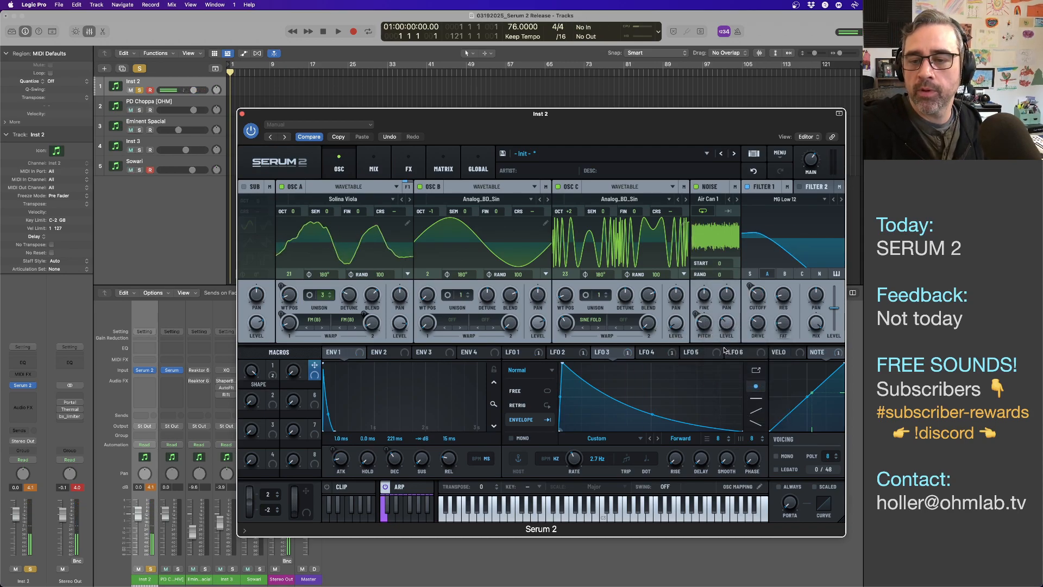
{"action": "left_click_drag", "start_coordinate": [704, 324], "coordinate": [705, 293]}
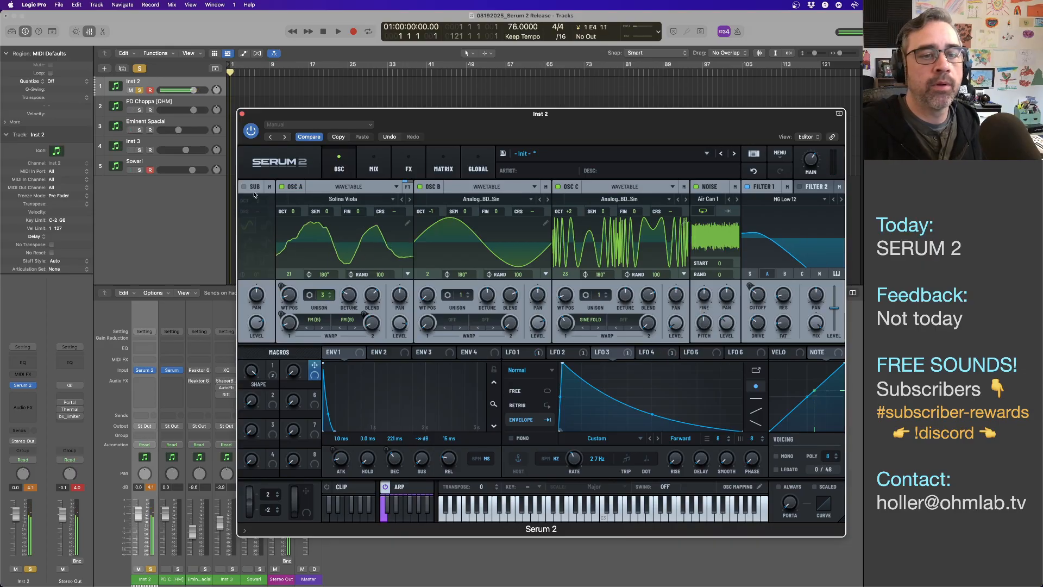
- Switch off oscillators A, B and C to hear the noise alone, and check its pitch tracking option
{"action": "left_click", "coordinate": [281, 186]}
{"action": "left_click", "coordinate": [420, 186]}
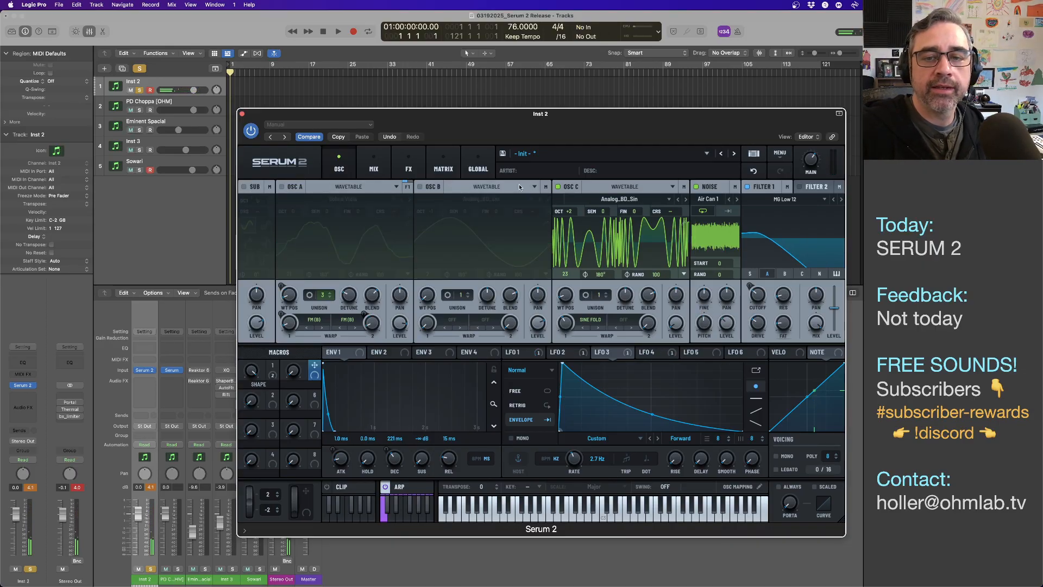
{"action": "left_click", "coordinate": [558, 187]}
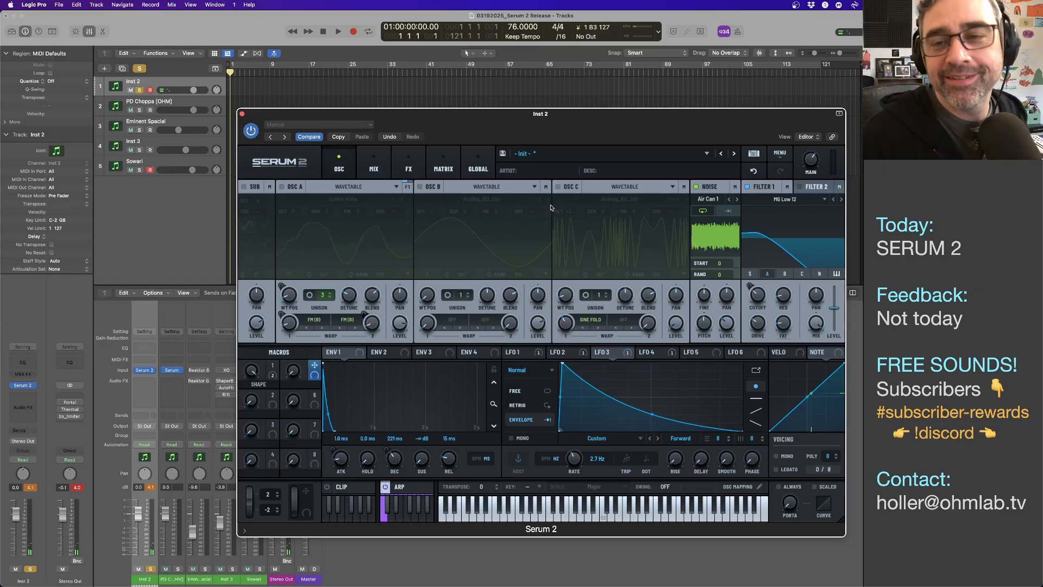
{"action": "right_click", "coordinate": [712, 188]}
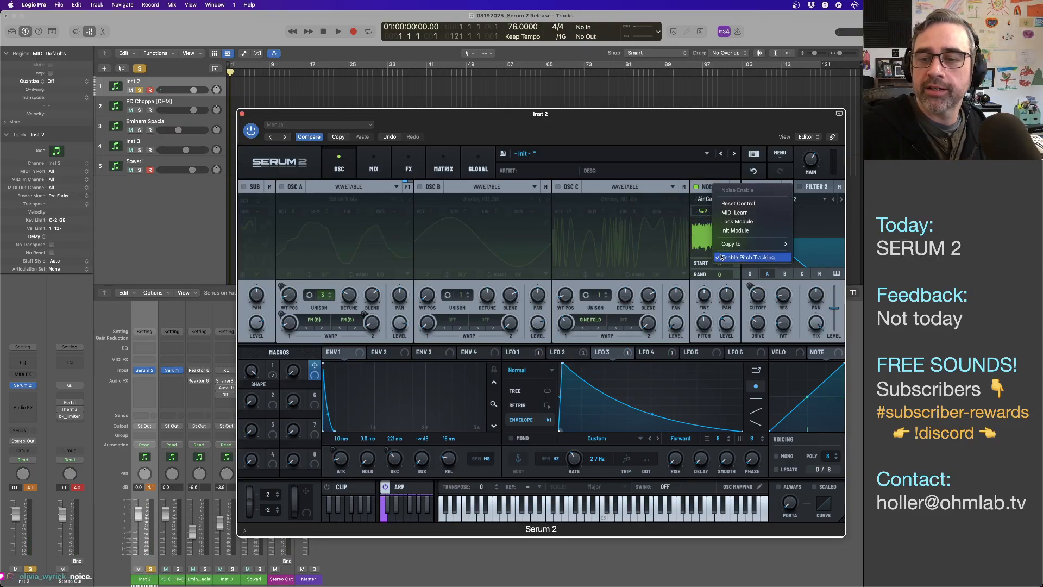
{"action": "mouse_move", "coordinate": [721, 249]}
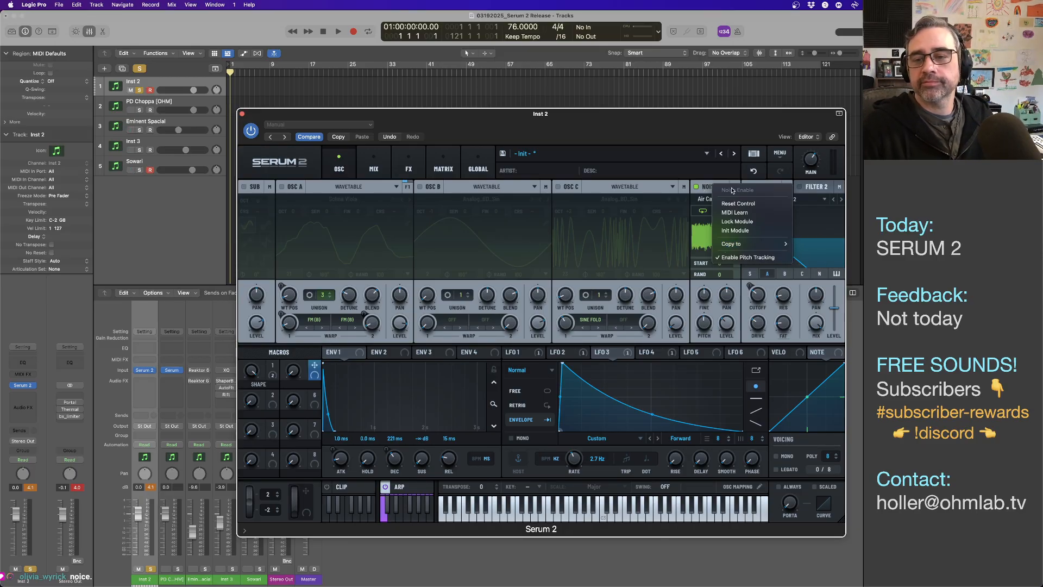
{"action": "left_click", "coordinate": [696, 189]}
{"action": "left_click", "coordinate": [696, 188]}
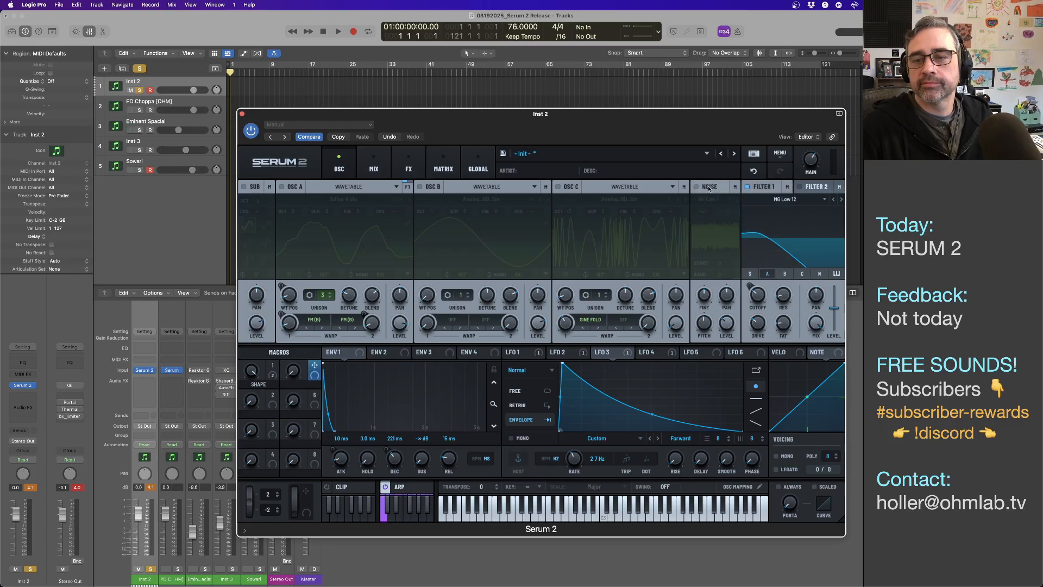
{"action": "right_click", "coordinate": [712, 189]}
{"action": "left_click", "coordinate": [696, 188]}
{"action": "left_click", "coordinate": [697, 189]}
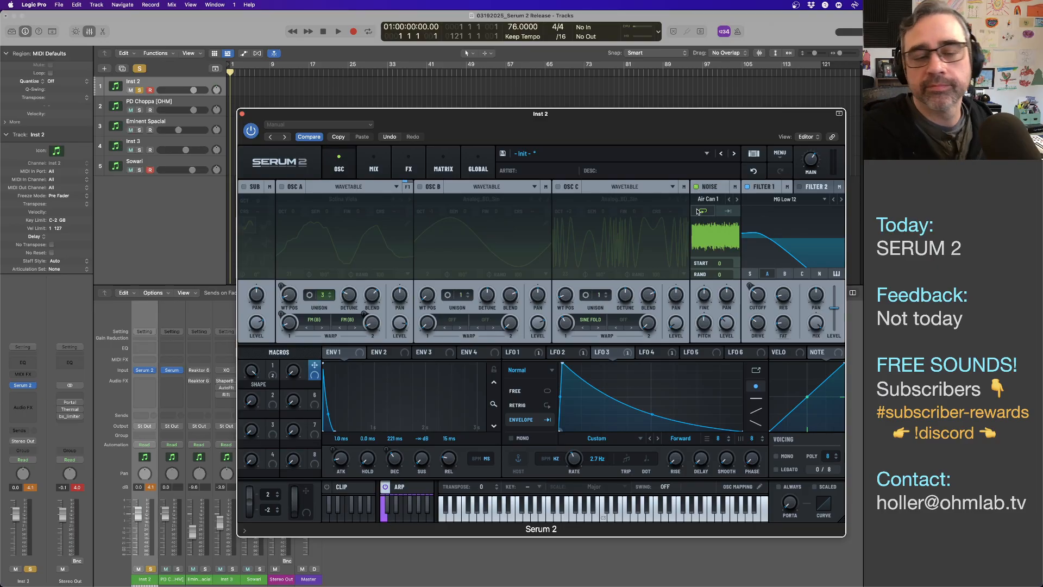
{"action": "left_click", "coordinate": [700, 211]}
- Switch oscillators A, B and C back on and lower the noise level to about -29 dB
{"action": "left_click", "coordinate": [281, 186]}
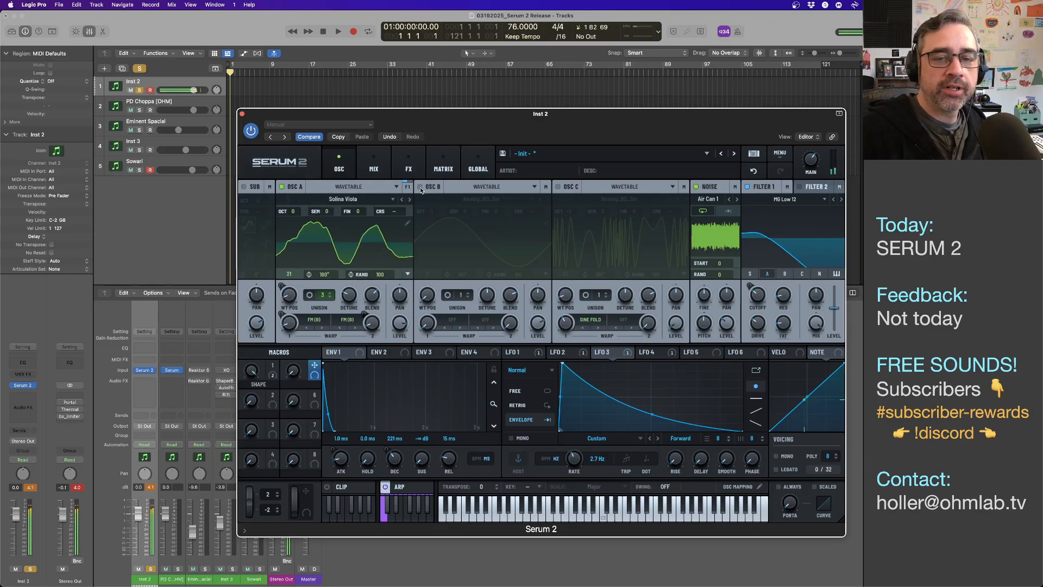
{"action": "left_click", "coordinate": [420, 186]}
{"action": "left_click", "coordinate": [558, 186]}
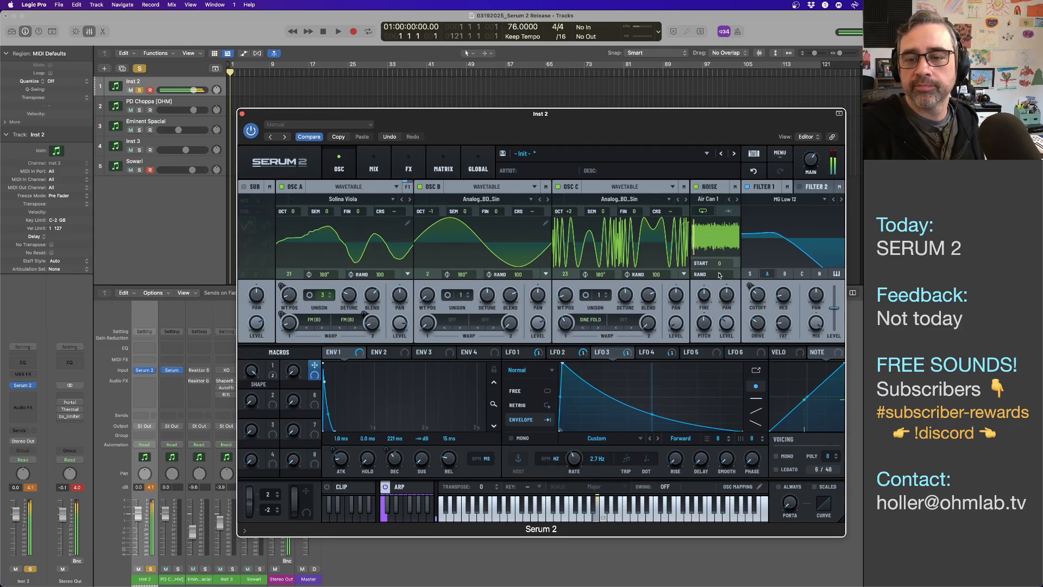
{"action": "mouse_move", "coordinate": [726, 337]}
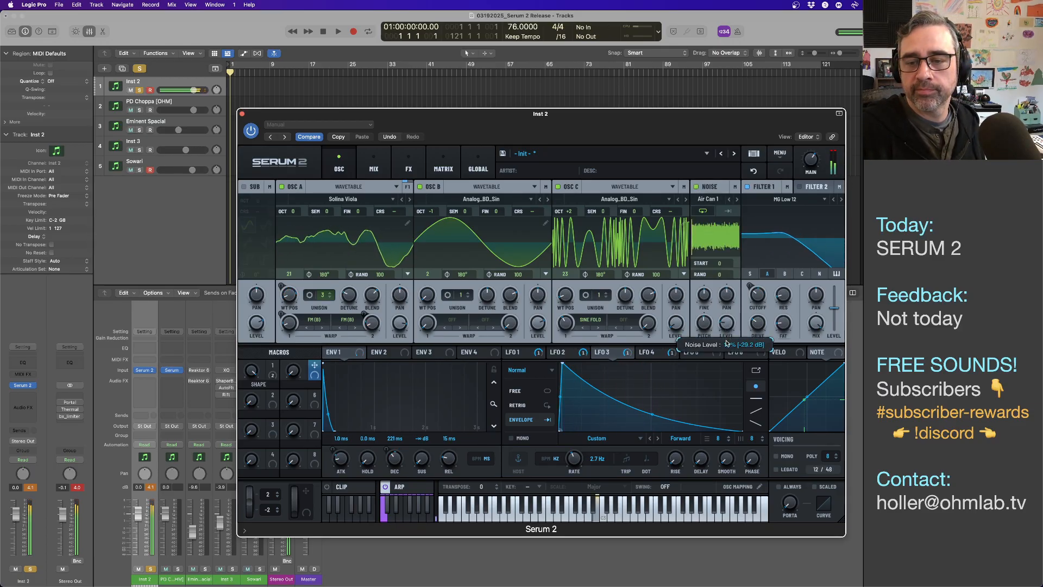
{"action": "left_click_drag", "start_coordinate": [726, 344], "coordinate": [726, 346]}
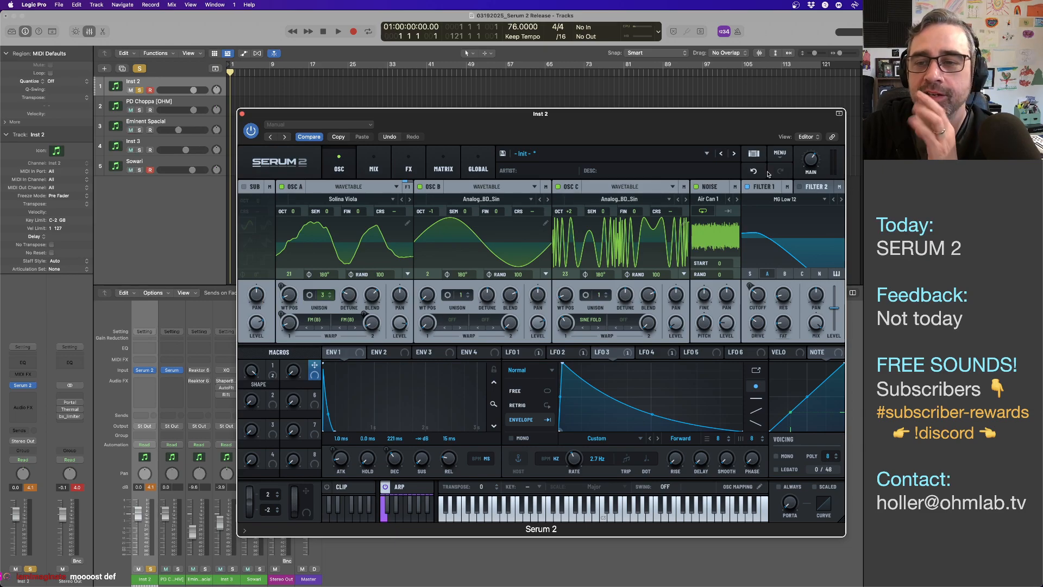
- Load the KB Click Bait preset from the ShapeShifters folder in the S1 user presets
{"action": "left_click", "coordinate": [781, 153]}
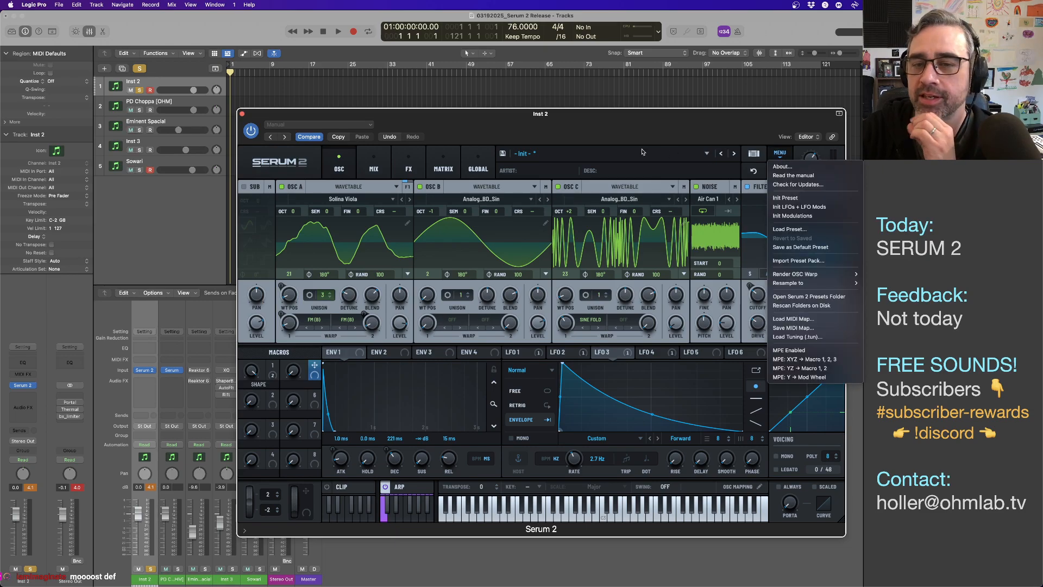
{"action": "left_click", "coordinate": [579, 152]}
{"action": "left_click", "coordinate": [579, 152]}
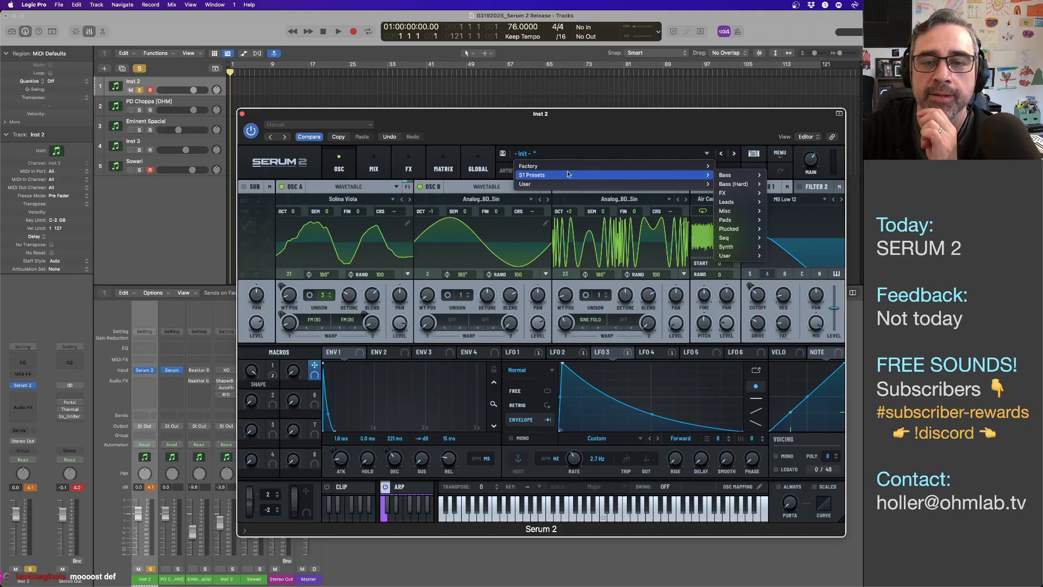
{"action": "mouse_move", "coordinate": [706, 171]}
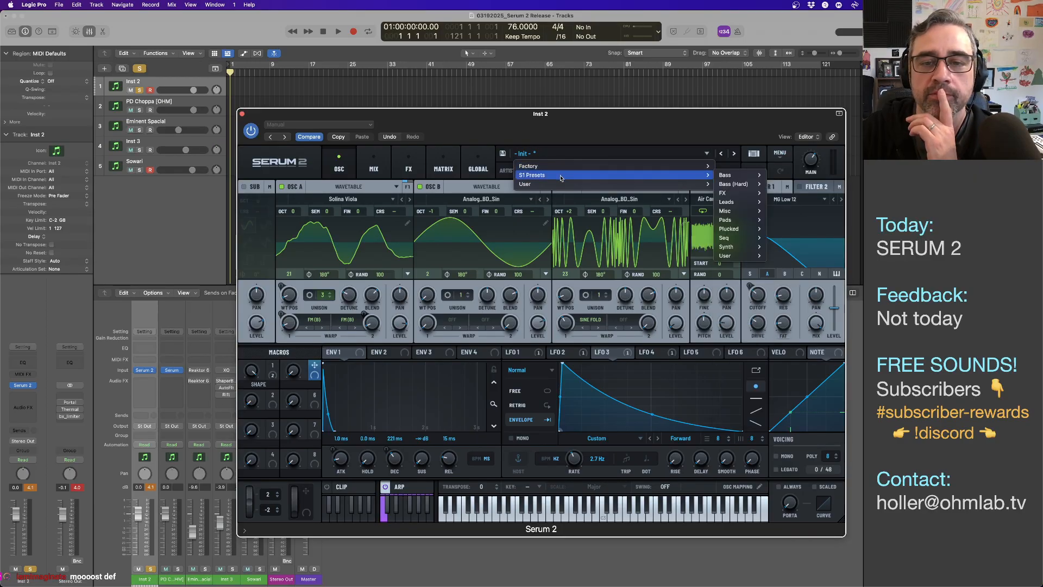
{"action": "mouse_move", "coordinate": [558, 187]}
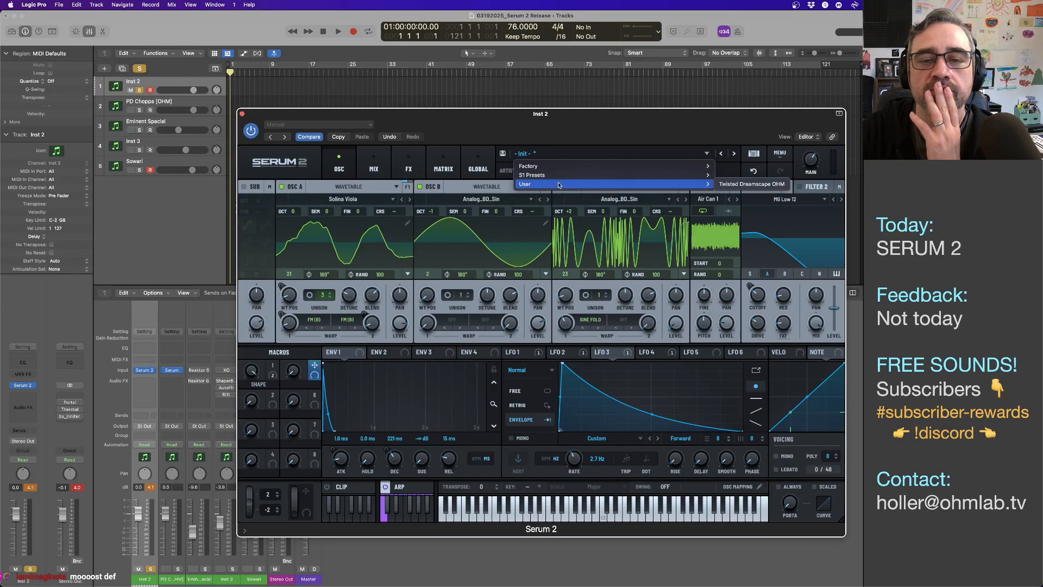
{"action": "mouse_move", "coordinate": [762, 255]}
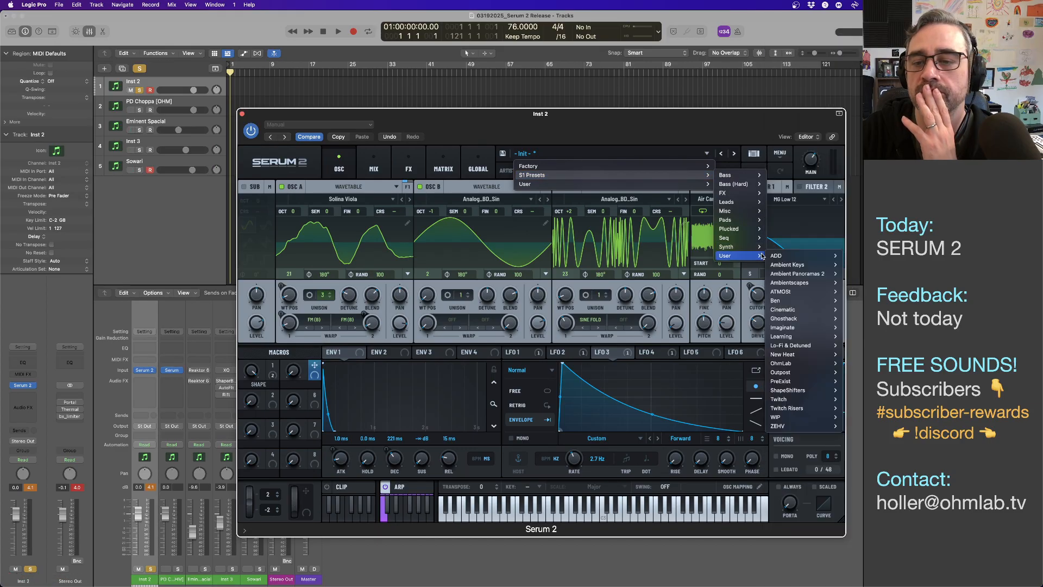
{"action": "mouse_move", "coordinate": [806, 391]}
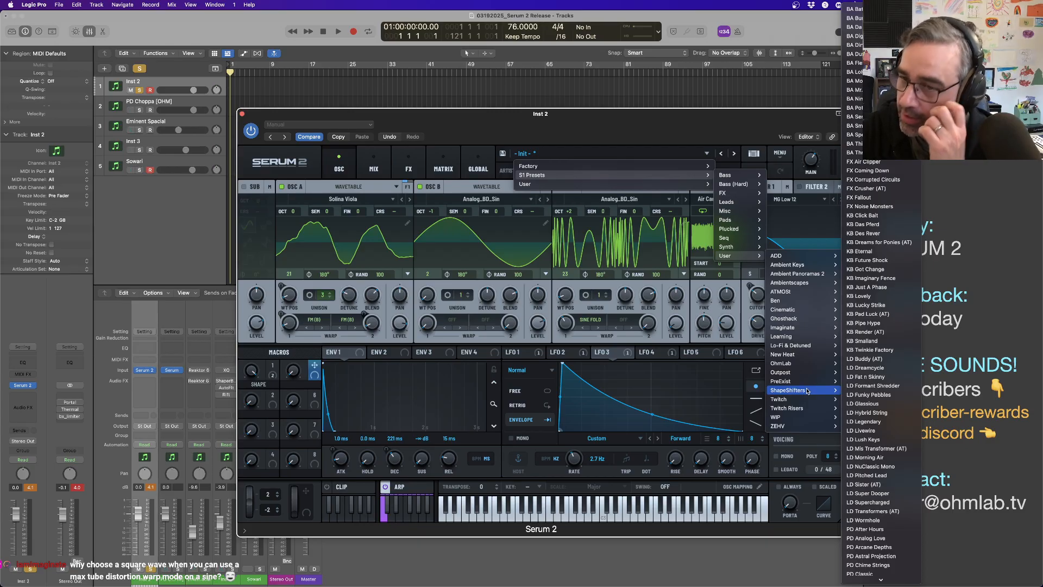
{"action": "left_click", "coordinate": [876, 216]}
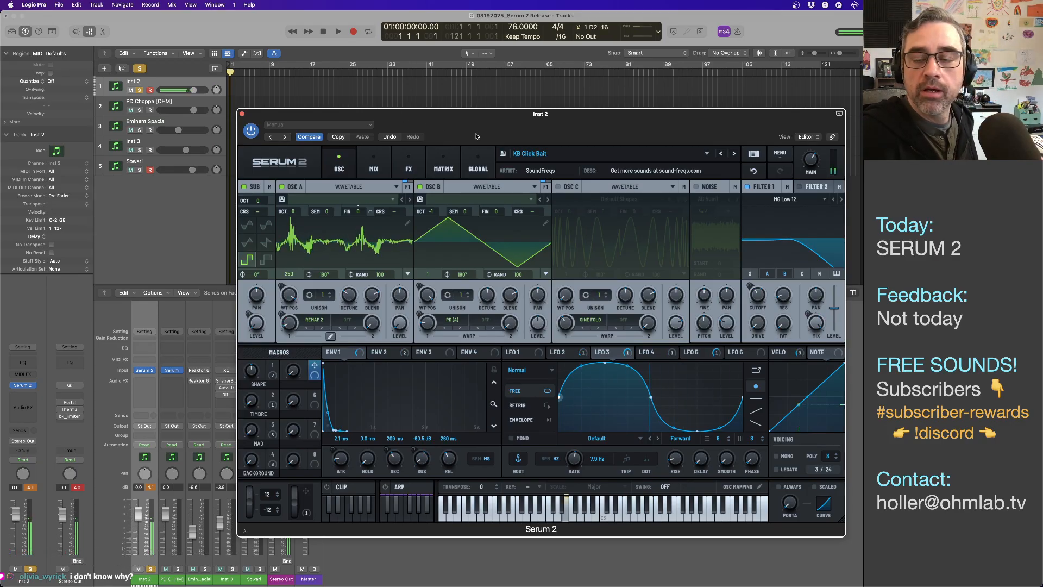
- Advance through the presets to KB Des Rever and try out its Shape, Timbre and Sync macros
{"action": "left_click", "coordinate": [735, 153]}
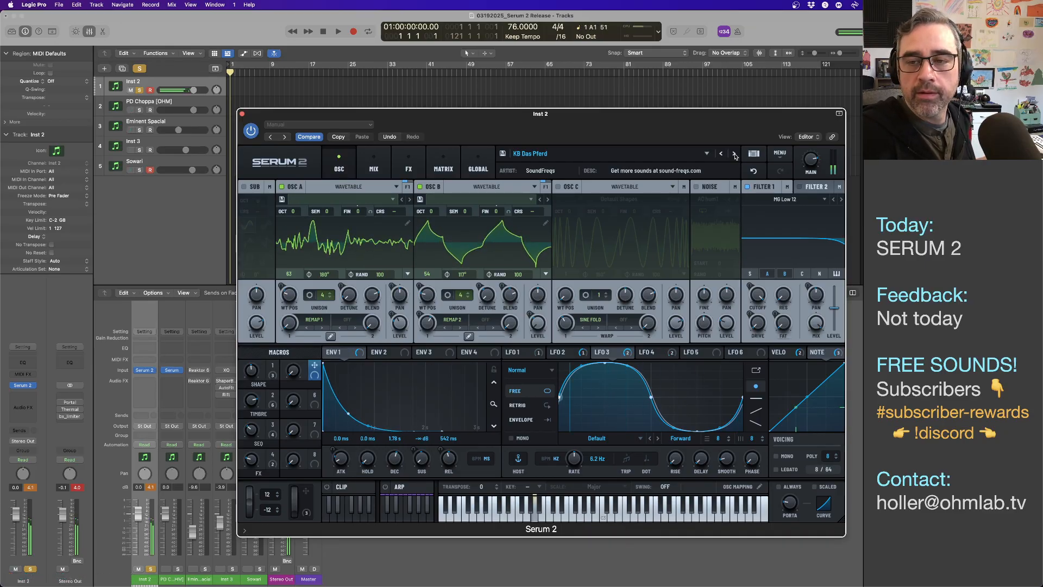
{"action": "left_click", "coordinate": [735, 154]}
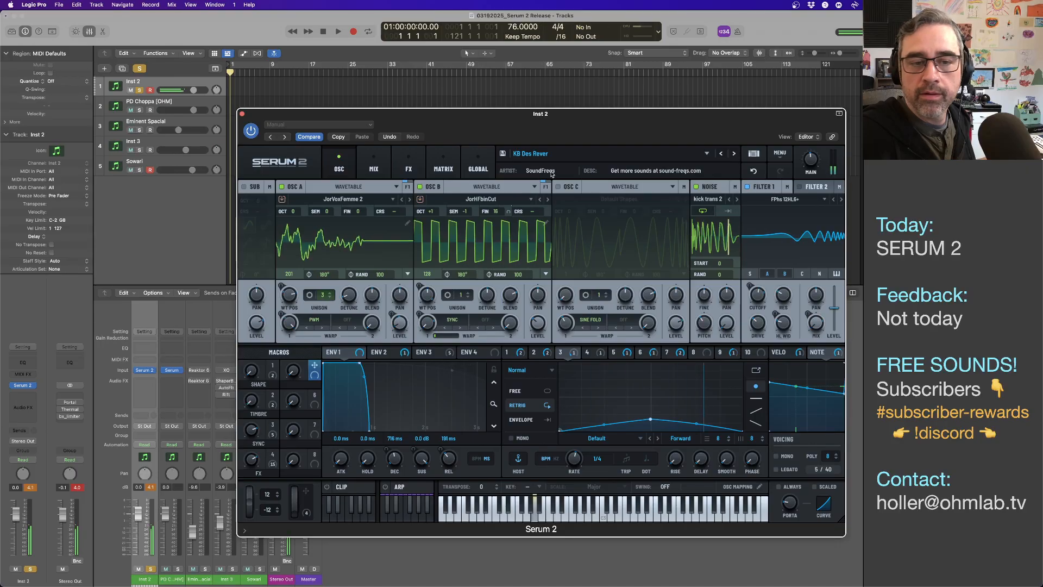
{"action": "left_click_drag", "start_coordinate": [251, 374], "coordinate": [252, 357]}
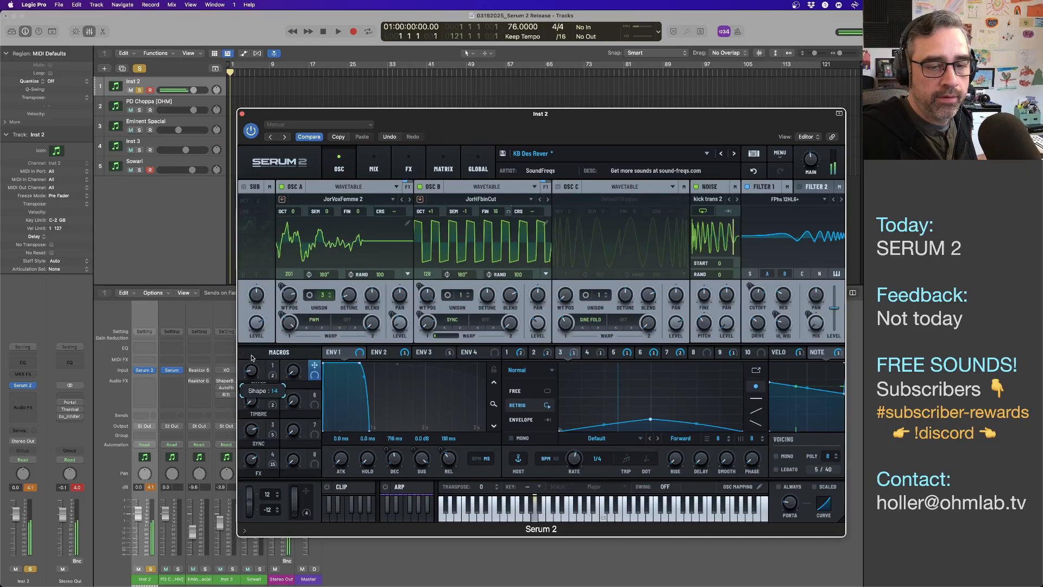
{"action": "left_click_drag", "start_coordinate": [252, 400], "coordinate": [250, 358]}
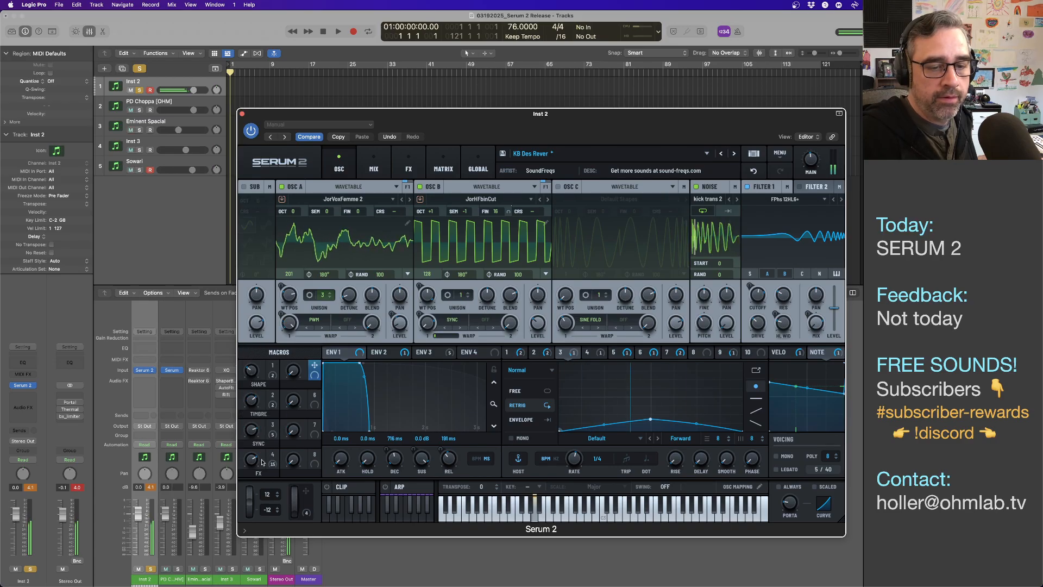
{"action": "mouse_move", "coordinate": [252, 430]}
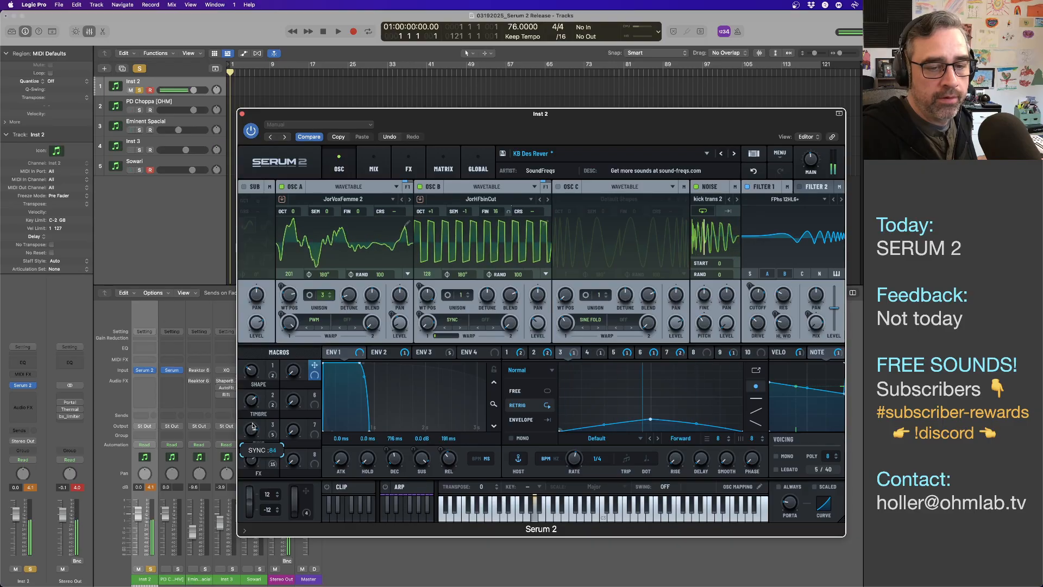
{"action": "left_click_drag", "start_coordinate": [252, 429], "coordinate": [253, 455]}
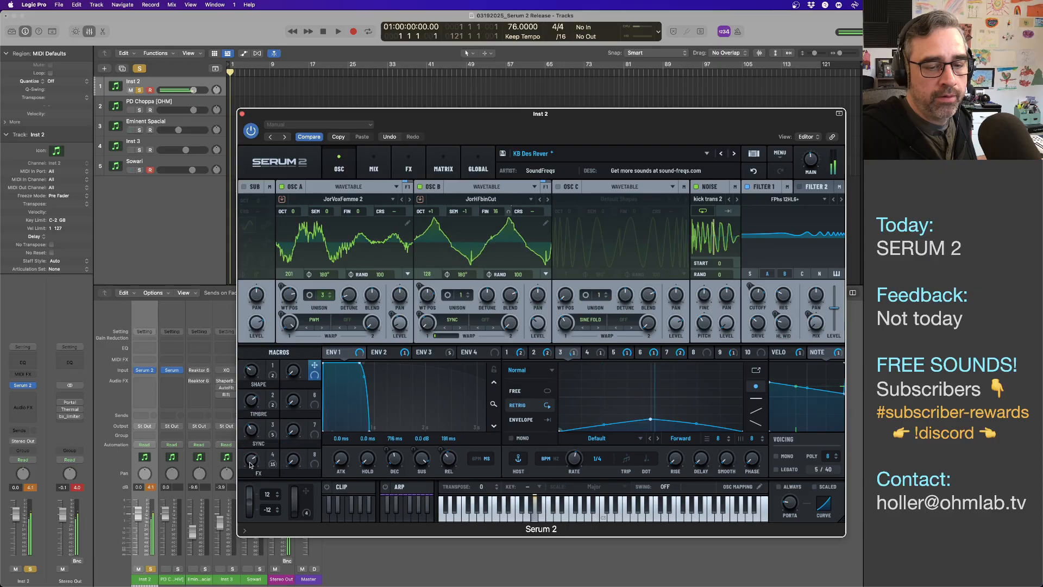
{"action": "mouse_move", "coordinate": [251, 465]}
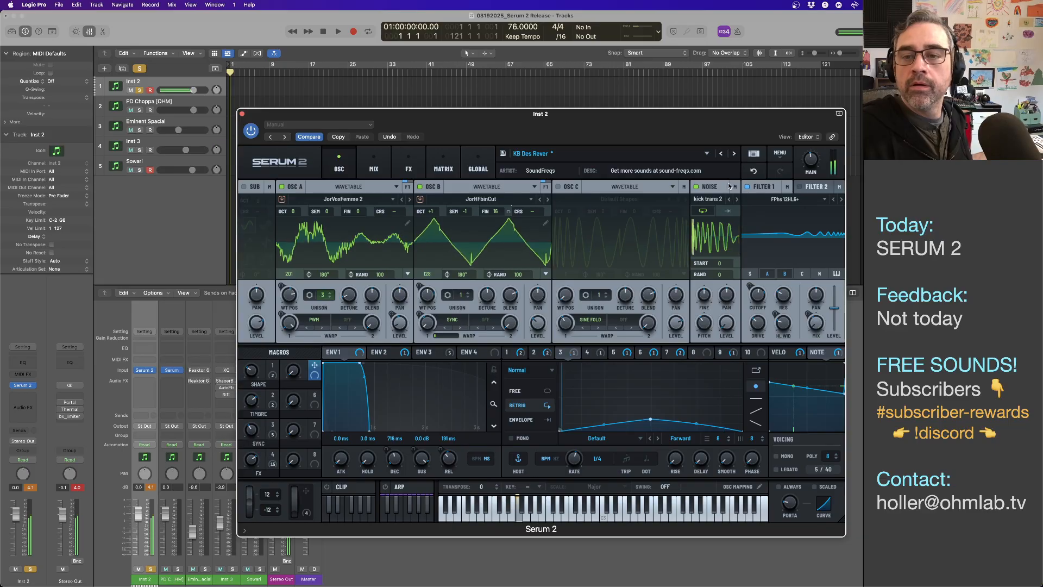
- Load the KB Dreams for Ponies (AT) preset, vary its Shape and Timbre macros, and set Mod to 94 and FX (Play Low) to 25
{"action": "left_click", "coordinate": [734, 153]}
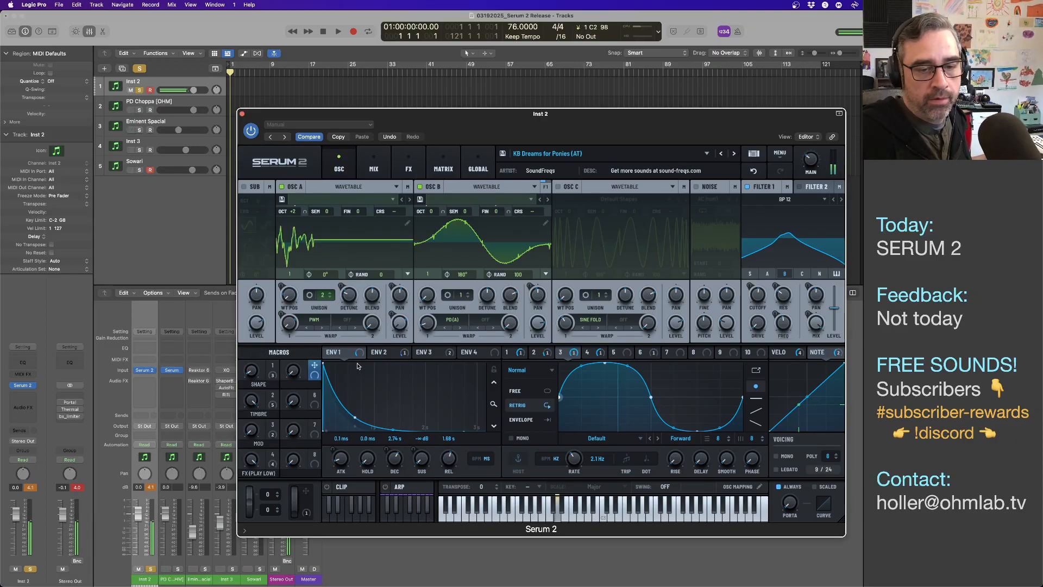
{"action": "left_click_drag", "start_coordinate": [253, 375], "coordinate": [252, 366]}
{"action": "left_click_drag", "start_coordinate": [252, 320], "coordinate": [253, 276]}
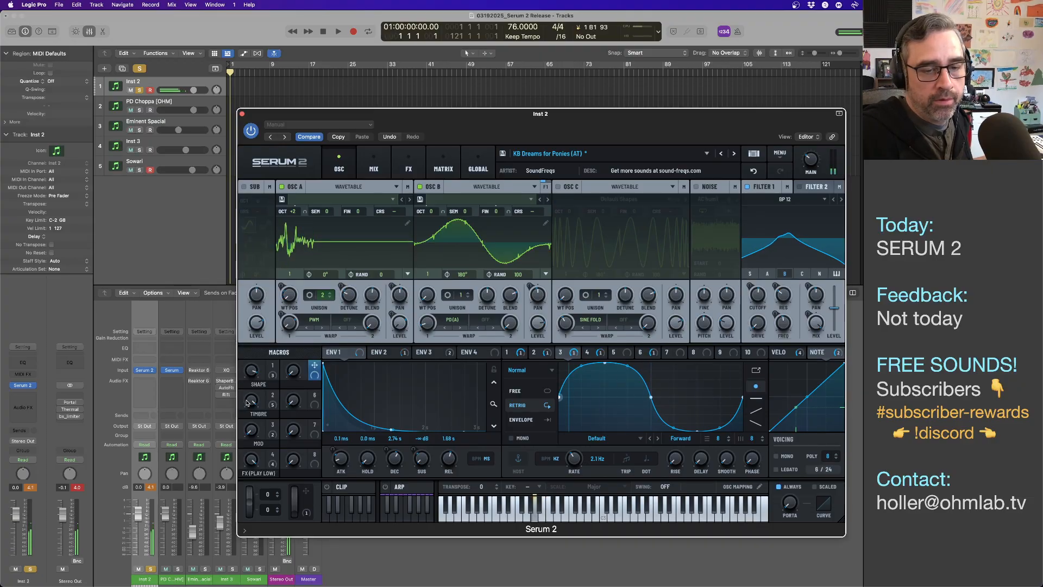
{"action": "left_click_drag", "start_coordinate": [251, 406], "coordinate": [252, 354]}
{"action": "left_click_drag", "start_coordinate": [252, 403], "coordinate": [252, 390]}
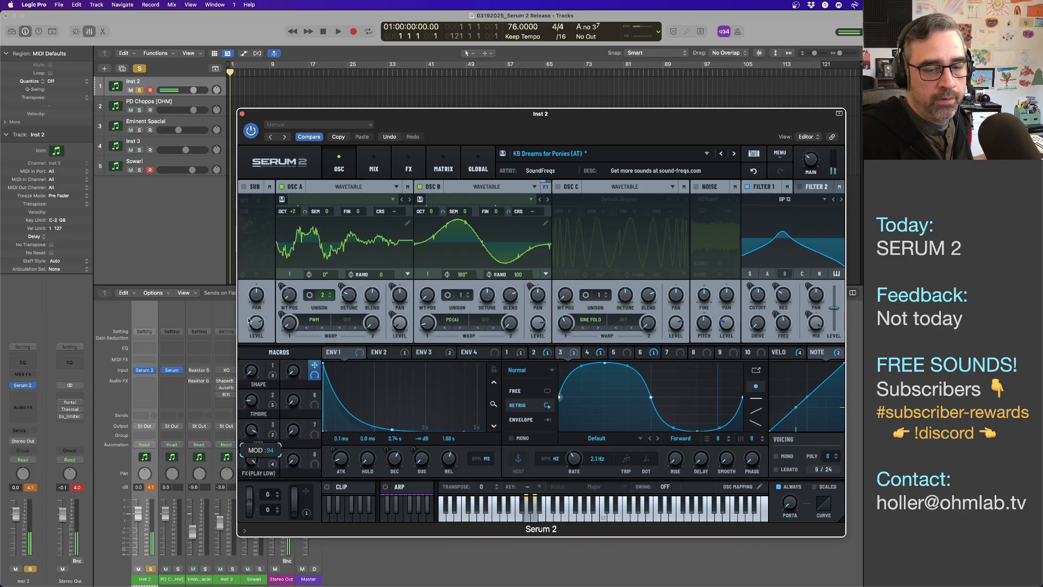
{"action": "left_click_drag", "start_coordinate": [251, 460], "coordinate": [250, 548]}
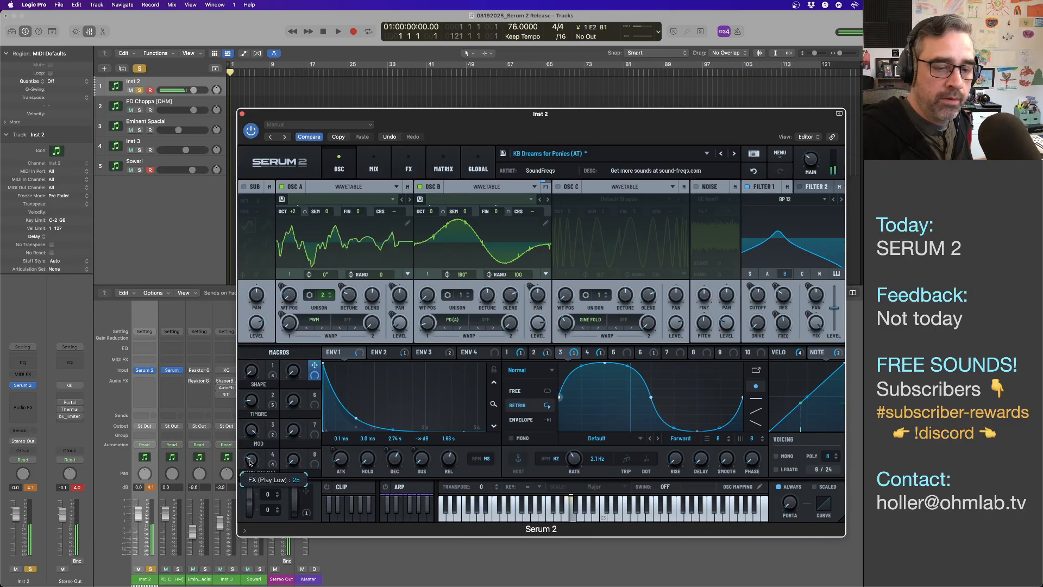
- Load the KB Eternal preset, set its Osc macro to 79, and vary the Timbre and Shape macros
{"action": "left_click", "coordinate": [735, 154]}
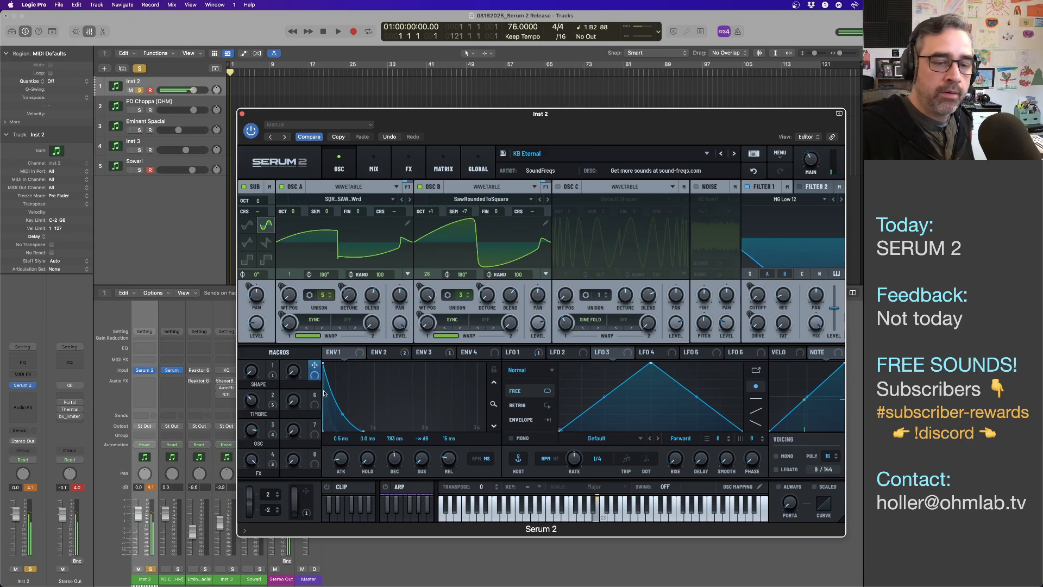
{"action": "left_click_drag", "start_coordinate": [254, 402], "coordinate": [263, 434]}
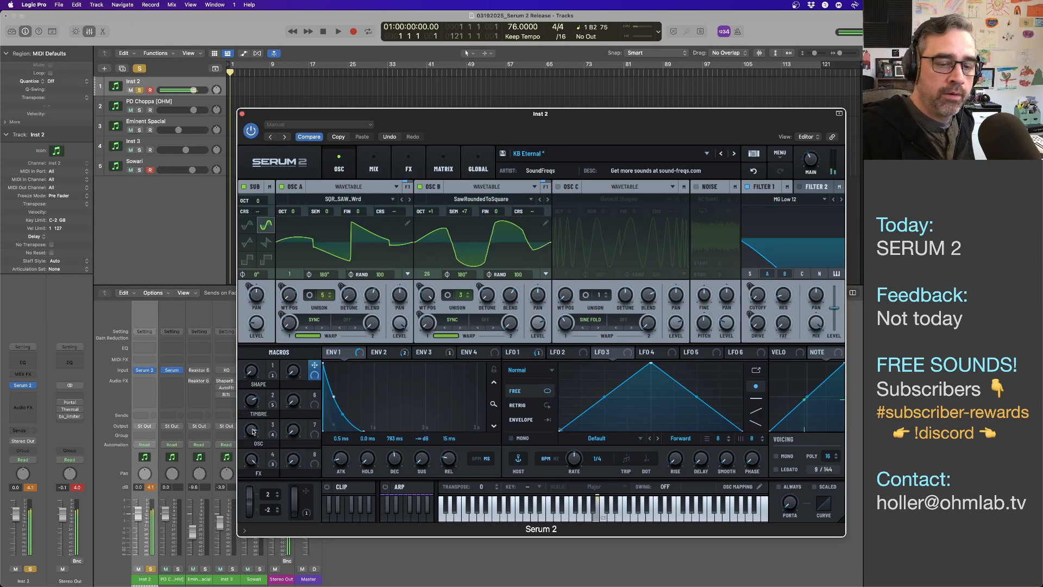
{"action": "mouse_move", "coordinate": [252, 433]}
{"action": "left_mouse_down"}
{"action": "mouse_move", "coordinate": [253, 504]}
{"action": "mouse_move", "coordinate": [244, 440]}
{"action": "left_mouse_up"}
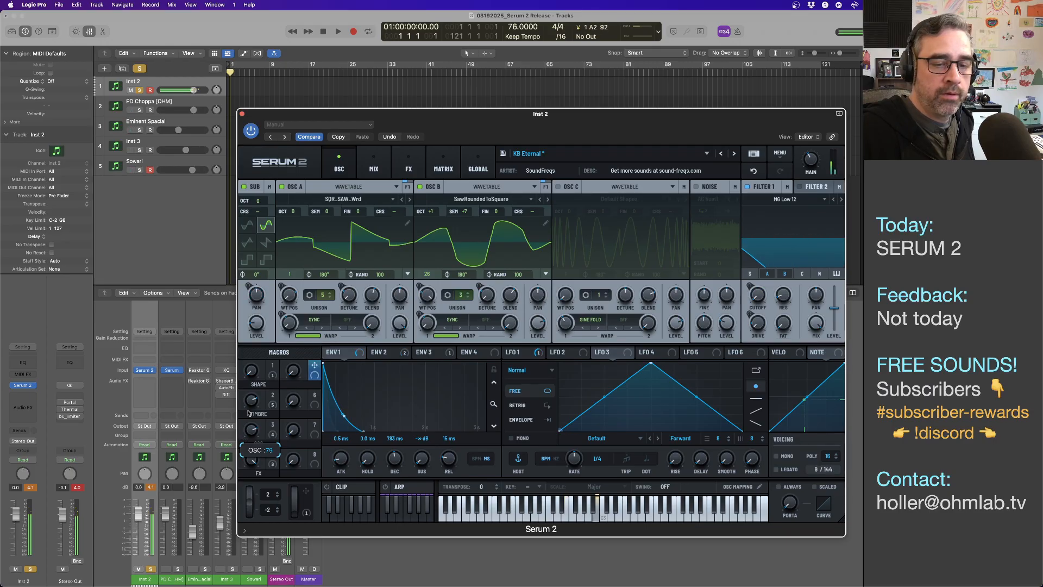
{"action": "left_click_drag", "start_coordinate": [252, 377], "coordinate": [254, 269]}
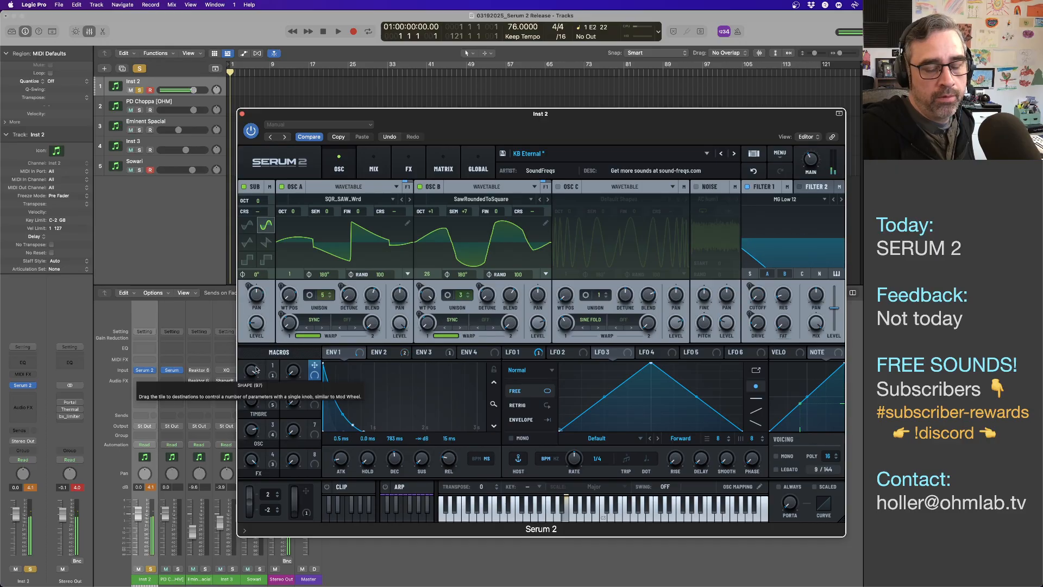
{"action": "left_click_drag", "start_coordinate": [255, 370], "coordinate": [254, 369]}
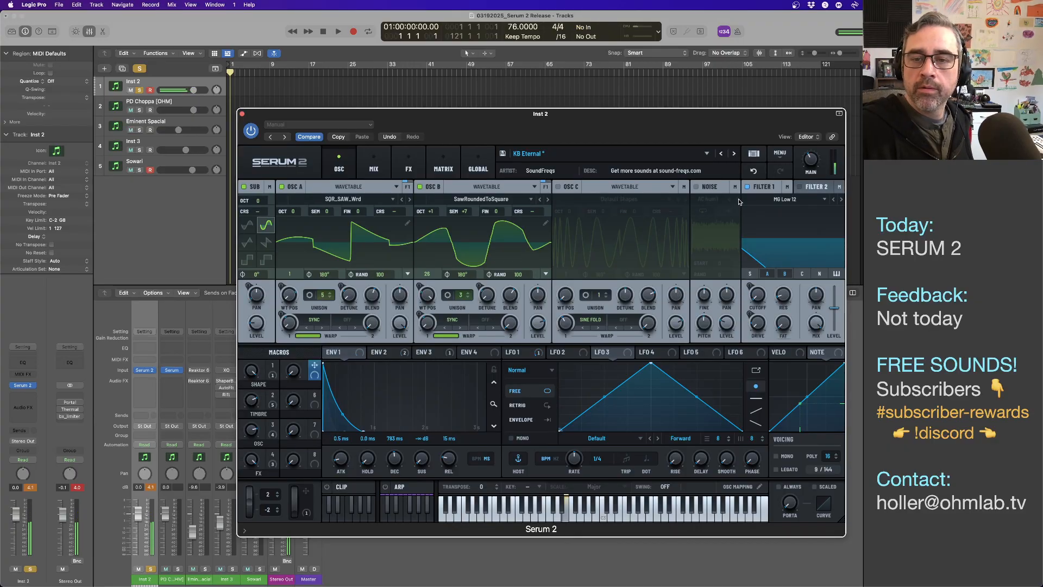
- Load the KB Future Shock preset, set its Shape macro to 0, and vary the Timbre, Osc and FX macros
{"action": "left_click", "coordinate": [733, 154]}
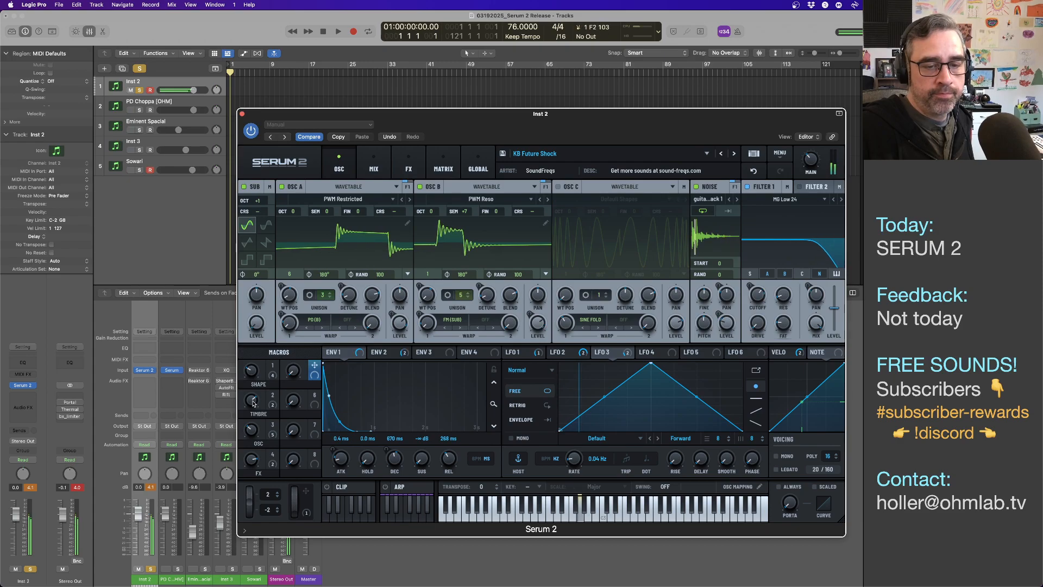
{"action": "left_click_drag", "start_coordinate": [253, 402], "coordinate": [250, 482]}
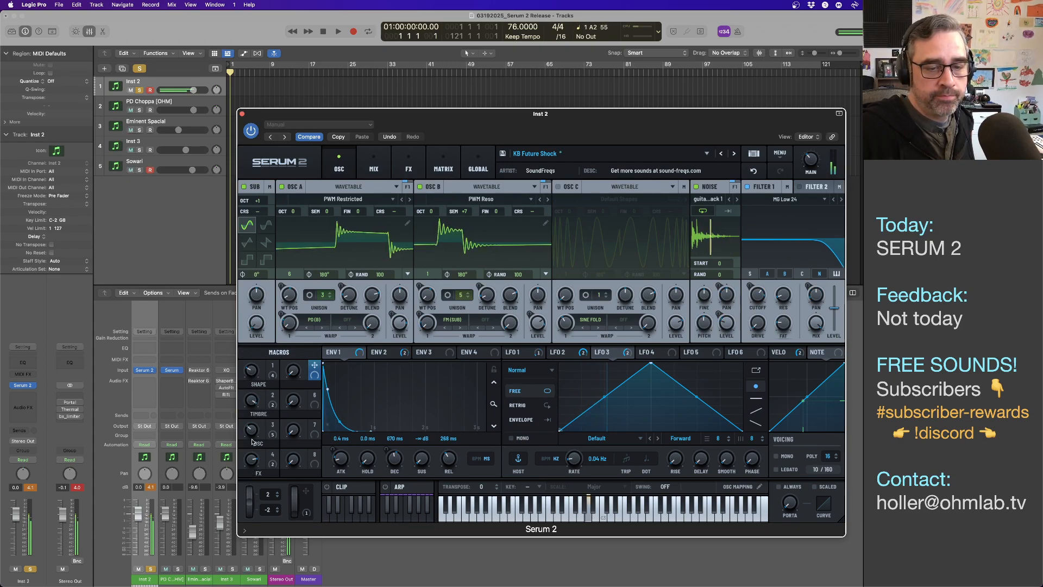
{"action": "left_click_drag", "start_coordinate": [251, 432], "coordinate": [251, 405]}
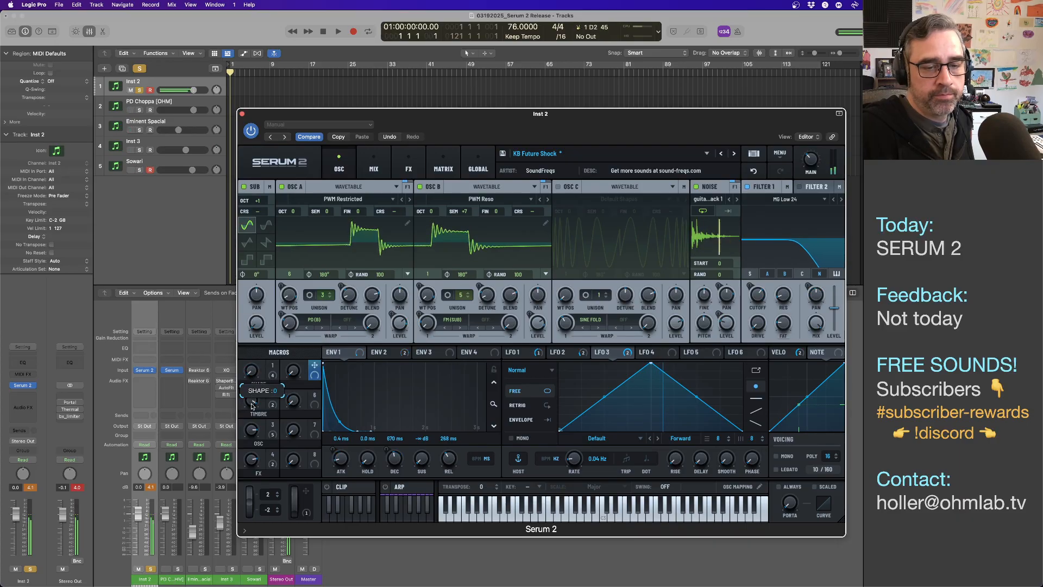
{"action": "left_click_drag", "start_coordinate": [252, 460], "coordinate": [252, 529]}
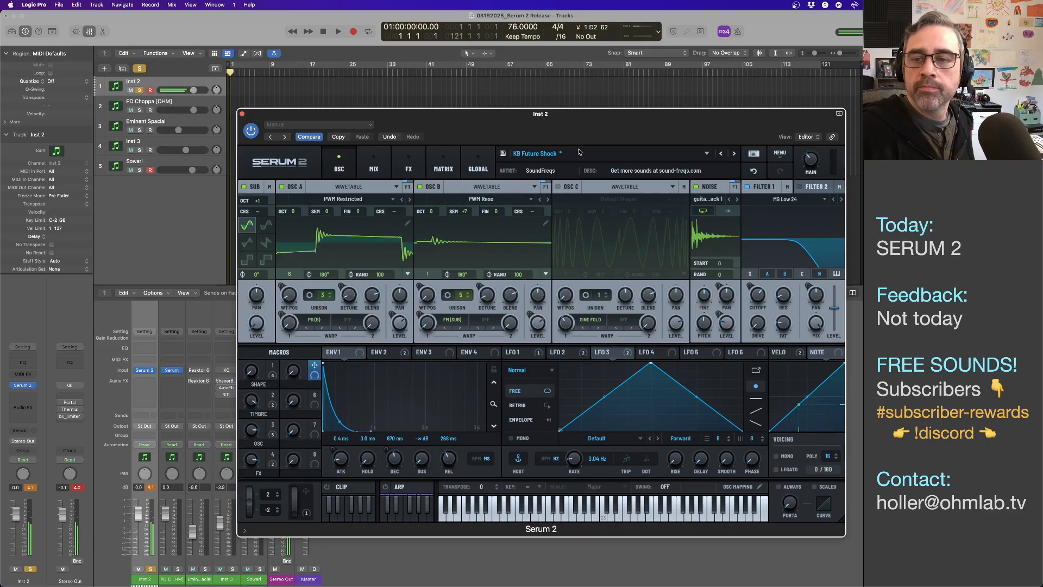
- Load the KB Got Change preset, raise its Shape/Tone and Timbre macros, and set the FX macro to 40
{"action": "left_click", "coordinate": [734, 154]}
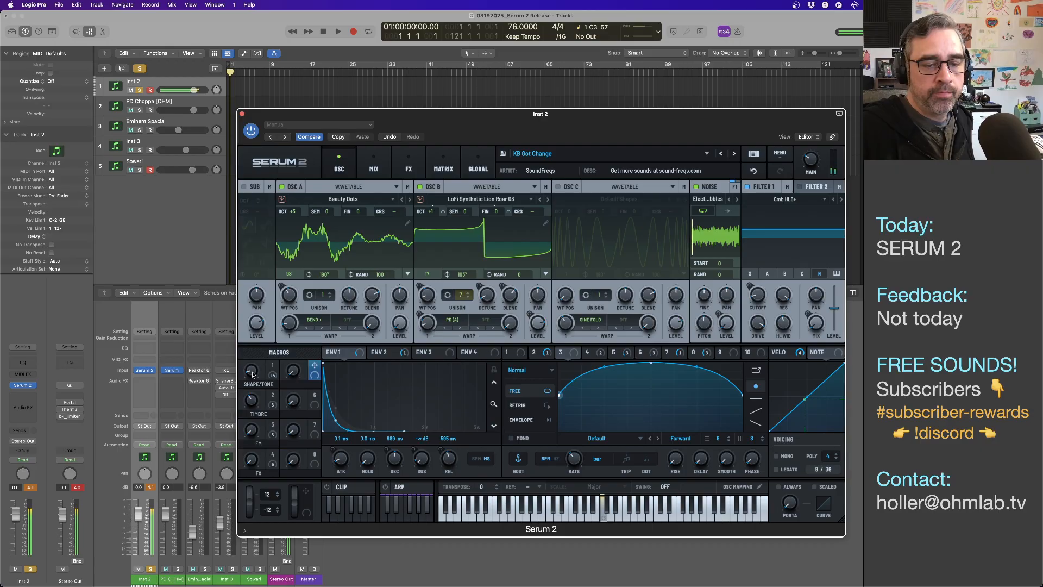
{"action": "left_click_drag", "start_coordinate": [253, 389], "coordinate": [252, 353]}
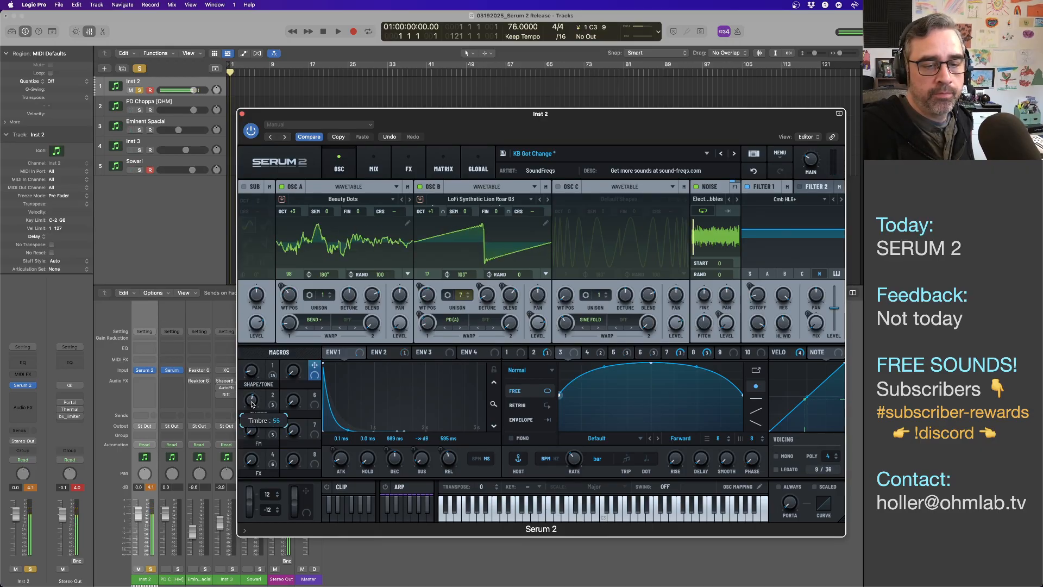
{"action": "left_click_drag", "start_coordinate": [252, 404], "coordinate": [250, 336]}
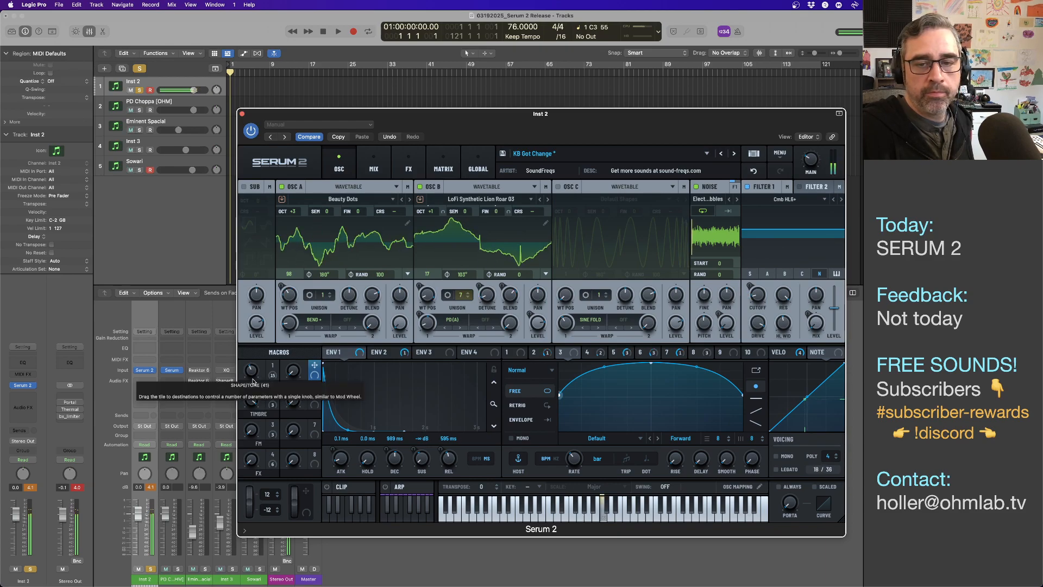
{"action": "left_click_drag", "start_coordinate": [252, 380], "coordinate": [252, 338]}
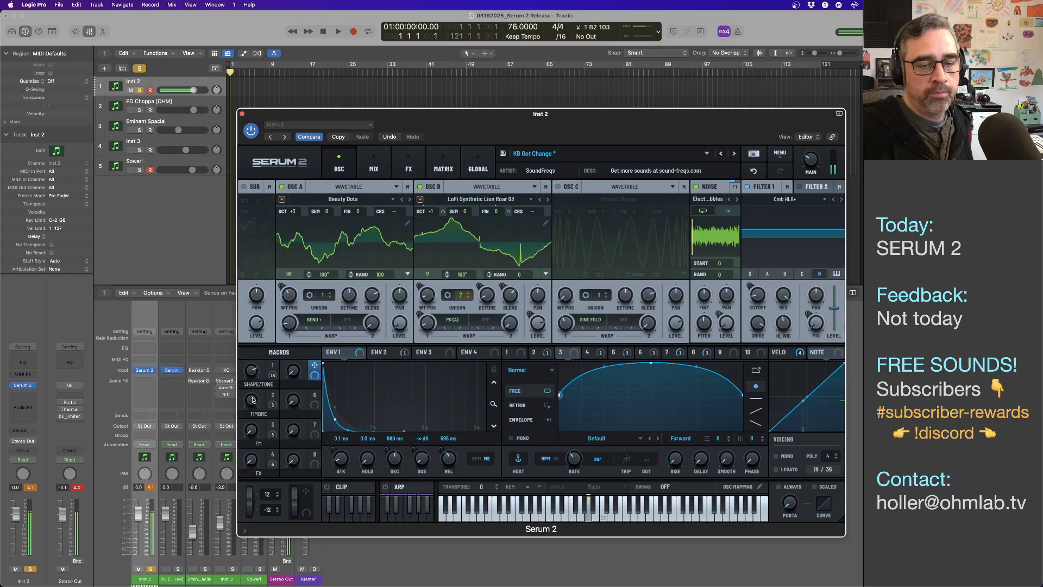
{"action": "left_click_drag", "start_coordinate": [252, 401], "coordinate": [253, 432]}
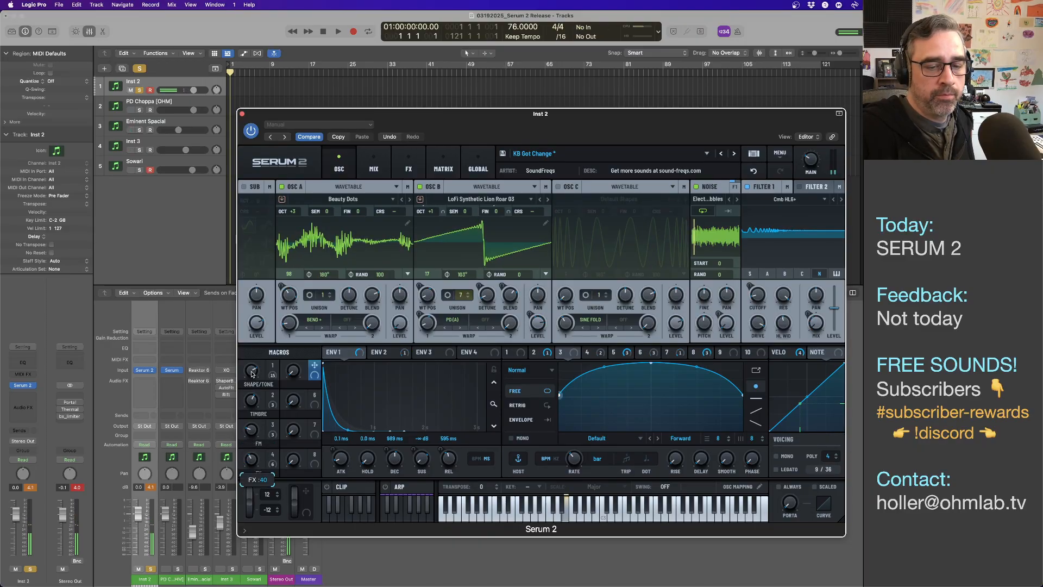
- Lower the Shape/Tone, Timbre and FM macros of the KB Got Change preset to try darker variations
{"action": "left_click_drag", "start_coordinate": [251, 374], "coordinate": [259, 443]}
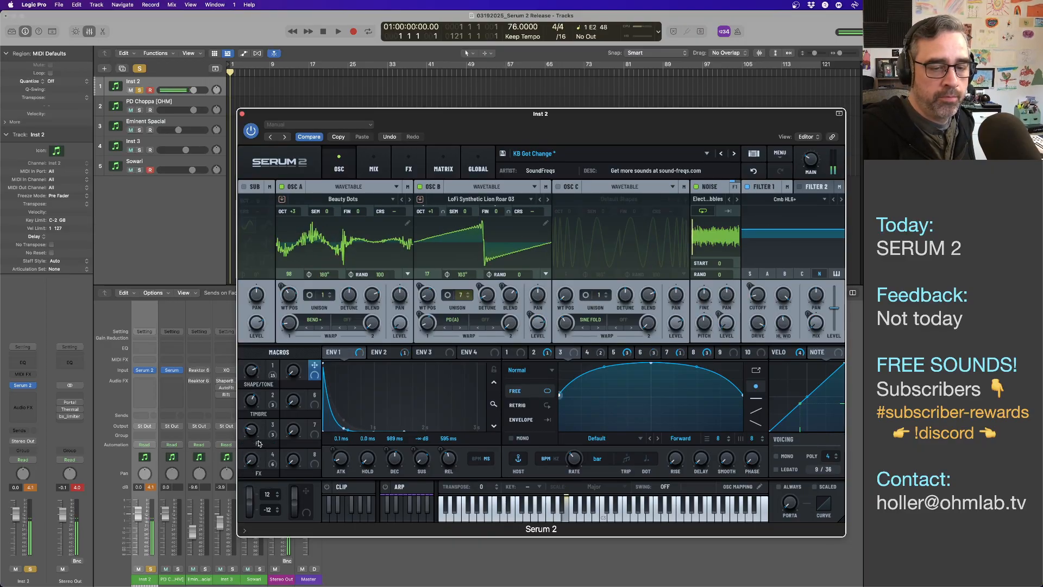
{"action": "left_click_drag", "start_coordinate": [249, 401], "coordinate": [249, 422]}
{"action": "left_click_drag", "start_coordinate": [252, 372], "coordinate": [253, 379]}
{"action": "mouse_move", "coordinate": [253, 430]}
{"action": "left_mouse_down"}
{"action": "mouse_move", "coordinate": [254, 356]}
{"action": "mouse_move", "coordinate": [253, 435]}
{"action": "left_mouse_up"}
{"action": "left_click_drag", "start_coordinate": [251, 371], "coordinate": [253, 464]}
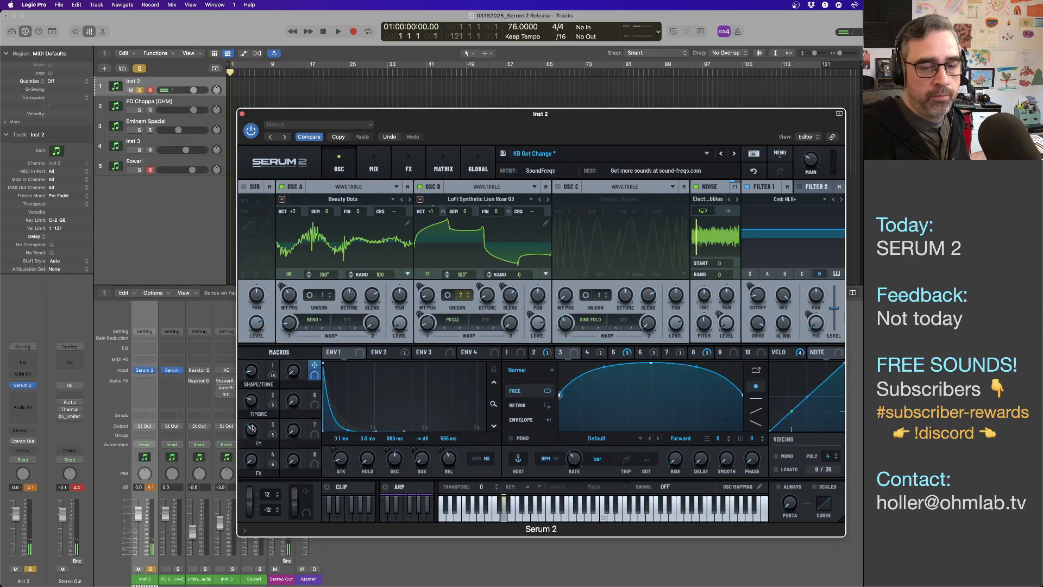
{"action": "left_click_drag", "start_coordinate": [252, 401], "coordinate": [255, 459]}
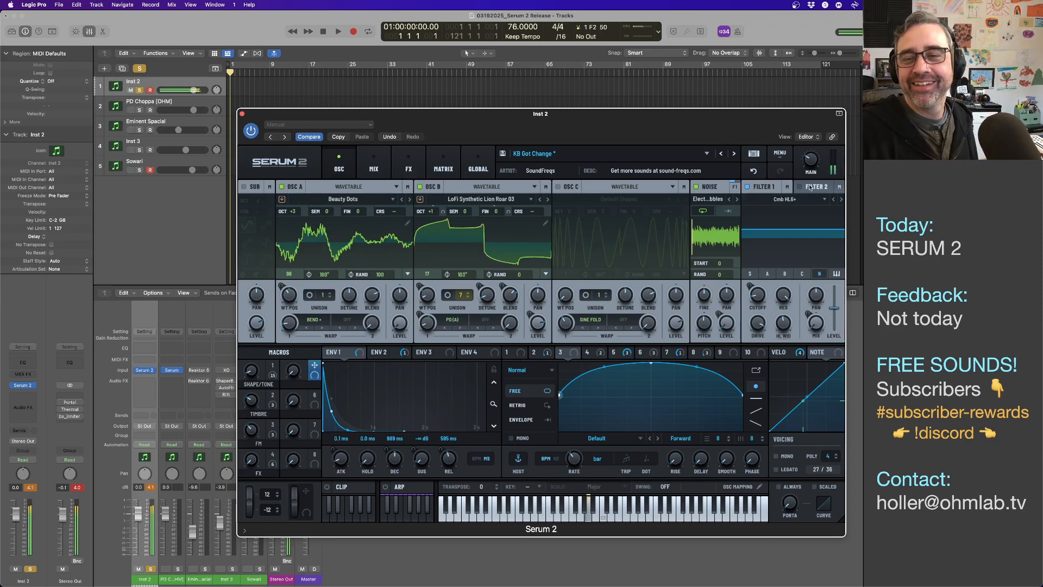
- Load the KB Imaginary Fence preset, adjust its Shape macro, set Colour to 32, and enable the arpeggiator
{"action": "left_click", "coordinate": [734, 153]}
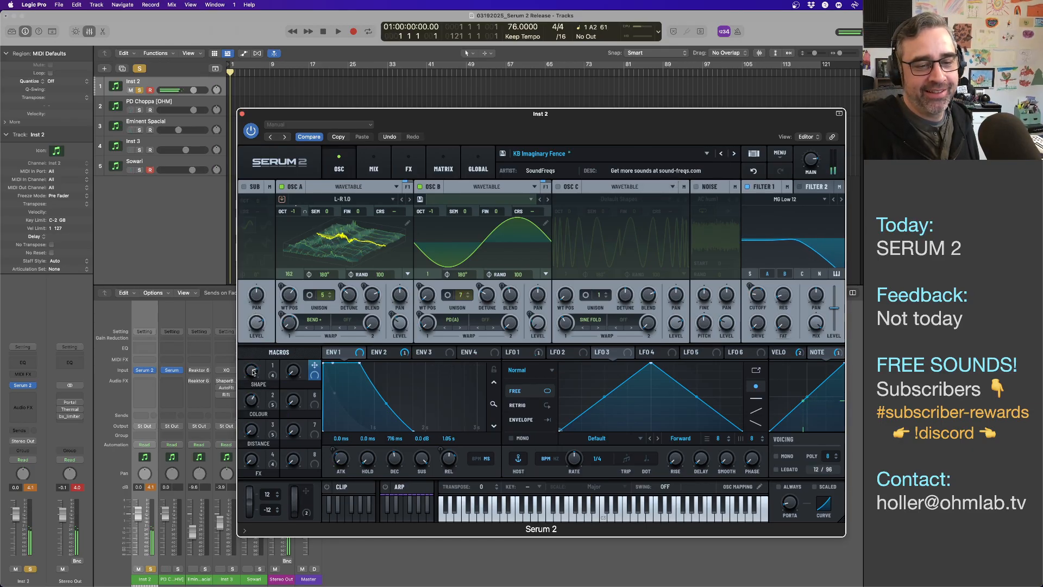
{"action": "left_click_drag", "start_coordinate": [253, 372], "coordinate": [252, 422]}
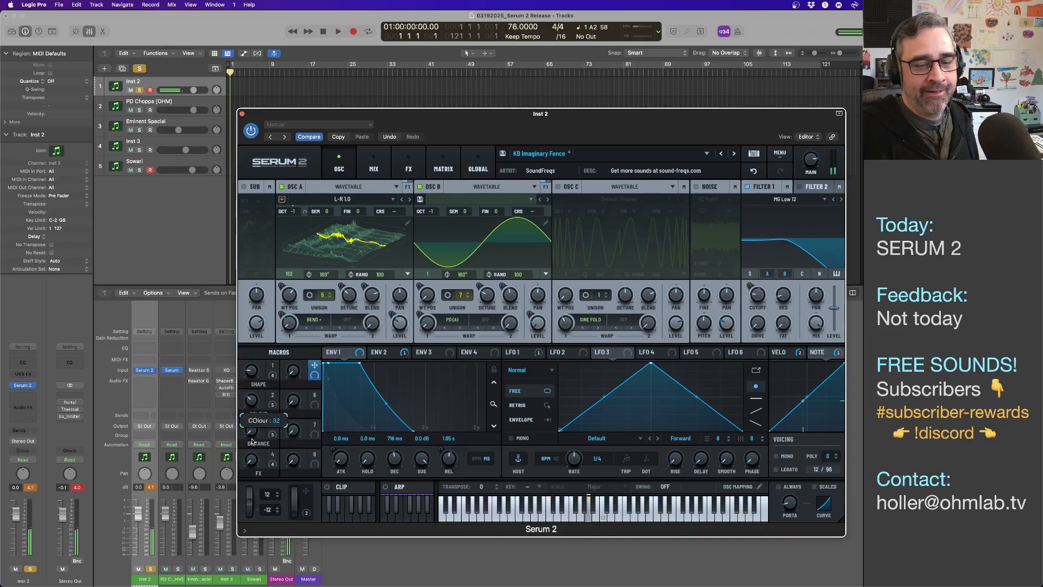
{"action": "mouse_move", "coordinate": [252, 432]}
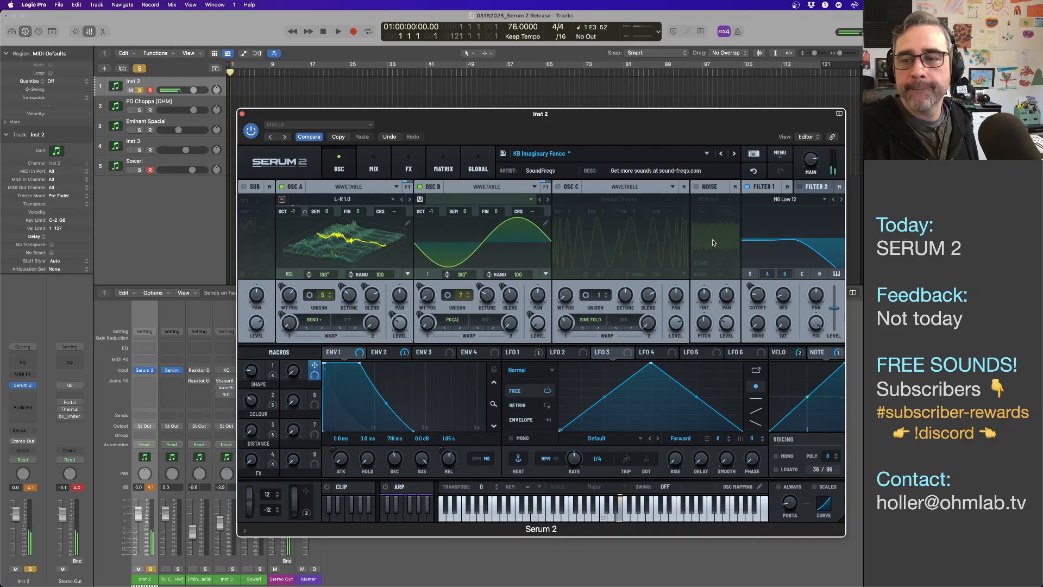
{"action": "left_click", "coordinate": [386, 487]}
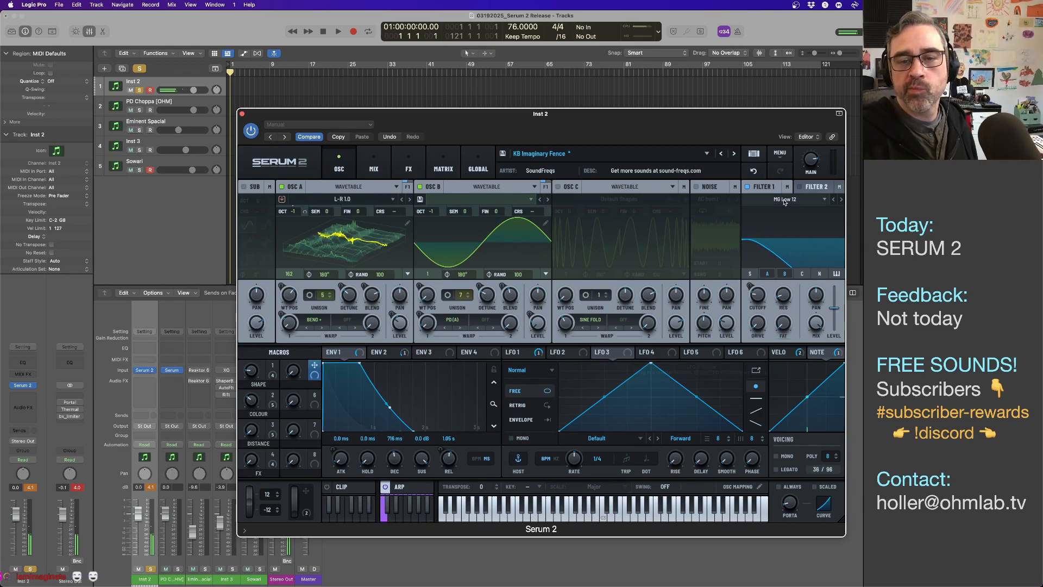
- Load the KB Just A Phase preset, enable the arpeggiator, and briefly view the arpeggiator settings
{"action": "left_click", "coordinate": [735, 153]}
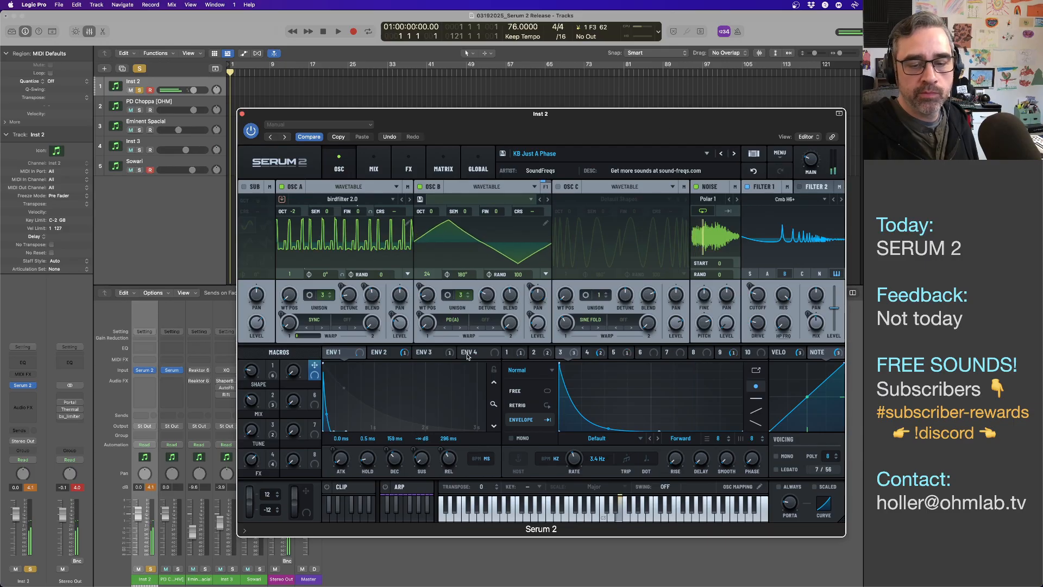
{"action": "left_click", "coordinate": [386, 487]}
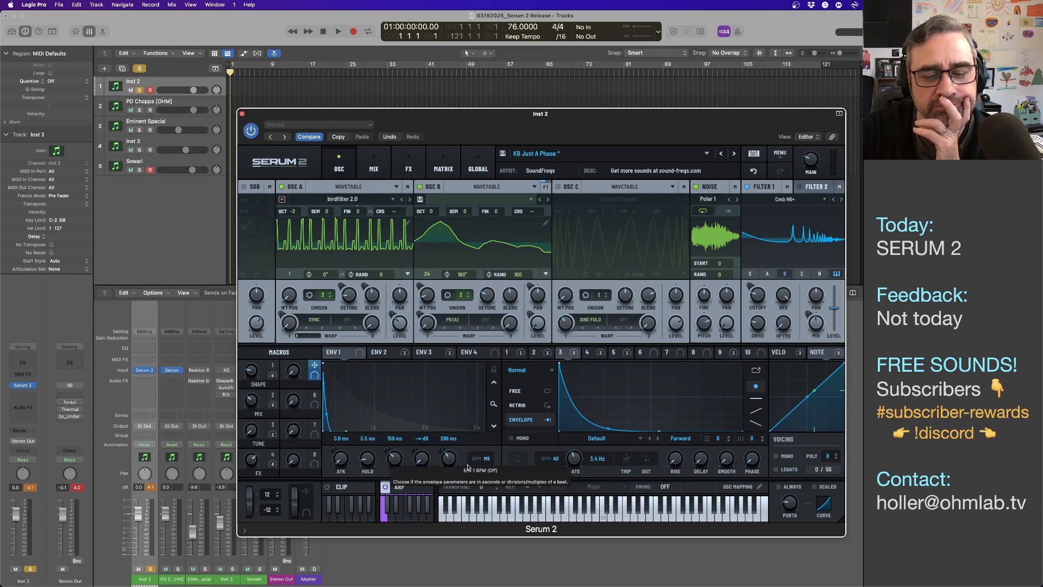
{"action": "left_click", "coordinate": [417, 491]}
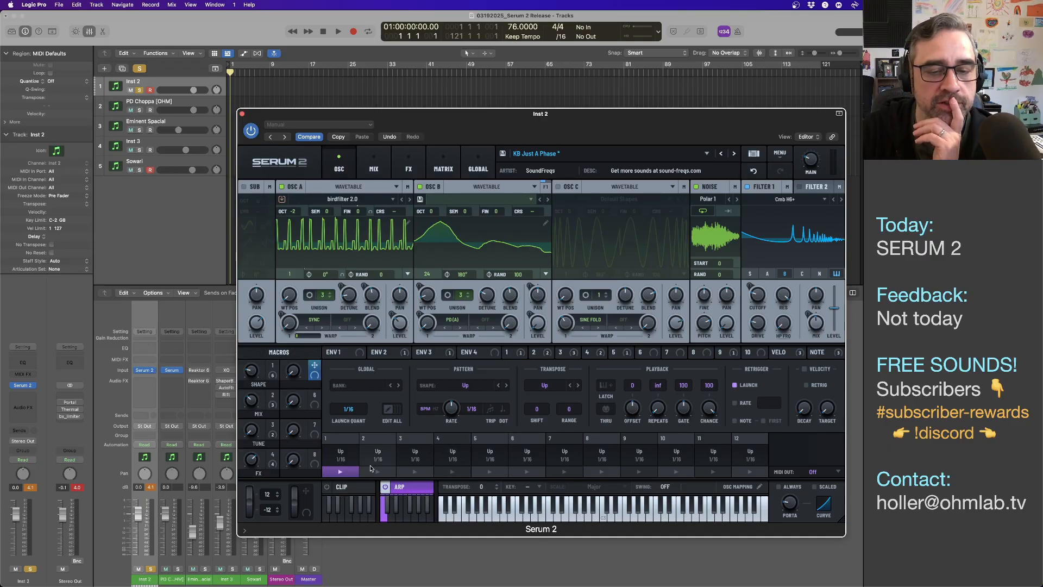
{"action": "left_click", "coordinate": [418, 487]}
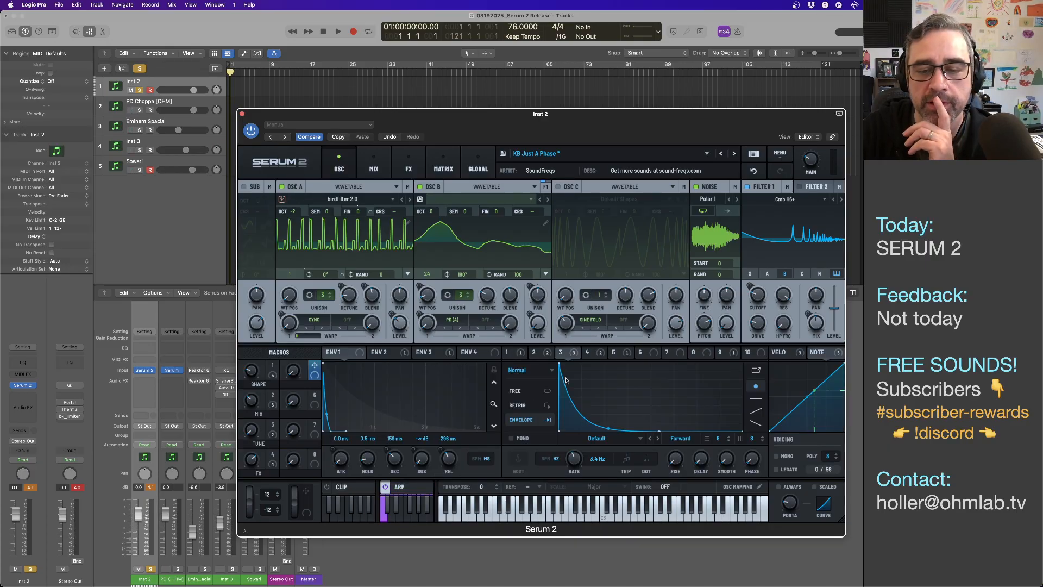
- Look through the LFO shapes of the KB Just A Phase preset and switch LFO 7 to Path mode
{"action": "left_click", "coordinate": [511, 352]}
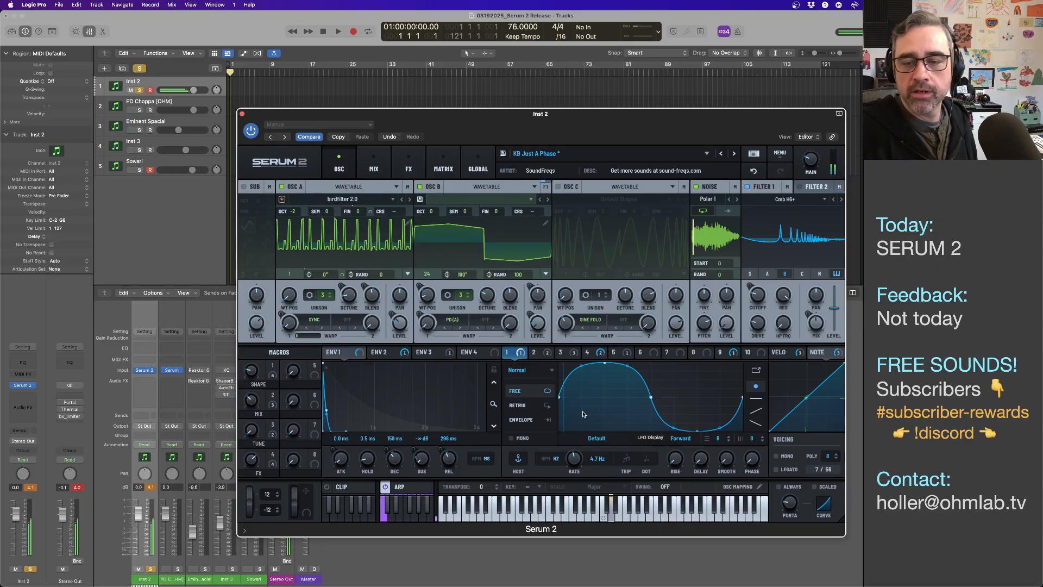
{"action": "left_click", "coordinate": [677, 355]}
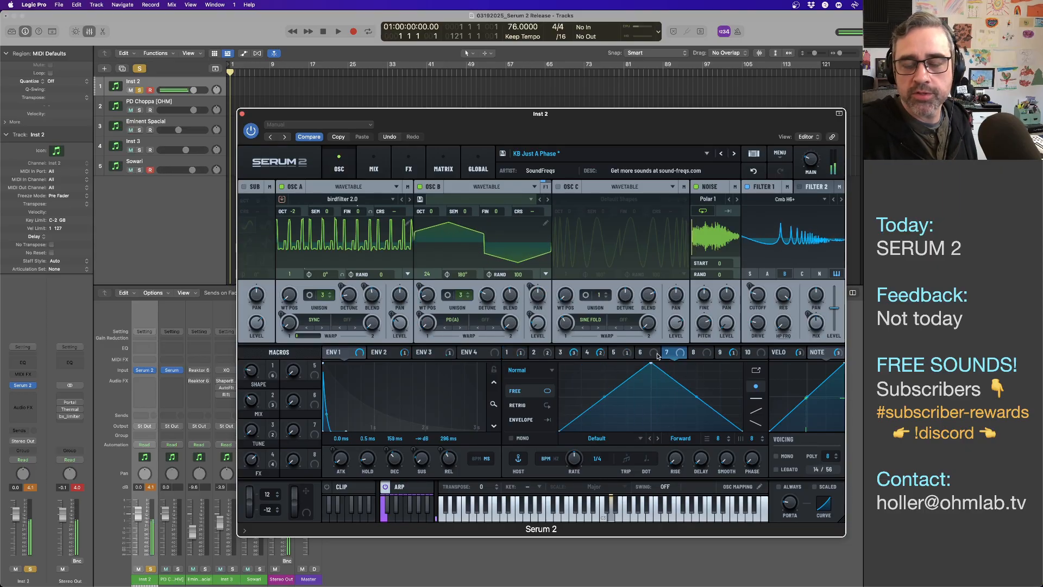
{"action": "left_click", "coordinate": [544, 372]}
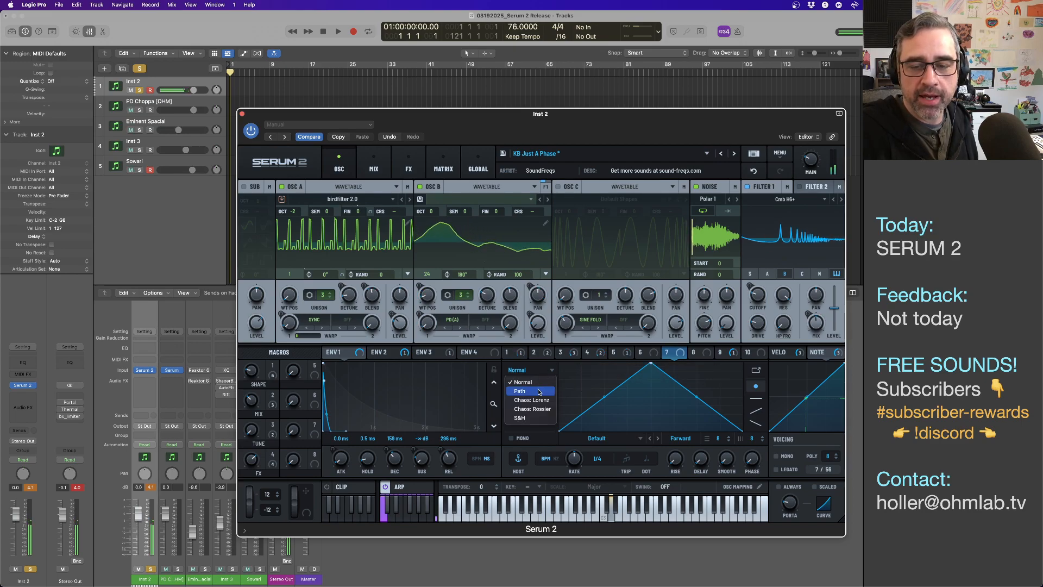
{"action": "left_click", "coordinate": [538, 391]}
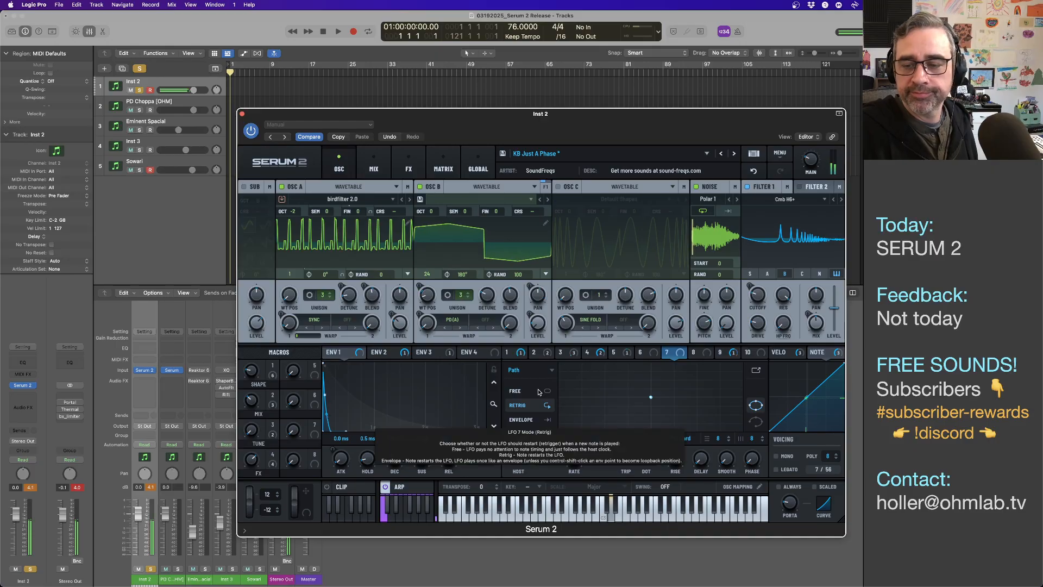
- Draw a closed custom path for LFO 7 by adding four corner points around its start point, and set the LFO to Free
{"action": "left_click", "coordinate": [632, 380]}
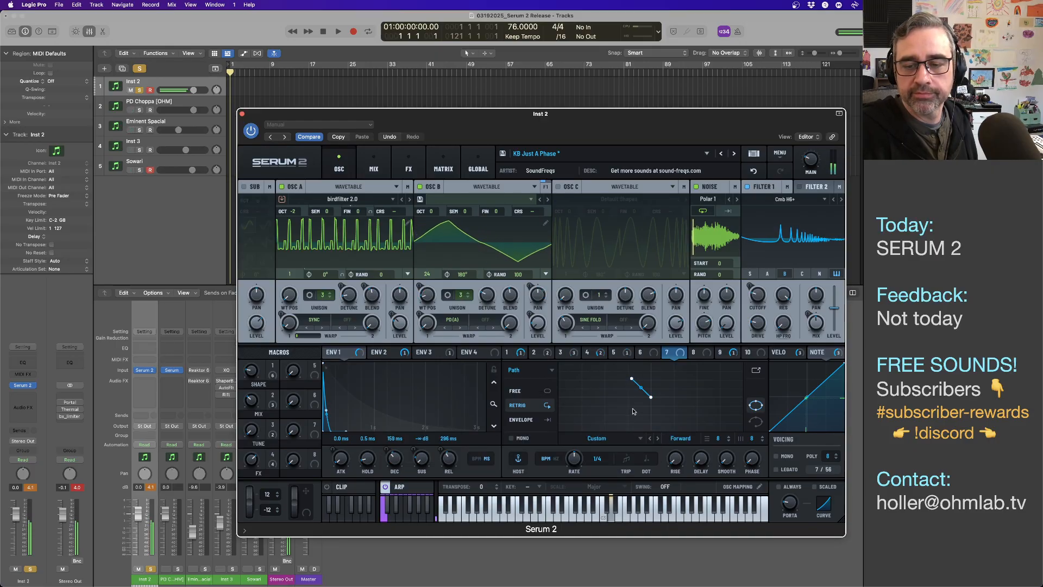
{"action": "left_click", "coordinate": [666, 379]}
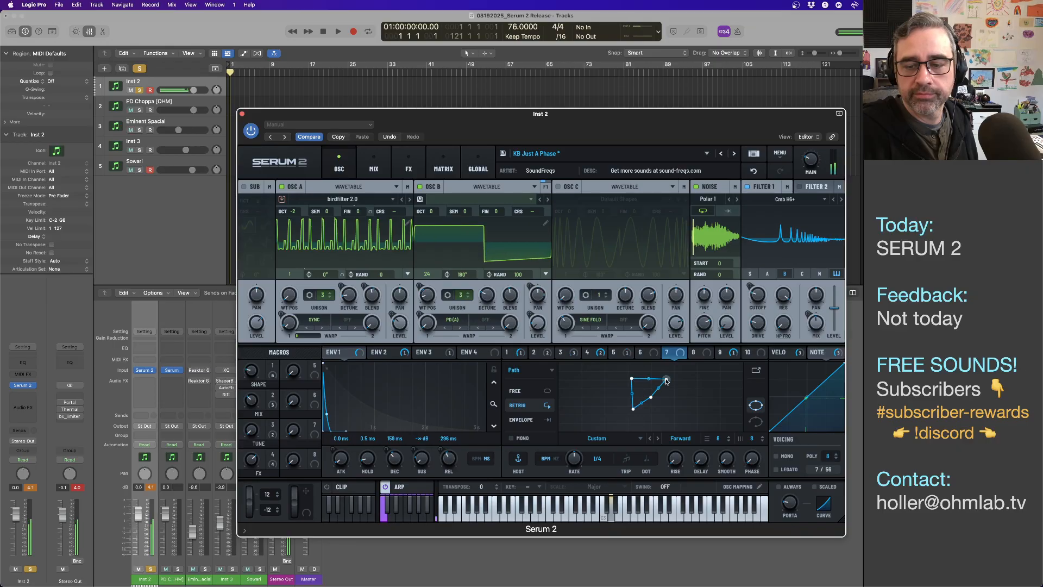
{"action": "left_click", "coordinate": [686, 408]}
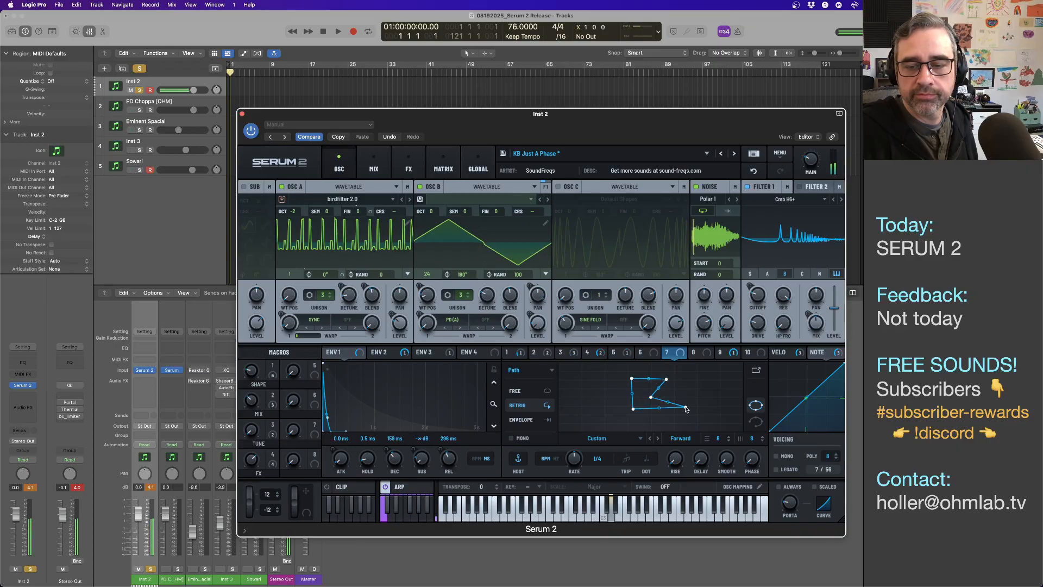
{"action": "left_click", "coordinate": [539, 391]}
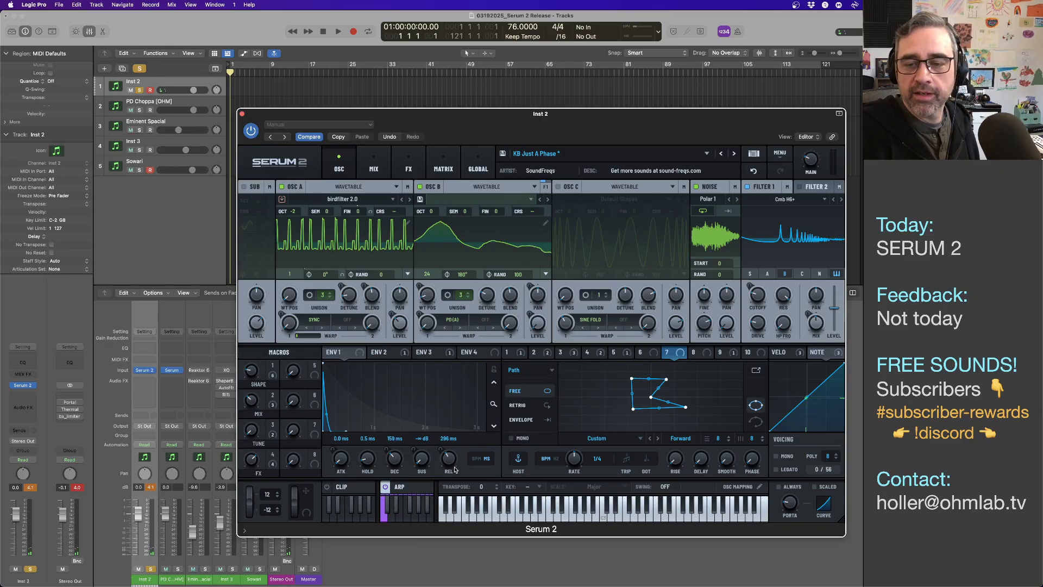
- Show the arpeggiator settings, assign LFO 7's Y output to the arp's Repeats, and adjust the modulation amount
{"action": "left_click", "coordinate": [406, 489]}
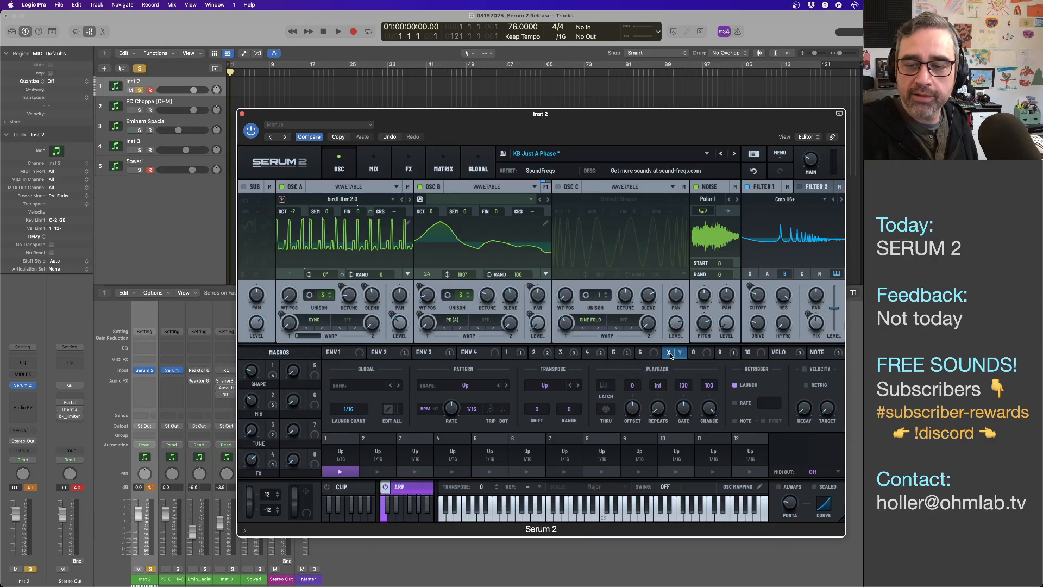
{"action": "mouse_move", "coordinate": [671, 358]}
{"action": "left_mouse_down"}
{"action": "mouse_move", "coordinate": [673, 378]}
{"action": "mouse_move", "coordinate": [682, 356]}
{"action": "mouse_move", "coordinate": [672, 378]}
{"action": "left_mouse_up"}
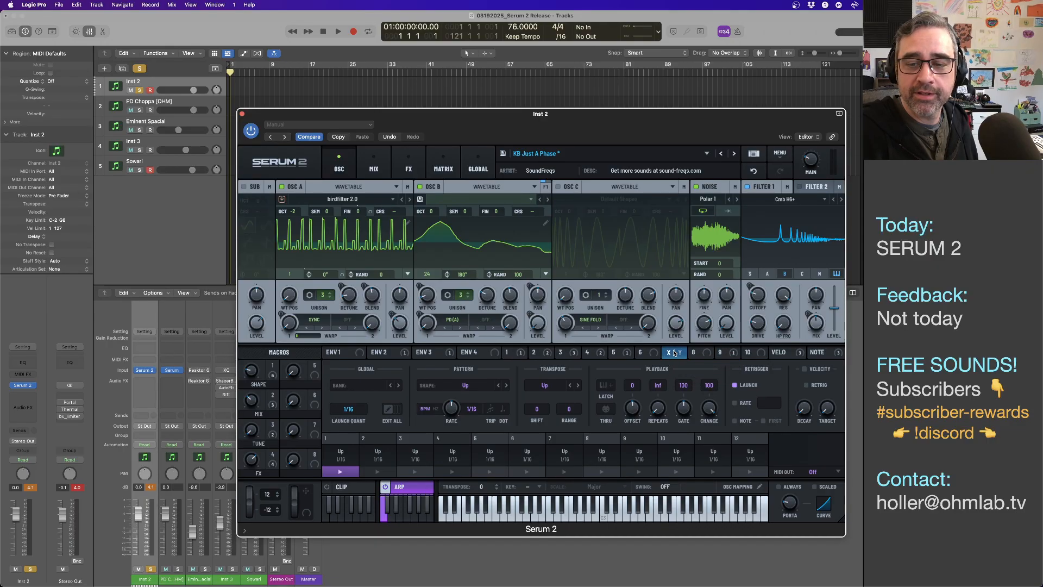
{"action": "left_click", "coordinate": [671, 356]}
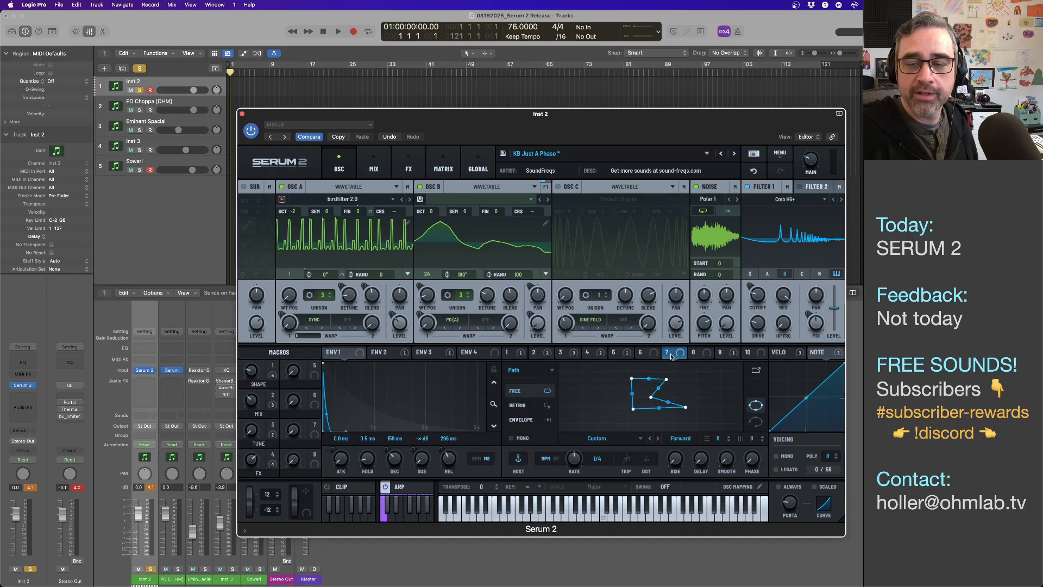
{"action": "mouse_move", "coordinate": [679, 356]}
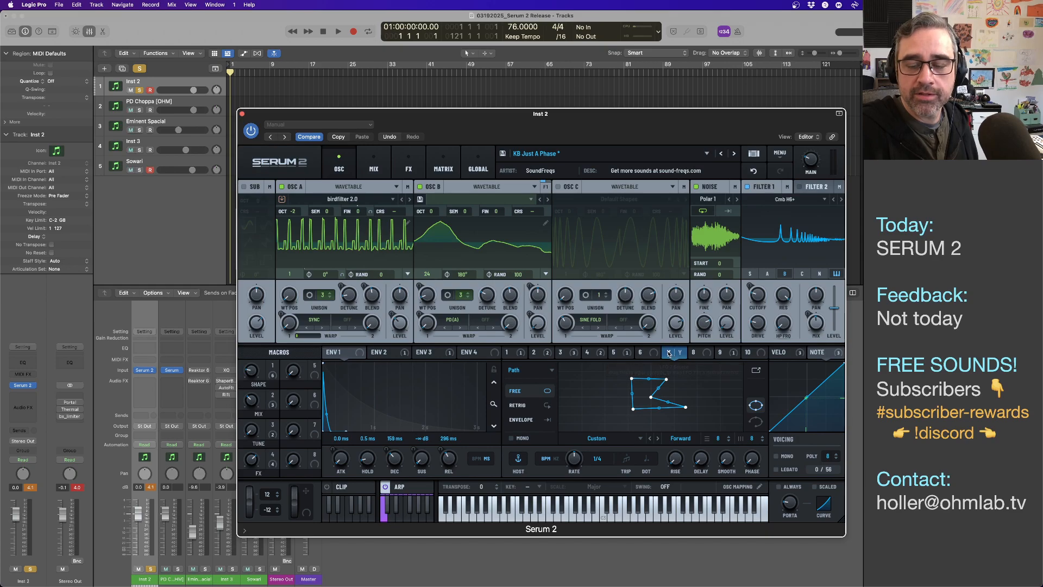
{"action": "left_click_drag", "start_coordinate": [669, 353], "coordinate": [655, 414]}
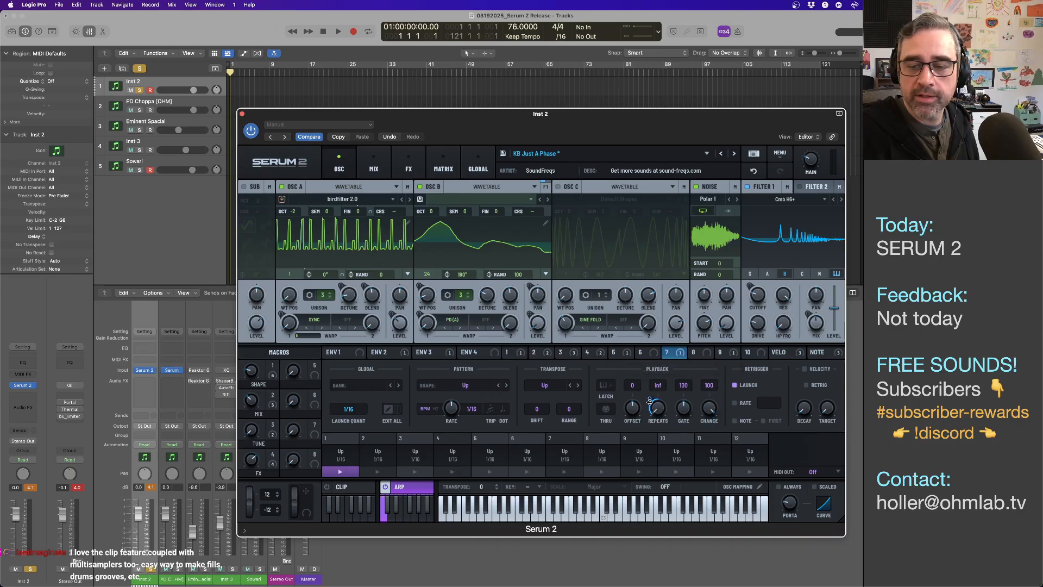
{"action": "mouse_move", "coordinate": [648, 409]}
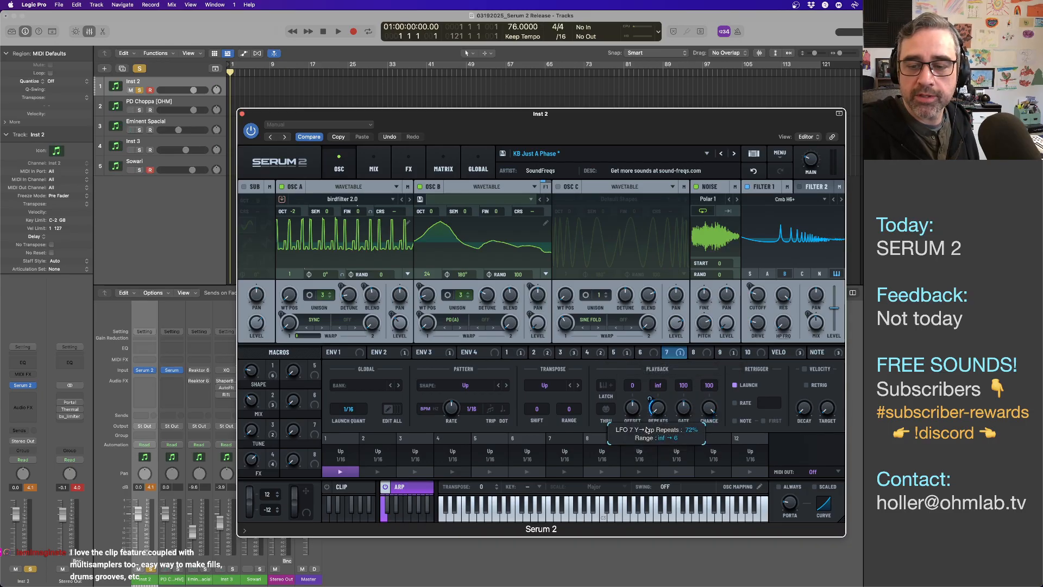
{"action": "left_click_drag", "start_coordinate": [647, 430], "coordinate": [650, 418]}
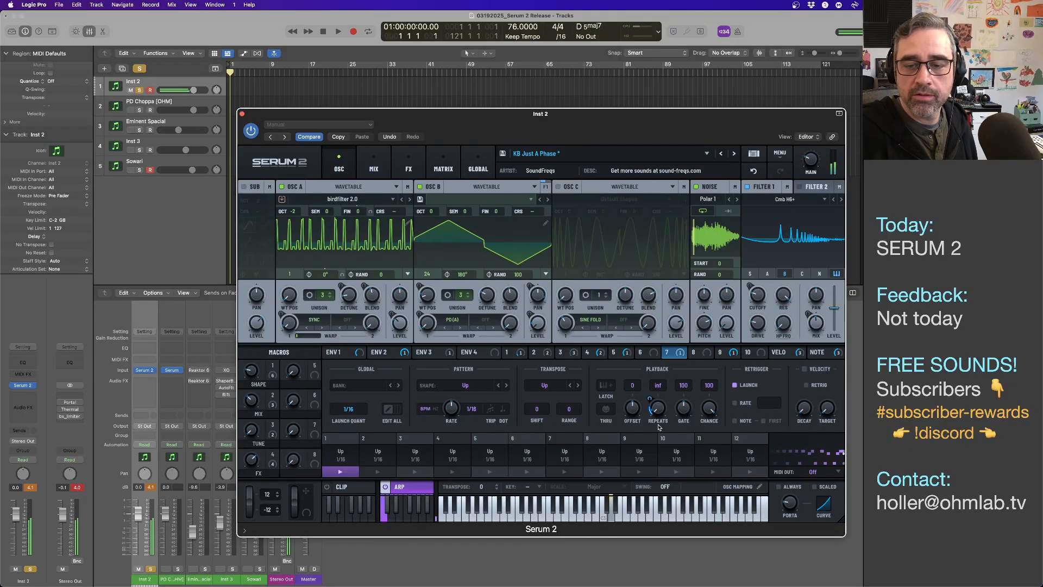
- Set the playback direction of LFO 7 to Ping Pong
{"action": "left_click", "coordinate": [666, 352]}
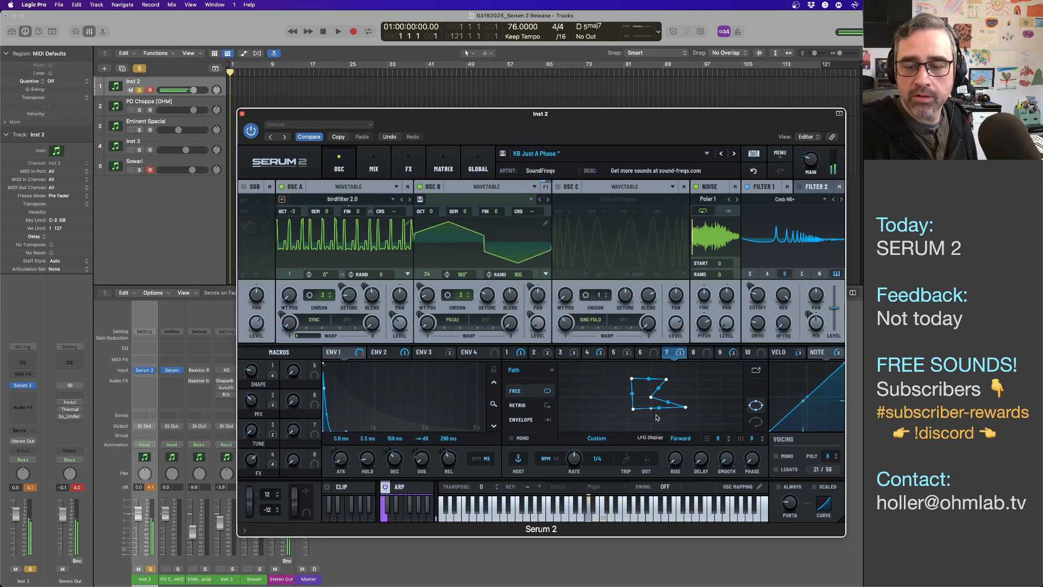
{"action": "left_click", "coordinate": [687, 438]}
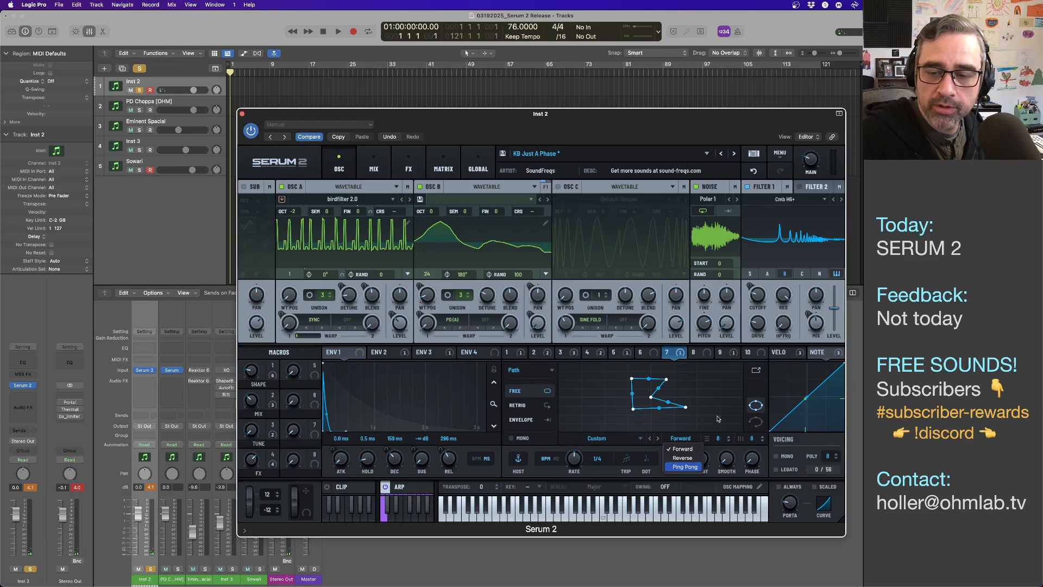
{"action": "key", "text": "Return"}
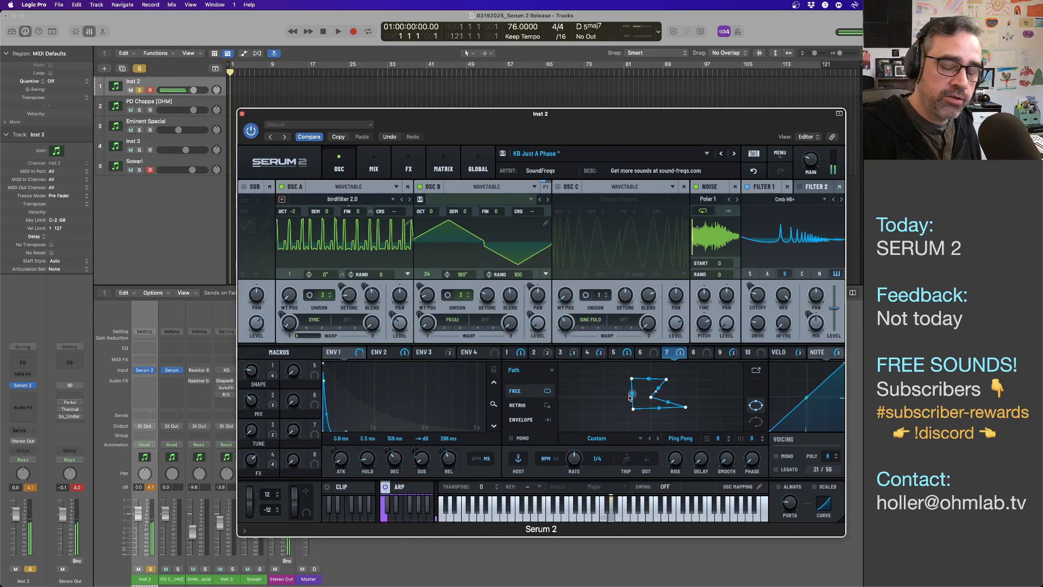
- Set the arpeggiator's key to F and its scale to Minor Pentatonic
{"action": "left_click", "coordinate": [402, 487]}
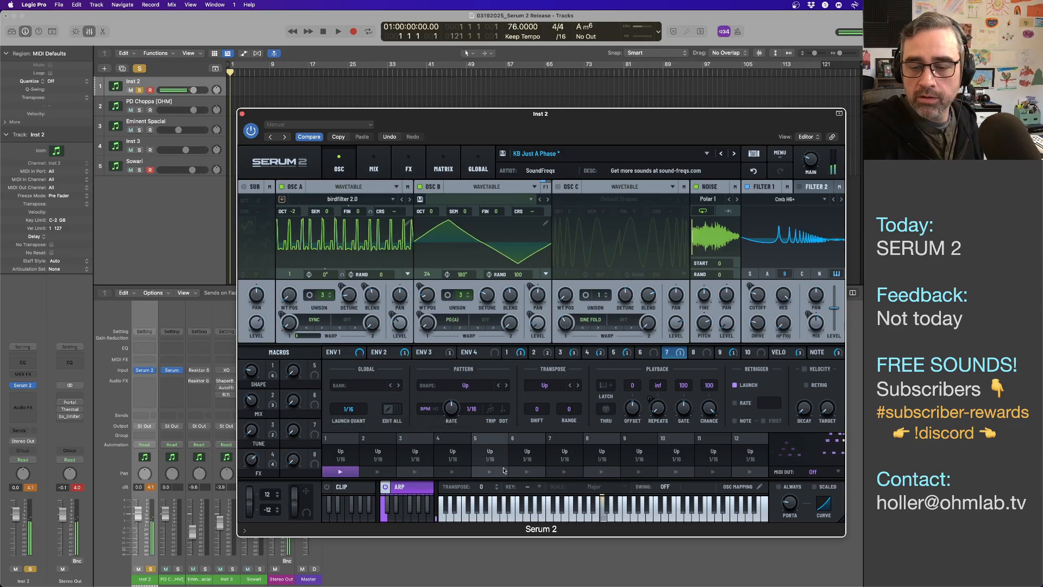
{"action": "left_click", "coordinate": [525, 489]}
{"action": "left_click", "coordinate": [524, 551]}
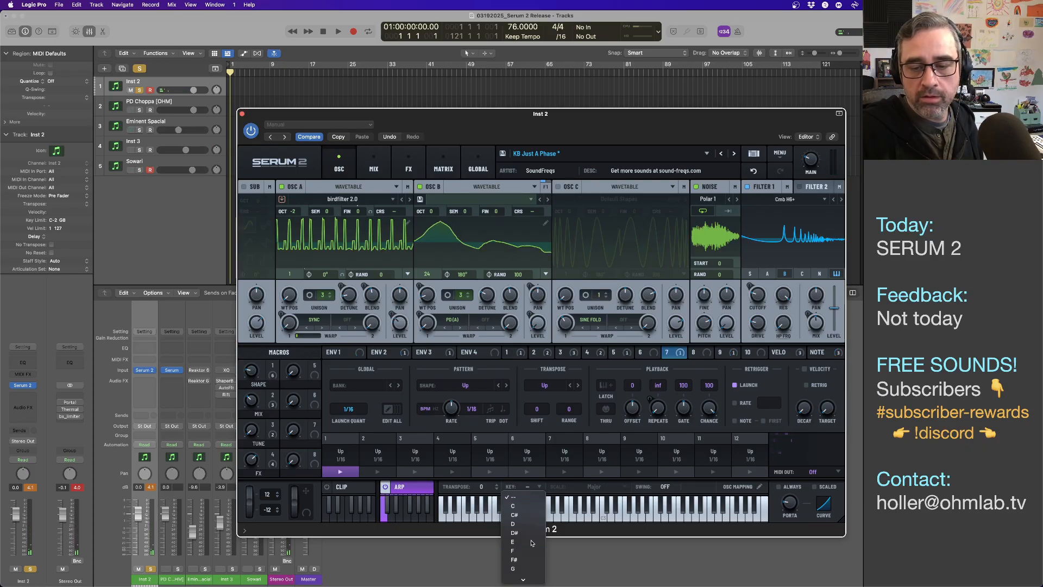
{"action": "left_click", "coordinate": [591, 487]}
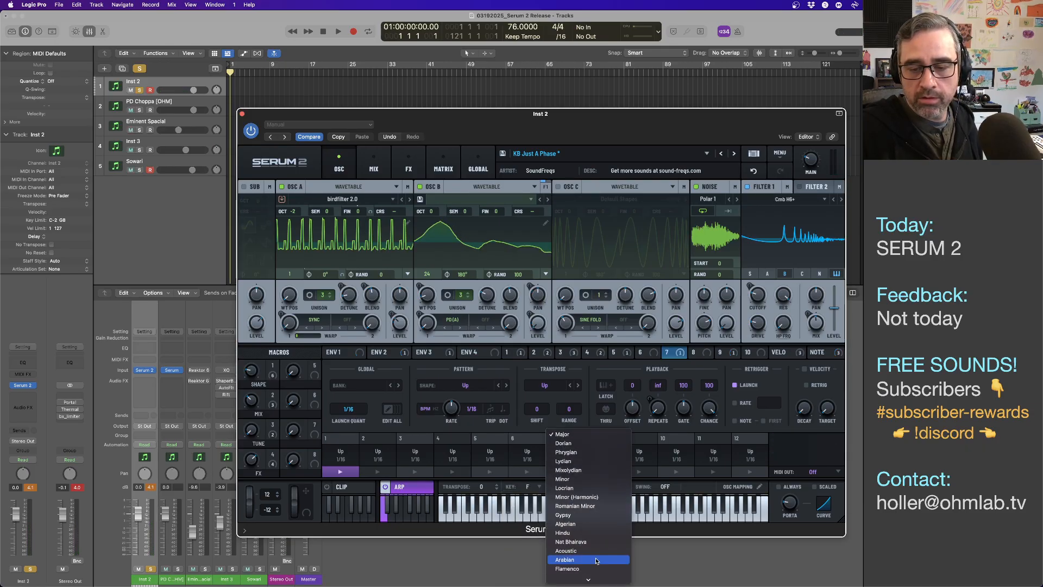
{"action": "mouse_move", "coordinate": [595, 585]}
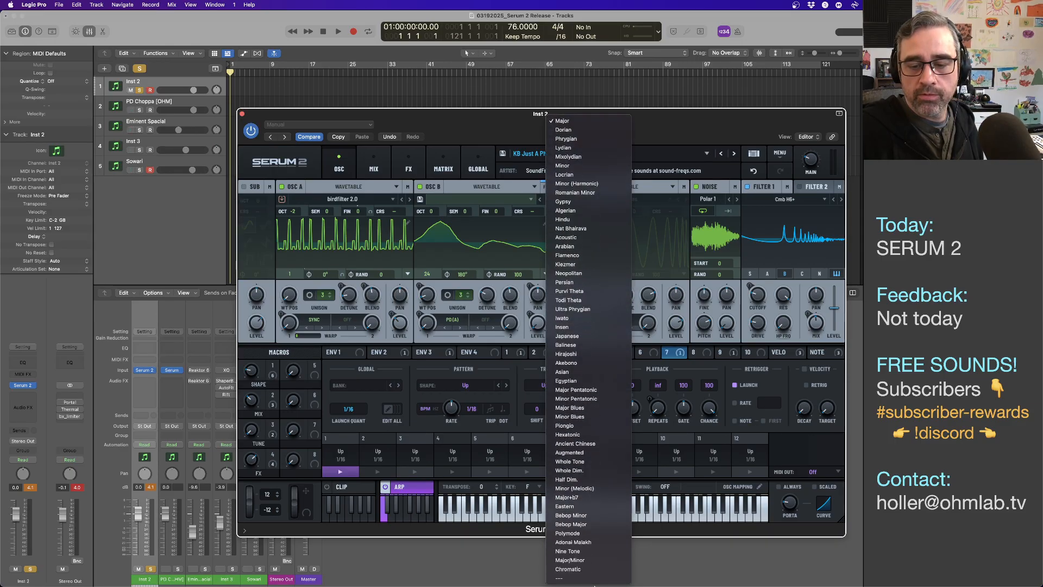
{"action": "left_click", "coordinate": [591, 400]}
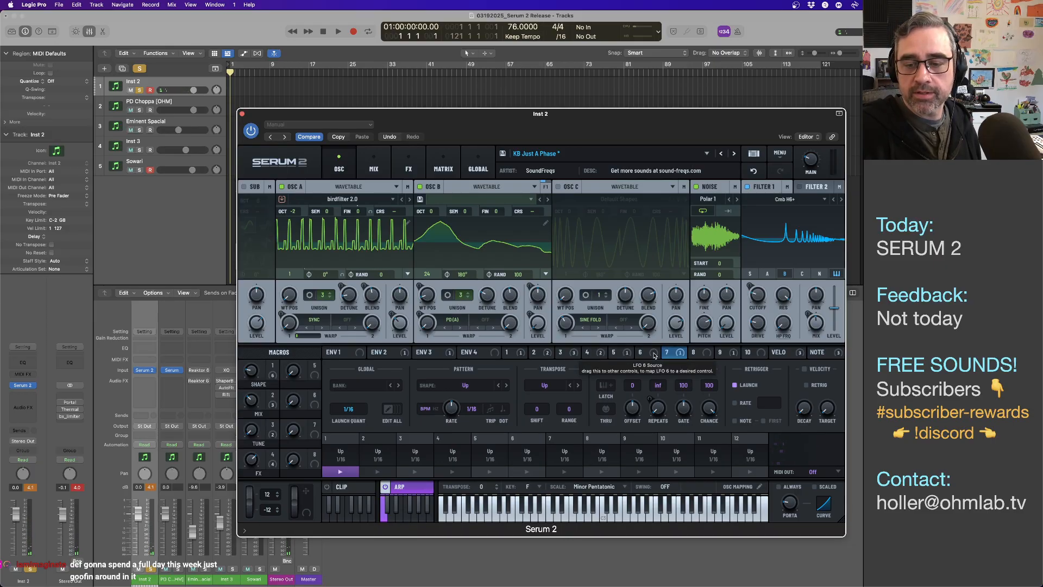
- Assign LFO 6 to the arp's Offset, try LFO rates of 1/2 and one bar, and return the rate to 1/4
{"action": "mouse_move", "coordinate": [654, 355]}
{"action": "left_mouse_down"}
{"action": "mouse_move", "coordinate": [674, 411]}
{"action": "mouse_move", "coordinate": [634, 407]}
{"action": "mouse_move", "coordinate": [626, 437]}
{"action": "left_mouse_up"}
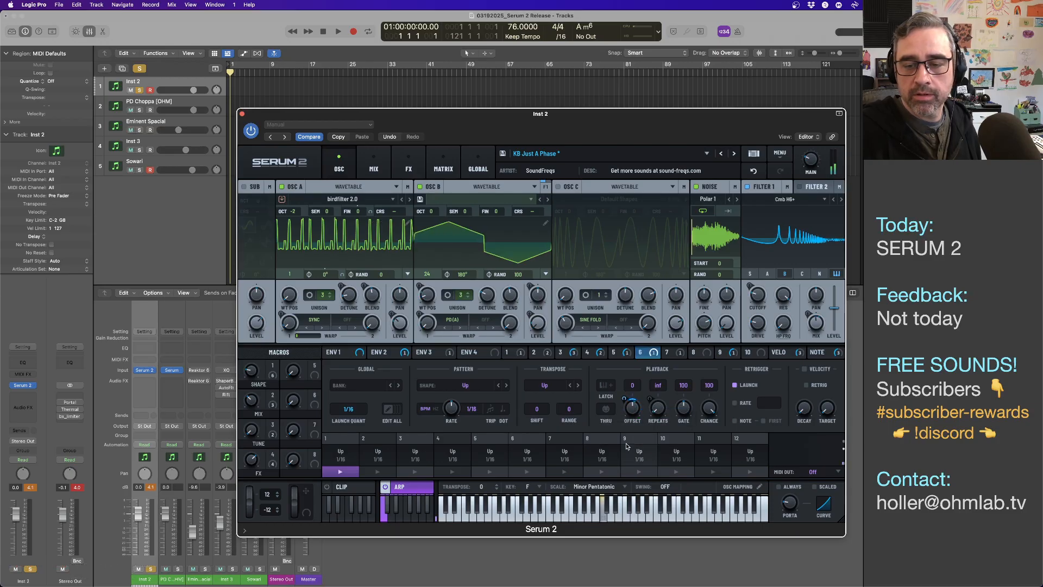
{"action": "left_click", "coordinate": [647, 354]}
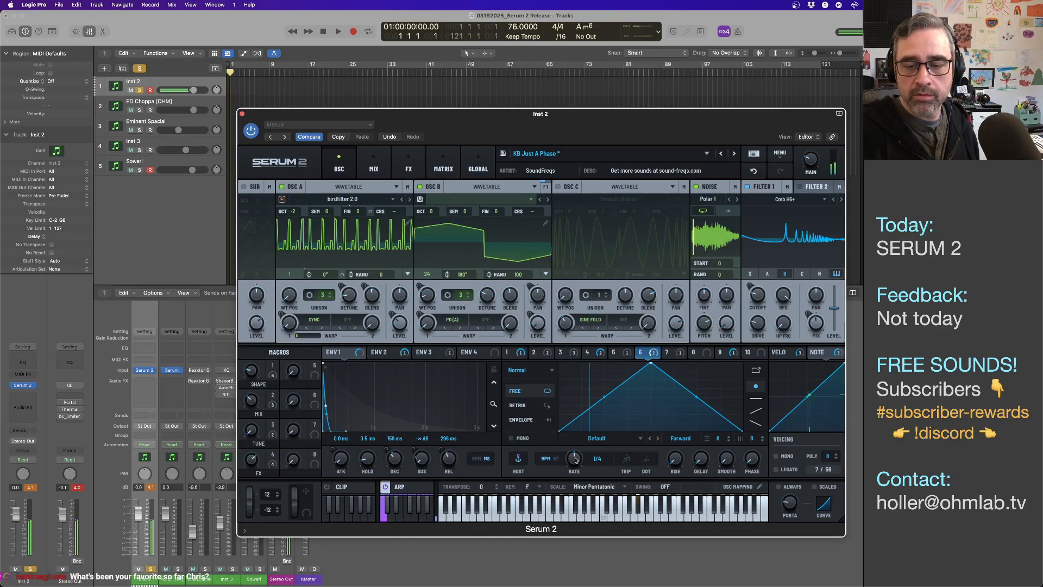
{"action": "left_click_drag", "start_coordinate": [575, 460], "coordinate": [576, 473]}
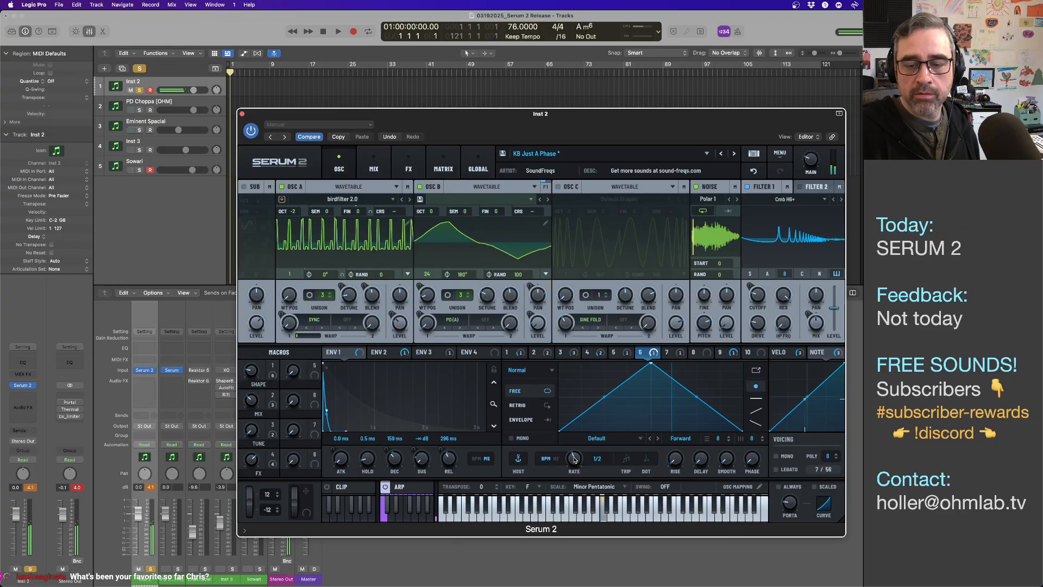
{"action": "left_click_drag", "start_coordinate": [574, 460], "coordinate": [575, 470]}
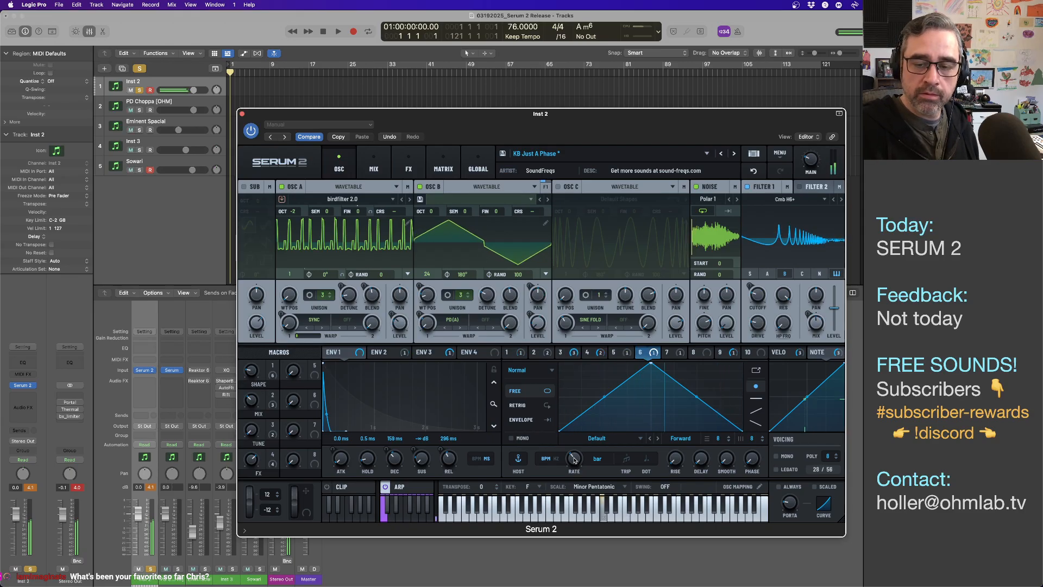
{"action": "left_click_drag", "start_coordinate": [575, 460], "coordinate": [576, 445]}
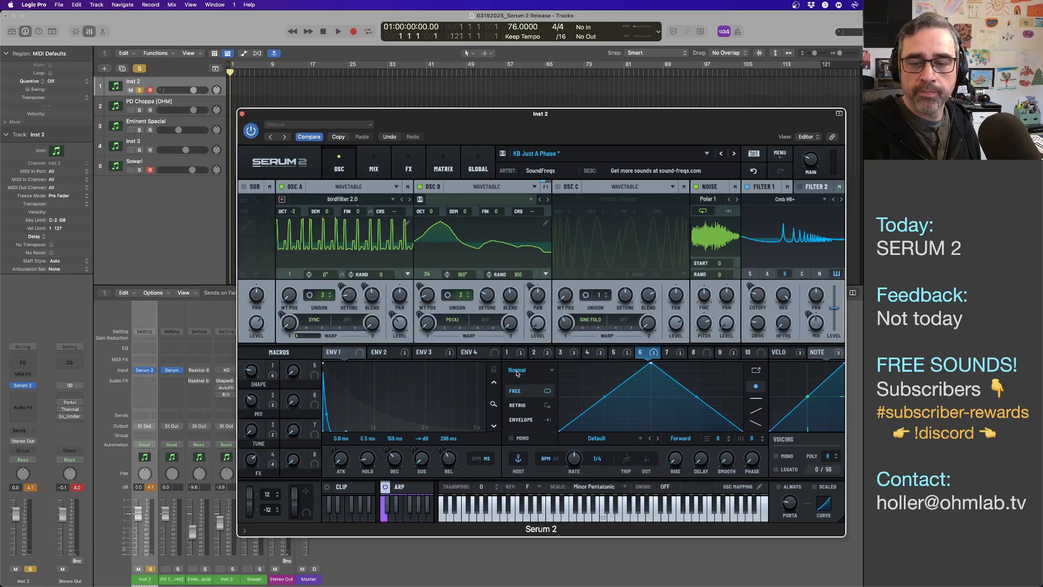
- Load the rhythmic Bar Backbeat shape into LFO 6 and set its rate to one bar
{"action": "left_click", "coordinate": [613, 440]}
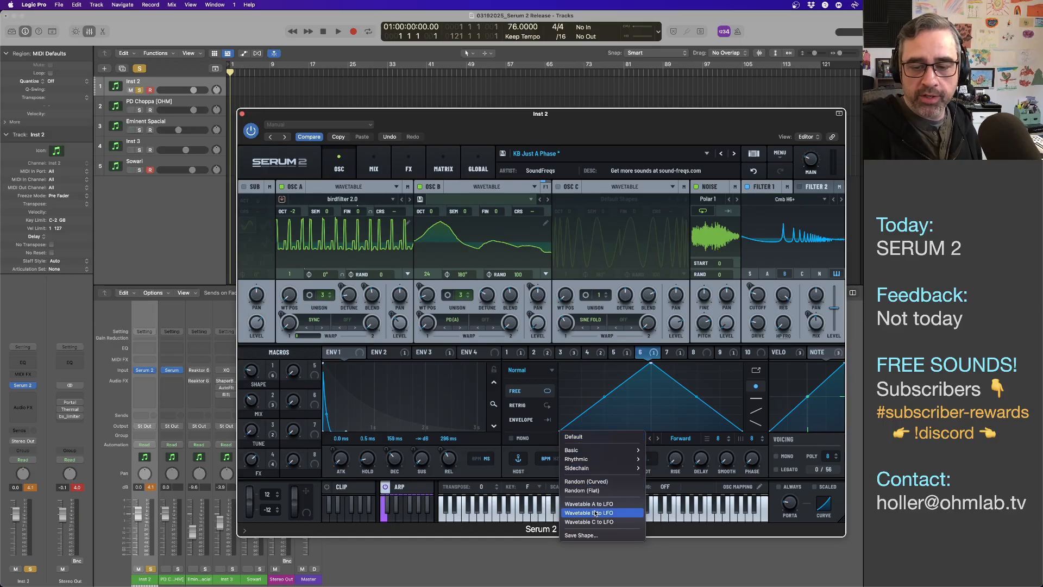
{"action": "mouse_move", "coordinate": [588, 459]}
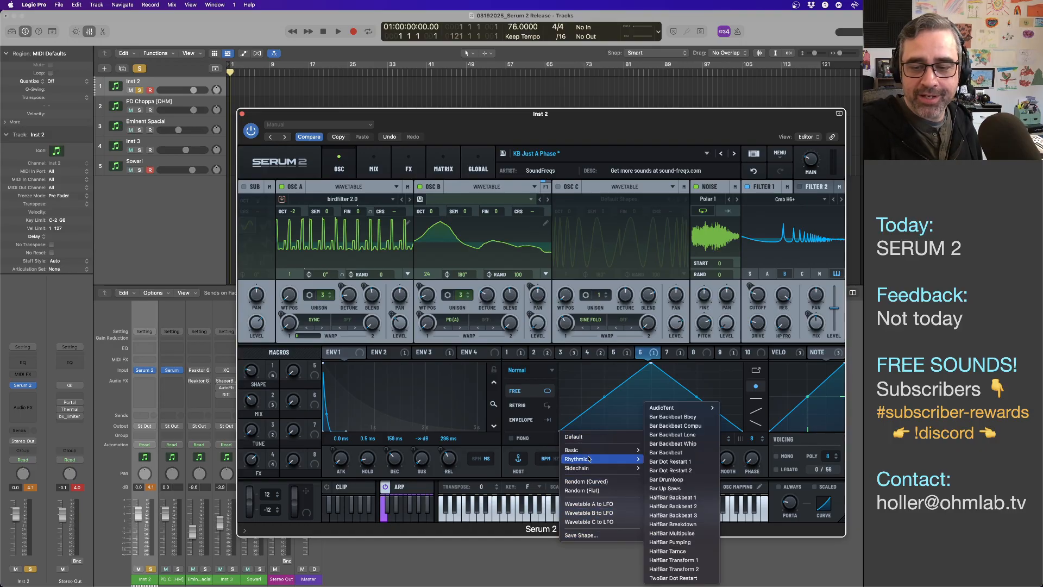
{"action": "left_click", "coordinate": [655, 453]}
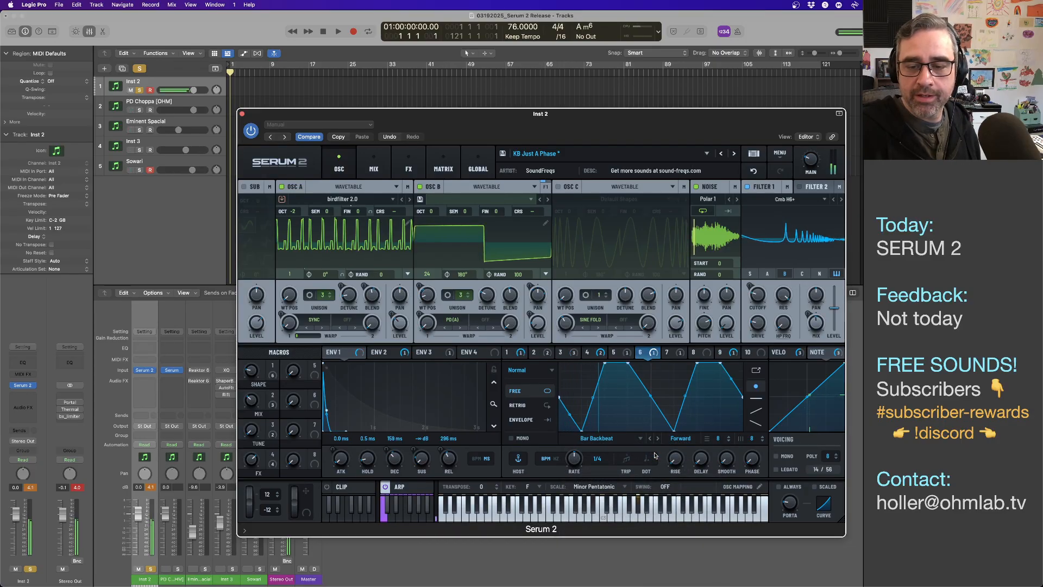
{"action": "left_click_drag", "start_coordinate": [572, 462], "coordinate": [572, 478]}
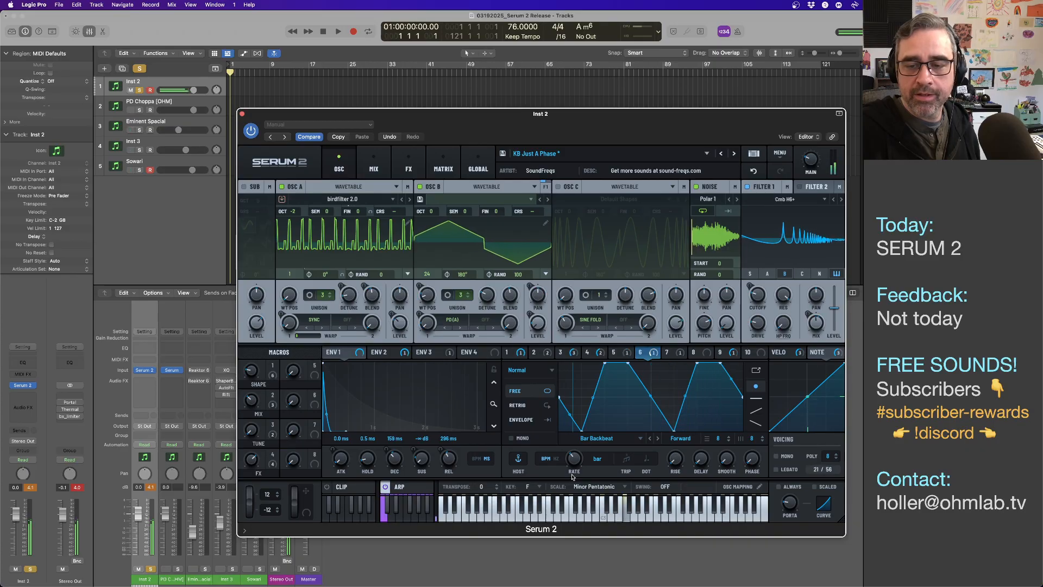
- Adjust LFO 6's modulation of the arp's Offset, also assign LFO 6 to the arp's Rate, and adjust that amount
{"action": "left_click", "coordinate": [402, 486]}
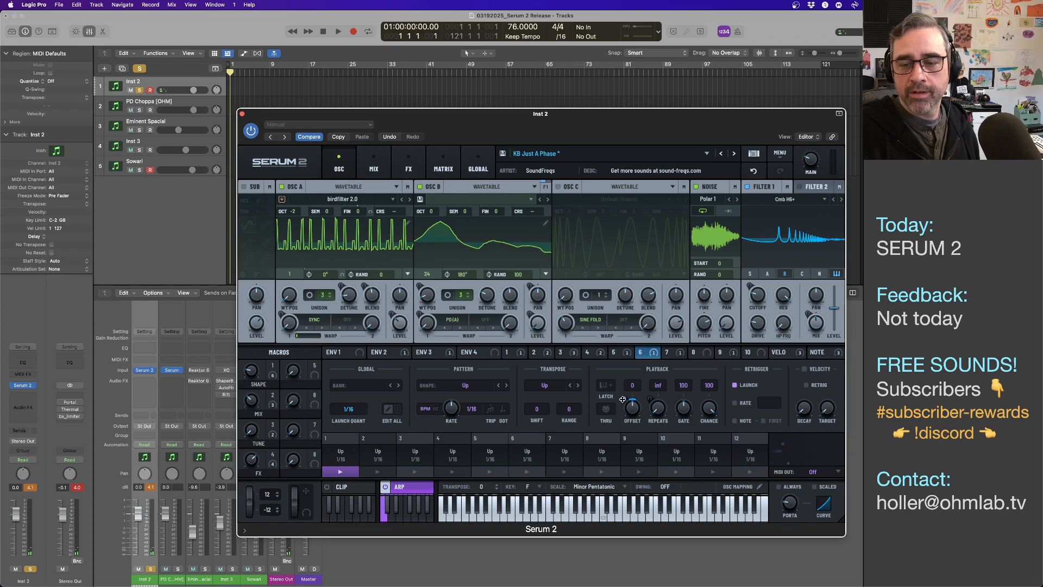
{"action": "left_click_drag", "start_coordinate": [623, 399], "coordinate": [623, 391]}
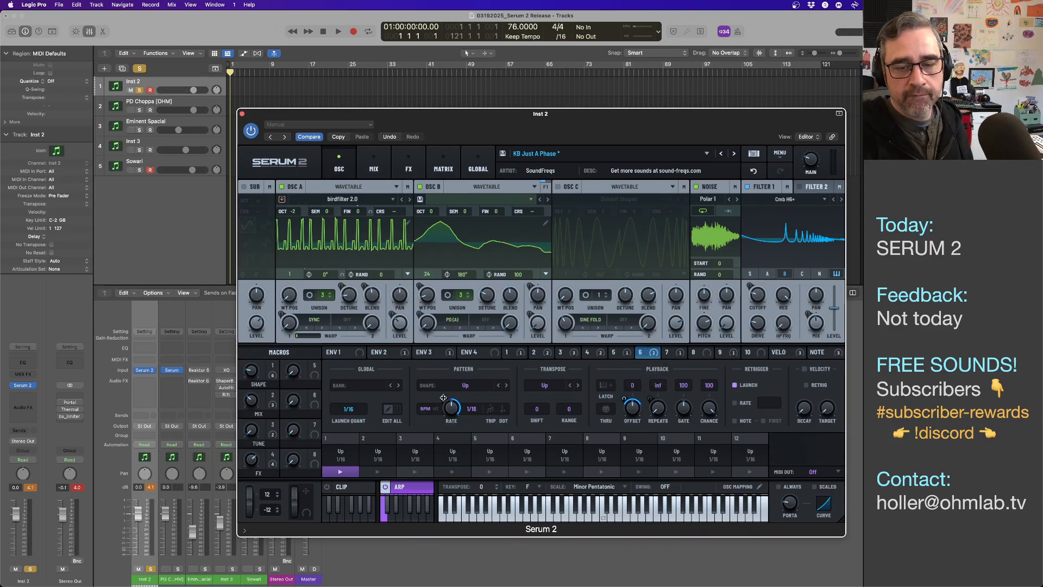
{"action": "left_click_drag", "start_coordinate": [443, 398], "coordinate": [441, 451]}
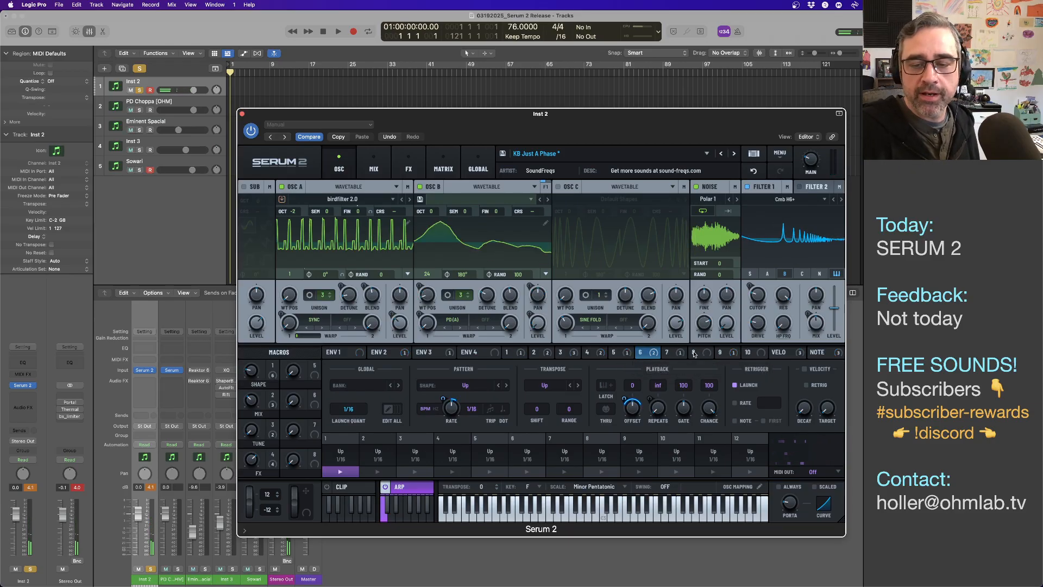
- Try LFO 8 on the arp's transpose Shift with the key off and back at F, and remove that modulation
{"action": "left_click_drag", "start_coordinate": [694, 354], "coordinate": [546, 465]}
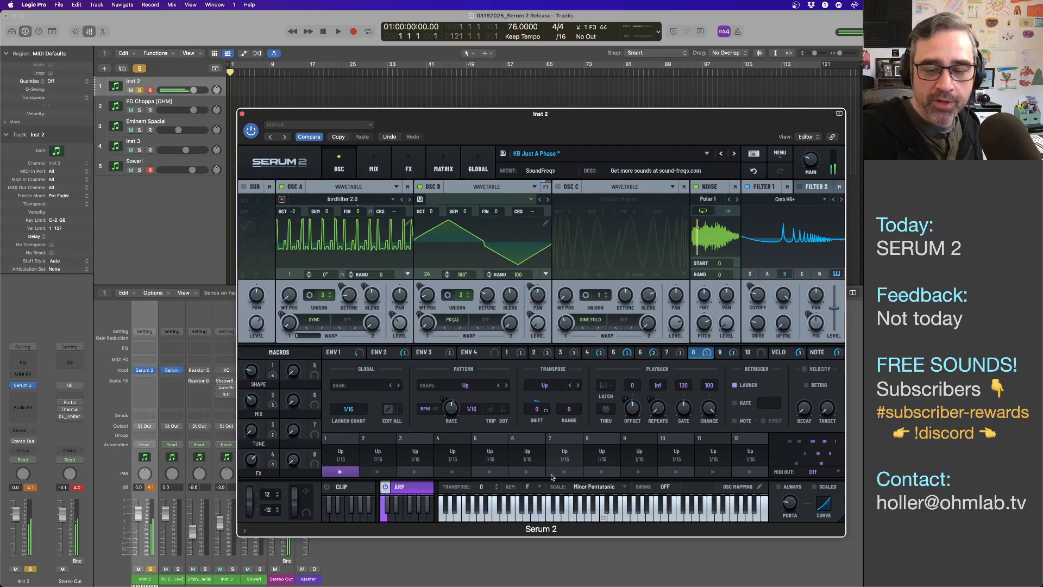
{"action": "left_click", "coordinate": [538, 488]}
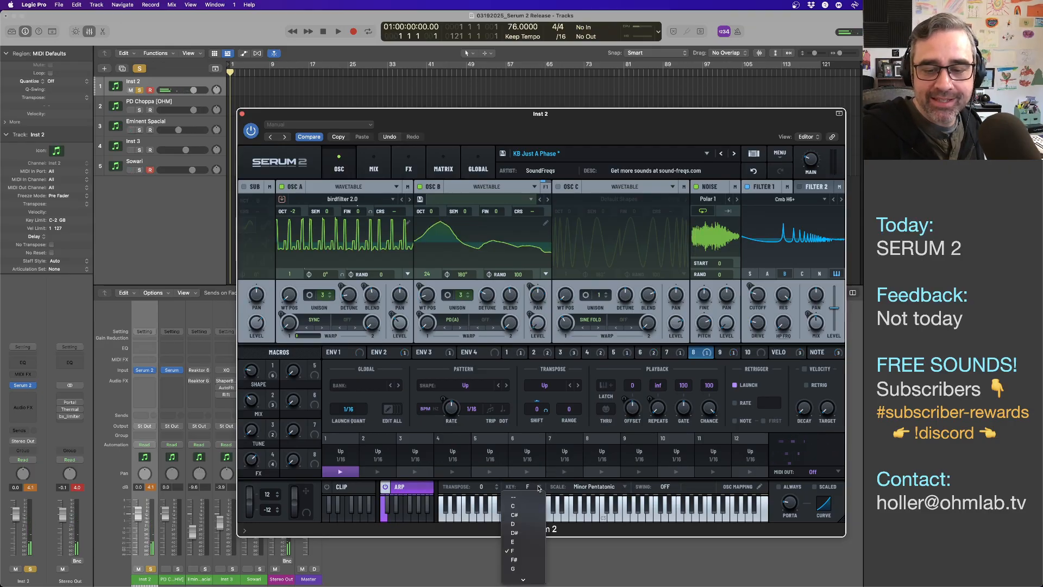
{"action": "left_click", "coordinate": [525, 498]}
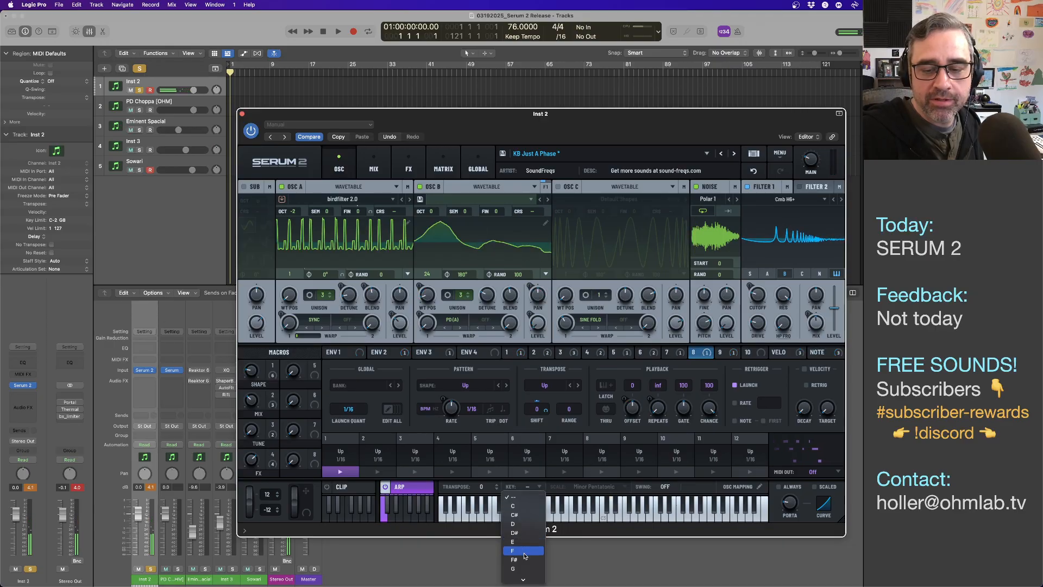
{"action": "left_click", "coordinate": [535, 551]}
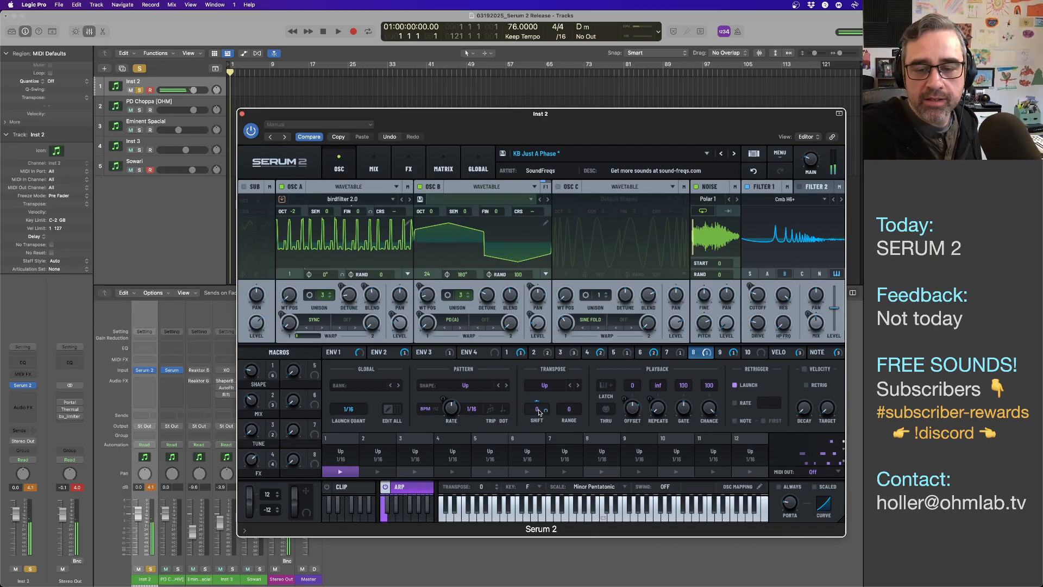
{"action": "right_click", "coordinate": [546, 411]}
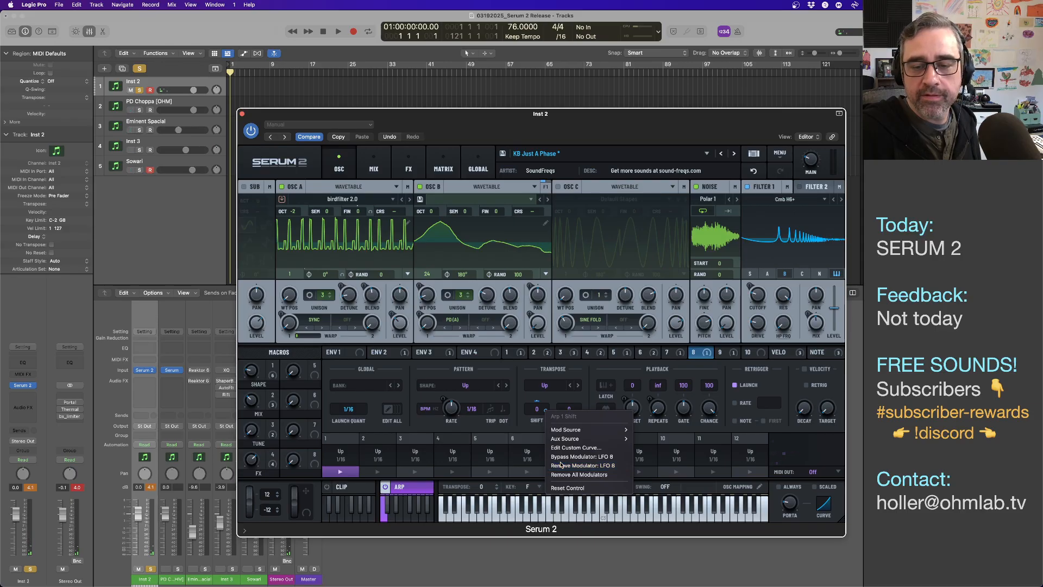
{"action": "left_click", "coordinate": [560, 465]}
- Assign LFO 8 to the arp's transpose Range and set LFO 8's rate to 1/2
{"action": "left_click_drag", "start_coordinate": [698, 354], "coordinate": [688, 416]}
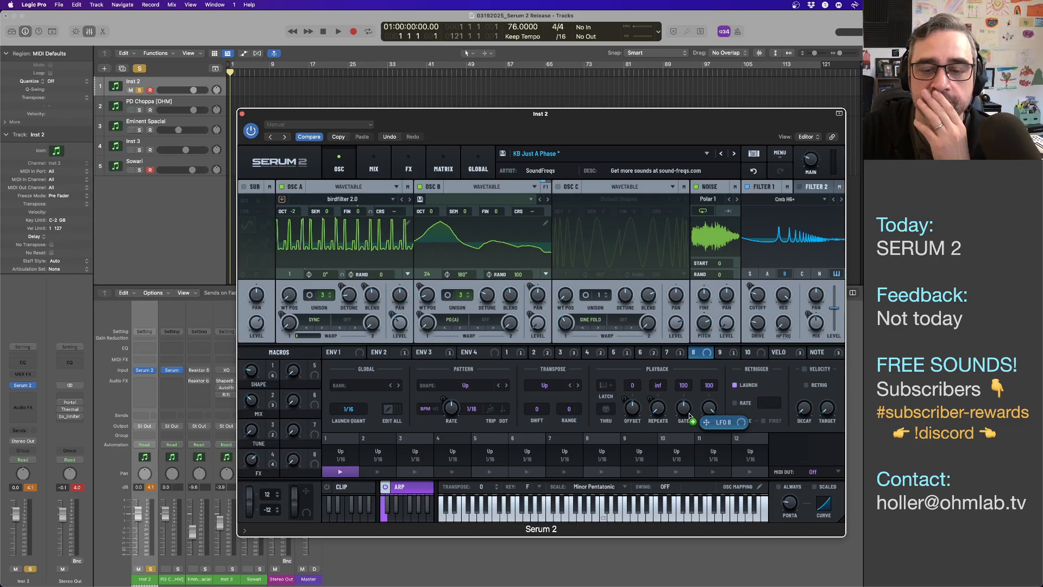
{"action": "left_click_drag", "start_coordinate": [689, 416], "coordinate": [544, 410]}
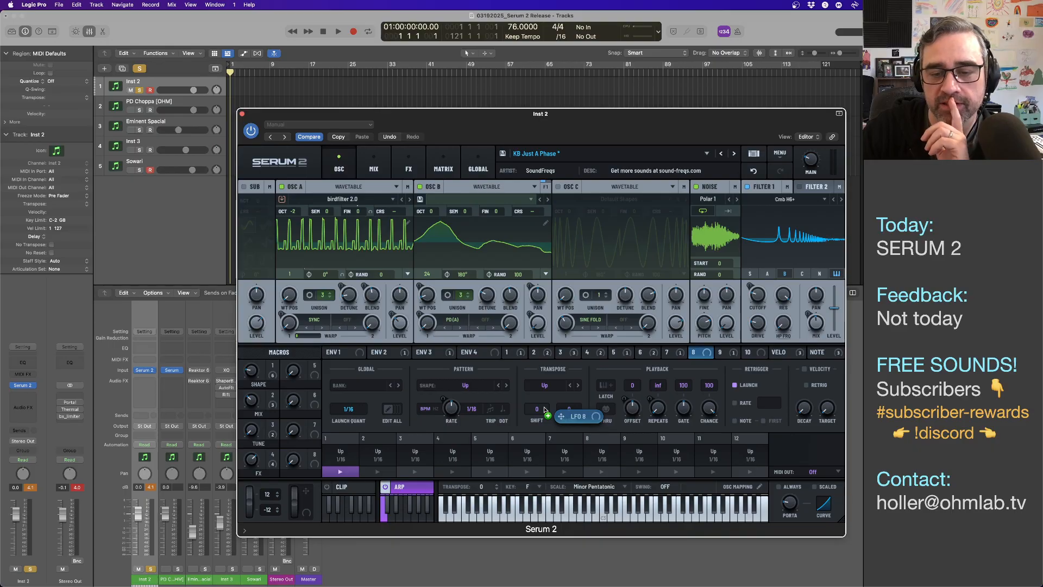
{"action": "left_click_drag", "start_coordinate": [544, 410], "coordinate": [578, 412]}
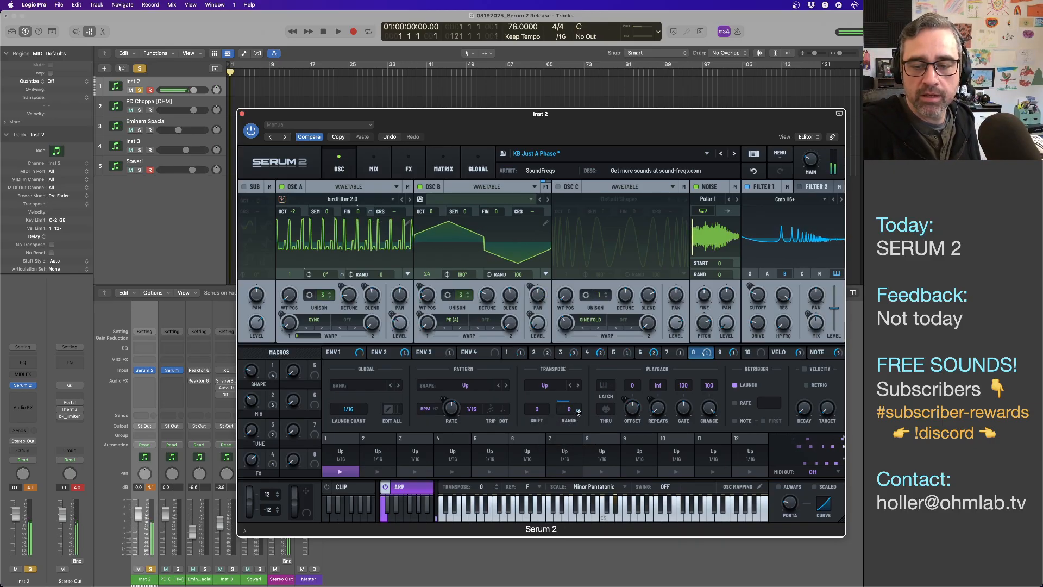
{"action": "left_click", "coordinate": [694, 352]}
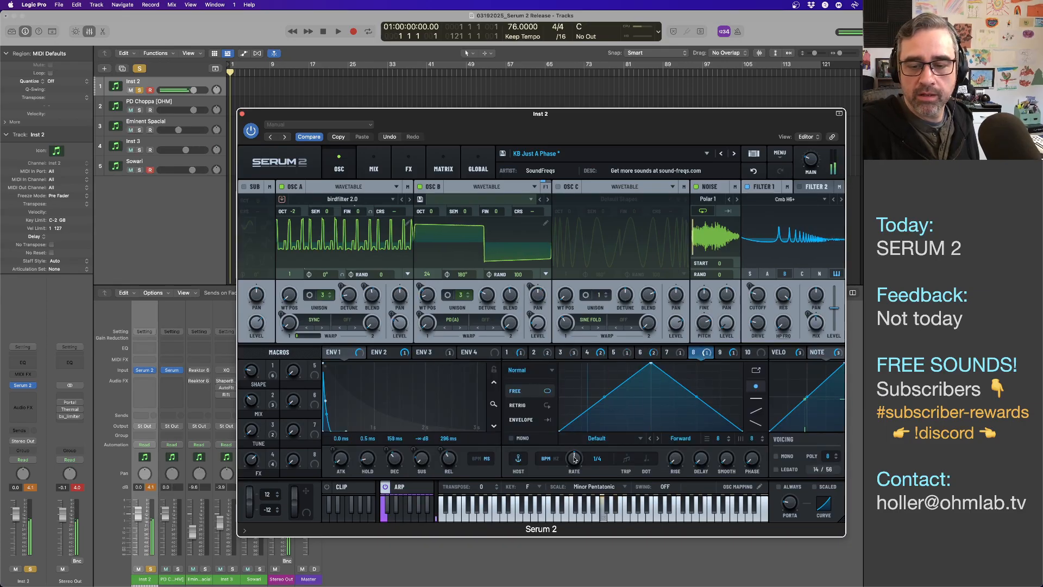
{"action": "left_click_drag", "start_coordinate": [574, 460], "coordinate": [574, 470]}
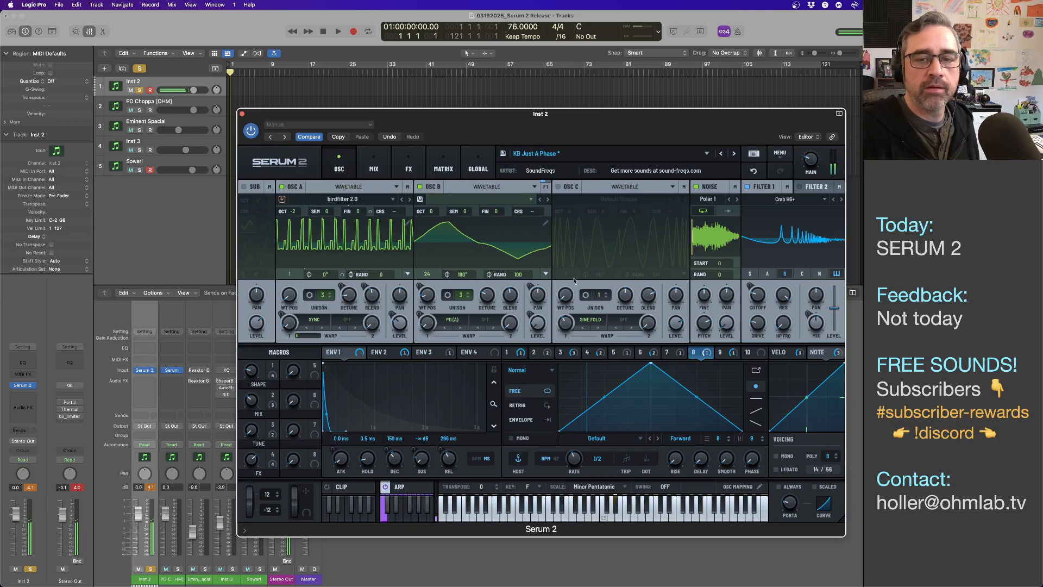
- Raise the main volume and adjust the Tune and Shape macros to vary the arpeggiated sound
{"action": "mouse_move", "coordinate": [255, 370]}
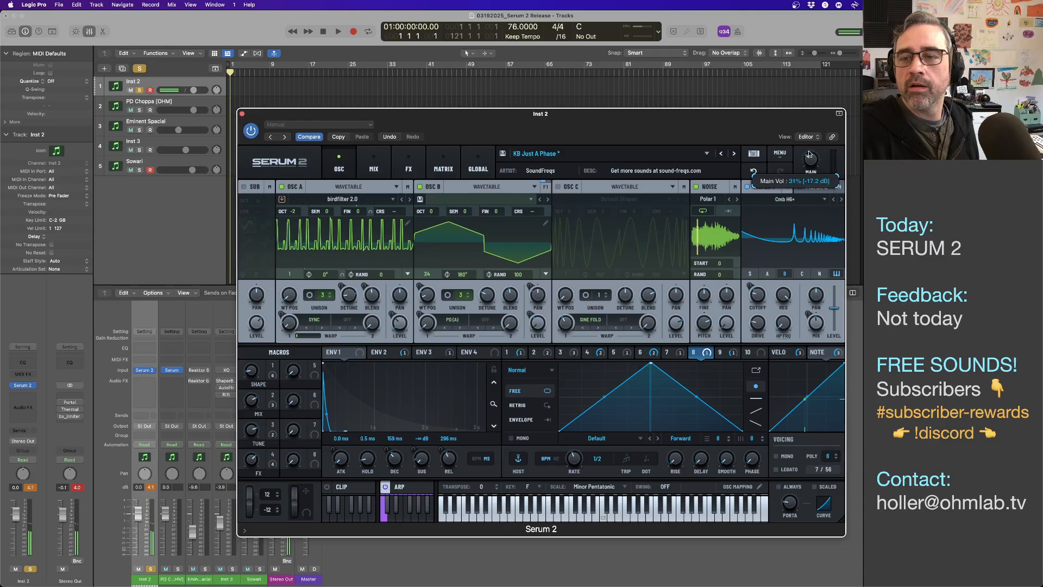
{"action": "left_click_drag", "start_coordinate": [809, 154], "coordinate": [808, 137]}
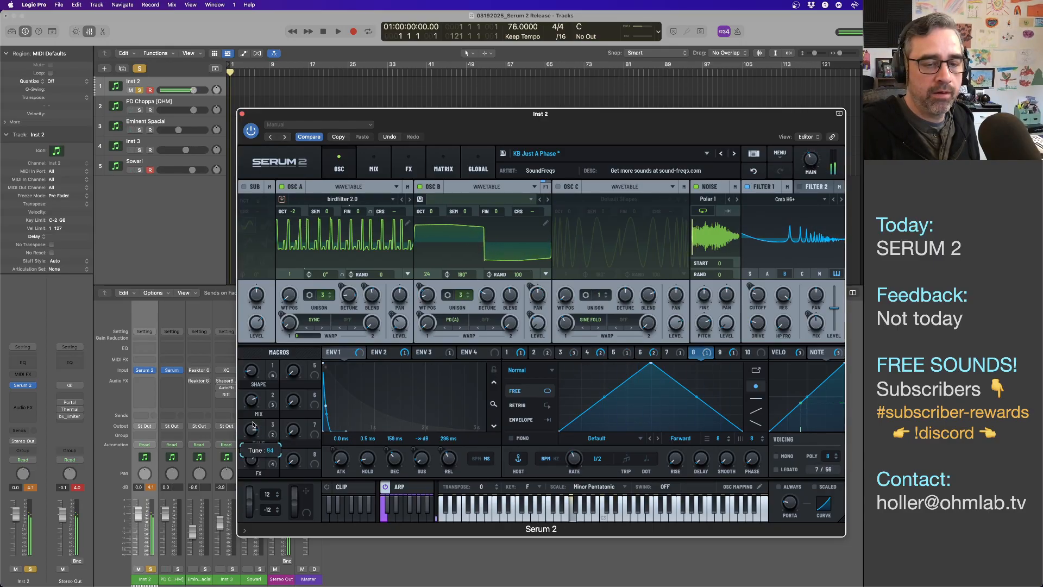
{"action": "mouse_move", "coordinate": [252, 424]}
{"action": "left_mouse_down"}
{"action": "mouse_move", "coordinate": [253, 441]}
{"action": "mouse_move", "coordinate": [252, 431]}
{"action": "left_mouse_up"}
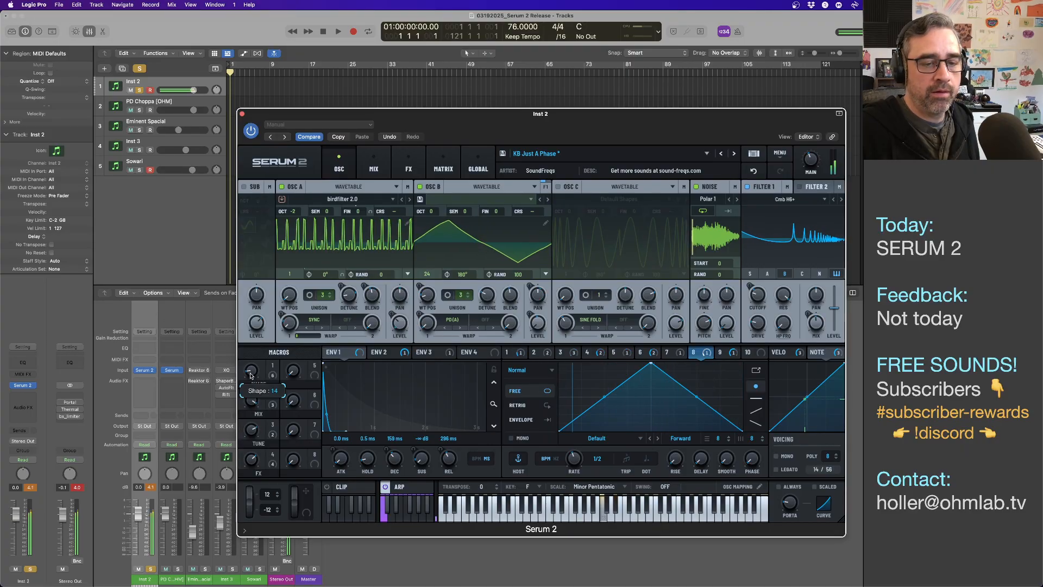
{"action": "left_click_drag", "start_coordinate": [251, 375], "coordinate": [253, 402]}
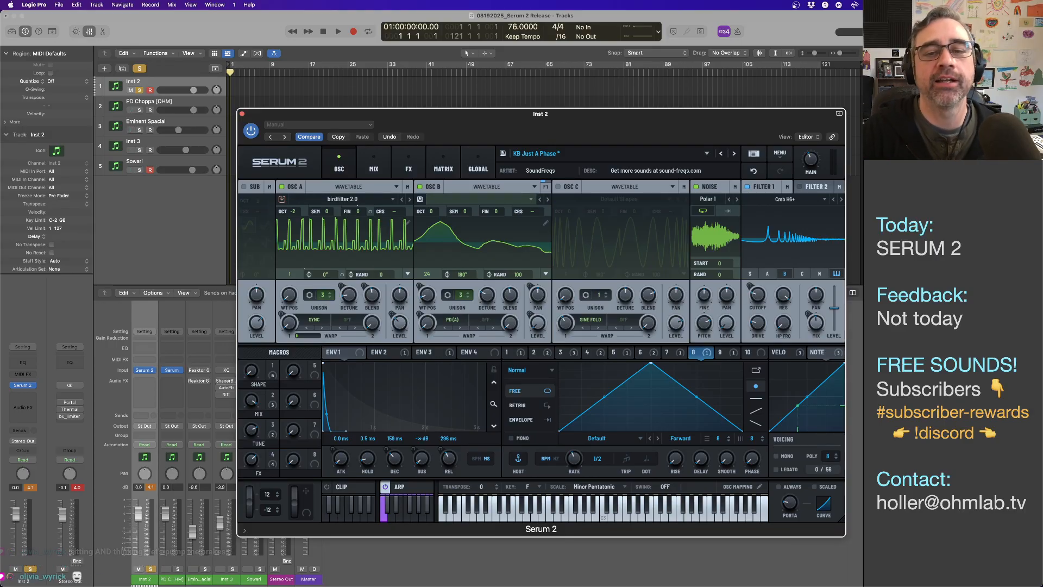
- Initialize the preset and switch oscillator A to Granular
{"action": "left_click", "coordinate": [780, 153]}
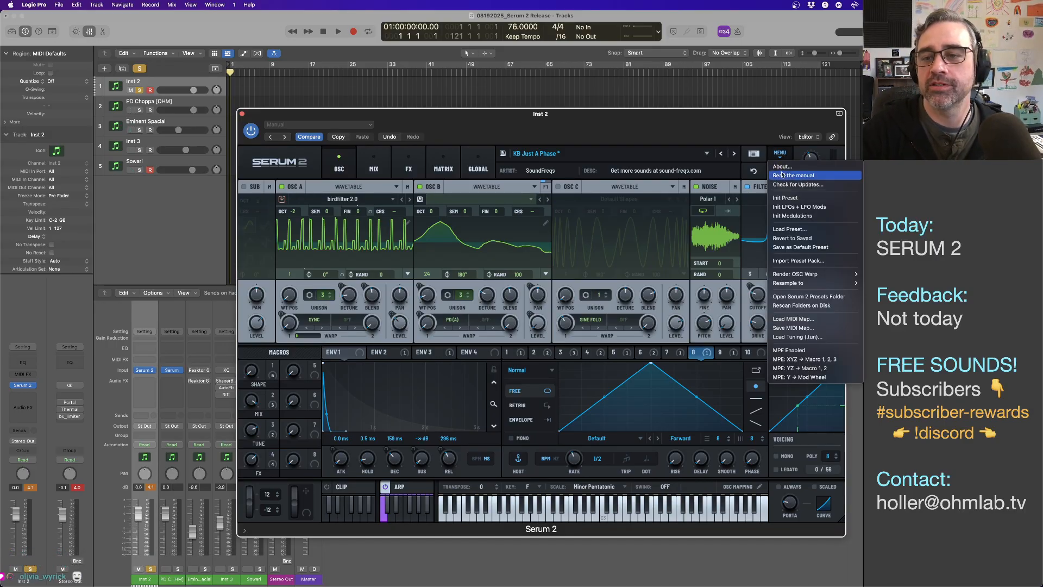
{"action": "left_click", "coordinate": [461, 159]}
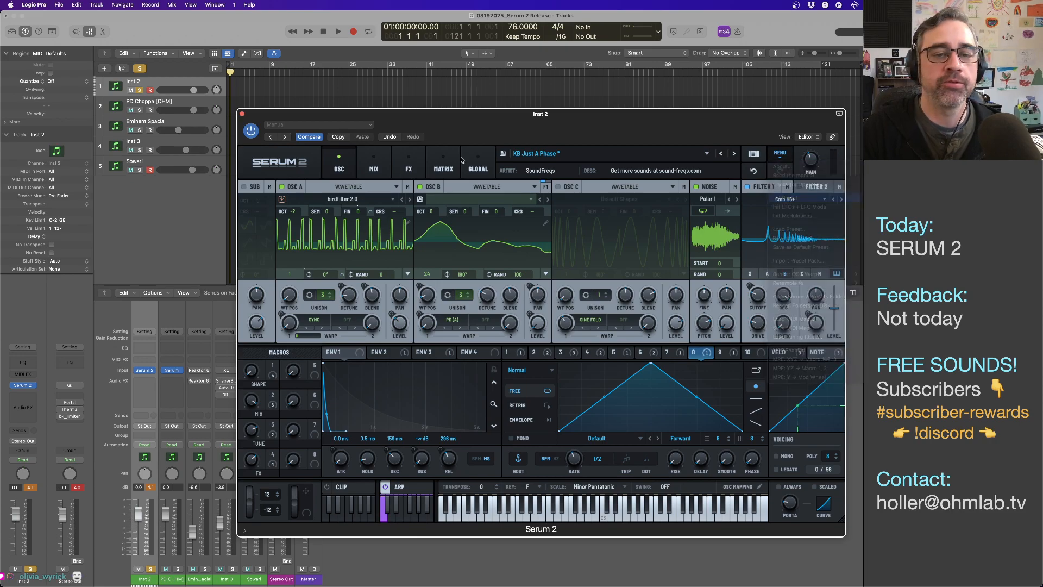
{"action": "left_click", "coordinate": [348, 186]}
{"action": "left_click", "coordinate": [343, 225]}
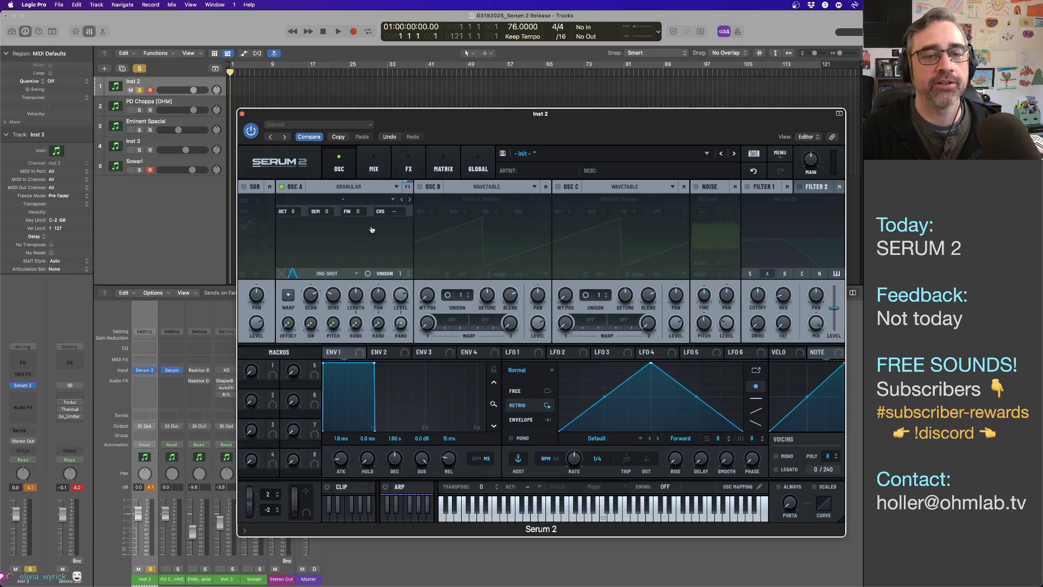
- Start loading a sample into oscillator A and browse to OhmLab's Sound Packs > Samples folder
{"action": "left_click", "coordinate": [348, 201]}
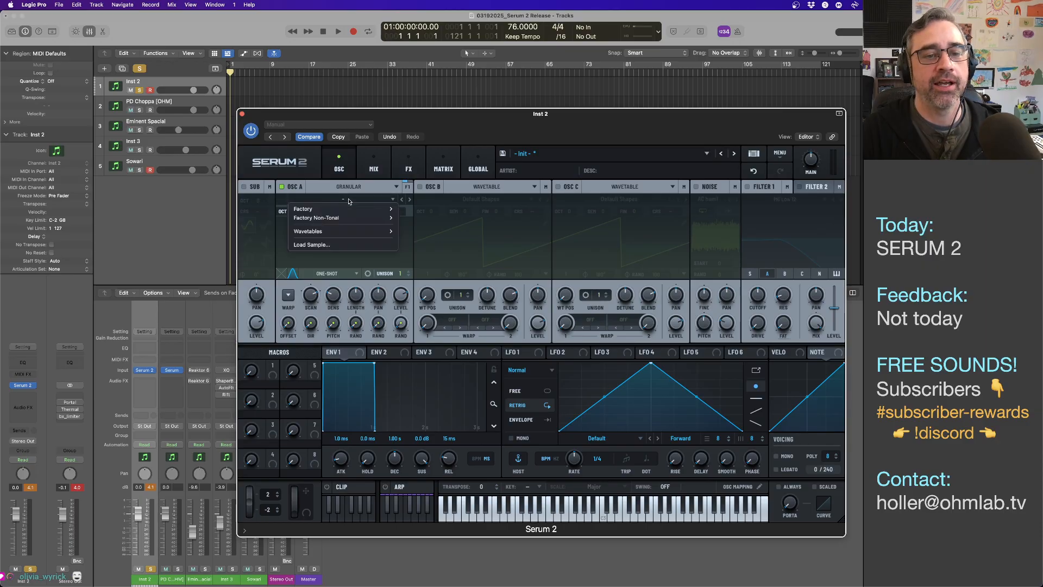
{"action": "left_click", "coordinate": [328, 246]}
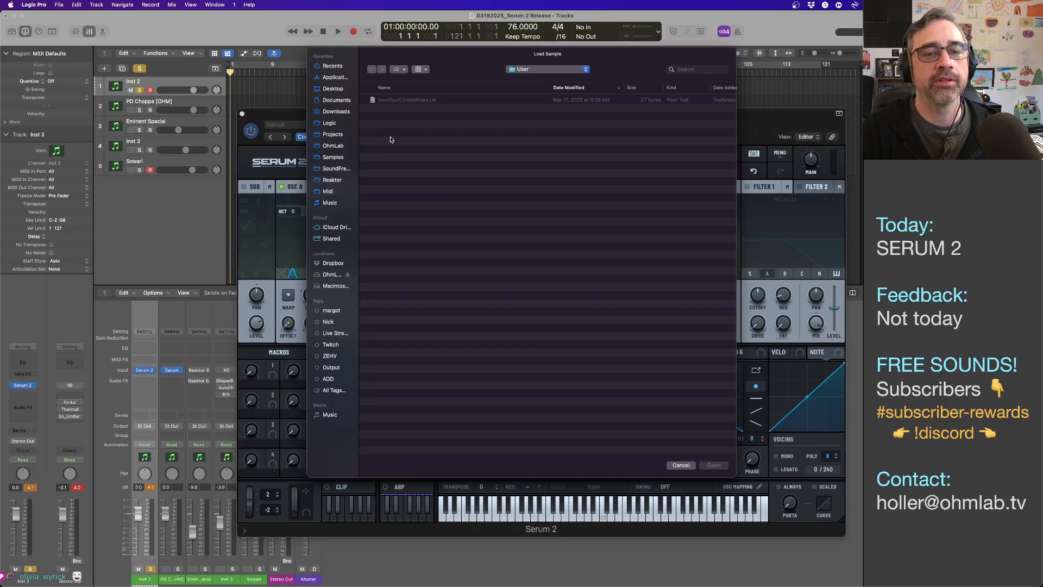
{"action": "left_click", "coordinate": [339, 157]}
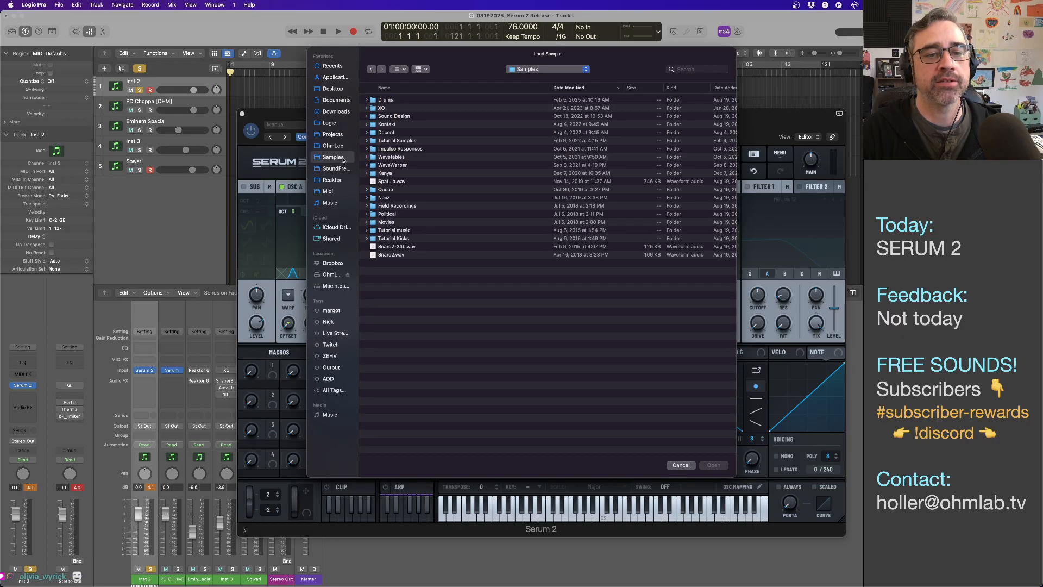
{"action": "left_click", "coordinate": [342, 145]}
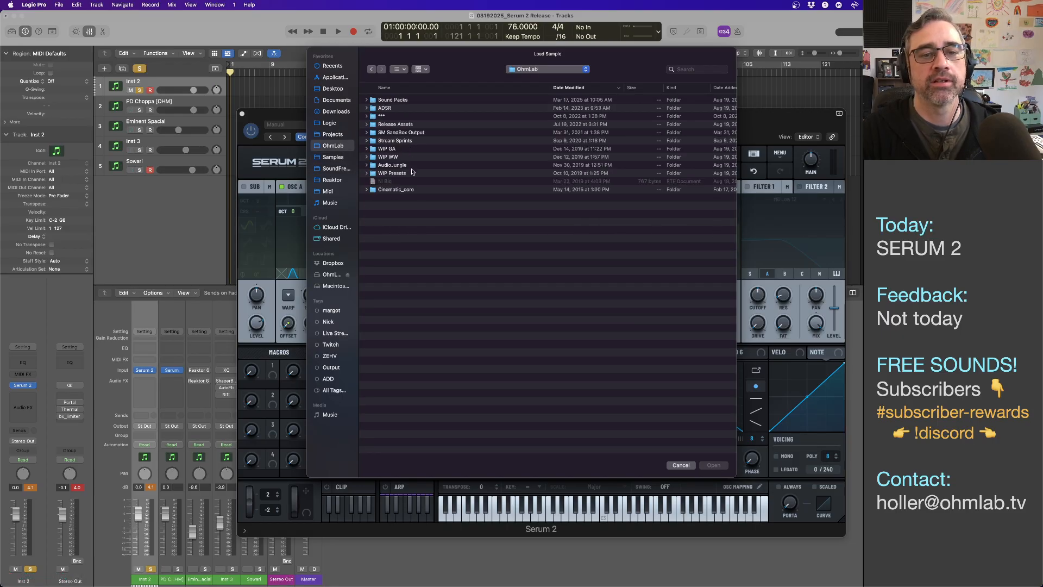
{"action": "left_click", "coordinate": [407, 100]}
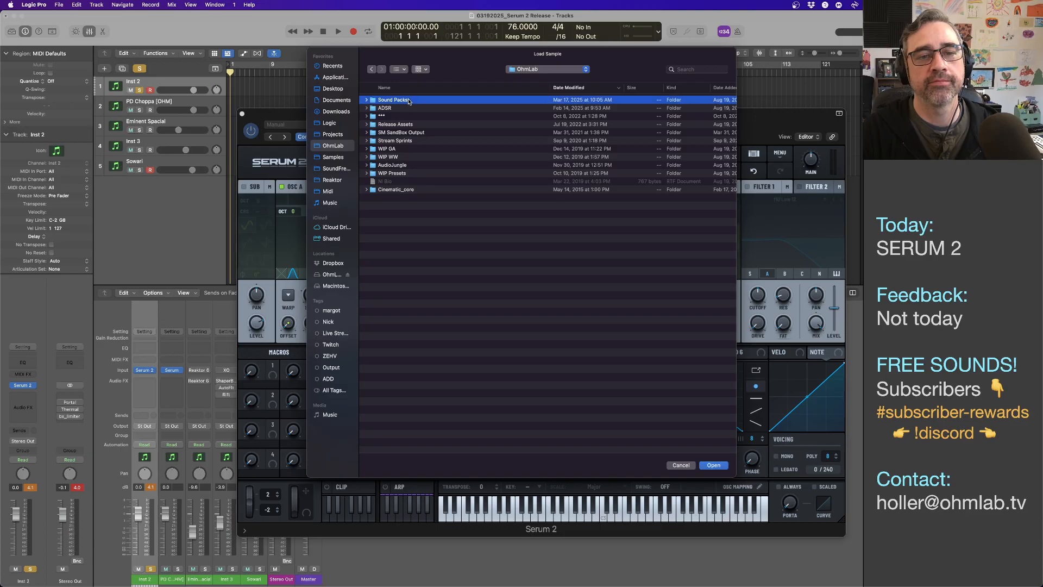
{"action": "double_click", "coordinate": [407, 101]}
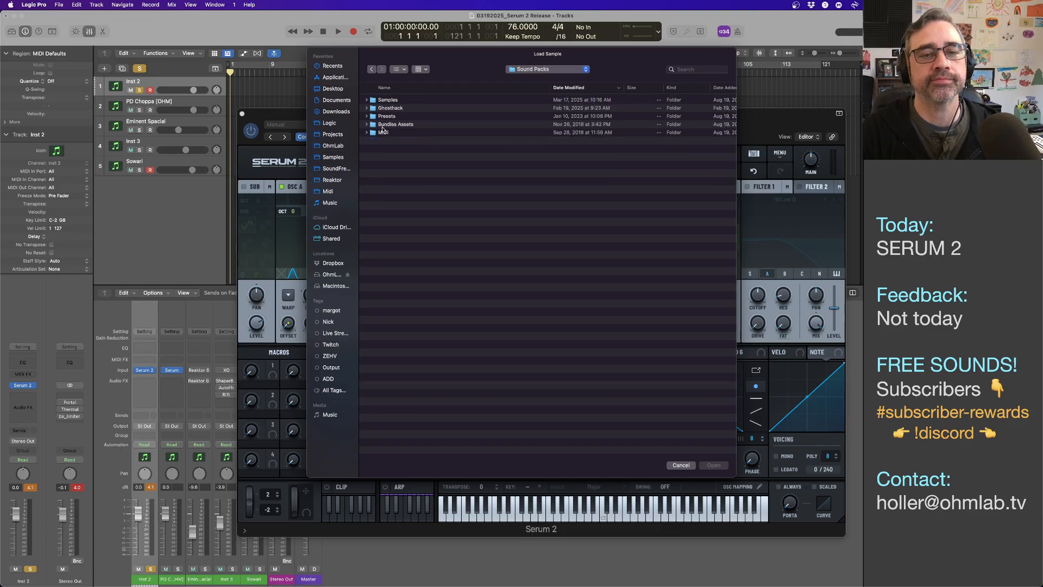
{"action": "double_click", "coordinate": [382, 100]}
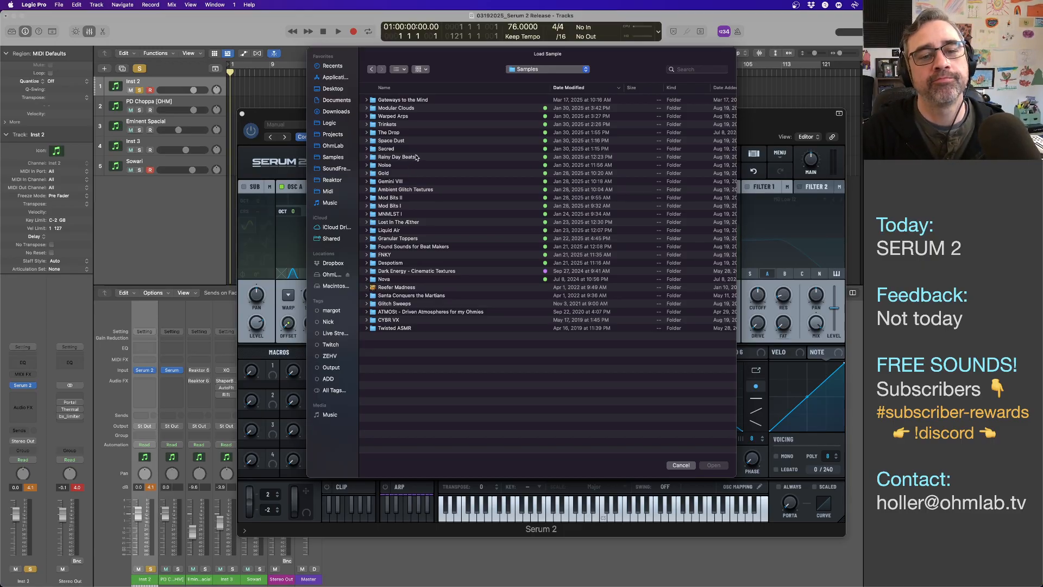
- Preview "MC01_Modular Synth_68bpm_keyC_Melodic 32nds 02.wav" from the Modular Clouds LANDR loops and load it into oscillator A
{"action": "left_click", "coordinate": [367, 108]}
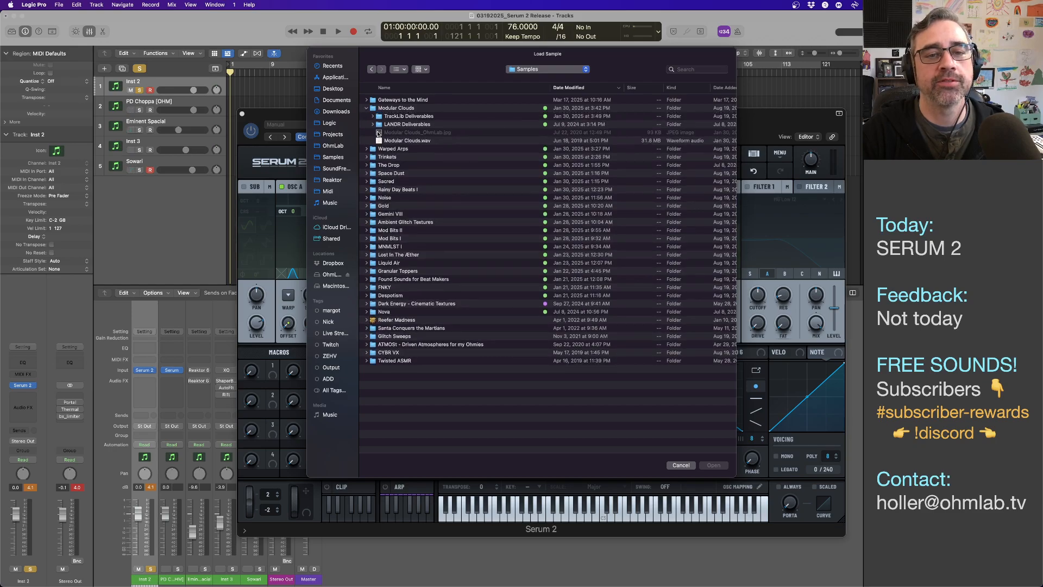
{"action": "left_click", "coordinate": [373, 124]}
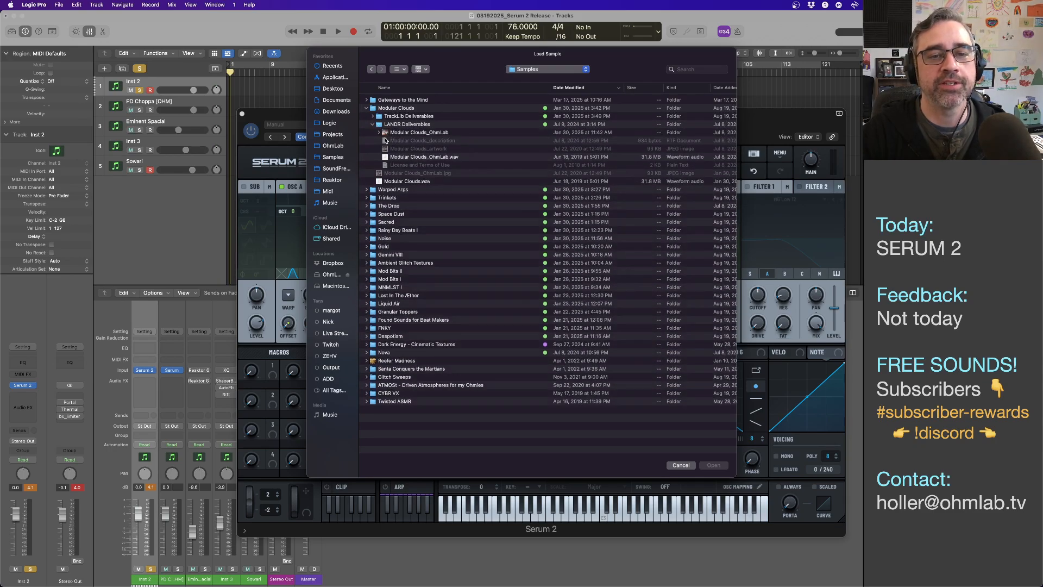
{"action": "left_click", "coordinate": [379, 132]}
{"action": "left_click", "coordinate": [384, 140]}
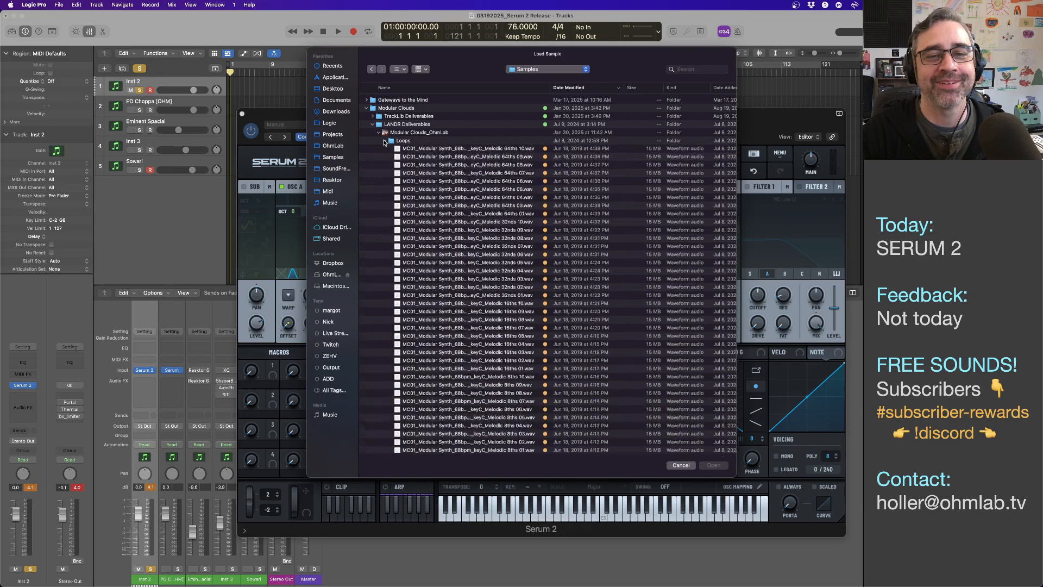
{"action": "left_click", "coordinate": [480, 303]}
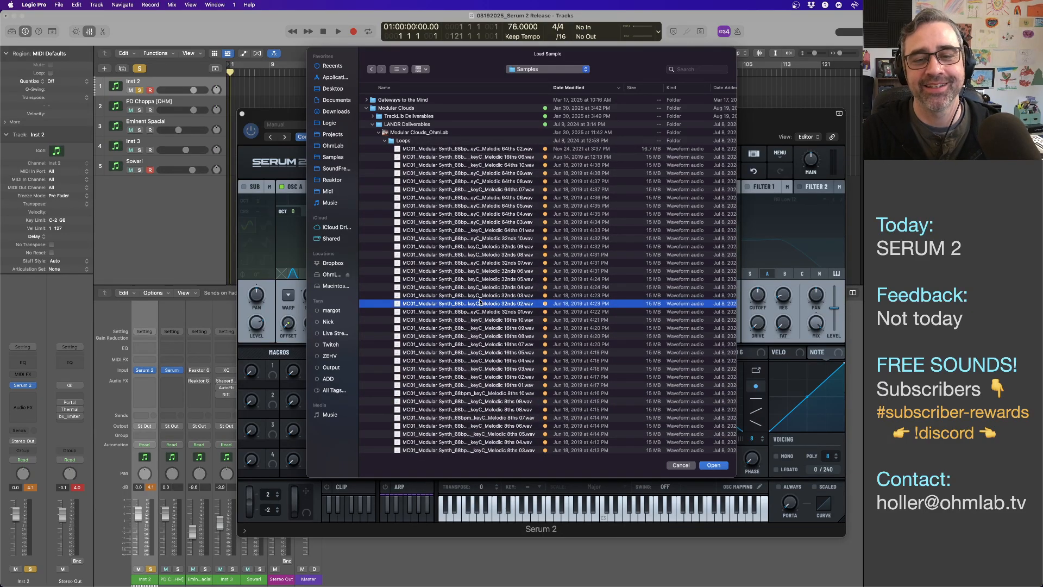
{"action": "key", "text": "space"}
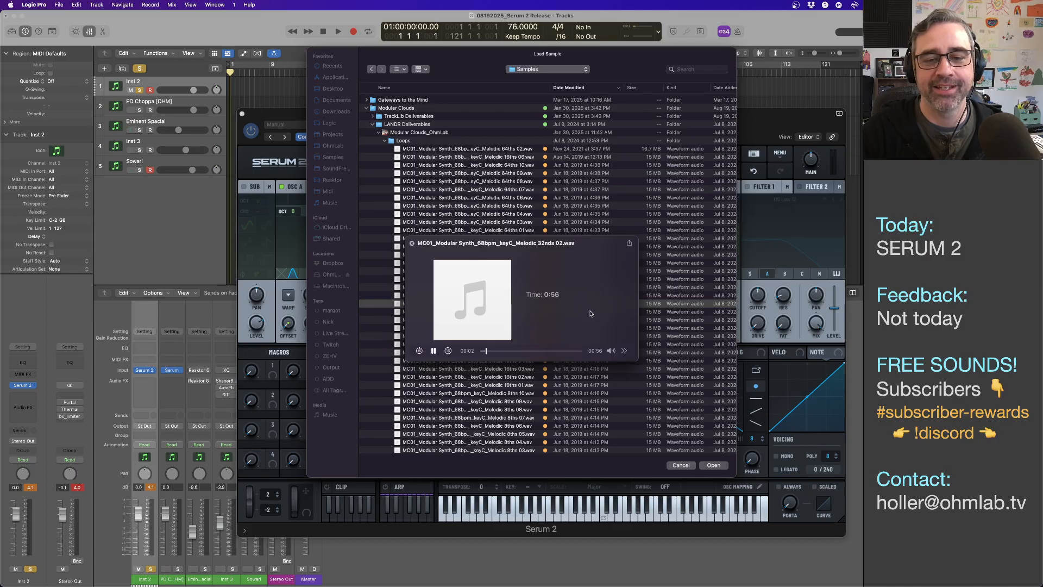
{"action": "key", "text": "space"}
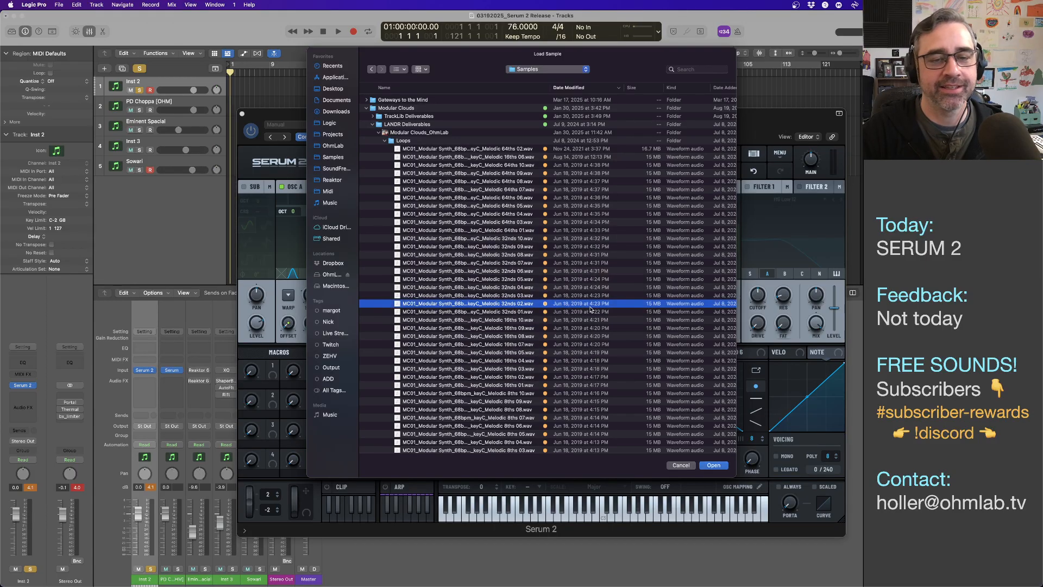
{"action": "left_click", "coordinate": [723, 466]}
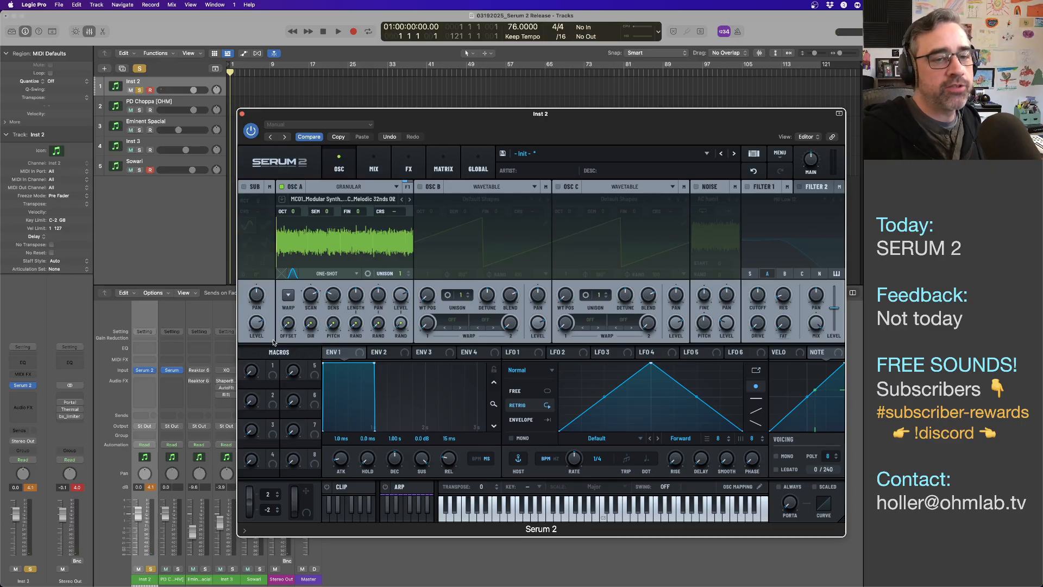
- Enable oscillator B and switch it to Granular
{"action": "left_click", "coordinate": [426, 186]}
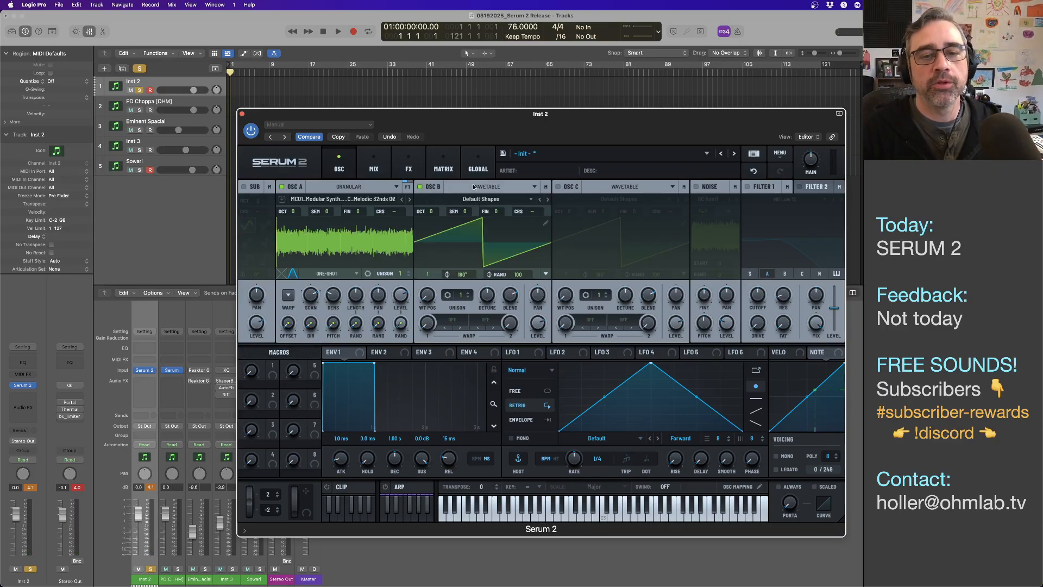
{"action": "left_click", "coordinate": [494, 188]}
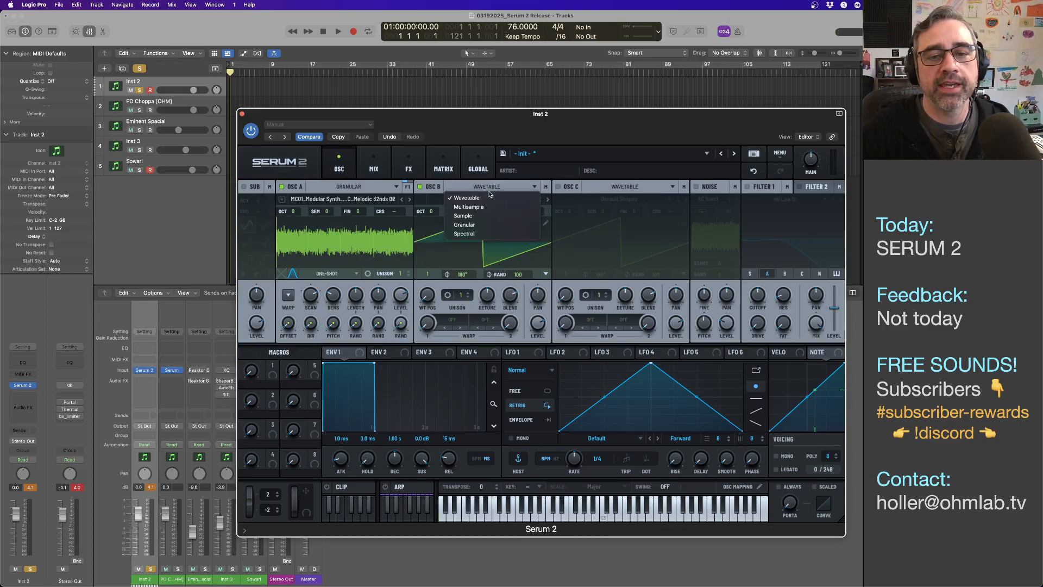
{"action": "left_click", "coordinate": [482, 224]}
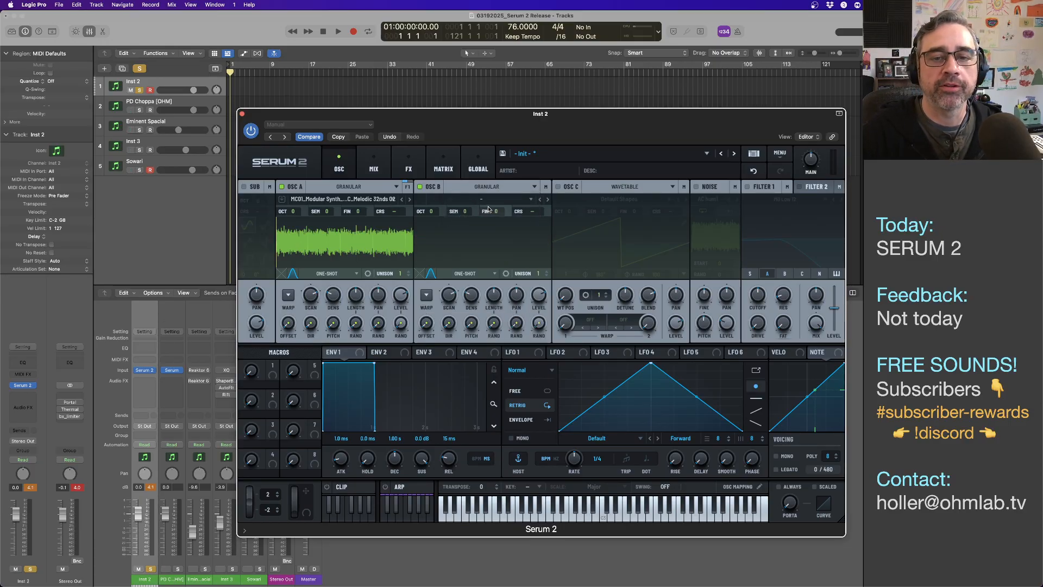
- Start loading a sample into oscillator B and browse to Sound Packs > Ghosthack > Ghosthack - Planet Q'taal > Atmospheres in the OhmLab folder
{"action": "left_click", "coordinate": [496, 201]}
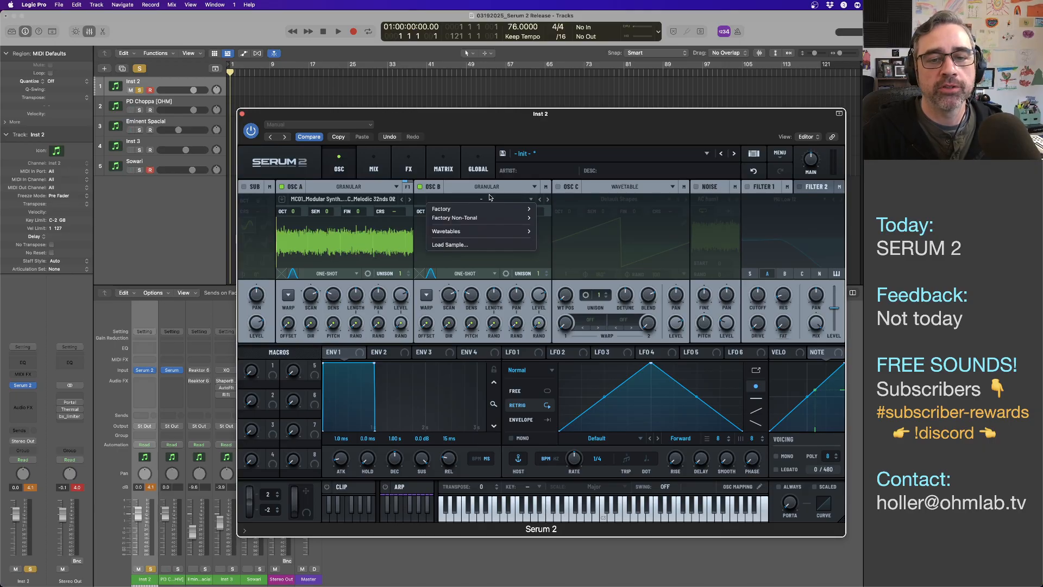
{"action": "left_click", "coordinate": [460, 244]}
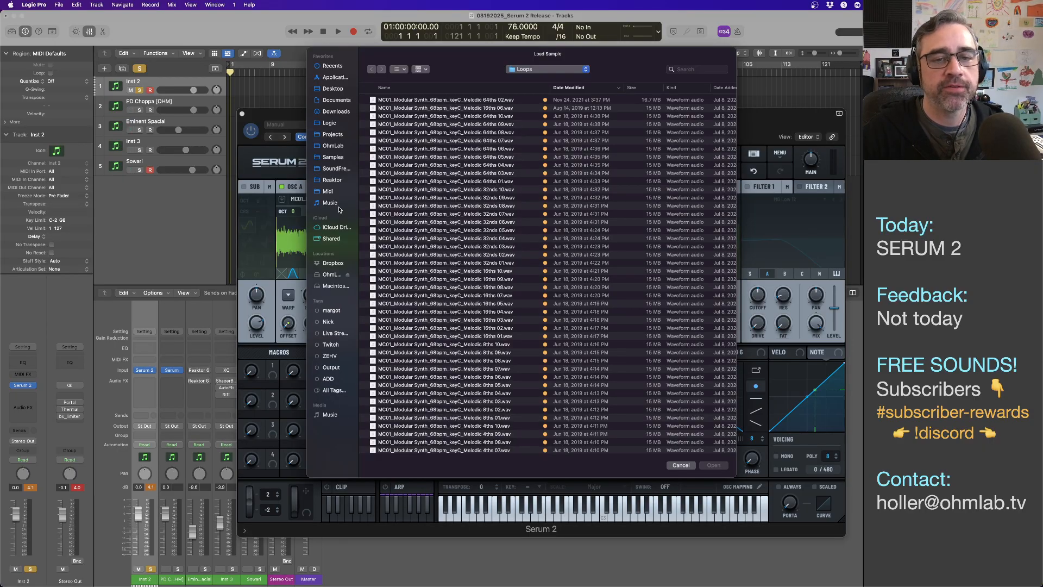
{"action": "left_click", "coordinate": [546, 70]}
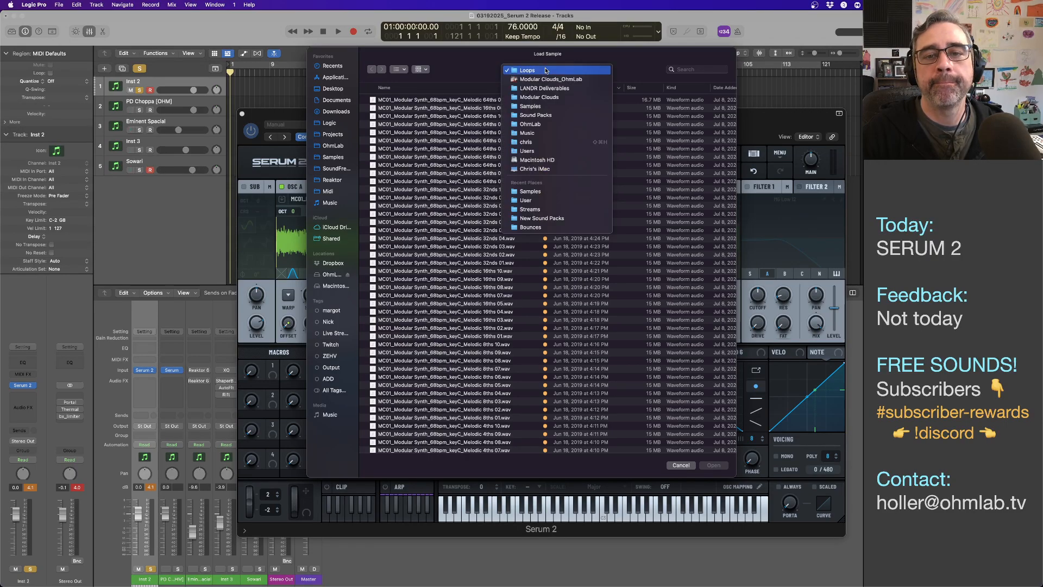
{"action": "left_click", "coordinate": [542, 125]}
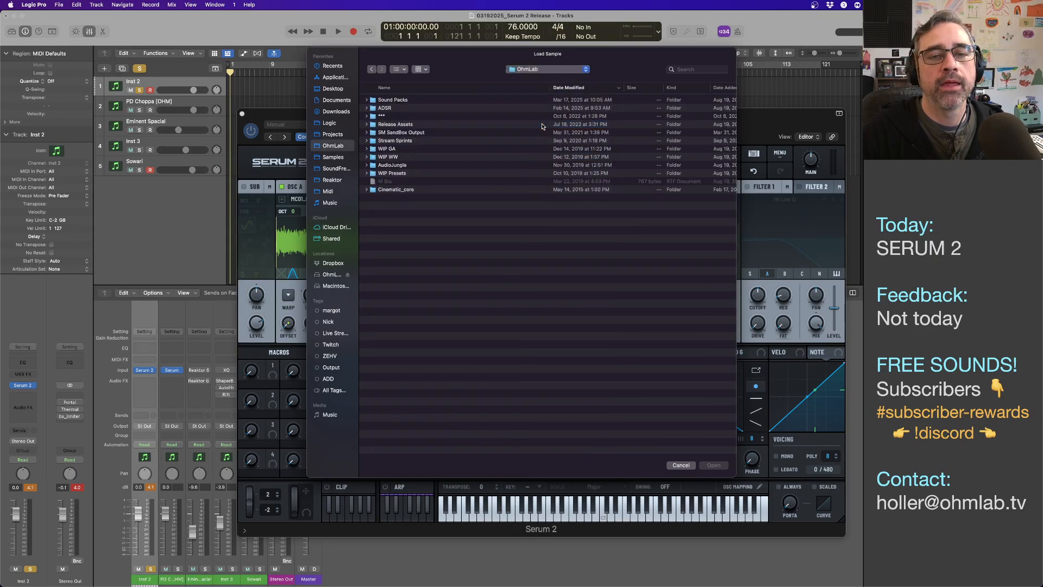
{"action": "double_click", "coordinate": [406, 101]}
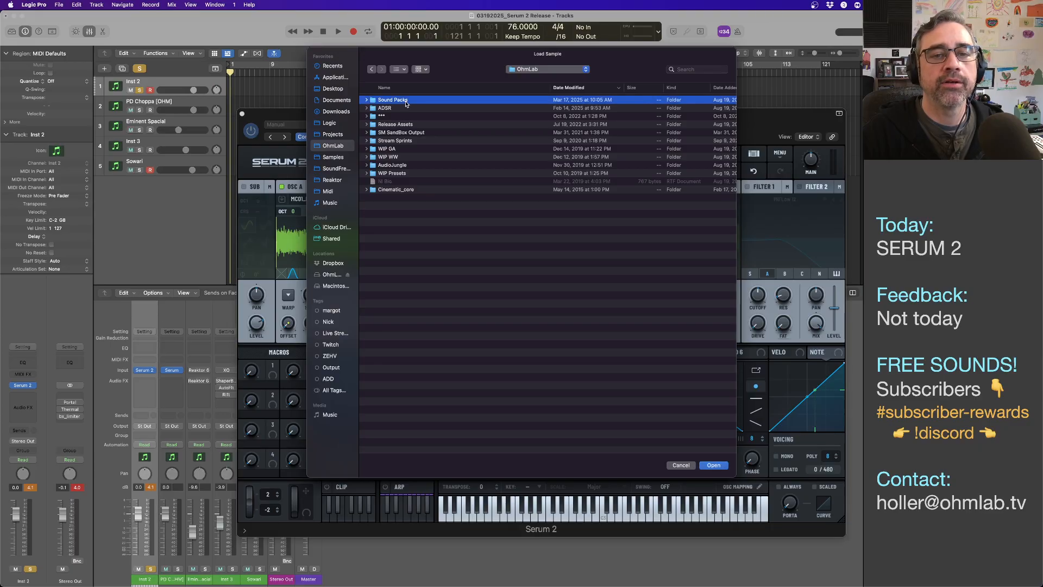
{"action": "left_click", "coordinate": [402, 109]}
{"action": "double_click", "coordinate": [402, 109]}
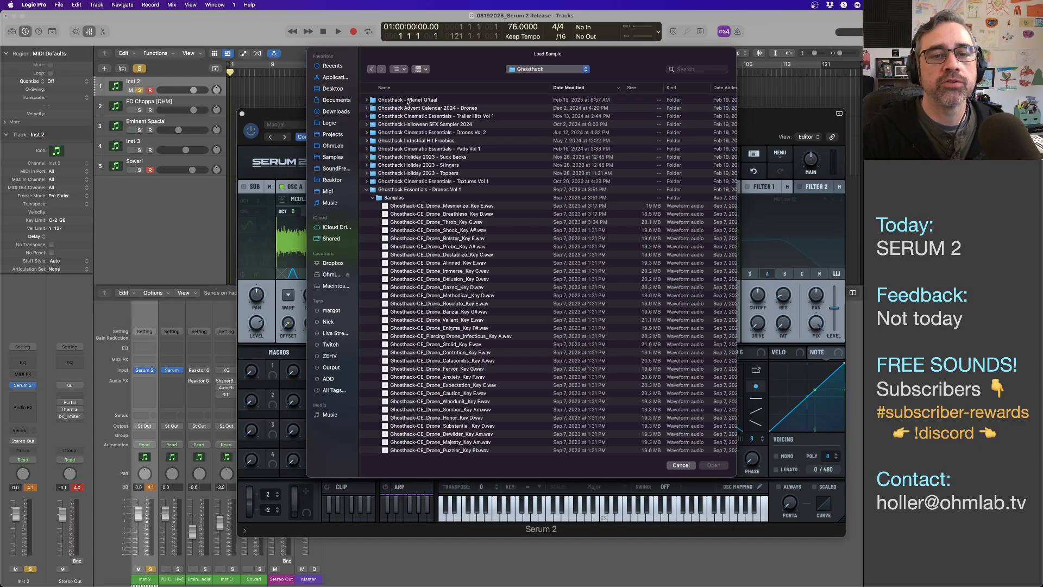
{"action": "left_click", "coordinate": [367, 189]}
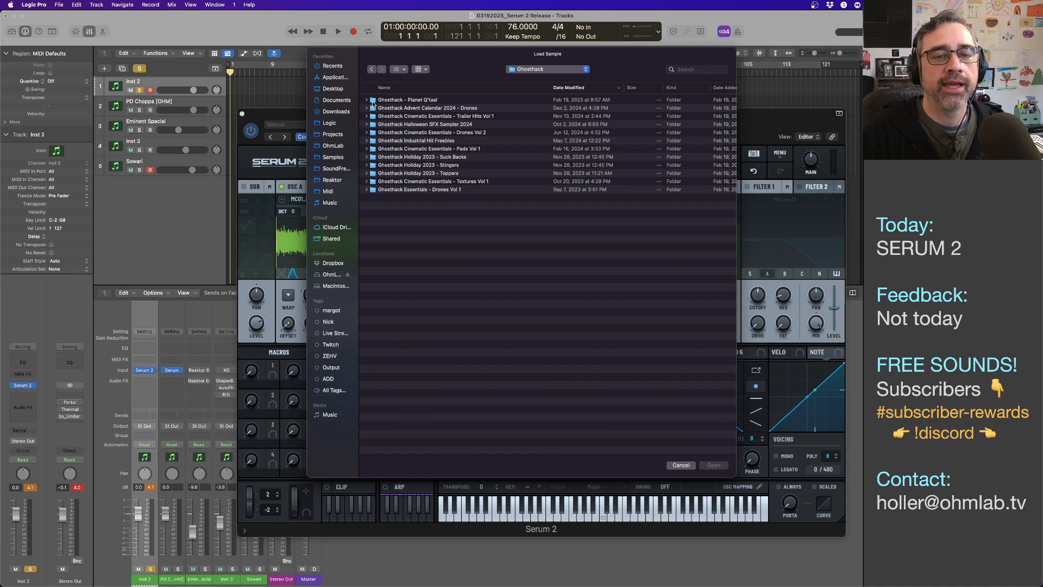
{"action": "left_click", "coordinate": [368, 101]}
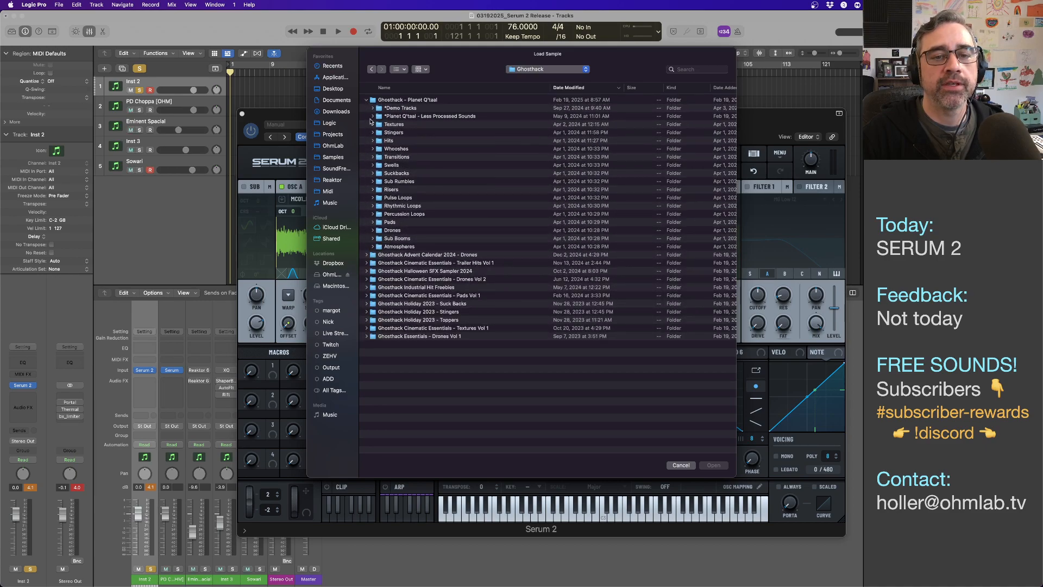
{"action": "left_click", "coordinate": [372, 247]}
- Audition the Q'taal Atmosphere samples one after another, from Vhlor'kesh down to Vyx
{"action": "left_click", "coordinate": [430, 255]}
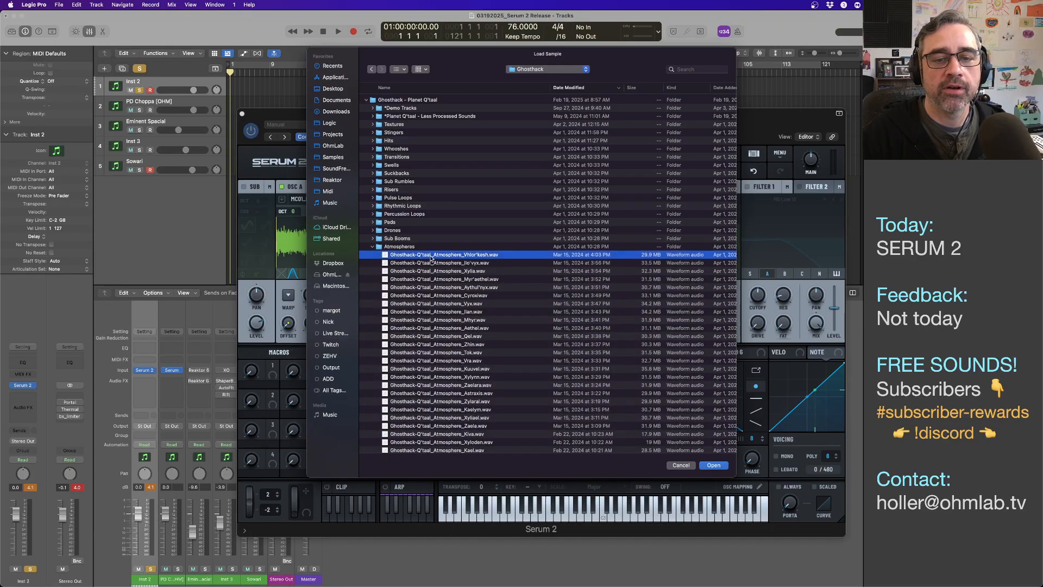
{"action": "key", "text": "space"}
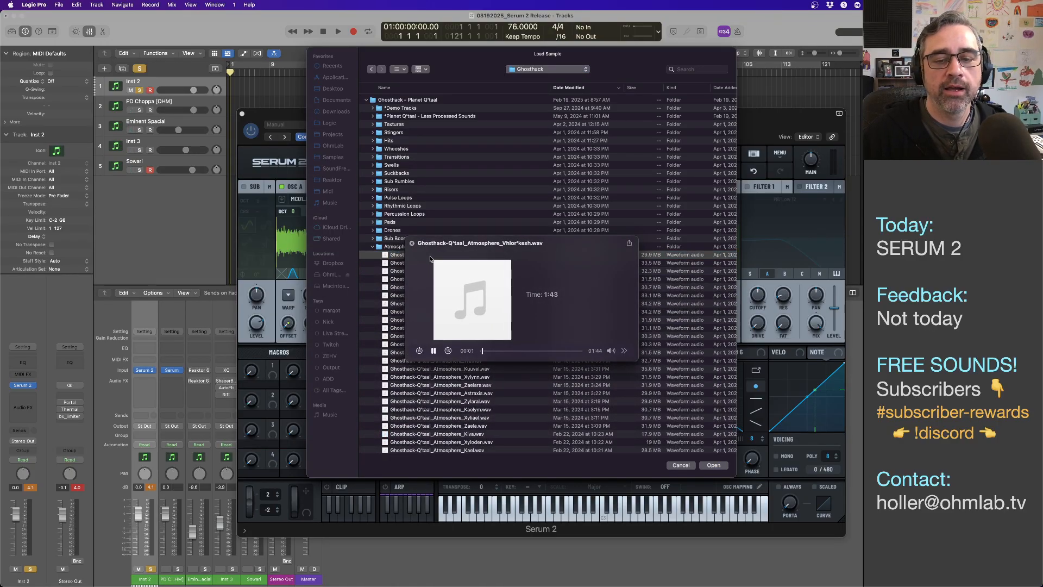
{"action": "key", "text": "Down"}
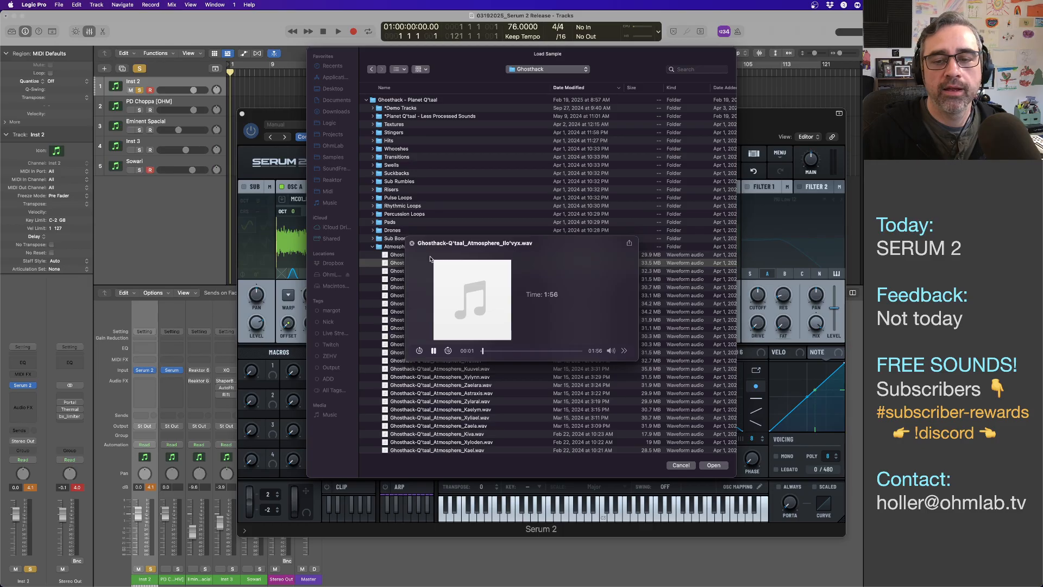
{"action": "key", "text": "Down"}
{"action": "key", "text": "Down"}
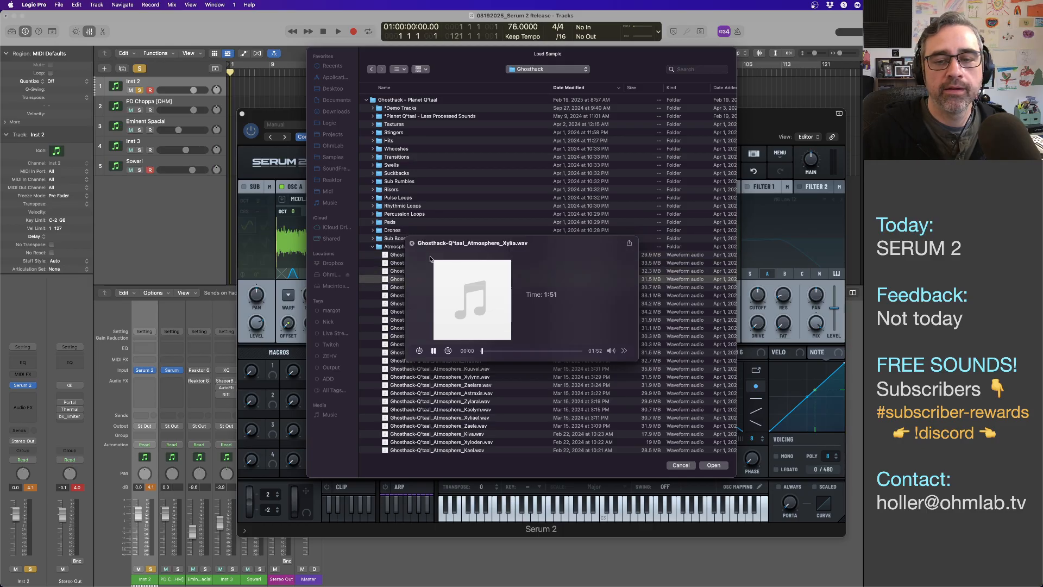
{"action": "key", "text": "Down"}
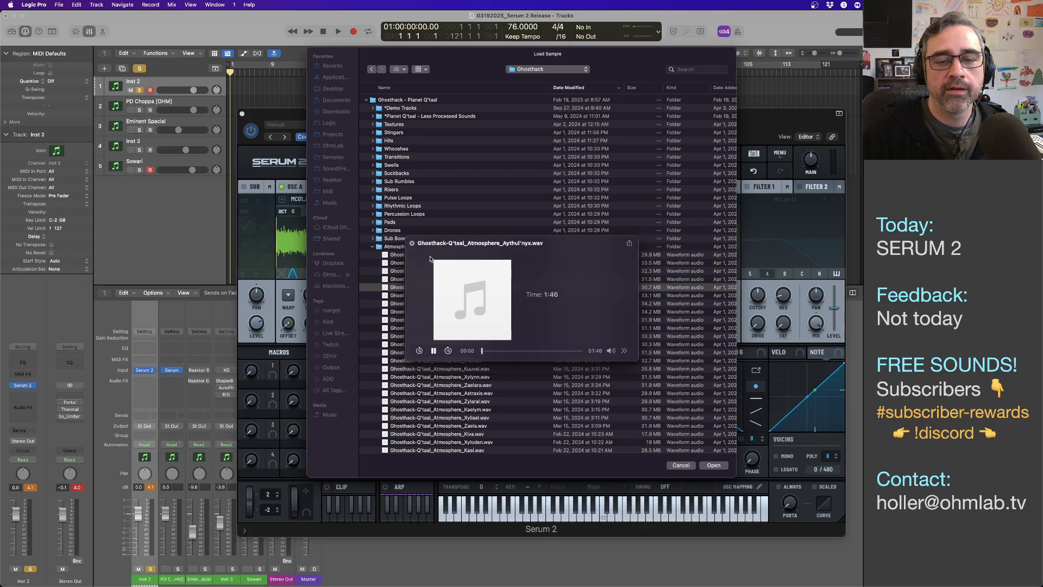
{"action": "key", "text": "Down"}
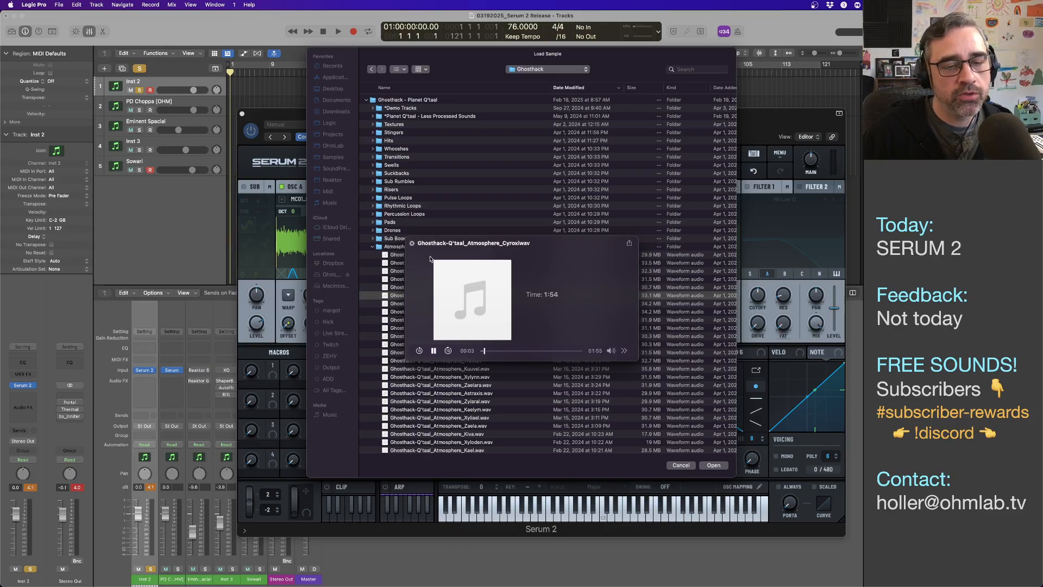
{"action": "key", "text": "Down"}
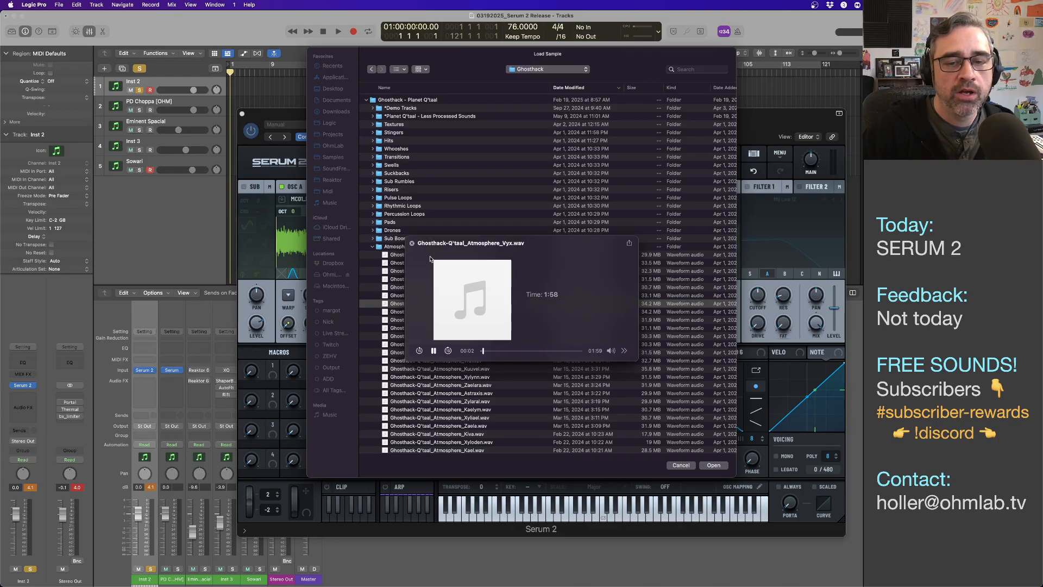
{"action": "key", "text": "space"}
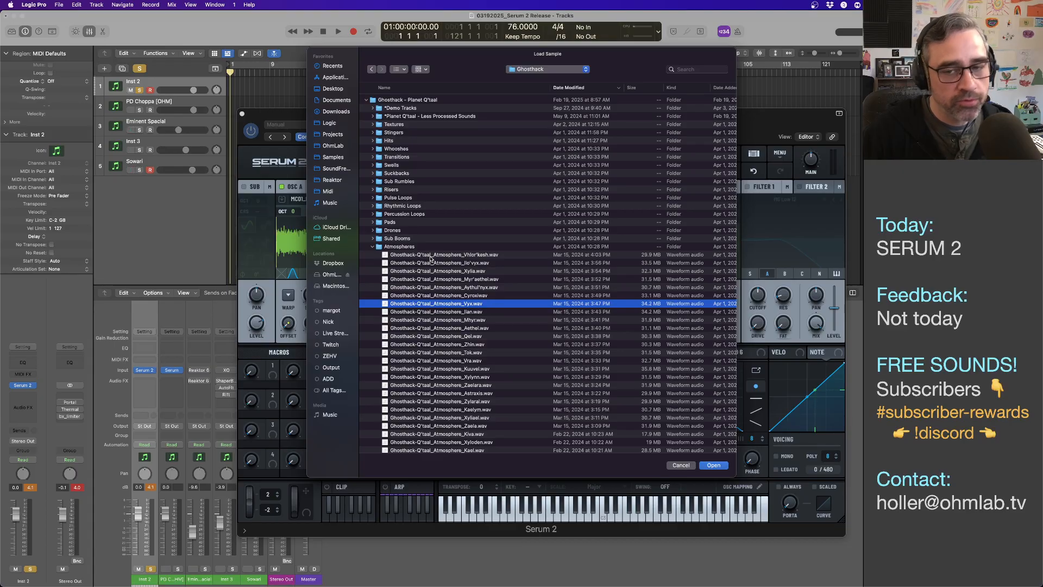
- Preview the Ilan and Mhyr atmospheres, load "Ghosthack-Q'taal_Atmosphere_Mhyr.wav" into oscillator B, and raise its random pan
{"action": "key", "text": "Down"}
{"action": "key", "text": "space"}
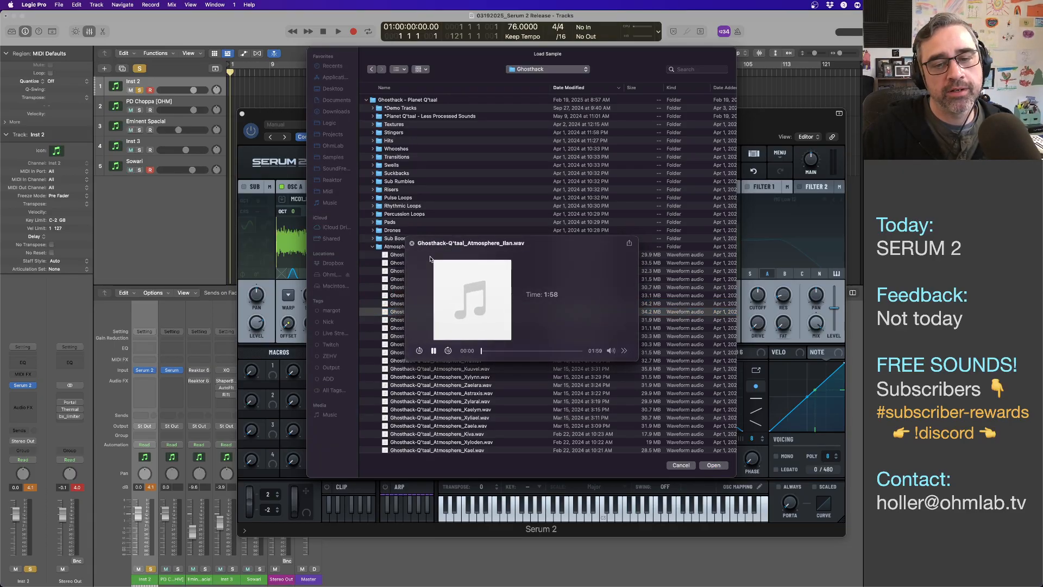
{"action": "key", "text": "Down"}
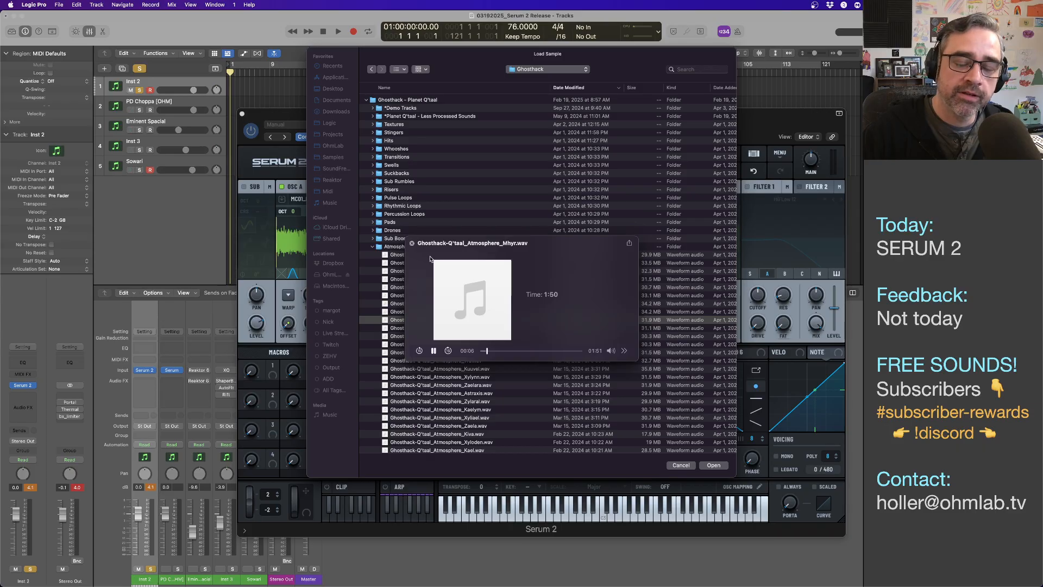
{"action": "key", "text": "space"}
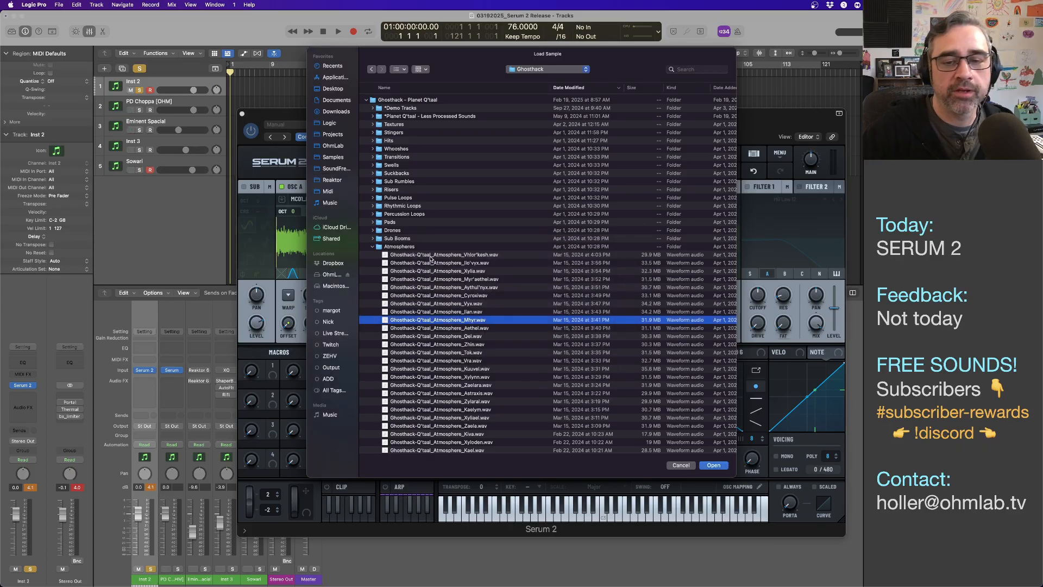
{"action": "left_click", "coordinate": [715, 465]}
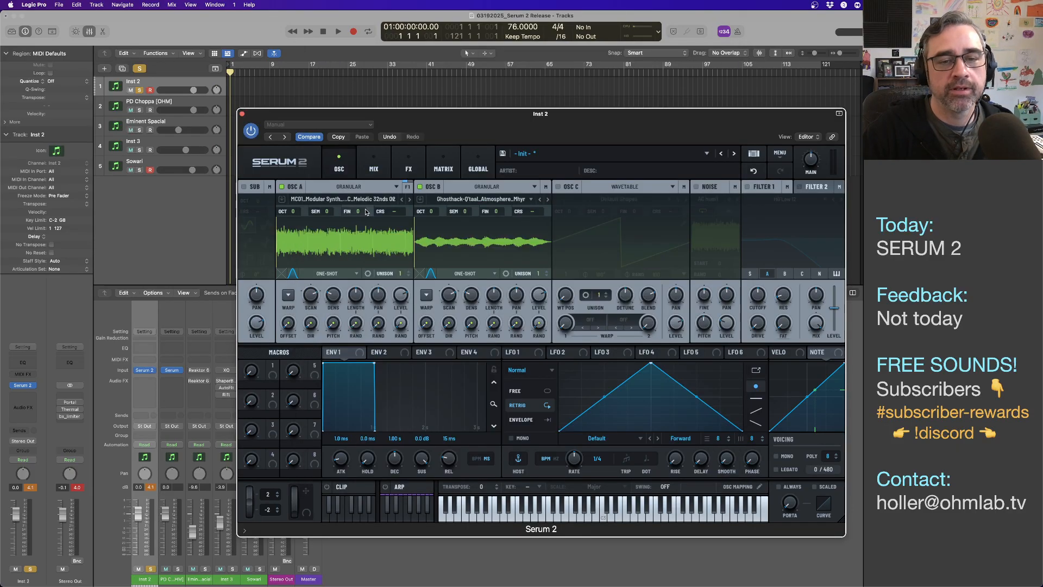
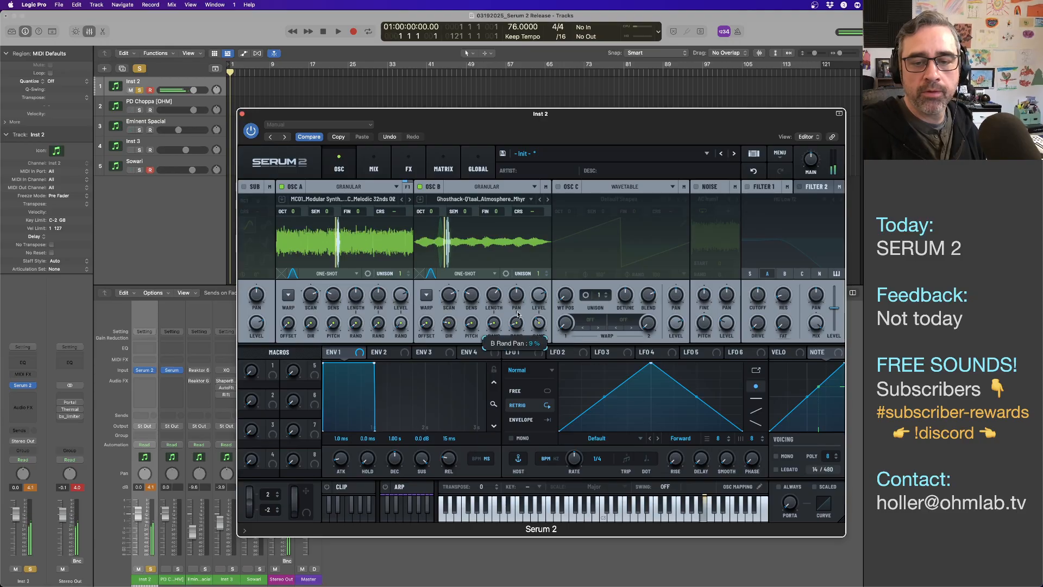
{"action": "left_click_drag", "start_coordinate": [517, 259], "coordinate": [517, 236]}
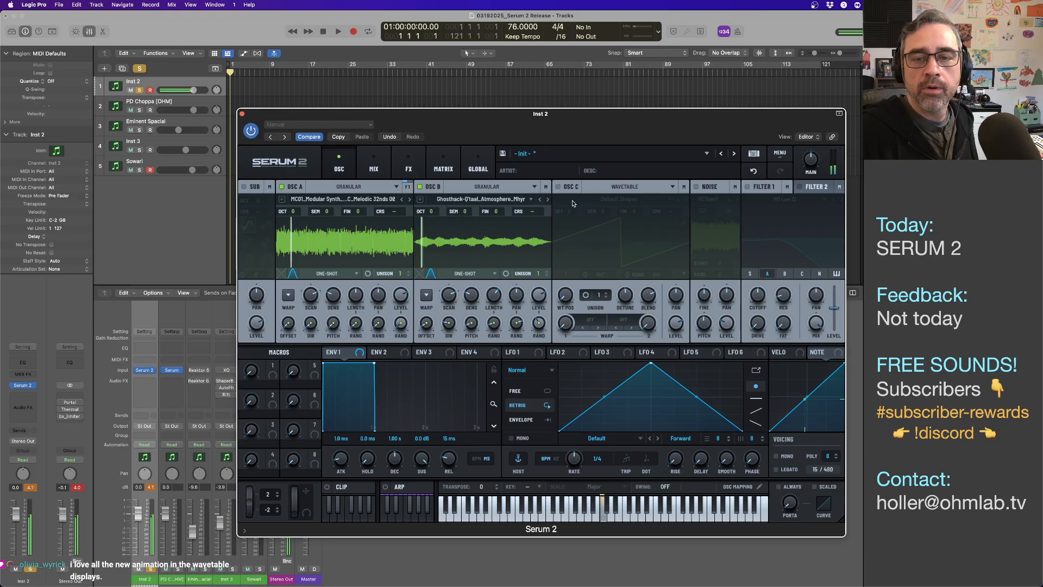
- Enable oscillator C and switch it to Sample
{"action": "left_click", "coordinate": [558, 186]}
{"action": "left_click", "coordinate": [626, 187]}
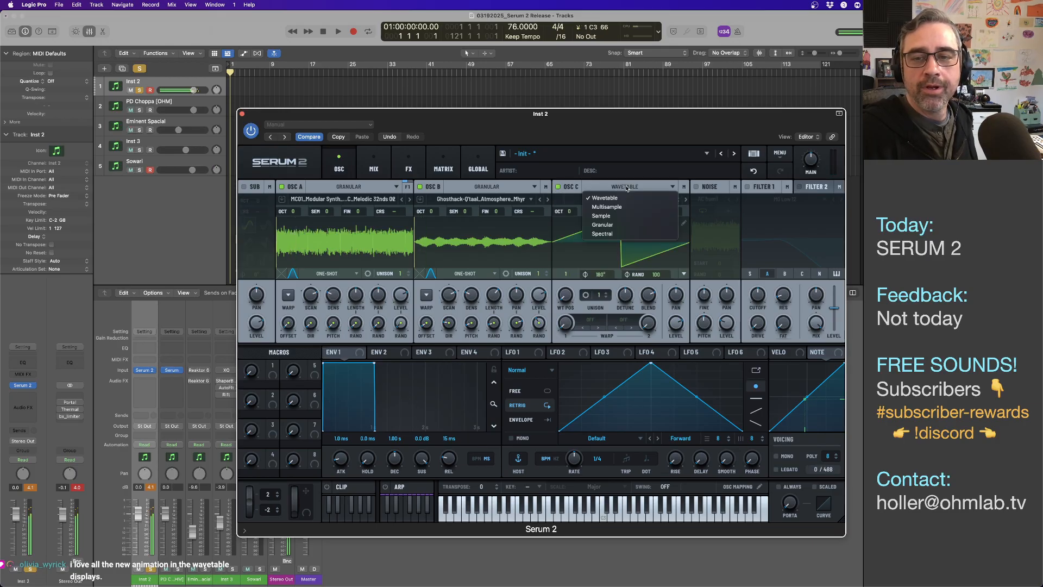
{"action": "left_click", "coordinate": [606, 215]}
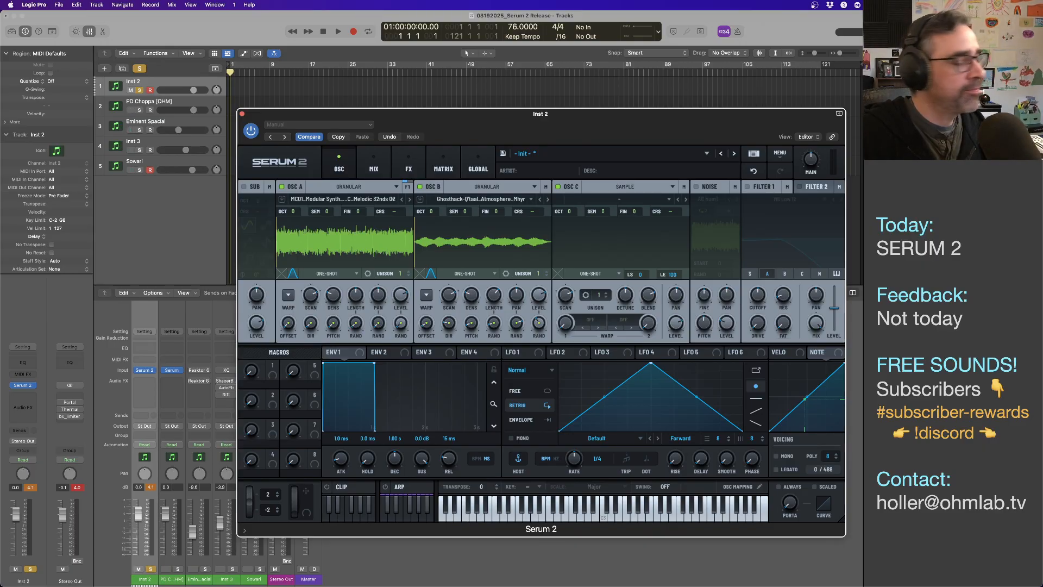
- Start loading a sample into oscillator C and browse to the Sound Packs > Samples folder
{"action": "left_click", "coordinate": [620, 199]}
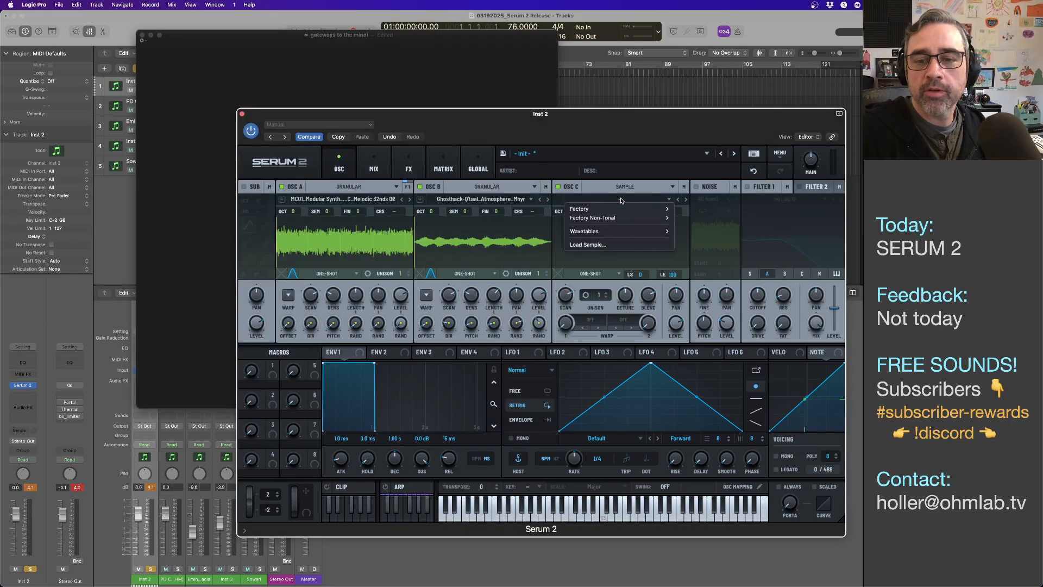
{"action": "left_click", "coordinate": [631, 99]}
{"action": "left_click", "coordinate": [621, 200]}
{"action": "left_click", "coordinate": [595, 235]}
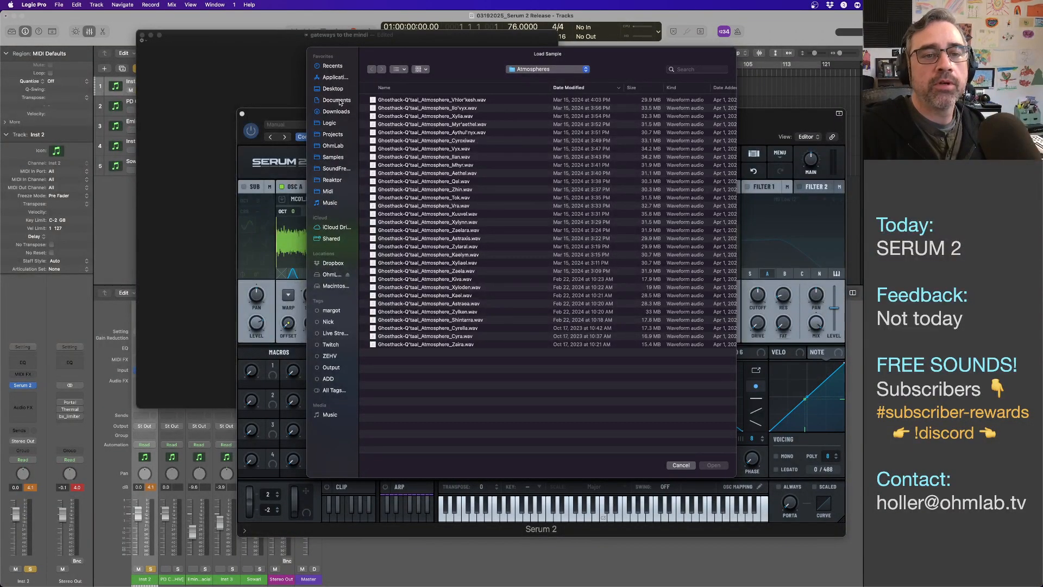
{"action": "left_click", "coordinate": [535, 69]}
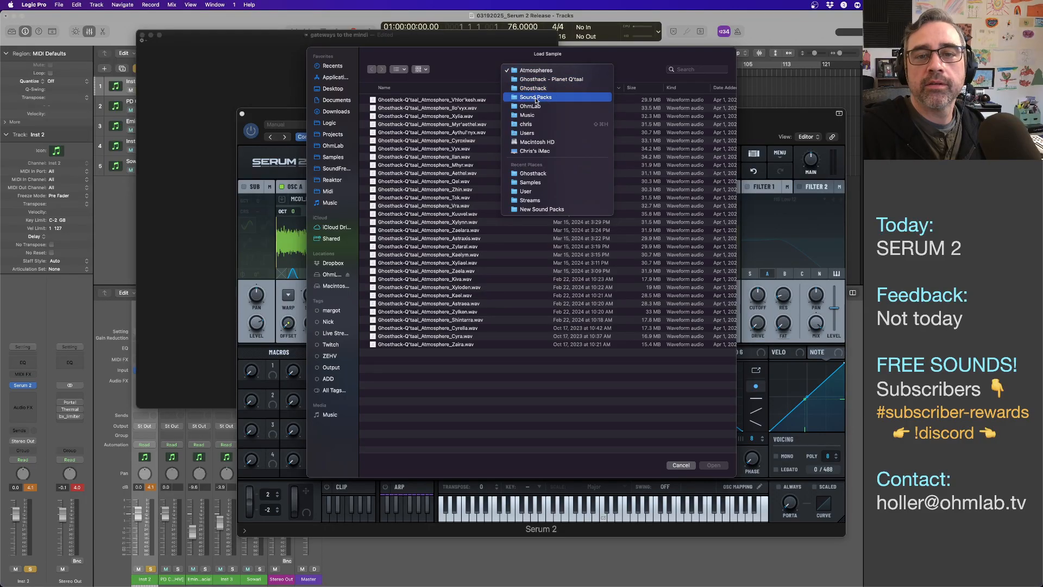
{"action": "left_click", "coordinate": [535, 97]}
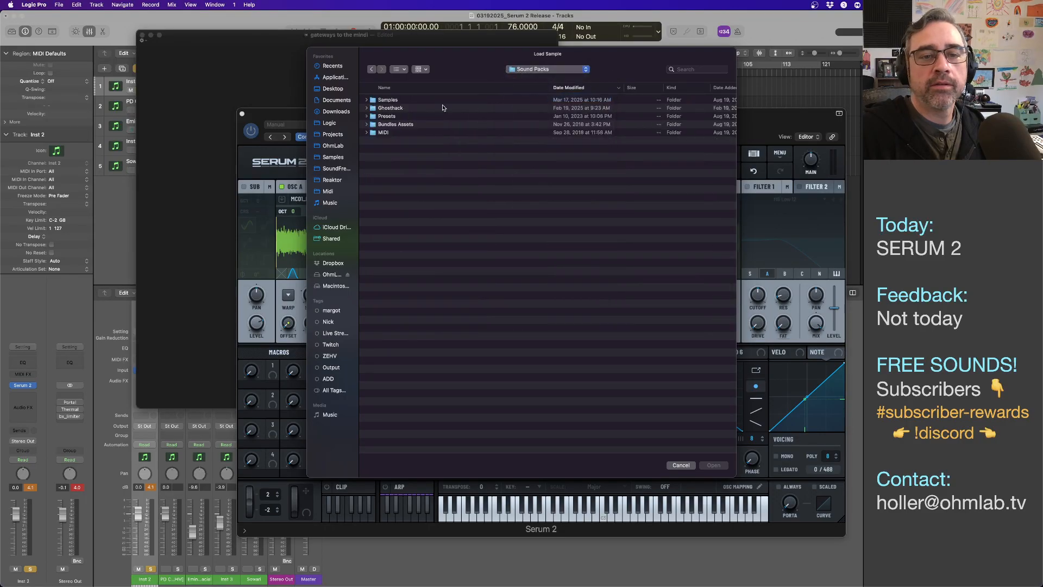
{"action": "double_click", "coordinate": [388, 100]}
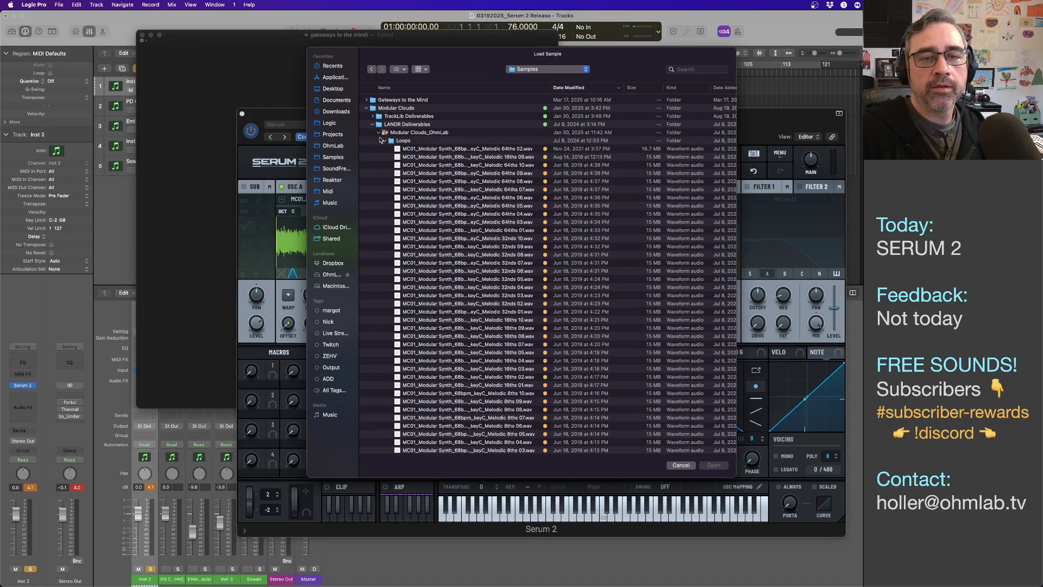
- Close the Modular Clouds folder, expand Ambient Glitch Textures, and preview the sample "Experimental 9.wav"
{"action": "left_click", "coordinate": [366, 108]}
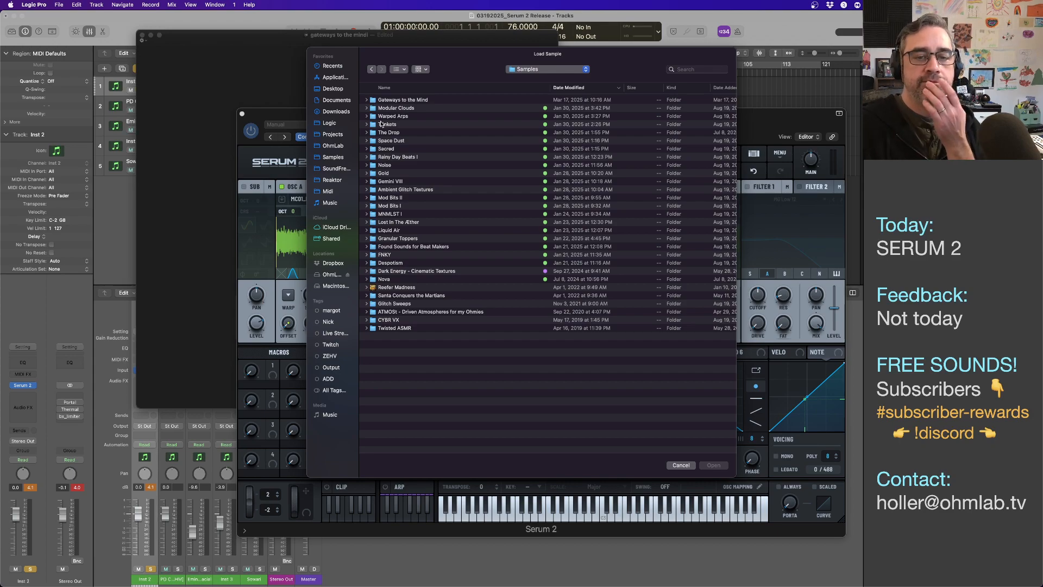
{"action": "left_click", "coordinate": [366, 190]}
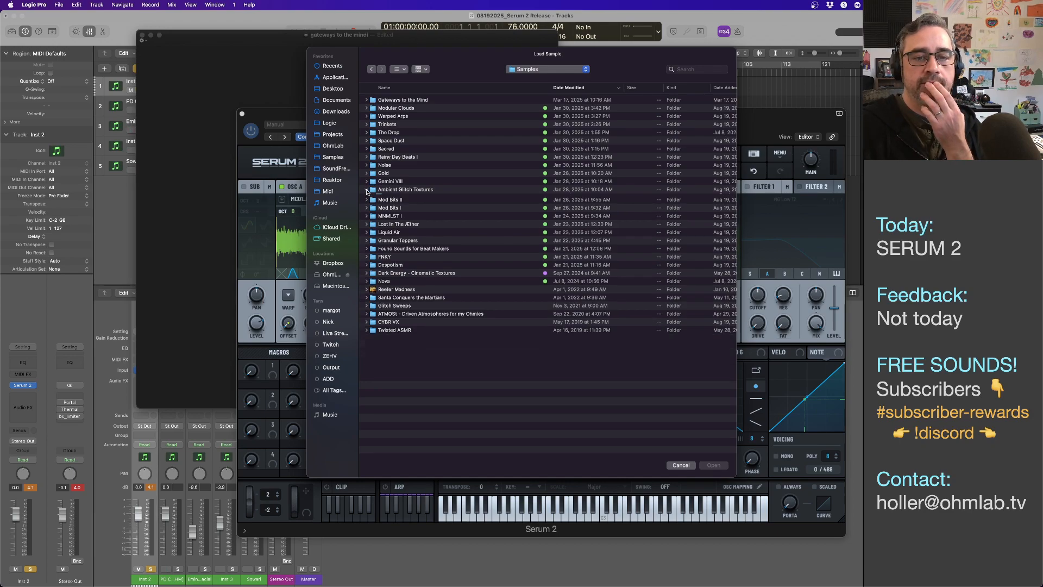
{"action": "left_click", "coordinate": [408, 303]}
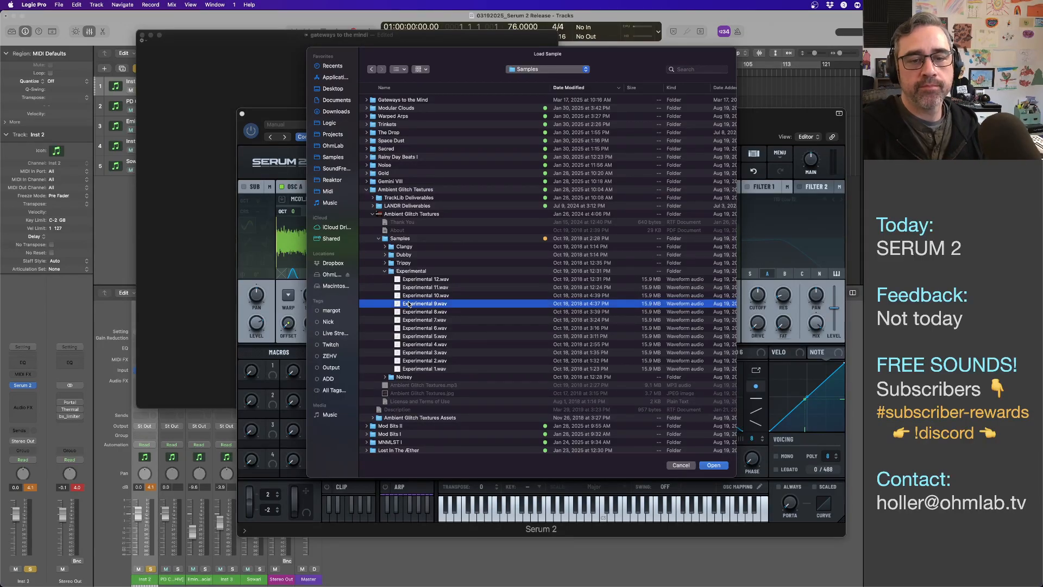
{"action": "key", "text": "space"}
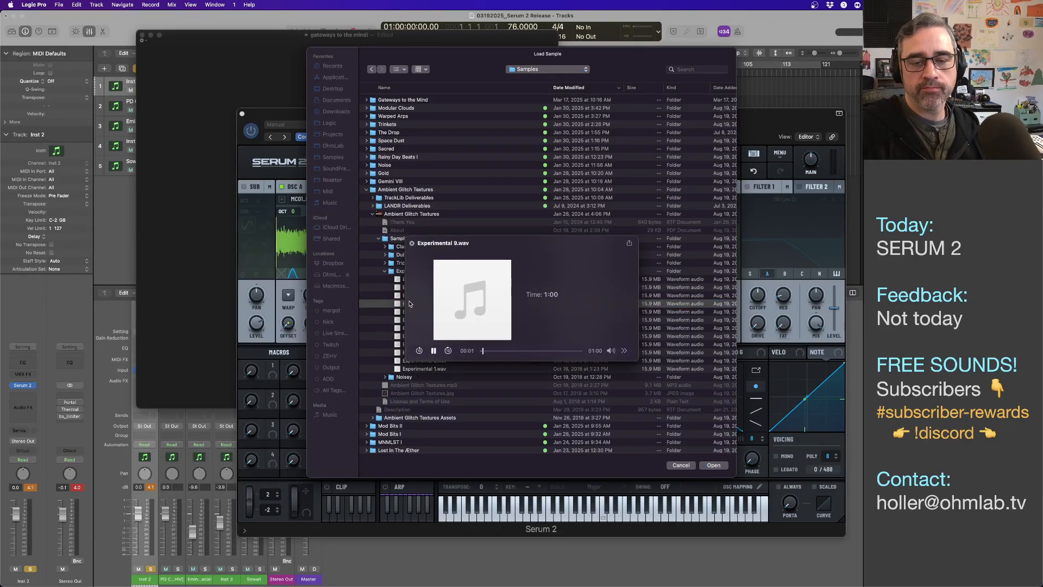
{"action": "key", "text": "space"}
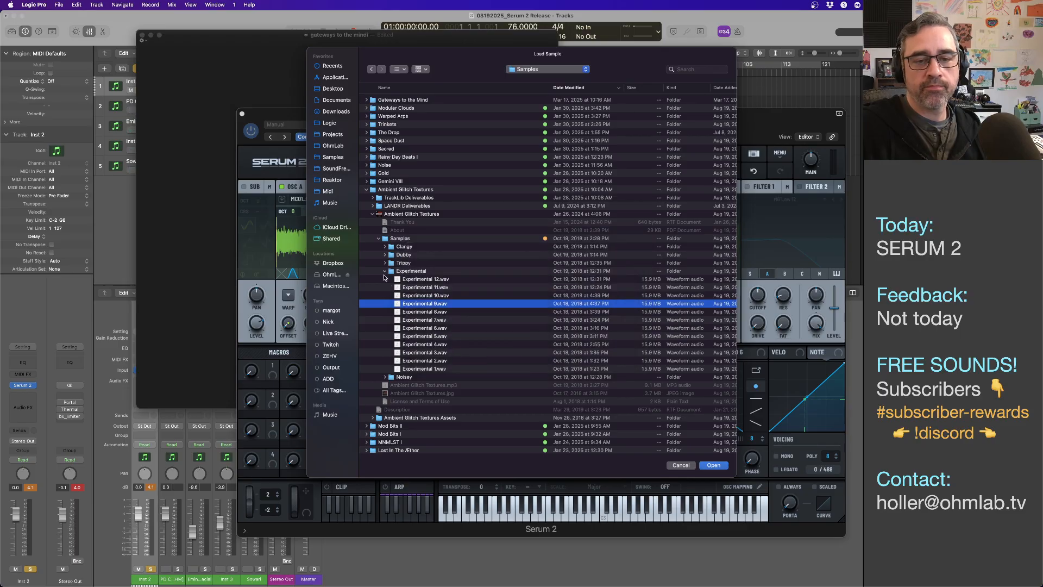
- Preview "Noisey 6.wav" and "Noisey 8.wav" from the Noisey folder, and collapse Ambient Glitch Textures
{"action": "left_click", "coordinate": [385, 272]}
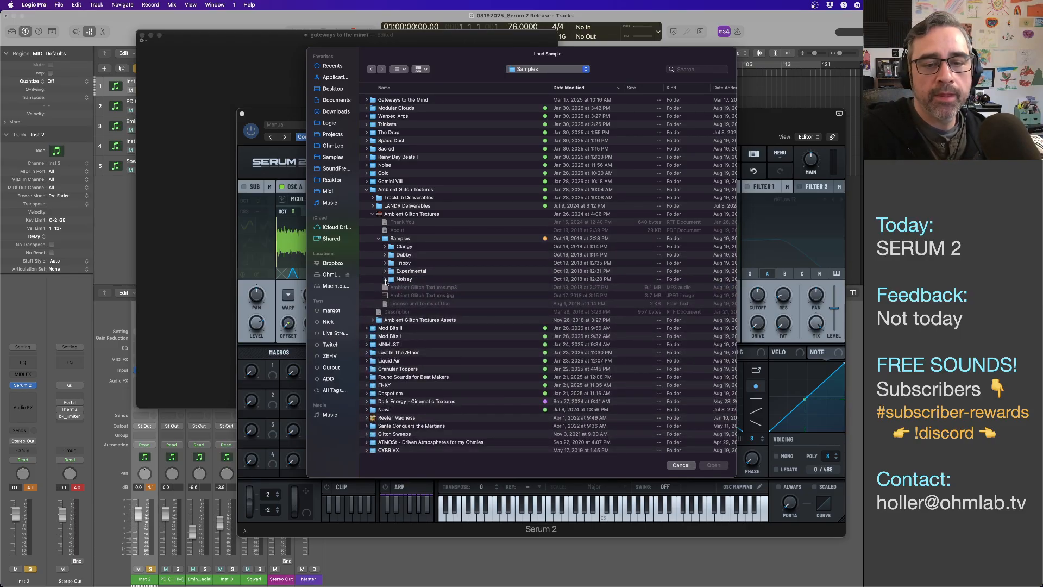
{"action": "left_click", "coordinate": [385, 279]}
{"action": "left_click", "coordinate": [410, 321]}
{"action": "key", "text": "space"}
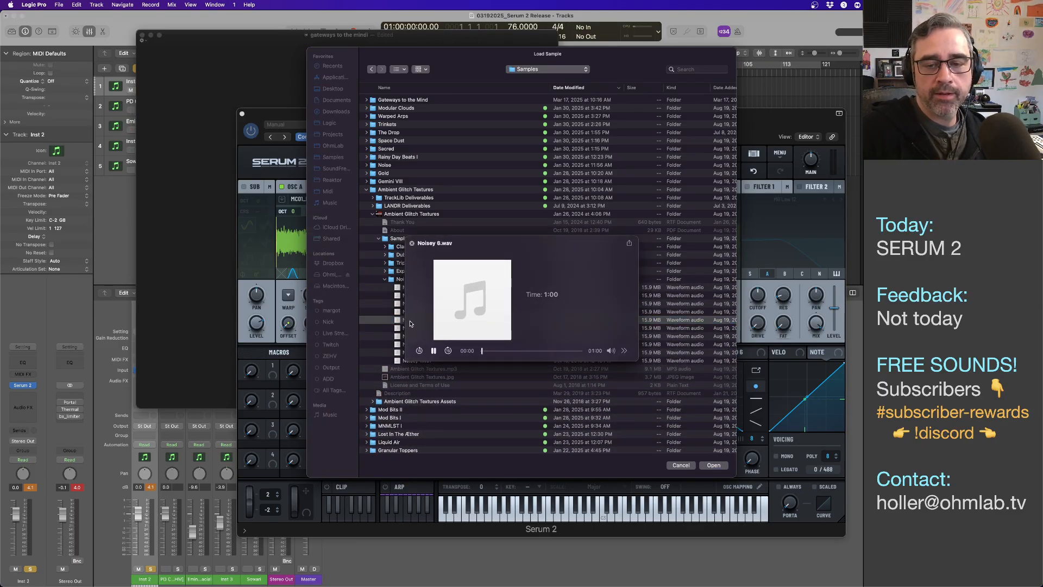
{"action": "key", "text": "space"}
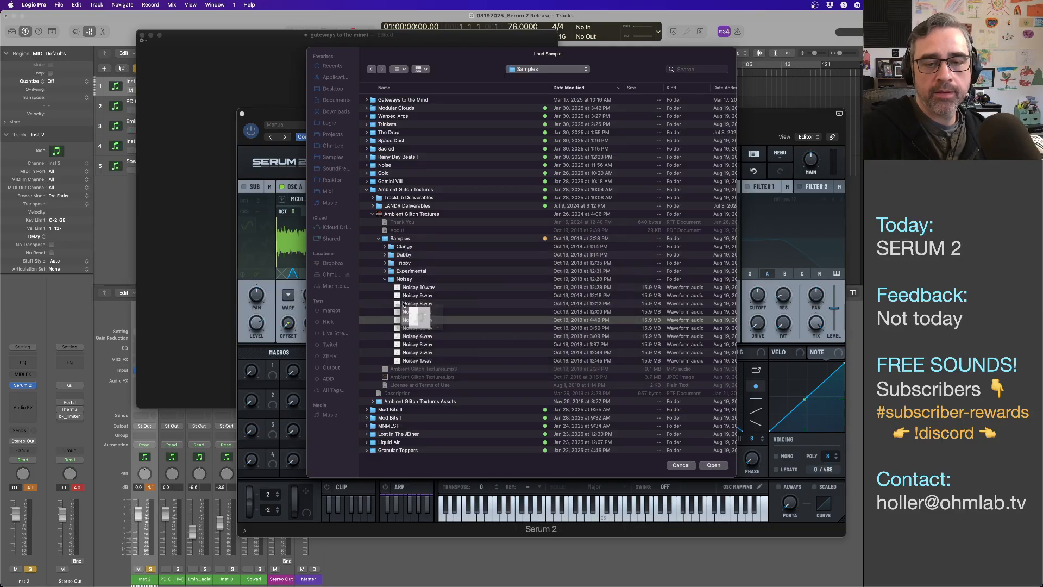
{"action": "left_click", "coordinate": [402, 303]}
{"action": "key", "text": "space"}
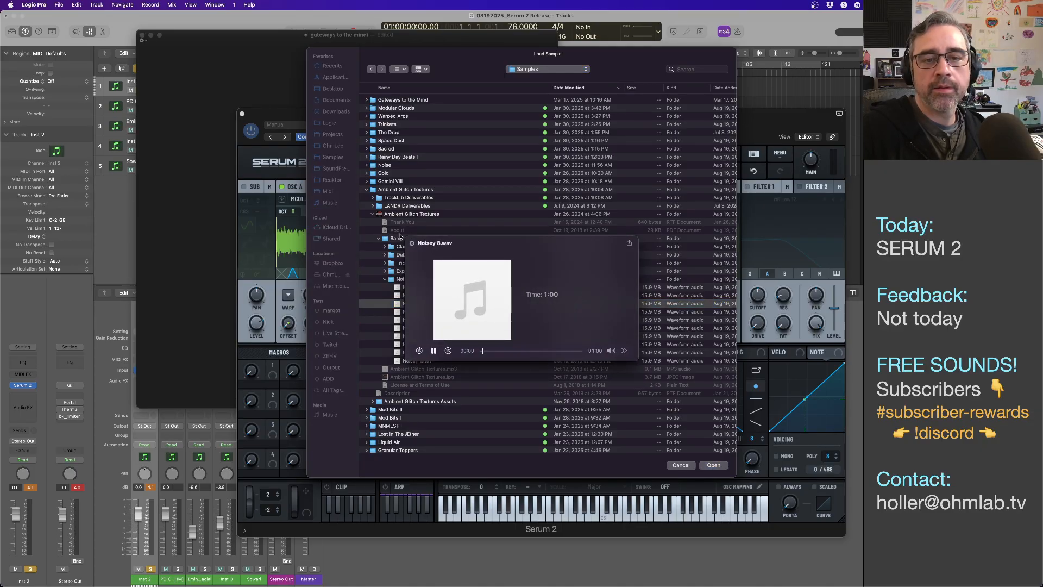
{"action": "key", "text": "space"}
{"action": "left_click", "coordinate": [367, 189]}
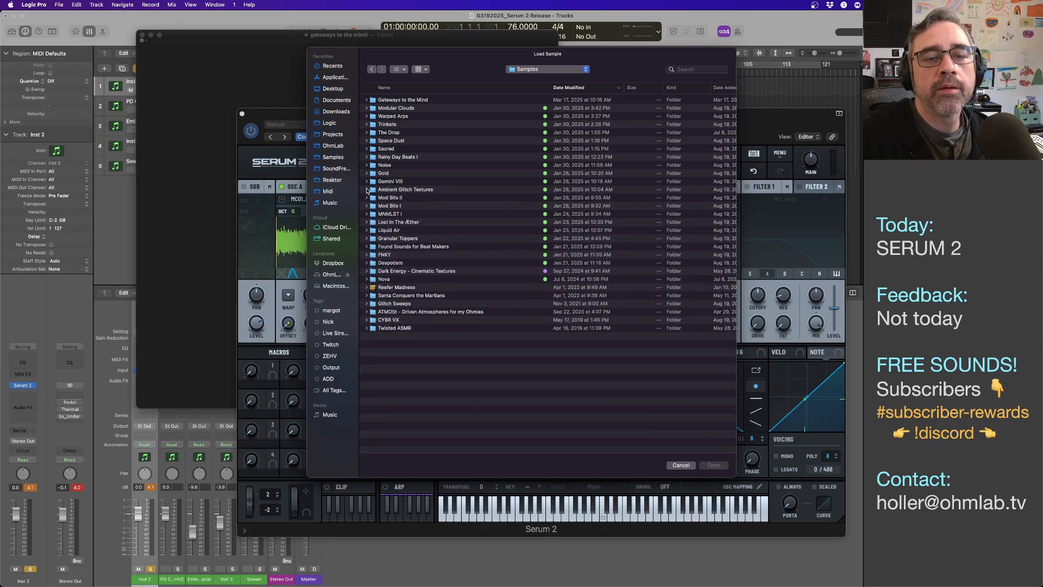
- Expand the Sacred folder and preview its Resonate-Low pad one-shot
{"action": "left_click", "coordinate": [366, 149]}
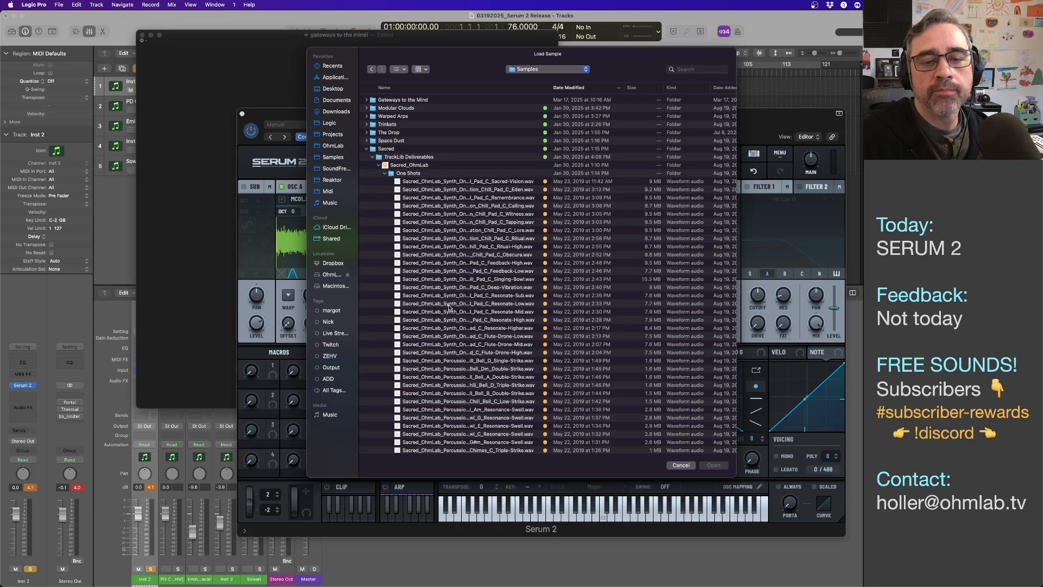
{"action": "left_click", "coordinate": [449, 307]}
{"action": "key", "text": "space"}
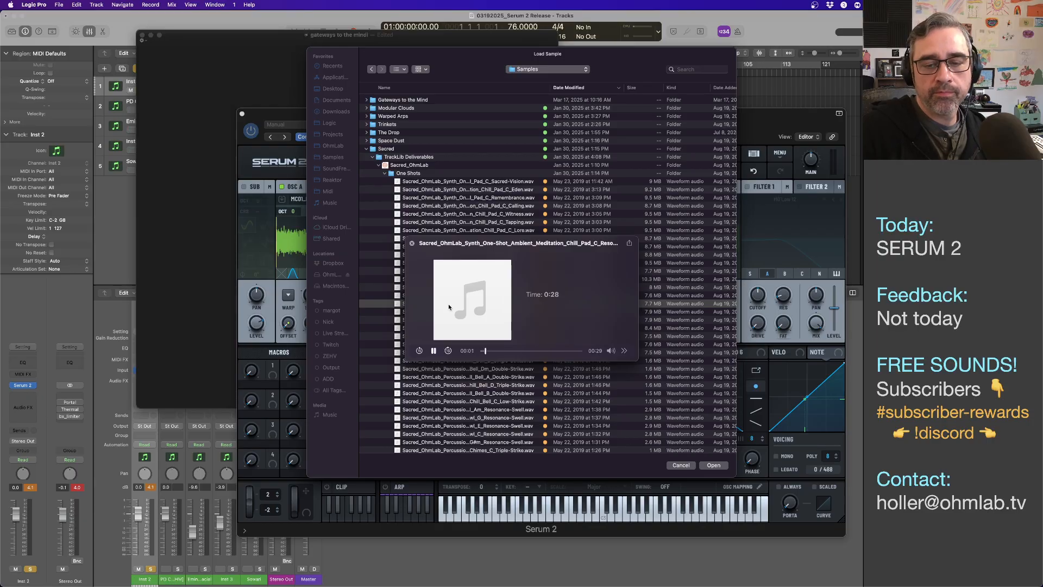
{"action": "key", "text": "space"}
- Audition the Sacred bell and singing-bowl percussion one-shots, and load the Chill_Bell_C_Low-Strike sample into oscillator C
{"action": "left_click", "coordinate": [458, 401]}
{"action": "key", "text": "space"}
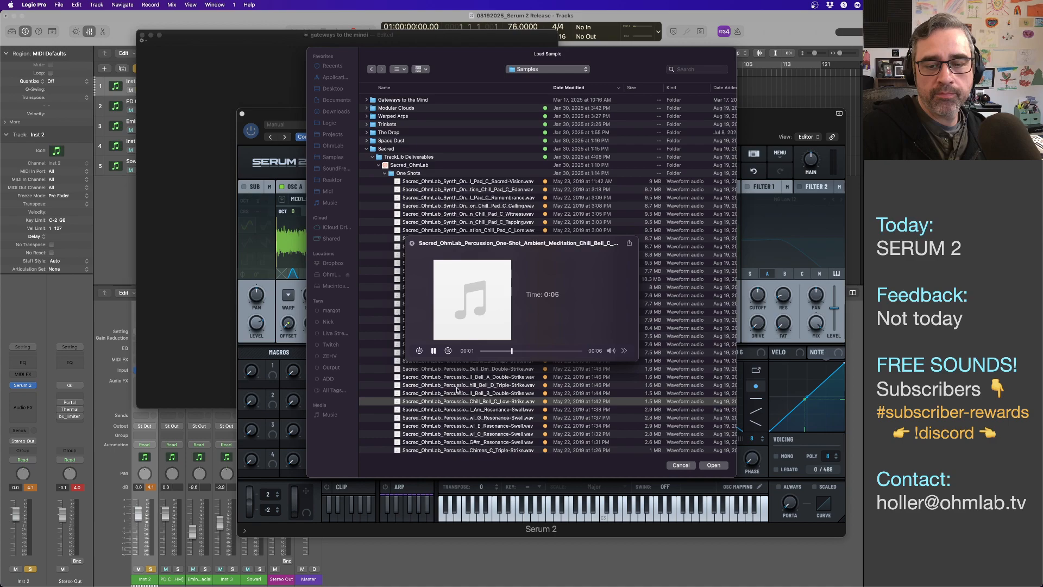
{"action": "left_click", "coordinate": [457, 401]}
{"action": "left_click", "coordinate": [456, 385]}
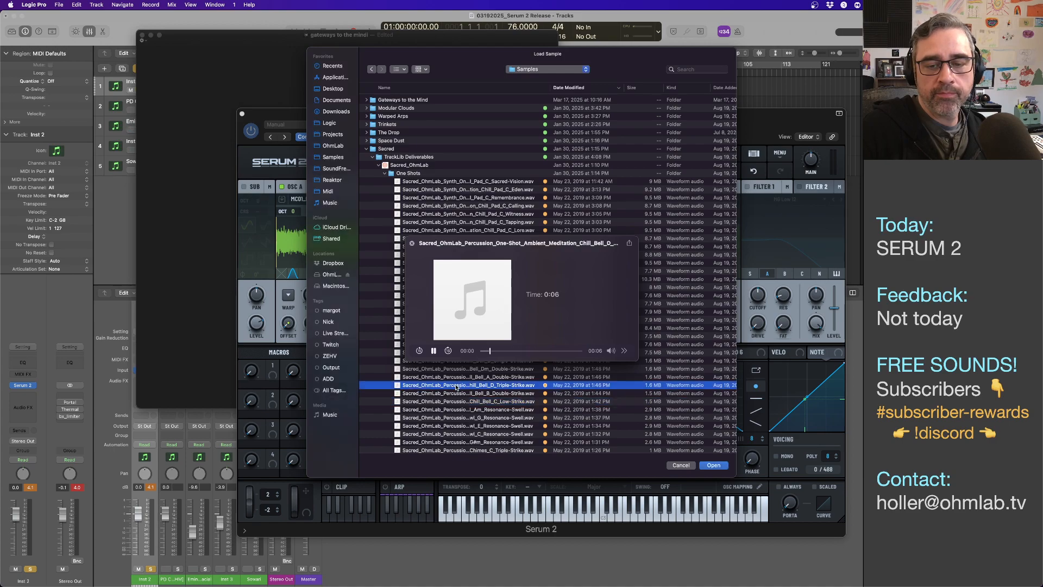
{"action": "left_click", "coordinate": [459, 426]}
{"action": "left_click", "coordinate": [458, 417]}
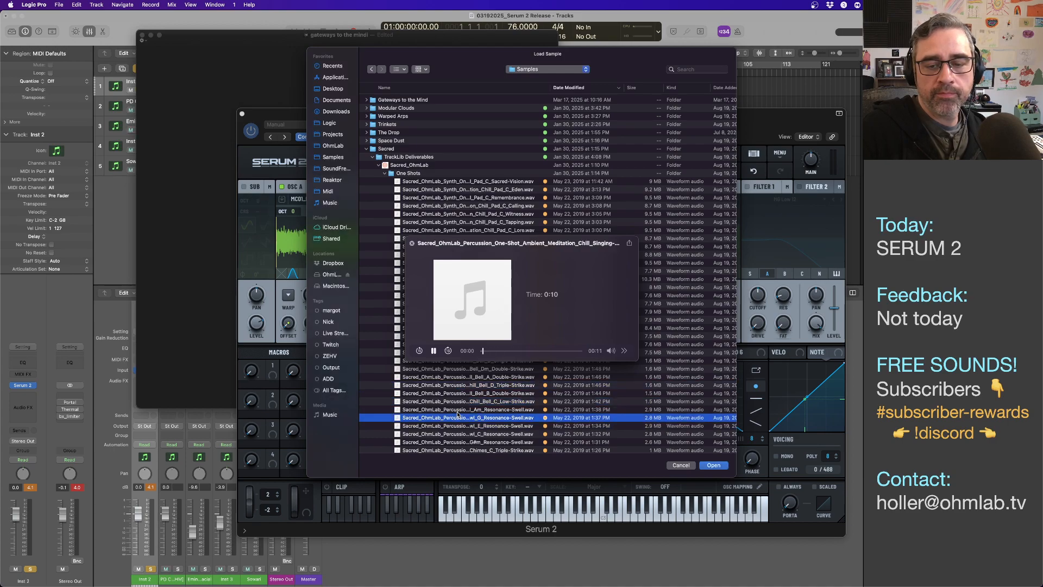
{"action": "left_click", "coordinate": [459, 433]}
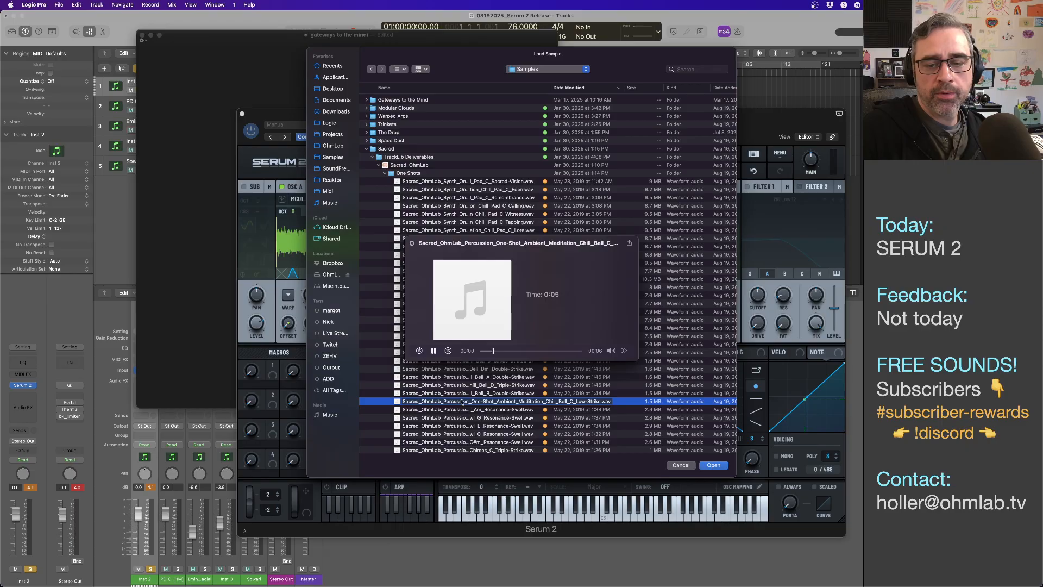
{"action": "double_click", "coordinate": [461, 401]}
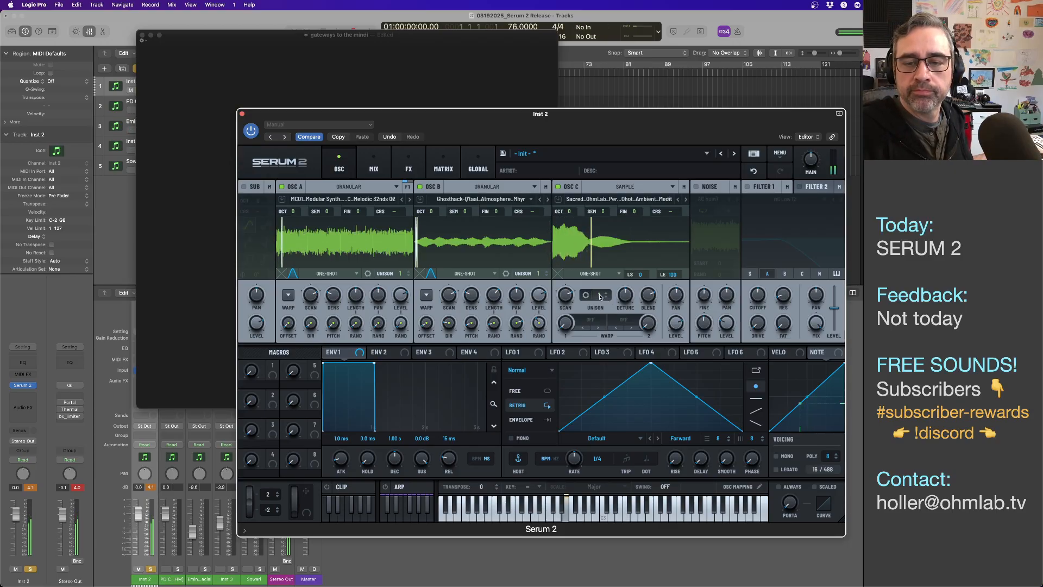
- Set oscillator C's unison to 3 voices and its playback mode to Fwd/Rev Loop
{"action": "left_click_drag", "start_coordinate": [601, 297], "coordinate": [617, 314]}
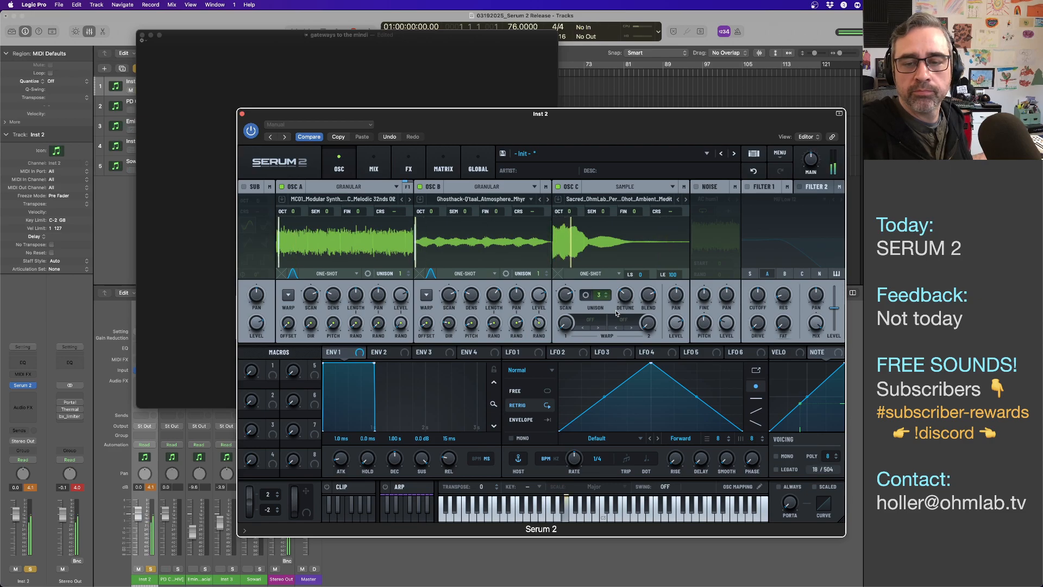
{"action": "left_click", "coordinate": [607, 275]}
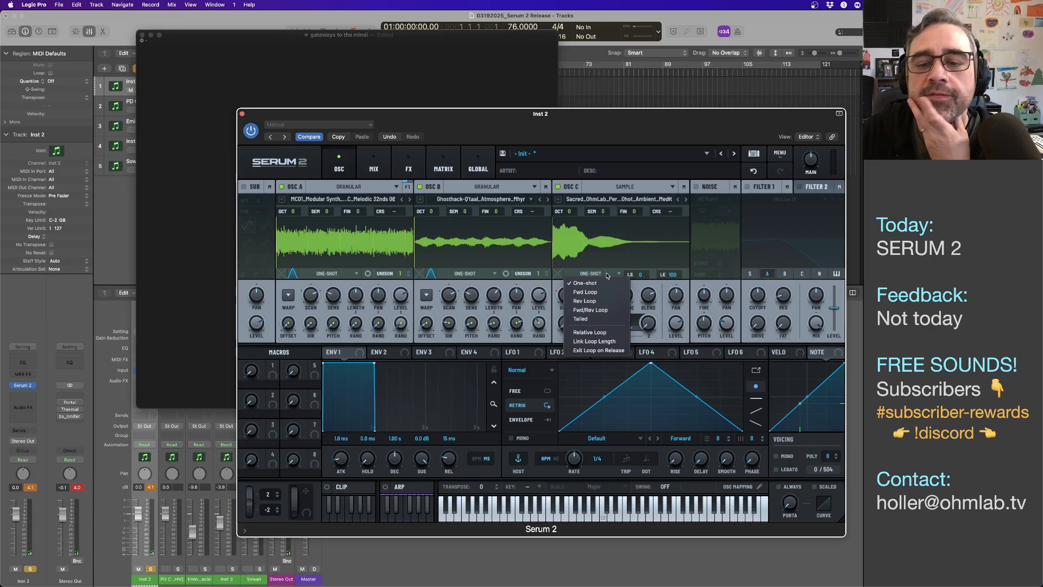
{"action": "left_click", "coordinate": [608, 313]}
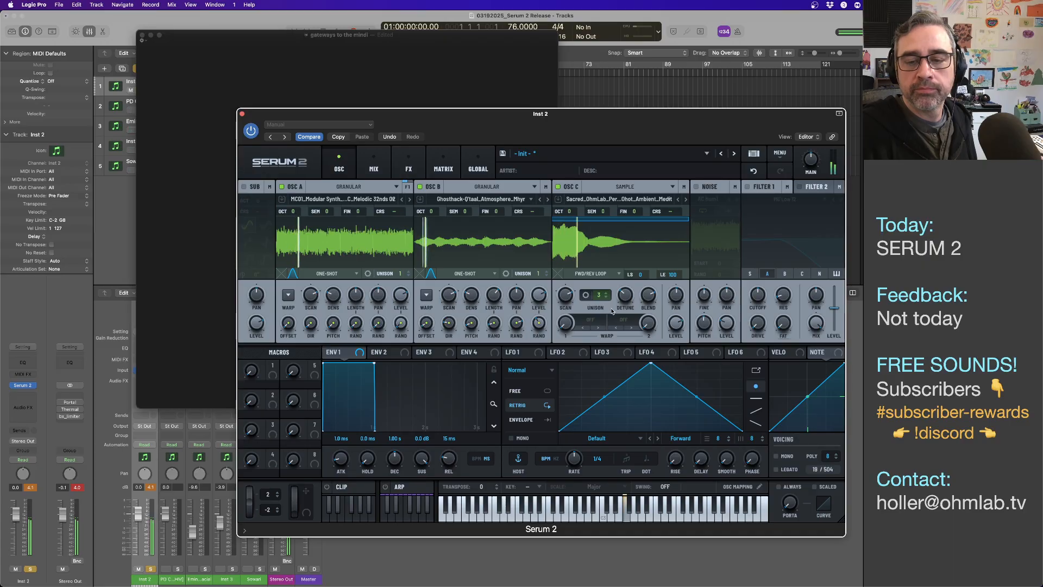
- Apply the Soft Clip distortion as oscillator C's first warp and raise its amount to about 46%
{"action": "left_click", "coordinate": [587, 325]}
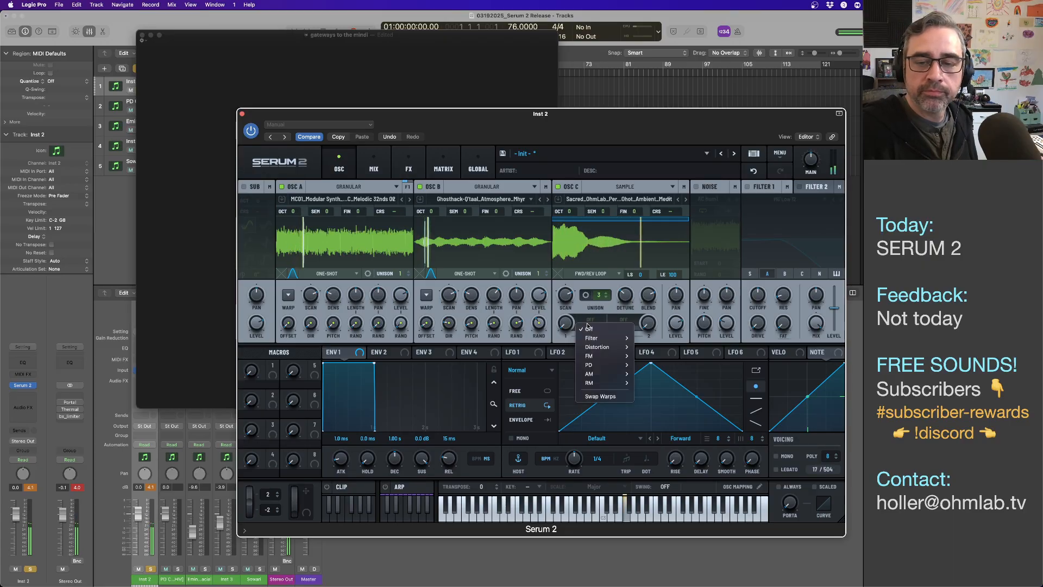
{"action": "mouse_move", "coordinate": [603, 347]}
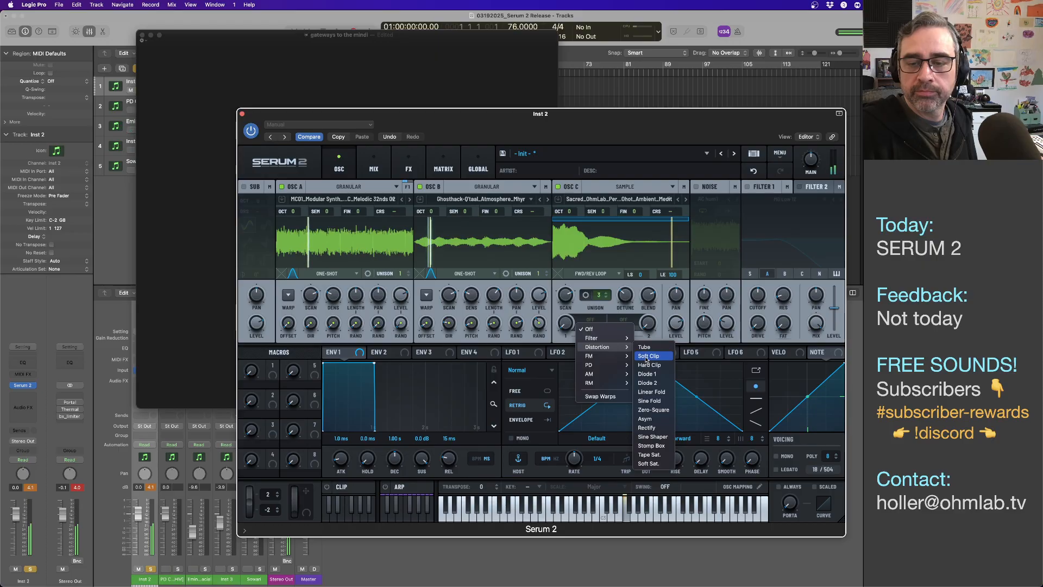
{"action": "left_click", "coordinate": [646, 356]}
{"action": "mouse_move", "coordinate": [567, 320]}
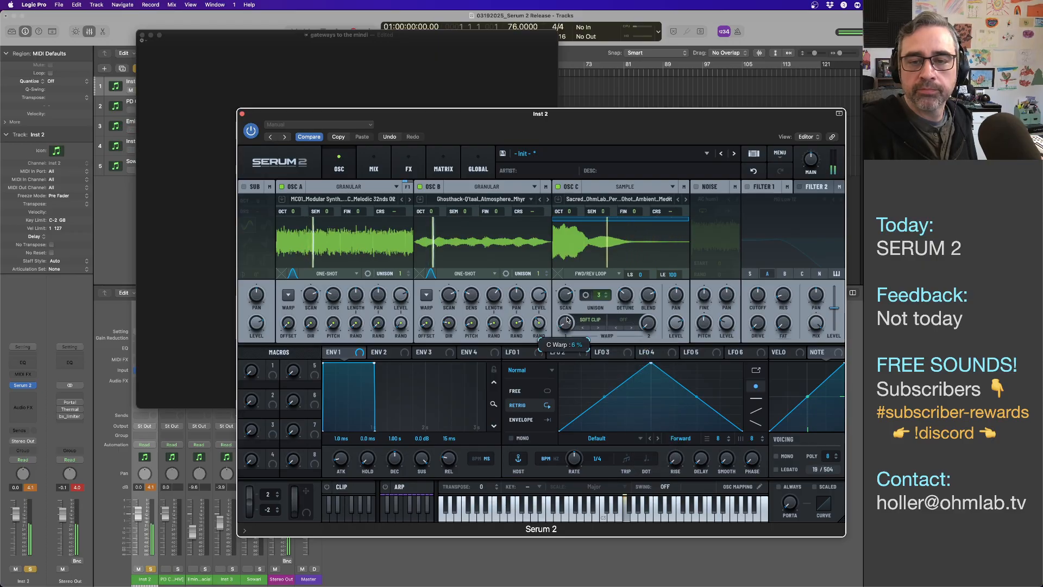
{"action": "left_click_drag", "start_coordinate": [566, 320], "coordinate": [567, 273]}
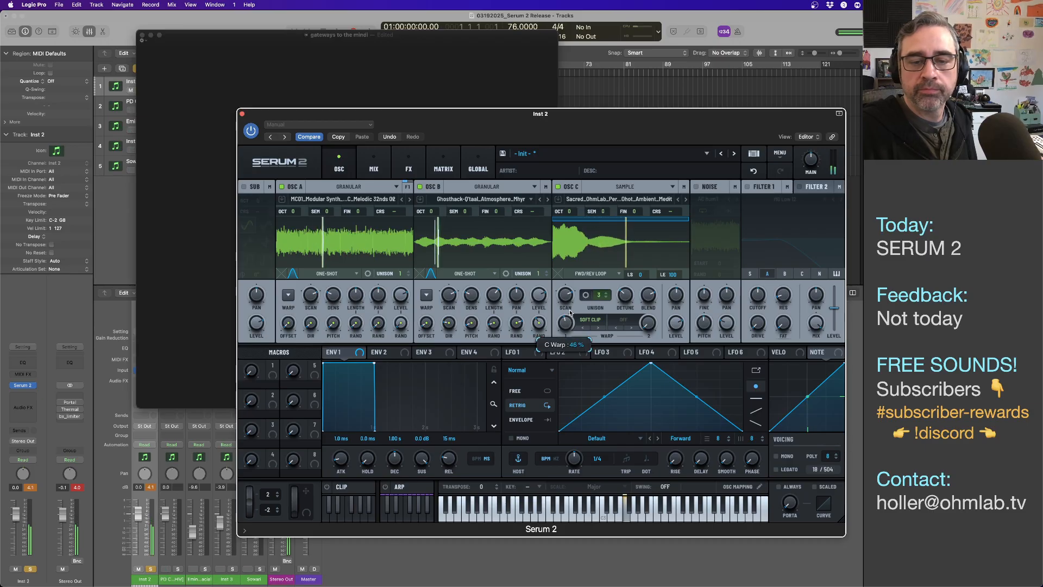
- Show oscillator B's warp controls, apply the Sine Fold distortion as its first warp, and set the amount to 11%
{"action": "left_click", "coordinate": [427, 294]}
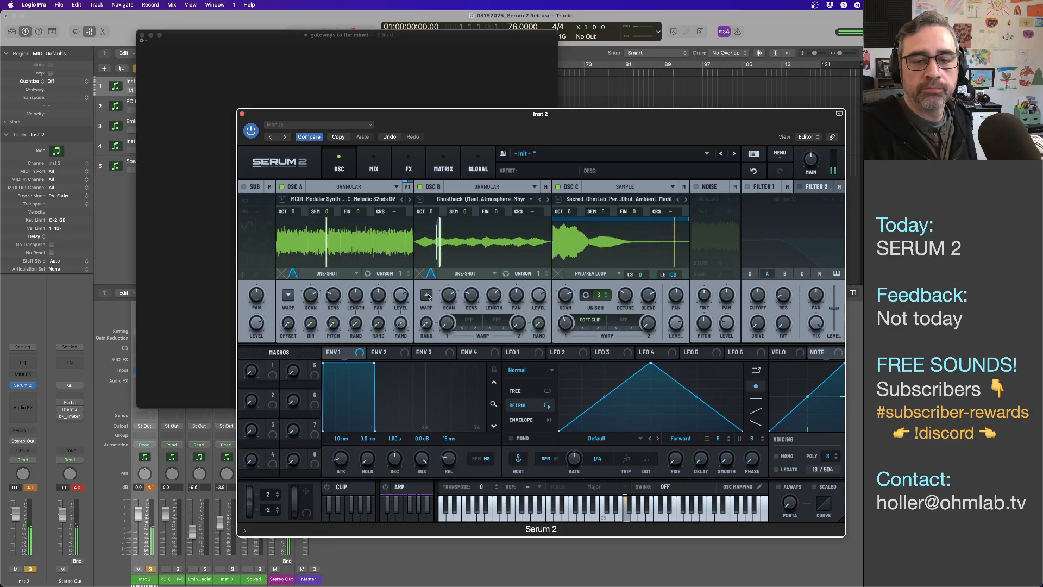
{"action": "left_click", "coordinate": [465, 320]}
{"action": "mouse_move", "coordinate": [499, 347]}
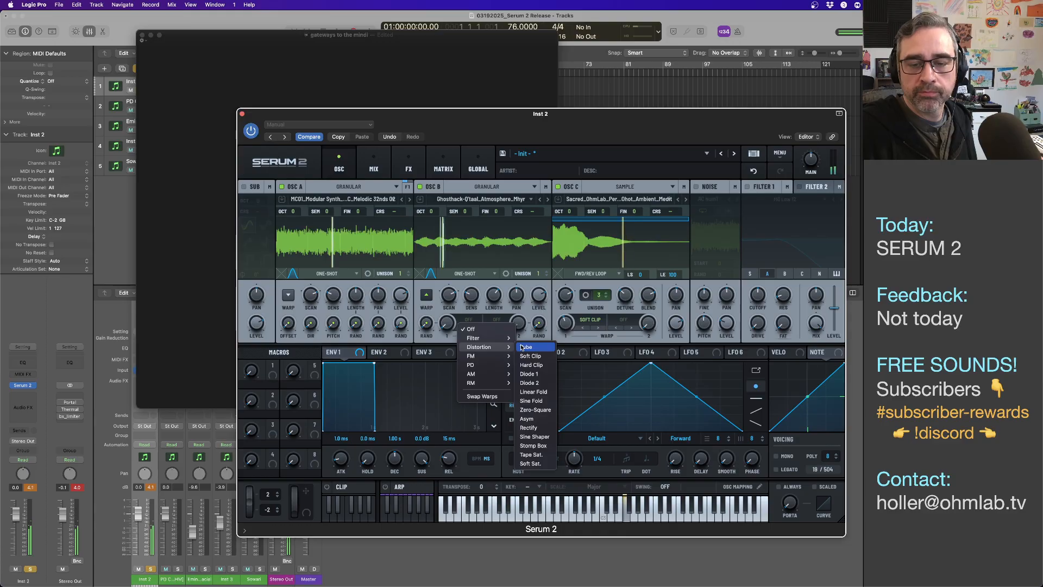
{"action": "left_click", "coordinate": [525, 401]}
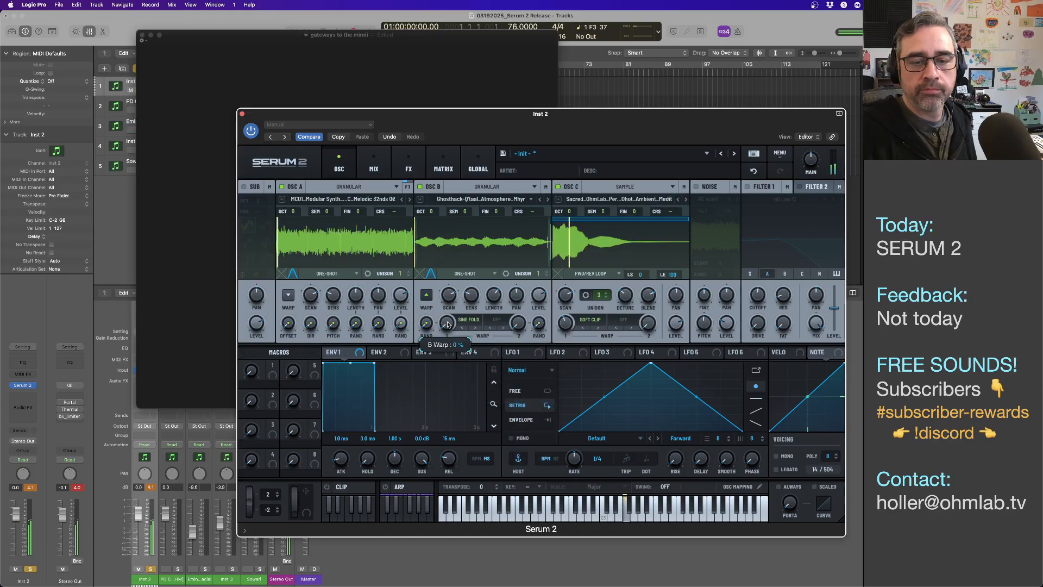
{"action": "mouse_move", "coordinate": [447, 324]}
{"action": "left_mouse_down"}
{"action": "mouse_move", "coordinate": [448, 312]}
{"action": "mouse_move", "coordinate": [448, 327]}
{"action": "left_mouse_up"}
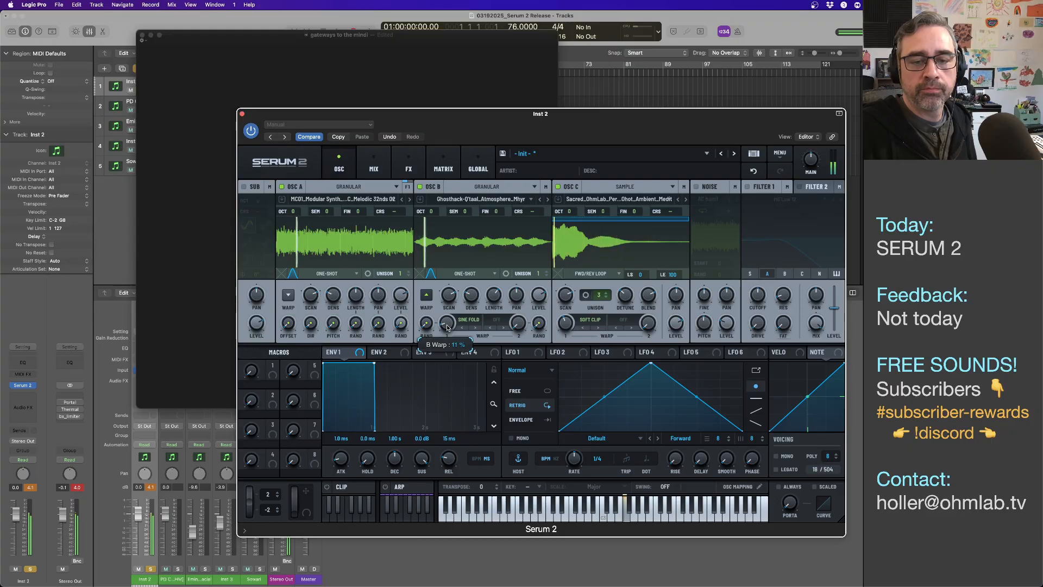
- Lower oscillator B's level to about 56% (-10.2 dB)
{"action": "left_click_drag", "start_coordinate": [539, 295], "coordinate": [541, 307]}
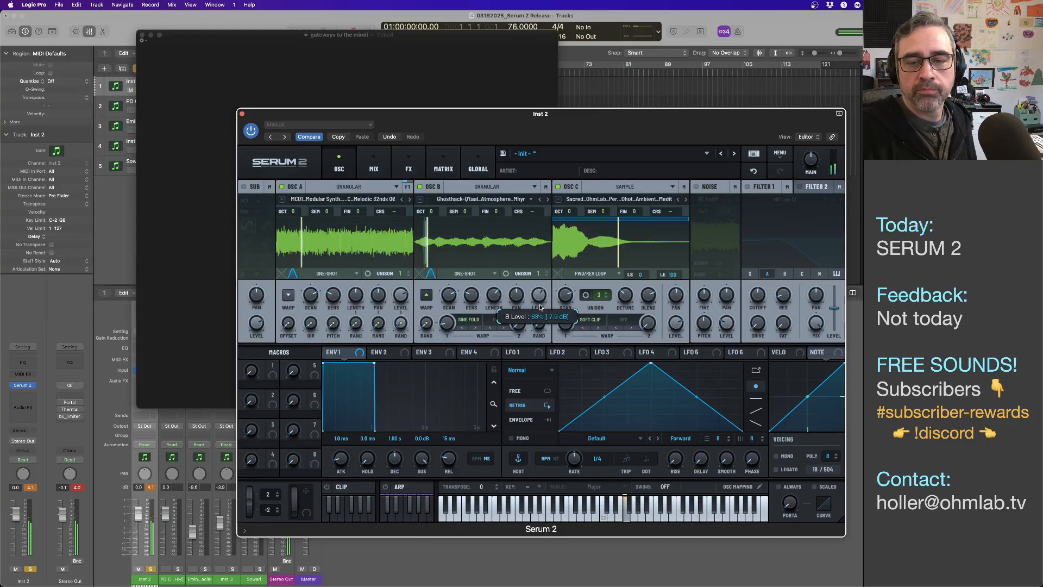
{"action": "mouse_move", "coordinate": [450, 326]}
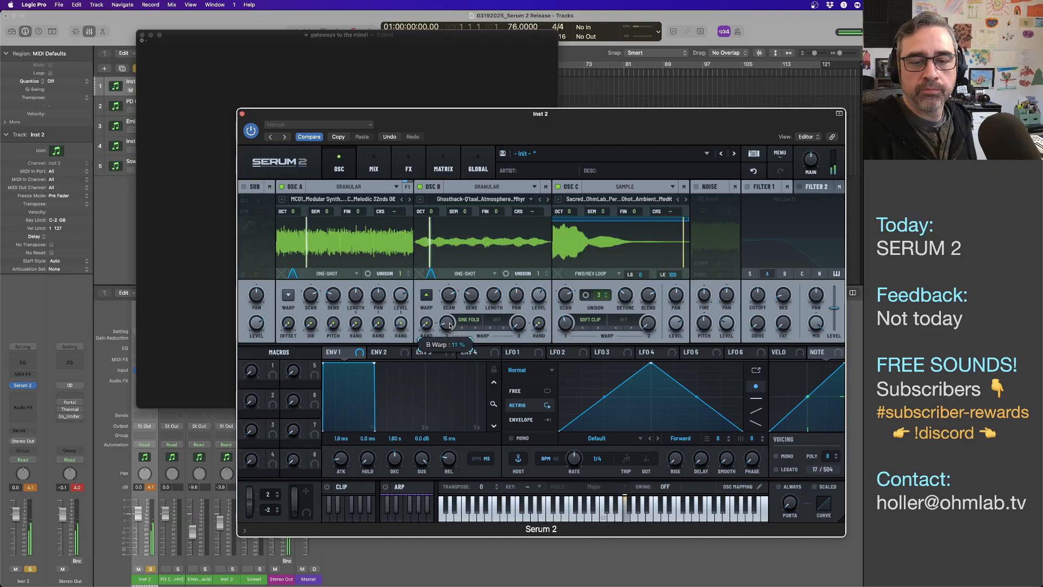
{"action": "left_click_drag", "start_coordinate": [540, 296], "coordinate": [542, 305]}
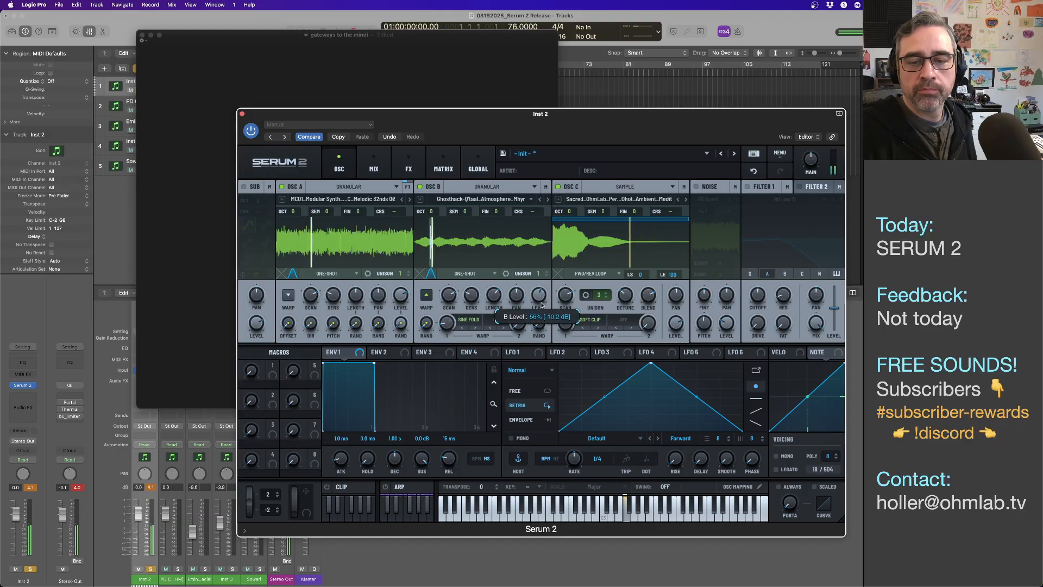
- Raise oscillator B's density to about 14 grains and its grain length to about 5.94 s
{"action": "mouse_move", "coordinate": [472, 294]}
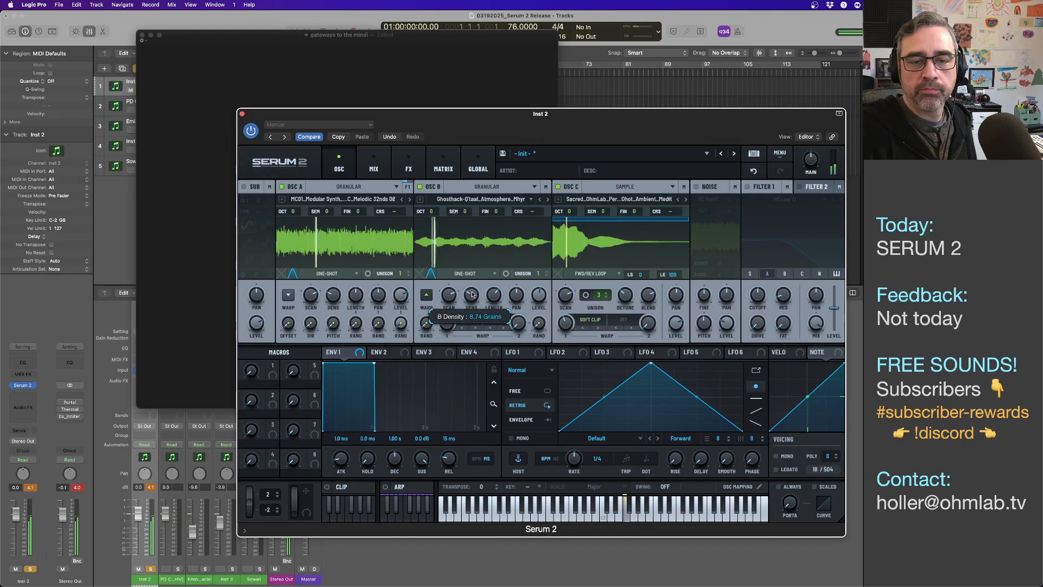
{"action": "left_click_drag", "start_coordinate": [472, 294], "coordinate": [472, 273]}
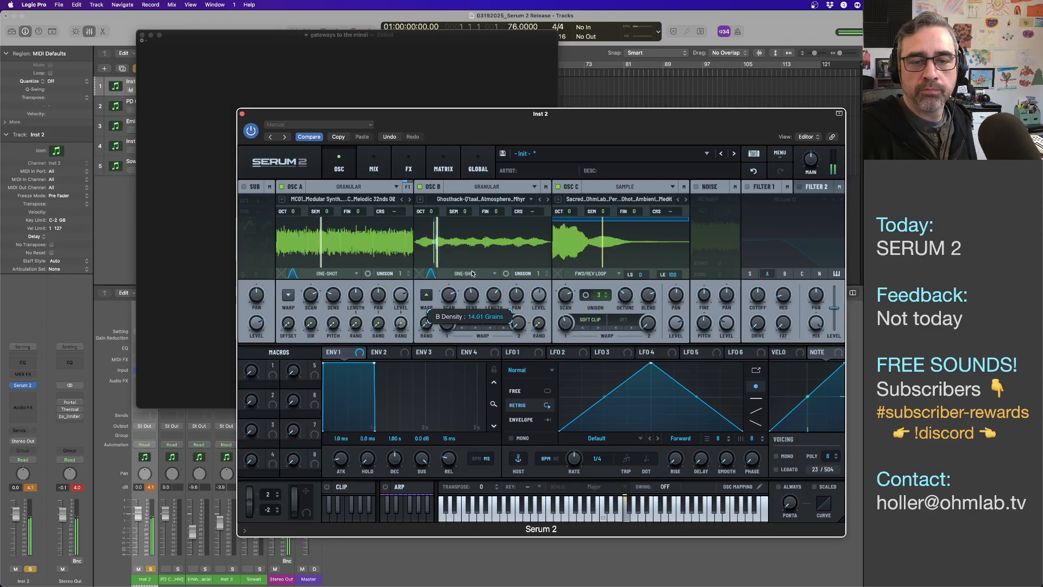
{"action": "mouse_move", "coordinate": [493, 297]}
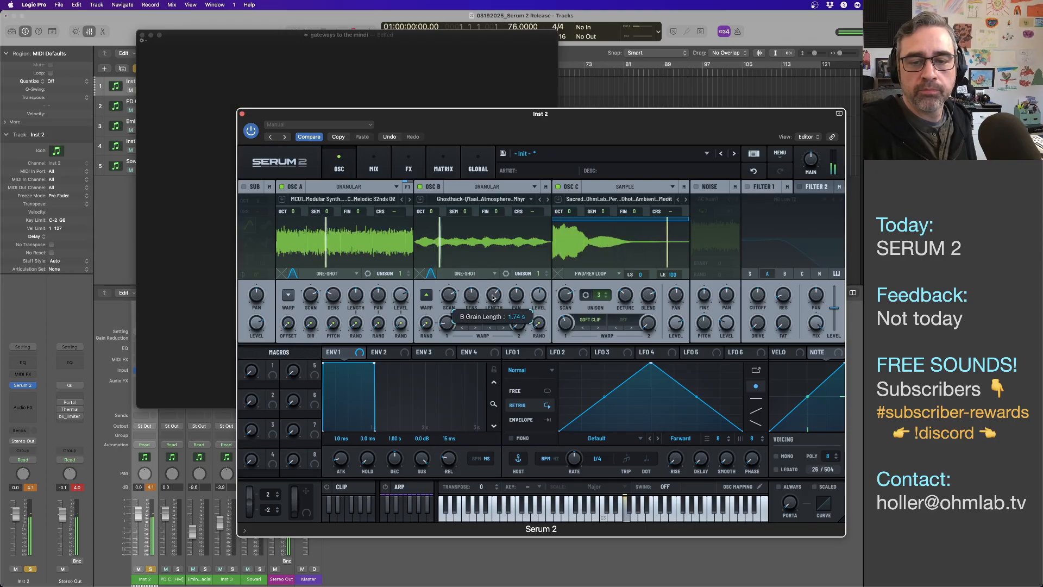
{"action": "left_click_drag", "start_coordinate": [493, 297], "coordinate": [494, 273]}
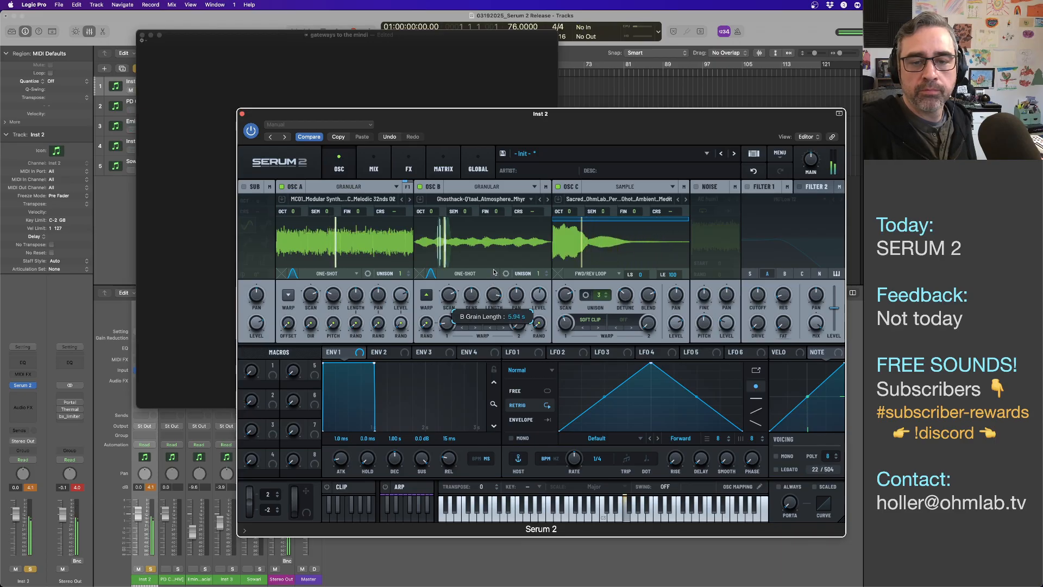
- Add a Convolve effect to the main effects chain, raising its size above 106% and its tone to about 12%
{"action": "mouse_move", "coordinate": [450, 295]}
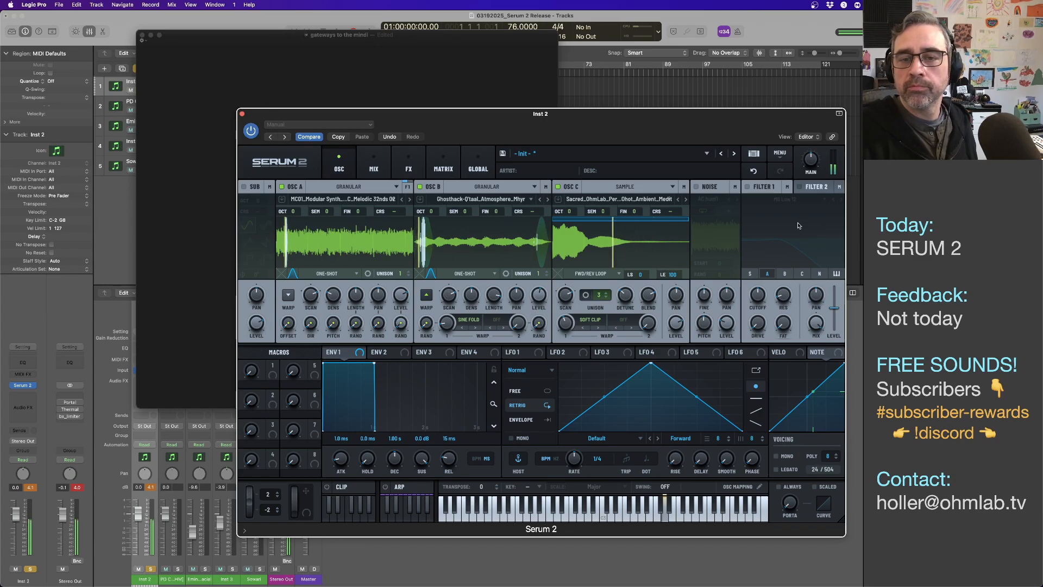
{"action": "left_click", "coordinate": [407, 169]}
{"action": "left_click", "coordinate": [249, 206]}
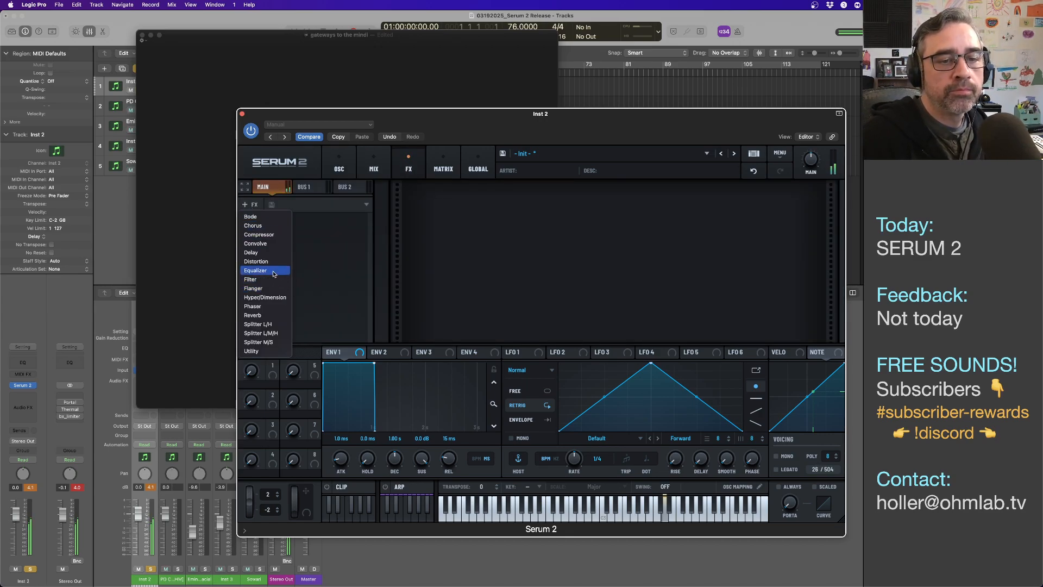
{"action": "left_click", "coordinate": [266, 249]}
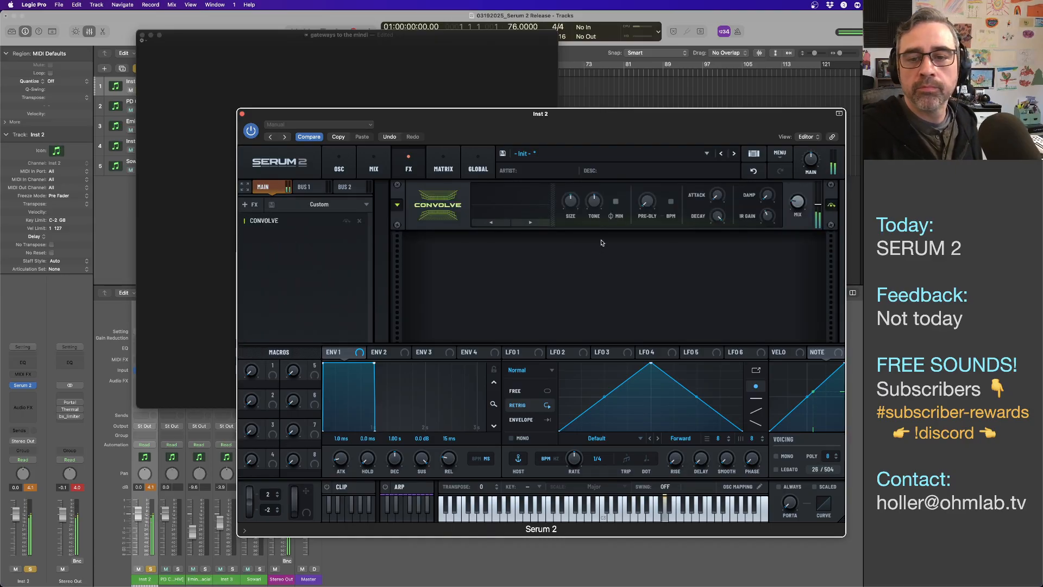
{"action": "mouse_move", "coordinate": [572, 203]}
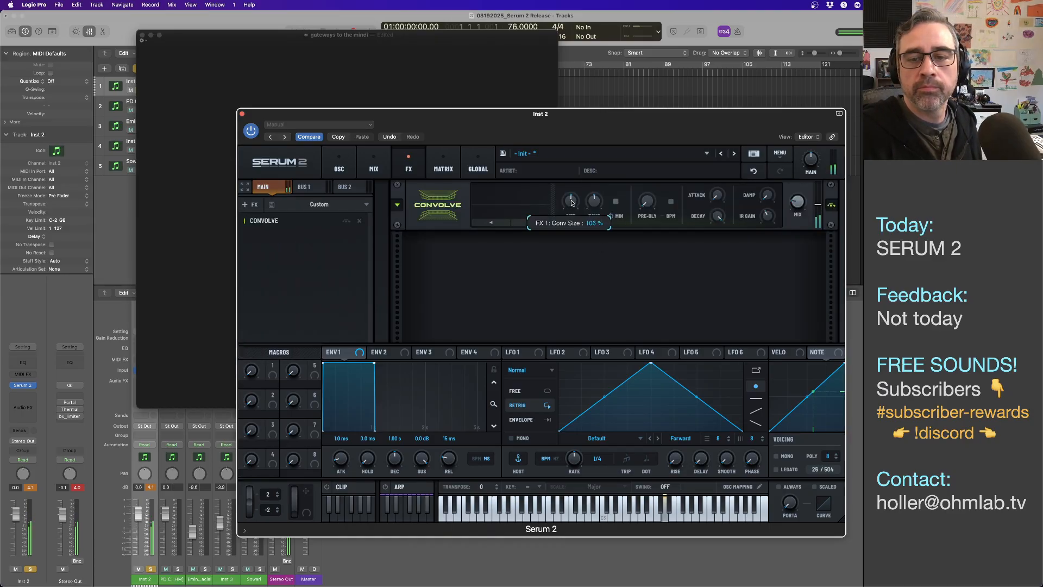
{"action": "left_click_drag", "start_coordinate": [571, 193], "coordinate": [594, 193]}
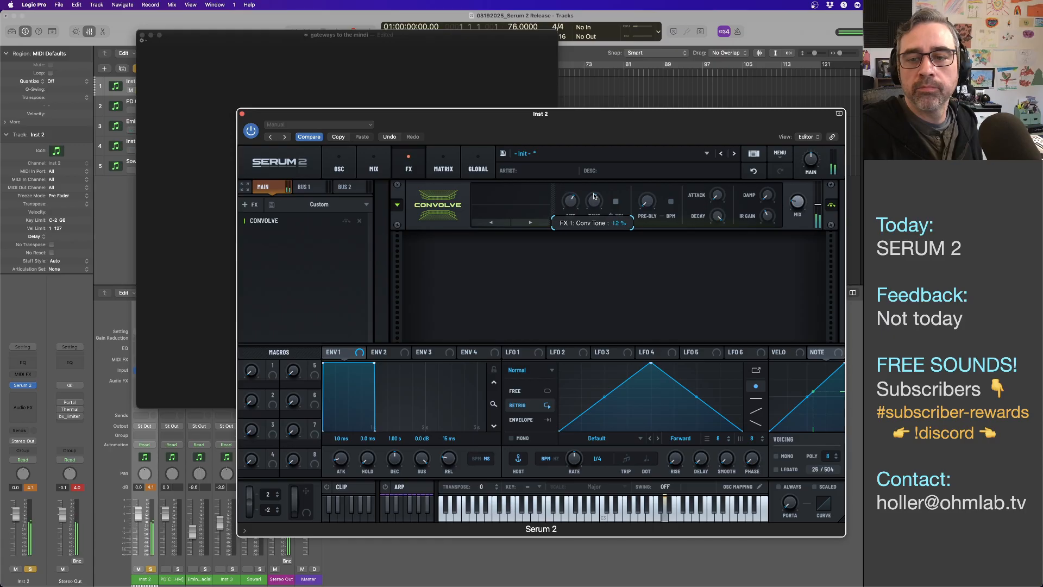
- Load the factory Amorphous Space impulse response from the Massive category into the Convolve effect
{"action": "left_click", "coordinate": [540, 202]}
{"action": "mouse_move", "coordinate": [535, 222]}
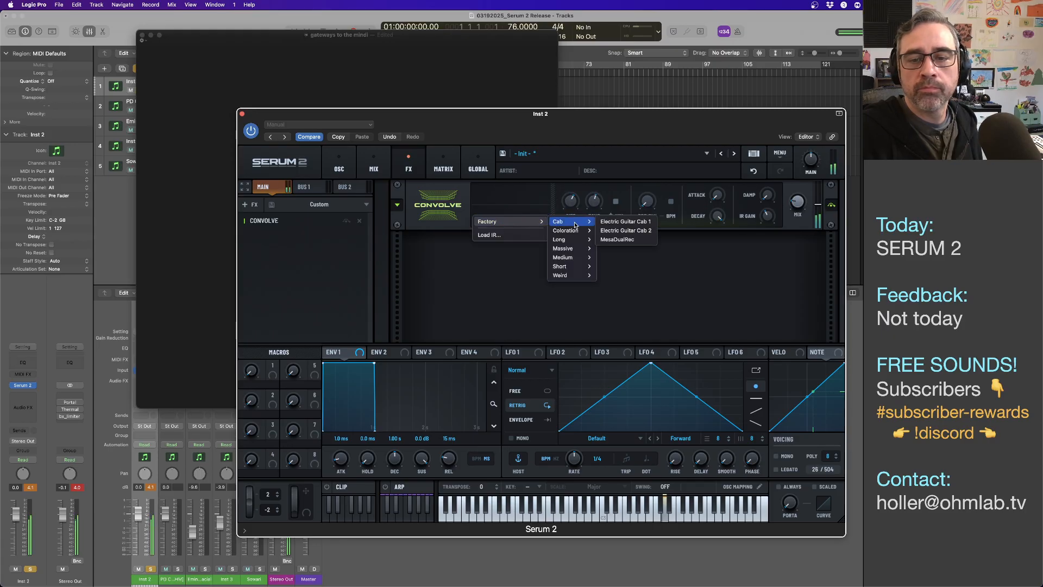
{"action": "mouse_move", "coordinate": [576, 252]}
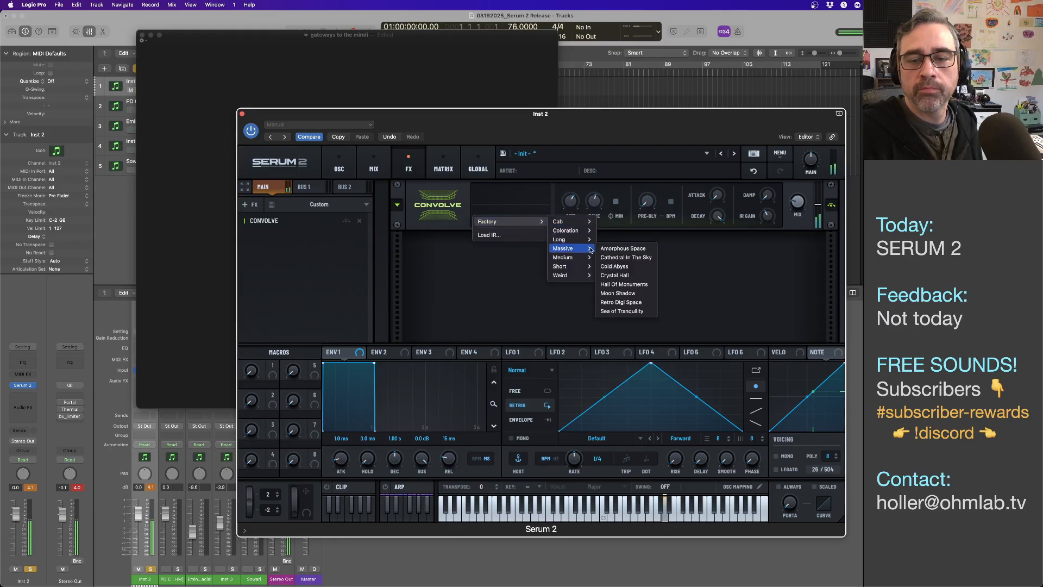
{"action": "left_click", "coordinate": [623, 249]}
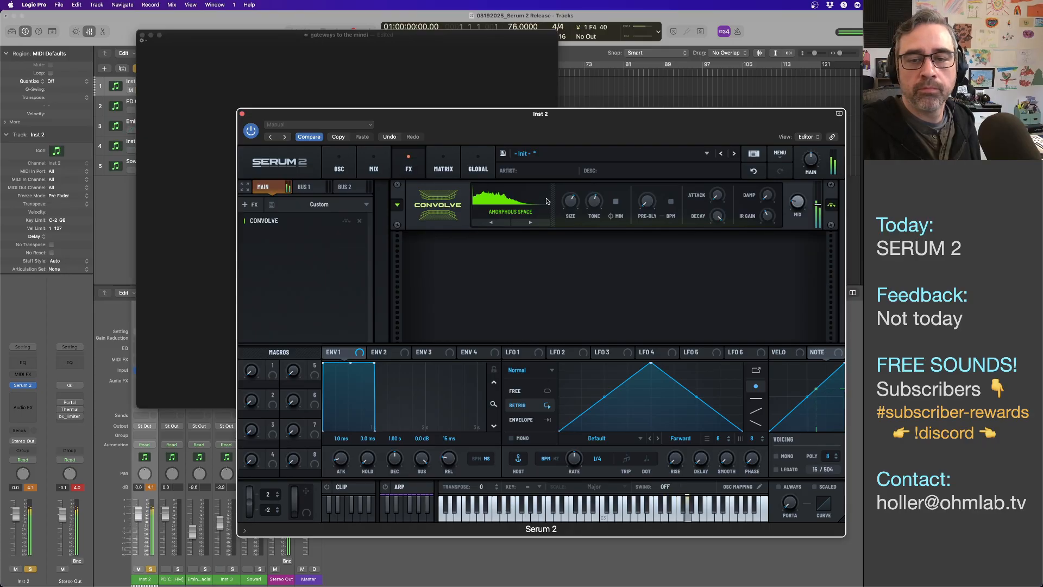
- Adjust the Convolve effect's damping and try wet mix amounts between about 16% and 24%
{"action": "mouse_move", "coordinate": [801, 210]}
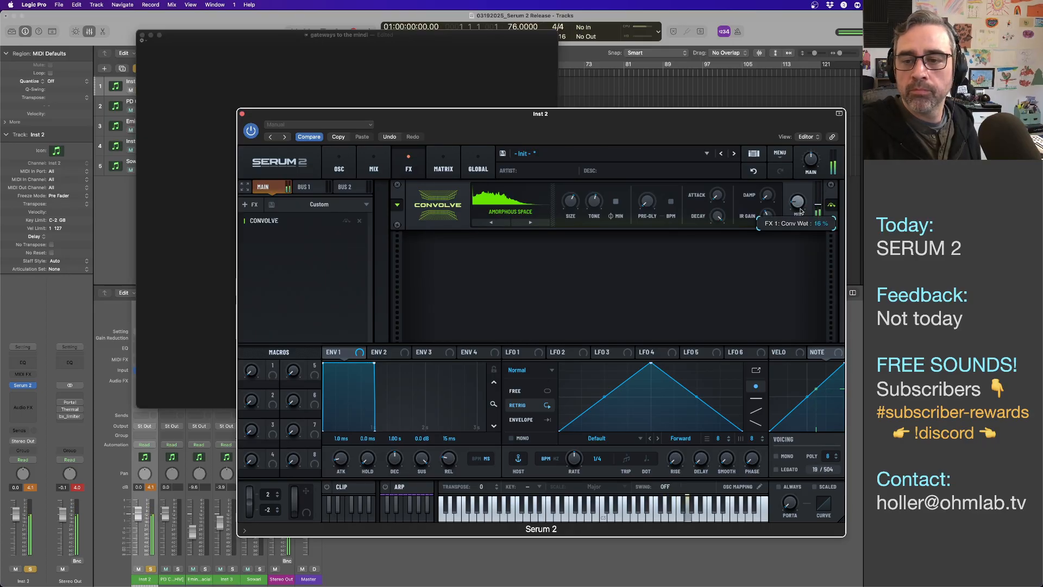
{"action": "left_click_drag", "start_coordinate": [767, 196], "coordinate": [770, 180]}
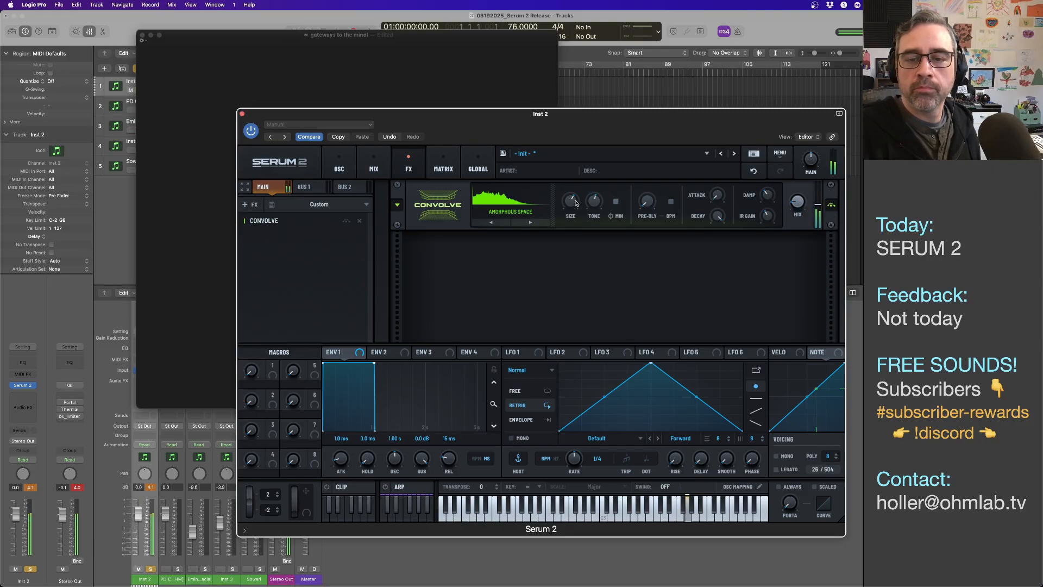
{"action": "mouse_move", "coordinate": [573, 202]}
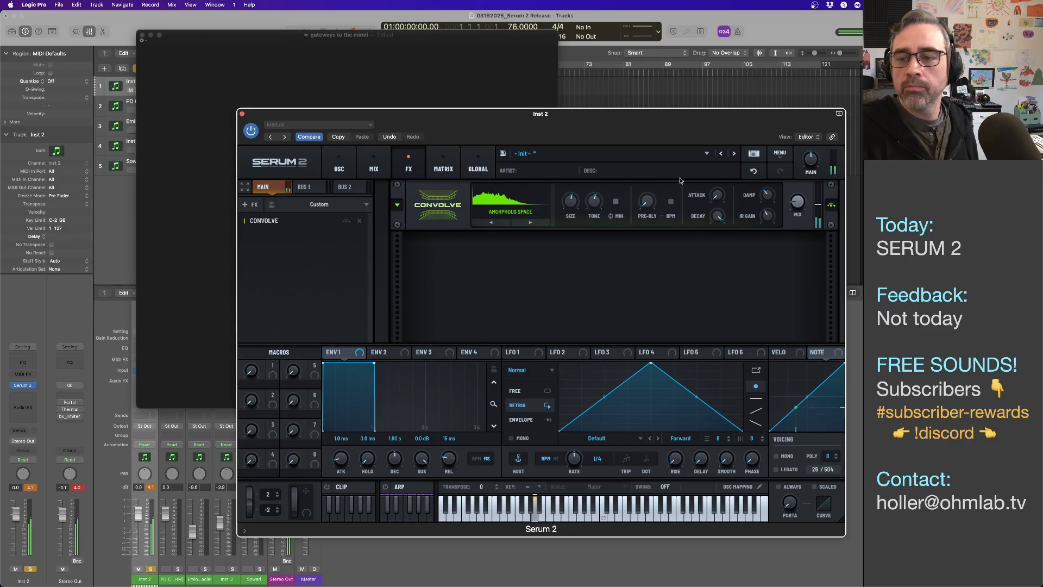
{"action": "mouse_move", "coordinate": [799, 202]}
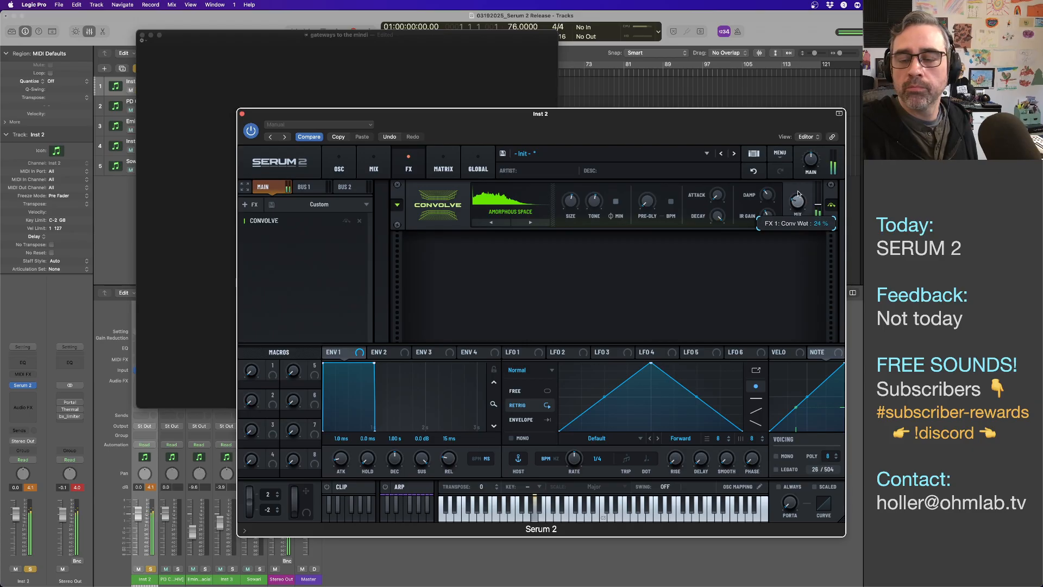
{"action": "left_click_drag", "start_coordinate": [797, 203], "coordinate": [798, 205]}
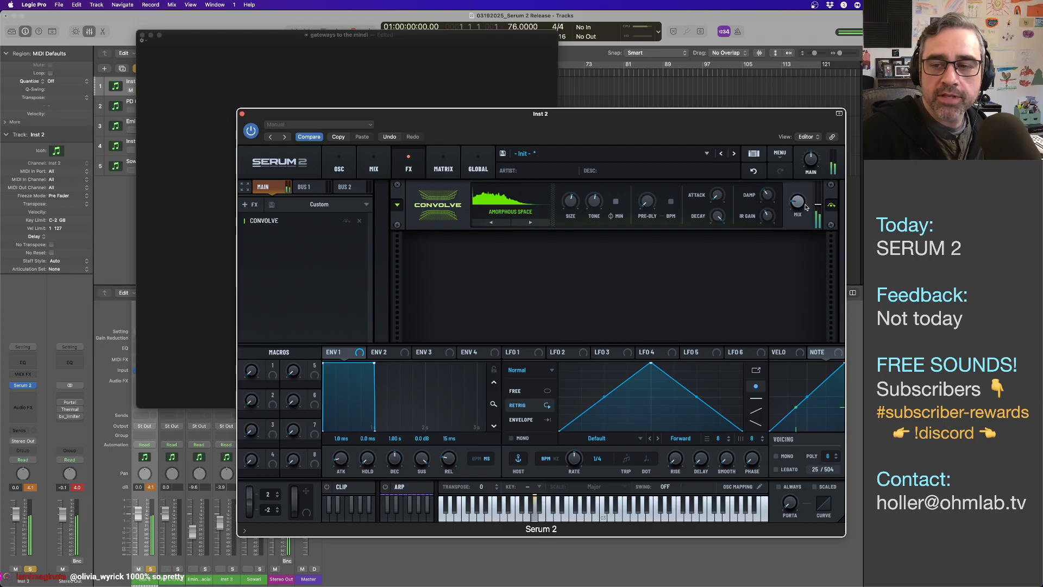
{"action": "mouse_move", "coordinate": [801, 205]}
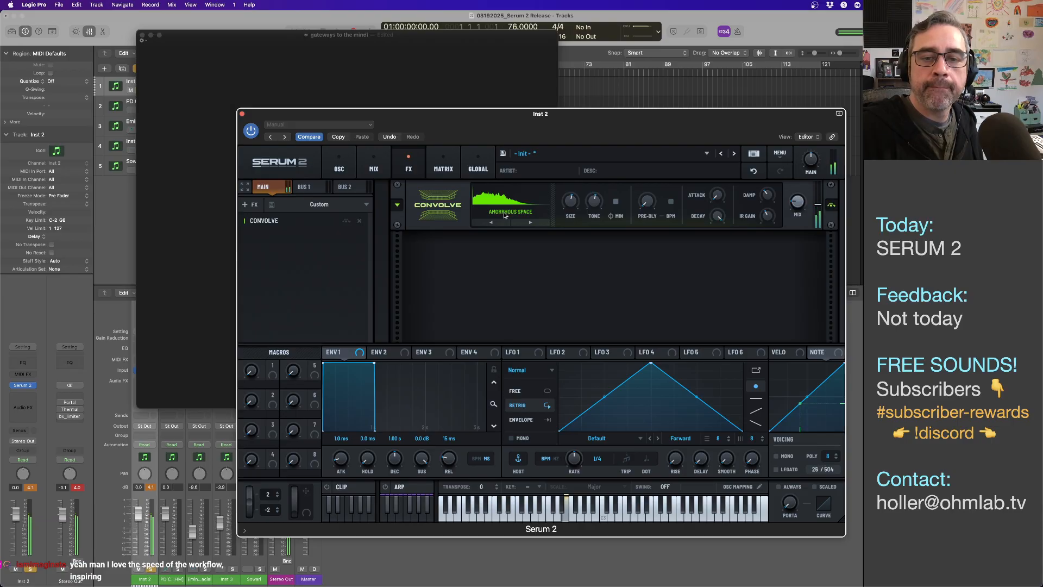
- Switch the Convolve impulse response to Cathedral In The Sky and set the wet mix to about 15%
{"action": "left_click", "coordinate": [531, 223]}
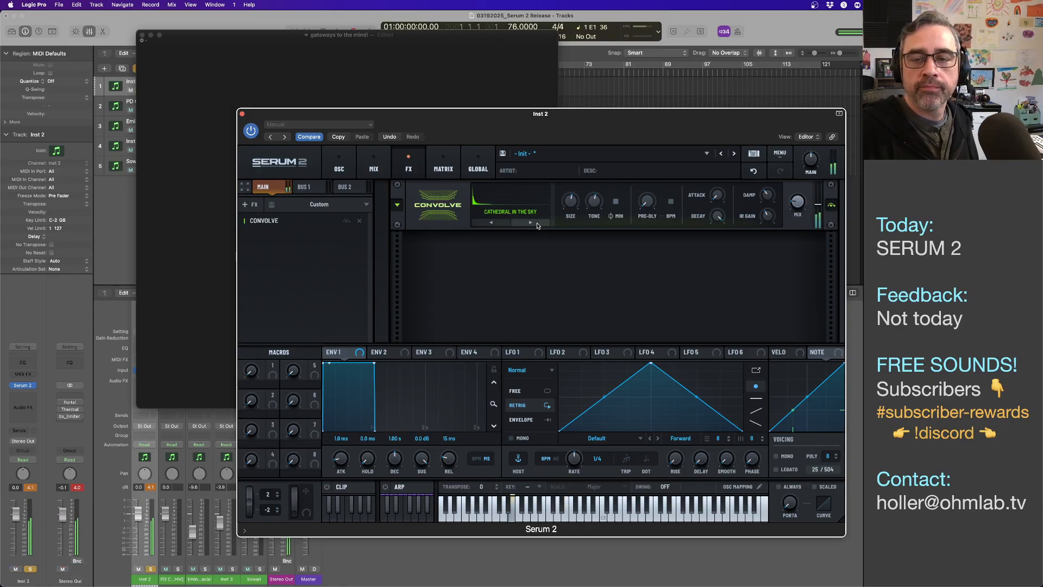
{"action": "mouse_move", "coordinate": [801, 201]}
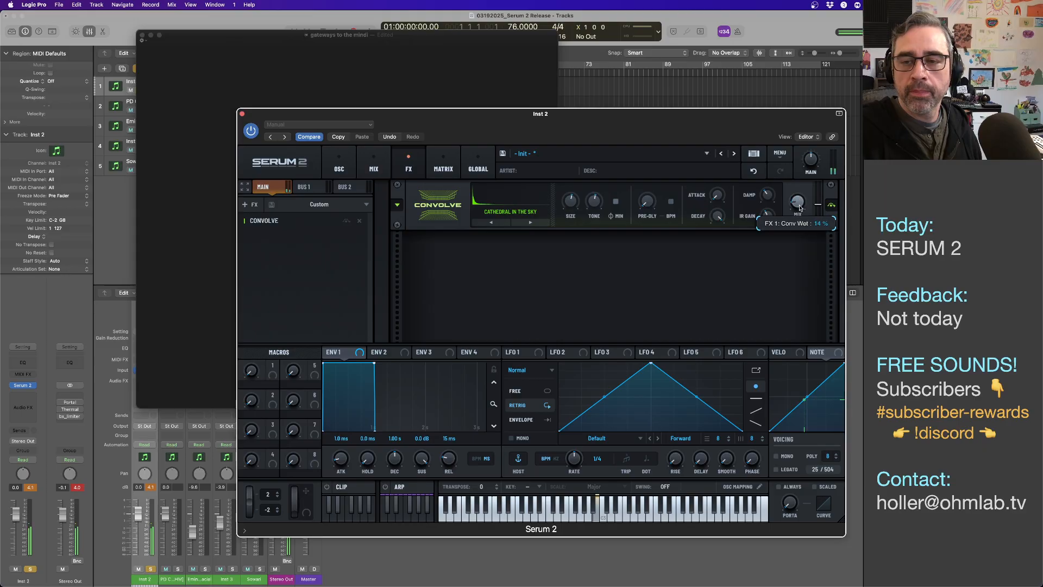
{"action": "scroll", "coordinate": [799, 208], "scroll_direction": "up", "scroll_amount": 1}
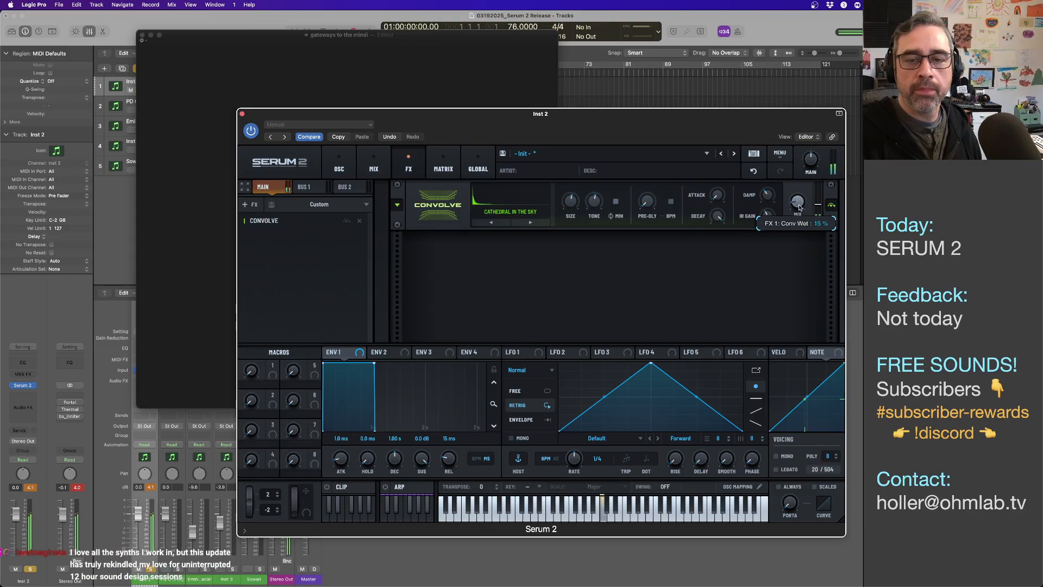
- Adjust oscillator A's grain density and raise its grain length to about 7.52 s
{"action": "left_click", "coordinate": [339, 164]}
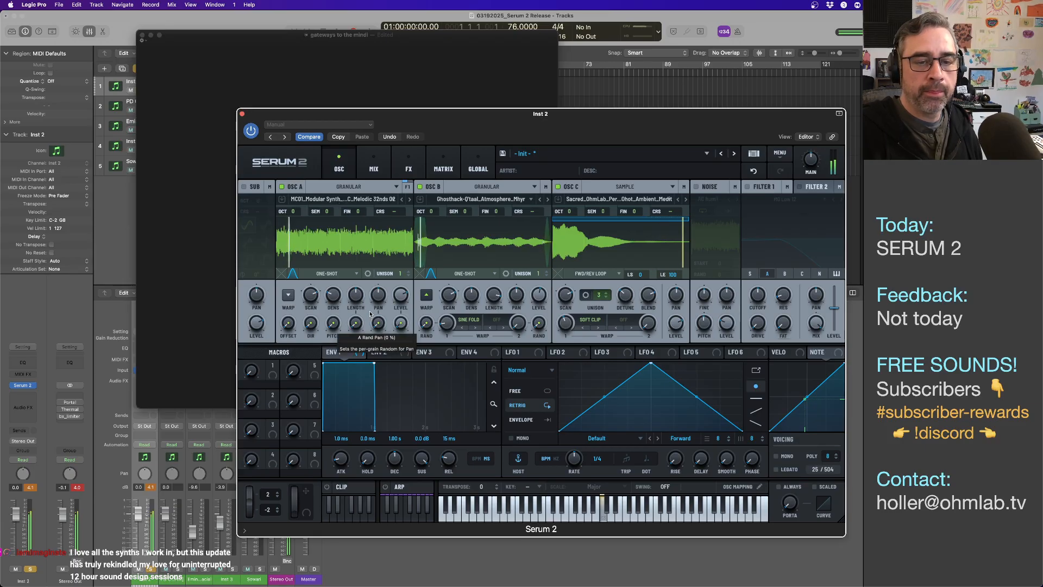
{"action": "mouse_move", "coordinate": [334, 295]}
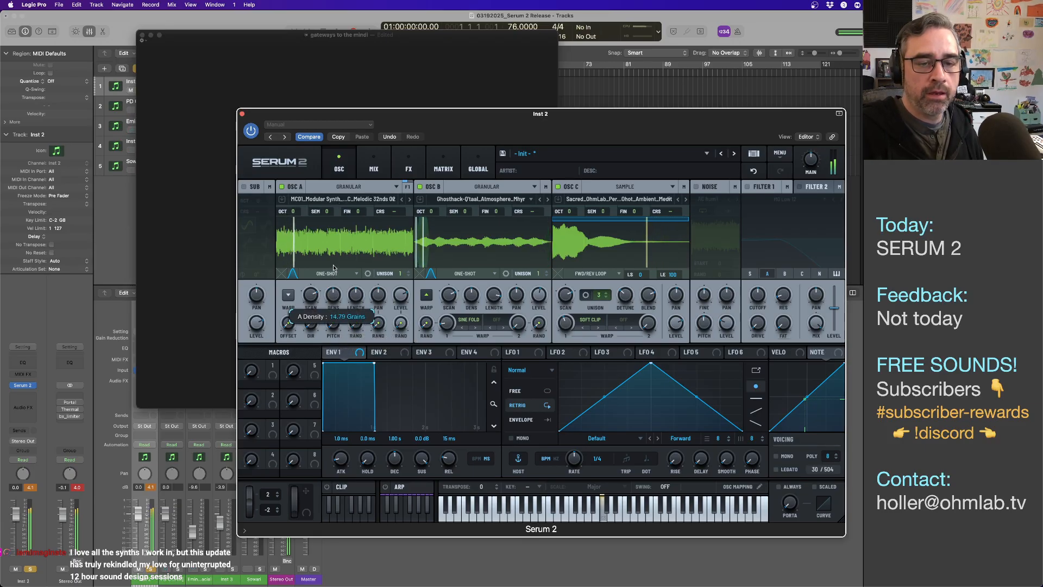
{"action": "left_click_drag", "start_coordinate": [334, 295], "coordinate": [333, 245]}
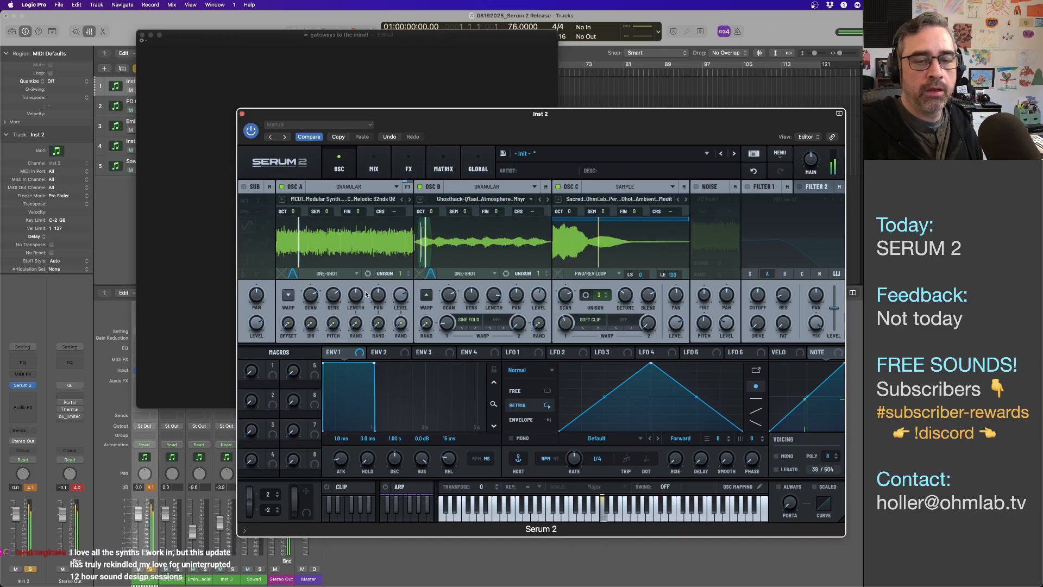
{"action": "mouse_move", "coordinate": [356, 283]}
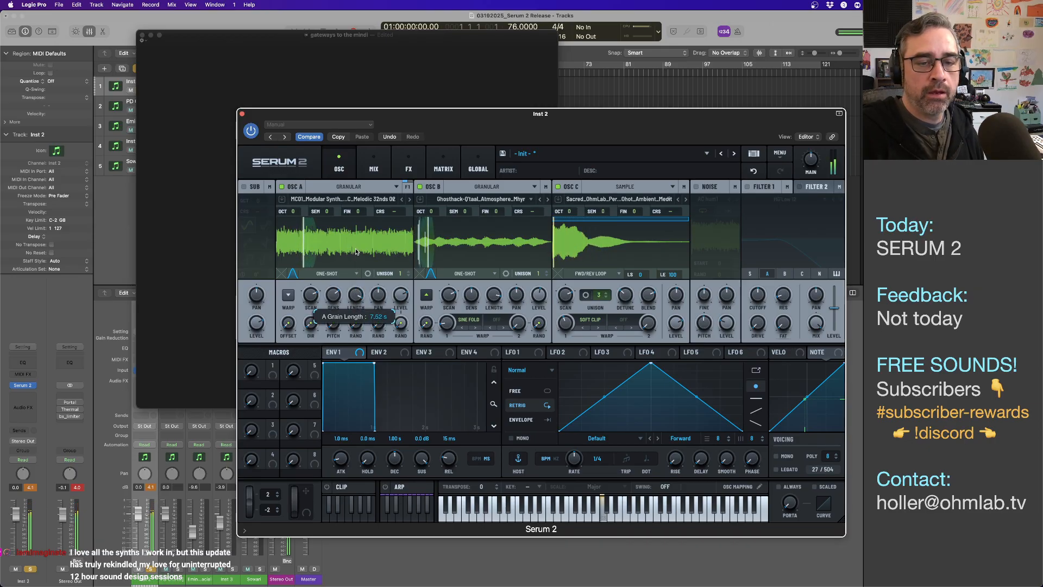
{"action": "left_click_drag", "start_coordinate": [333, 295], "coordinate": [337, 363]}
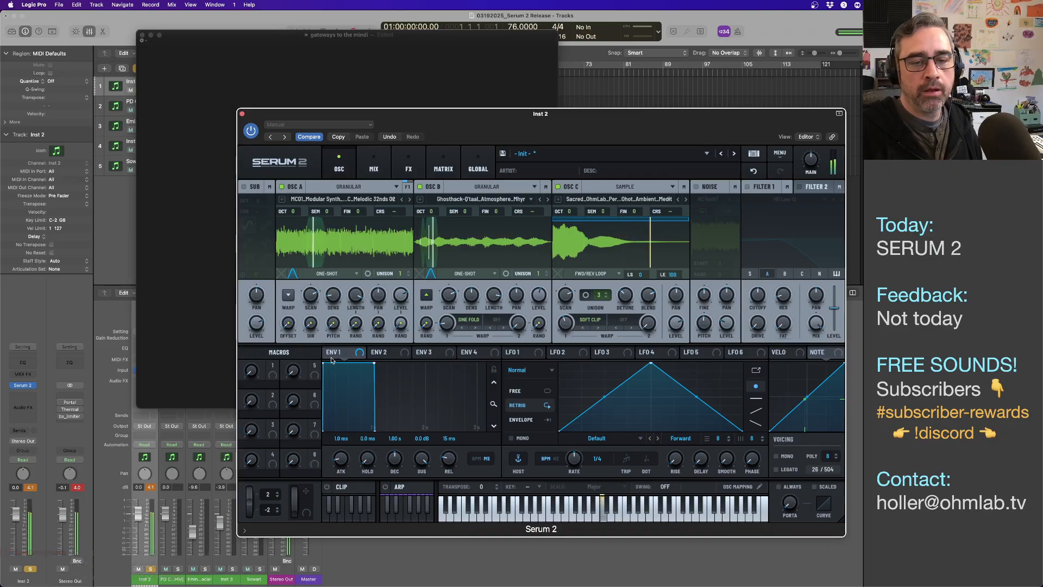
- Add per-grain randomness to oscillator A's pan, length, and gain
{"action": "left_click_drag", "start_coordinate": [379, 330], "coordinate": [378, 249]}
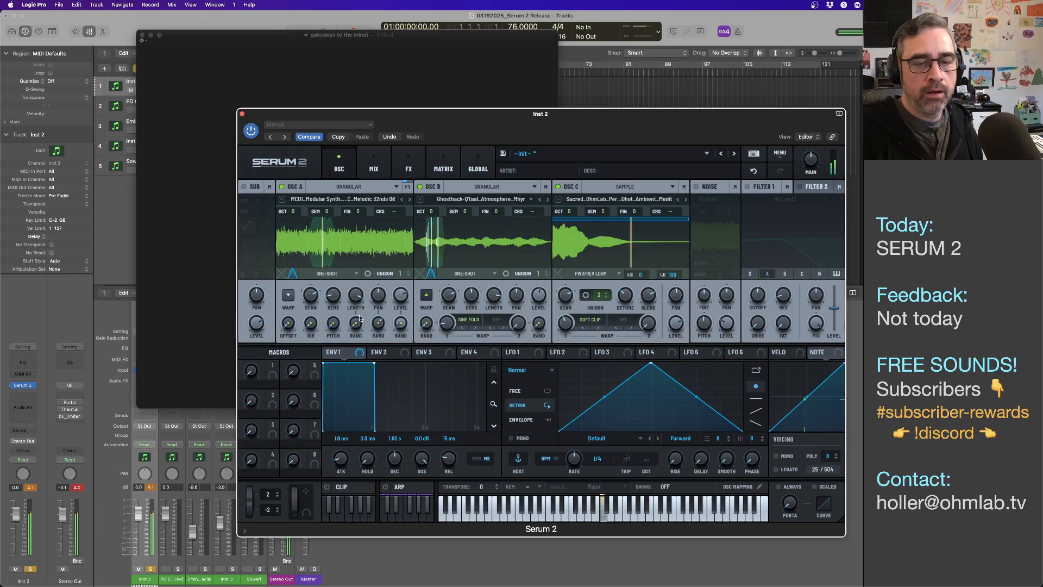
{"action": "left_click_drag", "start_coordinate": [356, 324], "coordinate": [357, 307]}
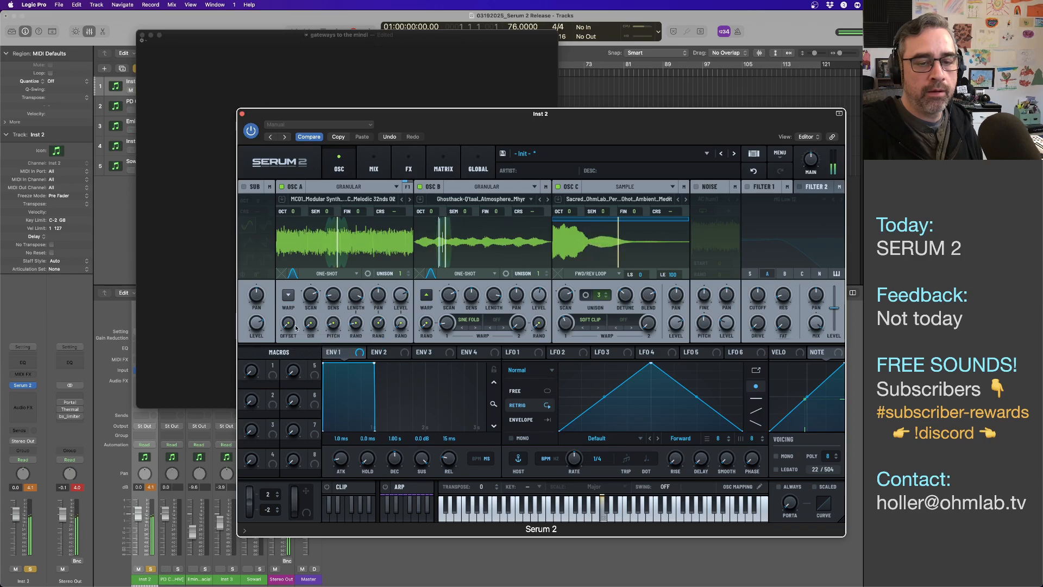
{"action": "mouse_move", "coordinate": [291, 325]}
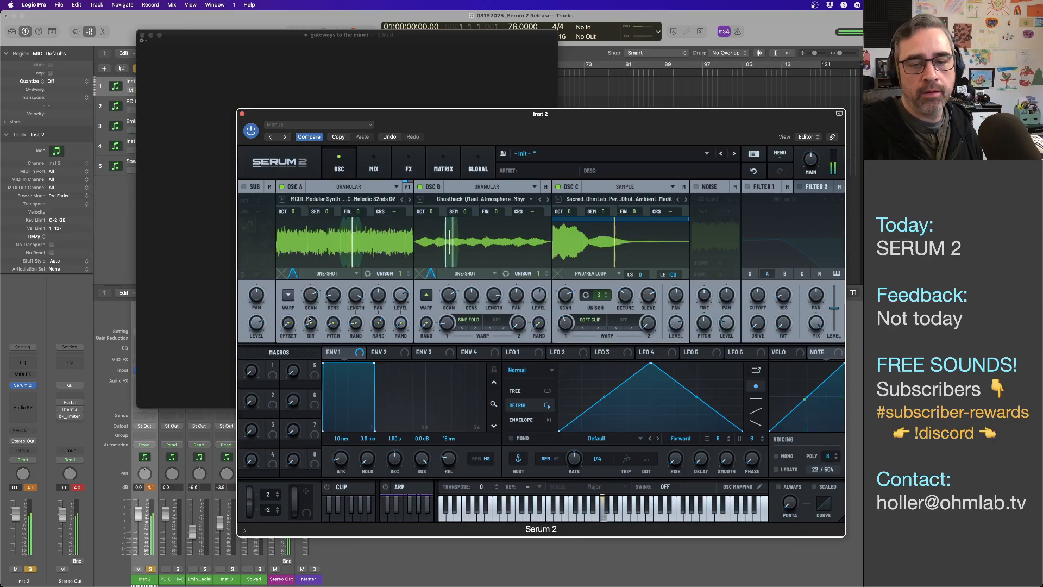
{"action": "mouse_move", "coordinate": [403, 321]}
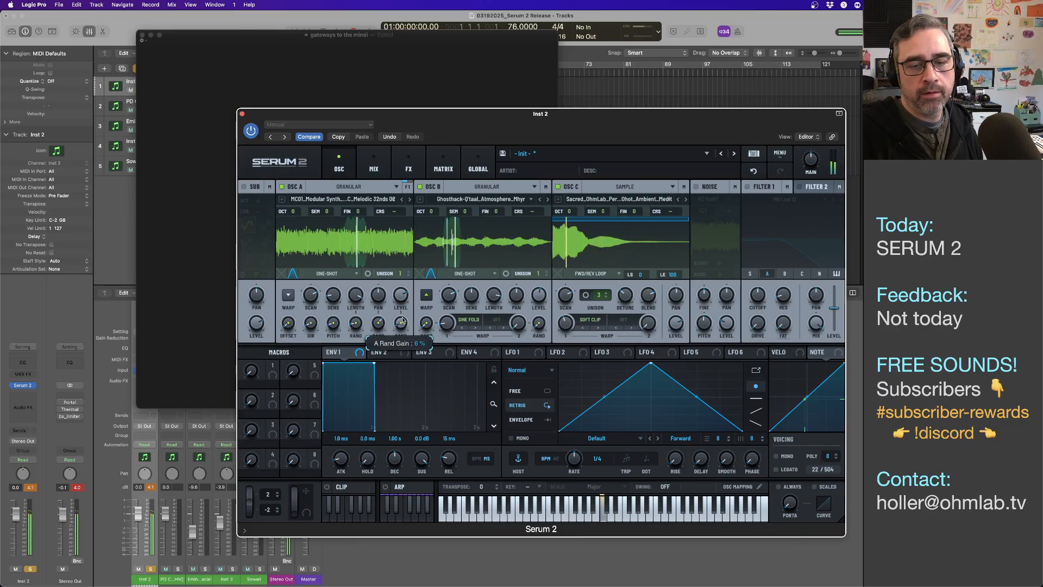
{"action": "left_click_drag", "start_coordinate": [403, 321], "coordinate": [403, 297]}
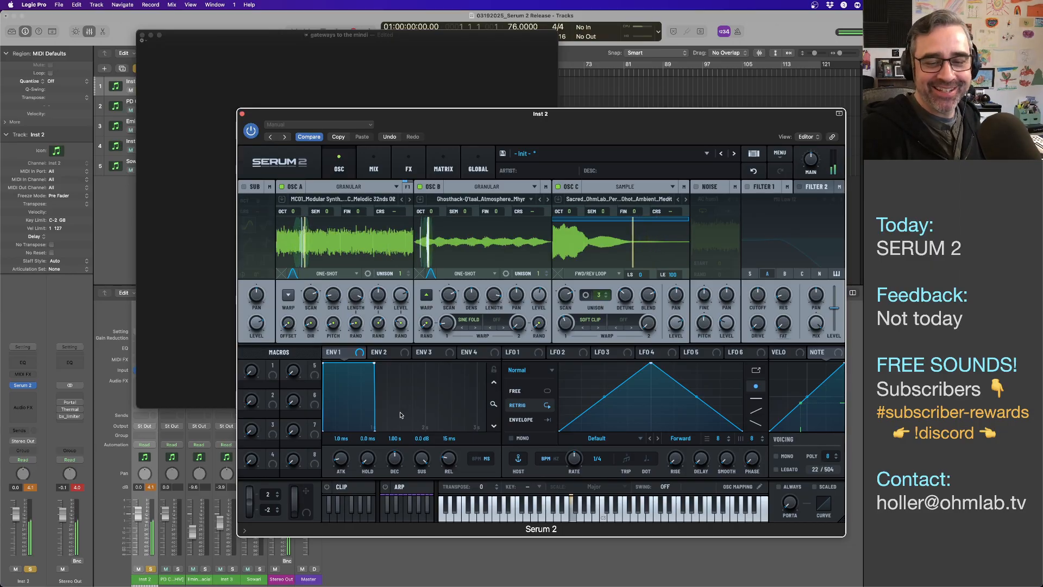
- Shape envelope 1 with an attack of about 329 ms, decay 2.14 s, sustain -1.4 dB, and release 1.42 s
{"action": "left_click_drag", "start_coordinate": [376, 431], "coordinate": [451, 428]}
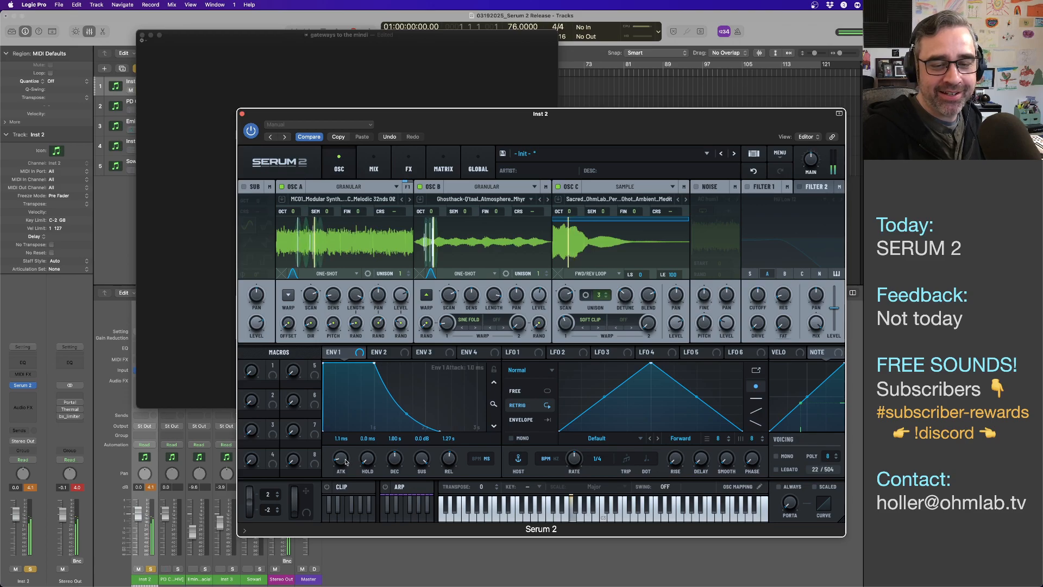
{"action": "left_click_drag", "start_coordinate": [342, 459], "coordinate": [346, 435]}
{"action": "left_click_drag", "start_coordinate": [422, 458], "coordinate": [394, 455]}
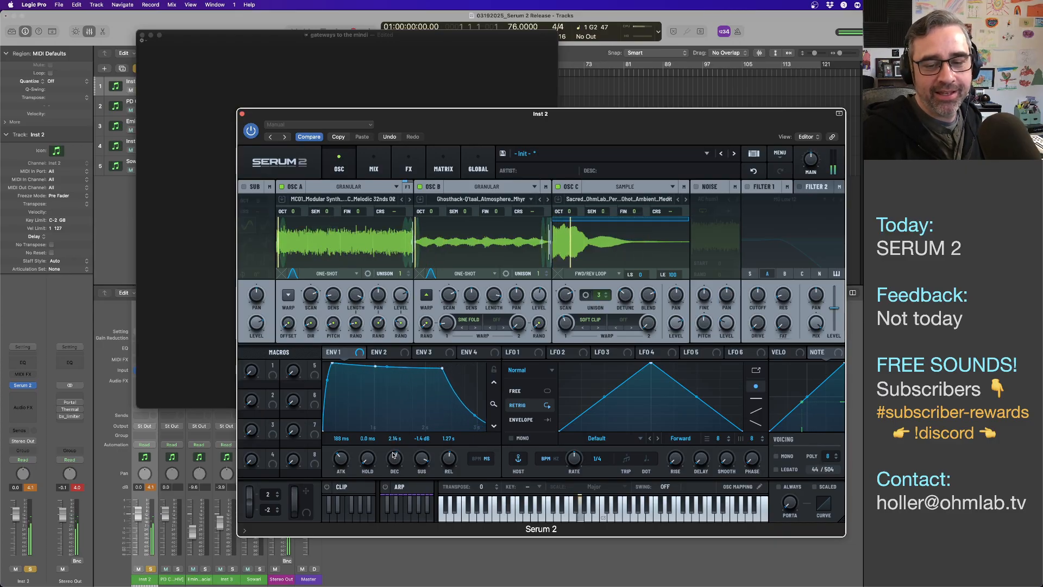
{"action": "left_click_drag", "start_coordinate": [341, 459], "coordinate": [340, 455]}
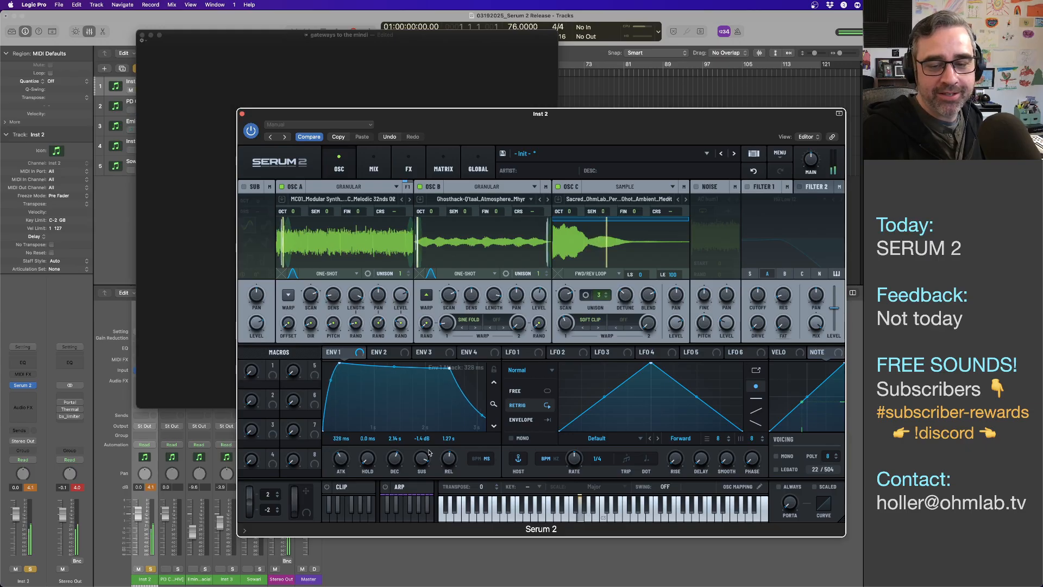
{"action": "left_click_drag", "start_coordinate": [446, 460], "coordinate": [446, 458]}
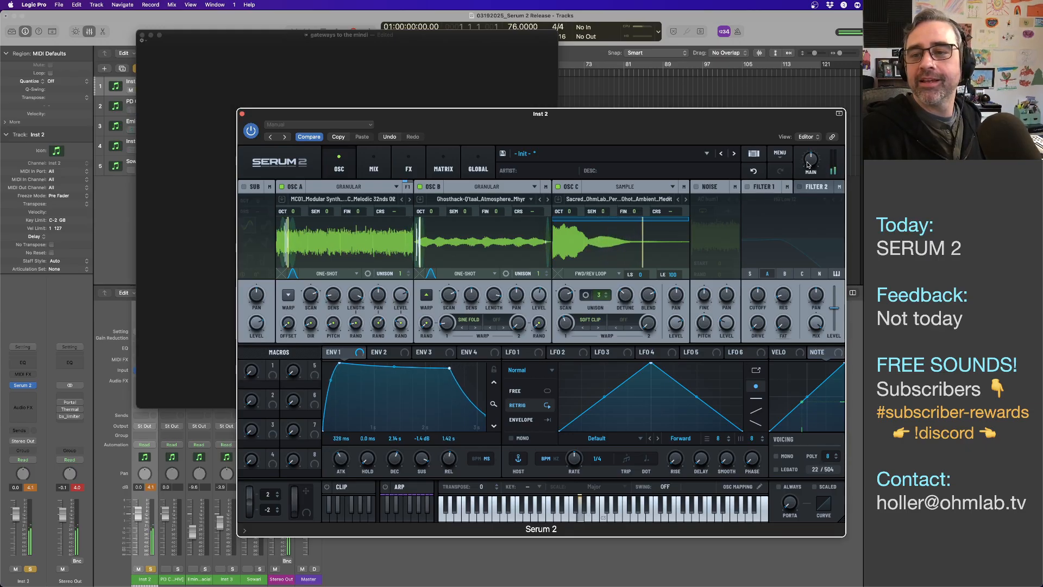
- Raise the main output volume and lower oscillator B's level to about 43% (-14.9 dB)
{"action": "left_click_drag", "start_coordinate": [812, 161], "coordinate": [810, 130]}
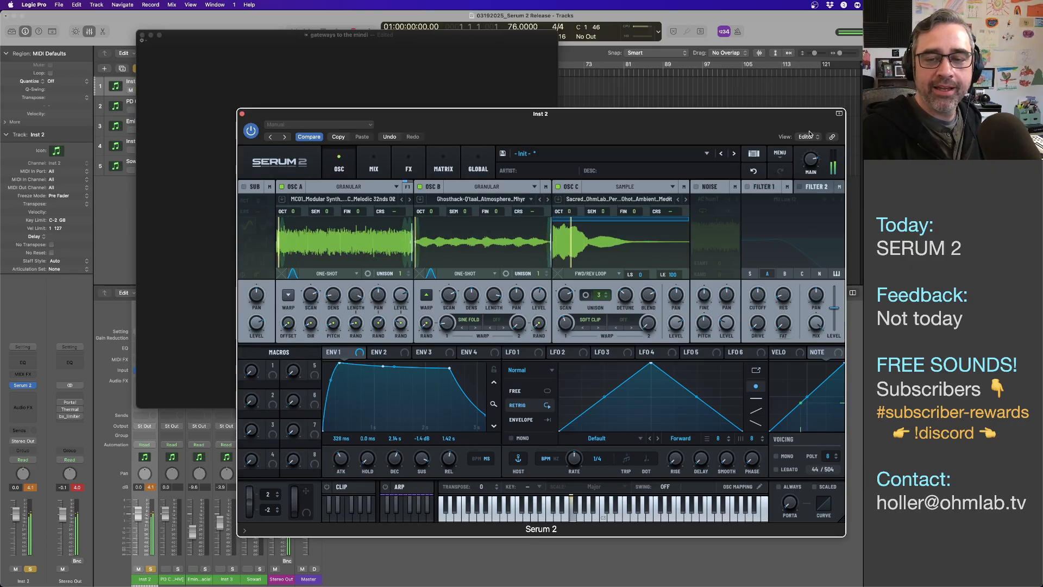
{"action": "mouse_move", "coordinate": [811, 163]}
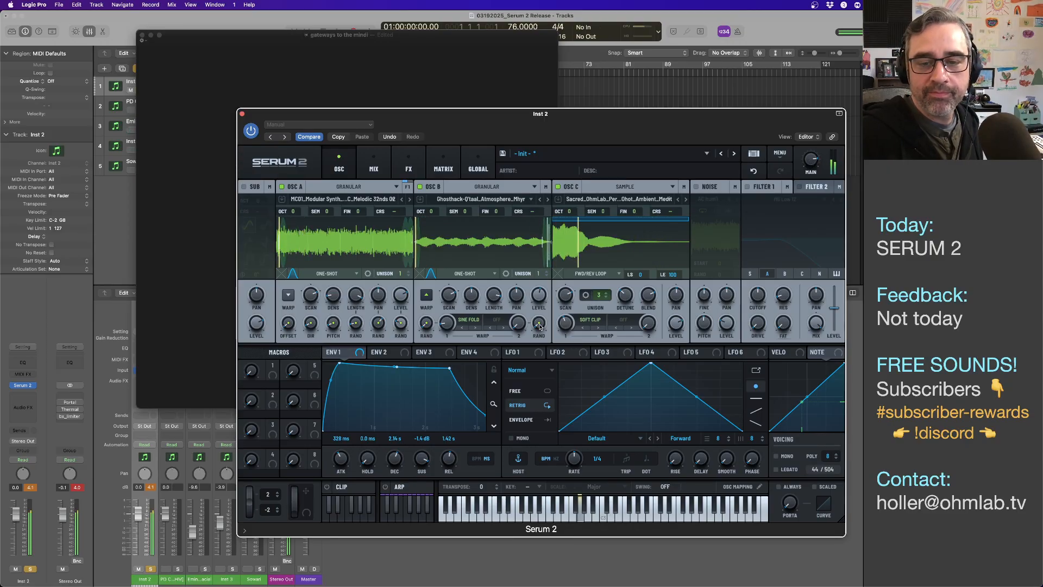
{"action": "mouse_move", "coordinate": [541, 313]}
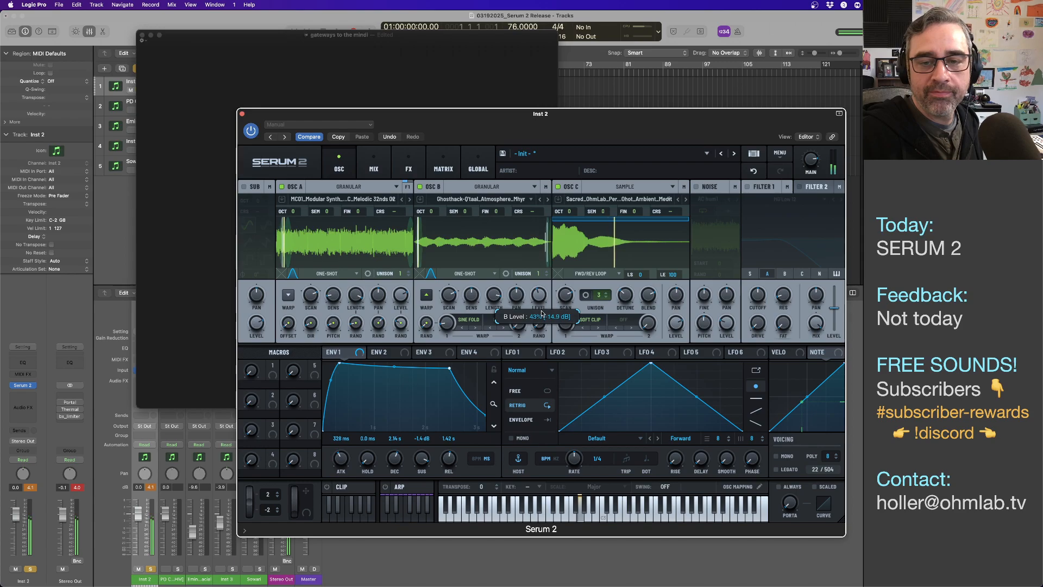
{"action": "left_click_drag", "start_coordinate": [541, 297], "coordinate": [542, 305]}
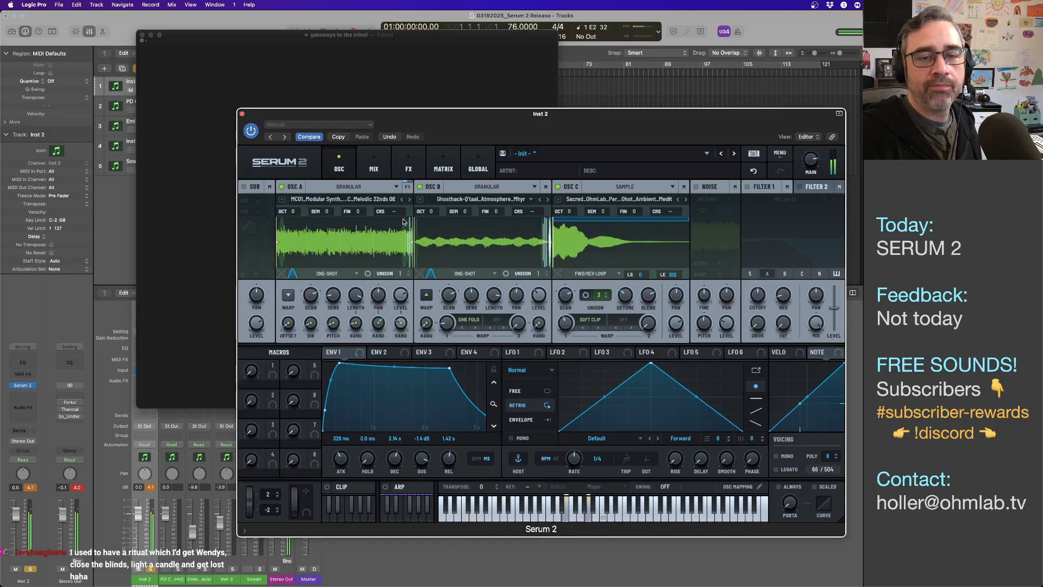
- Add a Compressor to the main effects chain, place it ahead of Convolve, and switch it to multiband mode
{"action": "left_click", "coordinate": [374, 165]}
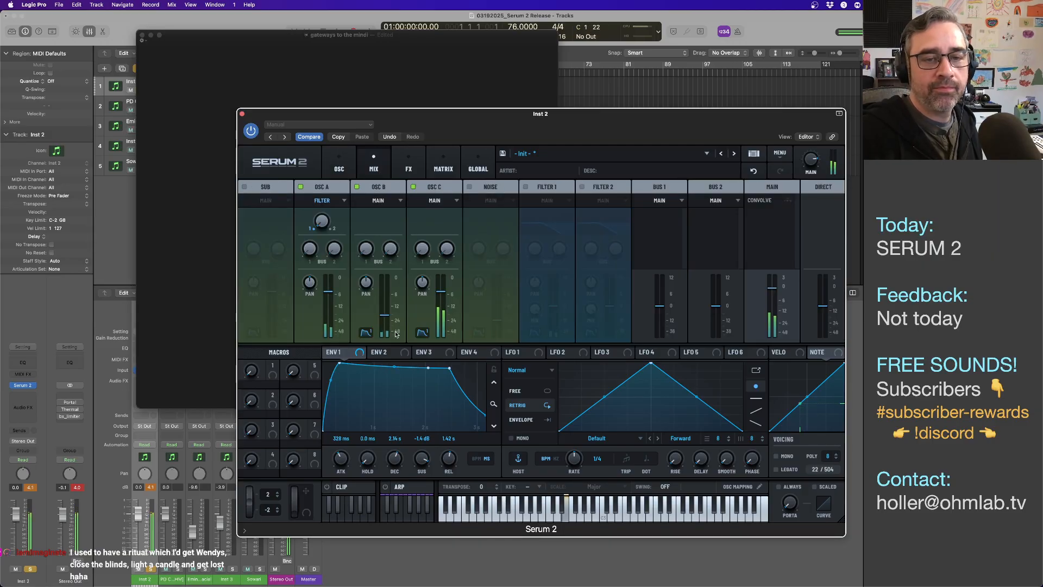
{"action": "left_click", "coordinate": [423, 173]}
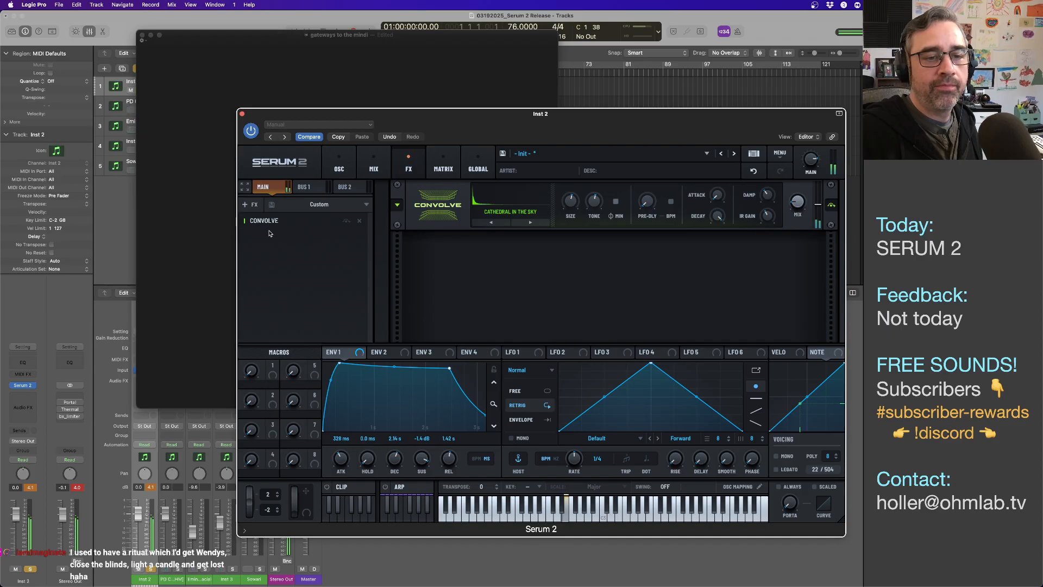
{"action": "left_click", "coordinate": [251, 204]}
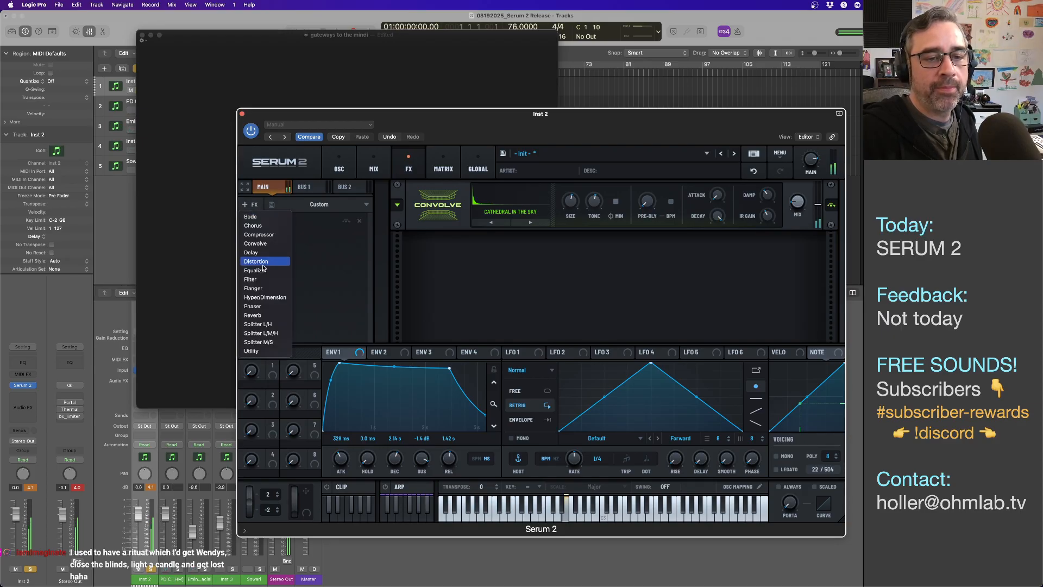
{"action": "left_click", "coordinate": [269, 235]}
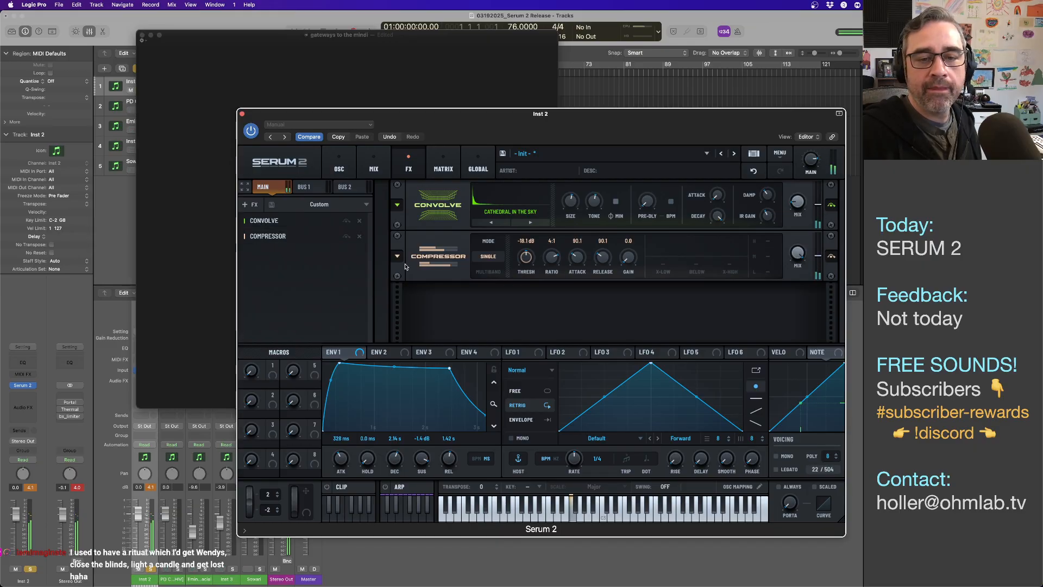
{"action": "left_click_drag", "start_coordinate": [301, 236], "coordinate": [299, 219]}
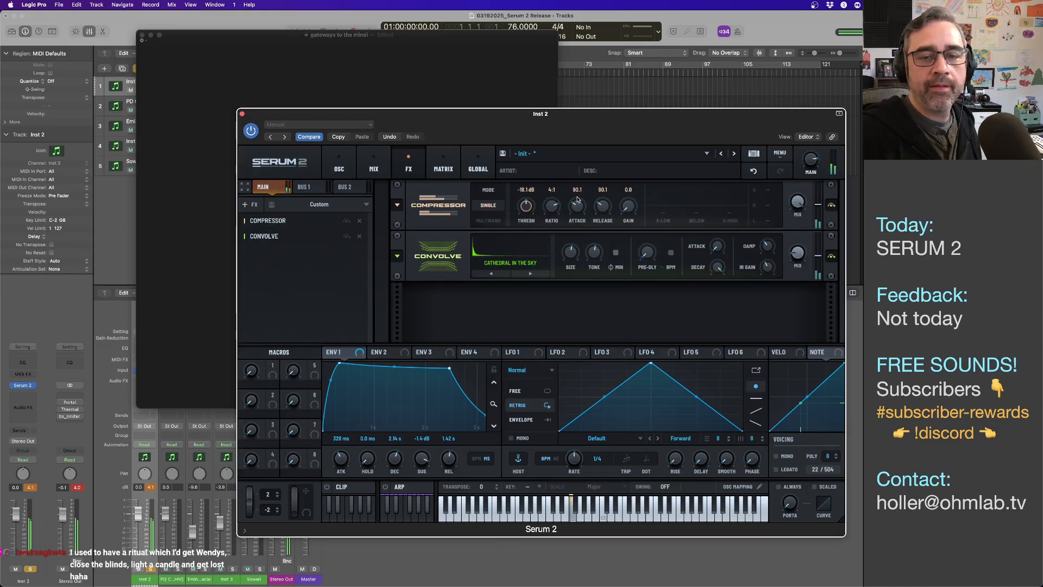
{"action": "left_click", "coordinate": [487, 221]}
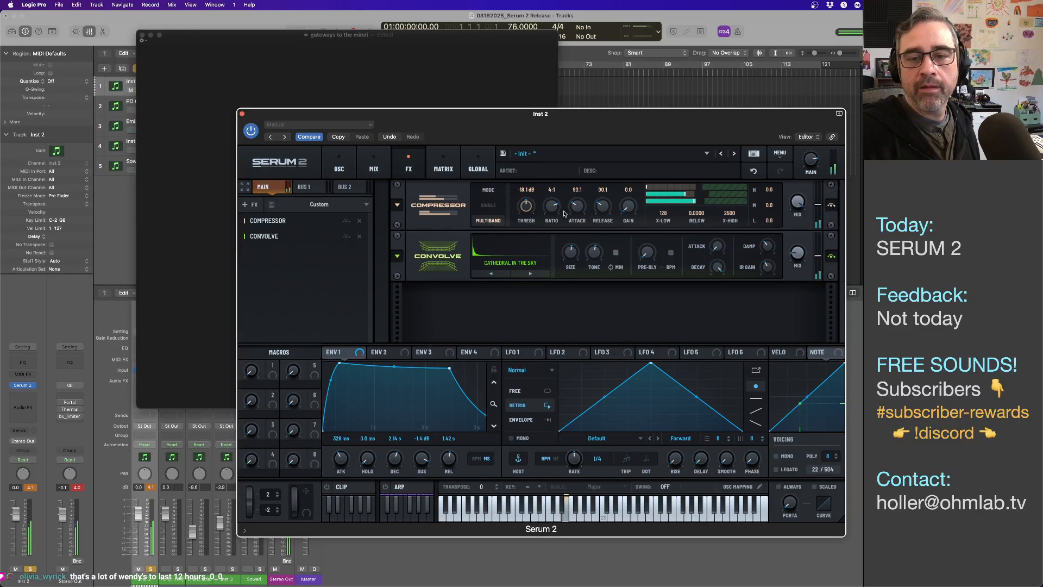
- Set the compressor's threshold to -15.9 dB, attack to 17.1 ms, and release to about 70.6 ms
{"action": "scroll", "coordinate": [530, 213], "scroll_direction": "up", "scroll_amount": 2}
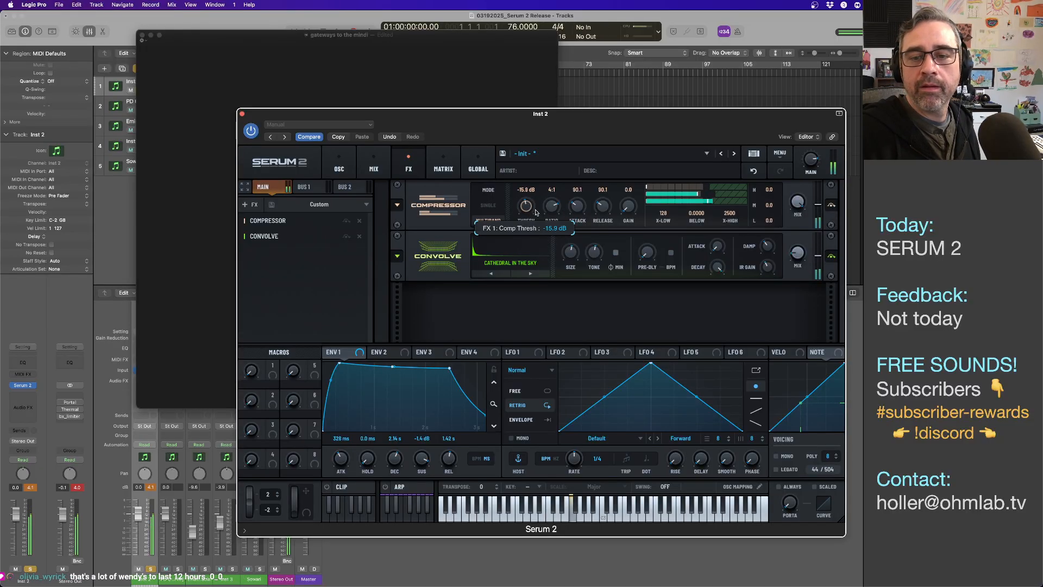
{"action": "scroll", "coordinate": [580, 218], "scroll_direction": "down", "scroll_amount": 5}
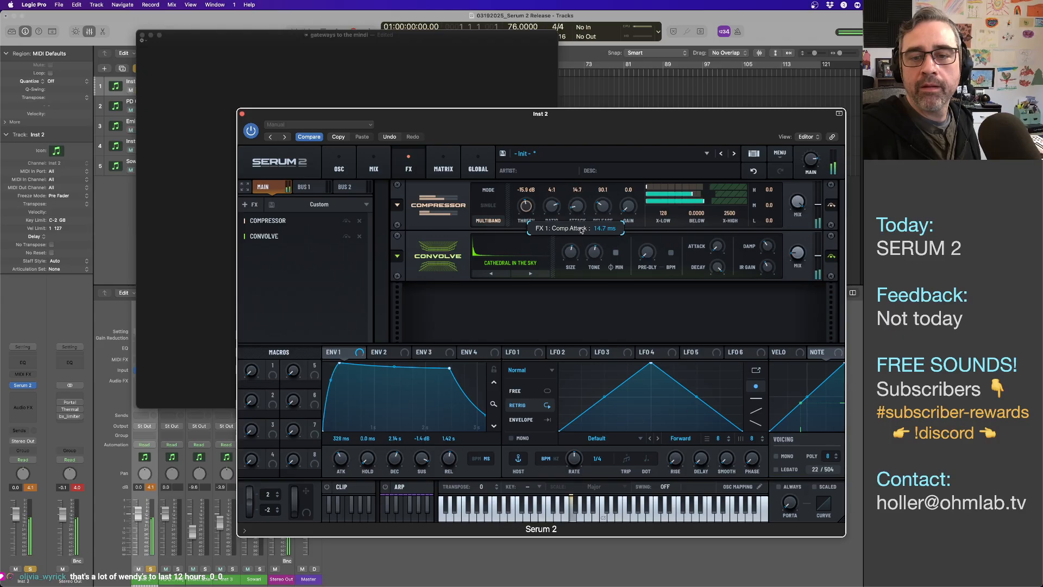
{"action": "scroll", "coordinate": [579, 216], "scroll_direction": "up", "scroll_amount": 1}
{"action": "scroll", "coordinate": [603, 212], "scroll_direction": "down", "scroll_amount": 3}
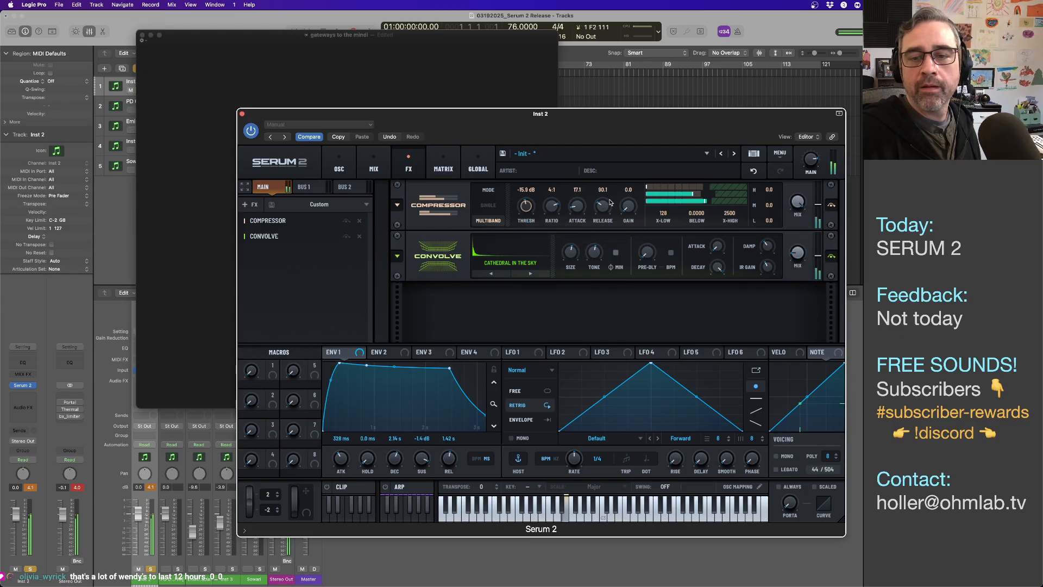
{"action": "scroll", "coordinate": [603, 212], "scroll_direction": "down", "scroll_amount": 1}
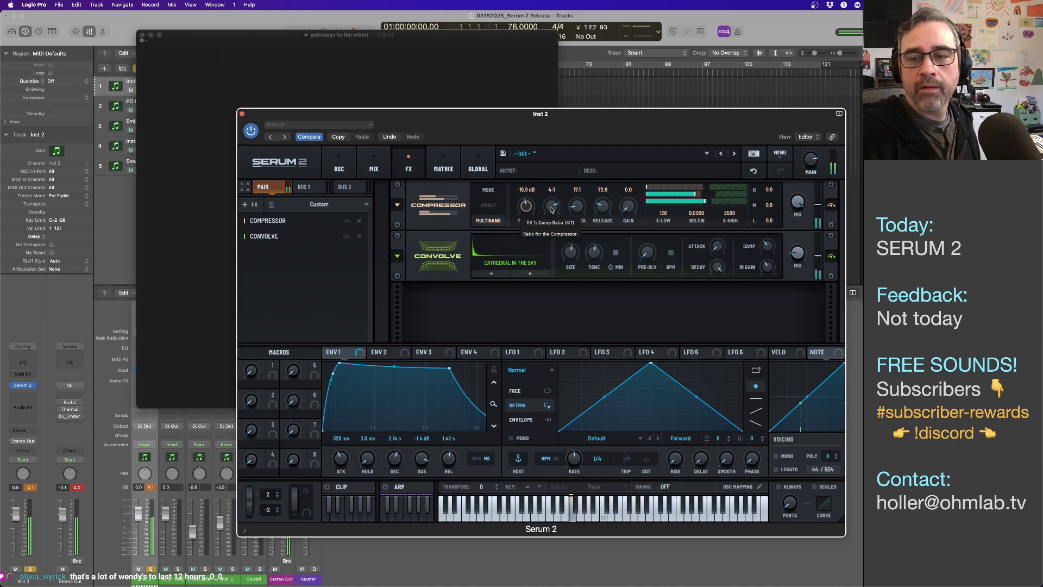
- Raise the compressor's threshold to about -8.4 dB and its gain to 6.3 dB
{"action": "scroll", "coordinate": [527, 212], "scroll_direction": "up", "scroll_amount": 3}
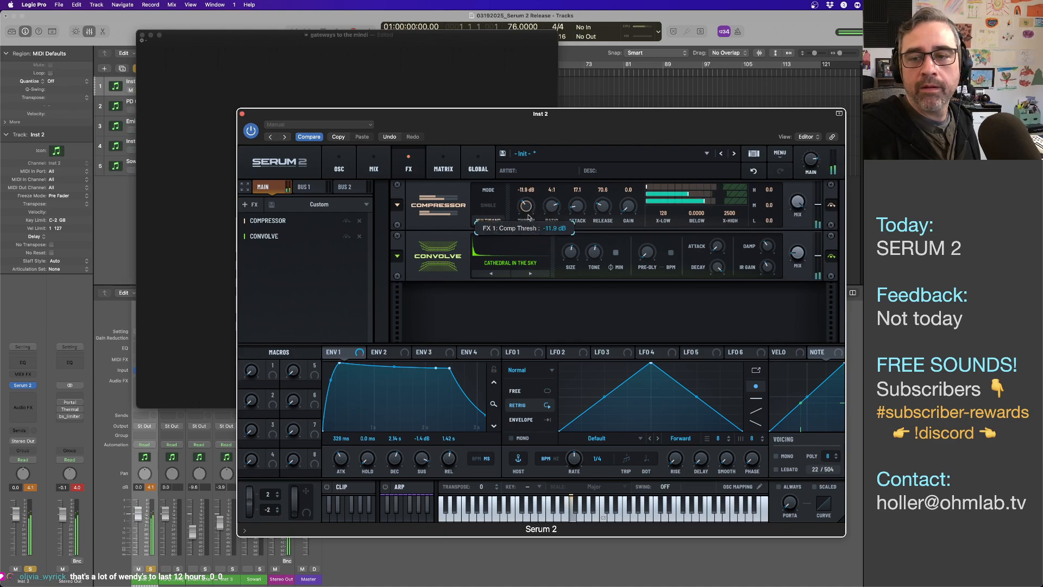
{"action": "scroll", "coordinate": [527, 212], "scroll_direction": "up", "scroll_amount": 6}
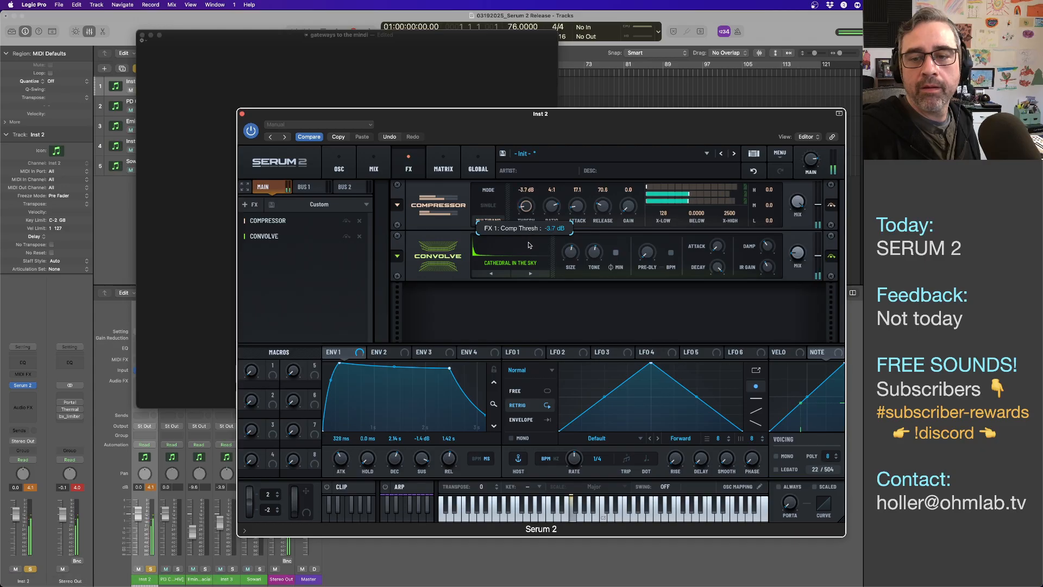
{"action": "scroll", "coordinate": [530, 240], "scroll_direction": "down", "scroll_amount": 2}
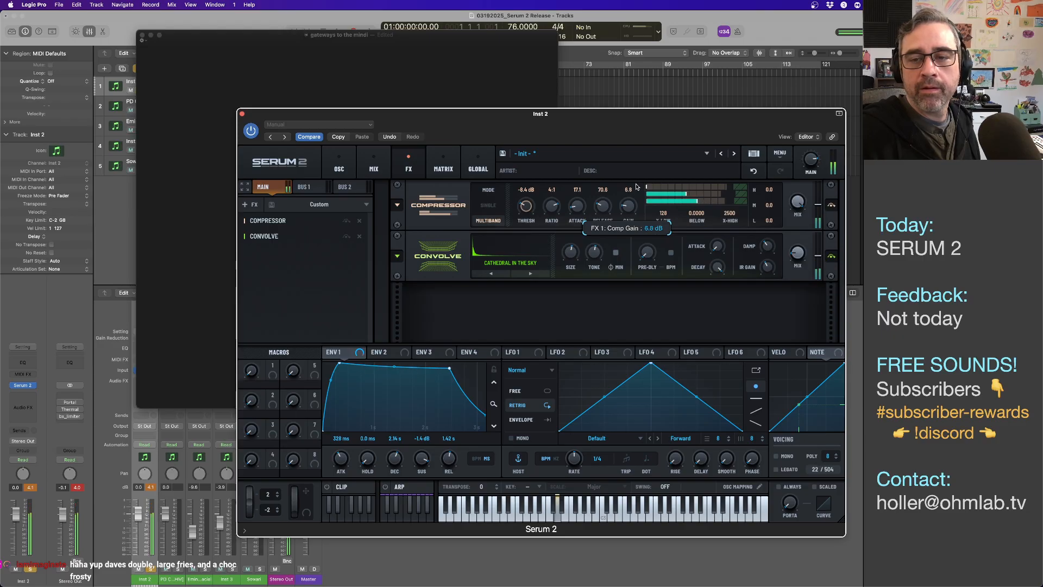
{"action": "left_click_drag", "start_coordinate": [634, 207], "coordinate": [633, 208]}
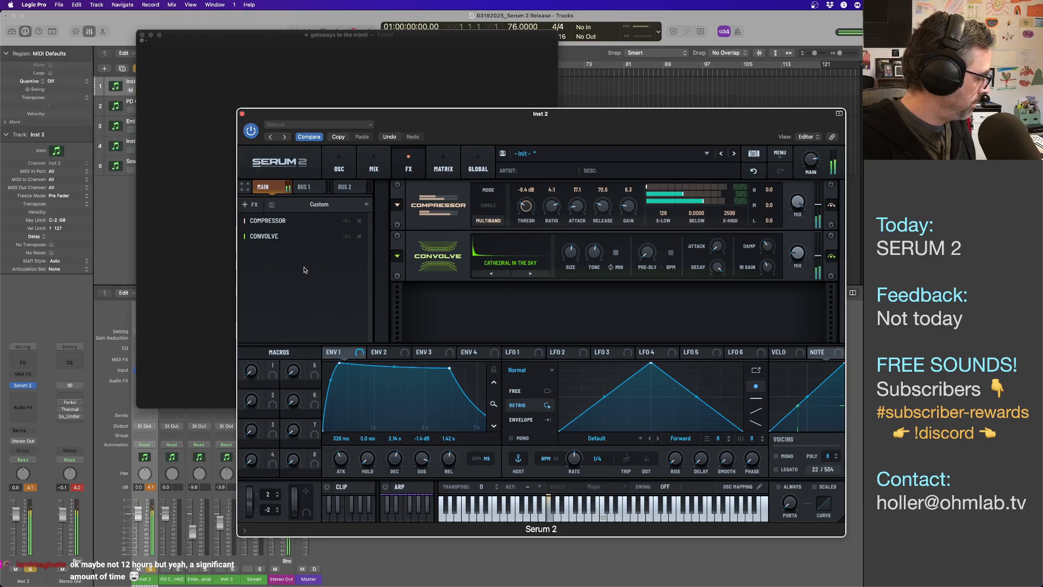
- Add two Filter effects after Convolve in the main effects chain
{"action": "left_click", "coordinate": [248, 207]}
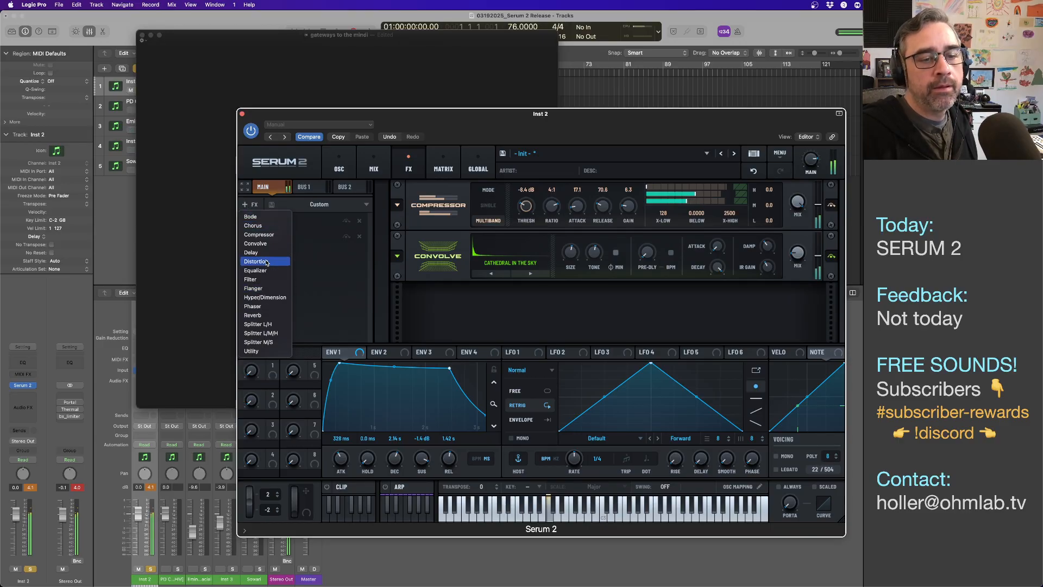
{"action": "left_click", "coordinate": [267, 280]}
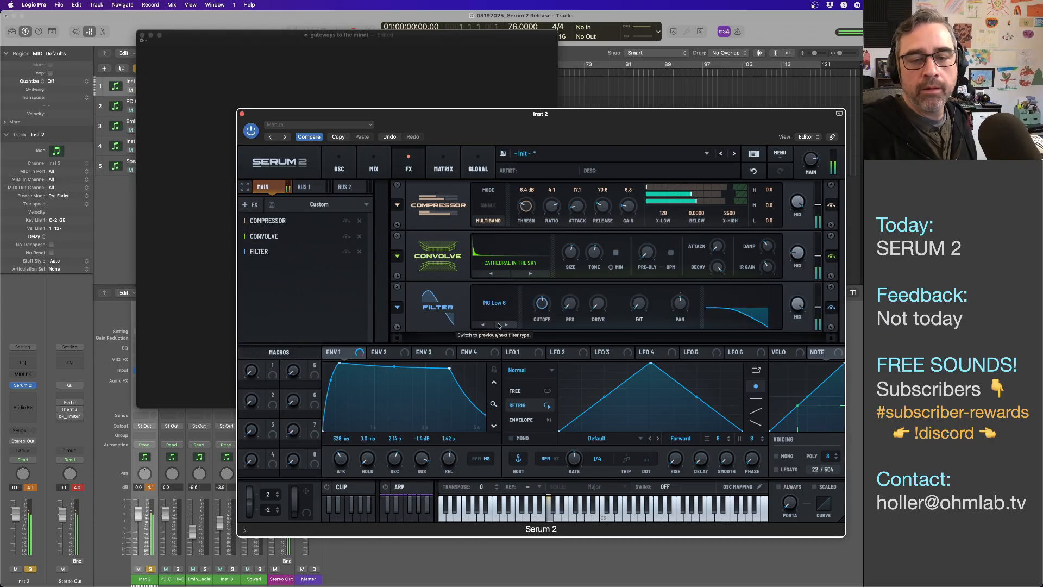
{"action": "left_click", "coordinate": [251, 204]}
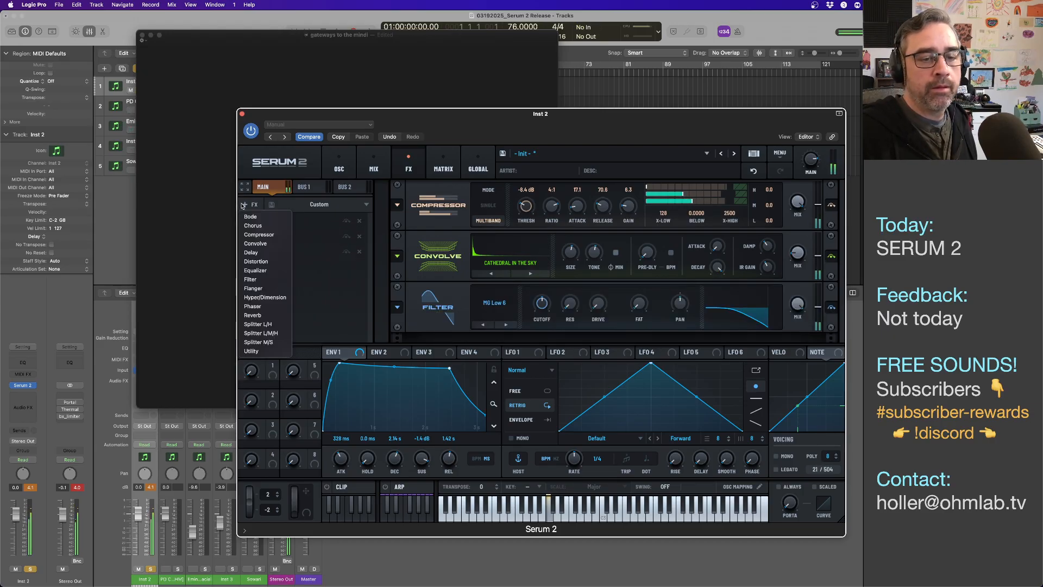
{"action": "left_click", "coordinate": [254, 279]}
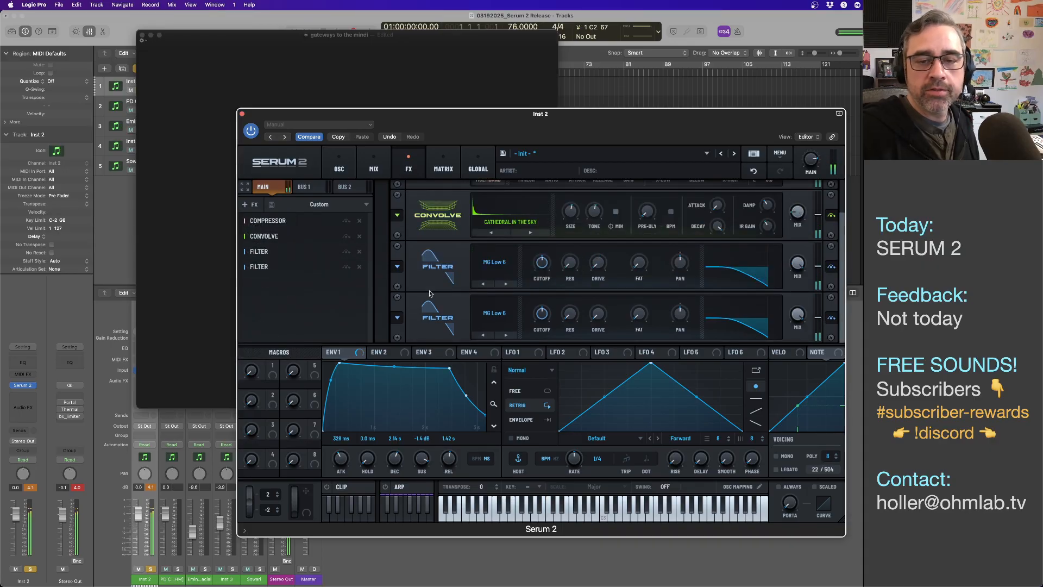
- Change the first effects filter to High 12 and lower its cutoff to about 64 Hz
{"action": "left_click", "coordinate": [494, 271]}
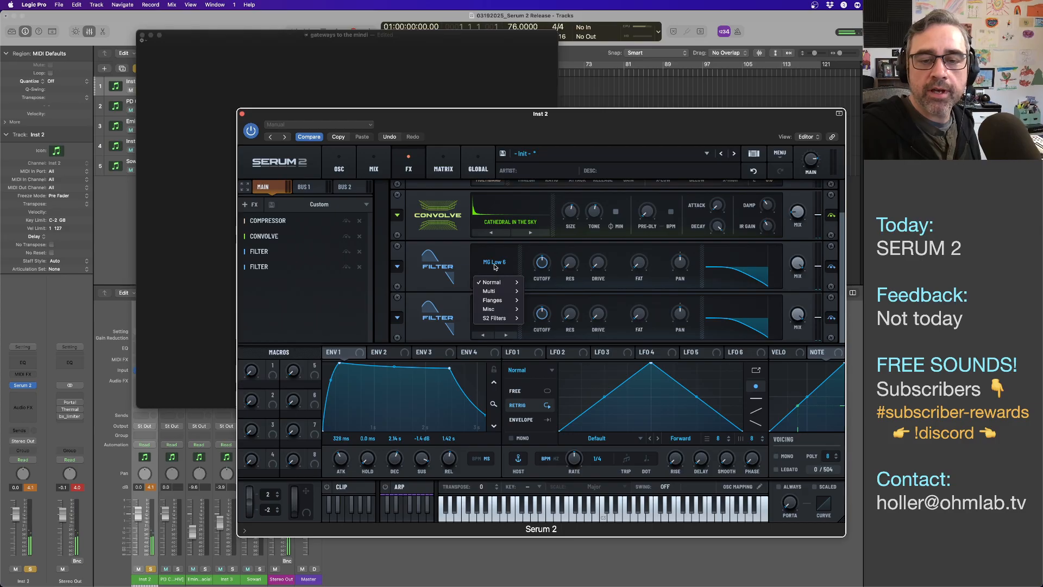
{"action": "mouse_move", "coordinate": [496, 282]}
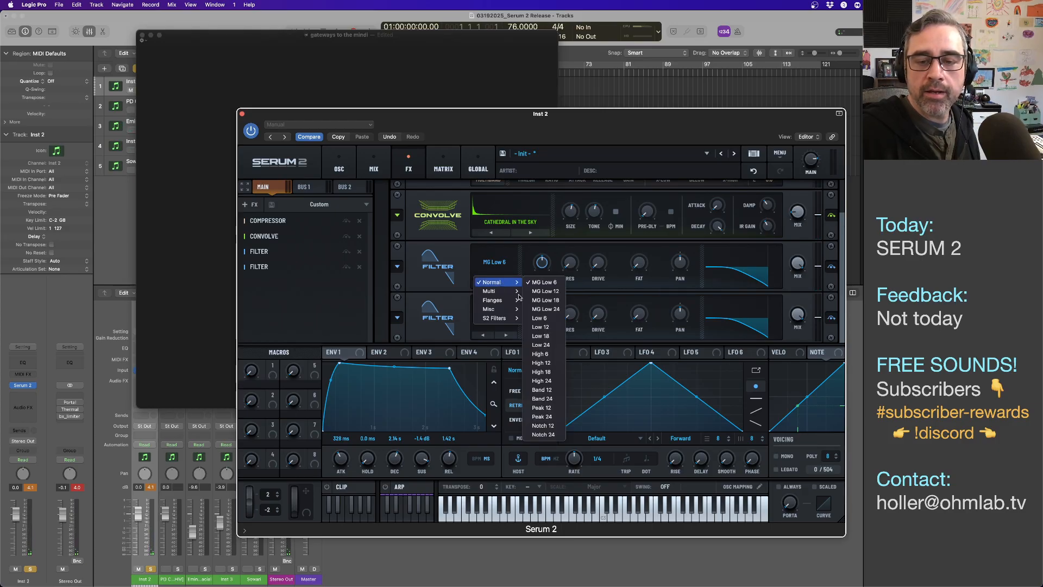
{"action": "left_click", "coordinate": [555, 363]}
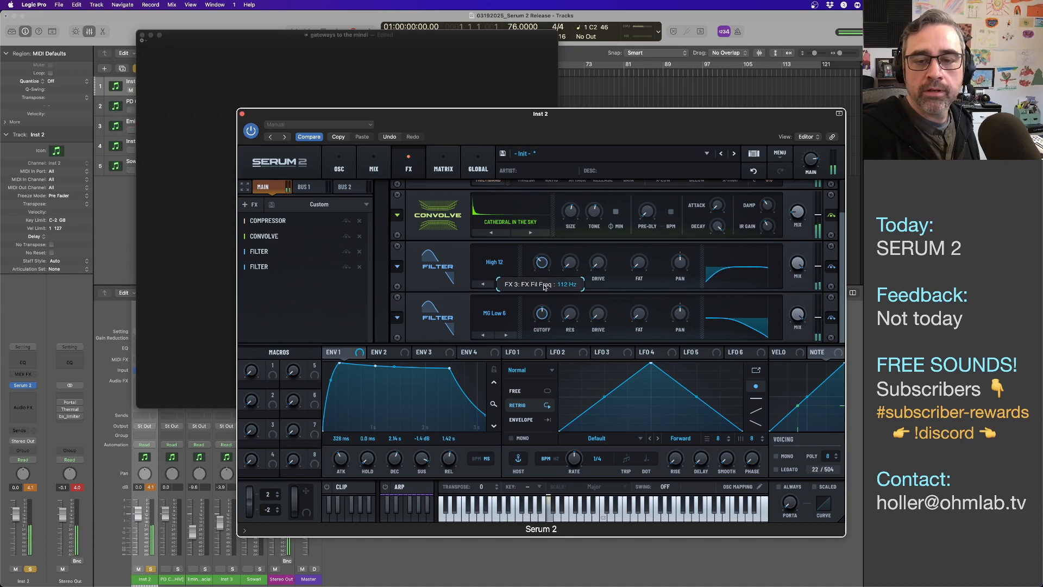
{"action": "left_click_drag", "start_coordinate": [545, 287], "coordinate": [545, 301]}
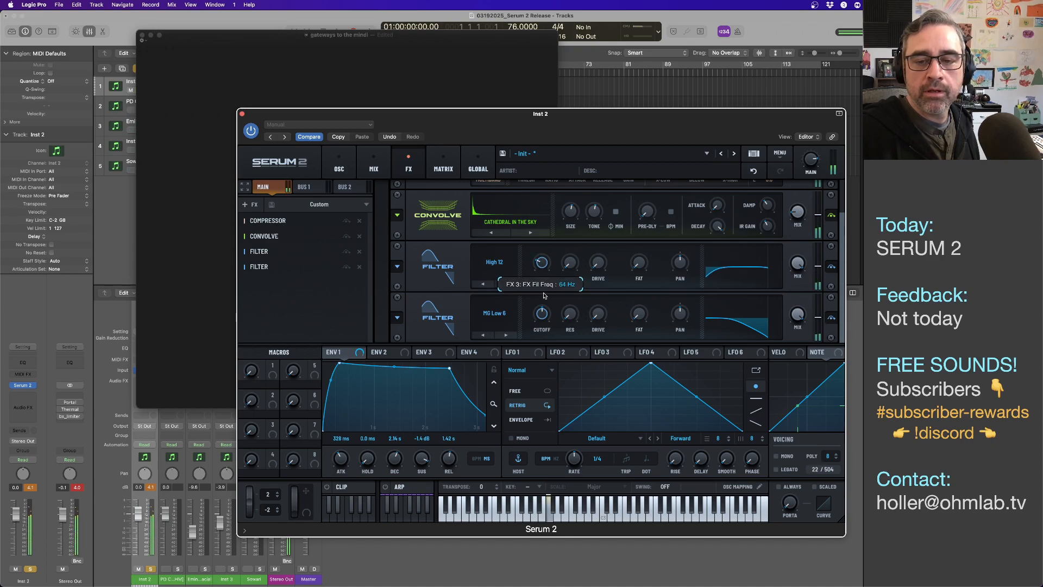
{"action": "left_click_drag", "start_coordinate": [543, 296], "coordinate": [543, 299]}
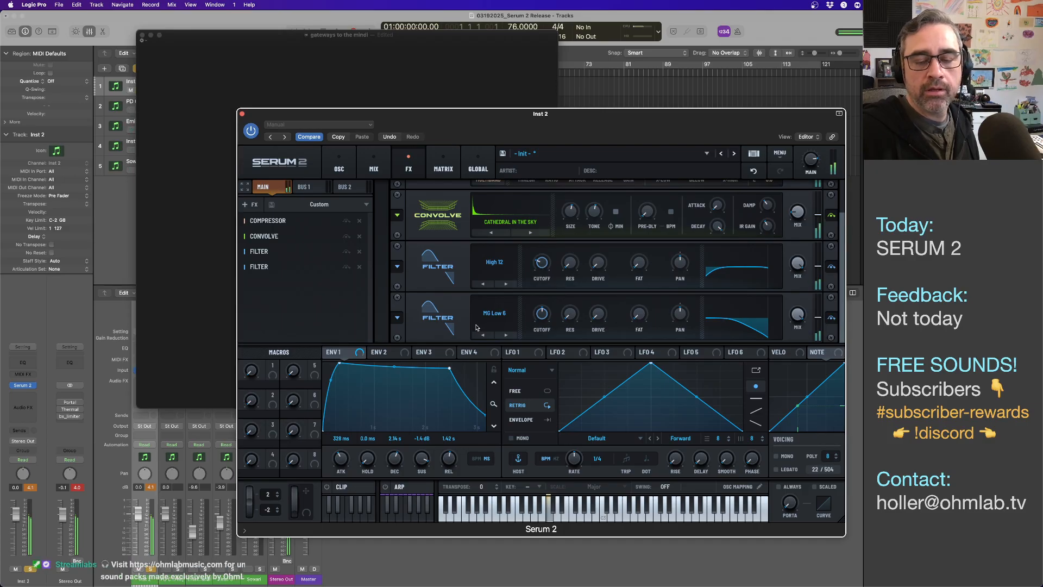
- Raise the second effects filter's cutoff to about 3743 Hz and increase its Fat amount, using the MG Low 6 type
{"action": "left_click", "coordinate": [481, 312]}
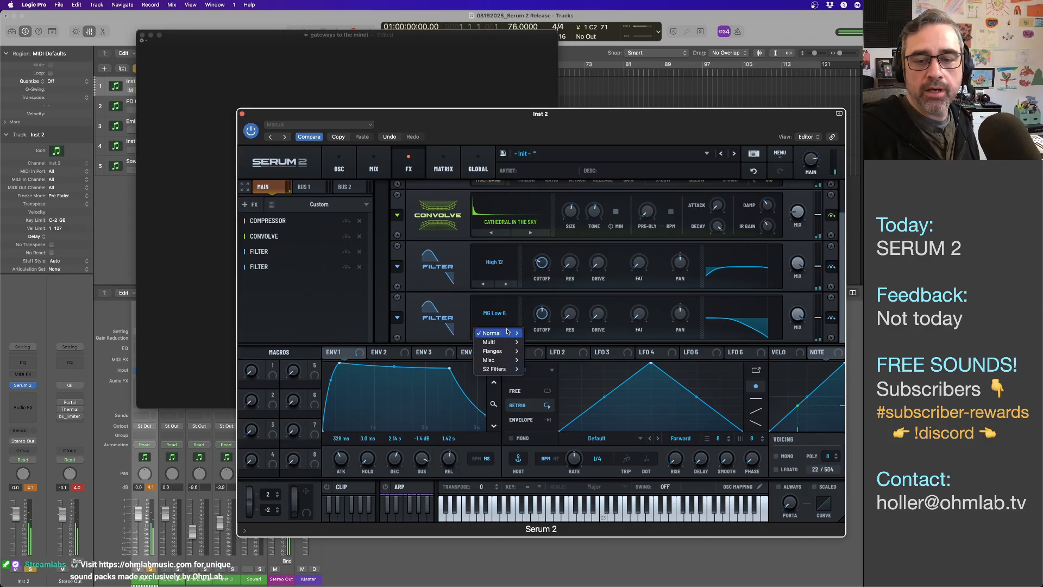
{"action": "left_click", "coordinate": [554, 298]}
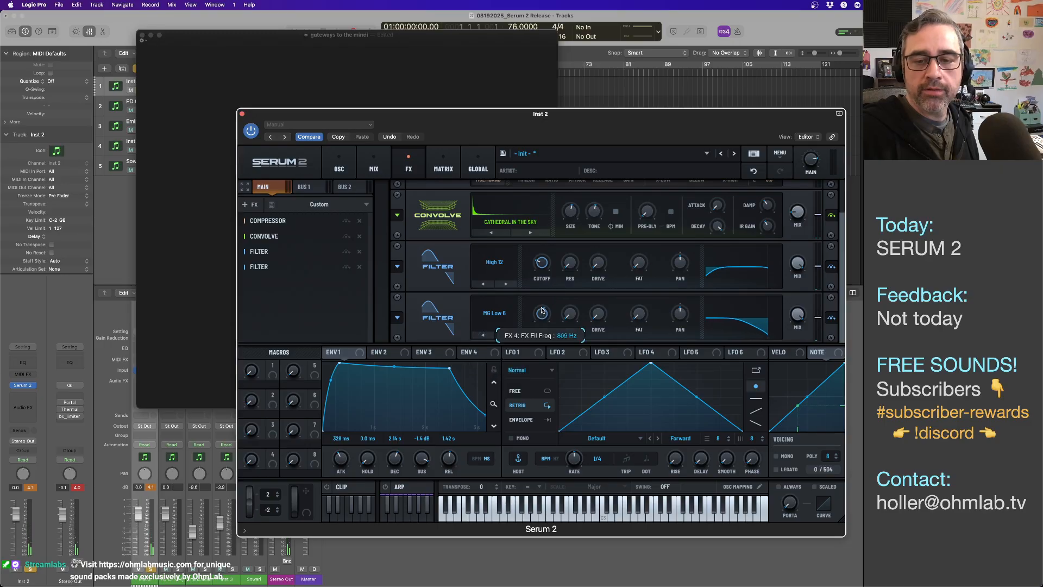
{"action": "mouse_move", "coordinate": [542, 317]}
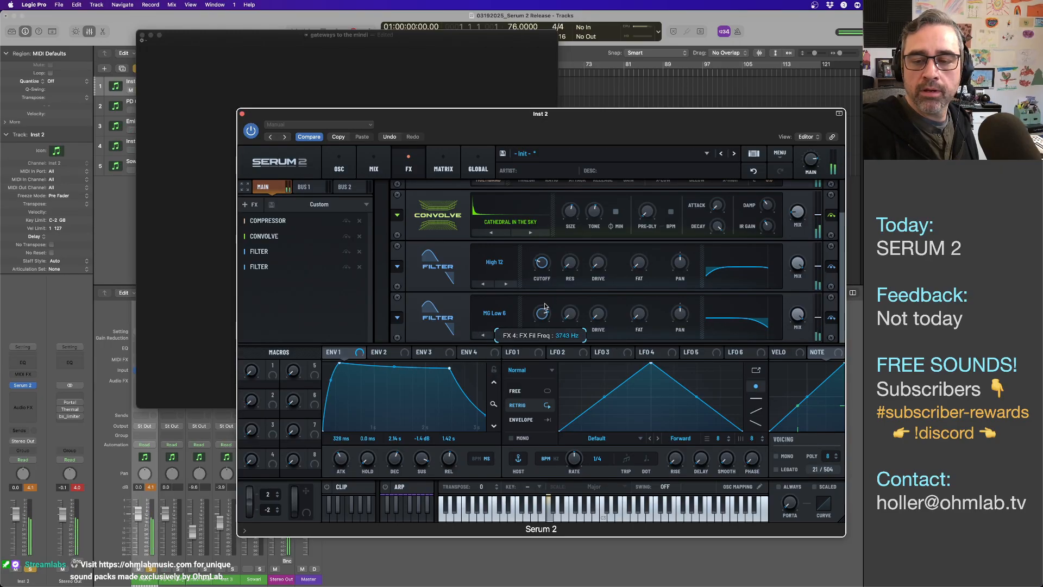
{"action": "mouse_move", "coordinate": [639, 308]}
{"action": "left_click_drag", "start_coordinate": [639, 307], "coordinate": [640, 288]}
{"action": "mouse_move", "coordinate": [545, 314]}
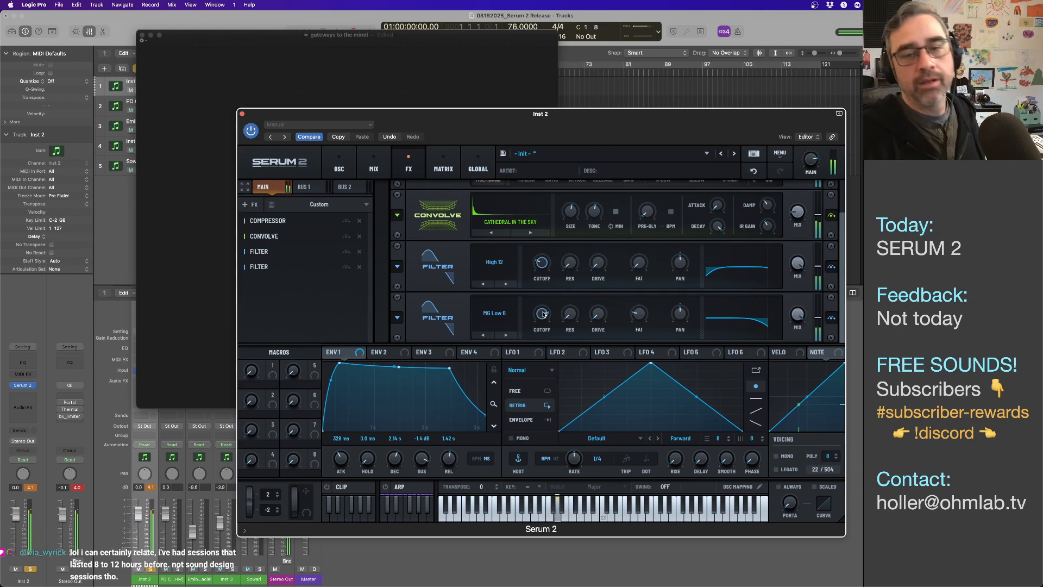
- Reposition the synth window higher on the desktop and return to the oscillator view
{"action": "left_click_drag", "start_coordinate": [551, 139], "coordinate": [493, 113]}
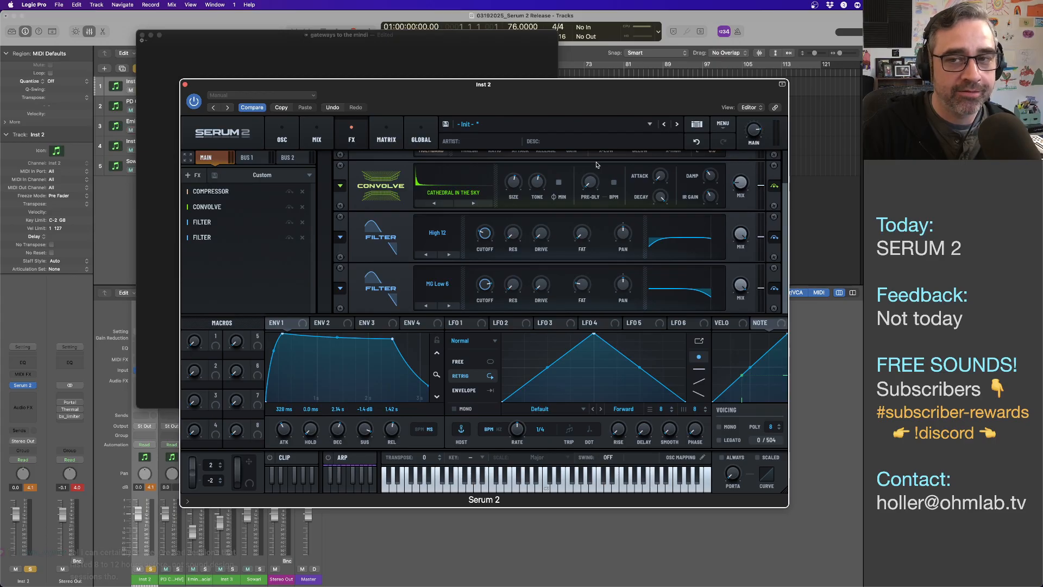
{"action": "left_click", "coordinate": [281, 145]}
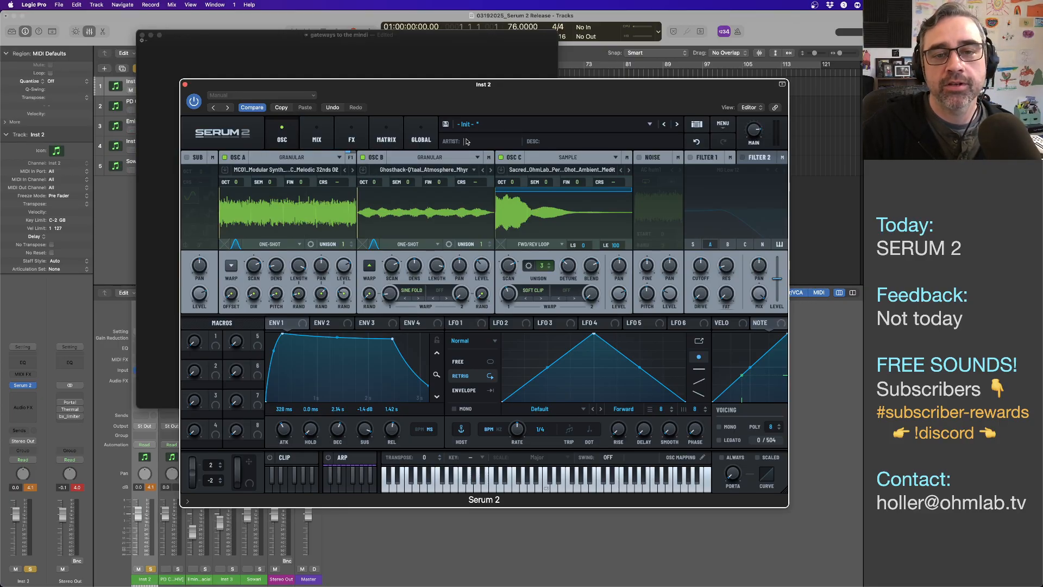
{"action": "type", "text": "OHML"}
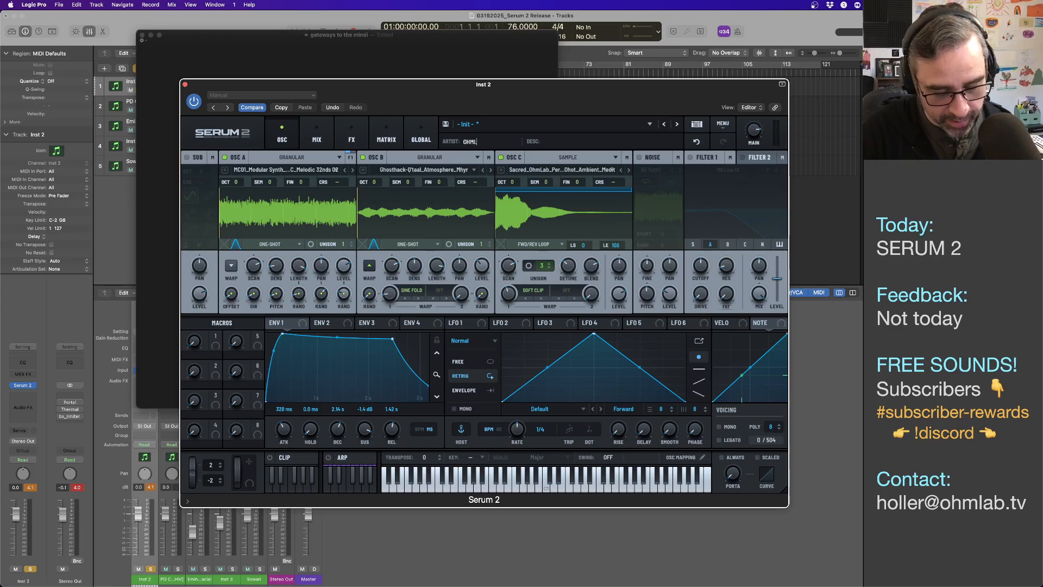
{"action": "type", "text": "AB"}
{"action": "key", "text": "Escape"}
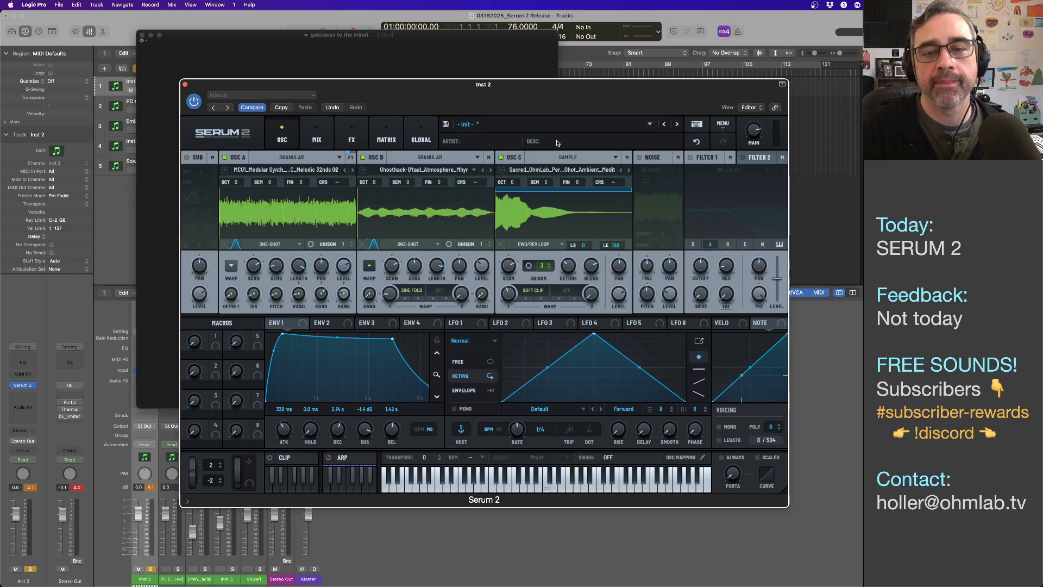
- Label the preset with artist OHMLAB and the description "Ambient test.."
{"action": "left_click", "coordinate": [468, 141]}
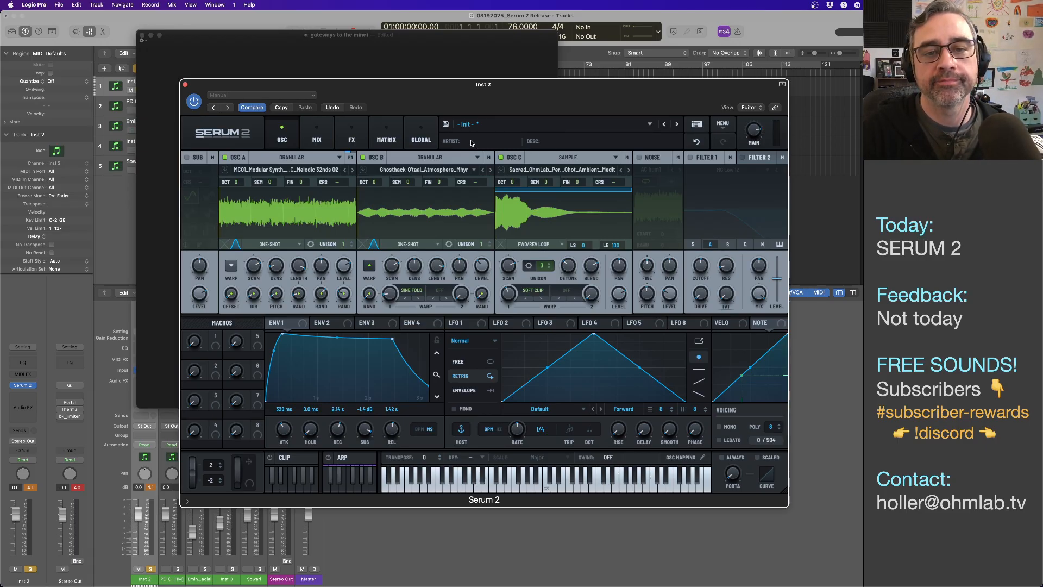
{"action": "type", "text": "OHMLAB"}
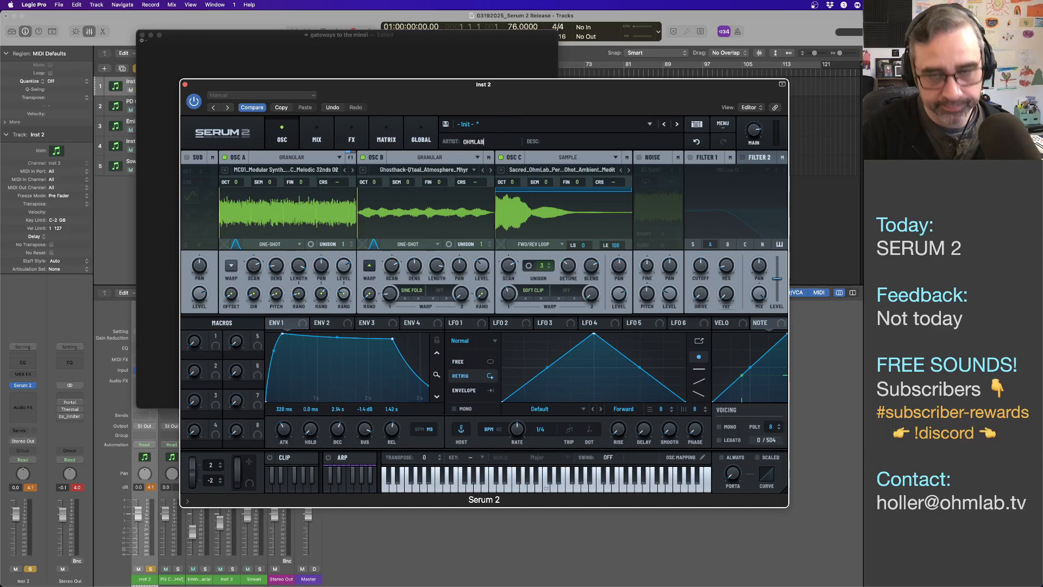
{"action": "left_click", "coordinate": [577, 139]}
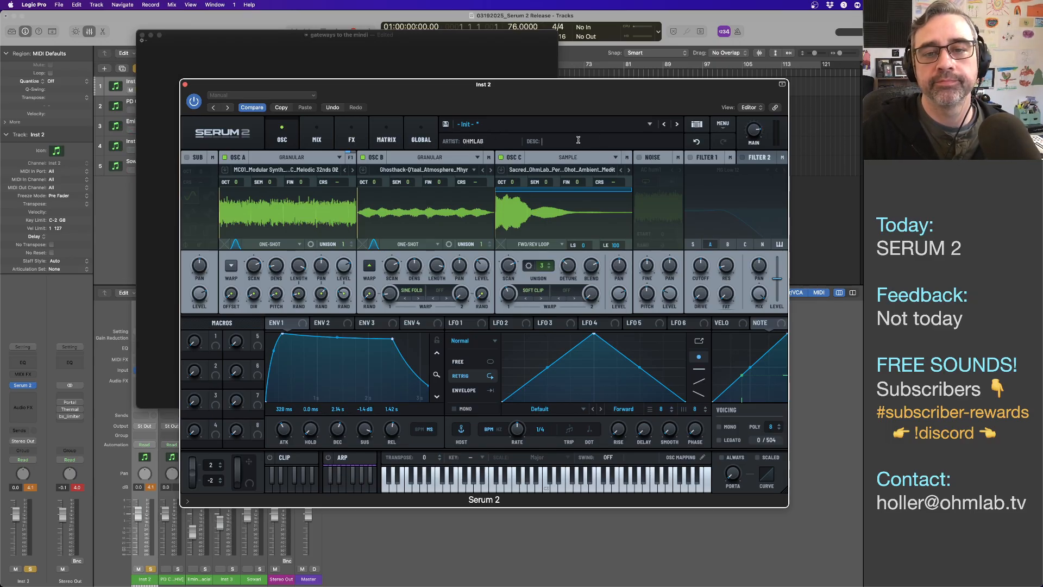
{"action": "type", "text": "Ambient tes"}
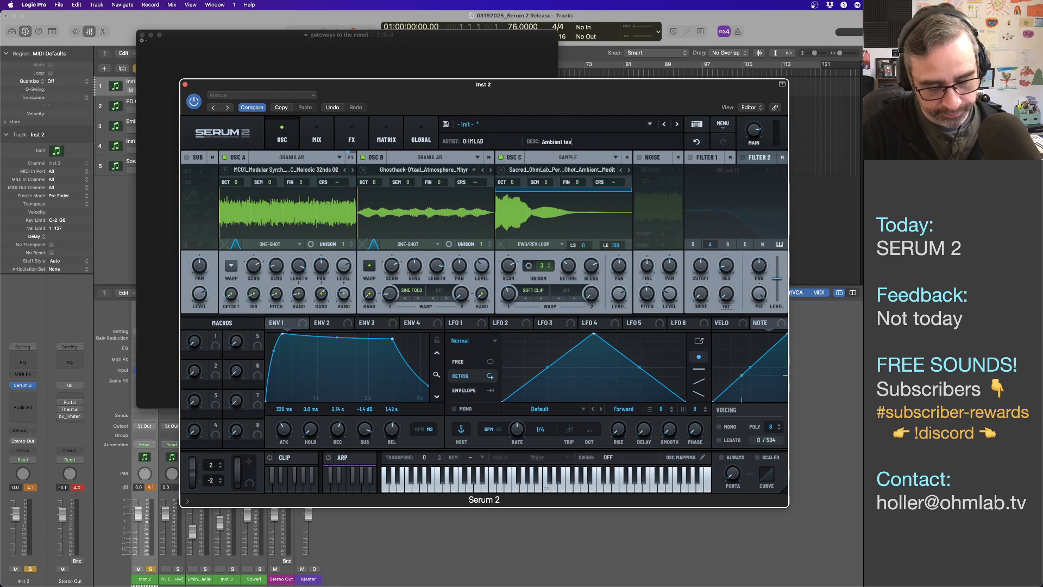
{"action": "type", "text": "t.."}
{"action": "key", "text": "Return"}
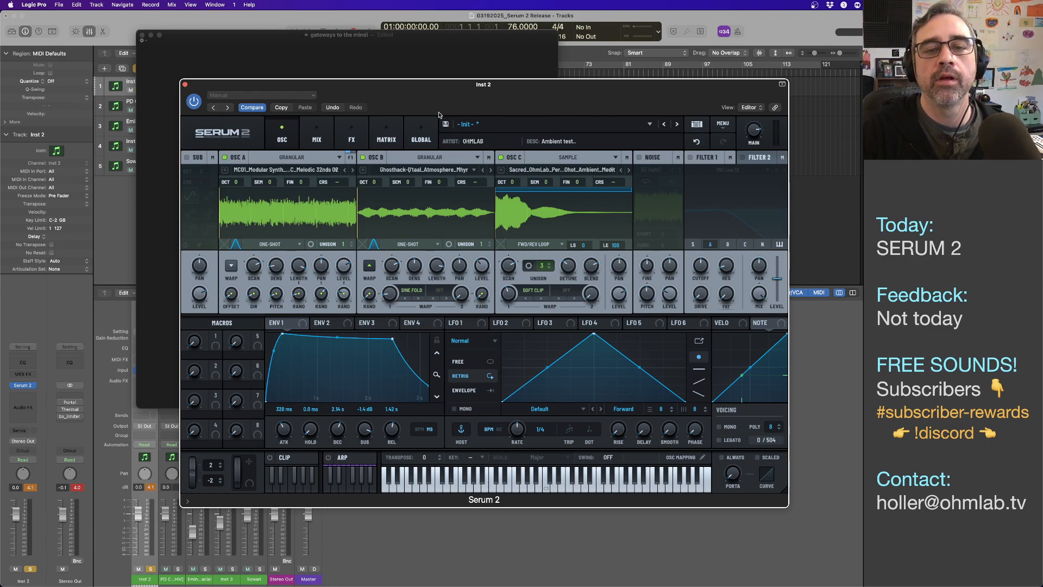
- Save the preset to the User presets folder under the name "Ambient Sampler test"
{"action": "left_click", "coordinate": [446, 125]}
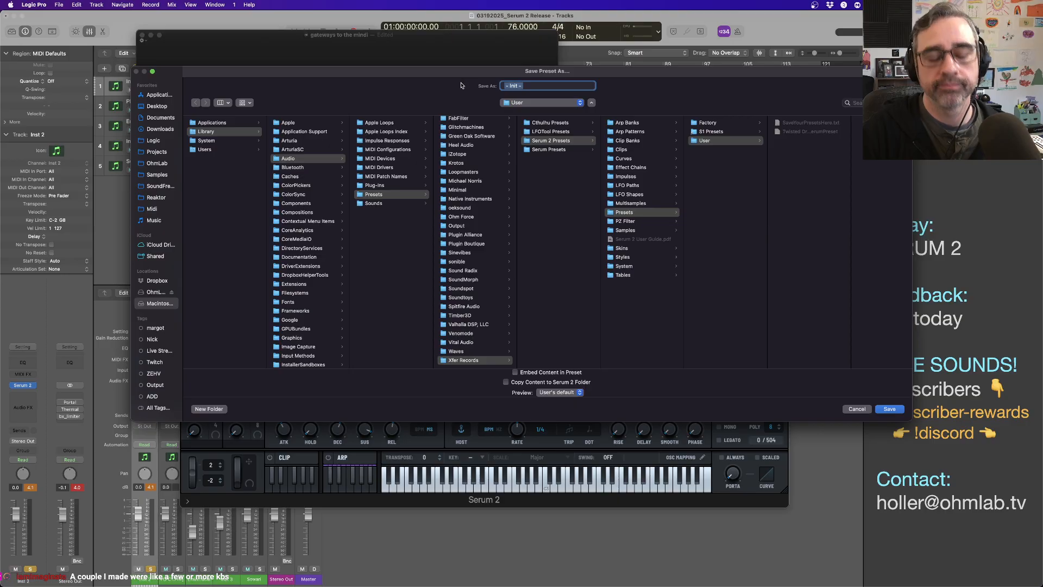
{"action": "type", "text": "Ambient"}
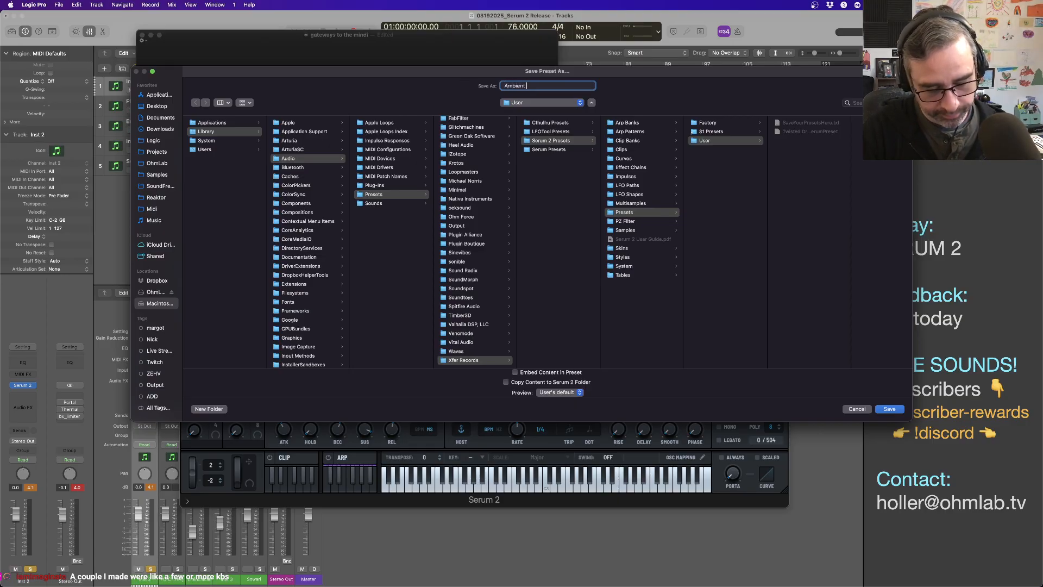
{"action": "type", "text": " Sampler test"}
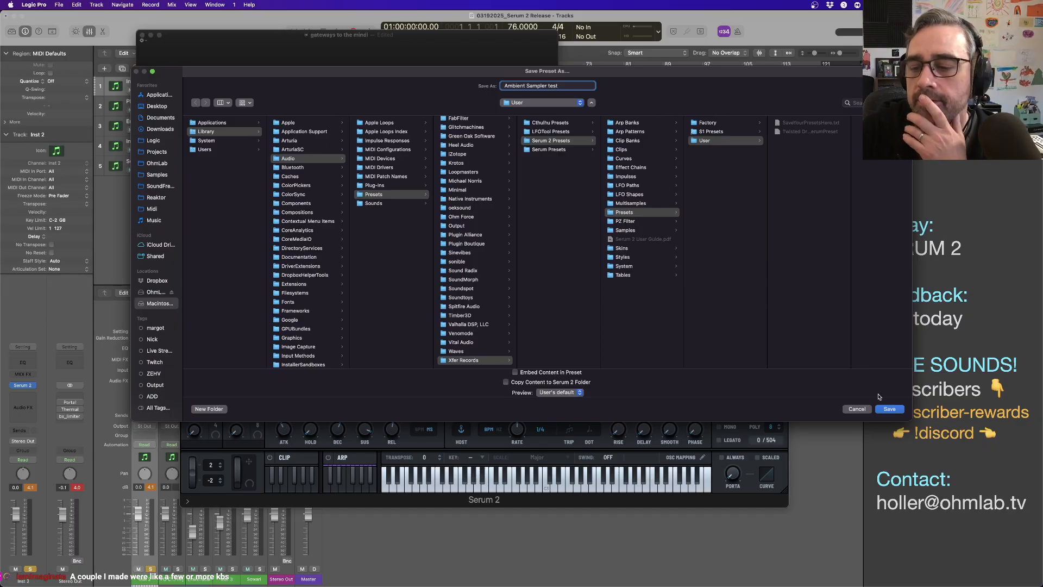
{"action": "left_click", "coordinate": [889, 409]}
- Open the Serum 2 presets folder in Finder and check the Ambient Sampler test file's size in Presets > User
{"action": "left_click", "coordinate": [722, 125]}
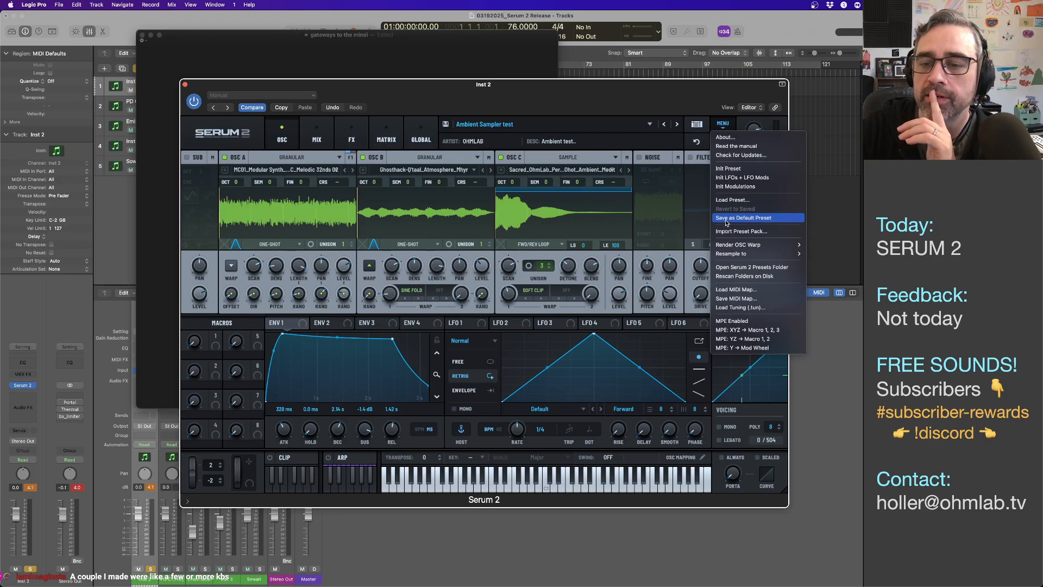
{"action": "left_click", "coordinate": [752, 266]}
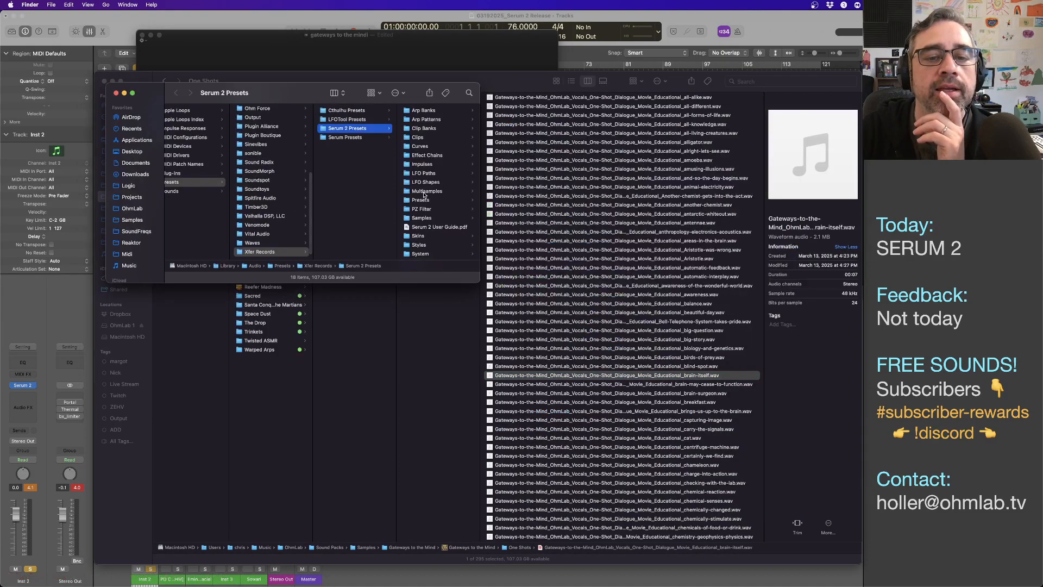
{"action": "scroll", "coordinate": [445, 161], "scroll_direction": "down", "scroll_amount": 2}
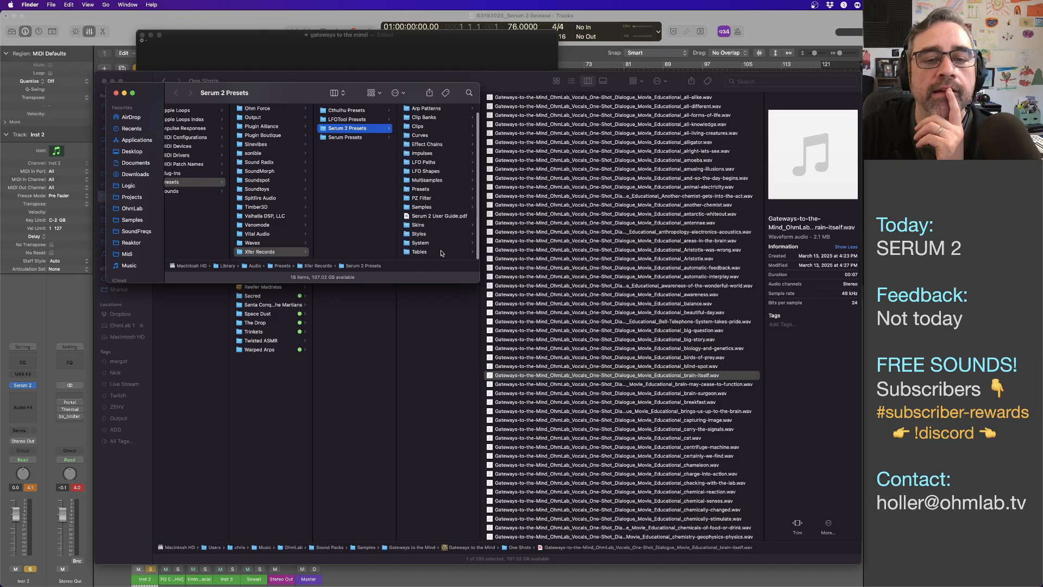
{"action": "left_click", "coordinate": [438, 189]}
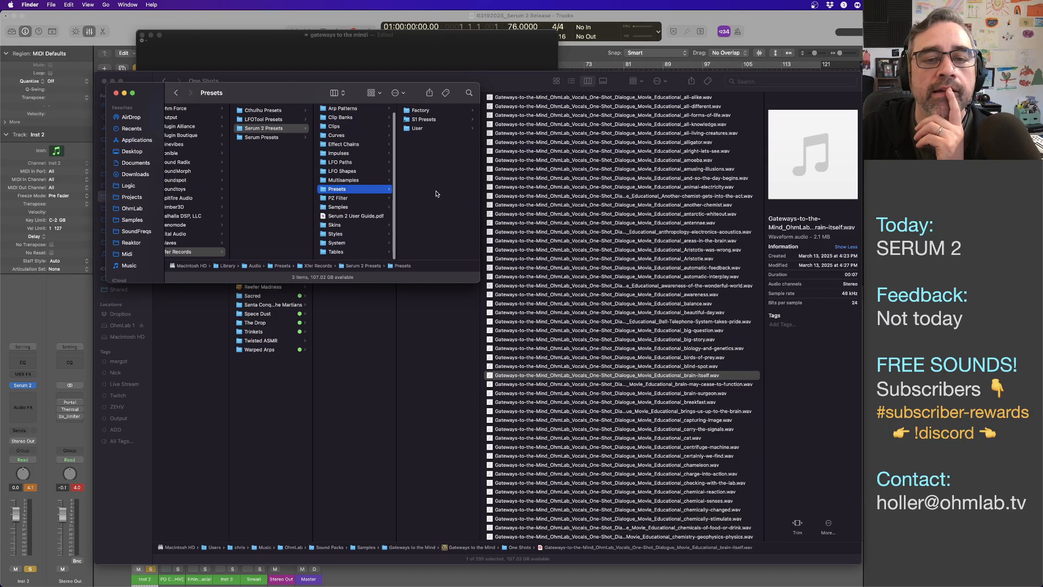
{"action": "left_click", "coordinate": [427, 129]}
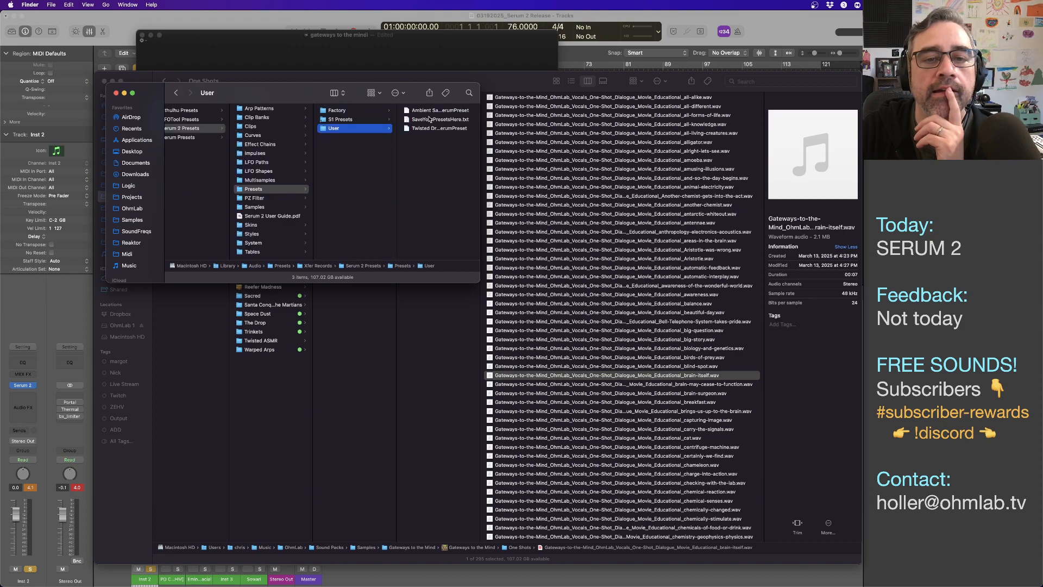
{"action": "left_click", "coordinate": [429, 111]}
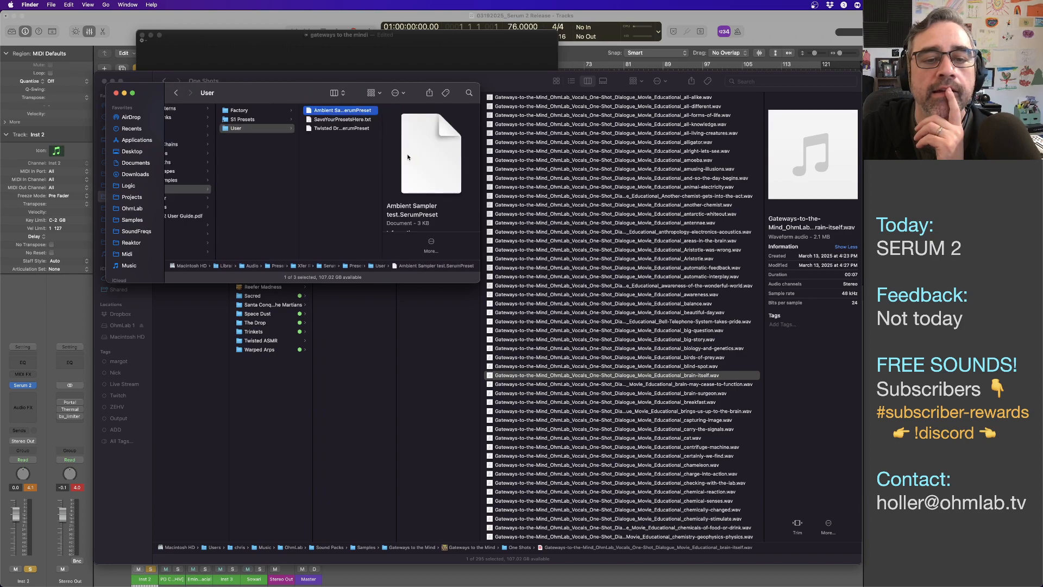
{"action": "scroll", "coordinate": [407, 157], "scroll_direction": "down", "scroll_amount": 2}
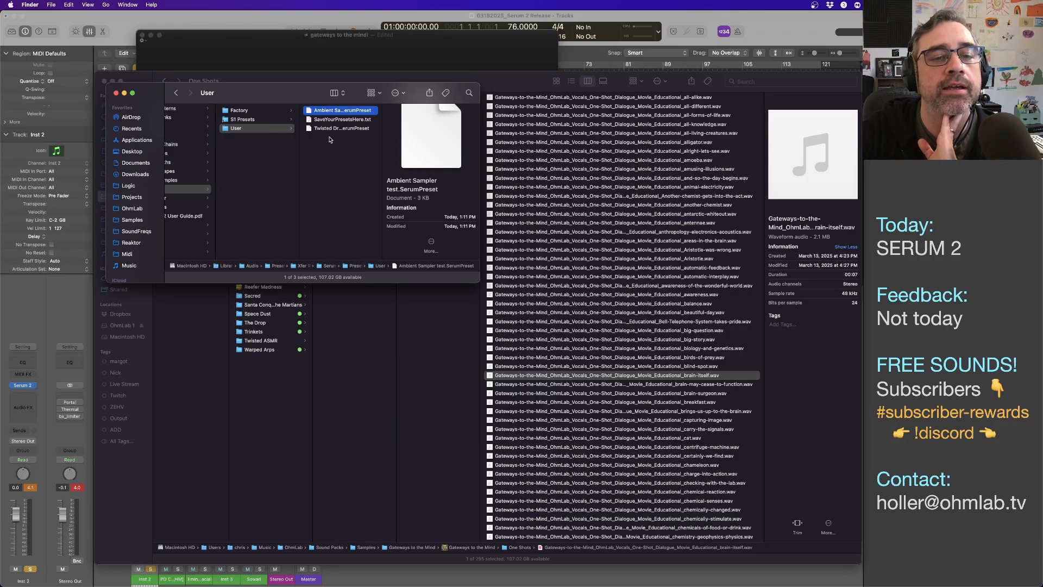
- Check the User subfolder of the Serum 2 Samples folder for copied sample content
{"action": "scroll", "coordinate": [326, 163], "scroll_direction": "left", "scroll_amount": 3}
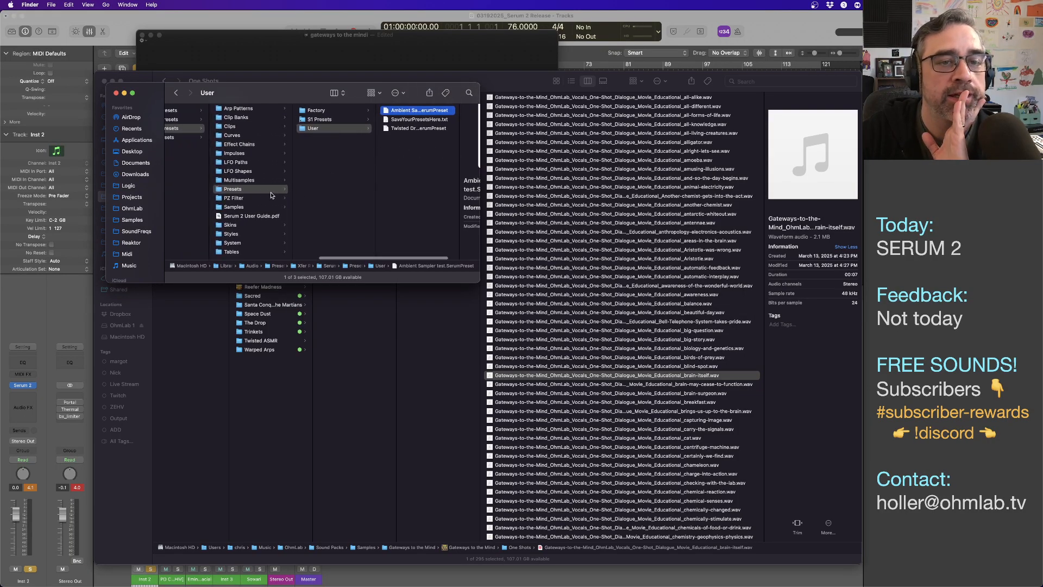
{"action": "left_click", "coordinate": [261, 207]}
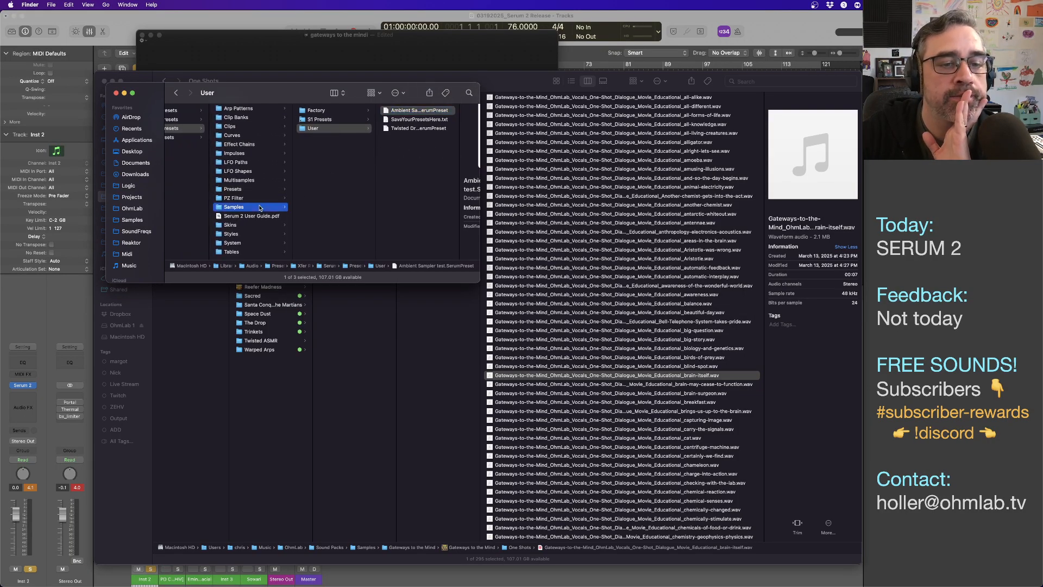
{"action": "left_click", "coordinate": [334, 129]}
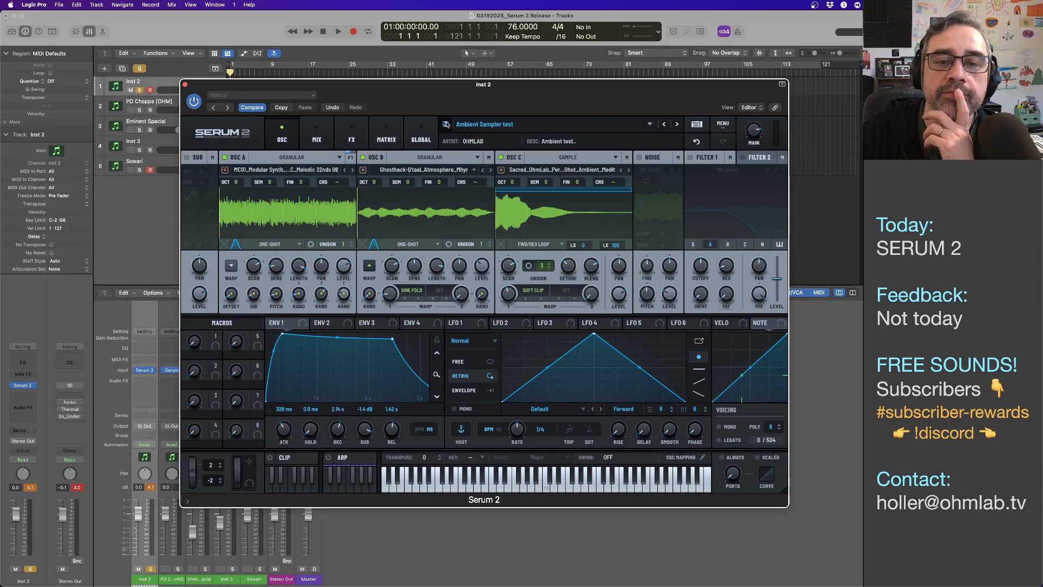
- Save the preset again as "Ambient Sampler test" with its content embedded, replacing the existing file
{"action": "left_click", "coordinate": [446, 125]}
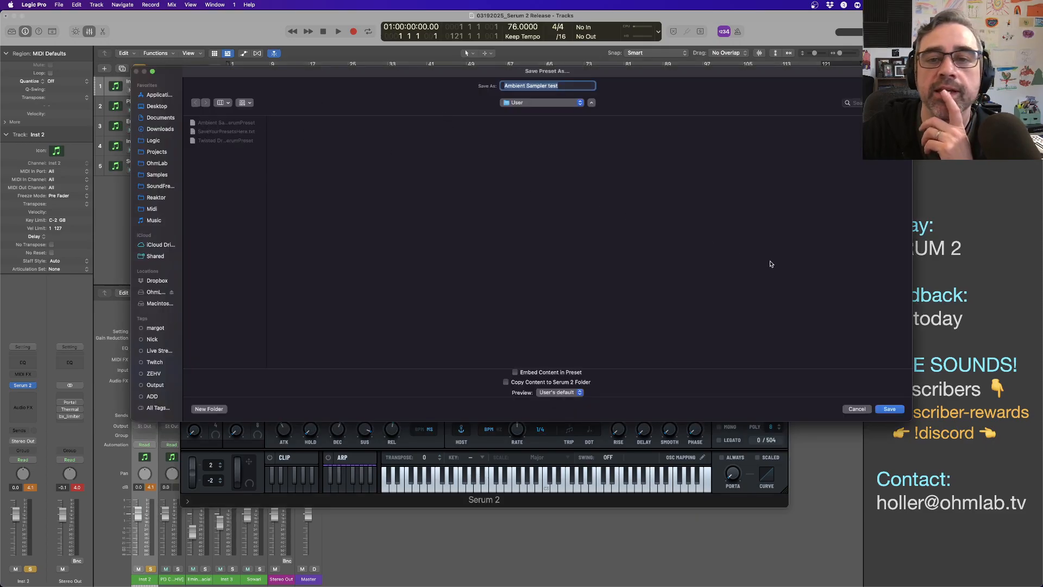
{"action": "left_click", "coordinate": [889, 409]}
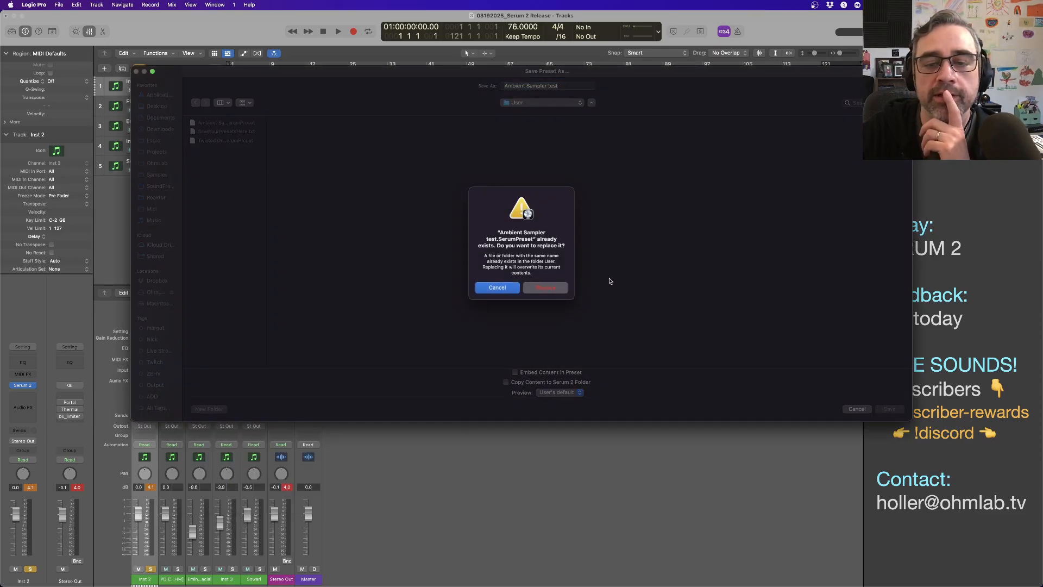
{"action": "left_click", "coordinate": [546, 287]}
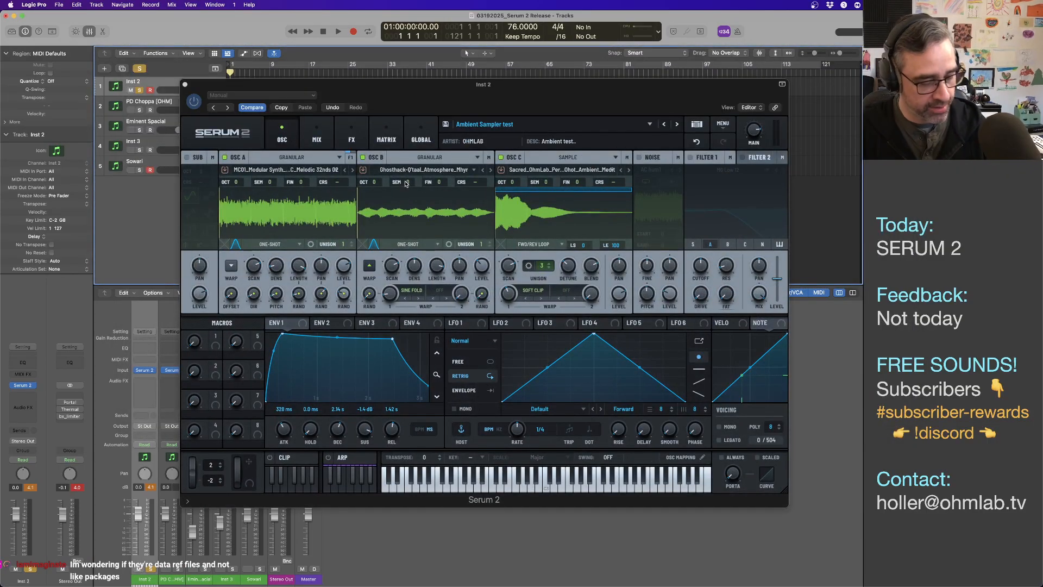
- Switch to Finder and check the re-saved Ambient Sampler test file's size in Presets > User
{"action": "key", "text": "super+Tab"}
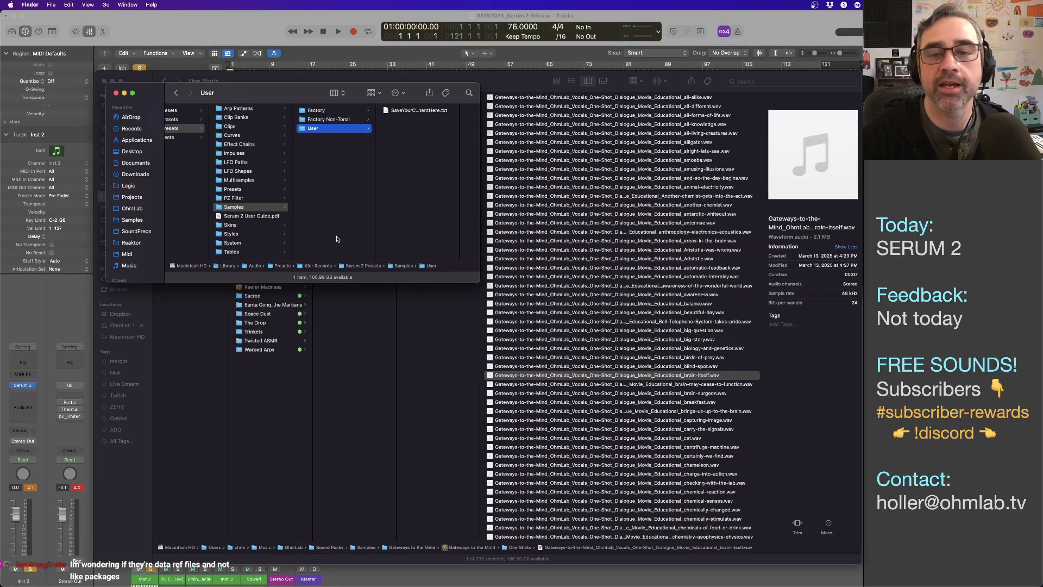
{"action": "left_click", "coordinate": [250, 181]}
{"action": "left_click", "coordinate": [250, 189]}
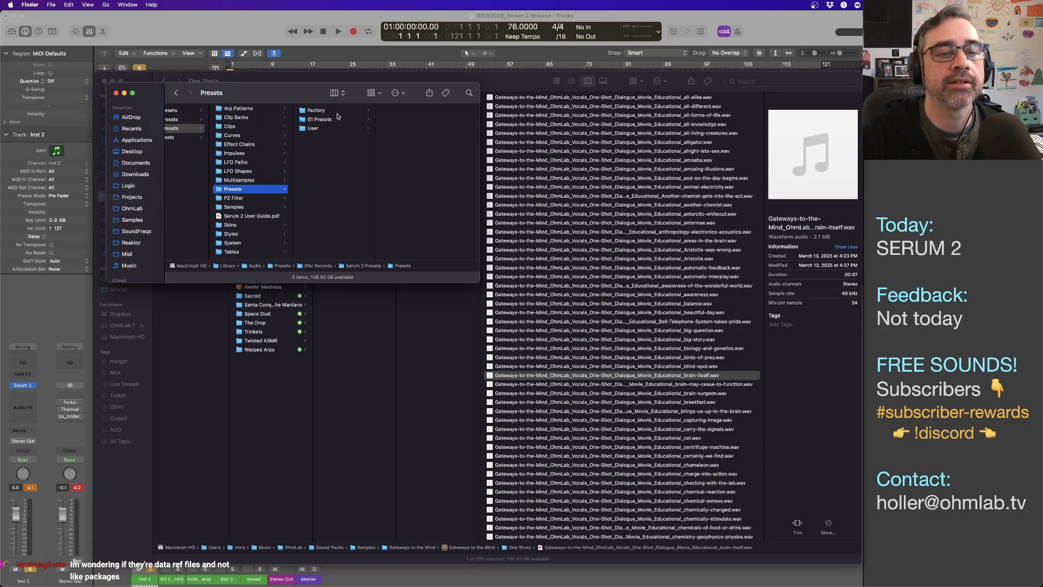
{"action": "left_click", "coordinate": [337, 128]}
{"action": "left_click", "coordinate": [414, 111]}
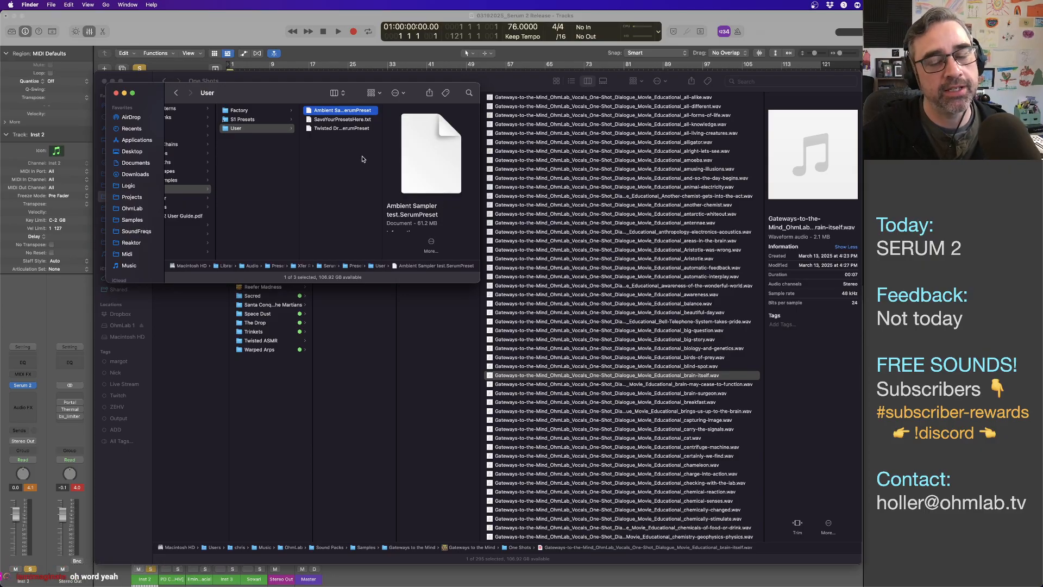
- Switch back to Logic Pro and move the synth window lower and further right on the desktop
{"action": "left_click", "coordinate": [434, 312]}
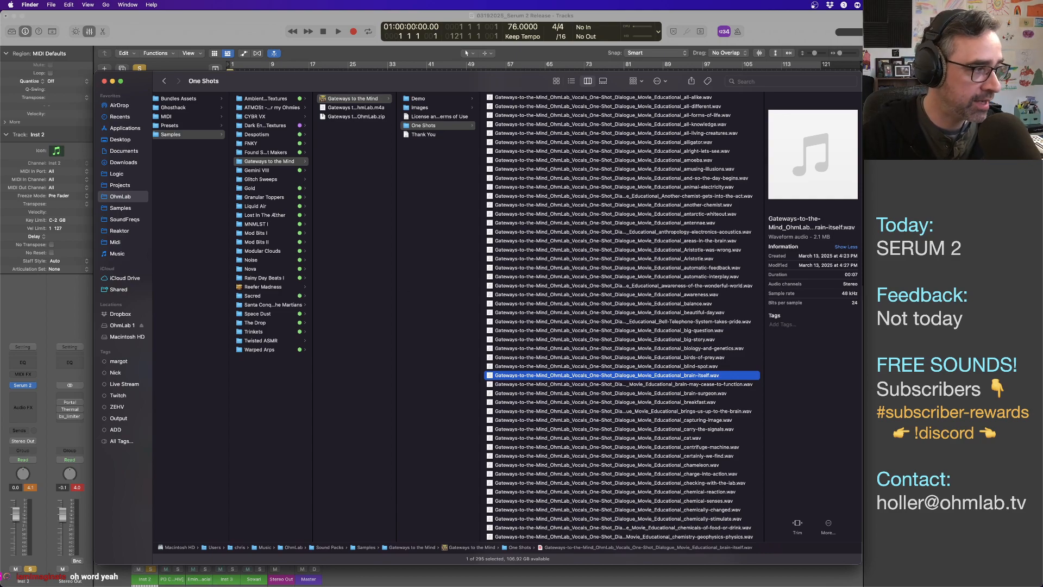
{"action": "key", "text": "super+Tab"}
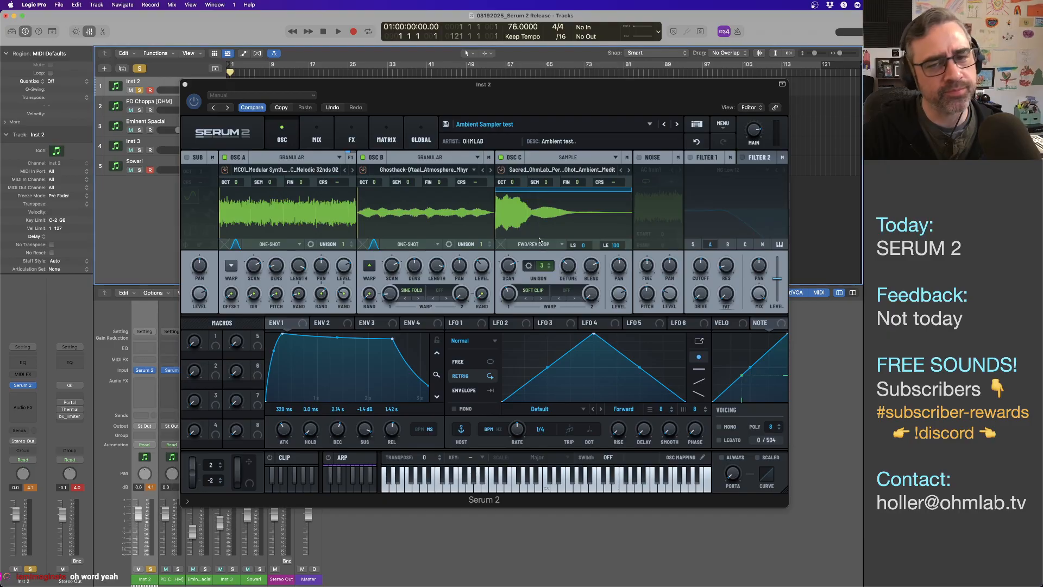
{"action": "left_click_drag", "start_coordinate": [413, 99], "coordinate": [470, 131]}
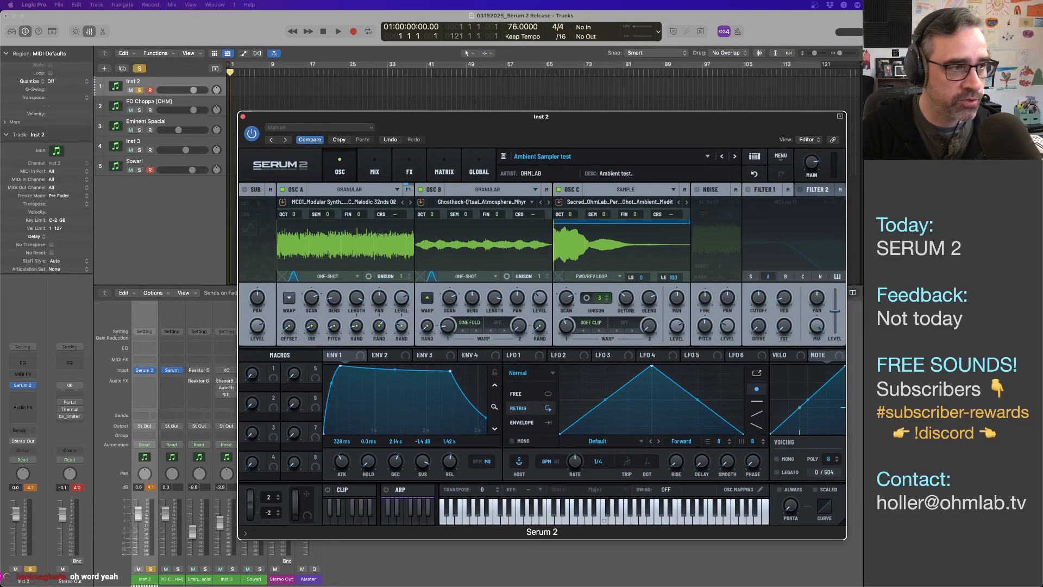
{"action": "left_click", "coordinate": [488, 134]}
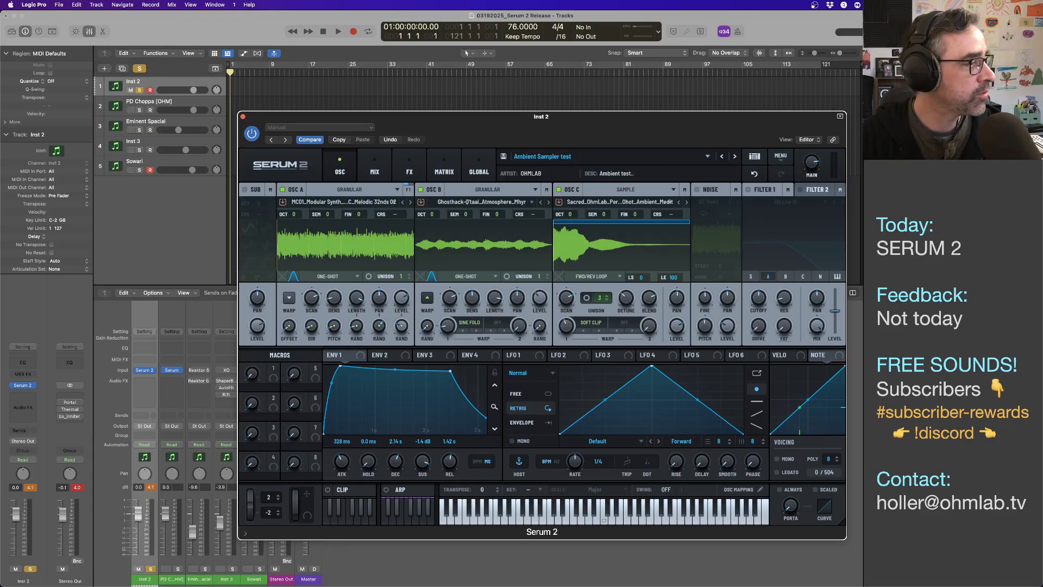
- Switch to Finder and look through SoundFreqs Collection > ShapeShifters_SoundFreqs to the 001 LFO Shapes folder in SoundFreqs
{"action": "key", "text": "super+Tab"}
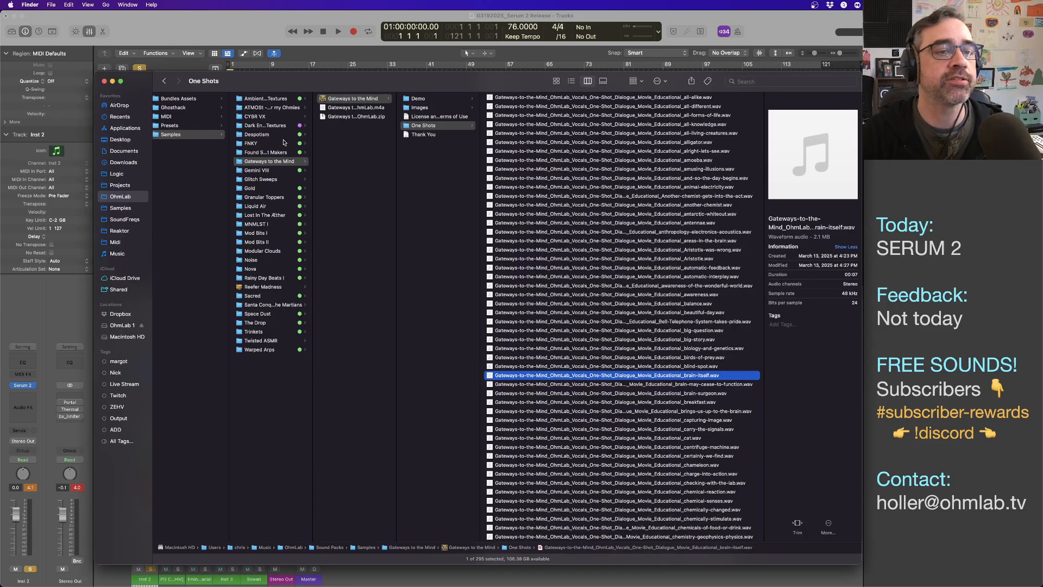
{"action": "scroll", "coordinate": [343, 144], "scroll_direction": "left", "scroll_amount": 3}
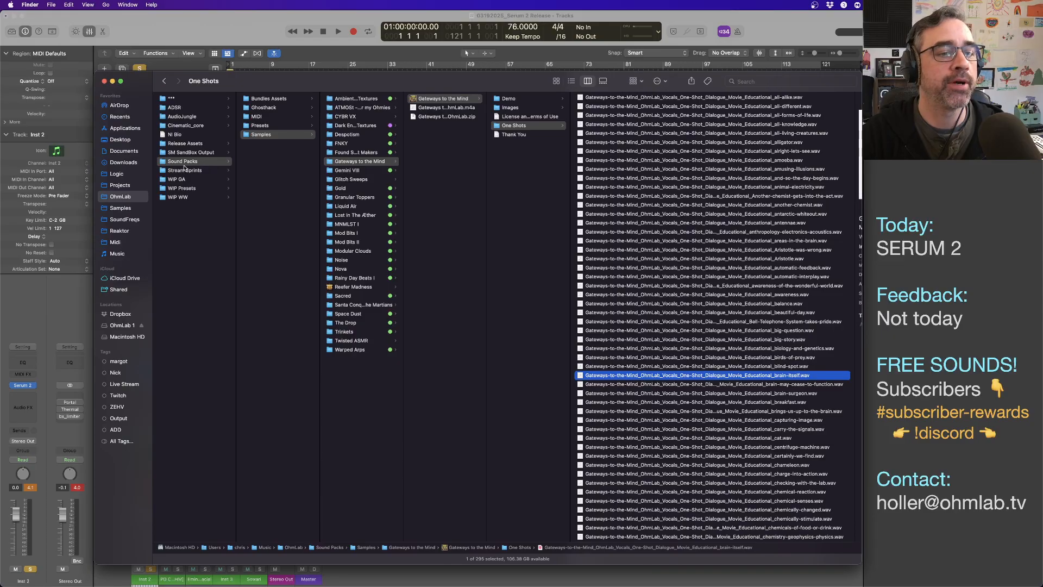
{"action": "left_click", "coordinate": [135, 220]}
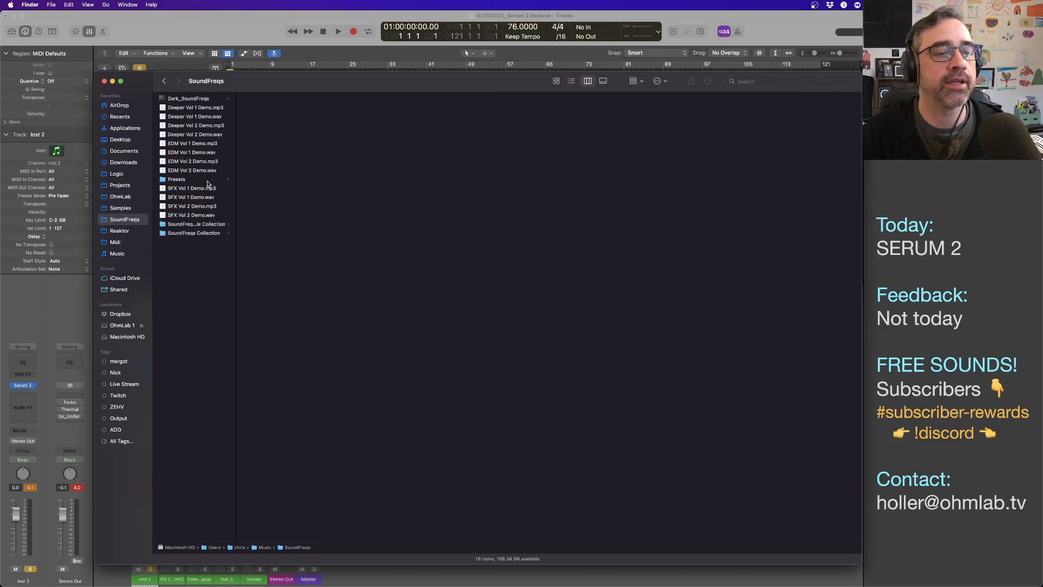
{"action": "left_click", "coordinate": [214, 225]}
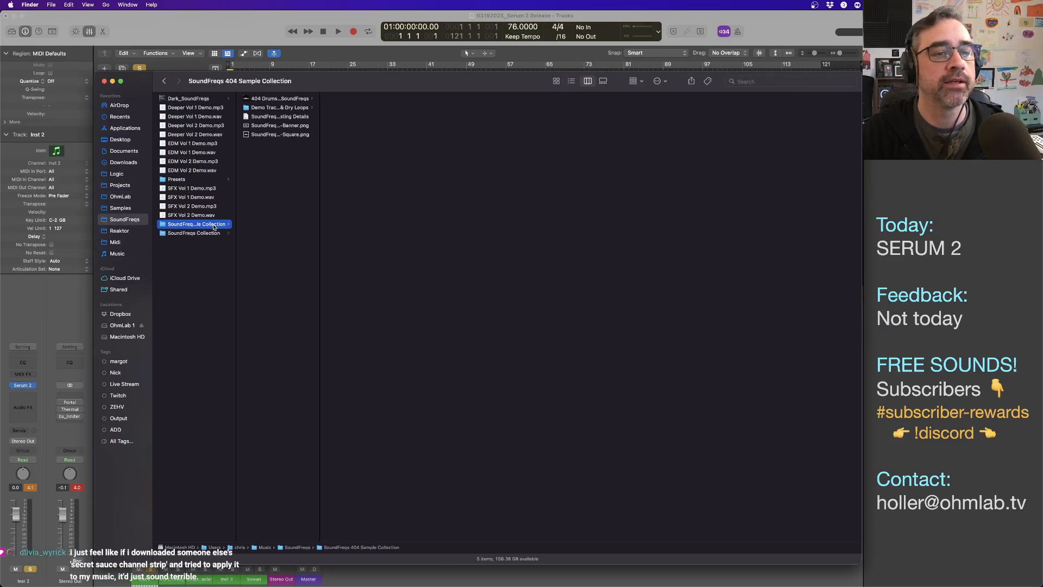
{"action": "left_click", "coordinate": [215, 233]}
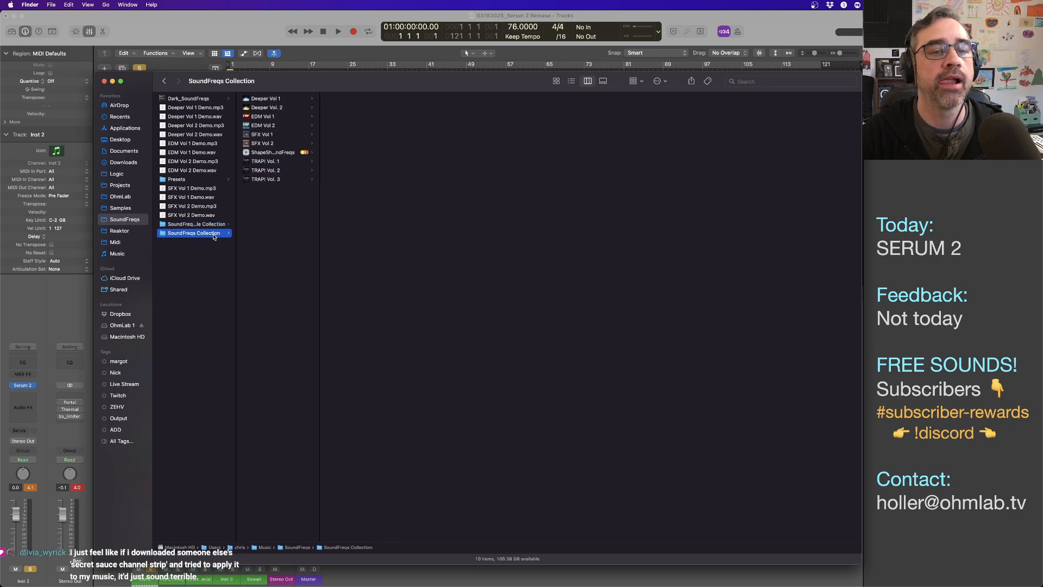
{"action": "left_click", "coordinate": [274, 153]}
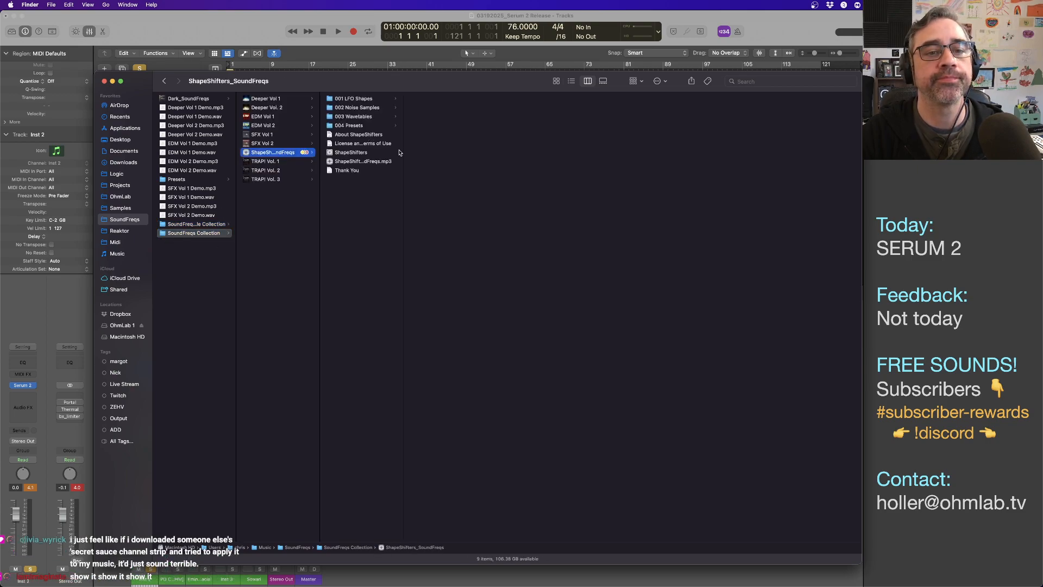
{"action": "left_click", "coordinate": [388, 101]}
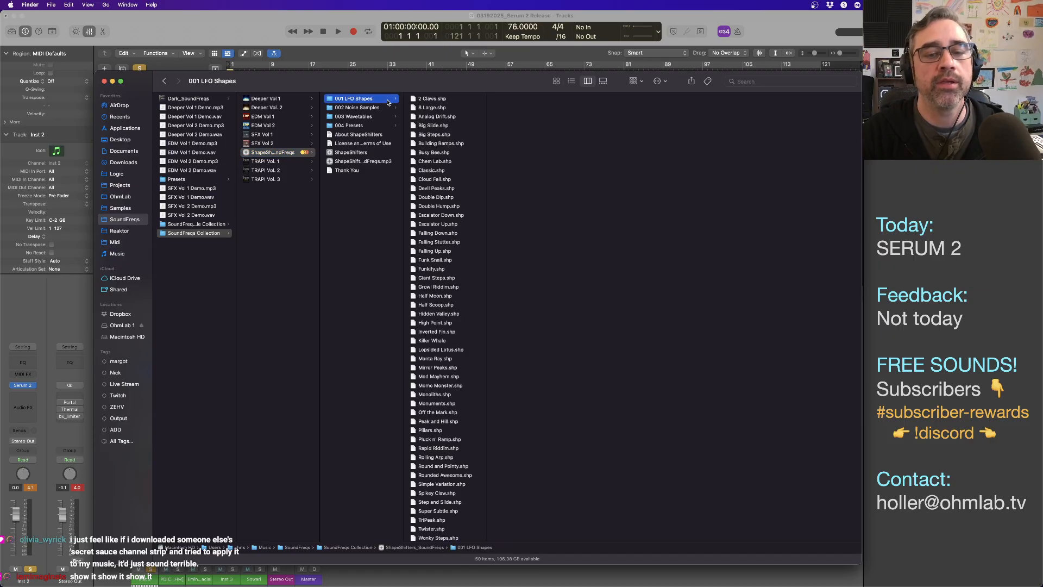
- Look through the ShapeShifters pack's LFO Shapes, Noise Samples, Wavetables and Presets folders, ending in 002 Noise Samples
{"action": "left_click", "coordinate": [386, 108]}
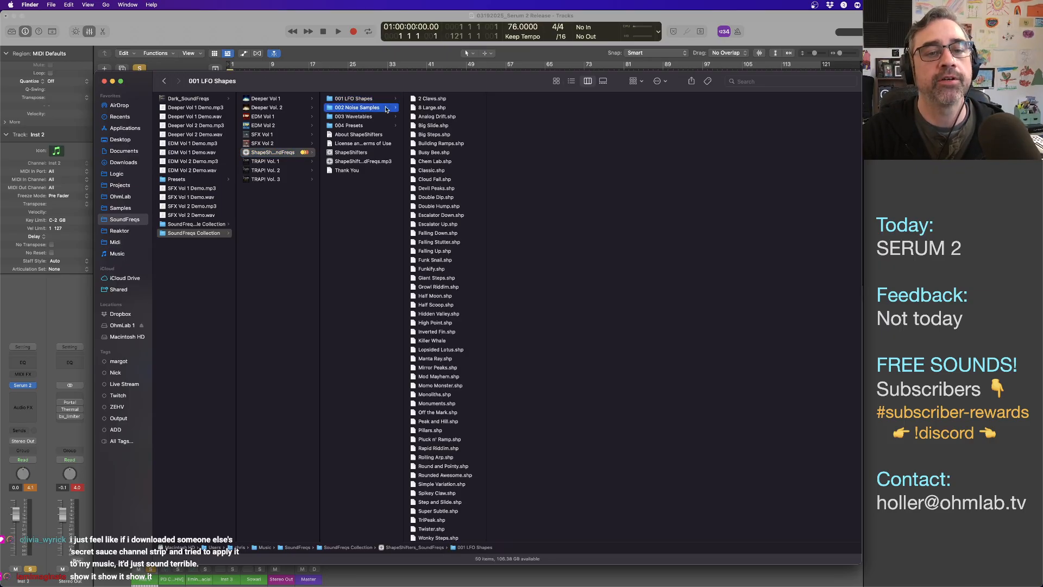
{"action": "left_click", "coordinate": [384, 117]}
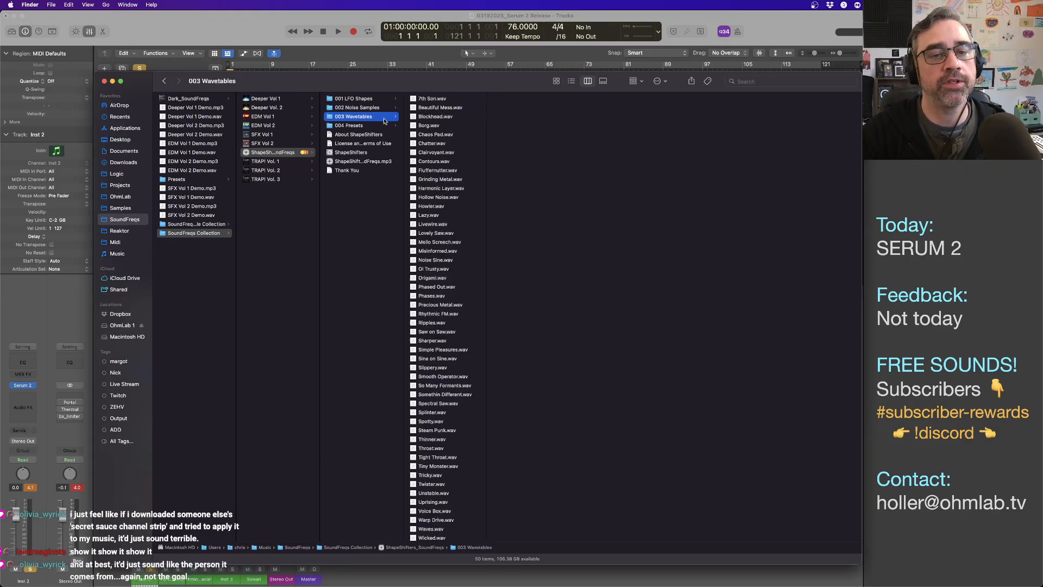
{"action": "left_click", "coordinate": [385, 126]}
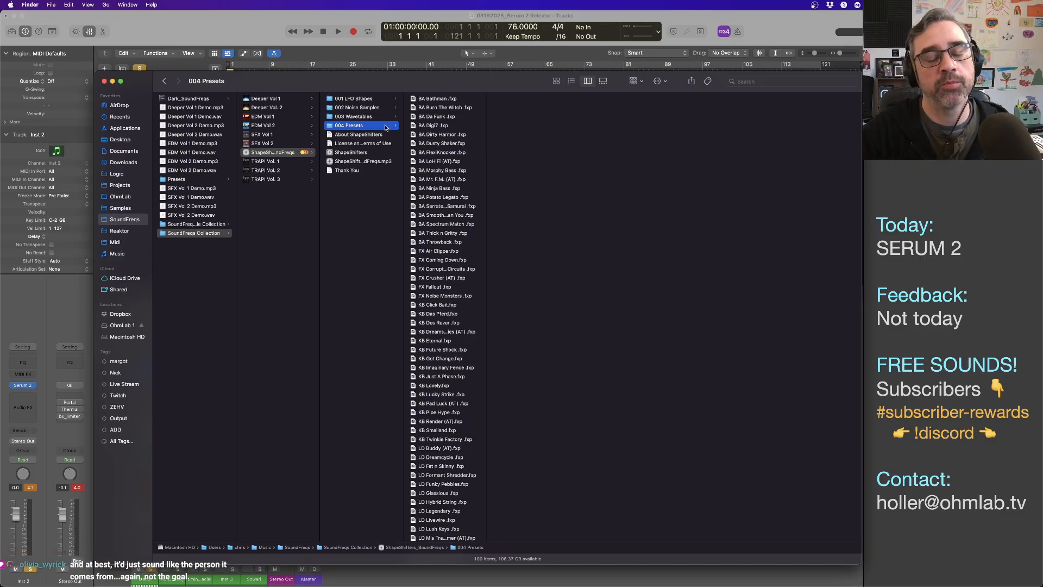
{"action": "left_click", "coordinate": [375, 100]}
{"action": "left_click", "coordinate": [374, 108]}
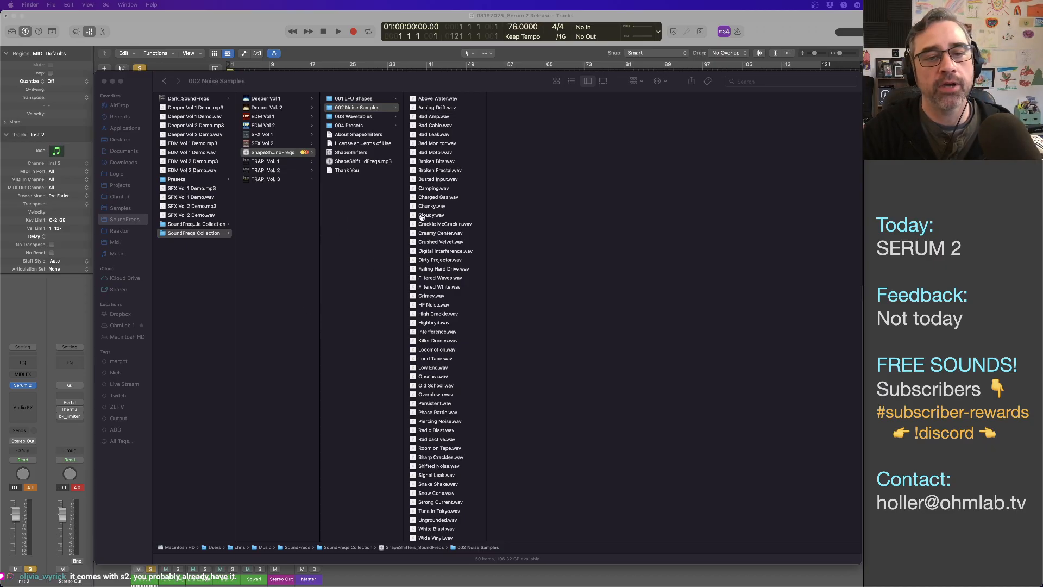
- Preview the start of the ShapeShifters demo MP3 and close the preview
{"action": "left_click", "coordinate": [362, 166]}
{"action": "left_click", "coordinate": [360, 162]}
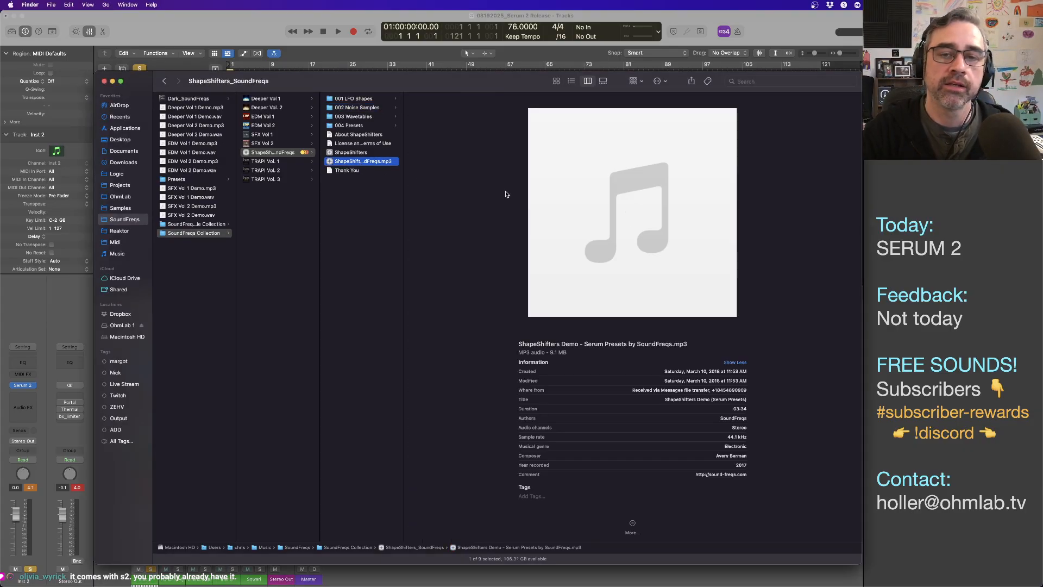
{"action": "key", "text": "space"}
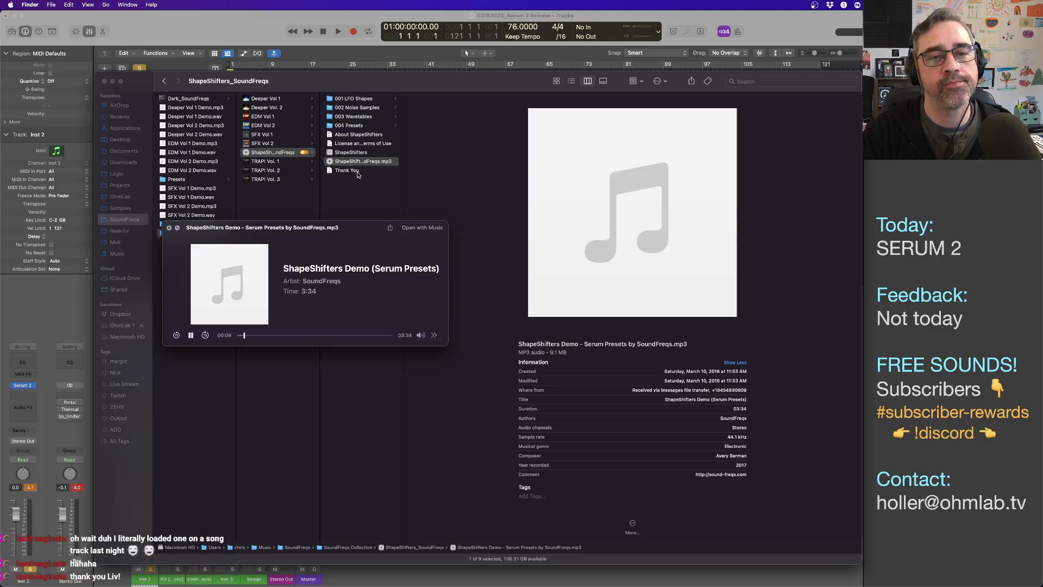
{"action": "key", "text": "space"}
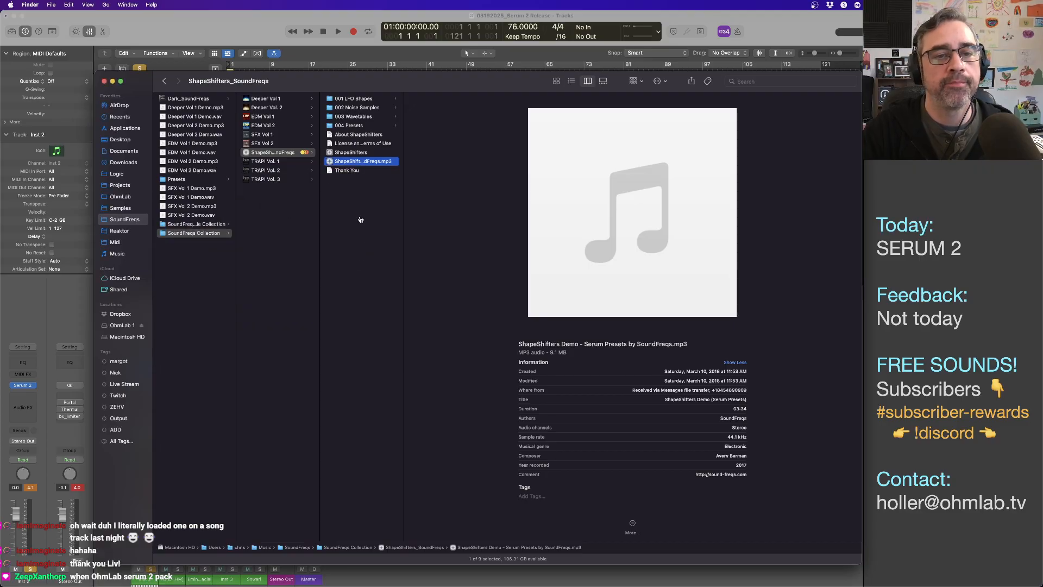
- Audition the files in 003 Wavetables one after another, from Clairvoyant.wav through Misinformed.wav, and close the preview
{"action": "left_click", "coordinate": [383, 125]}
{"action": "left_click", "coordinate": [383, 116]}
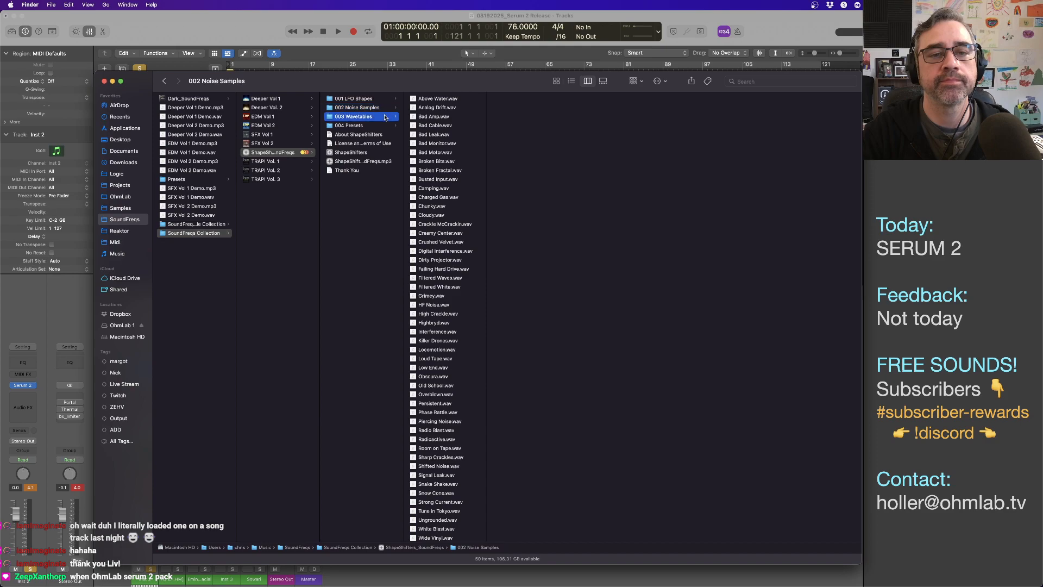
{"action": "scroll", "coordinate": [462, 210], "scroll_direction": "down", "scroll_amount": 3}
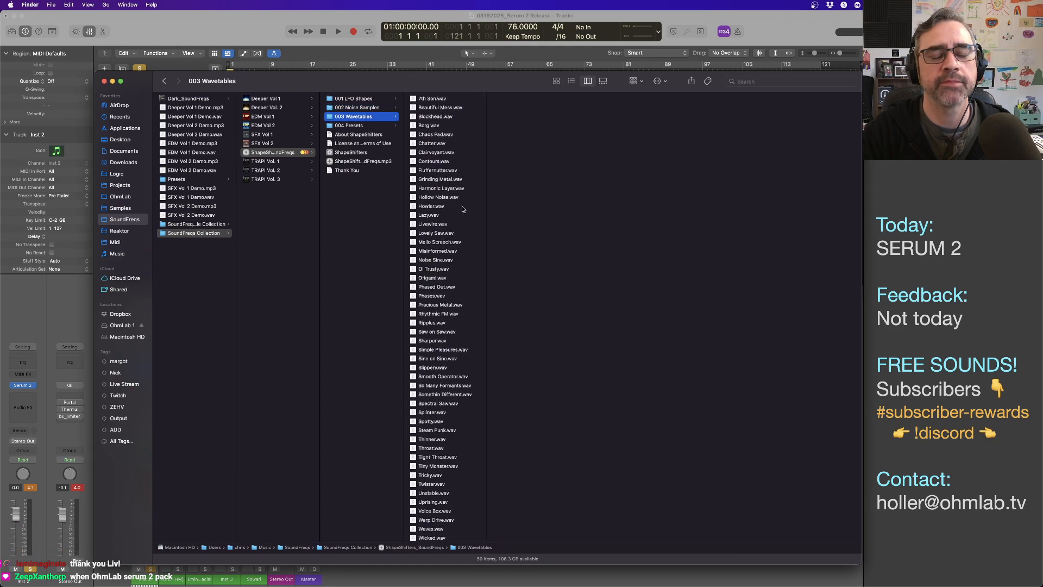
{"action": "left_click", "coordinate": [458, 152]}
{"action": "key", "text": "space"}
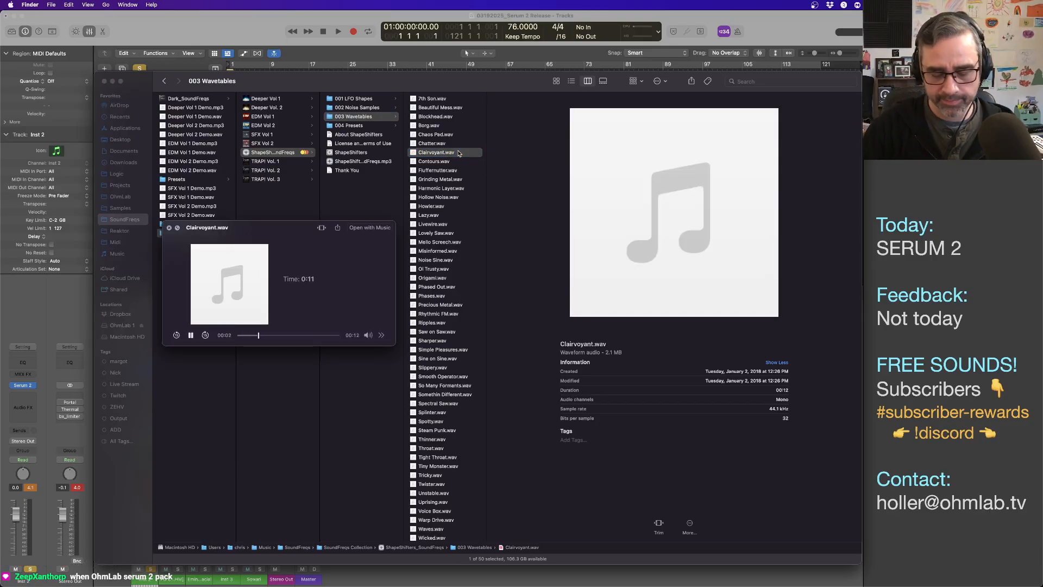
{"action": "key", "text": "Down"}
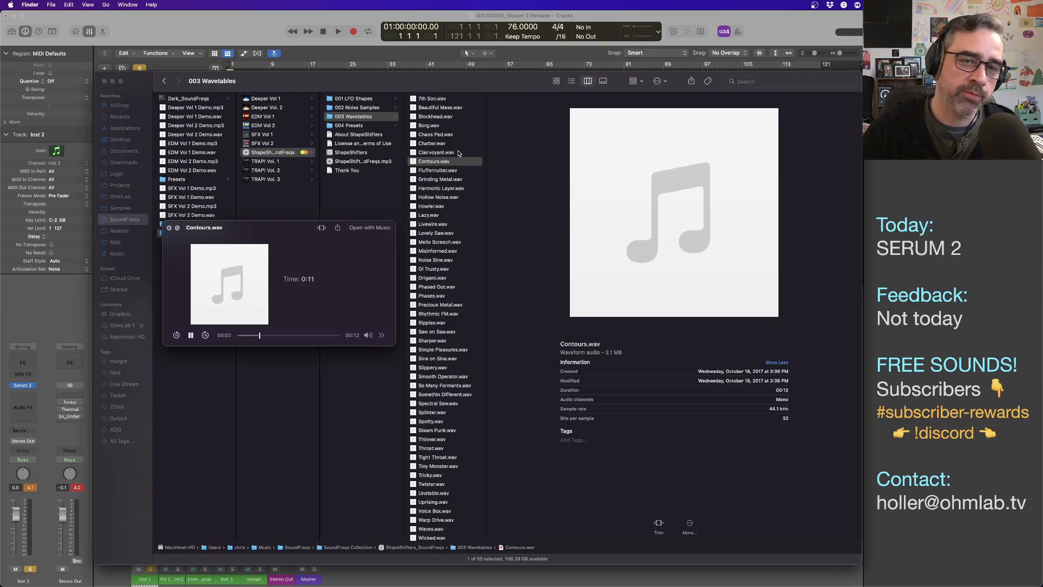
{"action": "key", "text": "Down"}
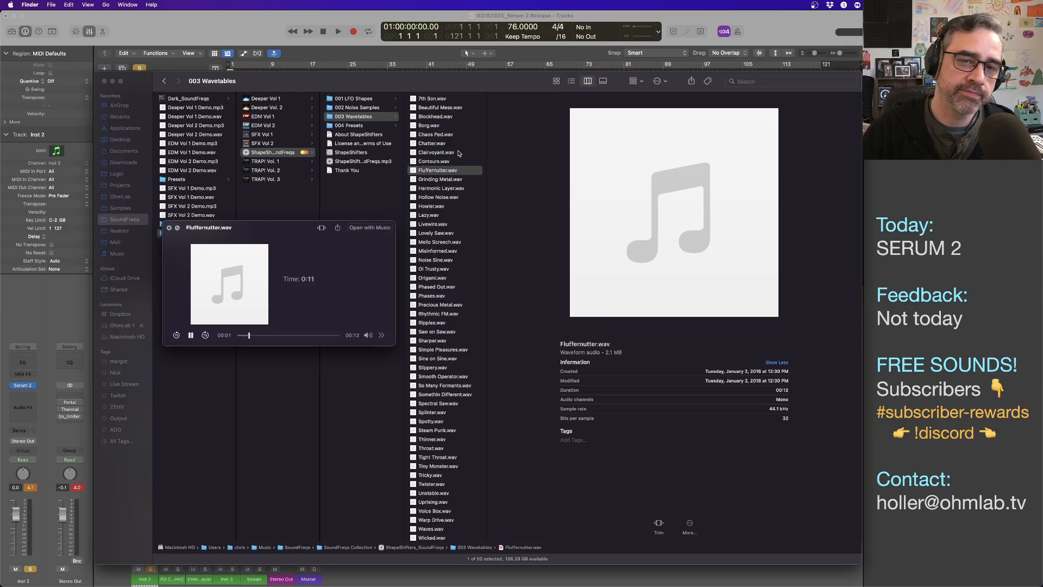
{"action": "key", "text": "Down"}
{"action": "key", "text": "Down"}
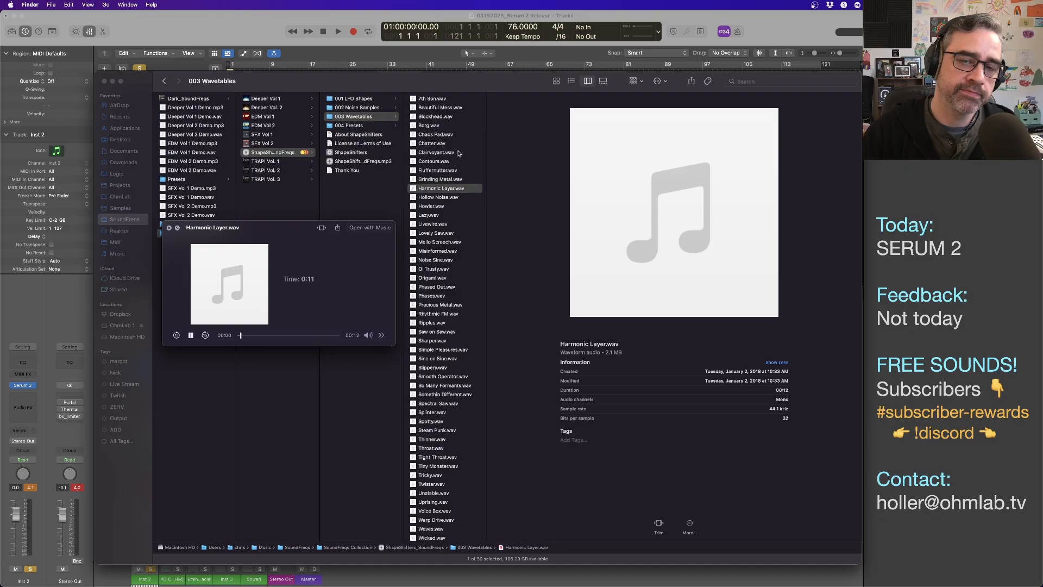
{"action": "key", "text": "Down"}
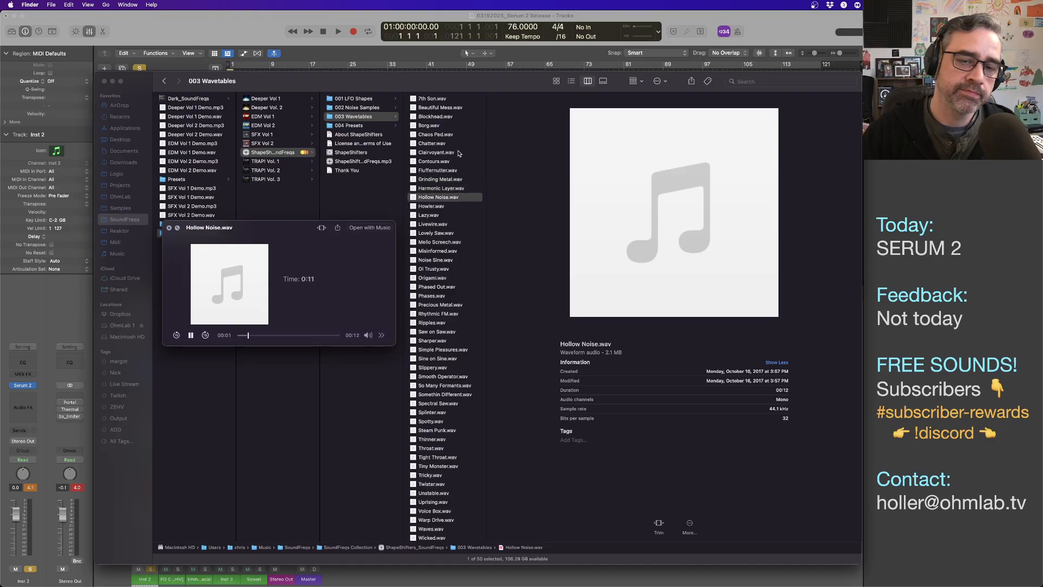
{"action": "key", "text": "Down"}
{"action": "key", "text": "Down"}
{"action": "key", "text": "Down"}
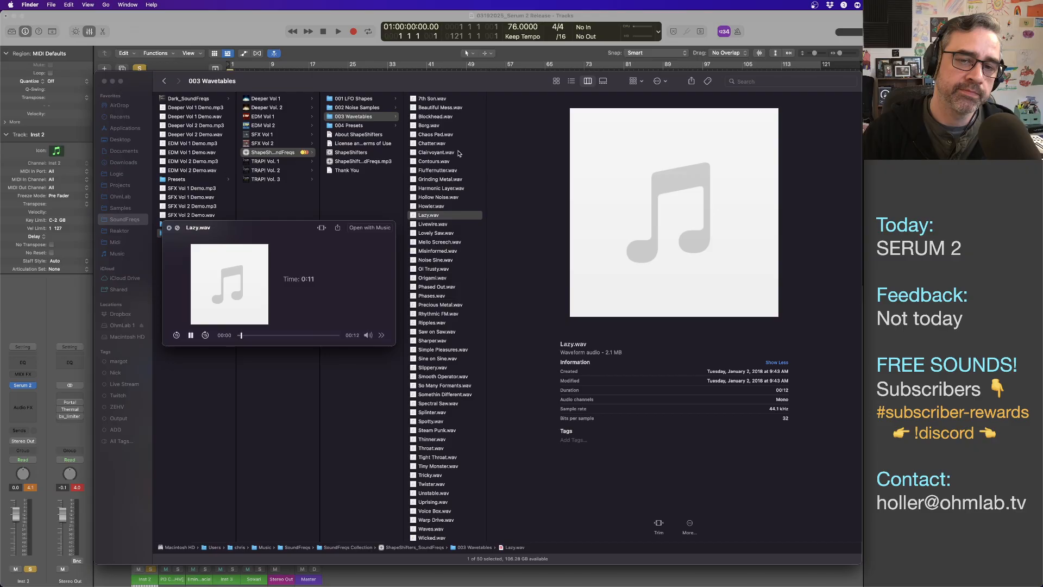
{"action": "key", "text": "Down"}
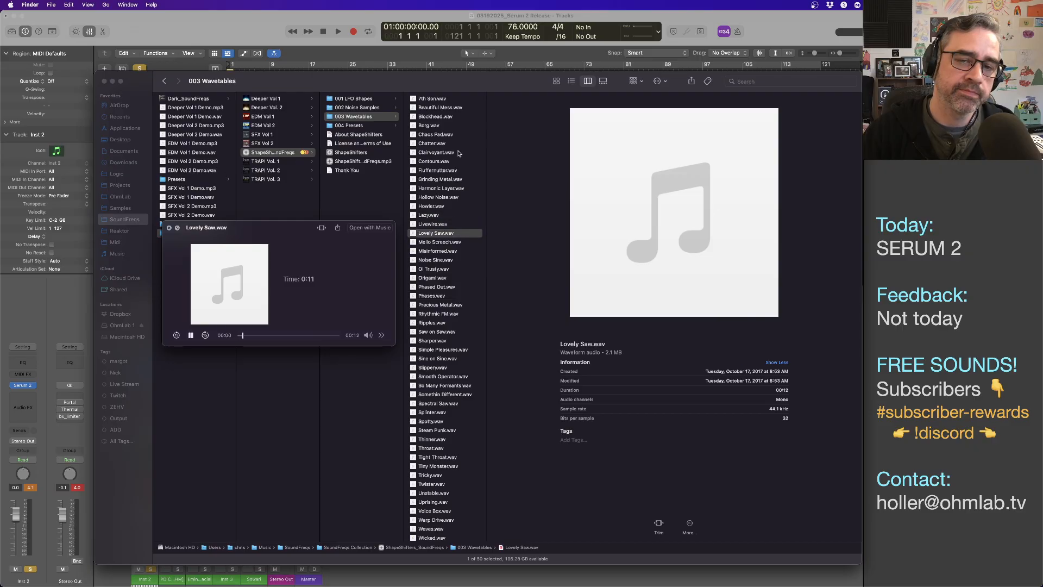
{"action": "key", "text": "Down"}
{"action": "key", "text": "Down"}
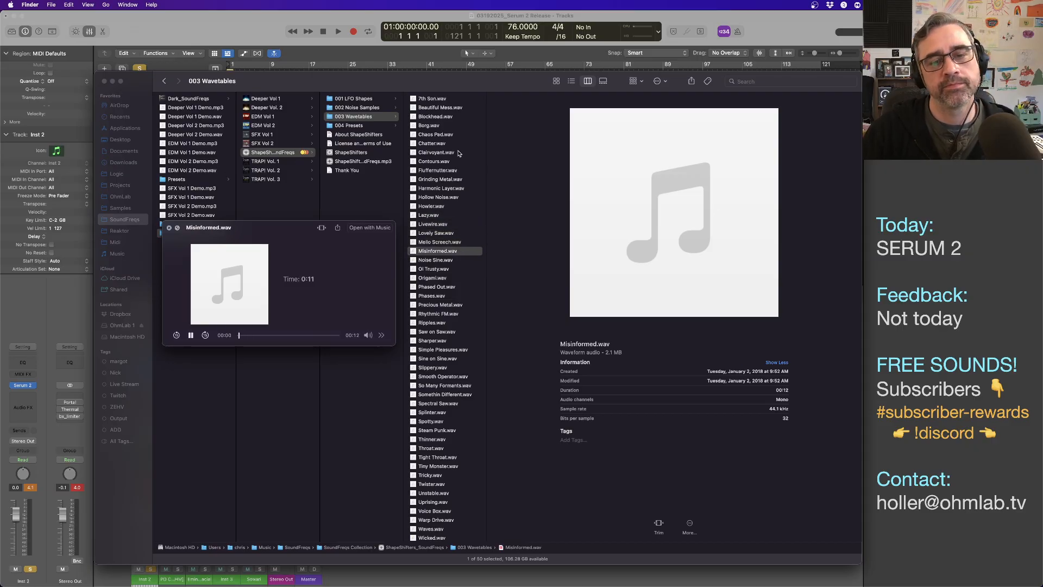
{"action": "key", "text": "space"}
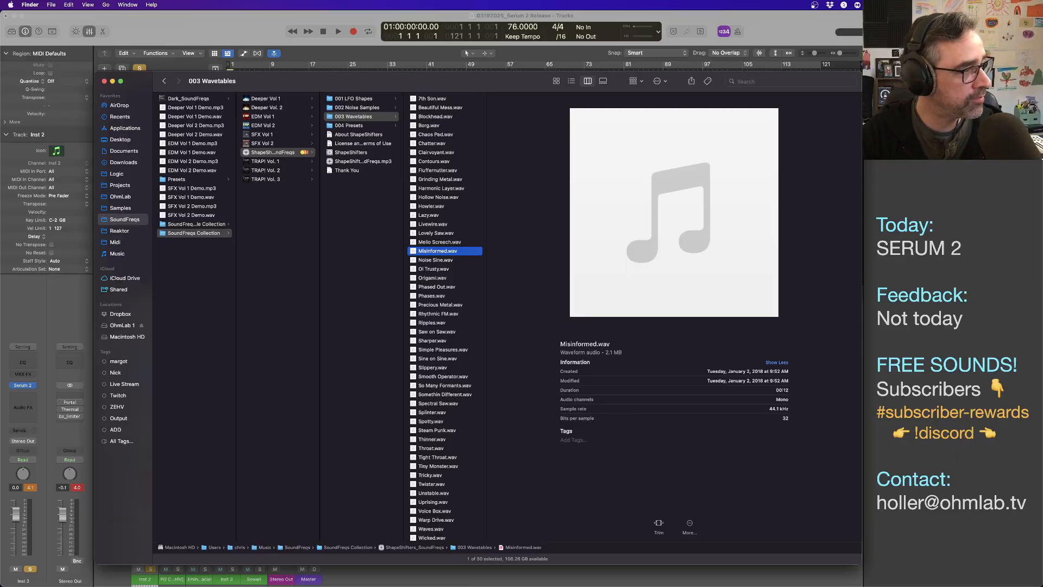
- Switch back to Logic Pro, initialize the Serum 2 preset and set oscillator A to Granular mode
{"action": "key", "text": "super+Tab"}
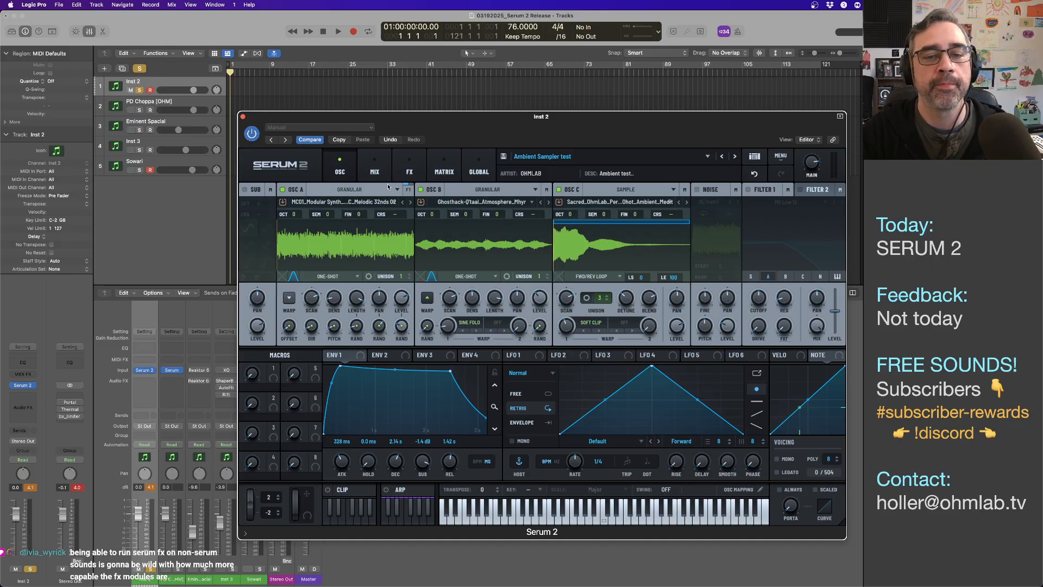
{"action": "left_click", "coordinate": [783, 159]}
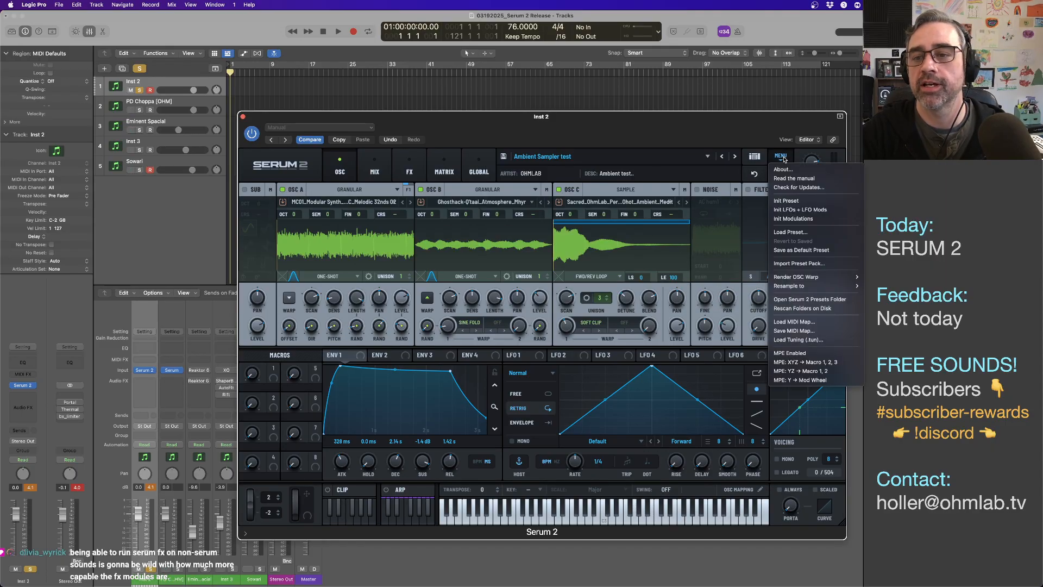
{"action": "left_click", "coordinate": [790, 200]}
{"action": "left_click", "coordinate": [363, 202]}
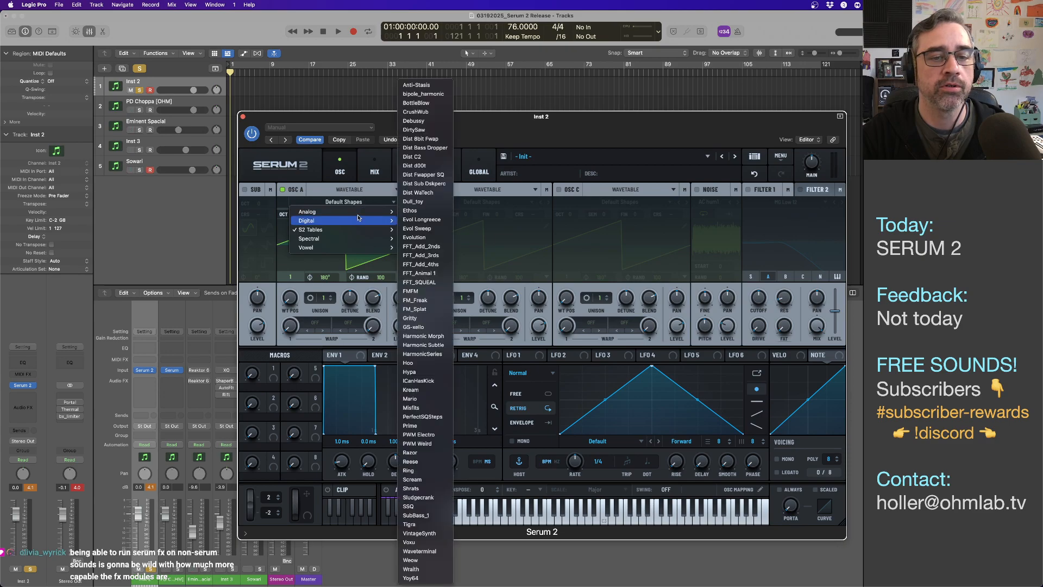
{"action": "left_click", "coordinate": [357, 190]}
{"action": "left_click", "coordinate": [357, 190]}
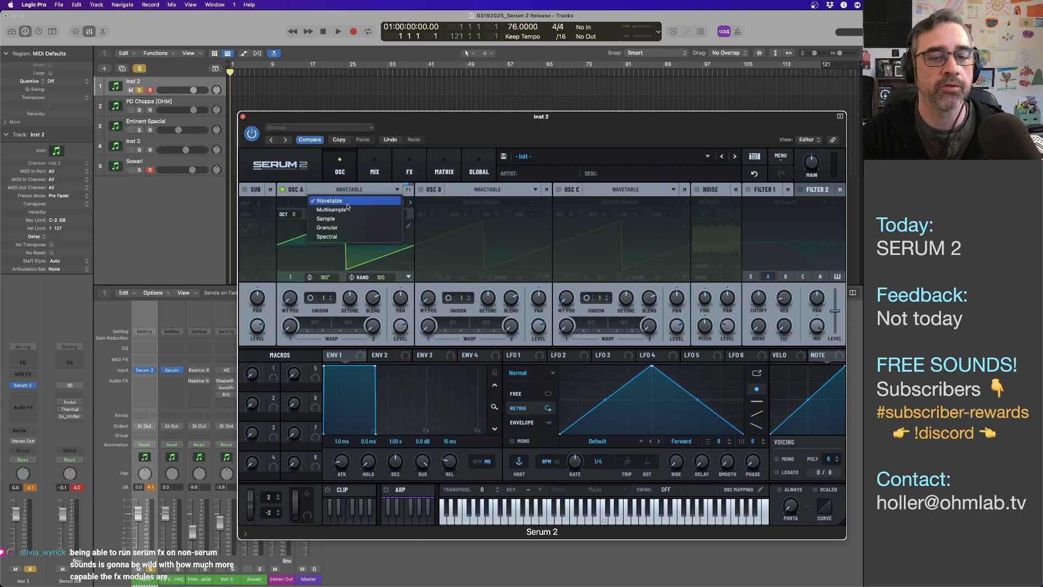
{"action": "left_click", "coordinate": [346, 229]}
- Load Origami.wav from SoundFreqs > Presets > Serum > ShapeShifters by SoundFreqs > 003 Wavetables as oscillator A's sample
{"action": "left_click", "coordinate": [344, 202]}
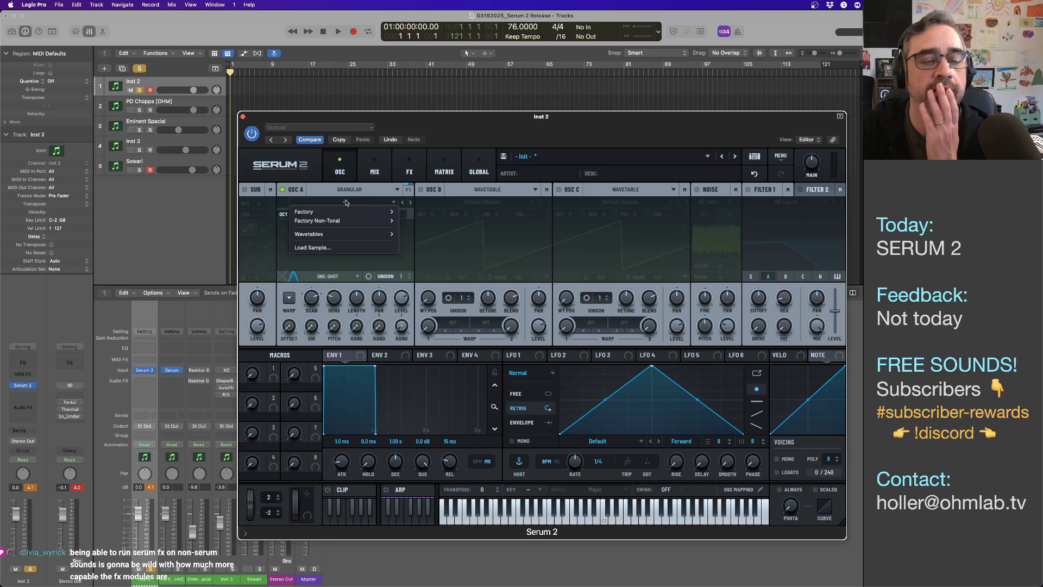
{"action": "mouse_move", "coordinate": [350, 232]}
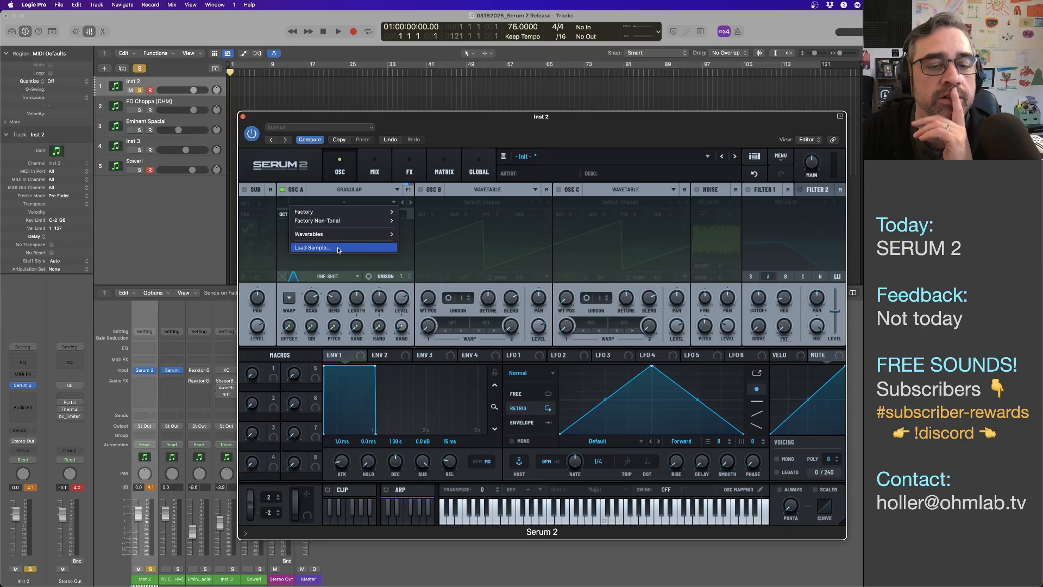
{"action": "left_click", "coordinate": [338, 249]}
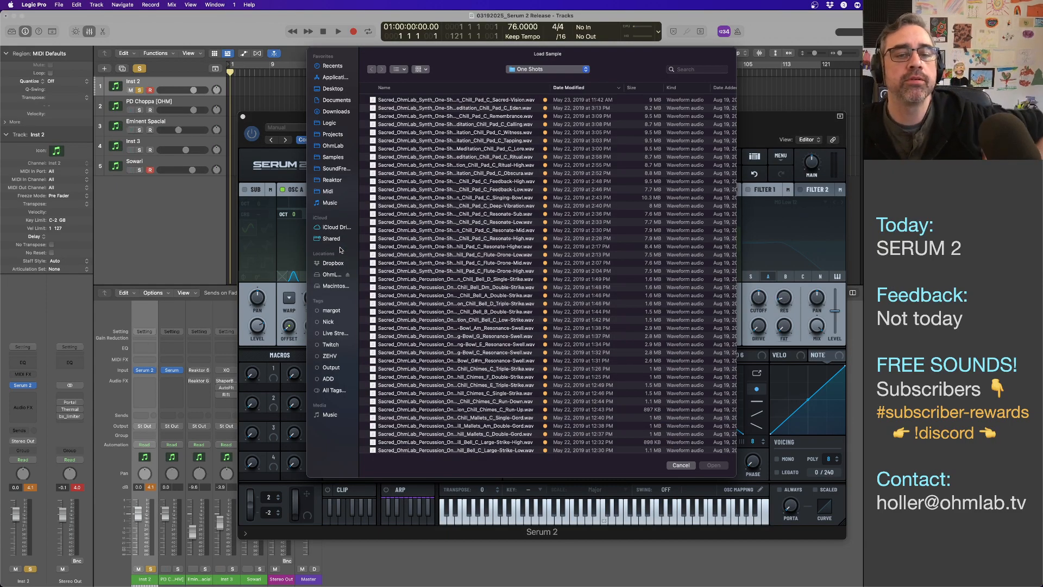
{"action": "left_click", "coordinate": [339, 168]}
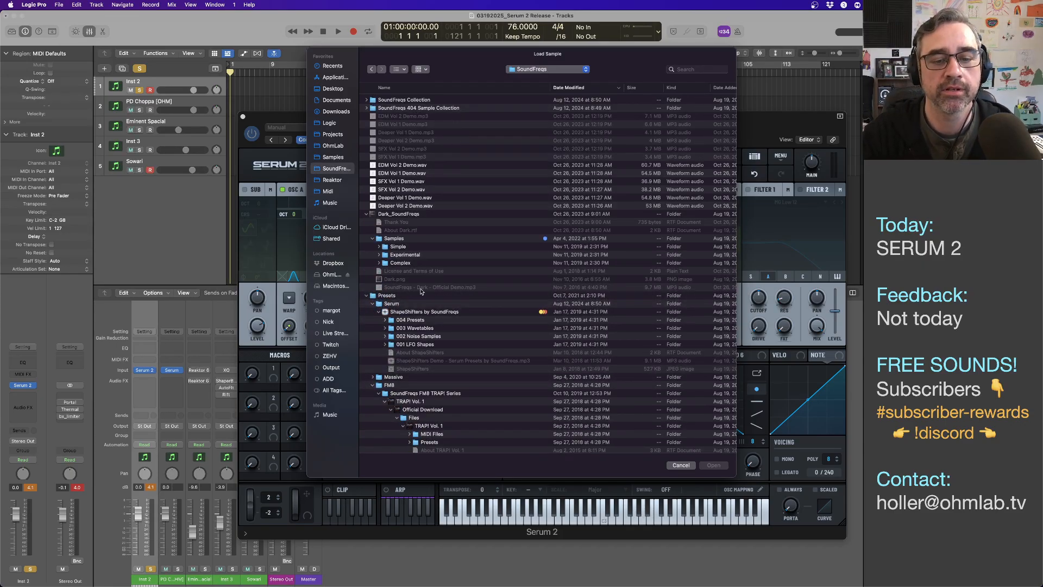
{"action": "left_click", "coordinate": [386, 328]}
{"action": "left_click", "coordinate": [434, 337]}
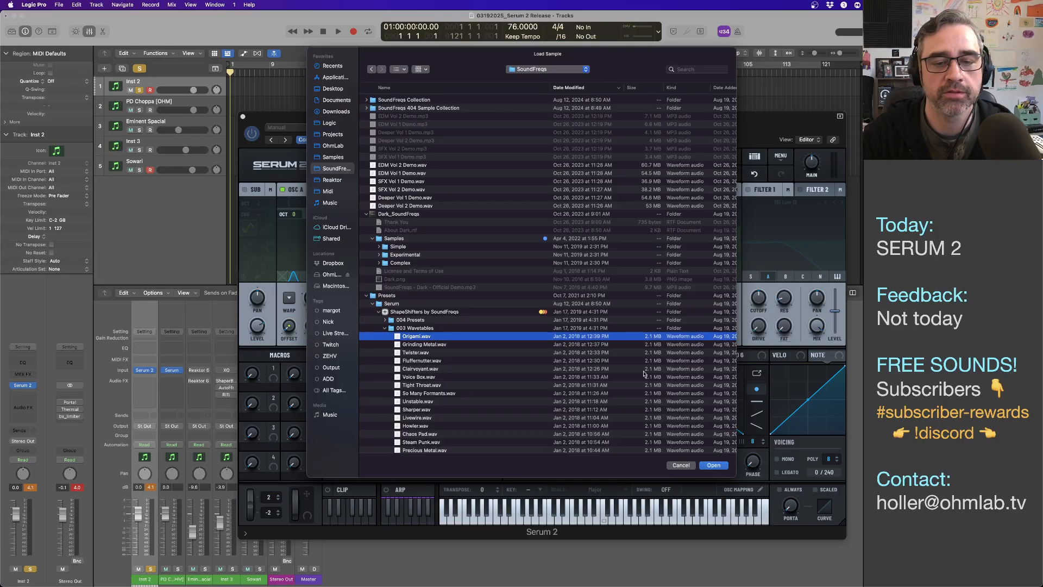
{"action": "left_click", "coordinate": [723, 466]}
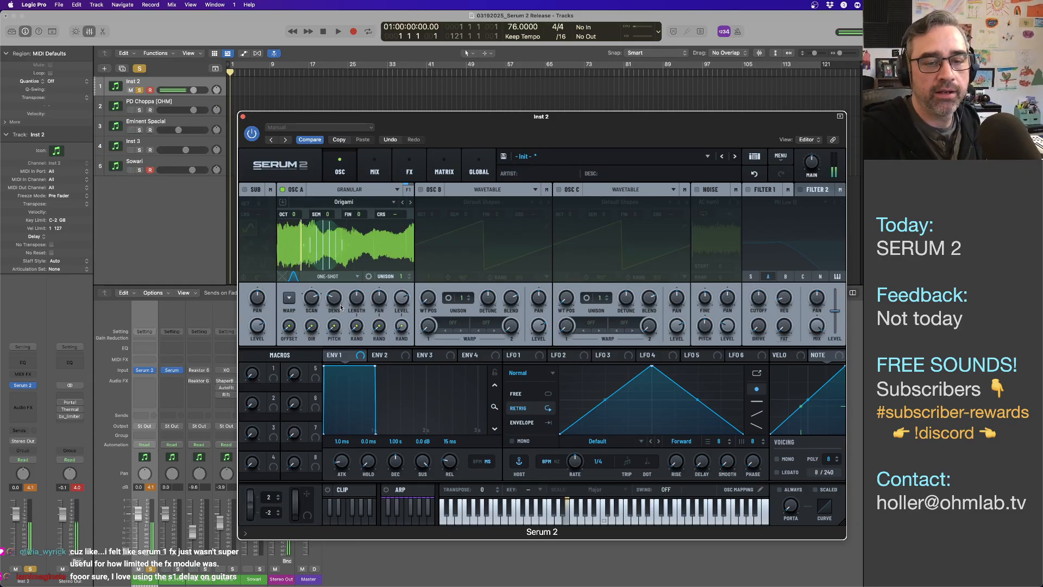
- Increase oscillator A's grain length and set its random direction to about 16% and random length to about 10%
{"action": "mouse_move", "coordinate": [365, 307]}
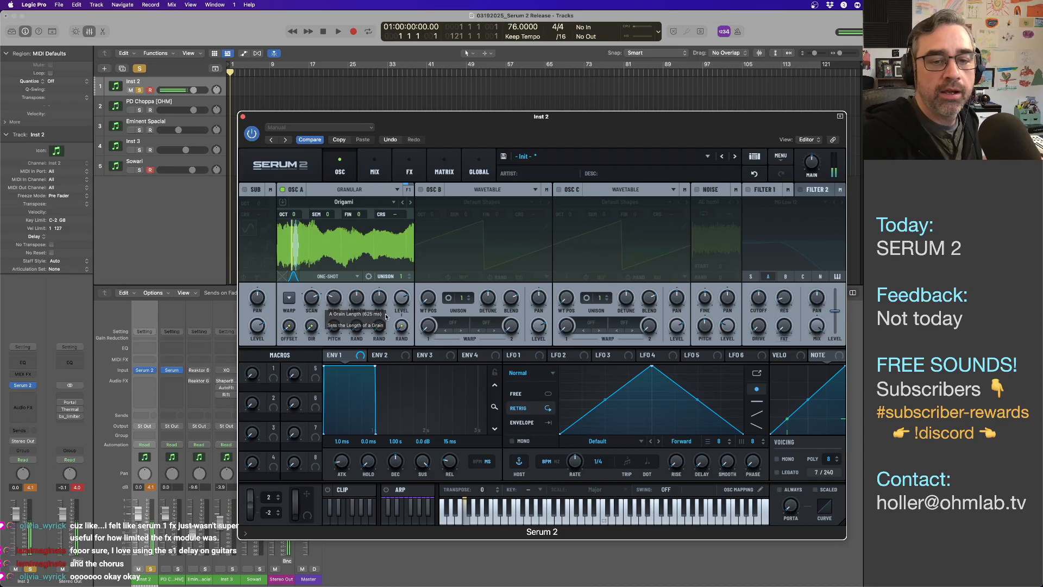
{"action": "left_click_drag", "start_coordinate": [357, 297], "coordinate": [358, 282]}
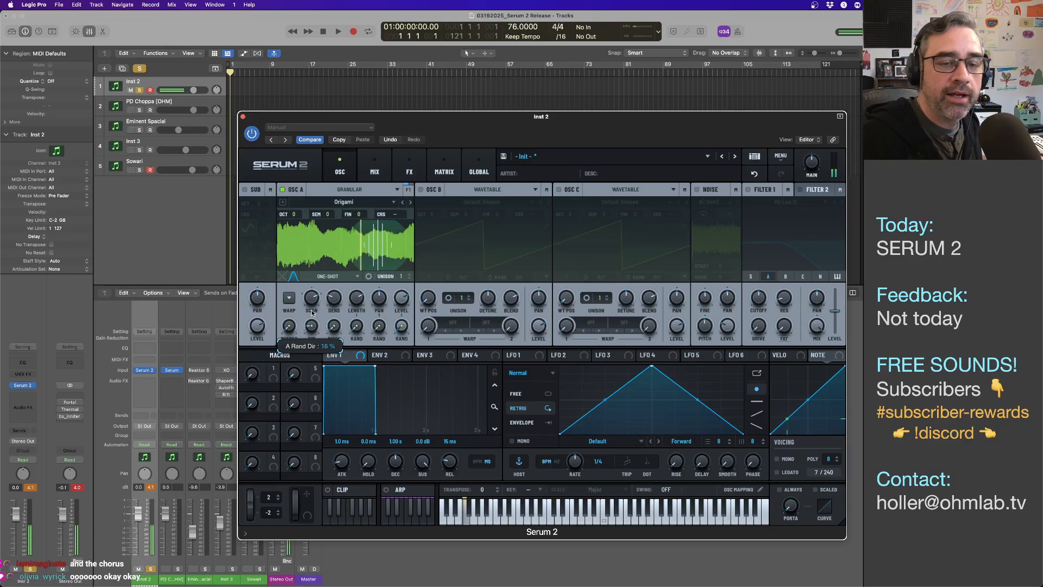
{"action": "mouse_move", "coordinate": [292, 327]}
{"action": "mouse_move", "coordinate": [336, 318]}
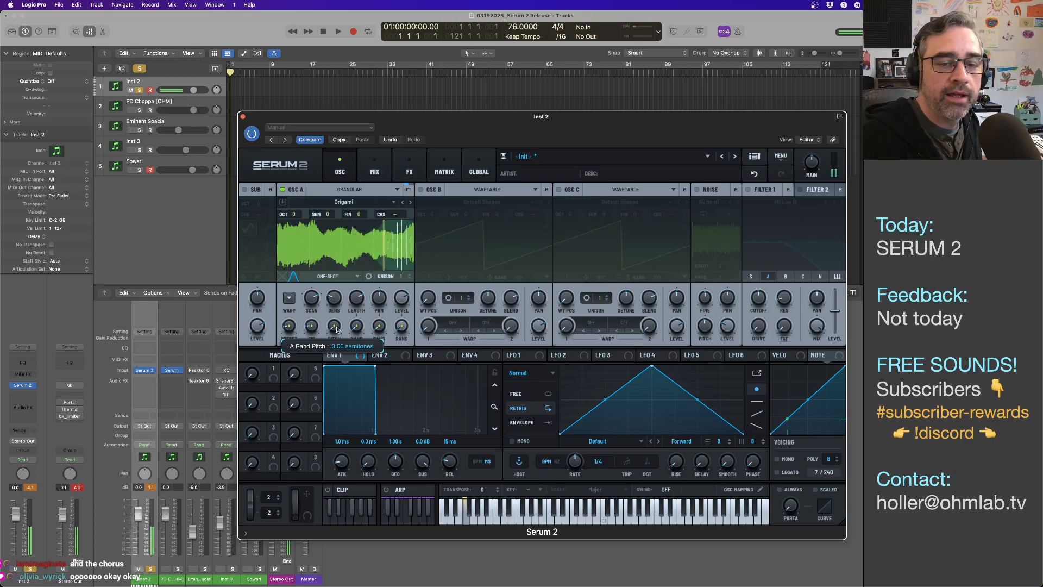
{"action": "mouse_move", "coordinate": [358, 298]}
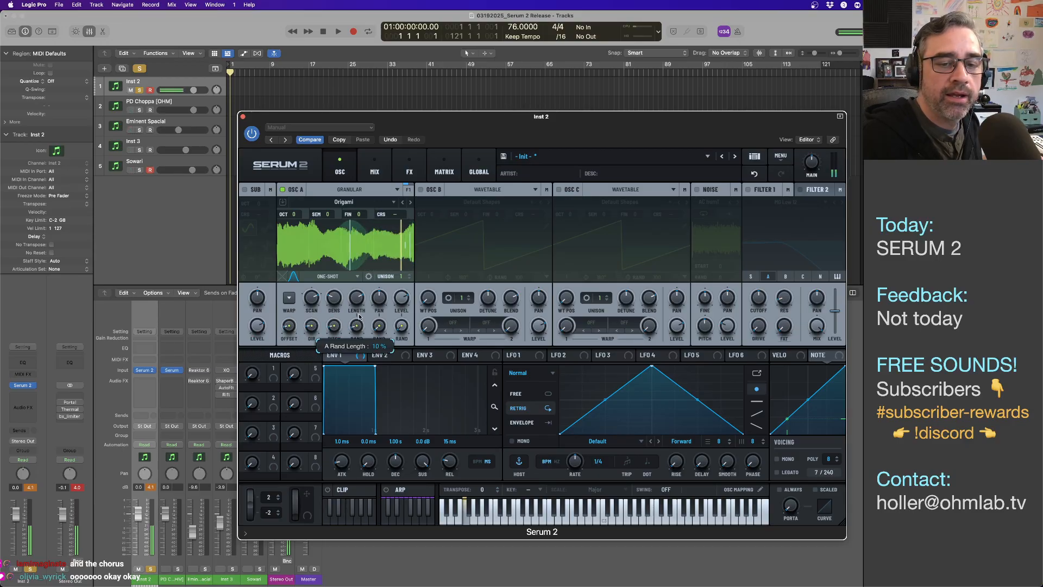
- Set oscillator A's loop mode to Fwd Loop and raise the random amount for its grain level
{"action": "left_click", "coordinate": [349, 277]}
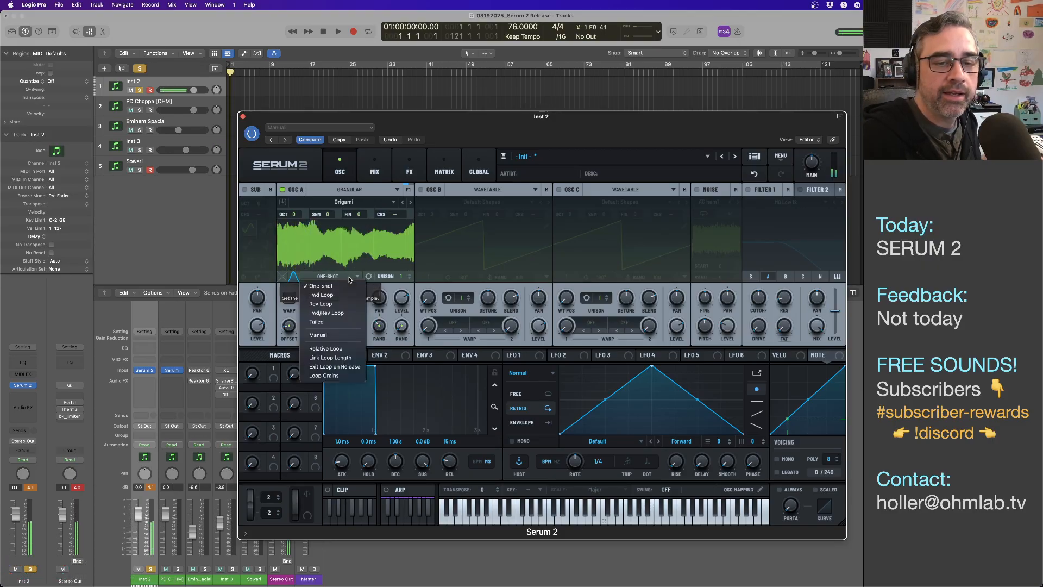
{"action": "left_click", "coordinate": [324, 295]}
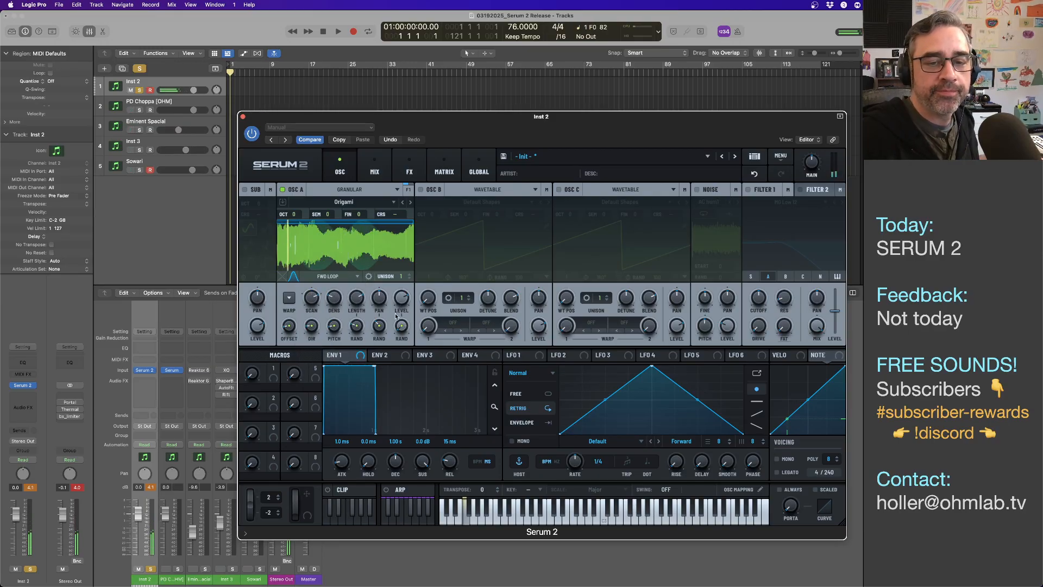
{"action": "left_click_drag", "start_coordinate": [401, 327], "coordinate": [383, 289]}
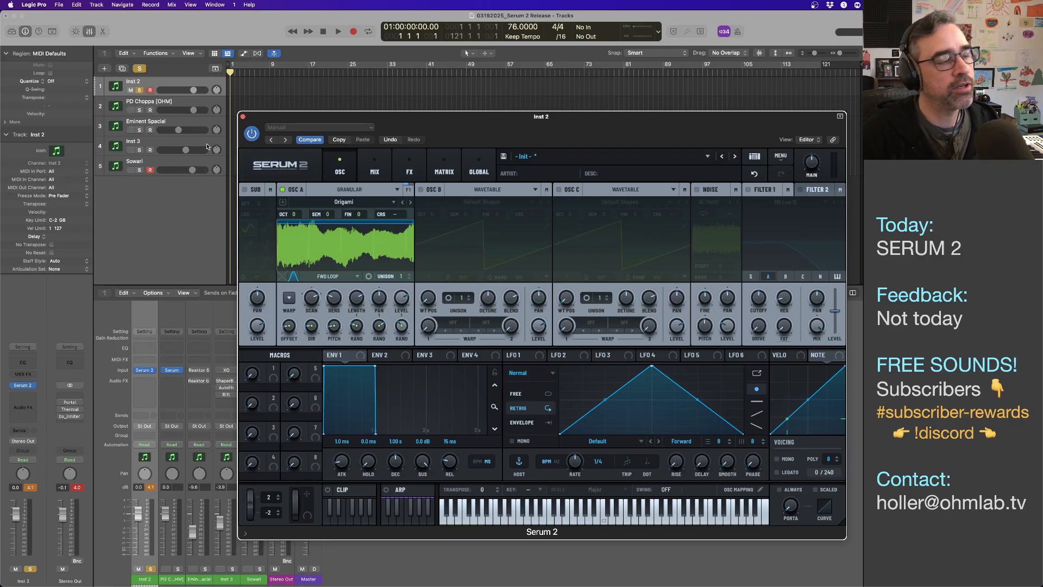
- Move the Serum 2 window slightly higher over the project
{"action": "mouse_move", "coordinate": [471, 121]}
{"action": "left_mouse_down"}
{"action": "mouse_move", "coordinate": [485, 129]}
{"action": "mouse_move", "coordinate": [470, 124]}
{"action": "left_mouse_up"}
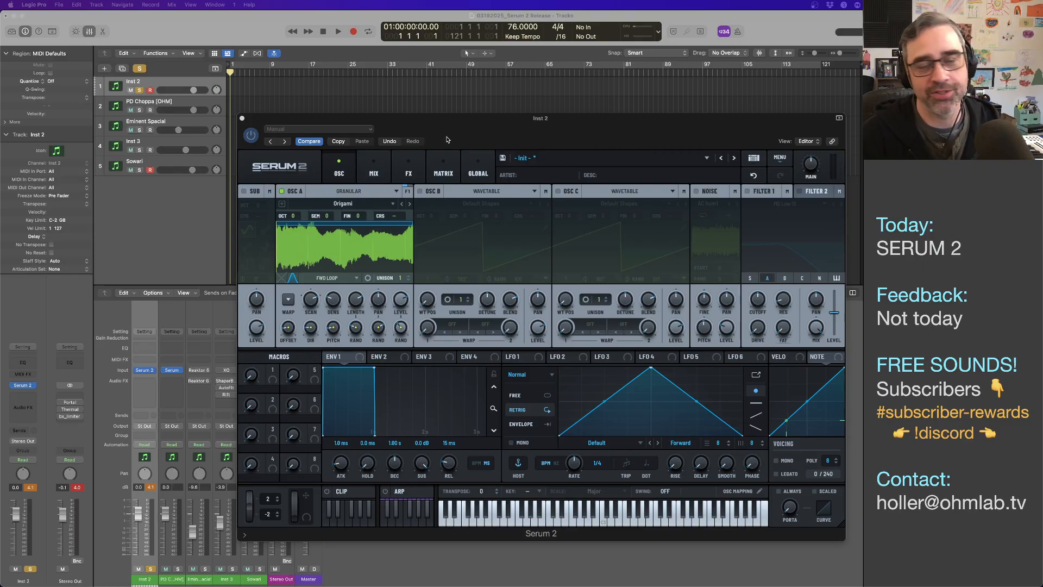
{"action": "left_click_drag", "start_coordinate": [481, 138], "coordinate": [477, 123]}
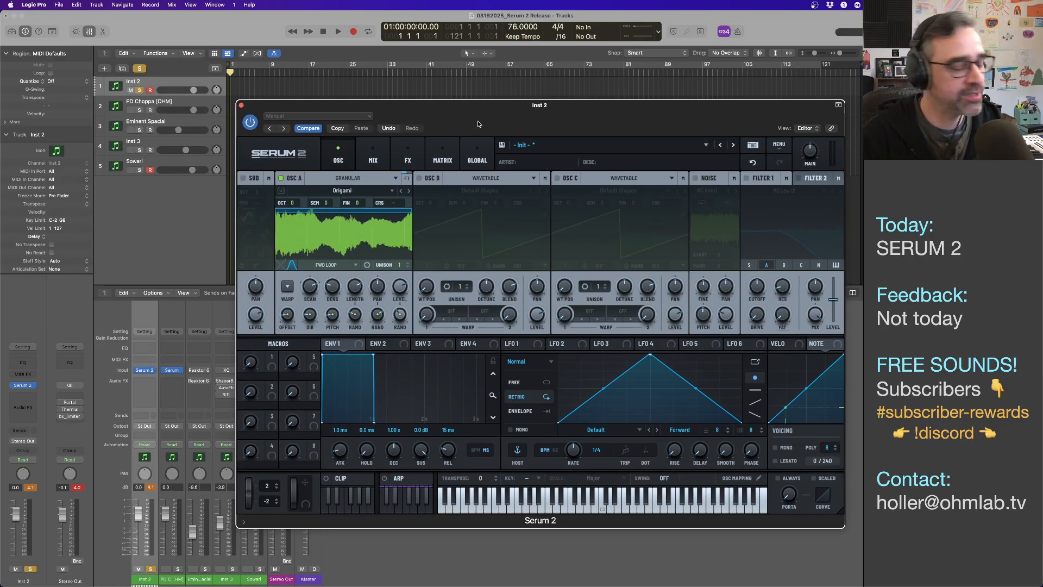